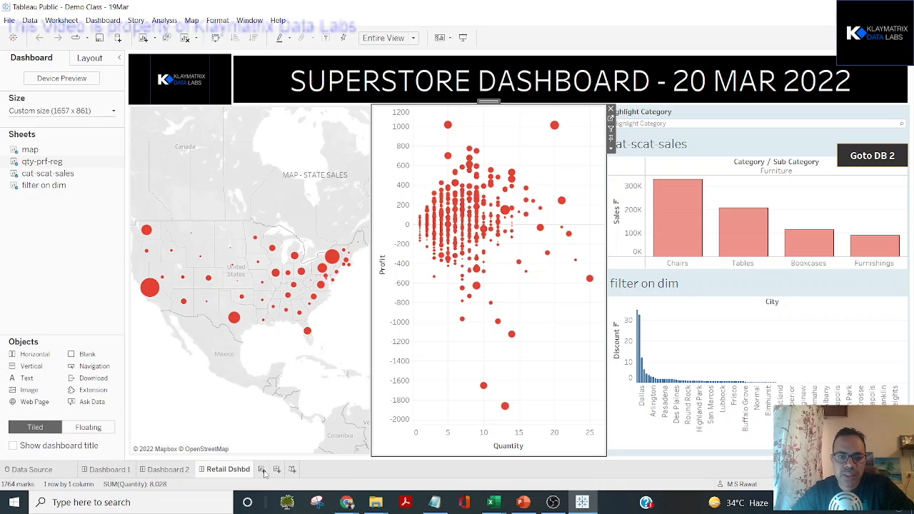
Add a new worksheet and view the underlying rows of the Tableau First Demo data source across to the final columns.
{"action": "left_click", "coordinate": [262, 470]}
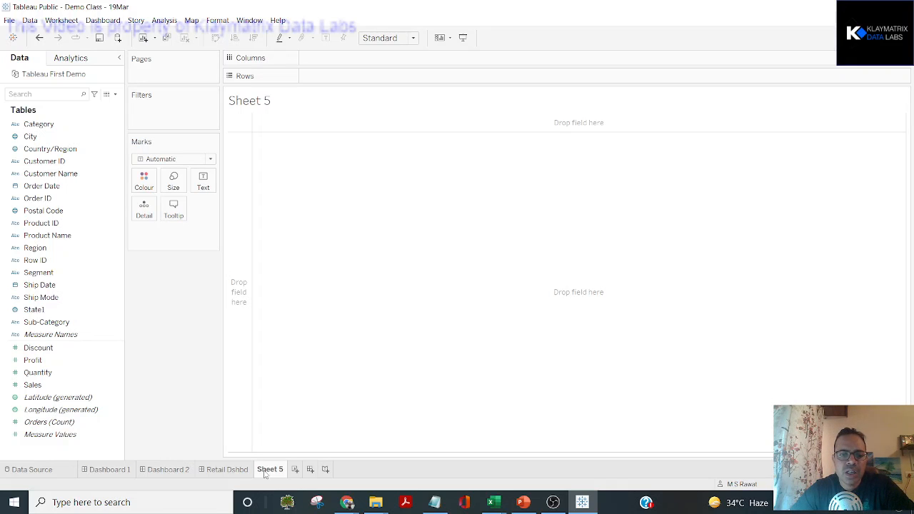
{"action": "left_click", "coordinate": [42, 272]}
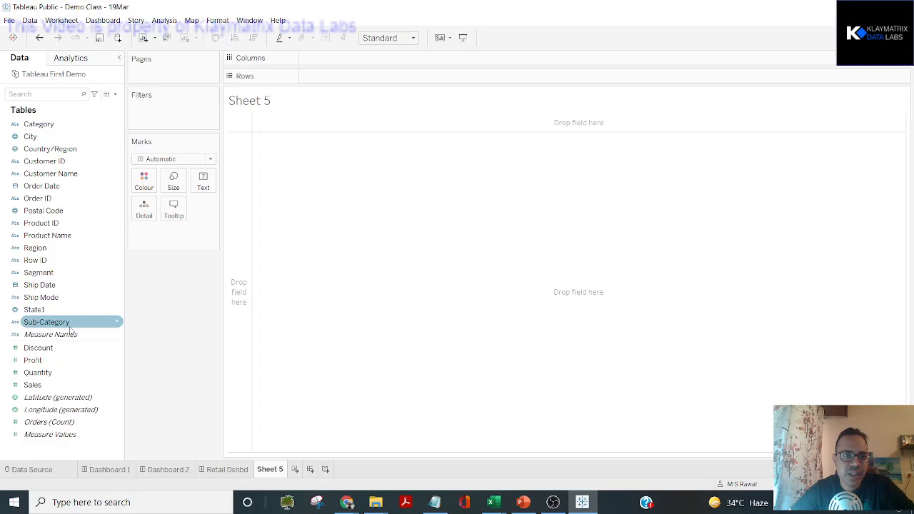
{"action": "left_click", "coordinate": [106, 94]}
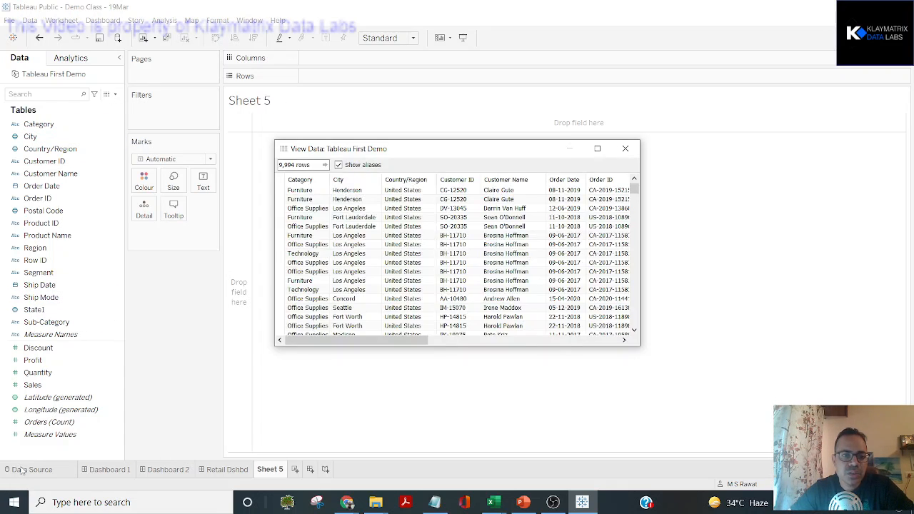
{"action": "left_click", "coordinate": [597, 148]}
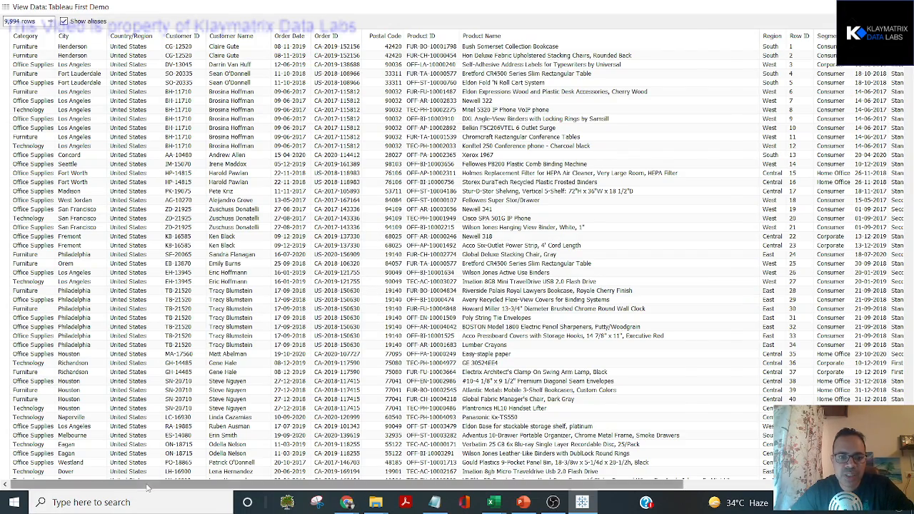
{"action": "left_click_drag", "start_coordinate": [143, 486], "coordinate": [295, 488]}
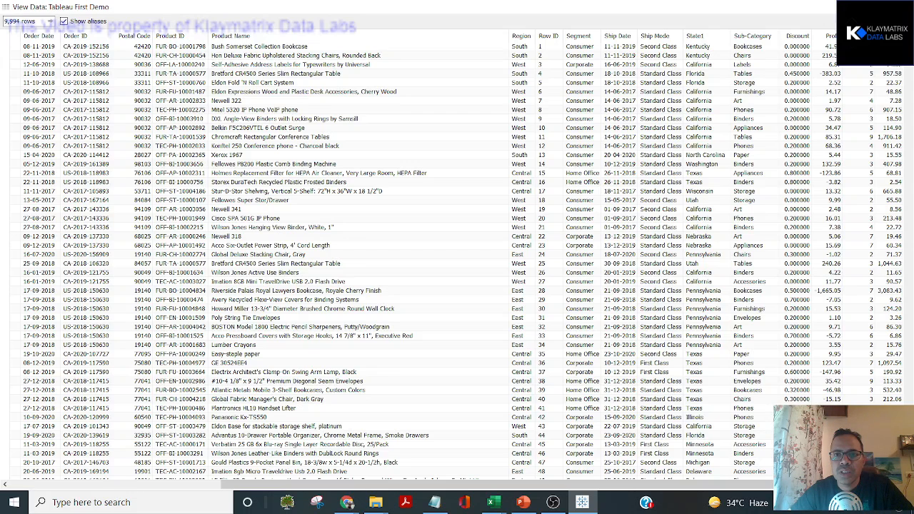
{"action": "left_click", "coordinate": [898, 6]}
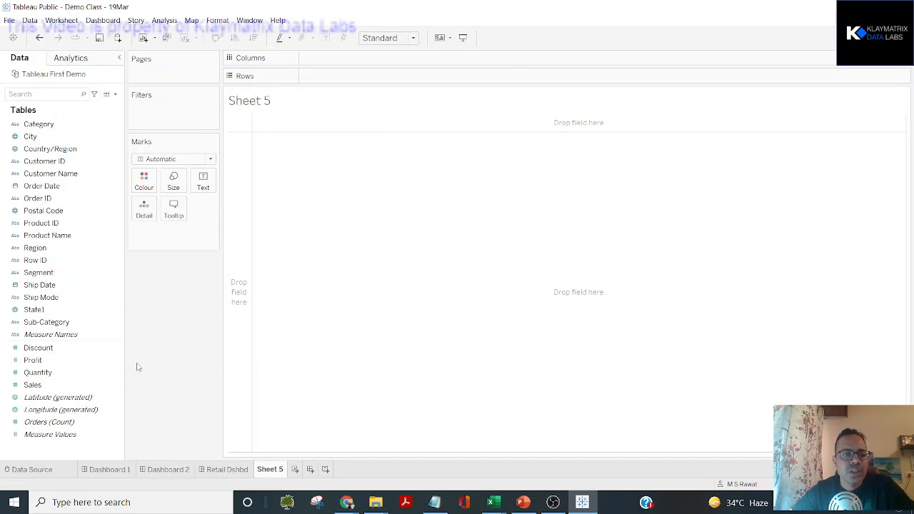
{"action": "left_click", "coordinate": [85, 361]}
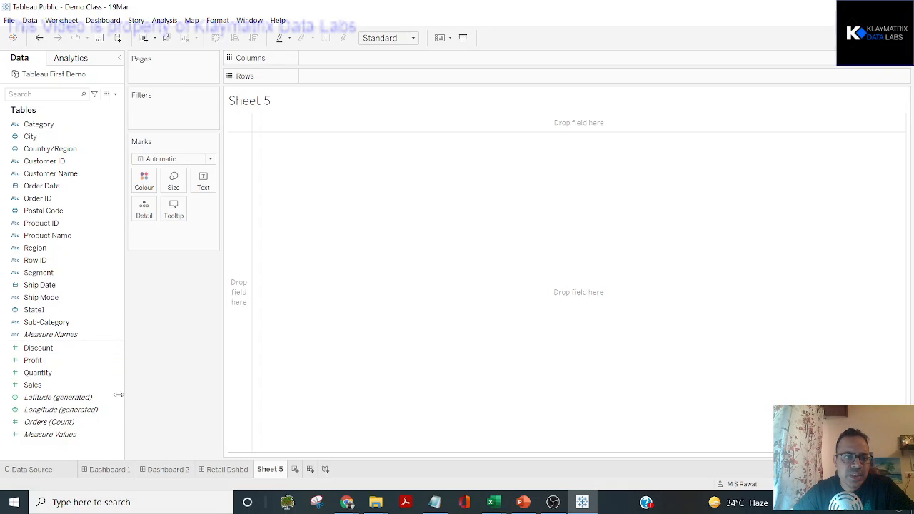
{"action": "left_click", "coordinate": [53, 363]}
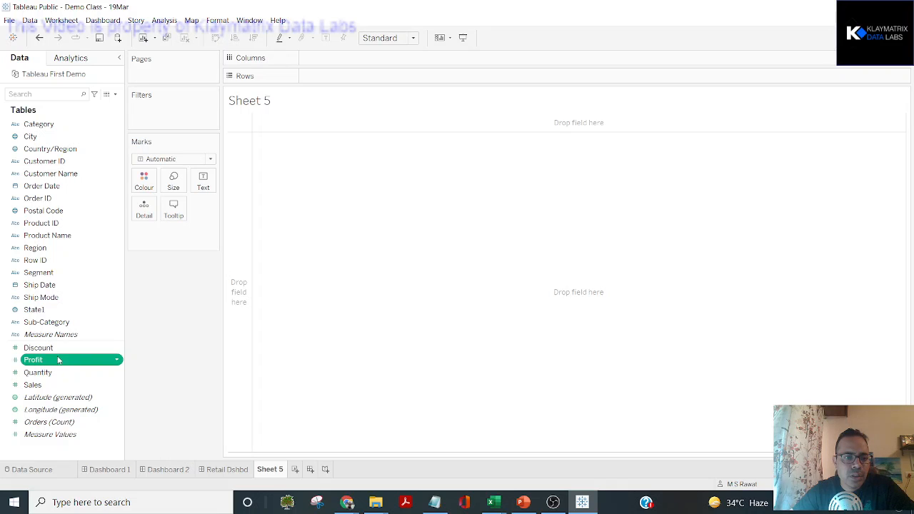
{"action": "key", "text": "ctrl"}
{"action": "key", "text": "ctrl"}
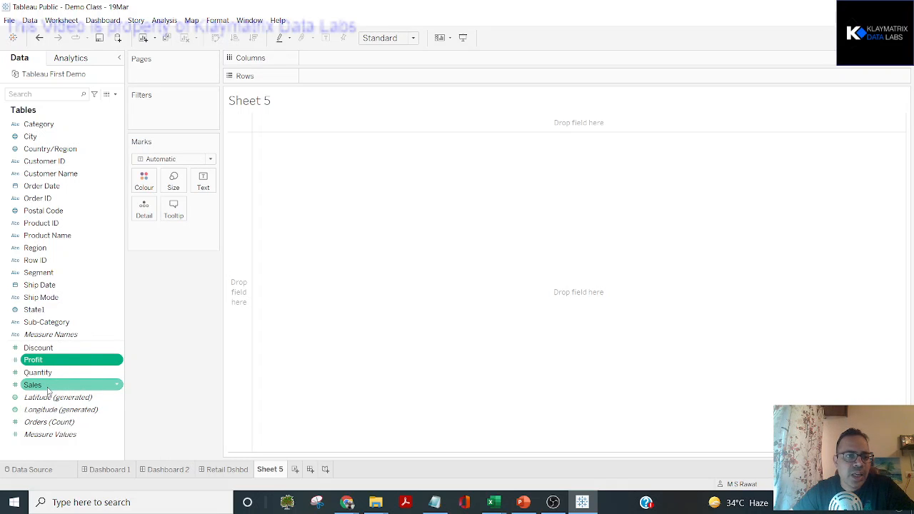
{"action": "key", "text": "ctrl"}
{"action": "key", "text": "ctrl"}
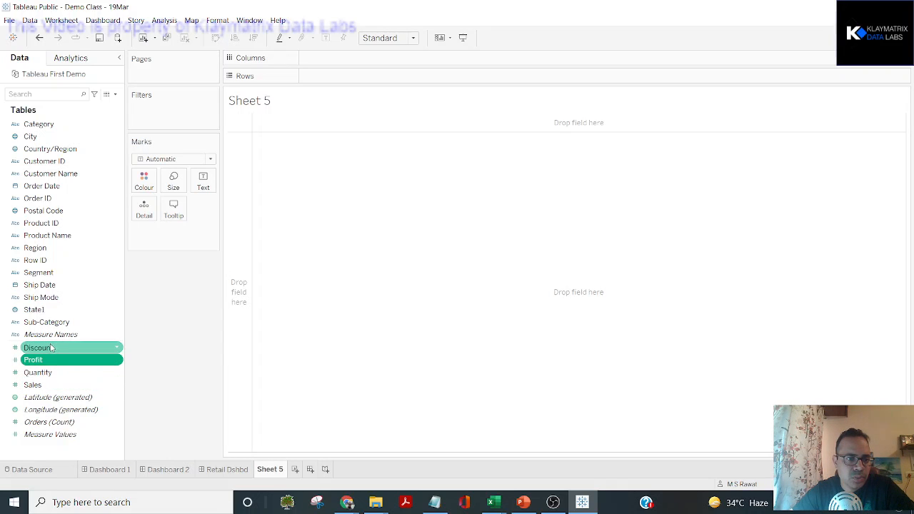
{"action": "key", "text": "ctrl"}
{"action": "key", "text": "ctrl"}
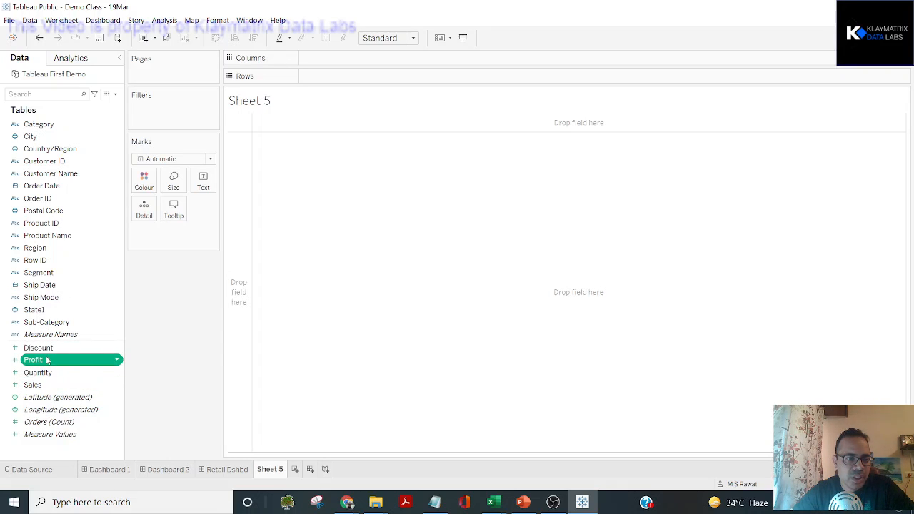
{"action": "left_click", "coordinate": [47, 376]}
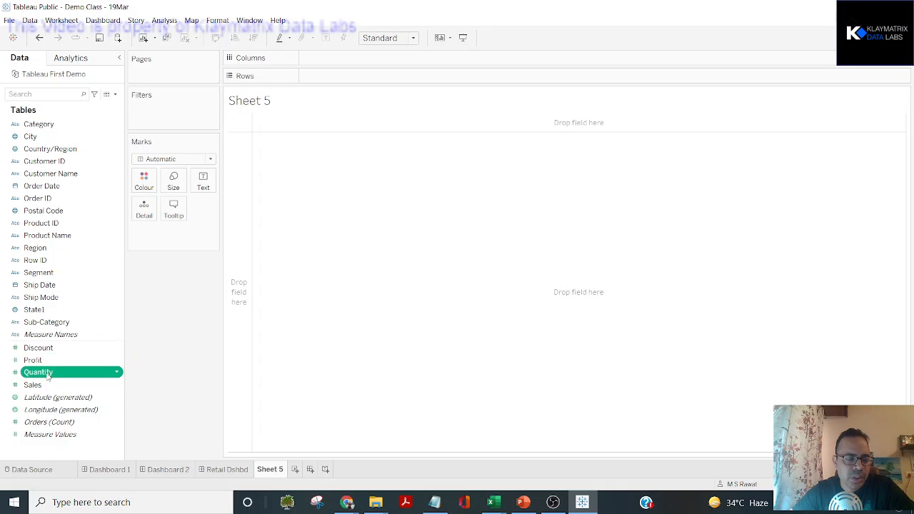
{"action": "left_click", "coordinate": [43, 385]}
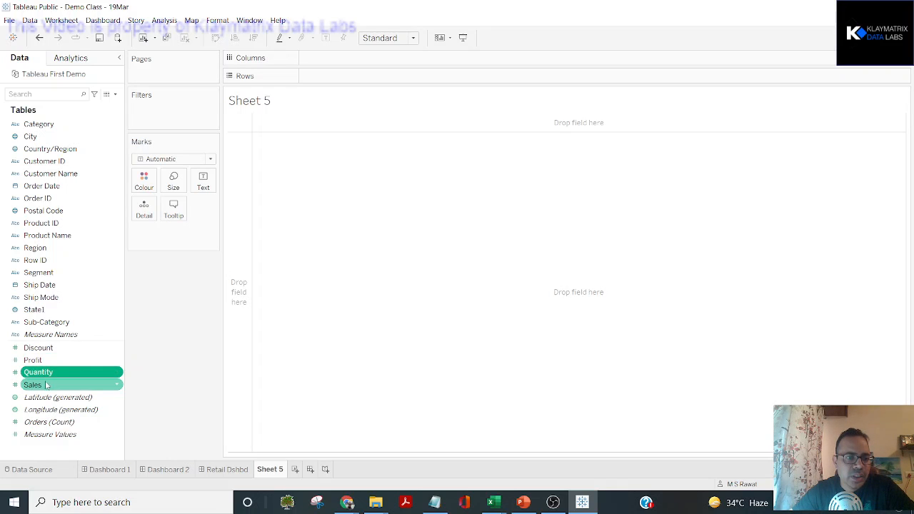
Review the source data rows again, examining the Discount, Profit, Quantity and Sales columns.
{"action": "left_click", "coordinate": [106, 93]}
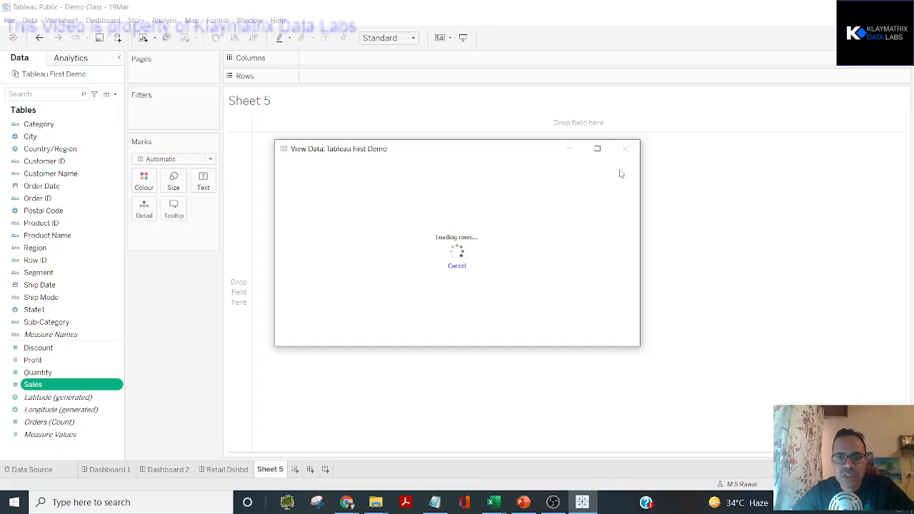
{"action": "left_click", "coordinate": [597, 148]}
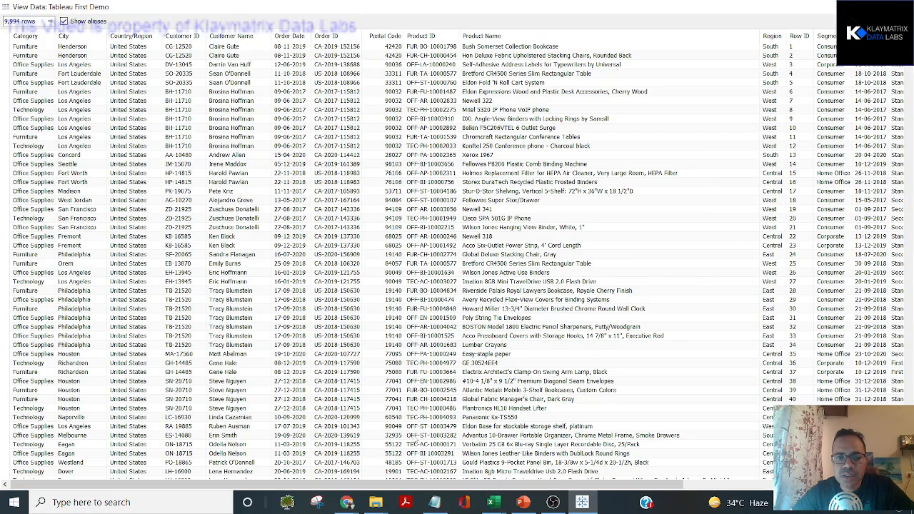
{"action": "left_click_drag", "start_coordinate": [345, 485], "coordinate": [785, 502]}
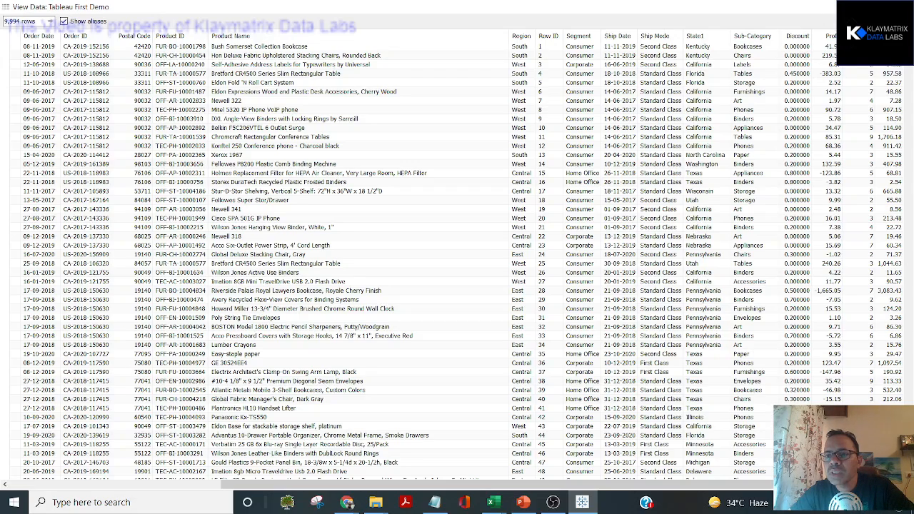
{"action": "scroll", "coordinate": [804, 93], "scroll_direction": "down", "scroll_amount": 20}
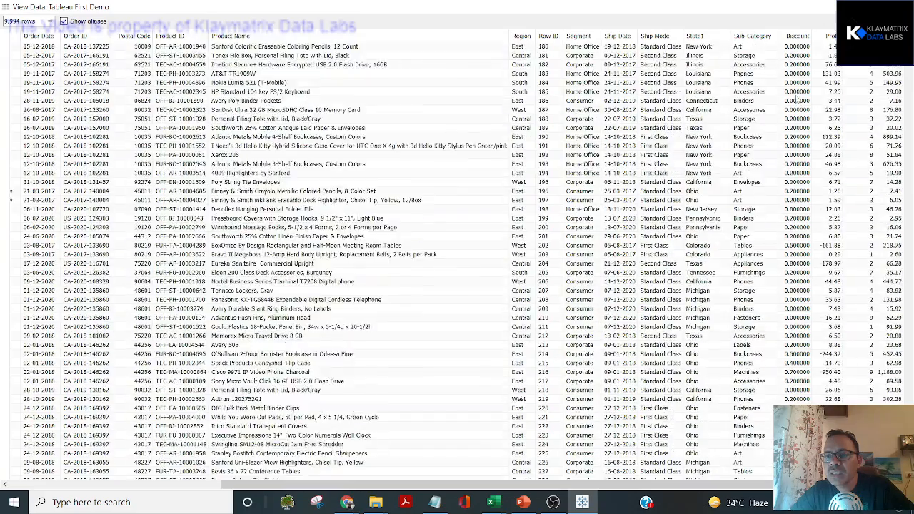
{"action": "scroll", "coordinate": [798, 100], "scroll_direction": "up", "scroll_amount": 20}
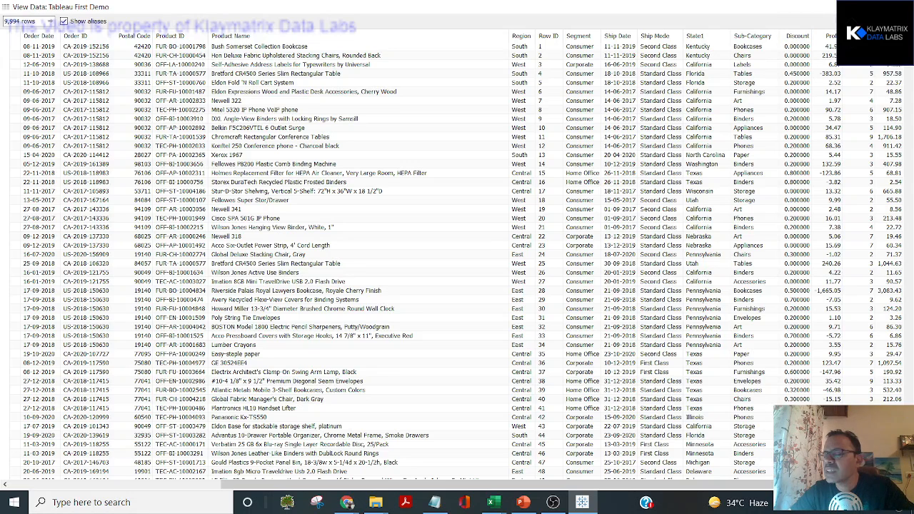
{"action": "left_click", "coordinate": [897, 7]}
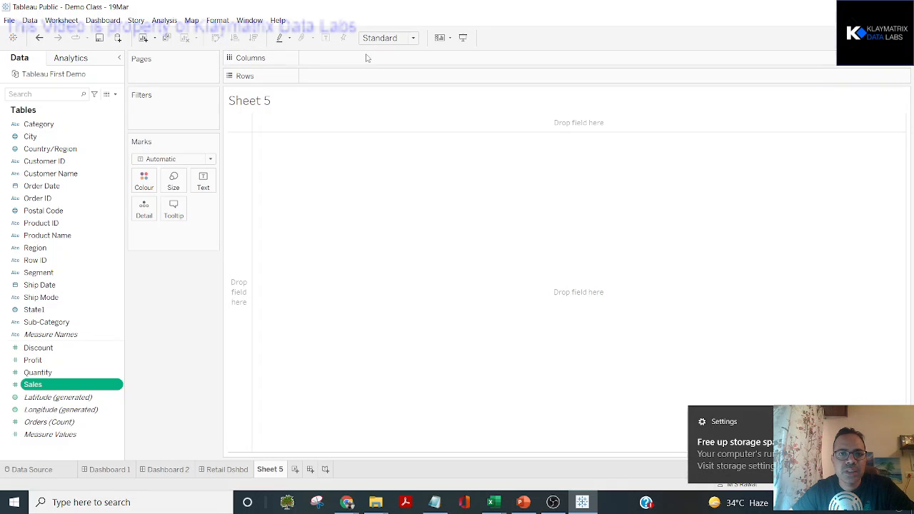
Switch to Notepad and save the web2byte website discussion note.
{"action": "left_click", "coordinate": [435, 502]}
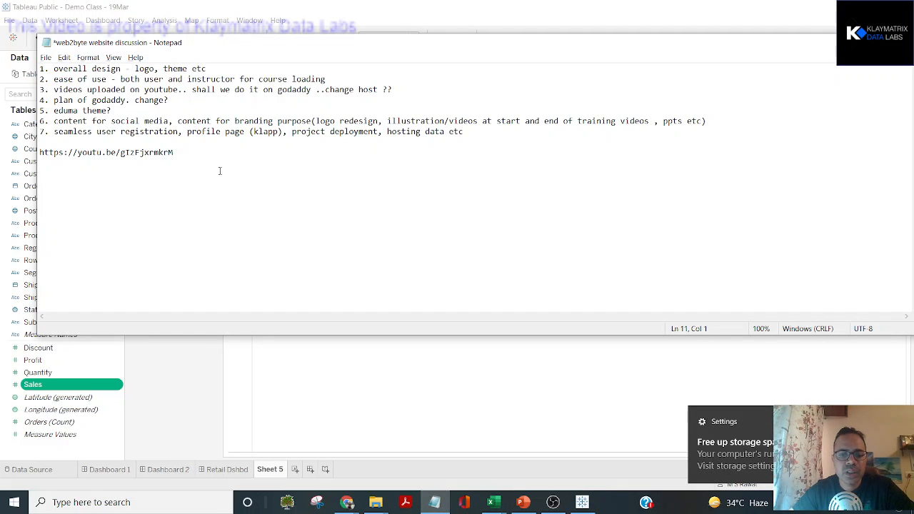
{"action": "left_click", "coordinate": [219, 170]}
{"action": "key", "text": "ctrl+s"}
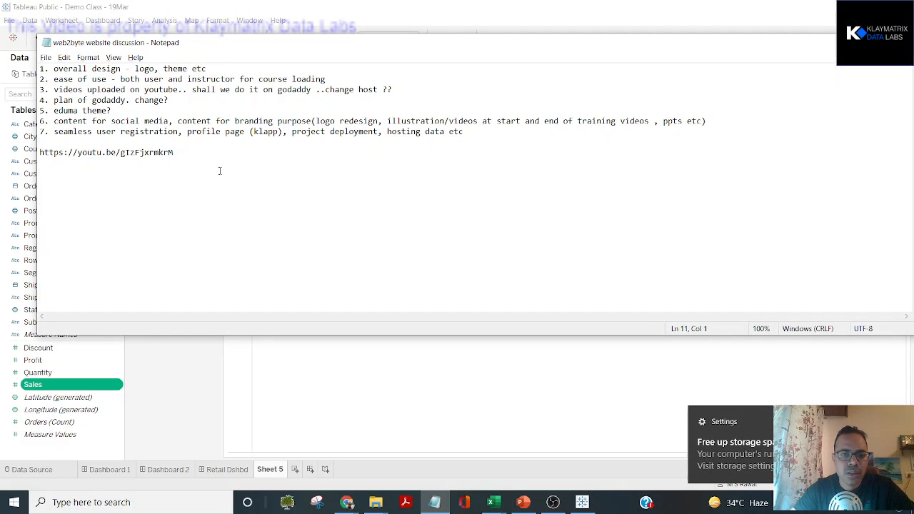
Start a blank note without saving further changes to the discussion note, and write "calculated fields" in it.
{"action": "type", "text": "n"}
{"action": "key", "text": "BackSpace"}
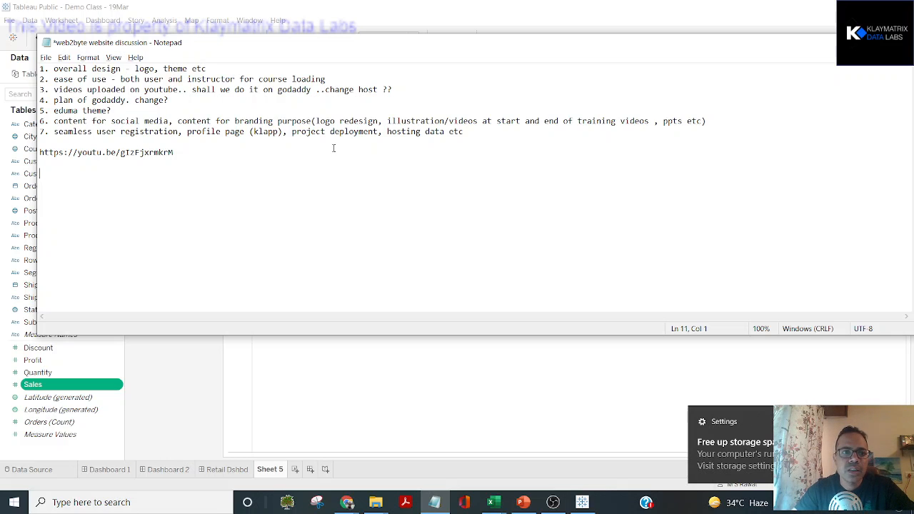
{"action": "key", "text": "alt+F4"}
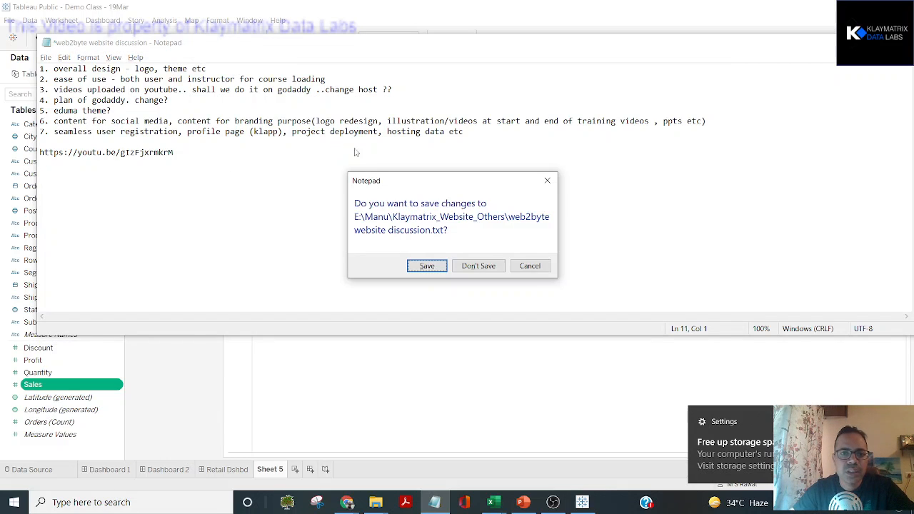
{"action": "left_click", "coordinate": [488, 267]}
{"action": "type", "text": "calculated fields"}
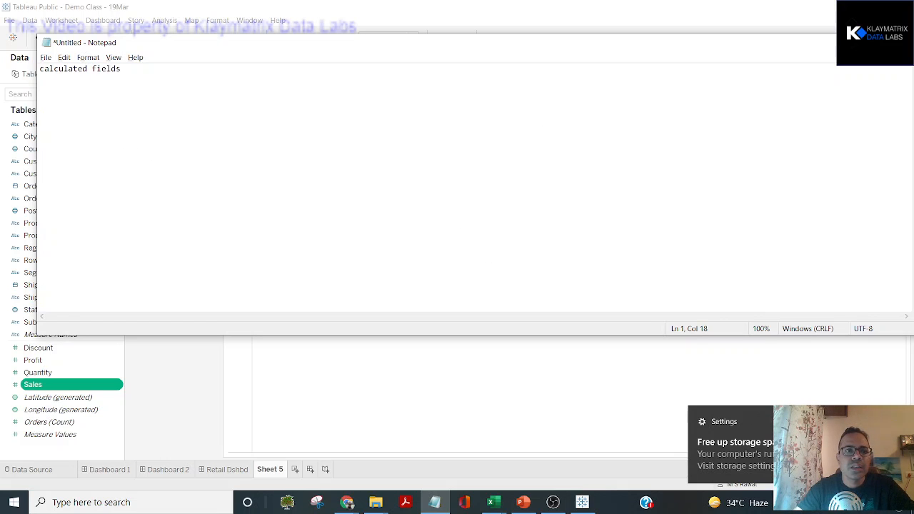
Switch back to Tableau Public and examine the data pane's options for creating calculated fields and parameters.
{"action": "key", "text": "alt+Tab"}
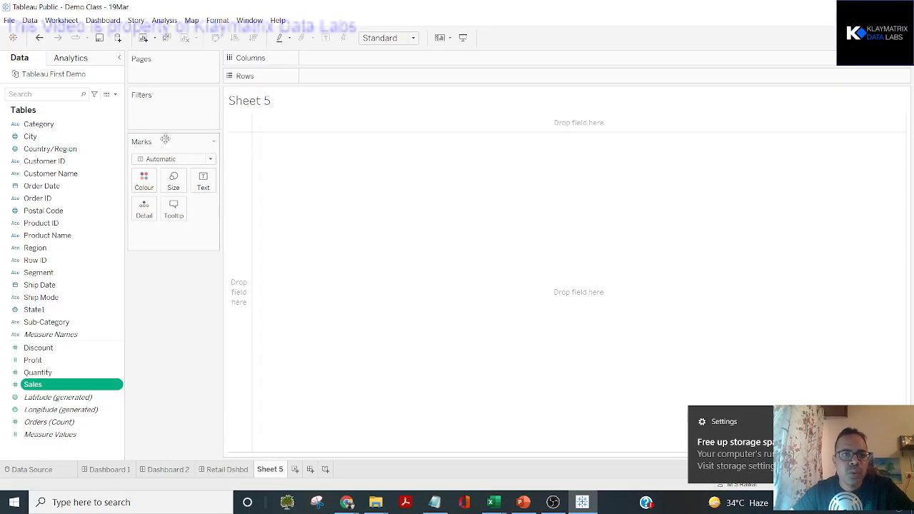
{"action": "left_click", "coordinate": [116, 95]}
{"action": "key", "text": "ctrl"}
{"action": "key", "text": "ctrl"}
{"action": "key", "text": "ctrl"}
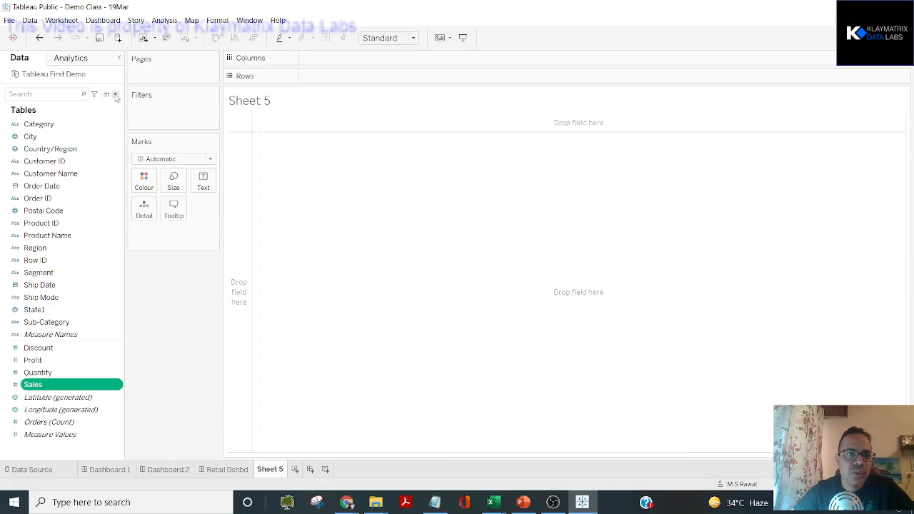
{"action": "left_click", "coordinate": [115, 96]}
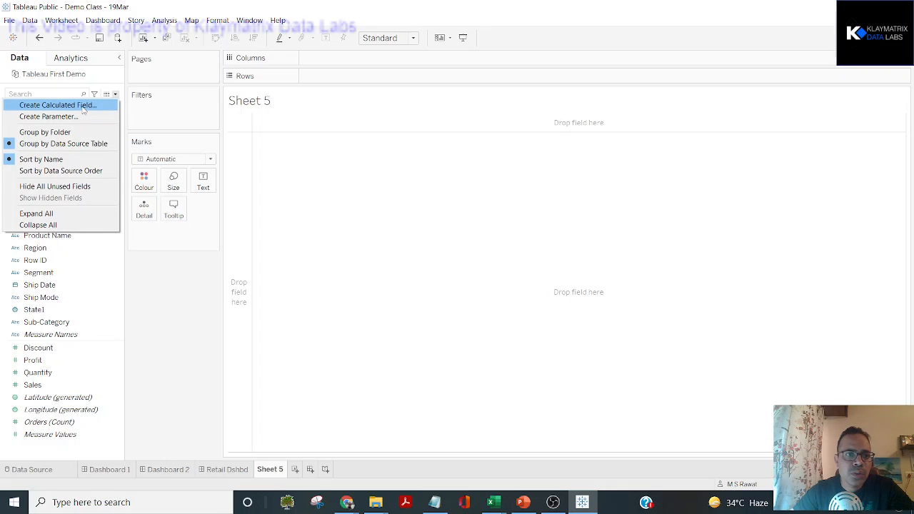
{"action": "key", "text": "ctrl"}
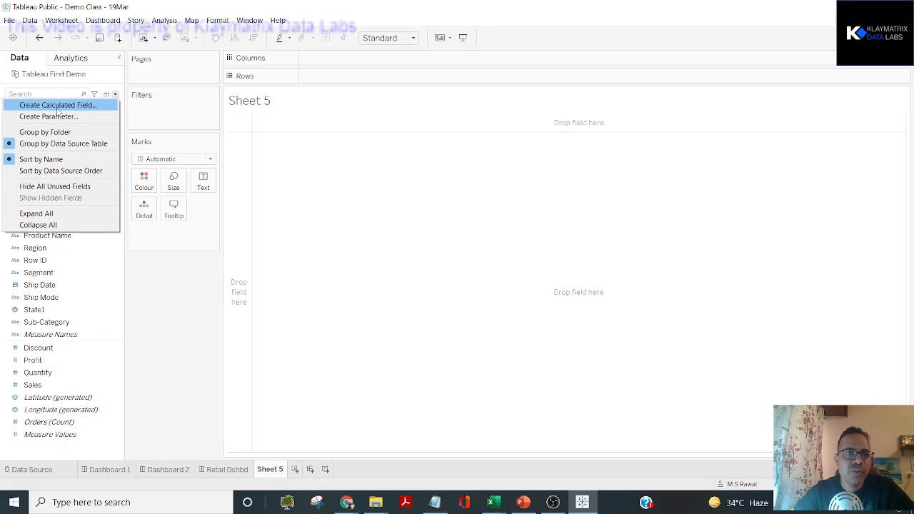
{"action": "key", "text": "ctrl"}
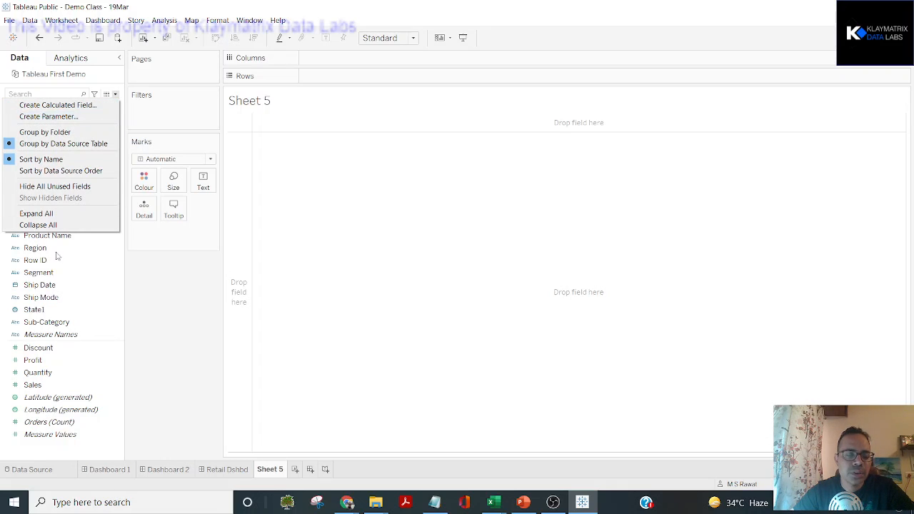
{"action": "left_click", "coordinate": [151, 279]}
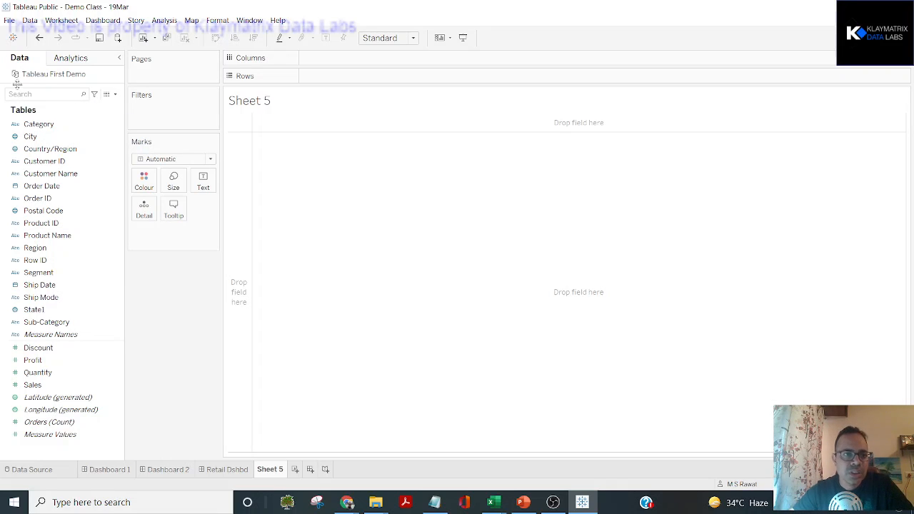
{"action": "key", "text": "ctrl"}
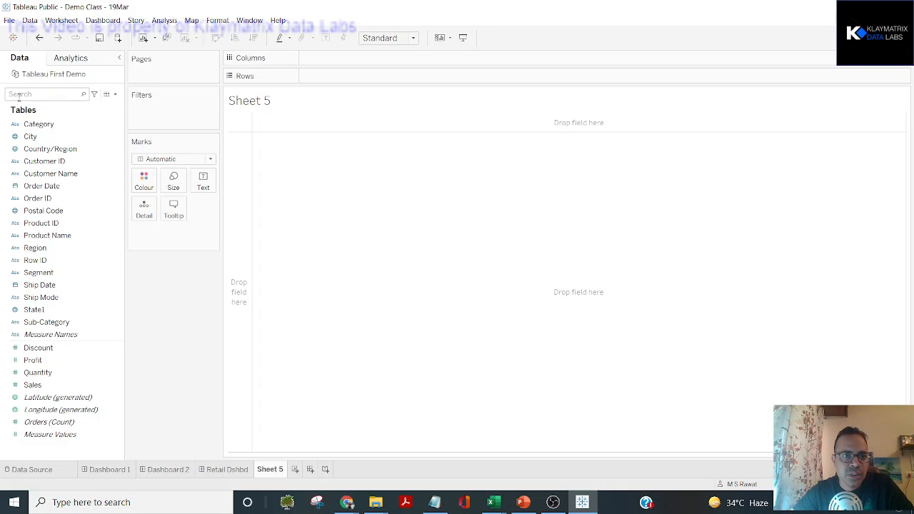
Start a new calculated field and name it discount_as_per.
{"action": "left_click", "coordinate": [115, 94]}
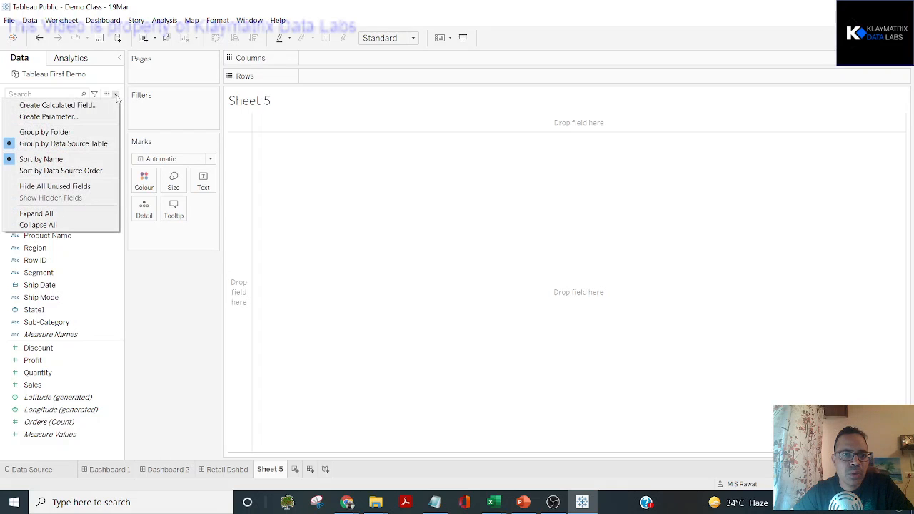
{"action": "left_click", "coordinate": [103, 106]}
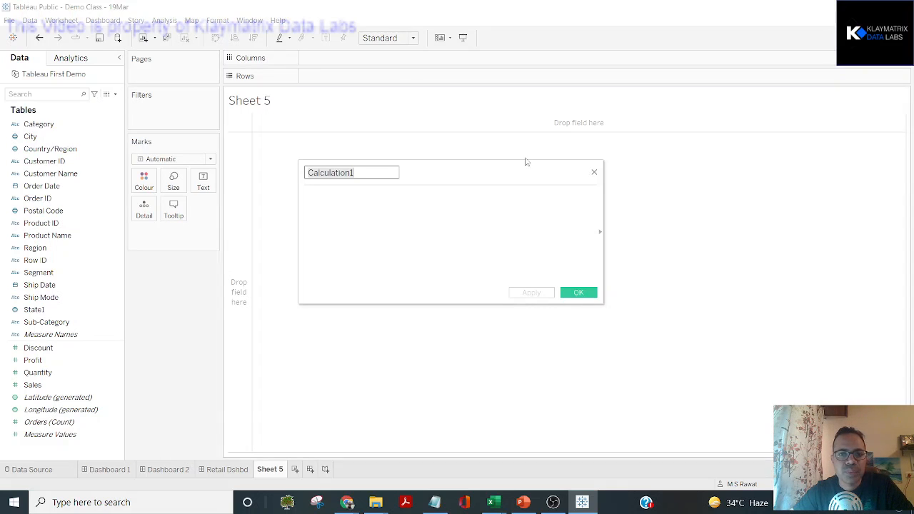
{"action": "left_click_drag", "start_coordinate": [472, 167], "coordinate": [498, 142]}
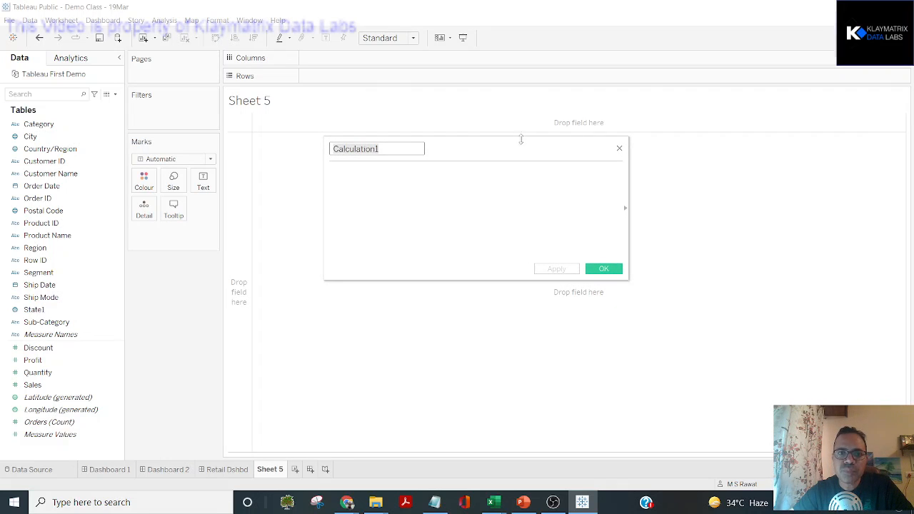
{"action": "double_click", "coordinate": [400, 149]}
{"action": "key", "text": "BackSpace"}
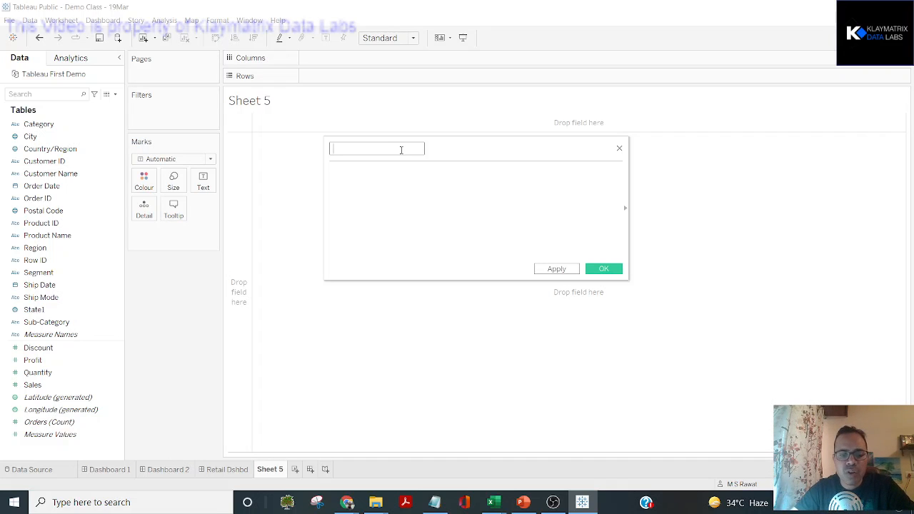
{"action": "key", "text": "ctrl+z"}
{"action": "left_click", "coordinate": [401, 149]}
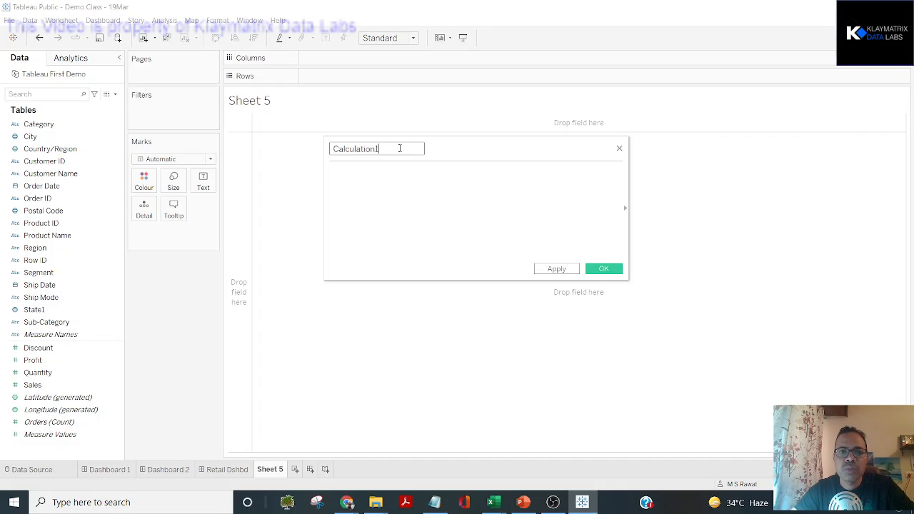
{"action": "double_click", "coordinate": [400, 148]}
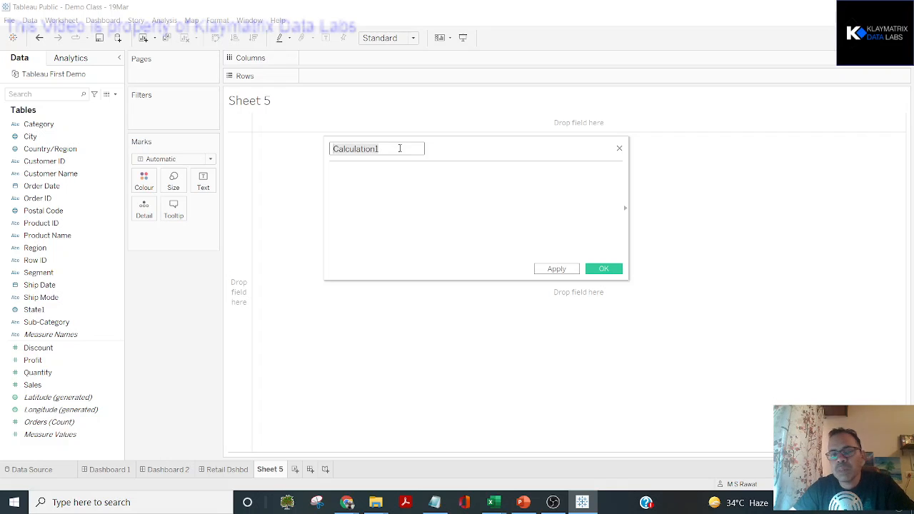
{"action": "left_click", "coordinate": [400, 148]}
{"action": "double_click", "coordinate": [400, 148]}
{"action": "key", "text": "BackSpace"}
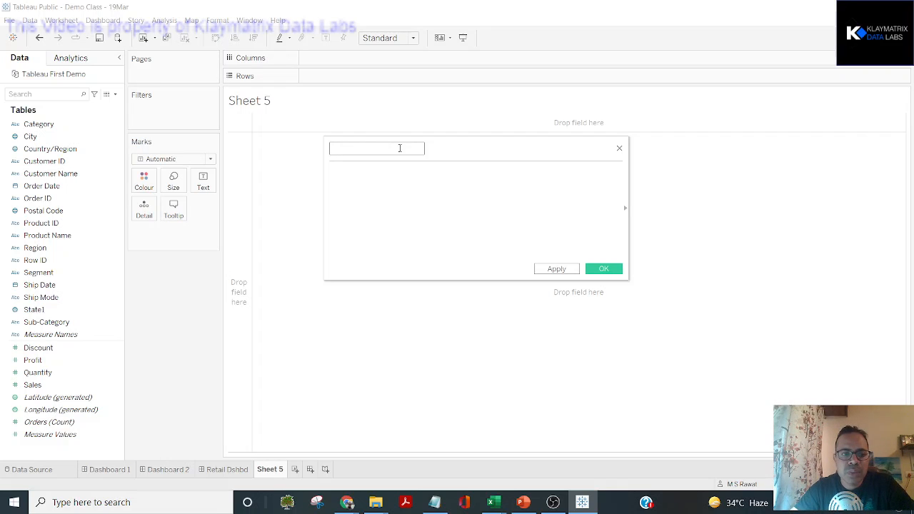
{"action": "type", "text": "discount_as_per"}
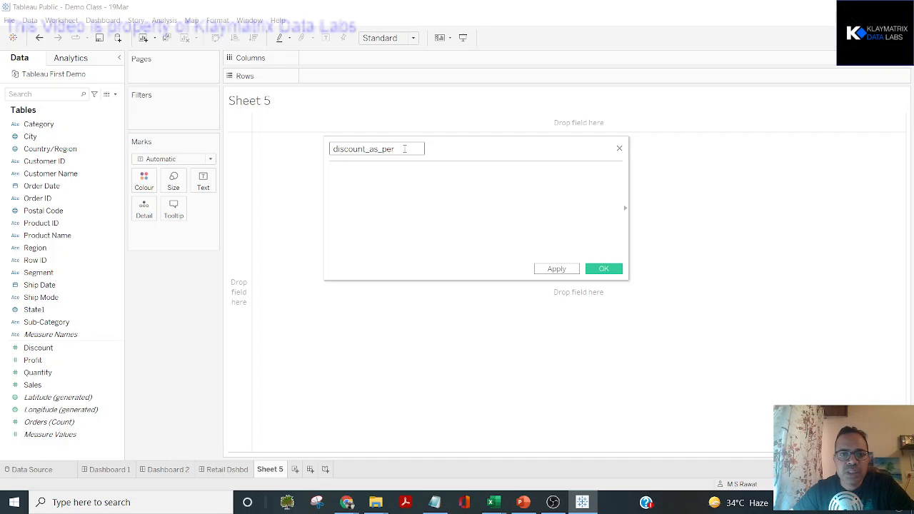
Examine the formula autocomplete suggestions offered for the partial entries d, di and dis.
{"action": "left_click", "coordinate": [386, 189]}
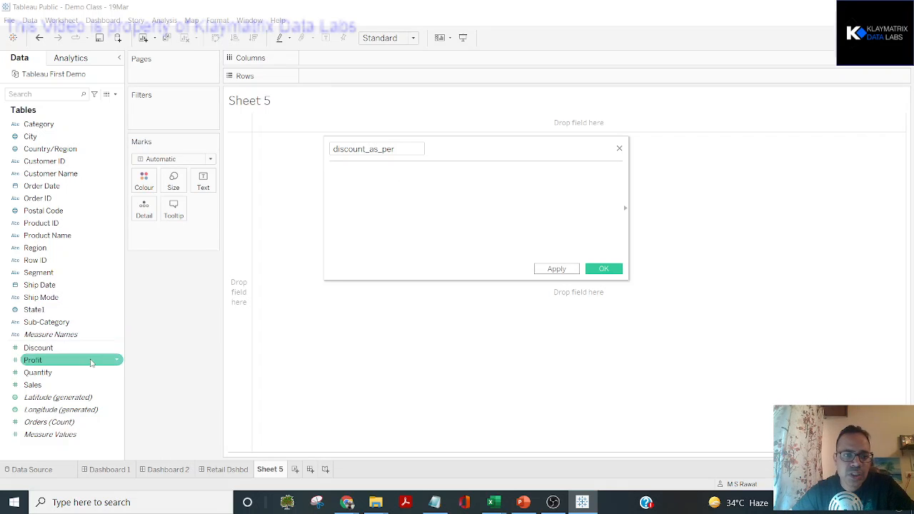
{"action": "left_click", "coordinate": [54, 350]}
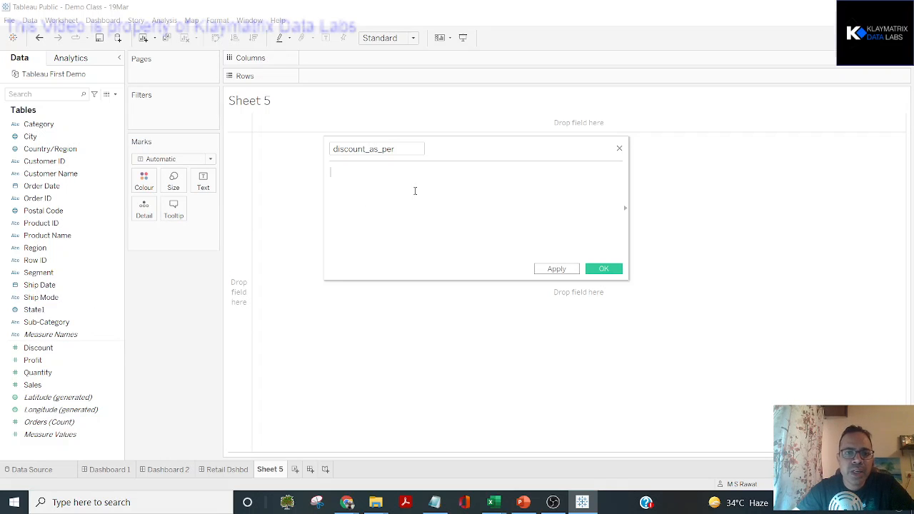
{"action": "type", "text": "d"}
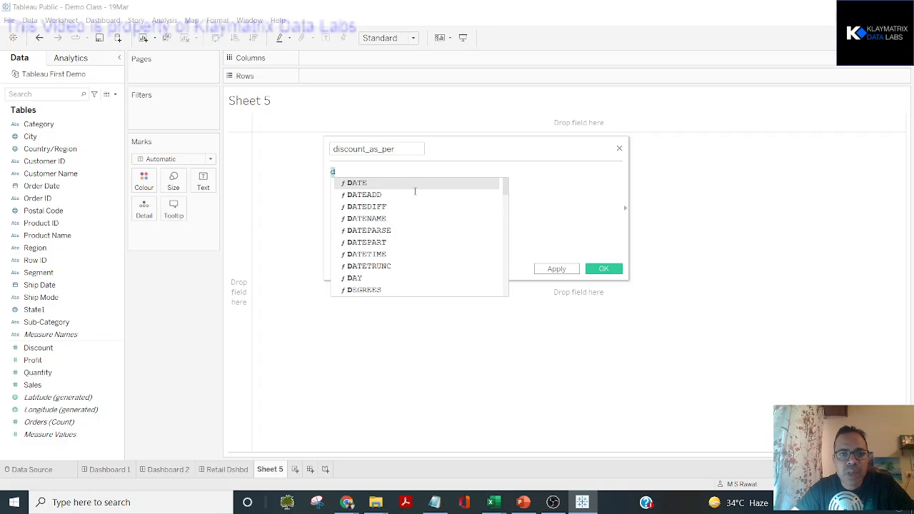
{"action": "type", "text": "i"}
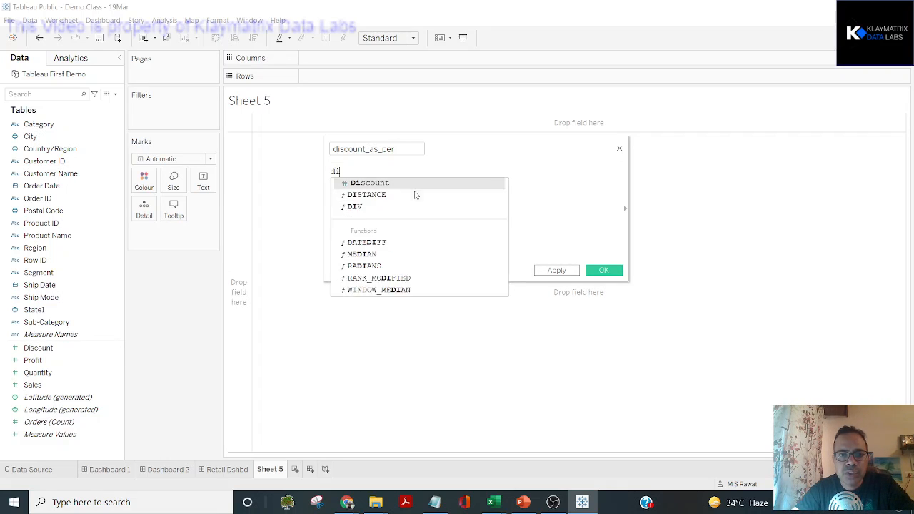
{"action": "type", "text": "s"}
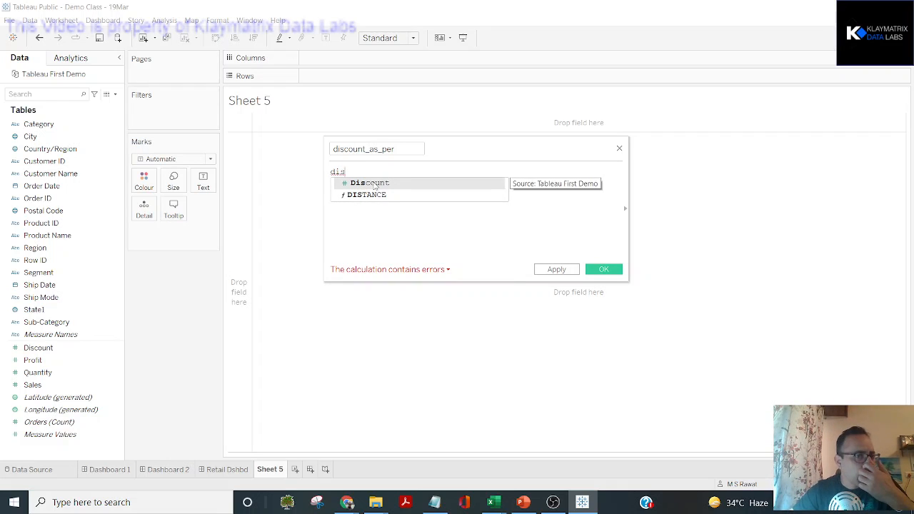
{"action": "key", "text": "BackSpace"}
{"action": "key", "text": "BackSpace"}
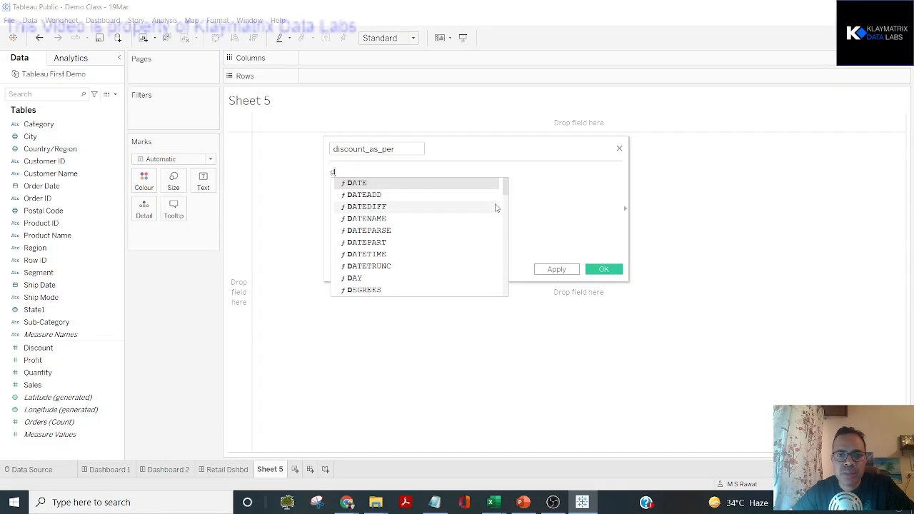
{"action": "mouse_move", "coordinate": [507, 188]}
{"action": "left_mouse_down"}
{"action": "mouse_move", "coordinate": [507, 231]}
{"action": "mouse_move", "coordinate": [506, 178]}
{"action": "left_mouse_up"}
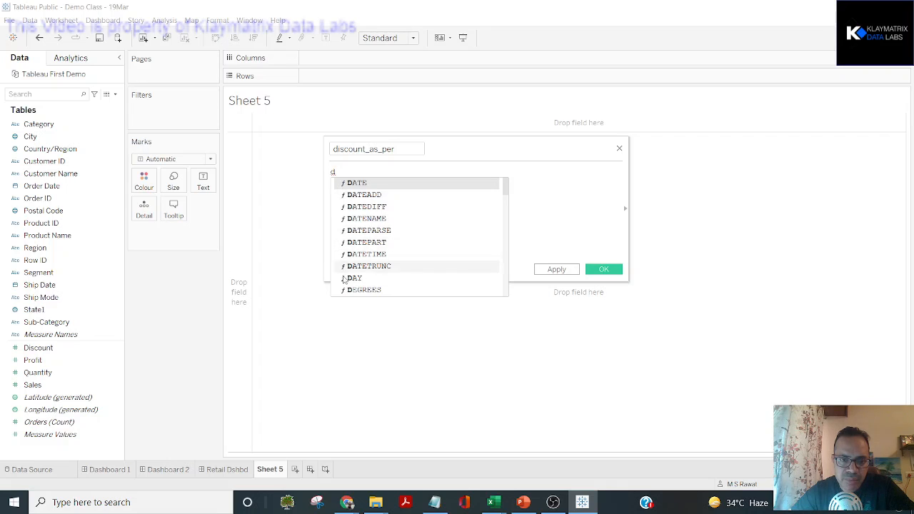
{"action": "scroll", "coordinate": [507, 194], "scroll_direction": "down", "scroll_amount": 2}
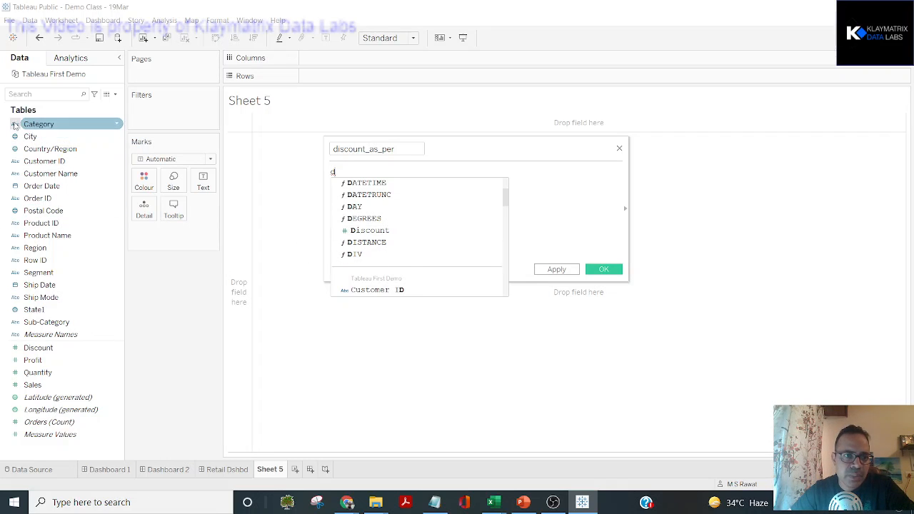
{"action": "left_click_drag", "start_coordinate": [15, 126], "coordinate": [15, 137]}
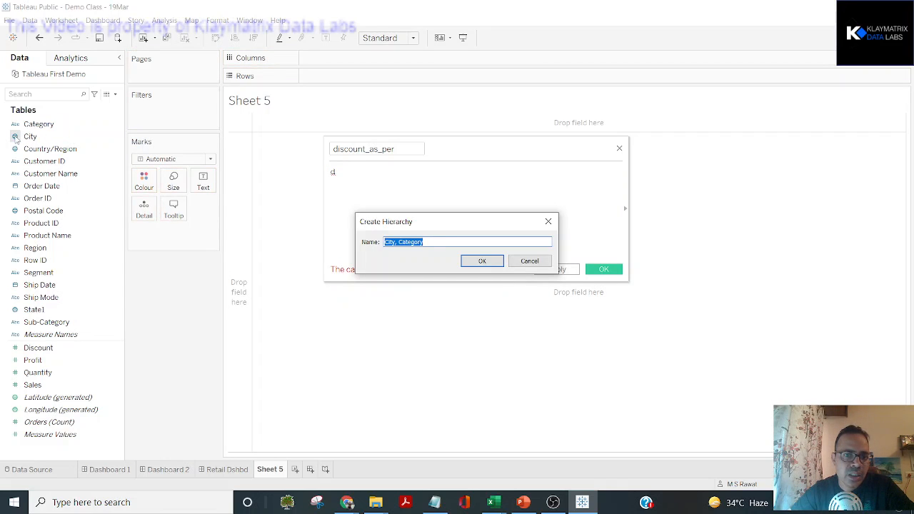
{"action": "key", "text": "Escape"}
{"action": "left_click", "coordinate": [16, 173]}
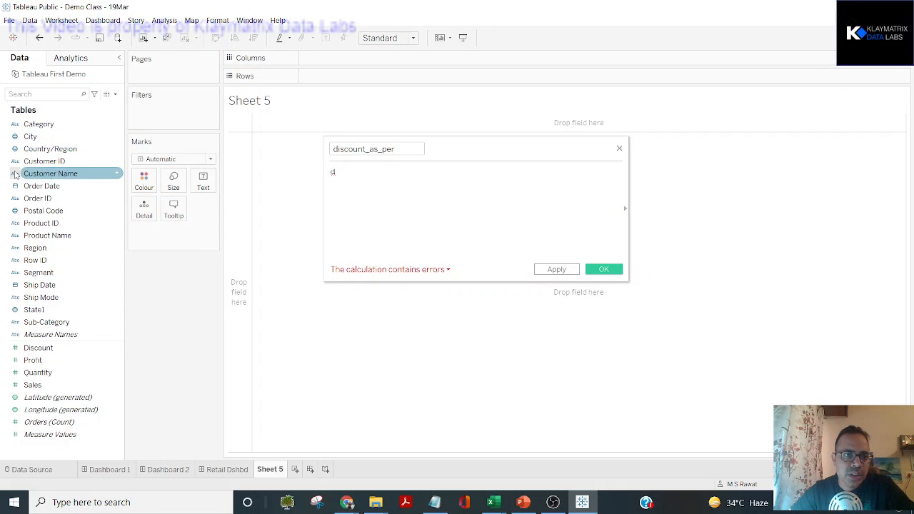
Insert the Discount field into the discount_as_per formula from the autocomplete suggestions.
{"action": "left_click", "coordinate": [357, 169]}
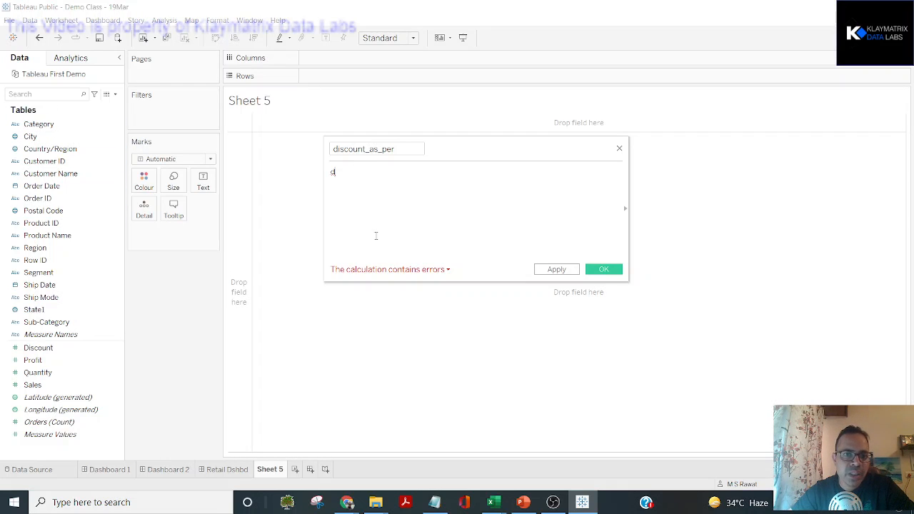
{"action": "key", "text": "BackSpace"}
{"action": "type", "text": "d"}
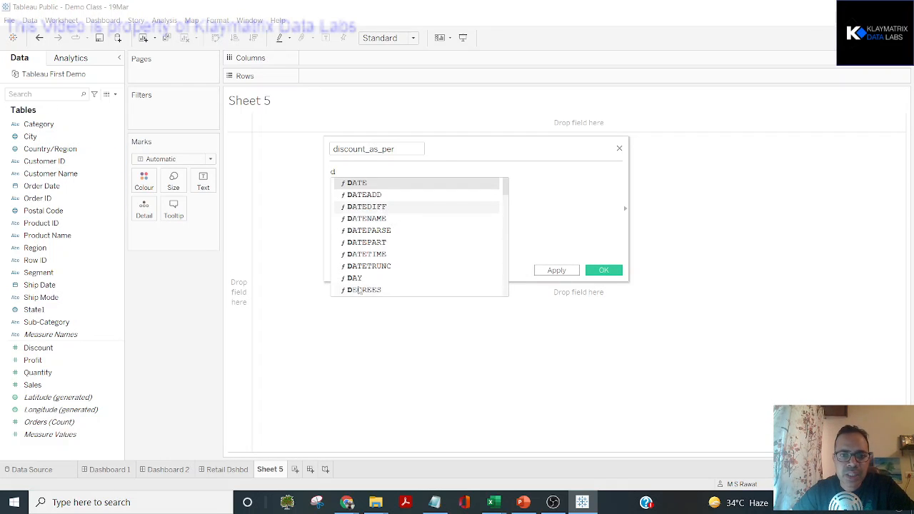
{"action": "scroll", "coordinate": [361, 285], "scroll_direction": "down", "scroll_amount": 5}
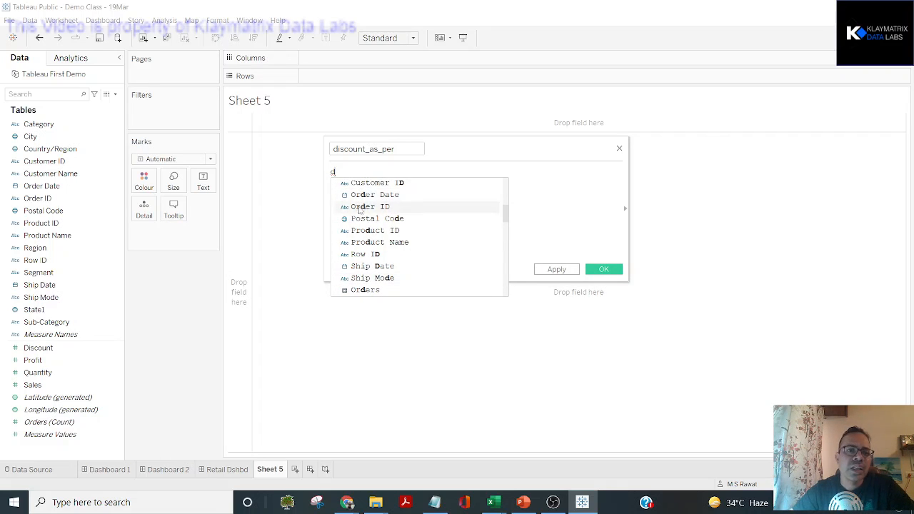
{"action": "type", "text": "iscount"}
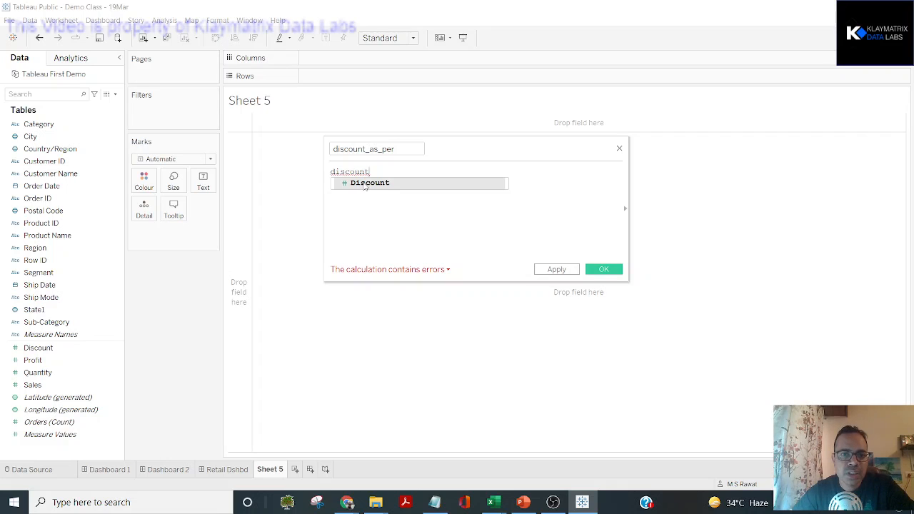
{"action": "double_click", "coordinate": [362, 183]}
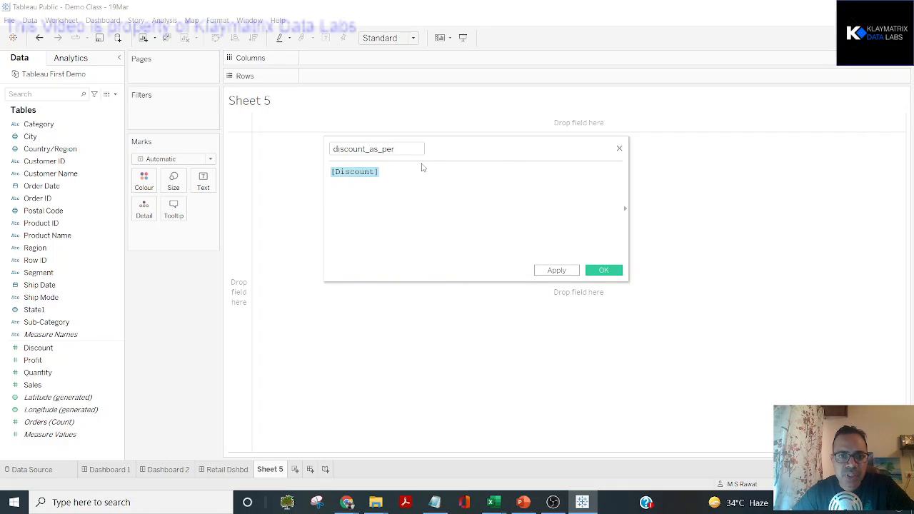
Extend the formula to multiply the Discount field by 100, giving [Discount]*100.
{"action": "left_click", "coordinate": [400, 174]}
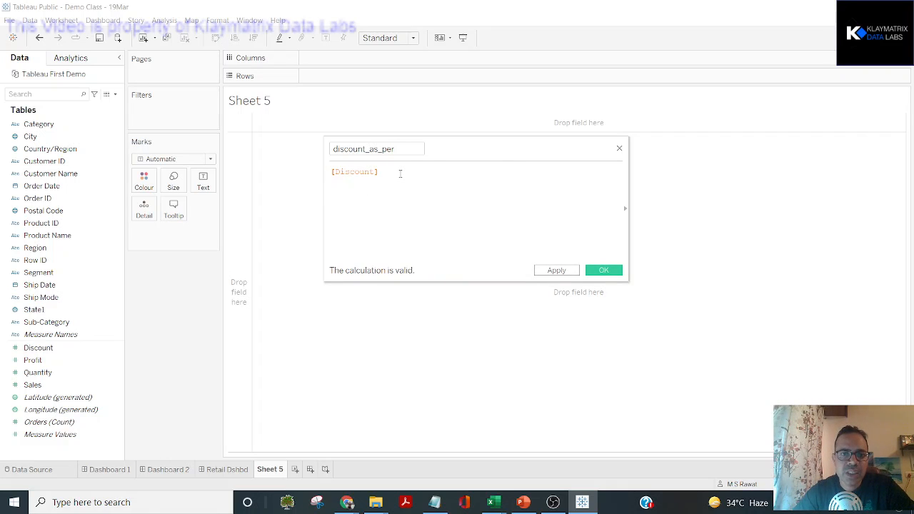
{"action": "double_click", "coordinate": [400, 174]}
{"action": "left_click", "coordinate": [401, 173]}
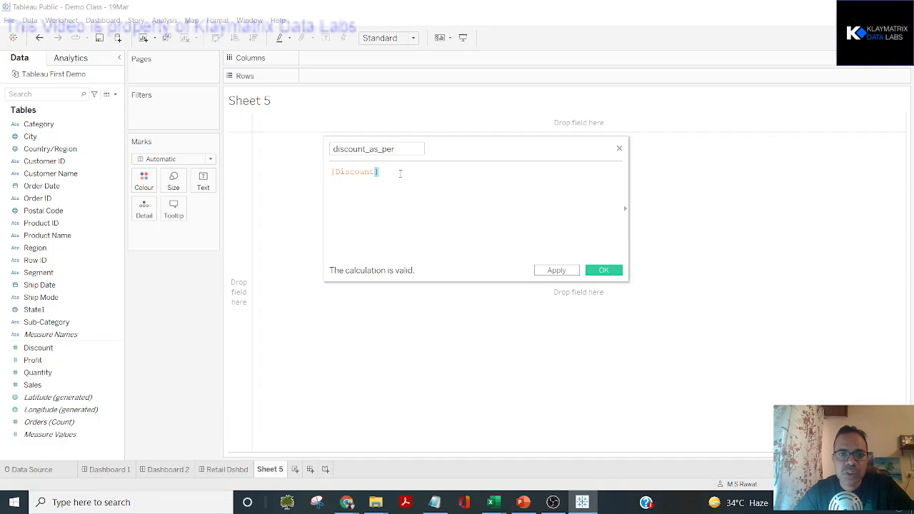
{"action": "double_click", "coordinate": [400, 173]}
{"action": "left_click", "coordinate": [400, 174]}
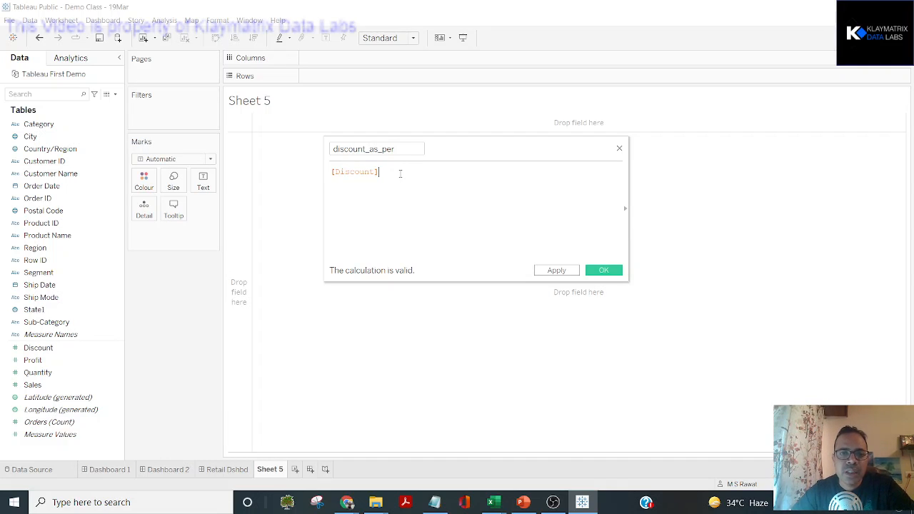
{"action": "double_click", "coordinate": [393, 175]}
{"action": "left_click", "coordinate": [393, 175]}
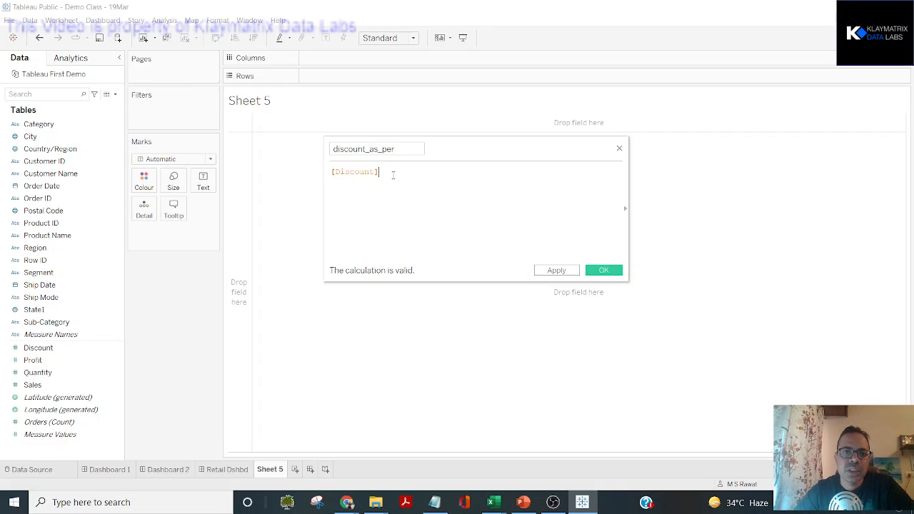
{"action": "type", "text": "*"}
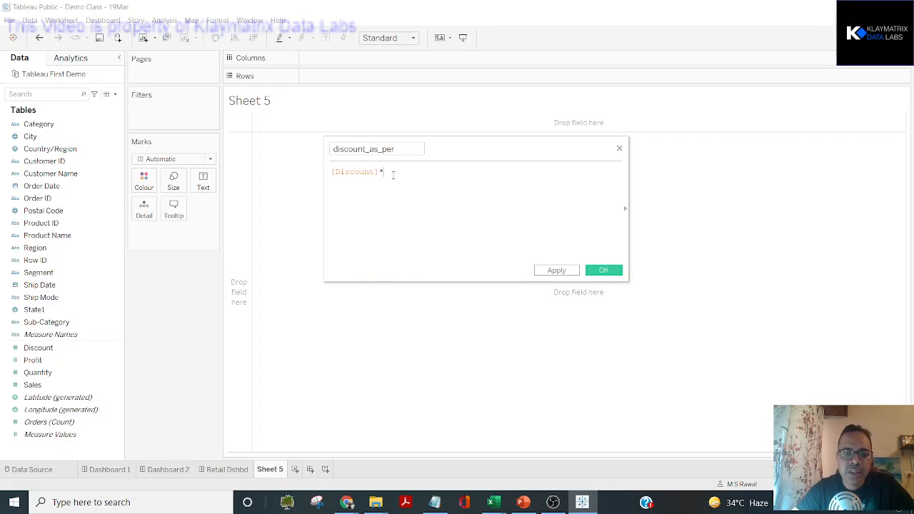
{"action": "type", "text": "100"}
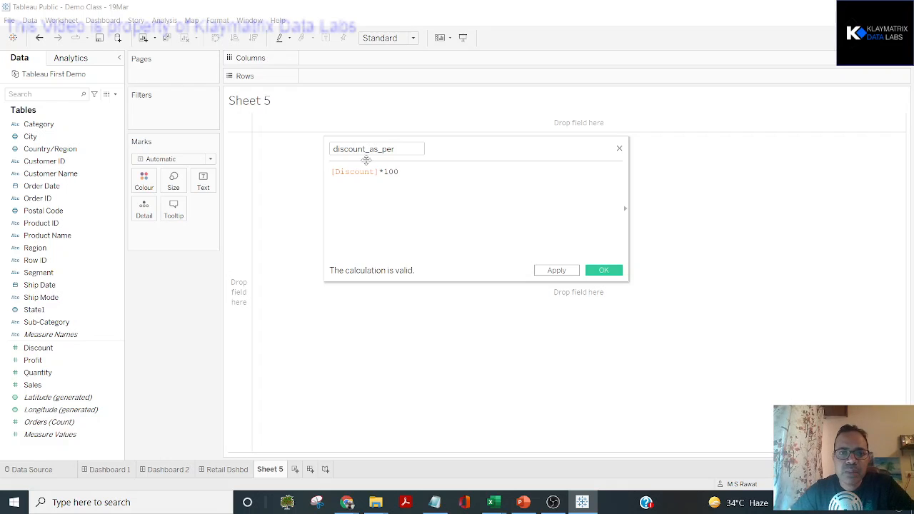
{"action": "left_click", "coordinate": [364, 151]}
{"action": "left_click", "coordinate": [372, 171]}
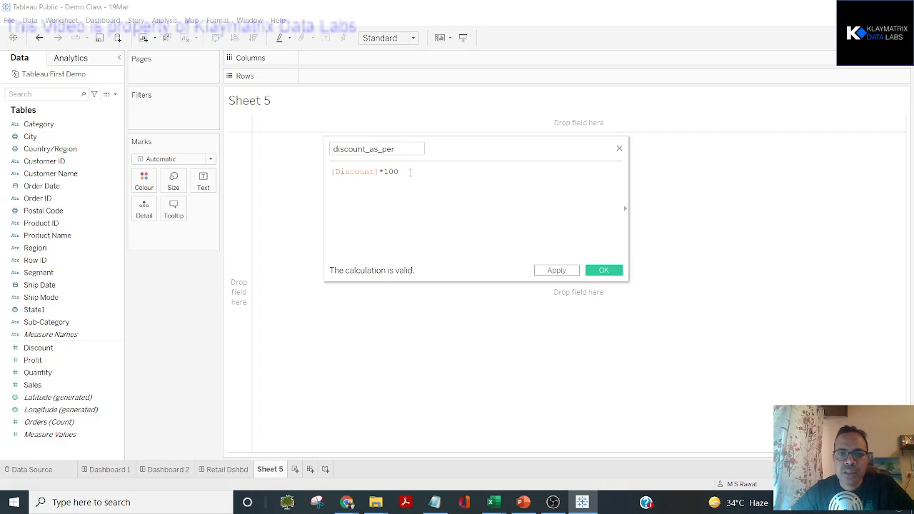
{"action": "key", "text": "ctrl+a"}
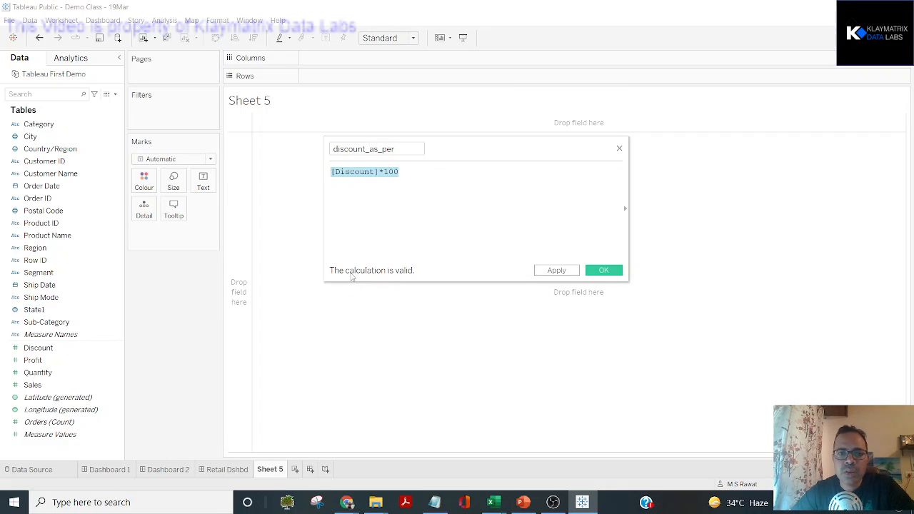
Remove the *100 and the closing bracket after Discount from the formula, and show the calculation error details.
{"action": "left_click", "coordinate": [493, 200]}
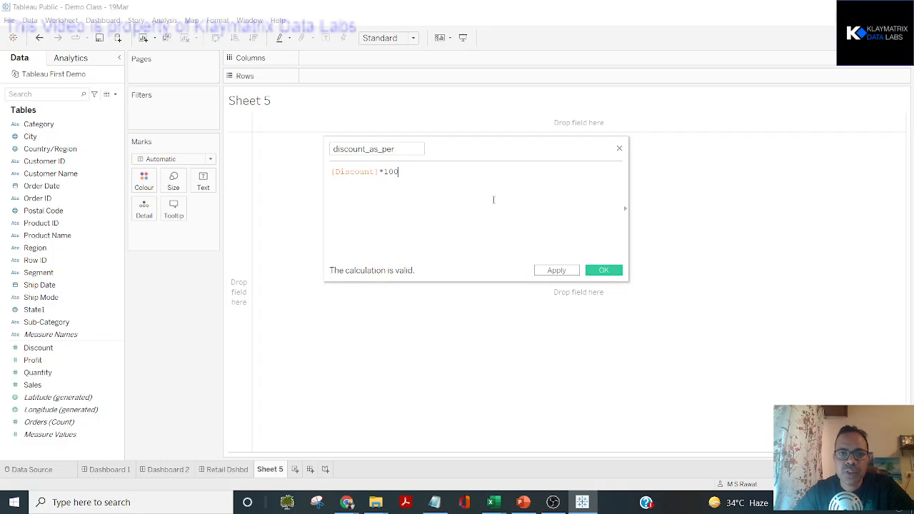
{"action": "key", "text": "BackSpace"}
{"action": "key", "text": "BackSpace"}
{"action": "key", "text": "BackSpace"}
{"action": "key", "text": "BackSpace"}
{"action": "key", "text": "BackSpace"}
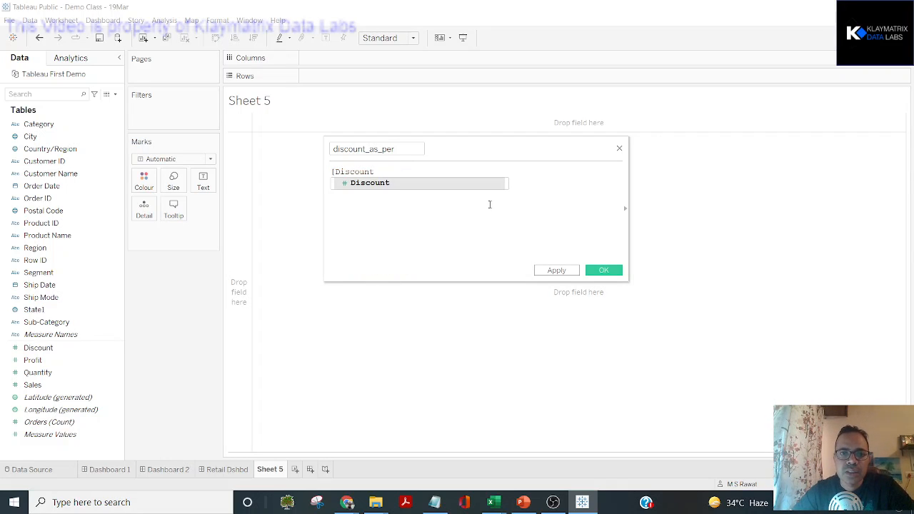
{"action": "left_click", "coordinate": [467, 227]}
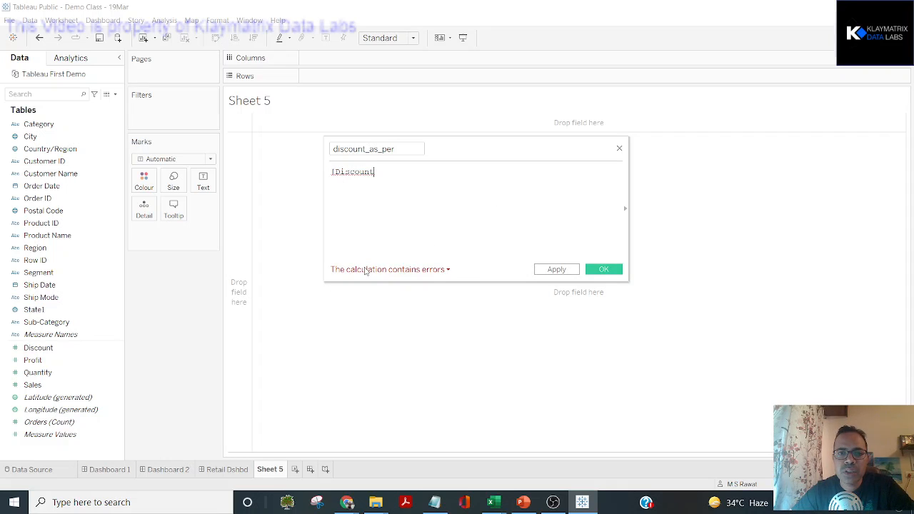
{"action": "left_click", "coordinate": [448, 271]}
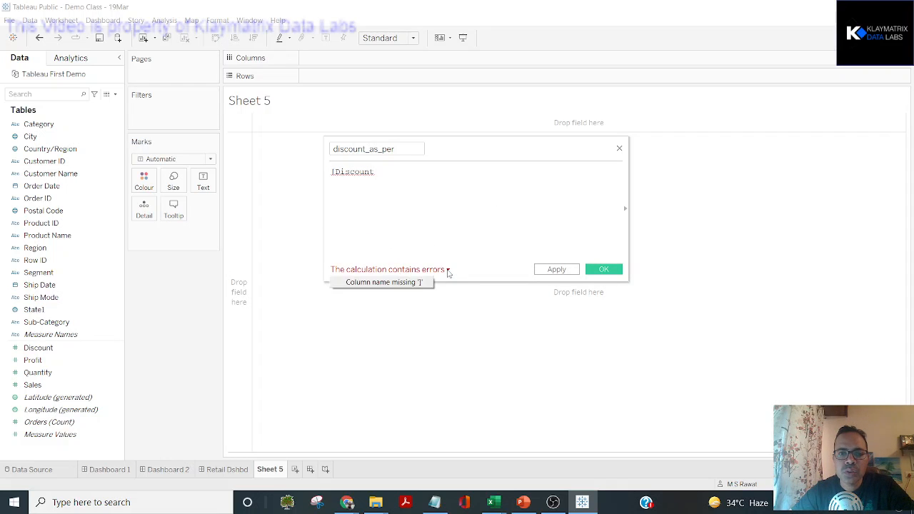
Restore the formula to [Discount]*100, apply it and save the discount_as_per calculated field.
{"action": "left_click", "coordinate": [398, 283]}
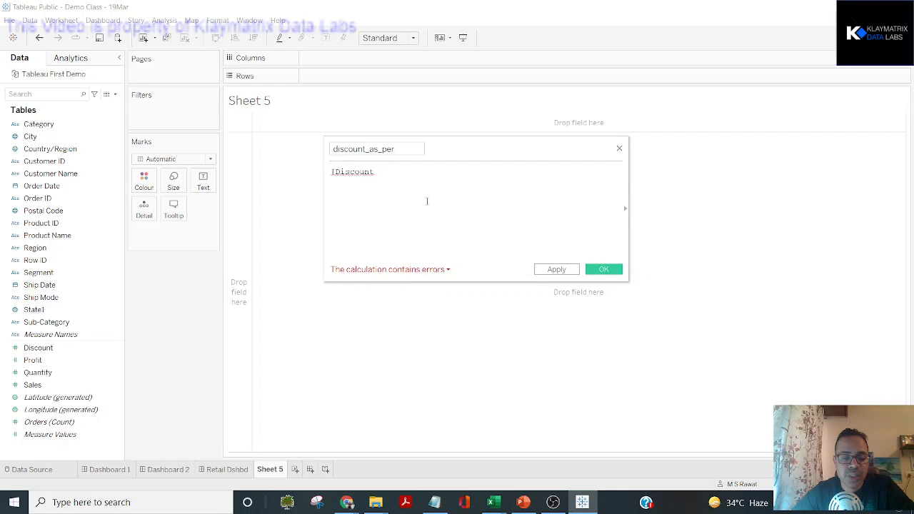
{"action": "type", "text": "]*100"}
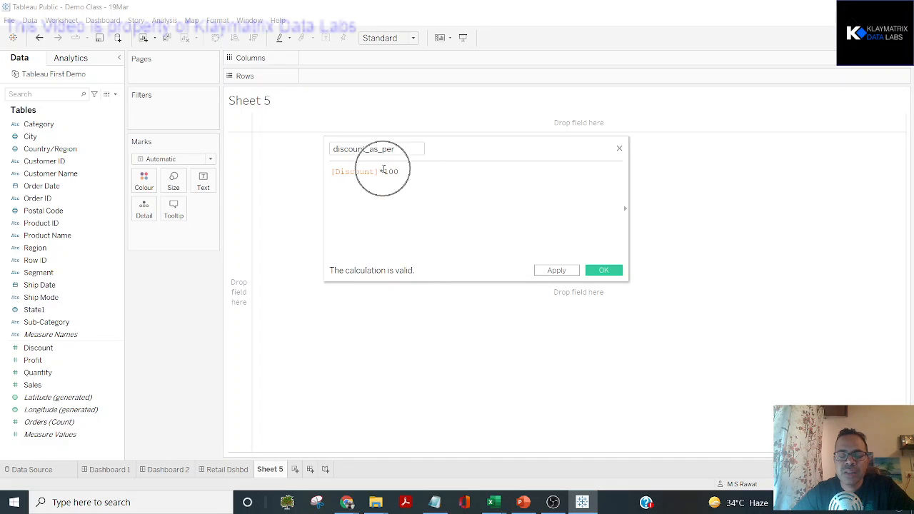
{"action": "left_click", "coordinate": [553, 271]}
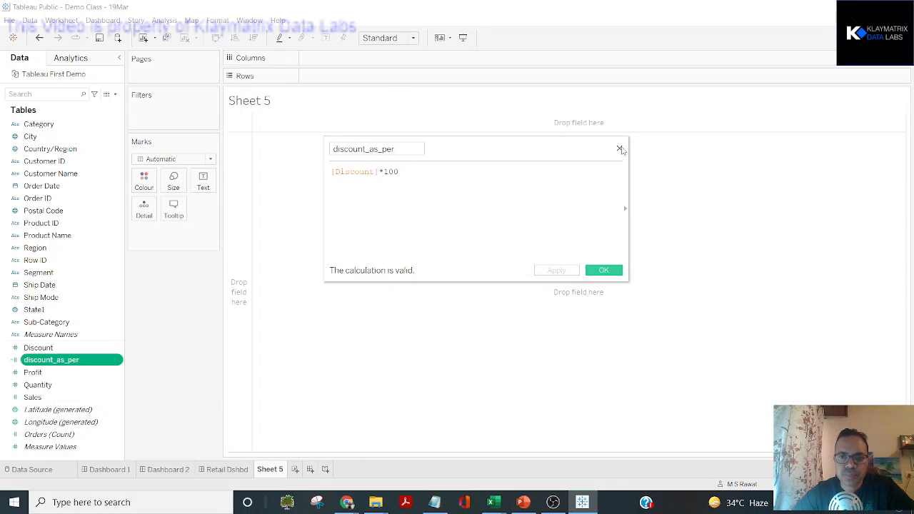
{"action": "left_click", "coordinate": [605, 270]}
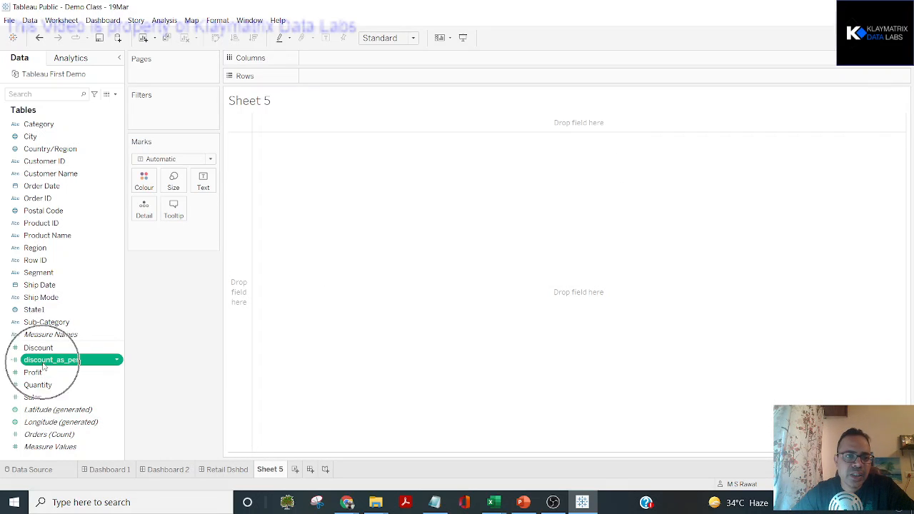
{"action": "left_click", "coordinate": [63, 385]}
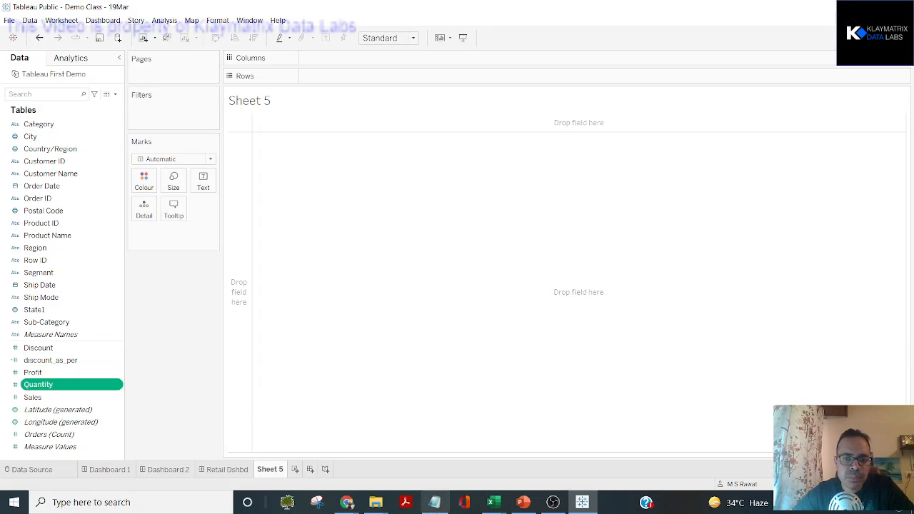
Switch to Notepad, add a line reading =# below the calculated fields heading, and select that text.
{"action": "left_click", "coordinate": [434, 502]}
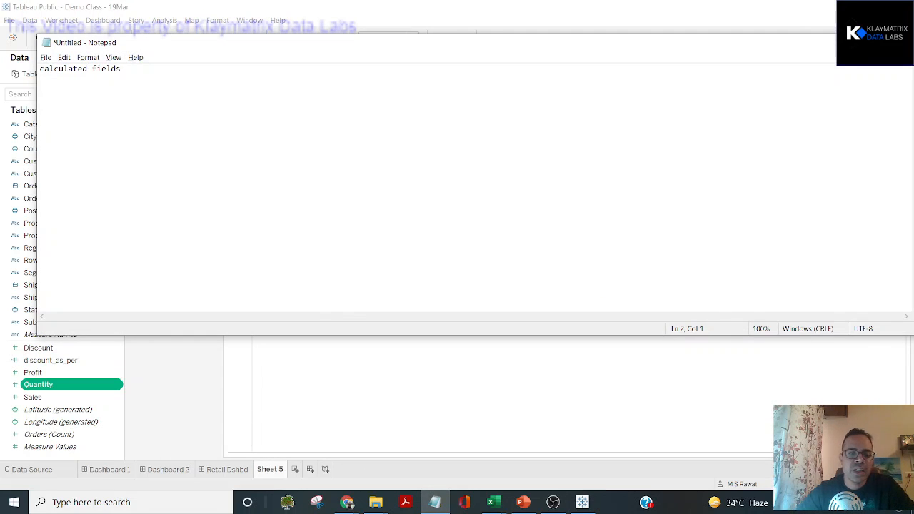
{"action": "key", "text": "Return"}
{"action": "type", "text": "-#"}
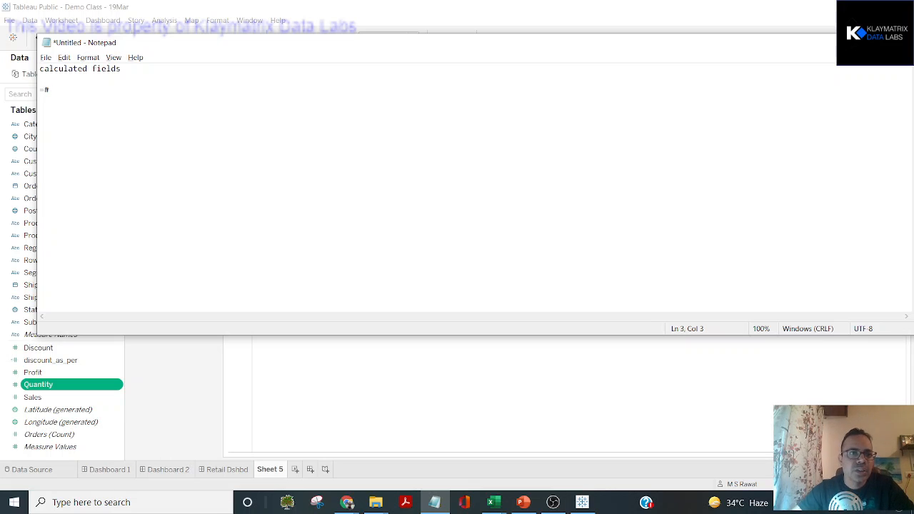
{"action": "key", "text": "shift+Home"}
Switch back to Tableau and use Snipping Tool to capture the =# icon beside discount_as_per in the field list.
{"action": "key", "text": "alt+Tab"}
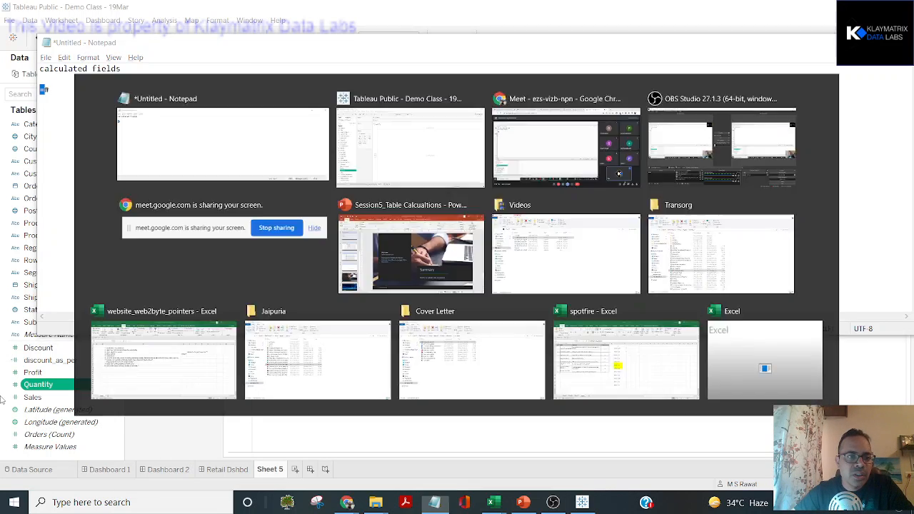
{"action": "left_click", "coordinate": [14, 360], "text": "ctrl"}
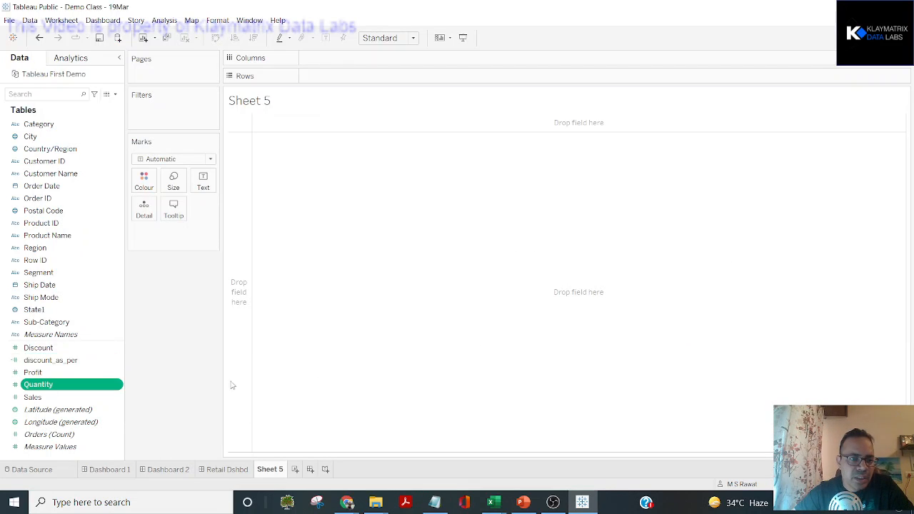
{"action": "left_click", "coordinate": [314, 504]}
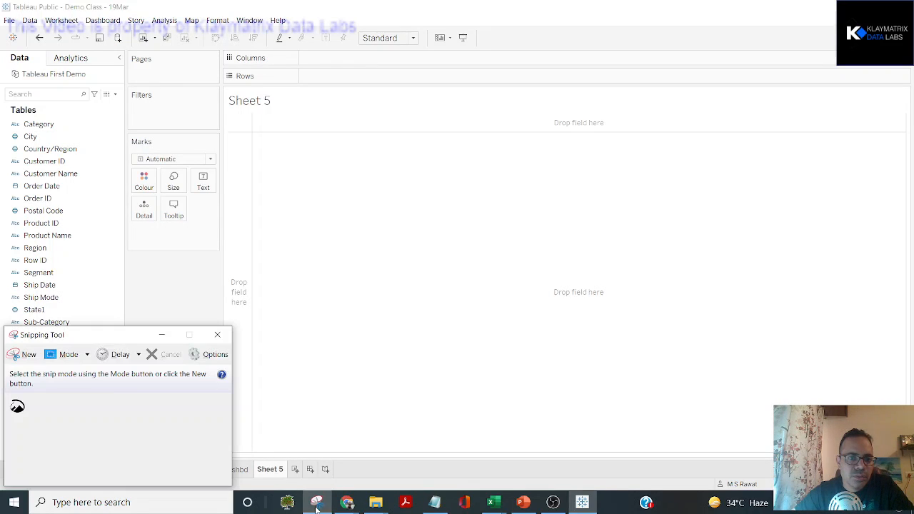
{"action": "left_click", "coordinate": [13, 502]}
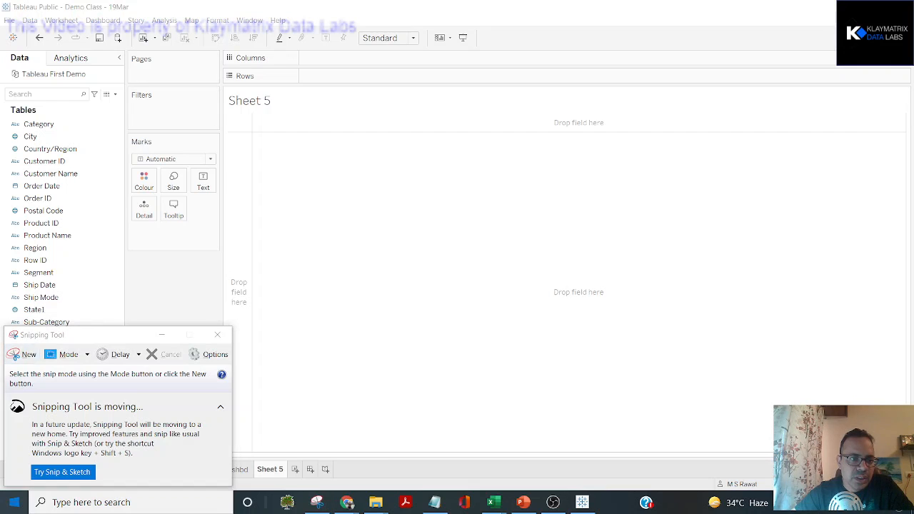
{"action": "key", "text": "Escape"}
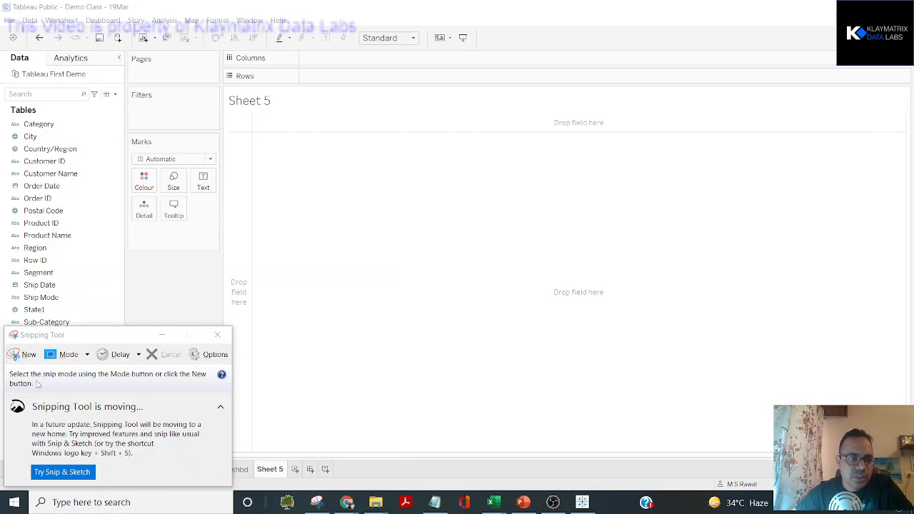
{"action": "left_click", "coordinate": [26, 355]}
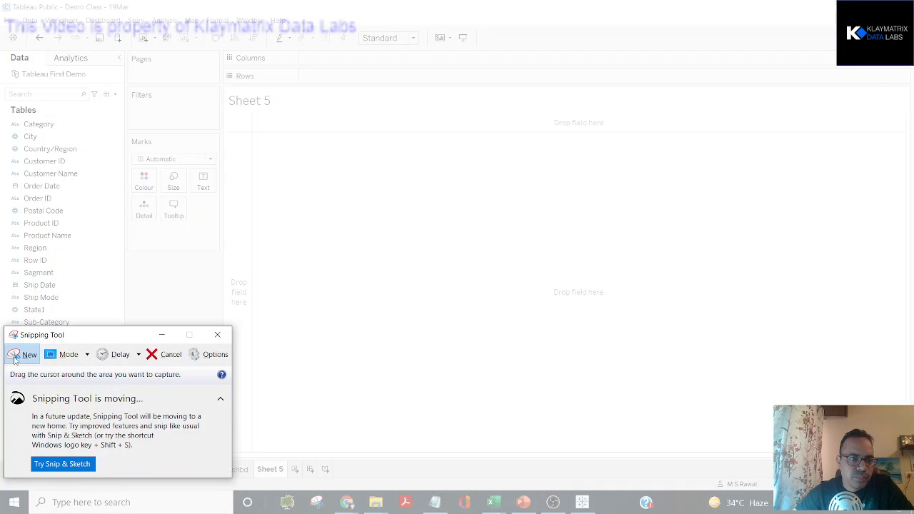
{"action": "left_click_drag", "start_coordinate": [91, 341], "coordinate": [231, 184]}
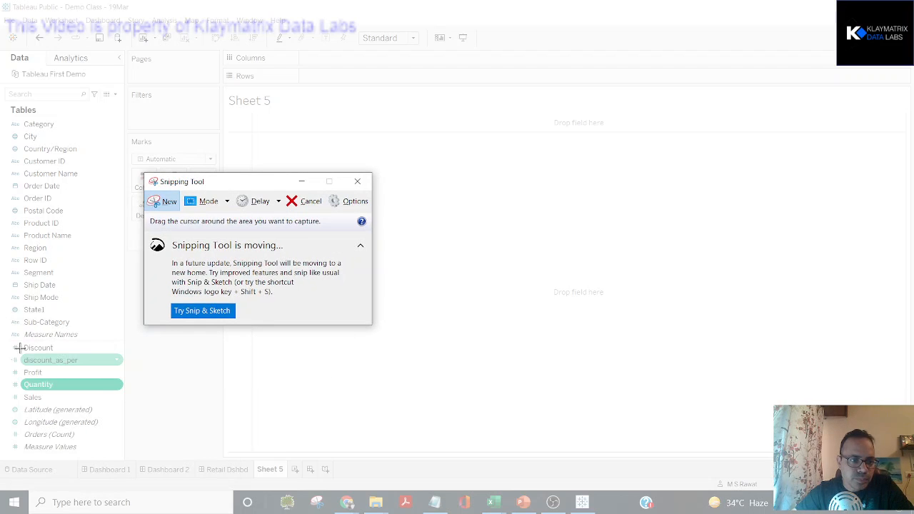
{"action": "left_click_drag", "start_coordinate": [10, 355], "coordinate": [20, 367]}
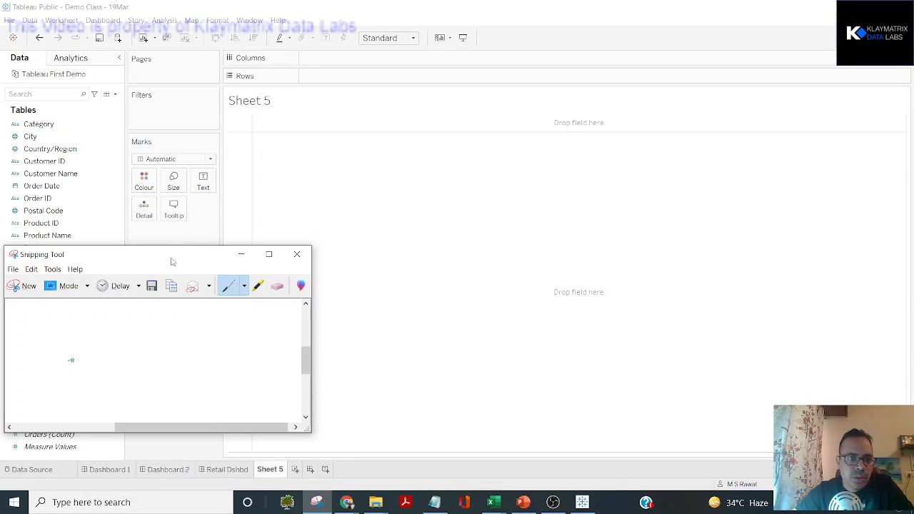
Move the snip window clear of the field list and maximise it to examine the captured icon.
{"action": "left_click_drag", "start_coordinate": [171, 262], "coordinate": [415, 179]}
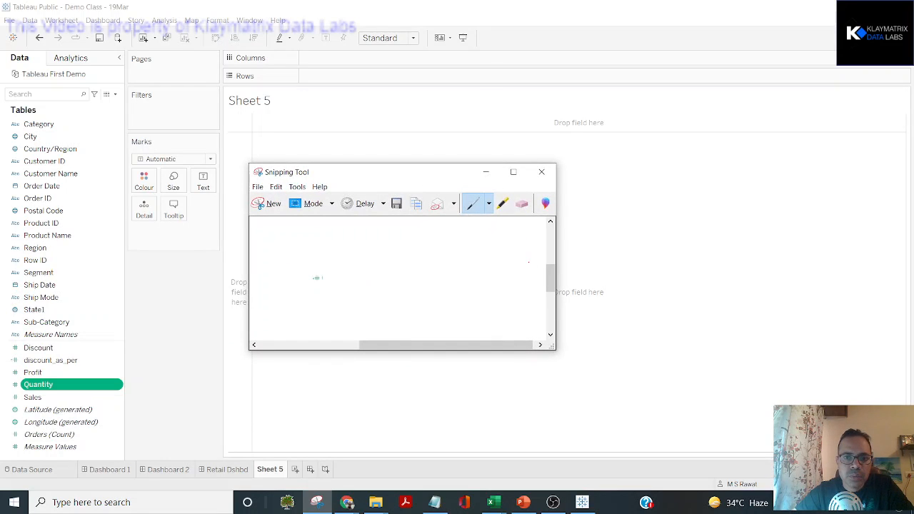
{"action": "scroll", "coordinate": [317, 278], "scroll_direction": "up", "scroll_amount": 1}
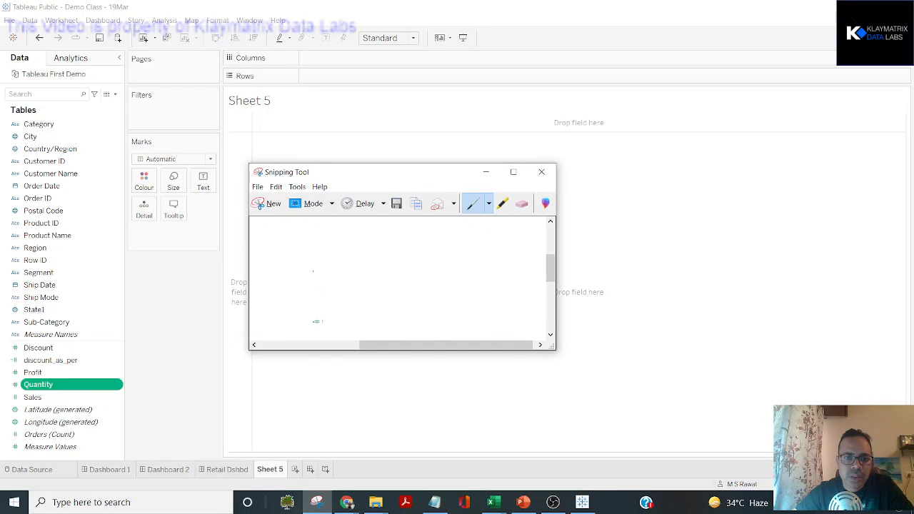
{"action": "left_click", "coordinate": [513, 173]}
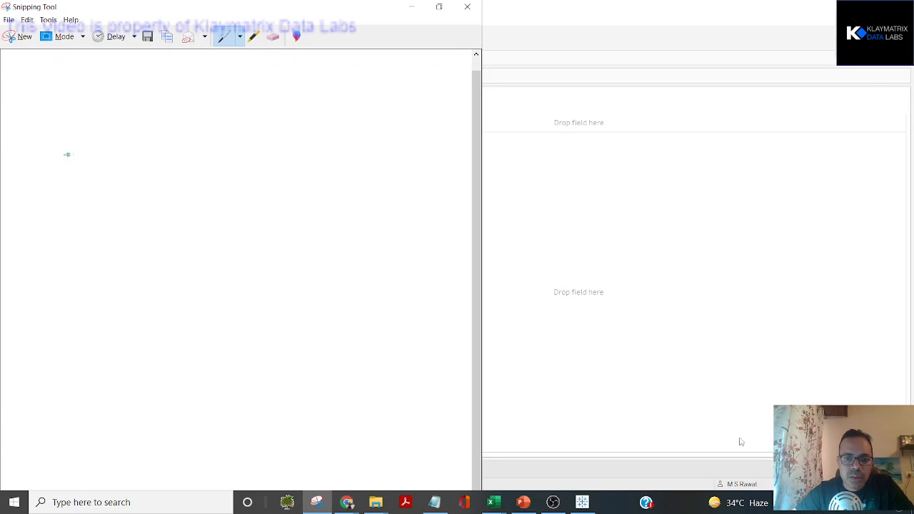
Switch to PowerPoint, paste the captured icon onto slide 7, enlarge it to about 5 cm wide and place it beside the picture placeholder.
{"action": "left_click", "coordinate": [523, 501]}
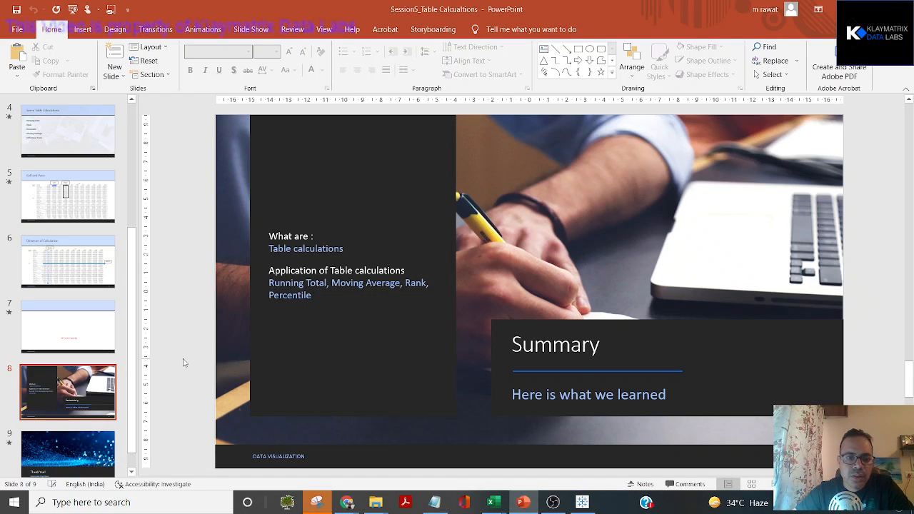
{"action": "key", "text": "Up"}
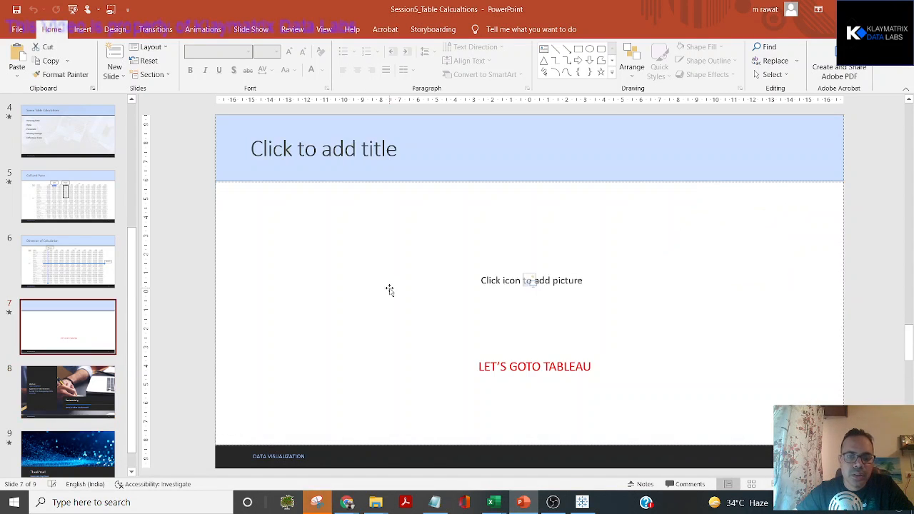
{"action": "key", "text": "ctrl+v"}
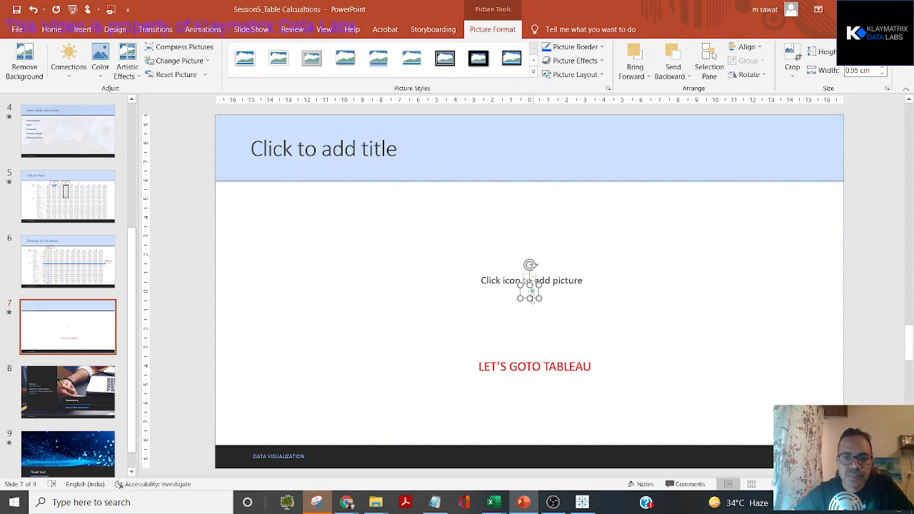
{"action": "left_click_drag", "start_coordinate": [541, 300], "coordinate": [613, 352]}
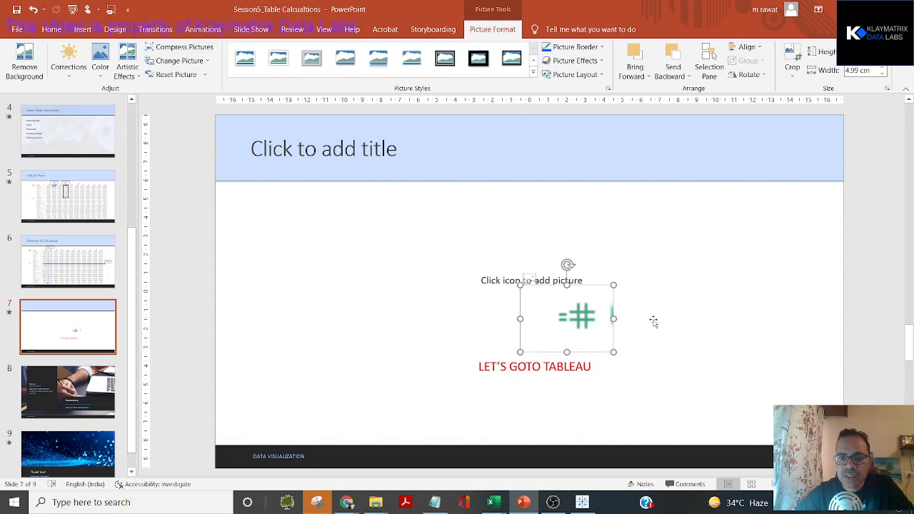
{"action": "left_click_drag", "start_coordinate": [598, 288], "coordinate": [742, 233]}
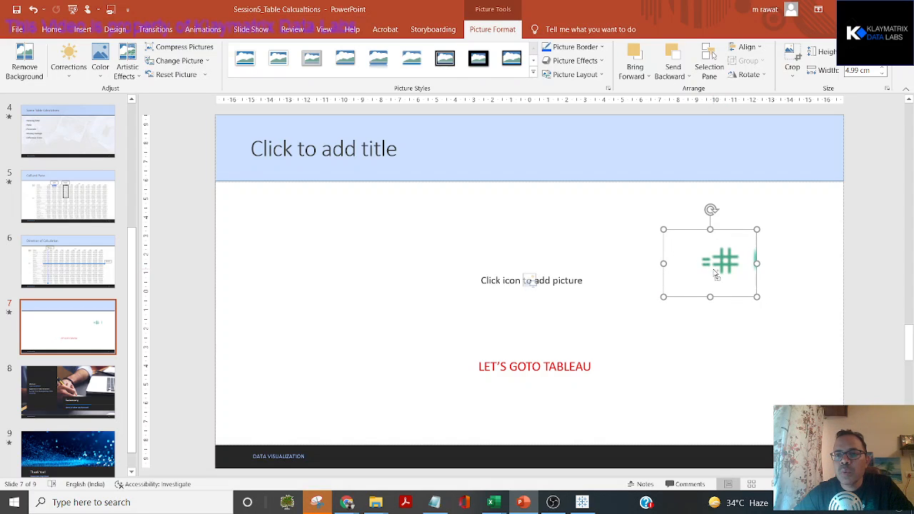
Delete the pasted icon picture from slide 7 and switch back to Tableau.
{"action": "key", "text": "Delete"}
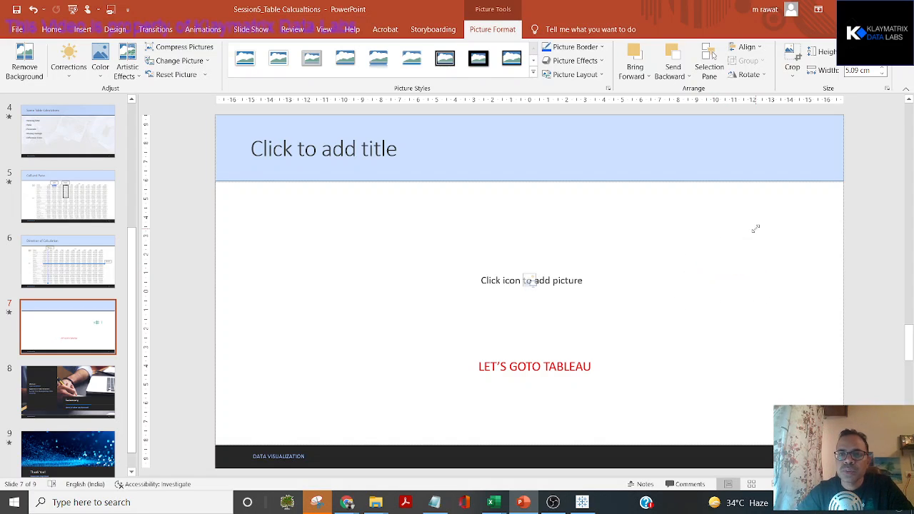
{"action": "key", "text": "alt+Tab"}
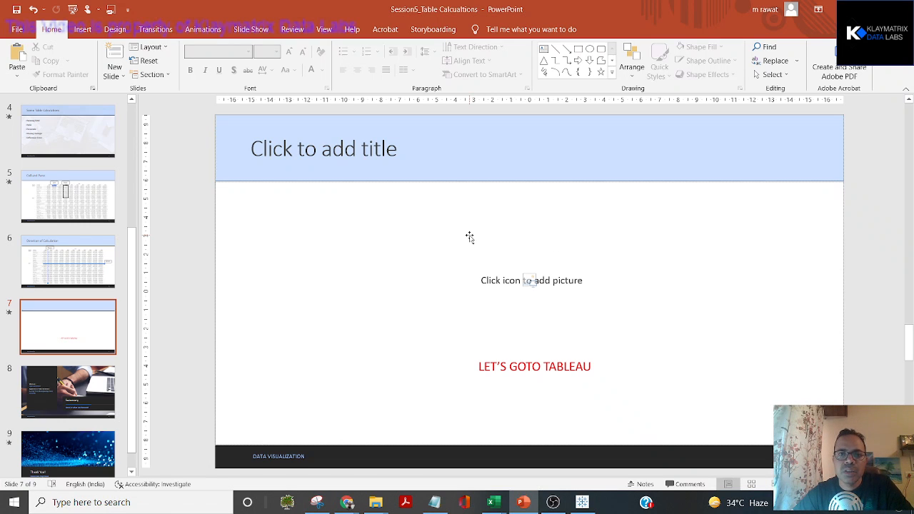
{"action": "key", "text": "alt+Tab"}
{"action": "key", "text": "alt+Tab"}
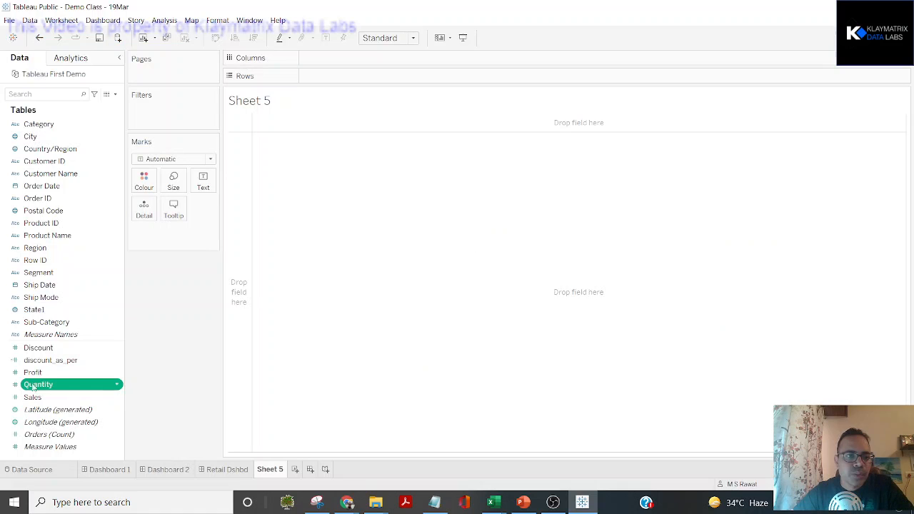
View the underlying data of Tableau First Demo in a maximised window and compare the Discount and discount_as_per columns.
{"action": "left_click", "coordinate": [21, 359], "text": "ctrl"}
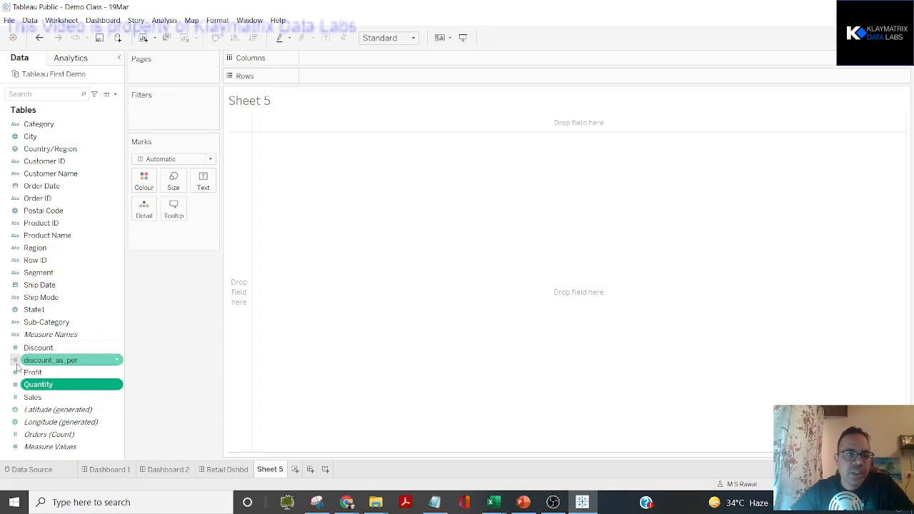
{"action": "left_click", "coordinate": [17, 361], "text": "ctrl"}
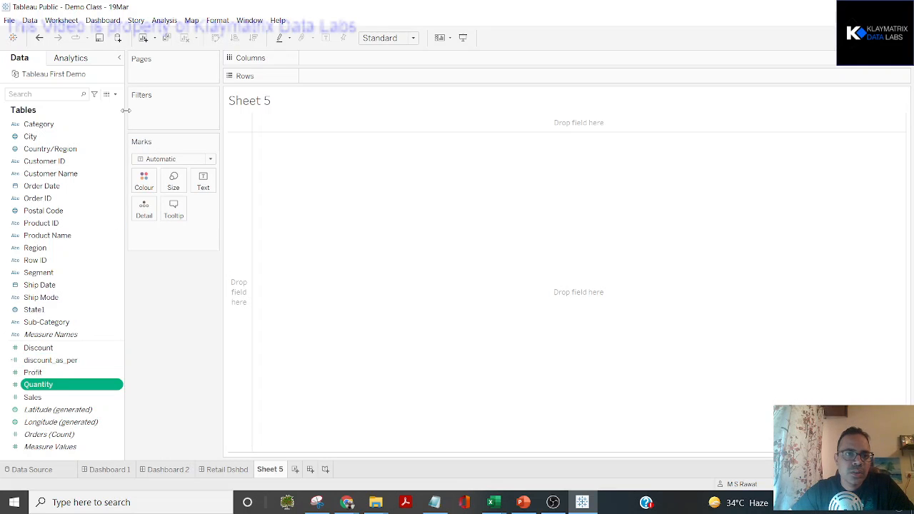
{"action": "left_click", "coordinate": [107, 95]}
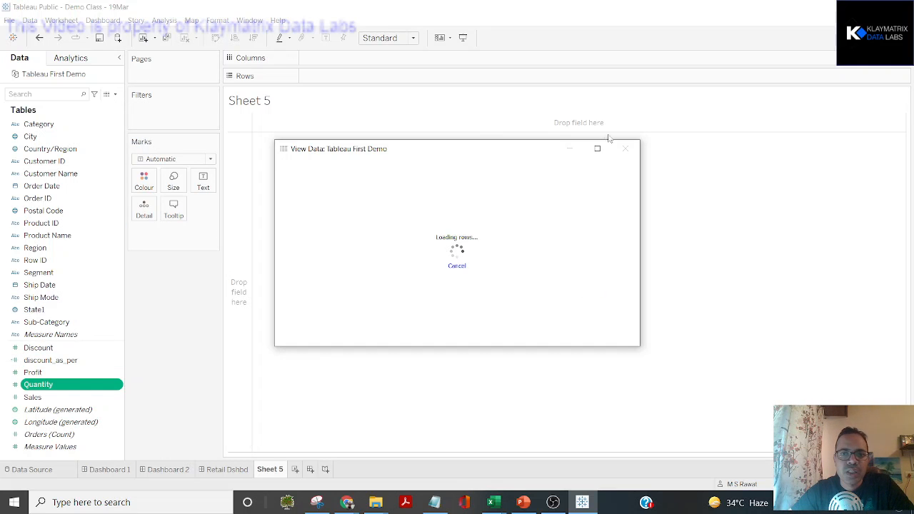
{"action": "left_click", "coordinate": [597, 149]}
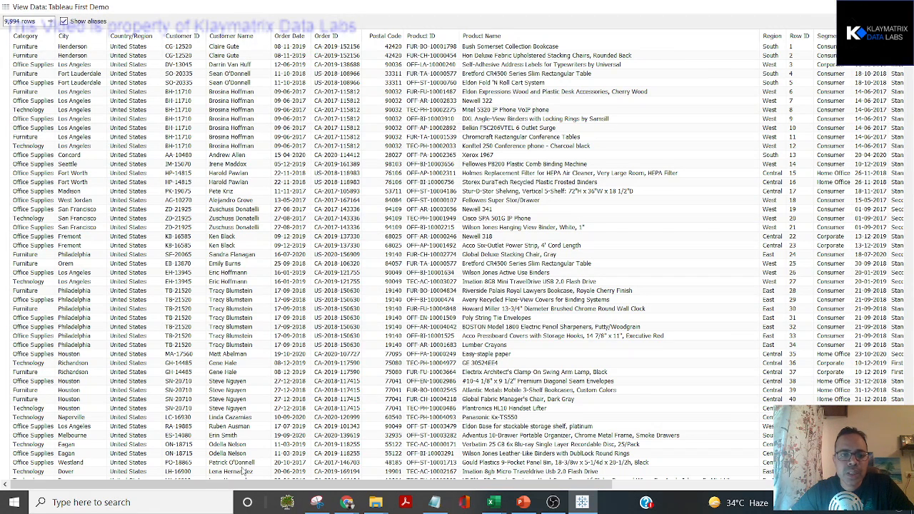
{"action": "left_click_drag", "start_coordinate": [198, 485], "coordinate": [495, 487]}
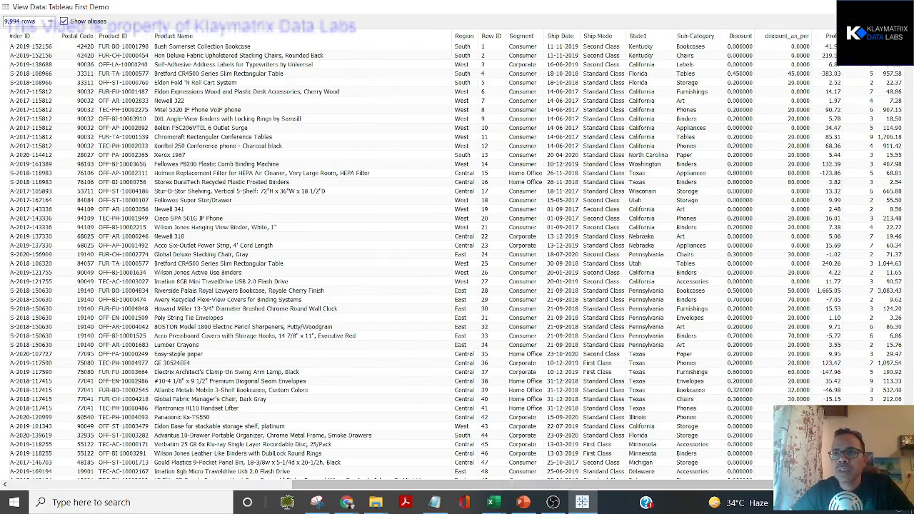
{"action": "key", "text": "ctrl"}
{"action": "key", "text": "ctrl"}
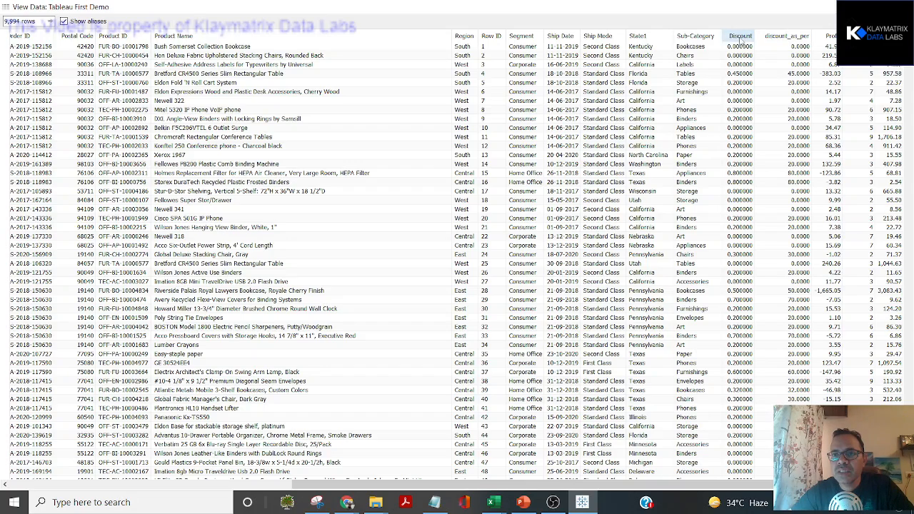
Sort the viewed data by discount_as_per in ascending and descending order, and return it to its original order.
{"action": "left_click", "coordinate": [789, 41]}
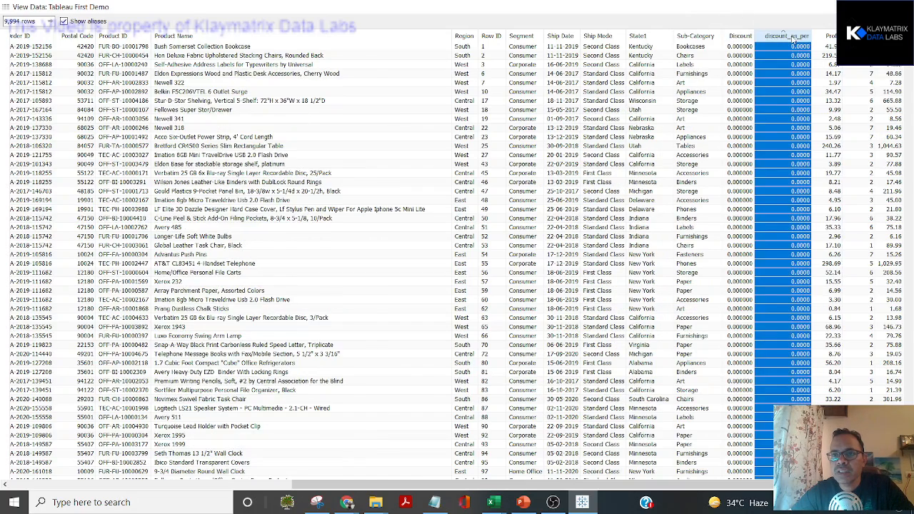
{"action": "left_click", "coordinate": [799, 41]}
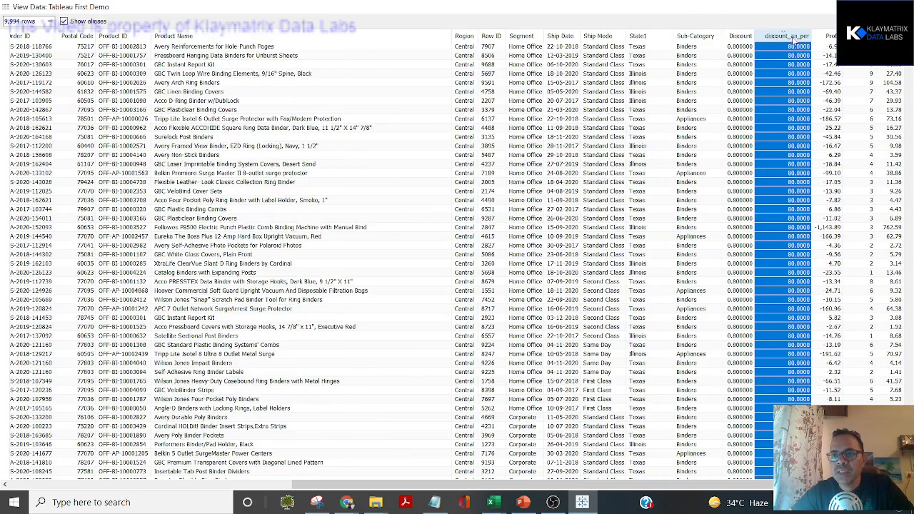
{"action": "left_click", "coordinate": [778, 40]}
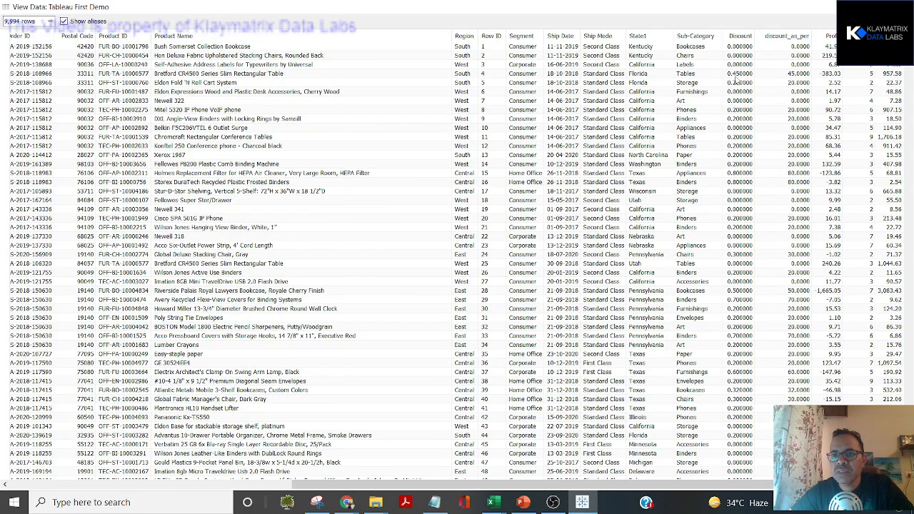
Point out the Discount and discount_as_per columns in the viewed data and close the data window.
{"action": "key", "text": "ctrl"}
{"action": "key", "text": "ctrl"}
{"action": "key", "text": "ctrl"}
{"action": "key", "text": "ctrl"}
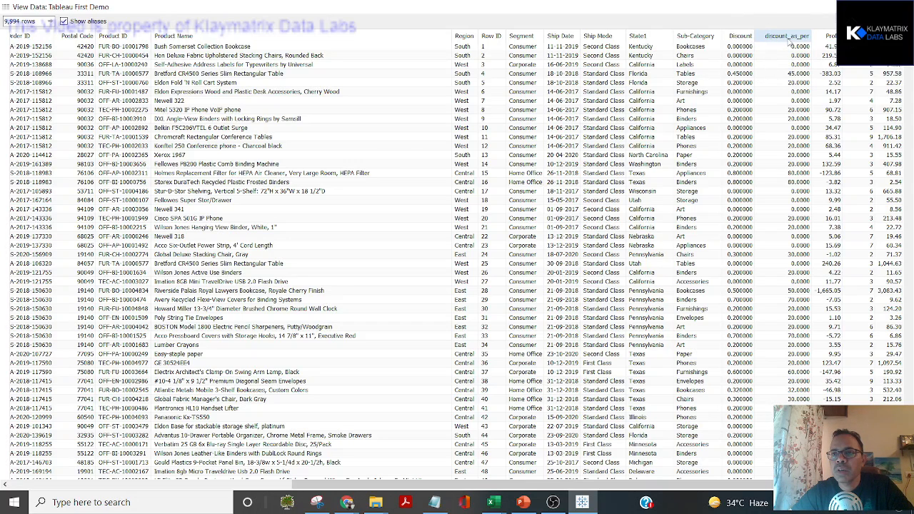
{"action": "left_click", "coordinate": [902, 6]}
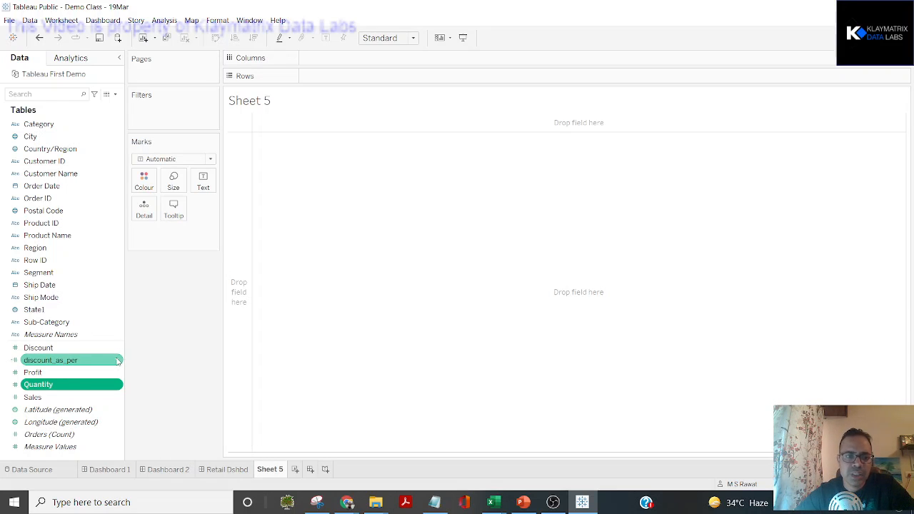
Open the discount_as_per calculation for editing, clear its formula, restore [Discount]*100 and accept the calculation.
{"action": "left_click", "coordinate": [119, 361]}
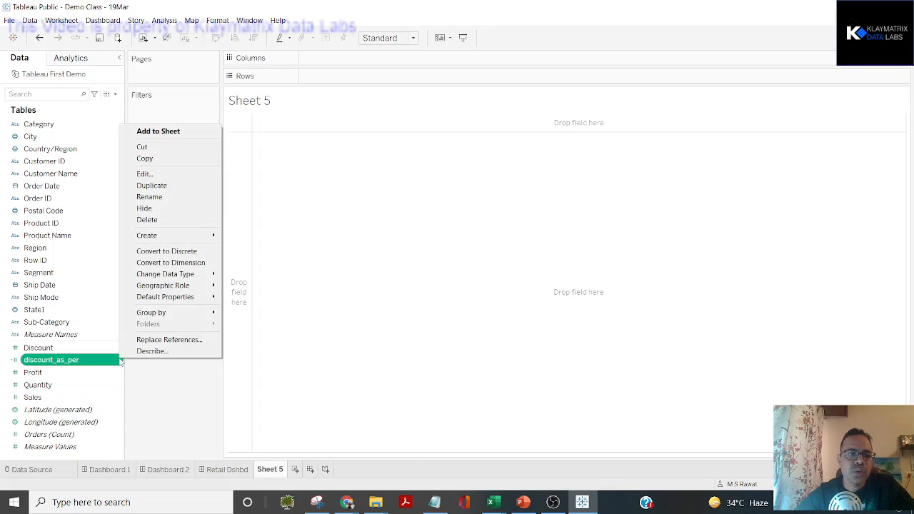
{"action": "left_click", "coordinate": [146, 174]}
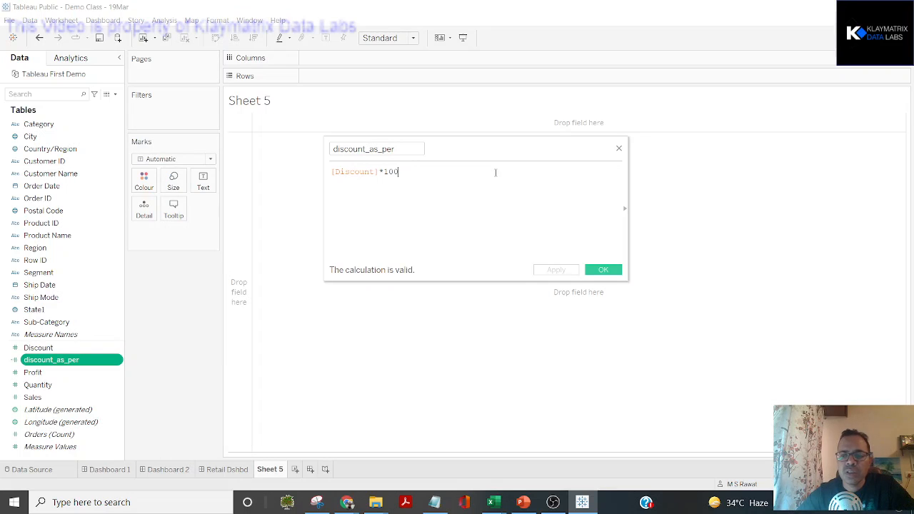
{"action": "key", "text": "ctrl+a"}
{"action": "key", "text": "BackSpace"}
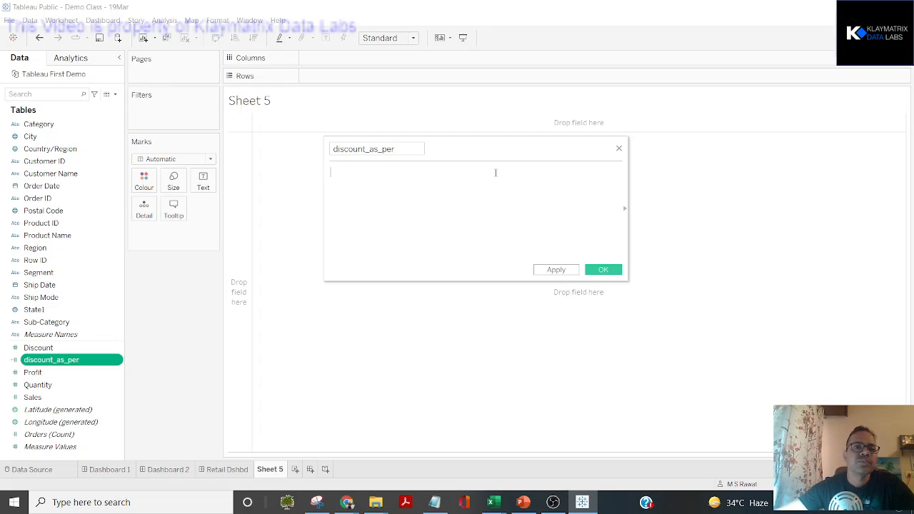
{"action": "key", "text": "ctrl+z"}
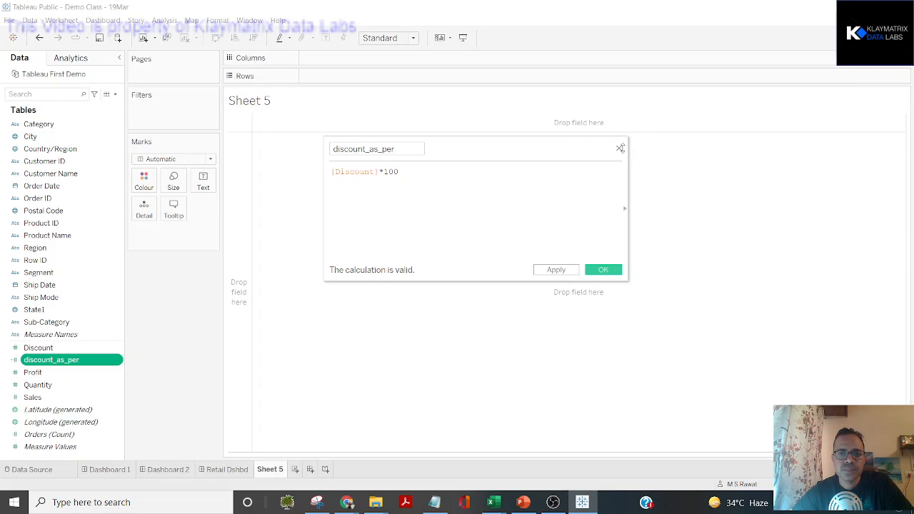
{"action": "left_click", "coordinate": [602, 272]}
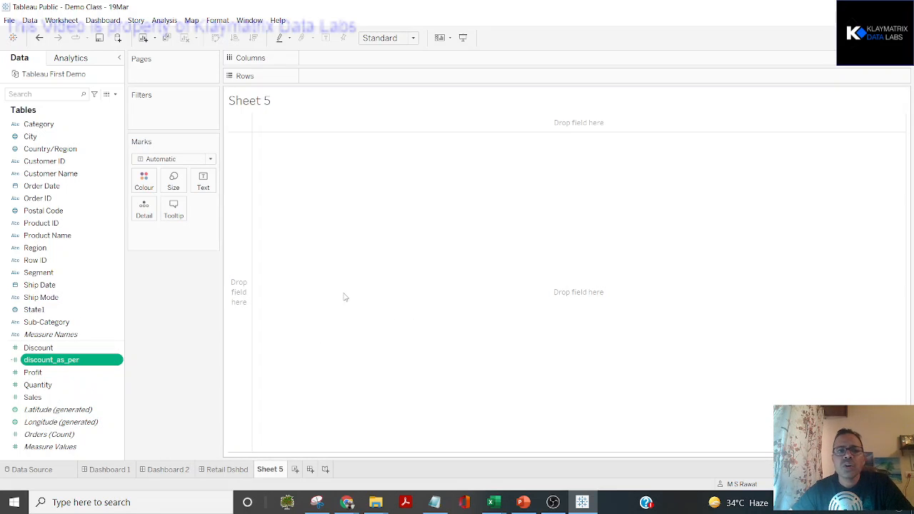
View the underlying data of Tableau First Demo in a maximised window and select all its rows.
{"action": "left_click", "coordinate": [52, 361]}
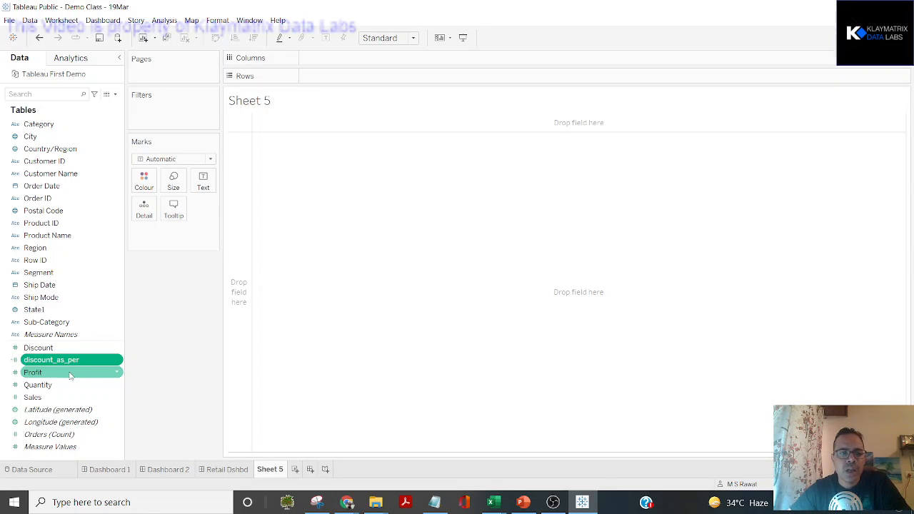
{"action": "left_click", "coordinate": [107, 95]}
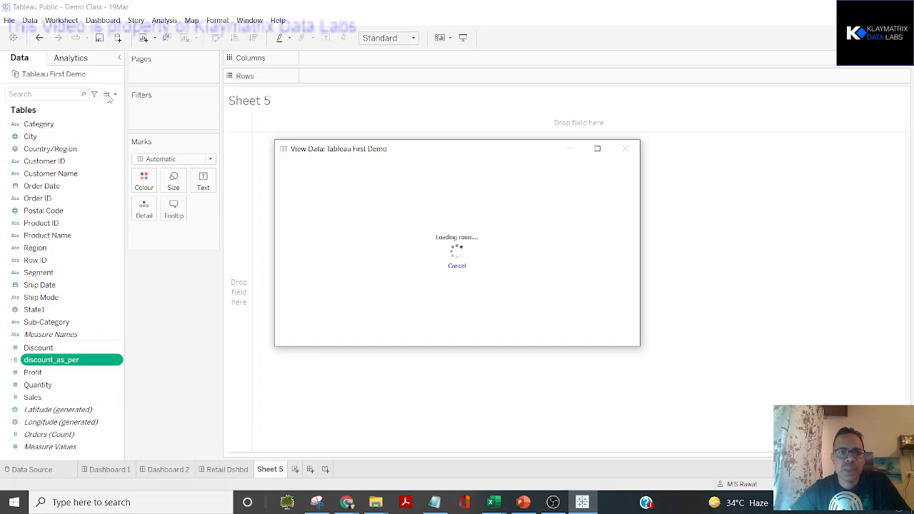
{"action": "left_click", "coordinate": [598, 149]}
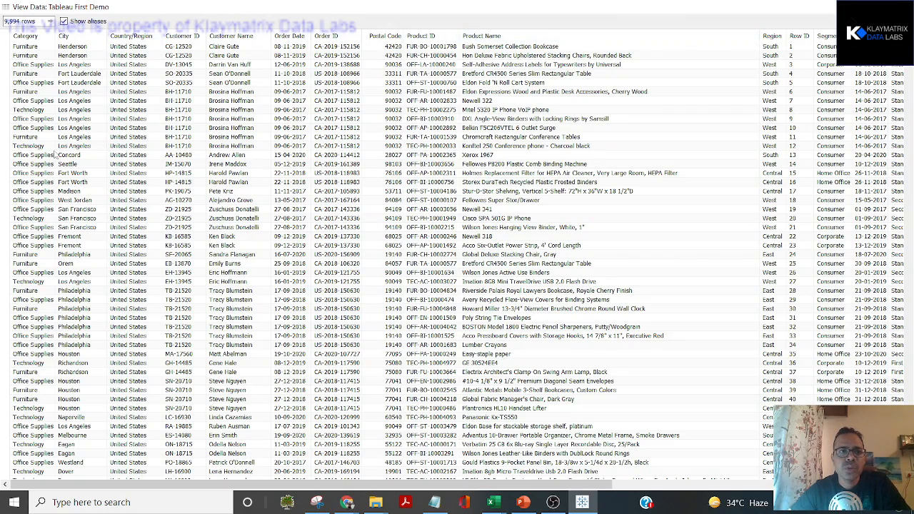
{"action": "left_click", "coordinate": [44, 64]}
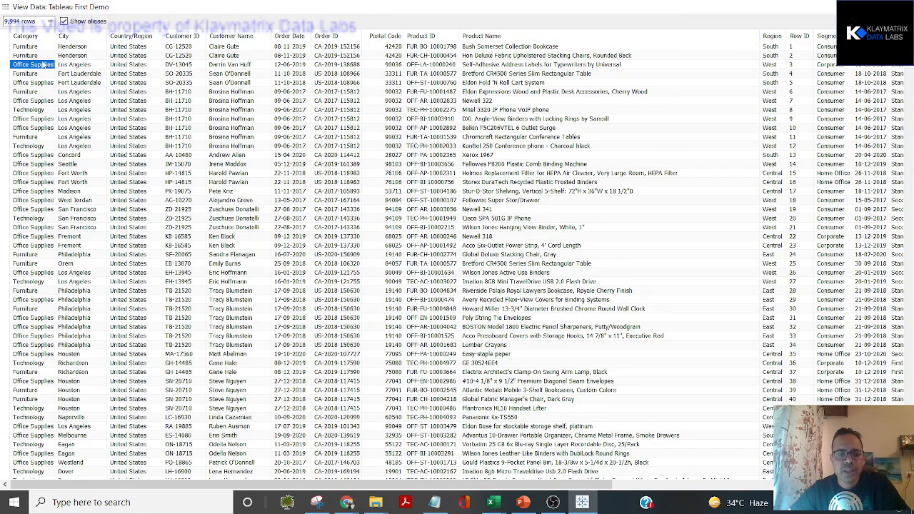
{"action": "key", "text": "ctrl+a"}
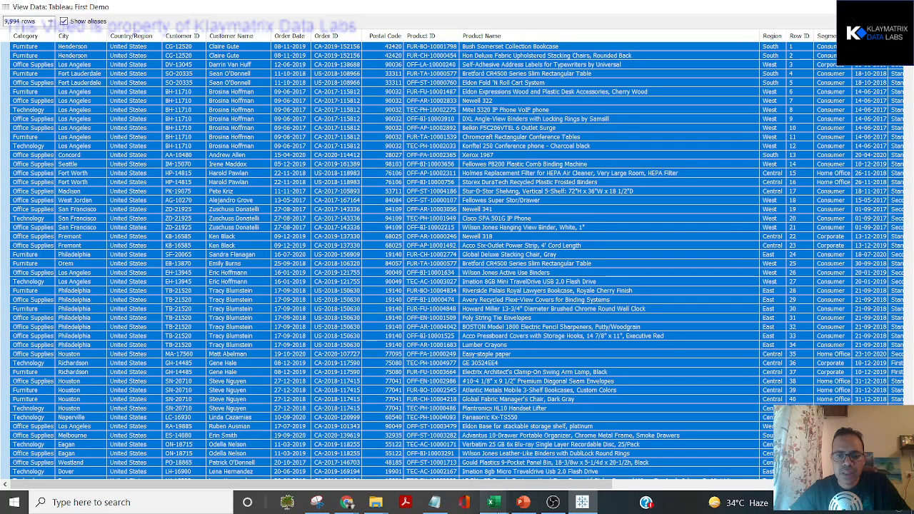
Switch to Excel, create a new blank workbook, paste the clipboard content and delete the pasted icon picture.
{"action": "mouse_move", "coordinate": [492, 502]}
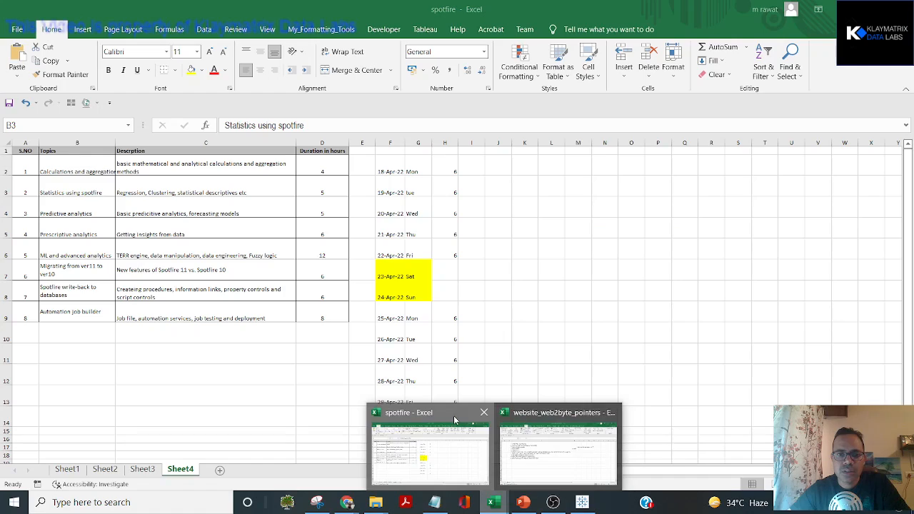
{"action": "left_click", "coordinate": [454, 420]}
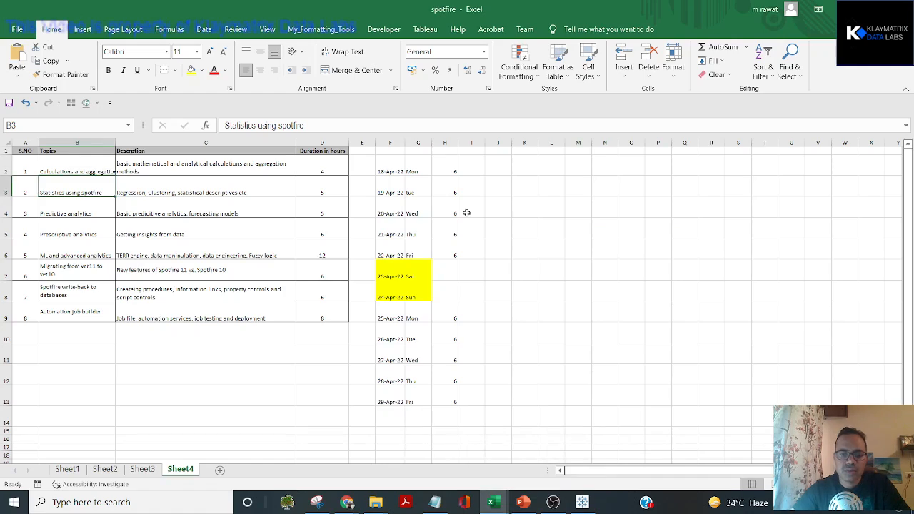
{"action": "key", "text": "ctrl+n"}
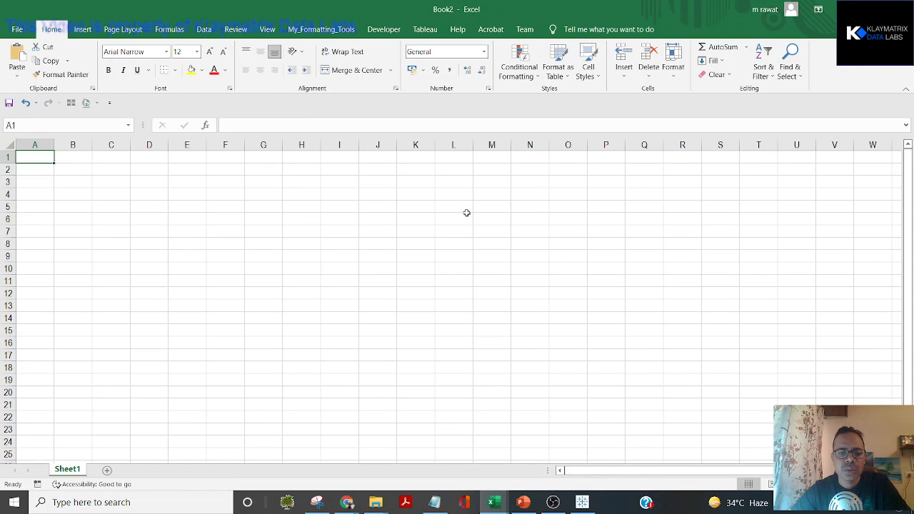
{"action": "key", "text": "ctrl+v"}
{"action": "key", "text": "Delete"}
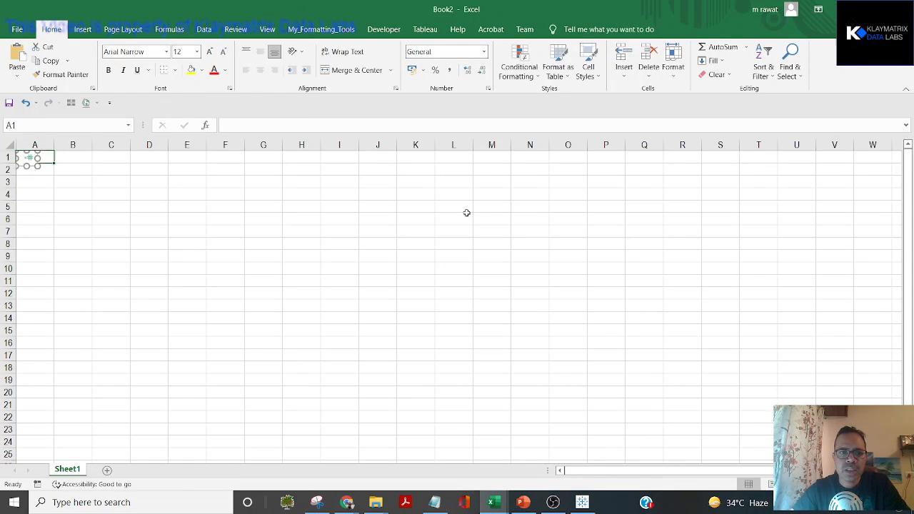
Copy all rows from Tableau's View Data window and paste them into the new Excel workbook.
{"action": "key", "text": "alt+Tab"}
{"action": "key", "text": "alt+Tab"}
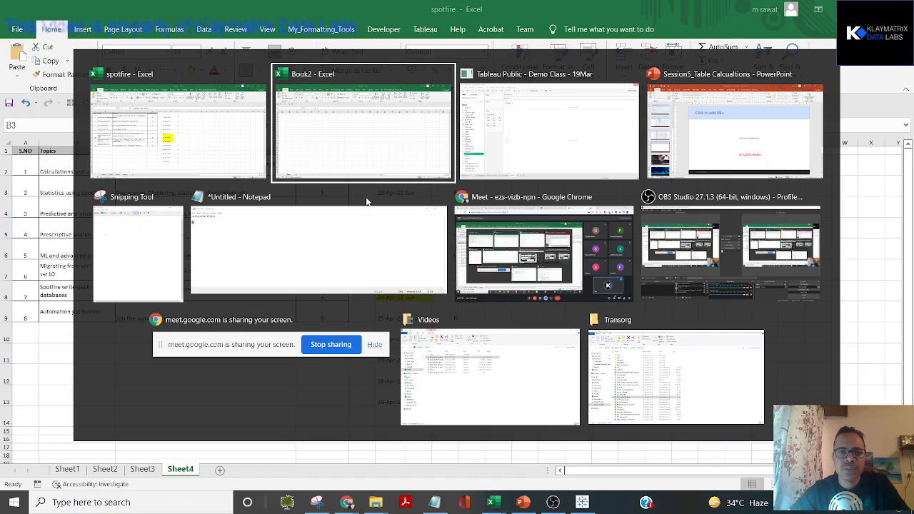
{"action": "key", "text": "alt+Tab"}
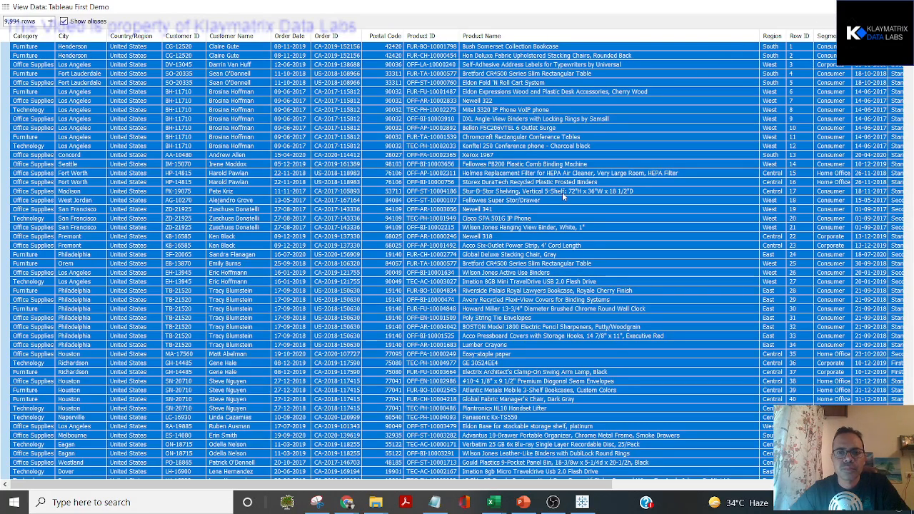
{"action": "key", "text": "alt+Tab"}
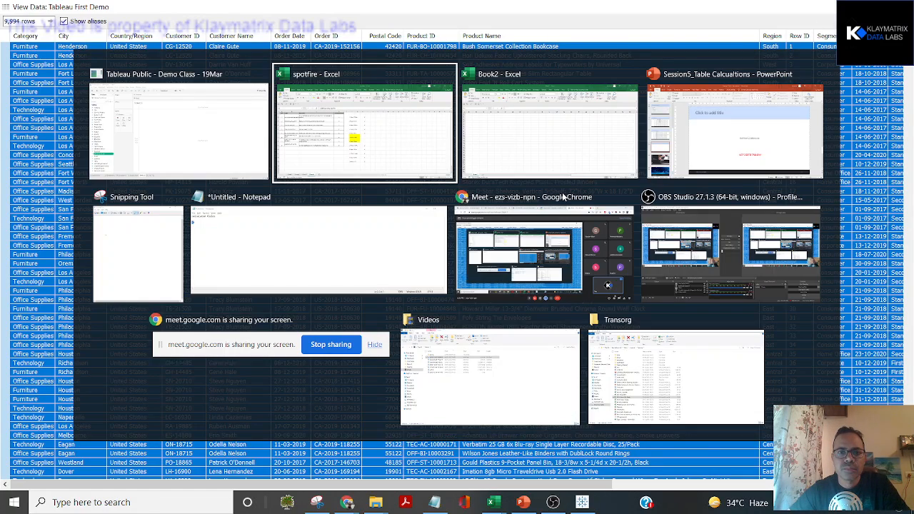
{"action": "key", "text": "alt+Tab"}
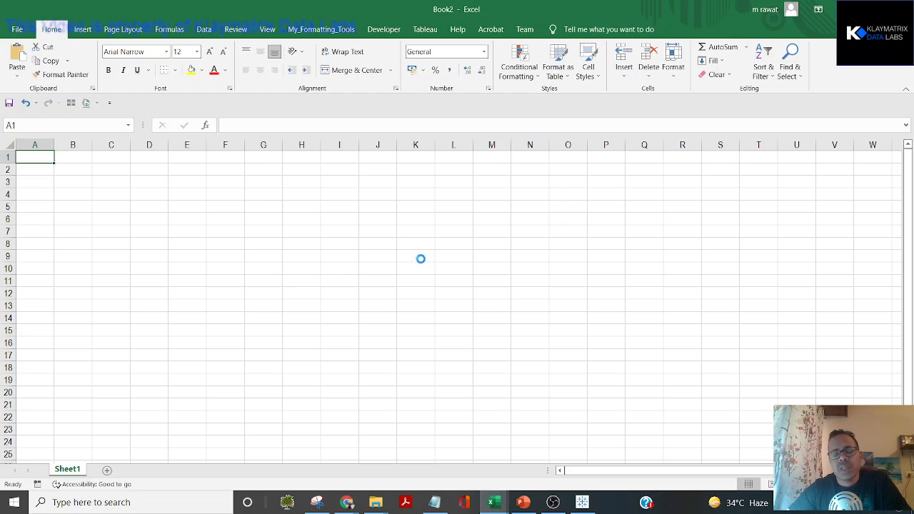
{"action": "key", "text": "Home"}
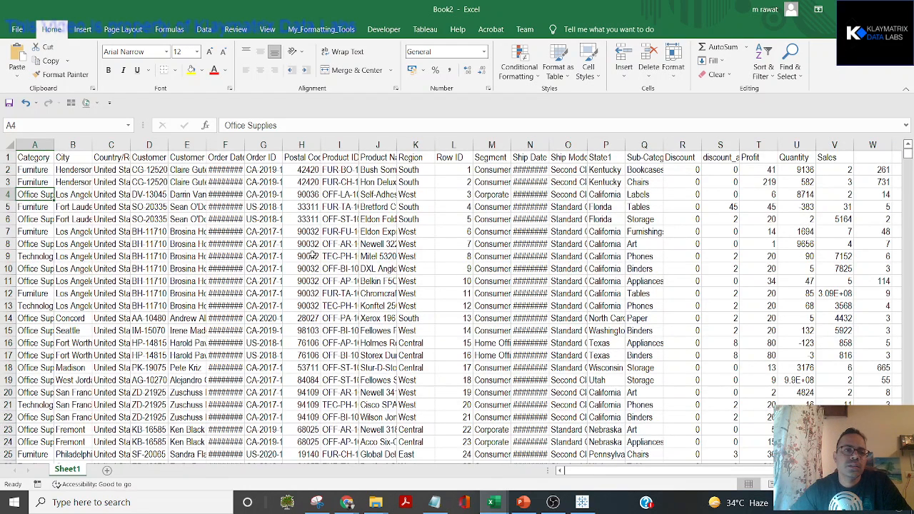
Examine the last columns of the pasted data and how their values line up with the Profit, Quantity and Sales headers.
{"action": "key", "text": "Up"}
{"action": "key", "text": "Up"}
{"action": "key", "text": "Up"}
{"action": "key", "text": "ctrl+Right"}
{"action": "key", "text": "Right"}
{"action": "key", "text": "Right"}
{"action": "key", "text": "Right"}
{"action": "key", "text": "Right"}
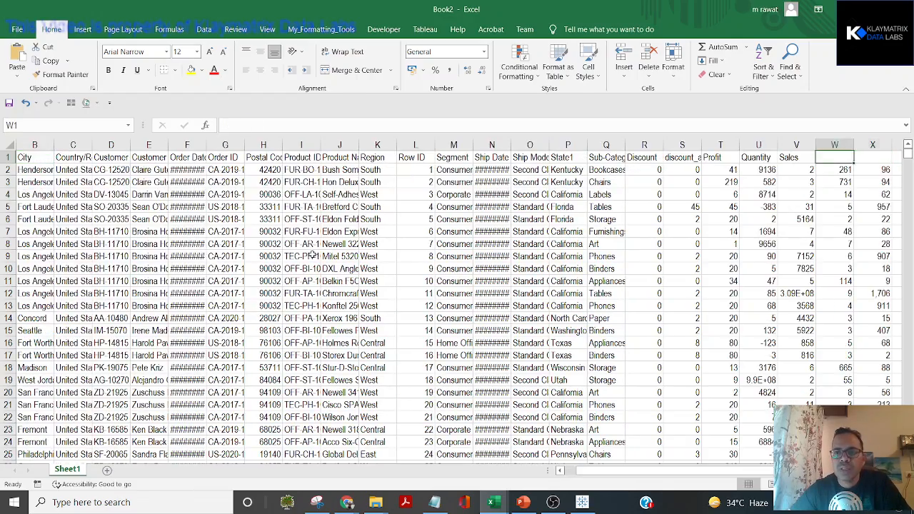
{"action": "key", "text": "Down"}
{"action": "key", "text": "Down"}
{"action": "key", "text": "Right"}
{"action": "key", "text": "Right"}
{"action": "key", "text": "Left"}
{"action": "key", "text": "Left"}
{"action": "key", "text": "Left"}
{"action": "key", "text": "Left"}
{"action": "key", "text": "Left"}
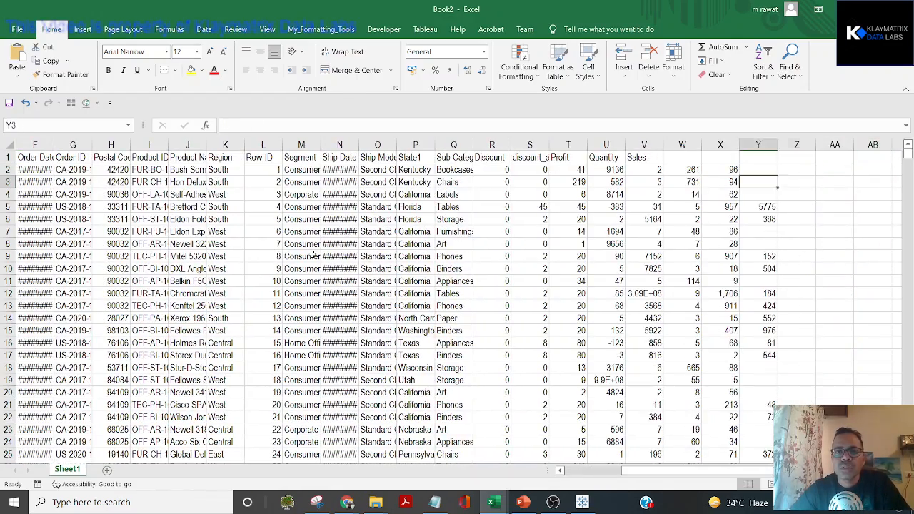
{"action": "key", "text": "Up"}
{"action": "key", "text": "Left"}
Switch back to Tableau's View Data window, select all rows and check the columns from Discount to Sales.
{"action": "key", "text": "alt+Tab"}
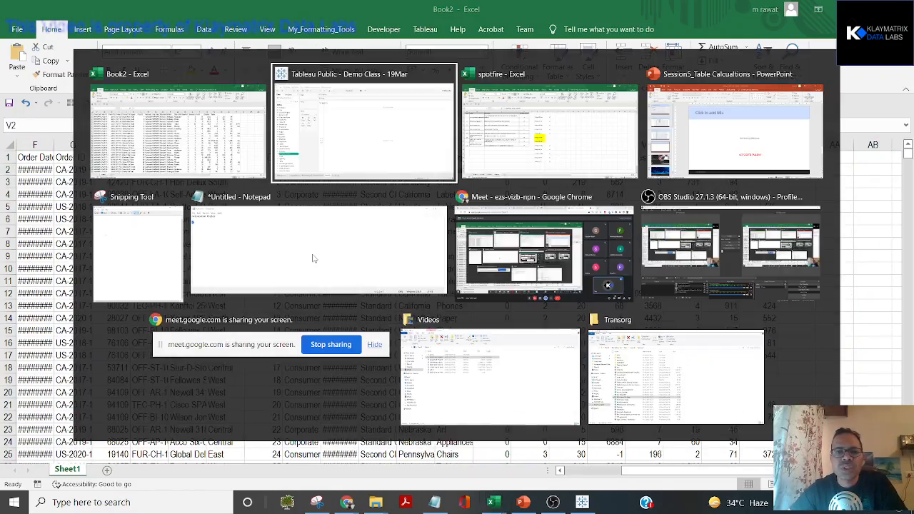
{"action": "key", "text": "ctrl+a"}
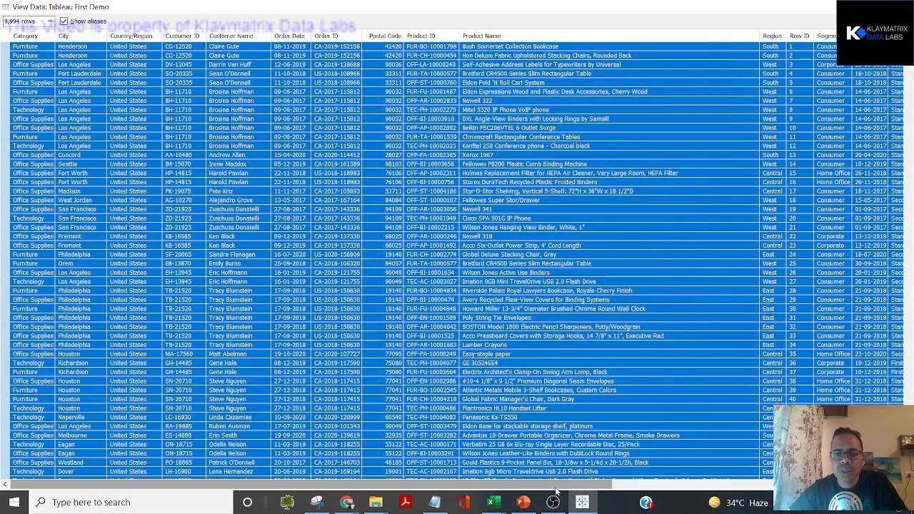
{"action": "left_click_drag", "start_coordinate": [561, 484], "coordinate": [755, 474]}
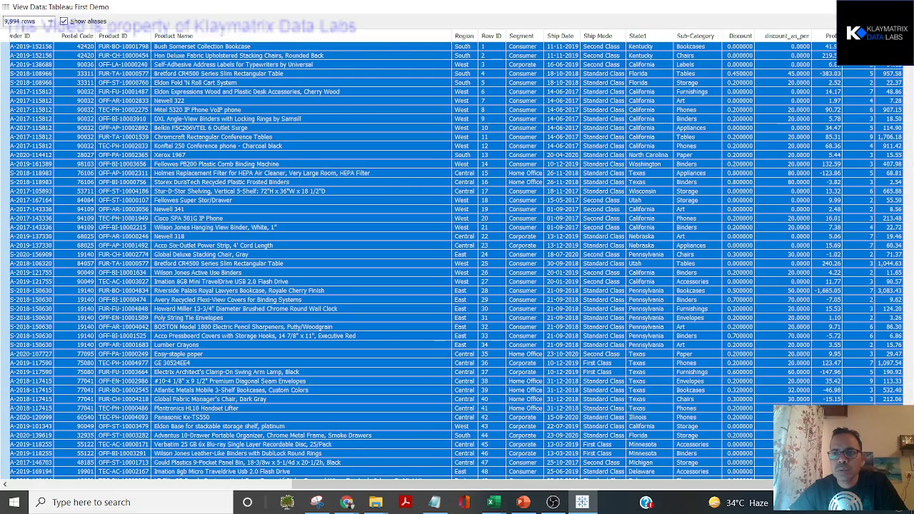
Switch to the Excel workbook and examine row 2 of the pasted data from the first column through column Y.
{"action": "key", "text": "alt+Tab"}
{"action": "key", "text": "Home"}
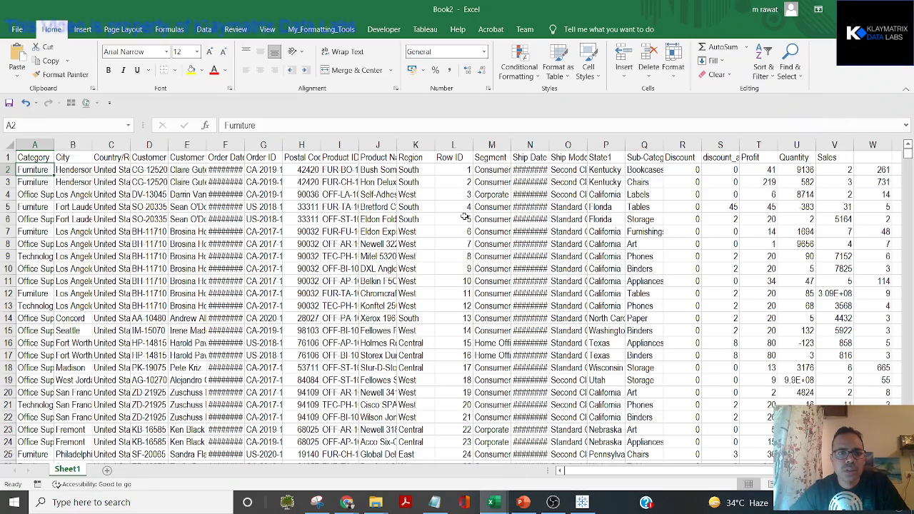
{"action": "key", "text": "Right"}
{"action": "key", "text": "Right"}
{"action": "key", "text": "Right"}
{"action": "key", "text": "Right"}
{"action": "key", "text": "Right"}
{"action": "key", "text": "Right"}
{"action": "key", "text": "Right"}
{"action": "key", "text": "Right"}
{"action": "key", "text": "Right"}
{"action": "key", "text": "Right"}
{"action": "key", "text": "Right"}
{"action": "key", "text": "Right"}
{"action": "key", "text": "Right"}
{"action": "key", "text": "Right"}
{"action": "key", "text": "Right"}
{"action": "key", "text": "Right"}
{"action": "key", "text": "Right"}
{"action": "key", "text": "Right"}
{"action": "key", "text": "Right"}
{"action": "key", "text": "Right"}
{"action": "key", "text": "Right"}
{"action": "key", "text": "Right"}
{"action": "key", "text": "Right"}
{"action": "key", "text": "Right"}
{"action": "key", "text": "Right"}
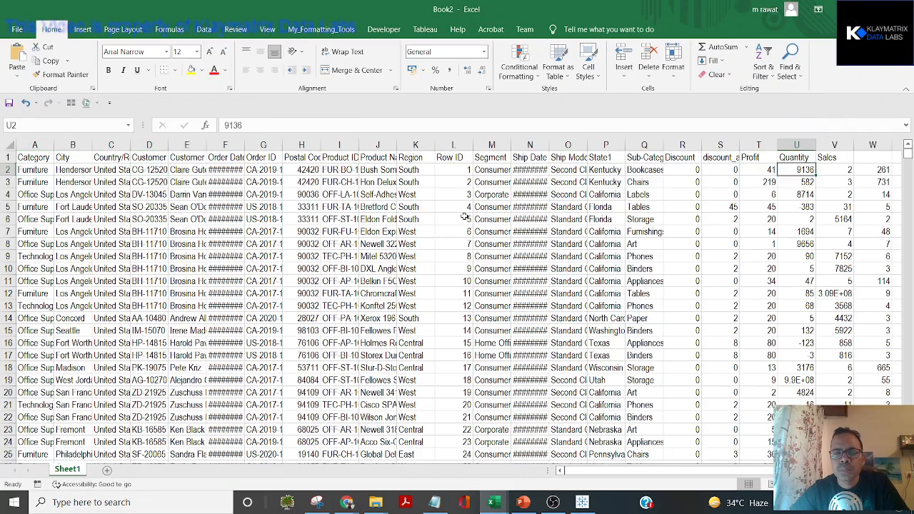
{"action": "key", "text": "Left"}
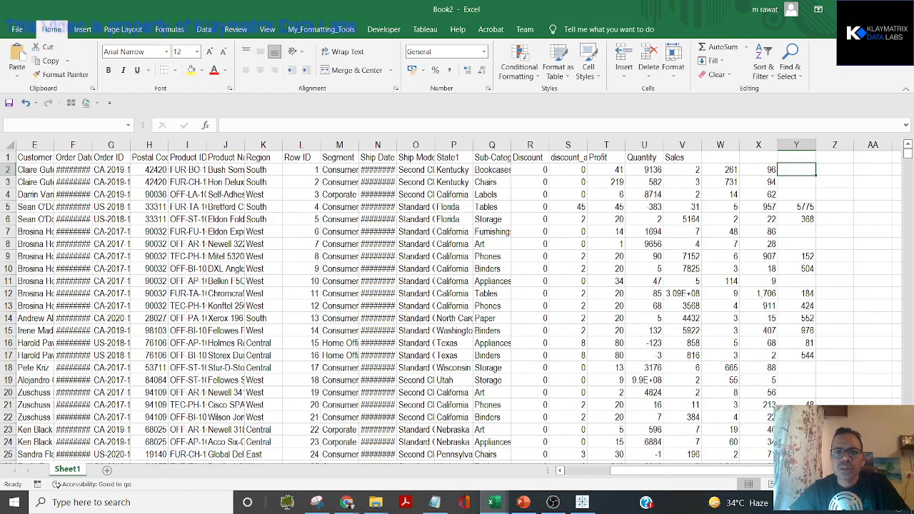
Clear all pasted data from Sheet1 of the new workbook, keeping the workbook open.
{"action": "key", "text": "ctrl+w"}
{"action": "key", "text": "Escape"}
{"action": "key", "text": "ctrl+a"}
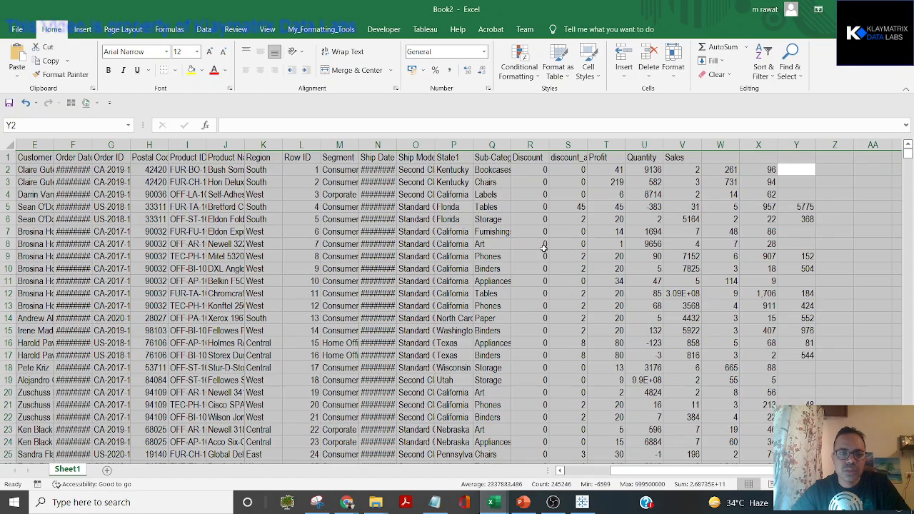
{"action": "key", "text": "Delete"}
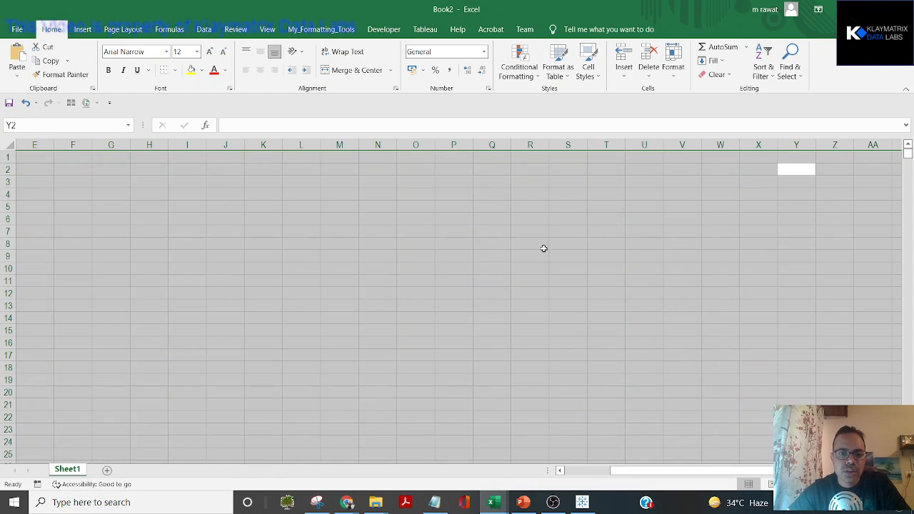
Switch to File Explorer and look through the Documents folder.
{"action": "left_click", "coordinate": [375, 502]}
{"action": "left_click", "coordinate": [175, 421]}
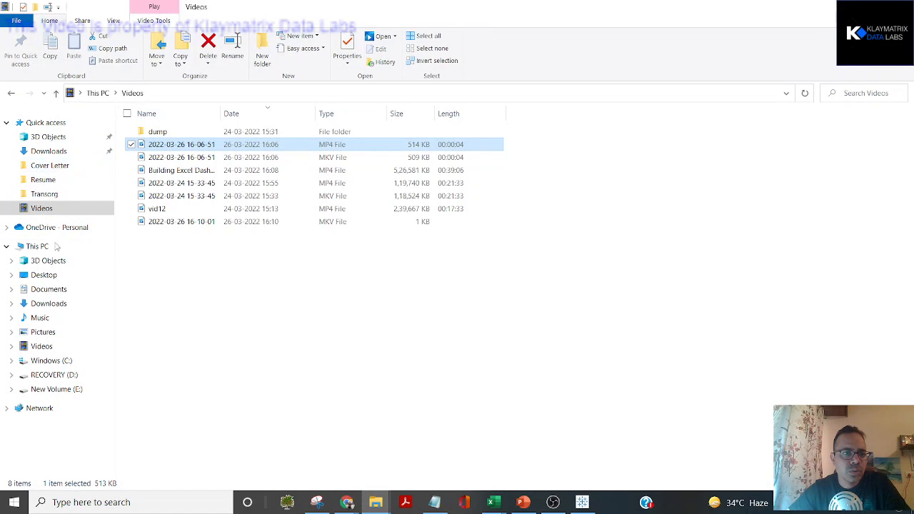
{"action": "left_click", "coordinate": [58, 294]}
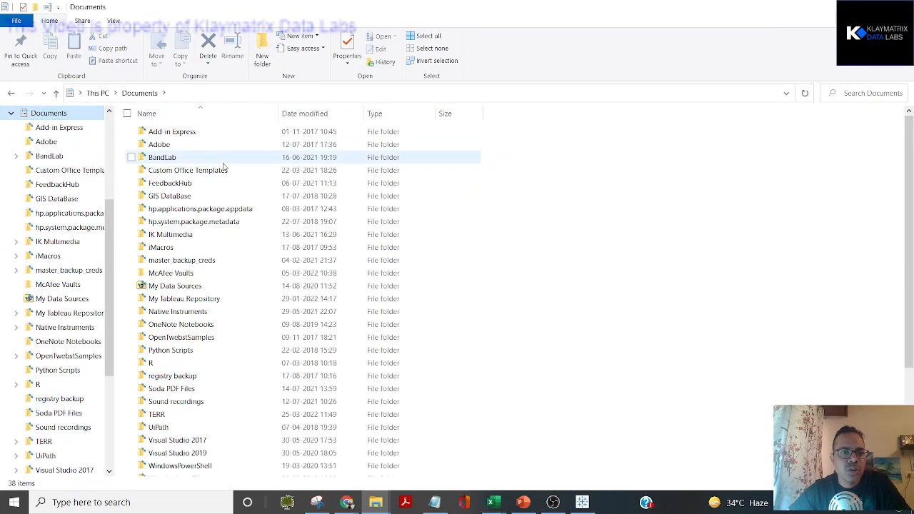
{"action": "scroll", "coordinate": [212, 263], "scroll_direction": "down", "scroll_amount": 1}
{"action": "key", "text": "alt+Tab"}
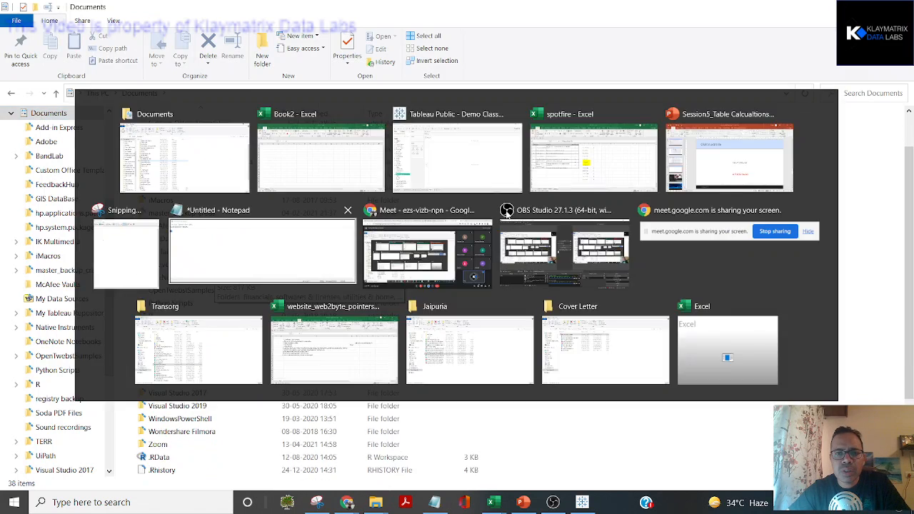
Switch to Tableau, open the underlying data of Tableau First Demo in a maximised window and sort its rows by Sales, ascending.
{"action": "key", "text": "alt+Tab"}
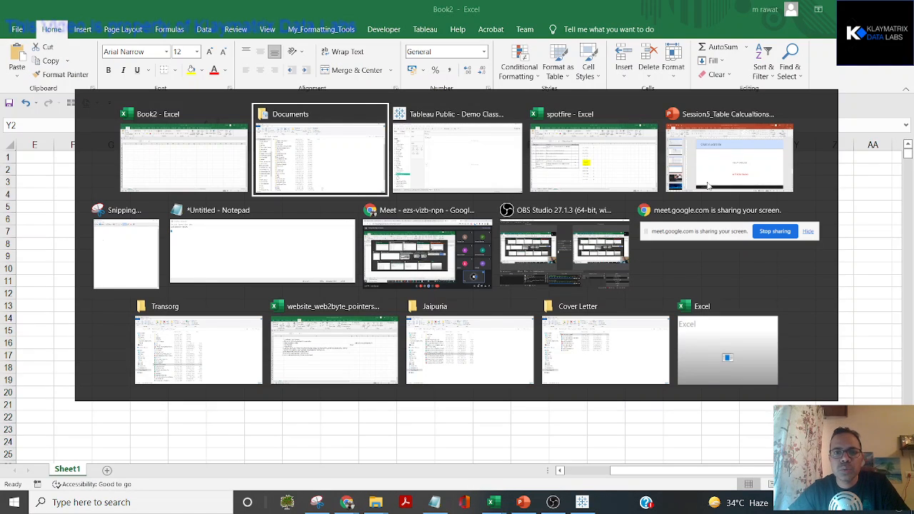
{"action": "key", "text": "alt+Tab"}
{"action": "key", "text": "alt+Tab"}
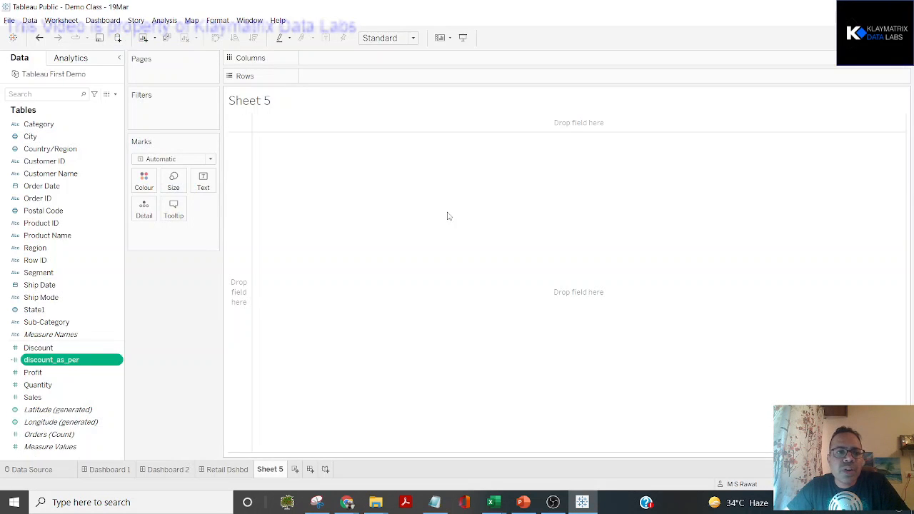
{"action": "left_click", "coordinate": [106, 93]}
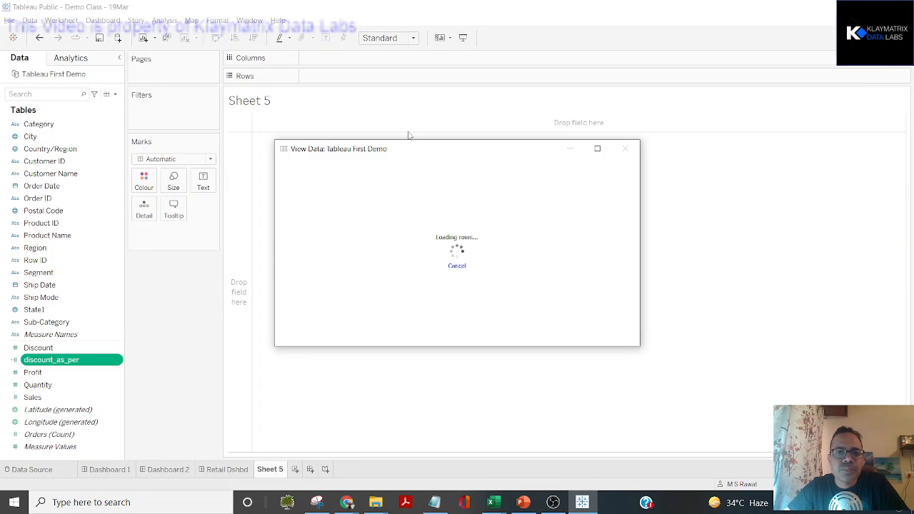
{"action": "left_click", "coordinate": [597, 149]}
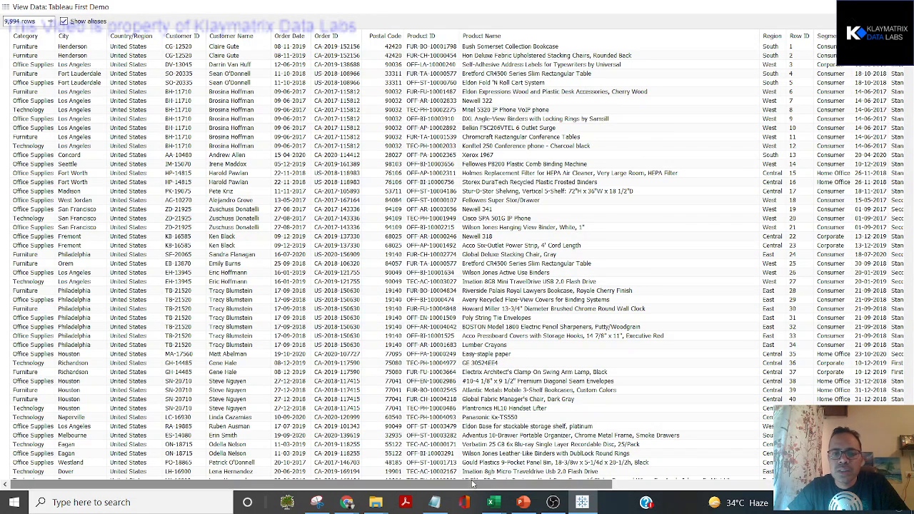
{"action": "left_click_drag", "start_coordinate": [503, 478], "coordinate": [771, 493]}
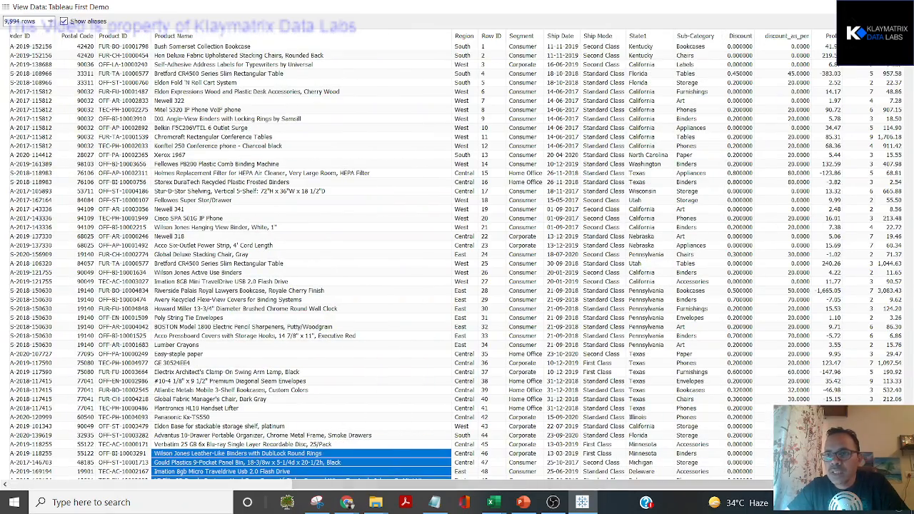
{"action": "left_click", "coordinate": [897, 35]}
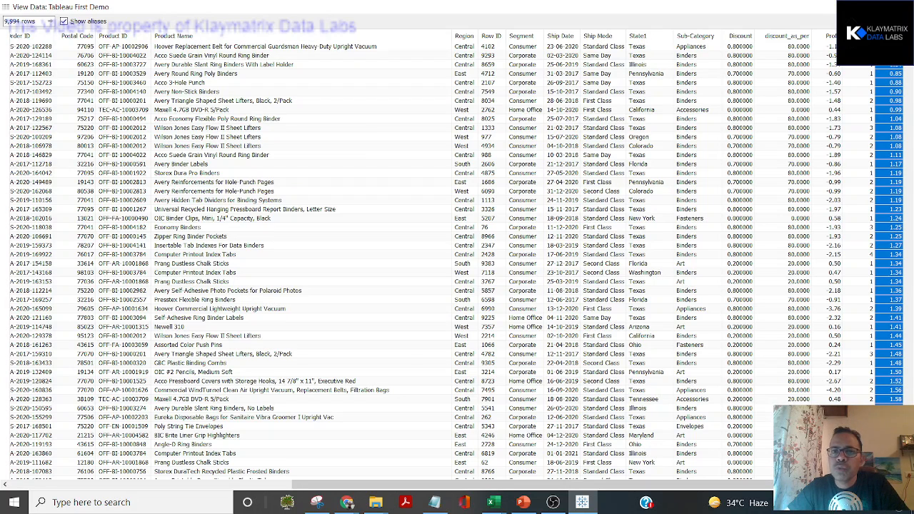
Switch to the new Excel workbook and enter the label min in A2 with the value 0.44 in B2.
{"action": "key", "text": "alt+Tab"}
{"action": "key", "text": "alt+Tab"}
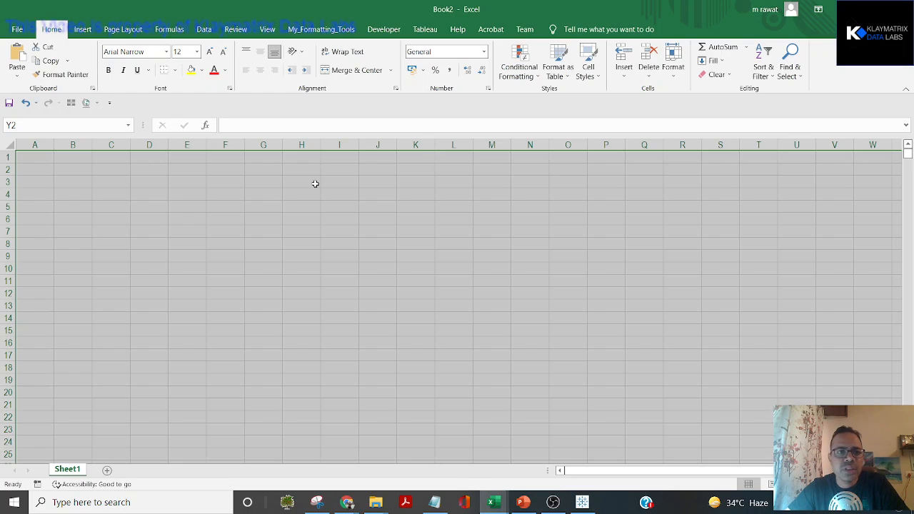
{"action": "left_click", "coordinate": [170, 204]}
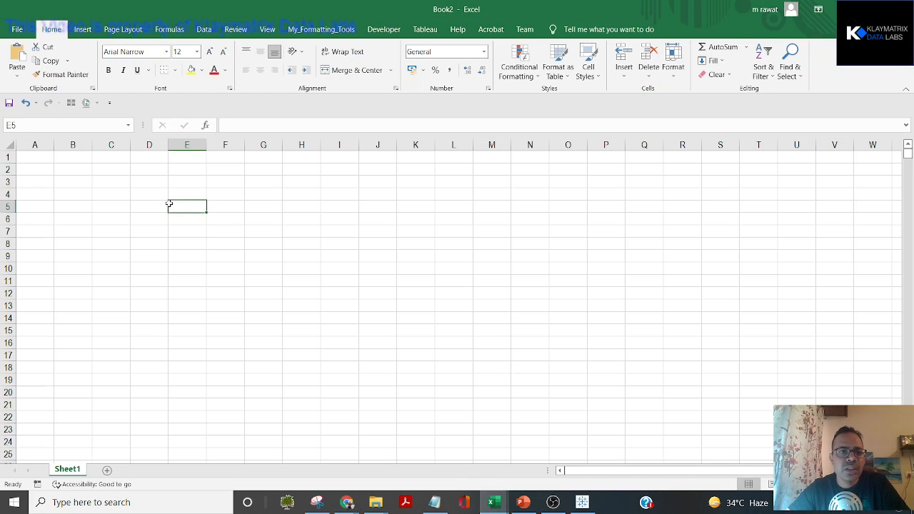
{"action": "key", "text": "Home"}
{"action": "key", "text": "Up"}
{"action": "key", "text": "Up"}
{"action": "key", "text": "Up"}
{"action": "type", "text": "mi"}
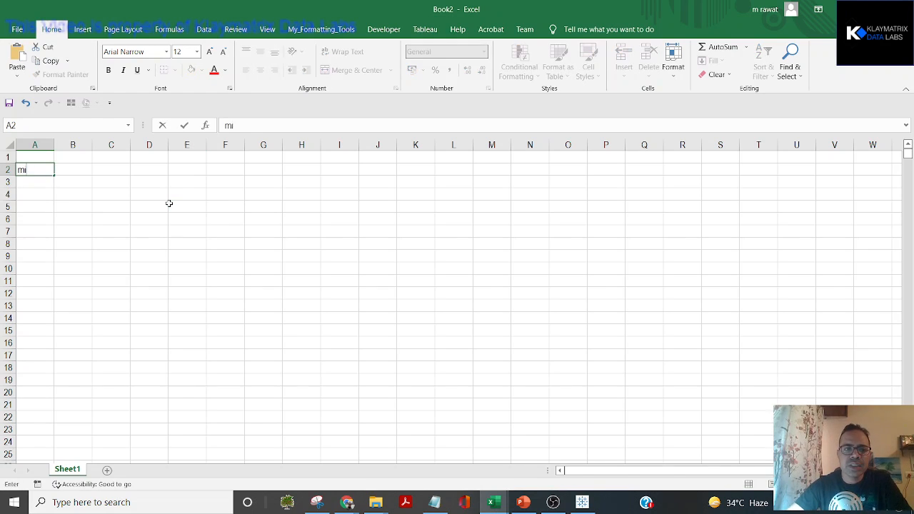
{"action": "type", "text": "n"}
{"action": "key", "text": "Tab"}
{"action": "type", "text": "0."}
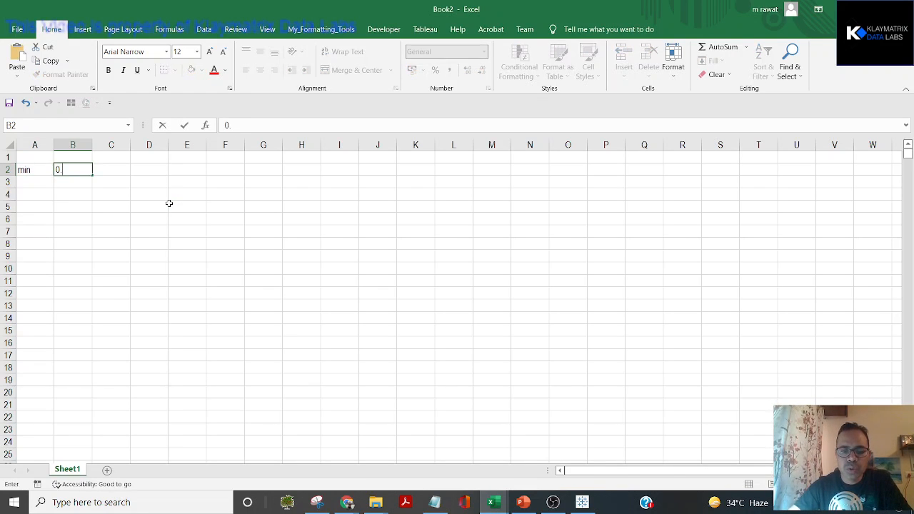
{"action": "type", "text": "44"}
{"action": "key", "text": "Return"}
Enter the label max in A3 and make B3 the active cell.
{"action": "type", "text": "ma"}
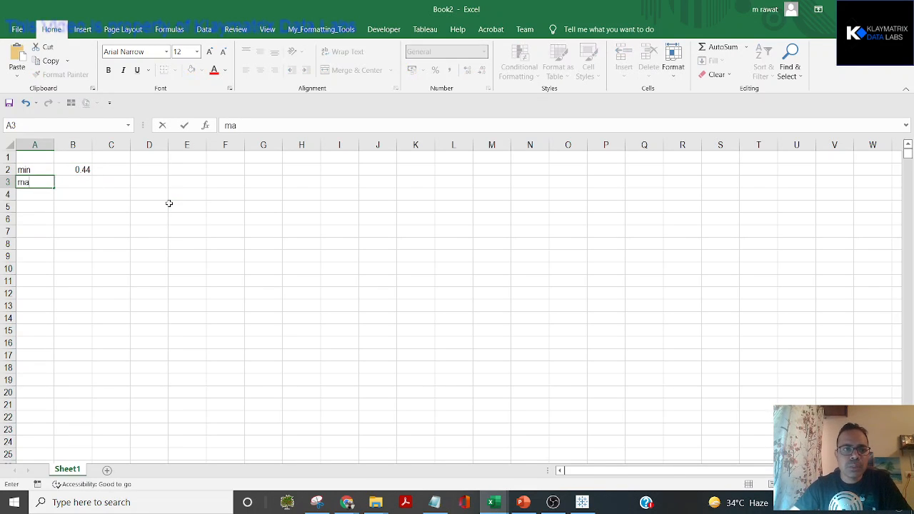
{"action": "type", "text": "x"}
{"action": "key", "text": "Return"}
{"action": "key", "text": "Up"}
{"action": "key", "text": "Right"}
Switch to Tableau's View Data window and sort the rows by Sales in descending order.
{"action": "key", "text": "alt+Tab"}
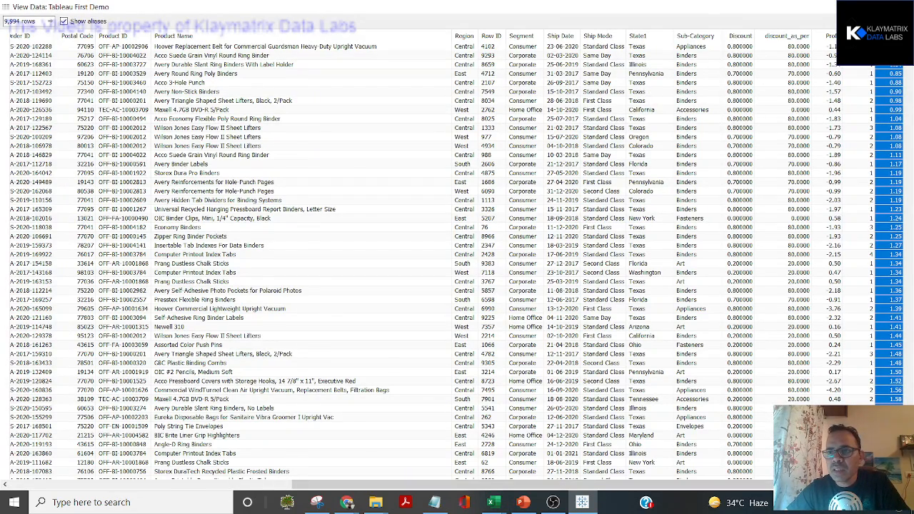
{"action": "left_click", "coordinate": [892, 36]}
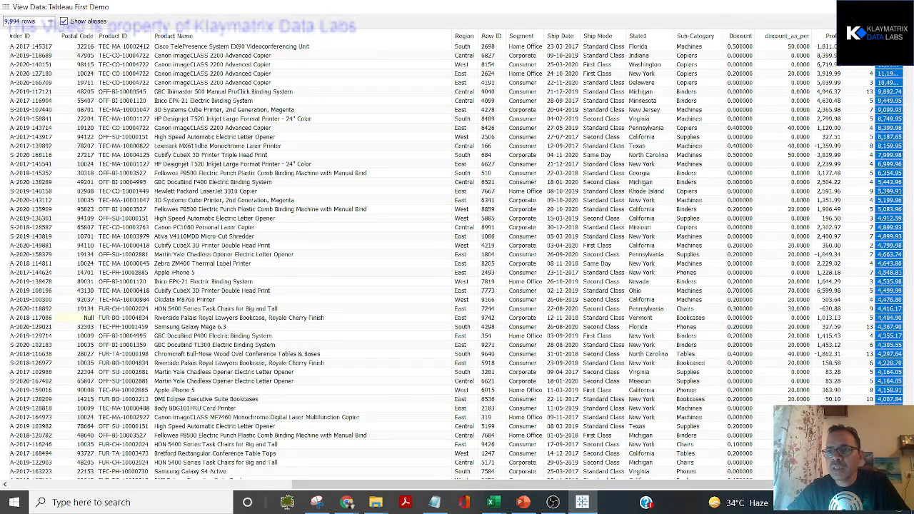
{"action": "scroll", "coordinate": [457, 260], "scroll_direction": "left", "scroll_amount": 1}
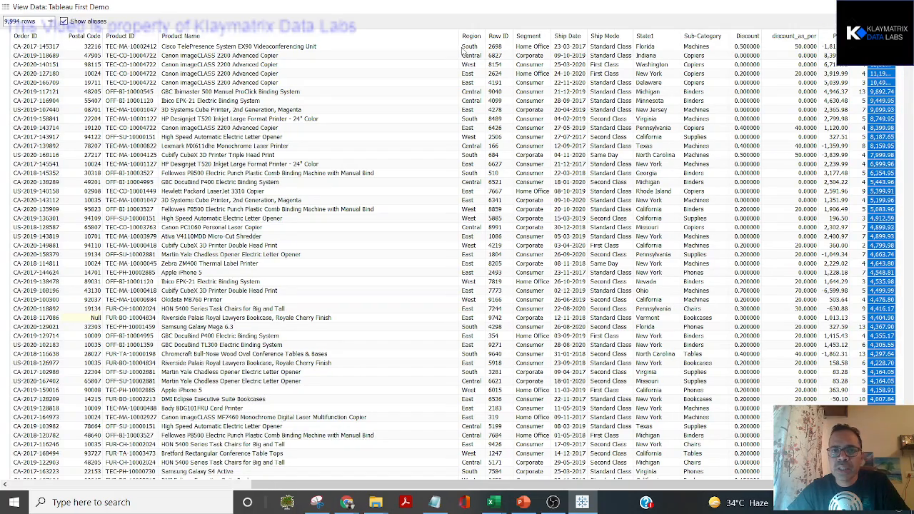
{"action": "scroll", "coordinate": [464, 51], "scroll_direction": "left", "scroll_amount": 5}
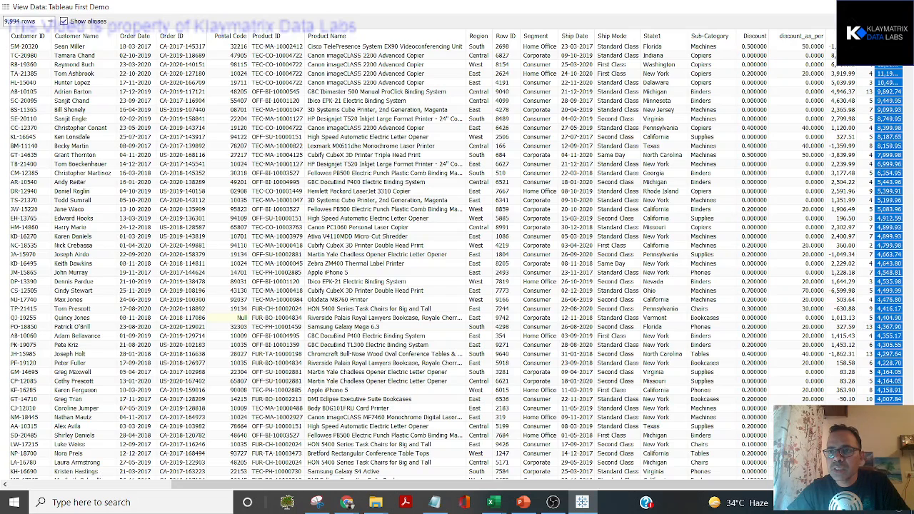
{"action": "left_click", "coordinate": [889, 36]}
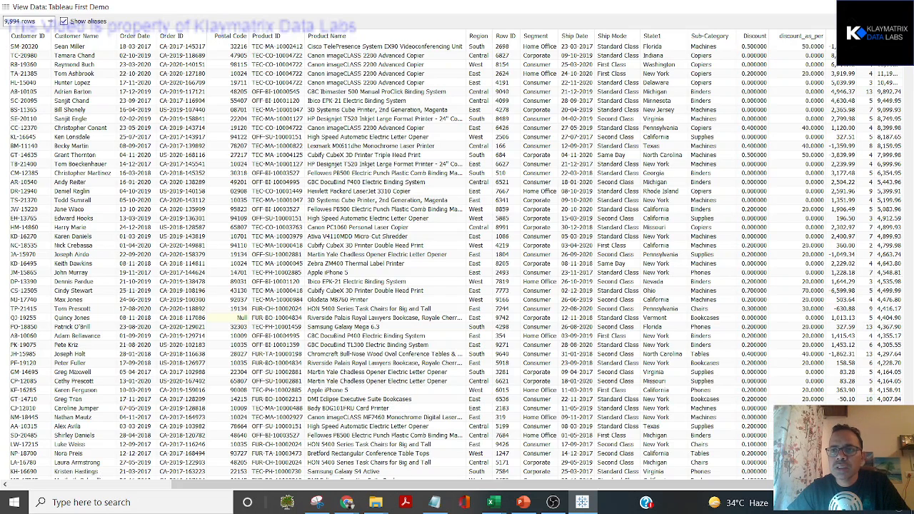
Switch to the Excel workbook, place the max value 22,638 in B3 and clear the stray 48 from C3.
{"action": "key", "text": "alt+Tab"}
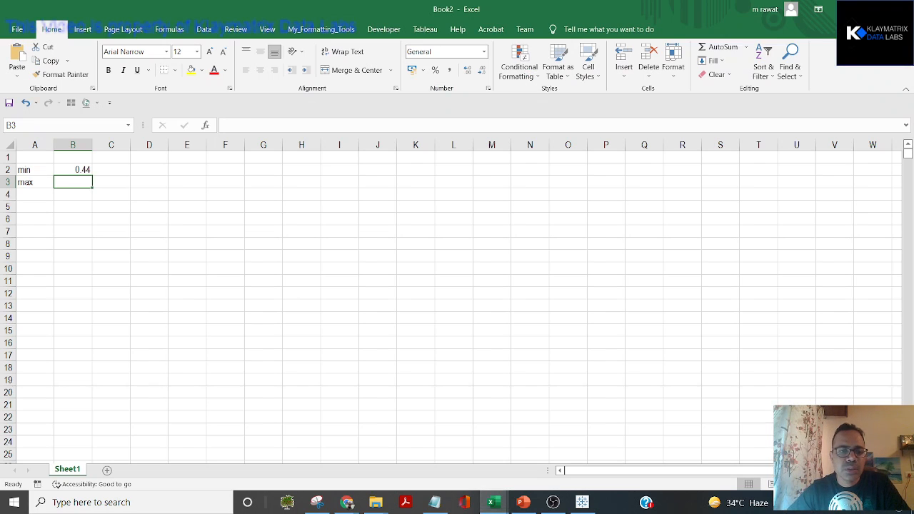
{"action": "type", "text": "22638\t48"}
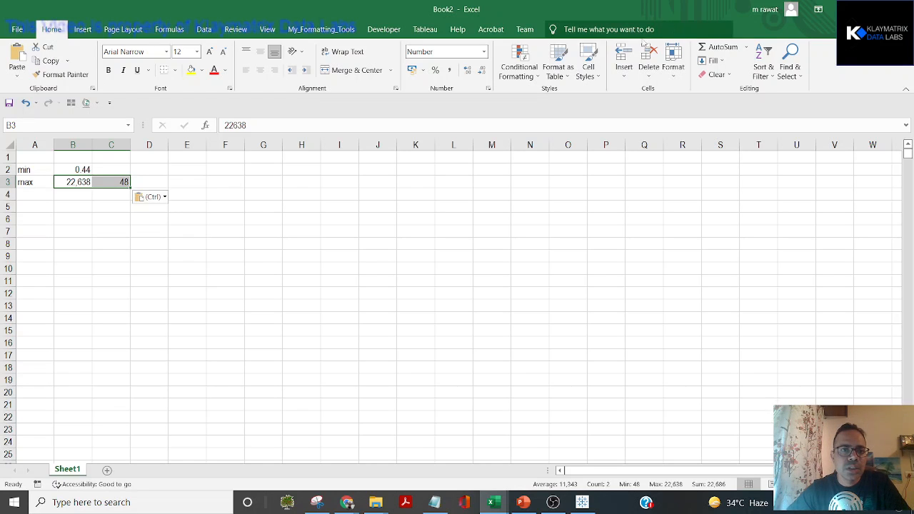
{"action": "left_click", "coordinate": [268, 122]}
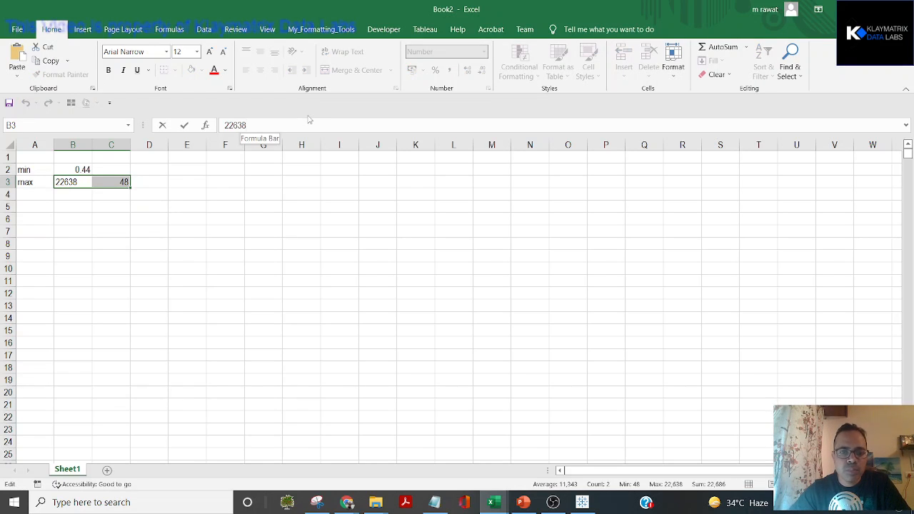
{"action": "key", "text": "Return"}
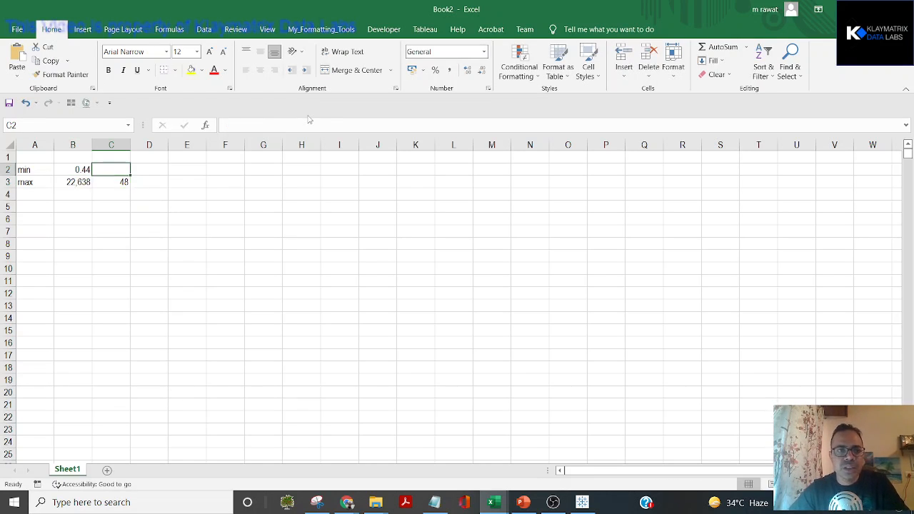
{"action": "key", "text": "Left"}
{"action": "key", "text": "Left"}
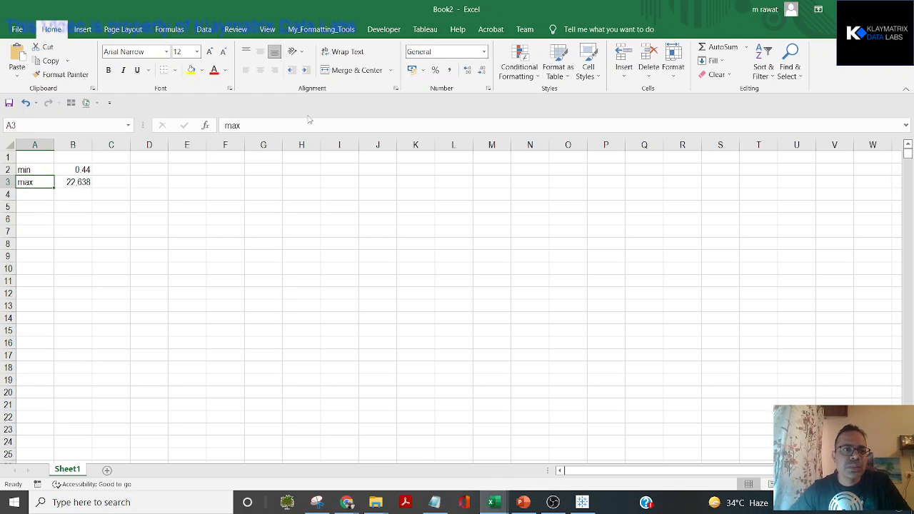
Switch to Tableau, close the View Data window and show Sales as text on Sheet 5.
{"action": "key", "text": "alt+Tab"}
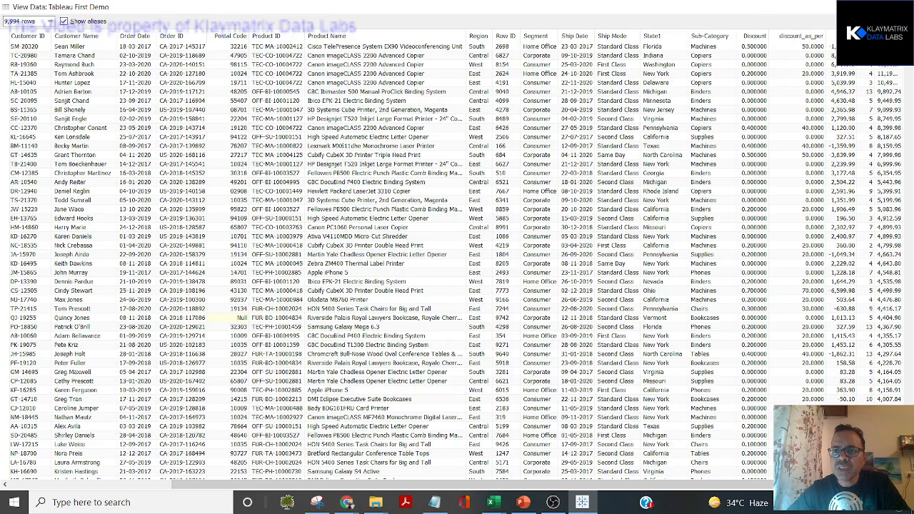
{"action": "left_click", "coordinate": [898, 7]}
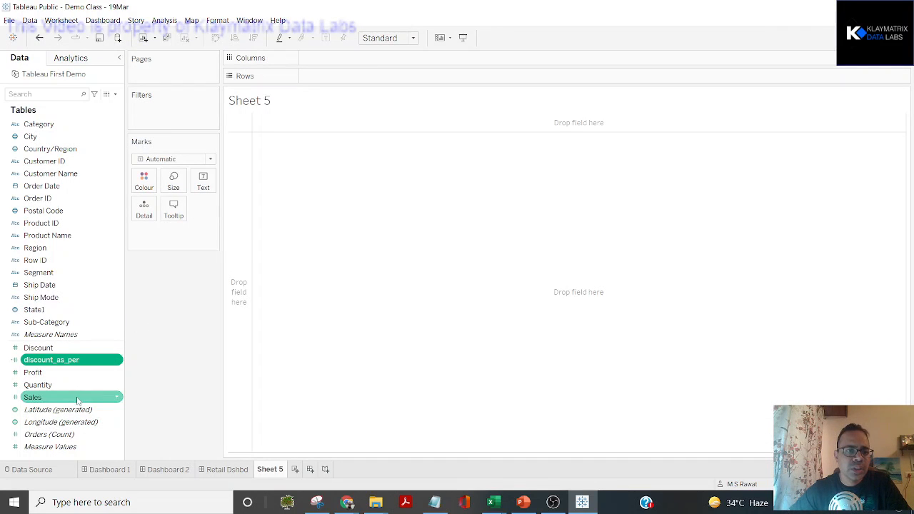
{"action": "left_click_drag", "start_coordinate": [33, 401], "coordinate": [143, 207]}
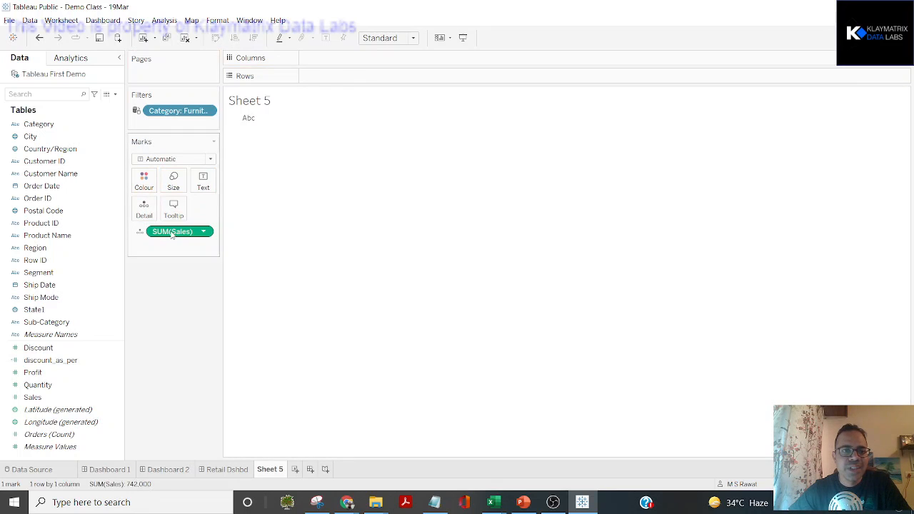
{"action": "left_click_drag", "start_coordinate": [179, 232], "coordinate": [205, 180]}
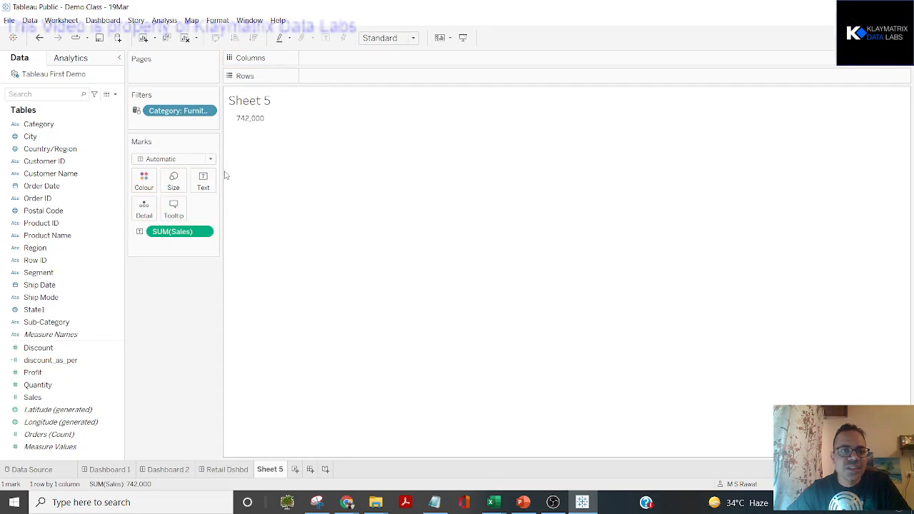
Change the aggregation of Sales on the Marks card from Sum to Minimum.
{"action": "mouse_move", "coordinate": [253, 126]}
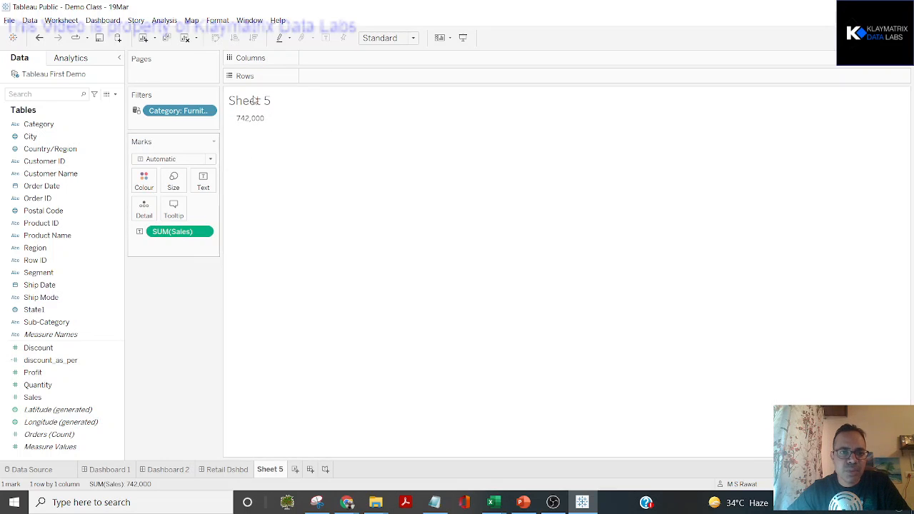
{"action": "left_click", "coordinate": [203, 231]}
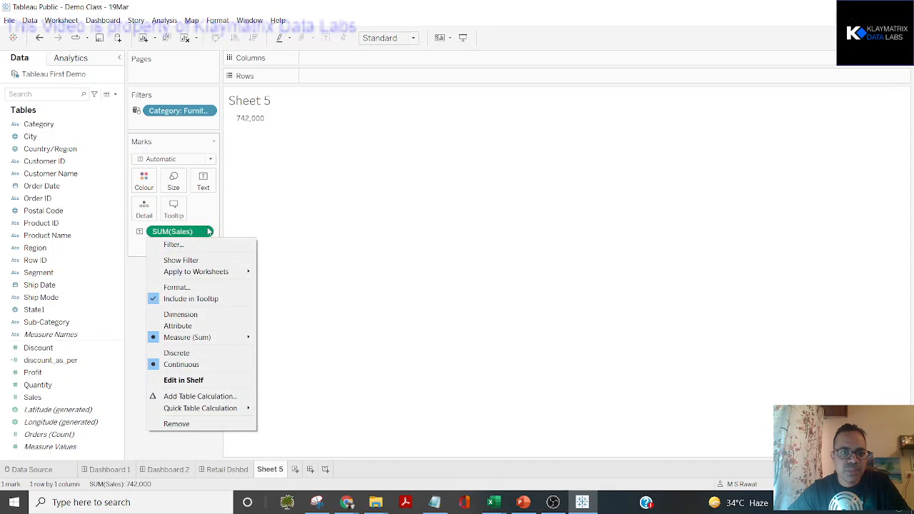
{"action": "mouse_move", "coordinate": [214, 337]}
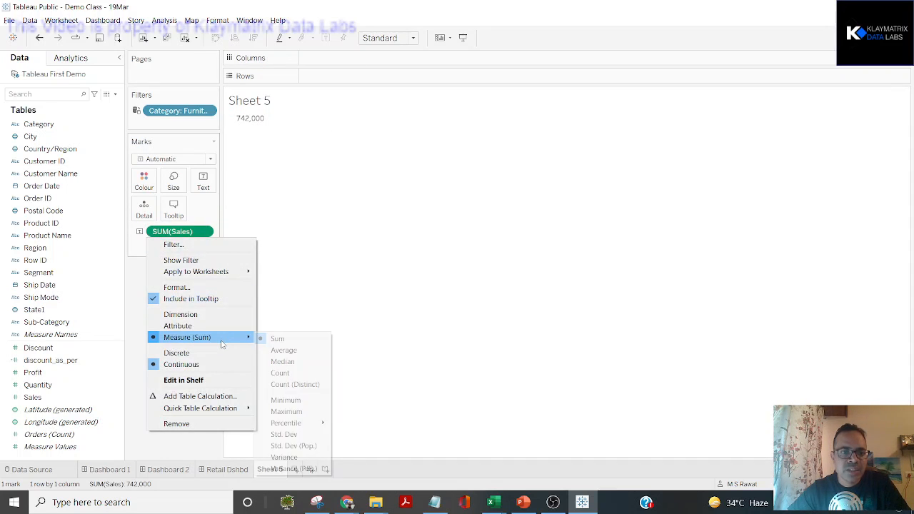
{"action": "left_click", "coordinate": [283, 400]}
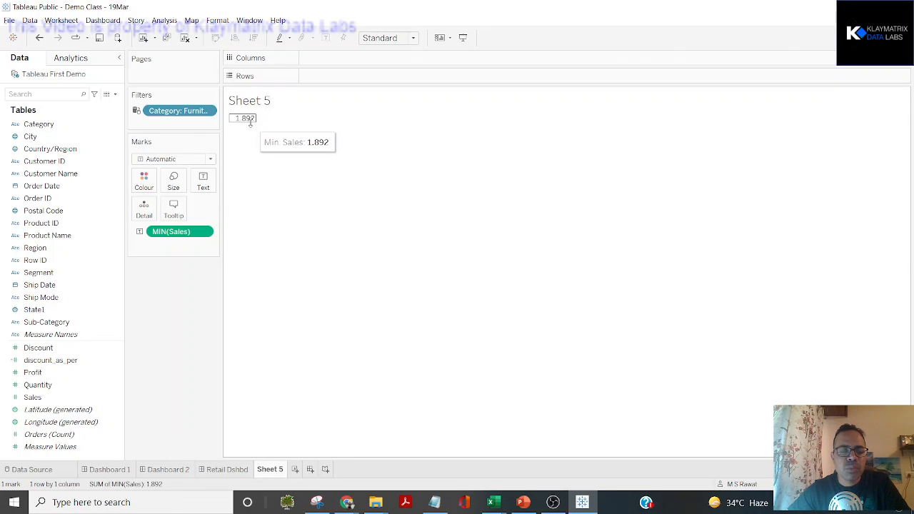
Switch to the Excel workbook and set the min value in B2 to 1.892.
{"action": "key", "text": "alt+Tab"}
{"action": "key", "text": "alt+Tab"}
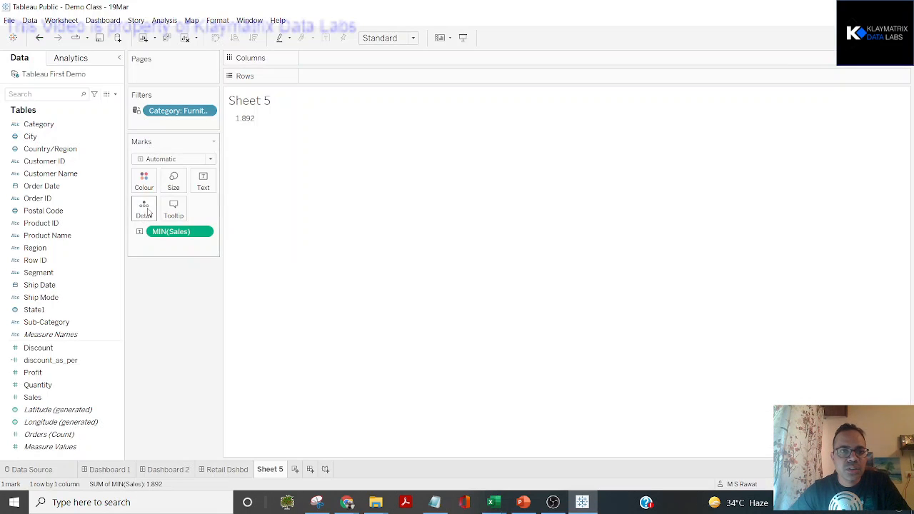
{"action": "key", "text": "alt+Tab"}
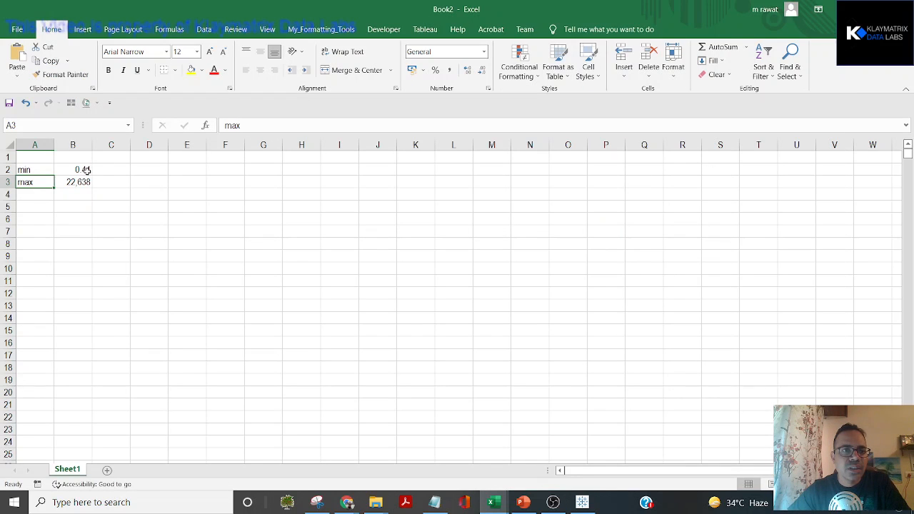
{"action": "left_click", "coordinate": [84, 170]}
{"action": "type", "text": "1"}
{"action": "type", "text": ".862"}
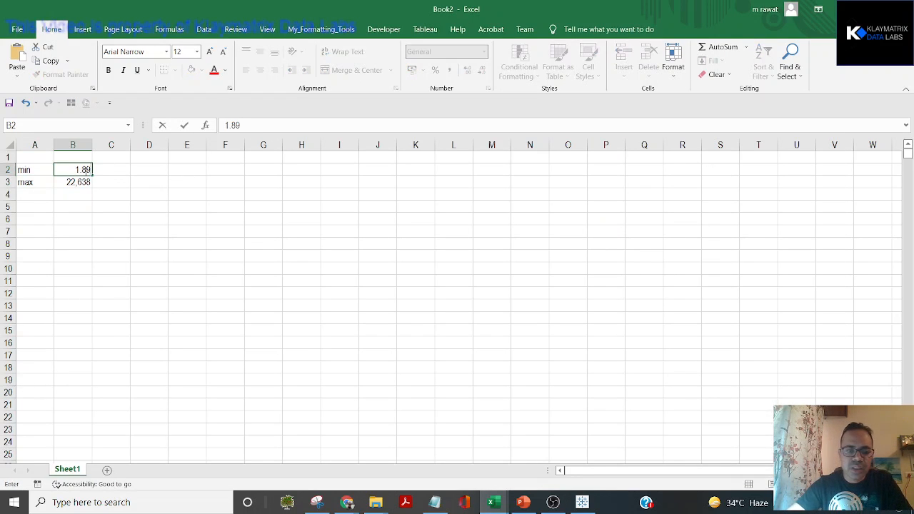
{"action": "key", "text": "Return"}
Switch to Tableau and change the aggregation of Sales on the Marks card to Maximum.
{"action": "key", "text": "alt+Tab"}
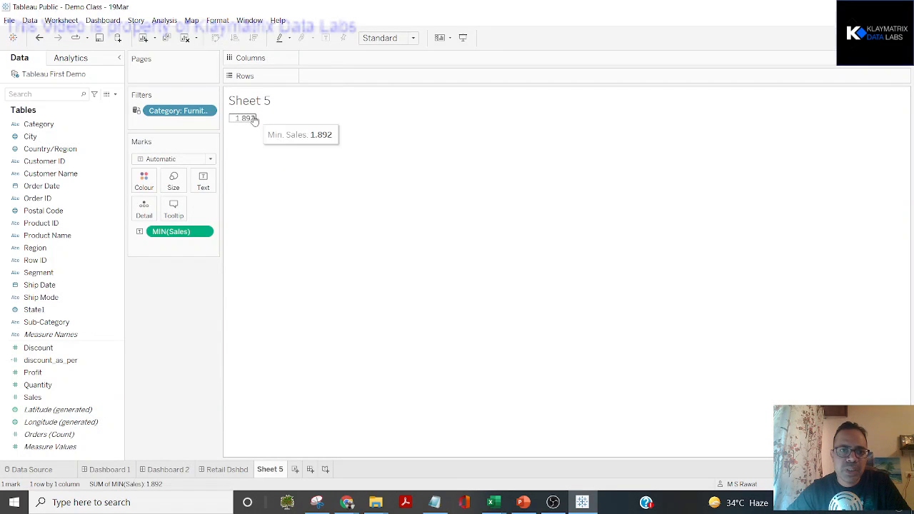
{"action": "left_click", "coordinate": [207, 232]}
{"action": "mouse_move", "coordinate": [218, 338]}
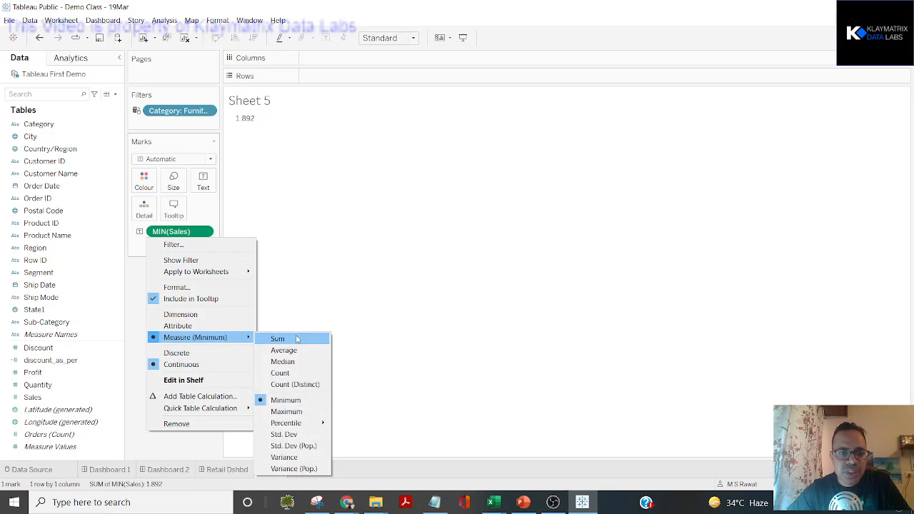
{"action": "left_click", "coordinate": [293, 415]}
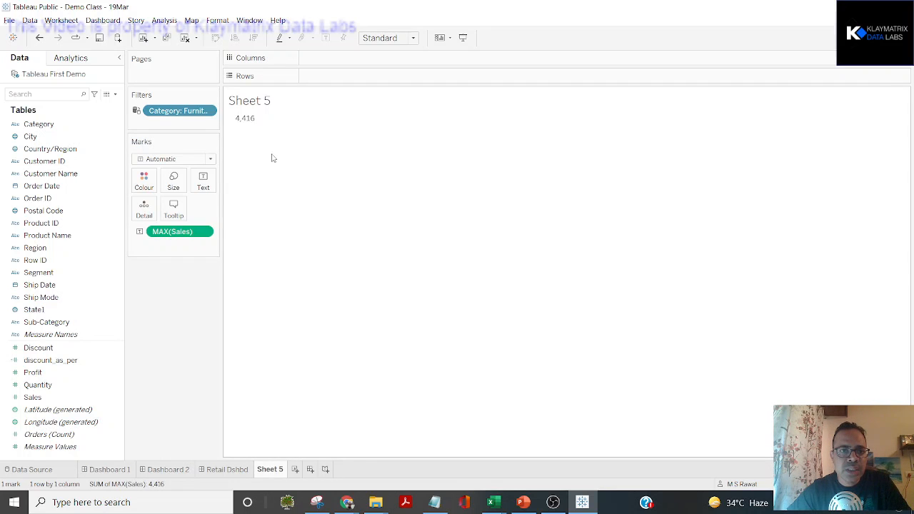
Switch to the Excel workbook, enter 4416 as the max value in B3 and label A4 as avg.
{"action": "key", "text": "alt+Tab"}
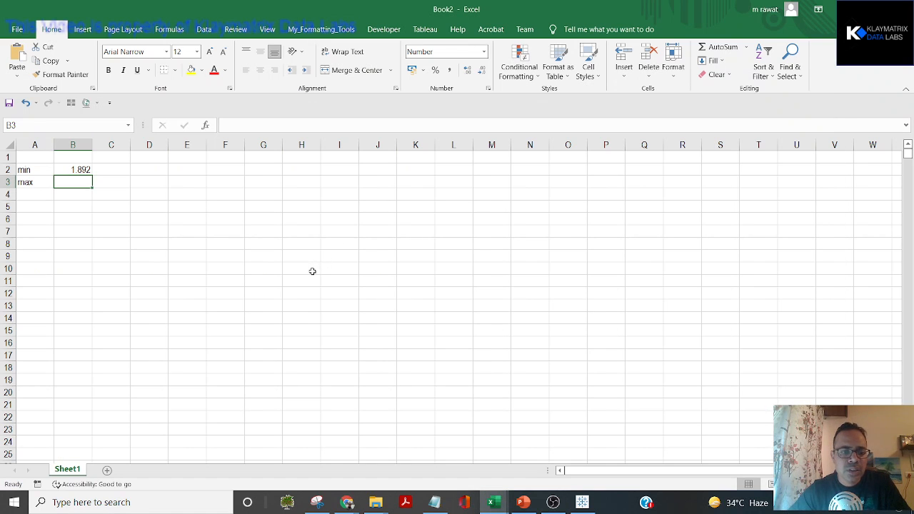
{"action": "type", "text": "4416"}
{"action": "key", "text": "Return"}
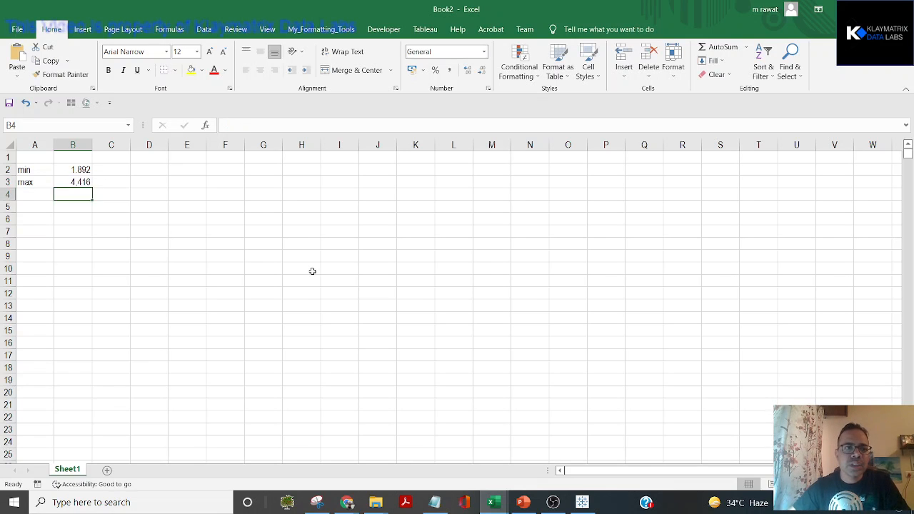
{"action": "key", "text": "Up"}
{"action": "key", "text": "Down"}
{"action": "key", "text": "Left"}
{"action": "type", "text": "avg"}
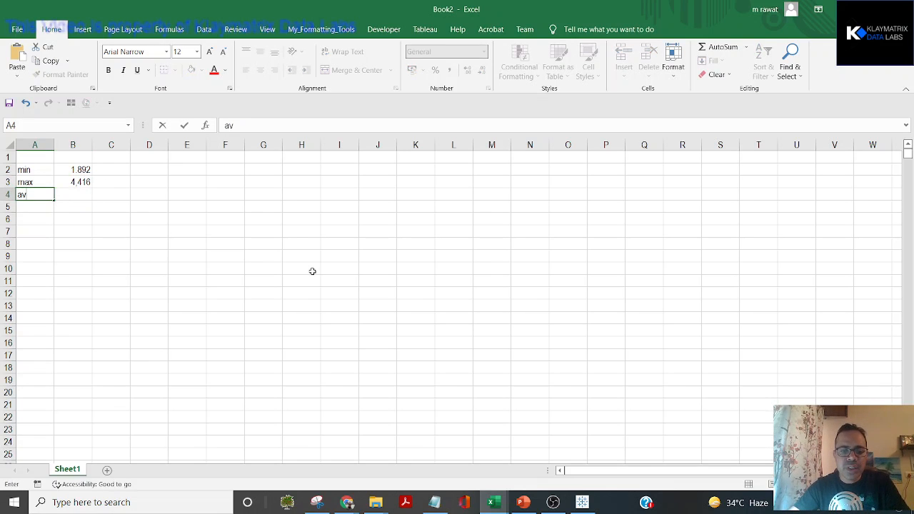
{"action": "key", "text": "Return"}
Switch to Tableau and change the aggregation of Sales on the Marks card to Average.
{"action": "key", "text": "alt+Tab"}
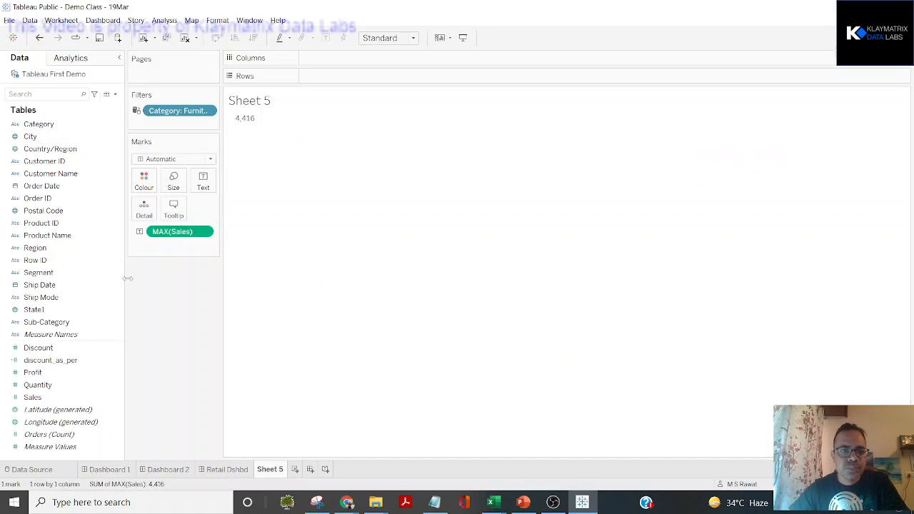
{"action": "left_click", "coordinate": [203, 233]}
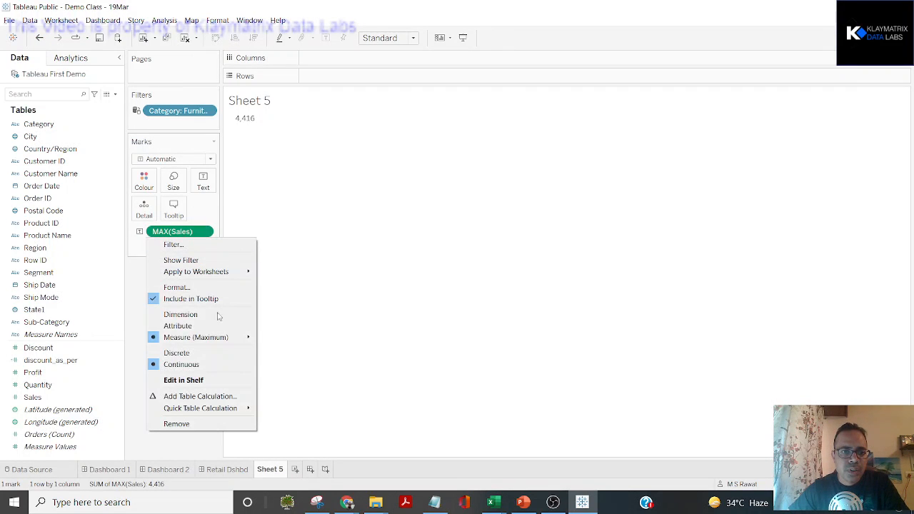
{"action": "mouse_move", "coordinate": [221, 337]}
{"action": "left_click", "coordinate": [306, 351]}
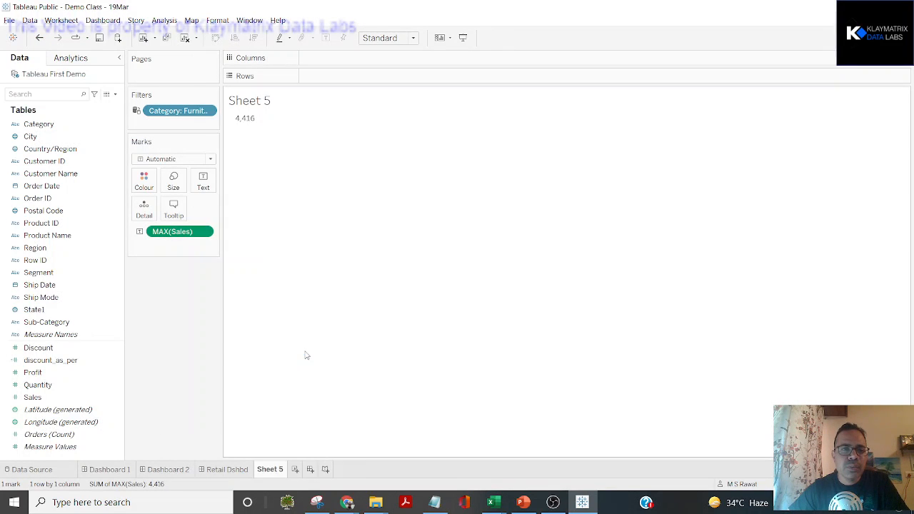
Switch to the Excel workbook, enter 349 as the avg value in B4 and round it up to 350.
{"action": "key", "text": "alt+Tab"}
{"action": "key", "text": "Up"}
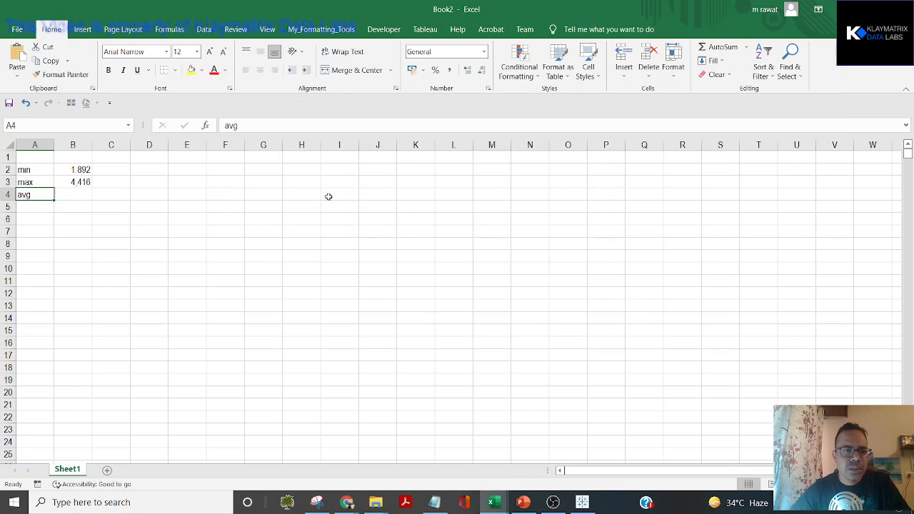
{"action": "key", "text": "Right"}
{"action": "type", "text": "4"}
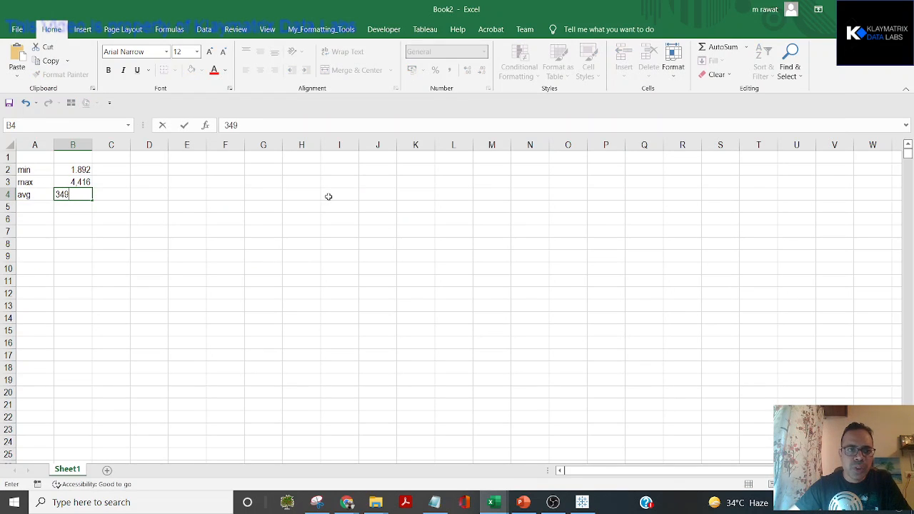
{"action": "type", "text": "49"}
{"action": "key", "text": "Return"}
{"action": "key", "text": "alt+Tab"}
{"action": "key", "text": "alt+Tab"}
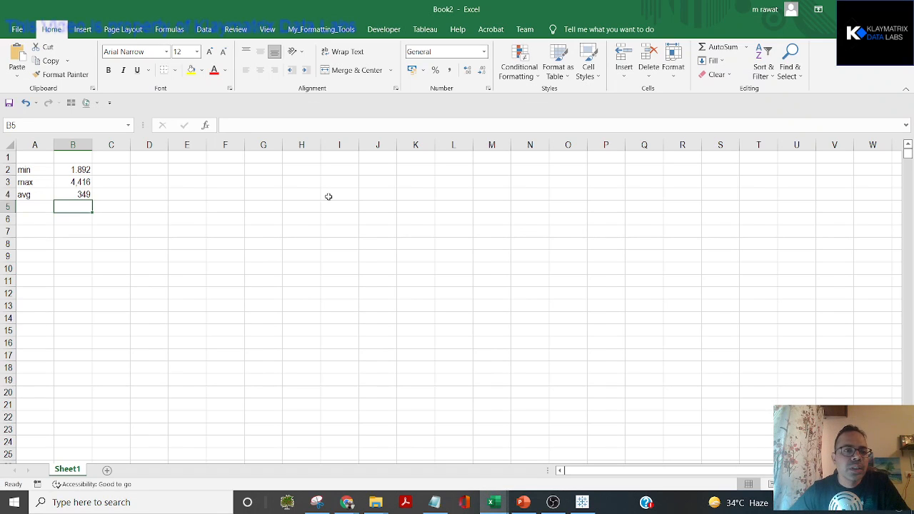
{"action": "key", "text": "Up"}
{"action": "type", "text": "350"}
{"action": "key", "text": "Return"}
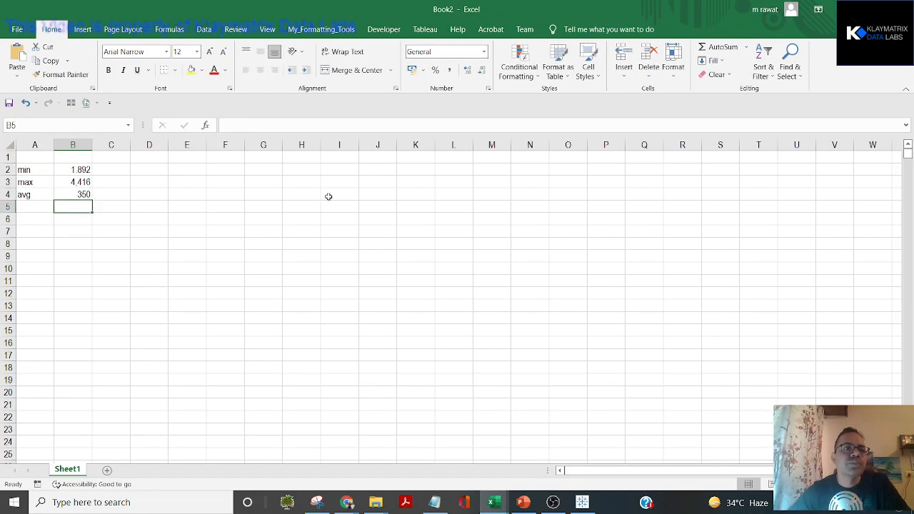
Move the max label and its value from A3:B3 to A6:B6, and return to the min label in A2.
{"action": "key", "text": "Left"}
{"action": "key", "text": "Up"}
{"action": "key", "text": "Up"}
{"action": "key", "text": "shift+Right"}
{"action": "key", "text": "ctrl+c"}
{"action": "key", "text": "Down"}
{"action": "key", "text": "Down"}
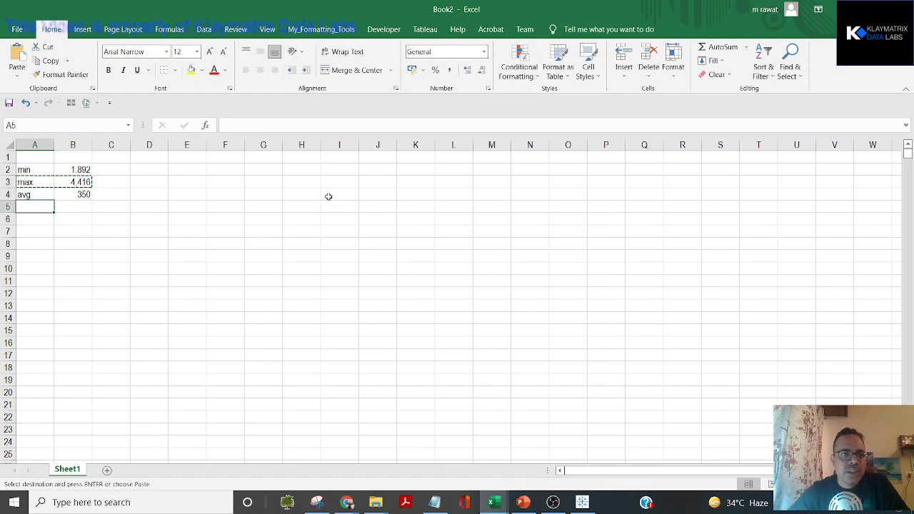
{"action": "key", "text": "Down"}
{"action": "key", "text": "Return"}
{"action": "key", "text": "Up"}
{"action": "key", "text": "Up"}
{"action": "key", "text": "Up"}
{"action": "key", "text": "Up"}
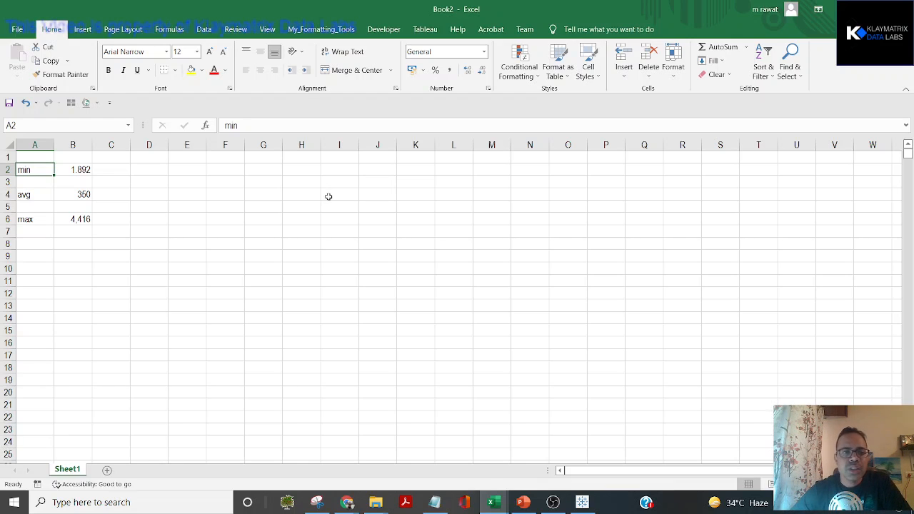
Search Windows for superstore.
{"action": "left_click", "coordinate": [507, 503]}
{"action": "left_click", "coordinate": [185, 503]}
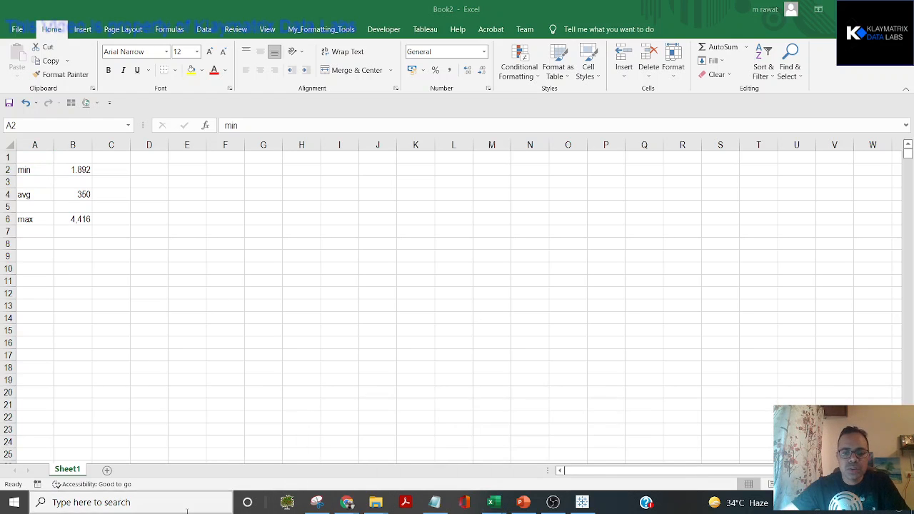
{"action": "type", "text": "uper"}
{"action": "key", "text": "Home"}
{"action": "type", "text": "s"}
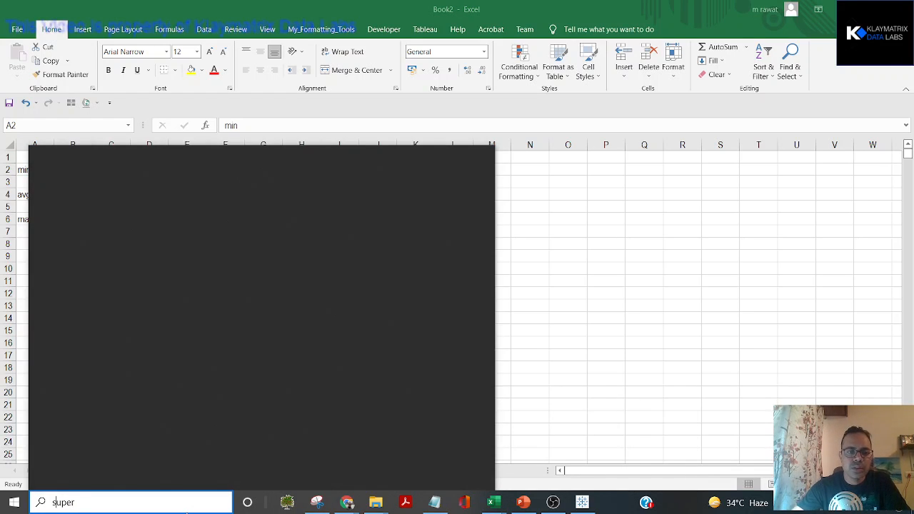
{"action": "key", "text": "End"}
{"action": "type", "text": "s"}
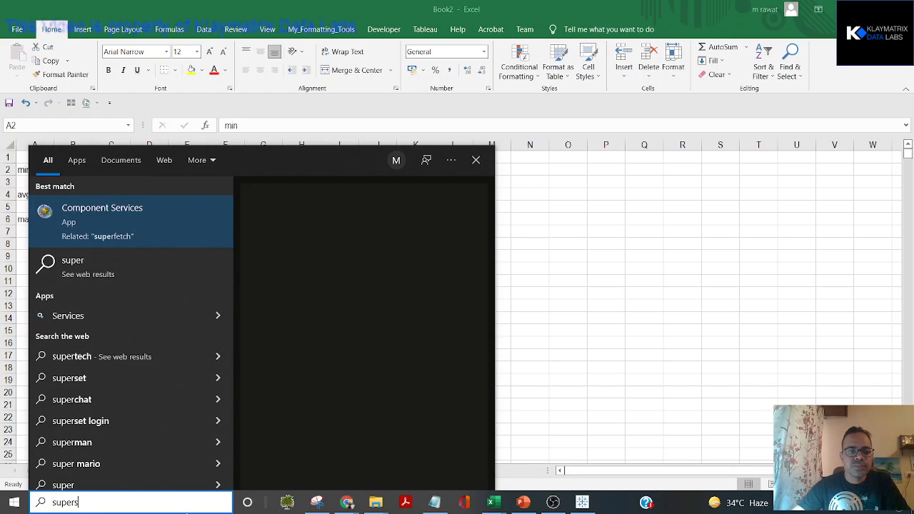
{"action": "type", "text": "ore"}
{"action": "key", "text": "BackSpace"}
{"action": "key", "text": "BackSpace"}
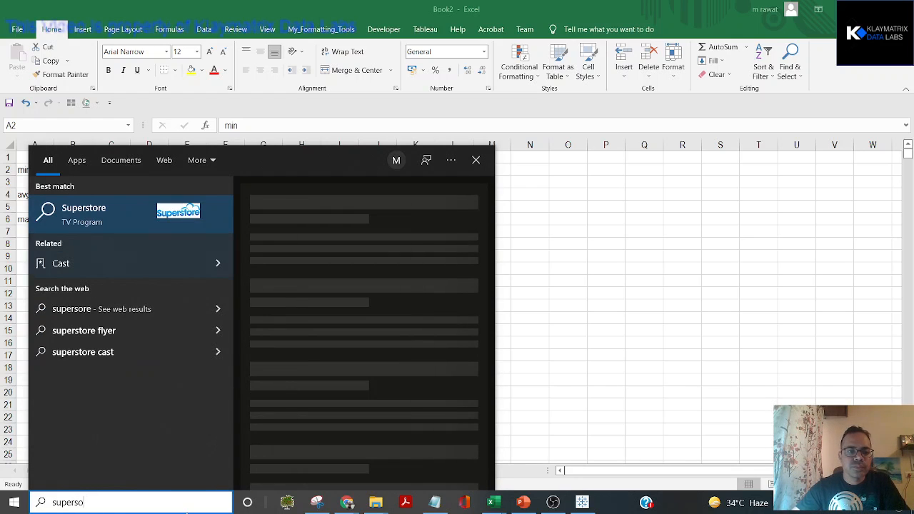
{"action": "type", "text": "tore"}
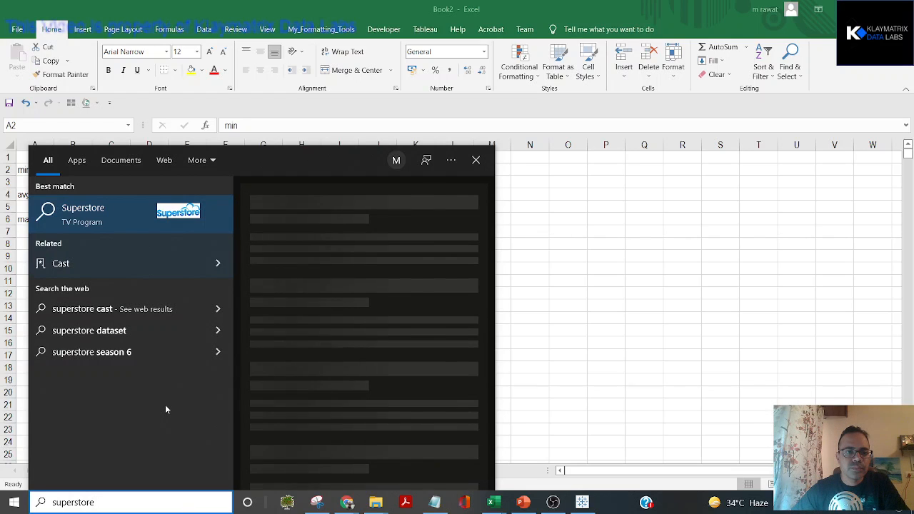
Switch to File Explorer's Documents window and open the My Tableau Repository > Datasources > 2020.3 > en_GB-EU folder.
{"action": "left_click", "coordinate": [381, 506]}
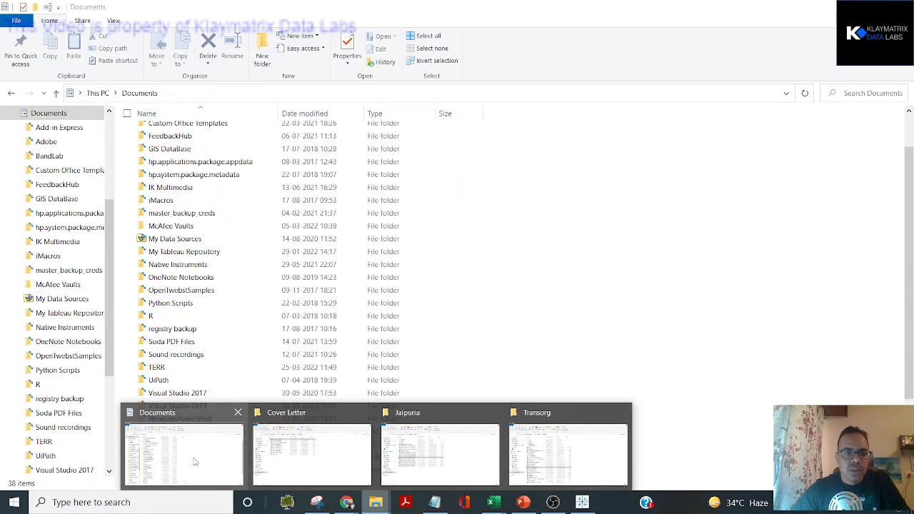
{"action": "left_click", "coordinate": [191, 457]}
{"action": "left_click", "coordinate": [179, 250]}
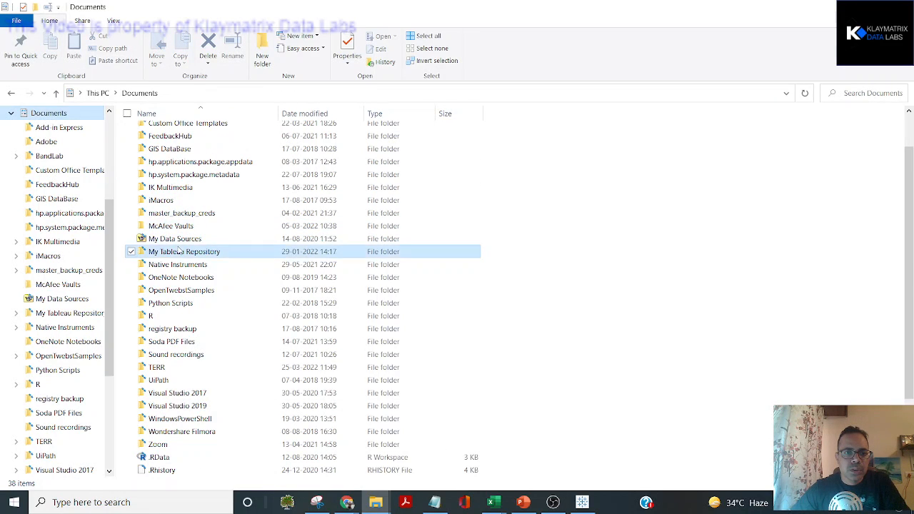
{"action": "double_click", "coordinate": [180, 250]}
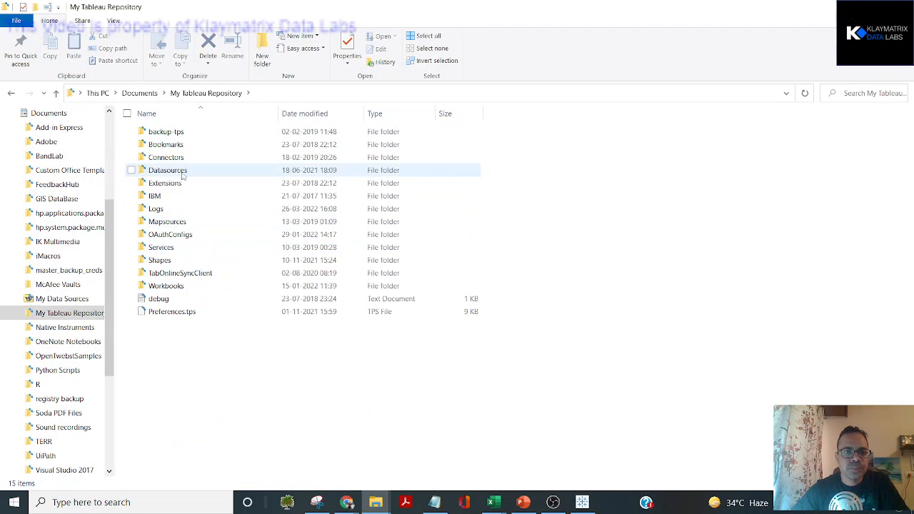
{"action": "double_click", "coordinate": [183, 174]}
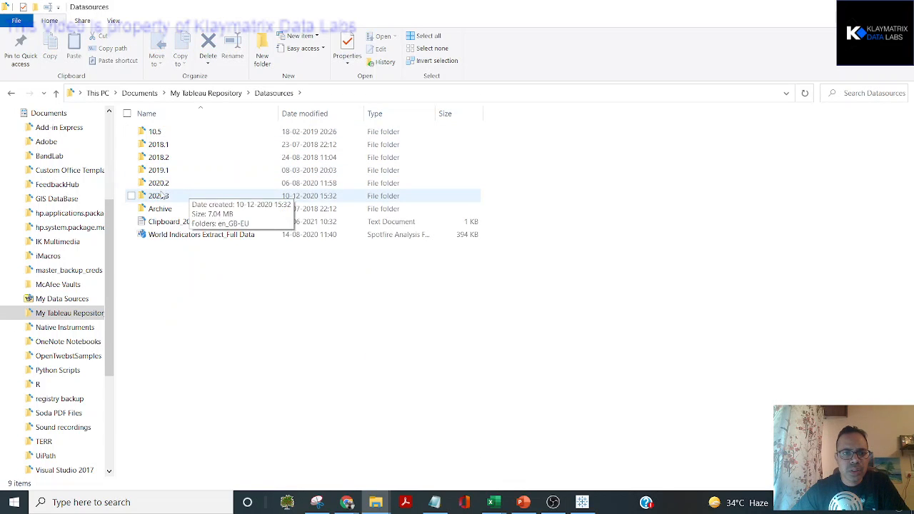
{"action": "double_click", "coordinate": [161, 195]}
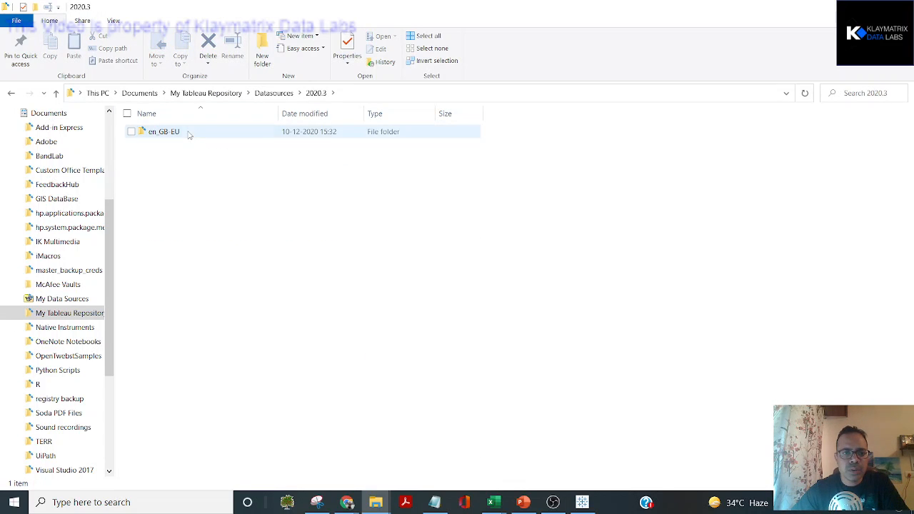
{"action": "double_click", "coordinate": [188, 135]}
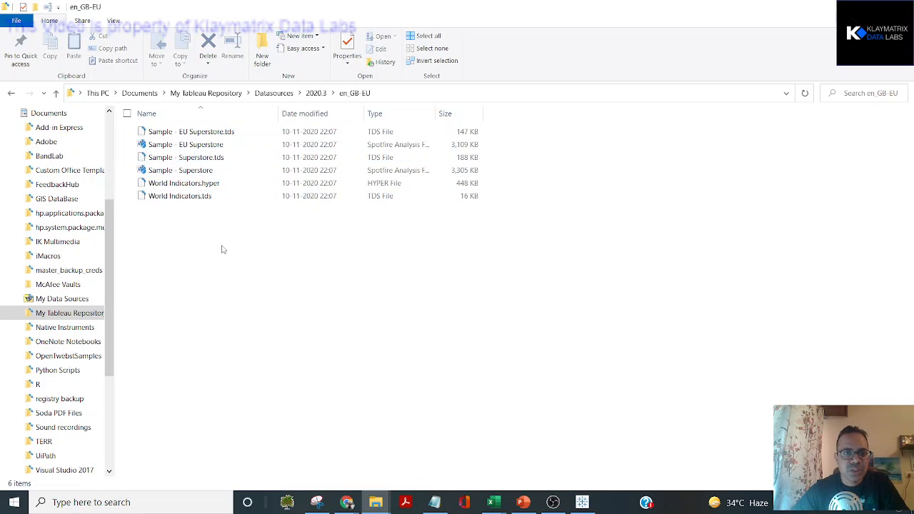
Go back to the Datasources folder, reopen 2020.3 > en_GB-EU and select the Sample - EU Superstore data file.
{"action": "key", "text": "alt+Left"}
{"action": "key", "text": "alt+Left"}
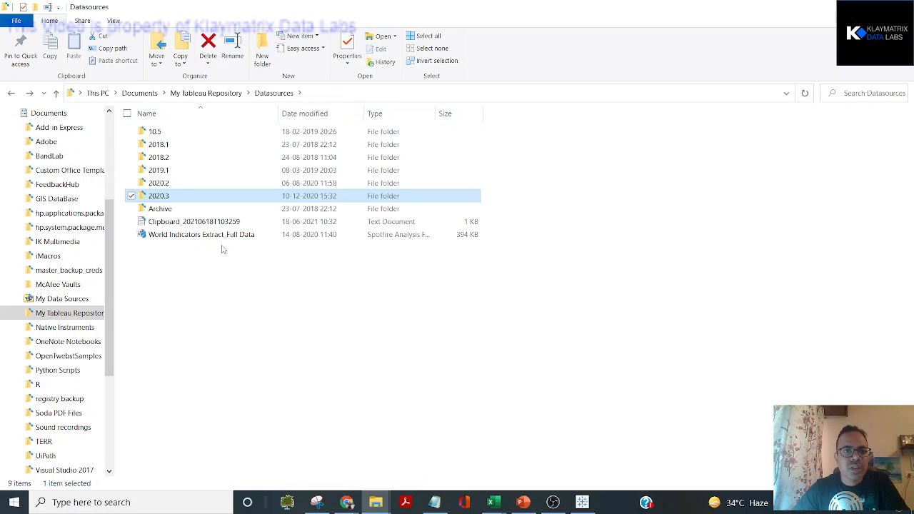
{"action": "key", "text": "alt+Right"}
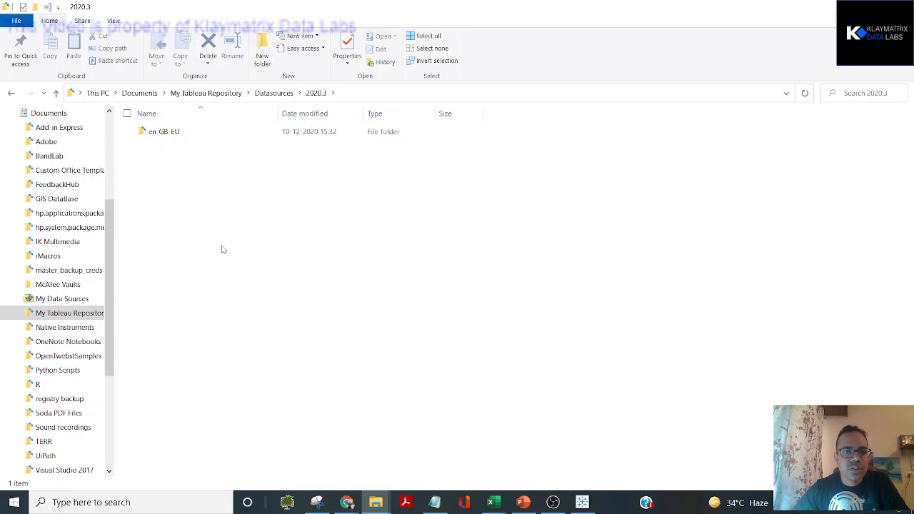
{"action": "key", "text": "Down"}
{"action": "key", "text": "Return"}
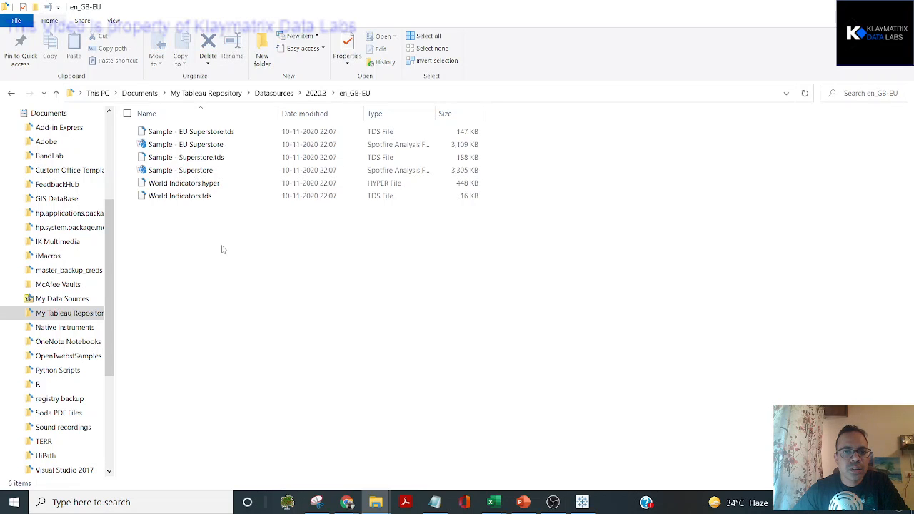
{"action": "key", "text": "Down"}
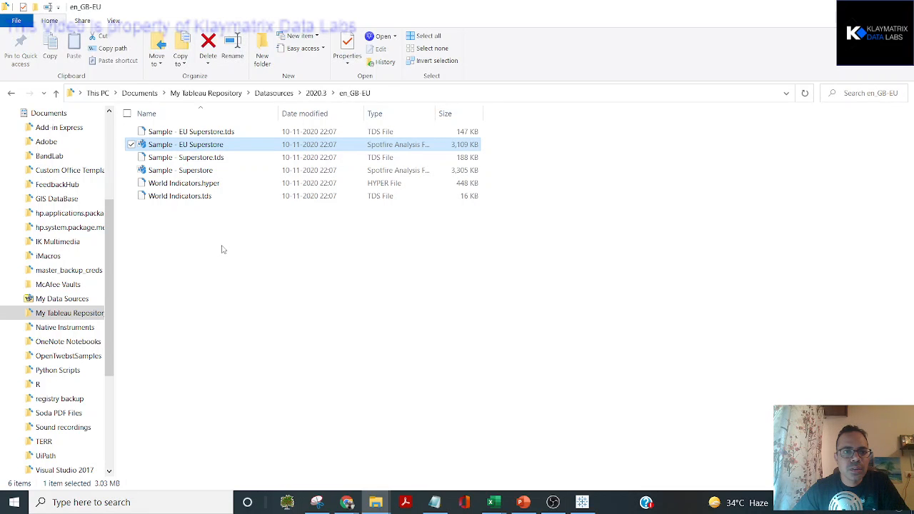
Return to the Datasources folder and open 2020.2 > en_GB-EU to look for the Superstore sample data.
{"action": "key", "text": "alt+Left"}
{"action": "key", "text": "alt+Left"}
{"action": "key", "text": "Up"}
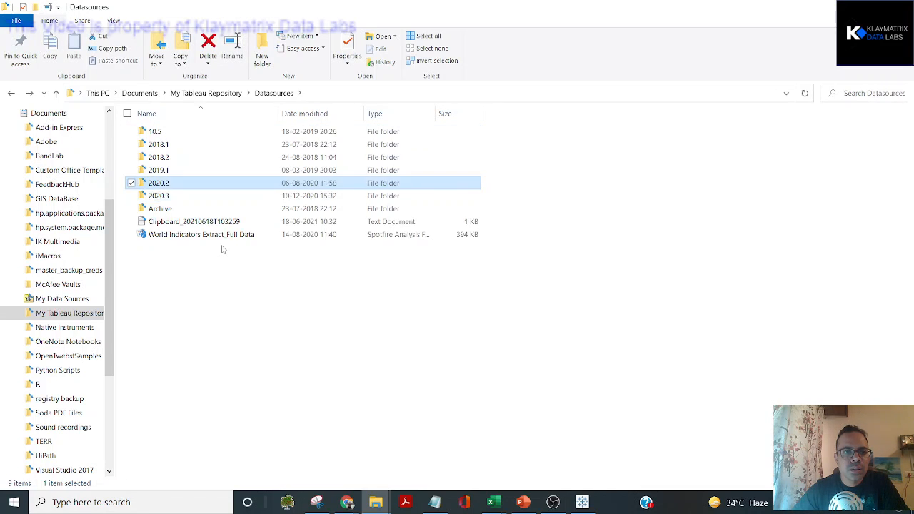
{"action": "key", "text": "Return"}
{"action": "key", "text": "Down"}
{"action": "key", "text": "Return"}
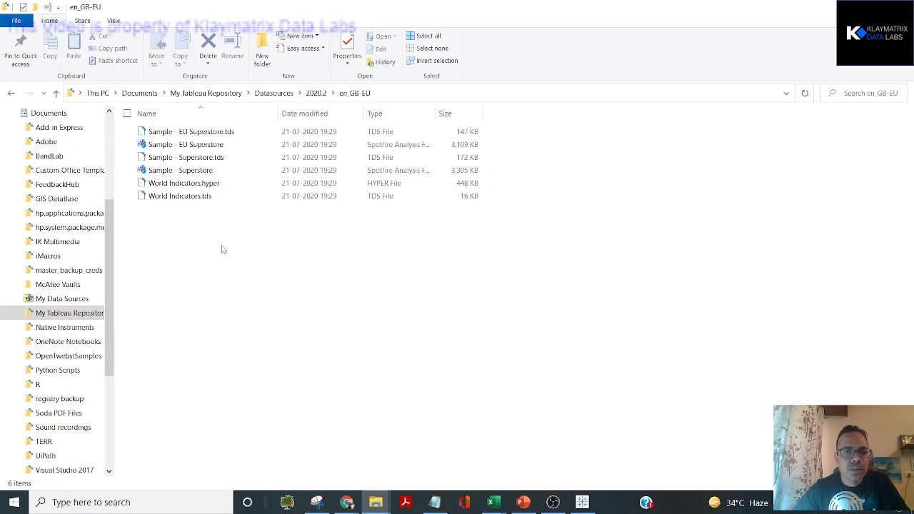
Go back to the Datasources folder and open 2020.3 > en_GB-EU.
{"action": "key", "text": "alt+Left"}
{"action": "key", "text": "alt+Left"}
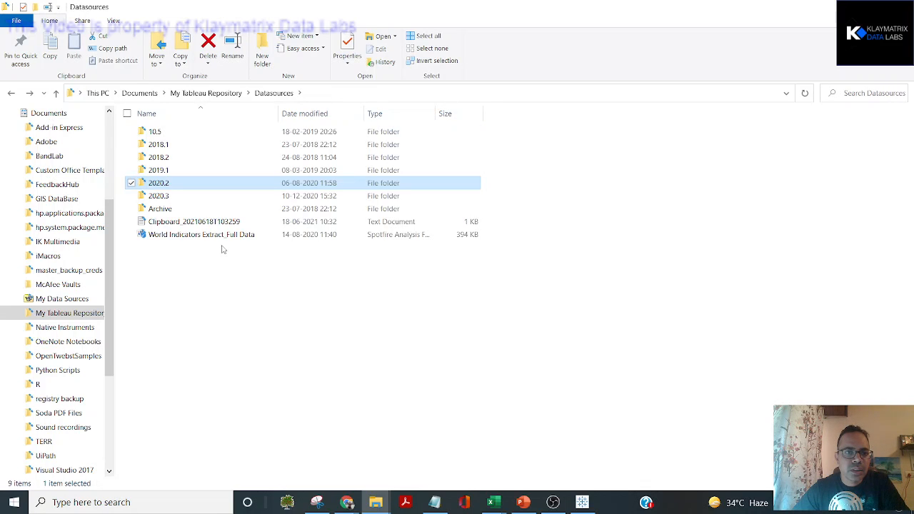
{"action": "double_click", "coordinate": [170, 197]}
{"action": "double_click", "coordinate": [163, 132]}
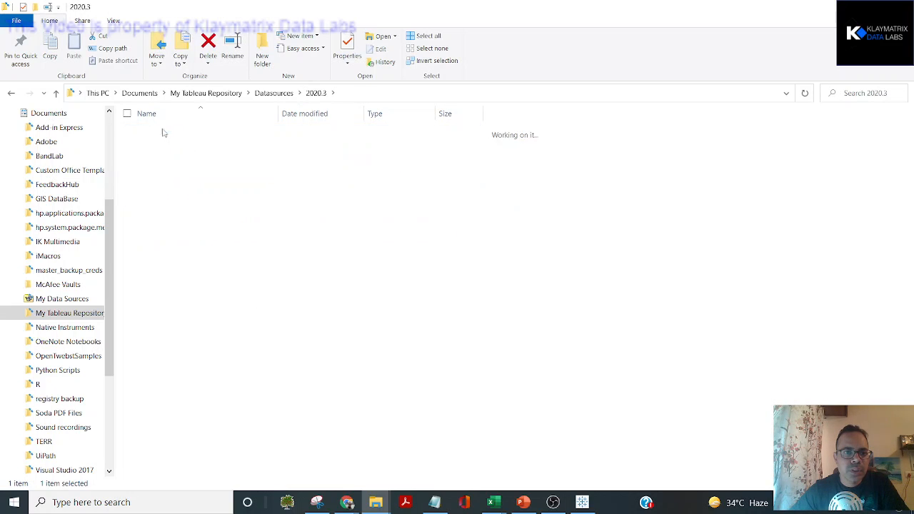
{"action": "key", "text": "alt+Left"}
{"action": "key", "text": "alt+Left"}
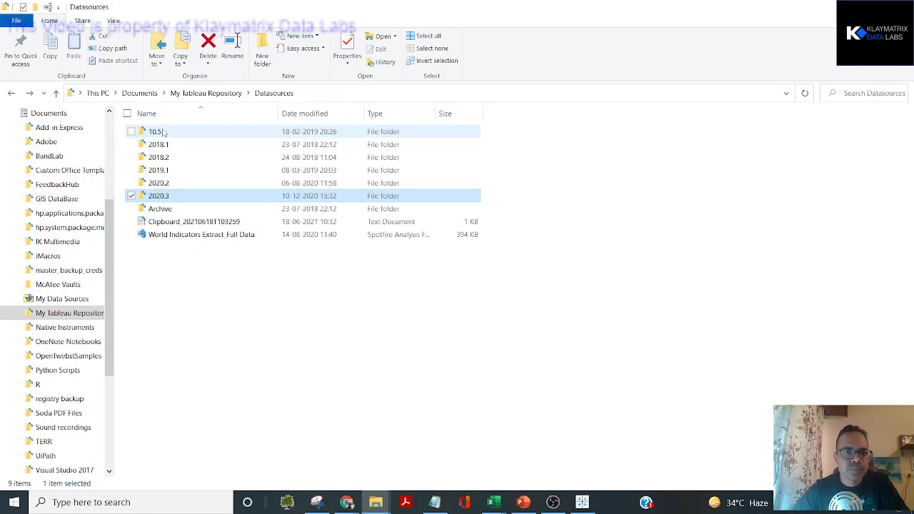
{"action": "key", "text": "Up"}
{"action": "key", "text": "Down"}
{"action": "key", "text": "Return"}
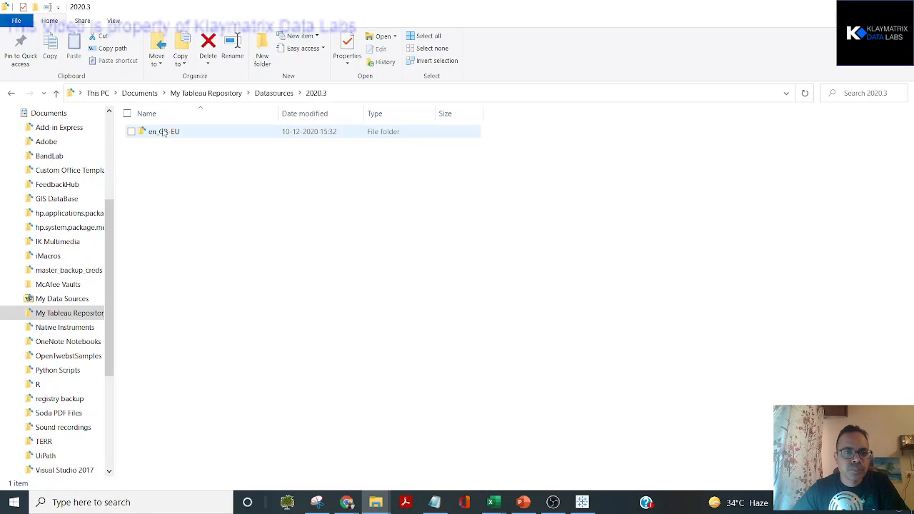
{"action": "double_click", "coordinate": [162, 133]}
Open the Sample - Superstore data file with Excel.
{"action": "left_click", "coordinate": [172, 158]}
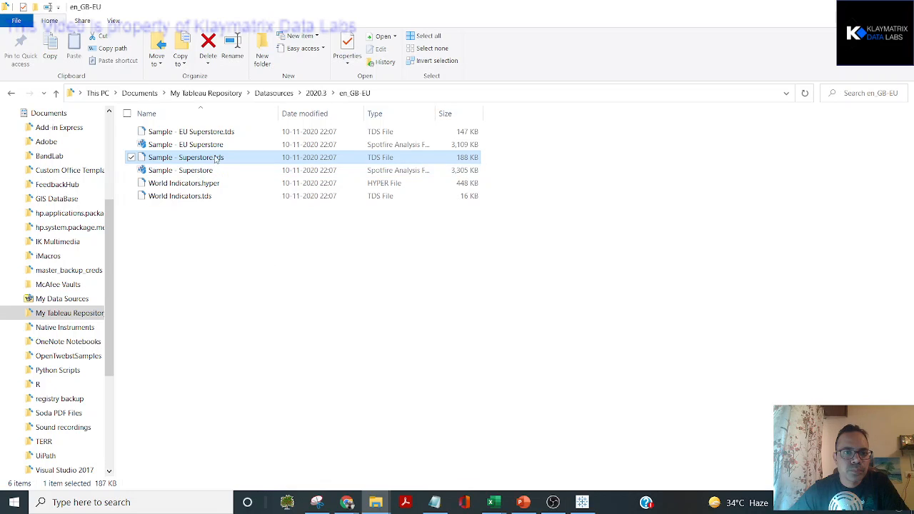
{"action": "left_click", "coordinate": [207, 177]}
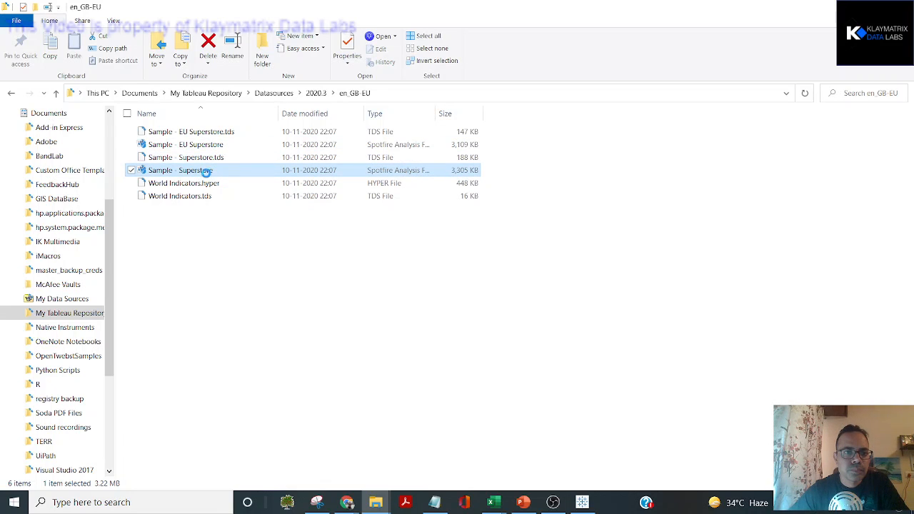
{"action": "right_click", "coordinate": [206, 176]}
{"action": "mouse_move", "coordinate": [211, 286]}
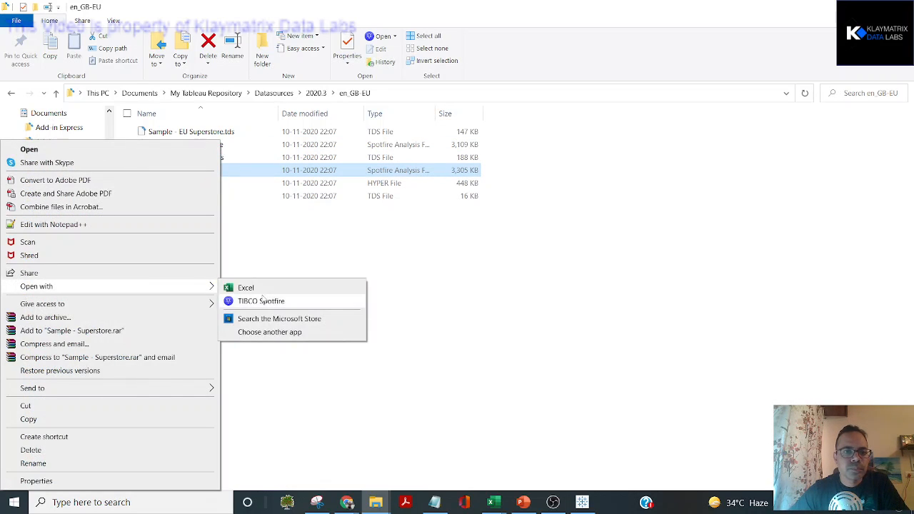
{"action": "left_click", "coordinate": [272, 299]}
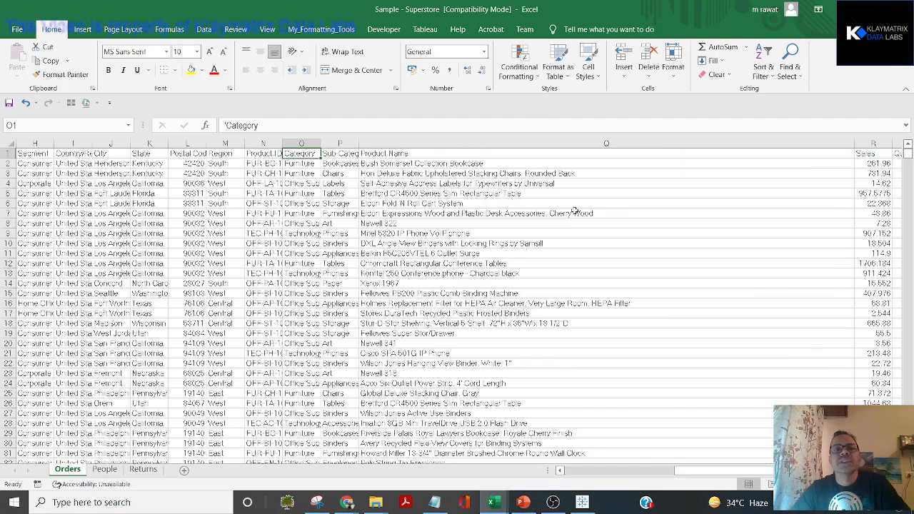
Examine the Orders sheet's table from the Row ID column across to the Profit column and the empty columns beyond.
{"action": "key", "text": "Left"}
{"action": "key", "text": "ctrl+Home"}
{"action": "key", "text": "ctrl+shift+Right"}
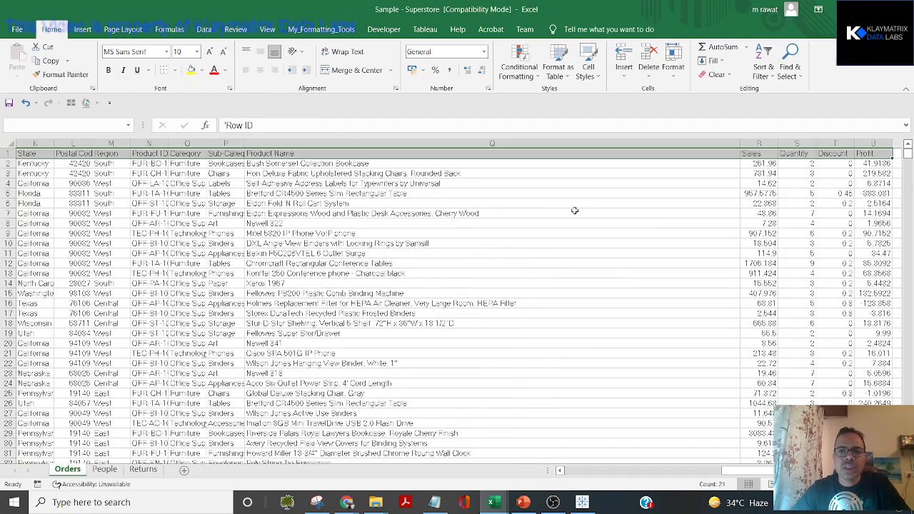
{"action": "key", "text": "ctrl+shift+Down"}
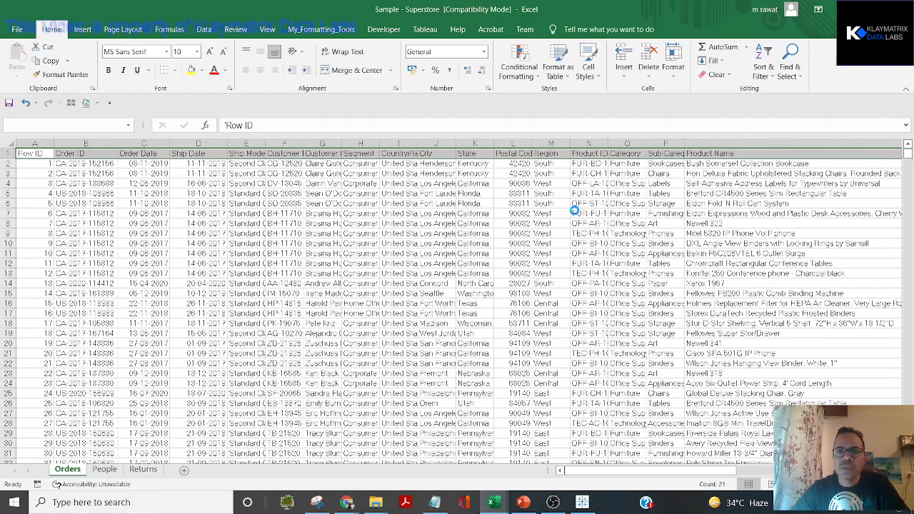
{"action": "key", "text": "ctrl+Right"}
{"action": "key", "text": "Right"}
{"action": "key", "text": "Right"}
{"action": "key", "text": "Right"}
{"action": "key", "text": "Right"}
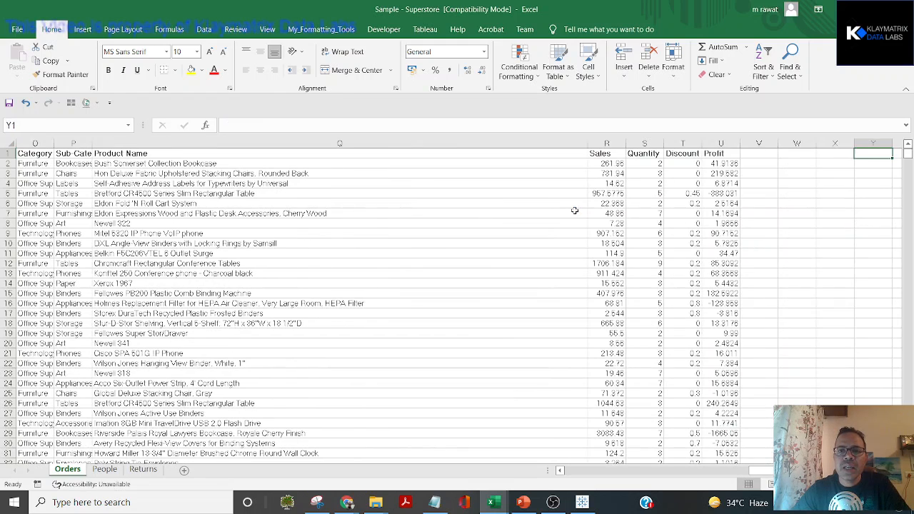
Select the first Sales value, cell R2, on the Orders sheet.
{"action": "key", "text": "Left"}
{"action": "key", "text": "Left"}
{"action": "key", "text": "Left"}
{"action": "key", "text": "Left"}
{"action": "key", "text": "Left"}
{"action": "key", "text": "Left"}
{"action": "key", "text": "Left"}
{"action": "key", "text": "Down"}
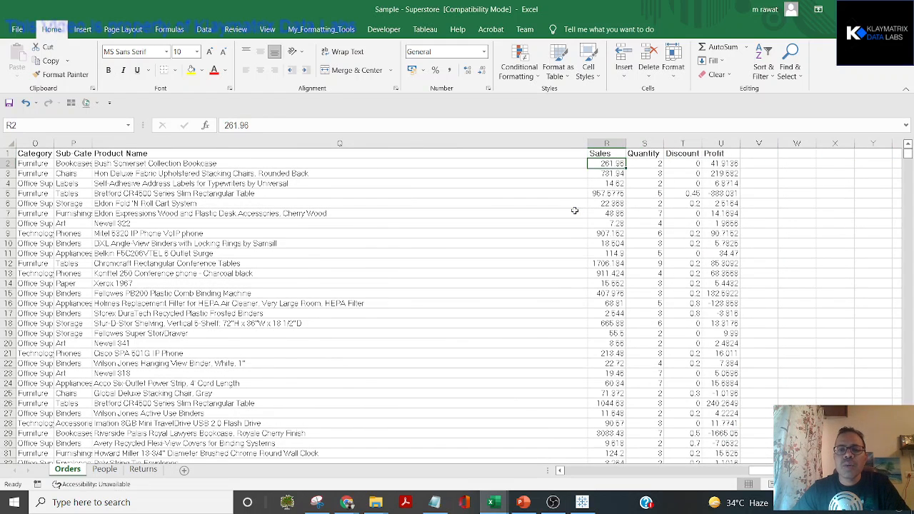
Switch to the Book2 workbook and examine the ranges from min to avg (B2:B4) and avg to max (B4:B6).
{"action": "key", "text": "ctrl+Tab"}
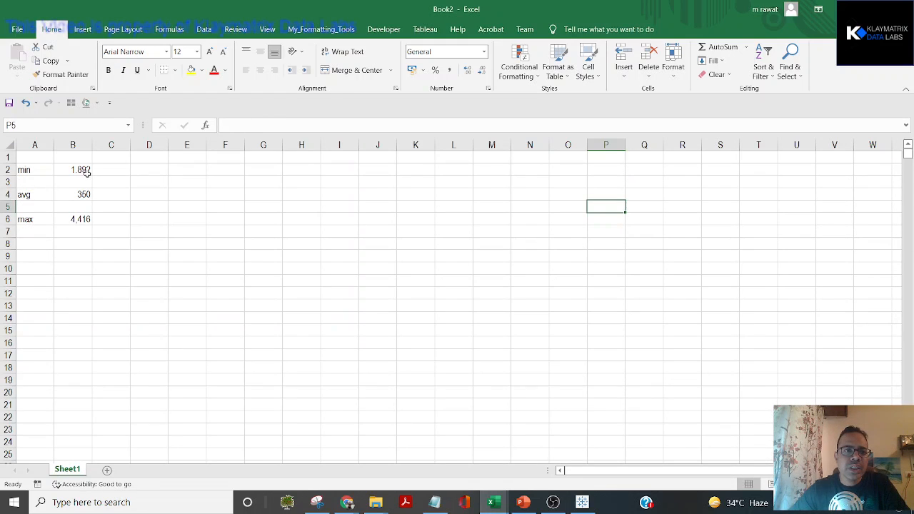
{"action": "left_click", "coordinate": [83, 171]}
{"action": "key", "text": "shift+Down"}
{"action": "key", "text": "shift+Down"}
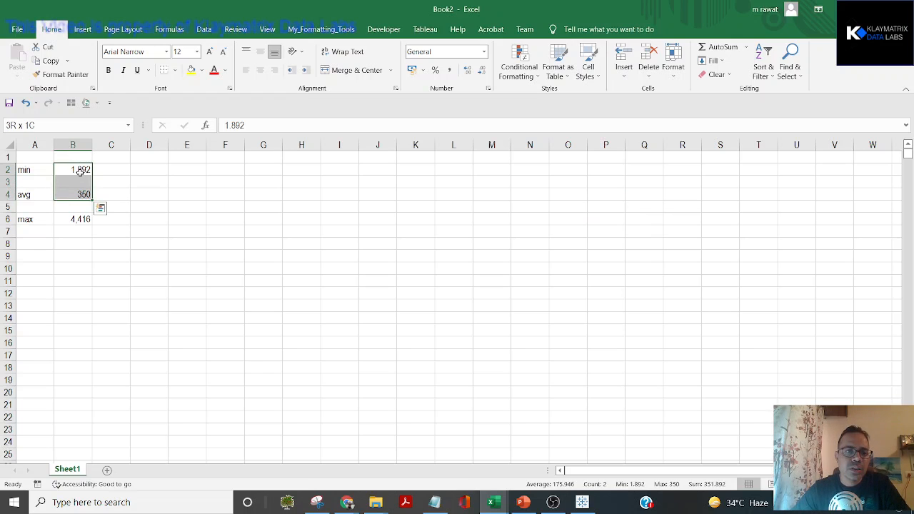
{"action": "key", "text": "Down"}
{"action": "key", "text": "Down"}
{"action": "key", "text": "shift+Down"}
{"action": "key", "text": "shift+Down"}
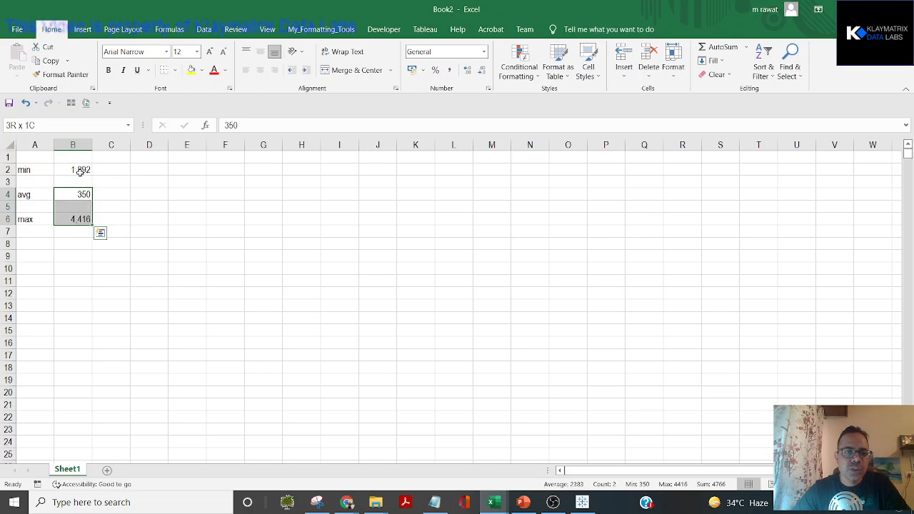
{"action": "key", "text": "shift+Up"}
{"action": "key", "text": "shift+Up"}
Switch to the Sample - Superstore workbook and enter "low sales" in cell V2, beside the first order's Profit.
{"action": "key", "text": "alt+Tab"}
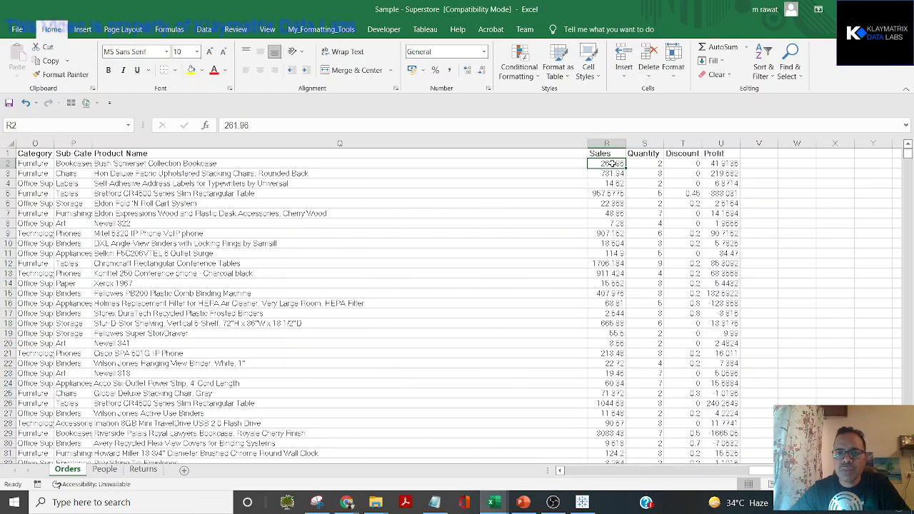
{"action": "key", "text": "alt+Tab"}
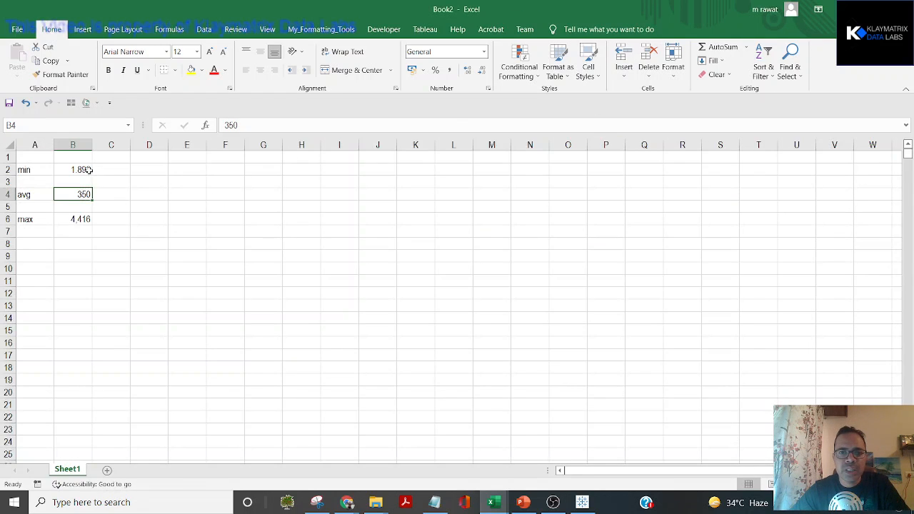
{"action": "key", "text": "alt+Tab"}
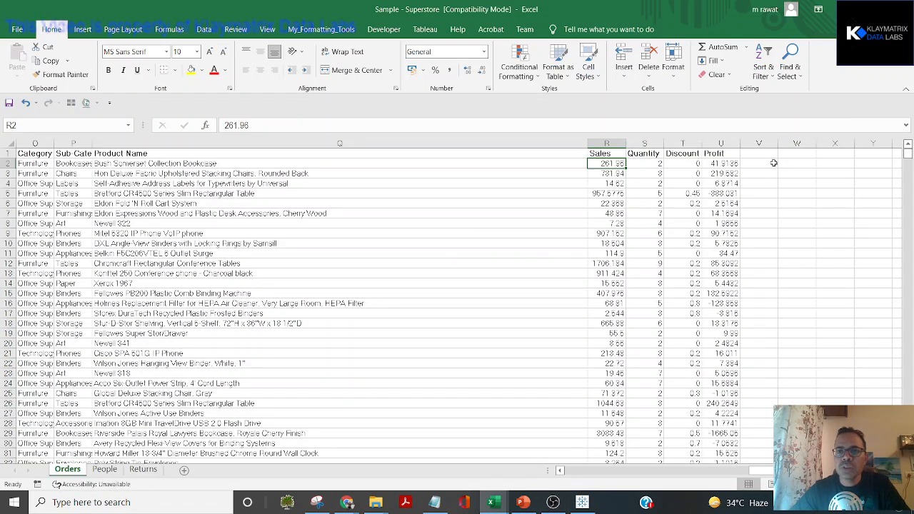
{"action": "left_click", "coordinate": [775, 164]}
{"action": "type", "text": "b"}
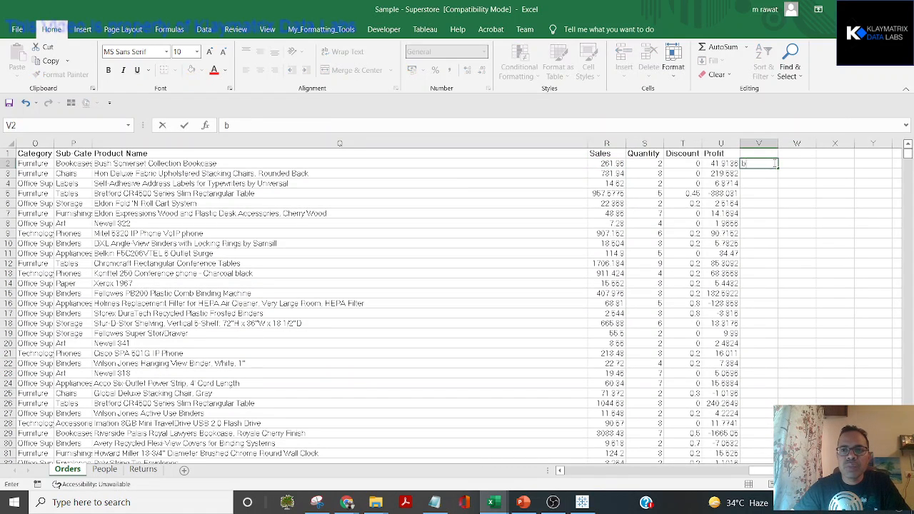
{"action": "key", "text": "BackSpace"}
{"action": "type", "text": "low sales"}
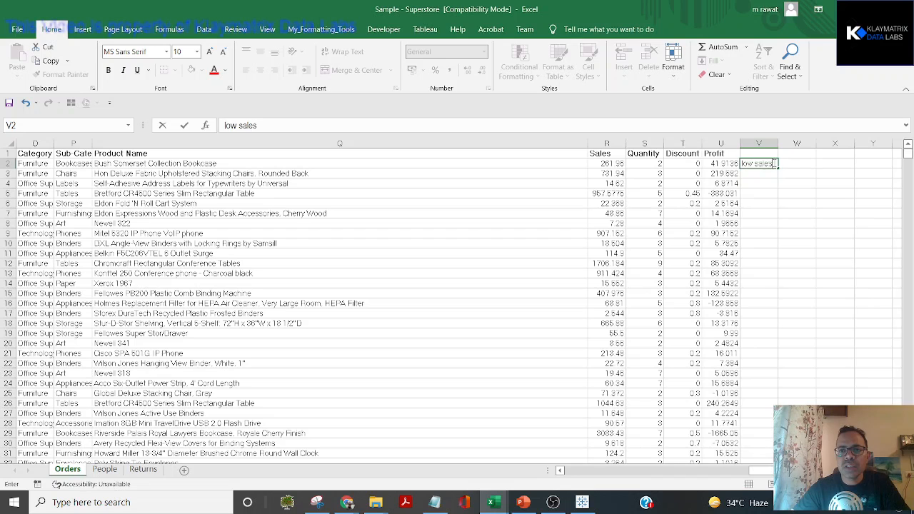
{"action": "key", "text": "Return"}
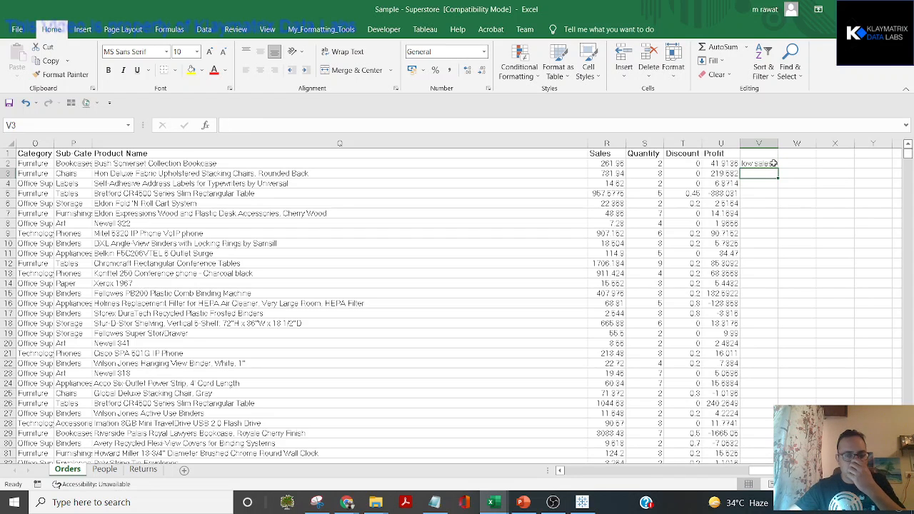
Compare with Book2's average and maximum, and enter "high sales" in cell V3 of the Orders sheet.
{"action": "key", "text": "alt+Tab"}
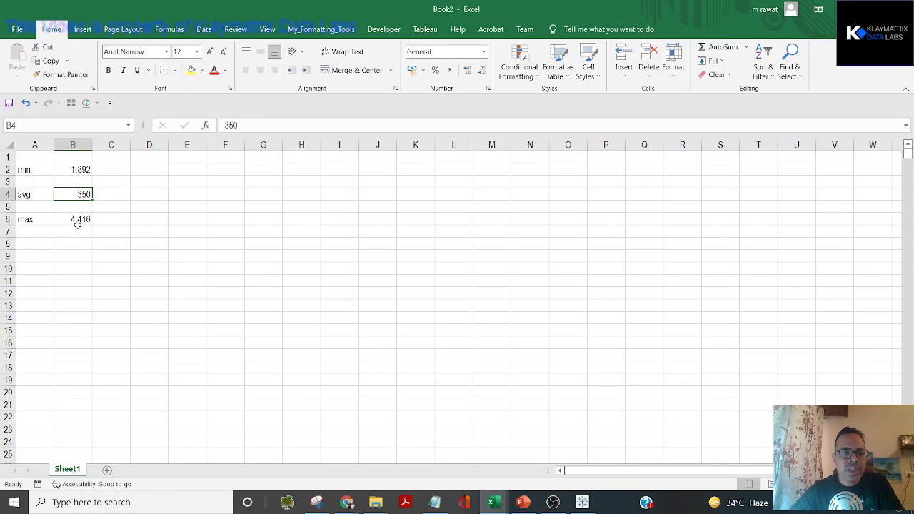
{"action": "key", "text": "alt+Tab"}
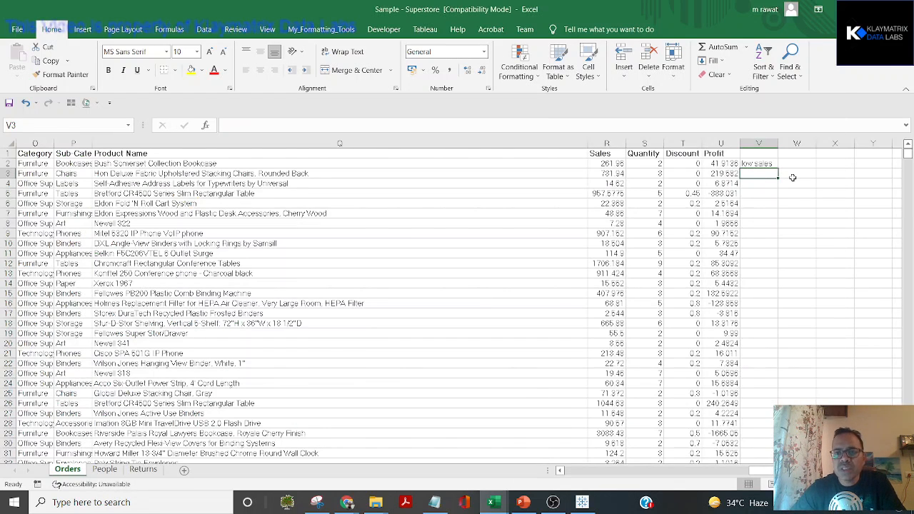
{"action": "key", "text": "alt+Tab"}
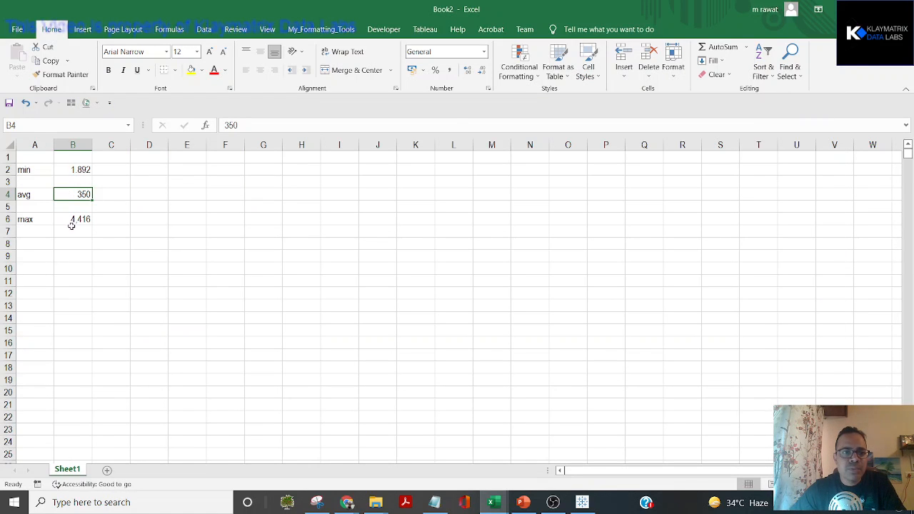
{"action": "key", "text": "alt+Tab"}
{"action": "type", "text": "high"}
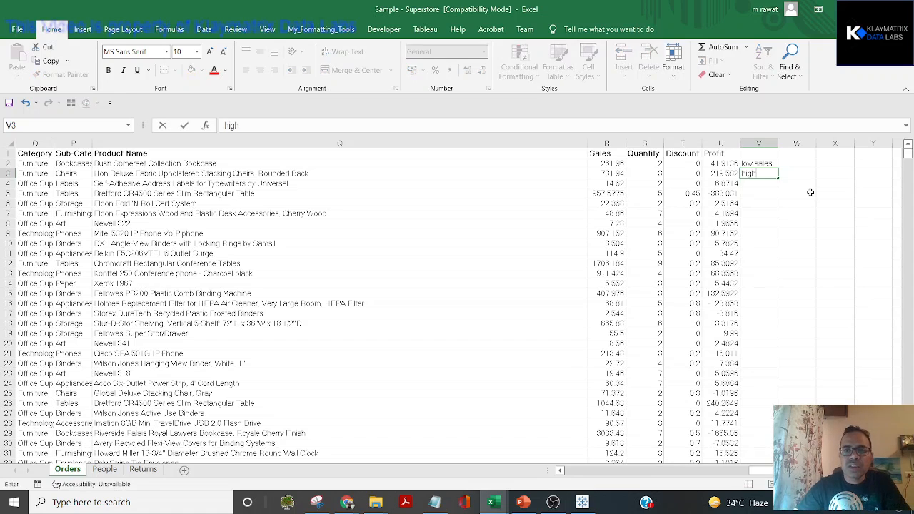
{"action": "type", "text": " salses"}
{"action": "key", "text": "Return"}
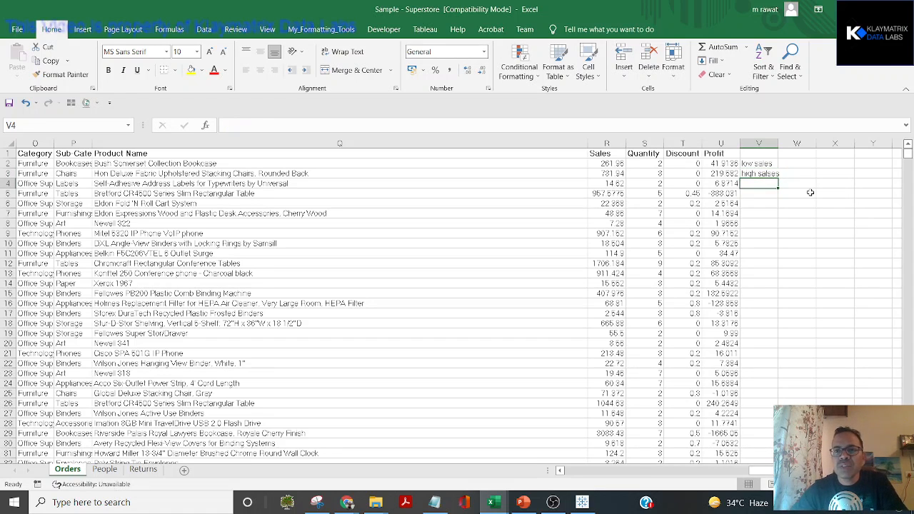
{"action": "key", "text": "Up"}
{"action": "type", "text": "high sa"}
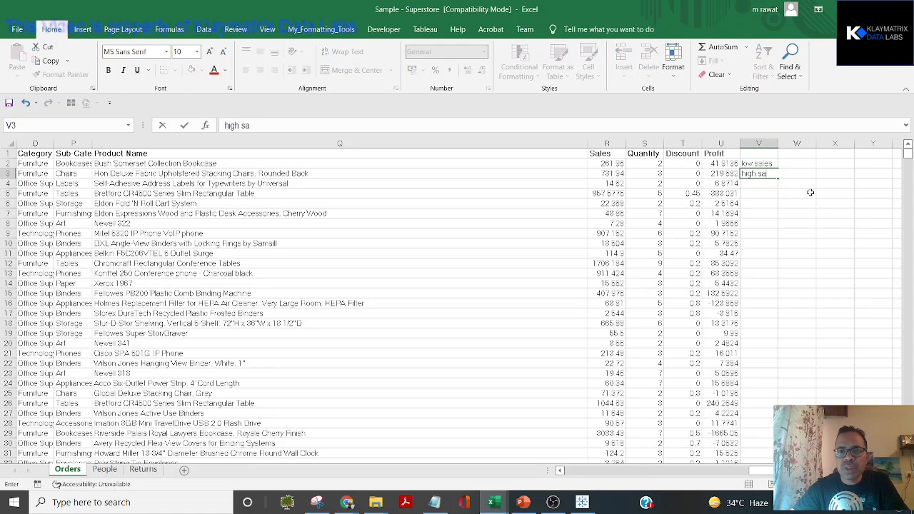
{"action": "type", "text": "les"}
{"action": "key", "text": "Return"}
Switch to Book2 and clear the min entry in A2:B2 and the max entry in A6:B6.
{"action": "key", "text": "alt+Tab"}
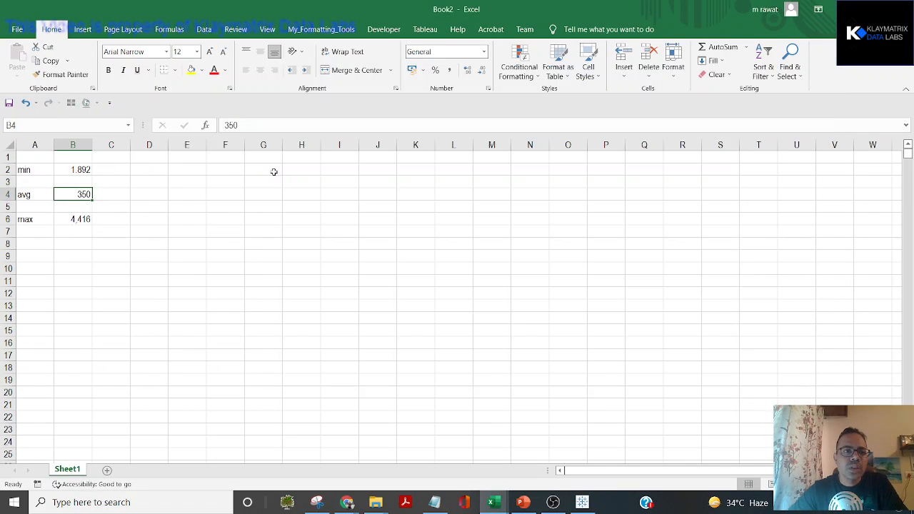
{"action": "left_click_drag", "start_coordinate": [88, 170], "coordinate": [32, 169]}
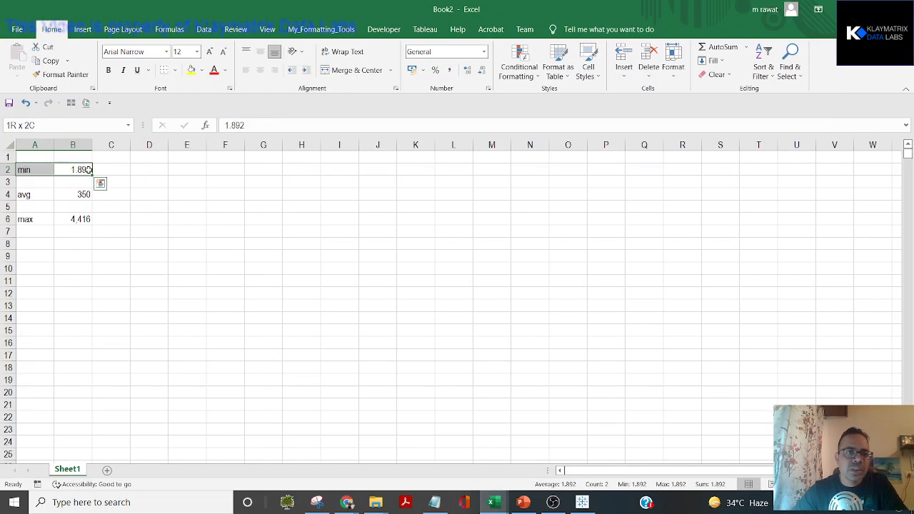
{"action": "key", "text": "Delete"}
{"action": "key", "text": "Down"}
{"action": "key", "text": "Down"}
{"action": "key", "text": "Down"}
{"action": "key", "text": "Down"}
{"action": "key", "text": "shift+Right"}
{"action": "key", "text": "Delete"}
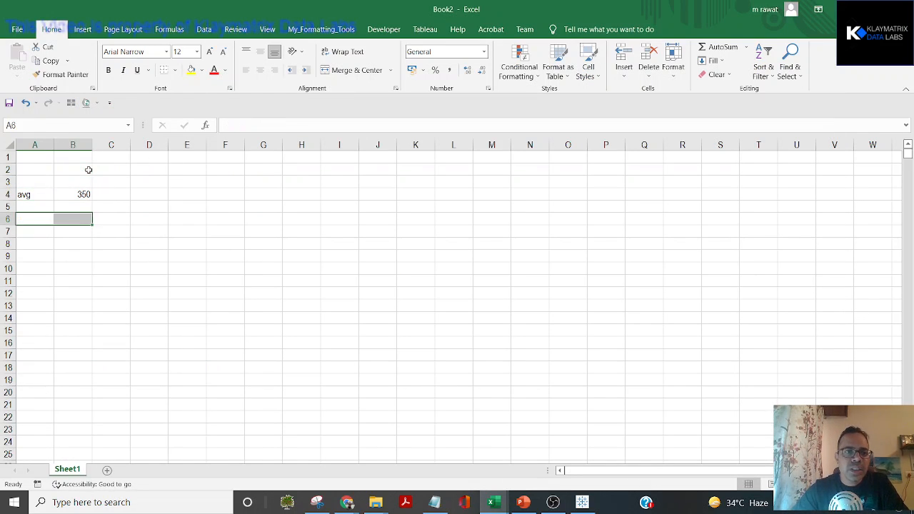
{"action": "key", "text": "Up"}
{"action": "key", "text": "Up"}
{"action": "key", "text": "Right"}
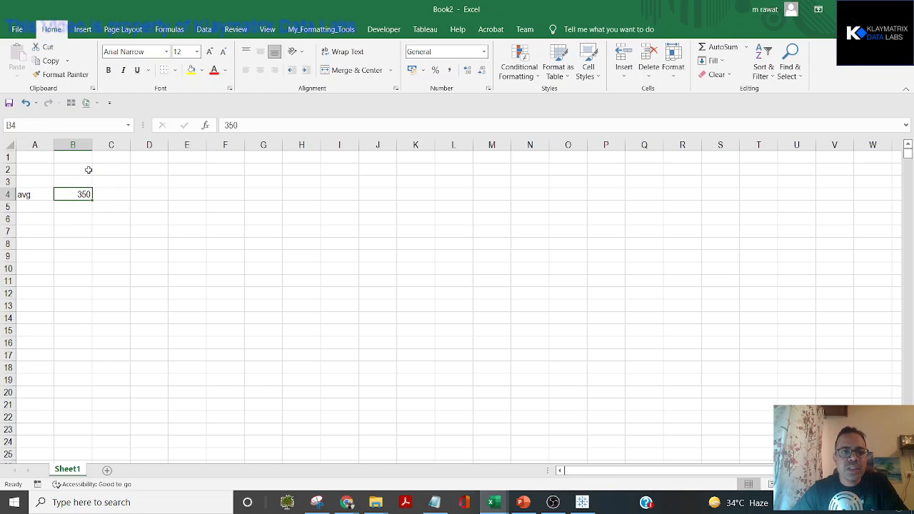
{"action": "key", "text": "Right"}
{"action": "type", "text": "3"}
{"action": "key", "text": "Escape"}
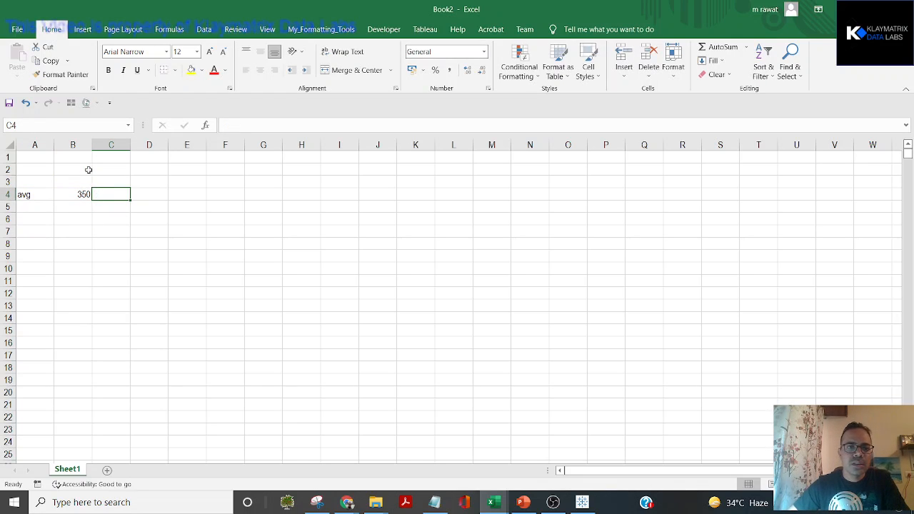
Enter "below 350" in cell B6 and "low" beside it in C6 of Book2's Sheet1.
{"action": "key", "text": "Down"}
{"action": "key", "text": "Down"}
{"action": "key", "text": "Left"}
{"action": "type", "text": "bewlwo"}
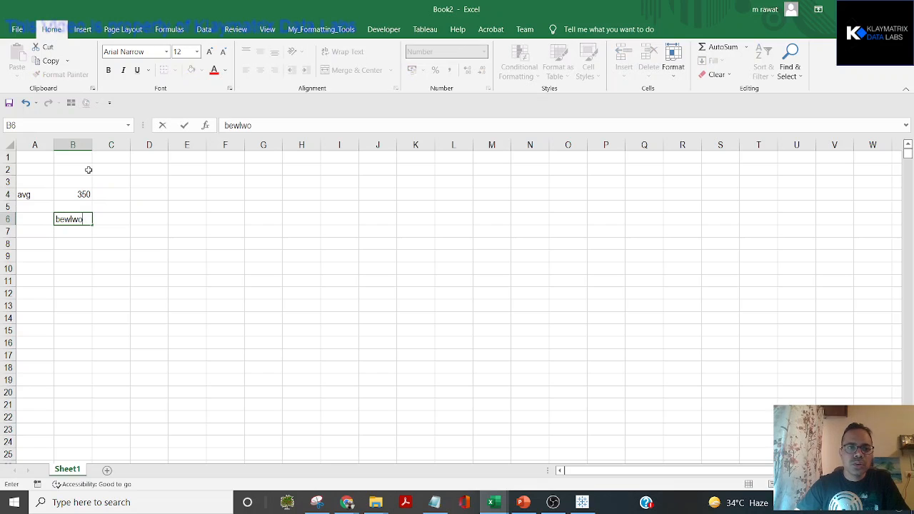
{"action": "key", "text": "BackSpace"}
{"action": "key", "text": "BackSpace"}
{"action": "key", "text": "BackSpace"}
{"action": "type", "text": "ow"}
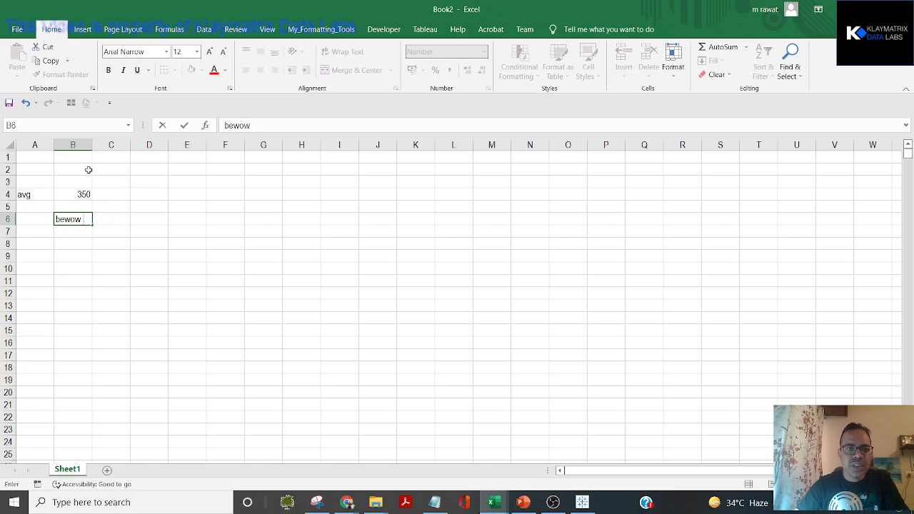
{"action": "key", "text": "BackSpace"}
{"action": "key", "text": "BackSpace"}
{"action": "key", "text": "BackSpace"}
{"action": "key", "text": "BackSpace"}
{"action": "type", "text": "low"}
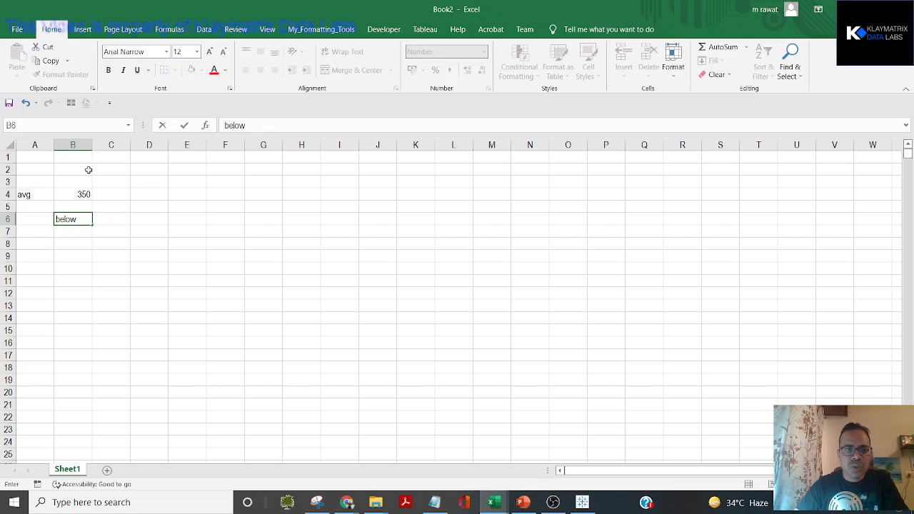
{"action": "type", "text": " 350"}
{"action": "key", "text": "Tab"}
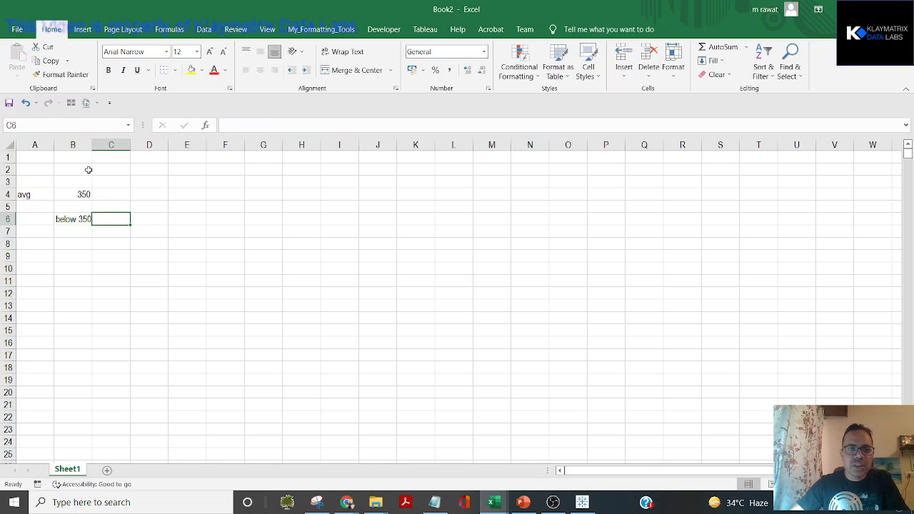
{"action": "type", "text": "low"}
{"action": "key", "text": "Return"}
Enter "above 350" in cell B7 and "high" beside it in C7.
{"action": "key", "text": "Left"}
{"action": "type", "text": "av"}
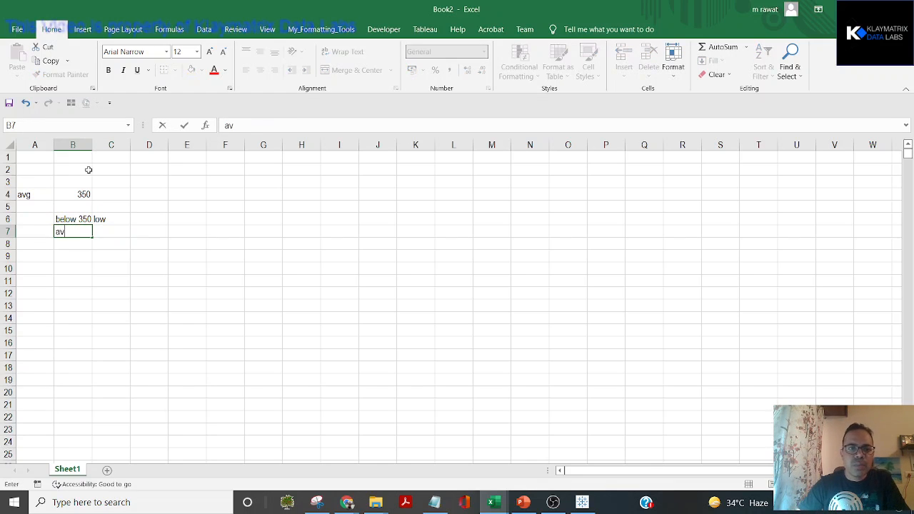
{"action": "type", "text": "bove 350"}
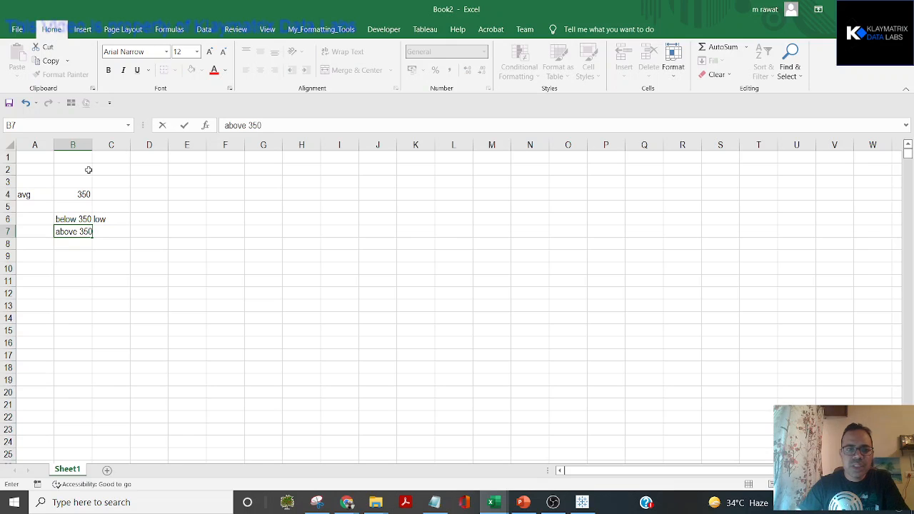
{"action": "key", "text": "Tab"}
{"action": "type", "text": "high"}
{"action": "key", "text": "Return"}
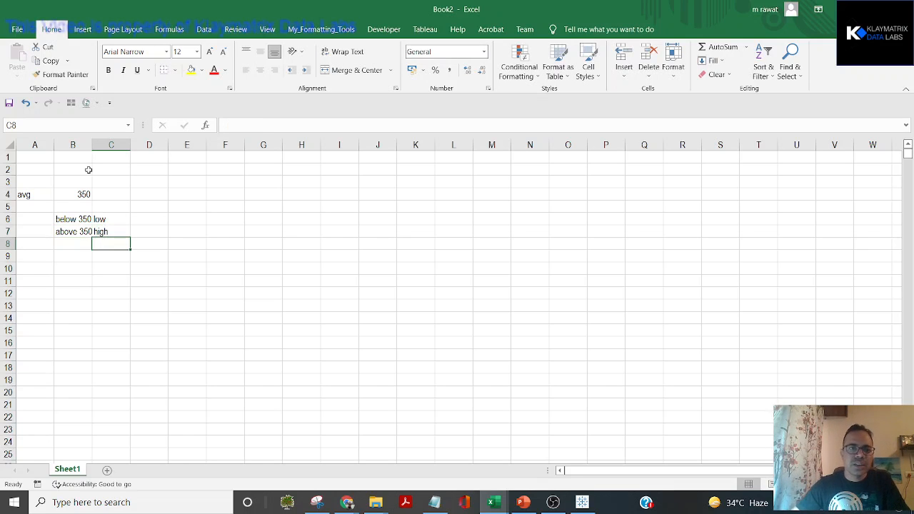
Widen column B to fit the threshold labels and select the rule table B6:C7.
{"action": "key", "text": "Up"}
{"action": "key", "text": "Up"}
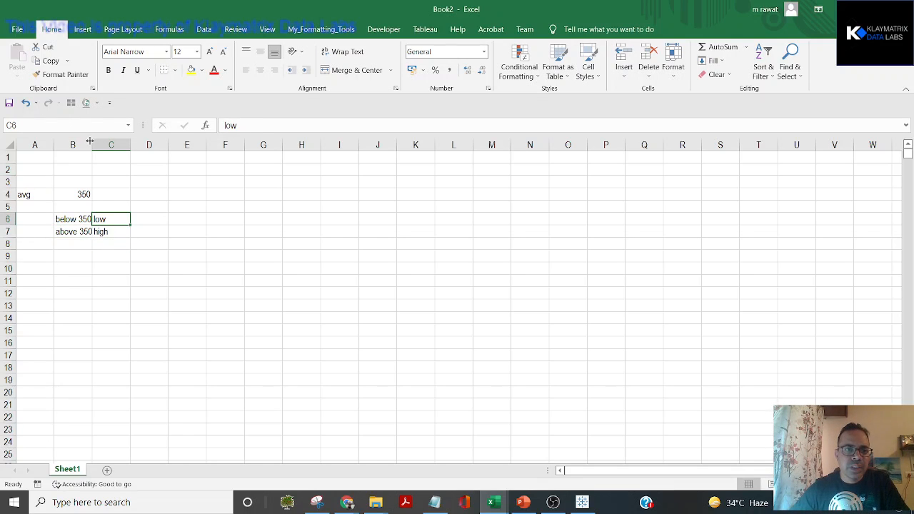
{"action": "left_click_drag", "start_coordinate": [92, 145], "coordinate": [114, 145]}
{"action": "key", "text": "Left"}
{"action": "key", "text": "shift+Right"}
{"action": "key", "text": "shift+Down"}
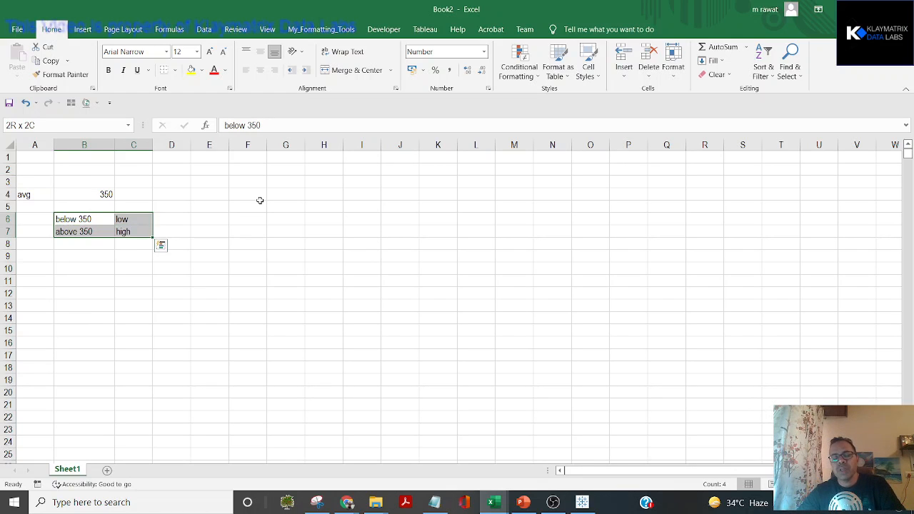
Switch to the Sample - Superstore workbook and clear the sample labels in V2:V3 of the Orders sheet.
{"action": "key", "text": "alt+Tab"}
{"action": "key", "text": "Up"}
{"action": "key", "text": "Up"}
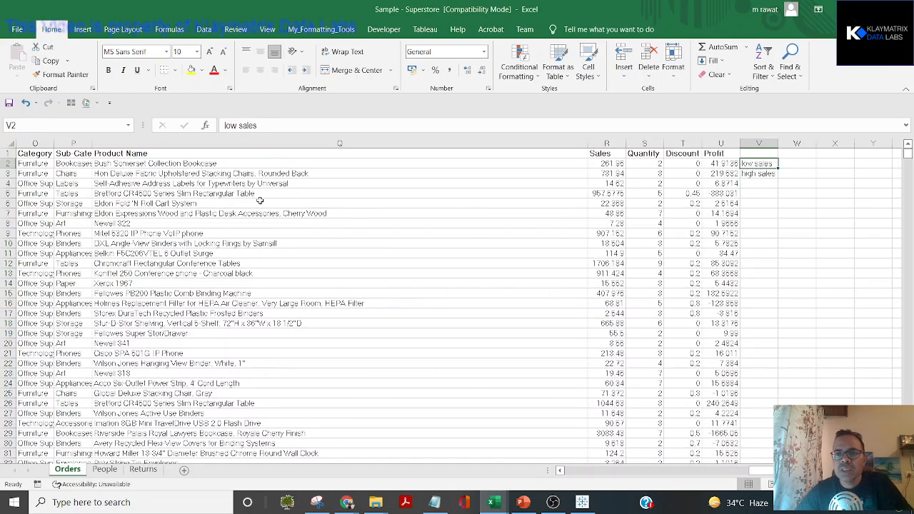
{"action": "key", "text": "Down"}
{"action": "key", "text": "shift+Up"}
{"action": "key", "text": "Delete"}
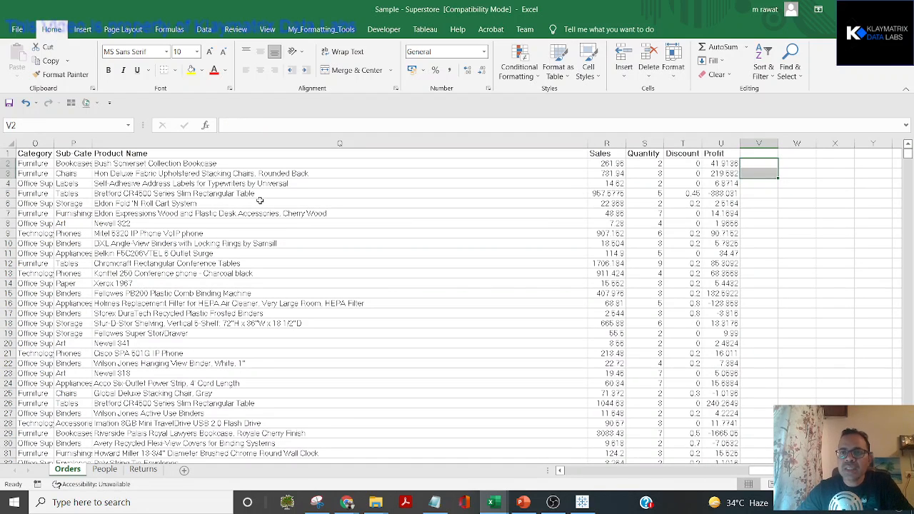
Add the column header "Sales bin" in cell V1, beside the Profit header.
{"action": "key", "text": "Up"}
{"action": "key", "text": "Up"}
{"action": "left_click", "coordinate": [260, 202]}
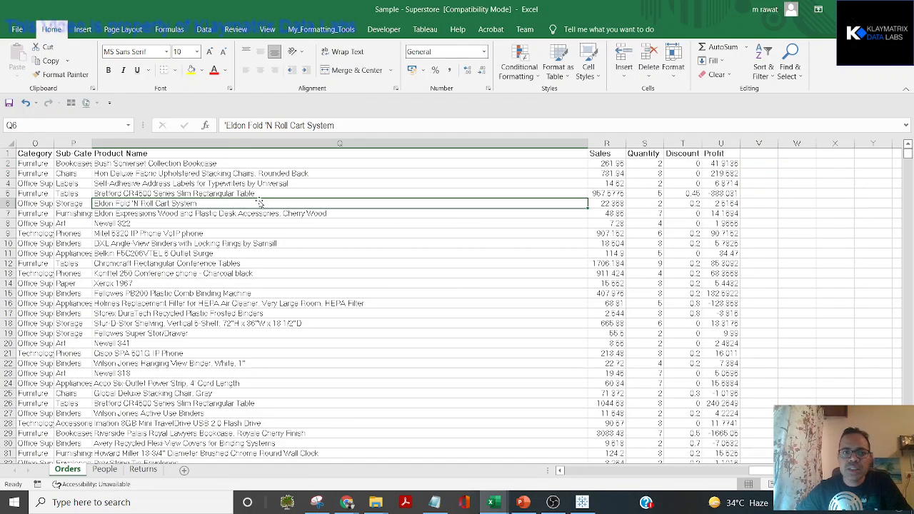
{"action": "key", "text": "ctrl+Up"}
{"action": "key", "text": "ctrl+Right"}
{"action": "key", "text": "Right"}
{"action": "type", "text": "Sla"}
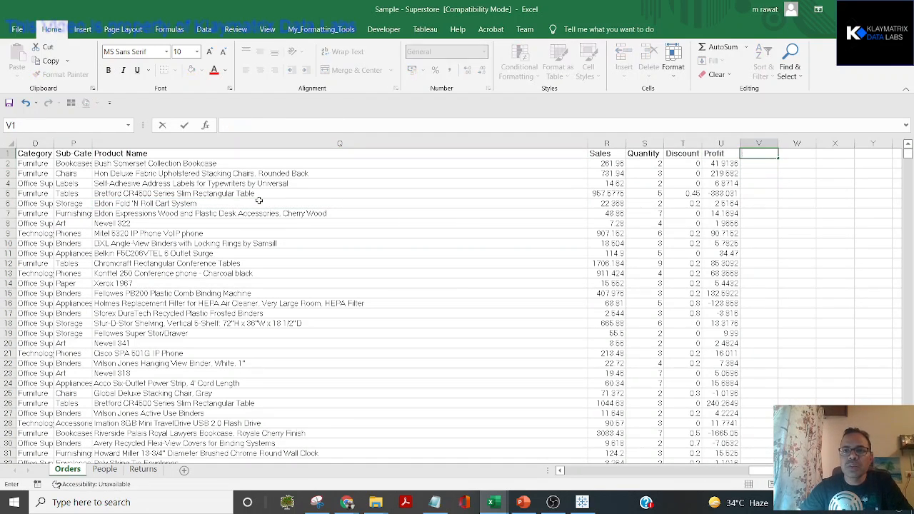
{"action": "type", "text": "e"}
{"action": "key", "text": "BackSpace"}
{"action": "key", "text": "BackSpace"}
{"action": "key", "text": "BackSpace"}
{"action": "type", "text": "ales"}
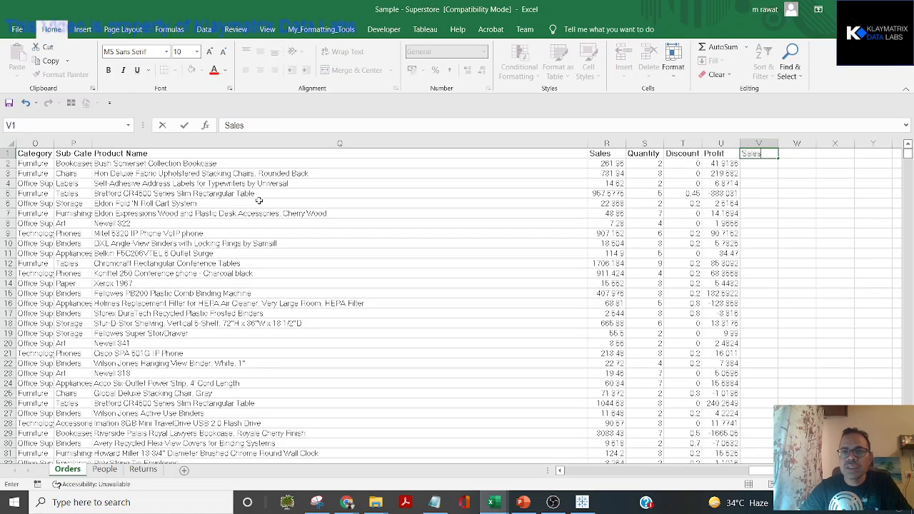
{"action": "type", "text": " bin"}
{"action": "key", "text": "Return"}
Enter =IF(R2<350,"LOW","High") in cell V2 and fill the formula down the whole Sales bin column.
{"action": "type", "text": "=if("}
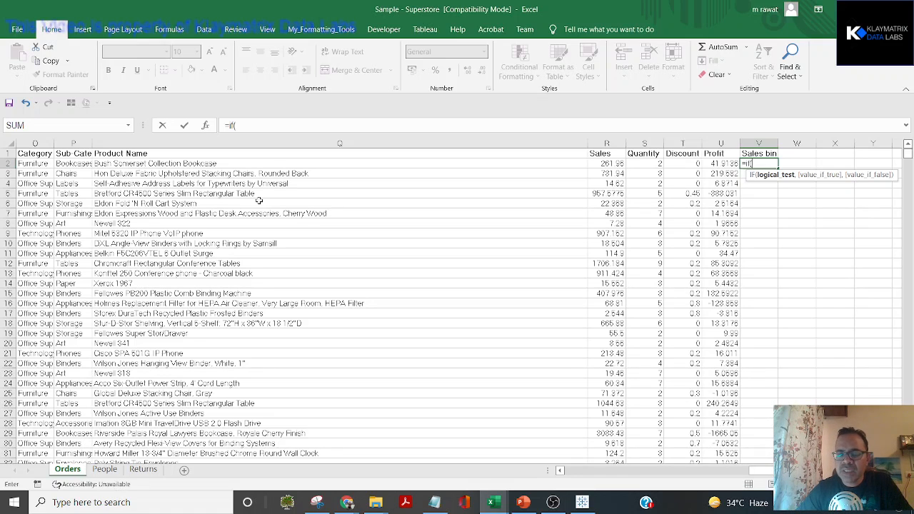
{"action": "key", "text": "Left"}
{"action": "key", "text": "Left"}
{"action": "key", "text": "Left"}
{"action": "key", "text": "Left"}
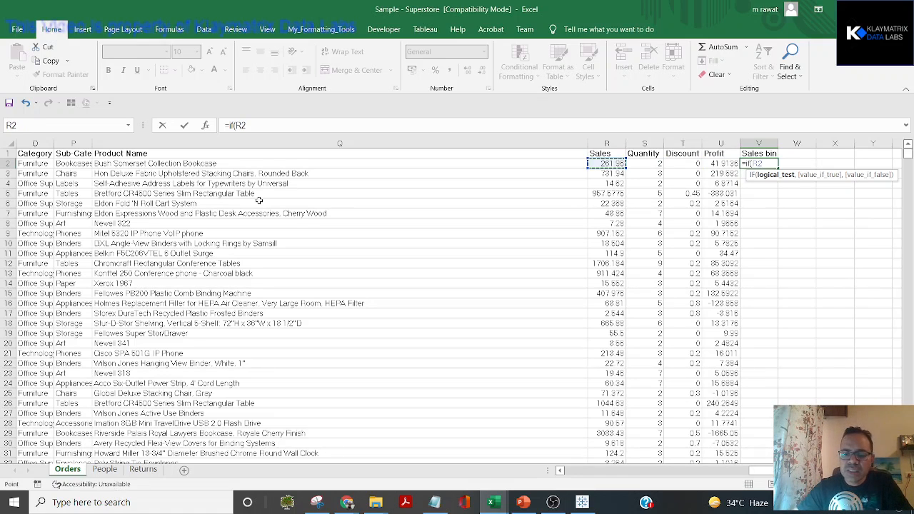
{"action": "type", "text": "<350"}
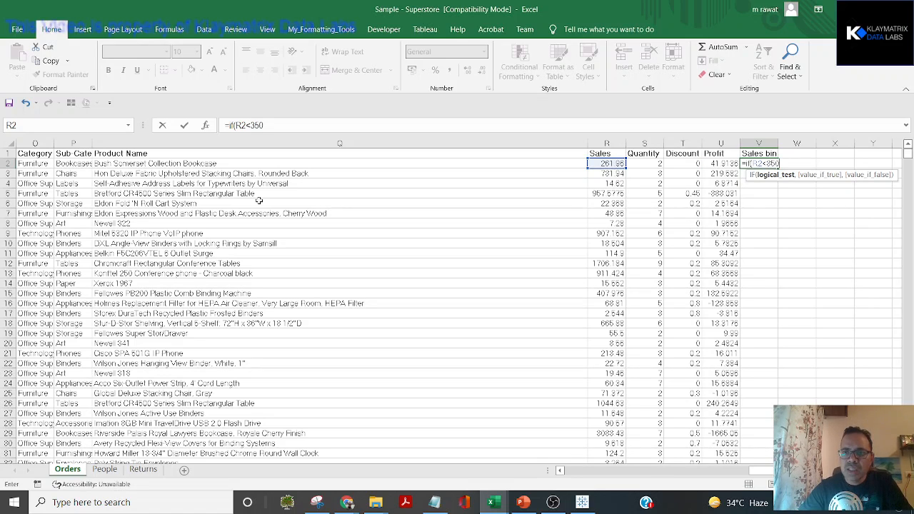
{"action": "type", "text": ",low"}
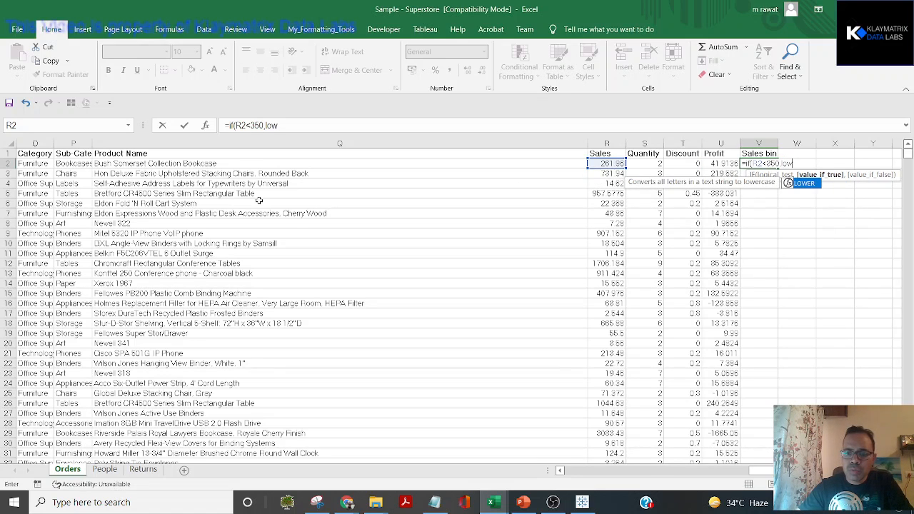
{"action": "key", "text": "BackSpace"}
{"action": "key", "text": "BackSpace"}
{"action": "key", "text": "BackSpace"}
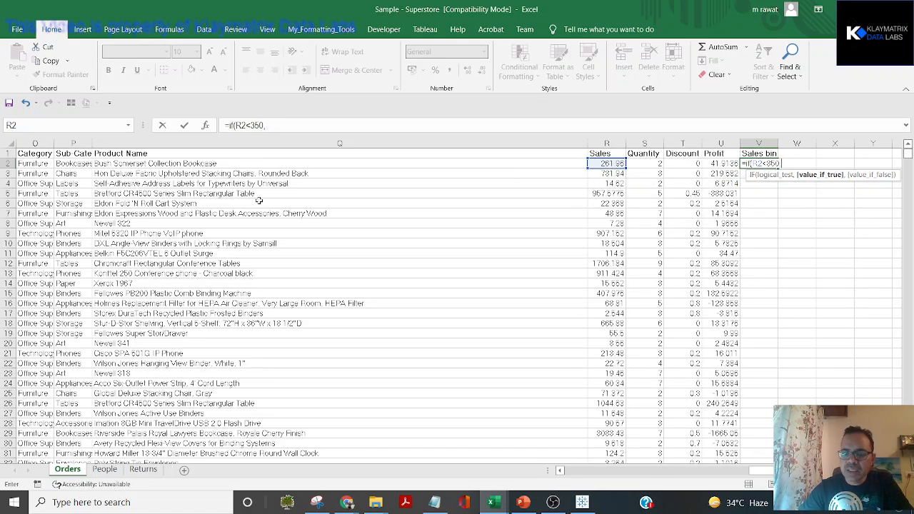
{"action": "type", "text": "\"LOW\","}
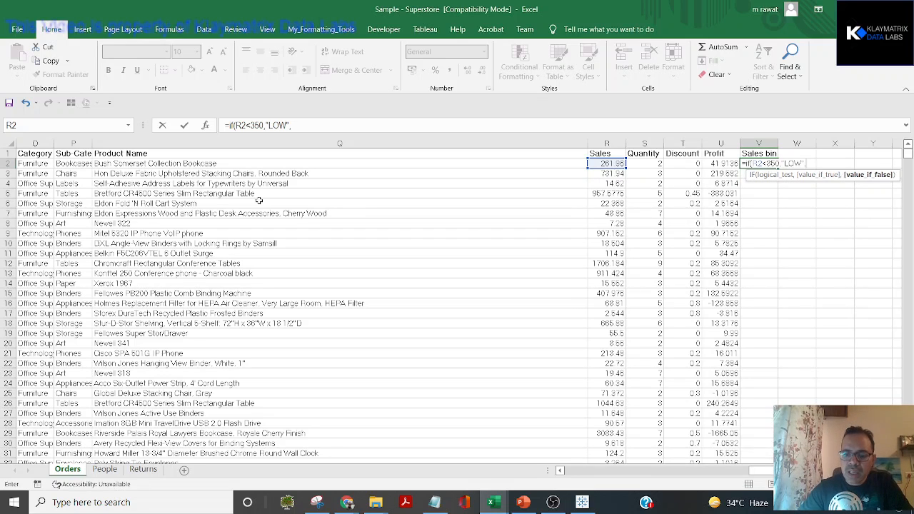
{"action": "type", "text": "\"High\""}
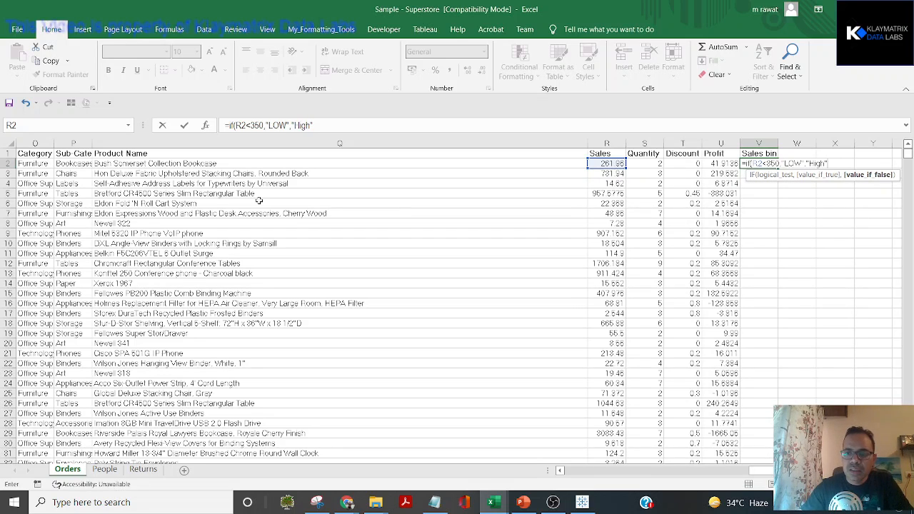
{"action": "key", "text": "Return"}
{"action": "key", "text": "Up"}
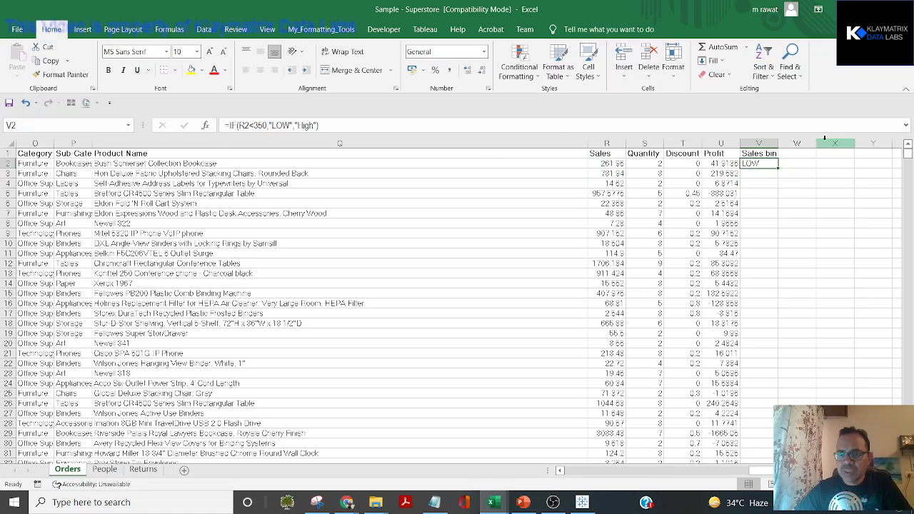
{"action": "double_click", "coordinate": [778, 167]}
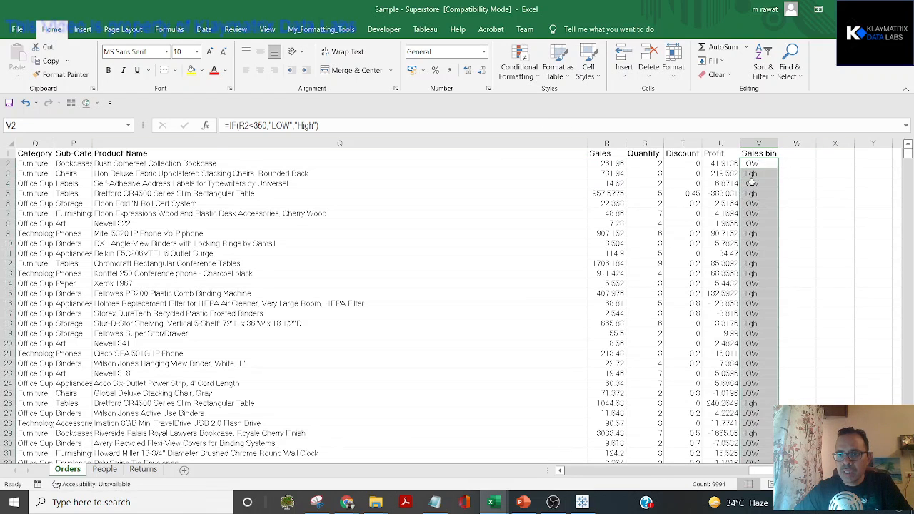
Examine the labels in the Sales bin column from V1 to V12, the formula in V2 and the column as a whole.
{"action": "left_click", "coordinate": [752, 183]}
{"action": "key", "text": "Up"}
{"action": "key", "text": "Up"}
{"action": "key", "text": "Up"}
{"action": "key", "text": "shift+Down"}
{"action": "key", "text": "shift+Down"}
{"action": "key", "text": "shift+Down"}
{"action": "key", "text": "shift+Down"}
{"action": "key", "text": "shift+Down"}
{"action": "key", "text": "shift+Down"}
{"action": "key", "text": "shift+Down"}
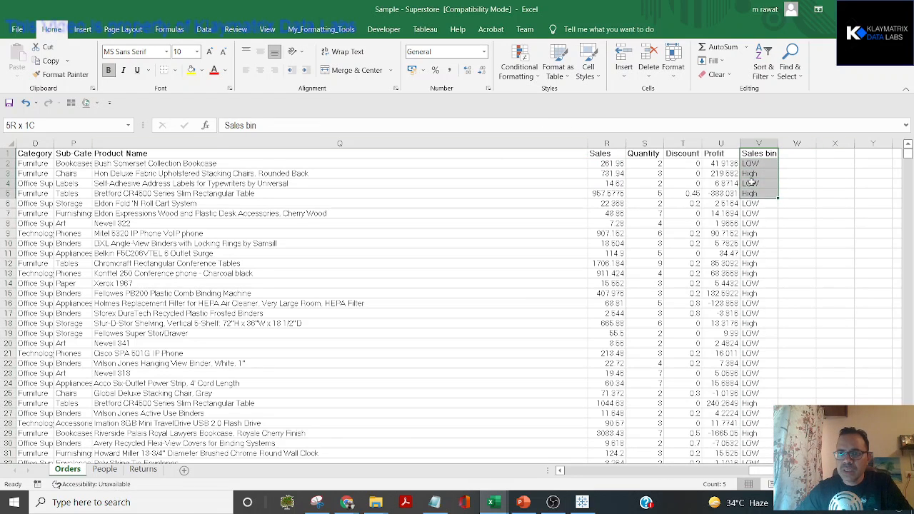
{"action": "key", "text": "shift+Down"}
{"action": "key", "text": "shift+Down"}
{"action": "key", "text": "shift+Down"}
{"action": "key", "text": "shift+Down"}
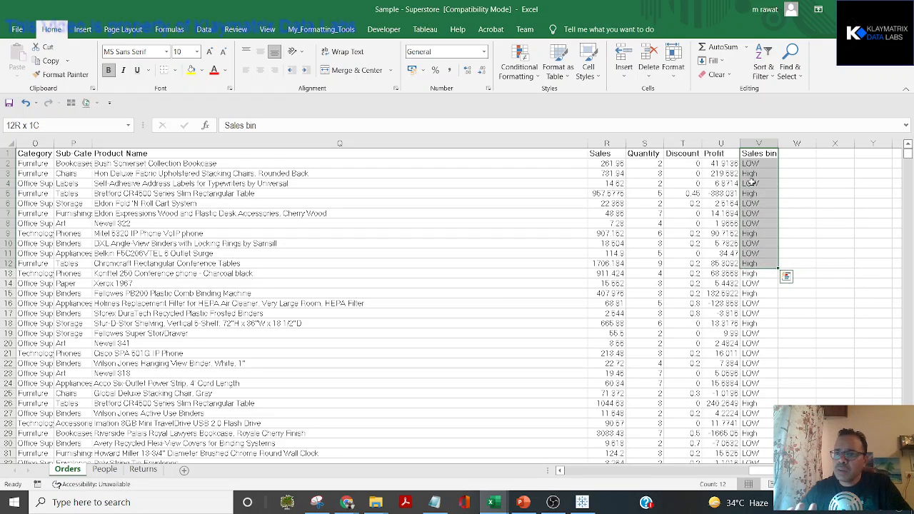
{"action": "key", "text": "Down"}
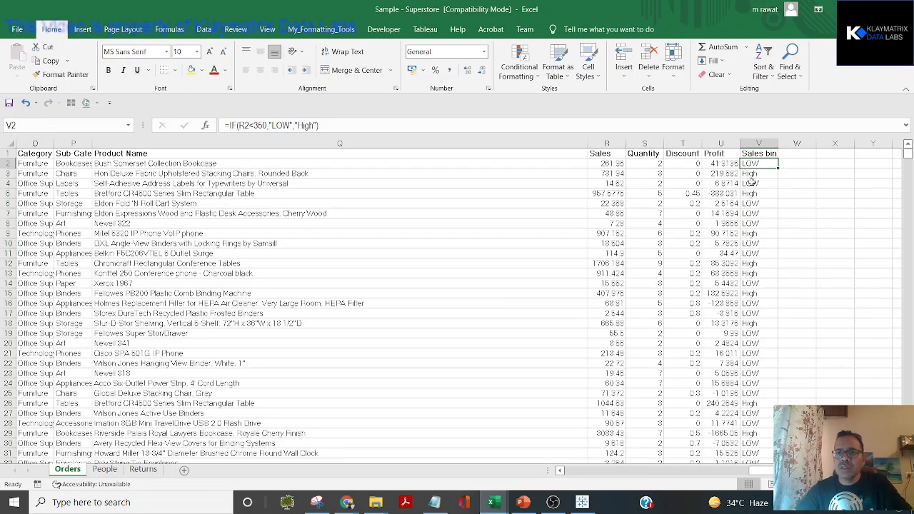
{"action": "key", "text": "Down"}
{"action": "key", "text": "Down"}
{"action": "key", "text": "Up"}
{"action": "key", "text": "Up"}
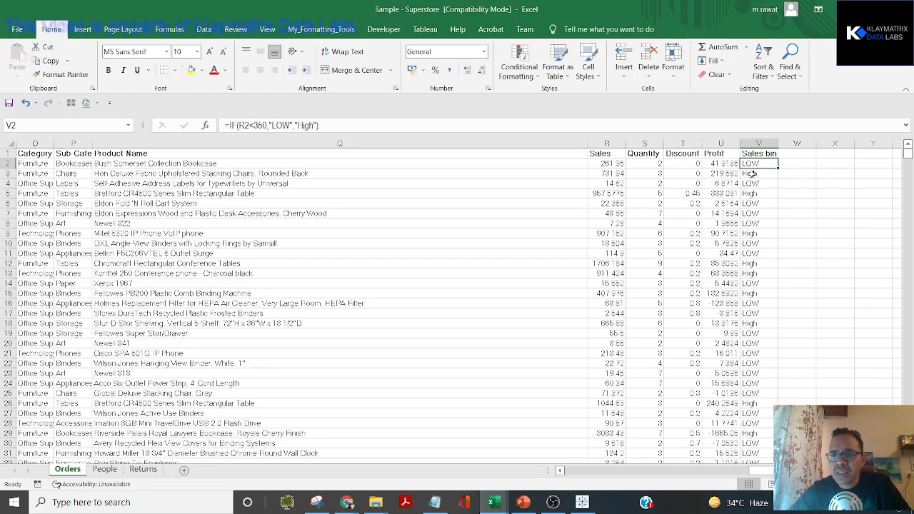
{"action": "left_click", "coordinate": [759, 143]}
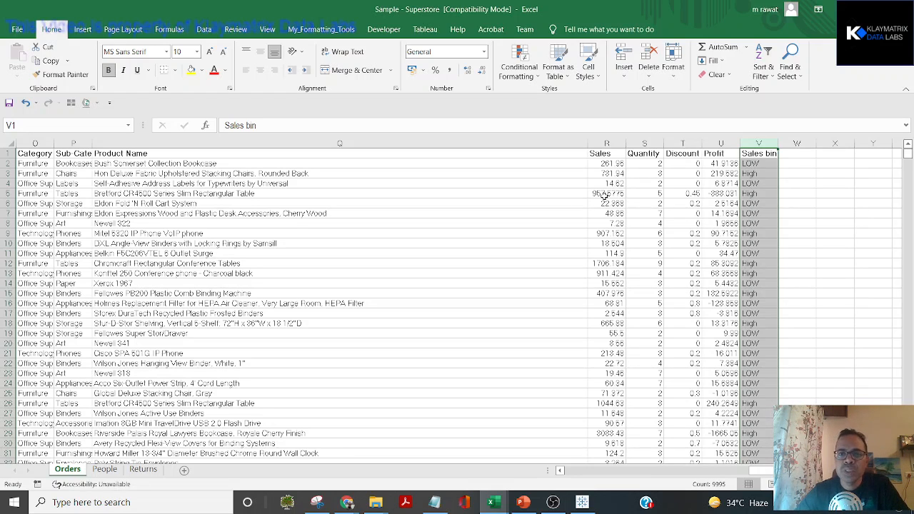
{"action": "left_click", "coordinate": [758, 153]}
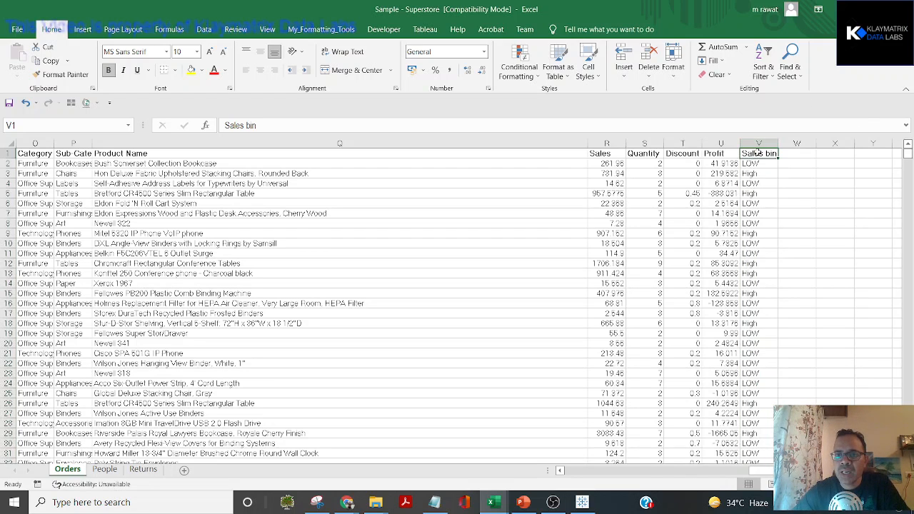
Switch to the Tableau workbook and start a new calculated field named sales_bin.
{"action": "key", "text": "alt+Tab"}
{"action": "key", "text": "alt+Tab"}
{"action": "key", "text": "alt+Tab"}
{"action": "key", "text": "alt+Tab"}
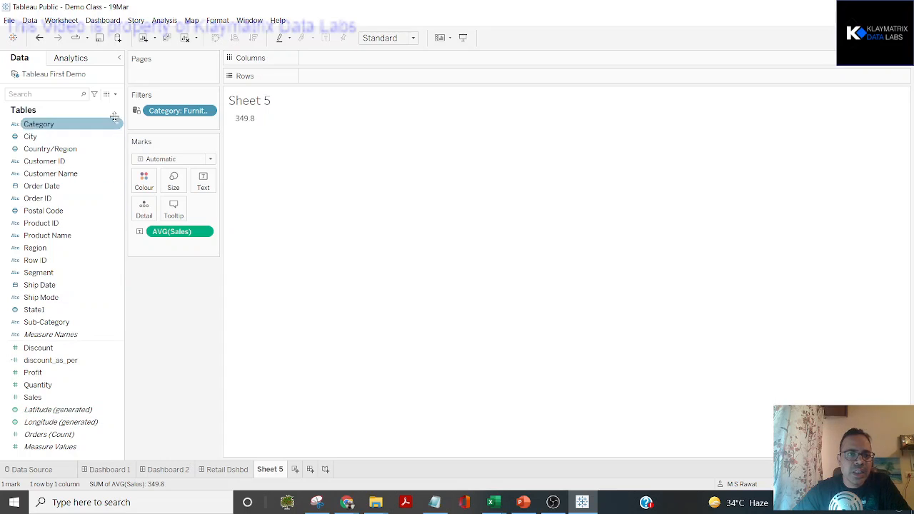
{"action": "left_click", "coordinate": [115, 94]}
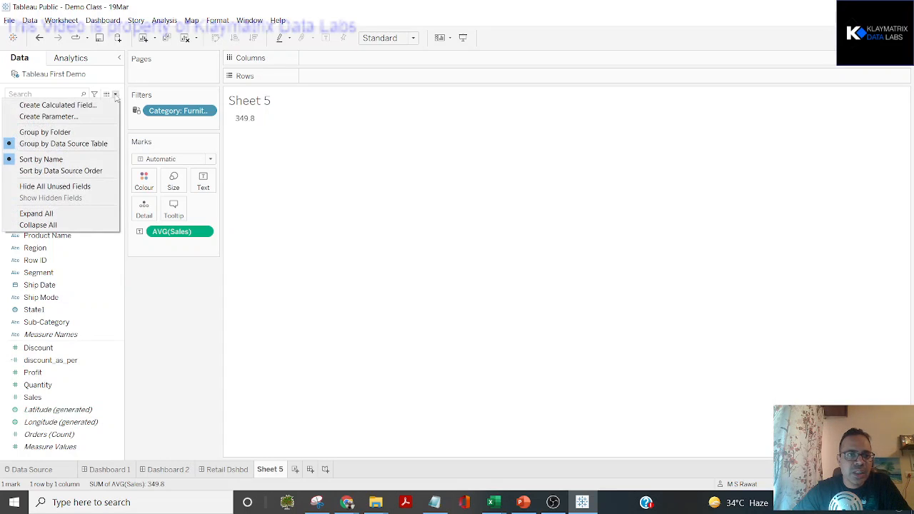
{"action": "left_click", "coordinate": [72, 105]}
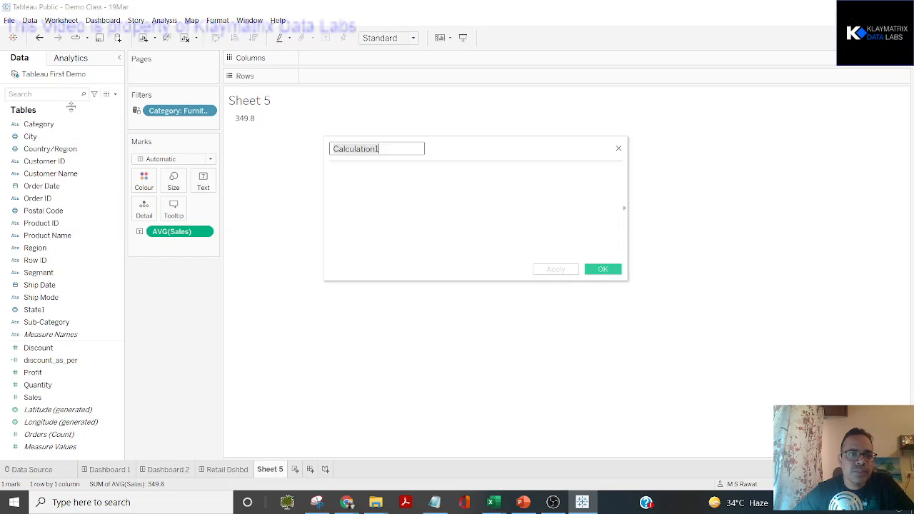
{"action": "type", "text": "sal"}
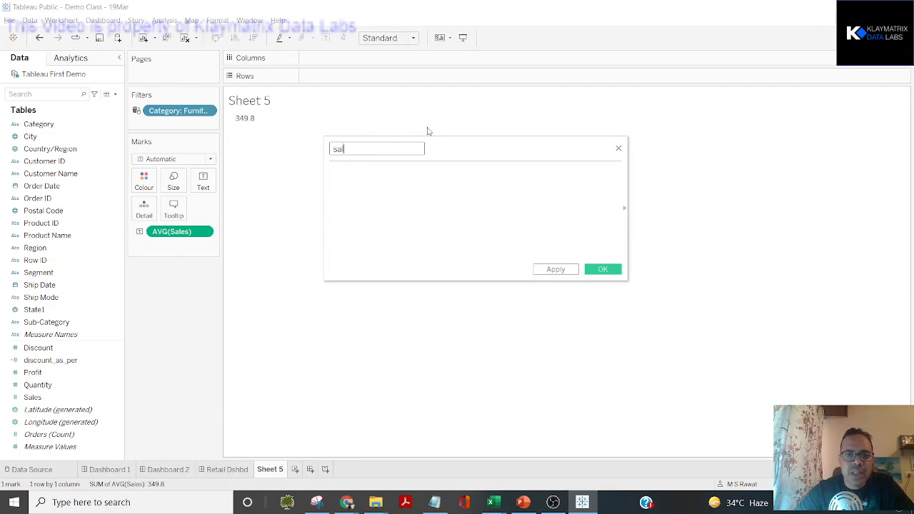
{"action": "type", "text": "es_bin"}
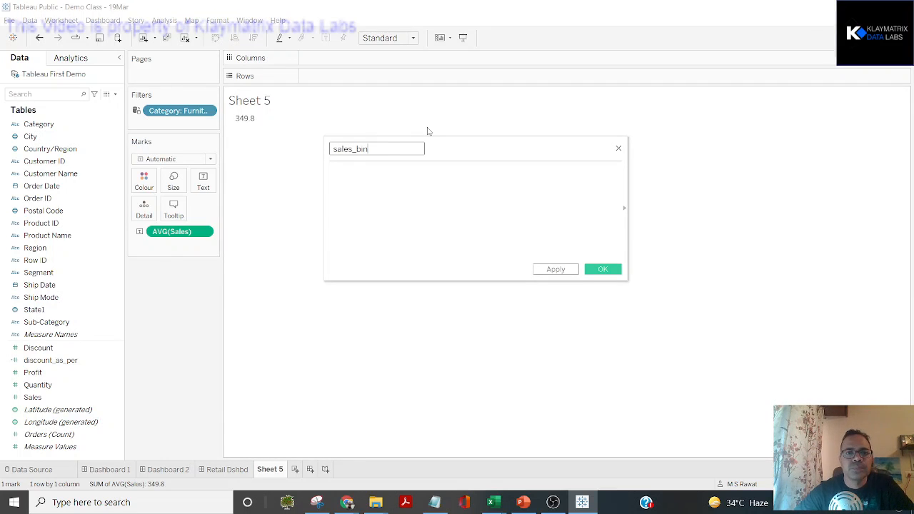
Begin the sales_bin formula with the condition IF [Sales] < 350.
{"action": "left_click", "coordinate": [398, 215]}
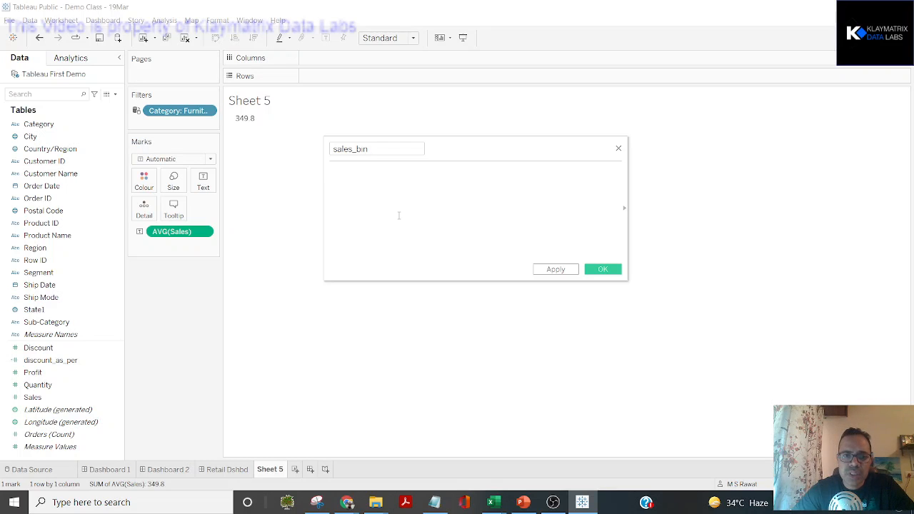
{"action": "type", "text": "if"}
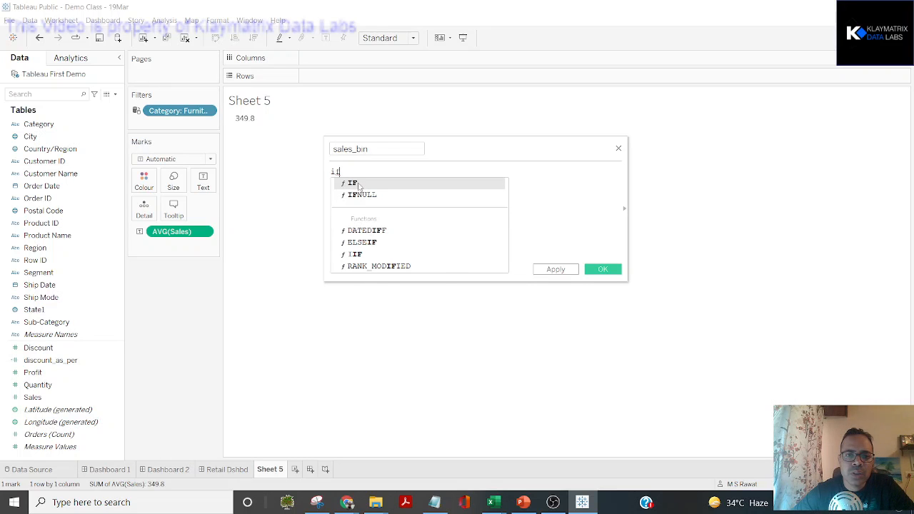
{"action": "left_click", "coordinate": [359, 183]}
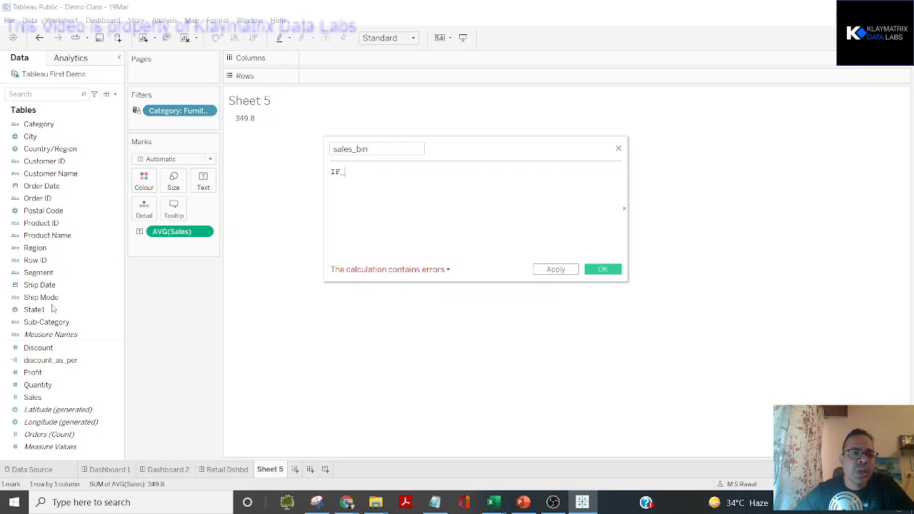
{"action": "type", "text": "sal"}
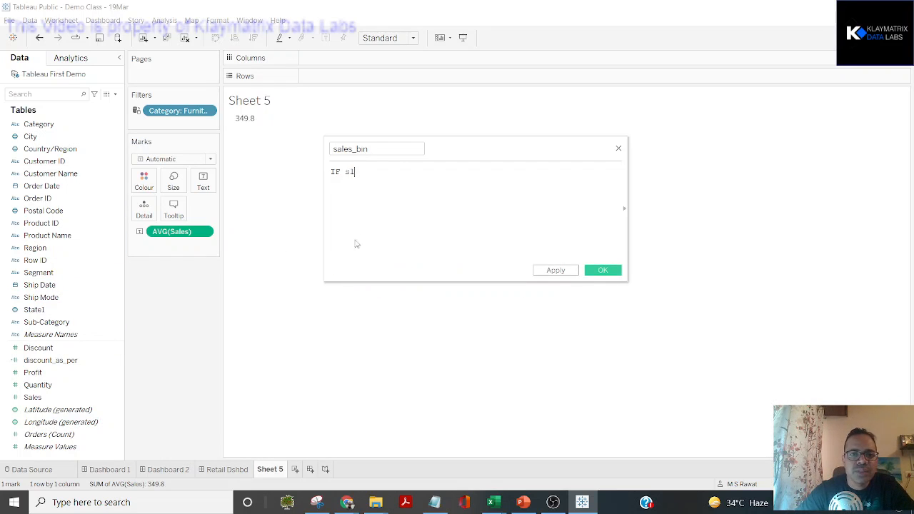
{"action": "type", "text": "es"}
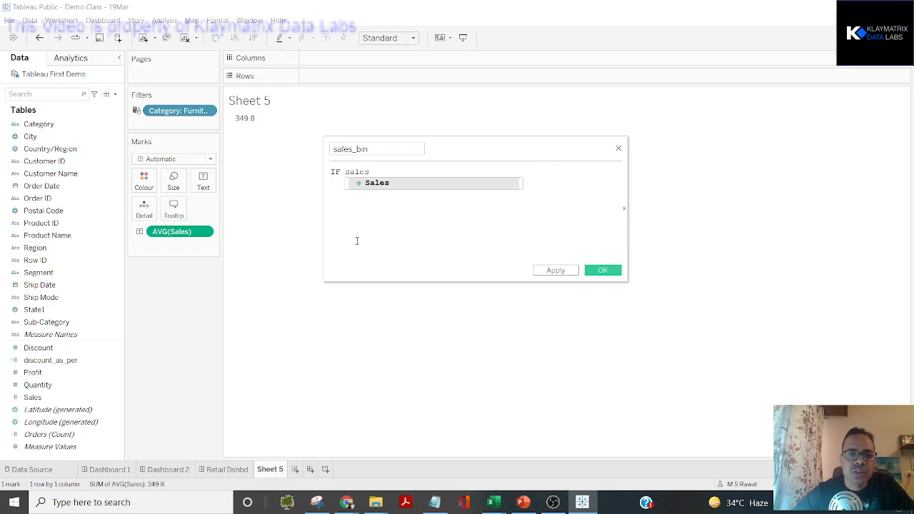
{"action": "left_click", "coordinate": [376, 183]}
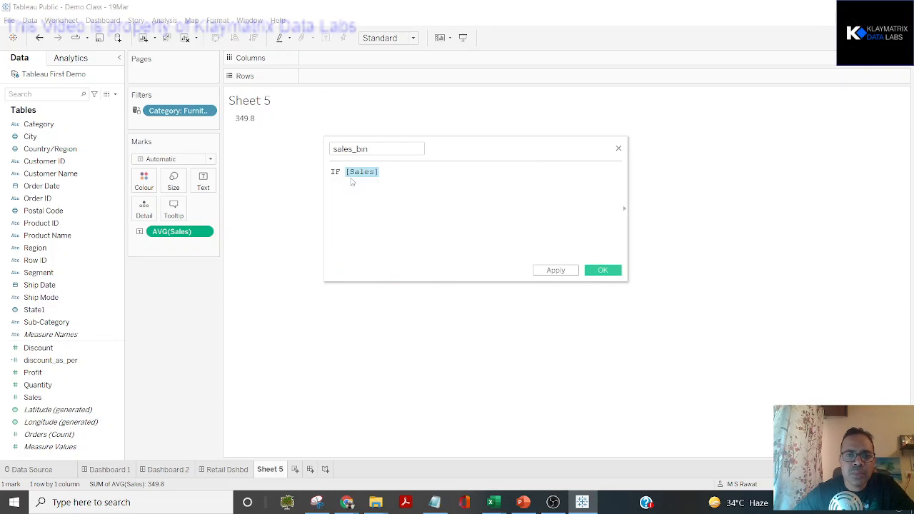
{"action": "double_click", "coordinate": [400, 168]}
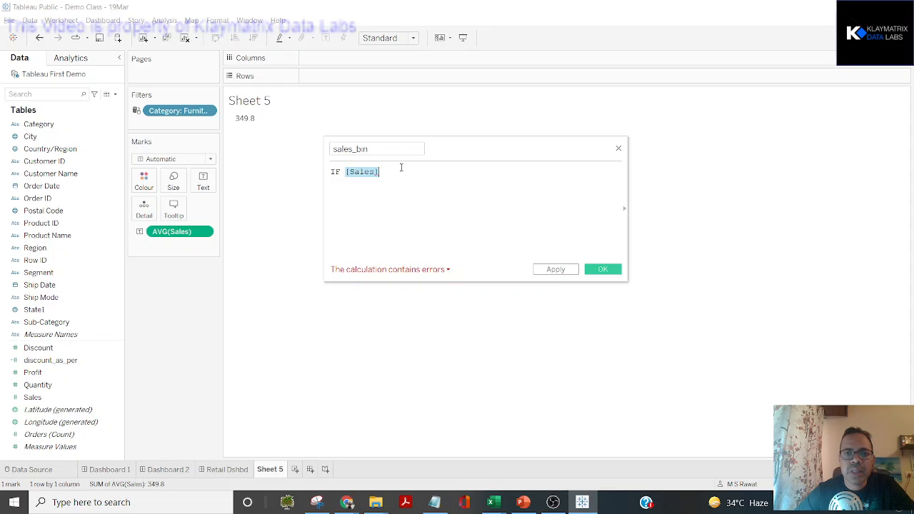
{"action": "left_click", "coordinate": [401, 168]}
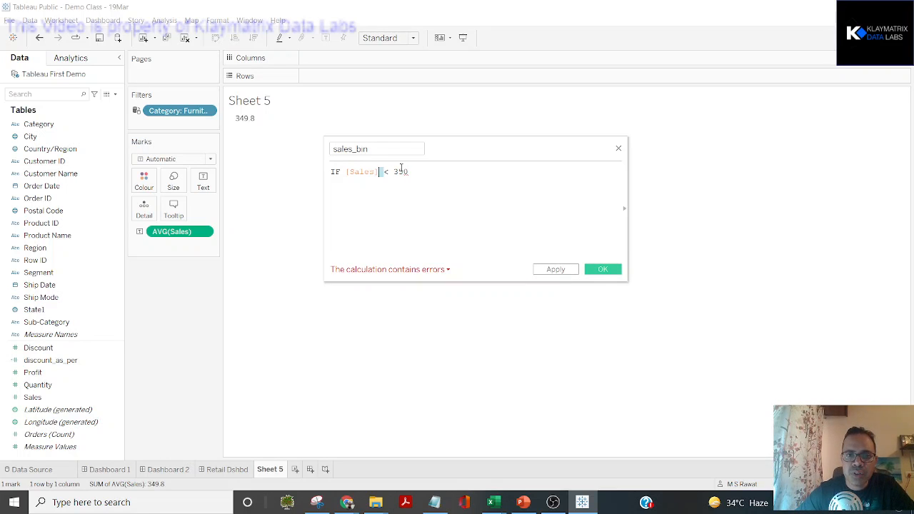
{"action": "key", "text": "BackSpace"}
{"action": "key", "text": "Left"}
{"action": "key", "text": "Left"}
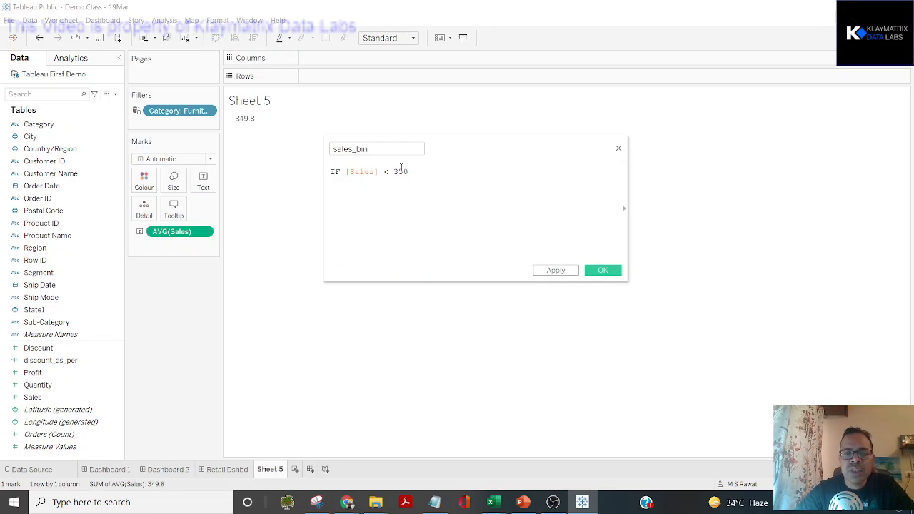
Complete the formula with THEN "LOW" ELSE "HIGH" END after the 350 condition.
{"action": "type", "text": "THEN"}
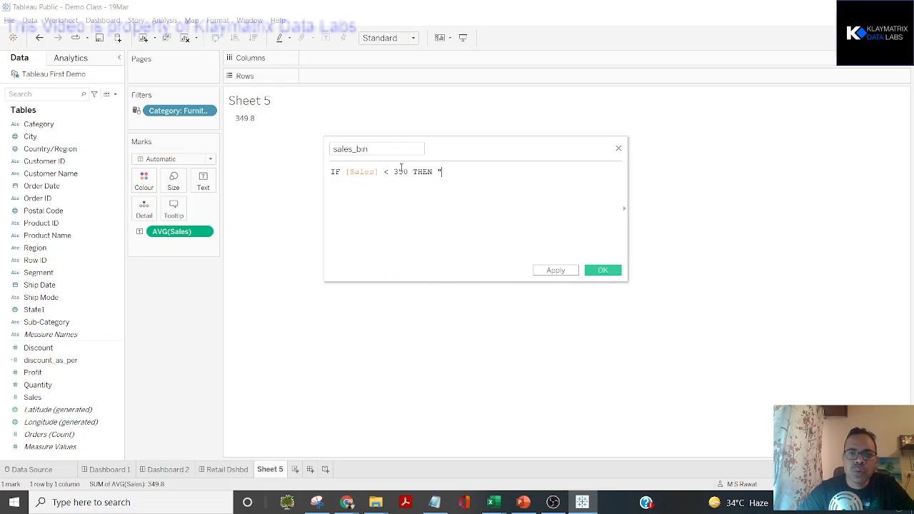
{"action": "type", "text": " \"LOW"}
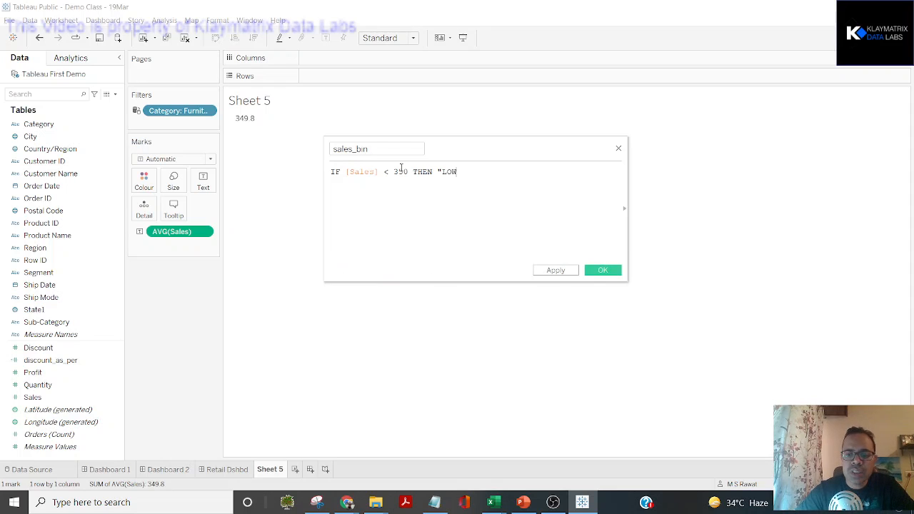
{"action": "type", "text": "\" ELSE \"HIGH\""}
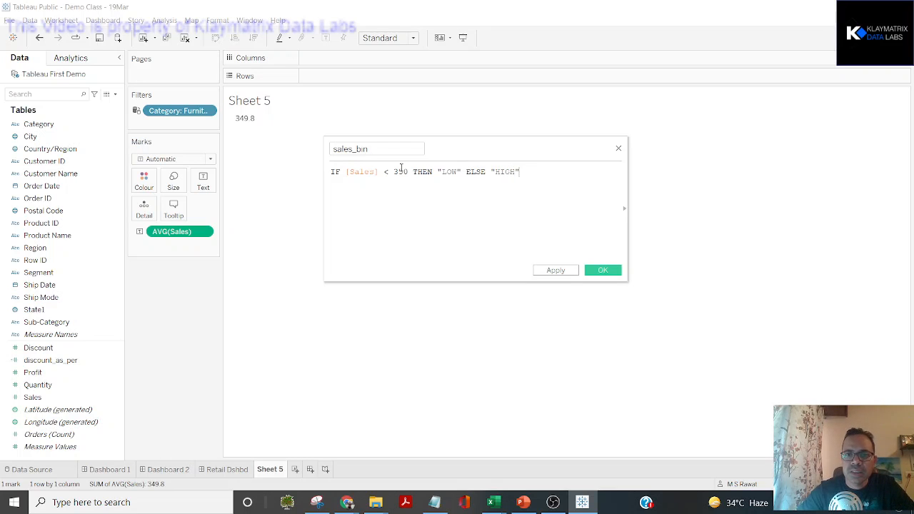
{"action": "type", "text": " End"}
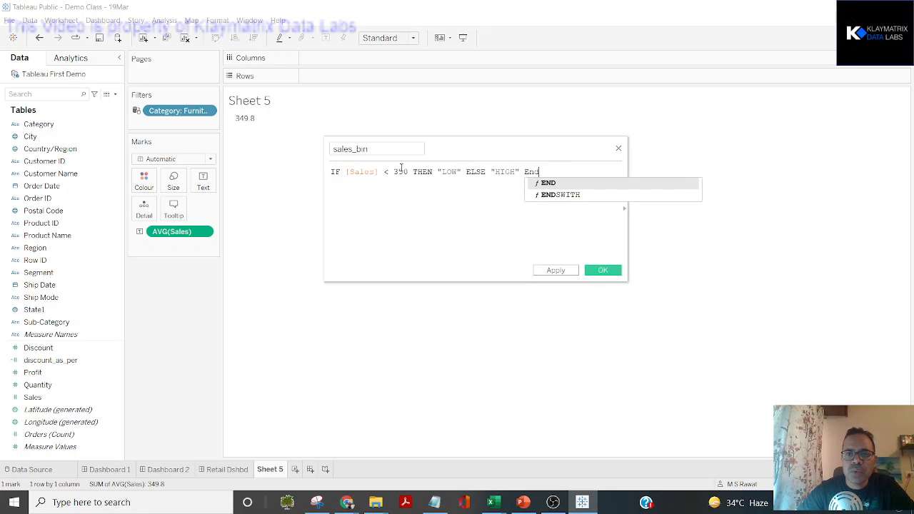
{"action": "key", "text": "Return"}
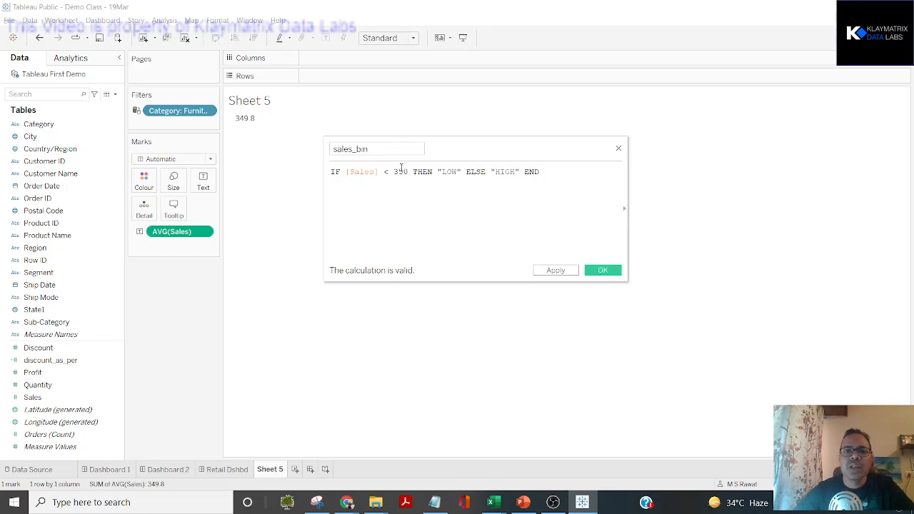
Remove END from the formula to check the calculation's error details, and put END back.
{"action": "left_click", "coordinate": [360, 279]}
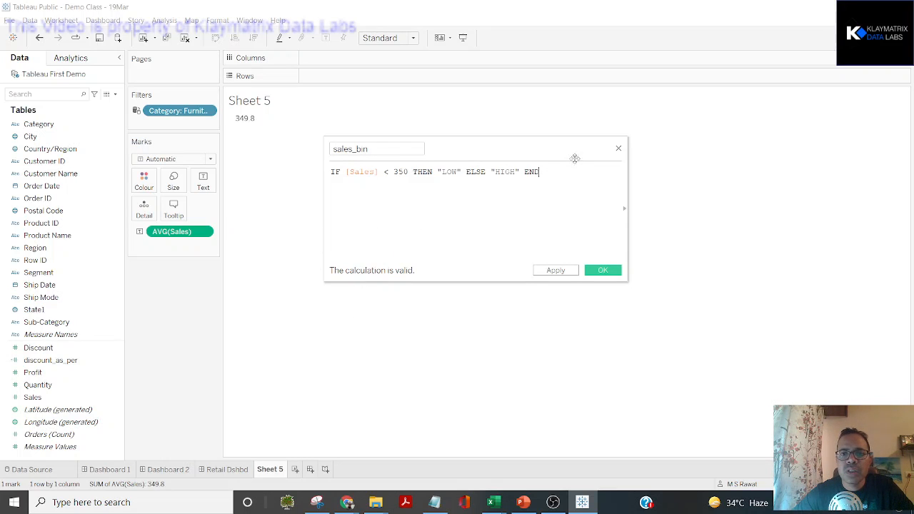
{"action": "key", "text": "BackSpace"}
{"action": "key", "text": "BackSpace"}
{"action": "key", "text": "BackSpace"}
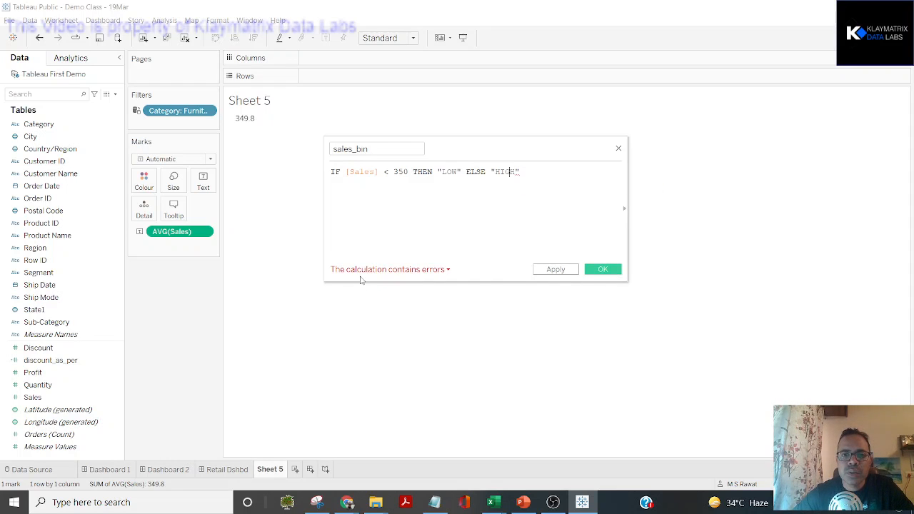
{"action": "mouse_move", "coordinate": [446, 275]}
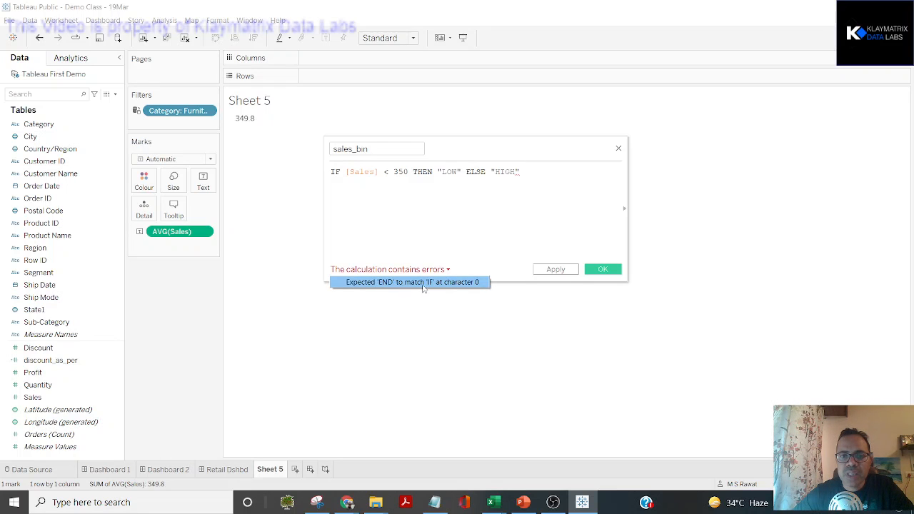
{"action": "left_click", "coordinate": [537, 169]}
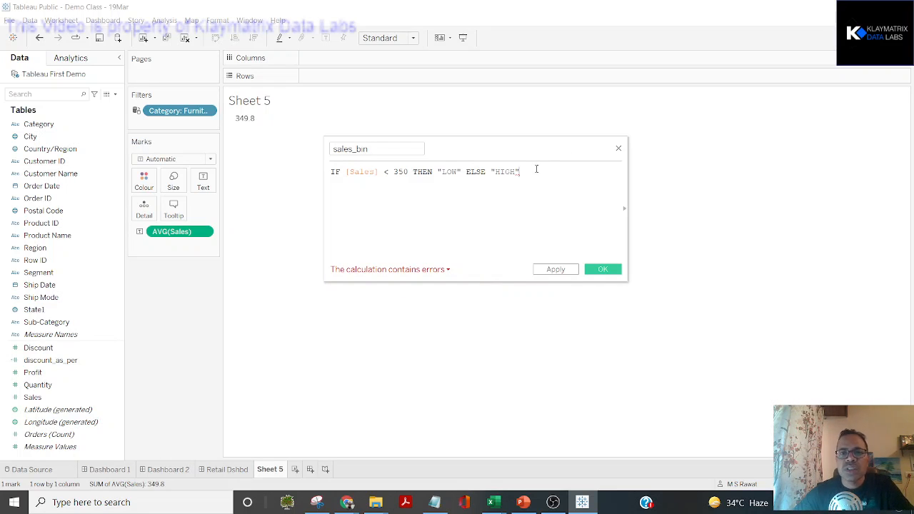
{"action": "type", "text": "END"}
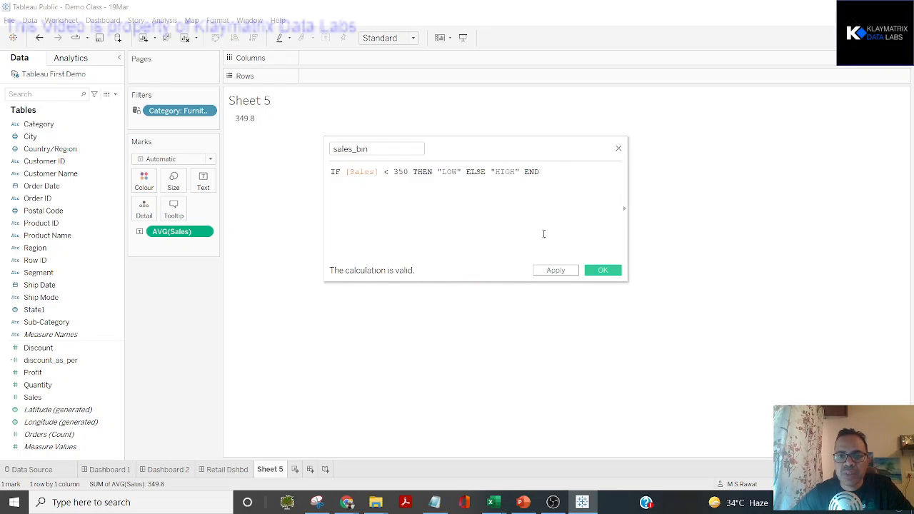
Apply and save the sales_bin calculated field.
{"action": "left_click", "coordinate": [571, 270]}
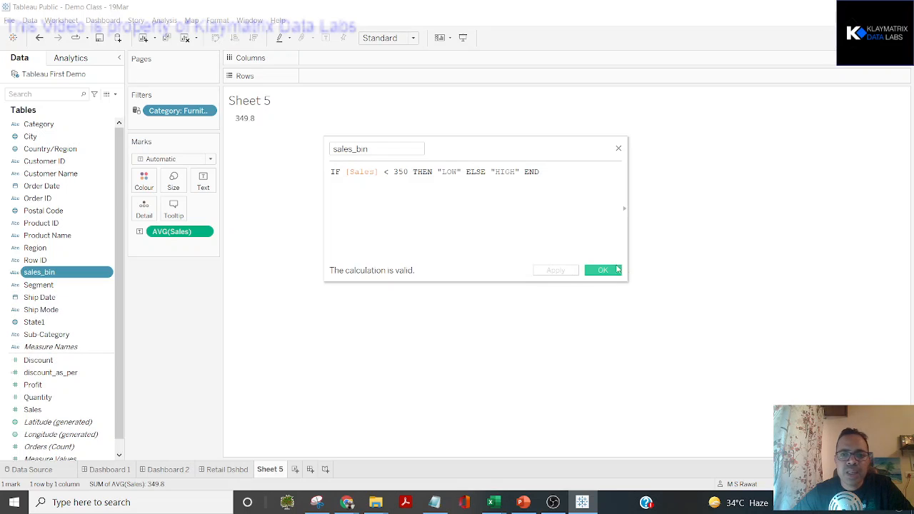
{"action": "left_click", "coordinate": [610, 272]}
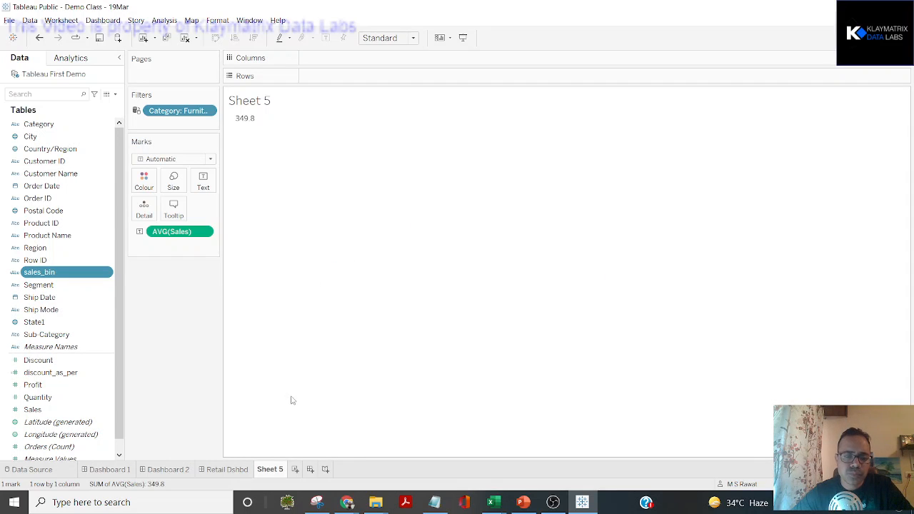
View the underlying data of Tableau First Demo, compare the Sales and sales_bin columns, and close the data window.
{"action": "left_click", "coordinate": [107, 94]}
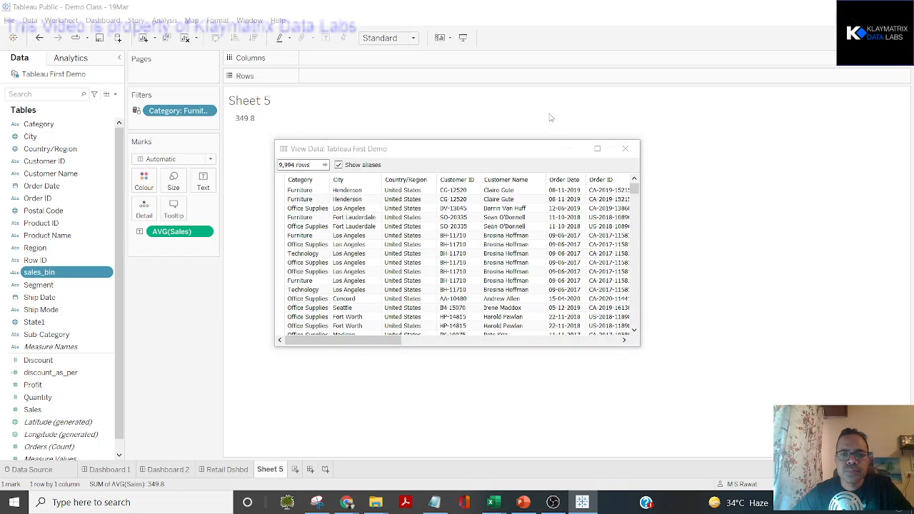
{"action": "left_click_drag", "start_coordinate": [365, 340], "coordinate": [594, 346]}
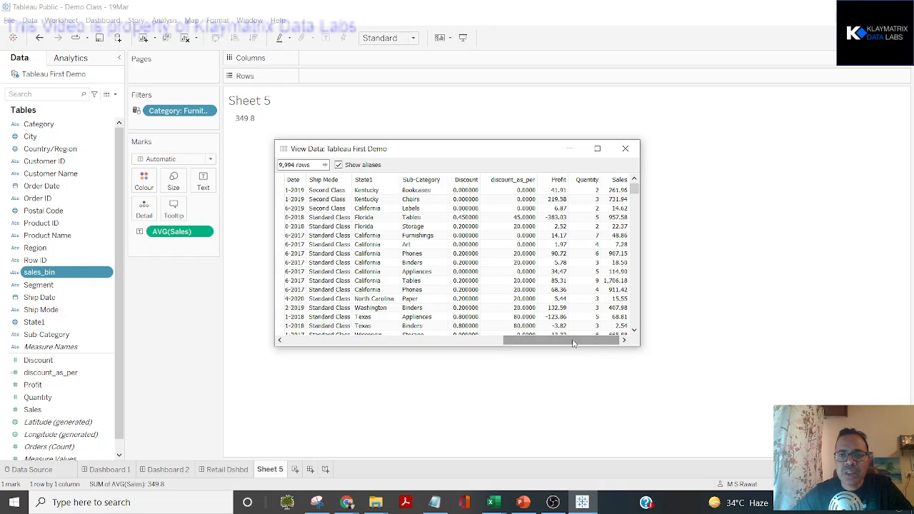
{"action": "left_click_drag", "start_coordinate": [573, 343], "coordinate": [500, 344]}
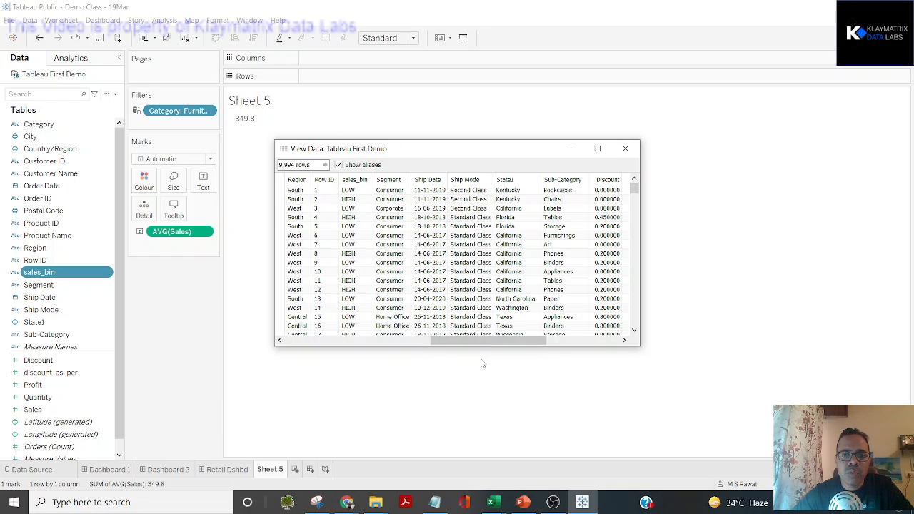
{"action": "mouse_move", "coordinate": [465, 345]}
{"action": "left_mouse_down"}
{"action": "mouse_move", "coordinate": [479, 346]}
{"action": "mouse_move", "coordinate": [464, 345]}
{"action": "left_mouse_up"}
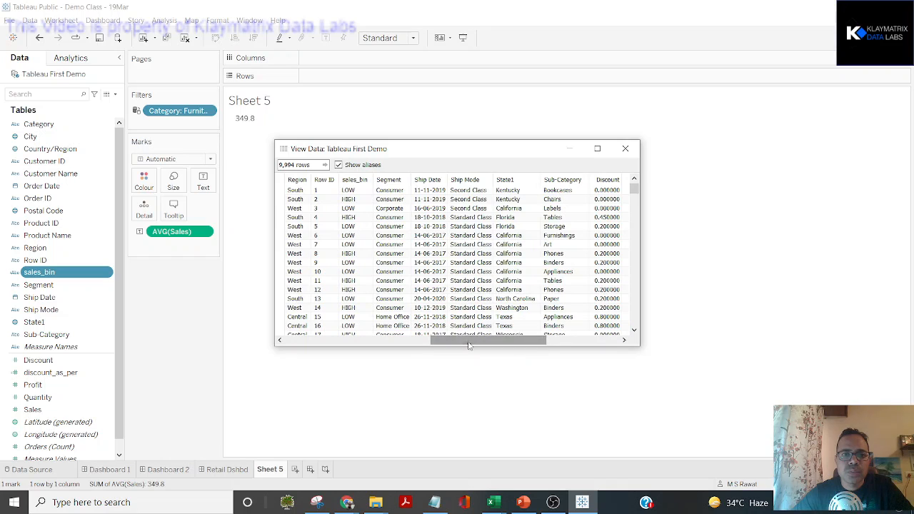
{"action": "left_click", "coordinate": [627, 149]}
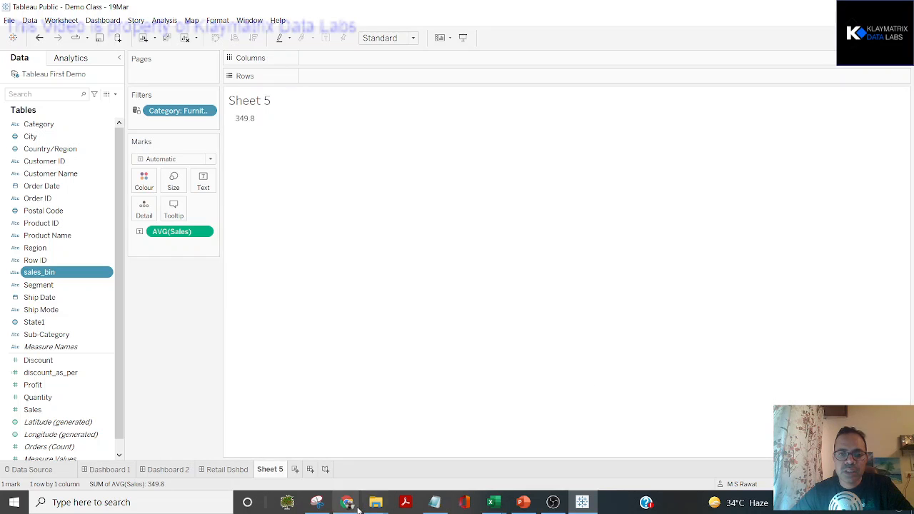
Switch to the Google Meet call in Chrome and stop presenting the screen.
{"action": "mouse_move", "coordinate": [347, 502]}
{"action": "left_click", "coordinate": [283, 457]}
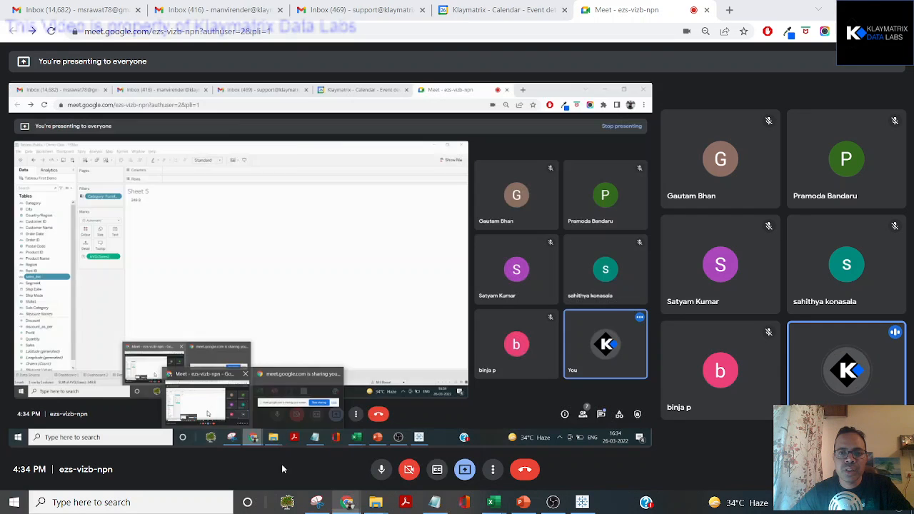
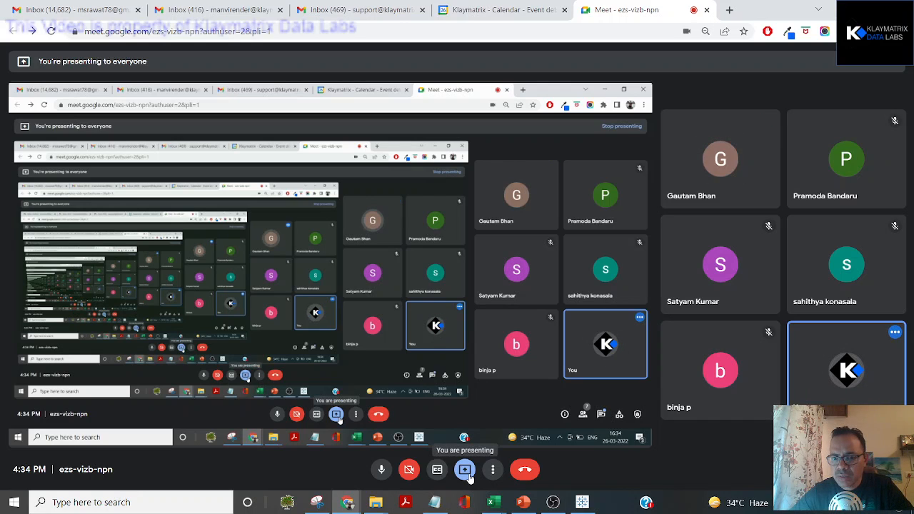
{"action": "left_click", "coordinate": [468, 475]}
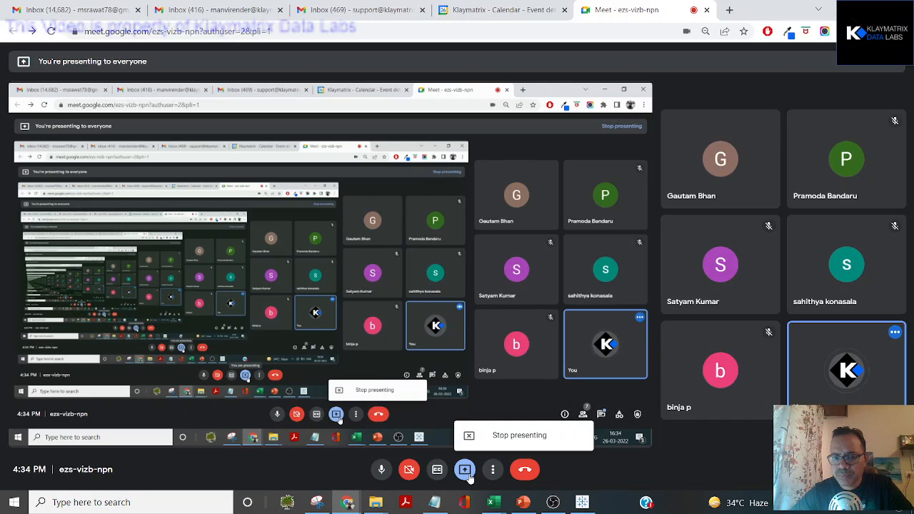
{"action": "left_click", "coordinate": [469, 436]}
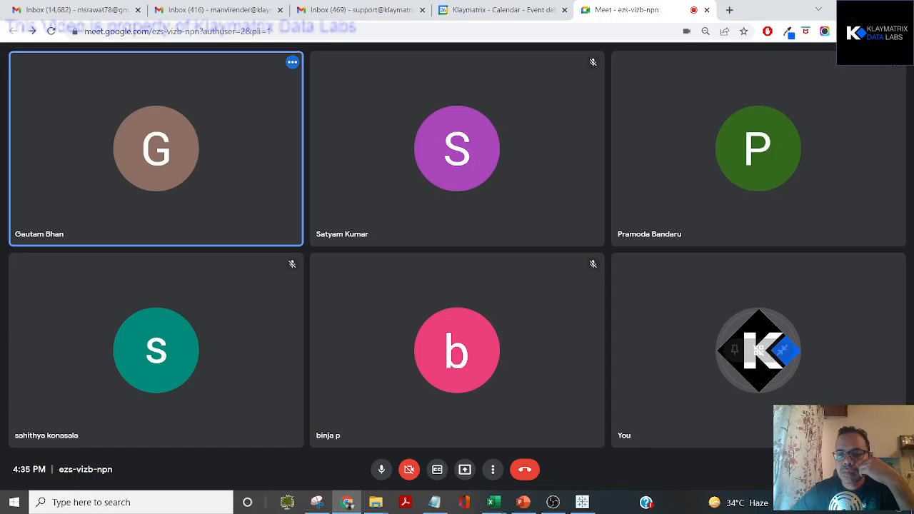
Check the in-call messages and present the entire screen to the Google Meet call.
{"action": "key", "text": "ctrl+alt+c"}
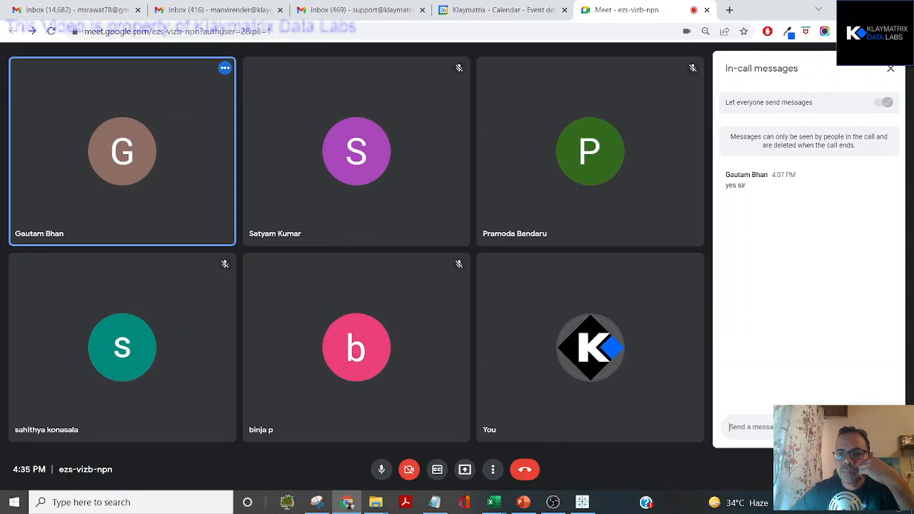
{"action": "key", "text": "ctrl+alt+c"}
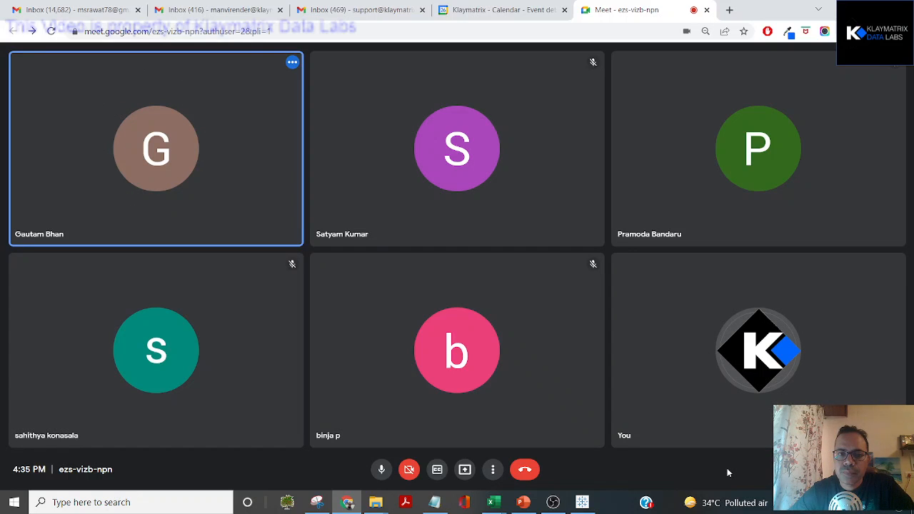
{"action": "left_click", "coordinate": [465, 469]}
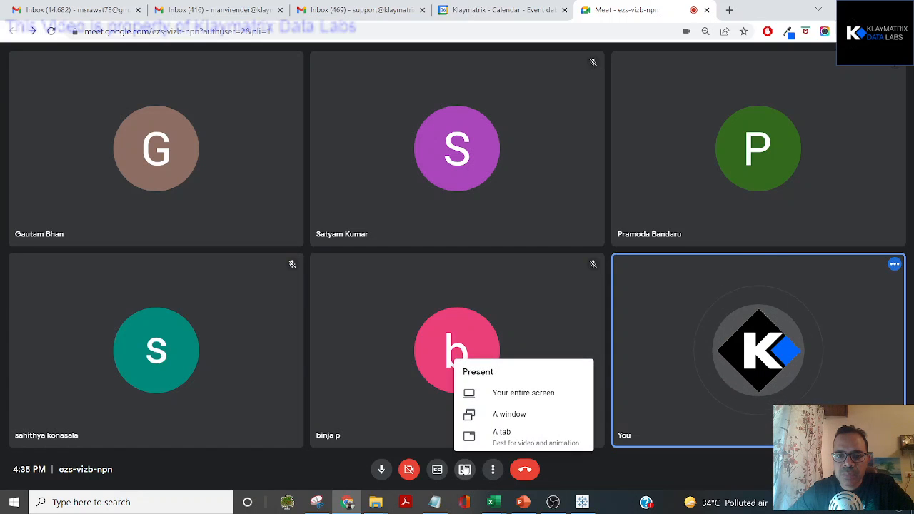
{"action": "left_click", "coordinate": [518, 394]}
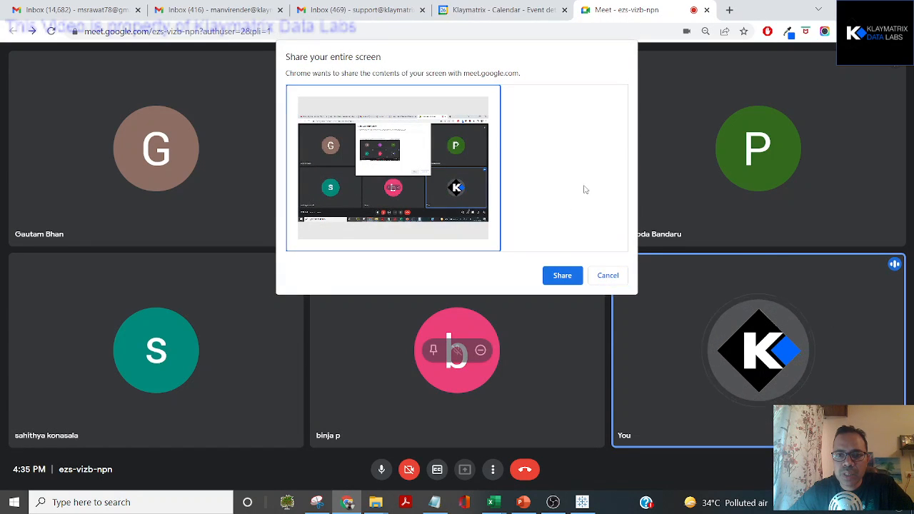
{"action": "left_click", "coordinate": [561, 277]}
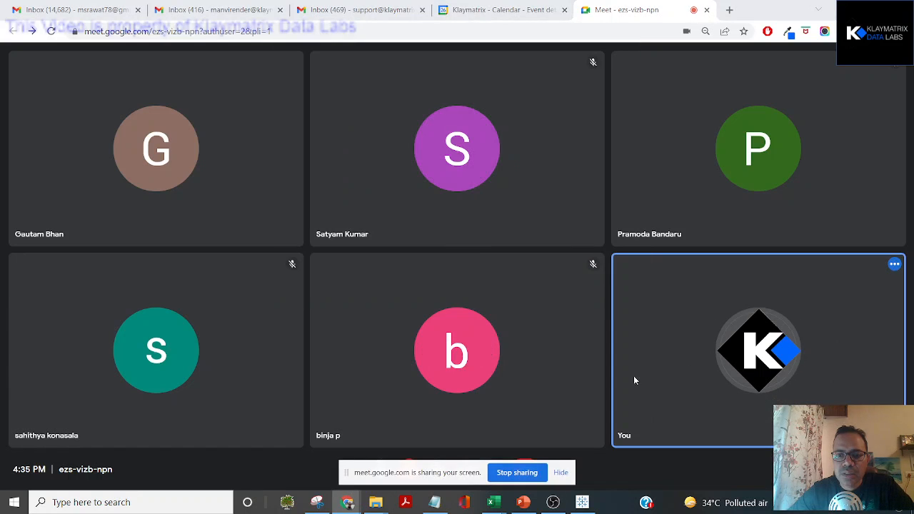
Hide the screen-sharing notice, check the presenting status in the Meet call, and return to Tableau Public.
{"action": "left_click", "coordinate": [594, 503]}
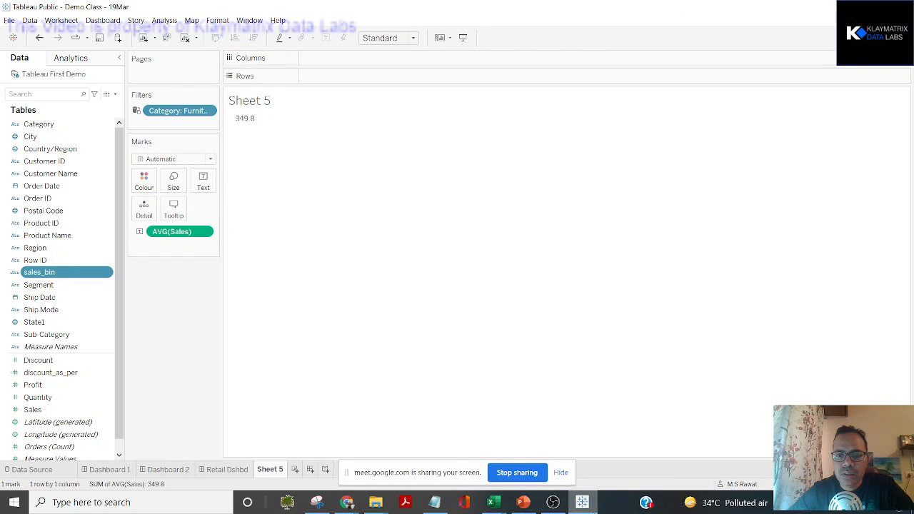
{"action": "left_click", "coordinate": [561, 473]}
{"action": "key", "text": "alt+Tab"}
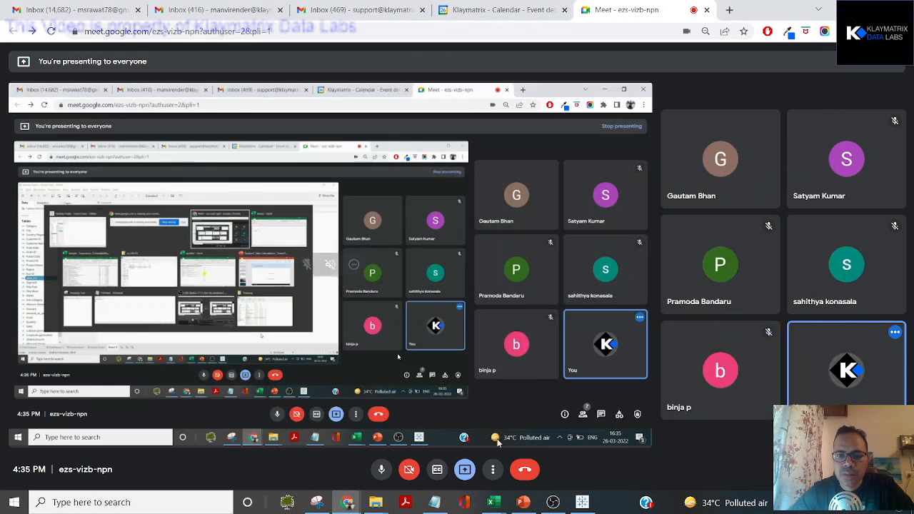
{"action": "left_click", "coordinate": [465, 470]}
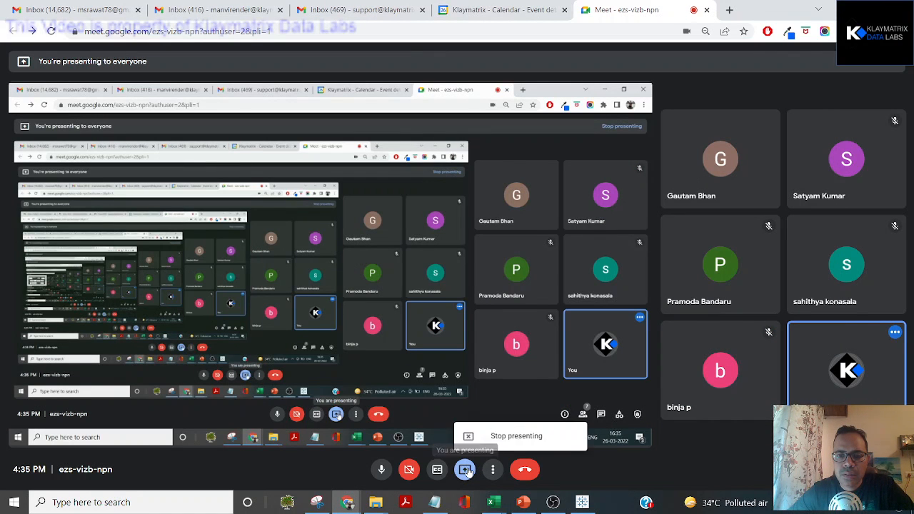
{"action": "key", "text": "alt+Tab"}
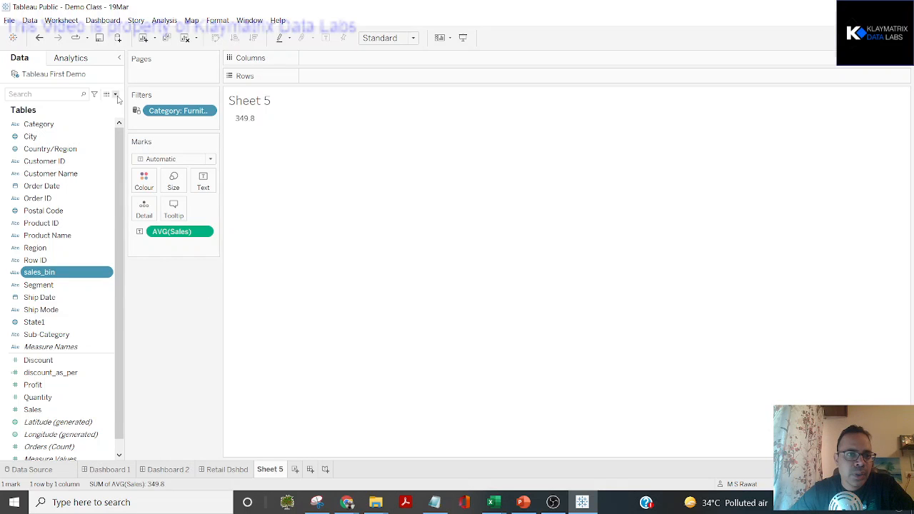
Delete the existing sales_bin field and start a new calculated field named sales_bin.
{"action": "left_click", "coordinate": [107, 275]}
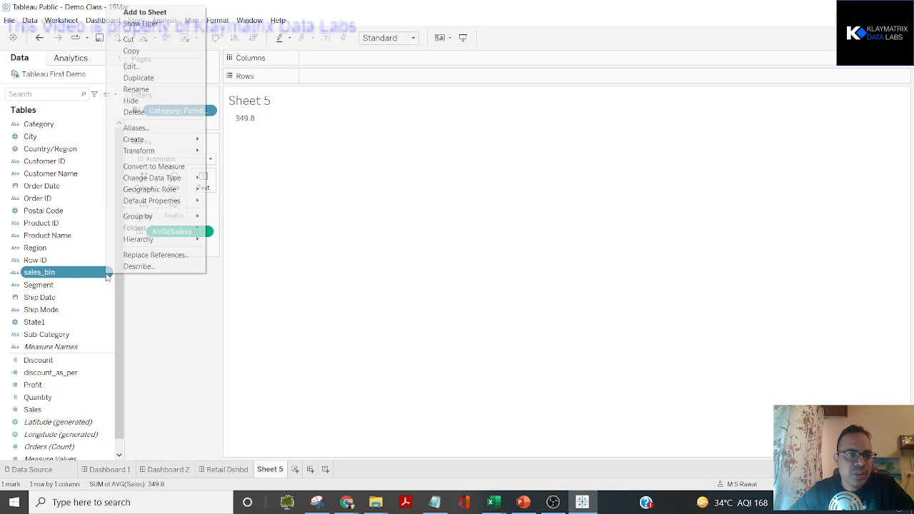
{"action": "left_click", "coordinate": [134, 112]}
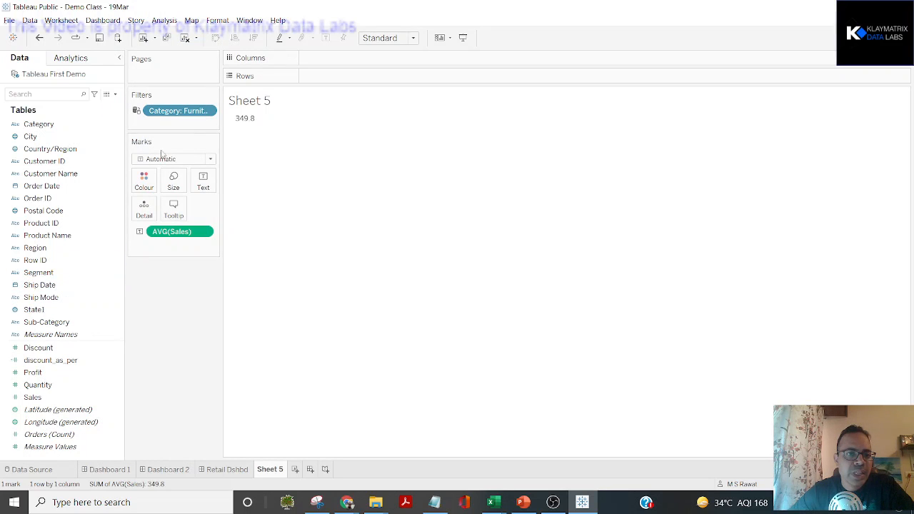
{"action": "left_click", "coordinate": [115, 96]}
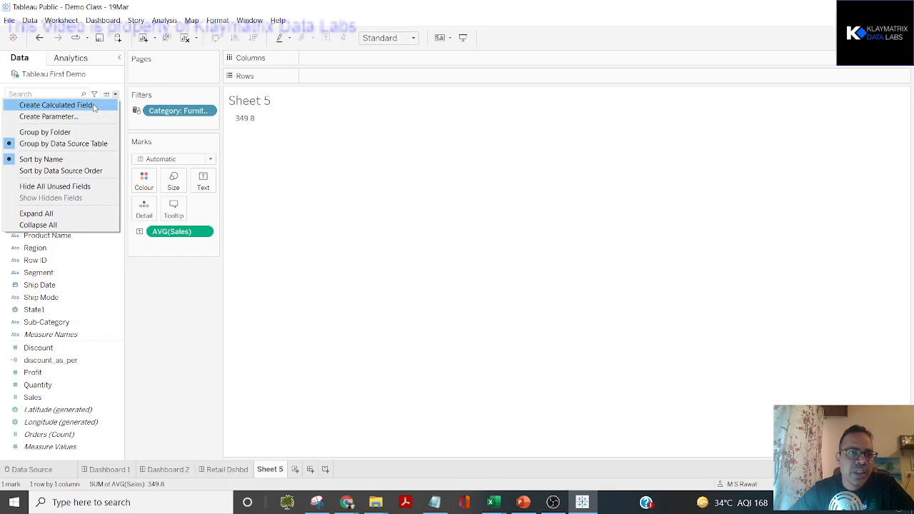
{"action": "left_click", "coordinate": [92, 106]}
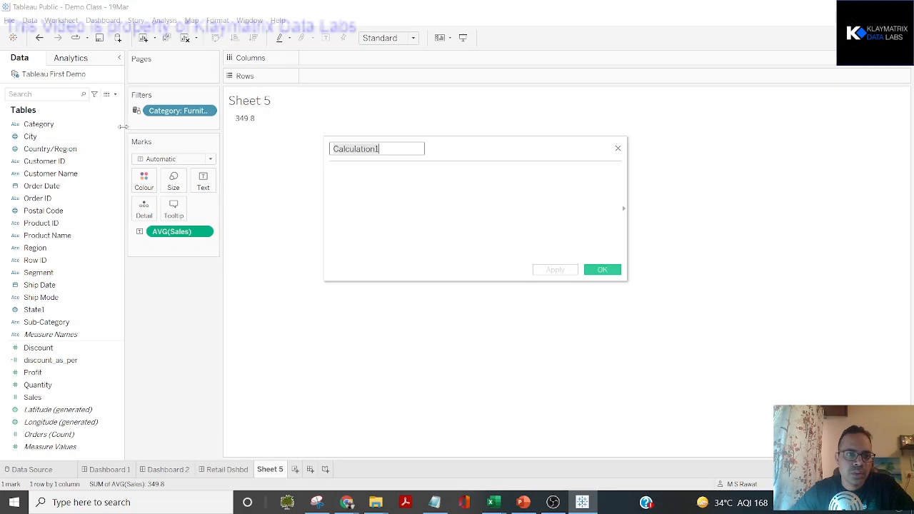
{"action": "left_click_drag", "start_coordinate": [464, 154], "coordinate": [506, 207]}
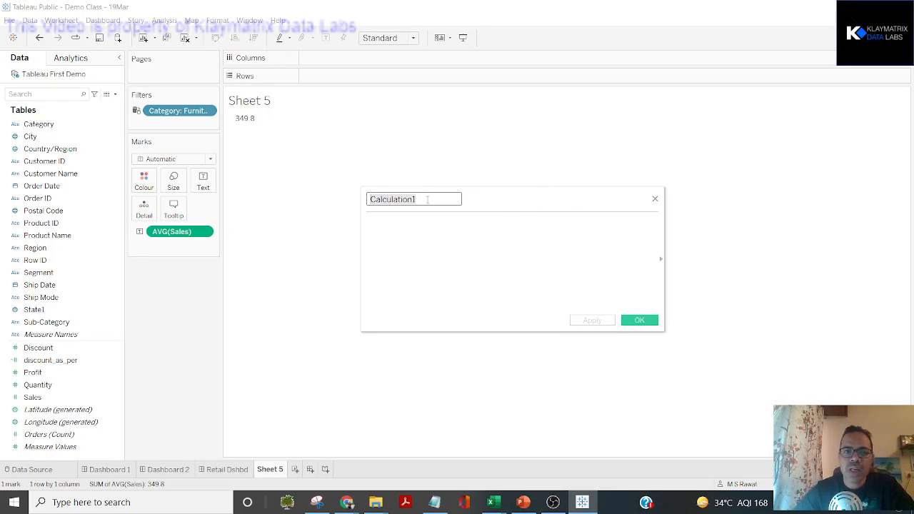
{"action": "type", "text": "sales_bin"}
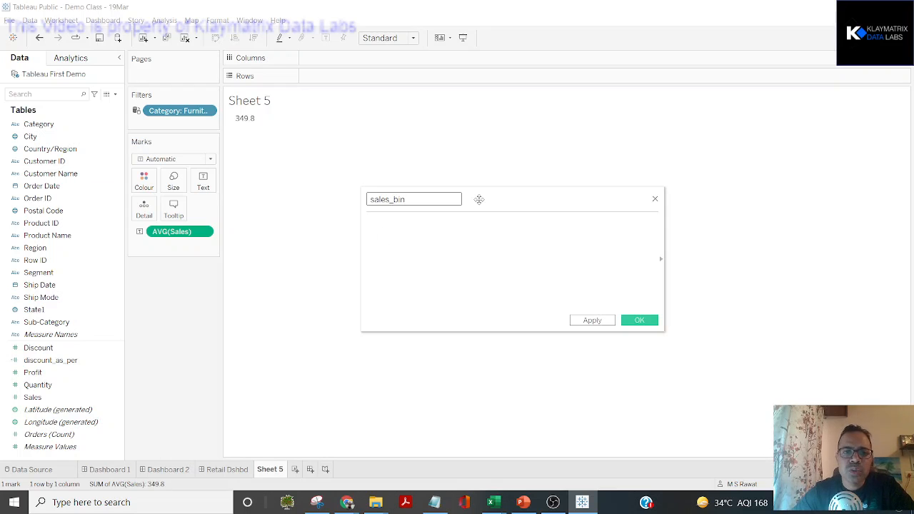
{"action": "type", "text": "2"}
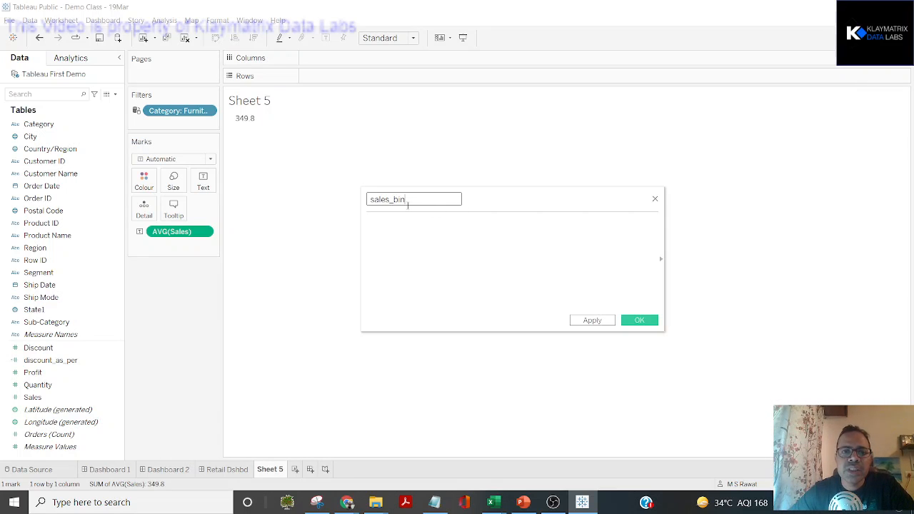
Draft a formula skeleton with "if" on the first line and "then" on the second.
{"action": "left_click", "coordinate": [415, 237]}
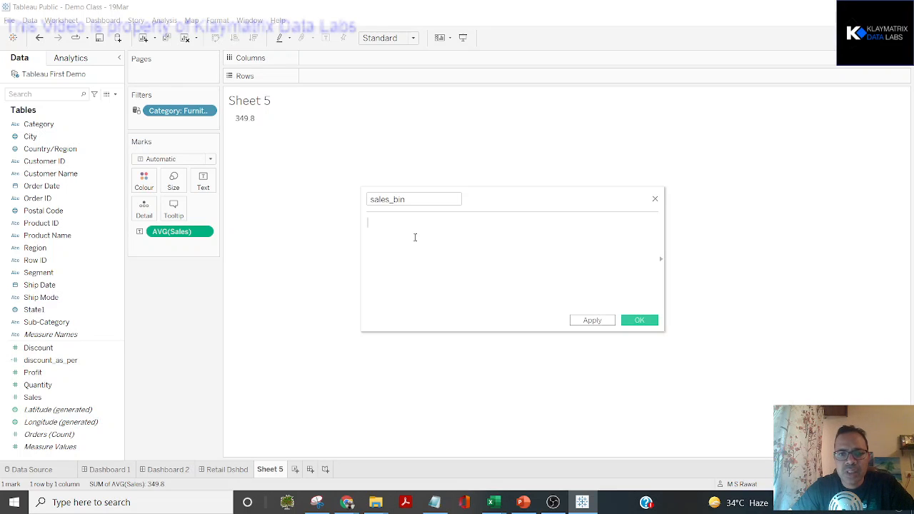
{"action": "type", "text": "if"}
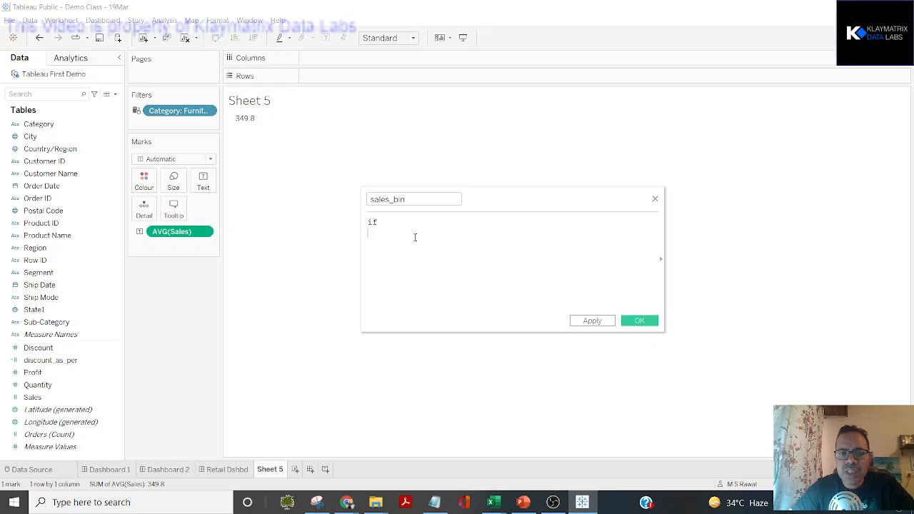
{"action": "key", "text": "Return"}
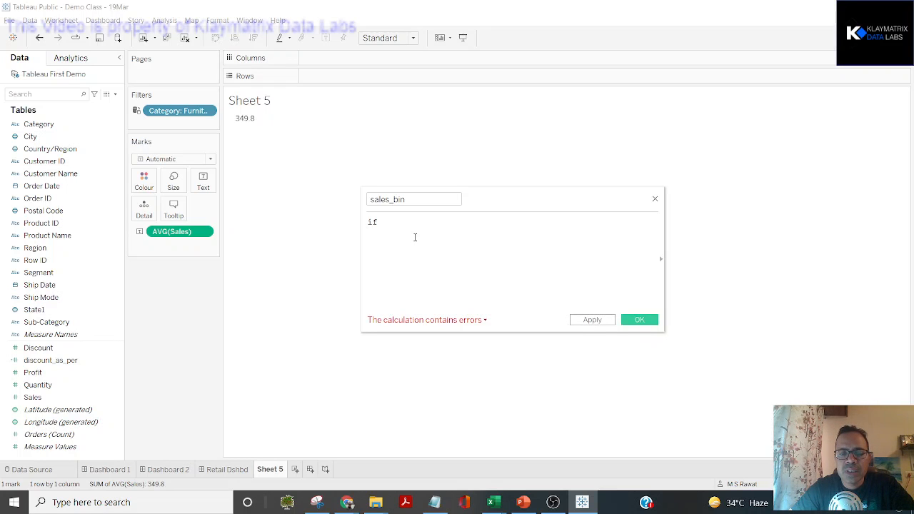
{"action": "type", "text": "then"}
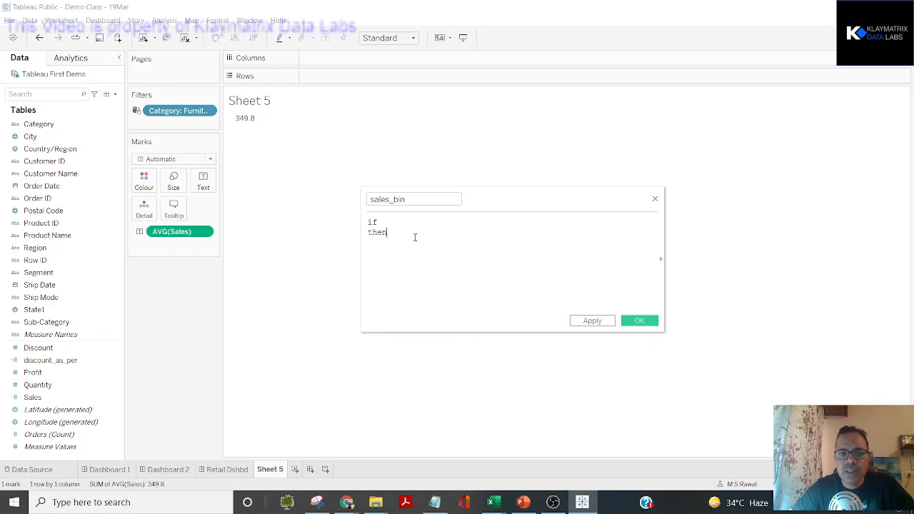
Add the placeholder word "condition" after "if" and finish the skeleton with "end" on a third line.
{"action": "left_click", "coordinate": [392, 222]}
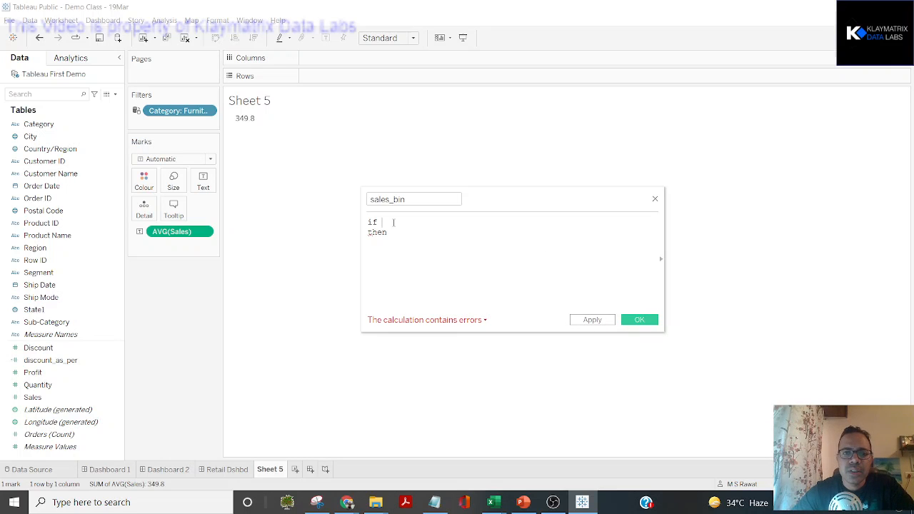
{"action": "type", "text": "conditino"}
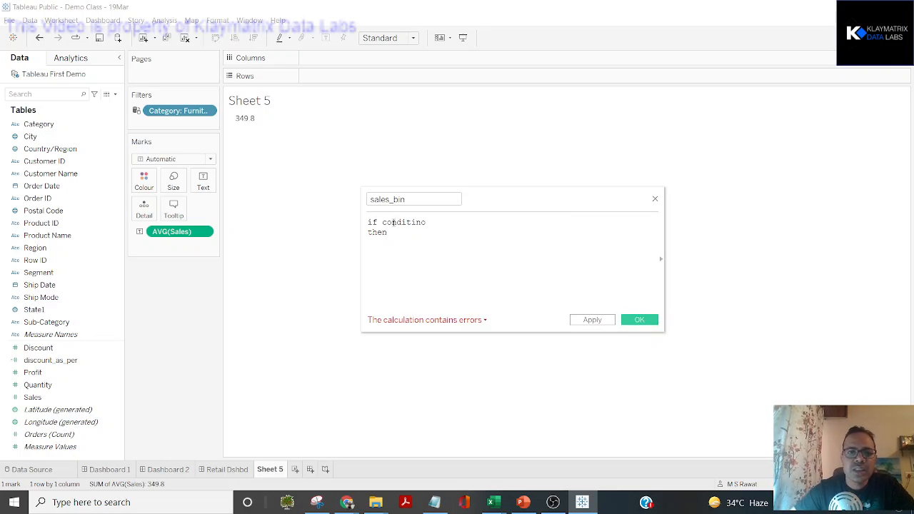
{"action": "key", "text": "BackSpace"}
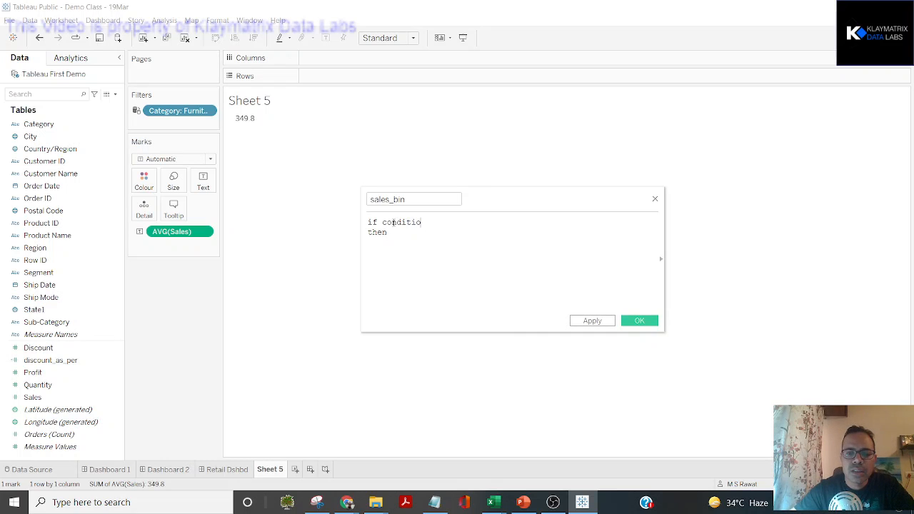
{"action": "type", "text": "if cond"}
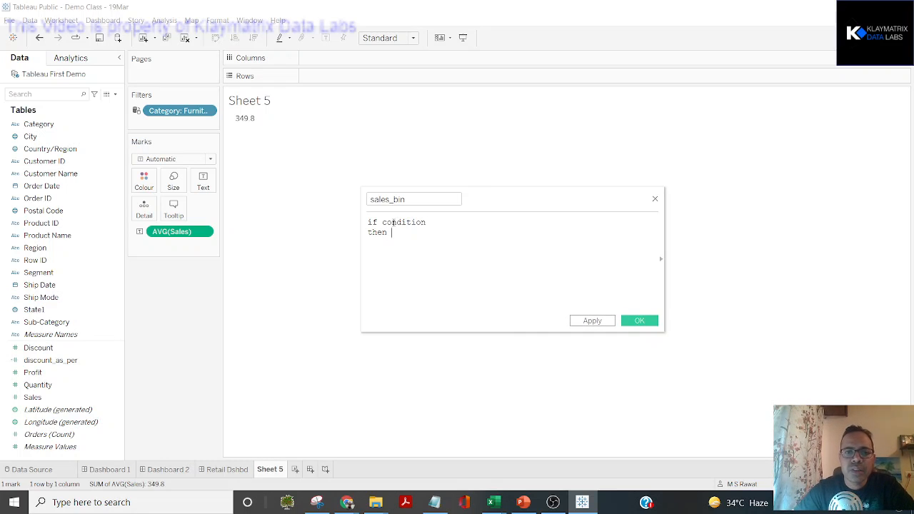
{"action": "key", "text": "BackSpace"}
{"action": "key", "text": "BackSpace"}
{"action": "key", "text": "BackSpace"}
{"action": "key", "text": "BackSpace"}
{"action": "key", "text": "BackSpace"}
{"action": "key", "text": "BackSpace"}
{"action": "key", "text": "BackSpace"}
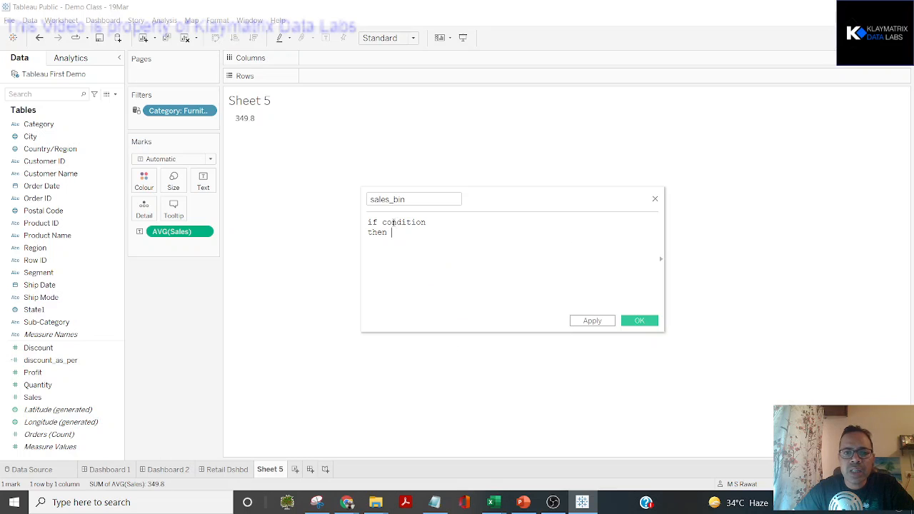
{"action": "key", "text": "Return"}
{"action": "type", "text": "end"}
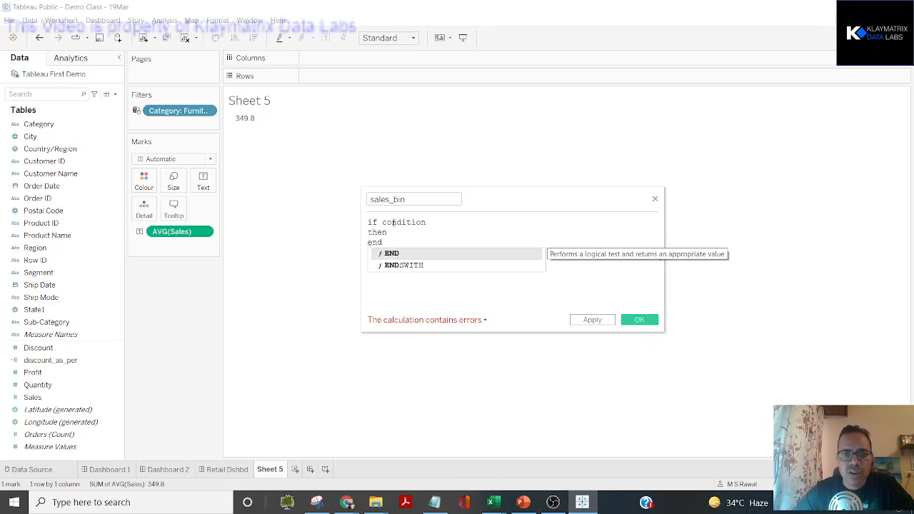
Clear the placeholder skeleton from the sales_bin formula.
{"action": "left_click", "coordinate": [393, 222]}
{"action": "double_click", "coordinate": [393, 222]}
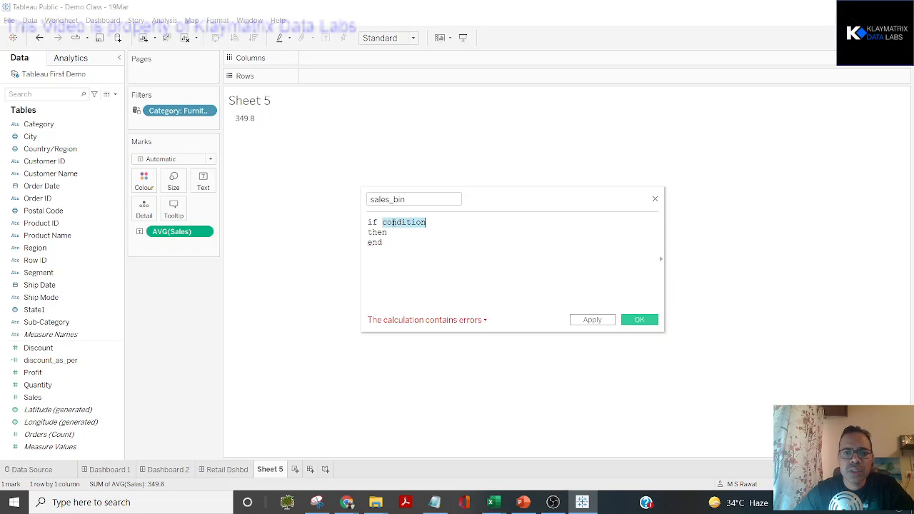
{"action": "key", "text": "ctrl+shift+End"}
{"action": "key", "text": "Delete"}
{"action": "key", "text": "shift+Home"}
Begin the sales_bin formula with the suggested IF function.
{"action": "type", "text": "IF"}
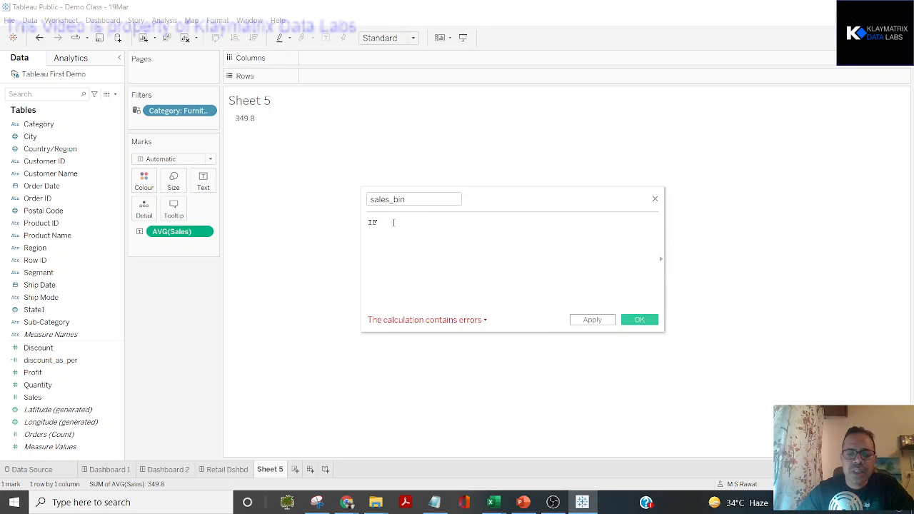
{"action": "key", "text": "BackSpace"}
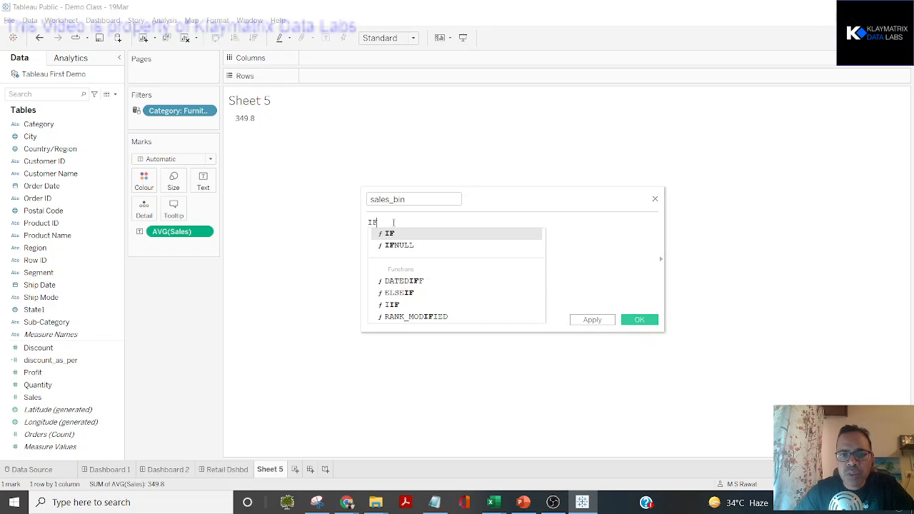
{"action": "key", "text": "BackSpace"}
{"action": "type", "text": "F"}
{"action": "key", "text": "BackSpace"}
{"action": "key", "text": "BackSpace"}
{"action": "type", "text": "if"}
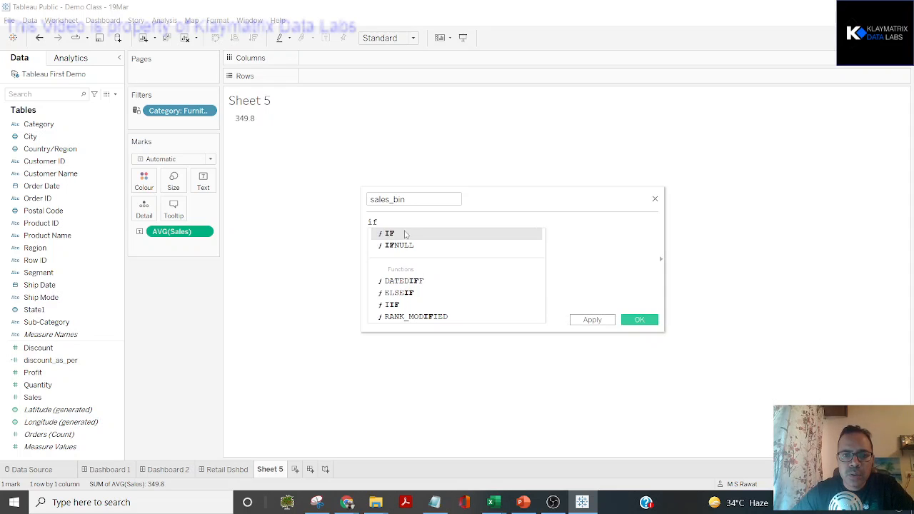
{"action": "left_click", "coordinate": [397, 232]}
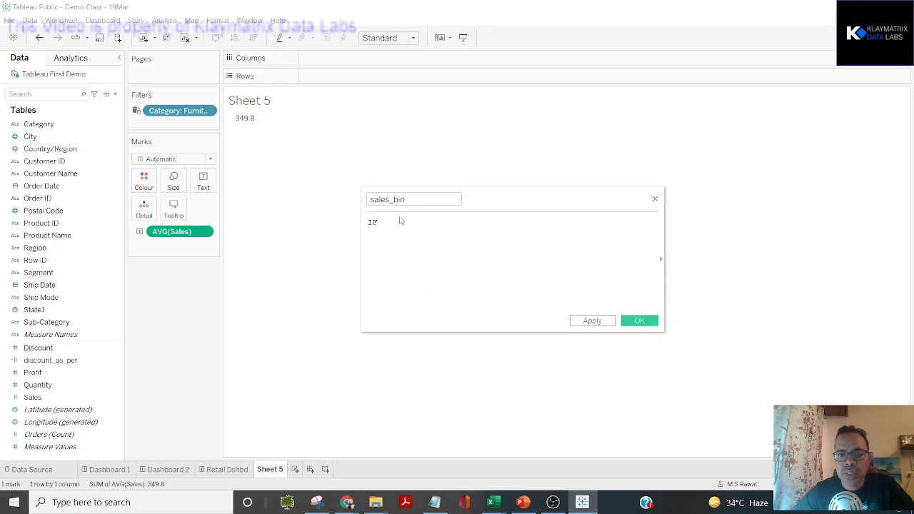
{"action": "left_click", "coordinate": [399, 220]}
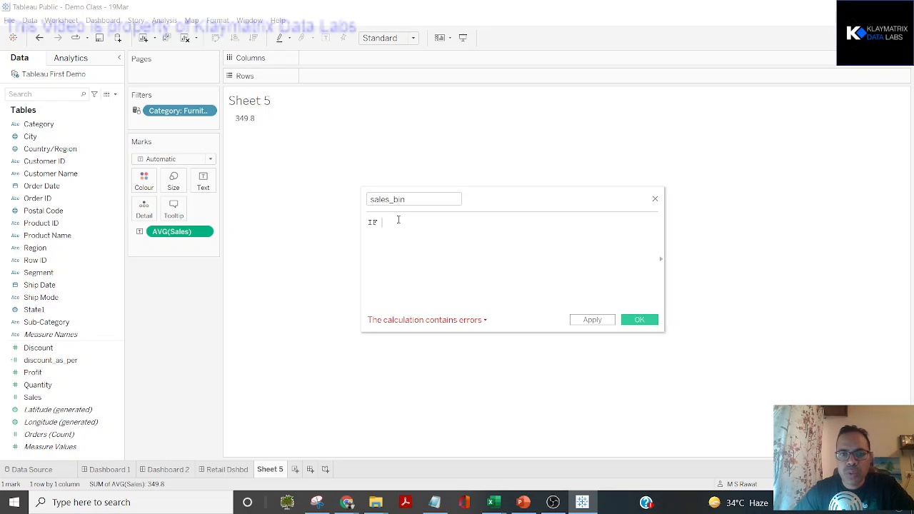
Insert the suggested Sales field after IF in the sales_bin formula.
{"action": "type", "text": "sales"}
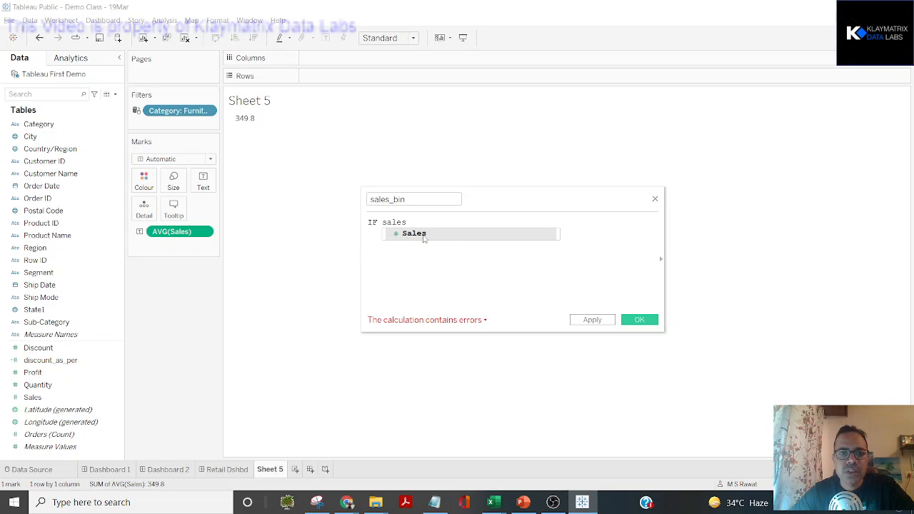
{"action": "double_click", "coordinate": [424, 239]}
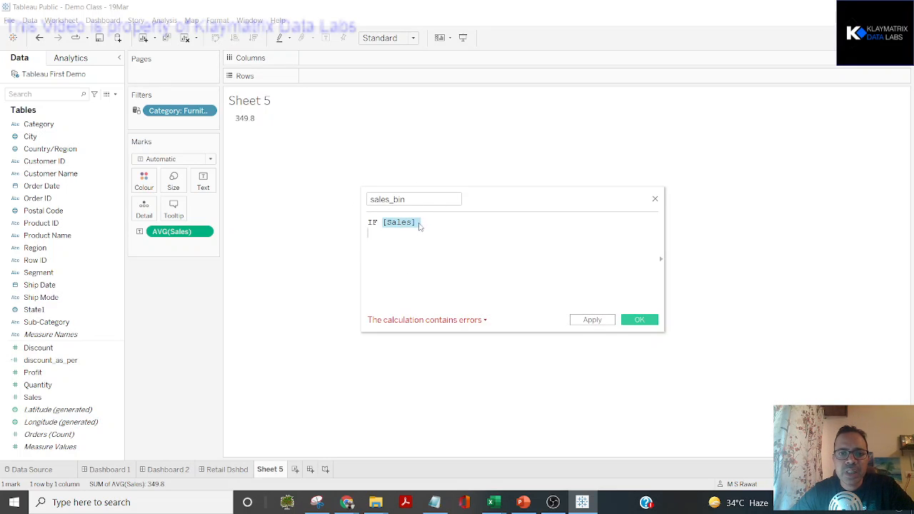
{"action": "key", "text": "ctrl"}
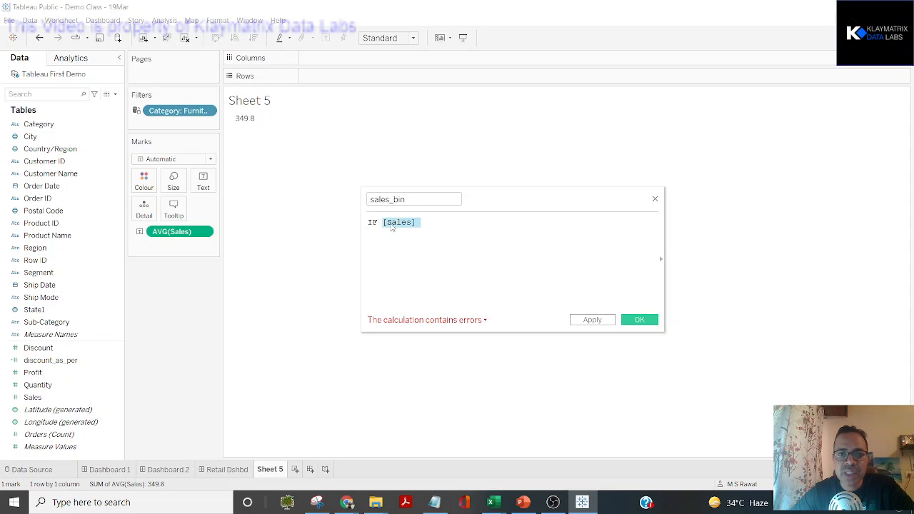
Complete the sales_bin condition by comparing Sales with < 350, followed by "then".
{"action": "key", "text": "ctrl"}
{"action": "left_click", "coordinate": [431, 224]}
{"action": "left_click", "coordinate": [424, 223]}
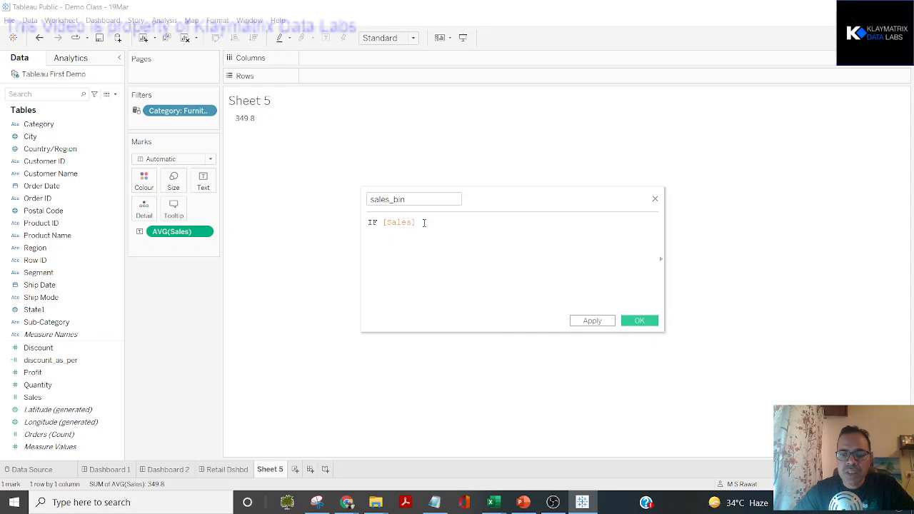
{"action": "type", "text": "<35"}
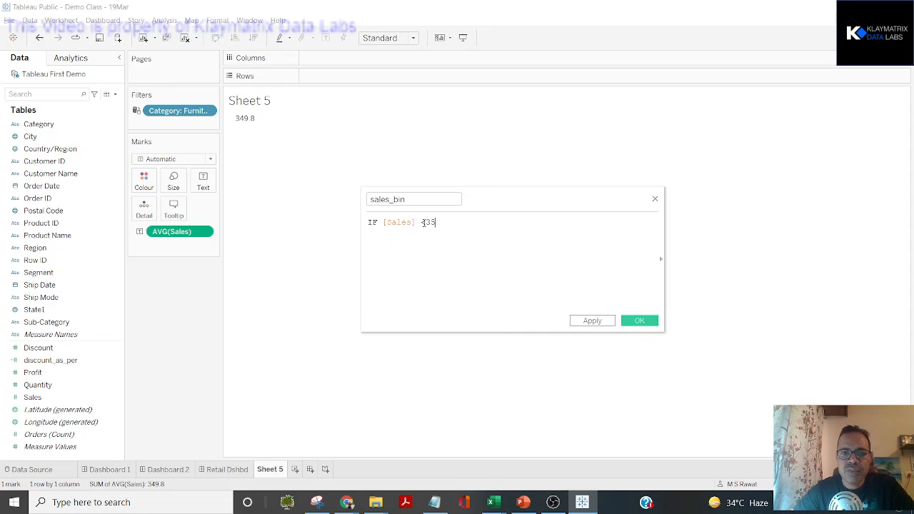
{"action": "type", "text": "0 "}
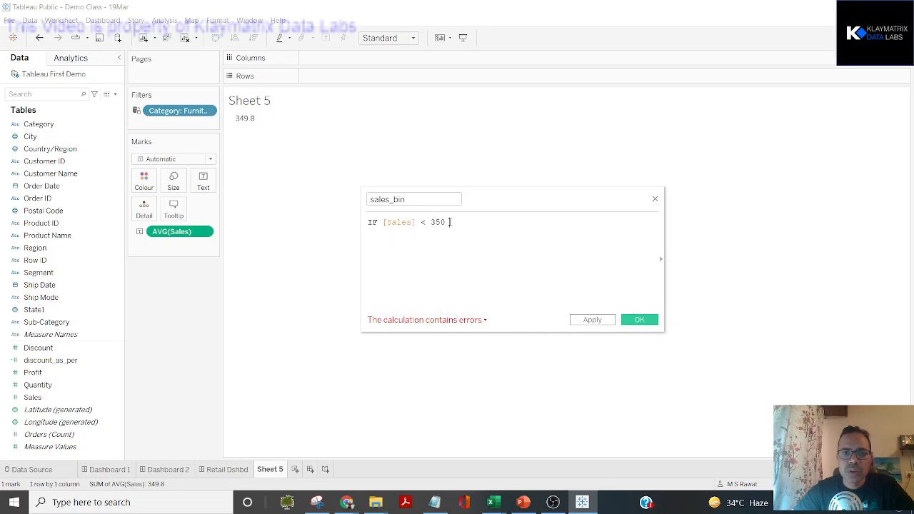
{"action": "type", "text": " then"}
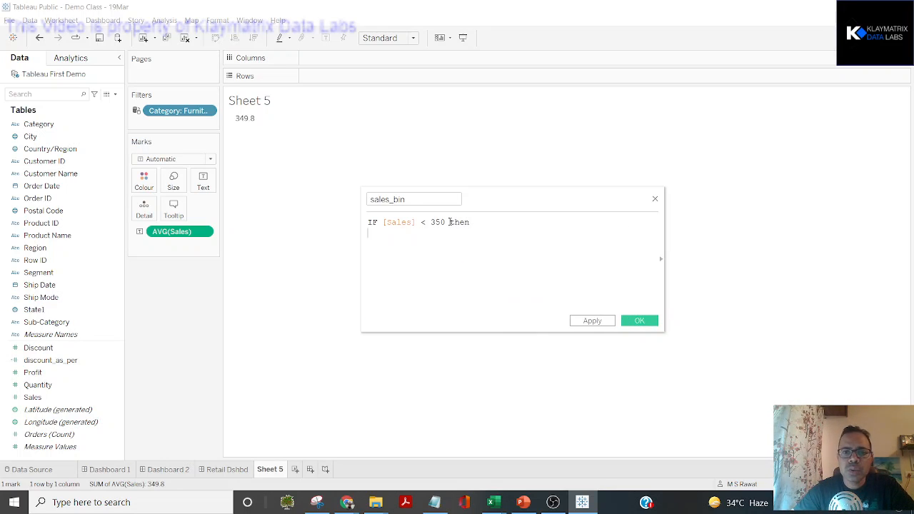
Finish the sales_bin formula with "LOW" ELSE "HIGH" END after the condition.
{"action": "type", "text": " \""}
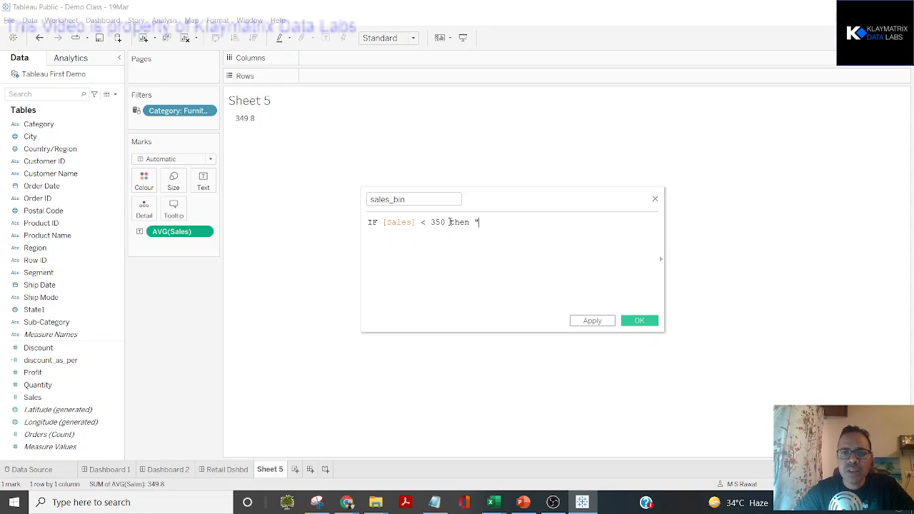
{"action": "type", "text": "LOW\" e"}
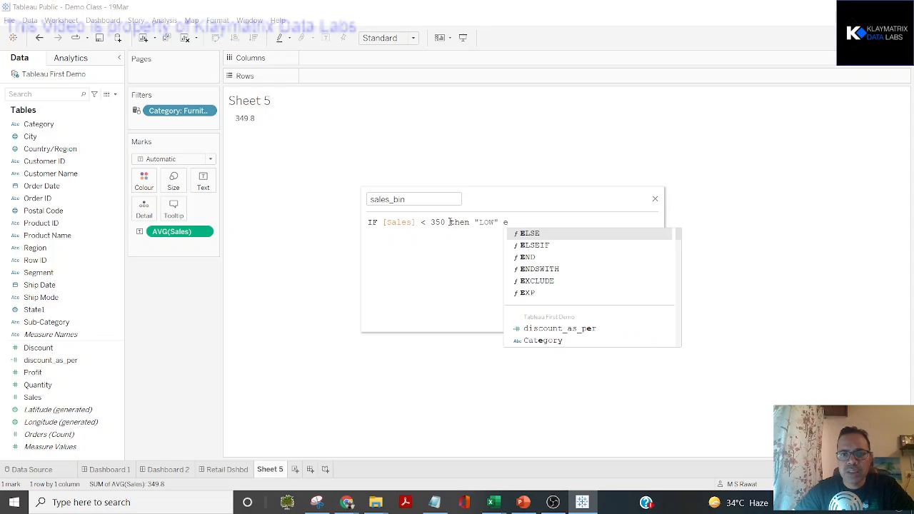
{"action": "key", "text": "Return"}
{"action": "type", "text": "\"H"}
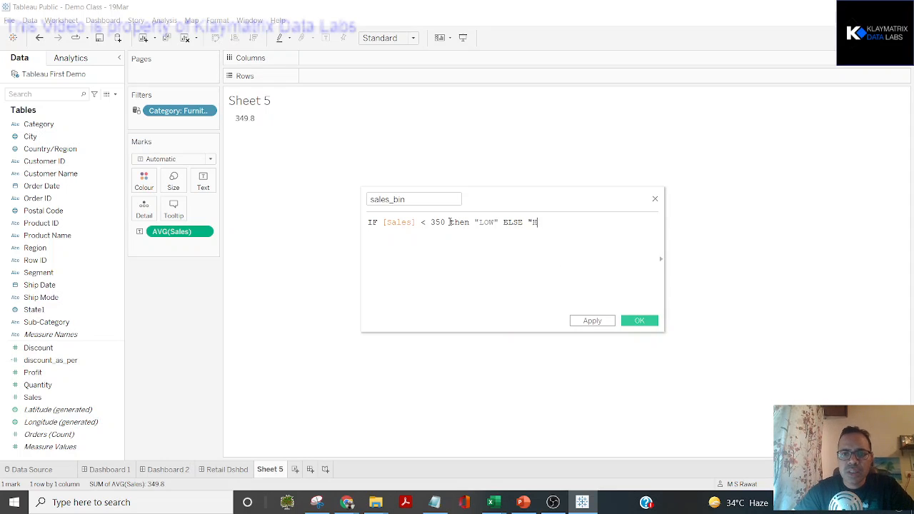
{"action": "type", "text": "IGH\" "}
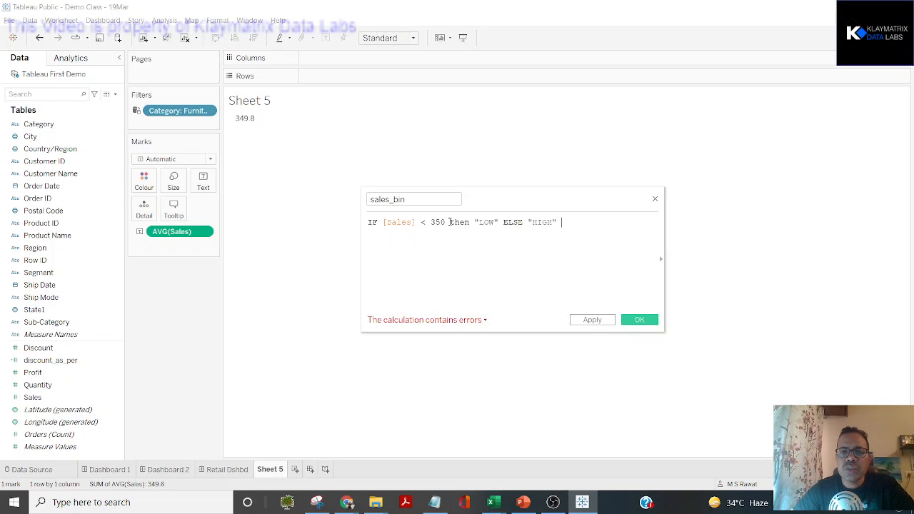
{"action": "type", "text": "end"}
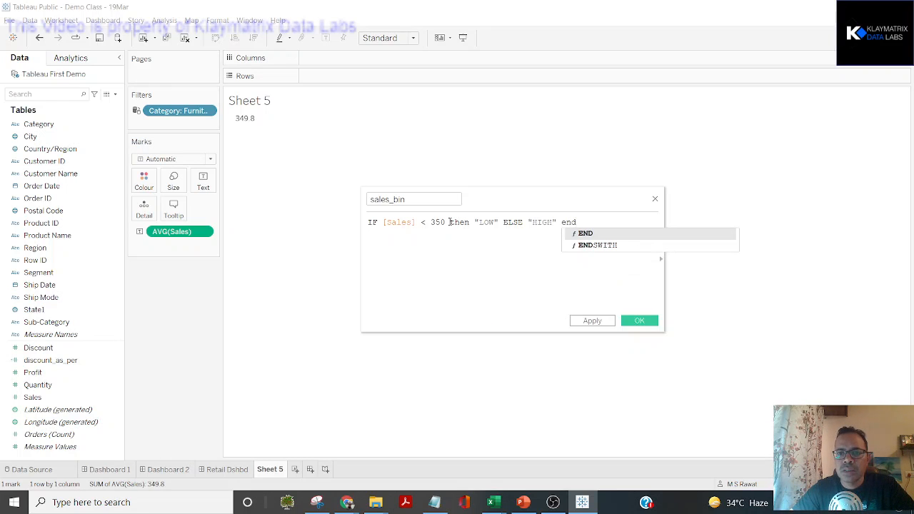
{"action": "key", "text": "Return"}
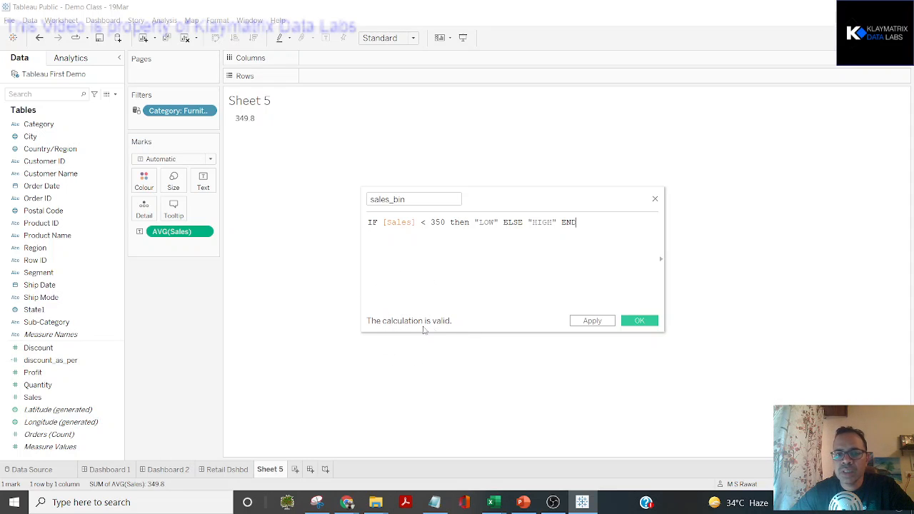
Remove the final letter of END in the sales_bin formula and restore it to demonstrate the validity check.
{"action": "key", "text": "BackSpace"}
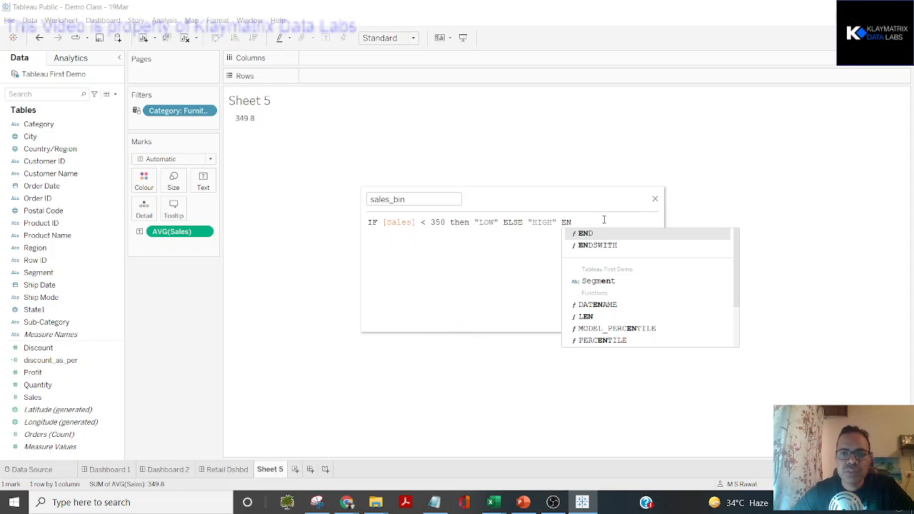
{"action": "key", "text": "Escape"}
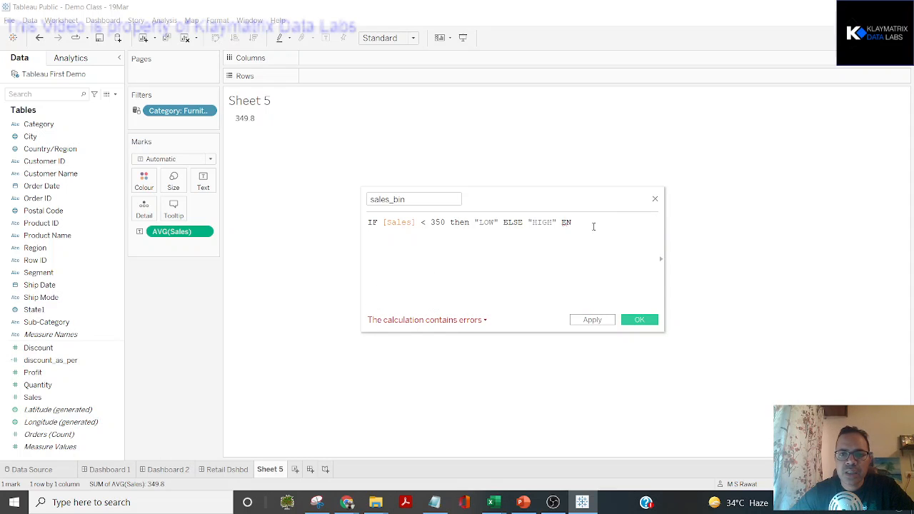
{"action": "type", "text": "D"}
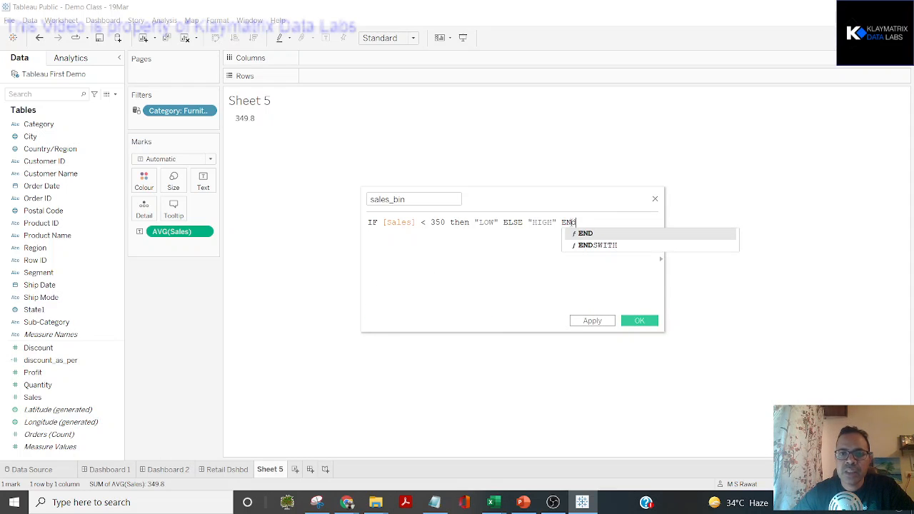
{"action": "key", "text": "Escape"}
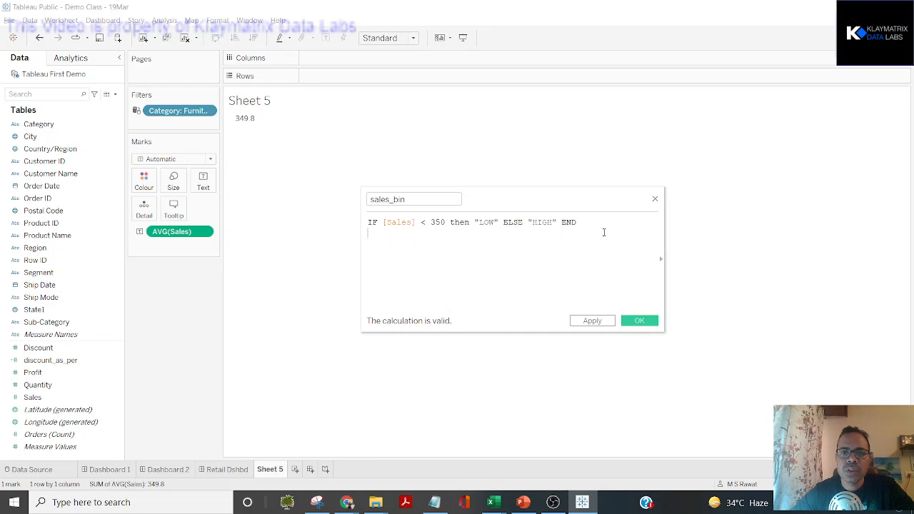
Select the whole sales_bin formula, apply it and save the calculated field.
{"action": "key", "text": "ctrl+a"}
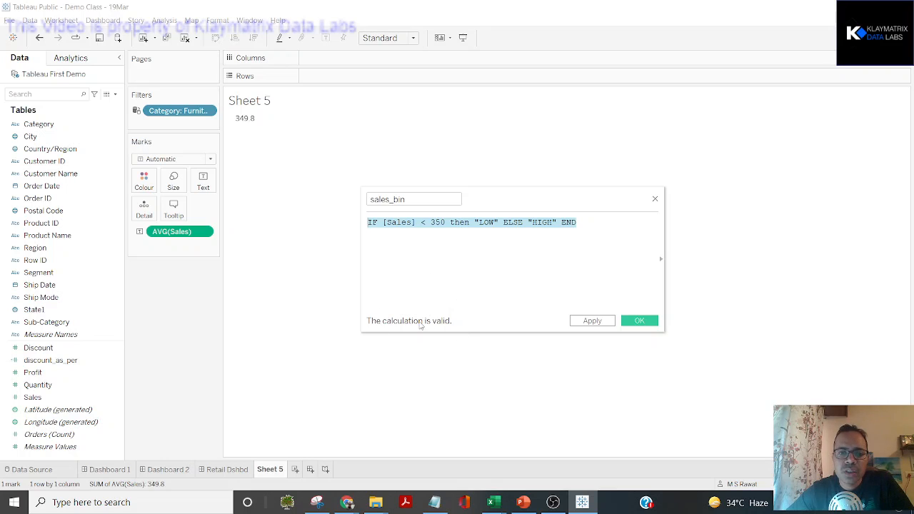
{"action": "key", "text": "ctrl+c"}
{"action": "key", "text": "ctrl+c"}
{"action": "key", "text": "ctrl+c"}
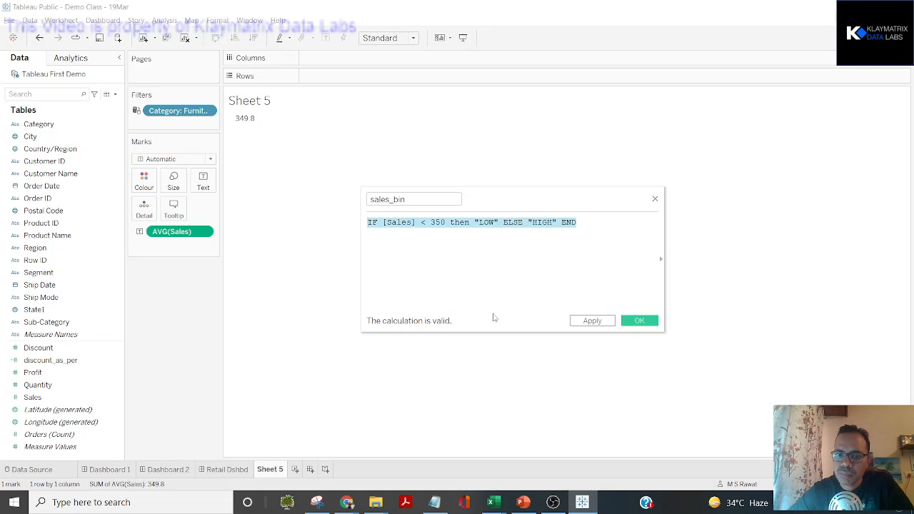
{"action": "left_click", "coordinate": [400, 325]}
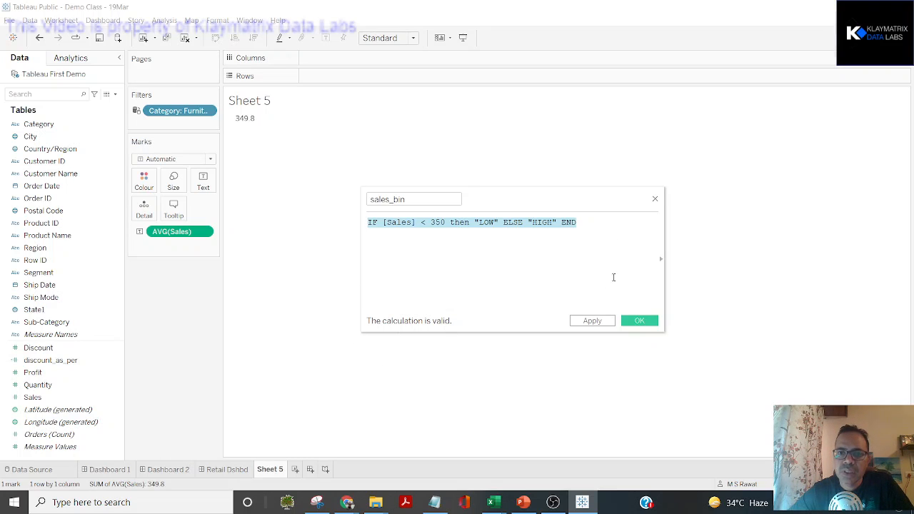
{"action": "left_click", "coordinate": [591, 323]}
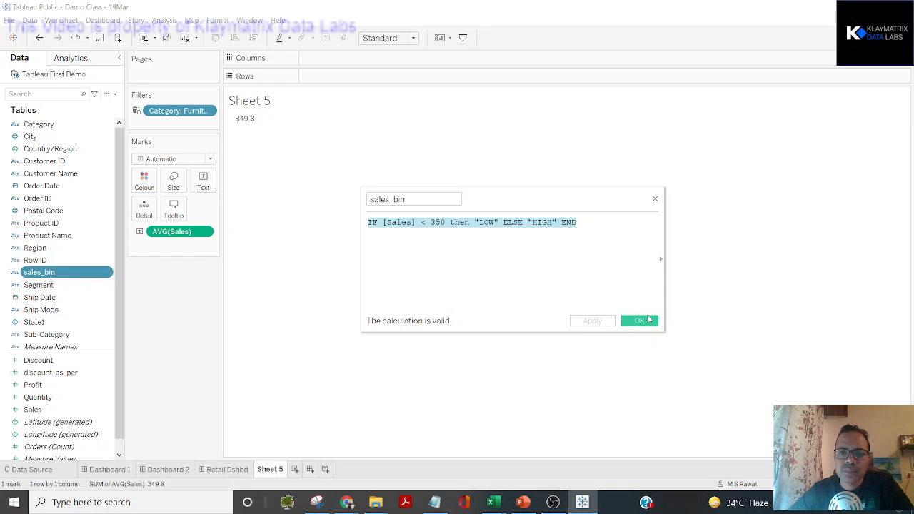
{"action": "left_click", "coordinate": [640, 320]}
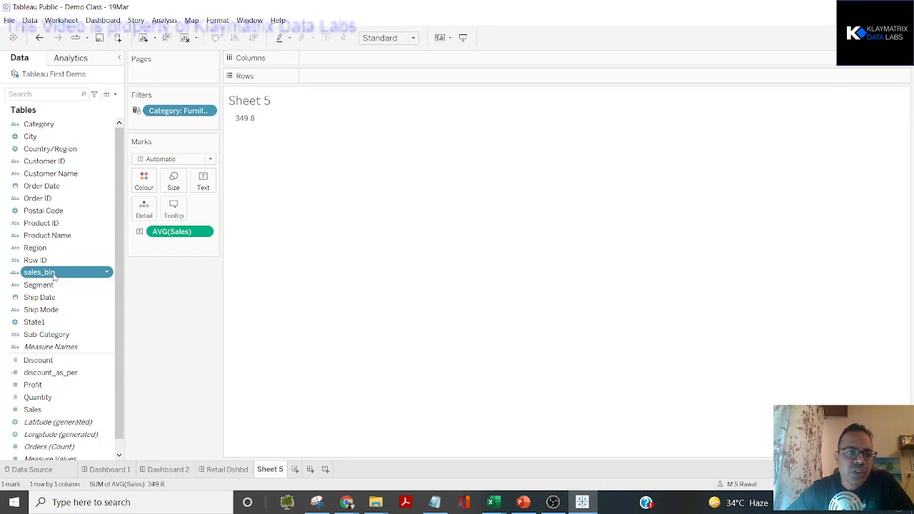
Build a bar chart of summed Sales by State1 and sort the states by sales in descending order.
{"action": "key", "text": "ctrl"}
{"action": "key", "text": "ctrl"}
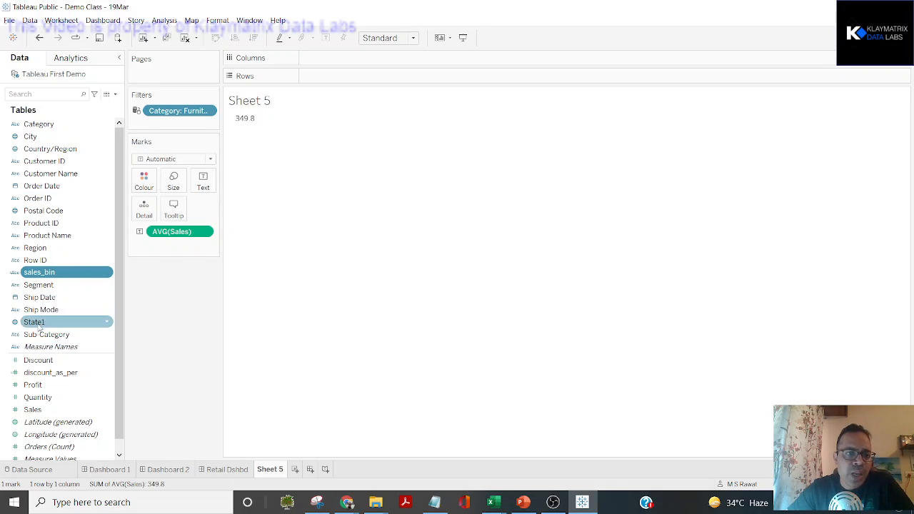
{"action": "left_click_drag", "start_coordinate": [65, 322], "coordinate": [330, 77]}
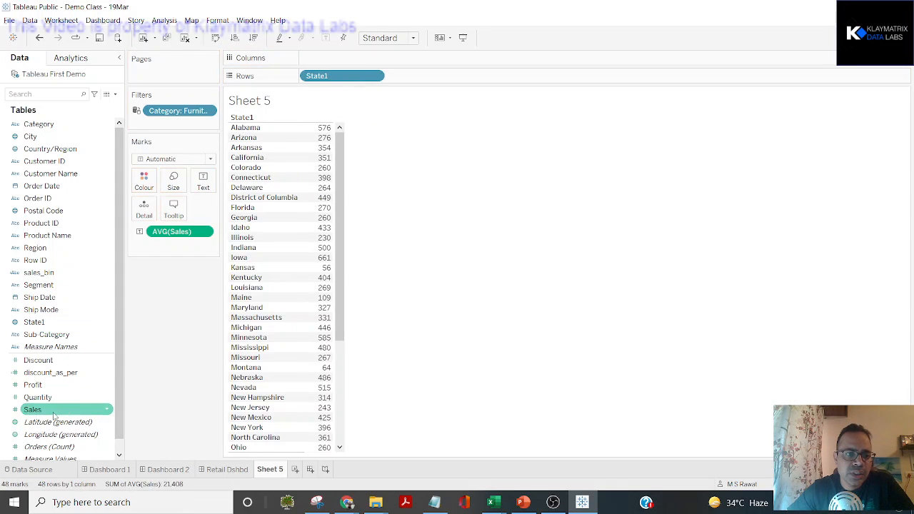
{"action": "left_click_drag", "start_coordinate": [36, 409], "coordinate": [335, 66]}
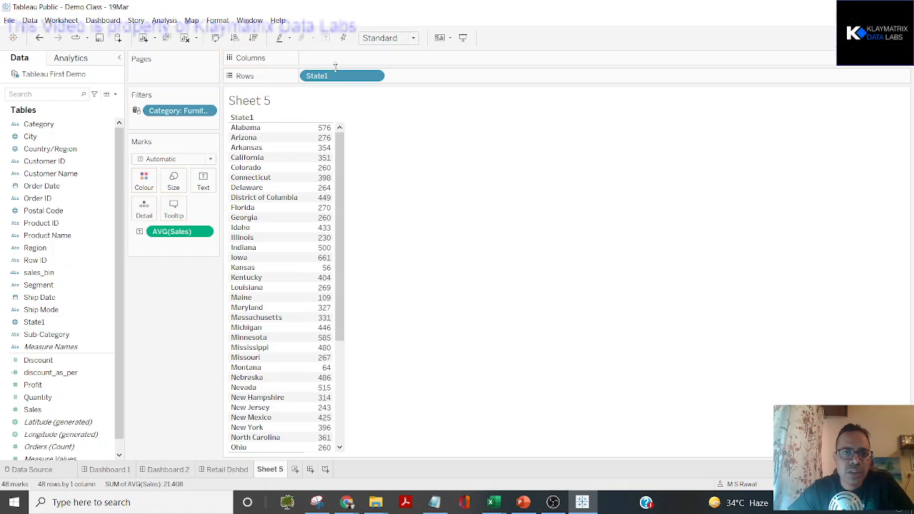
{"action": "left_click_drag", "start_coordinate": [33, 409], "coordinate": [315, 57]}
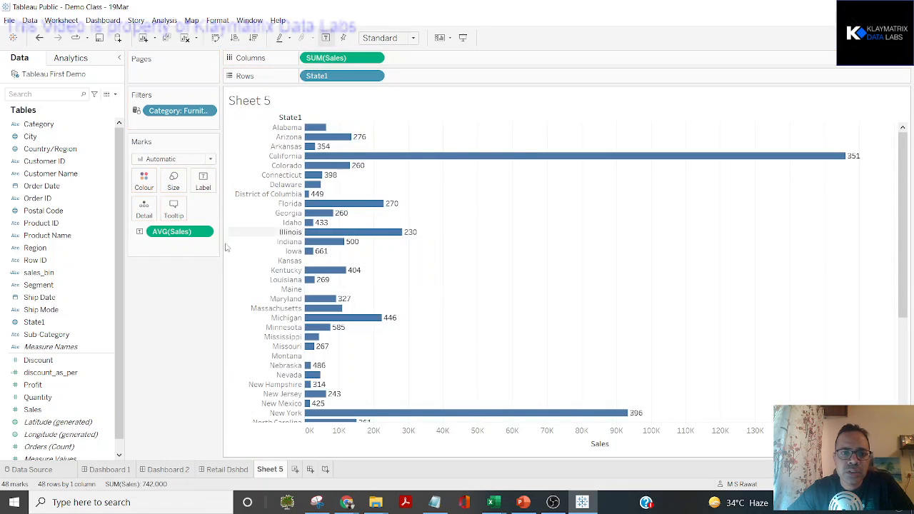
{"action": "left_click", "coordinate": [614, 444]}
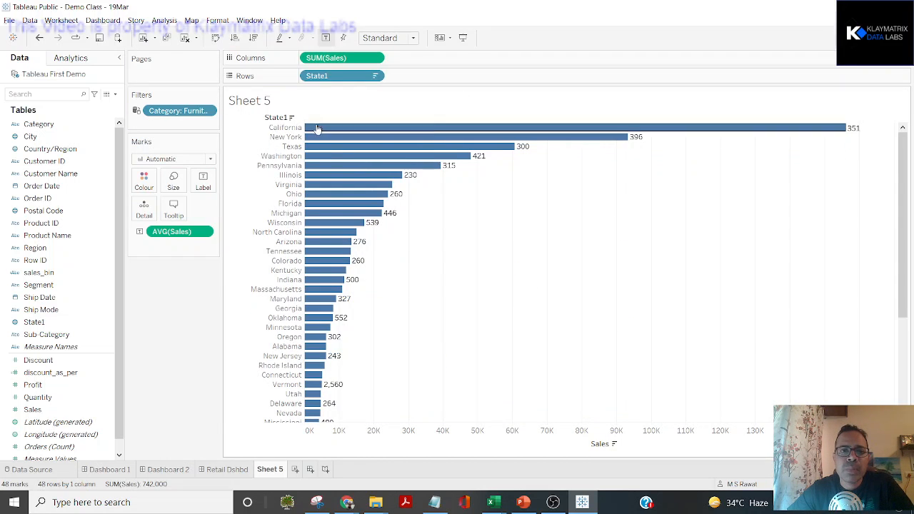
View the Tableau First Demo underlying data full screen and examine the sales_bin values across the order records.
{"action": "mouse_move", "coordinate": [325, 132]}
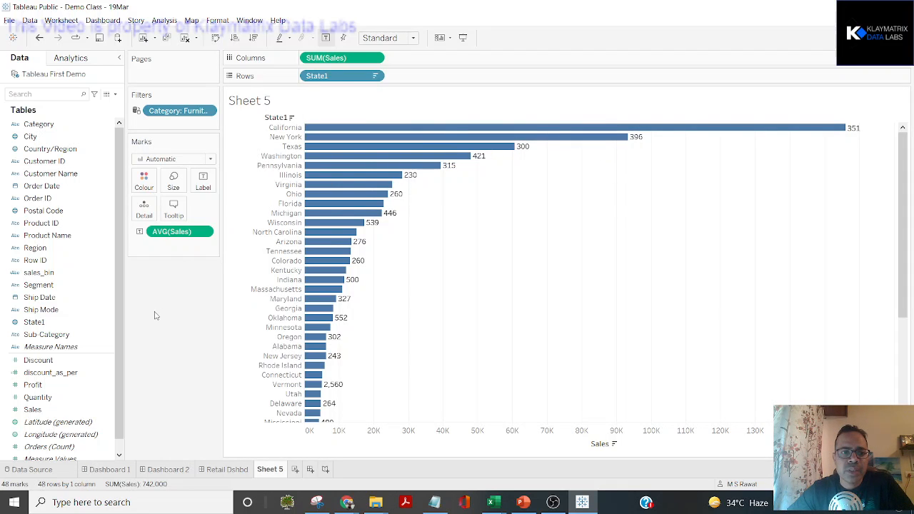
{"action": "mouse_move", "coordinate": [362, 157]}
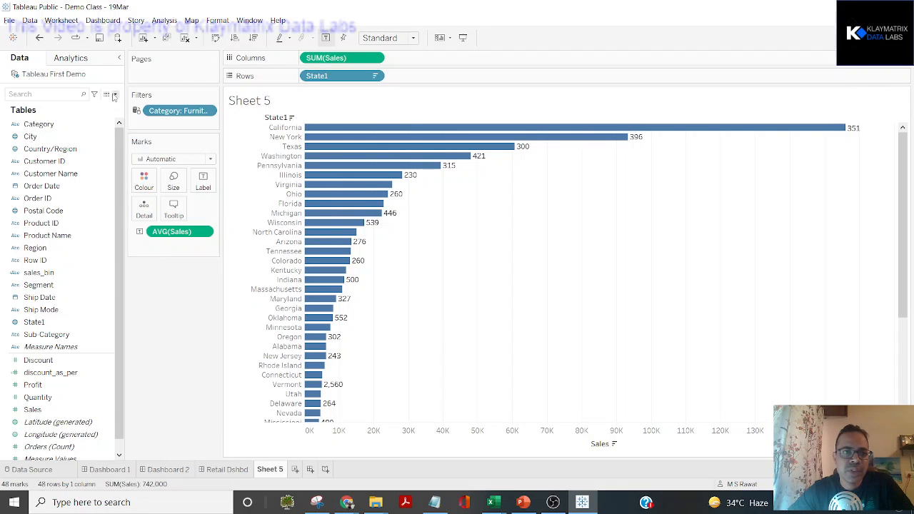
{"action": "left_click", "coordinate": [106, 95]}
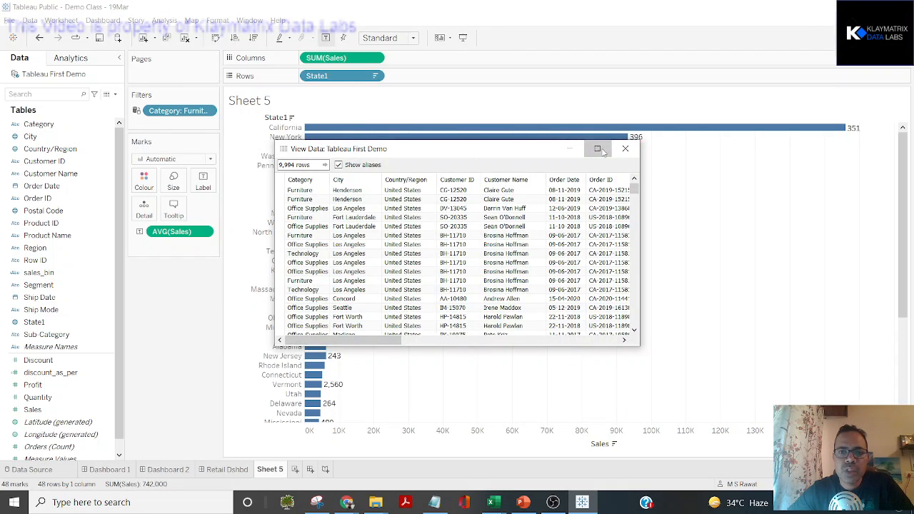
{"action": "left_click", "coordinate": [597, 149]}
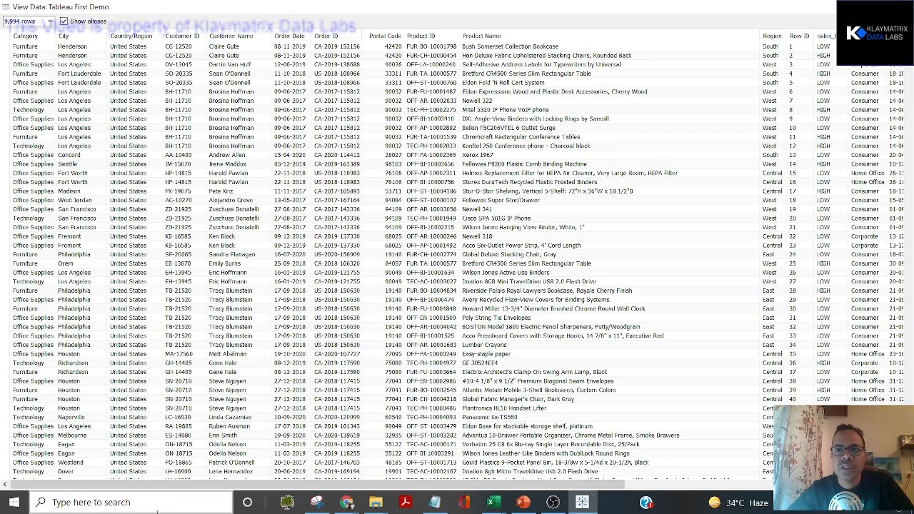
{"action": "left_click_drag", "start_coordinate": [150, 493], "coordinate": [554, 505]}
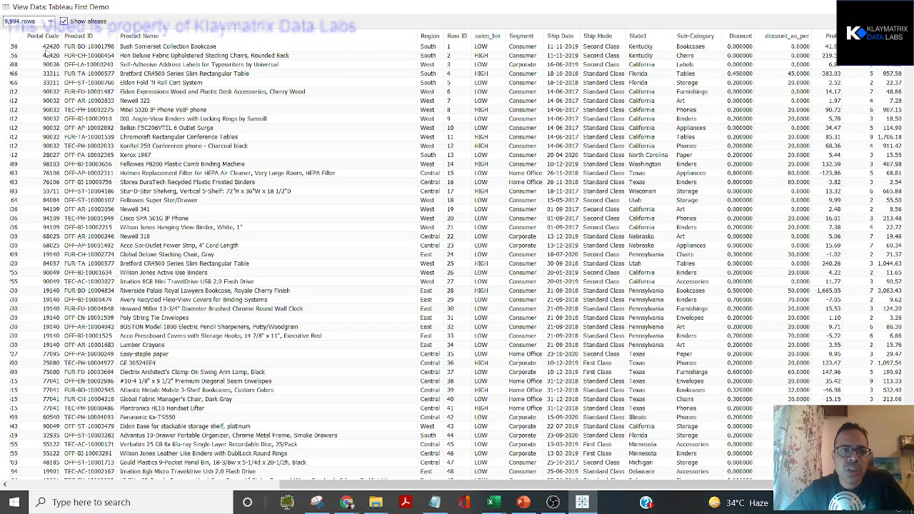
Walk through the first record's fields from Product ID back to Category, and across to Order ID.
{"action": "left_click", "coordinate": [55, 47]}
{"action": "left_click", "coordinate": [66, 49]}
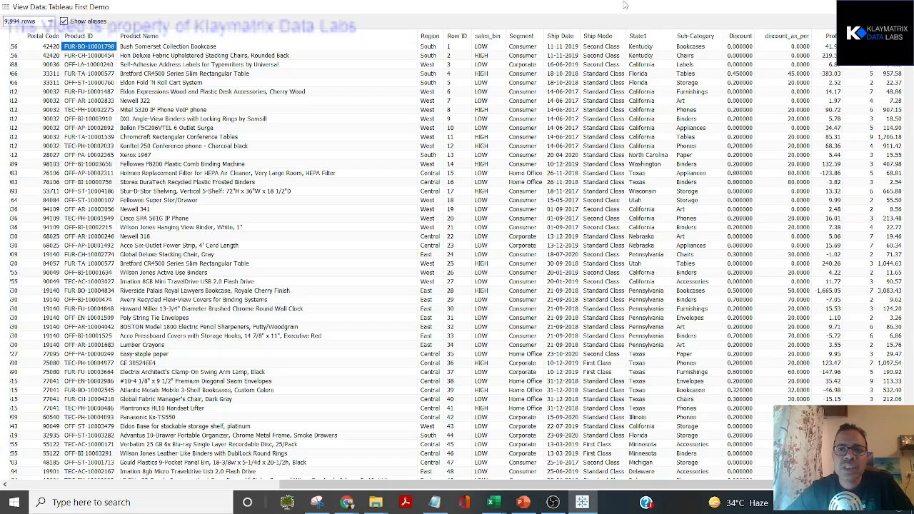
{"action": "key", "text": "Left"}
{"action": "key", "text": "Left"}
{"action": "key", "text": "Left"}
{"action": "key", "text": "Left"}
{"action": "key", "text": "Left"}
{"action": "key", "text": "Left"}
{"action": "key", "text": "Left"}
{"action": "key", "text": "Left"}
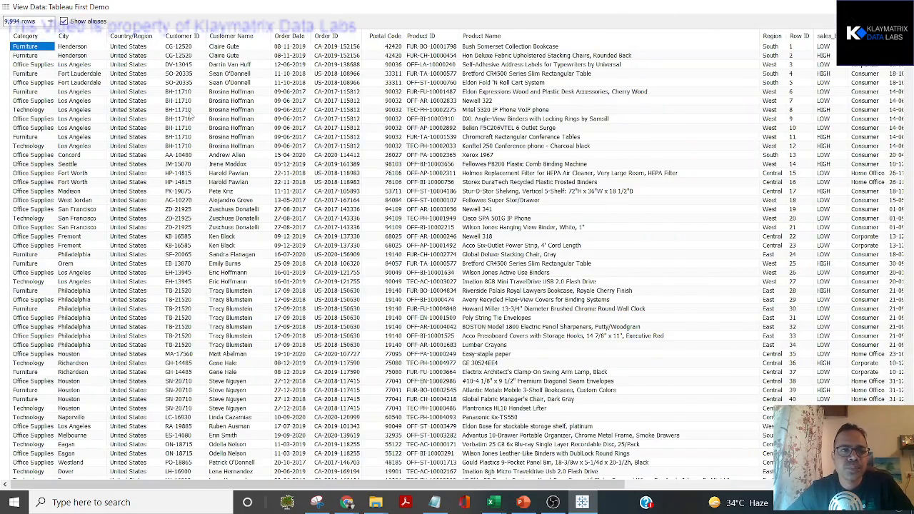
{"action": "key", "text": "Right"}
{"action": "key", "text": "Right"}
{"action": "key", "text": "Right"}
{"action": "key", "text": "Right"}
{"action": "key", "text": "Right"}
{"action": "key", "text": "Right"}
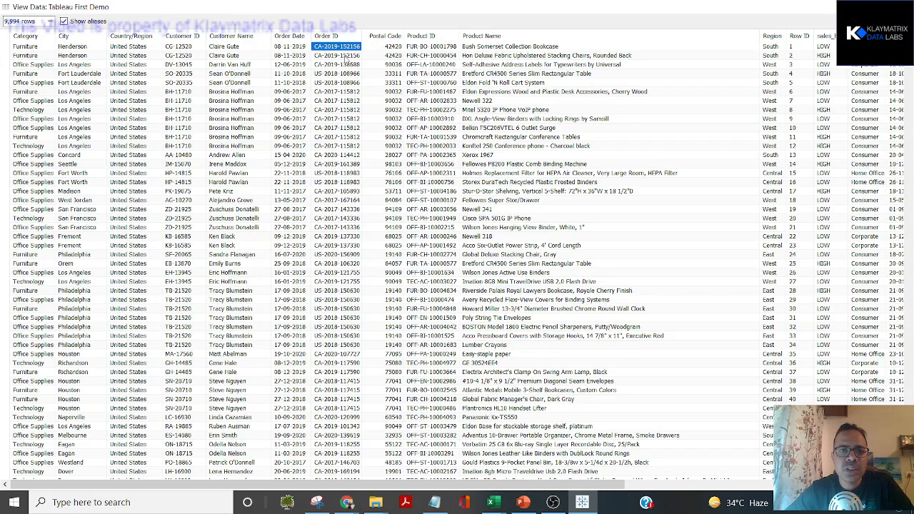
Compare the Order ID and Product Name values of the first two records.
{"action": "key", "text": "ctrl"}
{"action": "key", "text": "ctrl"}
{"action": "key", "text": "ctrl"}
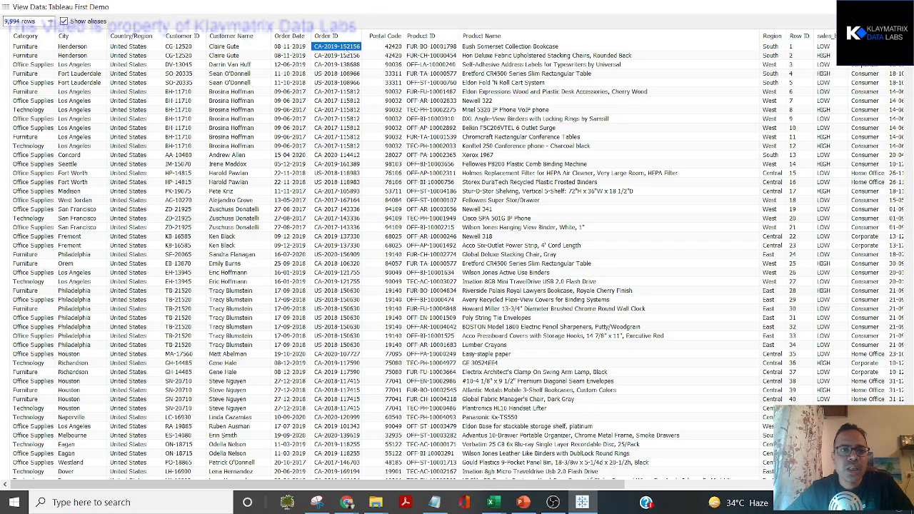
{"action": "key", "text": "ctrl"}
{"action": "left_click", "coordinate": [490, 47]}
{"action": "left_click", "coordinate": [491, 56]}
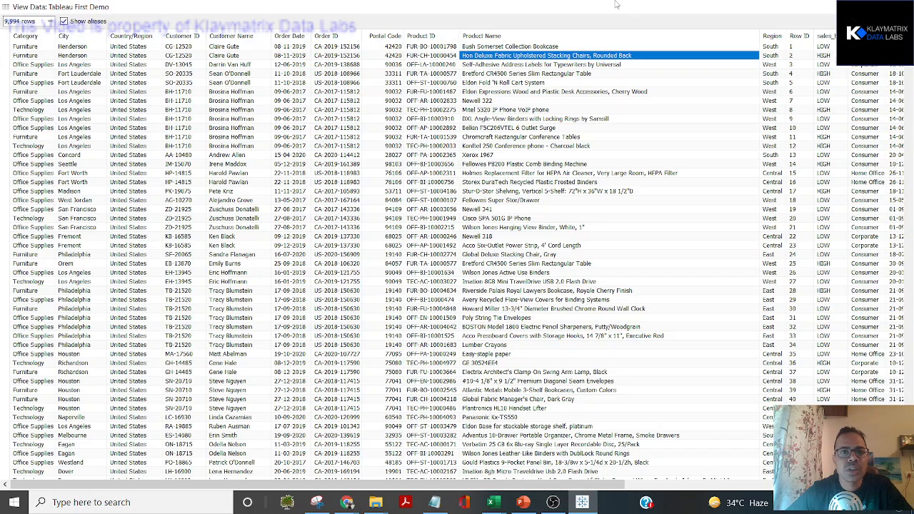
Return to the first record's Category cell and highlight the first two records across their adjoining fields.
{"action": "left_click", "coordinate": [330, 47]}
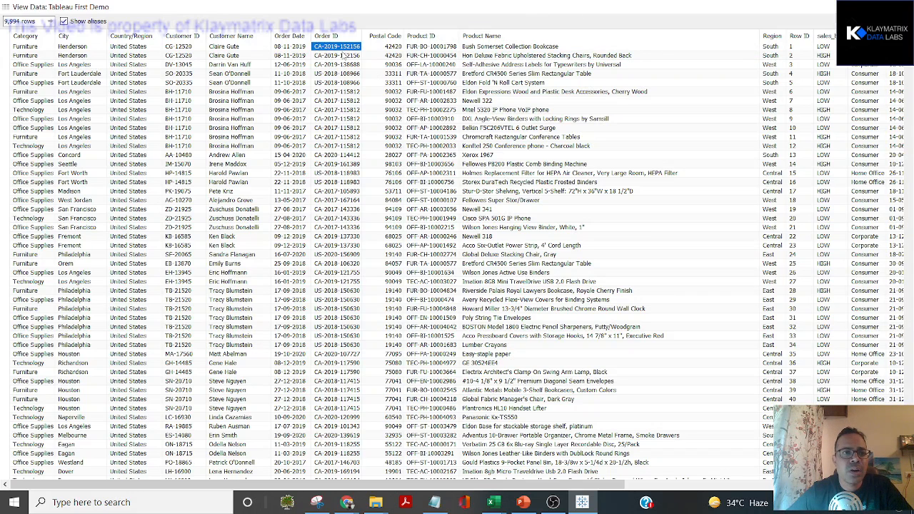
{"action": "key", "text": "Left"}
{"action": "key", "text": "Left"}
{"action": "key", "text": "Left"}
{"action": "key", "text": "Left"}
{"action": "key", "text": "Left"}
{"action": "key", "text": "Left"}
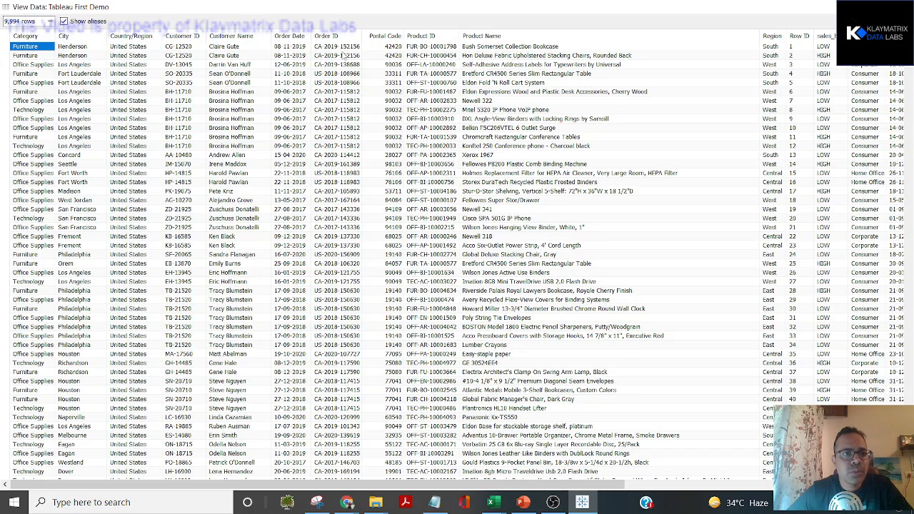
{"action": "key", "text": "shift+Down"}
{"action": "key", "text": "shift+Right"}
{"action": "key", "text": "shift+Right"}
{"action": "key", "text": "shift+Right"}
{"action": "key", "text": "shift+Right"}
{"action": "key", "text": "shift+Right"}
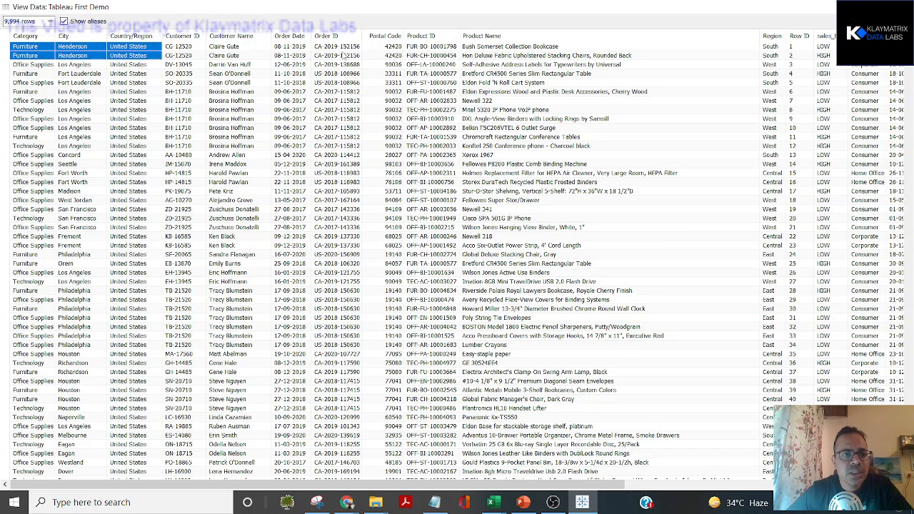
Extend the selection on the first two data rows through Product ID to compare their order details.
{"action": "key", "text": "shift+Right"}
{"action": "key", "text": "shift+Right"}
{"action": "key", "text": "shift+Right"}
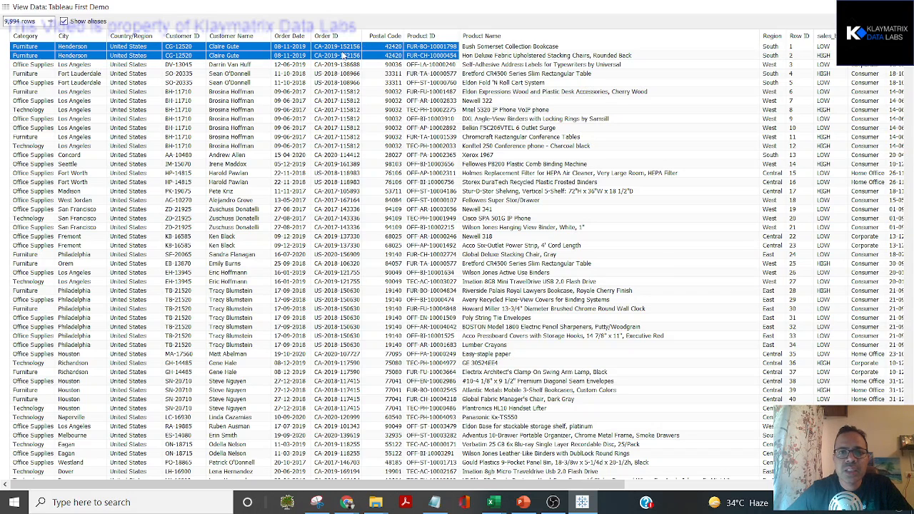
{"action": "key", "text": "ctrl"}
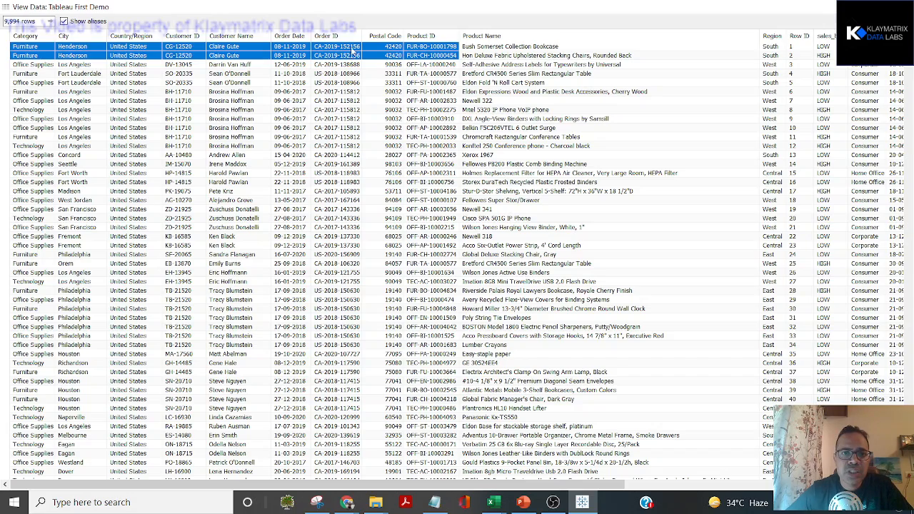
Sort the underlying data by Order ID, and by Postal Code.
{"action": "left_click", "coordinate": [340, 36]}
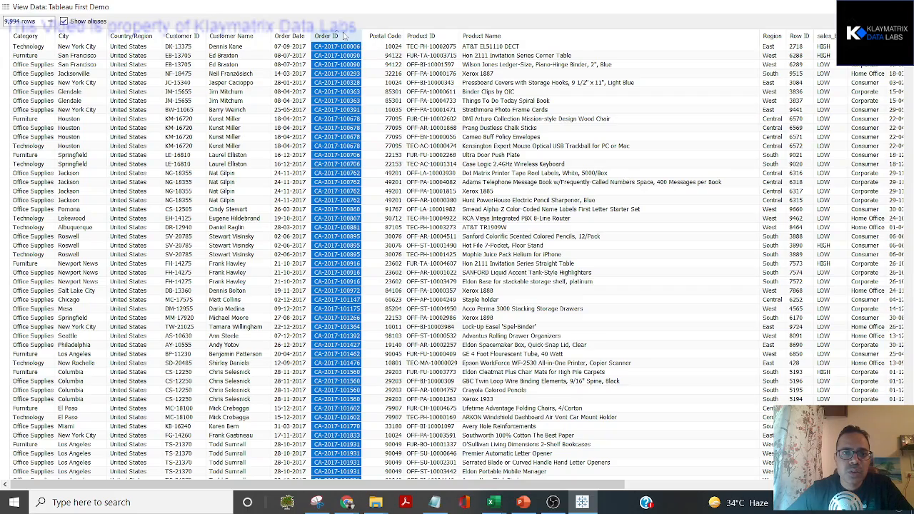
{"action": "left_click", "coordinate": [344, 36]}
{"action": "left_click", "coordinate": [384, 36]}
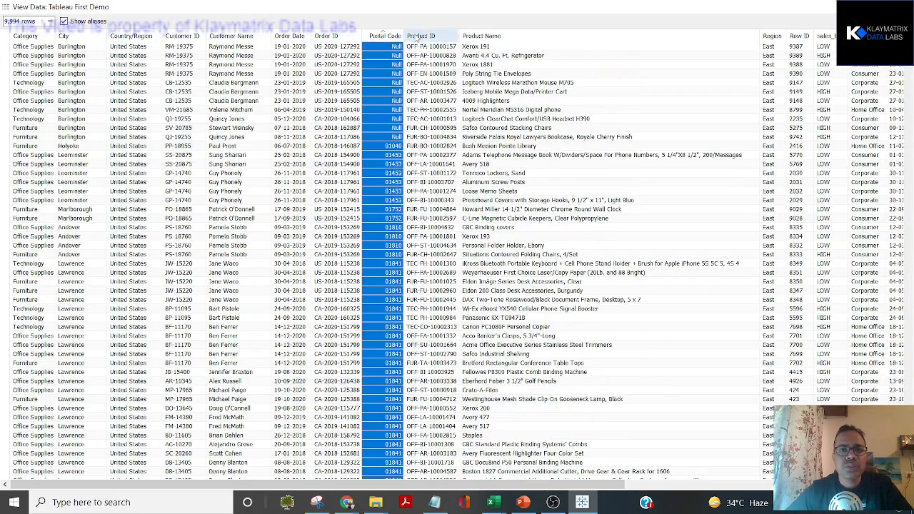
Examine the first row's fields one by one from Order ID across to the discount and profit columns.
{"action": "left_click", "coordinate": [321, 47]}
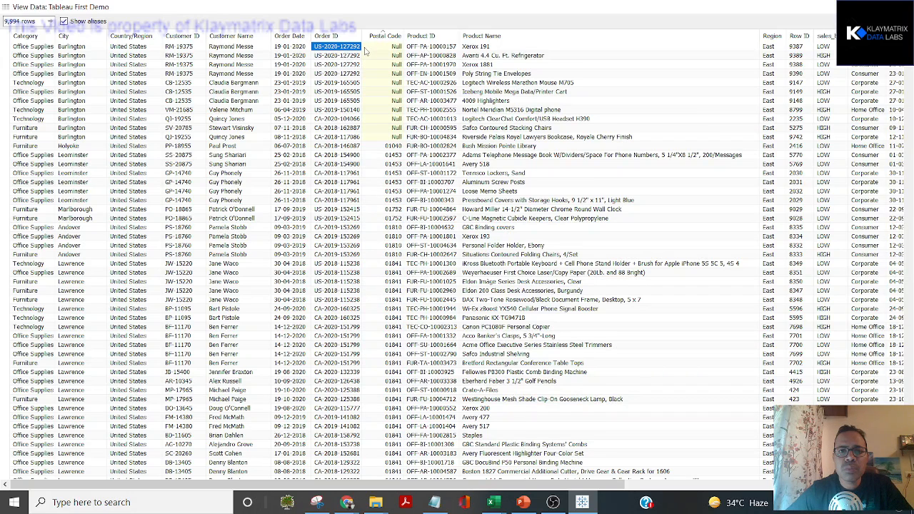
{"action": "key", "text": "Right"}
{"action": "key", "text": "Right"}
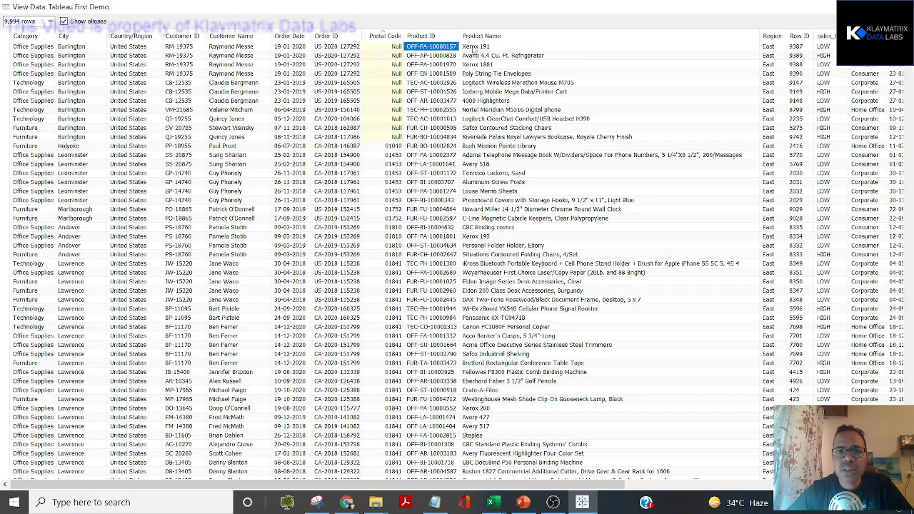
{"action": "key", "text": "Right"}
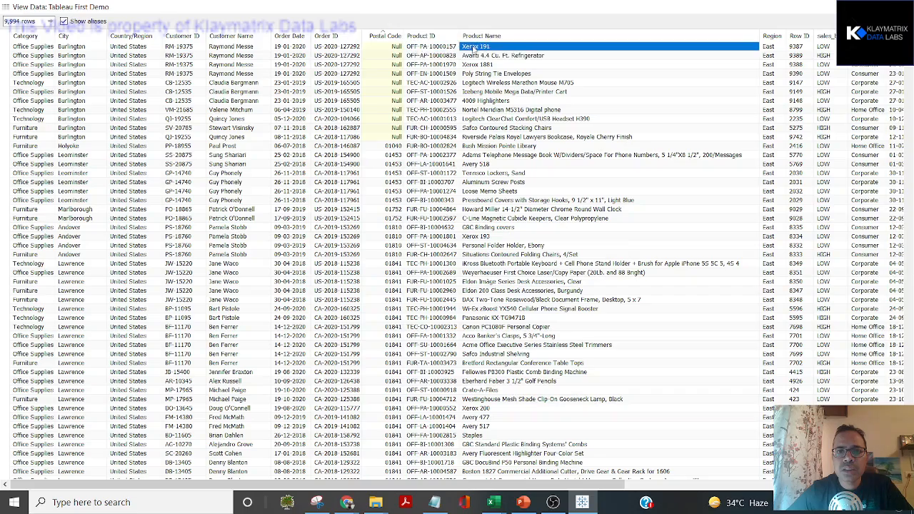
{"action": "key", "text": "Right"}
{"action": "key", "text": "Right"}
{"action": "key", "text": "Right"}
{"action": "key", "text": "Right"}
{"action": "key", "text": "Right"}
{"action": "key", "text": "Right"}
{"action": "key", "text": "Right"}
{"action": "key", "text": "Right"}
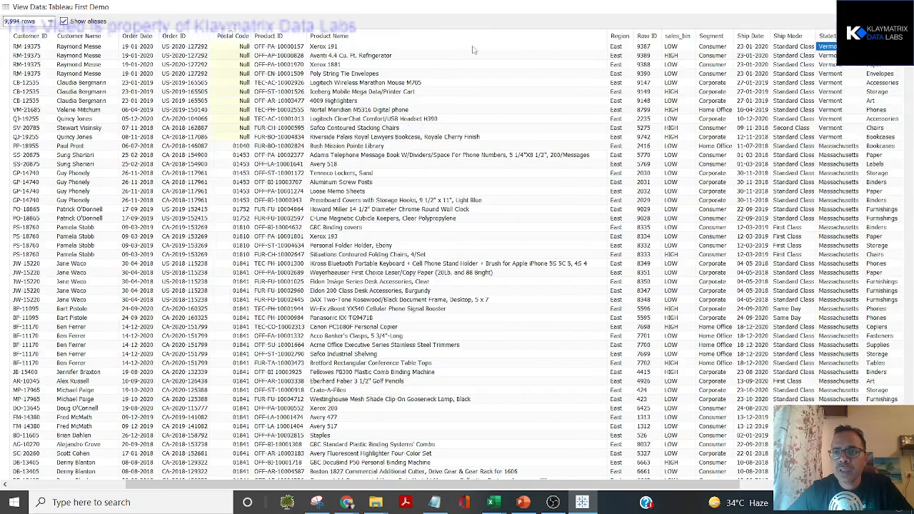
{"action": "key", "text": "Right"}
{"action": "key", "text": "Right"}
{"action": "key", "text": "Right"}
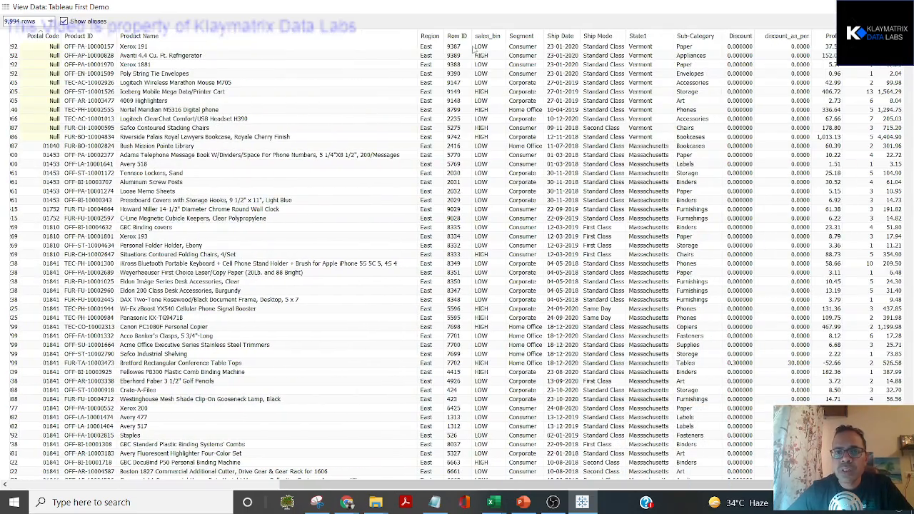
Go back along the first row to check its sales_bin value, and close the data view.
{"action": "key", "text": "Left"}
{"action": "key", "text": "Left"}
{"action": "key", "text": "Left"}
{"action": "key", "text": "Left"}
{"action": "key", "text": "Left"}
{"action": "key", "text": "Left"}
{"action": "key", "text": "Left"}
{"action": "key", "text": "Left"}
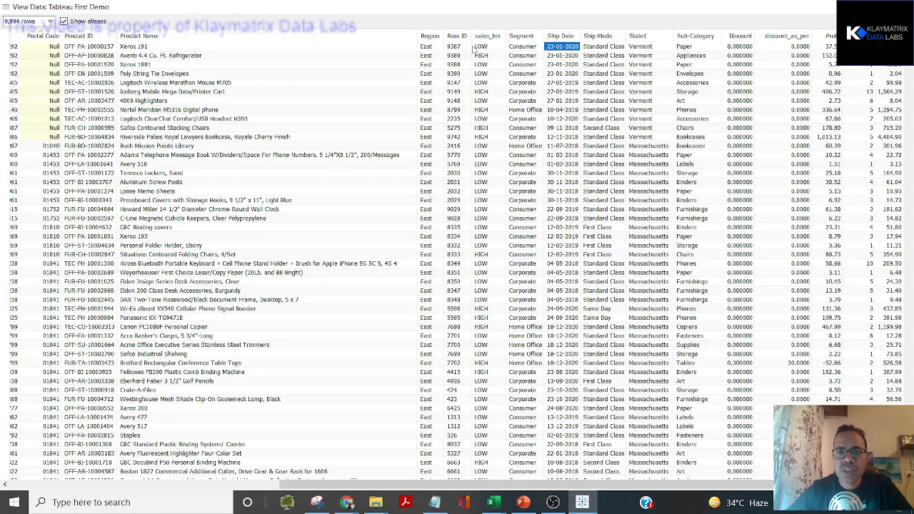
{"action": "key", "text": "Left"}
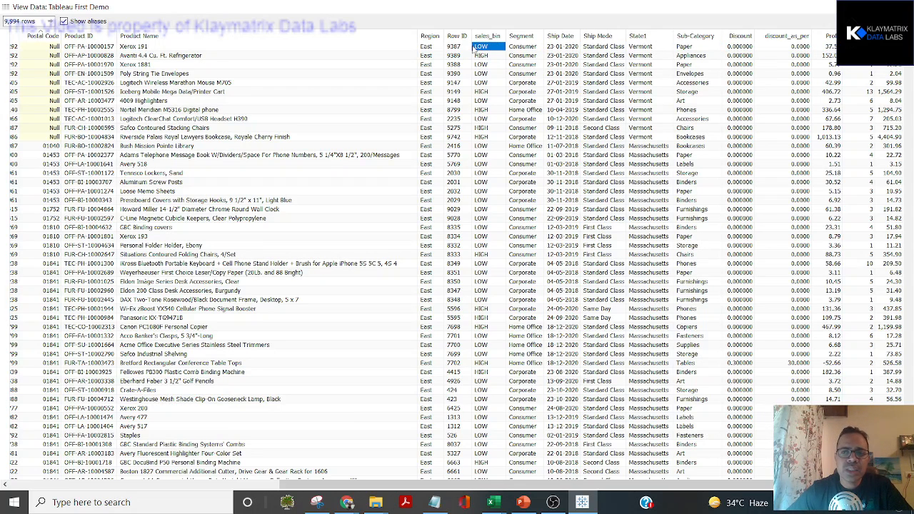
{"action": "left_click", "coordinate": [900, 6]}
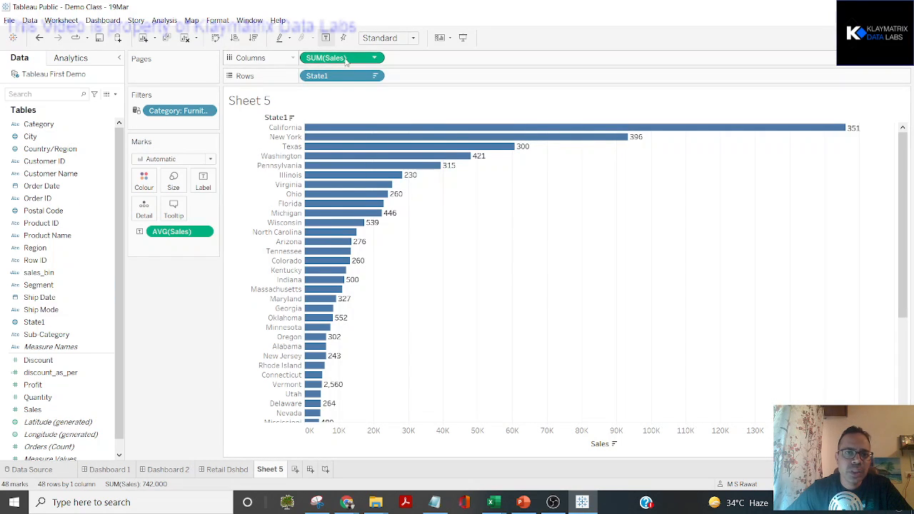
Replace State1 with Order ID on Rows, adding all members, and sort the bars by Sales in descending order.
{"action": "left_click_drag", "start_coordinate": [336, 76], "coordinate": [28, 163]}
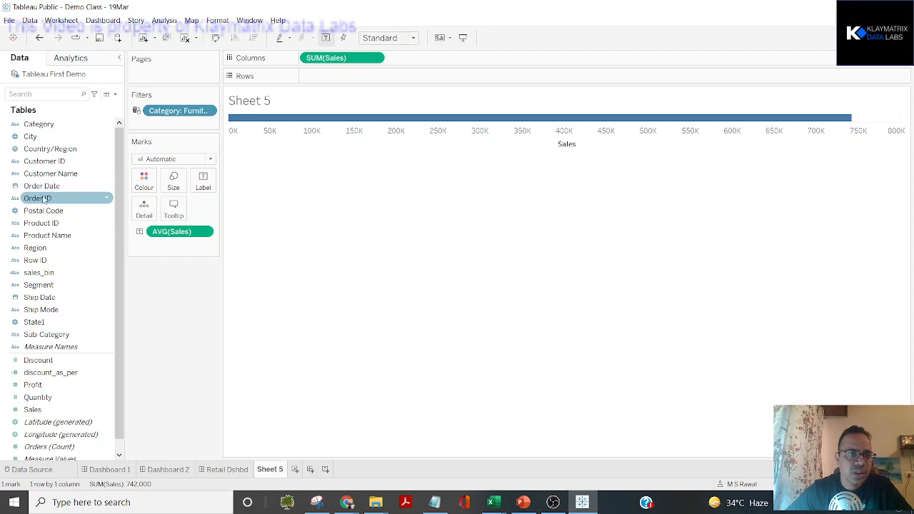
{"action": "left_click_drag", "start_coordinate": [45, 204], "coordinate": [314, 82]}
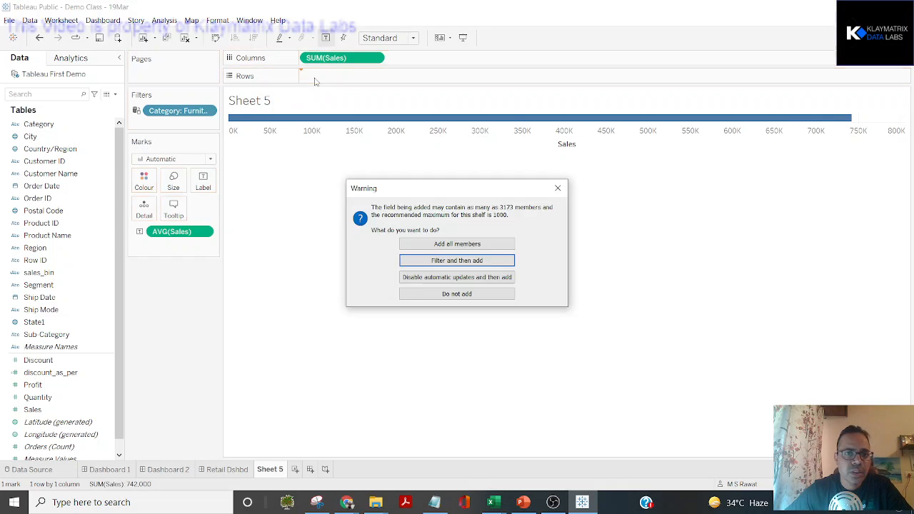
{"action": "left_click", "coordinate": [452, 244]}
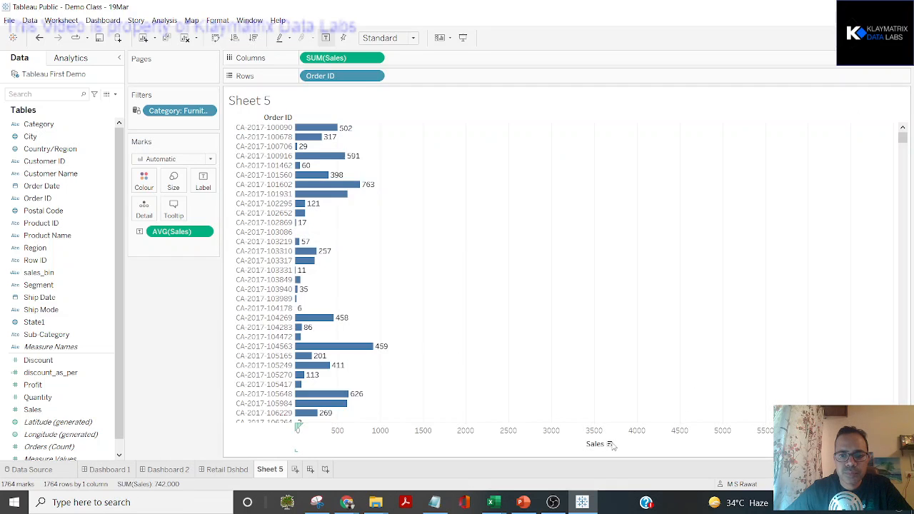
{"action": "left_click", "coordinate": [610, 444]}
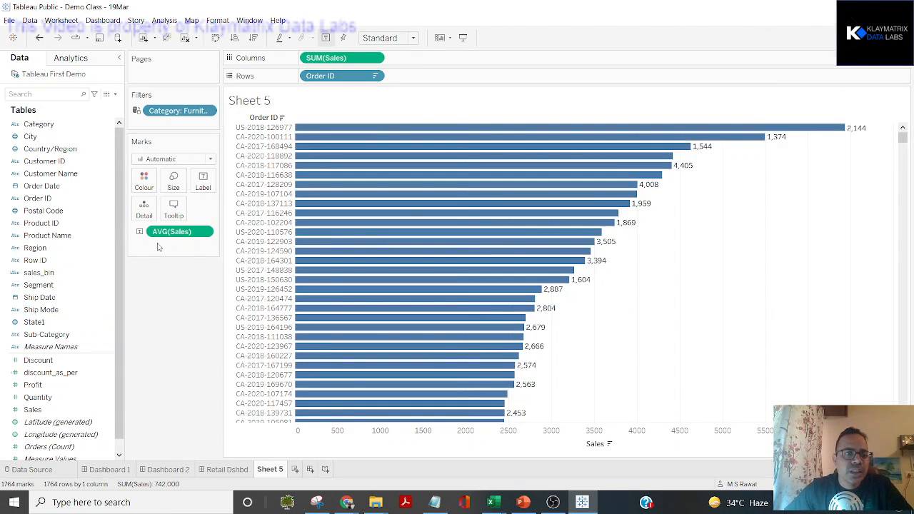
Add State1 as a filter with all states selected, and show its filter control beside the chart.
{"action": "left_click", "coordinate": [42, 324]}
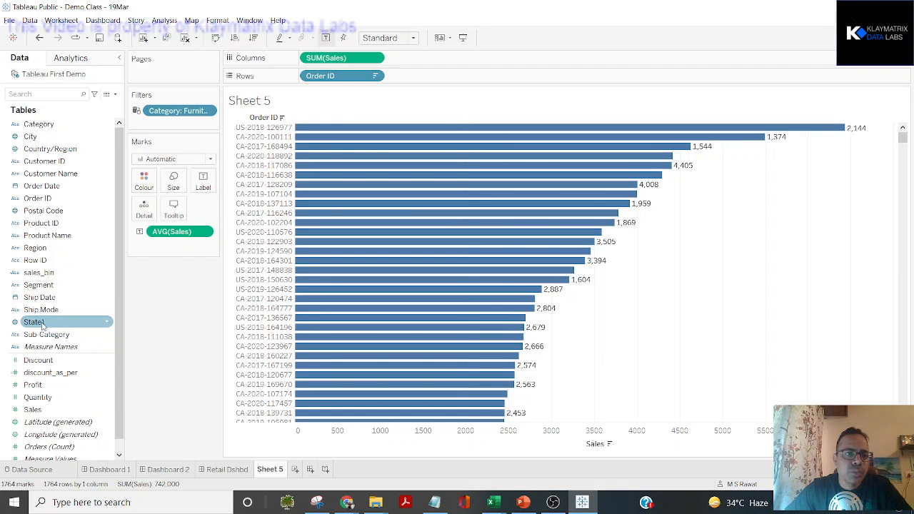
{"action": "left_click_drag", "start_coordinate": [39, 297], "coordinate": [169, 123]}
{"action": "key", "text": "Escape"}
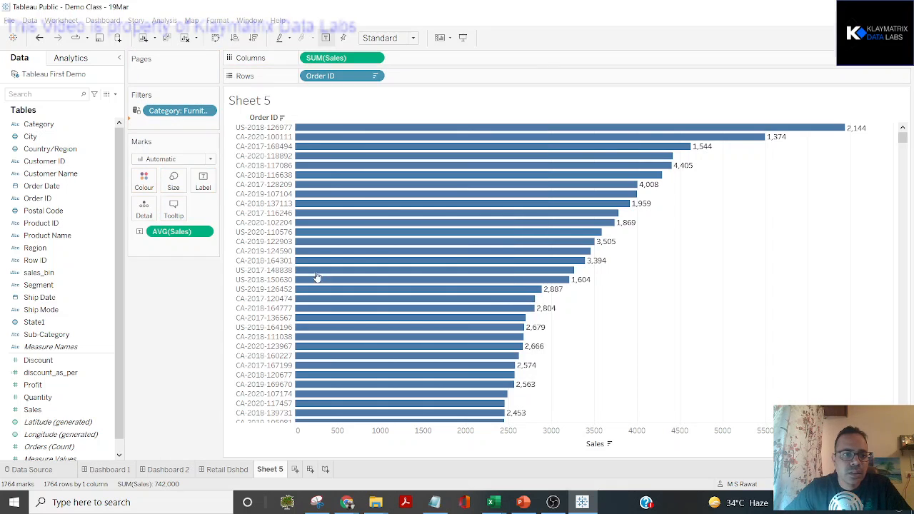
{"action": "left_click_drag", "start_coordinate": [45, 325], "coordinate": [179, 125]}
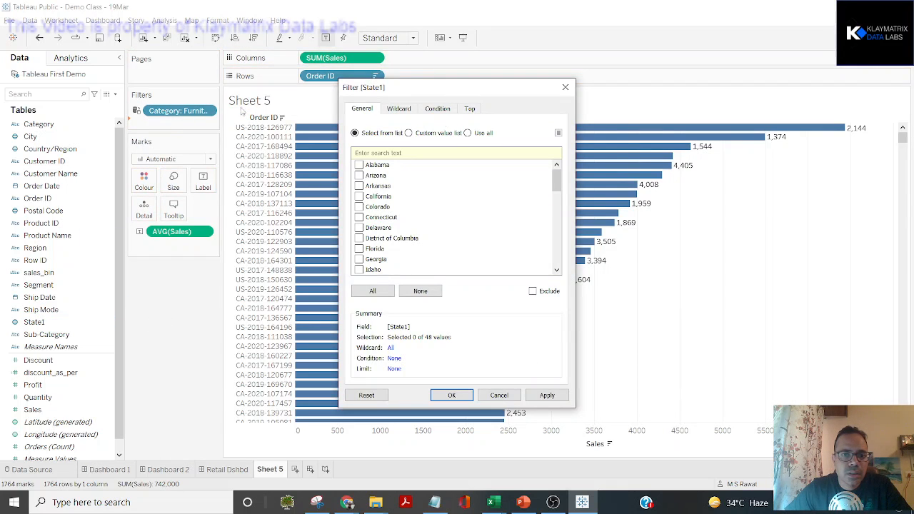
{"action": "left_click", "coordinate": [372, 292]}
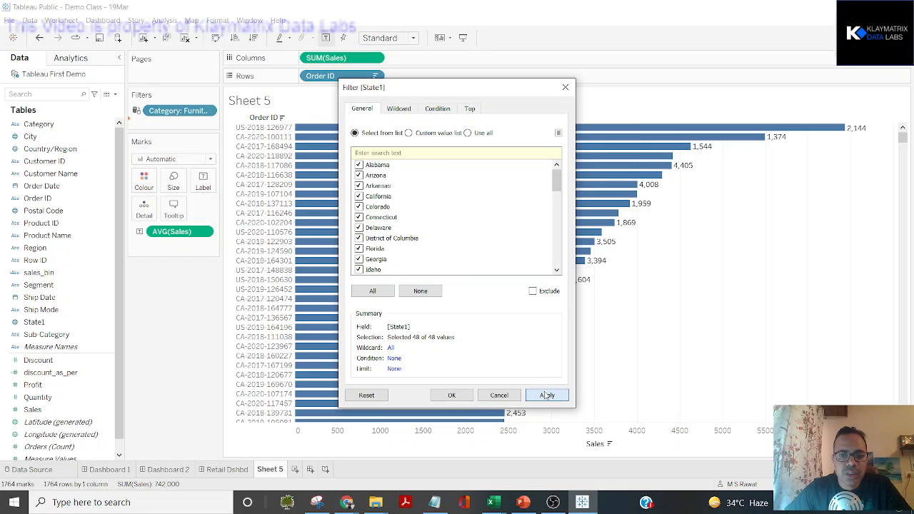
{"action": "left_click", "coordinate": [464, 396]}
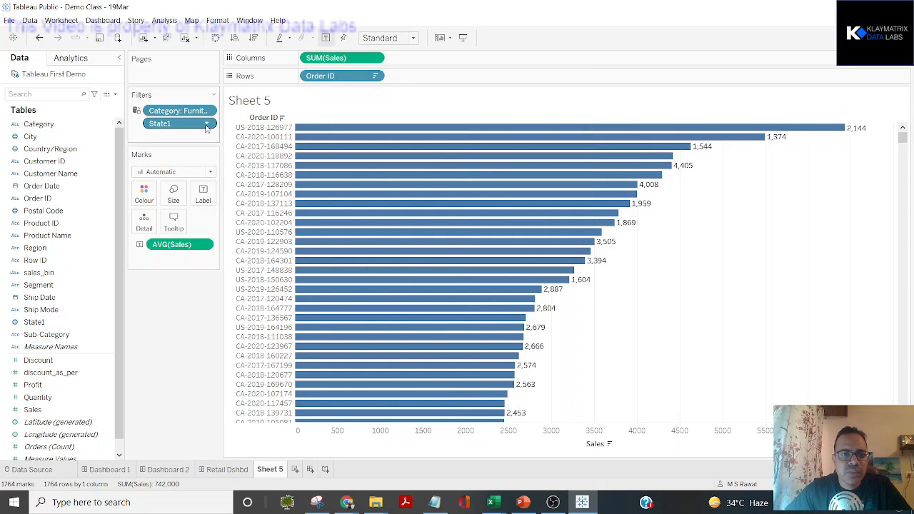
{"action": "left_click", "coordinate": [206, 125]}
{"action": "left_click", "coordinate": [200, 150]}
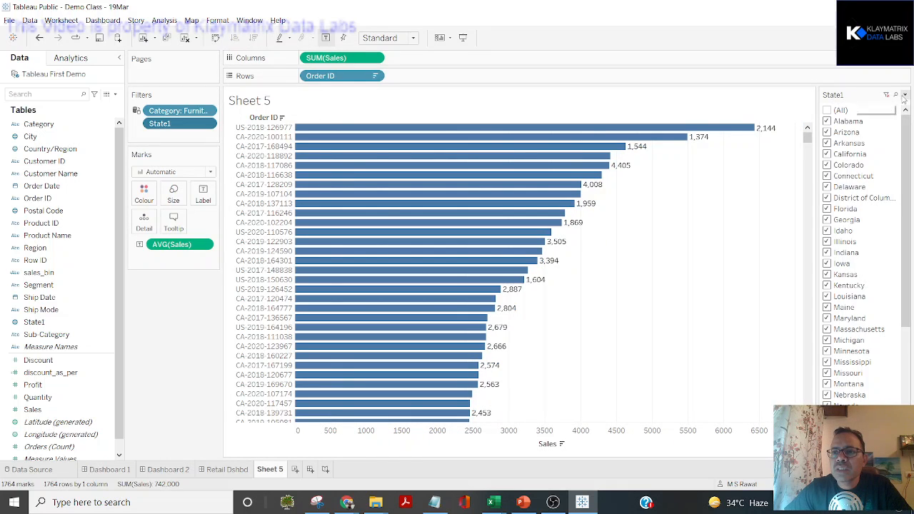
Change the State1 filter control to a single-value list and select Alabama.
{"action": "left_click", "coordinate": [904, 97]}
{"action": "left_click", "coordinate": [821, 177]}
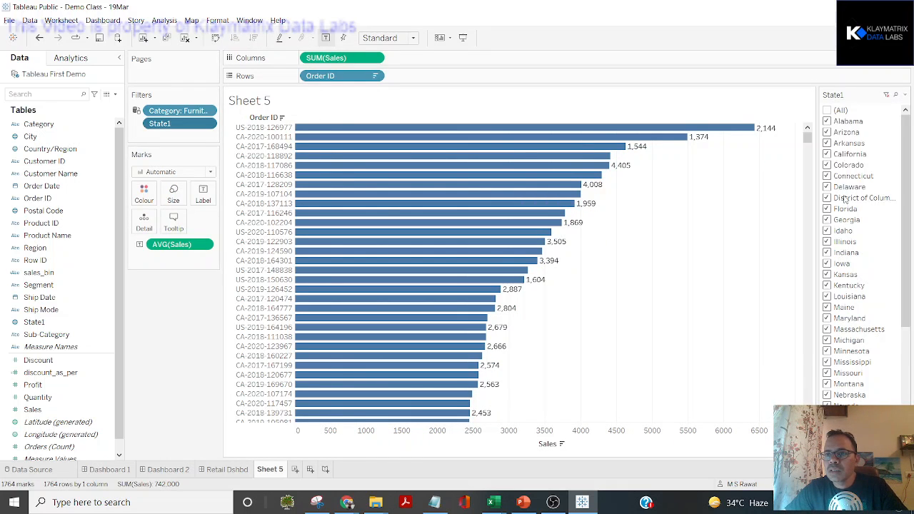
{"action": "left_click", "coordinate": [836, 123]}
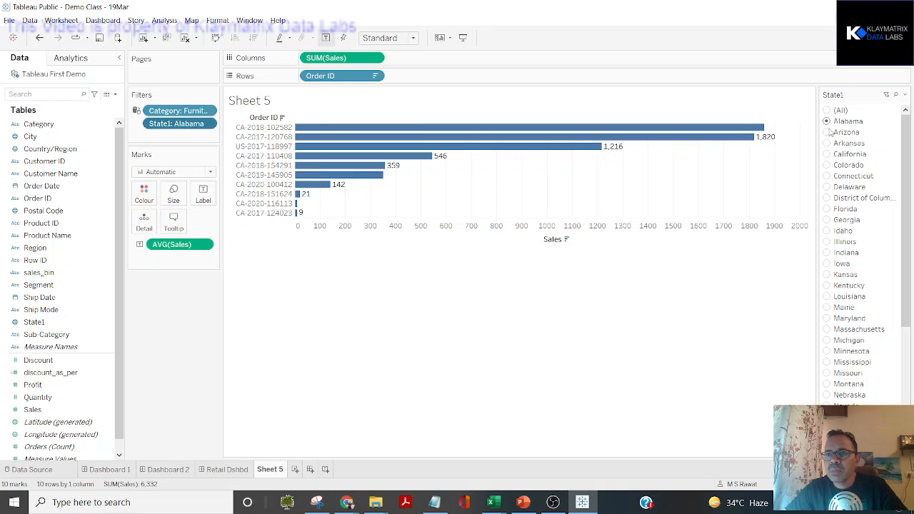
Set the chart's fit to Entire View.
{"action": "left_click", "coordinate": [410, 38]}
{"action": "left_click", "coordinate": [407, 81]}
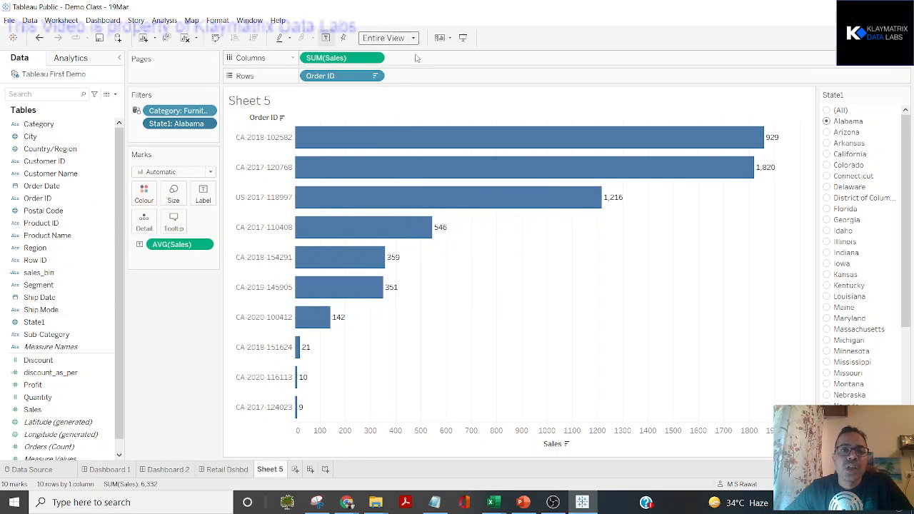
{"action": "key", "text": "ctrl"}
{"action": "key", "text": "ctrl"}
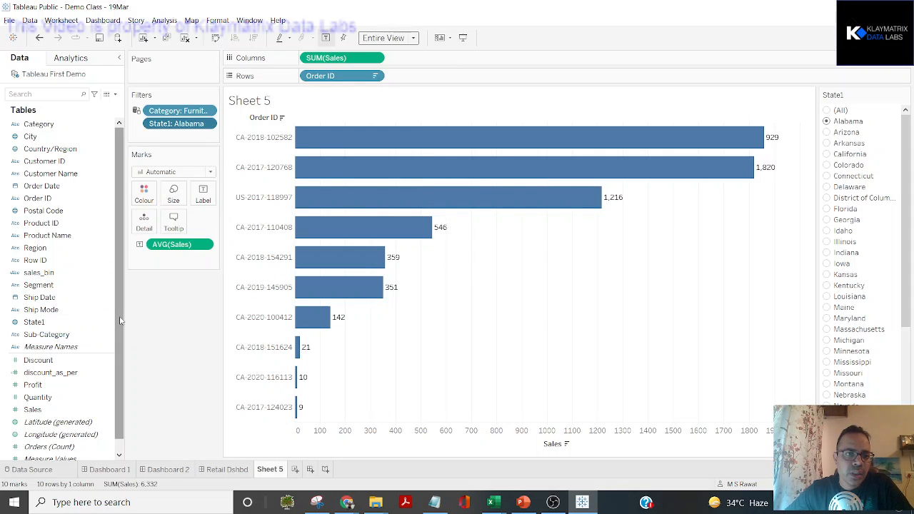
Colour the order bars by the sales_bin field.
{"action": "left_click_drag", "start_coordinate": [38, 272], "coordinate": [140, 202]}
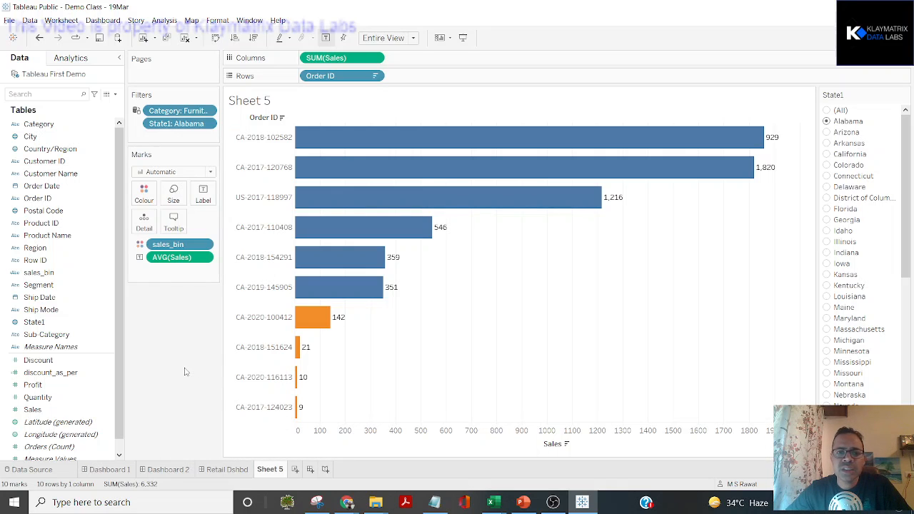
{"action": "mouse_move", "coordinate": [318, 332]}
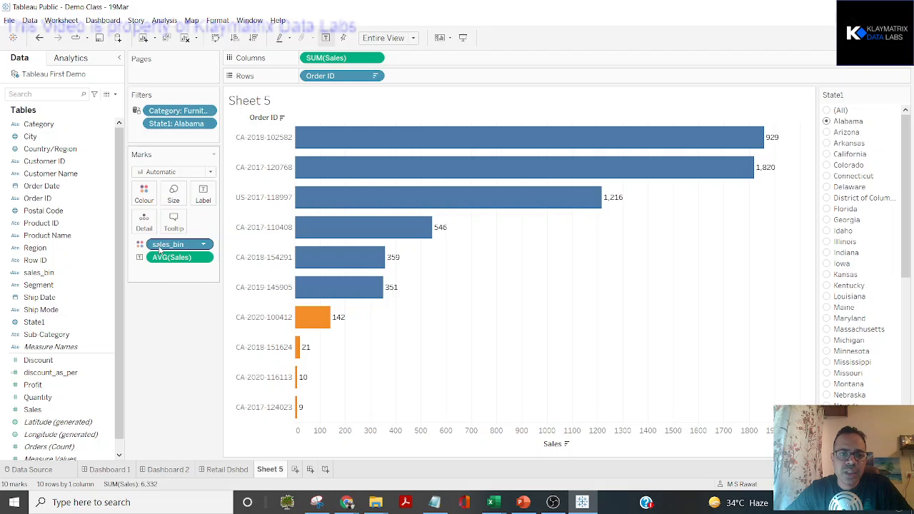
{"action": "left_click", "coordinate": [184, 245]}
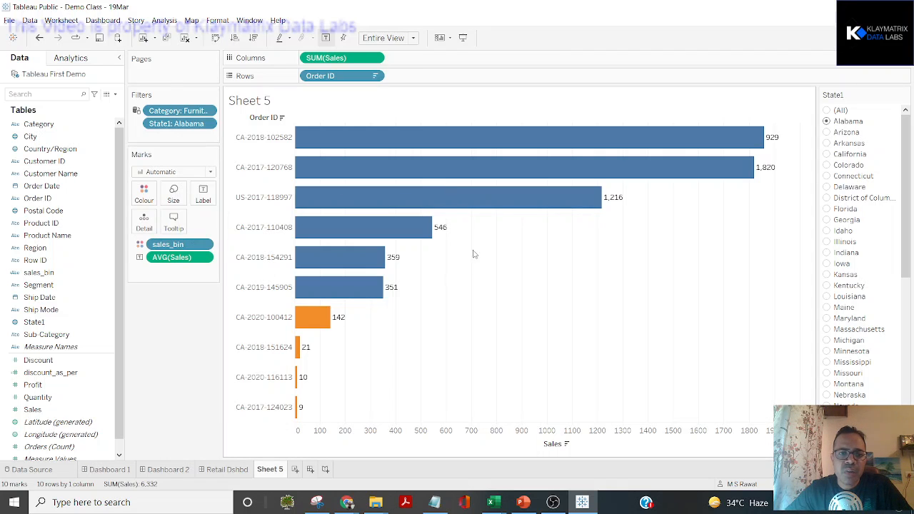
Inspect the tooltips of Alabama's order bars to compare their sales_bin and sales values.
{"action": "key", "text": "ctrl"}
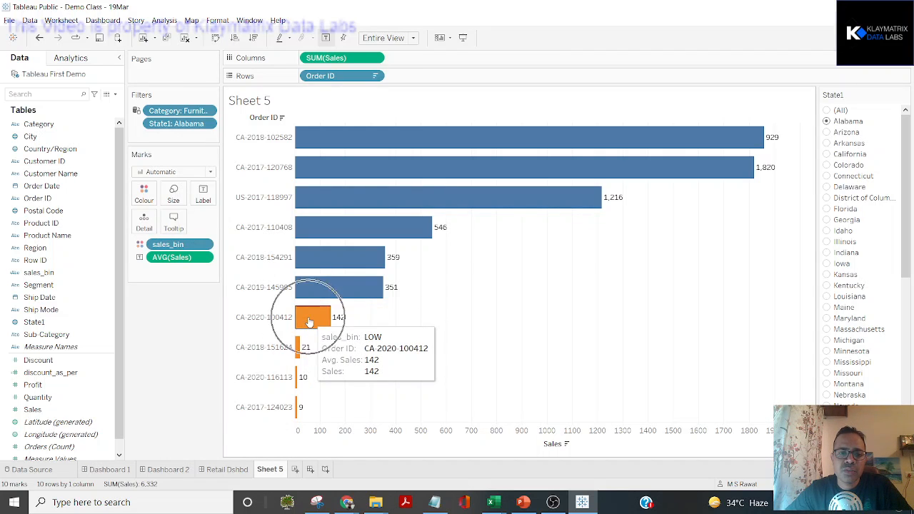
{"action": "mouse_move", "coordinate": [364, 230]}
{"action": "key", "text": "ctrl"}
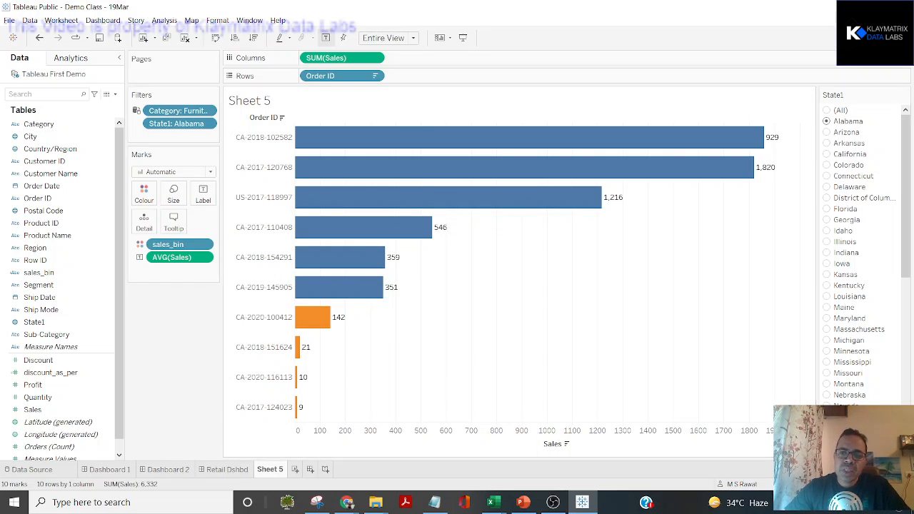
{"action": "mouse_move", "coordinate": [432, 140]}
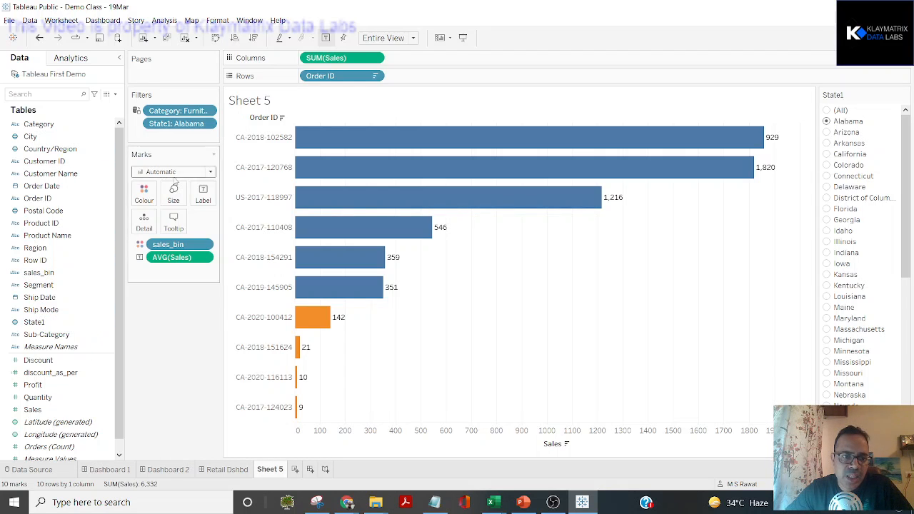
{"action": "mouse_move", "coordinate": [385, 197]}
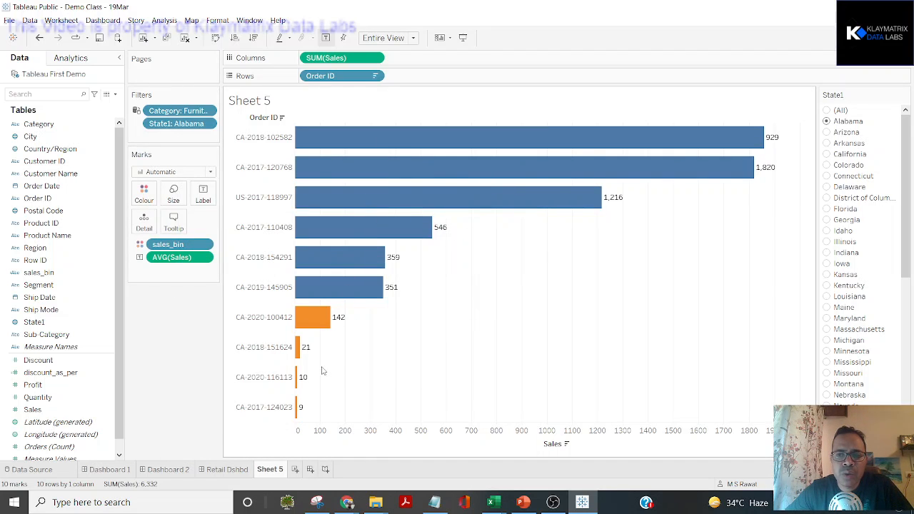
Switch the State1 filter to Arizona, followed by Arkansas, and inspect the two-coloured order bar.
{"action": "left_click", "coordinate": [827, 133]}
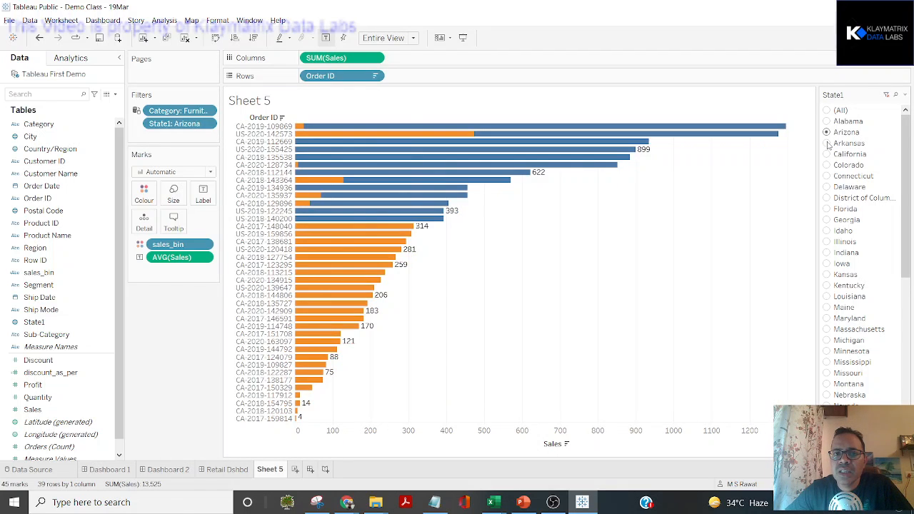
{"action": "left_click", "coordinate": [827, 144]}
{"action": "mouse_move", "coordinate": [305, 149]}
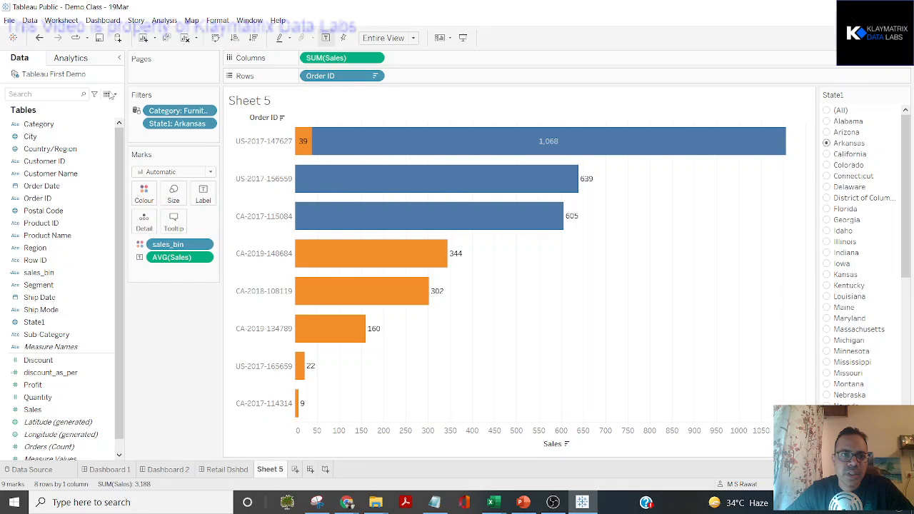
View the underlying data and read across the first record from Category to State1 to identify its state.
{"action": "left_click", "coordinate": [108, 95]}
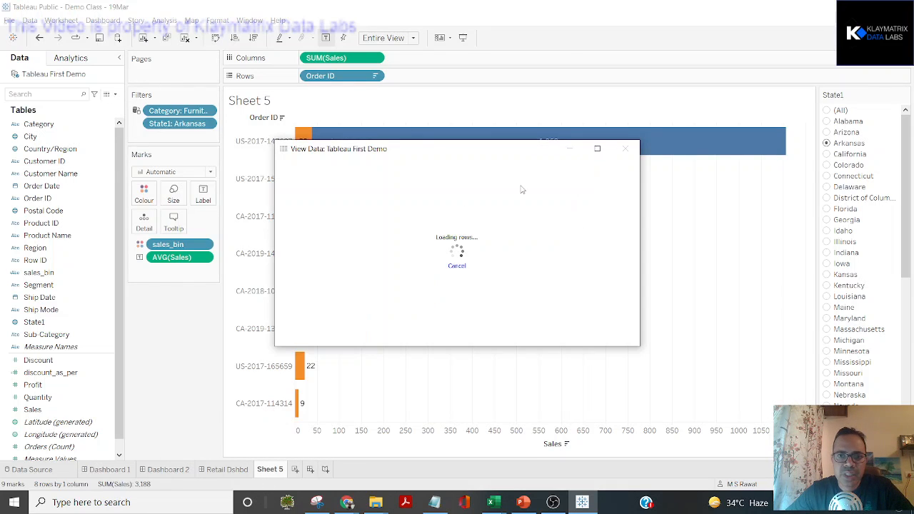
{"action": "left_click", "coordinate": [597, 148]}
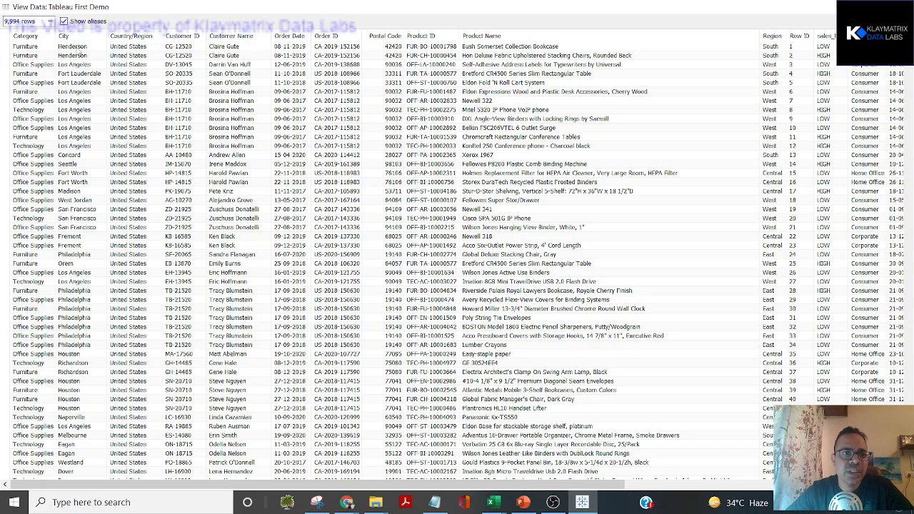
{"action": "left_click", "coordinate": [128, 50]}
{"action": "key", "text": "Left"}
{"action": "key", "text": "Left"}
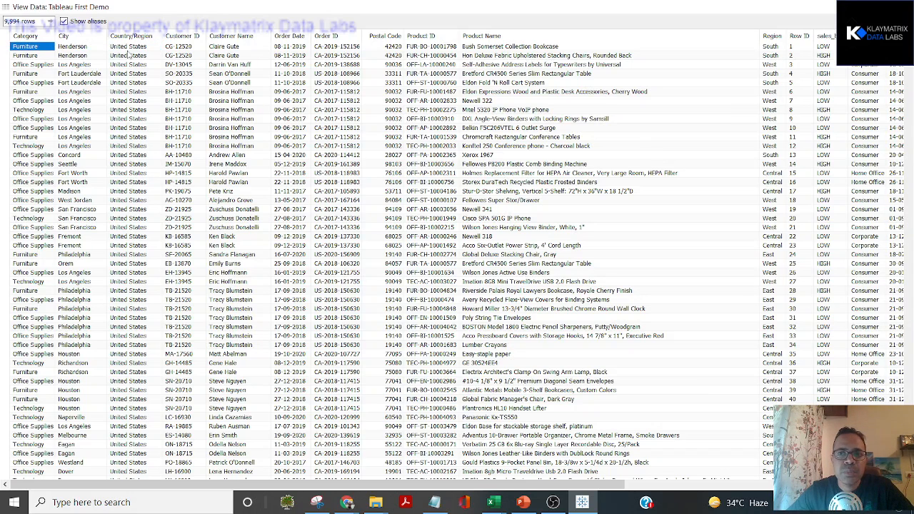
{"action": "key", "text": "Right"}
{"action": "key", "text": "Right"}
{"action": "key", "text": "Right"}
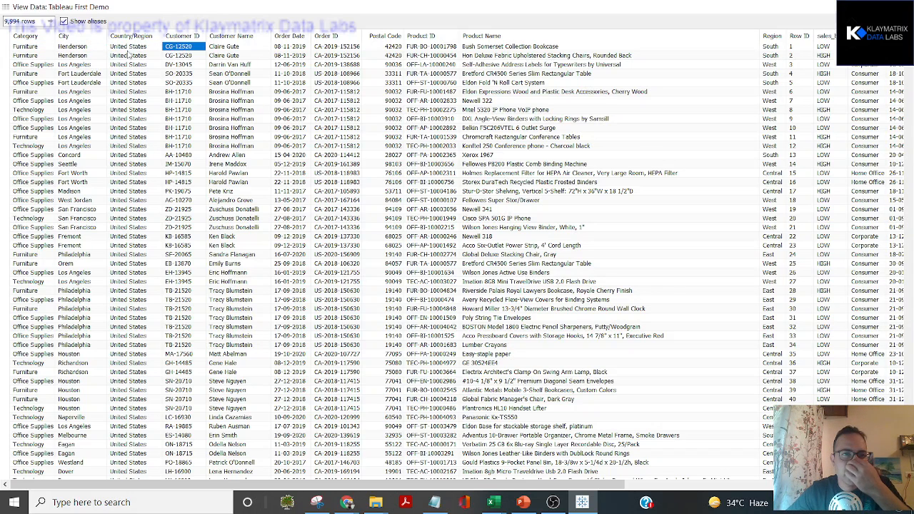
{"action": "key", "text": "Left"}
{"action": "key", "text": "Left"}
{"action": "key", "text": "Right"}
{"action": "key", "text": "Right"}
{"action": "key", "text": "Right"}
{"action": "key", "text": "Right"}
{"action": "key", "text": "Right"}
{"action": "key", "text": "Right"}
{"action": "key", "text": "Right"}
{"action": "key", "text": "Right"}
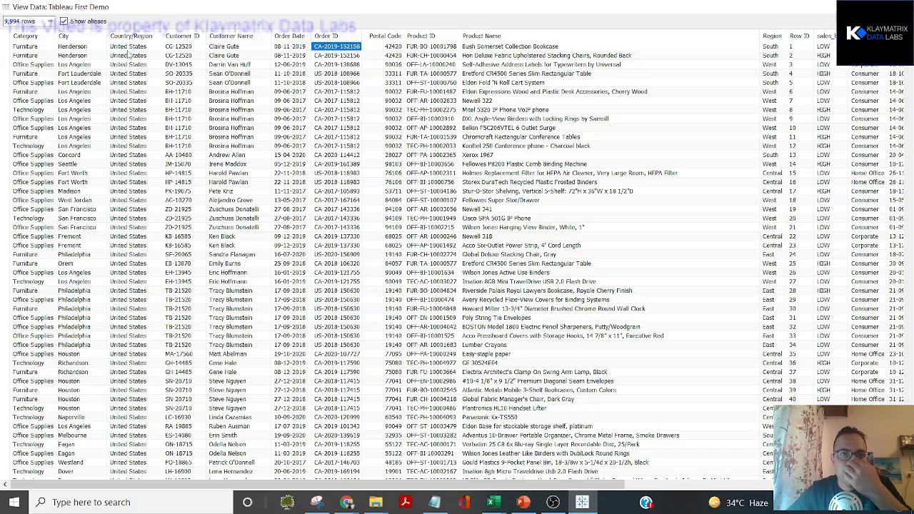
{"action": "key", "text": "Right"}
{"action": "key", "text": "Right"}
{"action": "key", "text": "Right"}
{"action": "key", "text": "Right"}
{"action": "key", "text": "Right"}
{"action": "key", "text": "Right"}
{"action": "key", "text": "Right"}
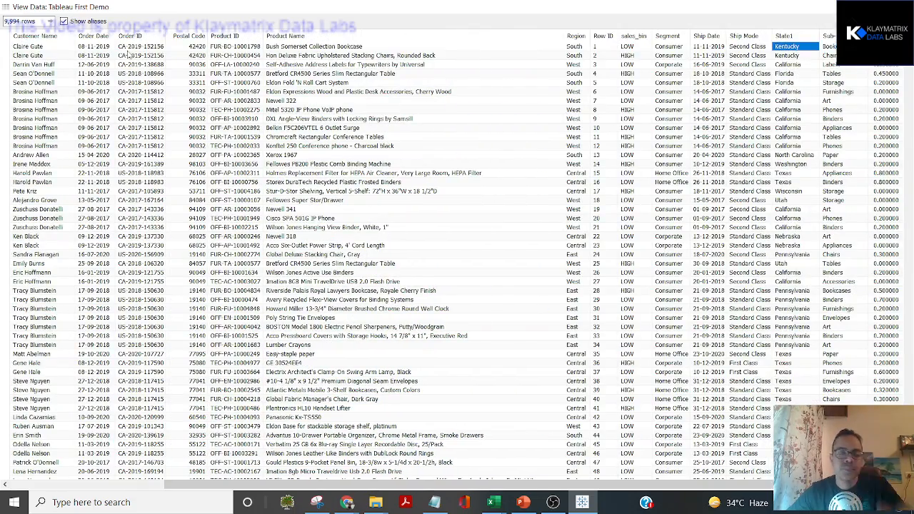
{"action": "left_click", "coordinate": [901, 6]}
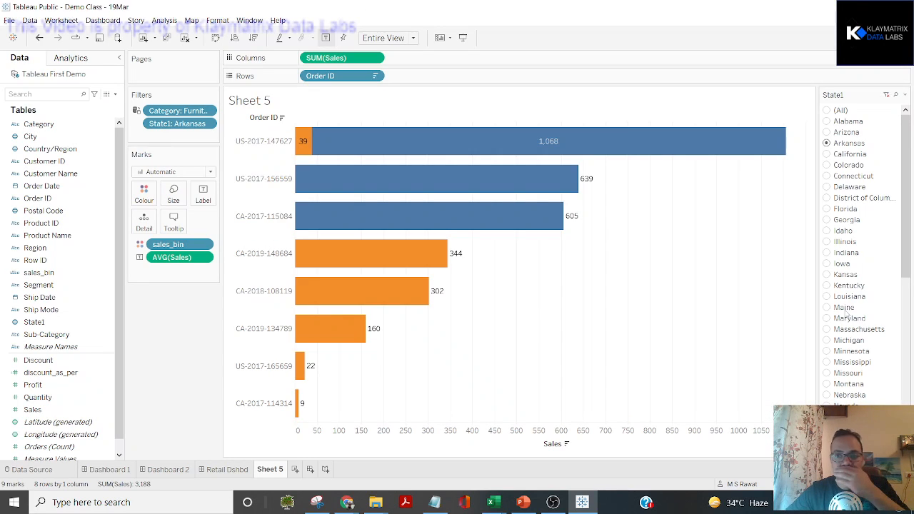
Switch the State1 filter to Kentucky and inspect the LOW segment of the third order's two-coloured bar.
{"action": "left_click", "coordinate": [827, 287]}
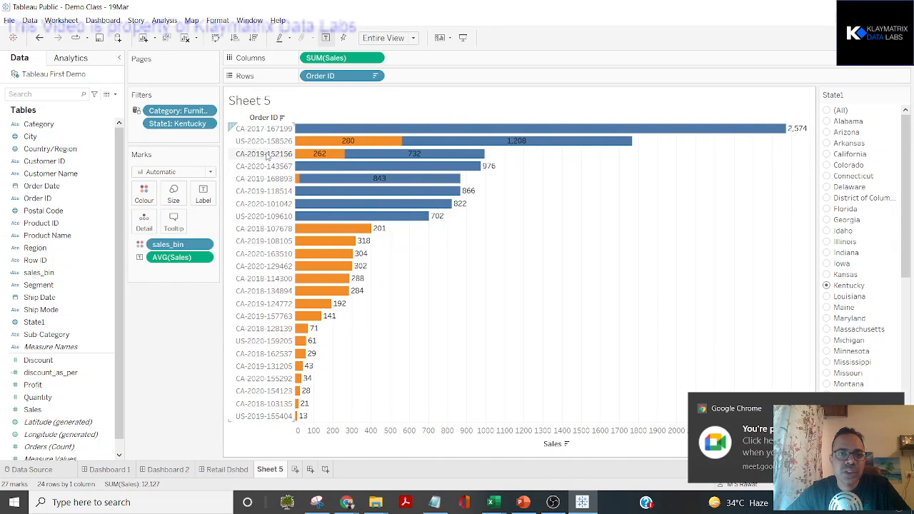
{"action": "mouse_move", "coordinate": [327, 160]}
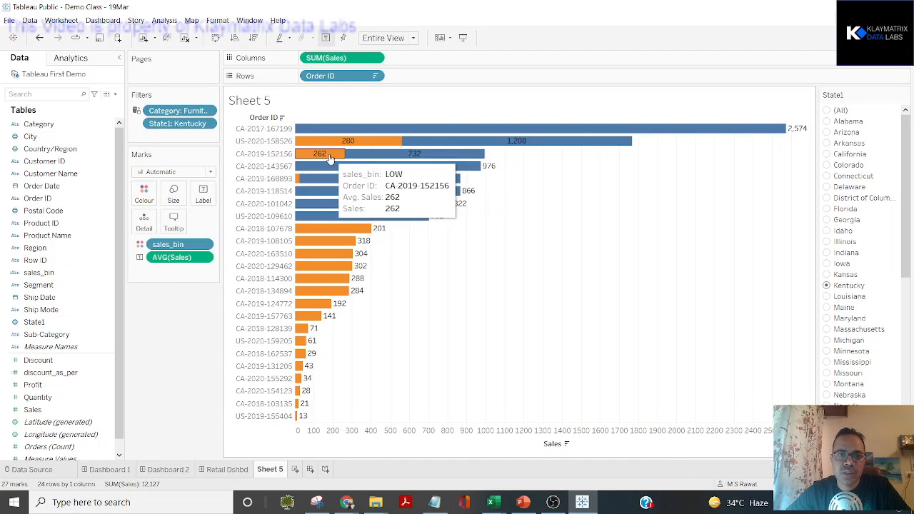
View the underlying data again and select the Order ID cells of the first two records, which share one order.
{"action": "left_click", "coordinate": [106, 95]}
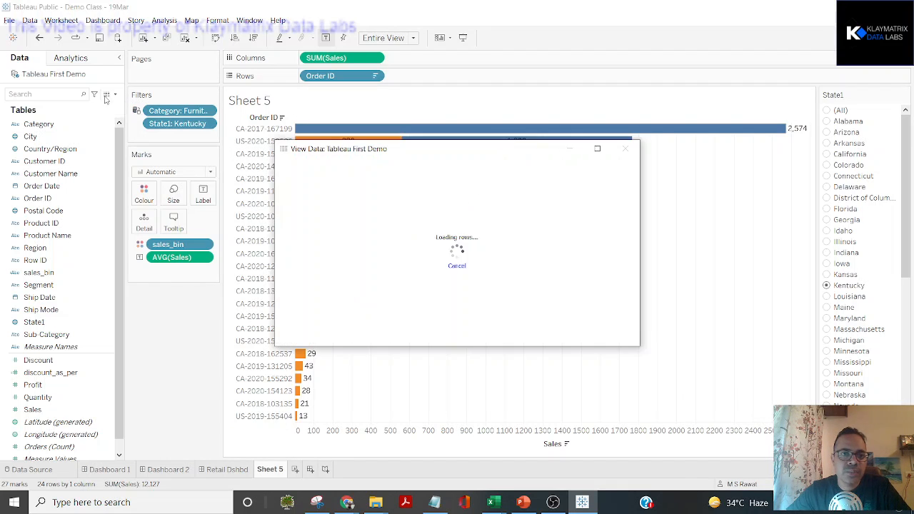
{"action": "left_click", "coordinate": [597, 148]}
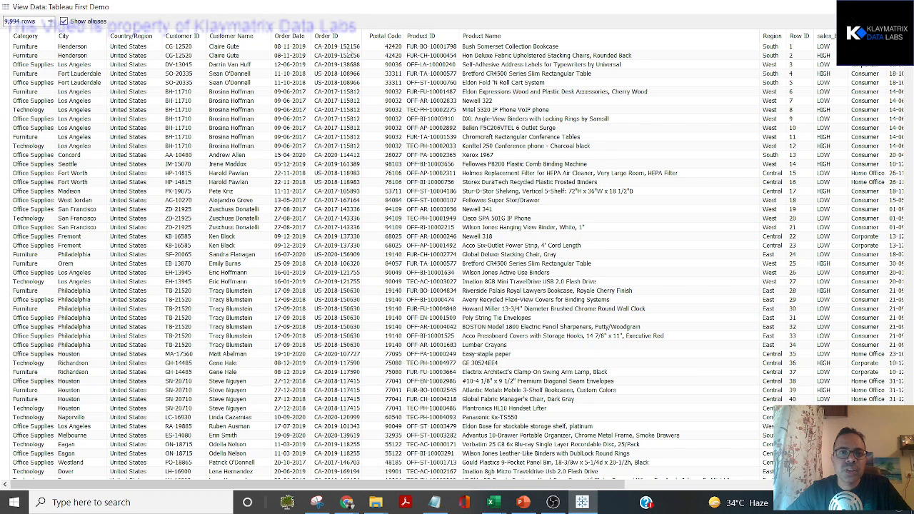
{"action": "left_click", "coordinate": [347, 47]}
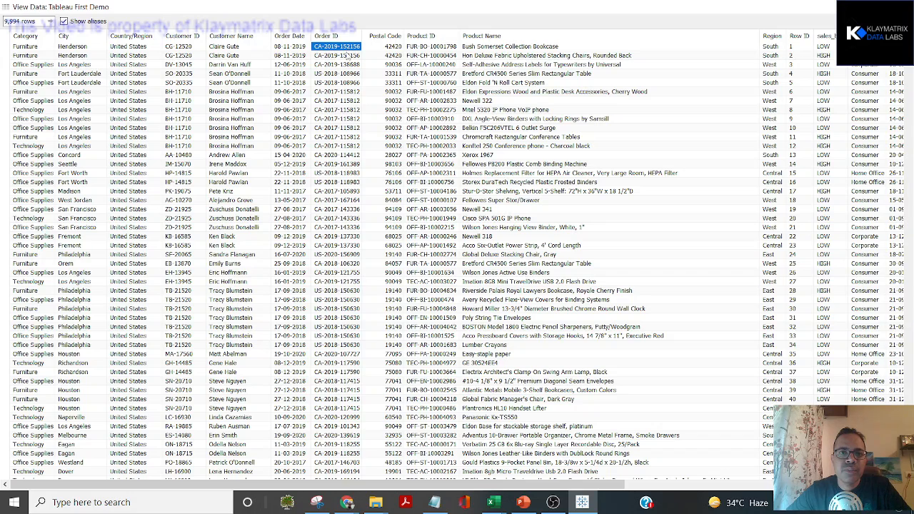
{"action": "left_click", "coordinate": [353, 56]}
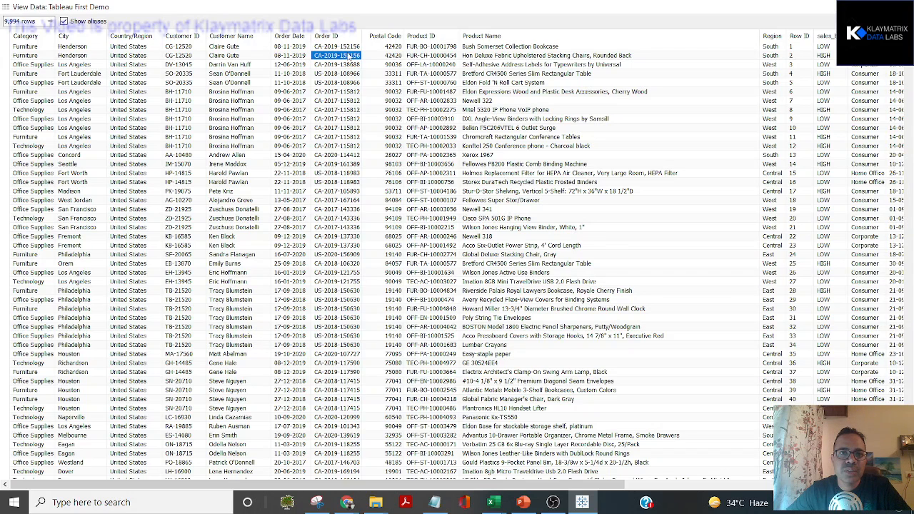
{"action": "left_click", "coordinate": [350, 48]}
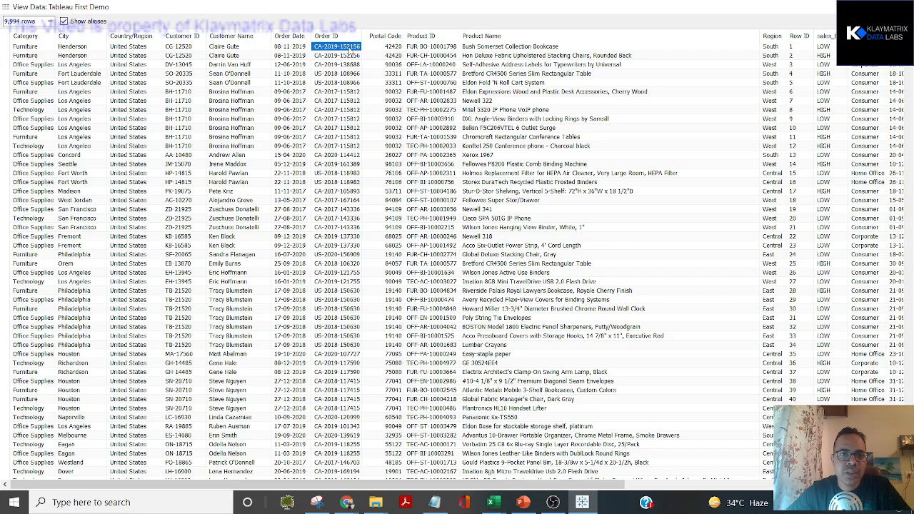
{"action": "left_click", "coordinate": [346, 56]}
{"action": "left_click_drag", "start_coordinate": [341, 48], "coordinate": [341, 51]}
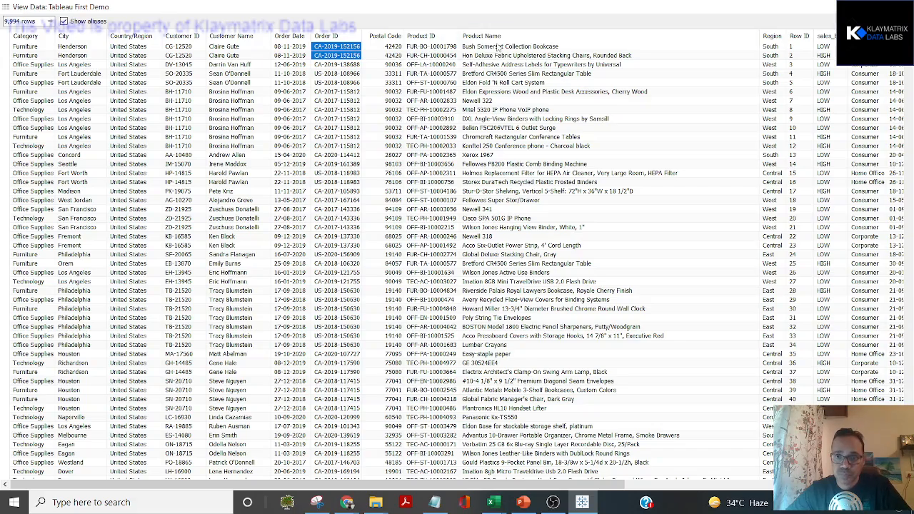
Extend the selection across both records to compare their product, sales_bin and State1 values, and close the data view.
{"action": "key", "text": "shift+Right"}
{"action": "key", "text": "shift+Right"}
{"action": "key", "text": "shift+Right"}
{"action": "key", "text": "shift+Right"}
{"action": "key", "text": "shift+Right"}
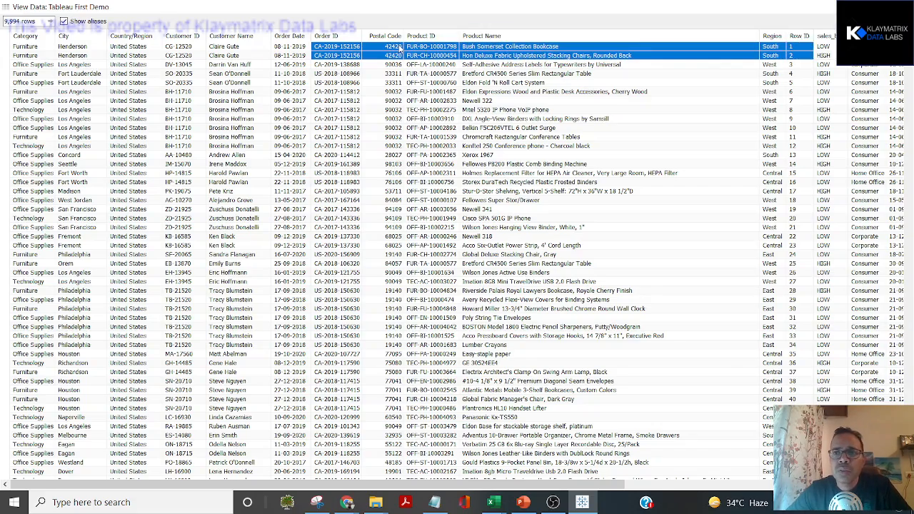
{"action": "key", "text": "shift+Right"}
{"action": "key", "text": "shift+Right"}
{"action": "key", "text": "shift+Right"}
{"action": "key", "text": "shift+Right"}
{"action": "key", "text": "shift+Right"}
{"action": "key", "text": "shift+Right"}
{"action": "key", "text": "shift+Right"}
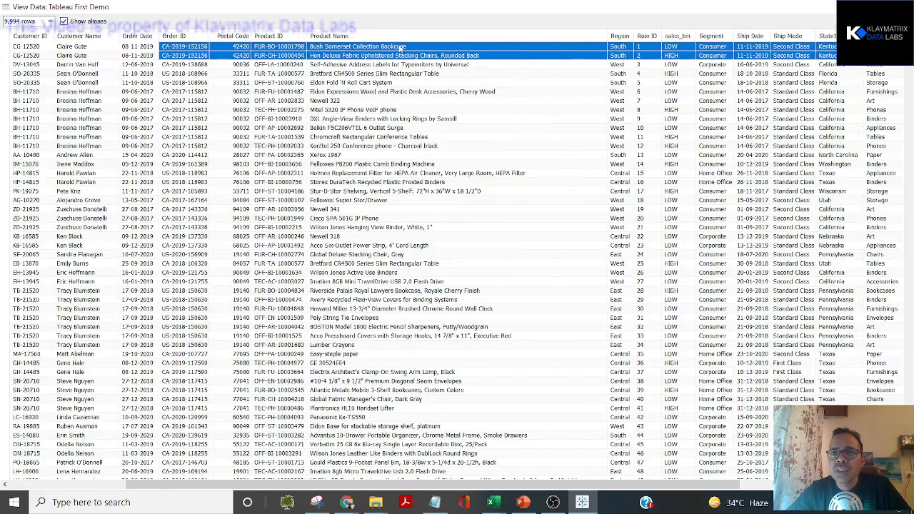
{"action": "key", "text": "shift+Right"}
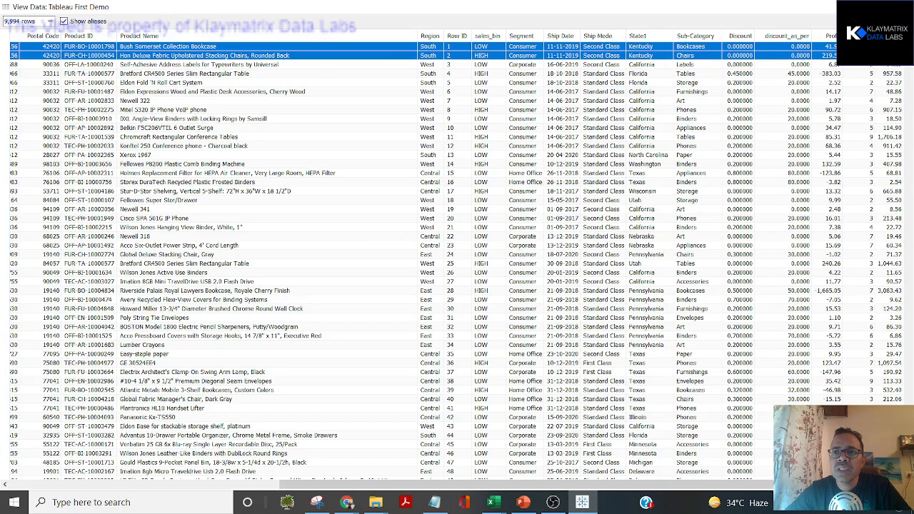
{"action": "left_click", "coordinate": [902, 7]}
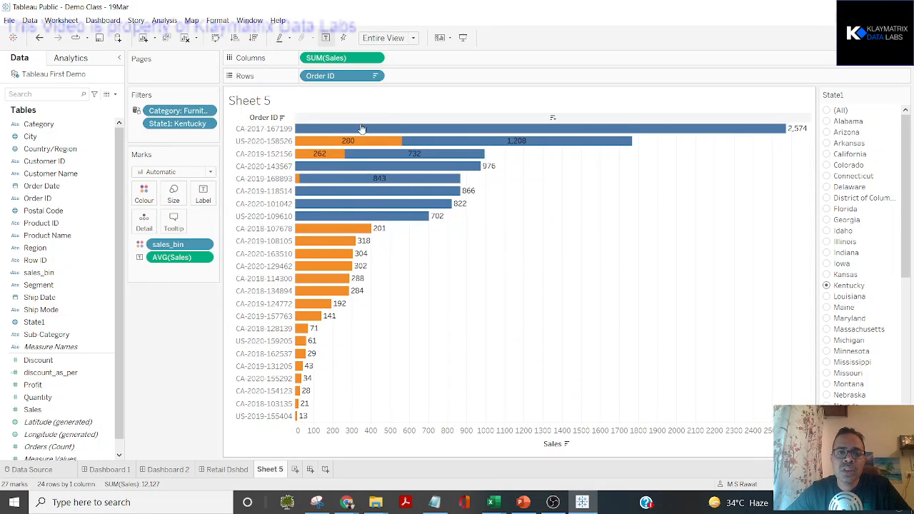
Inspect the top Kentucky order, highlight both segments of the third order's bar to compare their bins, and clear the highlight.
{"action": "mouse_move", "coordinate": [332, 132]}
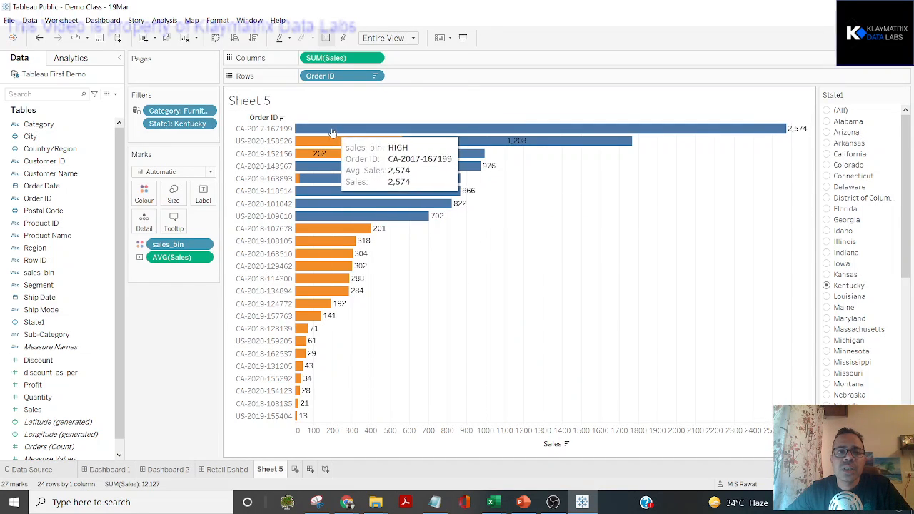
{"action": "left_click", "coordinate": [282, 156]}
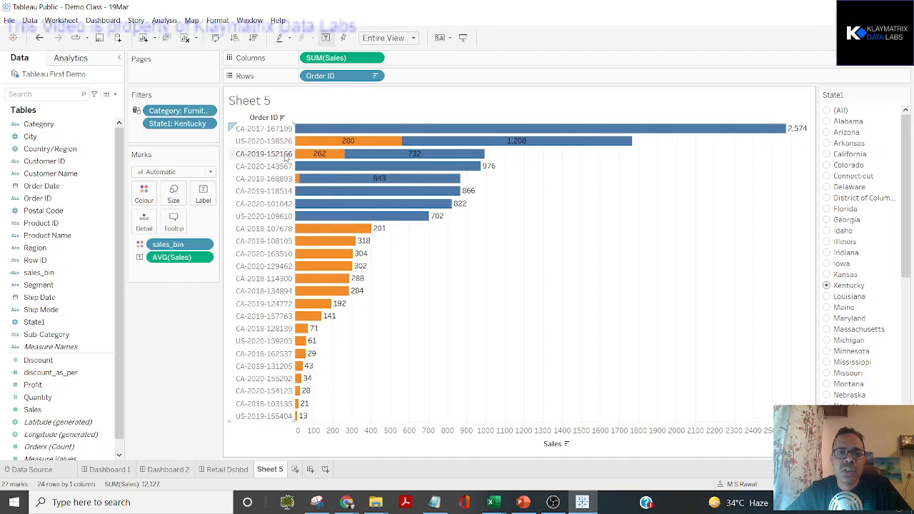
{"action": "left_click", "coordinate": [285, 156]}
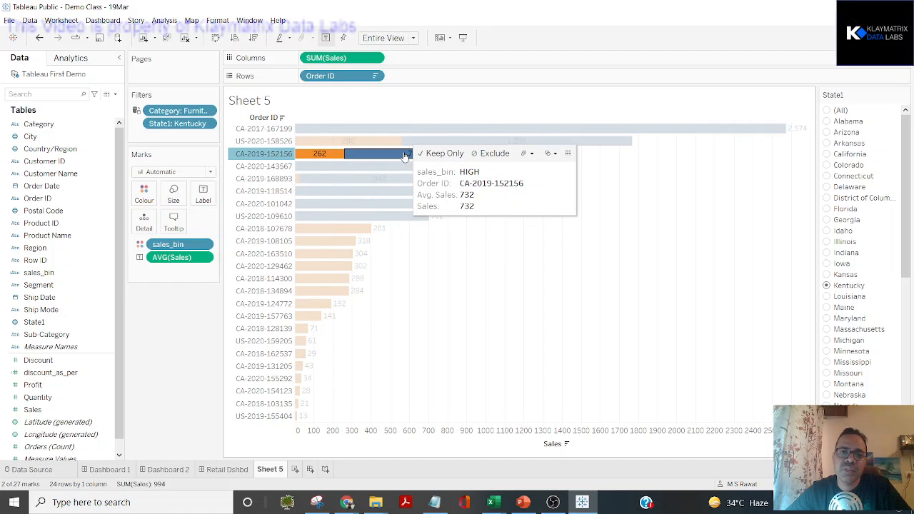
{"action": "left_click", "coordinate": [592, 336]}
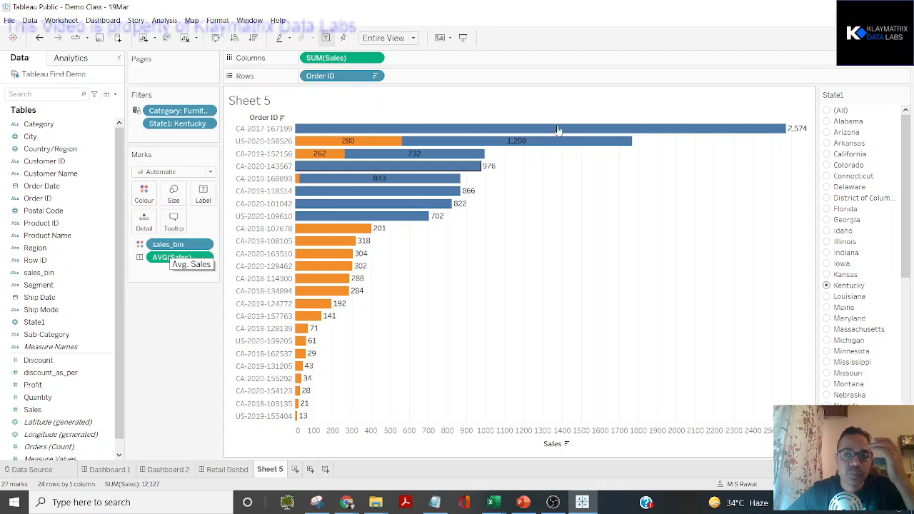
Convert the chart to a text table and replace Measure Names with sales_bin as the column field, leaving Order ID on rows.
{"action": "left_click", "coordinate": [884, 38]}
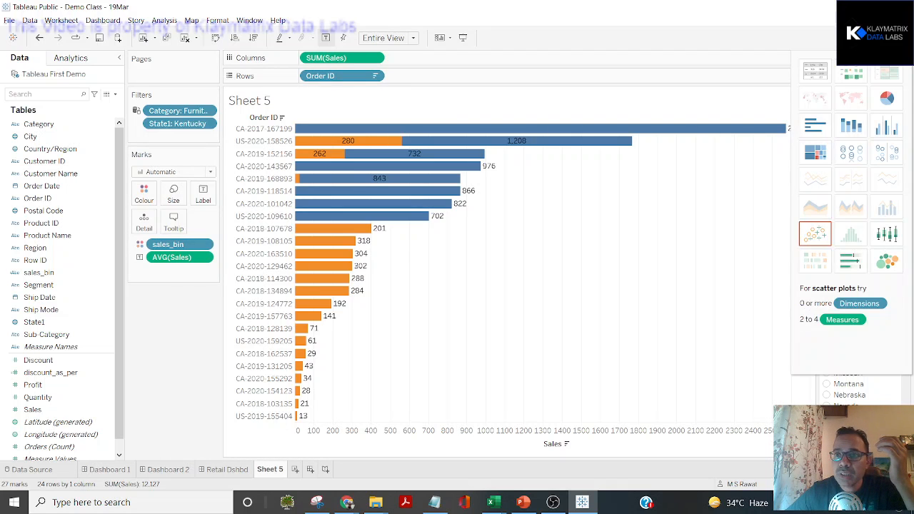
{"action": "left_click", "coordinate": [822, 68]}
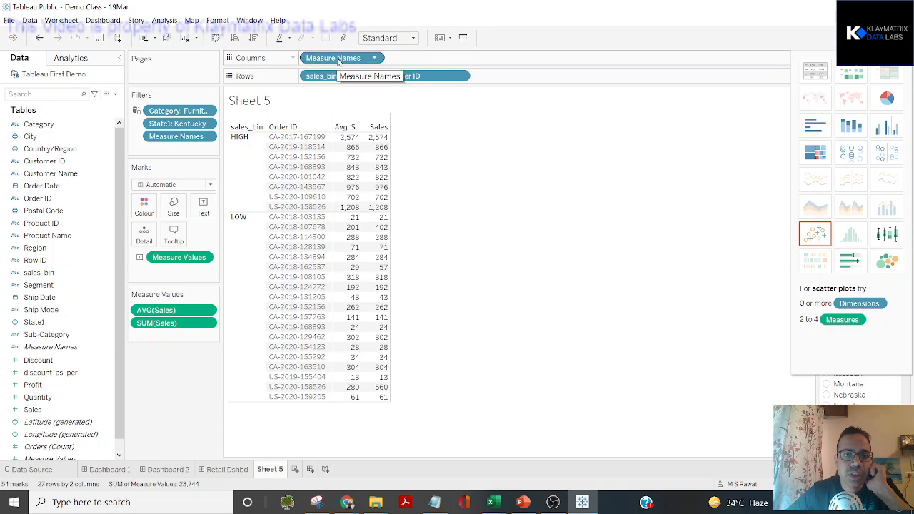
{"action": "left_click_drag", "start_coordinate": [337, 60], "coordinate": [41, 270]}
{"action": "left_click_drag", "start_coordinate": [341, 78], "coordinate": [345, 60]}
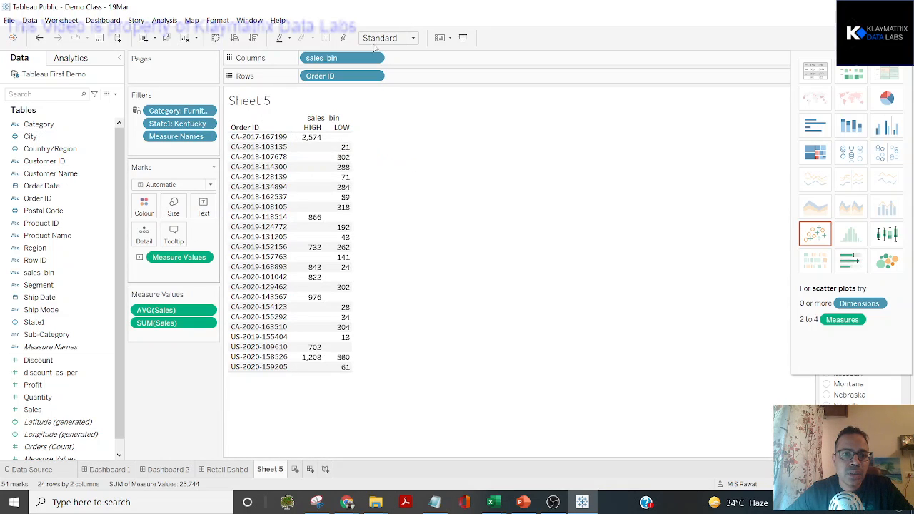
Remove Measure Values from the table's marks and colour the marks by sales_bin.
{"action": "left_click_drag", "start_coordinate": [179, 257], "coordinate": [179, 322]}
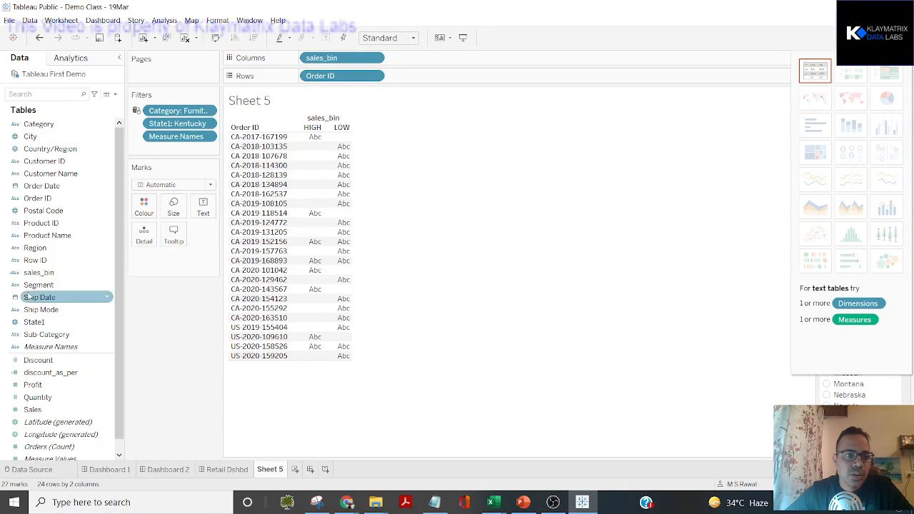
{"action": "left_click_drag", "start_coordinate": [39, 276], "coordinate": [142, 209]}
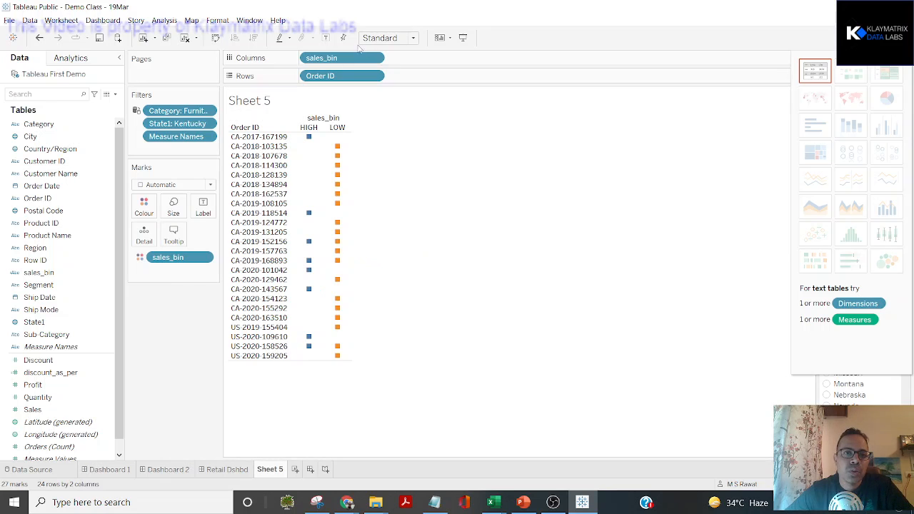
{"action": "left_click_drag", "start_coordinate": [349, 58], "coordinate": [335, 86]}
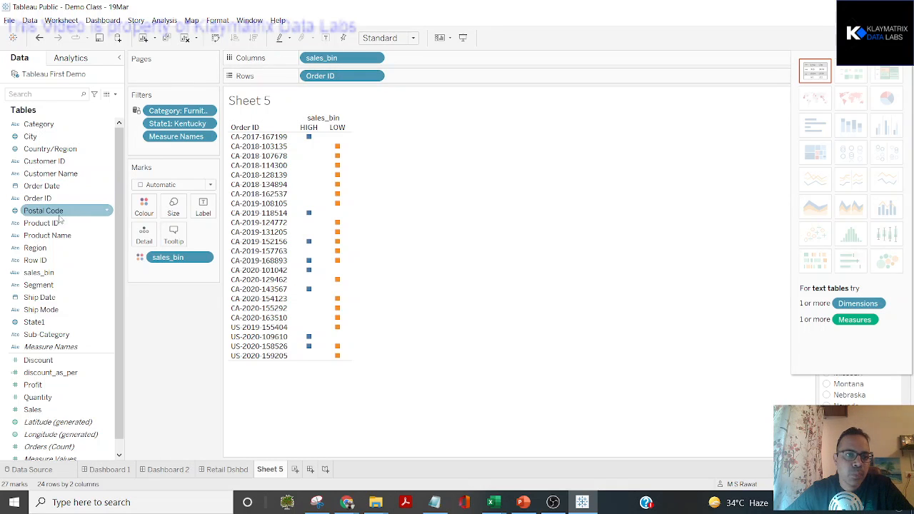
Add Product ID with all its members to the rows after Order ID.
{"action": "left_click_drag", "start_coordinate": [41, 222], "coordinate": [438, 79]}
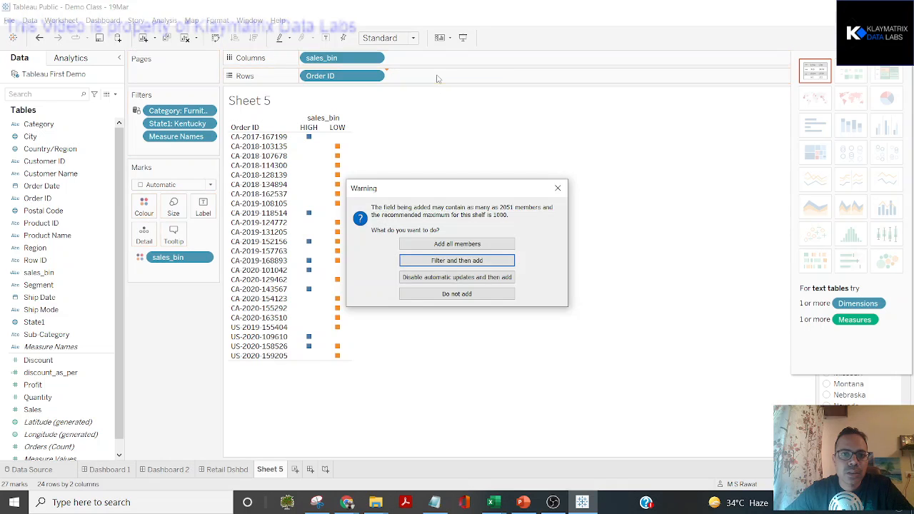
{"action": "left_click", "coordinate": [457, 244]}
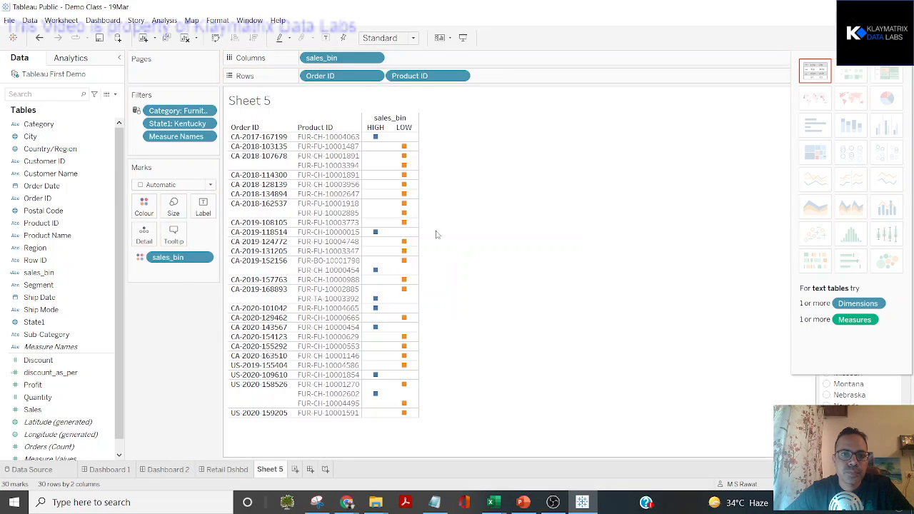
{"action": "right_click", "coordinate": [350, 79]}
{"action": "left_click", "coordinate": [325, 168]}
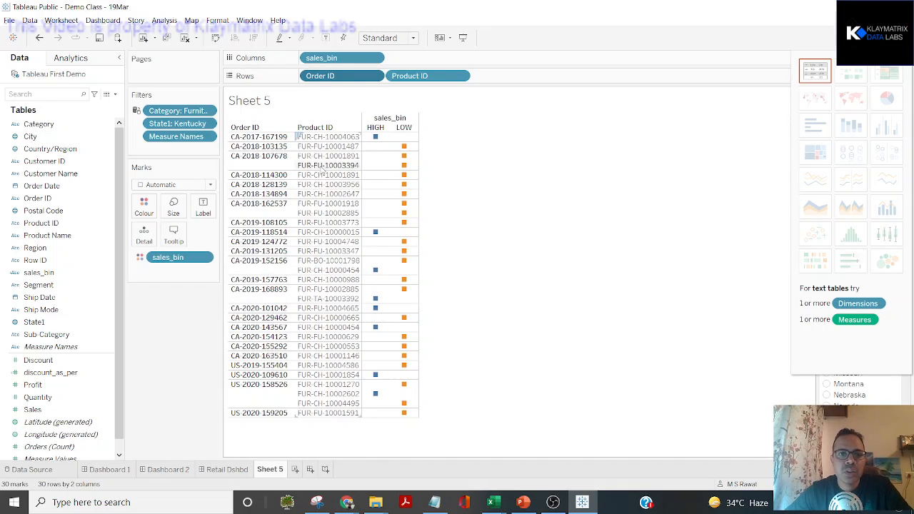
Examine the sales_bin marks of orders with several products, highlighting product FUR-BO-10001798.
{"action": "left_click", "coordinate": [272, 161]}
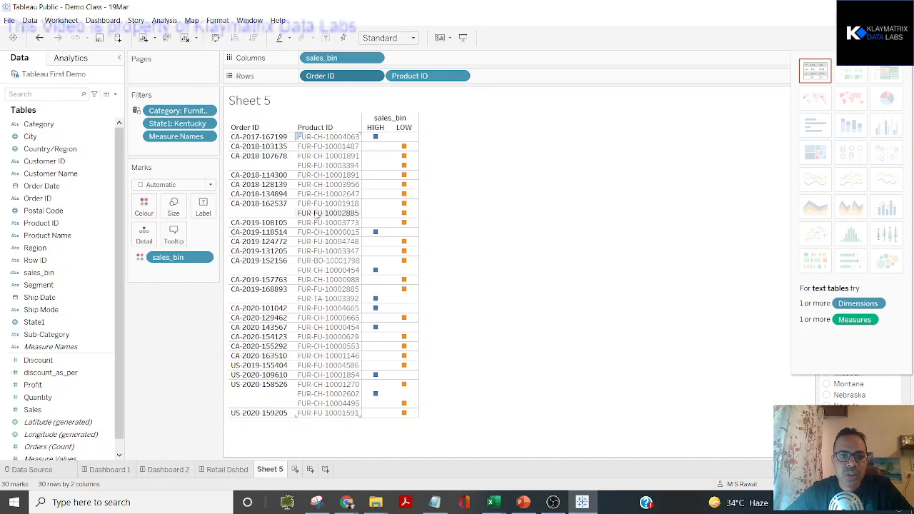
{"action": "mouse_move", "coordinate": [406, 207]}
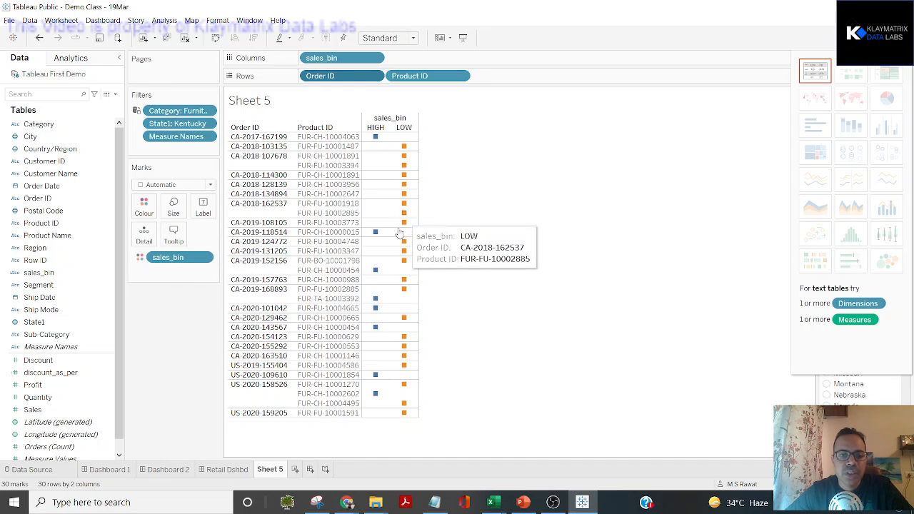
{"action": "left_click", "coordinate": [324, 263]}
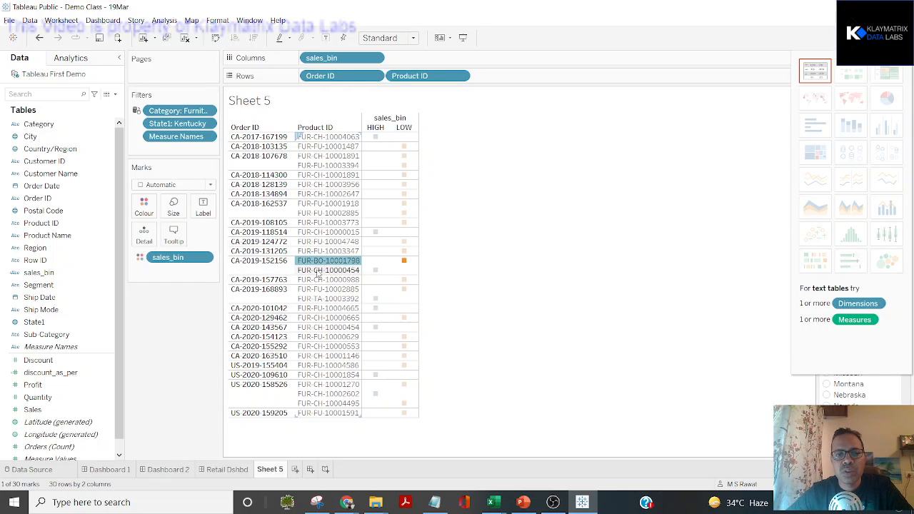
Compare the sales_bin marks of products FUR-BO-10001798 and FUR-CH-10000454 within their shared order.
{"action": "left_click", "coordinate": [318, 272]}
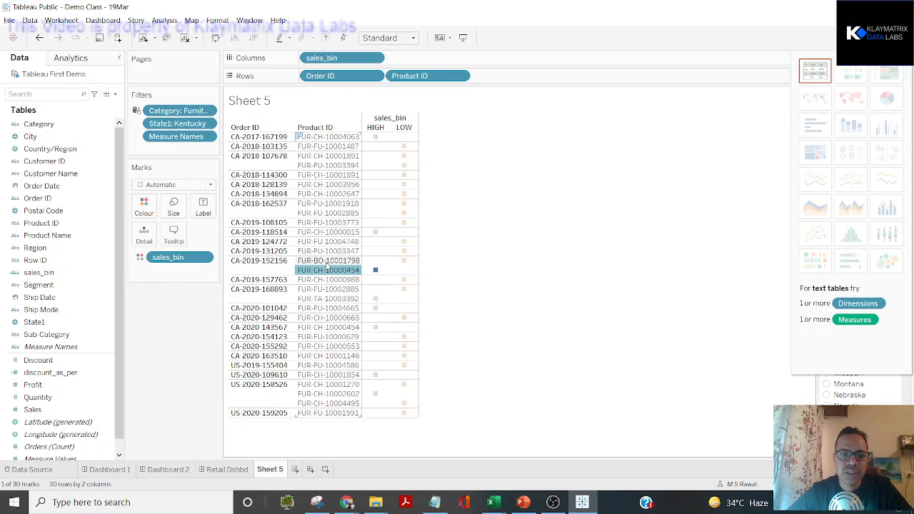
{"action": "left_click", "coordinate": [326, 262]}
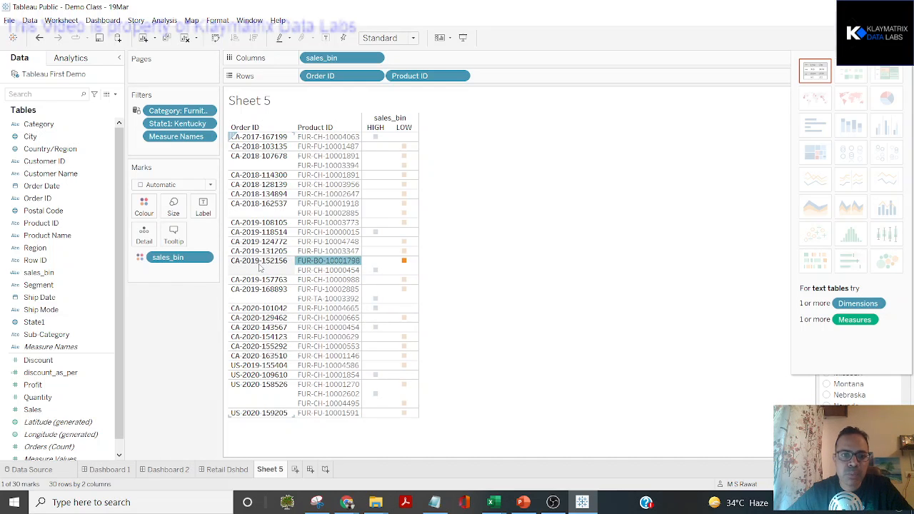
{"action": "left_click", "coordinate": [321, 270]}
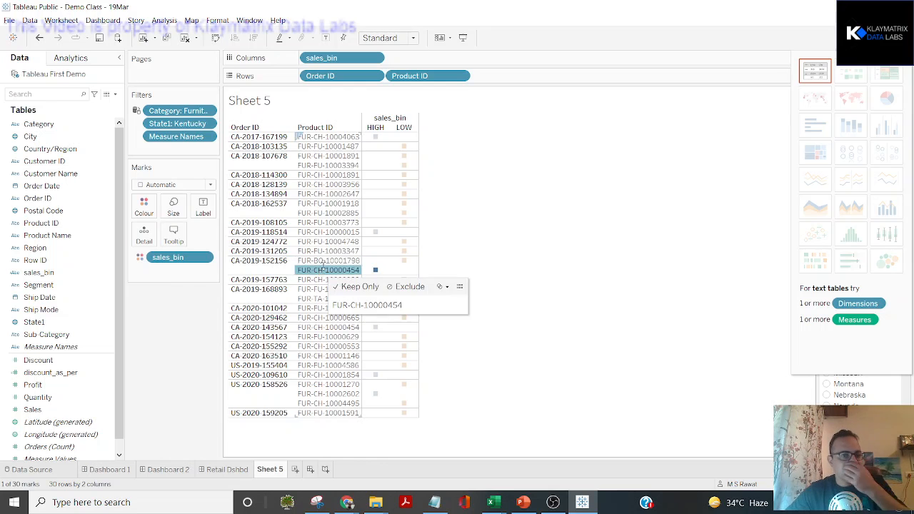
{"action": "left_click", "coordinate": [404, 262]}
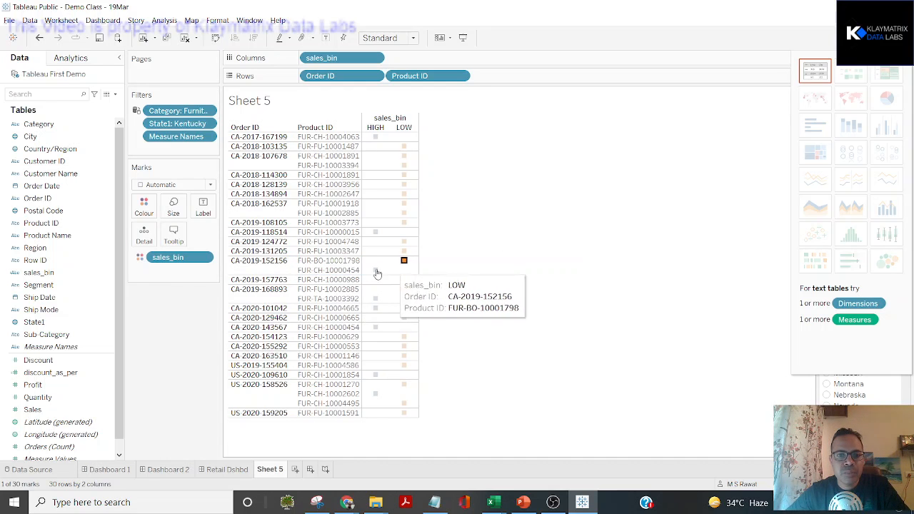
{"action": "left_click", "coordinate": [377, 272]}
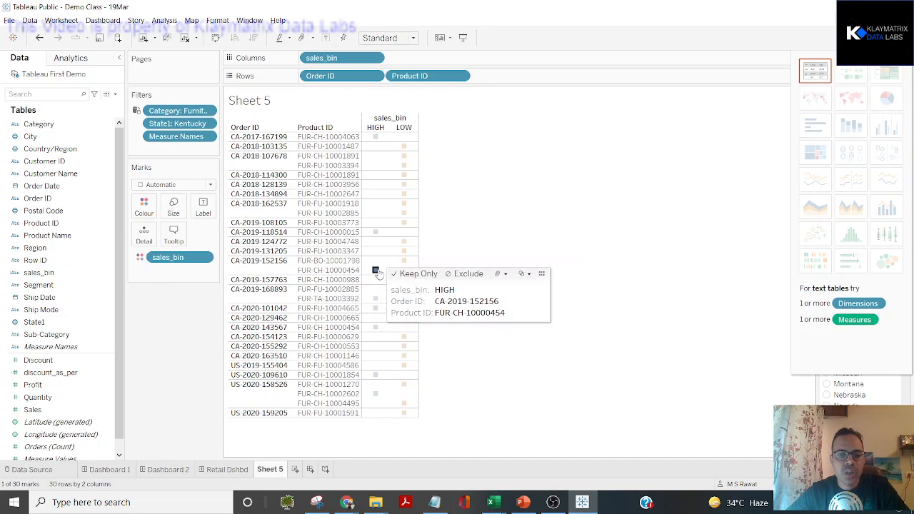
{"action": "left_click", "coordinate": [469, 260]}
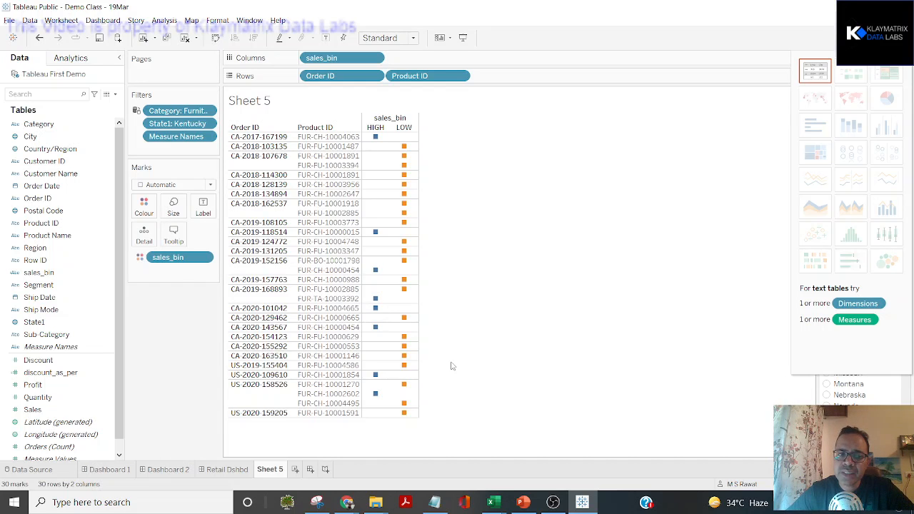
Inspect the underlying row-level source data, sorting the records by Sales, and close the data view.
{"action": "left_click", "coordinate": [34, 409]}
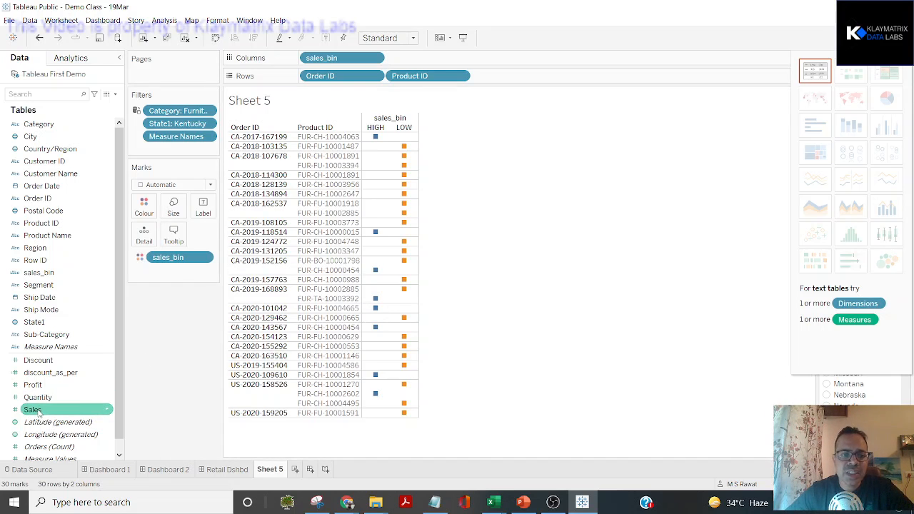
{"action": "left_click", "coordinate": [106, 94]}
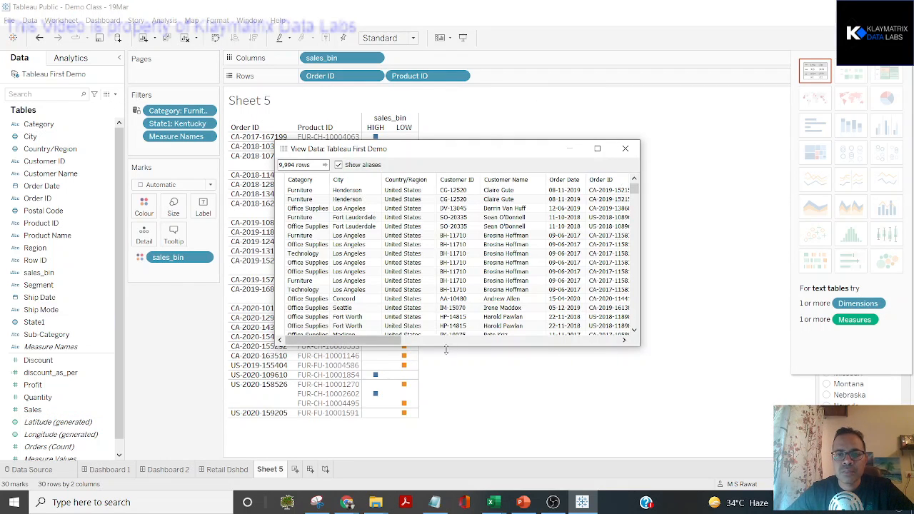
{"action": "left_click_drag", "start_coordinate": [381, 346], "coordinate": [628, 348]}
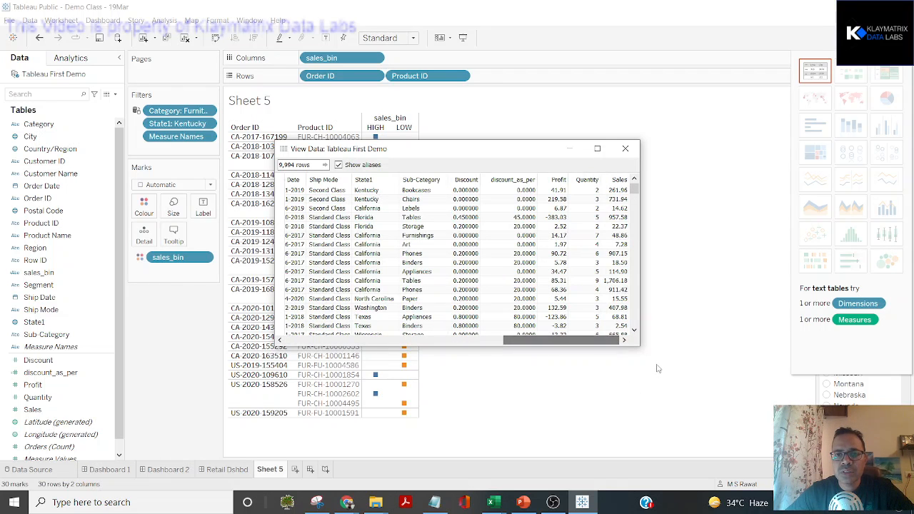
{"action": "left_click", "coordinate": [614, 180]}
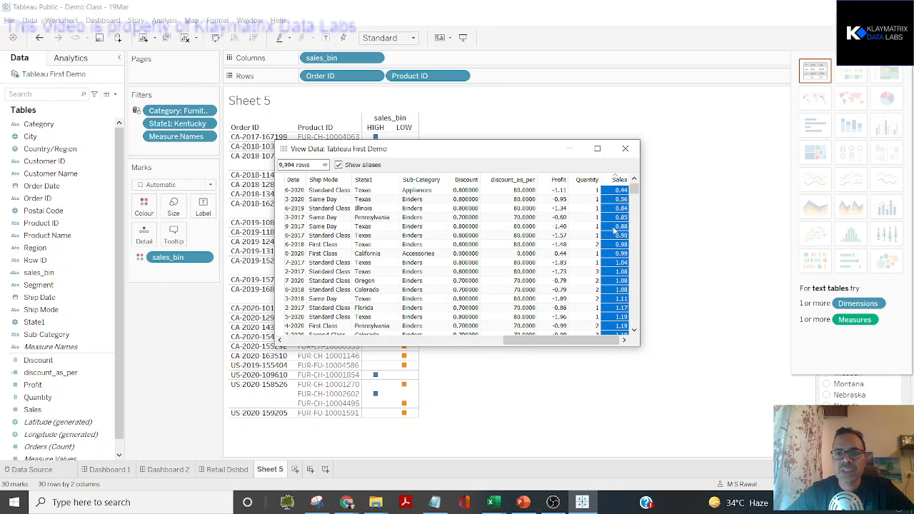
{"action": "left_click", "coordinate": [625, 149]}
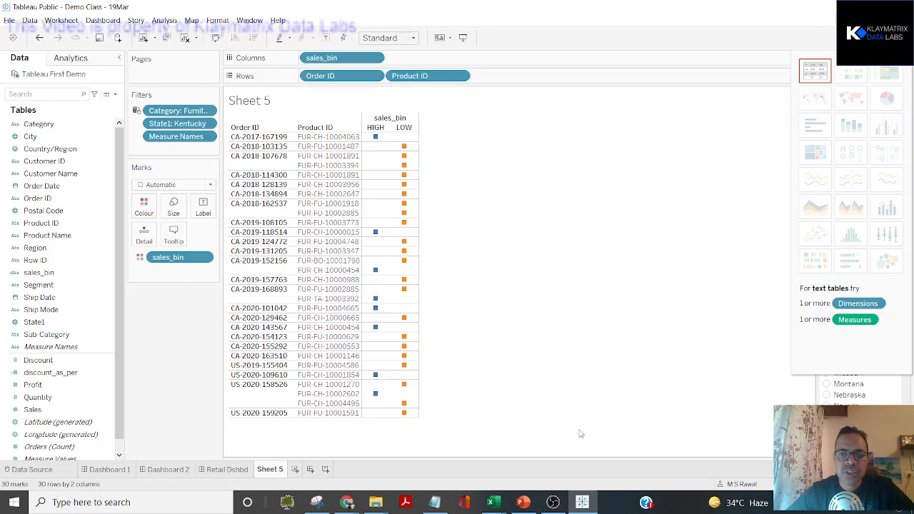
Hide the Show Me chart suggestions and briefly check the Google Meet call before returning to Tableau.
{"action": "left_click", "coordinate": [882, 38]}
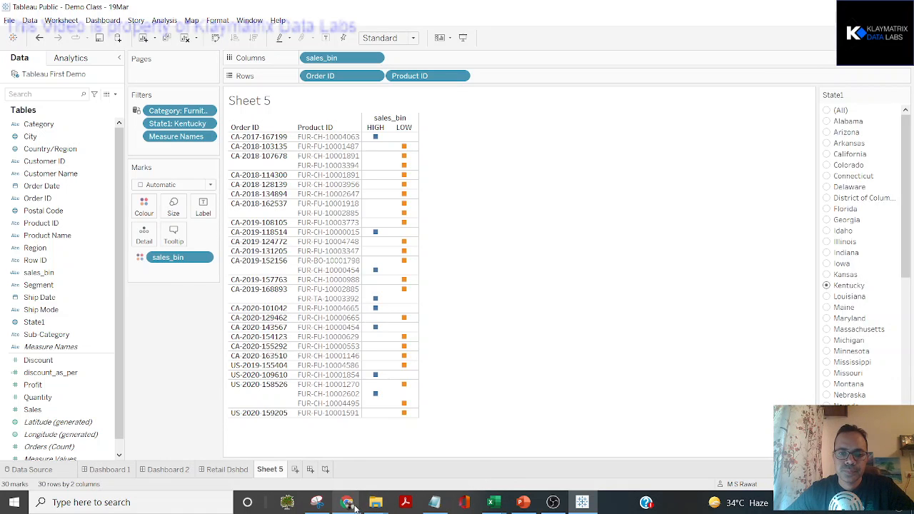
{"action": "mouse_move", "coordinate": [355, 505]}
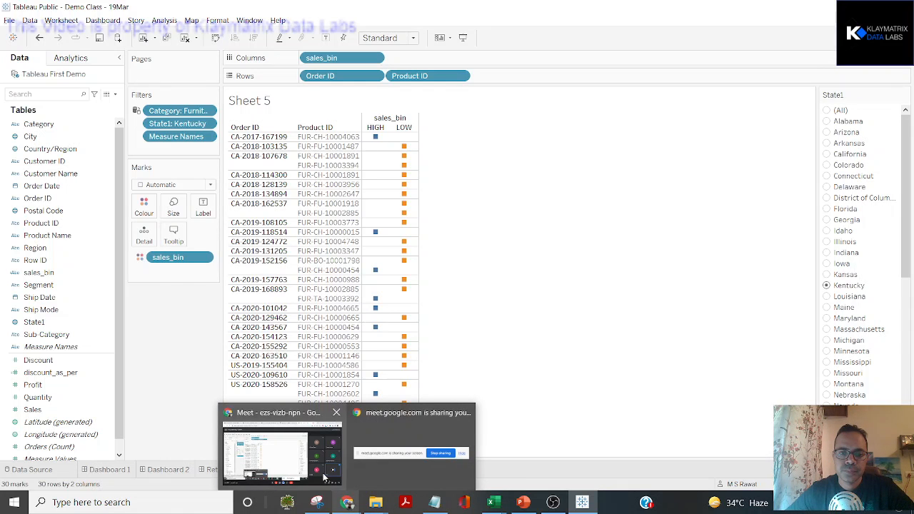
{"action": "left_click", "coordinate": [282, 446]}
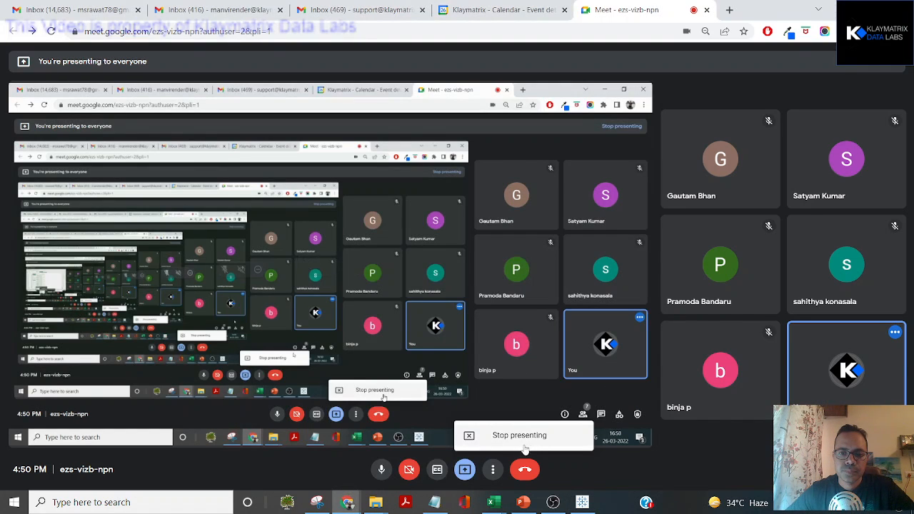
{"action": "key", "text": "alt+Tab"}
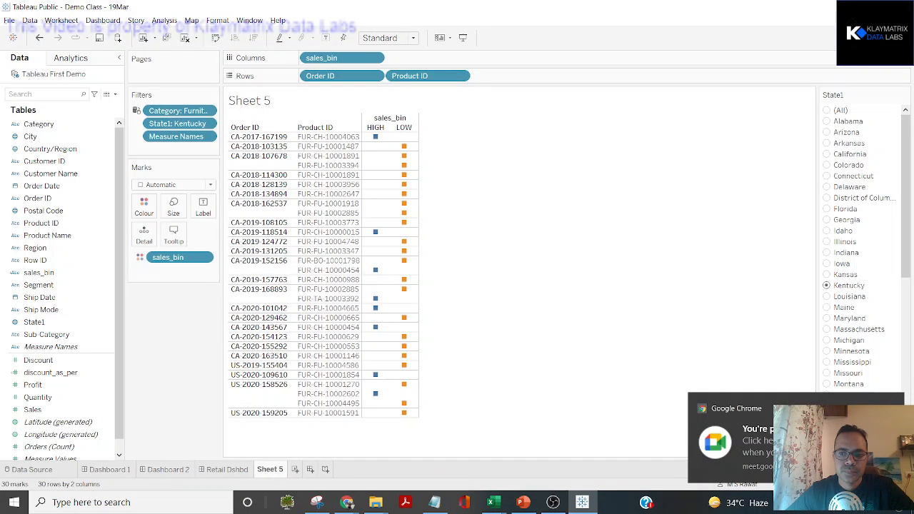
{"action": "left_click", "coordinate": [892, 409]}
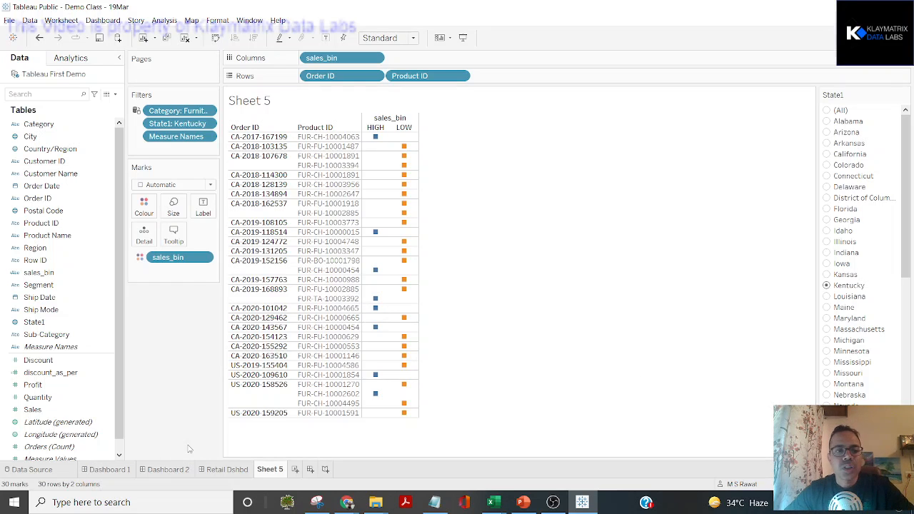
Create a calculated field named sales_dupe with the formula [Sales].
{"action": "left_click", "coordinate": [91, 400]}
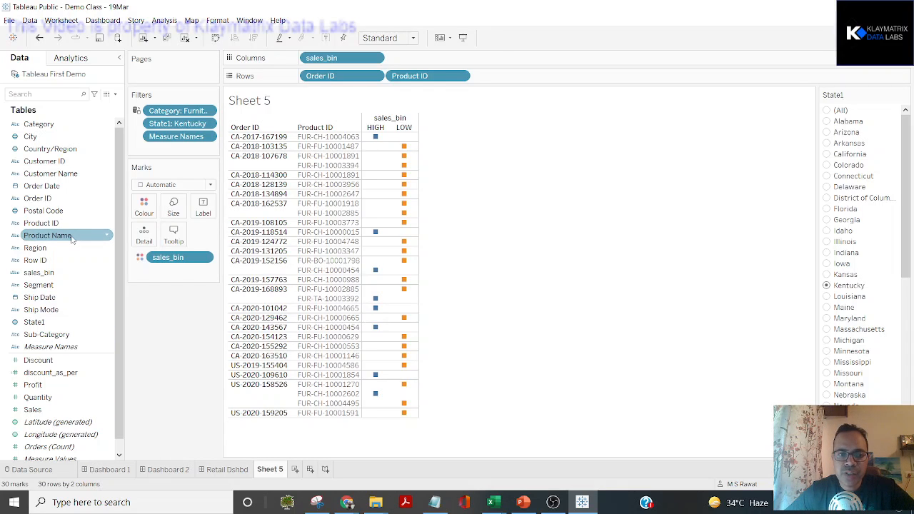
{"action": "left_click", "coordinate": [32, 409]}
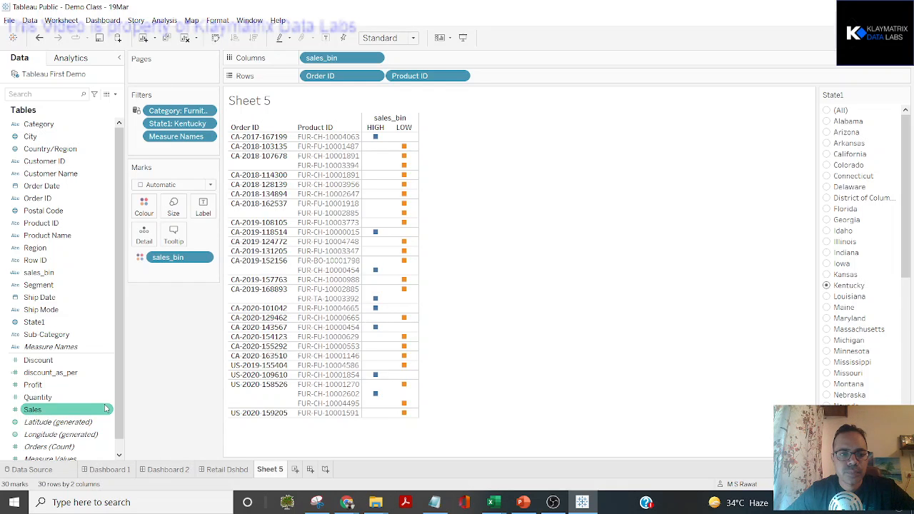
{"action": "left_click", "coordinate": [117, 95]}
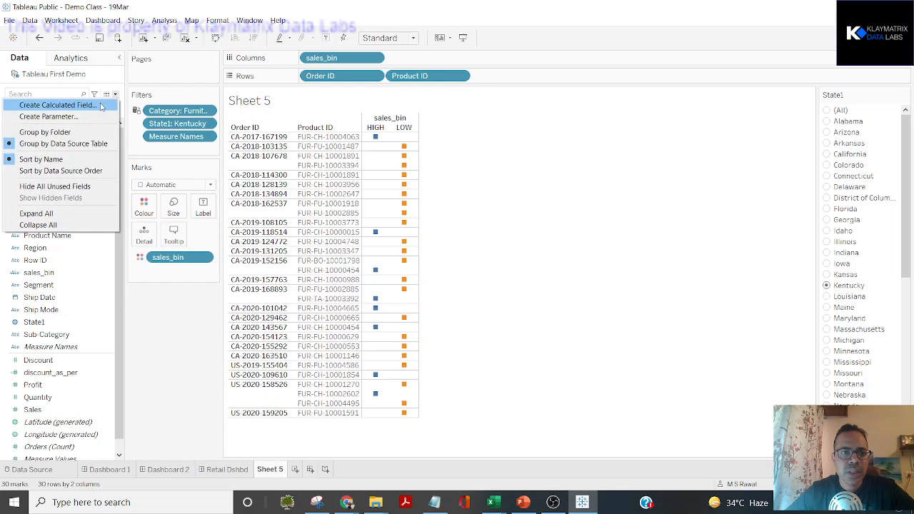
{"action": "left_click", "coordinate": [100, 103]}
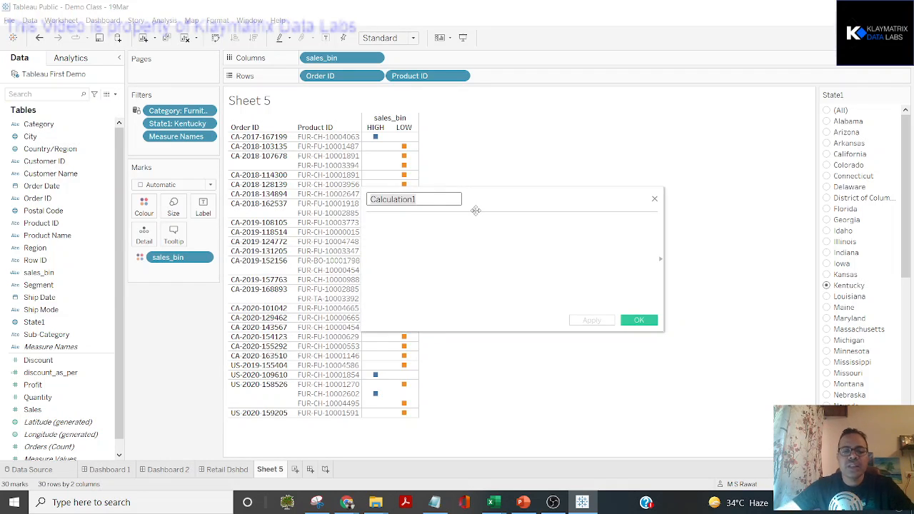
{"action": "type", "text": "sales"}
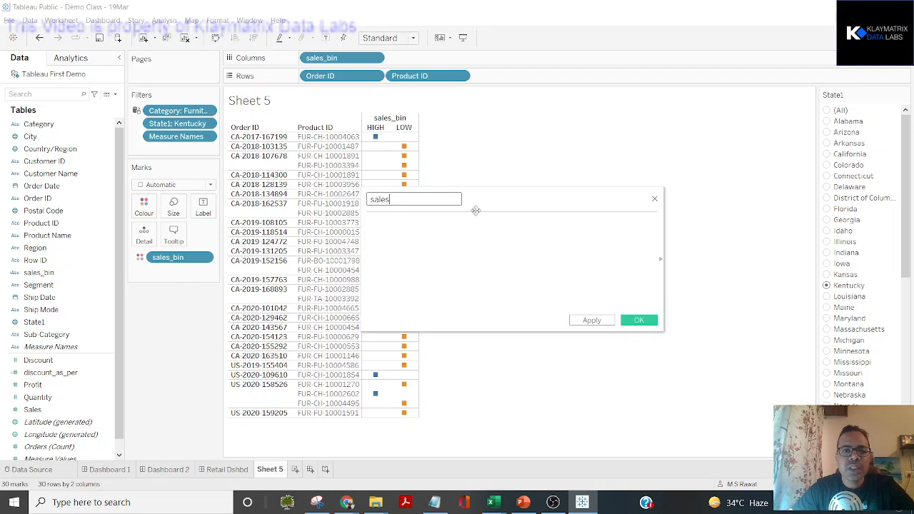
{"action": "type", "text": "_dupe"}
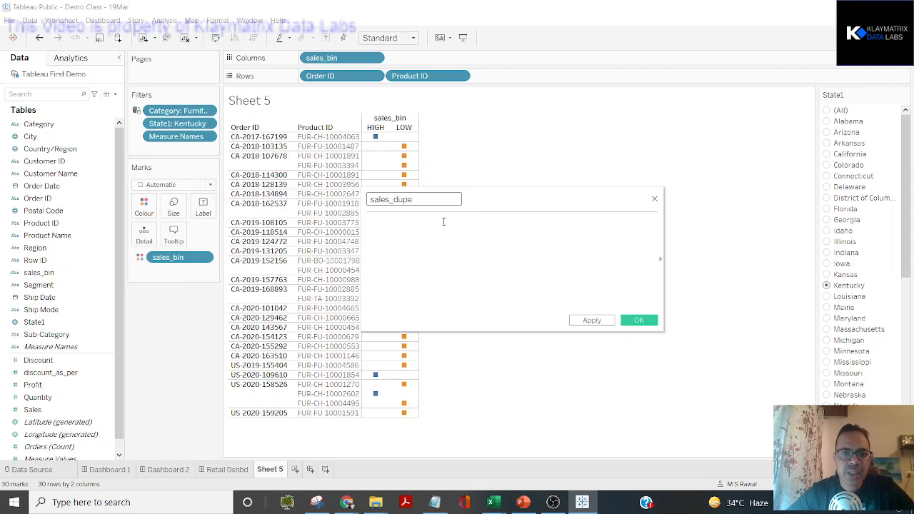
{"action": "left_click", "coordinate": [443, 221]}
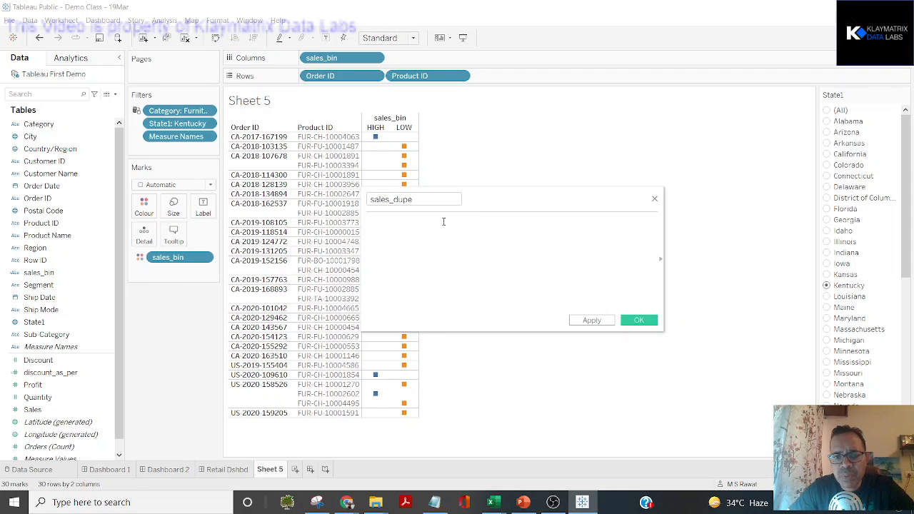
{"action": "type", "text": "sale"}
{"action": "key", "text": "Return"}
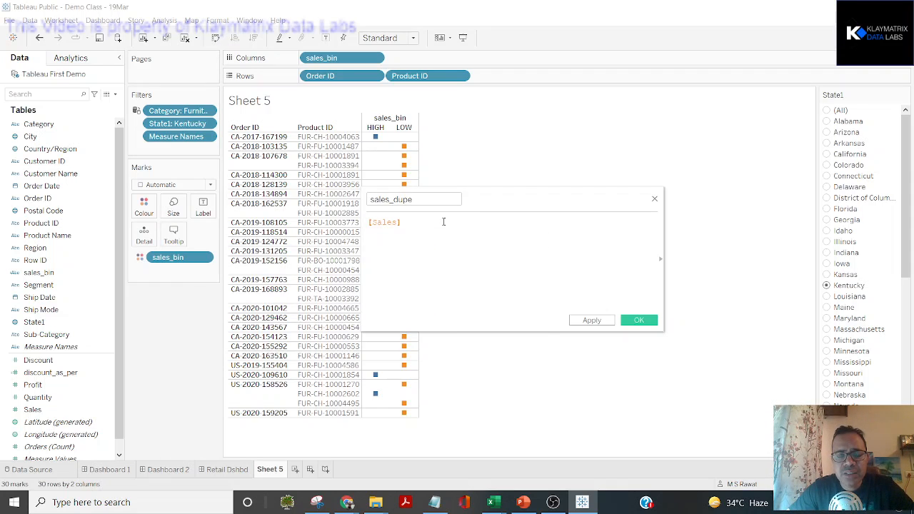
{"action": "left_click", "coordinate": [587, 324]}
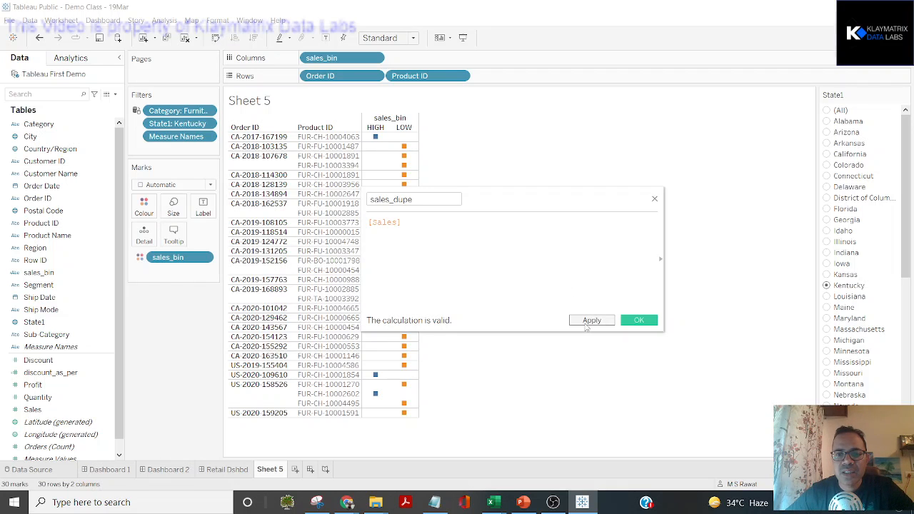
{"action": "left_click", "coordinate": [637, 320]}
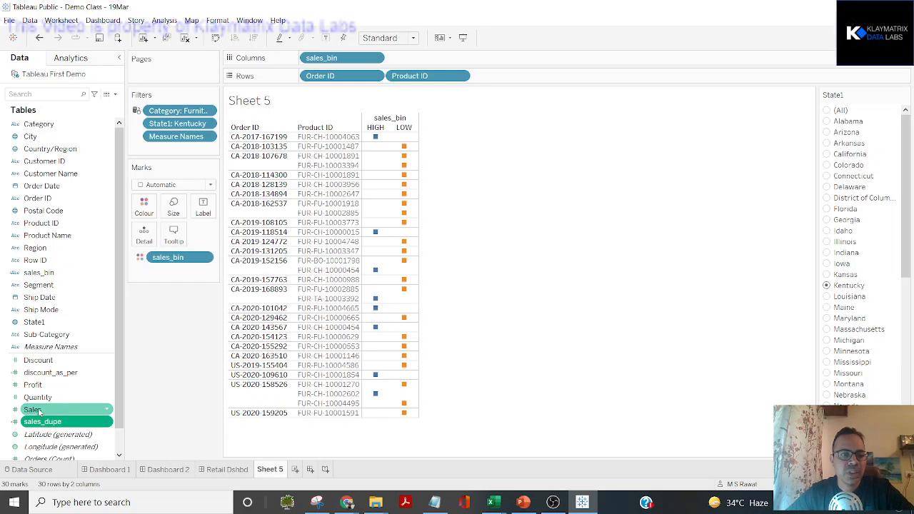
Reopen the sales_dupe calculation to review its formula, closing the editor without edits.
{"action": "left_click", "coordinate": [106, 423]}
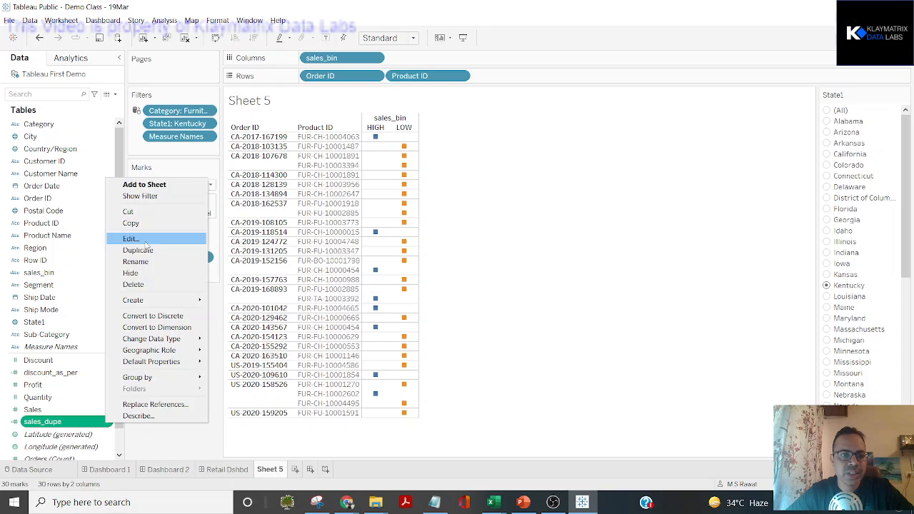
{"action": "left_click", "coordinate": [145, 242]}
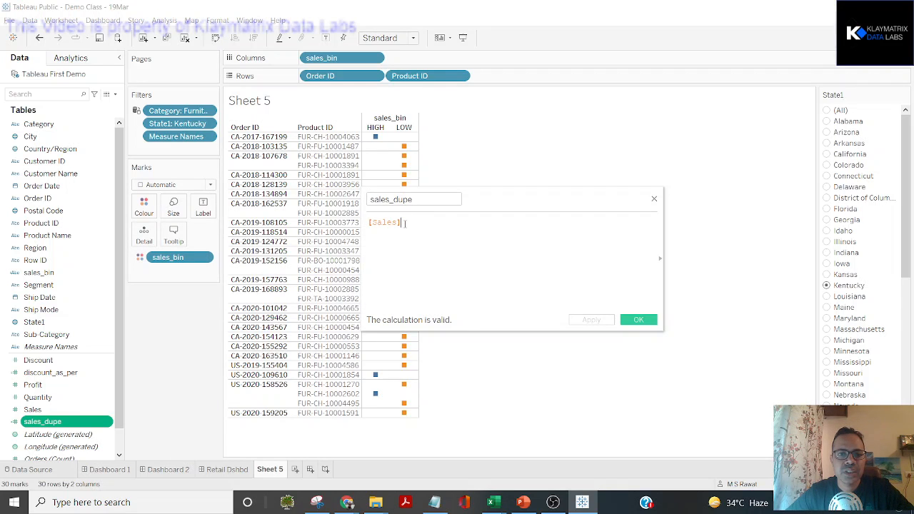
{"action": "left_click_drag", "start_coordinate": [400, 222], "coordinate": [372, 222]}
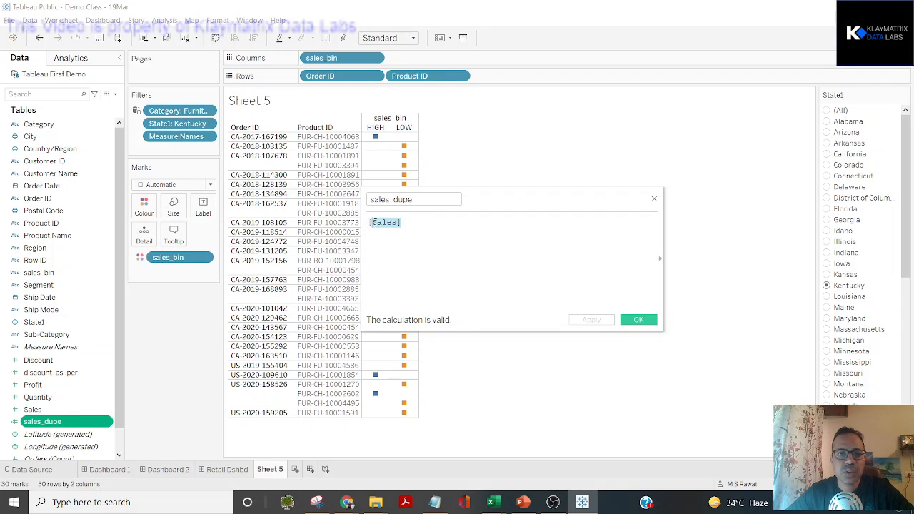
{"action": "left_click", "coordinate": [653, 199]}
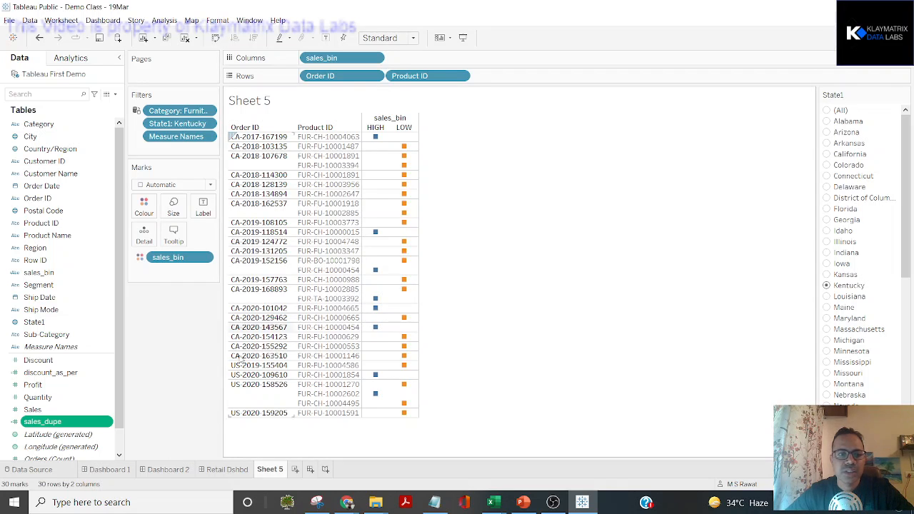
Clear Sheet 5 and plot Sales and sales_dupe as two measures on rows, comparing their bars.
{"action": "left_click", "coordinate": [185, 38]}
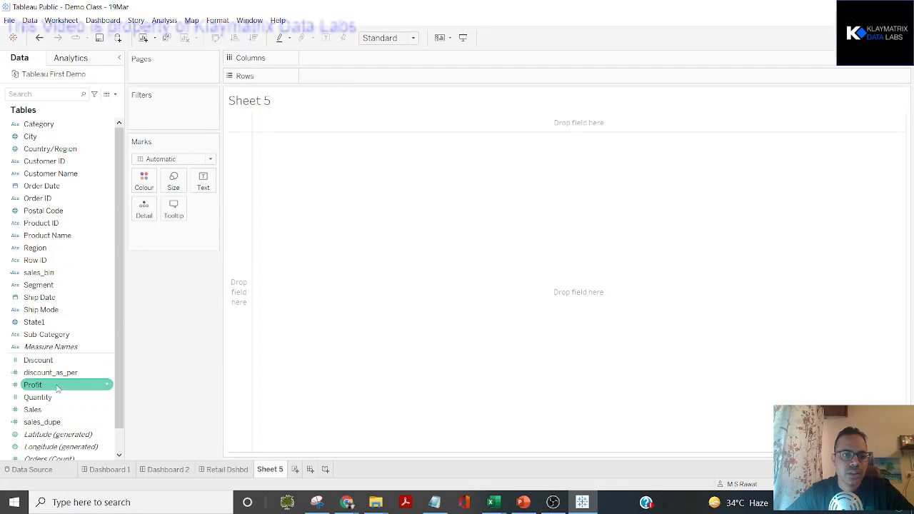
{"action": "left_click", "coordinate": [32, 409]}
{"action": "left_click_drag", "start_coordinate": [32, 409], "coordinate": [307, 76]}
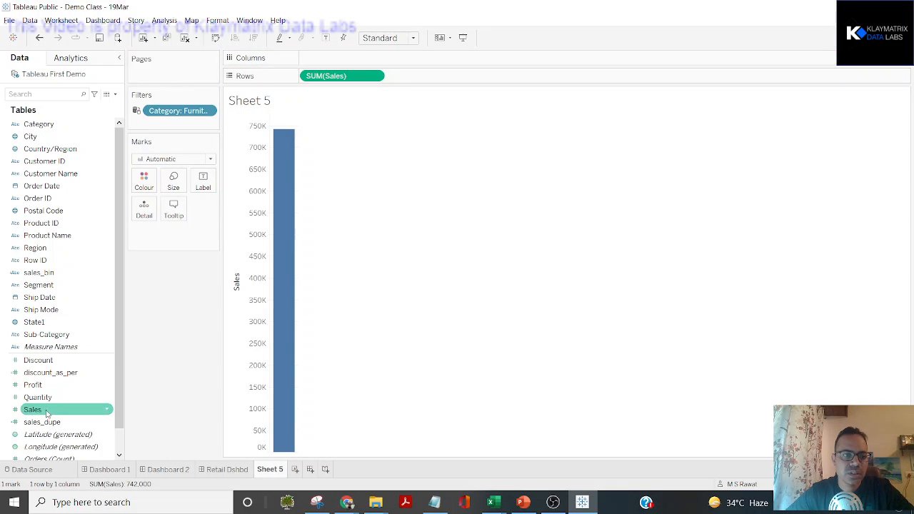
{"action": "left_click_drag", "start_coordinate": [41, 422], "coordinate": [415, 81]}
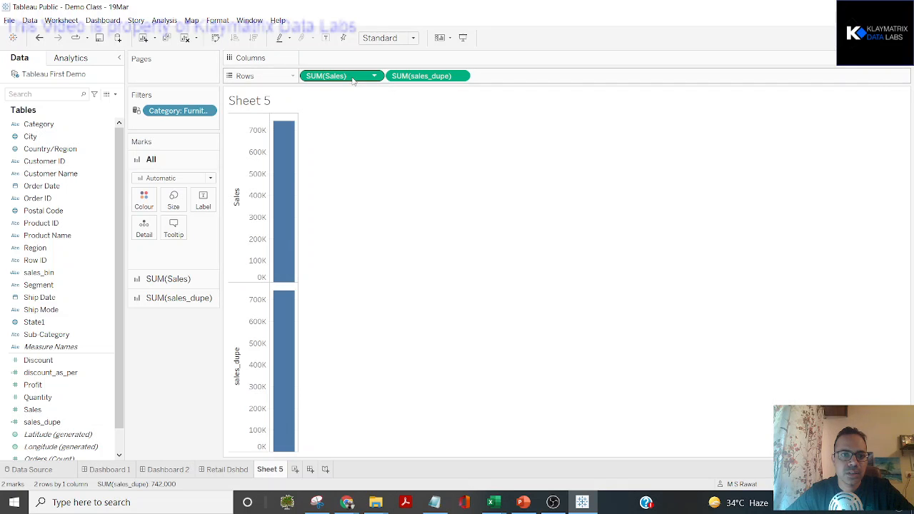
{"action": "mouse_move", "coordinate": [280, 299]}
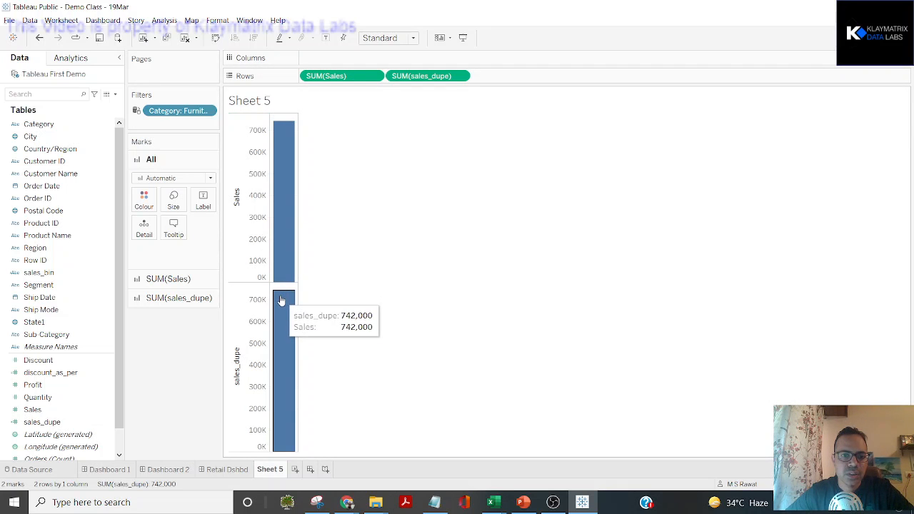
{"action": "mouse_move", "coordinate": [279, 187]}
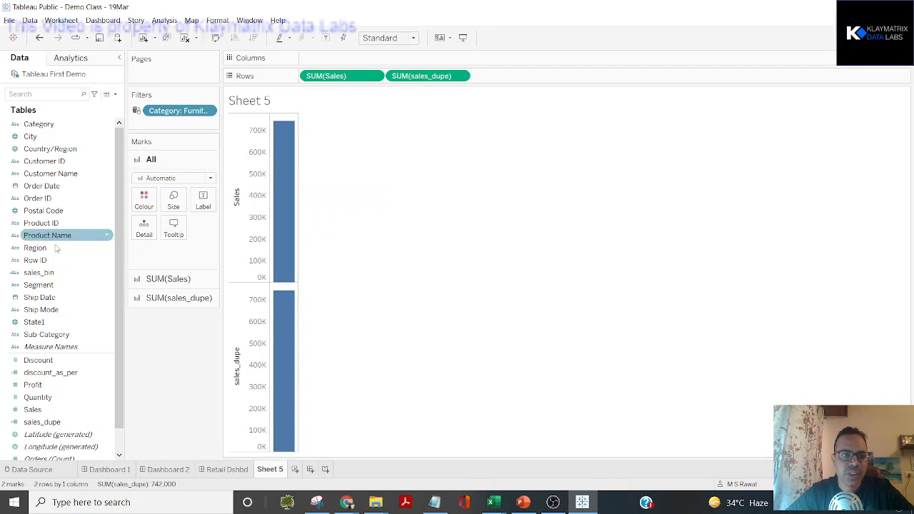
Break down the Sales and sales_dupe bars by City on columns, and clear Sheet 5.
{"action": "left_click_drag", "start_coordinate": [30, 136], "coordinate": [317, 57]}
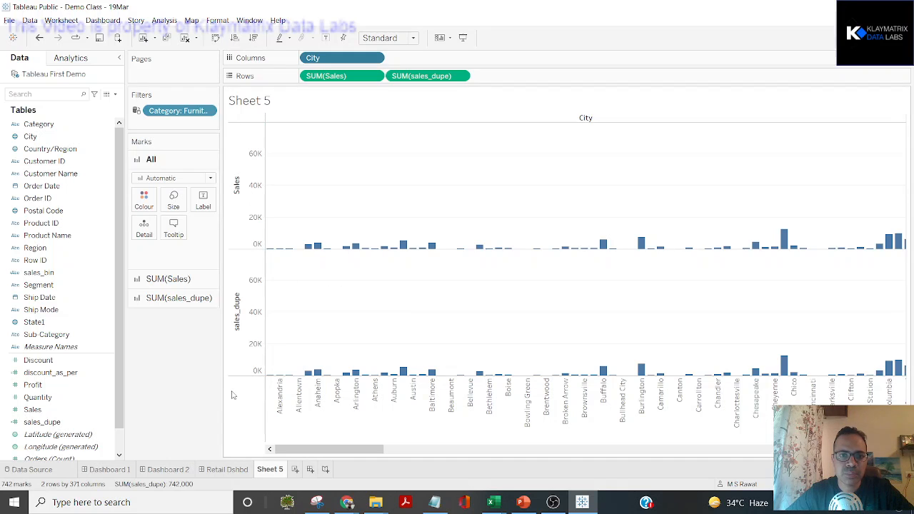
{"action": "left_click", "coordinate": [184, 37]}
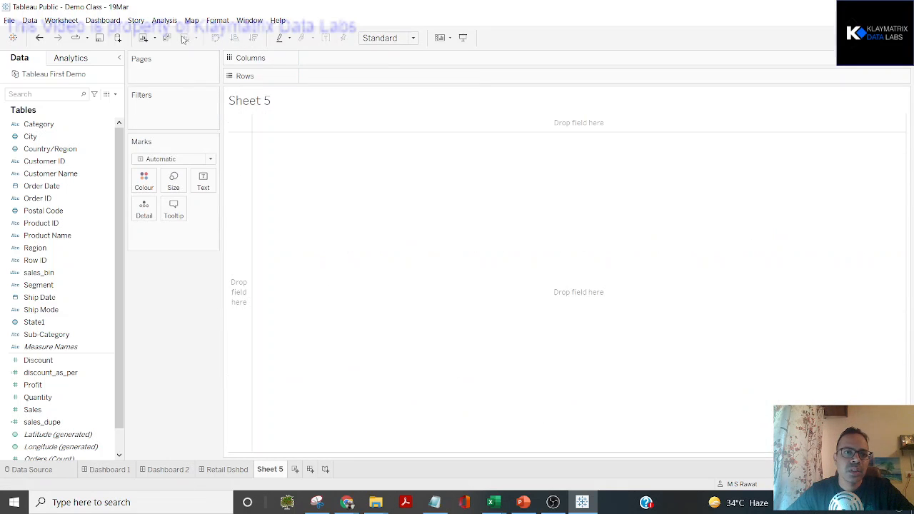
View the underlying rows of the Tableau First Demo source, comparing the Sales and sales_dupe columns, and close the data window.
{"action": "left_click", "coordinate": [115, 94]}
{"action": "left_click", "coordinate": [141, 101]}
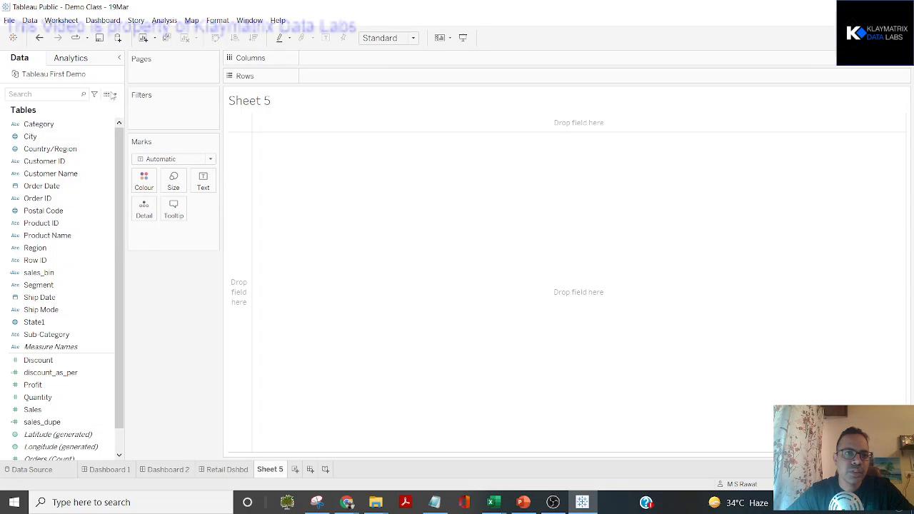
{"action": "left_click", "coordinate": [106, 94]}
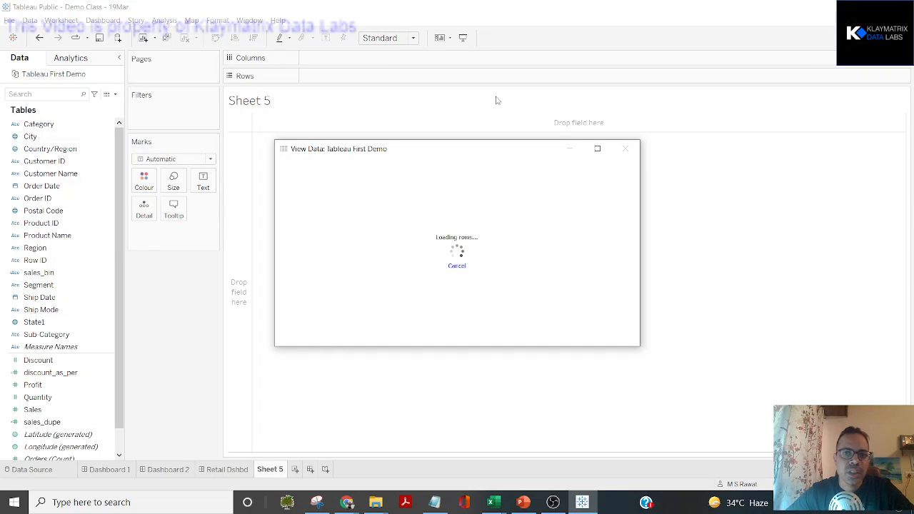
{"action": "left_click", "coordinate": [597, 149]}
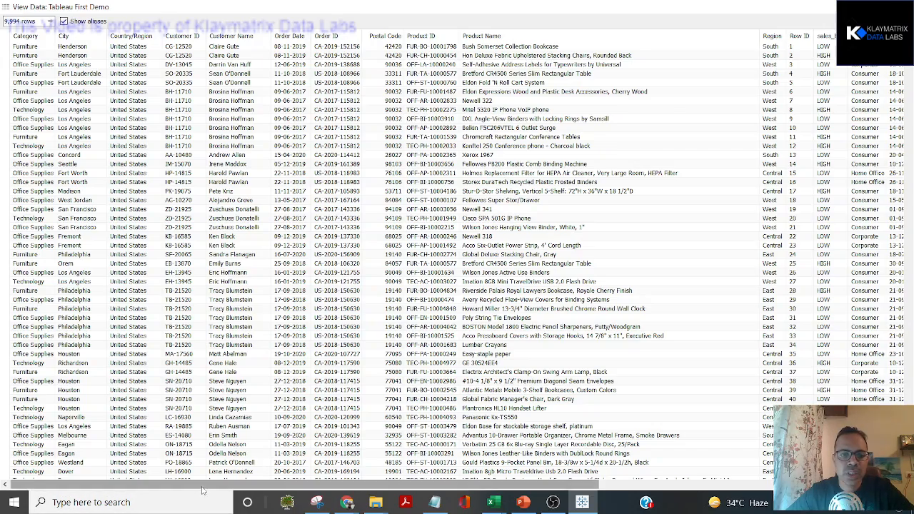
{"action": "left_click_drag", "start_coordinate": [203, 484], "coordinate": [498, 484]}
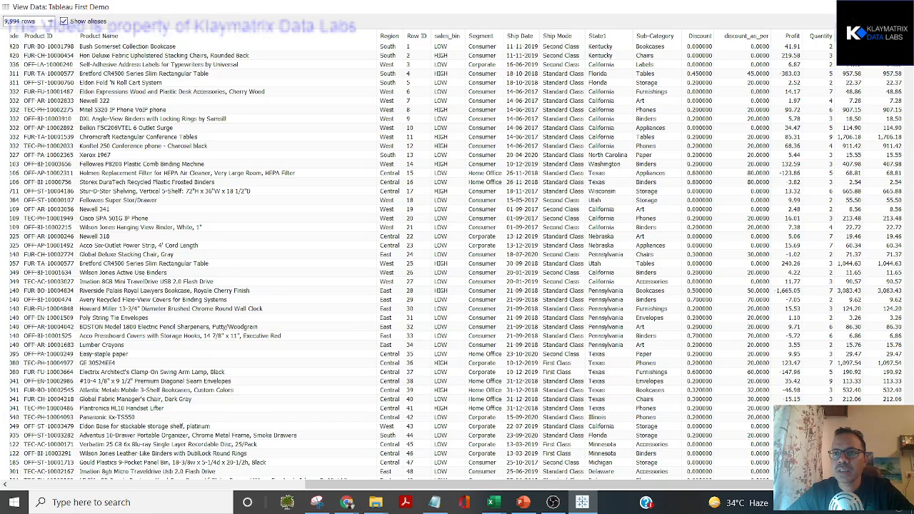
{"action": "left_click", "coordinate": [850, 36]}
{"action": "left_click", "coordinate": [884, 36]}
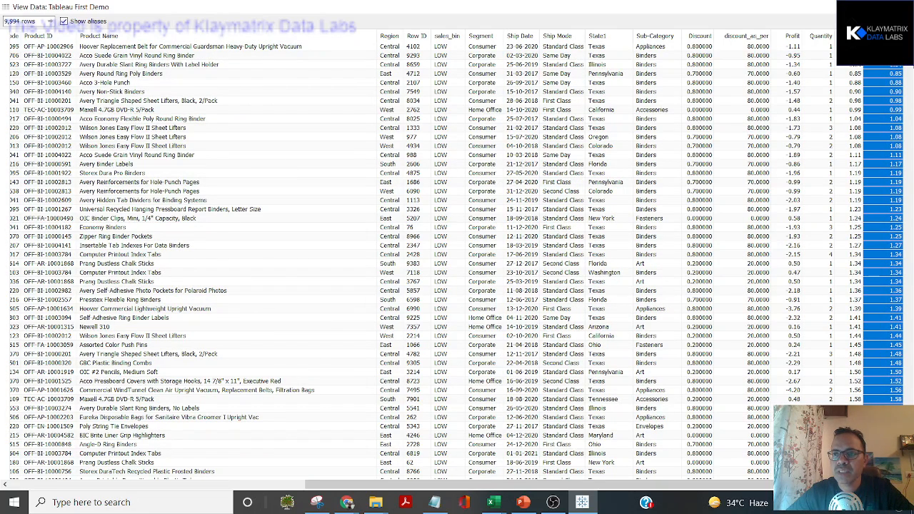
{"action": "left_click", "coordinate": [899, 7]}
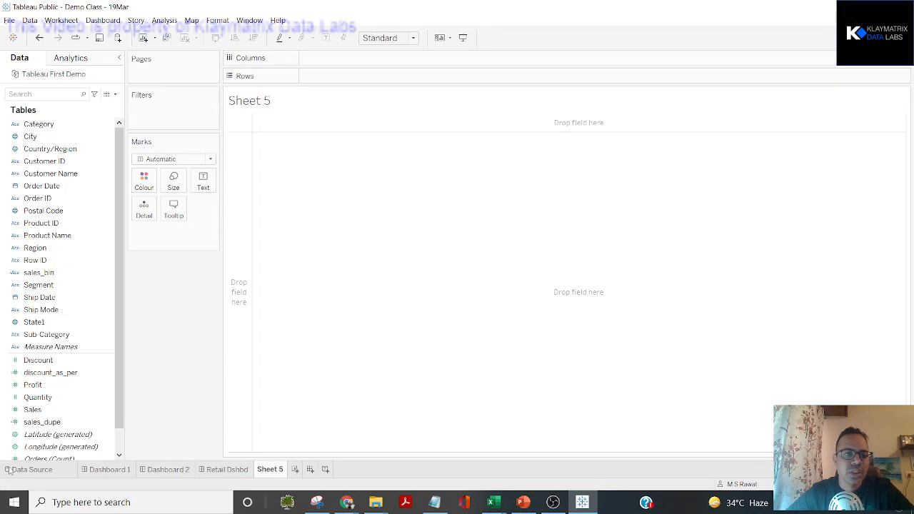
Plot sales_dupe as a measure on rows in Sheet 5 and undo it.
{"action": "left_click", "coordinate": [73, 426]}
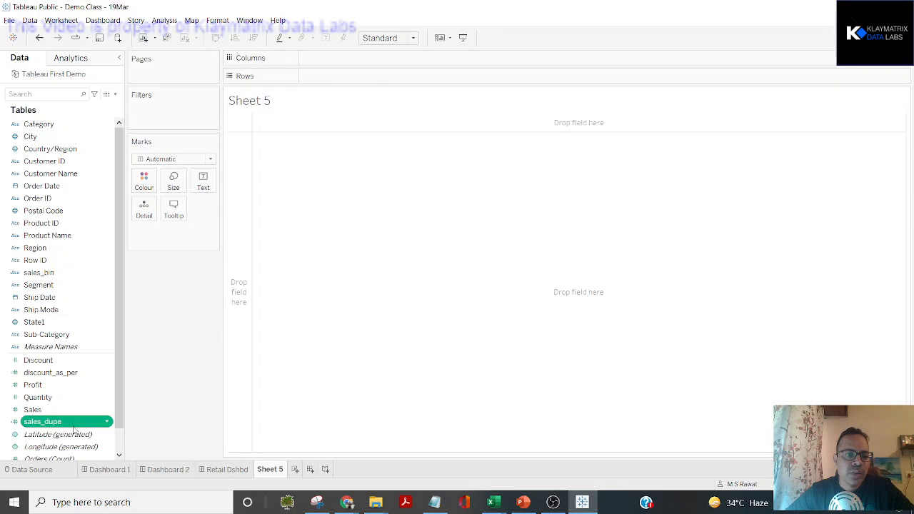
{"action": "double_click", "coordinate": [74, 427]}
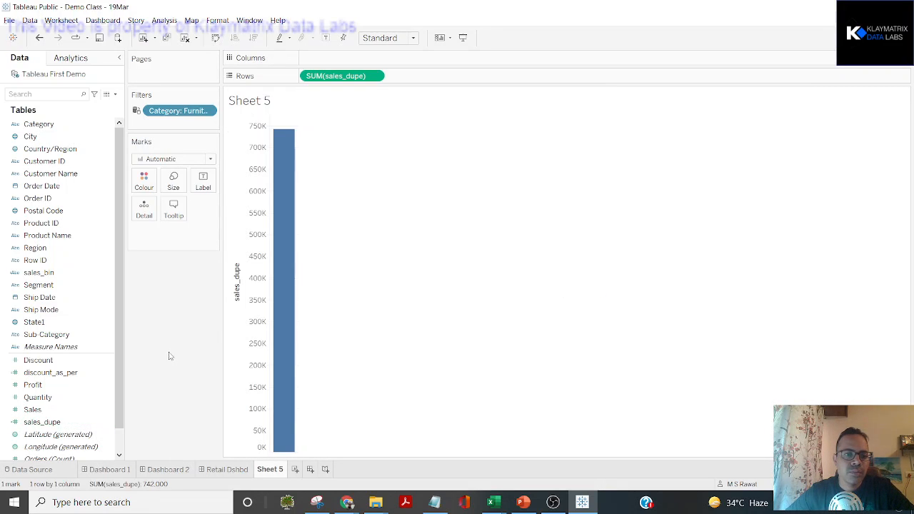
{"action": "key", "text": "ctrl+z"}
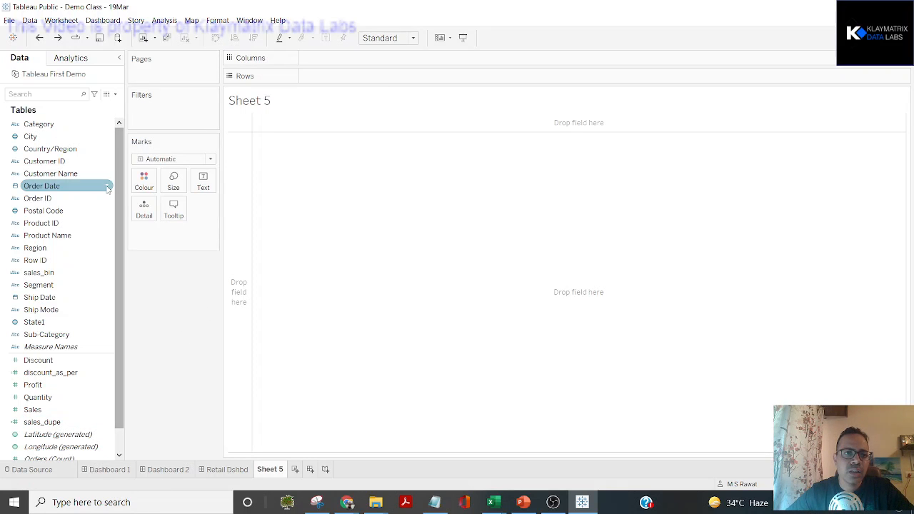
Review the calculated columns in the source's underlying rows again, close them, and briefly check the Google Meet call before returning to Tableau.
{"action": "left_click", "coordinate": [107, 93]}
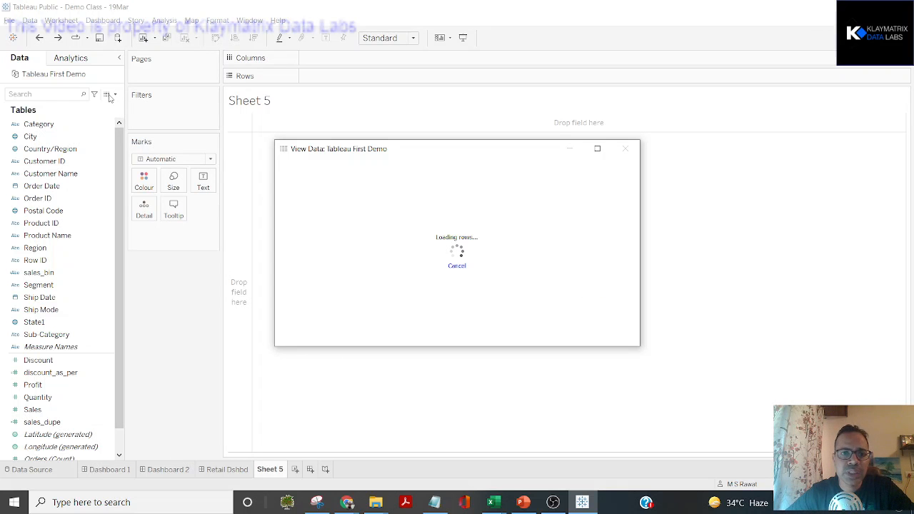
{"action": "left_click", "coordinate": [596, 149]}
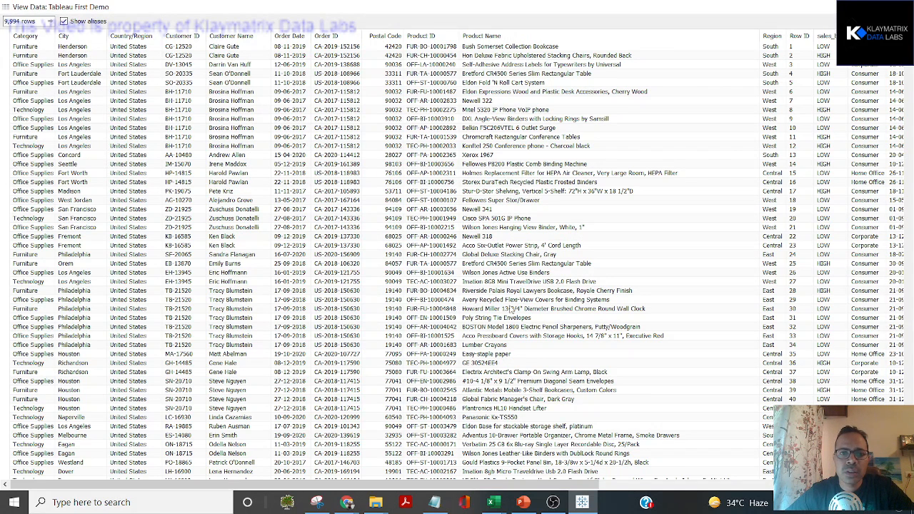
{"action": "left_click_drag", "start_coordinate": [257, 484], "coordinate": [446, 497]}
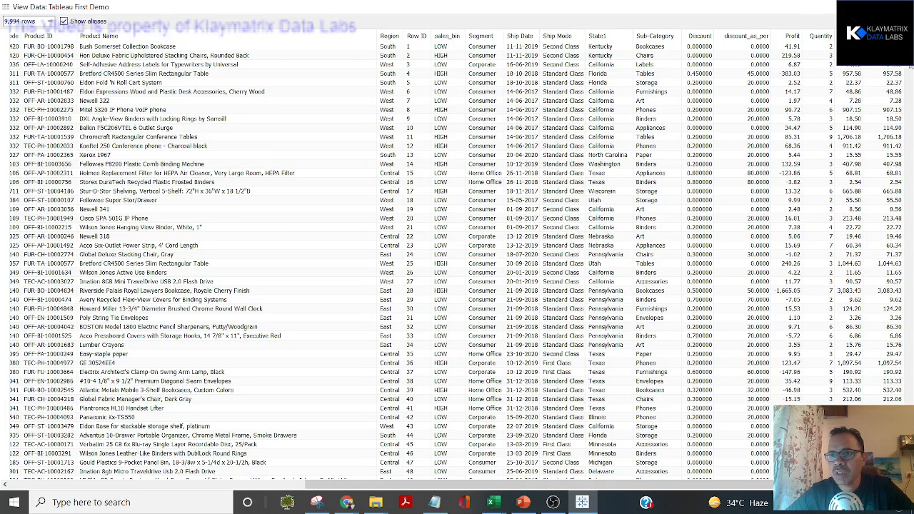
{"action": "left_click", "coordinate": [901, 7]}
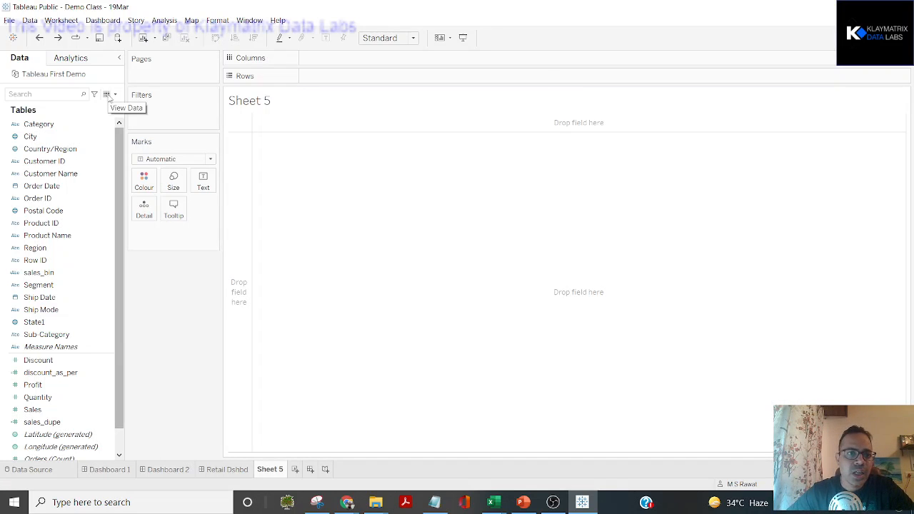
{"action": "key", "text": "alt+Tab"}
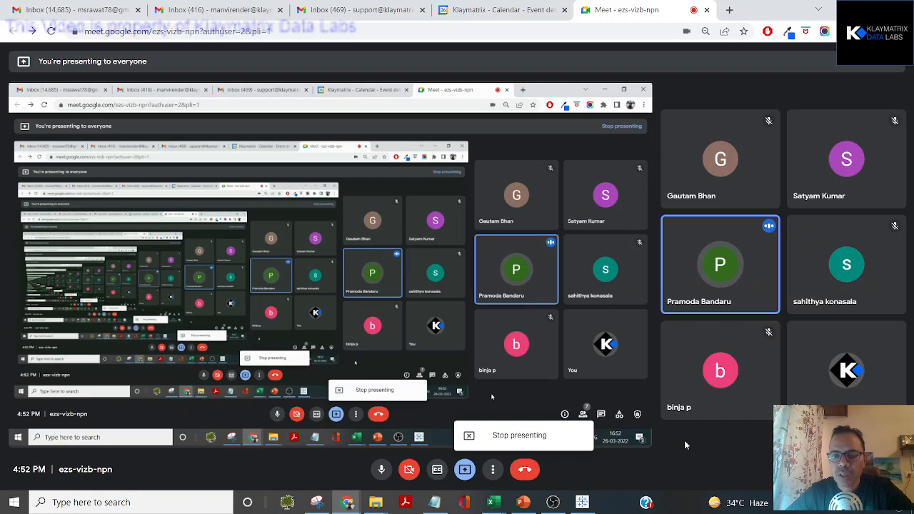
{"action": "key", "text": "alt+Tab"}
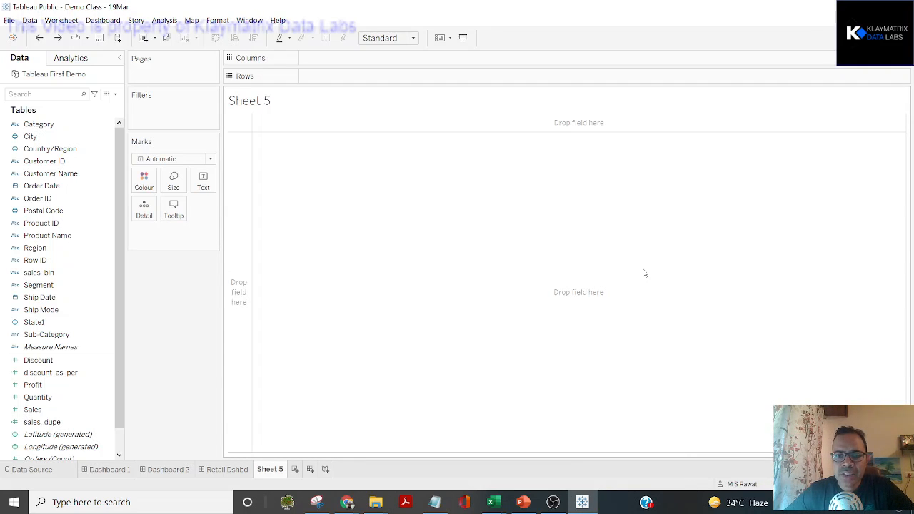
Switch to the en_GB-EU folder in File Explorer and make Excel the default app for .xls files through the Sample - Superstore workbook's properties.
{"action": "mouse_move", "coordinate": [375, 502]}
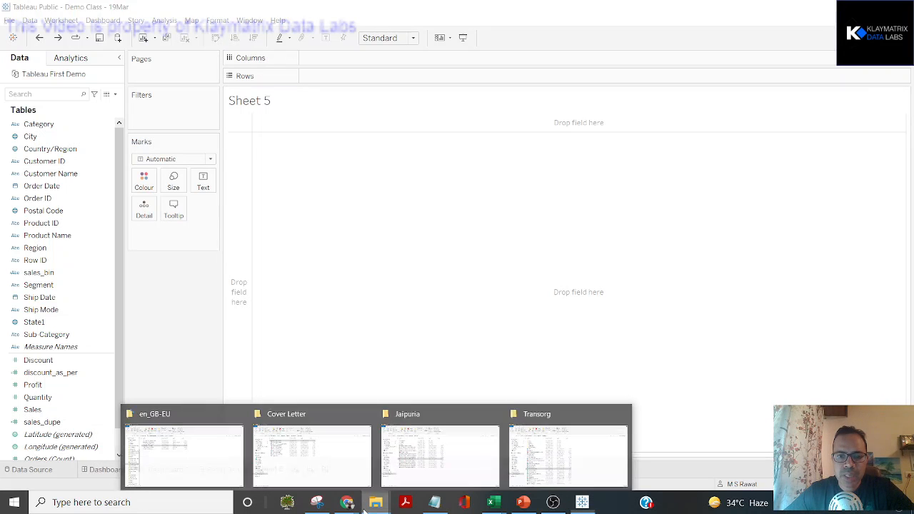
{"action": "left_click", "coordinate": [214, 465]}
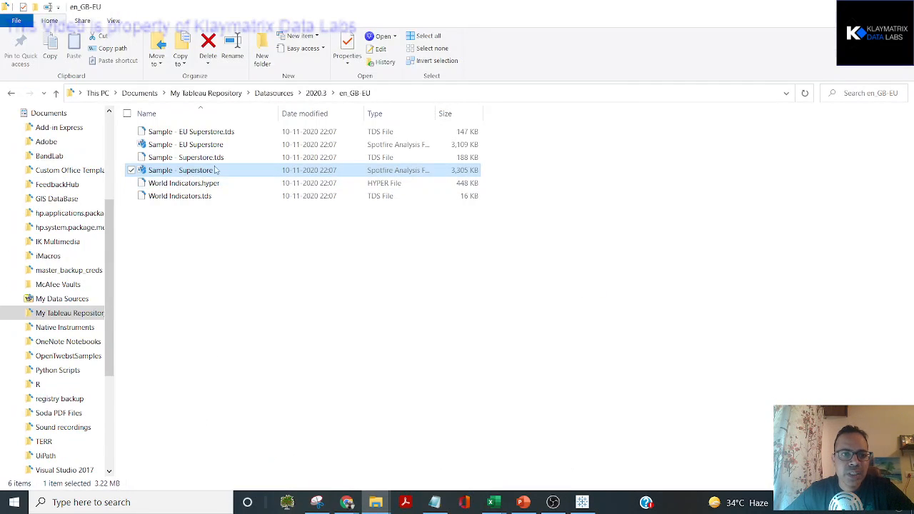
{"action": "right_click", "coordinate": [193, 173]}
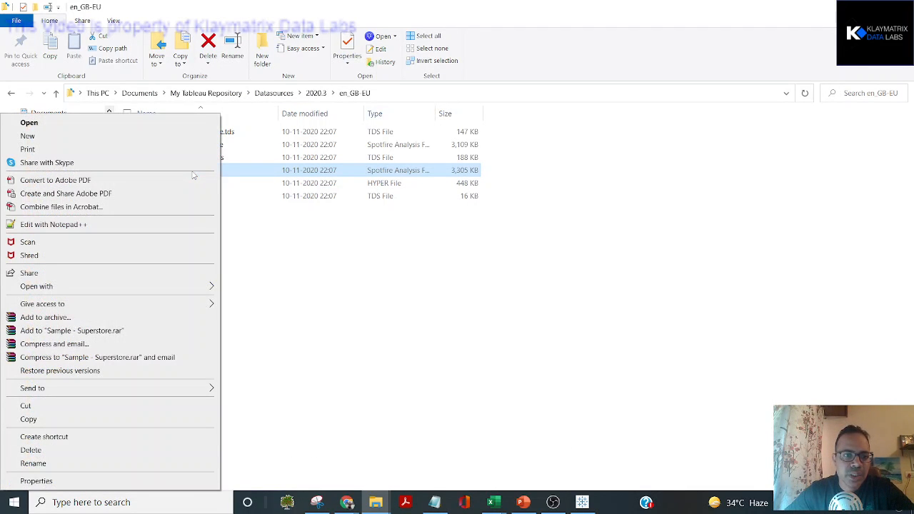
{"action": "left_click", "coordinate": [92, 482]}
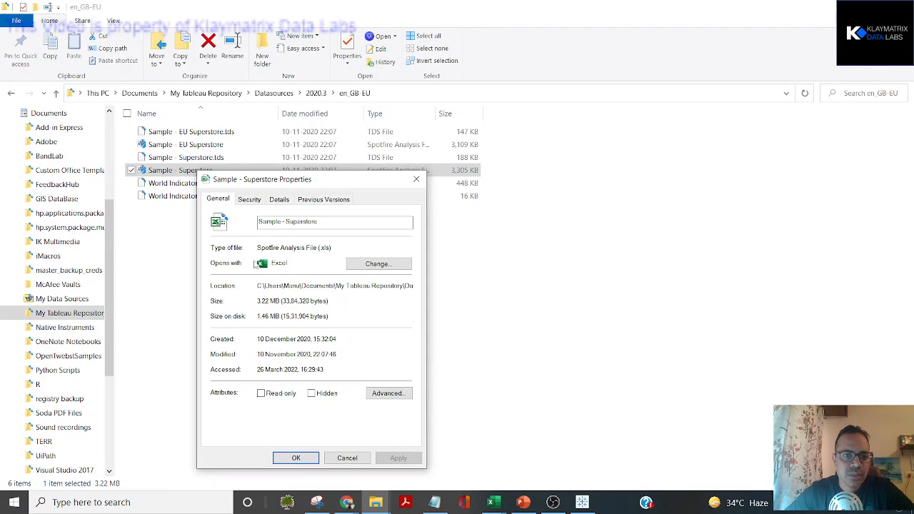
{"action": "left_click", "coordinate": [361, 263]}
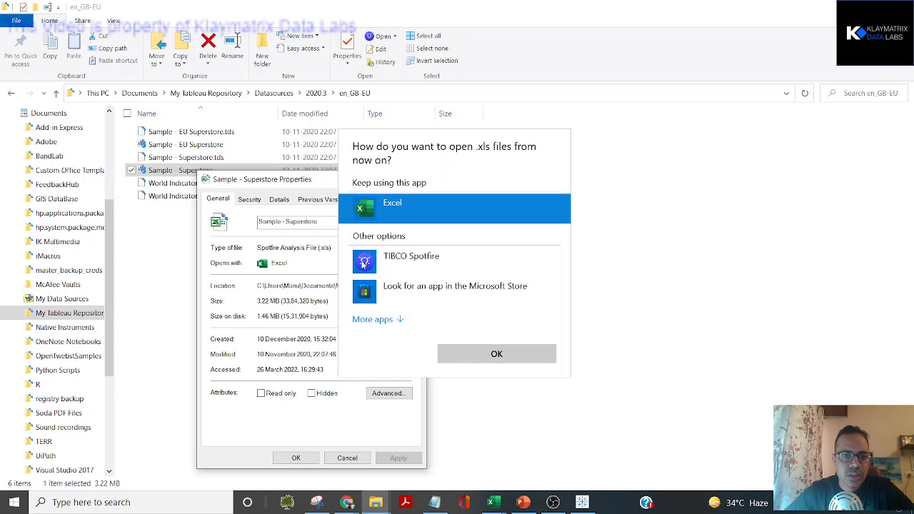
{"action": "left_click", "coordinate": [466, 350]}
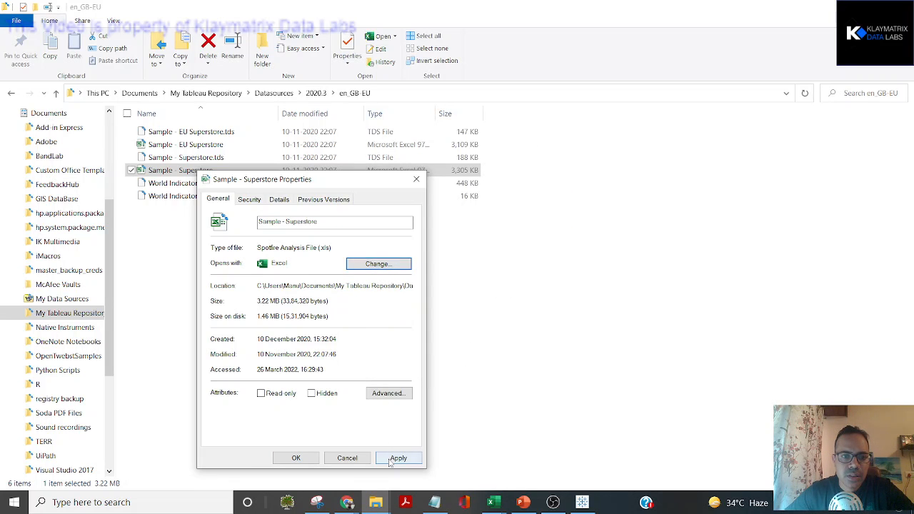
{"action": "left_click", "coordinate": [396, 458]}
{"action": "left_click", "coordinate": [295, 457]}
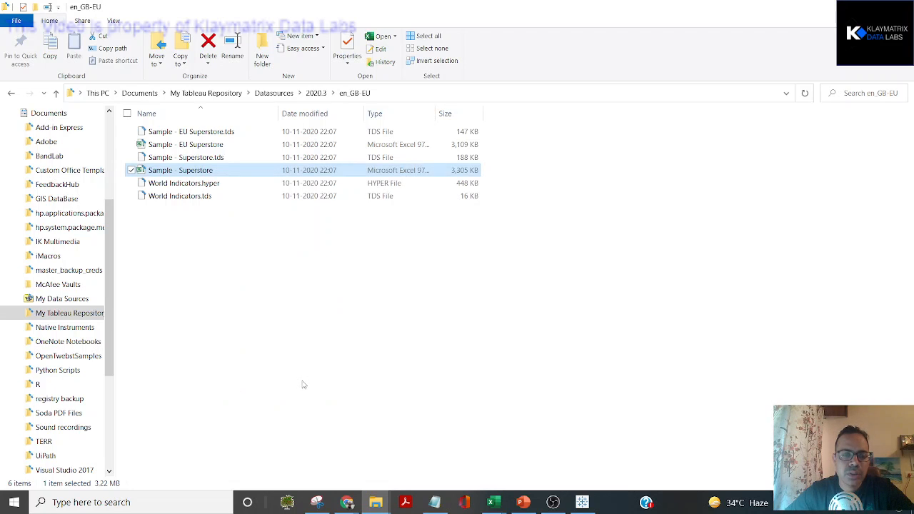
{"action": "left_click", "coordinate": [302, 380]}
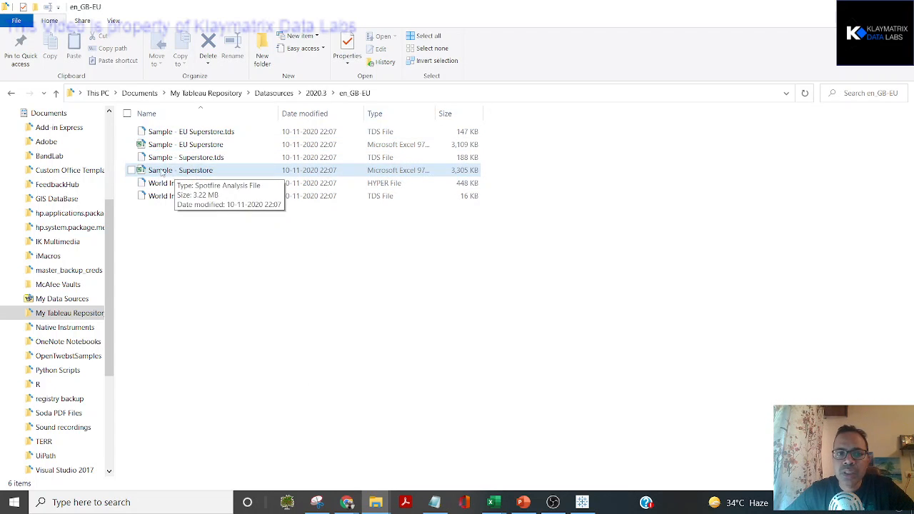
Alternate between Tableau's field list and the en_GB-EU folder, relating the fields to the Sample - Superstore source file.
{"action": "key", "text": "ctrl"}
{"action": "key", "text": "alt+Tab"}
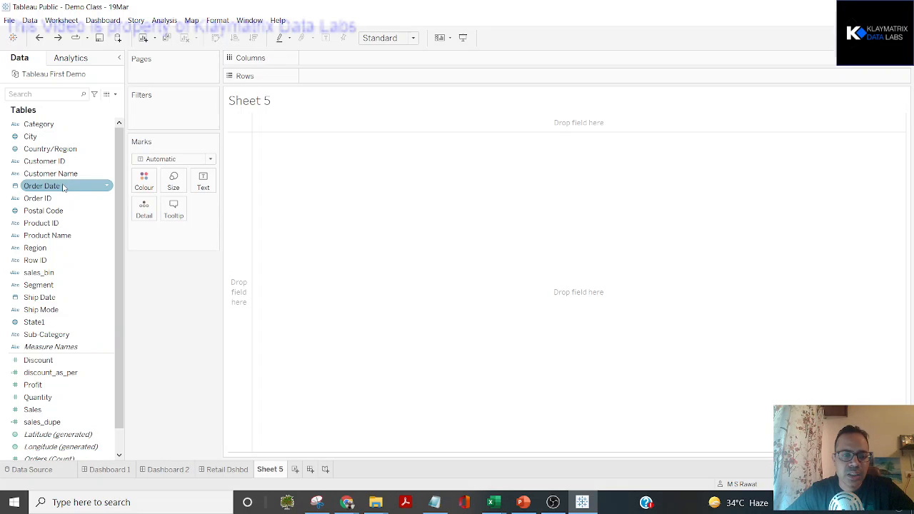
{"action": "key", "text": "alt+Tab"}
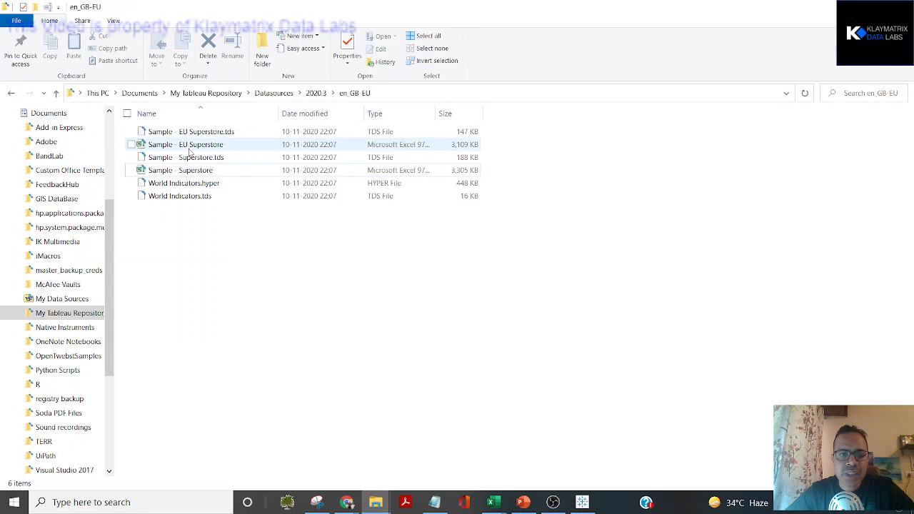
{"action": "key", "text": "ctrl"}
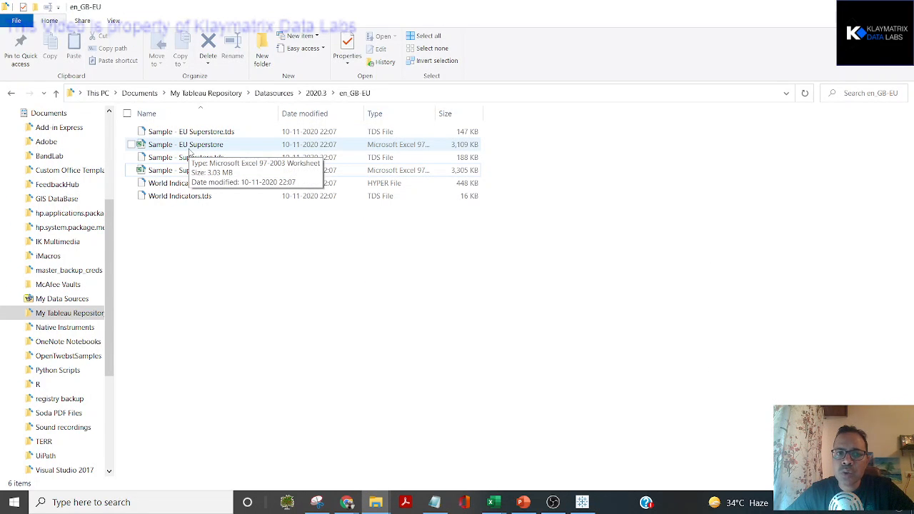
{"action": "key", "text": "alt+Tab"}
{"action": "key", "text": "ctrl"}
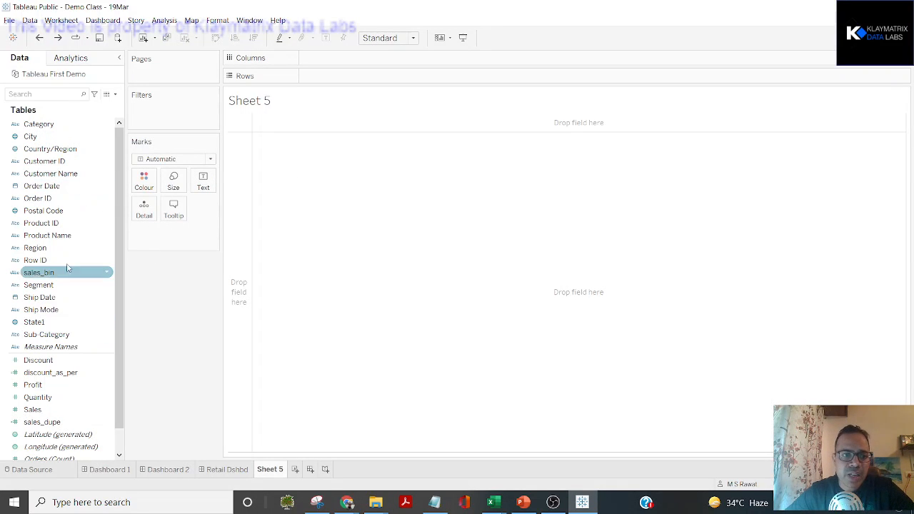
{"action": "key", "text": "alt+Tab"}
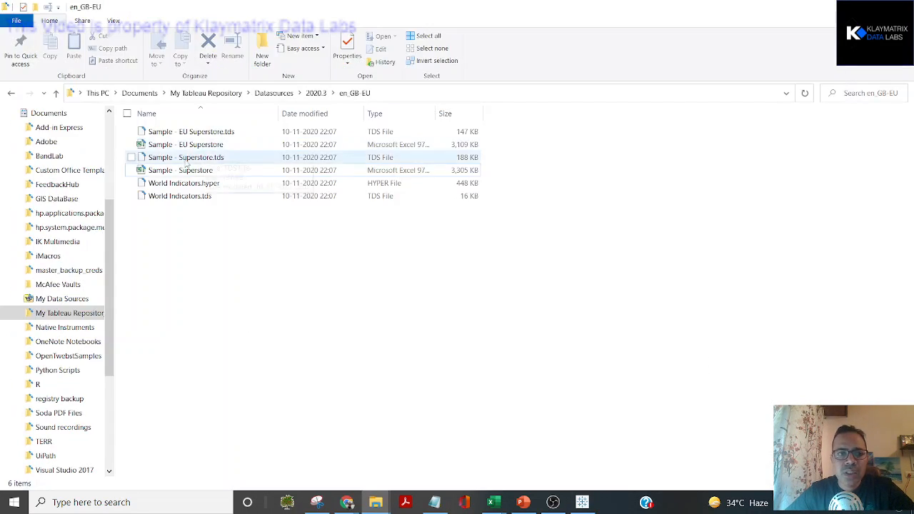
{"action": "key", "text": "ctrl"}
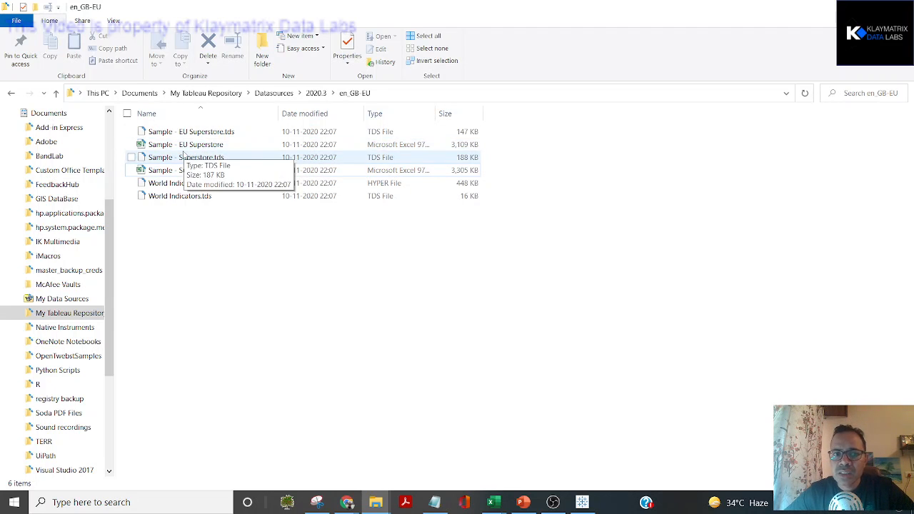
{"action": "key", "text": "ctrl"}
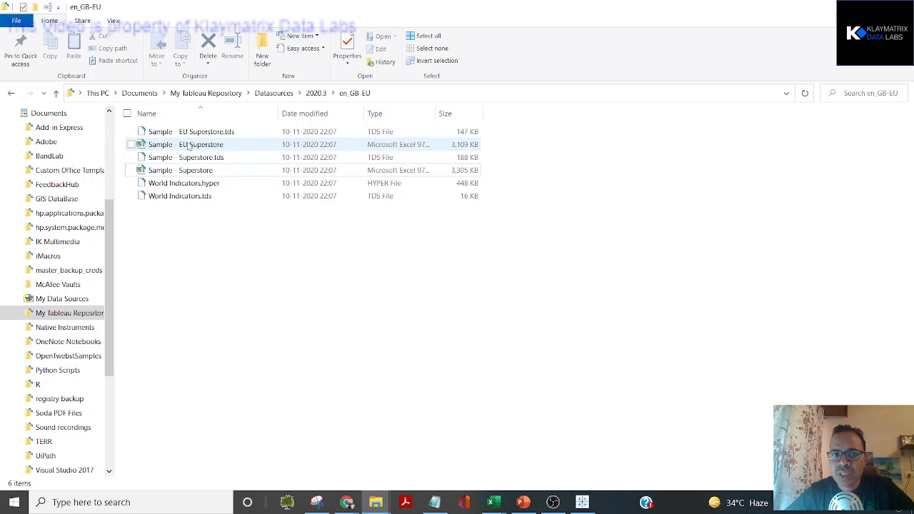
{"action": "key", "text": "ctrl"}
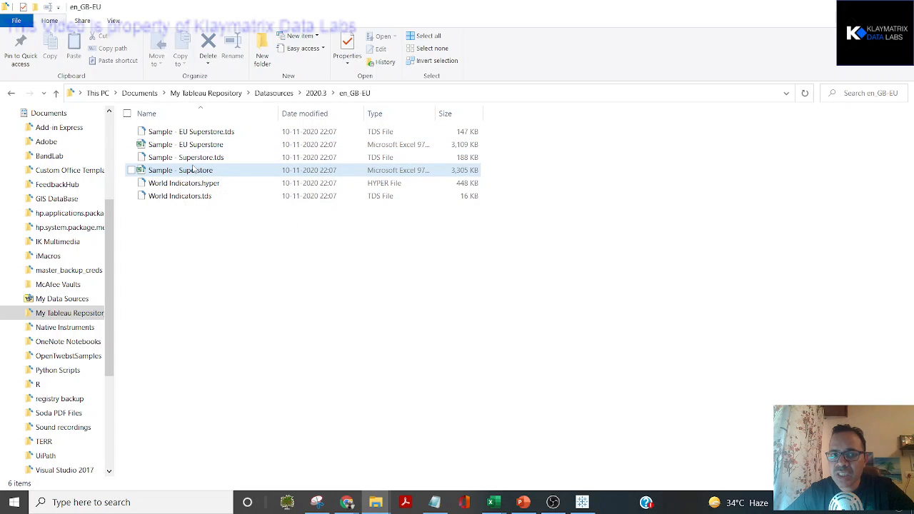
Switch to Tableau, inspect the underlying rows of Tableau First Demo, and try to open the Data Source page.
{"action": "key", "text": "alt+Tab"}
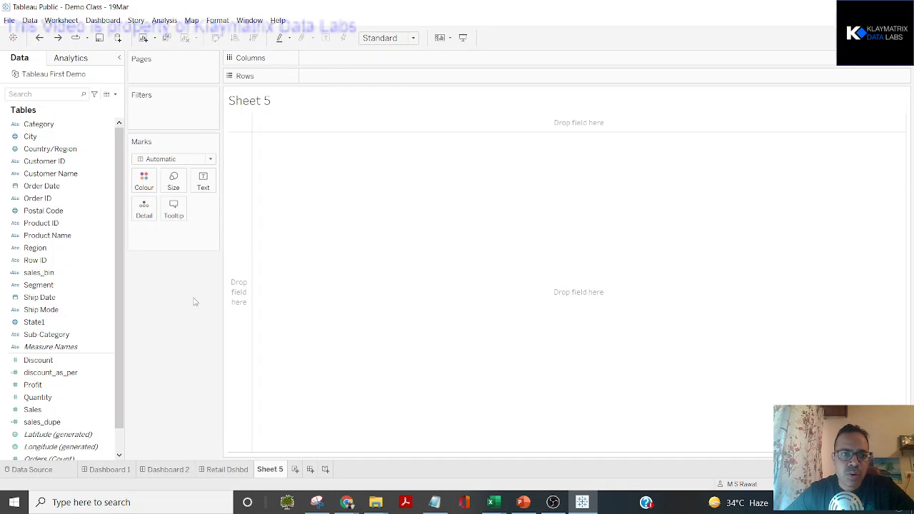
{"action": "left_click", "coordinate": [107, 94]}
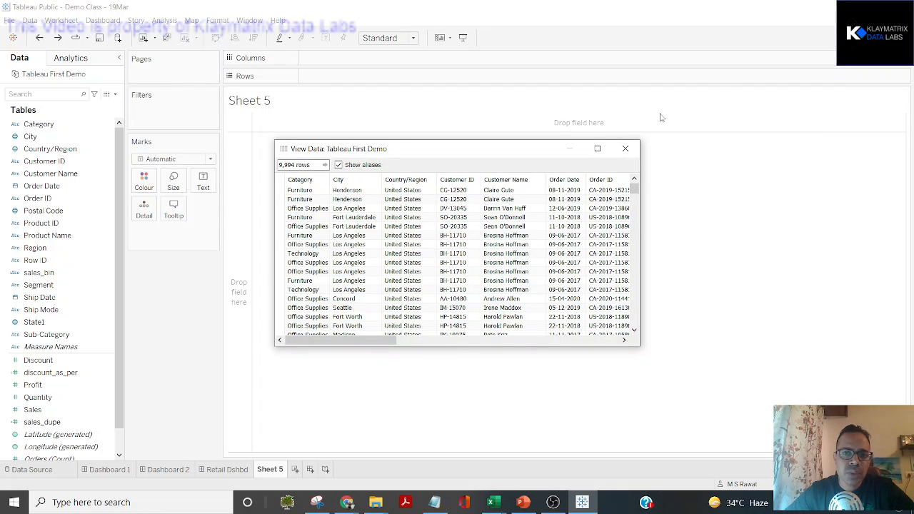
{"action": "left_click", "coordinate": [597, 149]}
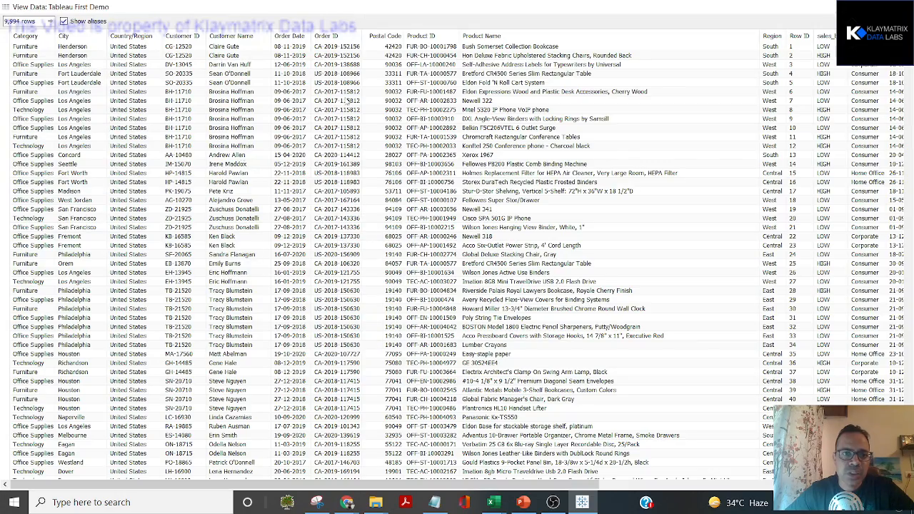
{"action": "left_click_drag", "start_coordinate": [182, 480], "coordinate": [436, 482]}
{"action": "left_click", "coordinate": [434, 502]}
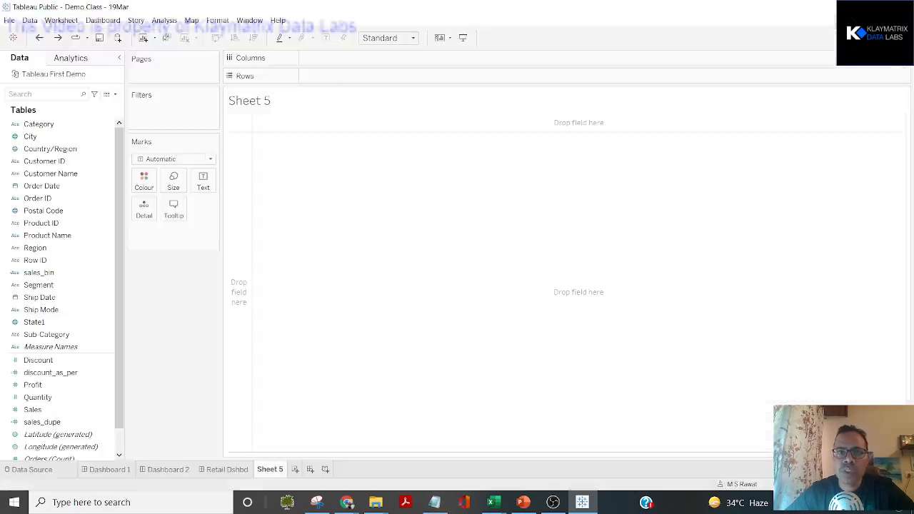
{"action": "left_click", "coordinate": [30, 471]}
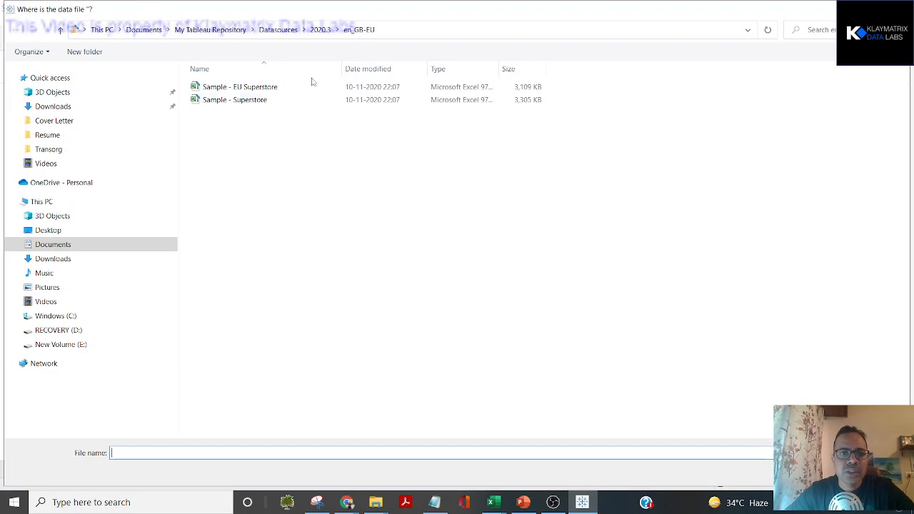
{"action": "key", "text": "Escape"}
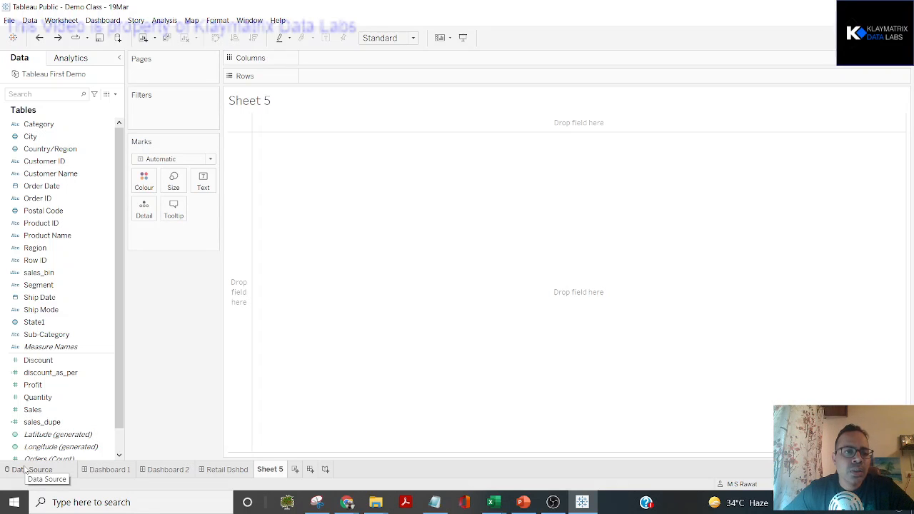
Examine the calculated columns sales_bin and discount_as_per in the underlying rows of Tableau First Demo, then close the data view.
{"action": "left_click", "coordinate": [106, 94]}
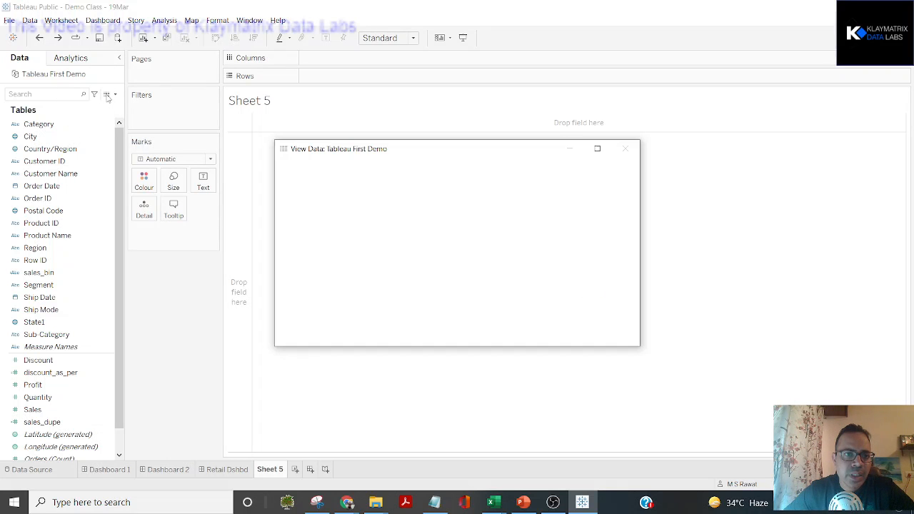
{"action": "left_click", "coordinate": [597, 148]}
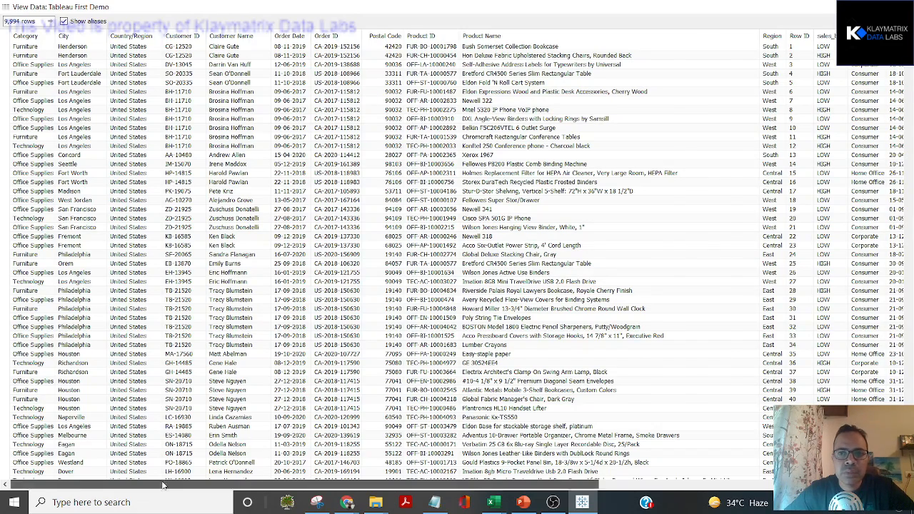
{"action": "left_click_drag", "start_coordinate": [164, 484], "coordinate": [275, 484]}
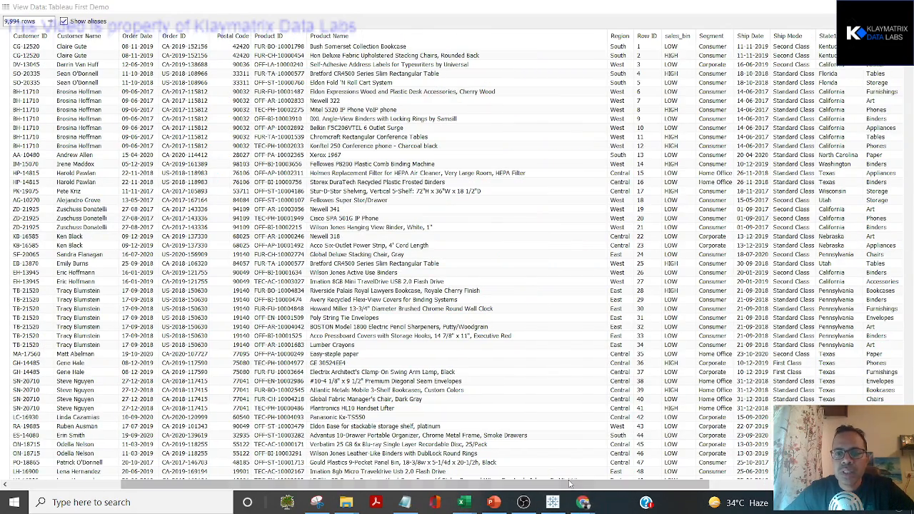
{"action": "left_click_drag", "start_coordinate": [579, 486], "coordinate": [731, 487]}
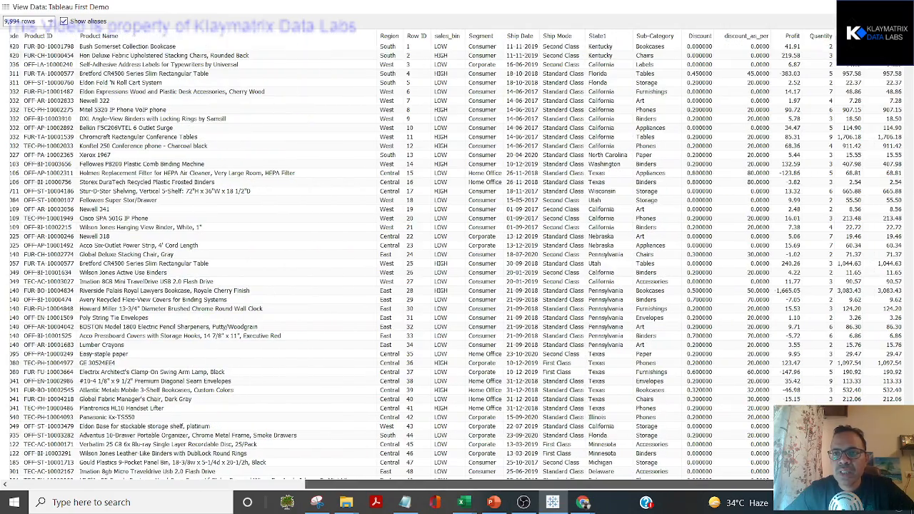
{"action": "key", "text": "ctrl"}
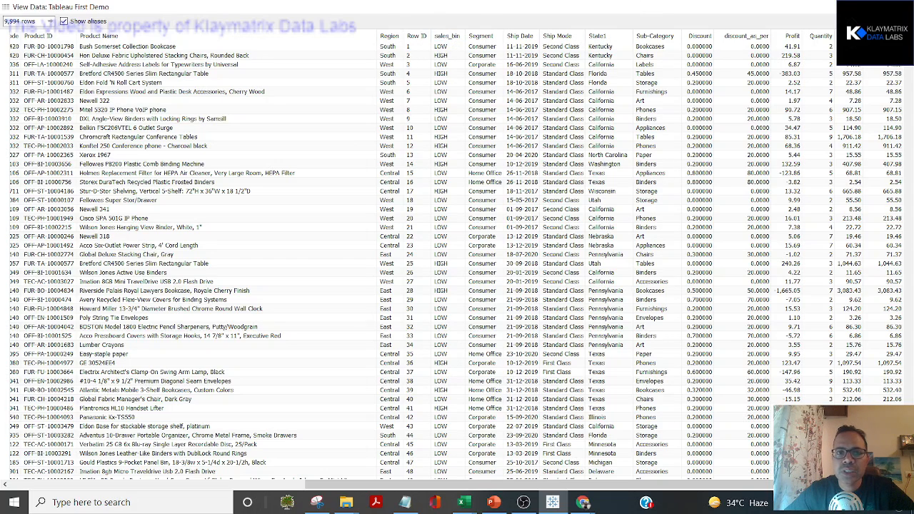
{"action": "left_click", "coordinate": [898, 7]}
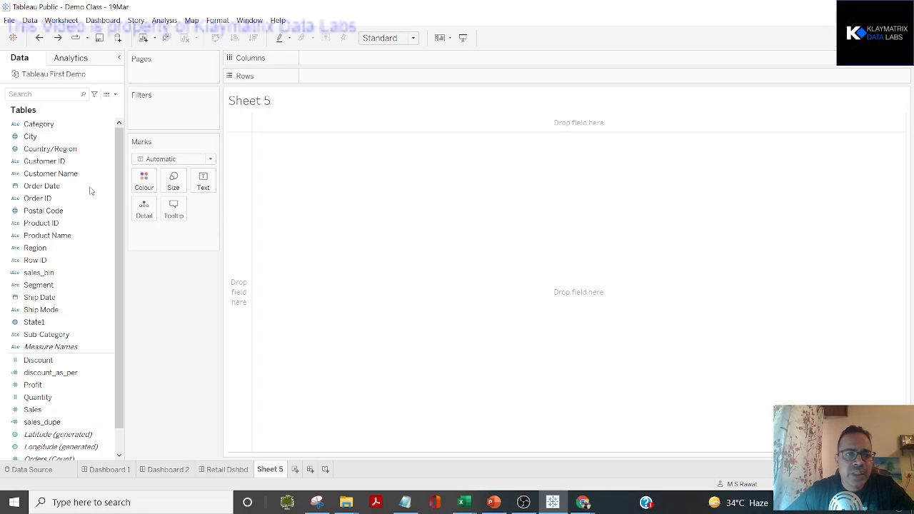
{"action": "left_click", "coordinate": [44, 186]}
{"action": "left_click", "coordinate": [44, 188]}
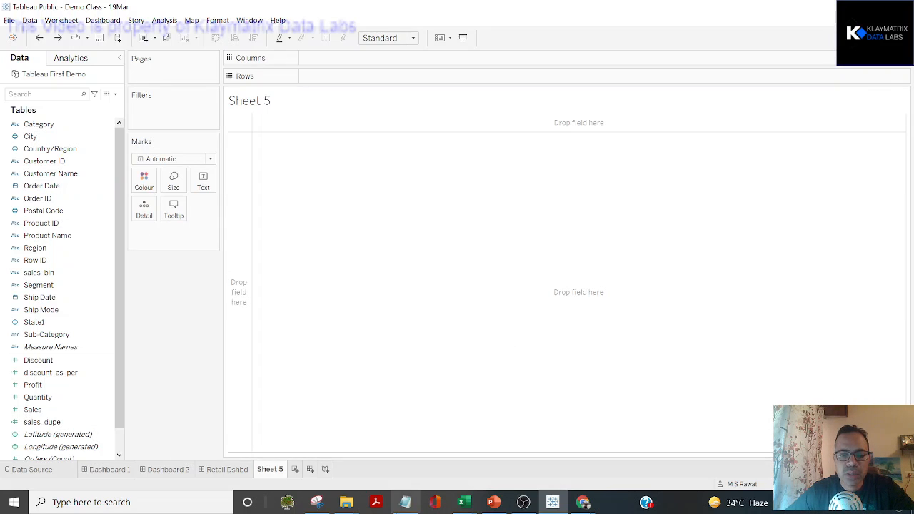
Switch to the Sample - Superstore workbook in Excel and add a "const col" column beside Sales bin, filled with 1 on every row.
{"action": "left_click", "coordinate": [461, 502]}
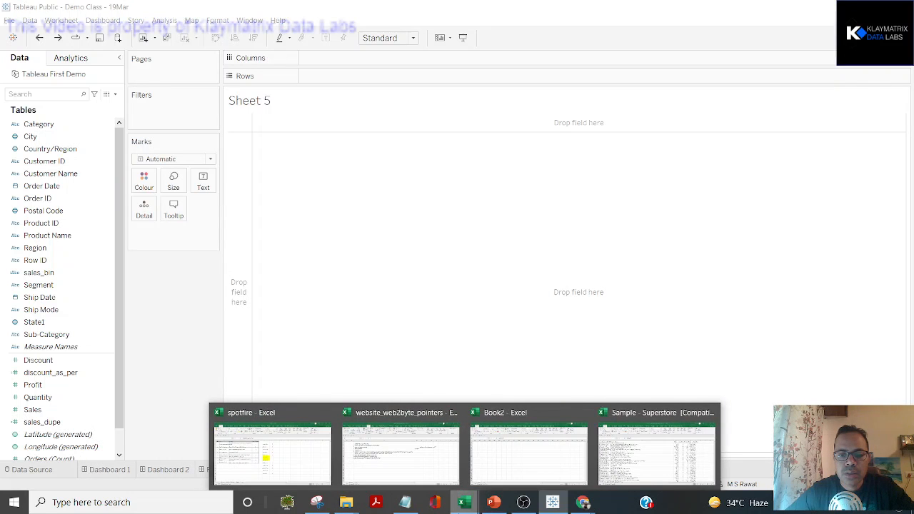
{"action": "left_click", "coordinate": [650, 447]}
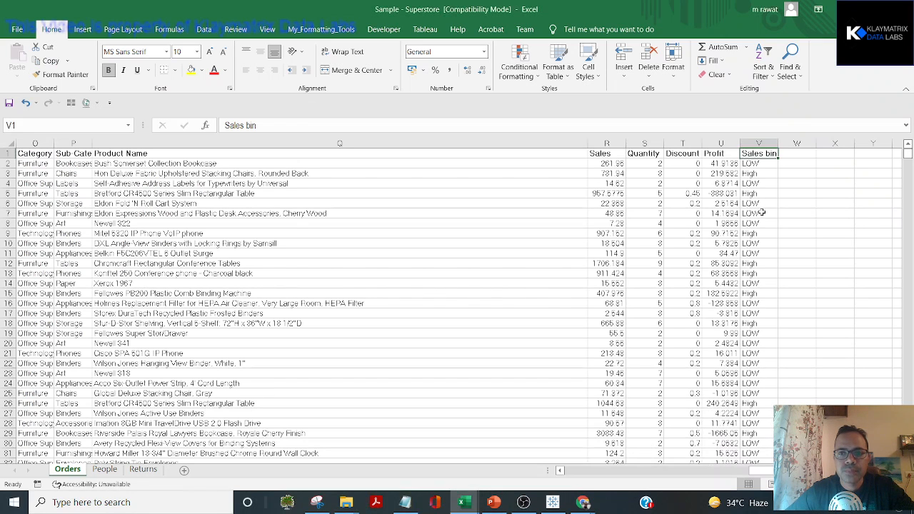
{"action": "type", "text": "con"}
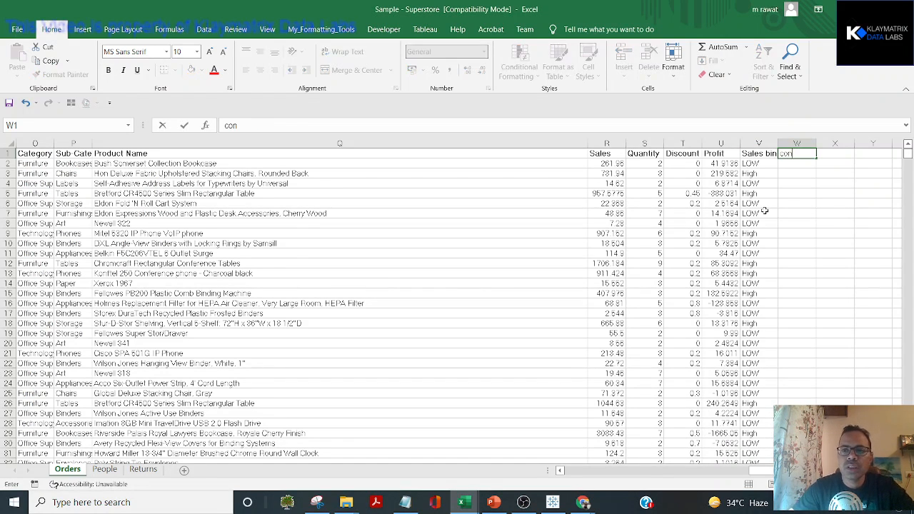
{"action": "type", "text": "st col"}
{"action": "key", "text": "Return"}
{"action": "type", "text": "1"}
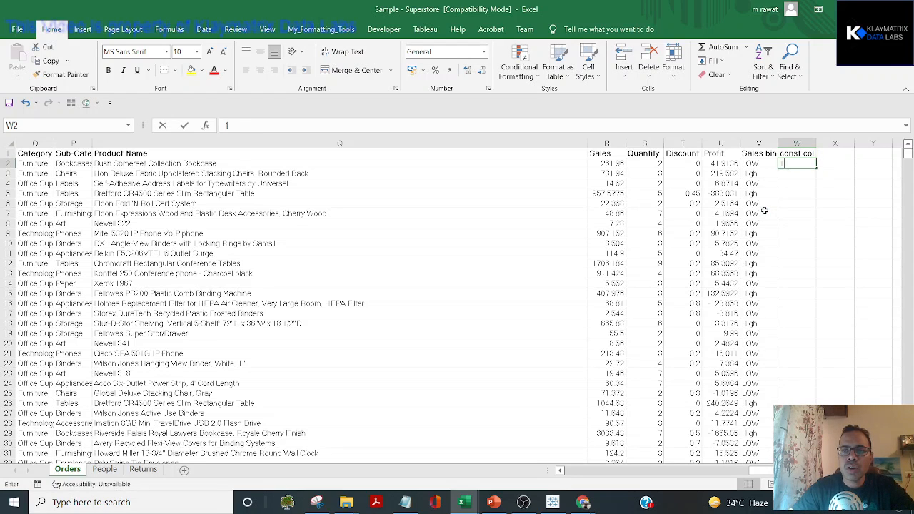
{"action": "key", "text": "Return"}
{"action": "key", "text": "Up"}
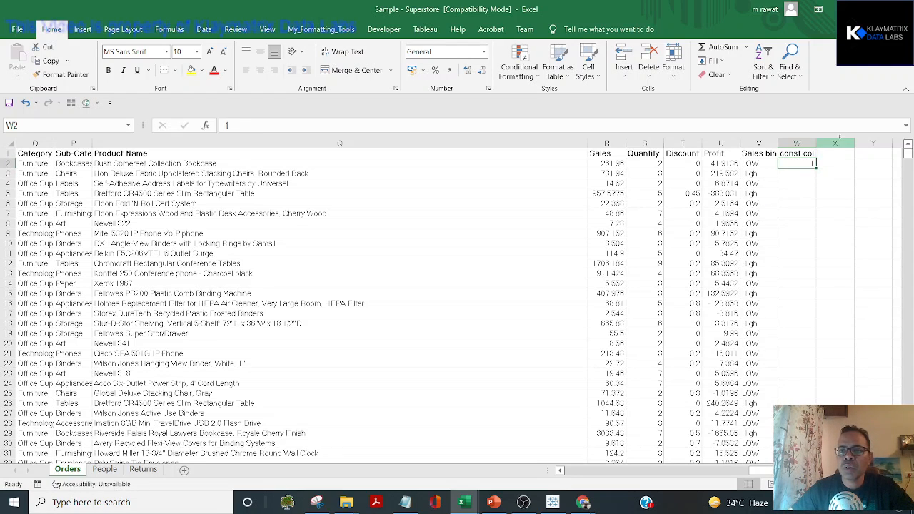
{"action": "double_click", "coordinate": [816, 167]}
{"action": "left_click", "coordinate": [815, 169]}
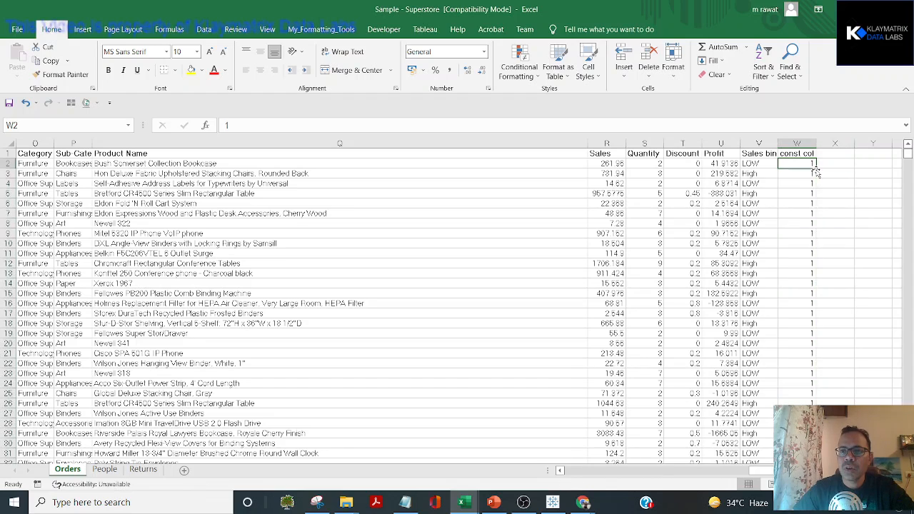
Replace the values in the const col column with abc on every row.
{"action": "type", "text": "abc"}
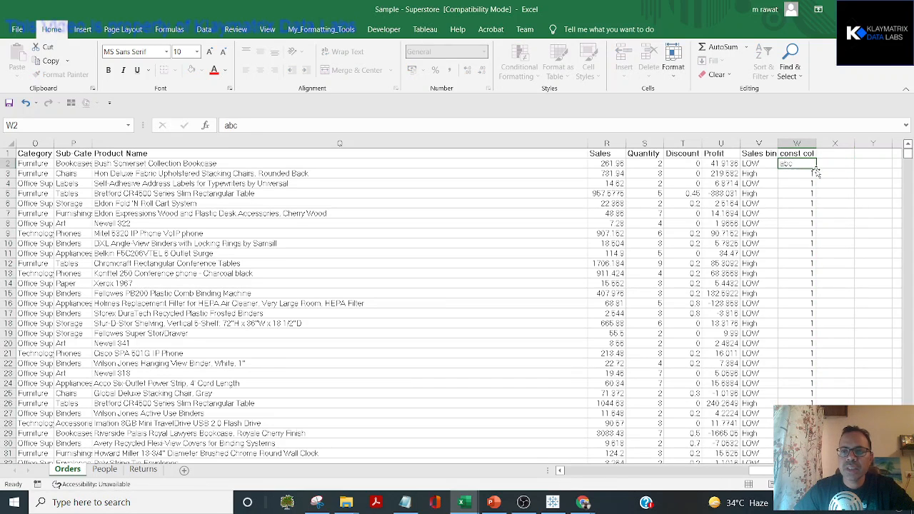
{"action": "key", "text": "ctrl+Return"}
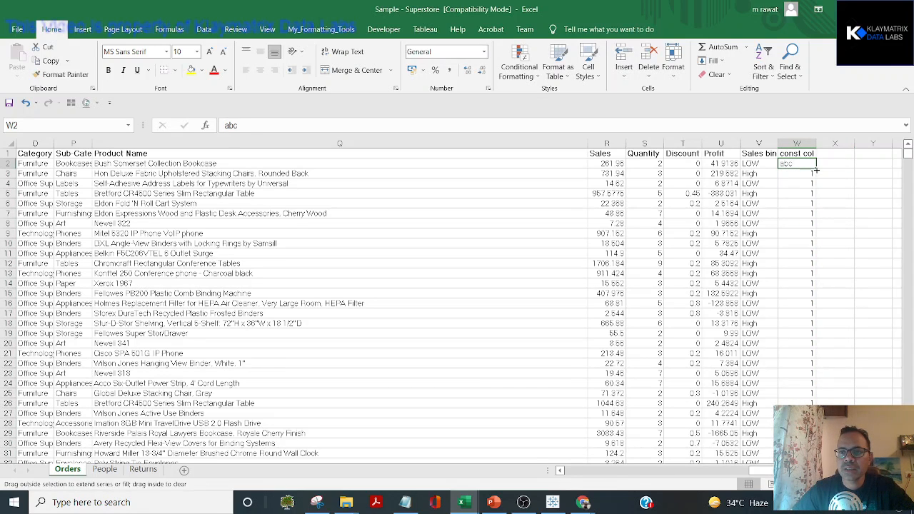
{"action": "double_click", "coordinate": [816, 168]}
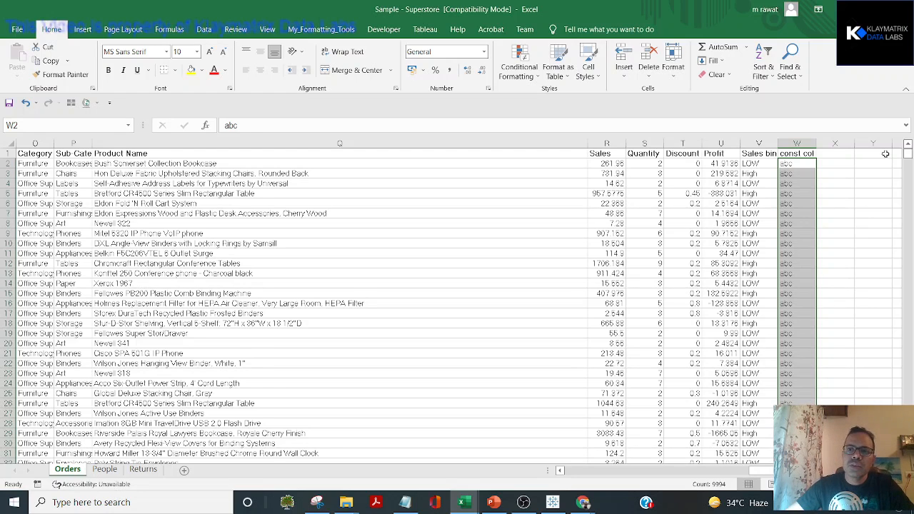
Switch to Tableau and create a calculated field named const_col with the formula 1.
{"action": "key", "text": "alt+Tab"}
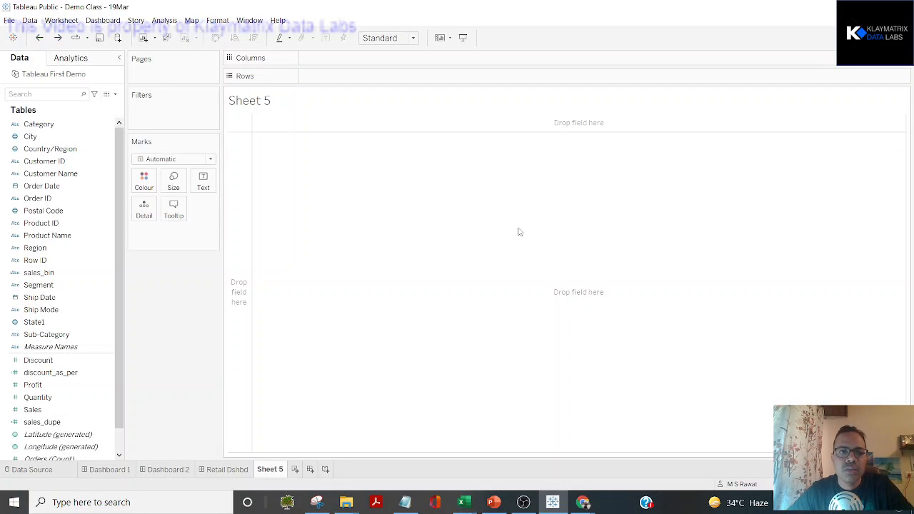
{"action": "left_click", "coordinate": [115, 95]}
{"action": "left_click", "coordinate": [57, 105]}
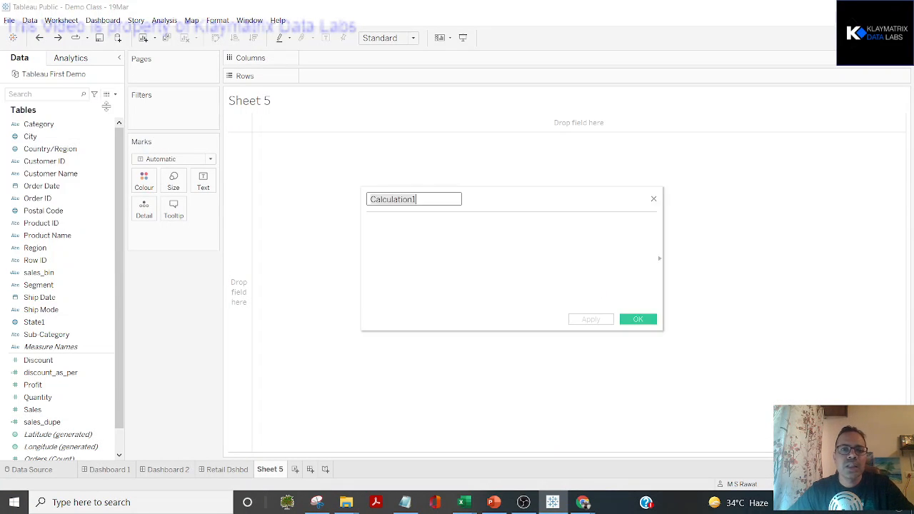
{"action": "type", "text": "const"}
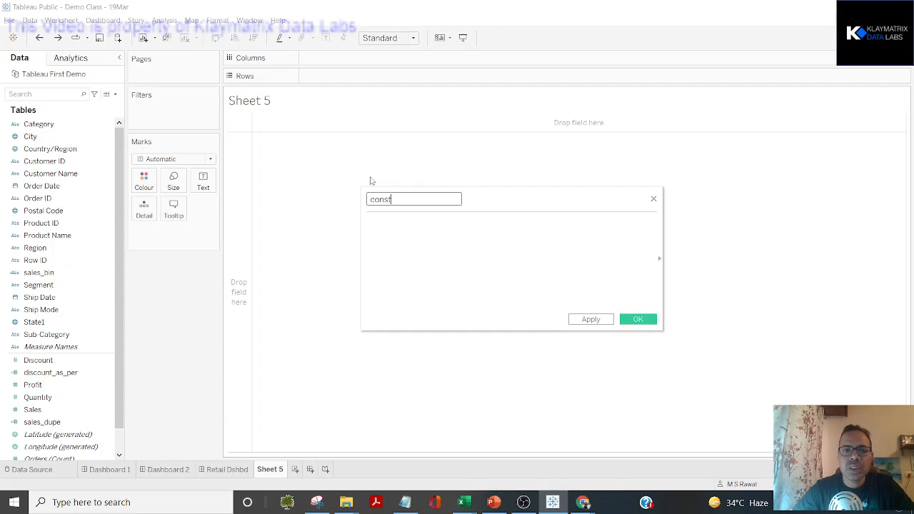
{"action": "type", "text": "_col"}
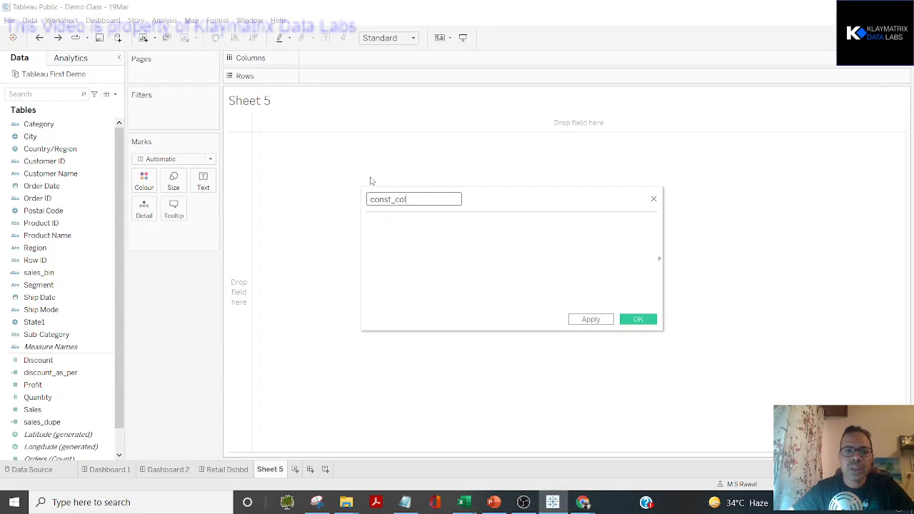
{"action": "left_click", "coordinate": [401, 247]}
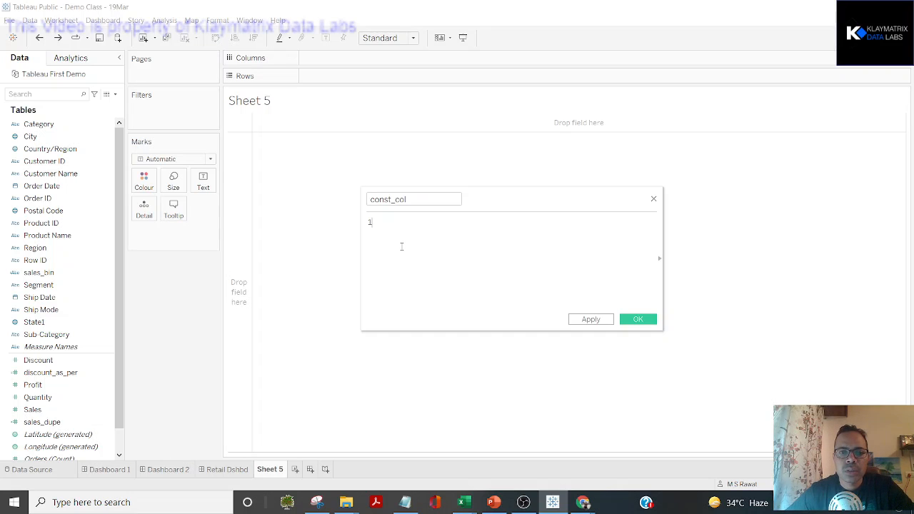
{"action": "left_click", "coordinate": [591, 319]}
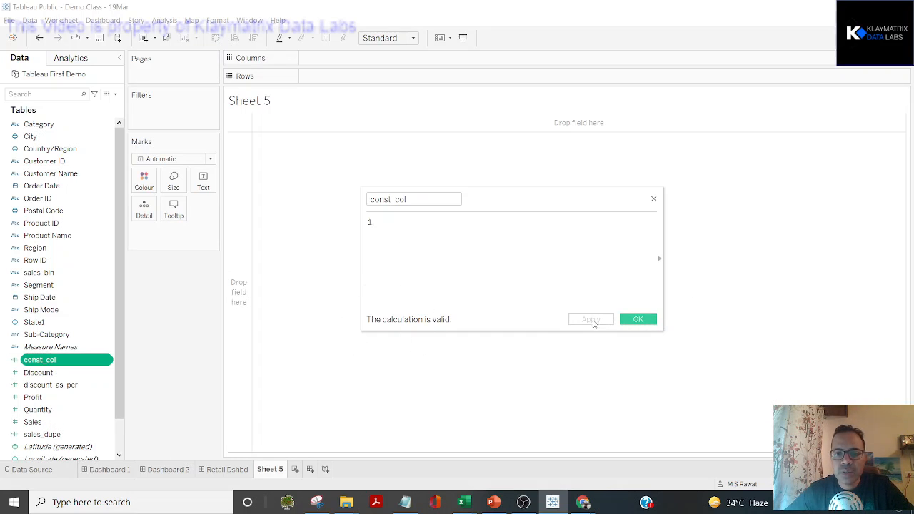
{"action": "left_click", "coordinate": [654, 322]}
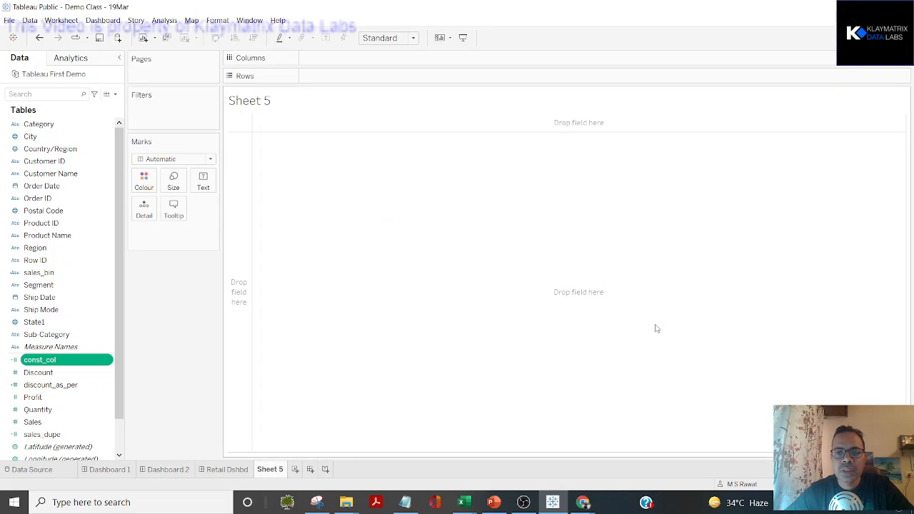
Examine the const_col column across the source's underlying rows, then close the data view.
{"action": "key", "text": "ctrl"}
{"action": "key", "text": "ctrl"}
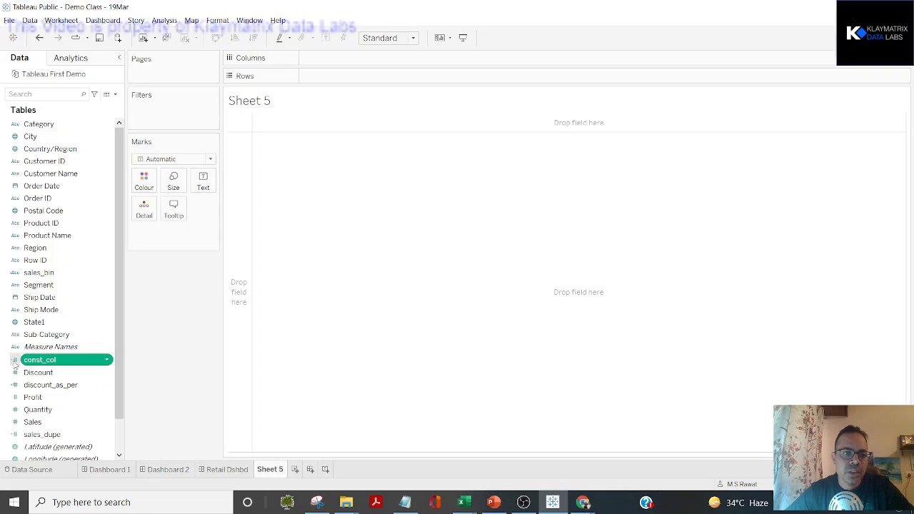
{"action": "left_click", "coordinate": [107, 95]}
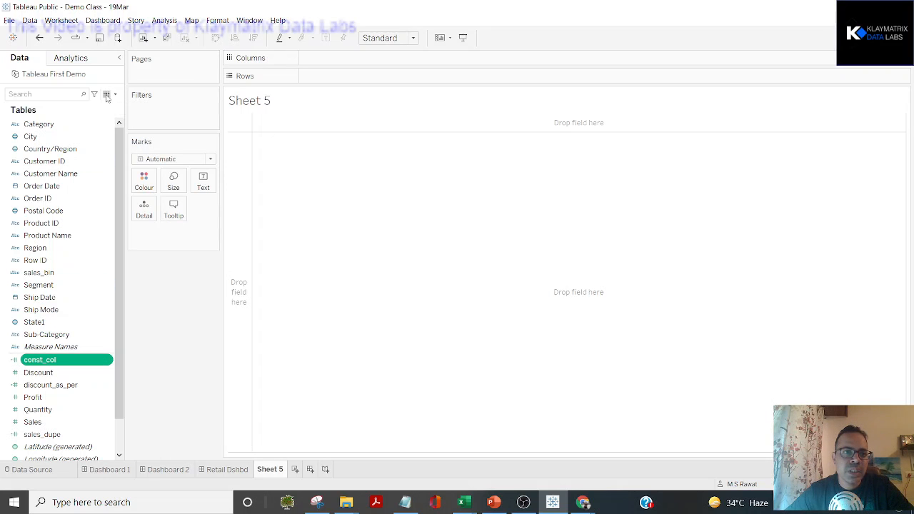
{"action": "left_click", "coordinate": [599, 150]}
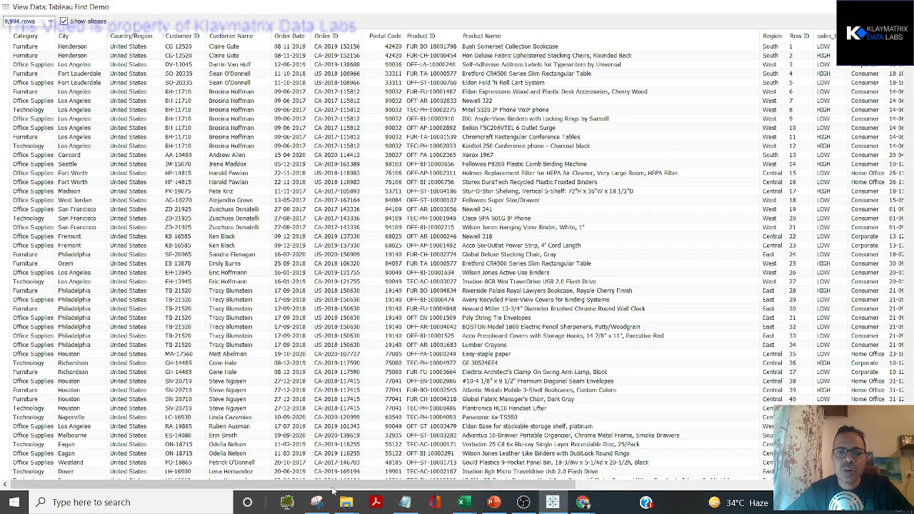
{"action": "left_click_drag", "start_coordinate": [332, 490], "coordinate": [811, 512]}
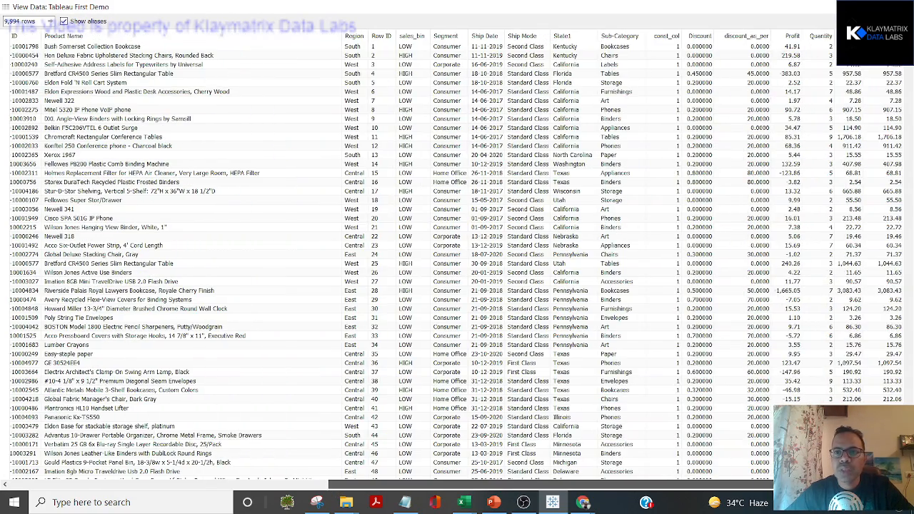
{"action": "key", "text": "ctrl"}
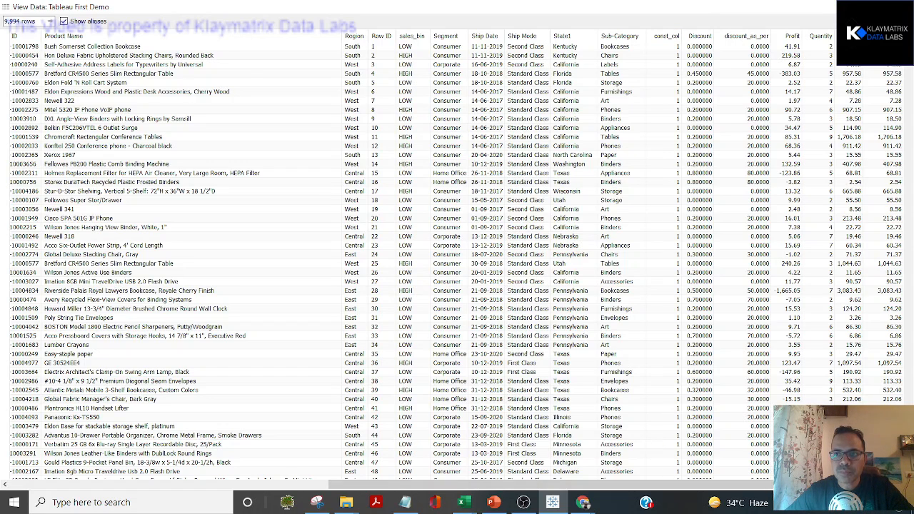
{"action": "left_click", "coordinate": [902, 6]}
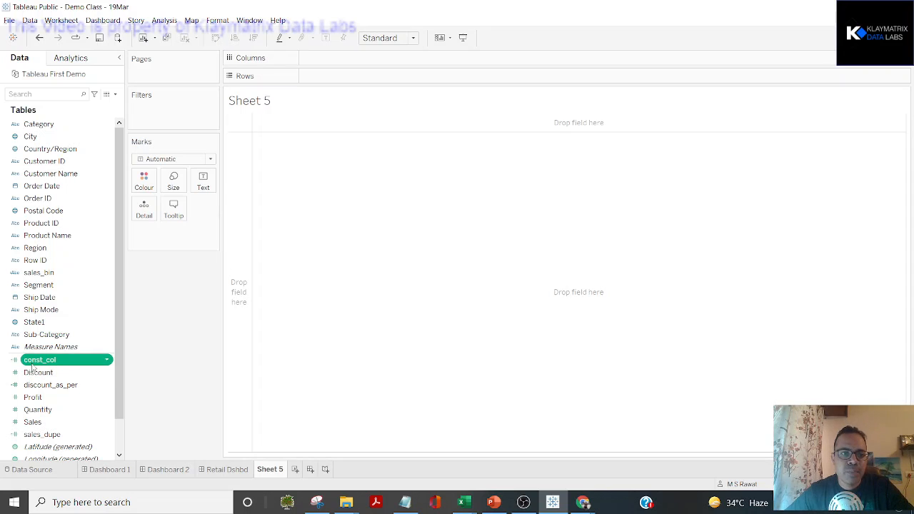
Place const_col on the sheet and show its sum as the text mark, inspecting the resulting value.
{"action": "left_click_drag", "start_coordinate": [32, 367], "coordinate": [144, 213]}
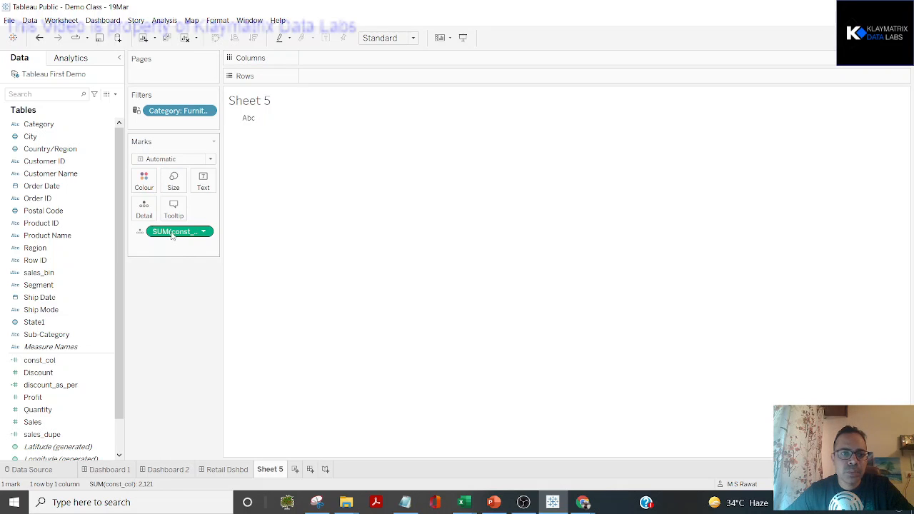
{"action": "left_click_drag", "start_coordinate": [170, 236], "coordinate": [203, 190]}
{"action": "left_click", "coordinate": [202, 184]}
{"action": "mouse_move", "coordinate": [240, 123]}
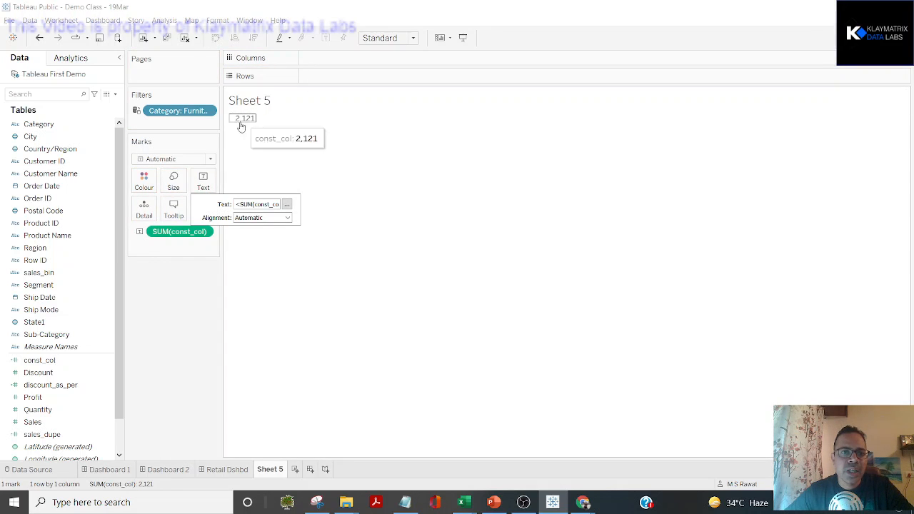
{"action": "left_click", "coordinate": [250, 123]}
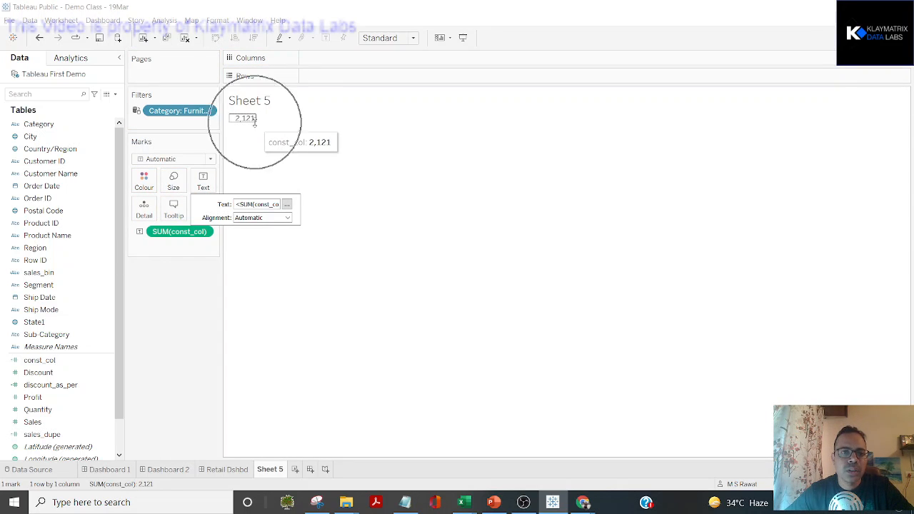
{"action": "left_click", "coordinate": [248, 125]}
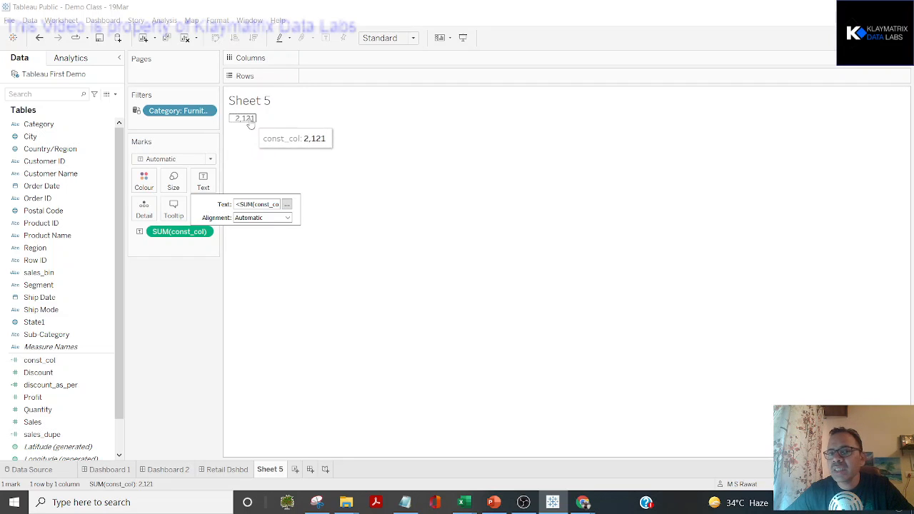
{"action": "mouse_move", "coordinate": [245, 121]}
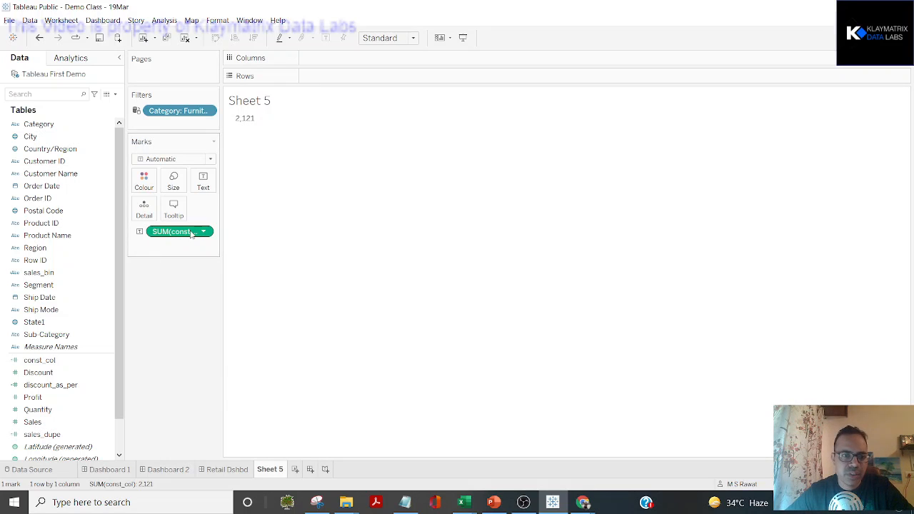
Remove the const_col sum and the Category filter from the sheet.
{"action": "left_click_drag", "start_coordinate": [192, 233], "coordinate": [47, 227]}
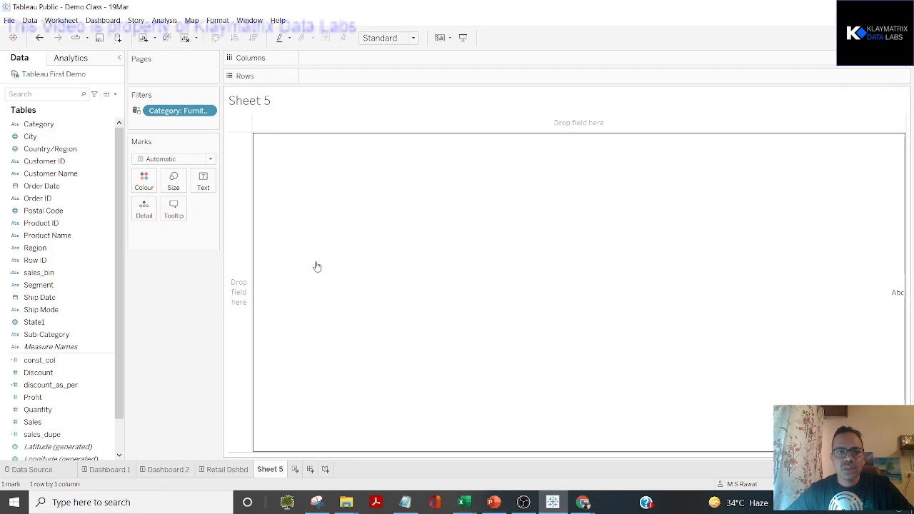
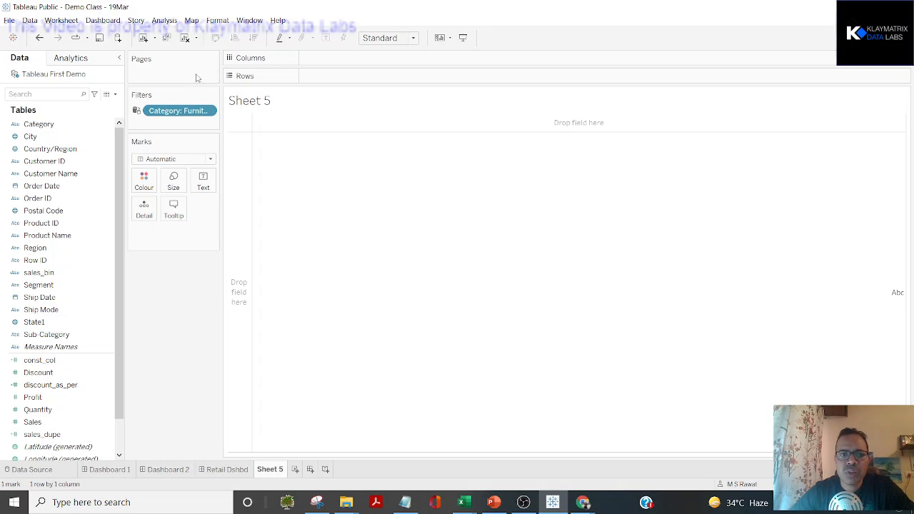
{"action": "left_click_drag", "start_coordinate": [146, 112], "coordinate": [43, 136]}
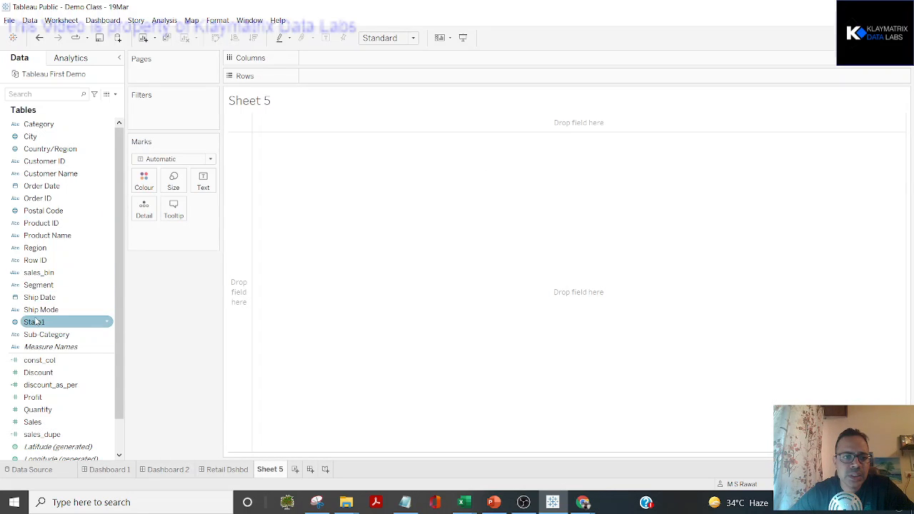
Plot State1 as detail on the sheet and set the mark type to Map.
{"action": "left_click_drag", "start_coordinate": [38, 326], "coordinate": [145, 209]}
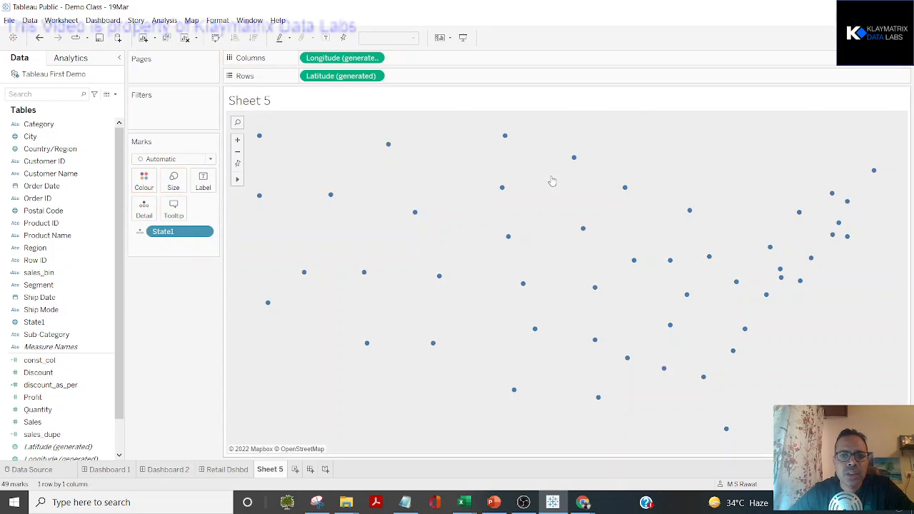
{"action": "left_click", "coordinate": [175, 159]}
{"action": "left_click", "coordinate": [158, 271]}
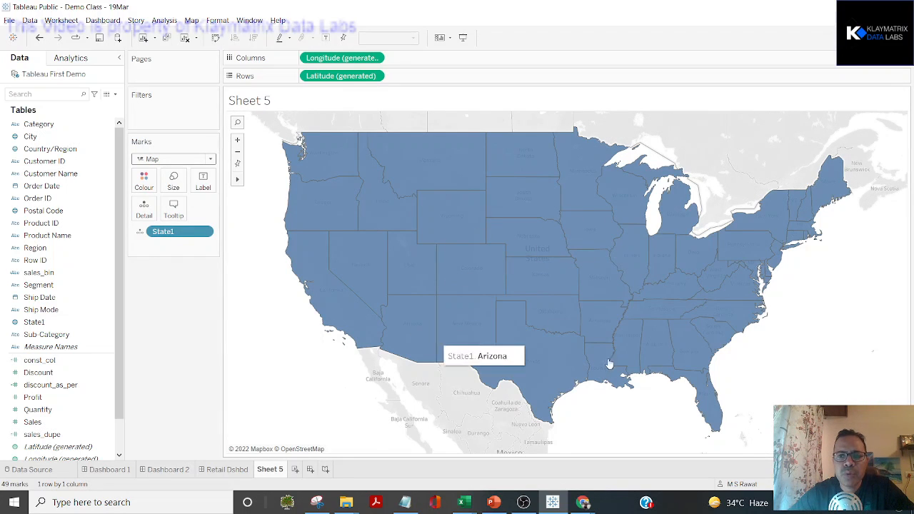
Examine the filled state map from the East Coast out to the whole world, then clear the sheet.
{"action": "scroll", "coordinate": [868, 325], "scroll_direction": "up", "scroll_amount": 3}
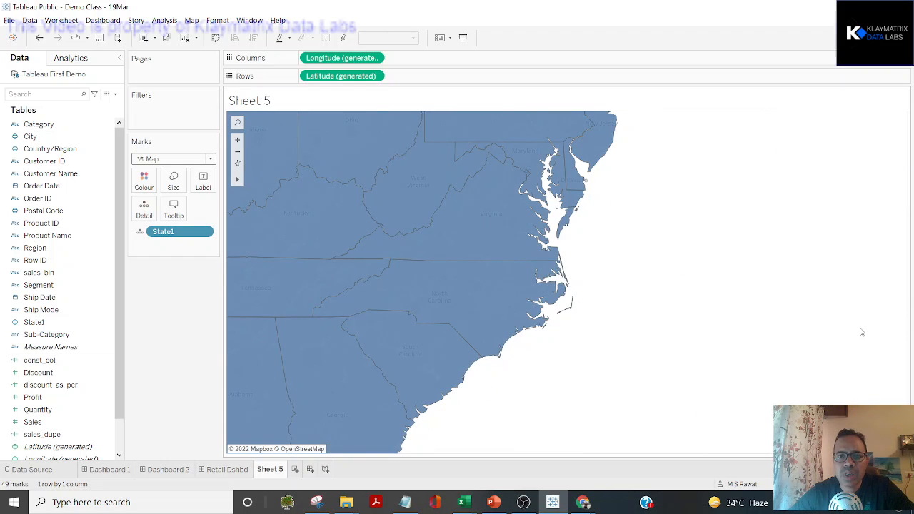
{"action": "scroll", "coordinate": [851, 337], "scroll_direction": "down", "scroll_amount": 3}
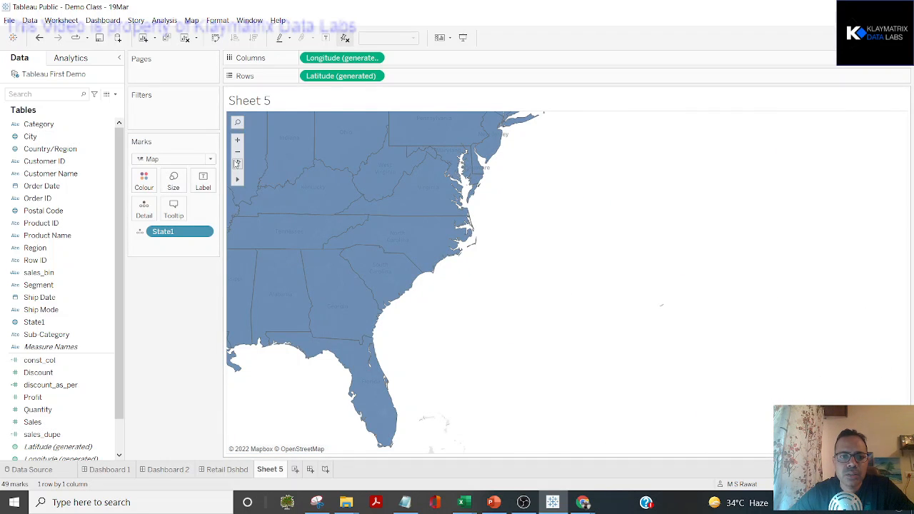
{"action": "left_click", "coordinate": [237, 163]}
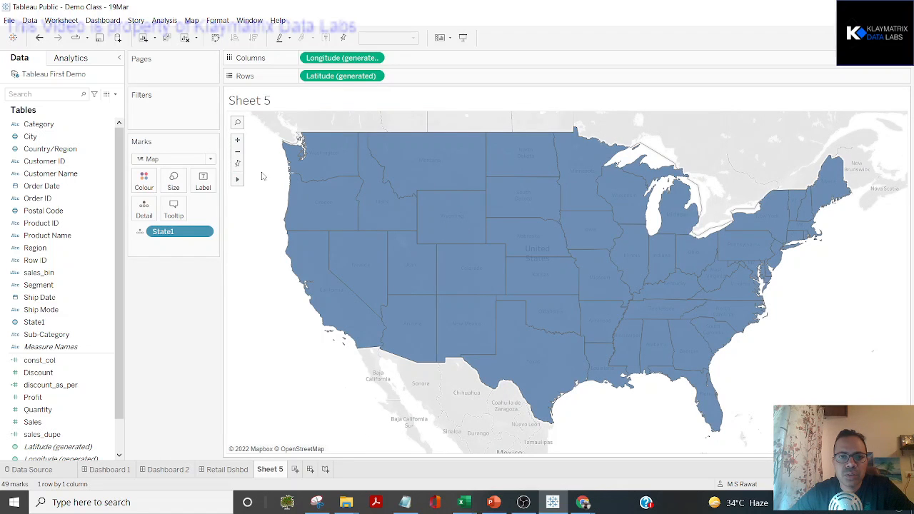
{"action": "left_click", "coordinate": [237, 152]}
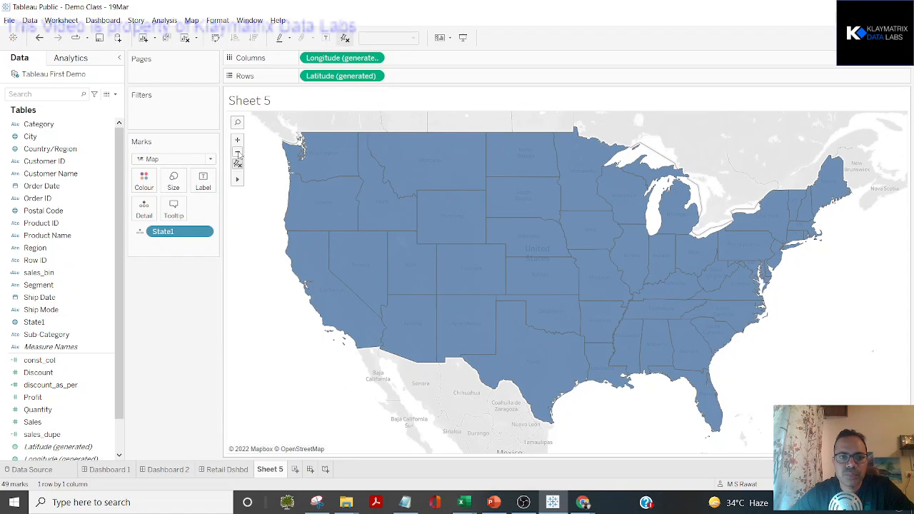
{"action": "left_click", "coordinate": [237, 151]}
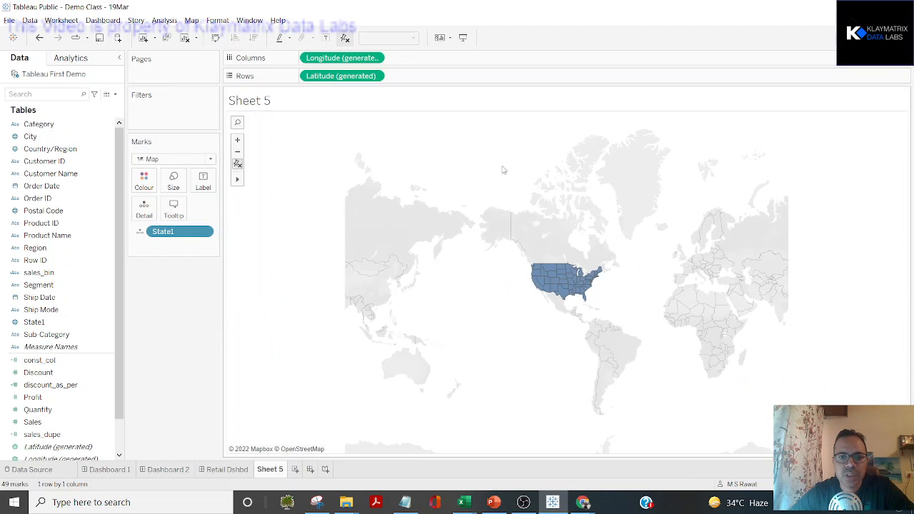
{"action": "key", "text": "ctrl"}
{"action": "key", "text": "ctrl"}
{"action": "key", "text": "ctrl"}
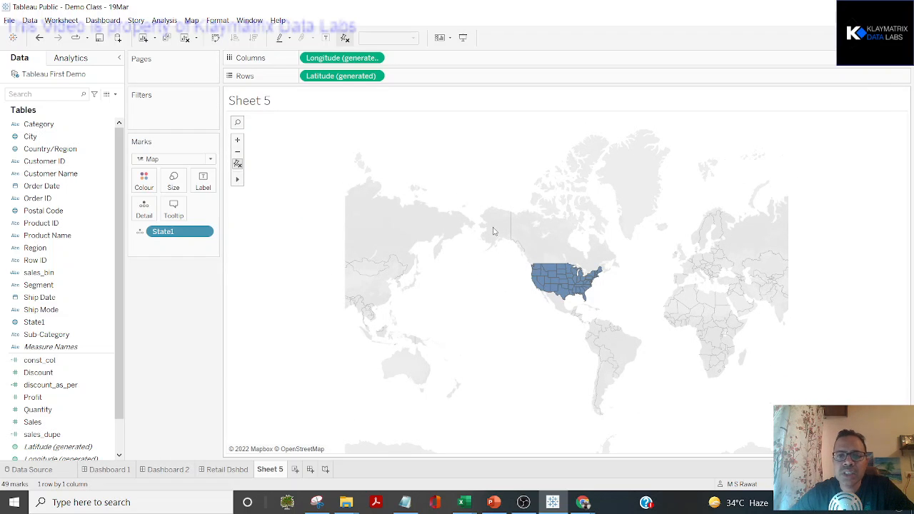
{"action": "key", "text": "ctrl"}
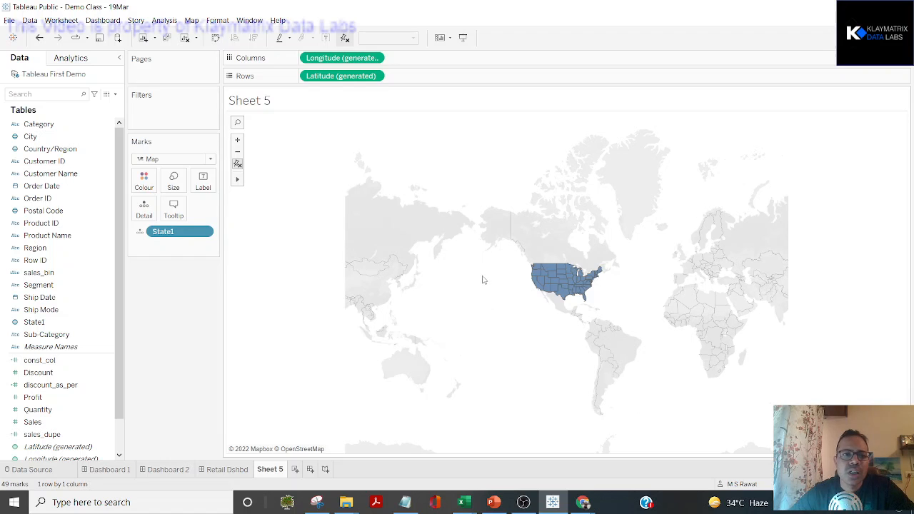
{"action": "left_click", "coordinate": [184, 37]}
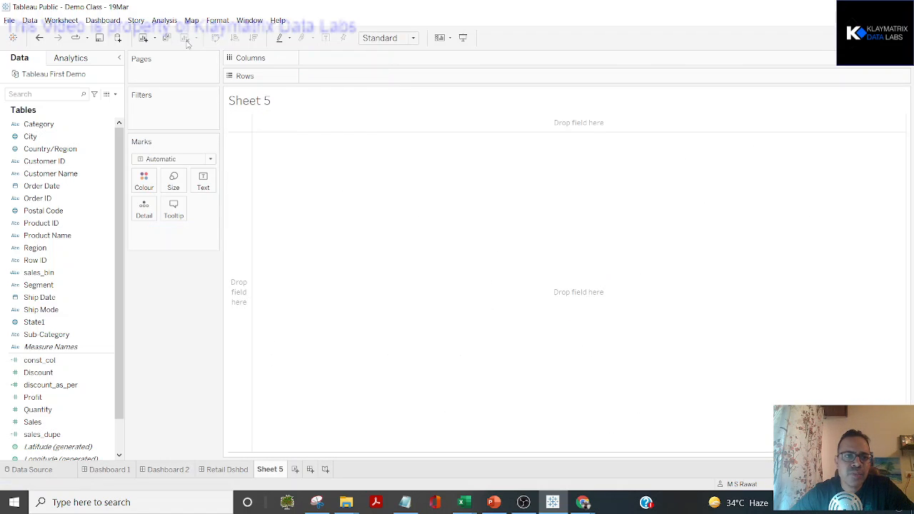
{"action": "left_click", "coordinate": [115, 95]}
{"action": "left_click", "coordinate": [106, 104]}
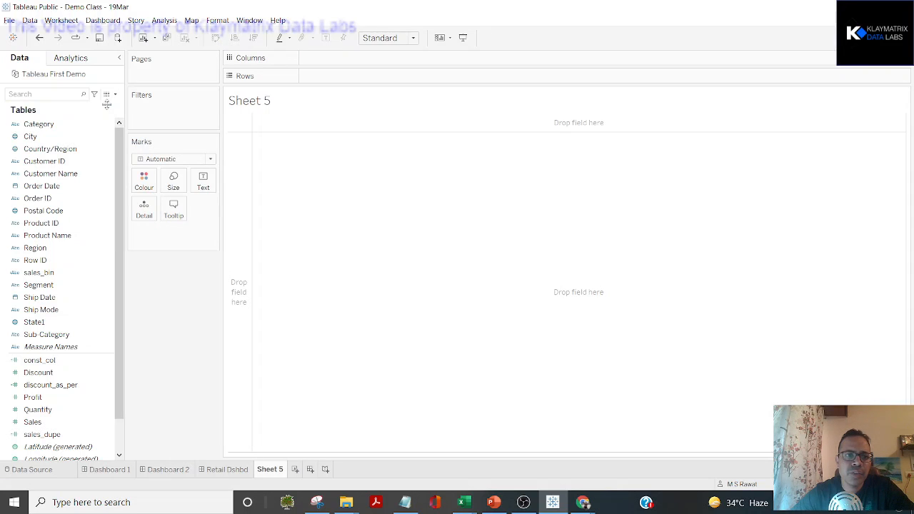
{"action": "type", "text": "country"}
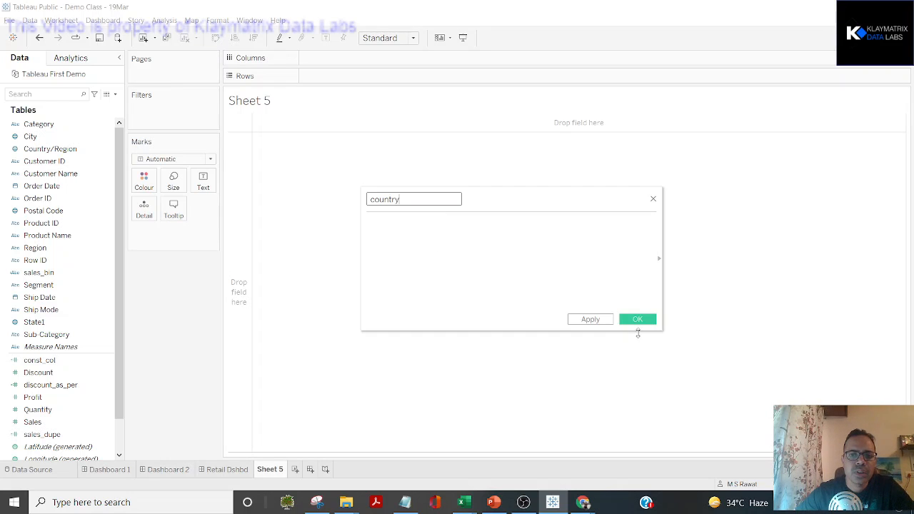
{"action": "left_click", "coordinate": [653, 198]}
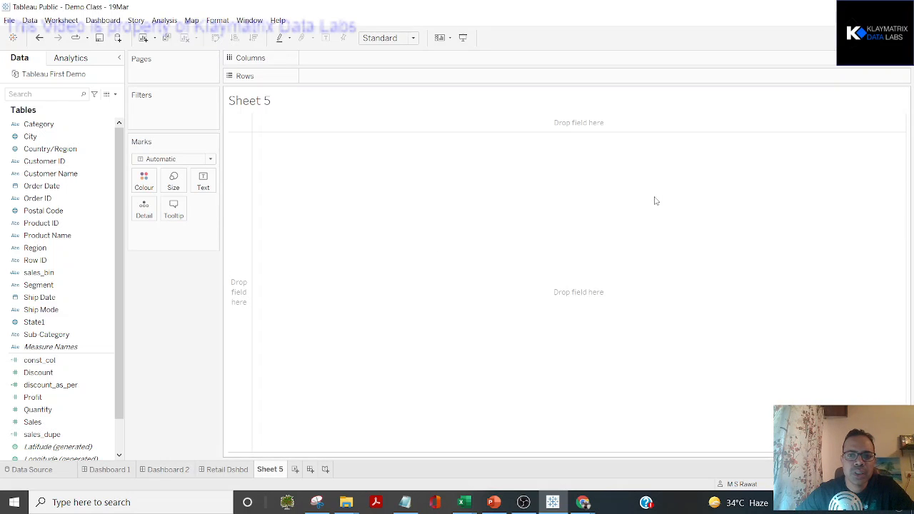
Examine the Country/Region column across the source's underlying rows, then close the data view.
{"action": "left_click", "coordinate": [107, 94]}
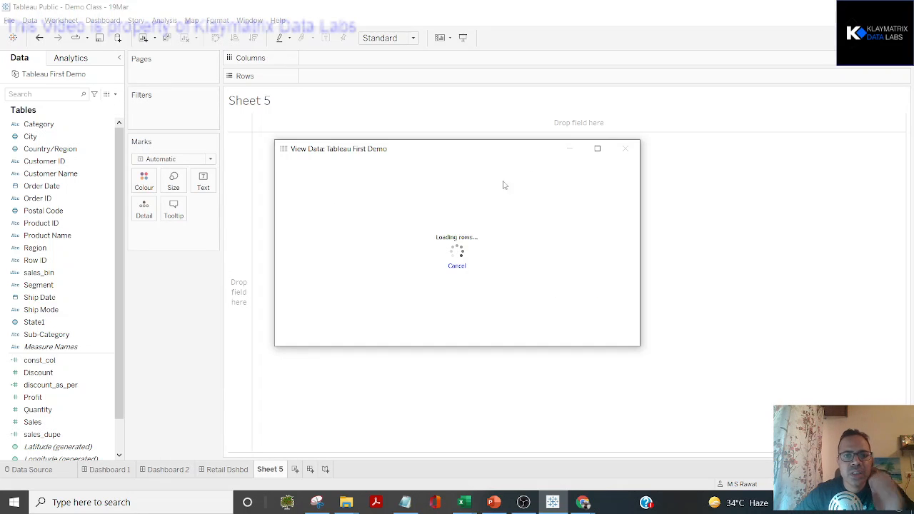
{"action": "left_click", "coordinate": [598, 148]}
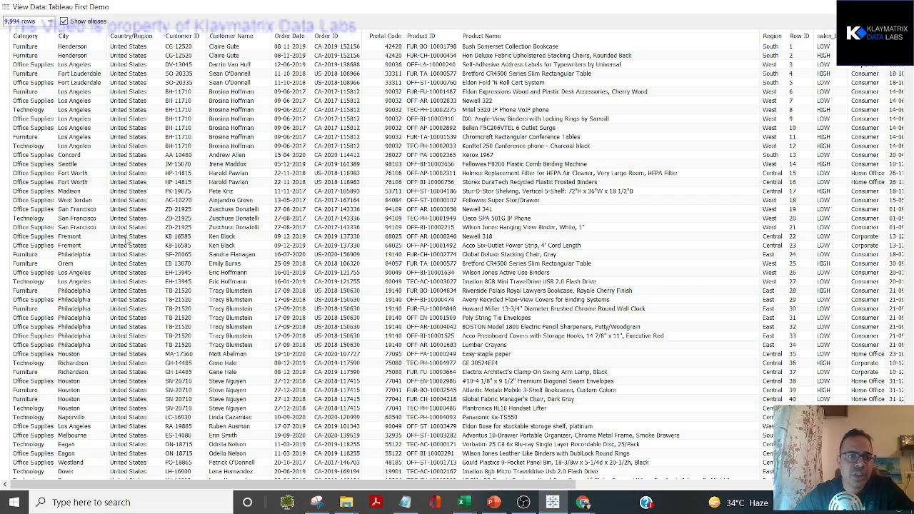
{"action": "scroll", "coordinate": [126, 235], "scroll_direction": "down", "scroll_amount": 20}
{"action": "scroll", "coordinate": [125, 232], "scroll_direction": "down", "scroll_amount": 20}
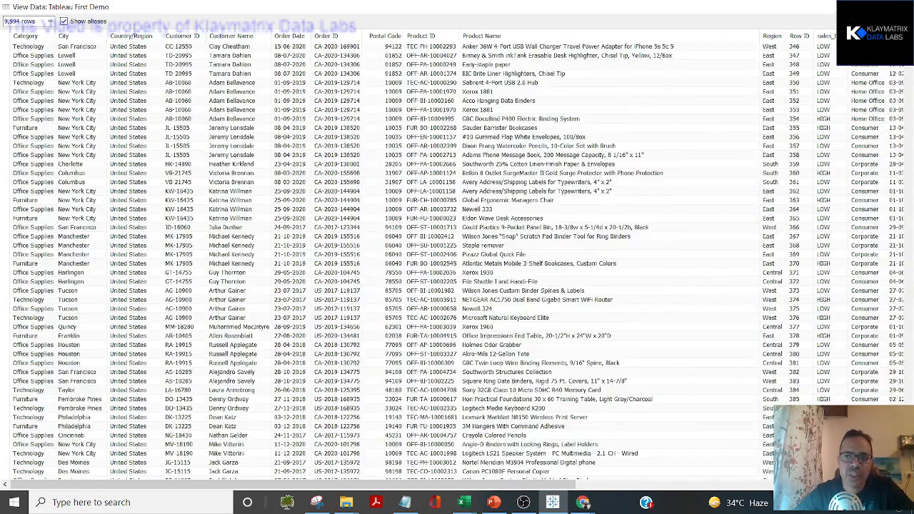
{"action": "left_click", "coordinate": [898, 7]}
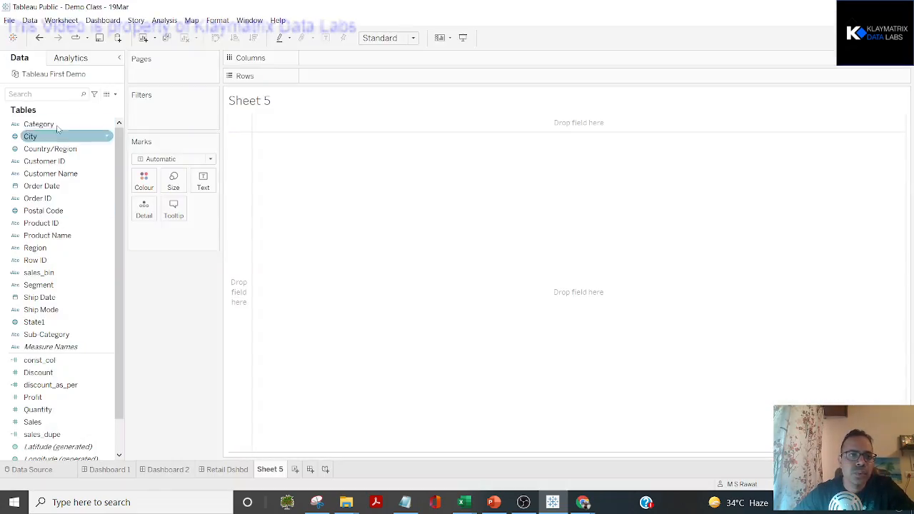
Create a calculated field named country_name with the formula "United States".
{"action": "left_click", "coordinate": [115, 95]}
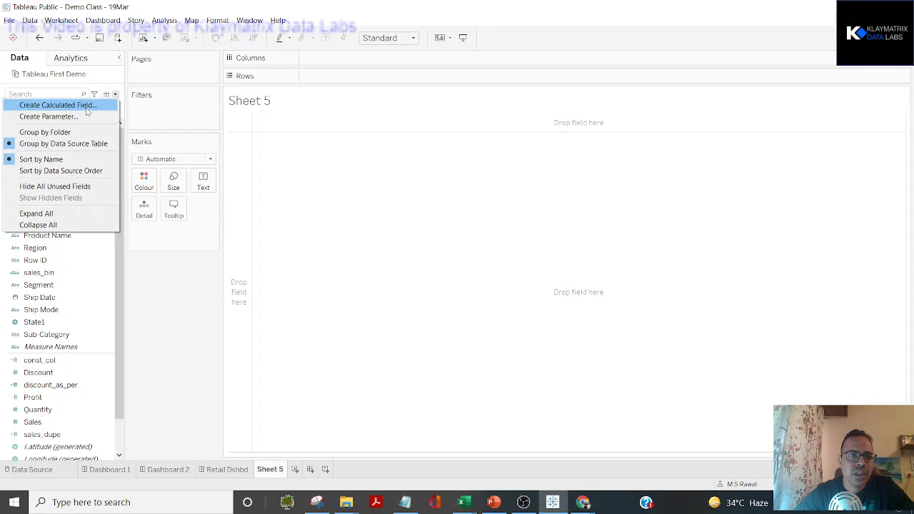
{"action": "left_click", "coordinate": [57, 105]}
{"action": "right_click", "coordinate": [445, 201]}
{"action": "type", "text": "c"}
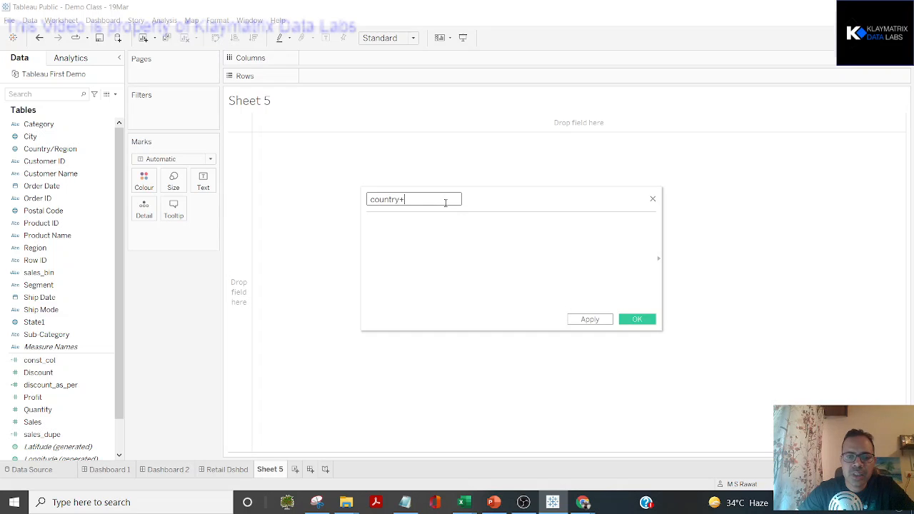
{"action": "type", "text": "ountry_name"}
{"action": "left_click", "coordinate": [434, 225]}
{"action": "type", "text": "\""}
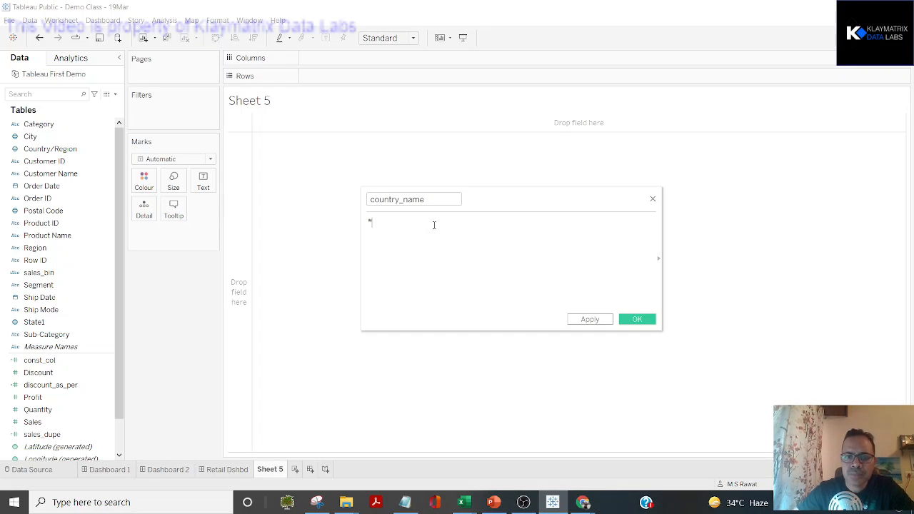
{"action": "type", "text": "Snist"}
{"action": "key", "text": "BackSpace"}
{"action": "key", "text": "BackSpace"}
{"action": "type", "text": "ted"}
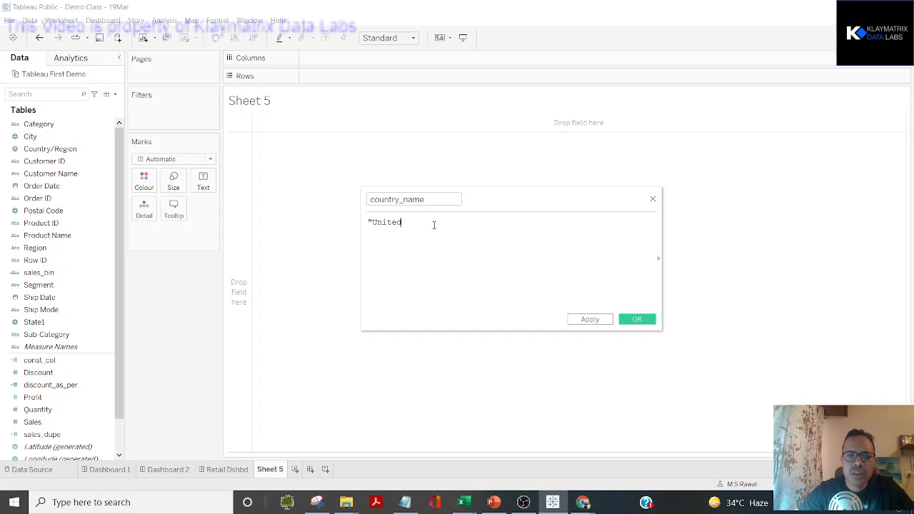
{"action": "type", "text": " States"}
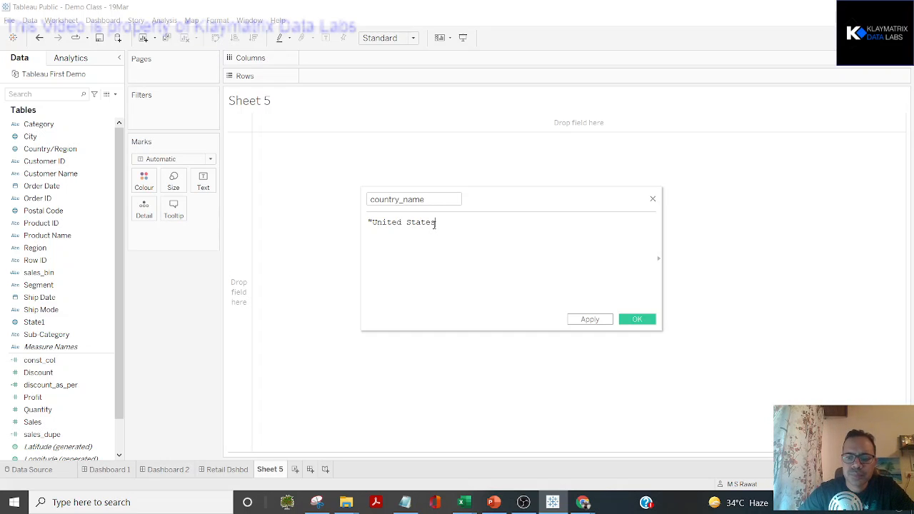
{"action": "type", "text": "\""}
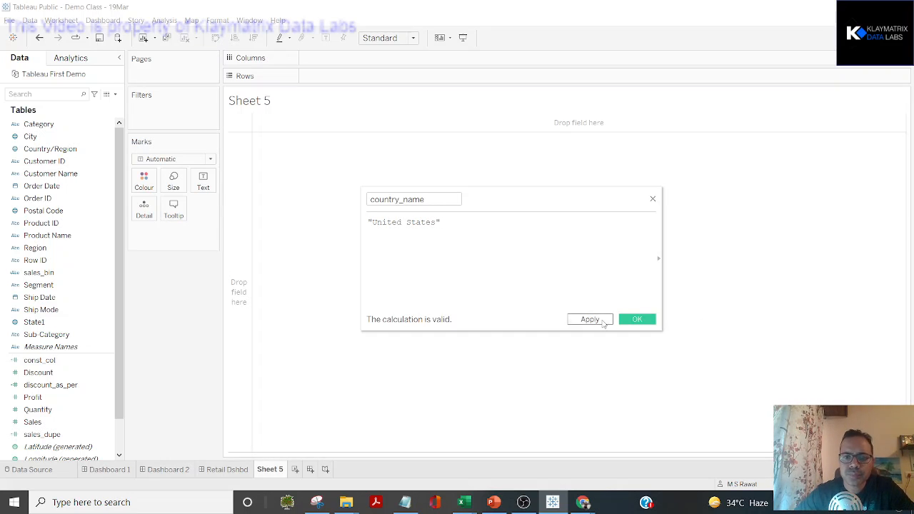
{"action": "left_click", "coordinate": [590, 319]}
{"action": "left_click", "coordinate": [641, 320]}
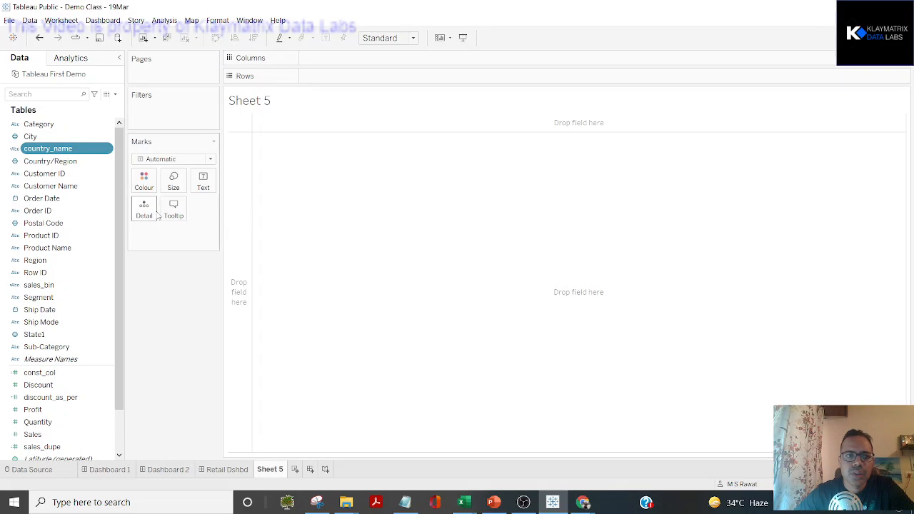
Compare the country_name and Country/Region columns in the source's underlying rows, then close the data view.
{"action": "left_click", "coordinate": [106, 94]}
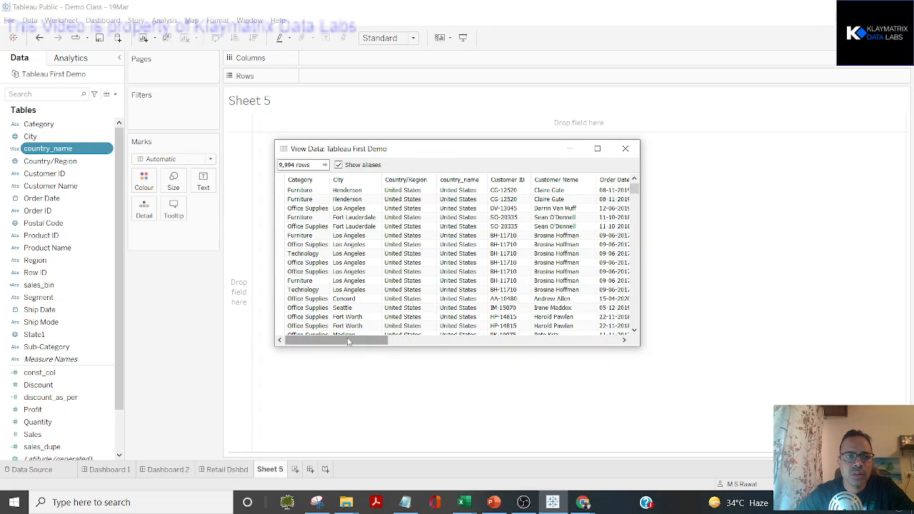
{"action": "left_click_drag", "start_coordinate": [343, 345], "coordinate": [385, 339]}
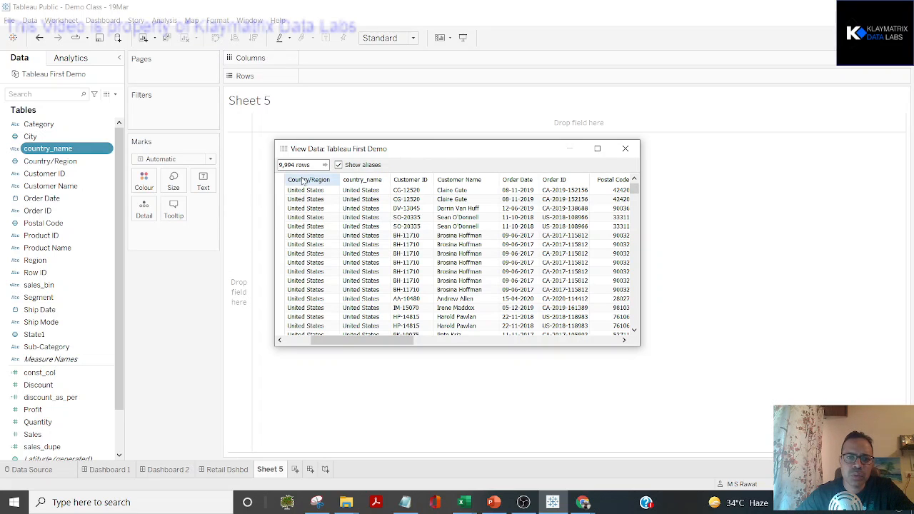
{"action": "left_click", "coordinate": [625, 150]}
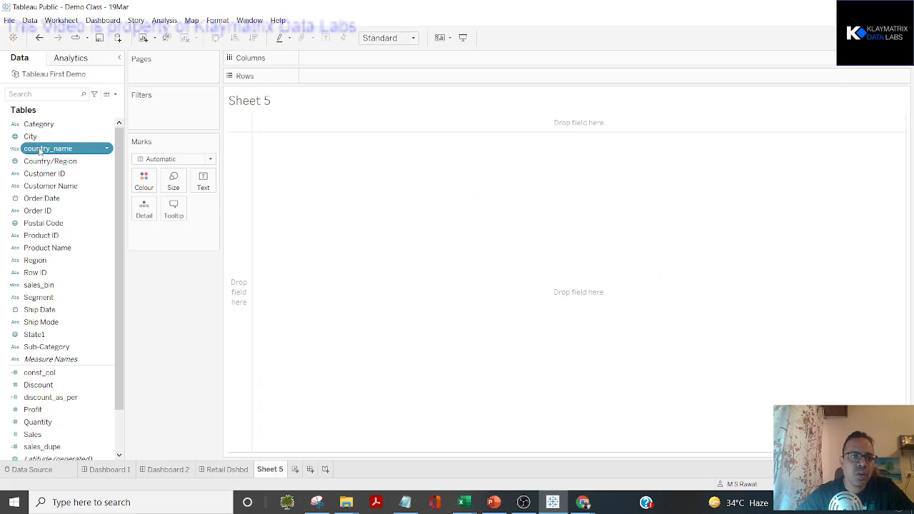
Try to plot country_name on the empty Sheet 5 by adding it as mark detail.
{"action": "left_click_drag", "start_coordinate": [40, 152], "coordinate": [144, 209]}
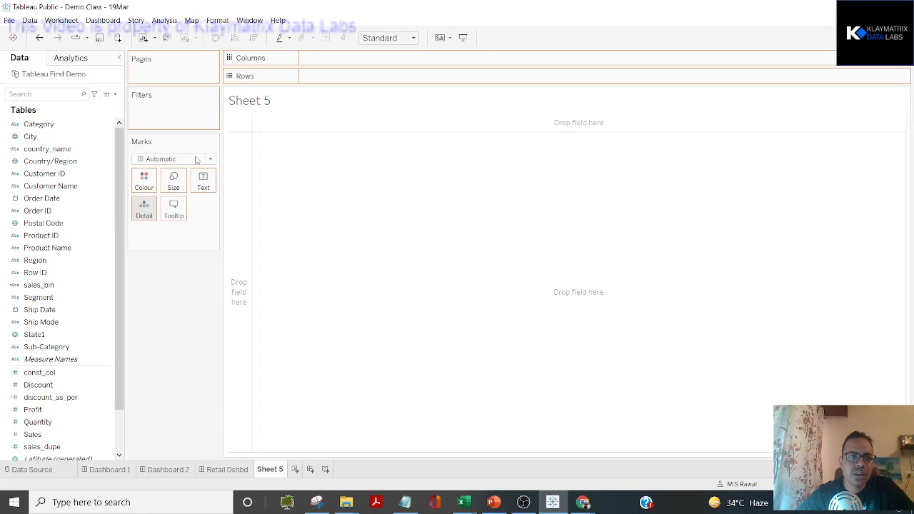
{"action": "left_click_drag", "start_coordinate": [196, 160], "coordinate": [197, 160]}
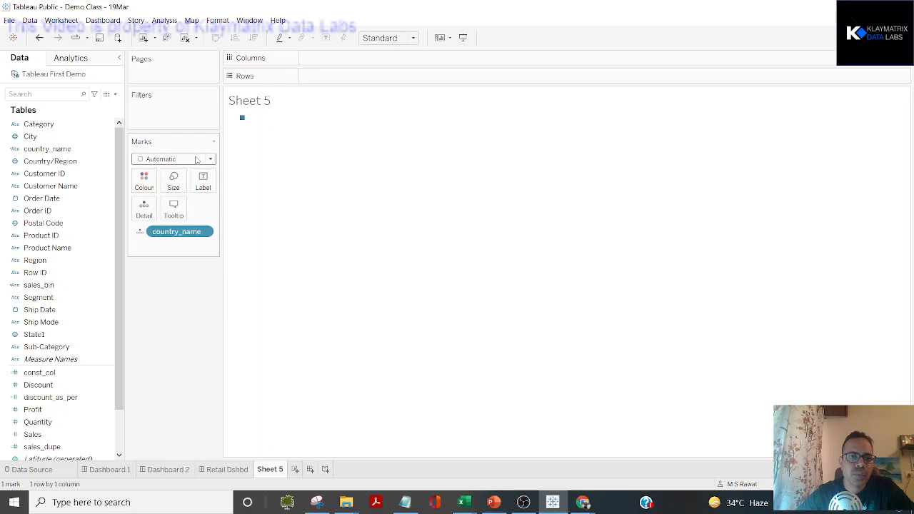
{"action": "key", "text": "ctrl"}
{"action": "key", "text": "ctrl"}
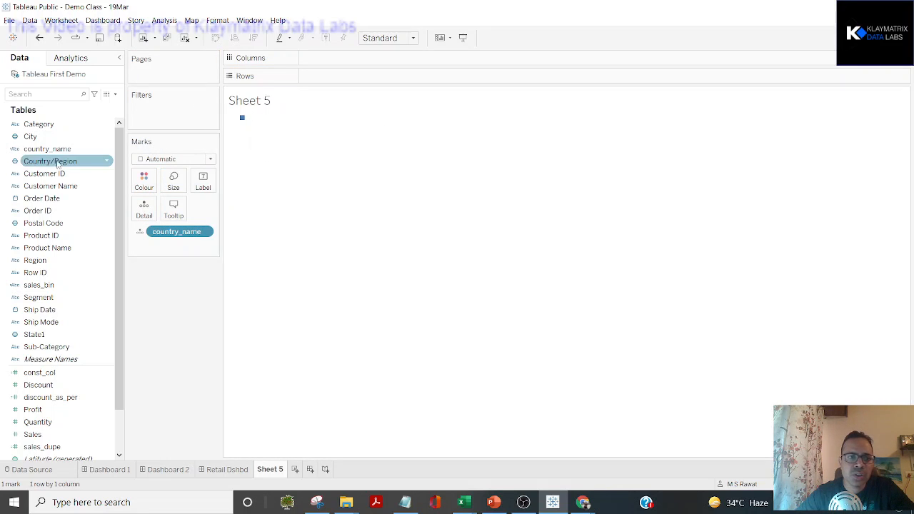
{"action": "key", "text": "ctrl"}
{"action": "key", "text": "ctrl"}
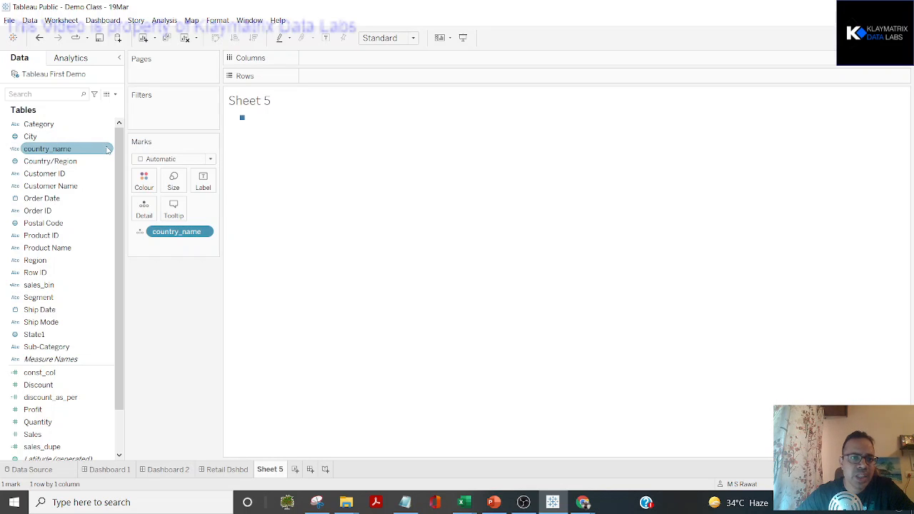
Assign the Country/Region geographic role to the country_name field.
{"action": "right_click", "coordinate": [107, 149]}
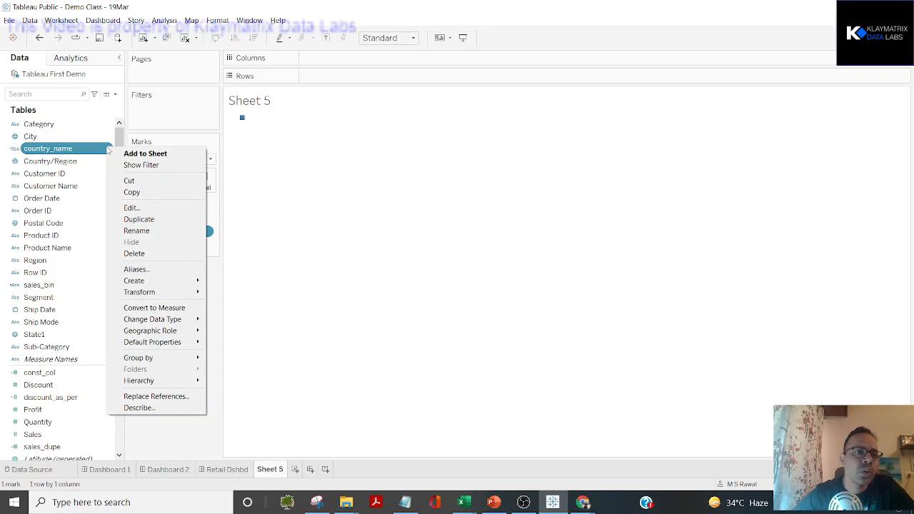
{"action": "left_click", "coordinate": [108, 150]}
{"action": "left_click", "coordinate": [109, 149]}
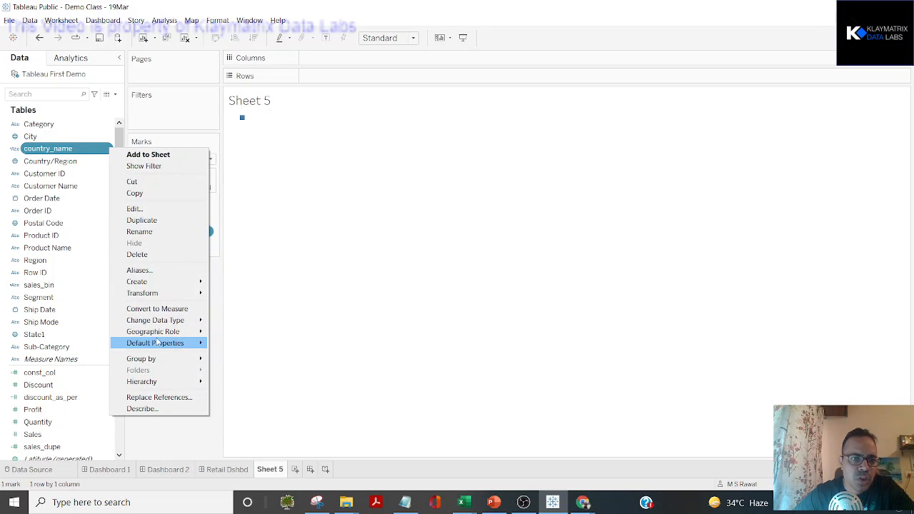
{"action": "mouse_move", "coordinate": [161, 336]}
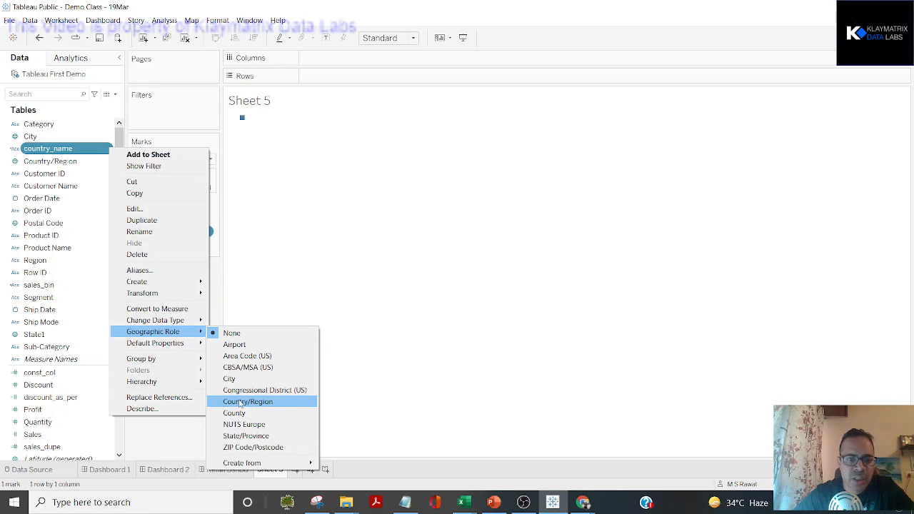
{"action": "left_click", "coordinate": [251, 402]}
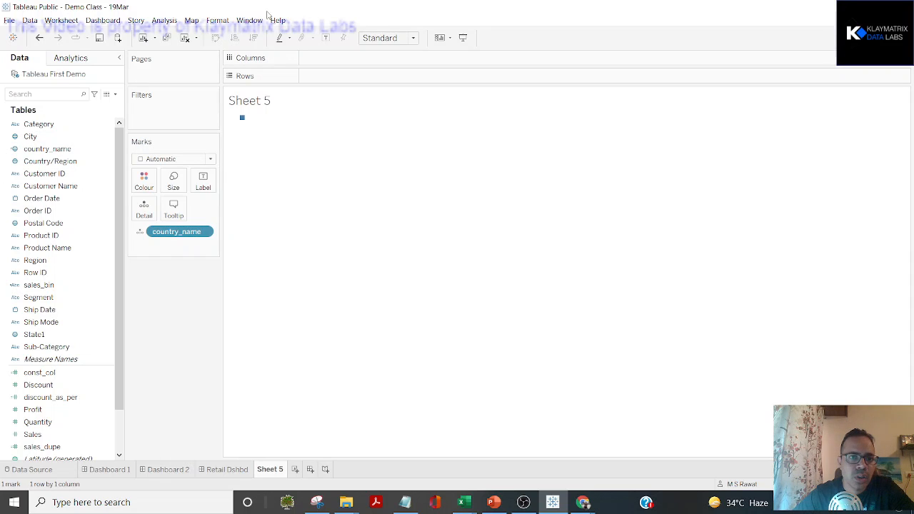
Clear Sheet 5 and rebuild it as a filled map with country_name as detail and the Map mark type.
{"action": "left_click", "coordinate": [184, 38]}
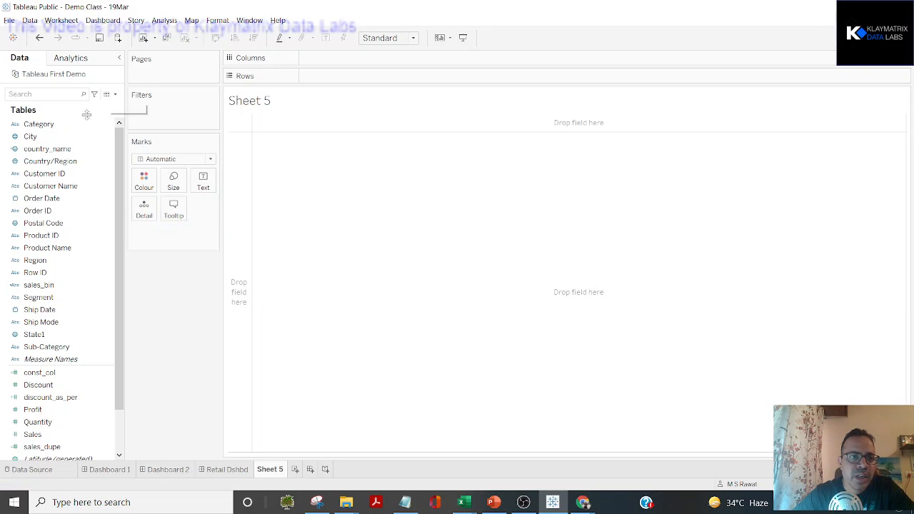
{"action": "left_click_drag", "start_coordinate": [47, 149], "coordinate": [143, 211]}
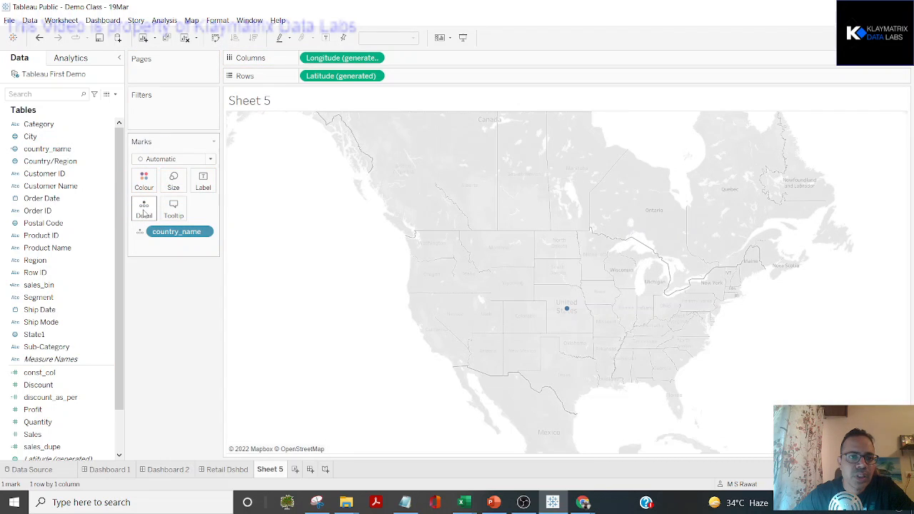
{"action": "left_click", "coordinate": [208, 159]}
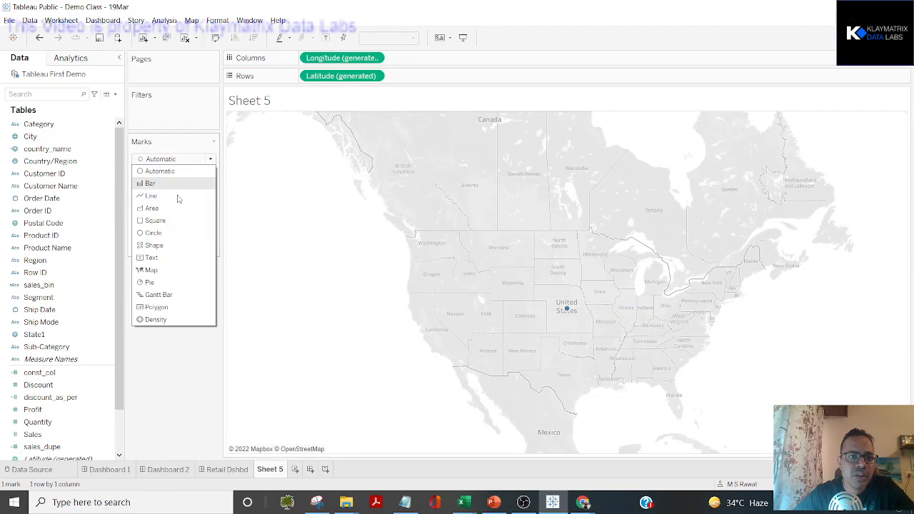
{"action": "key", "text": "Escape"}
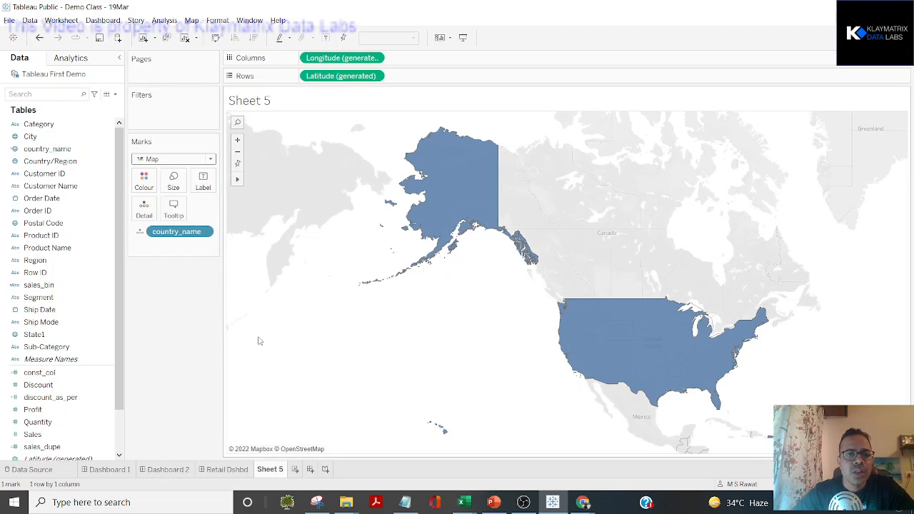
Create a new worksheet and build a filled map with State1 as detail and the Map mark type.
{"action": "left_click", "coordinate": [294, 469]}
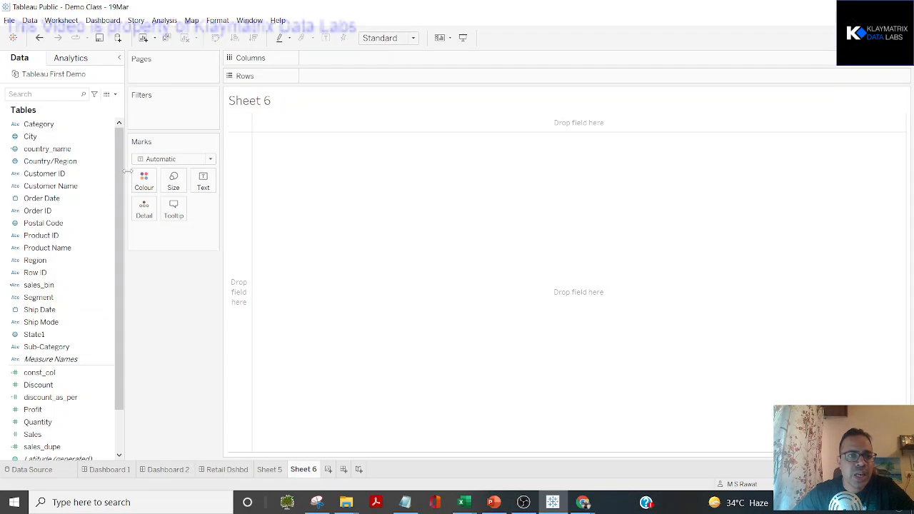
{"action": "left_click", "coordinate": [70, 164]}
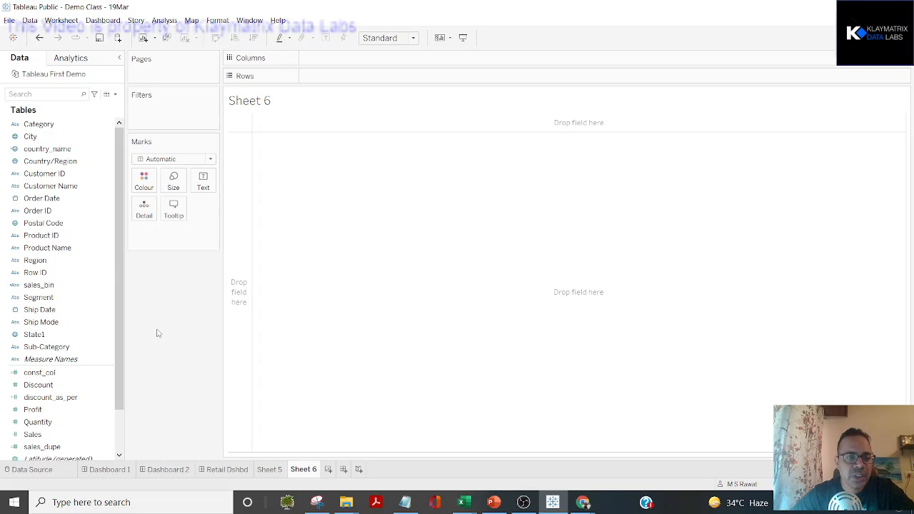
{"action": "left_click_drag", "start_coordinate": [50, 334], "coordinate": [144, 210]}
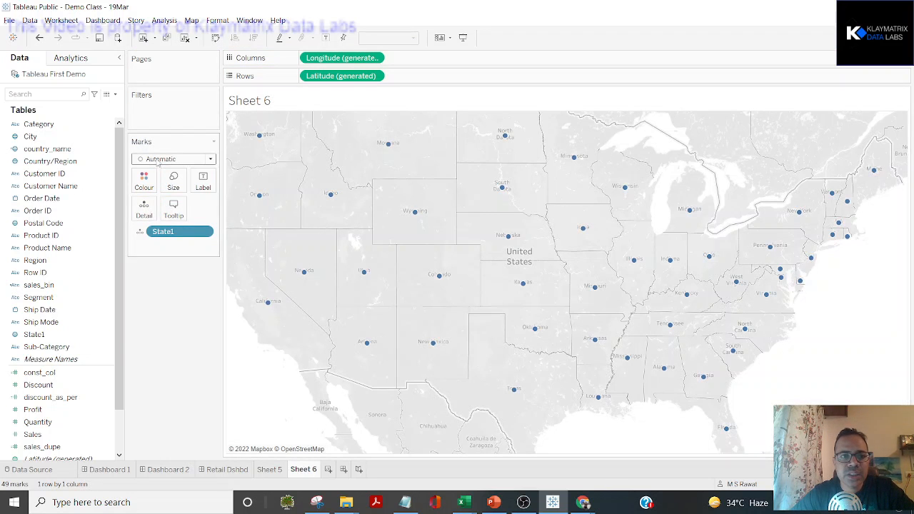
{"action": "left_click", "coordinate": [158, 164]}
{"action": "left_click", "coordinate": [155, 270]}
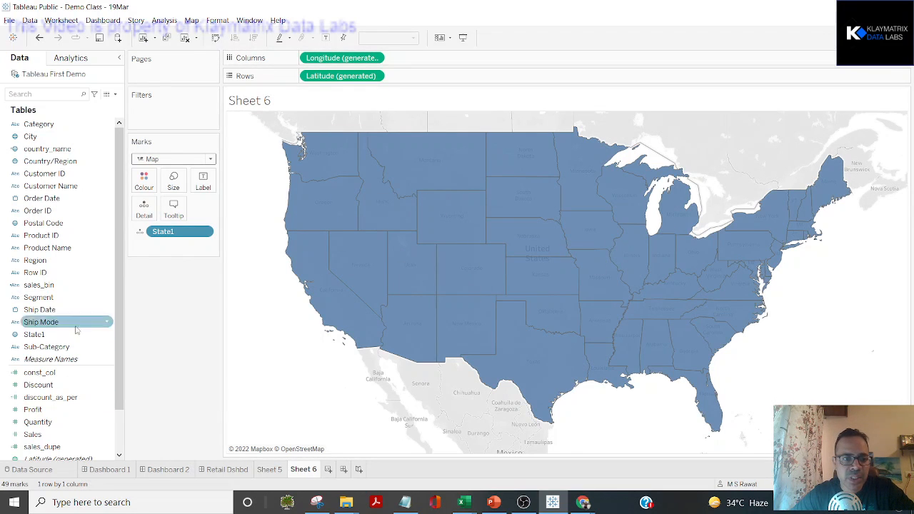
Colour the state map by Sales and inspect the sales of individual states.
{"action": "mouse_move", "coordinate": [38, 436]}
{"action": "left_mouse_down"}
{"action": "mouse_move", "coordinate": [174, 133]}
{"action": "mouse_move", "coordinate": [144, 183]}
{"action": "left_mouse_up"}
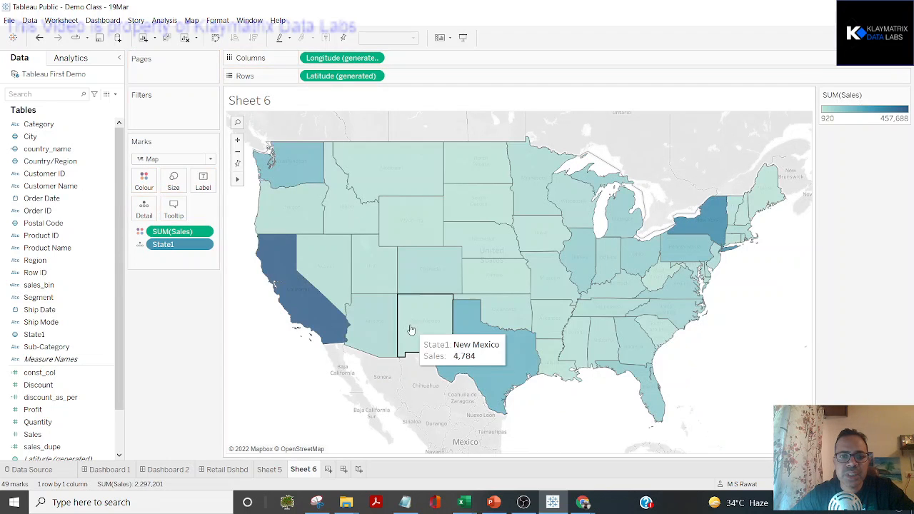
{"action": "mouse_move", "coordinate": [310, 319]}
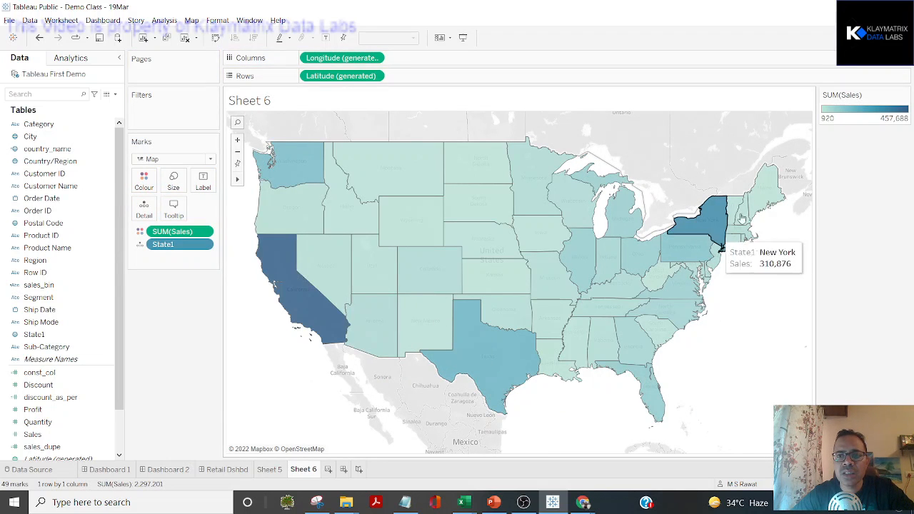
{"action": "mouse_move", "coordinate": [417, 291]}
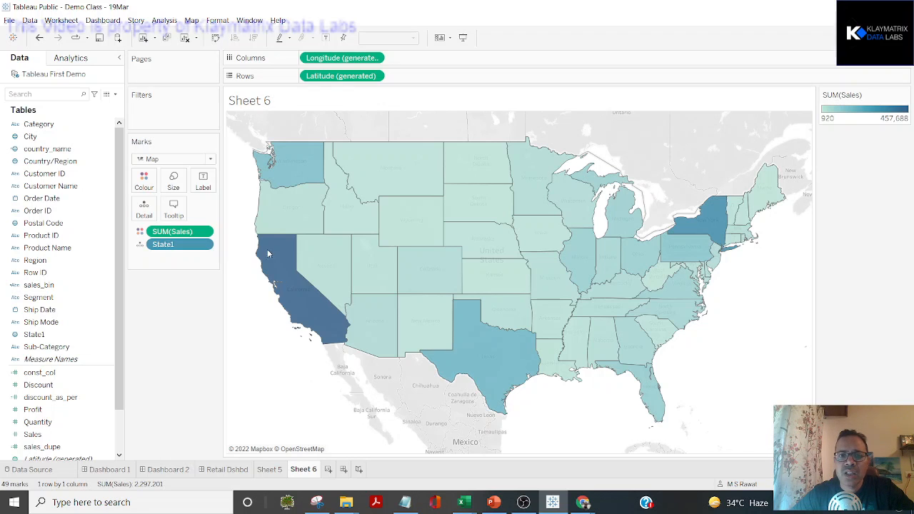
Compare the country_name map on Sheet 5 with the State1 sales map on Sheet 6, checking Alaska and the western states.
{"action": "left_click", "coordinate": [267, 471]}
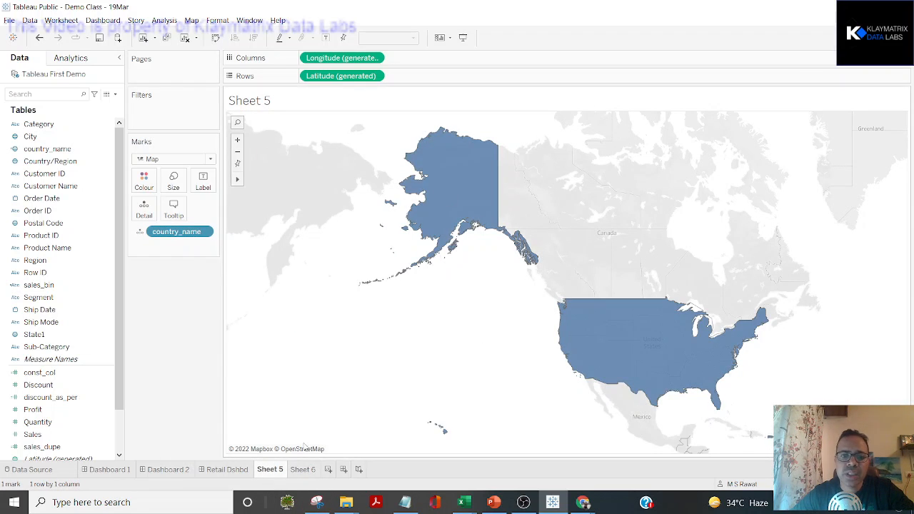
{"action": "left_click", "coordinate": [302, 471]}
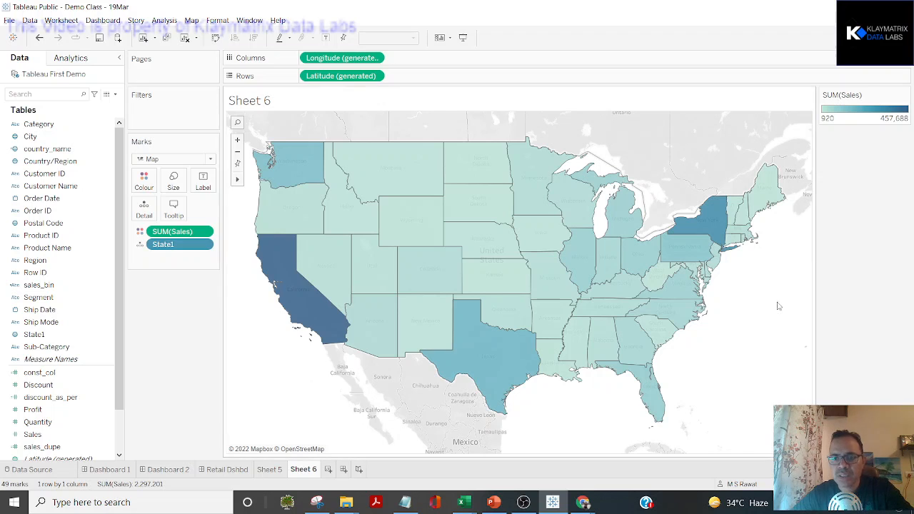
{"action": "left_click", "coordinate": [270, 469]}
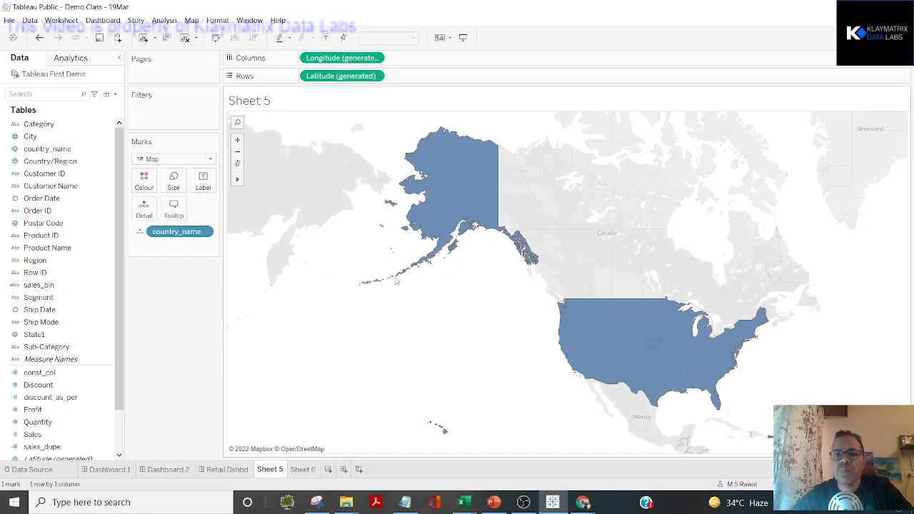
{"action": "left_click", "coordinate": [302, 469]}
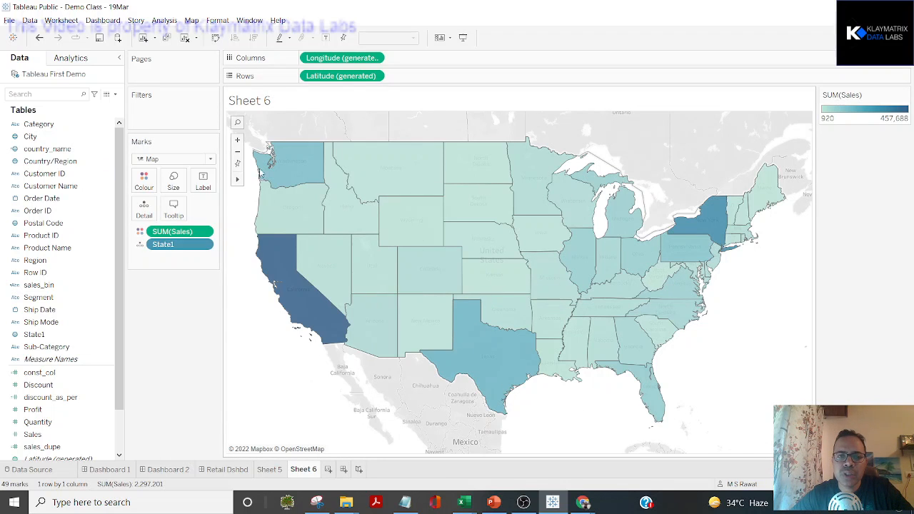
{"action": "left_click", "coordinate": [283, 168]}
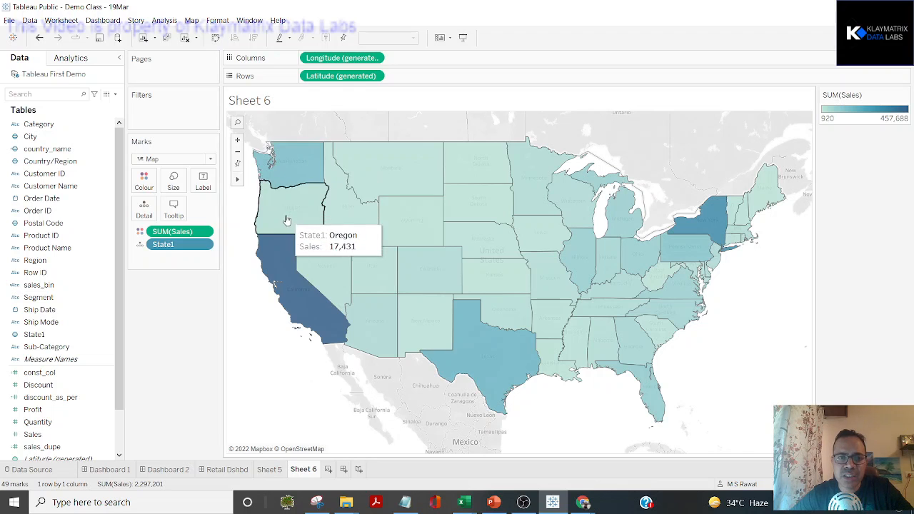
{"action": "left_click", "coordinate": [269, 470]}
{"action": "left_click", "coordinate": [482, 173]}
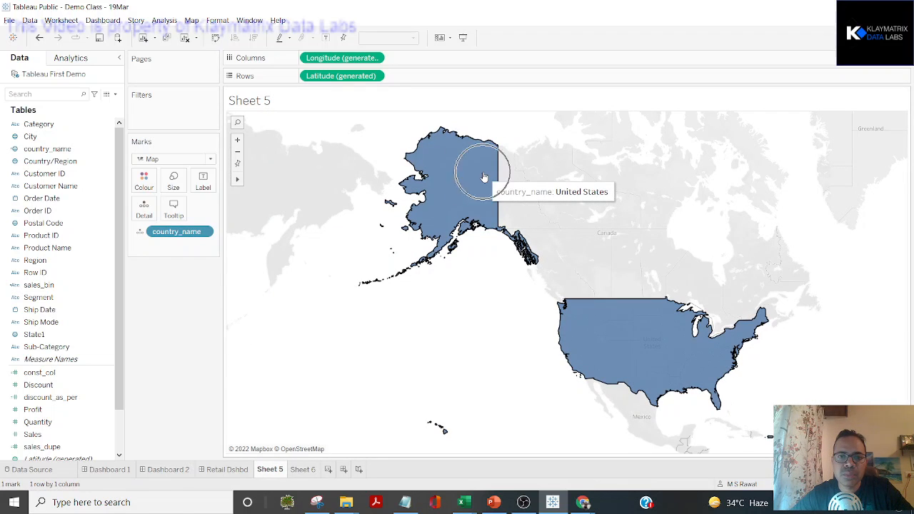
{"action": "left_click", "coordinate": [457, 174]}
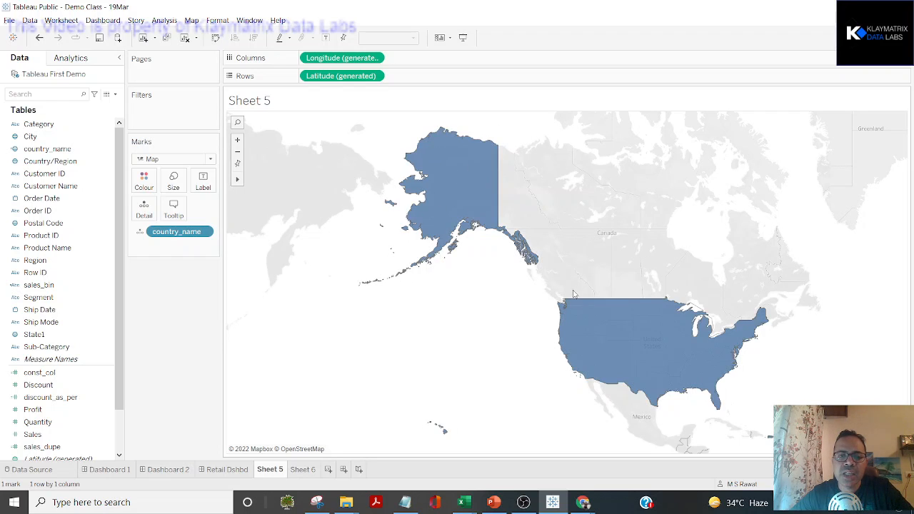
{"action": "left_click", "coordinate": [449, 173]}
{"action": "left_click", "coordinate": [450, 165]}
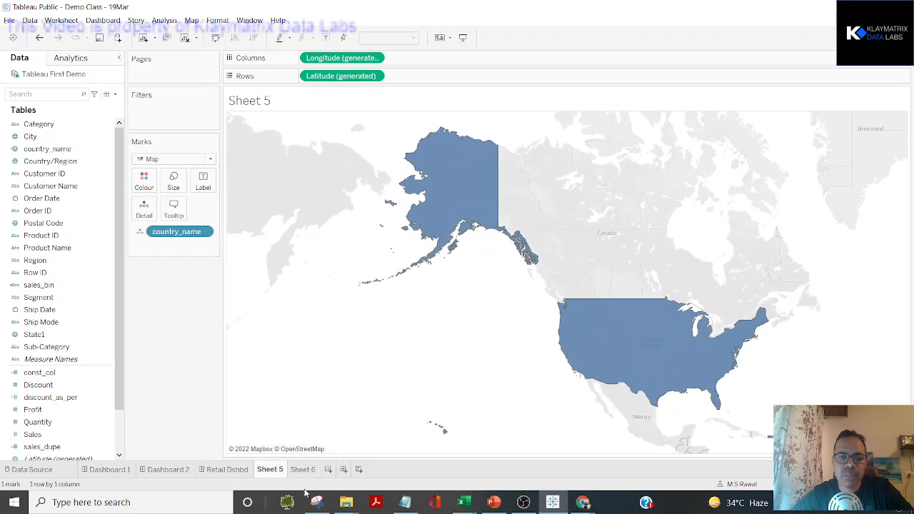
{"action": "left_click", "coordinate": [303, 470]}
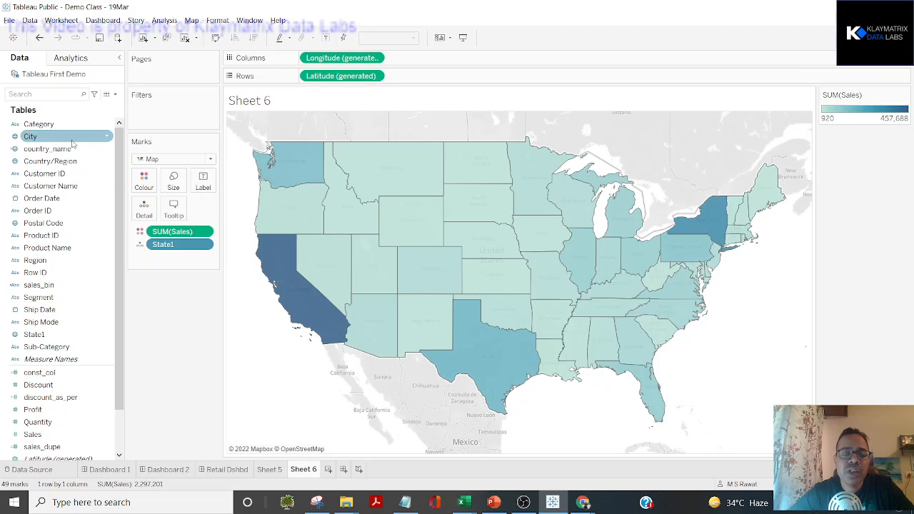
Add country_name as detail on Sheet 6's map, and remove State1 and add it back beneath country_name.
{"action": "left_click", "coordinate": [45, 148]}
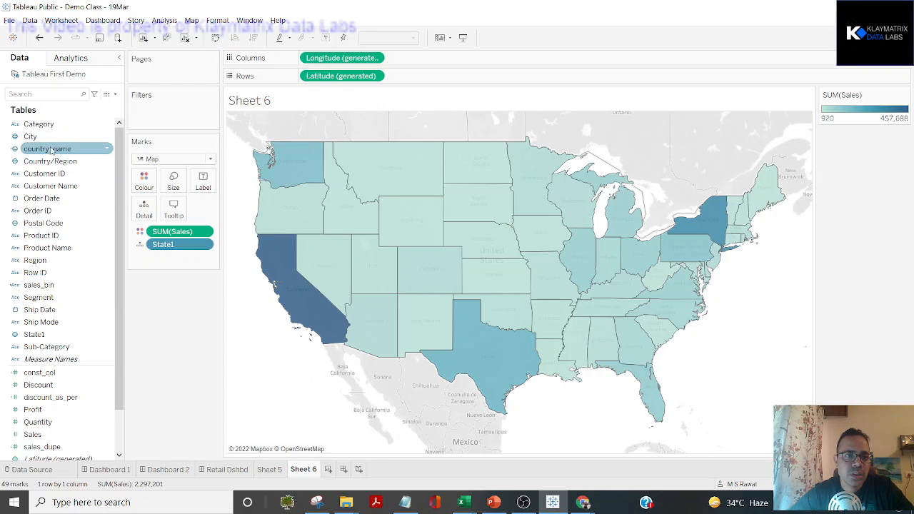
{"action": "left_click_drag", "start_coordinate": [48, 149], "coordinate": [144, 211]}
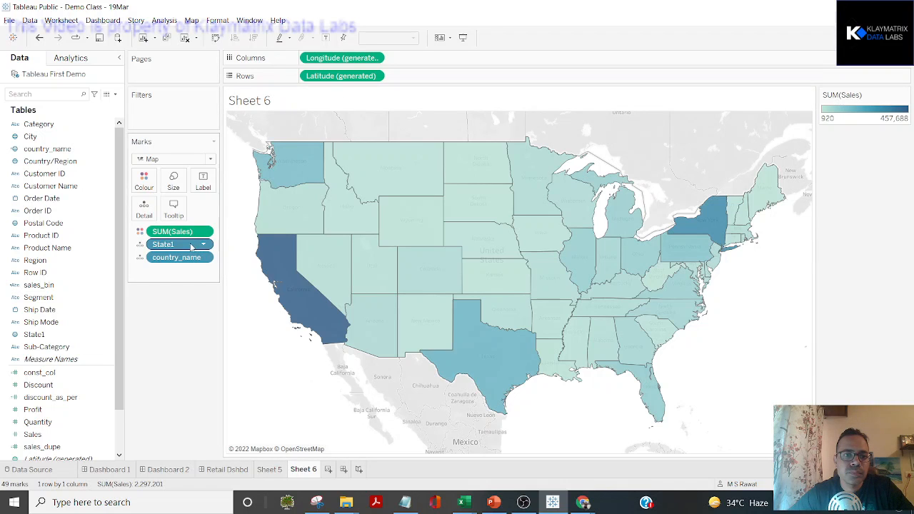
{"action": "left_click_drag", "start_coordinate": [189, 246], "coordinate": [71, 203]}
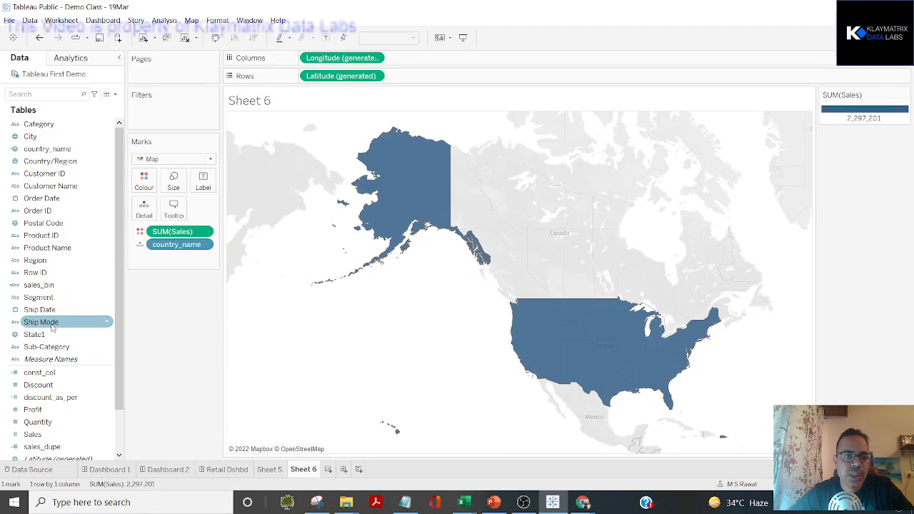
{"action": "mouse_move", "coordinate": [36, 334]}
{"action": "left_mouse_down"}
{"action": "mouse_move", "coordinate": [146, 163]}
{"action": "mouse_move", "coordinate": [143, 204]}
{"action": "mouse_move", "coordinate": [132, 212]}
{"action": "mouse_move", "coordinate": [143, 217]}
{"action": "left_mouse_up"}
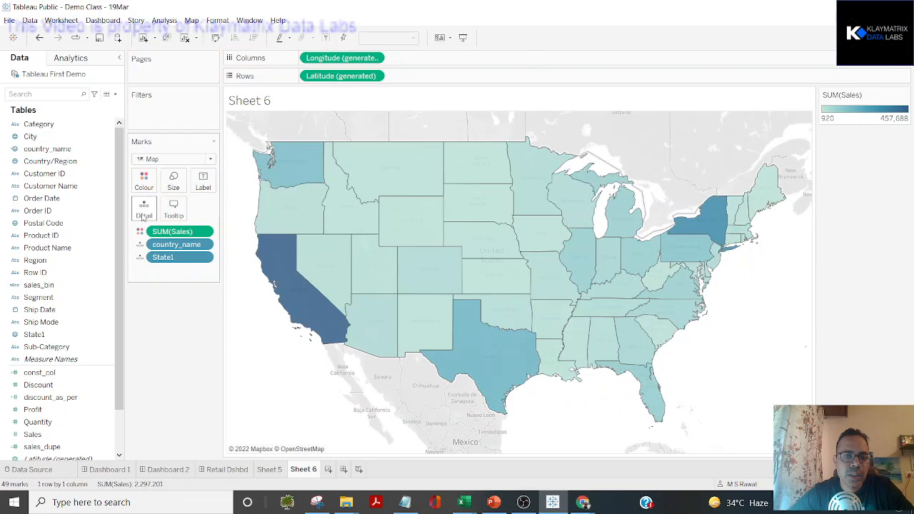
{"action": "mouse_move", "coordinate": [260, 164]}
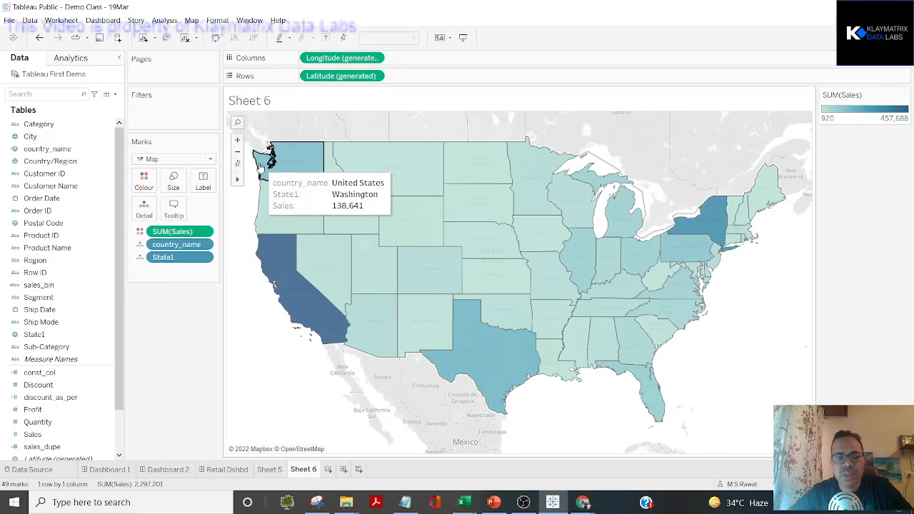
Return to the country_name map on Sheet 5.
{"action": "key", "text": "ctrl"}
{"action": "key", "text": "ctrl"}
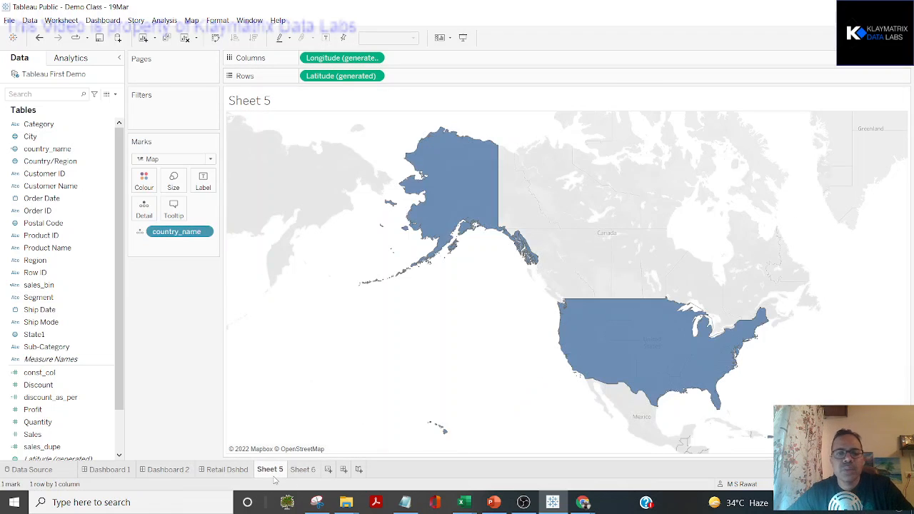
{"action": "left_click", "coordinate": [271, 471]}
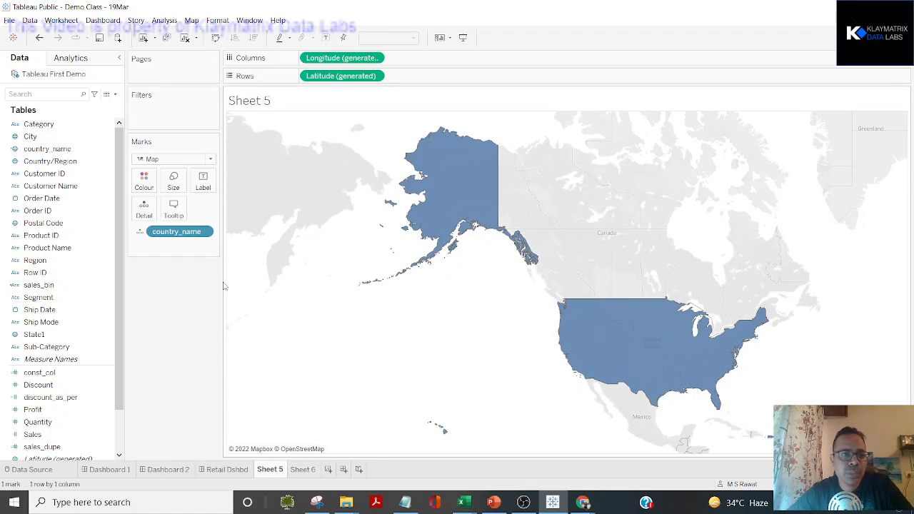
Change the country_name calculation to "India" and apply it to the Sheet 5 map.
{"action": "right_click", "coordinate": [105, 149]}
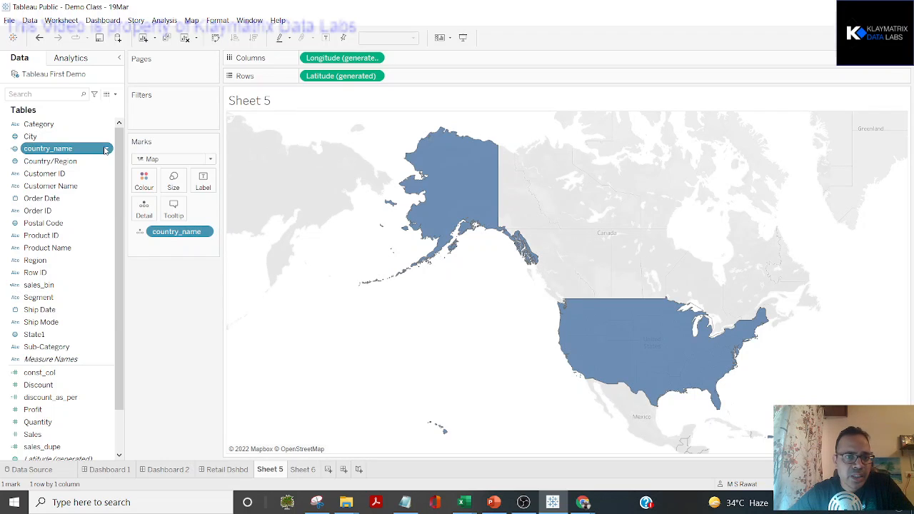
{"action": "left_click", "coordinate": [129, 220]}
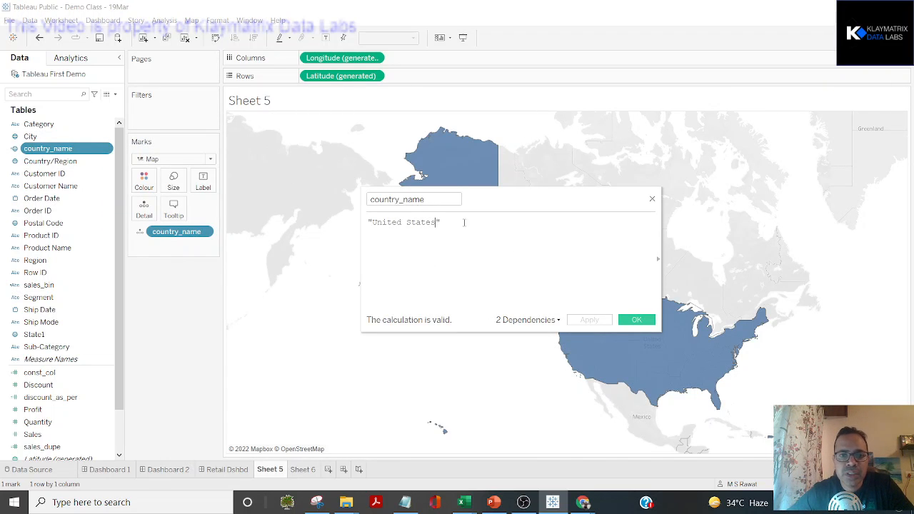
{"action": "key", "text": "ctrl+shift+Left"}
{"action": "key", "text": "ctrl+shift+Left"}
{"action": "key", "text": "BackSpace"}
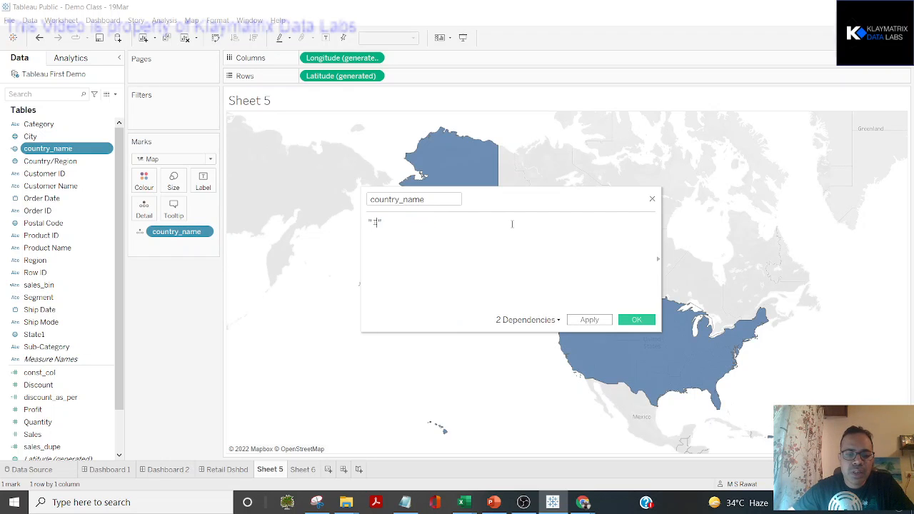
{"action": "type", "text": "IN"}
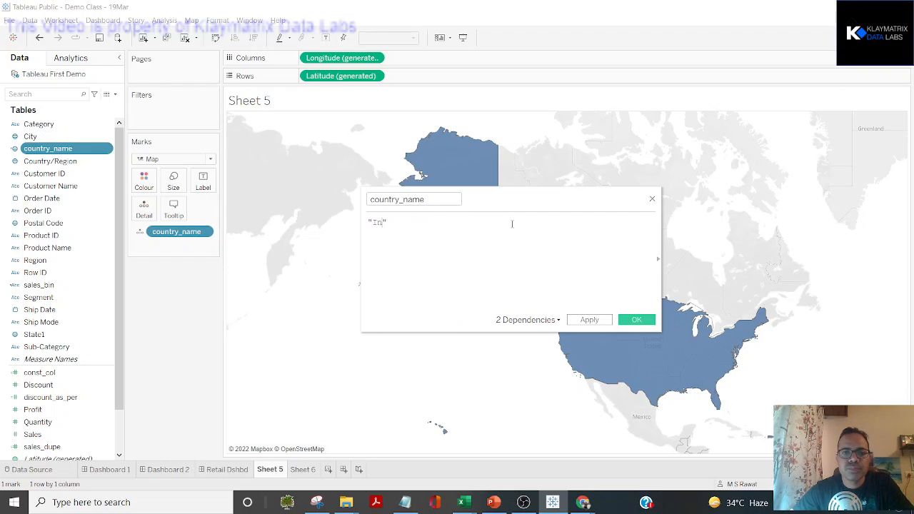
{"action": "key", "text": "BackSpace"}
{"action": "key", "text": "BackSpace"}
{"action": "key", "text": "BackSpace"}
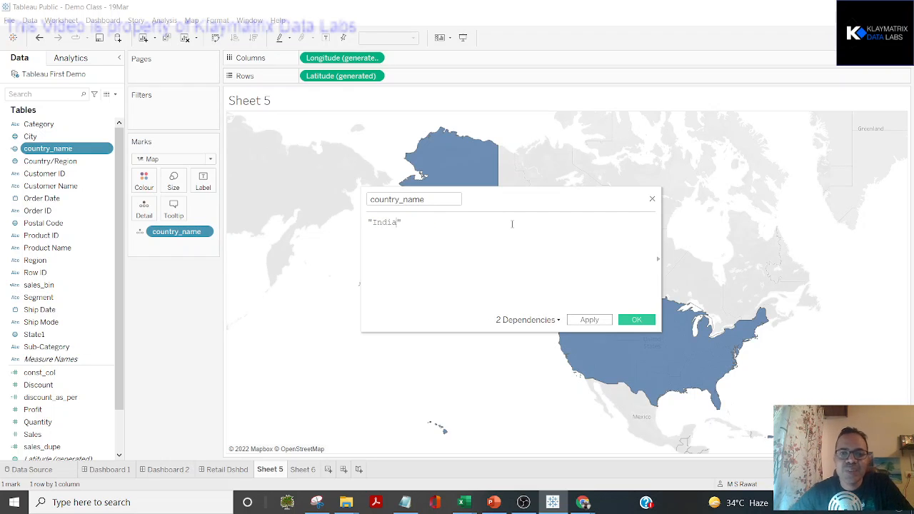
{"action": "left_click", "coordinate": [589, 321]}
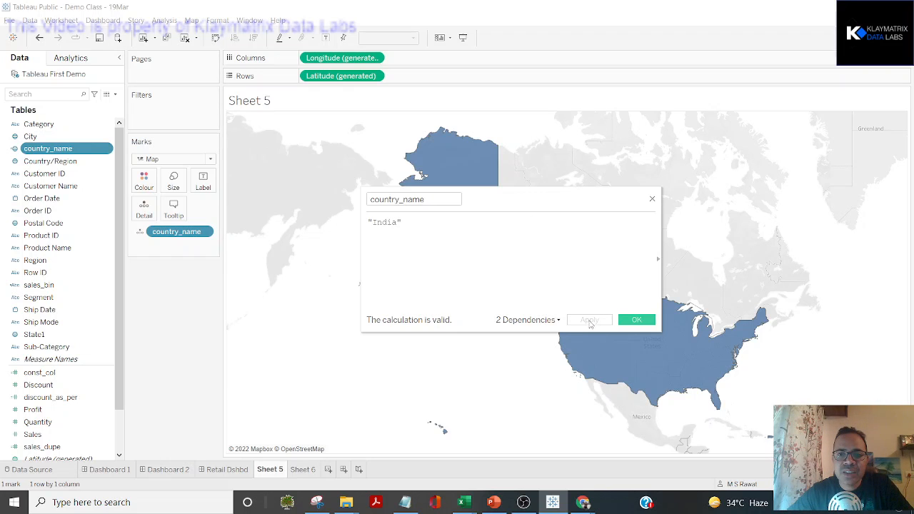
{"action": "left_click", "coordinate": [632, 321]}
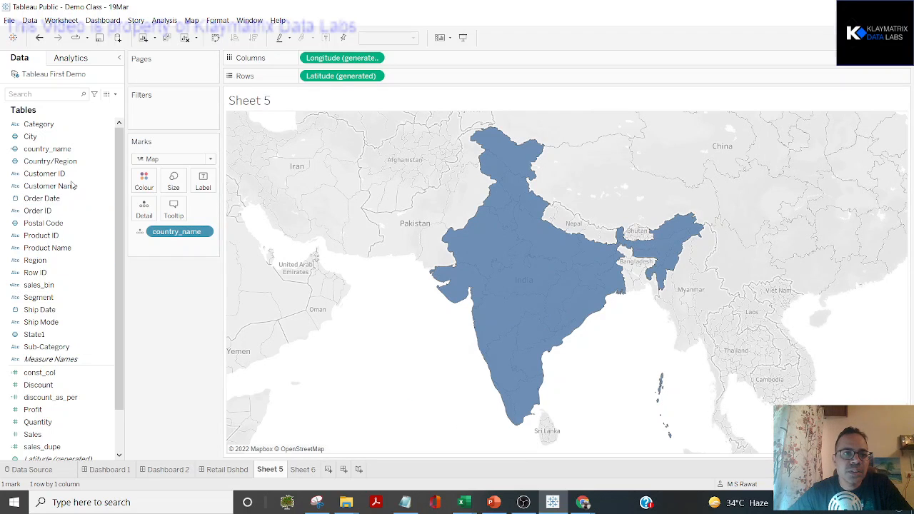
Edit the country_name calculation to return "Bangladesh" and apply it to the Sheet 5 map.
{"action": "left_click", "coordinate": [109, 149]}
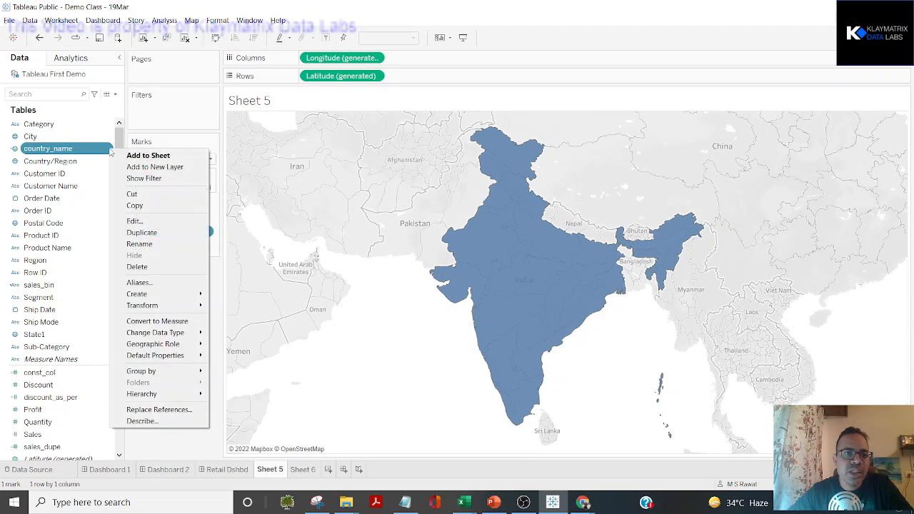
{"action": "left_click", "coordinate": [135, 221]}
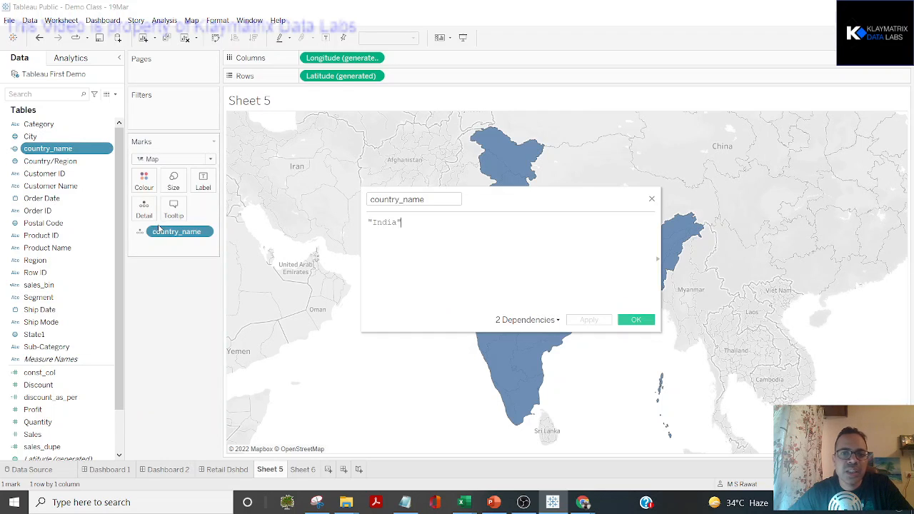
{"action": "left_click_drag", "start_coordinate": [502, 196], "coordinate": [263, 190]}
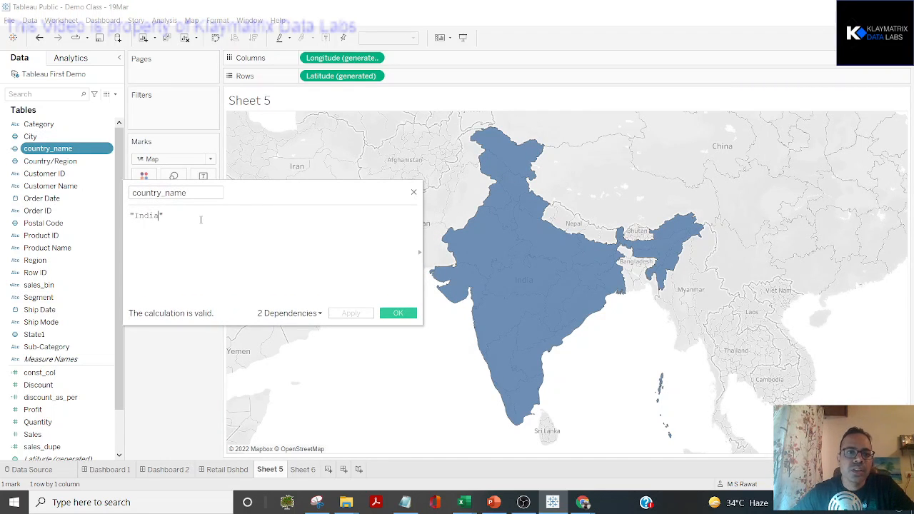
{"action": "key", "text": "BackSpace"}
{"action": "key", "text": "BackSpace"}
{"action": "key", "text": "BackSpace"}
{"action": "key", "text": "BackSpace"}
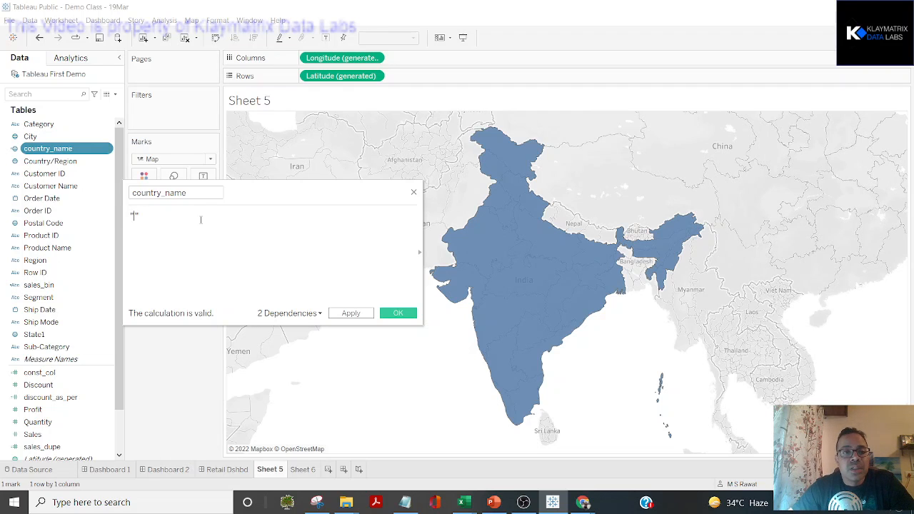
{"action": "type", "text": "Banglades"}
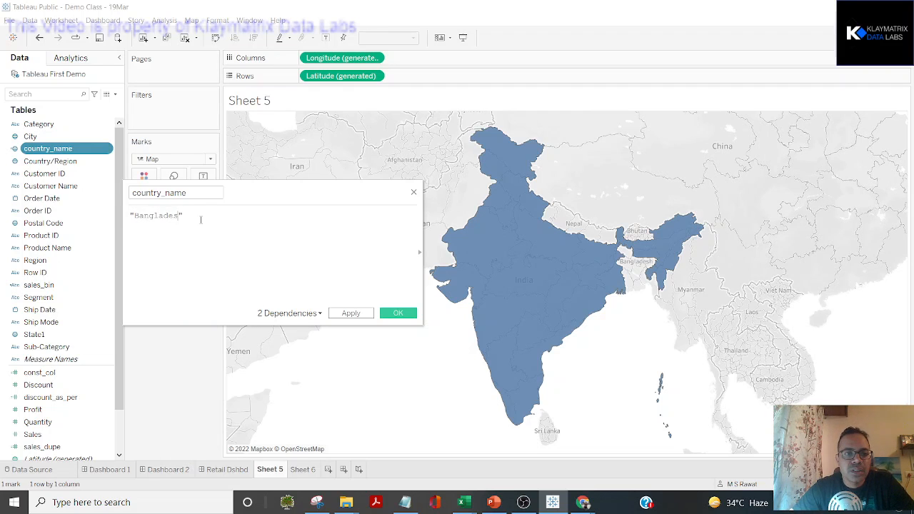
{"action": "type", "text": "h"}
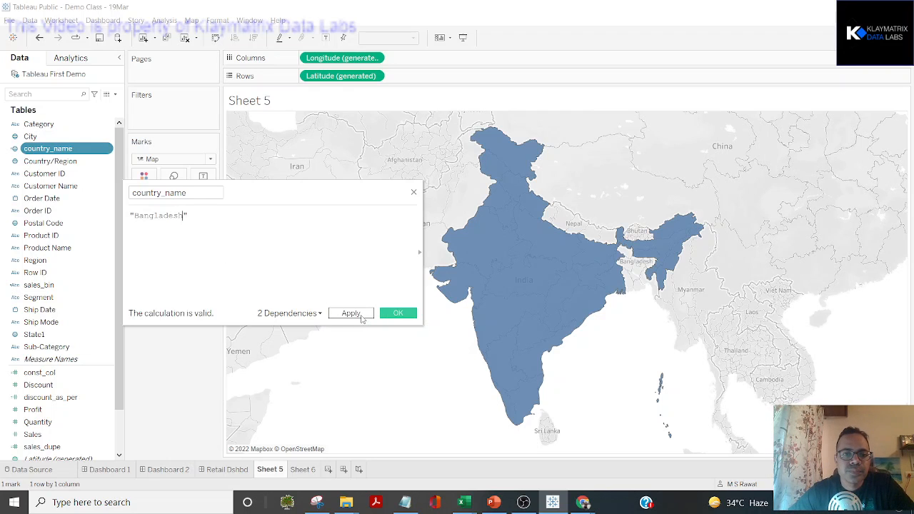
{"action": "left_click", "coordinate": [362, 315]}
{"action": "left_click", "coordinate": [397, 313]}
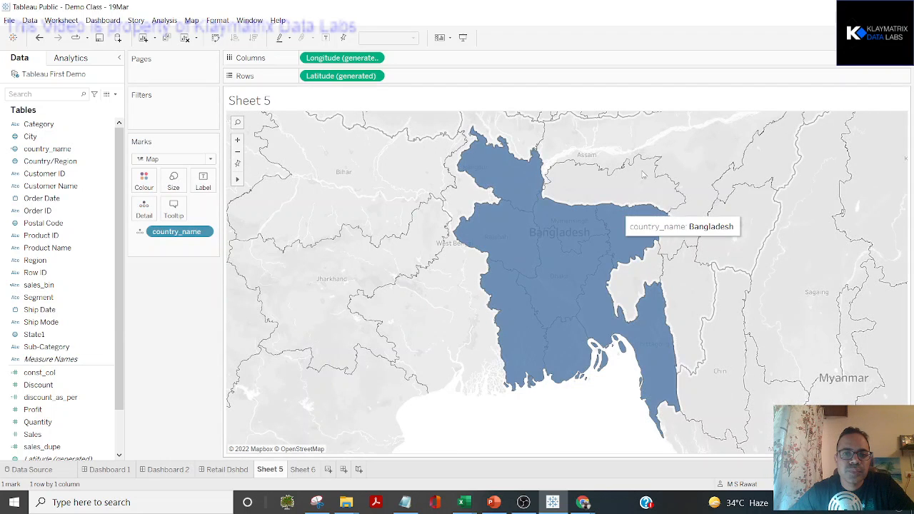
{"action": "key", "text": "ctrl"}
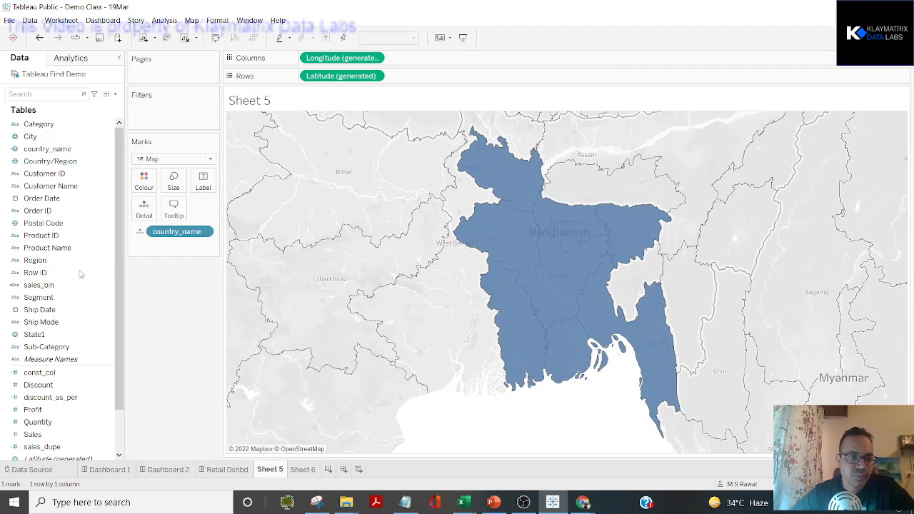
Review the available options for the Sales field, and close them without choosing one.
{"action": "left_click", "coordinate": [109, 434]}
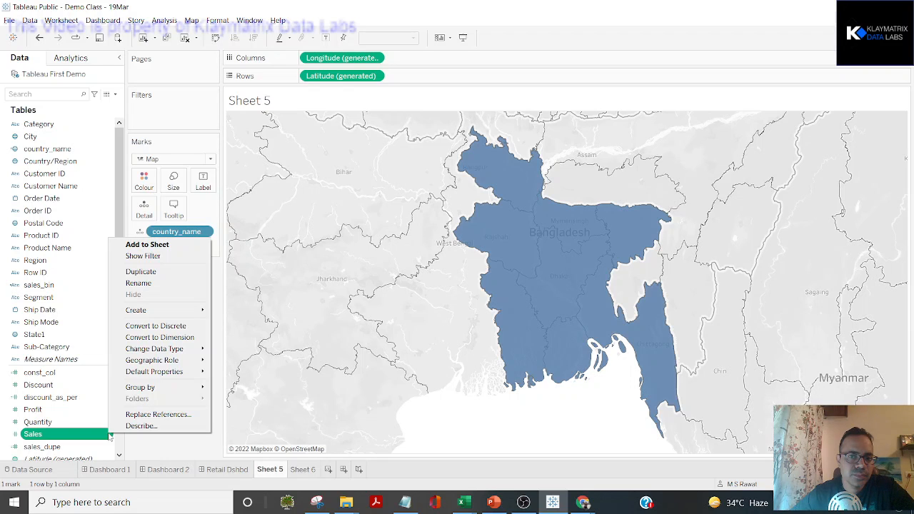
{"action": "left_click", "coordinate": [162, 447]}
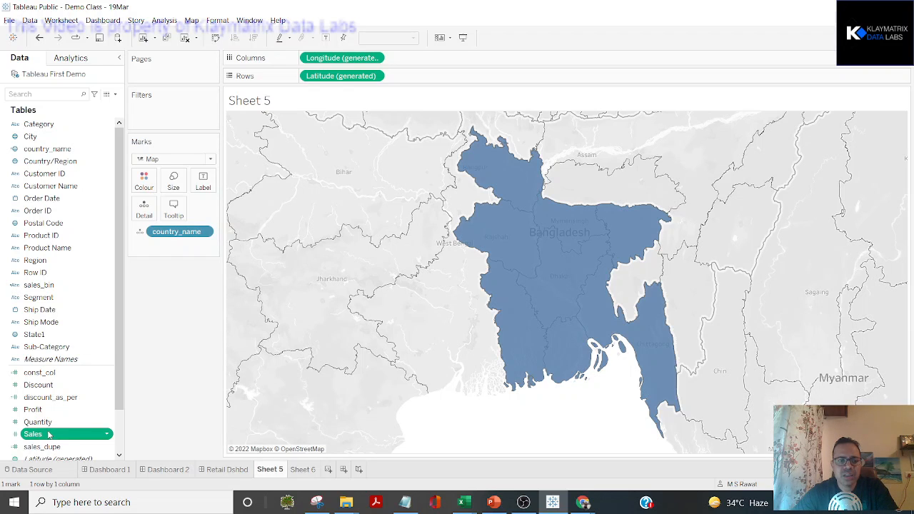
{"action": "key", "text": "ctrl"}
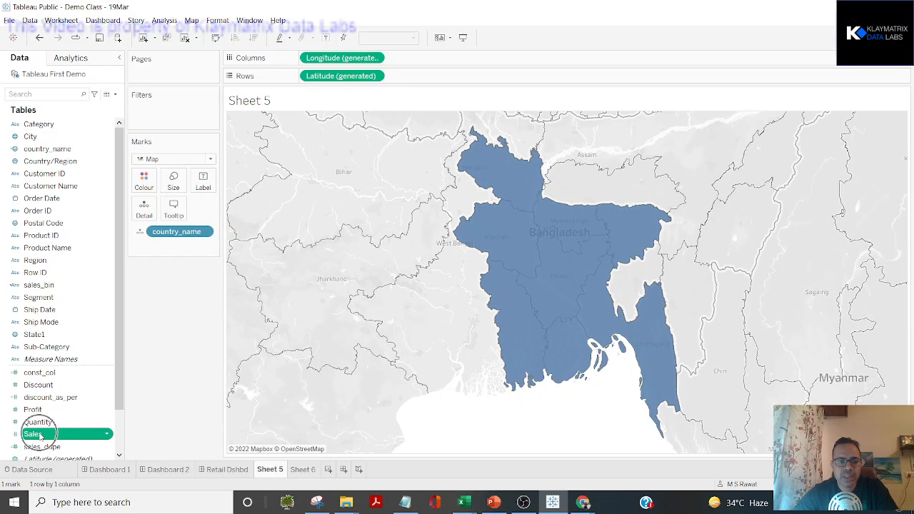
{"action": "left_click", "coordinate": [41, 422], "text": "ctrl"}
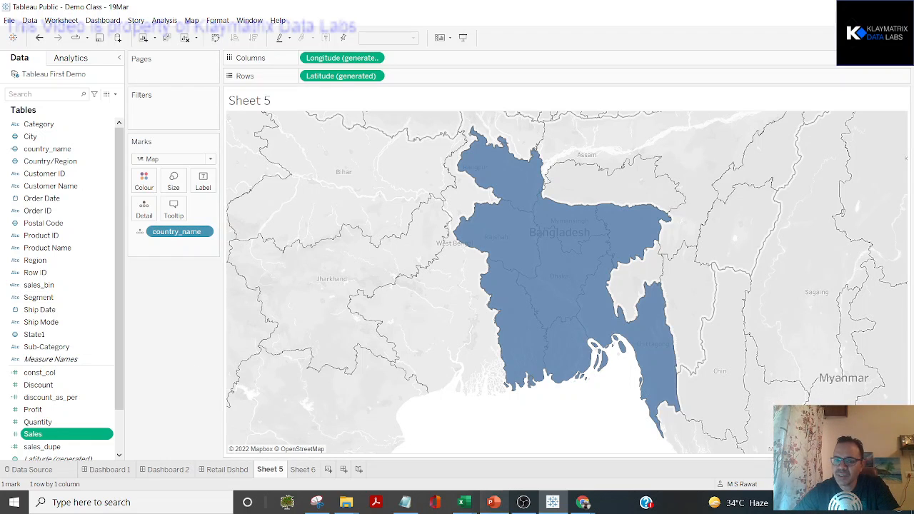
Switch to the Sample - Superstore workbook in Excel and go to cell A1 of the Orders sheet.
{"action": "left_click", "coordinate": [462, 502]}
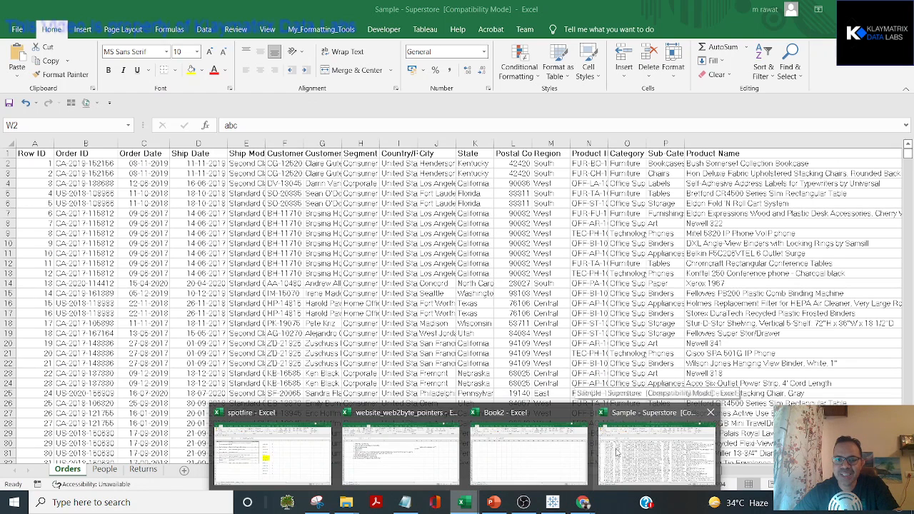
{"action": "left_click", "coordinate": [620, 454]}
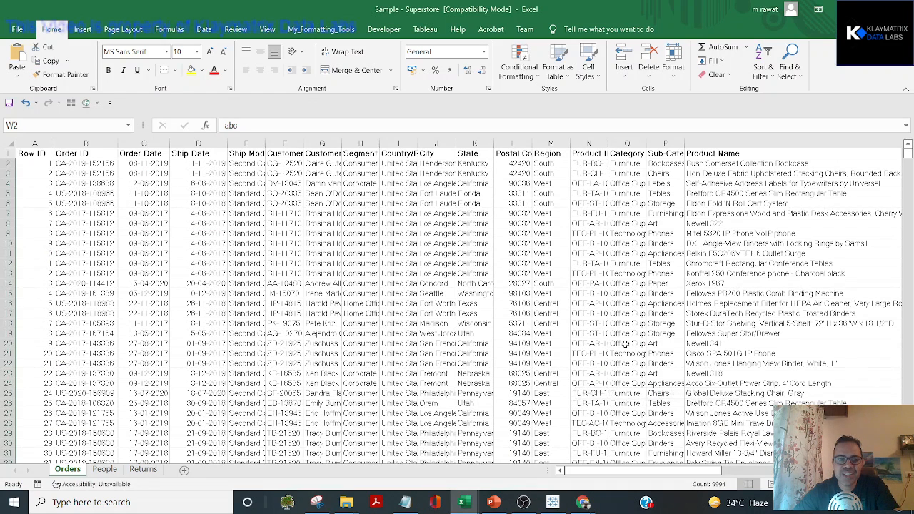
{"action": "left_click", "coordinate": [582, 336]}
{"action": "key", "text": "ctrl+Left"}
{"action": "key", "text": "ctrl+Up"}
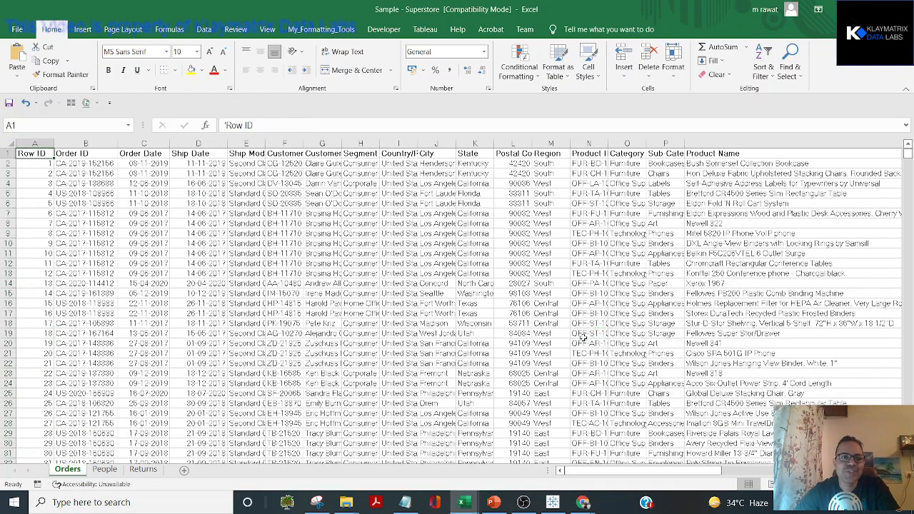
Copy the Orders range B1:J23, from Order ID through City, into a new blank workbook.
{"action": "key", "text": "Right"}
{"action": "key", "text": "shift+Down"}
{"action": "key", "text": "shift+Down"}
{"action": "key", "text": "shift+Down"}
{"action": "key", "text": "shift+Down"}
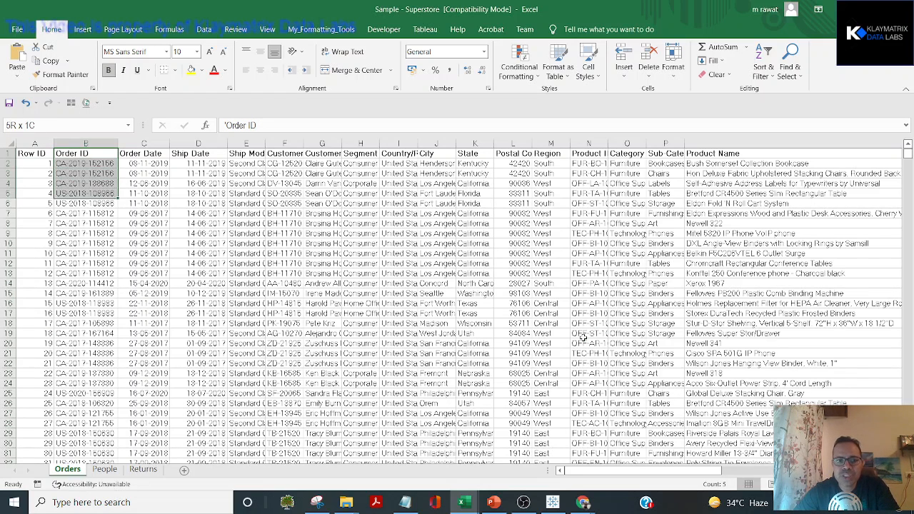
{"action": "key", "text": "shift+Down"}
{"action": "key", "text": "shift+Down"}
{"action": "key", "text": "shift+Down"}
{"action": "key", "text": "shift+Down"}
{"action": "key", "text": "shift+Down"}
{"action": "key", "text": "shift+Down"}
{"action": "key", "text": "shift+Down"}
{"action": "key", "text": "shift+Down"}
{"action": "key", "text": "shift+Down"}
{"action": "key", "text": "shift+Down"}
{"action": "key", "text": "shift+Down"}
{"action": "key", "text": "shift+Down"}
{"action": "key", "text": "shift+Down"}
{"action": "key", "text": "shift+Down"}
{"action": "key", "text": "shift+Down"}
{"action": "key", "text": "shift+Down"}
{"action": "key", "text": "shift+Down"}
{"action": "key", "text": "shift+Down"}
{"action": "key", "text": "shift+Right"}
{"action": "key", "text": "shift+Right"}
{"action": "key", "text": "shift+Right"}
{"action": "key", "text": "shift+Right"}
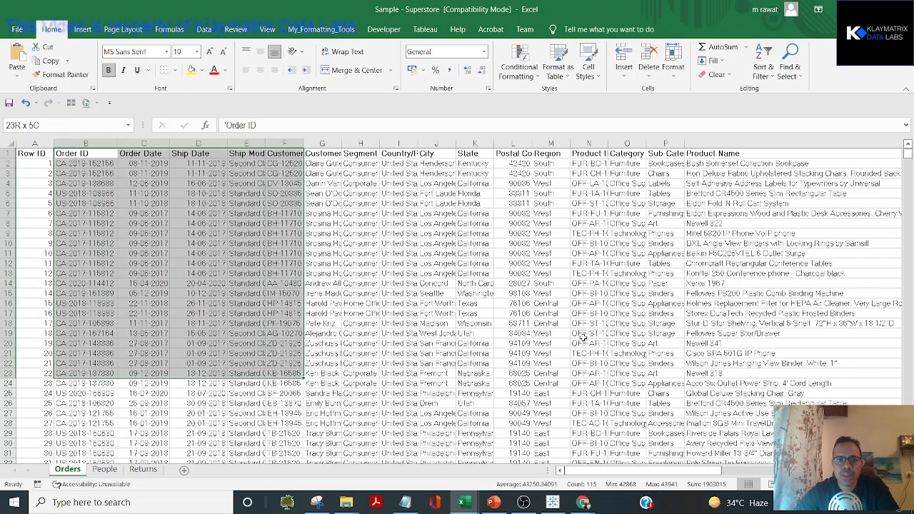
{"action": "key", "text": "shift+Right"}
{"action": "key", "text": "shift+Right"}
{"action": "key", "text": "shift+Right"}
{"action": "key", "text": "shift+Right"}
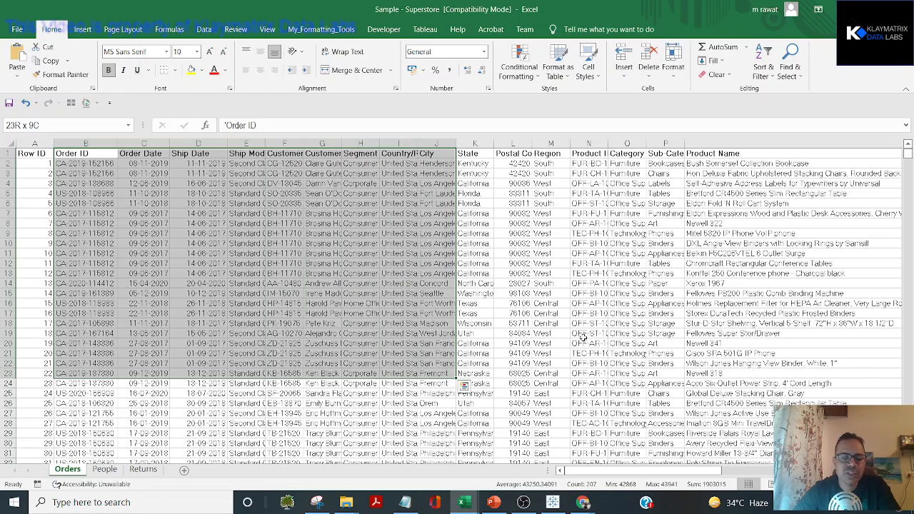
{"action": "key", "text": "ctrl+c"}
{"action": "key", "text": "ctrl+n"}
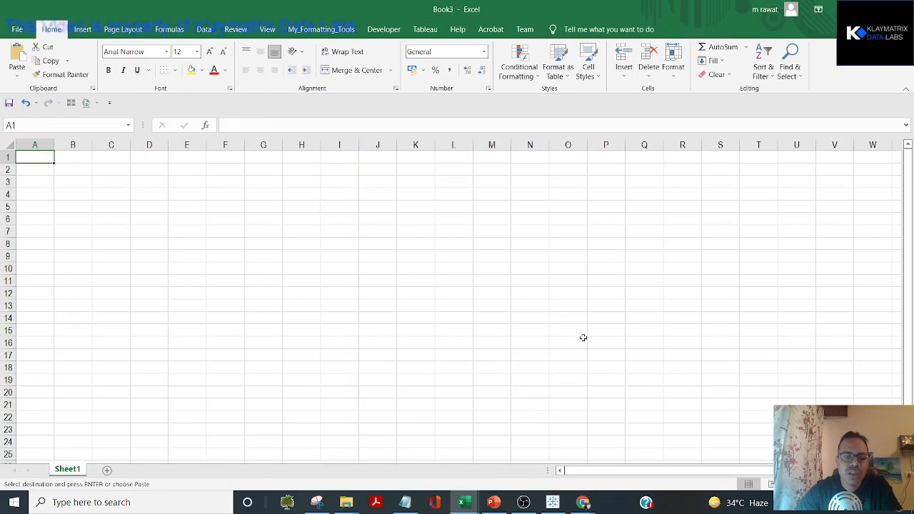
{"action": "key", "text": "ctrl+v"}
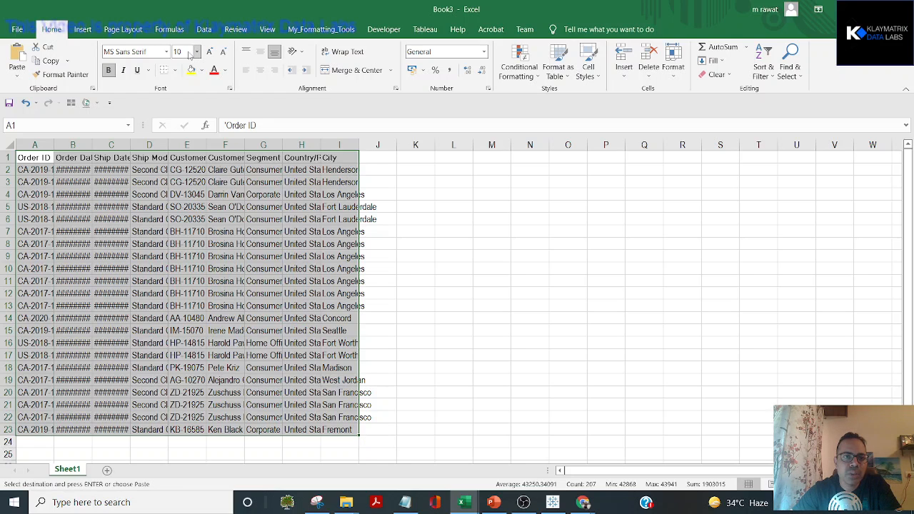
Set the pasted table's font size to 9 and autofit all the column widths.
{"action": "left_click", "coordinate": [190, 55]}
{"action": "type", "text": "9"}
{"action": "key", "text": "Return"}
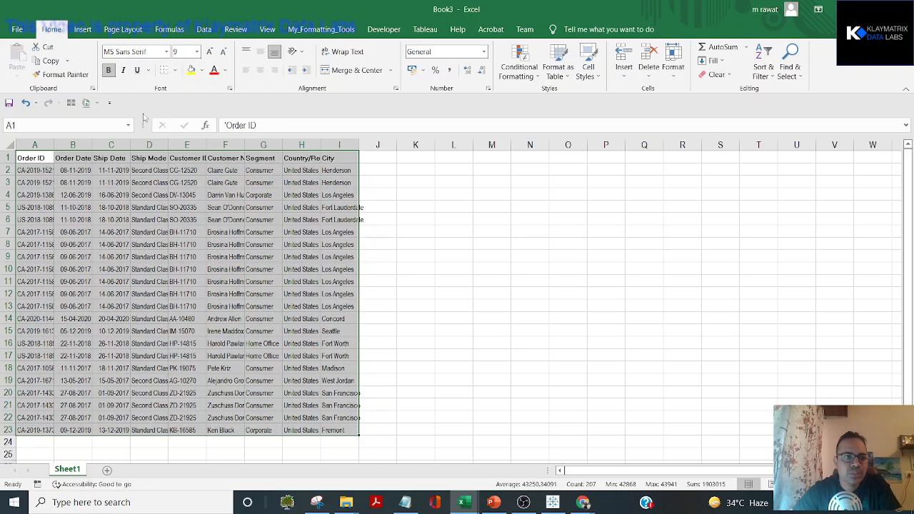
{"action": "left_click", "coordinate": [9, 146]}
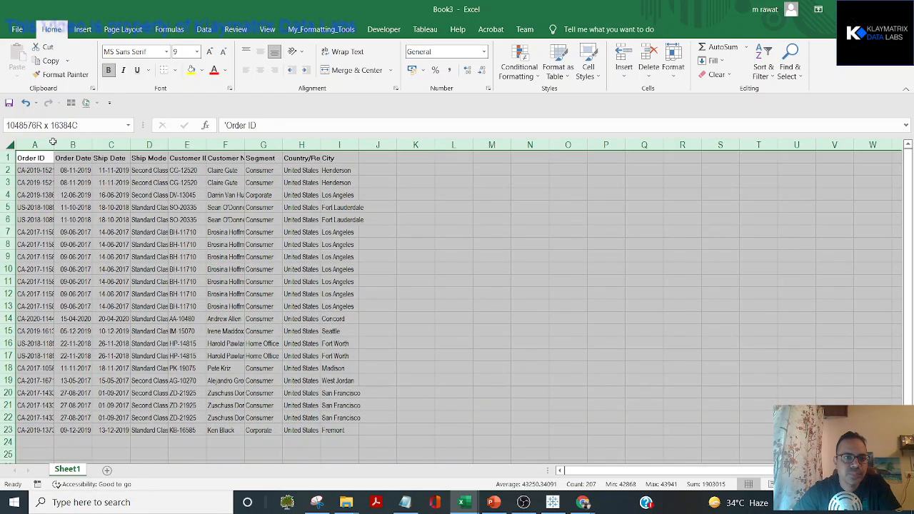
{"action": "double_click", "coordinate": [53, 143]}
{"action": "left_click", "coordinate": [250, 193]}
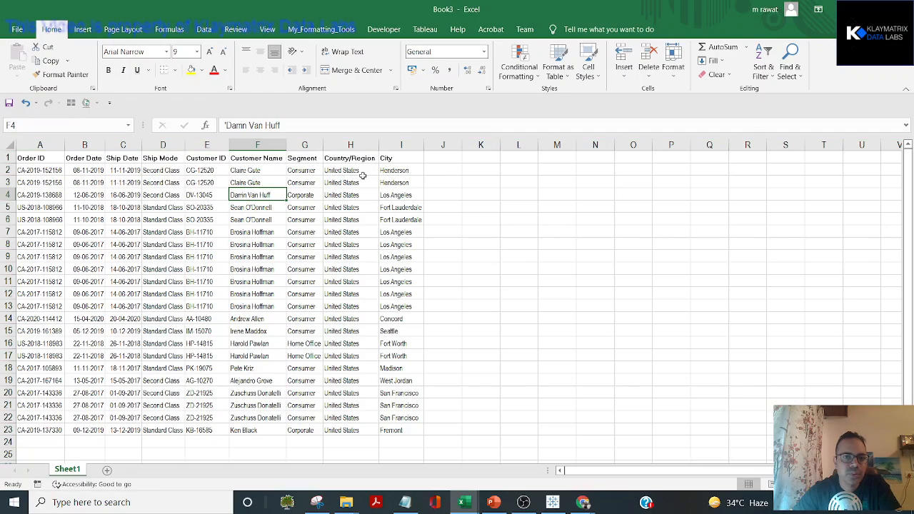
Copy the wider Orders range B1:W23 over the new workbook's table from A1, and reduce its font size to 9.
{"action": "key", "text": "alt+Tab"}
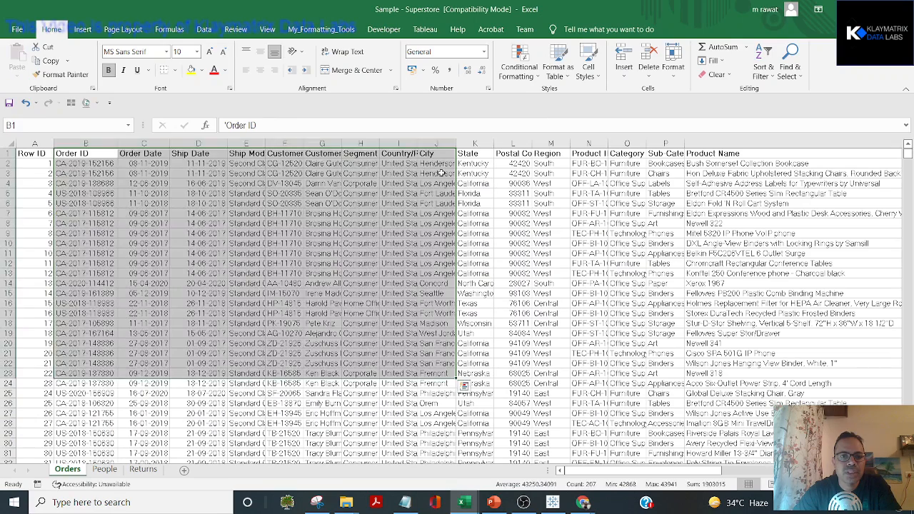
{"action": "key", "text": "shift+Right"}
{"action": "key", "text": "shift+Right"}
{"action": "key", "text": "shift+Right"}
{"action": "key", "text": "shift+Right"}
{"action": "key", "text": "shift+Right"}
{"action": "key", "text": "shift+Right"}
{"action": "key", "text": "shift+Right"}
{"action": "key", "text": "shift+Right"}
{"action": "key", "text": "shift+Right"}
{"action": "key", "text": "shift+Right"}
{"action": "key", "text": "shift+Right"}
{"action": "key", "text": "shift+Right"}
{"action": "key", "text": "shift+Right"}
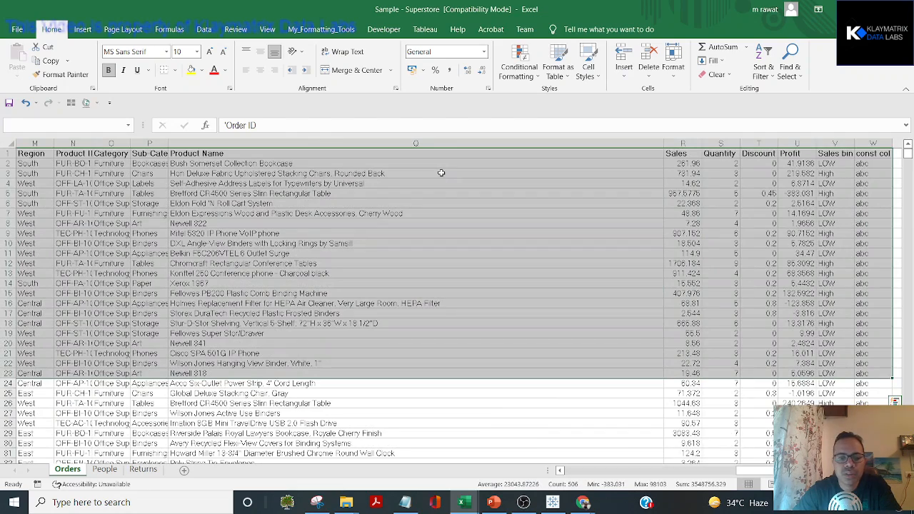
{"action": "key", "text": "ctrl+c"}
{"action": "key", "text": "alt+Tab"}
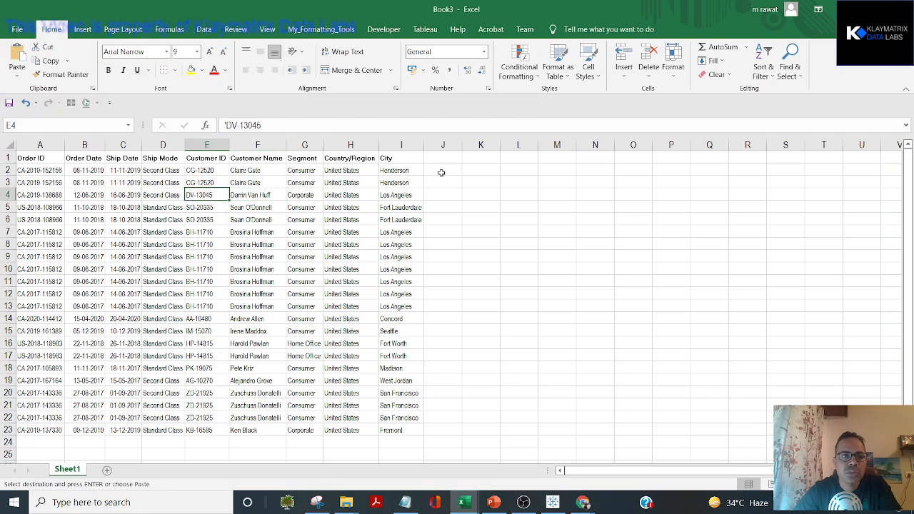
{"action": "key", "text": "ctrl+Home"}
{"action": "key", "text": "ctrl+v"}
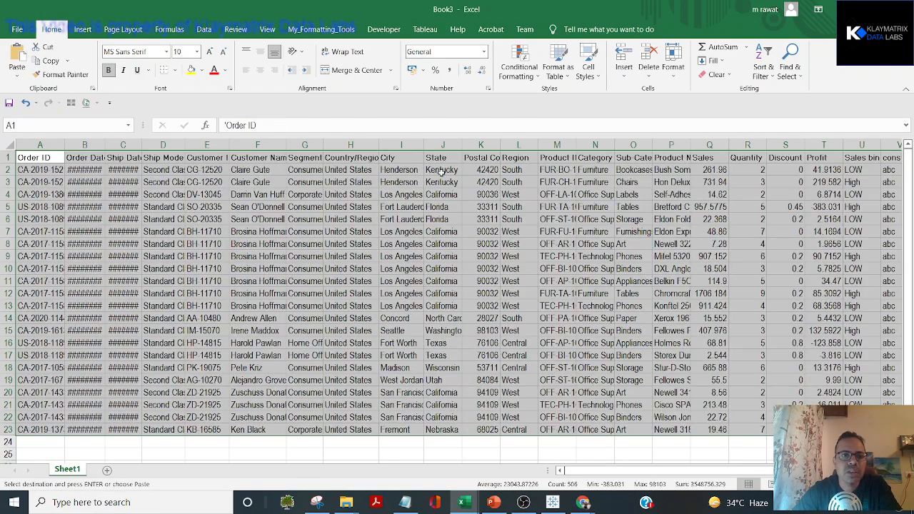
{"action": "left_click", "coordinate": [225, 53]}
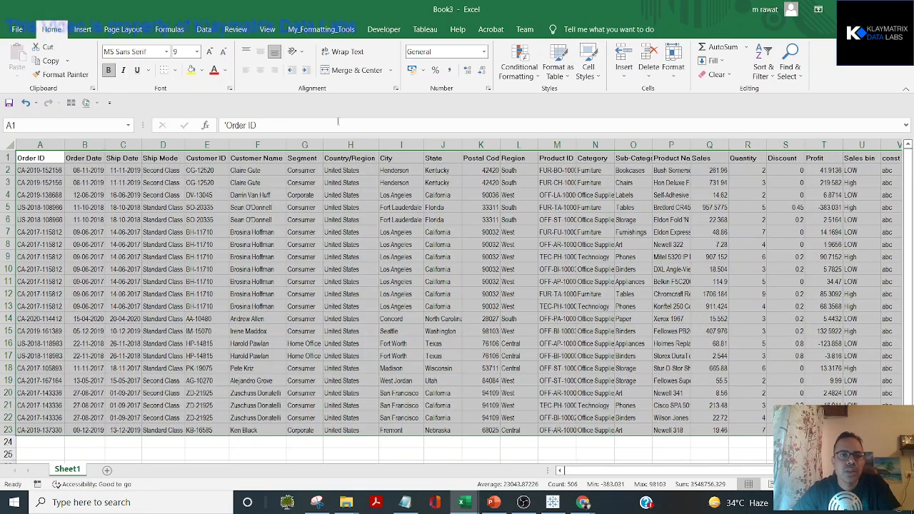
Hide columns B through F, from Order Date through Customer Name, in the pasted orders table.
{"action": "left_click", "coordinate": [306, 170]}
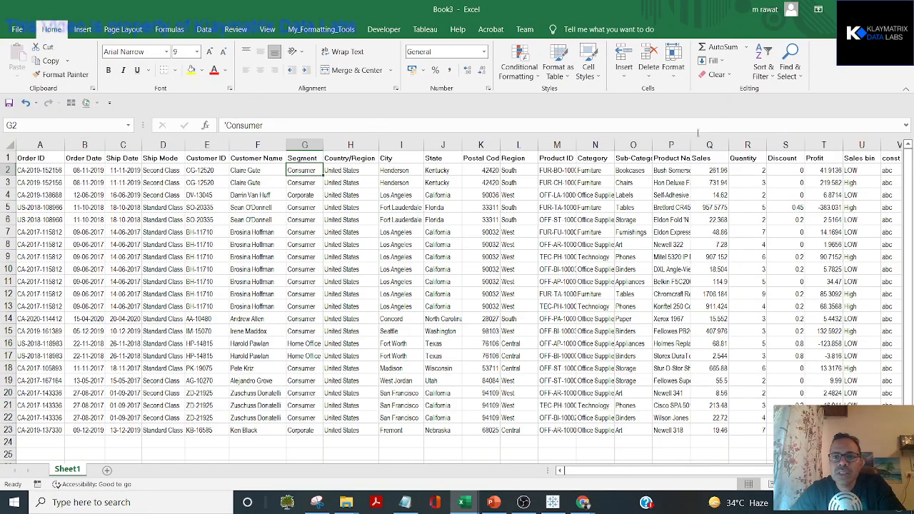
{"action": "left_click", "coordinate": [672, 144]}
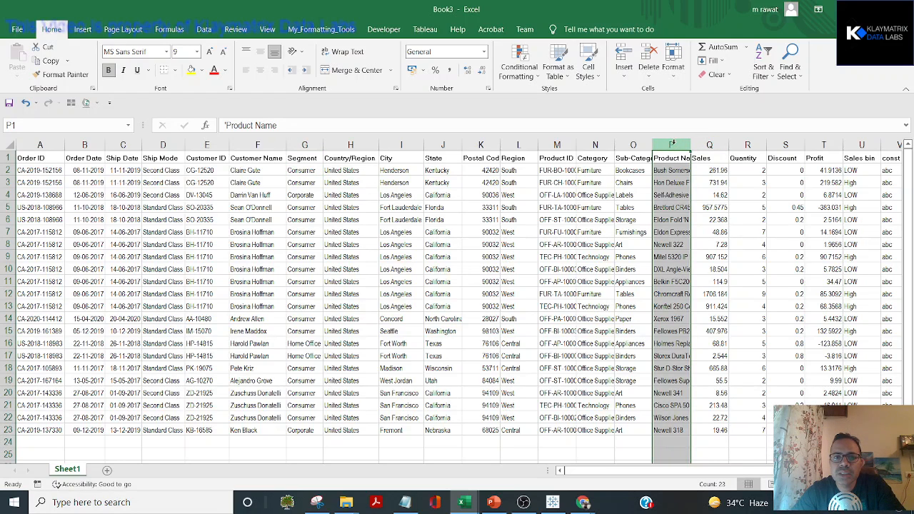
{"action": "left_click_drag", "start_coordinate": [260, 144], "coordinate": [84, 144]}
{"action": "right_click", "coordinate": [261, 144]}
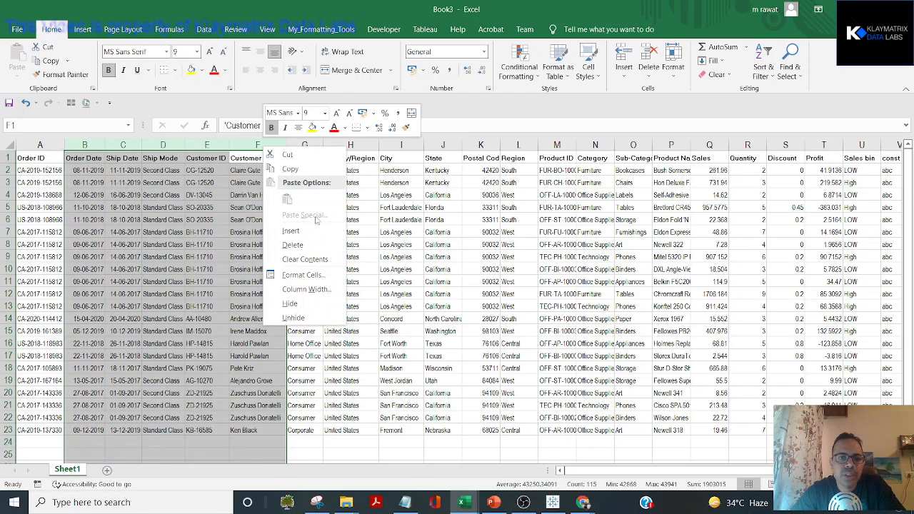
{"action": "left_click", "coordinate": [300, 306]}
{"action": "left_click", "coordinate": [300, 305]}
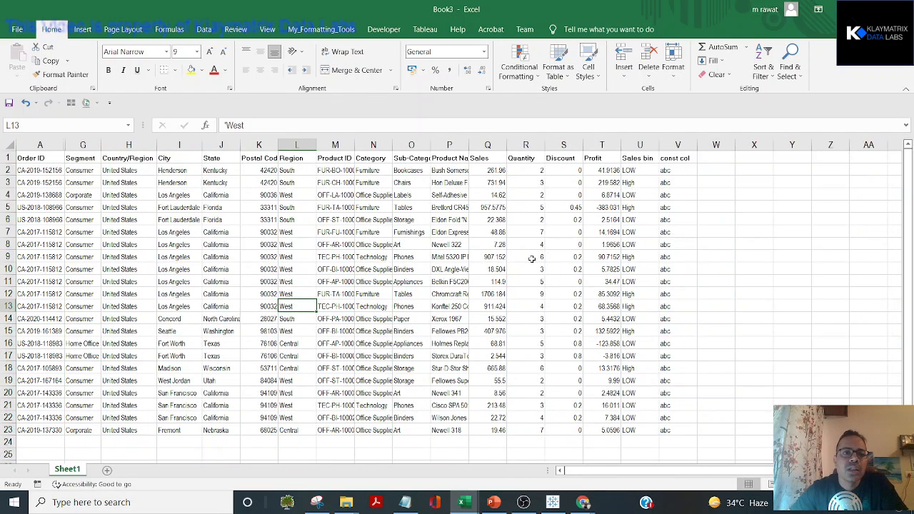
{"action": "left_click", "coordinate": [328, 207]}
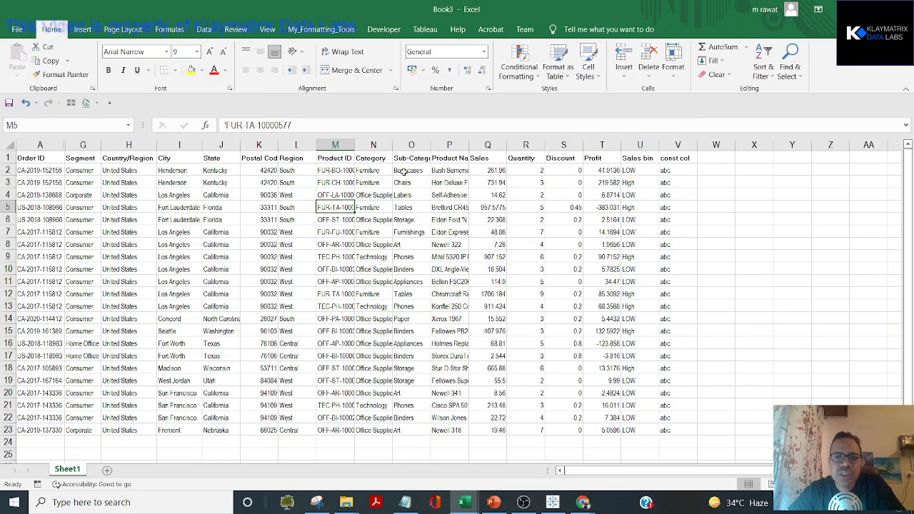
Clear the contents of the Sales bin and const col columns, U and V.
{"action": "left_click", "coordinate": [680, 144]}
{"action": "key", "text": "shift+Left"}
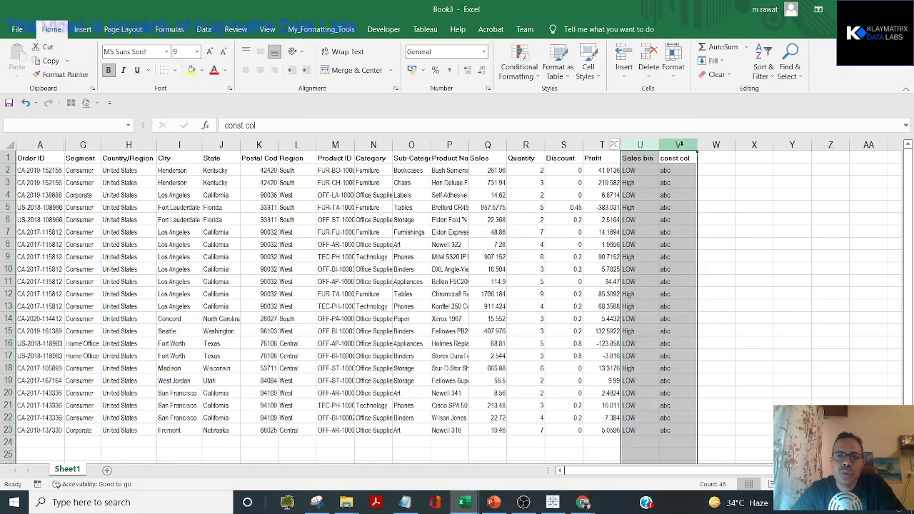
{"action": "key", "text": "Delete"}
Enter the header SNO in U1 and the serial numbers 1 to 4 in U2:U5.
{"action": "key", "text": "Right"}
{"action": "key", "text": "Left"}
{"action": "key", "text": "Left"}
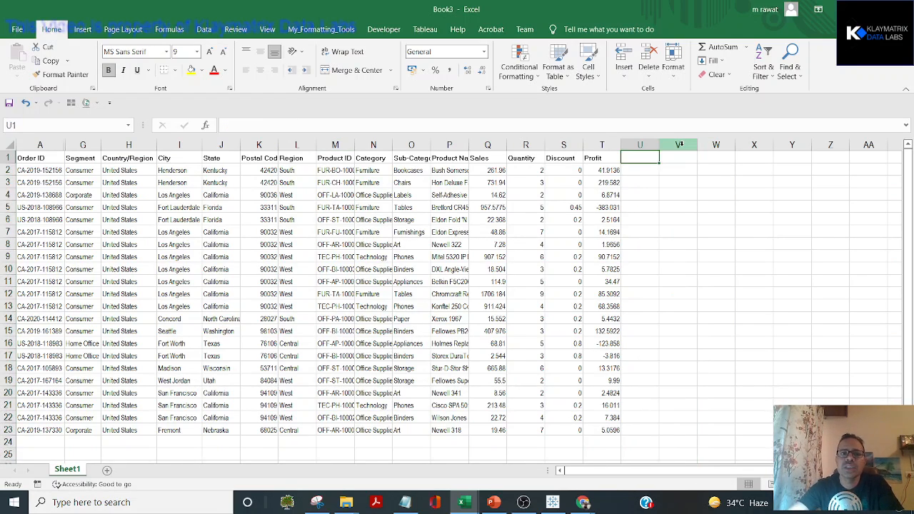
{"action": "type", "text": "SNO"}
{"action": "key", "text": "Return"}
{"action": "type", "text": "1"}
{"action": "key", "text": "Return"}
{"action": "type", "text": "2"}
{"action": "key", "text": "Return"}
{"action": "type", "text": "3"}
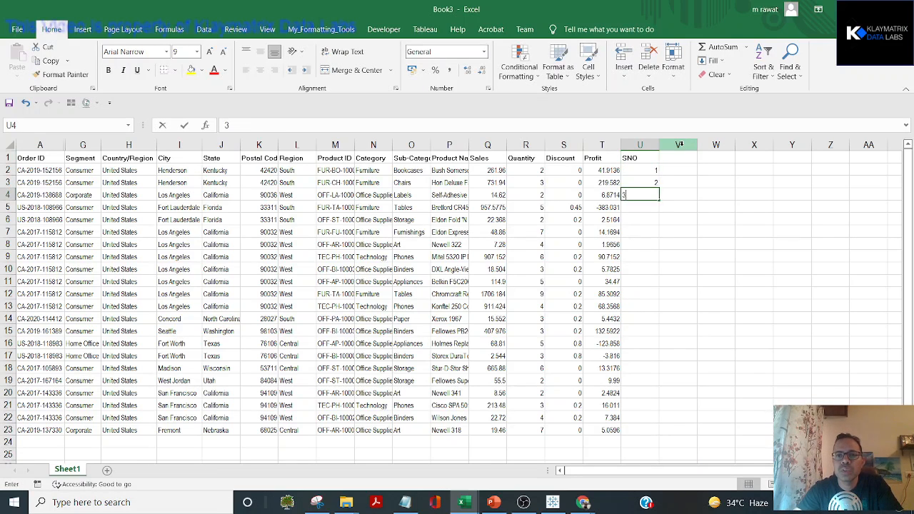
{"action": "key", "text": "Return"}
{"action": "type", "text": "4"}
{"action": "key", "text": "Return"}
Extend the serial number series from U2:U5 down to the last order row, U23.
{"action": "key", "text": "Up"}
{"action": "key", "text": "Up"}
{"action": "key", "text": "Up"}
{"action": "key", "text": "Up"}
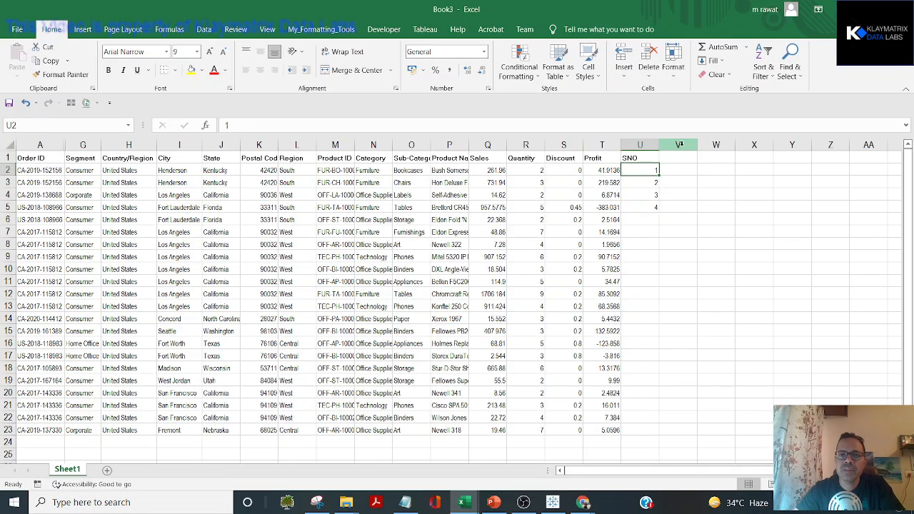
{"action": "key", "text": "shift+Down"}
{"action": "key", "text": "shift+Down"}
{"action": "key", "text": "shift+Down"}
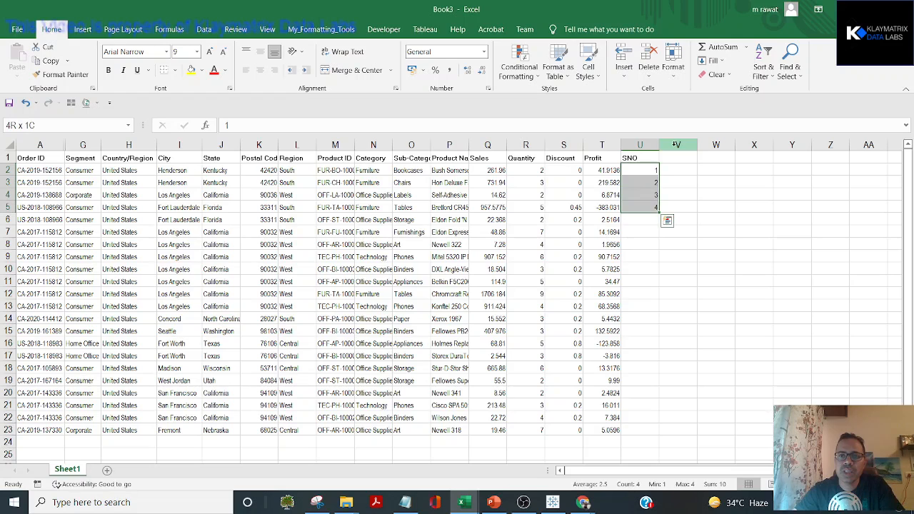
{"action": "double_click", "coordinate": [657, 212]}
{"action": "key", "text": "Right"}
{"action": "key", "text": "Left"}
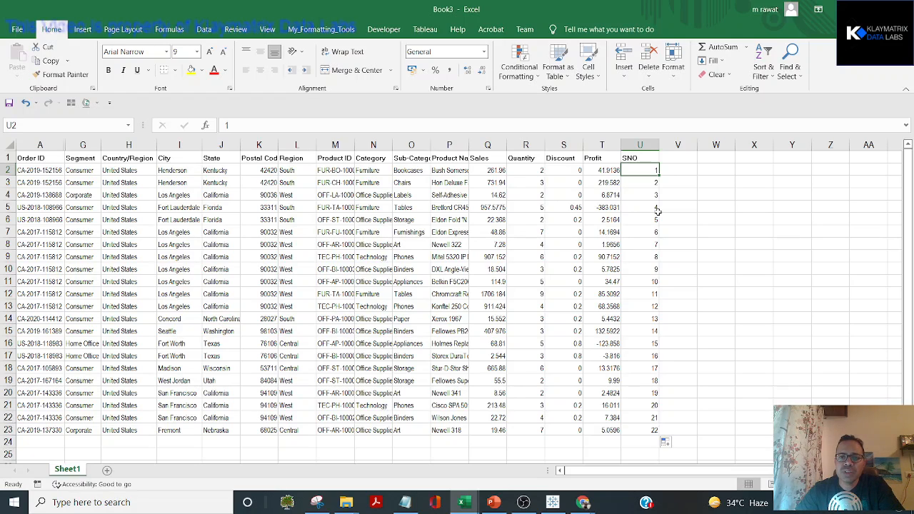
Highlight the SNO values from U2 down to U23 to examine how they vary by row.
{"action": "key", "text": "Up"}
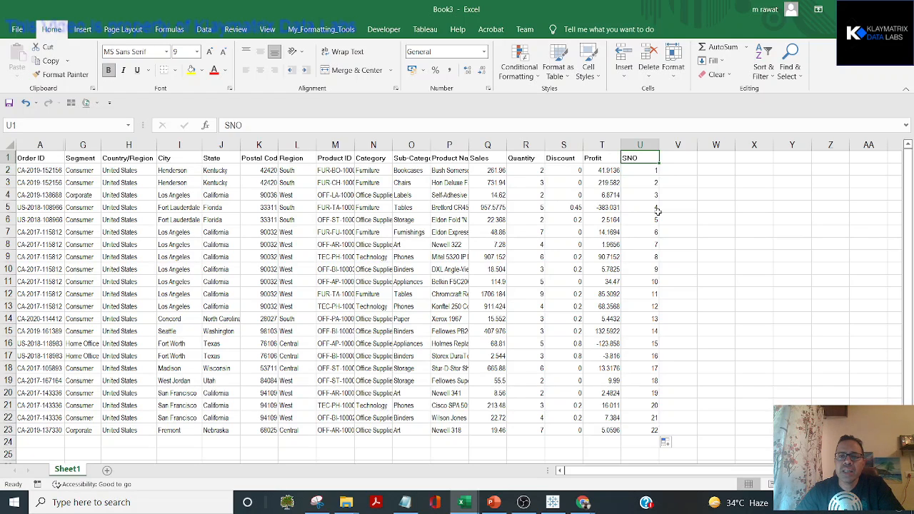
{"action": "key", "text": "ctrl"}
{"action": "key", "text": "ctrl"}
{"action": "left_click", "coordinate": [652, 170]}
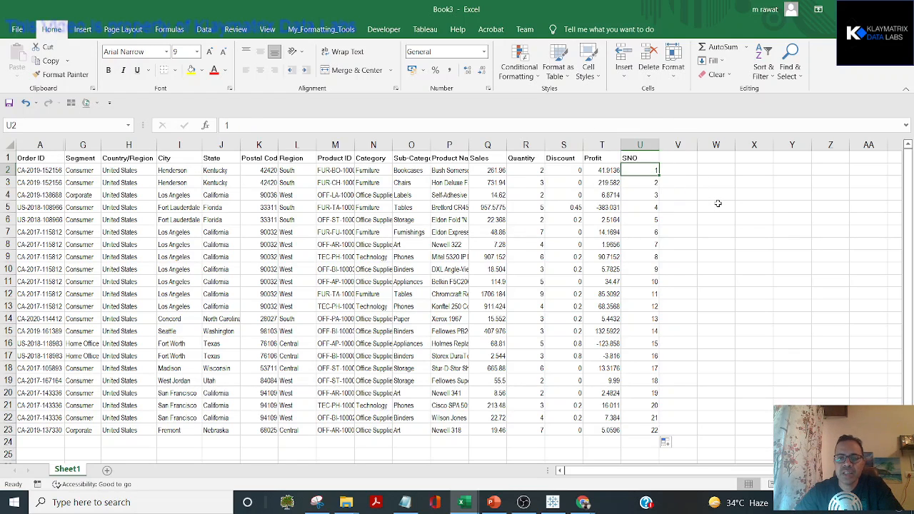
{"action": "key", "text": "ctrl+shift+Down"}
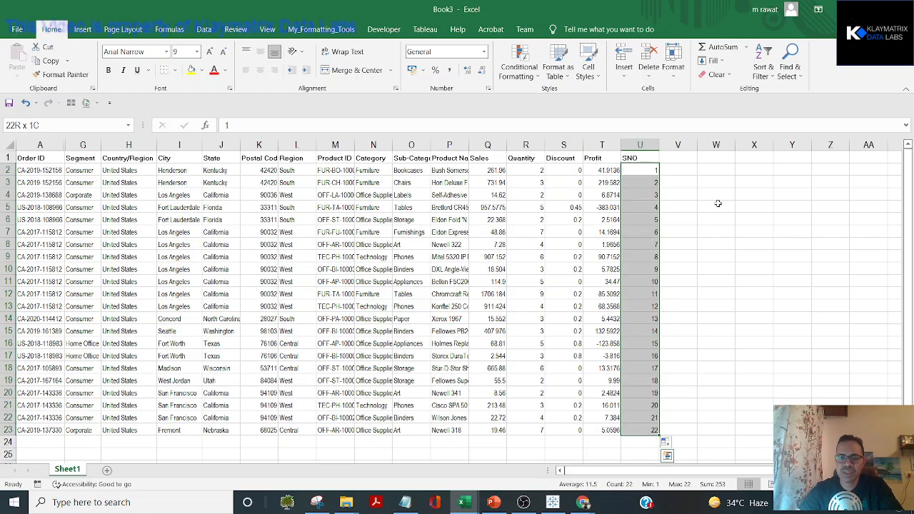
{"action": "key", "text": "ctrl+shift+Up"}
{"action": "key", "text": "ctrl+shift+Down"}
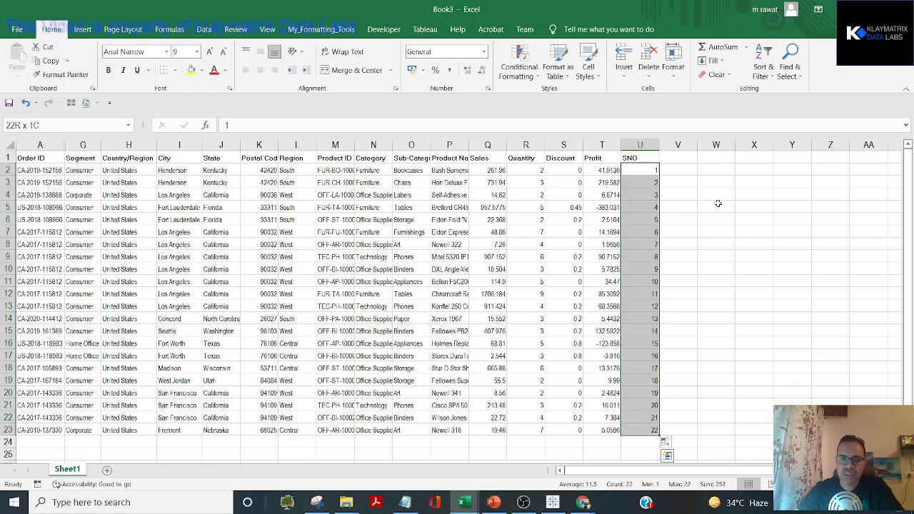
{"action": "left_click", "coordinate": [646, 170]}
{"action": "key", "text": "shift+Down"}
{"action": "key", "text": "shift+Down"}
{"action": "key", "text": "shift+Down"}
{"action": "key", "text": "shift+Down"}
{"action": "key", "text": "shift+Down"}
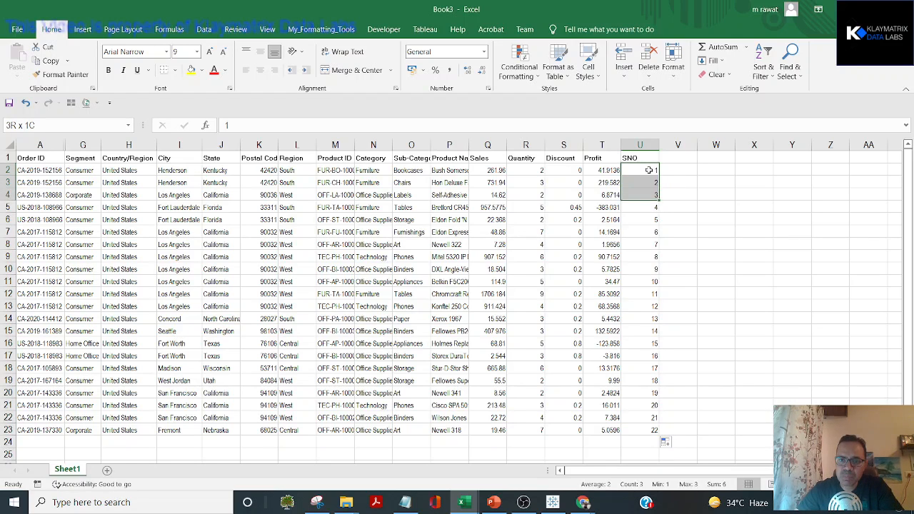
{"action": "key", "text": "shift+Down"}
{"action": "key", "text": "shift+Down"}
{"action": "key", "text": "shift+Down"}
{"action": "key", "text": "shift+Down"}
{"action": "key", "text": "ctrl+shift+Down"}
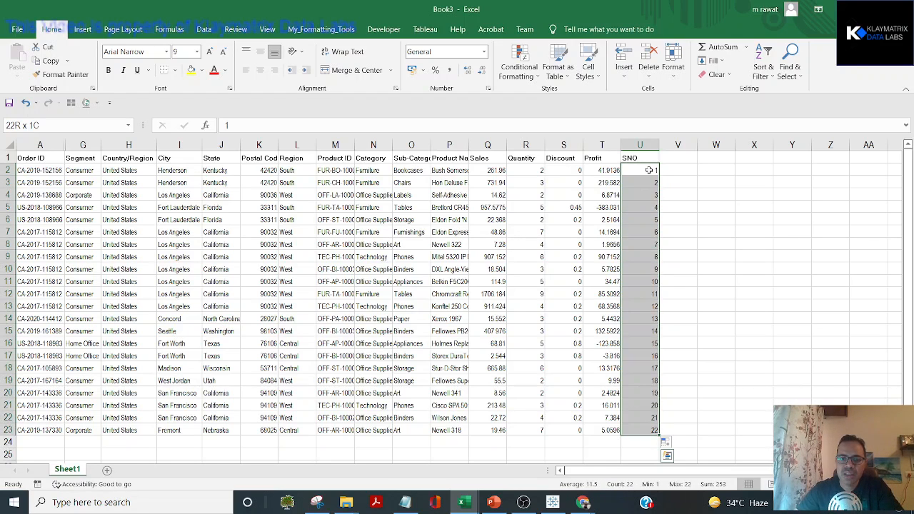
Switch to Tableau and review the formula of the country_name calculated field, closing it unchanged.
{"action": "left_click", "coordinate": [552, 502]}
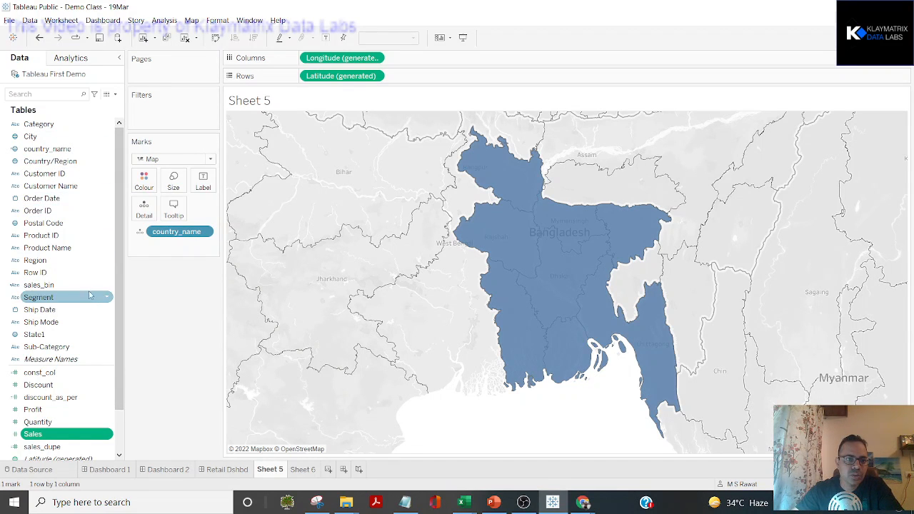
{"action": "right_click", "coordinate": [107, 150]}
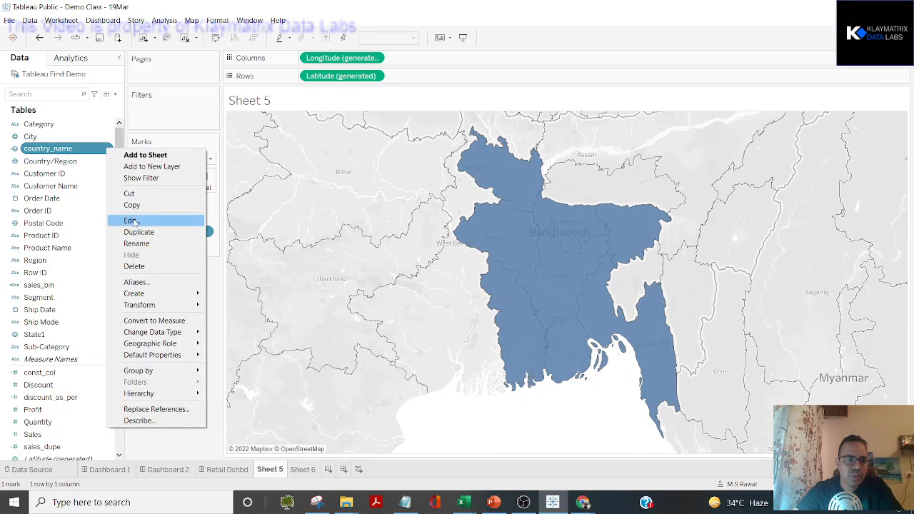
{"action": "left_click", "coordinate": [131, 220]}
{"action": "left_click", "coordinate": [149, 235]}
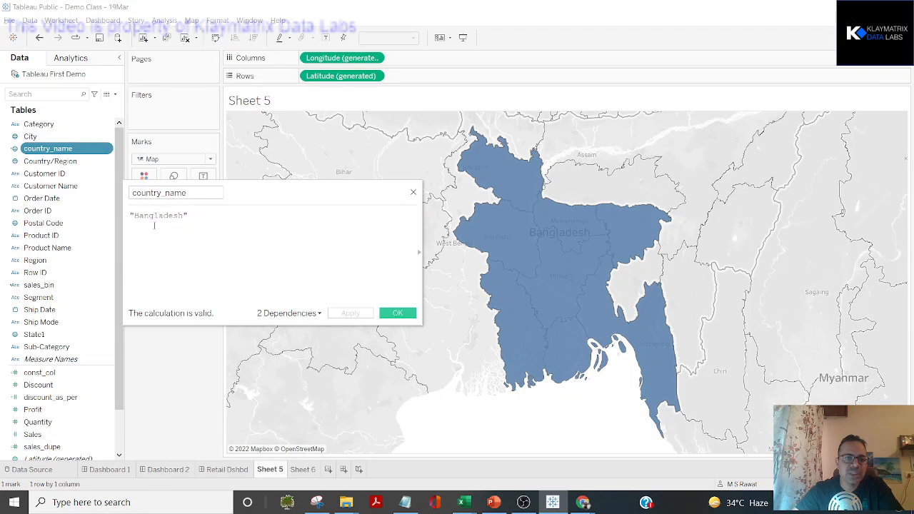
{"action": "left_click", "coordinate": [414, 193]}
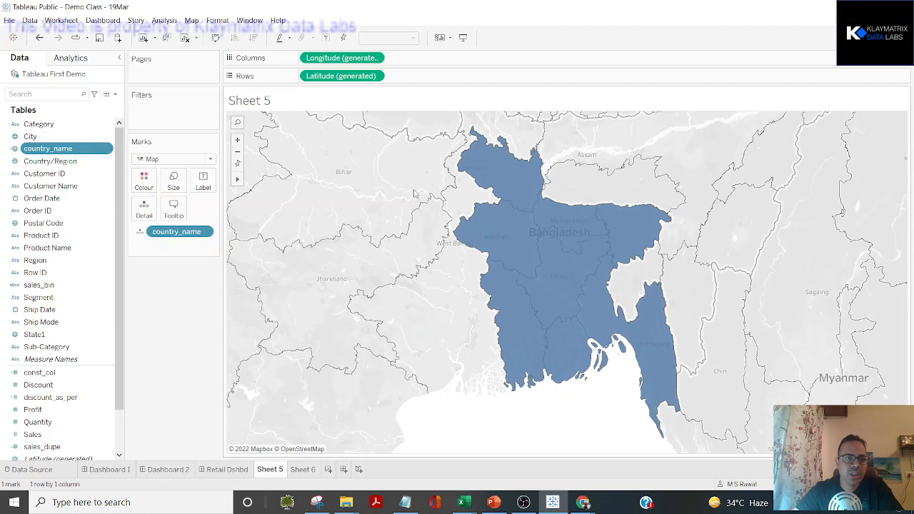
Search the data fields for "cons" and open the const_col calculation for editing.
{"action": "scroll", "coordinate": [41, 282], "scroll_direction": "down", "scroll_amount": 2}
{"action": "scroll", "coordinate": [41, 282], "scroll_direction": "up", "scroll_amount": 2}
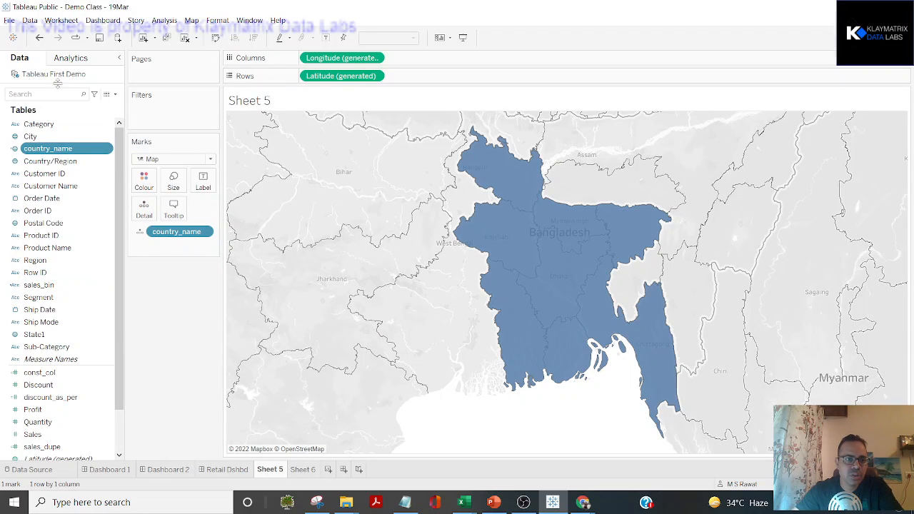
{"action": "left_click", "coordinate": [47, 94]}
{"action": "type", "text": "cons"}
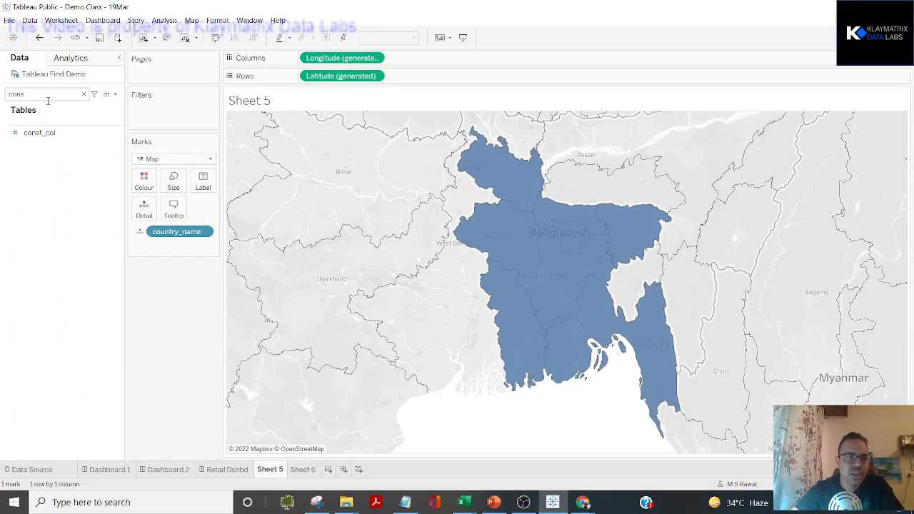
{"action": "left_click", "coordinate": [58, 132]}
{"action": "right_click", "coordinate": [115, 136]}
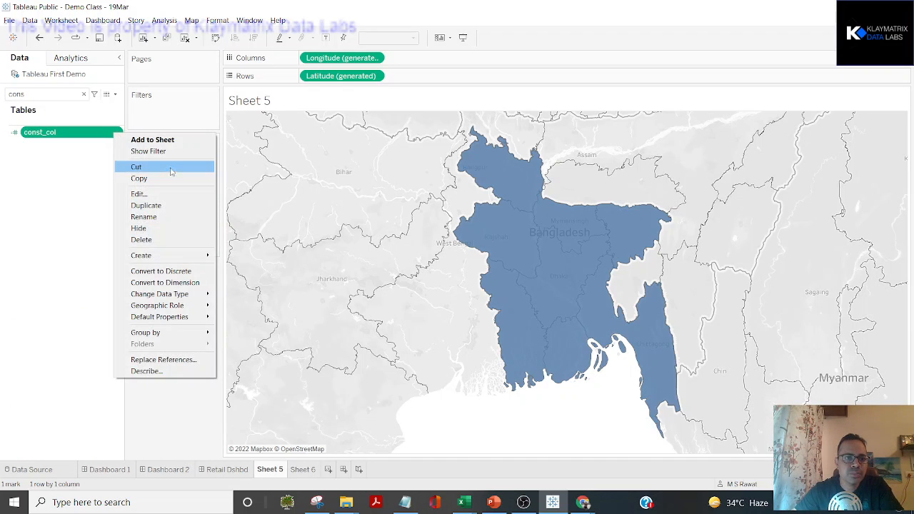
{"action": "left_click", "coordinate": [164, 194]}
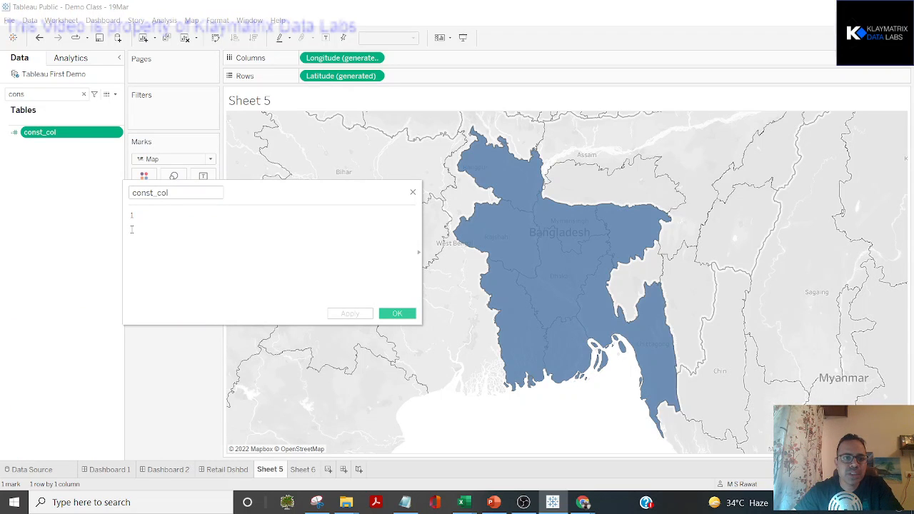
Try to extend the const_col formula into a comma-separated list of 1 to 5, and close the editor without saving.
{"action": "left_click", "coordinate": [134, 215]}
{"action": "type", "text": ","}
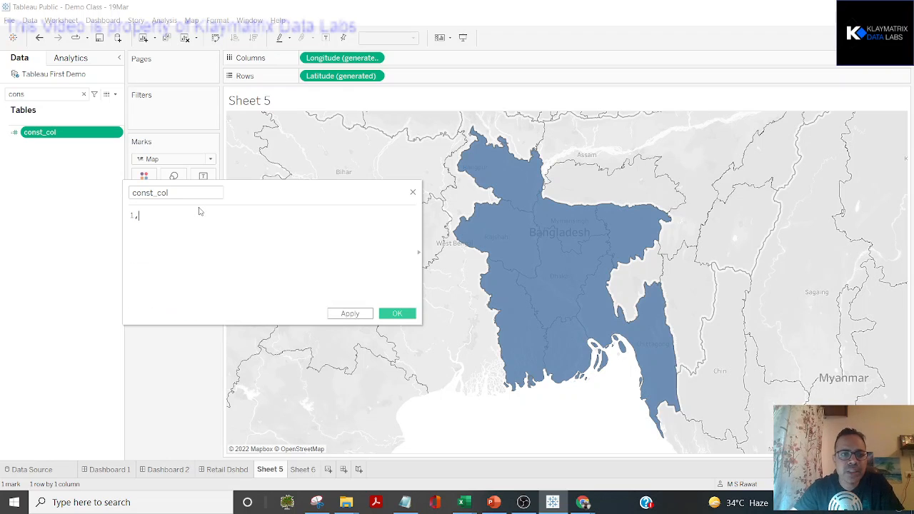
{"action": "type", "text": "2,e"}
{"action": "key", "text": "BackSpace"}
{"action": "key", "text": "BackSpace"}
{"action": "key", "text": "BackSpace"}
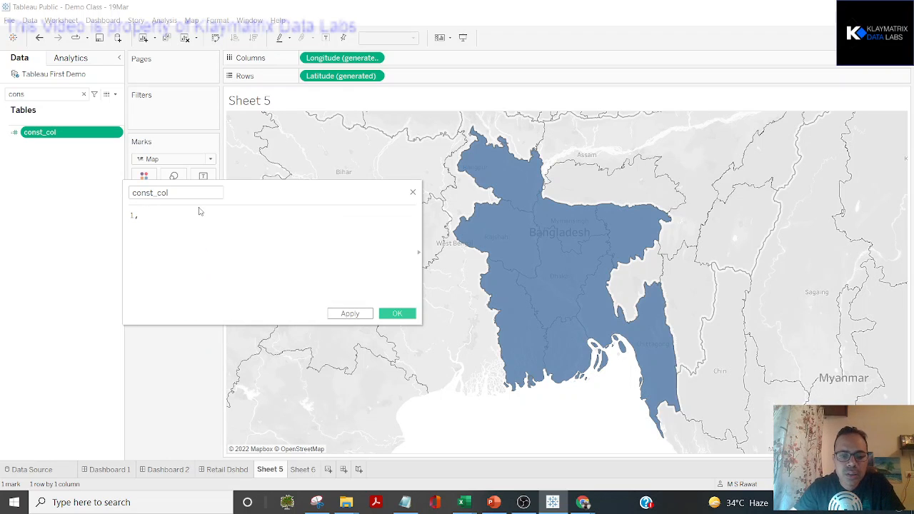
{"action": "type", "text": ",2,3,4,5,"}
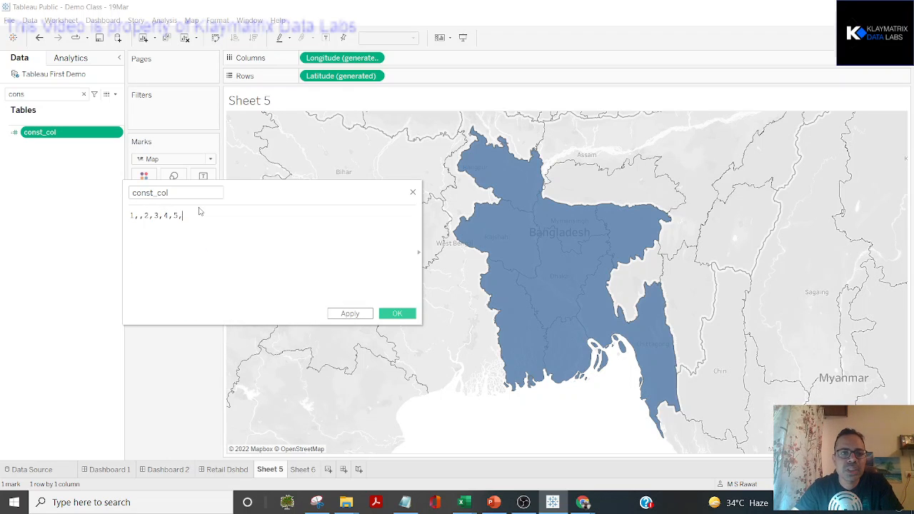
{"action": "key", "text": "ctrl+a"}
{"action": "key", "text": "BackSpace"}
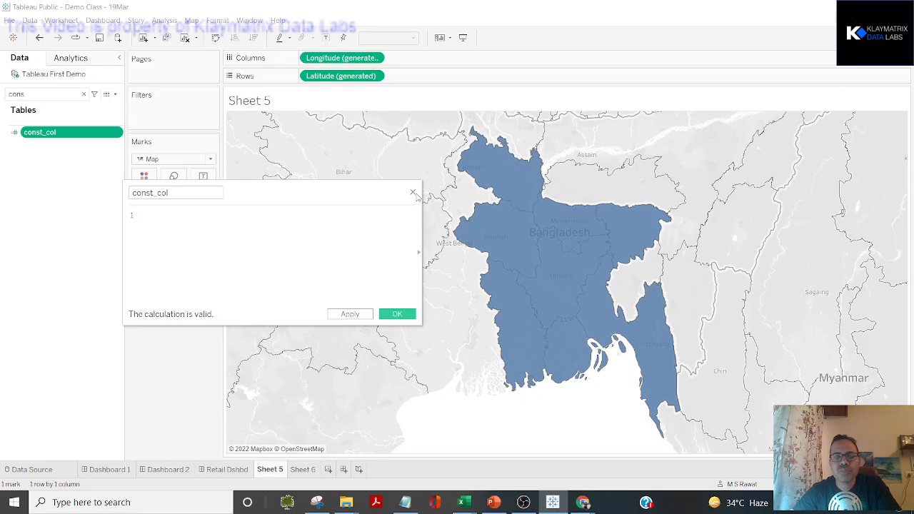
{"action": "left_click", "coordinate": [413, 195]}
Return to the Excel orders sample, highlight the serial numbers in U2:U23 again, and move to cell W2.
{"action": "key", "text": "alt+Tab"}
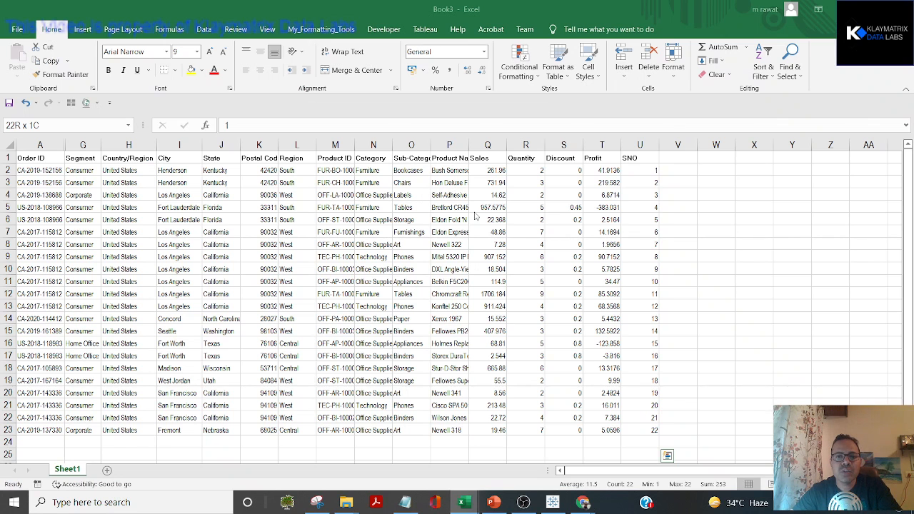
{"action": "left_click", "coordinate": [646, 170]}
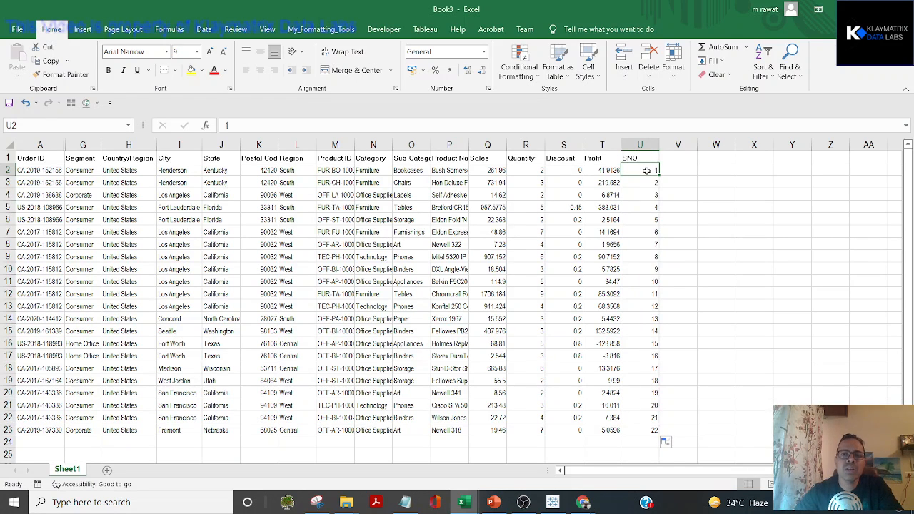
{"action": "key", "text": "shift+Down"}
{"action": "key", "text": "Up"}
{"action": "key", "text": "Down"}
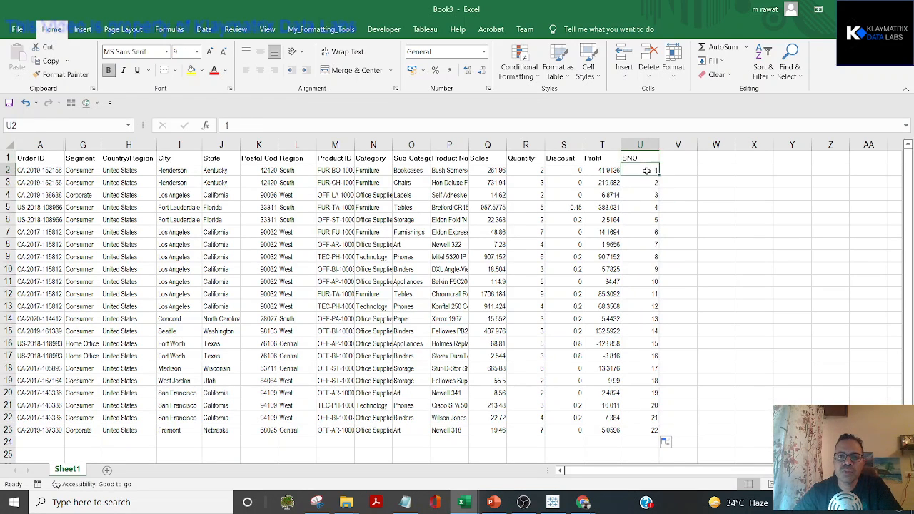
{"action": "key", "text": "shift+Down"}
{"action": "key", "text": "shift+Down"}
{"action": "key", "text": "shift+Down"}
{"action": "key", "text": "shift+Down"}
{"action": "key", "text": "shift+Down"}
{"action": "key", "text": "shift+Down"}
{"action": "key", "text": "shift+Down"}
{"action": "key", "text": "shift+Down"}
{"action": "key", "text": "shift+Down"}
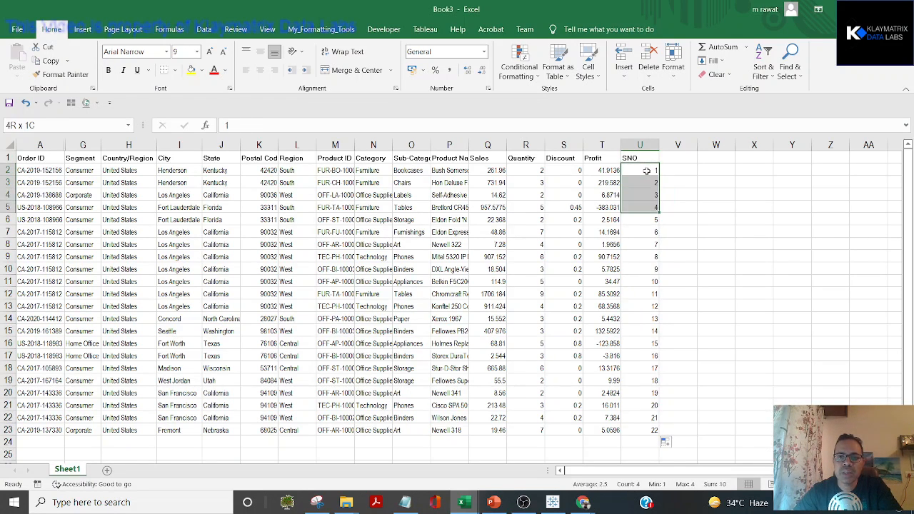
{"action": "key", "text": "ctrl+shift+Down"}
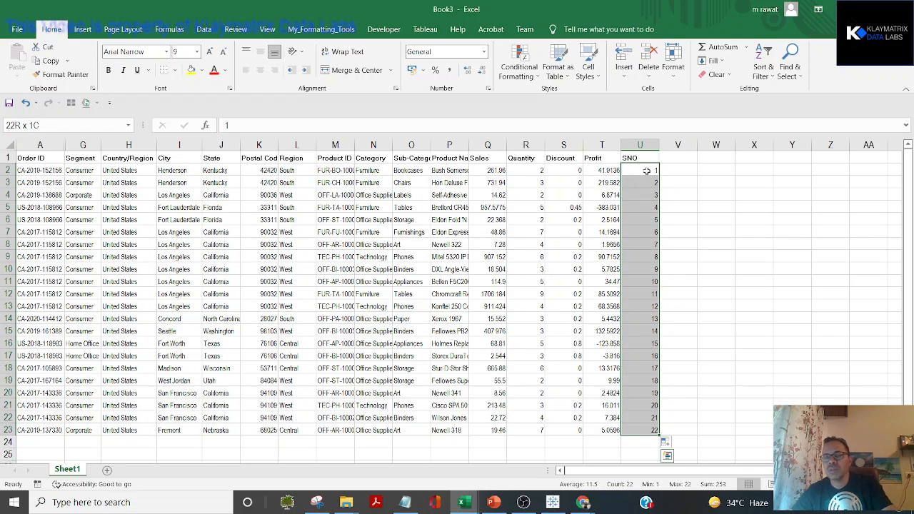
{"action": "key", "text": "Right"}
{"action": "key", "text": "Right"}
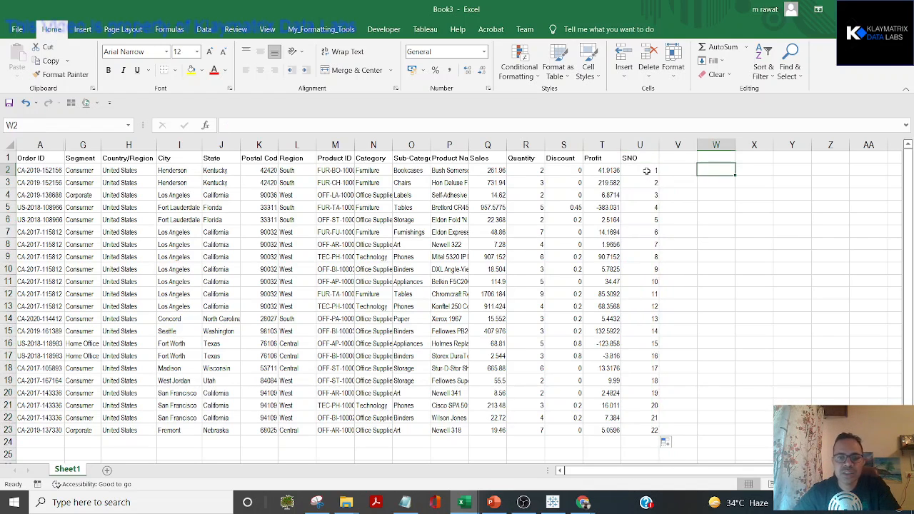
Enter the note "table calculations" in cell W2.
{"action": "type", "text": "atabl"}
{"action": "key", "text": "BackSpace"}
{"action": "key", "text": "BackSpace"}
{"action": "key", "text": "BackSpace"}
{"action": "key", "text": "BackSpace"}
{"action": "key", "text": "BackSpace"}
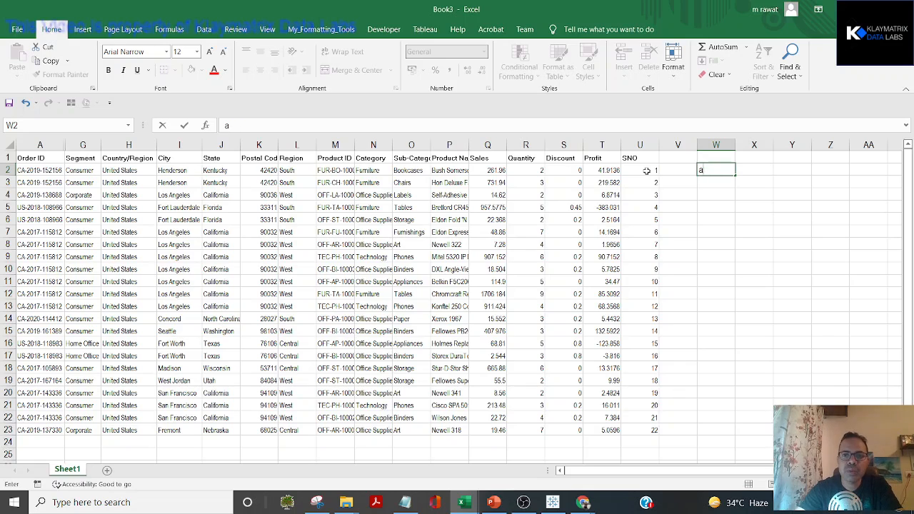
{"action": "type", "text": "table calcu"}
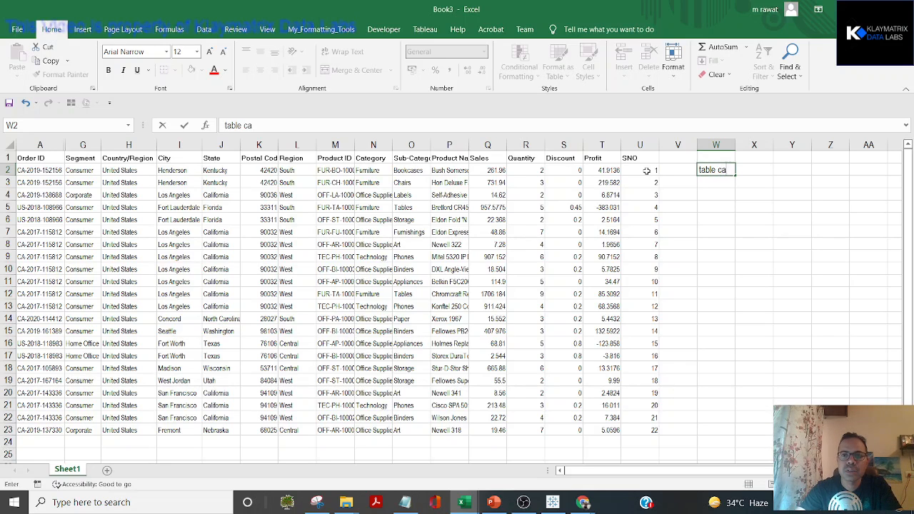
{"action": "type", "text": "lations"}
{"action": "key", "text": "Return"}
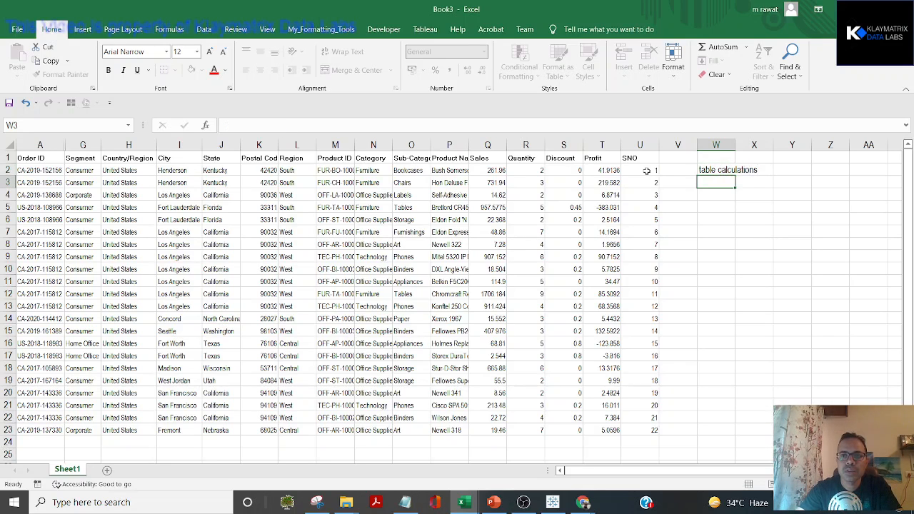
Return to the first serial number in the SNO column and highlight the entries in U2:U4.
{"action": "key", "text": "Up"}
{"action": "key", "text": "Left"}
{"action": "key", "text": "Left"}
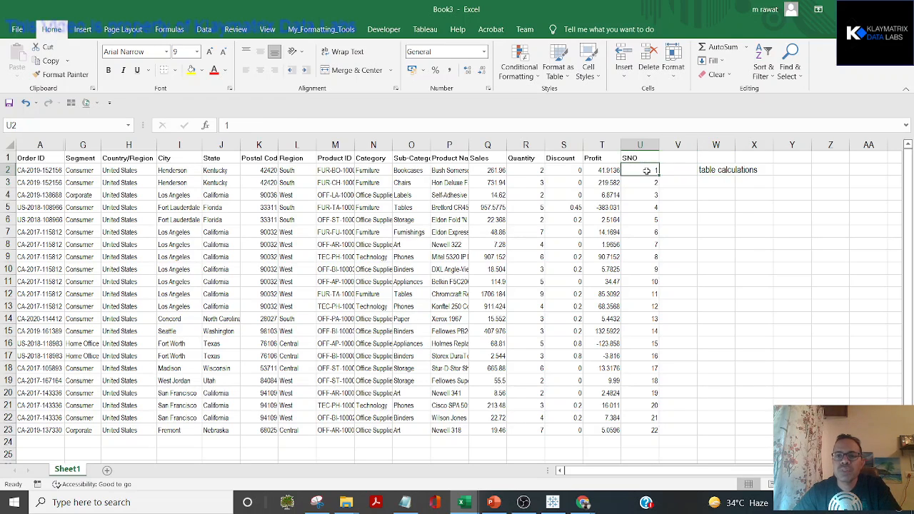
{"action": "key", "text": "Right"}
{"action": "key", "text": "Right"}
{"action": "key", "text": "Left"}
{"action": "key", "text": "Left"}
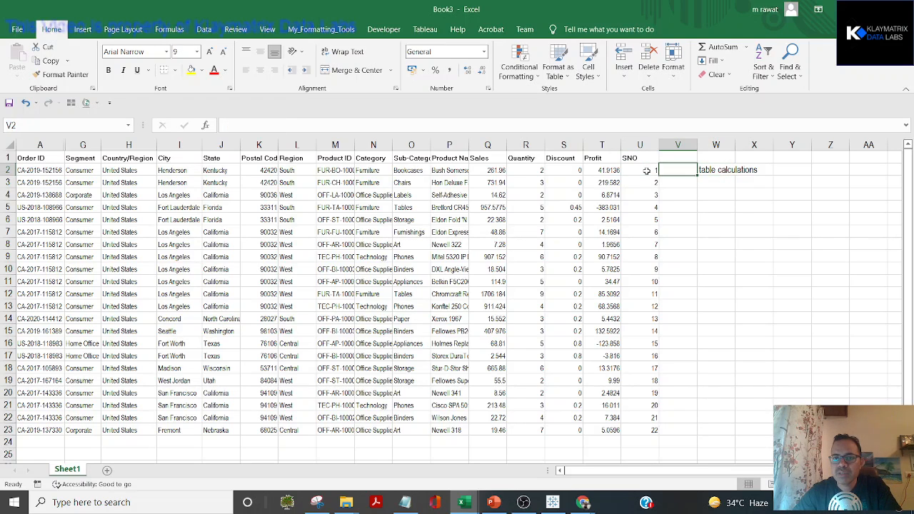
{"action": "key", "text": "shift+Down"}
{"action": "key", "text": "shift+Down"}
{"action": "key", "text": "shift+Down"}
{"action": "key", "text": "shift+Down"}
{"action": "key", "text": "shift+Up"}
{"action": "key", "text": "shift+Up"}
{"action": "key", "text": "shift+Up"}
{"action": "key", "text": "shift+Up"}
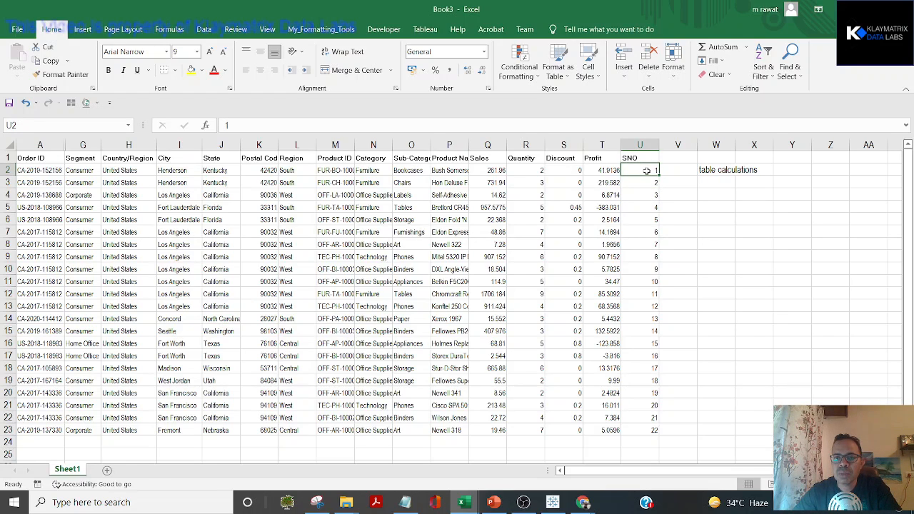
{"action": "key", "text": "shift+Down"}
{"action": "key", "text": "shift+Down"}
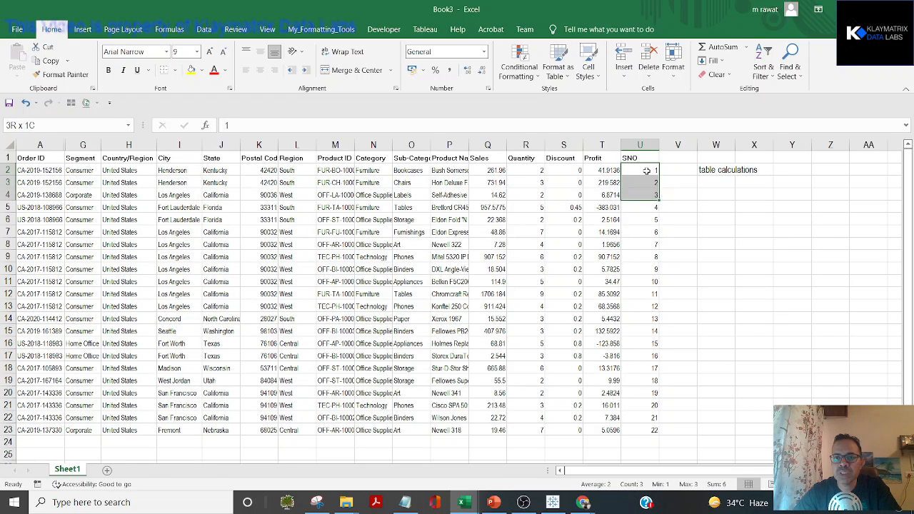
Step row by row through the serial numbers in cells U2 to U5.
{"action": "key", "text": "Down"}
{"action": "key", "text": "Down"}
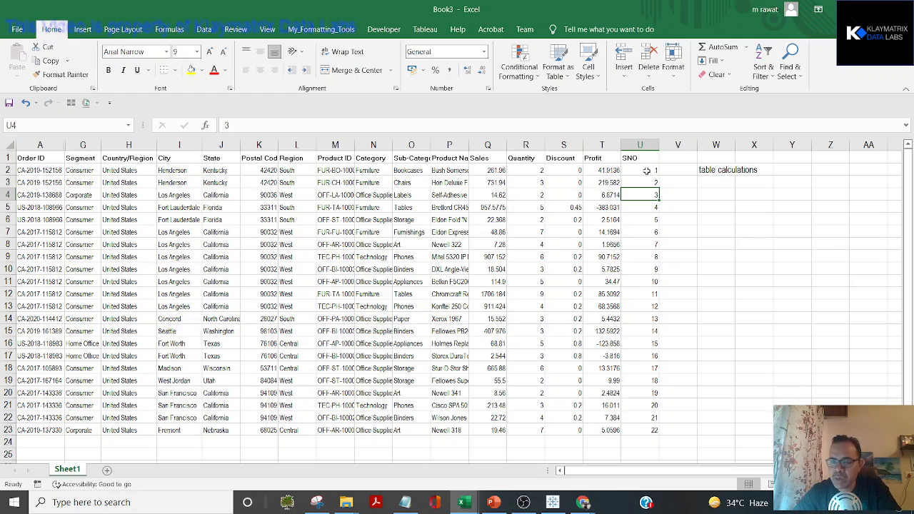
{"action": "key", "text": "Up"}
{"action": "key", "text": "Down"}
{"action": "key", "text": "Down"}
{"action": "key", "text": "Down"}
{"action": "key", "text": "Up"}
{"action": "key", "text": "Up"}
{"action": "key", "text": "Up"}
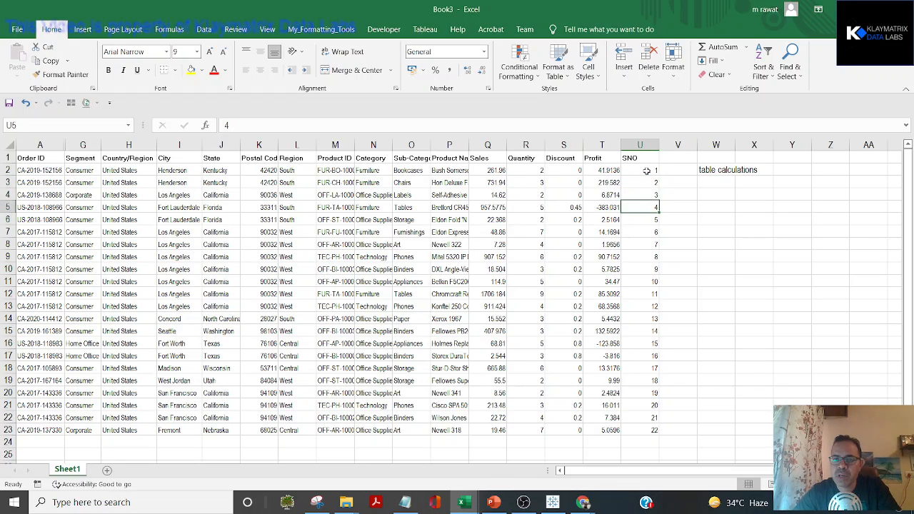
Highlight the serial numbers in U2:U19 row by row, and go through to the last entry in U23.
{"action": "key", "text": "Up"}
{"action": "key", "text": "shift+Down"}
{"action": "key", "text": "shift+Down"}
{"action": "key", "text": "shift+Down"}
{"action": "key", "text": "shift+Down"}
{"action": "key", "text": "shift+Down"}
{"action": "key", "text": "shift+Down"}
{"action": "key", "text": "shift+Down"}
{"action": "key", "text": "shift+Down"}
{"action": "key", "text": "shift+Down"}
{"action": "key", "text": "shift+Down"}
{"action": "key", "text": "shift+Down"}
{"action": "key", "text": "shift+Down"}
{"action": "key", "text": "shift+Down"}
{"action": "key", "text": "shift+Down"}
{"action": "key", "text": "shift+Down"}
{"action": "key", "text": "shift+Down"}
{"action": "key", "text": "shift+Down"}
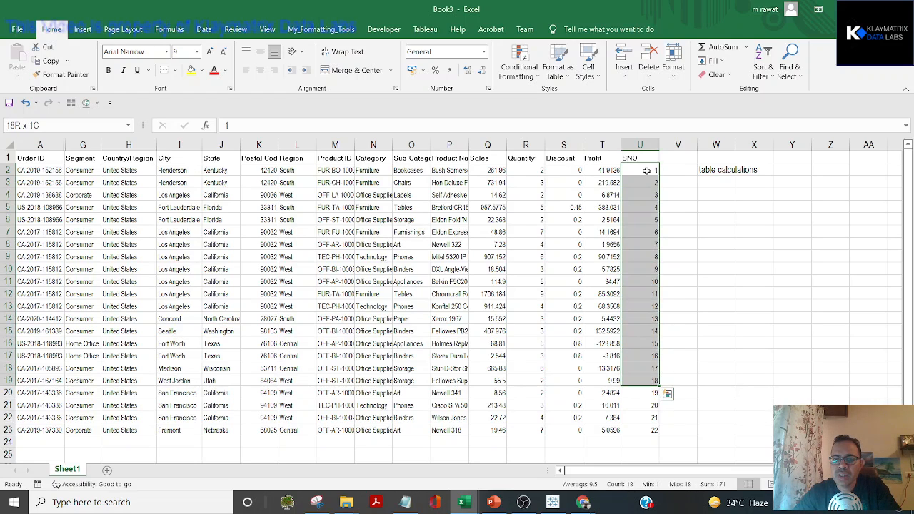
{"action": "key", "text": "ctrl+Down"}
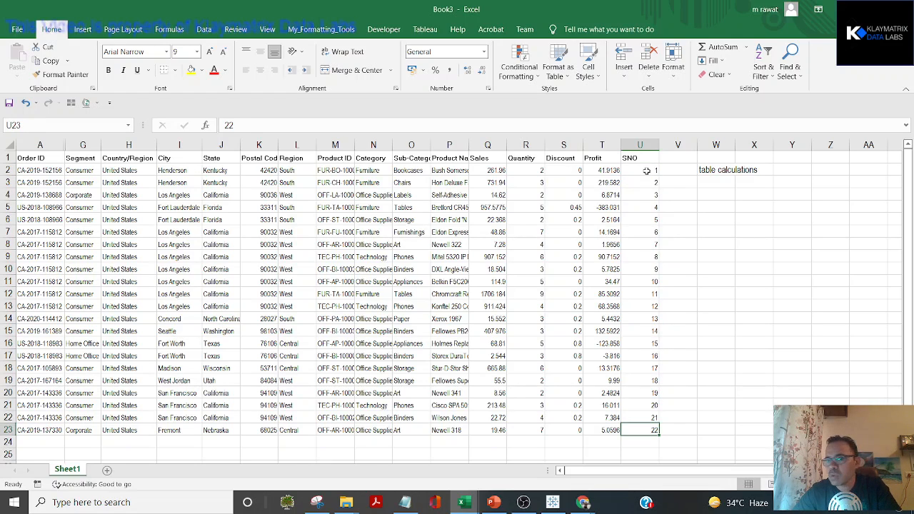
{"action": "key", "text": "ctrl+Up"}
{"action": "key", "text": "Down"}
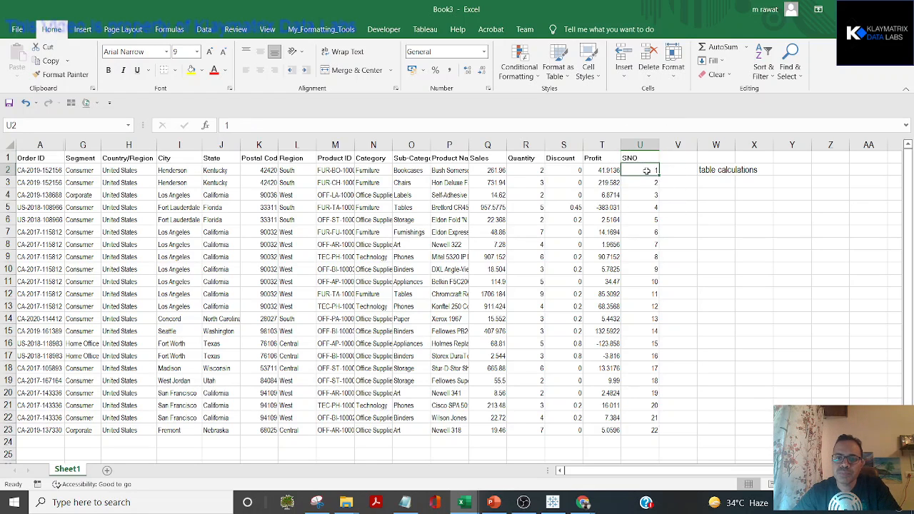
{"action": "key", "text": "ctrl+Down"}
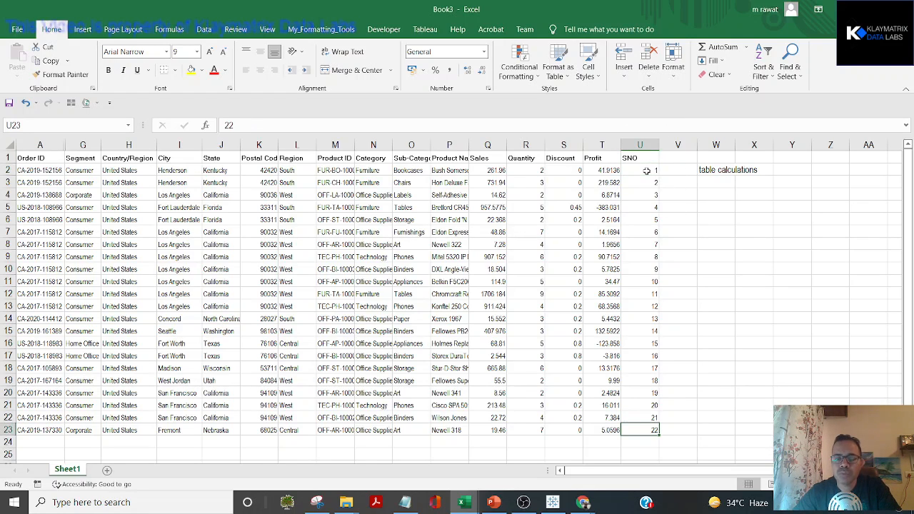
Highlight the serial numbers in U2:U23 and the whole SNO column.
{"action": "left_click", "coordinate": [647, 171]}
{"action": "key", "text": "shift+Down"}
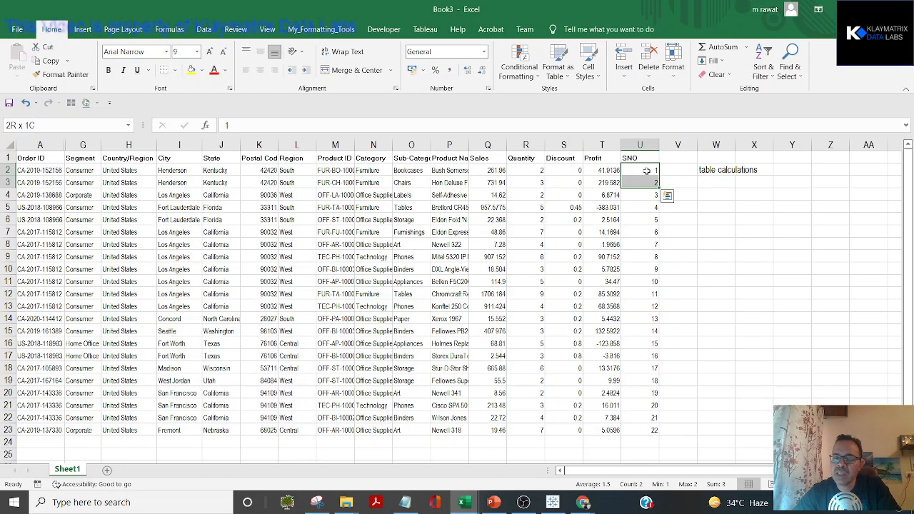
{"action": "key", "text": "ctrl+shift+Down"}
{"action": "key", "text": "ctrl+q"}
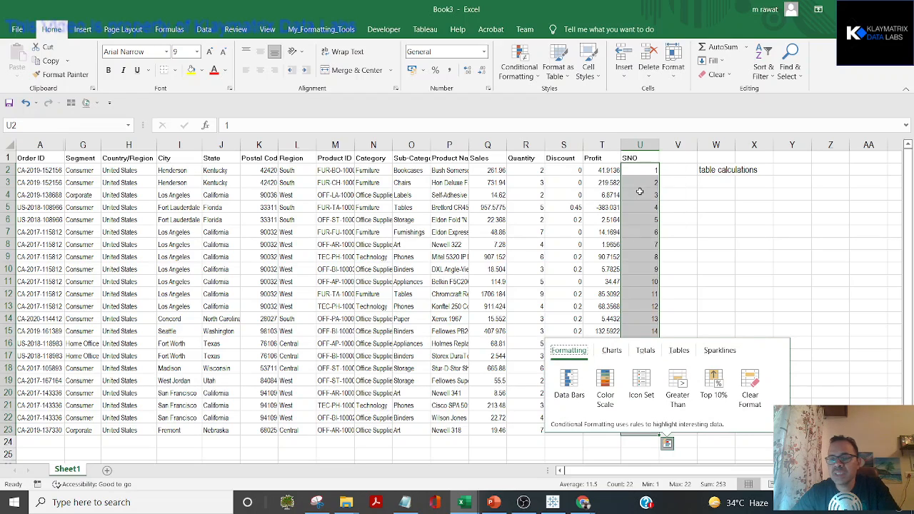
{"action": "key", "text": "alt+Tab"}
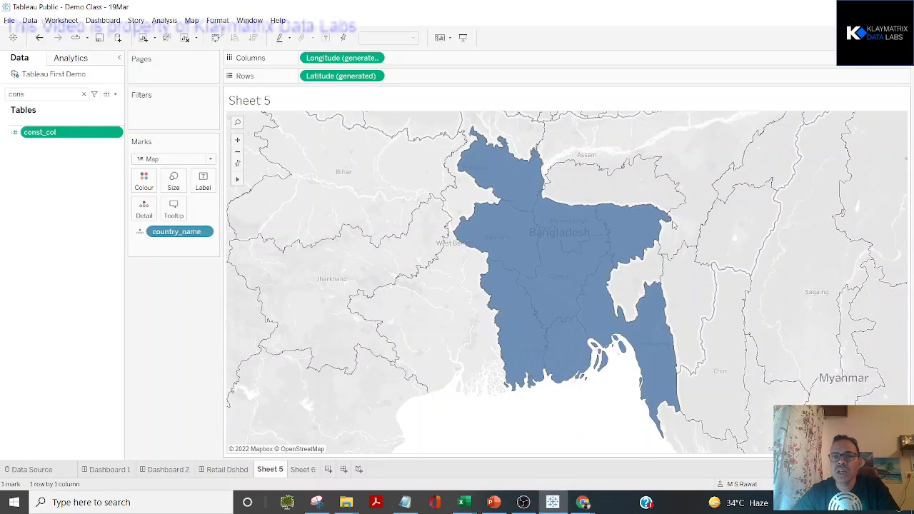
{"action": "key", "text": "alt+Tab"}
{"action": "left_click", "coordinate": [640, 145]}
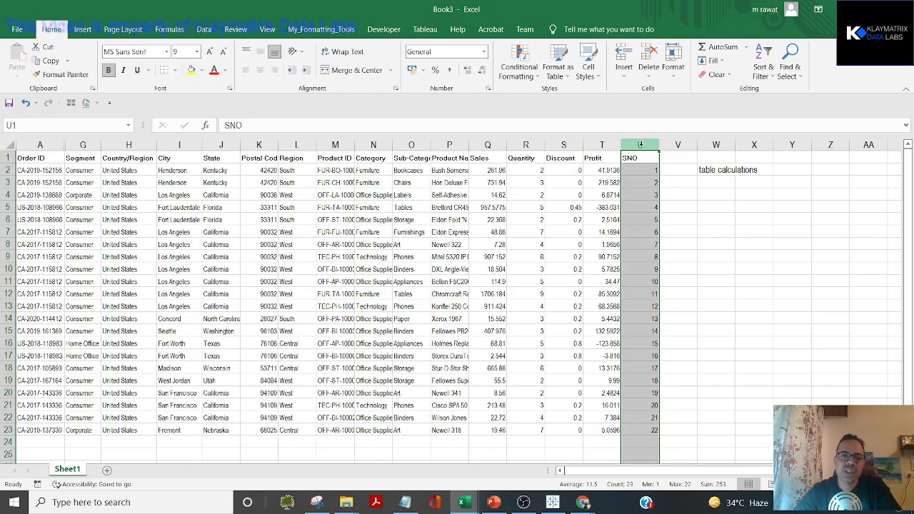
{"action": "left_click", "coordinate": [607, 160]}
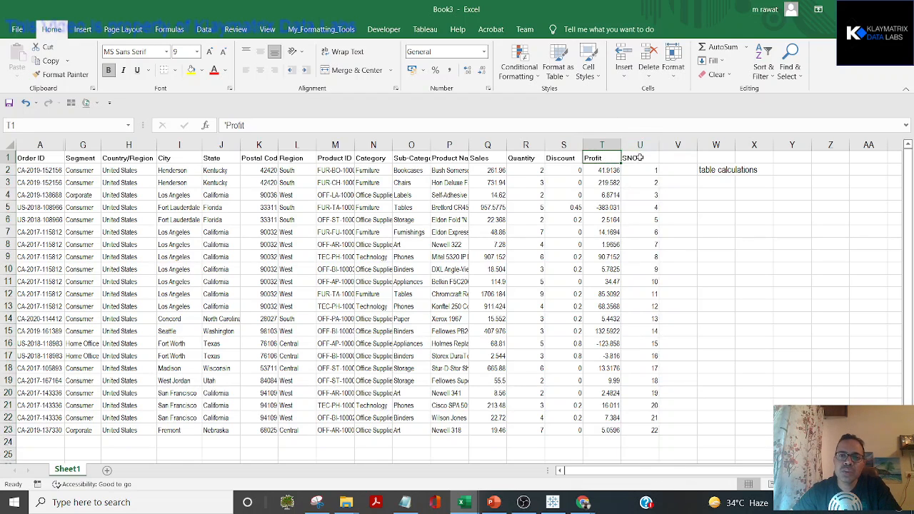
{"action": "left_click", "coordinate": [650, 161]}
{"action": "key", "text": "ctrl+shift+Down"}
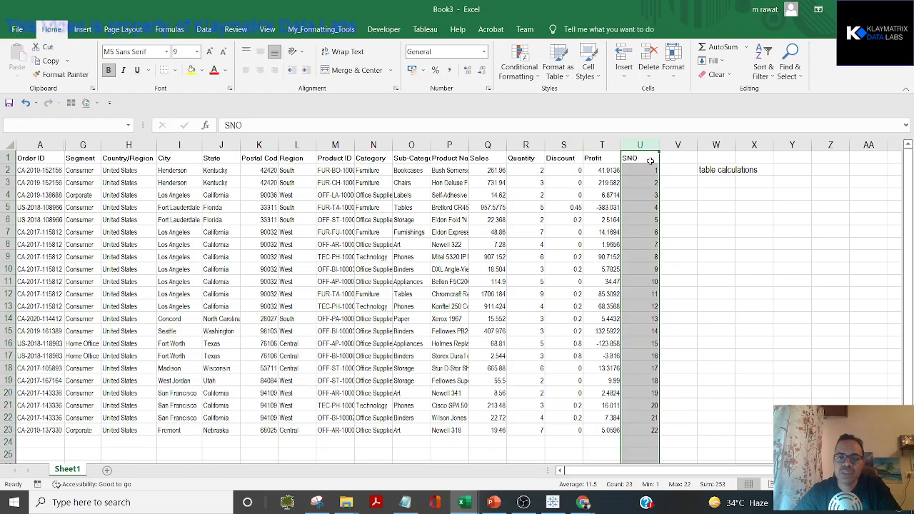
Delete the "table calculations" note from cell W2.
{"action": "left_click", "coordinate": [737, 162]}
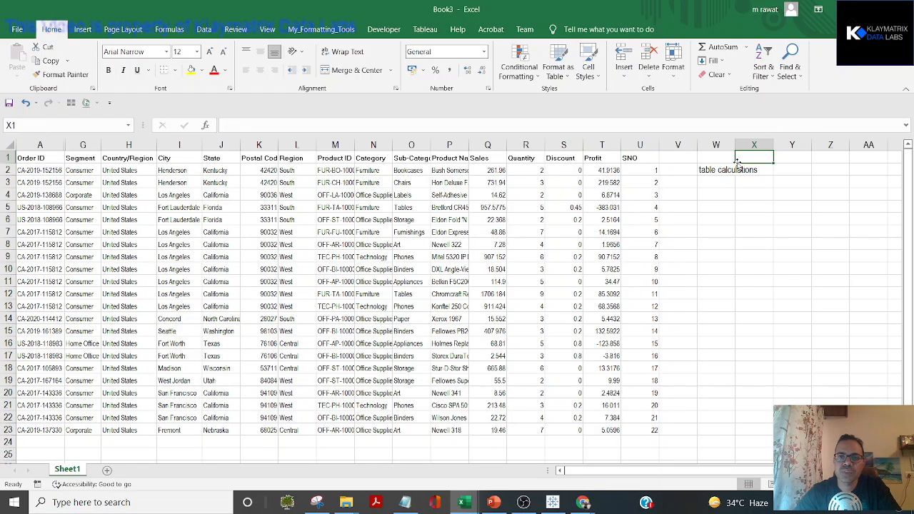
{"action": "key", "text": "Down"}
{"action": "key", "text": "Left"}
{"action": "key", "text": "Delete"}
Switch to Tableau and clear the data field search so that all fields are listed.
{"action": "key", "text": "alt+Tab"}
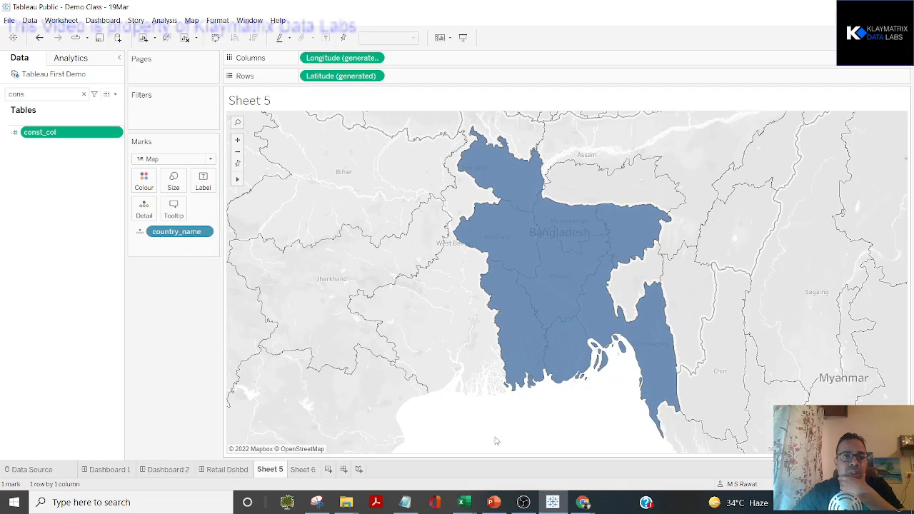
{"action": "left_click", "coordinate": [83, 94]}
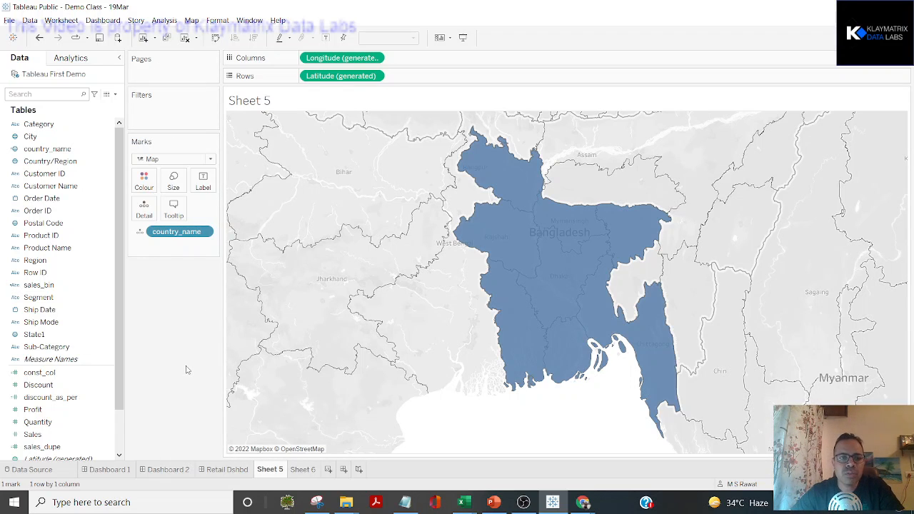
{"action": "left_click", "coordinate": [115, 94]}
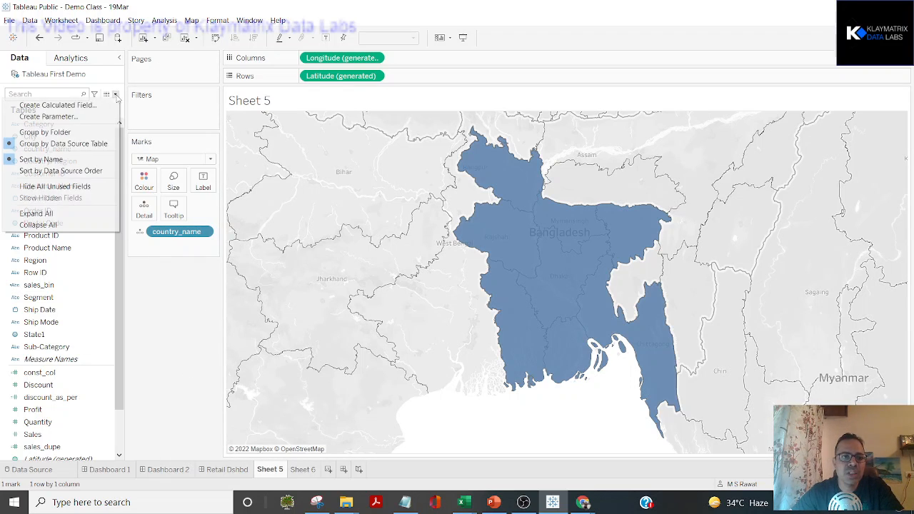
{"action": "left_click", "coordinate": [115, 95]}
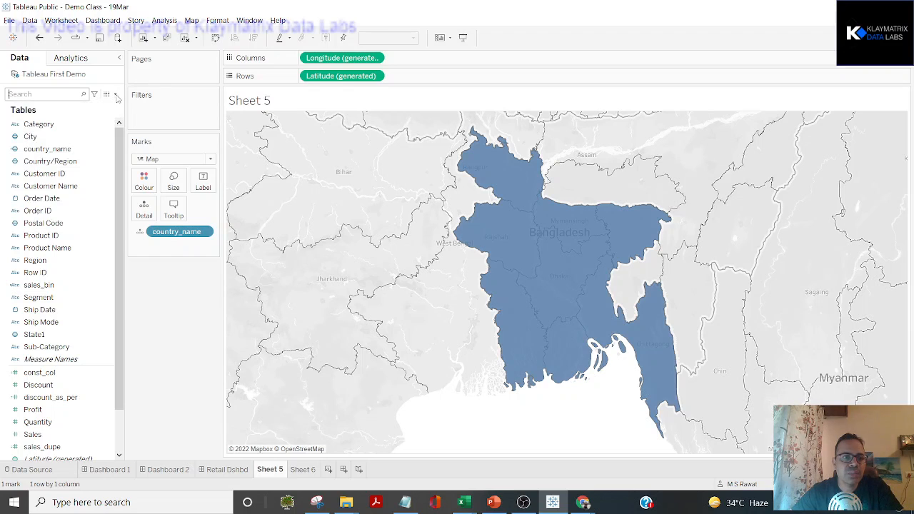
Examine the options offered for the Region data field and for country_name on the Marks card.
{"action": "left_click", "coordinate": [106, 261]}
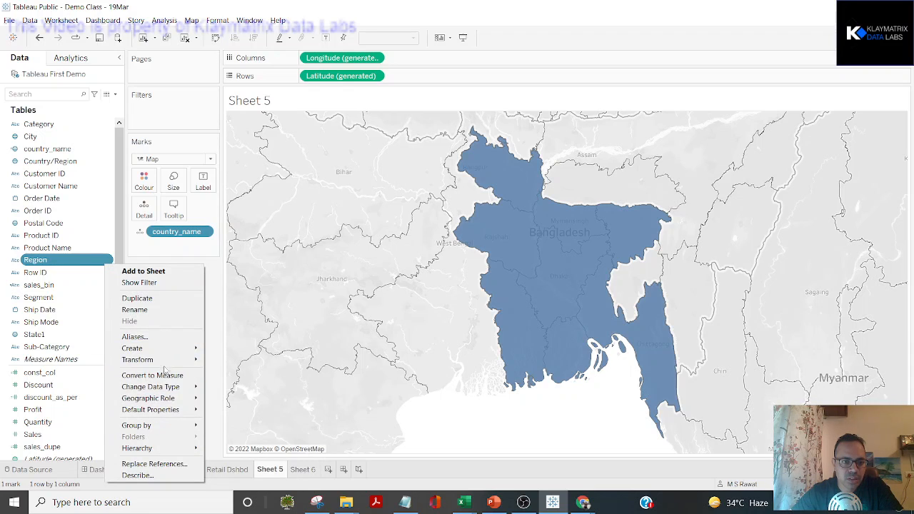
{"action": "mouse_move", "coordinate": [168, 364]}
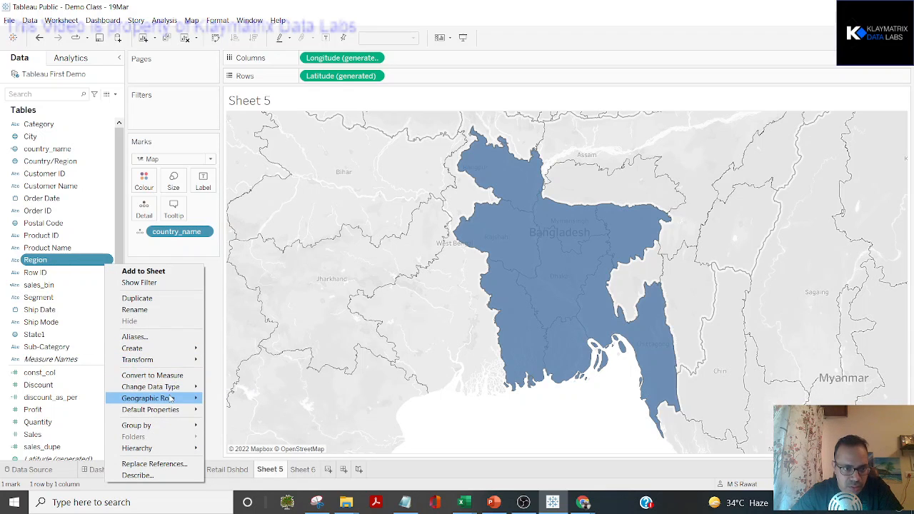
{"action": "mouse_move", "coordinate": [170, 401]}
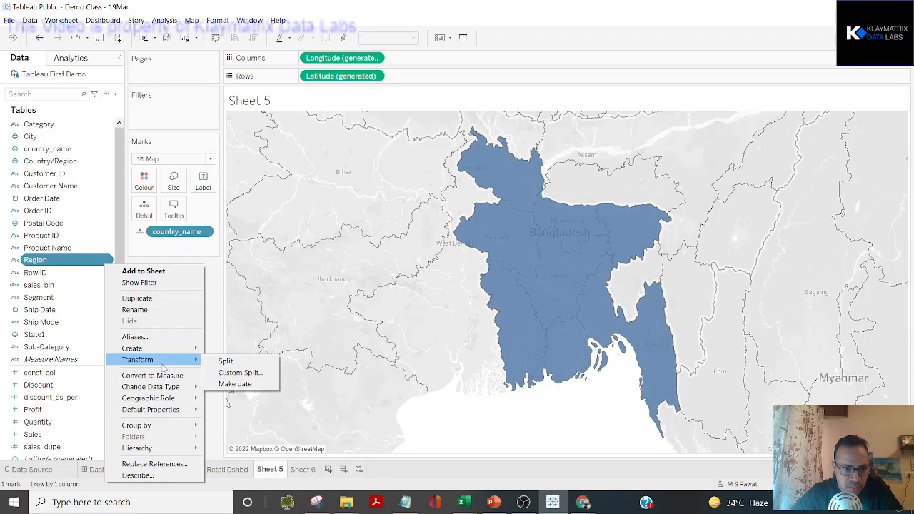
{"action": "left_click", "coordinate": [202, 241]}
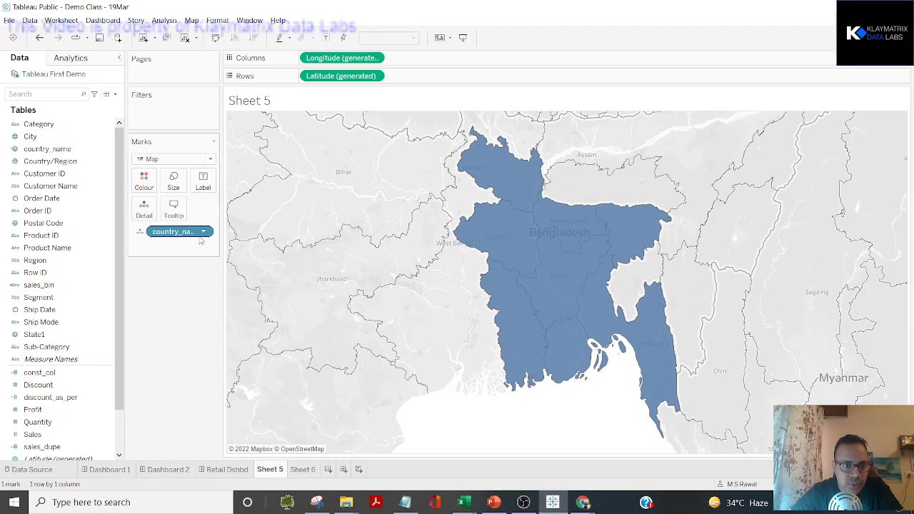
{"action": "left_click", "coordinate": [205, 233]}
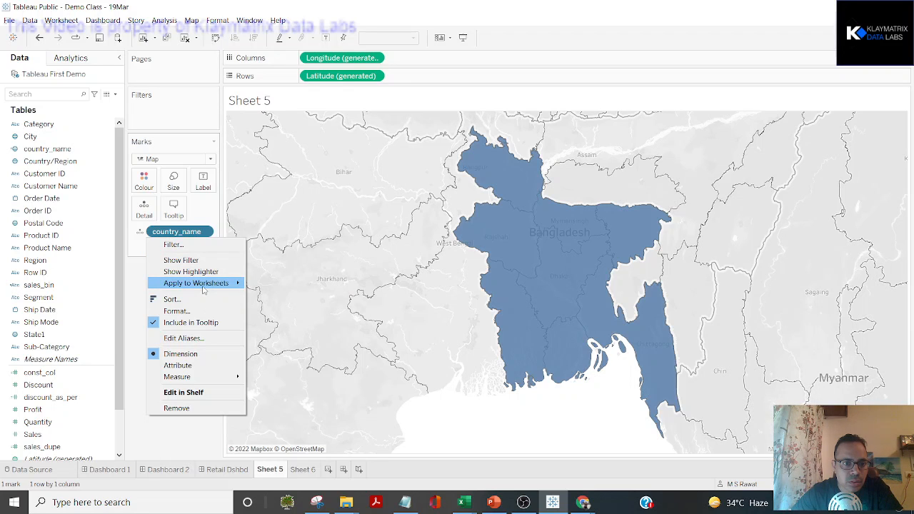
{"action": "mouse_move", "coordinate": [204, 289]}
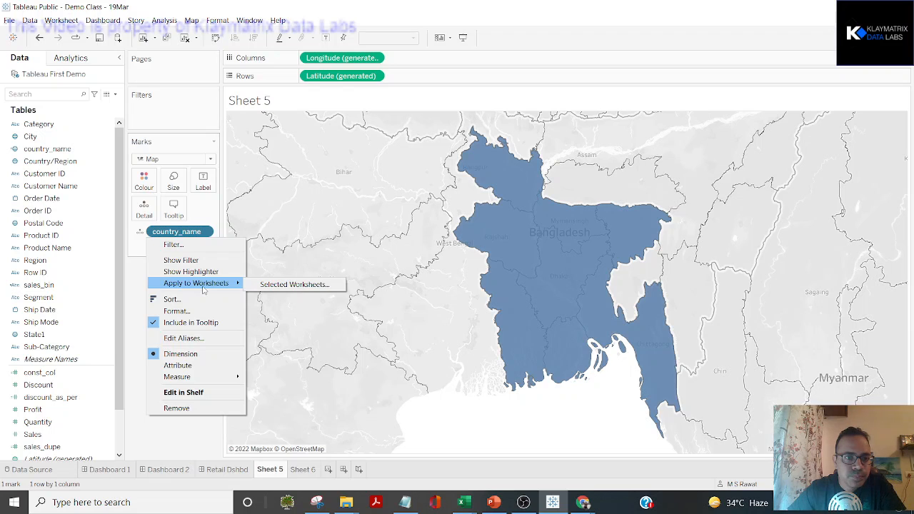
{"action": "left_click", "coordinate": [127, 363]}
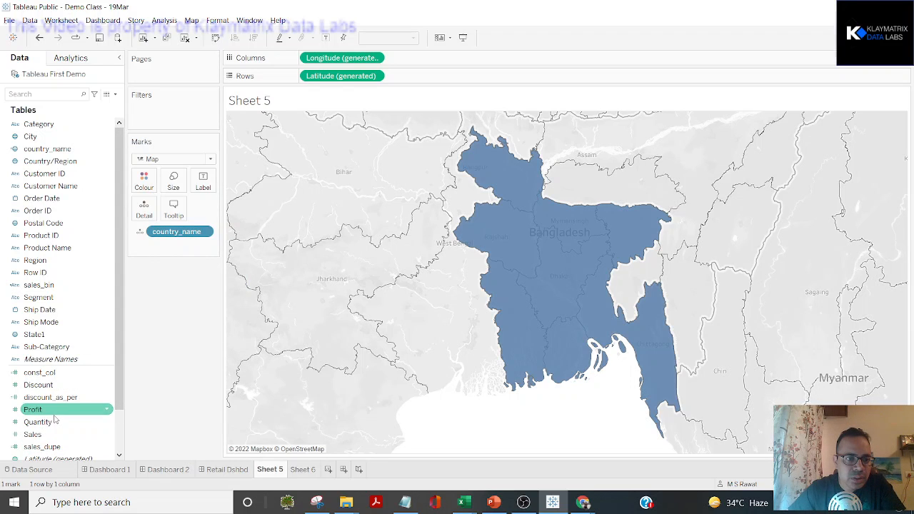
Add Profit to the map's Detail and review the quick table calculations offered for it.
{"action": "left_click_drag", "start_coordinate": [55, 421], "coordinate": [150, 219]}
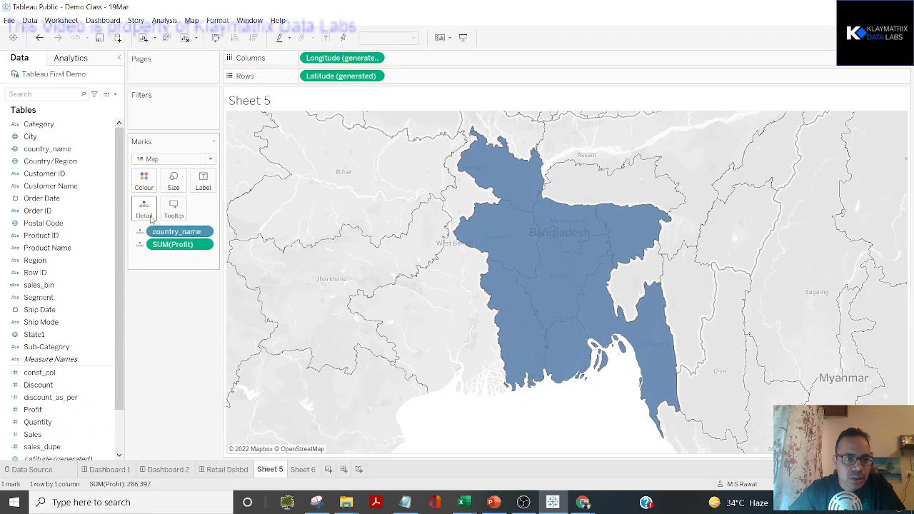
{"action": "left_click", "coordinate": [206, 245]}
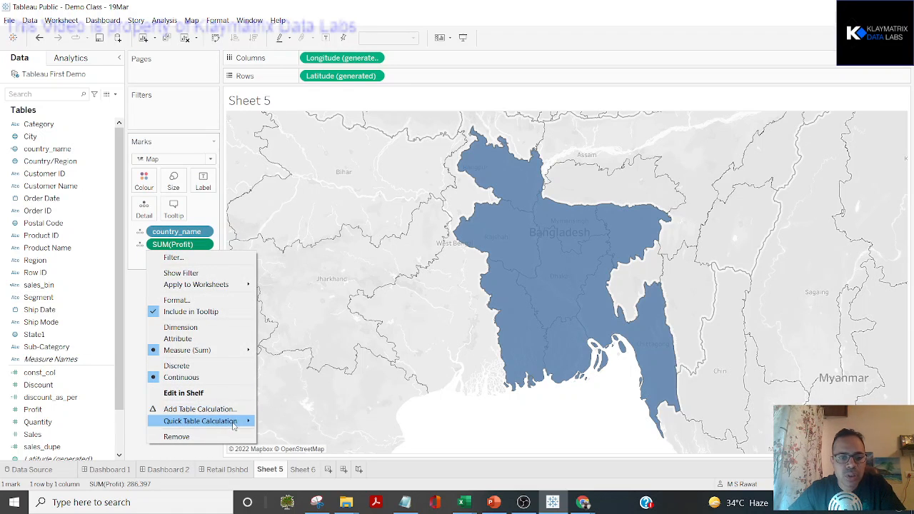
{"action": "mouse_move", "coordinate": [233, 424]}
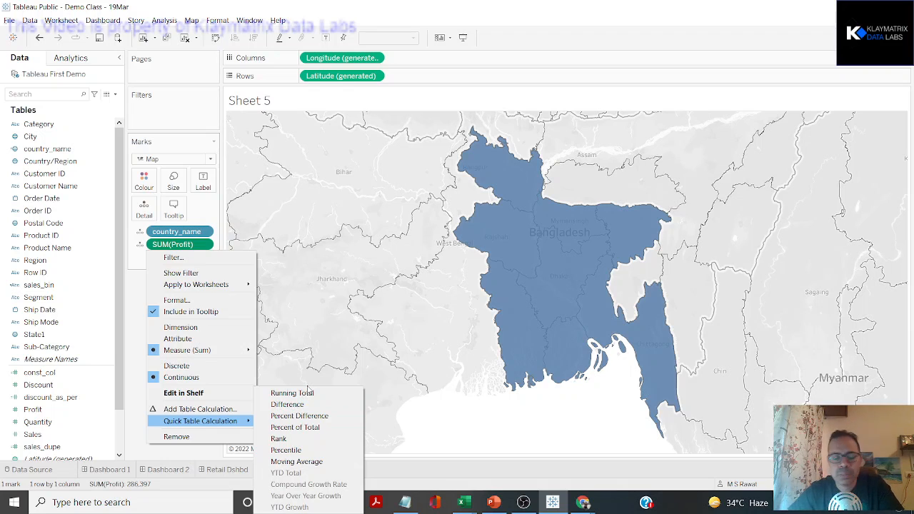
{"action": "key", "text": "Escape"}
{"action": "key", "text": "Escape"}
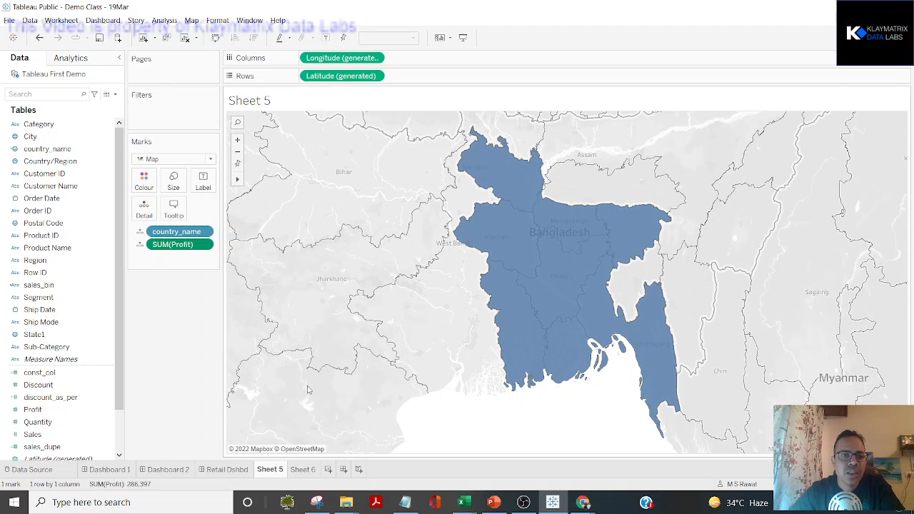
Remove Profit from the map's Marks card and switch to the Excel workbook.
{"action": "left_click_drag", "start_coordinate": [187, 247], "coordinate": [20, 391]}
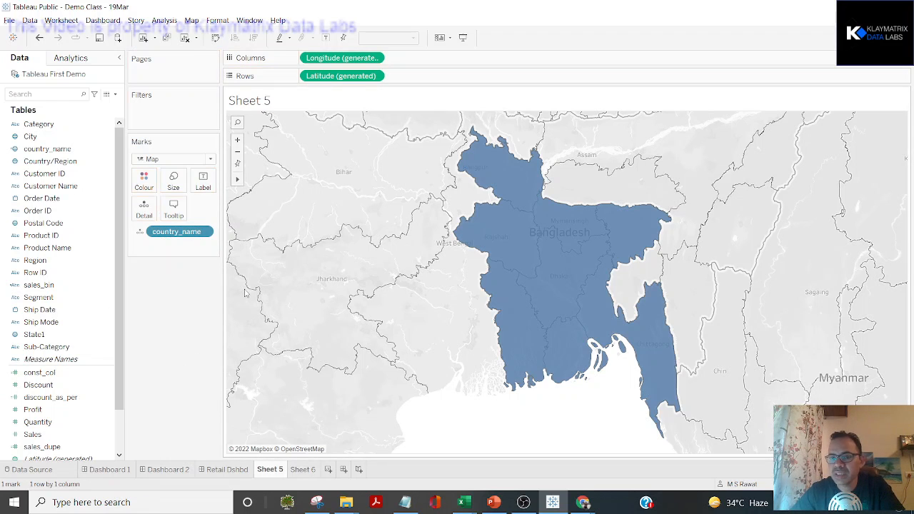
{"action": "key", "text": "alt+Tab"}
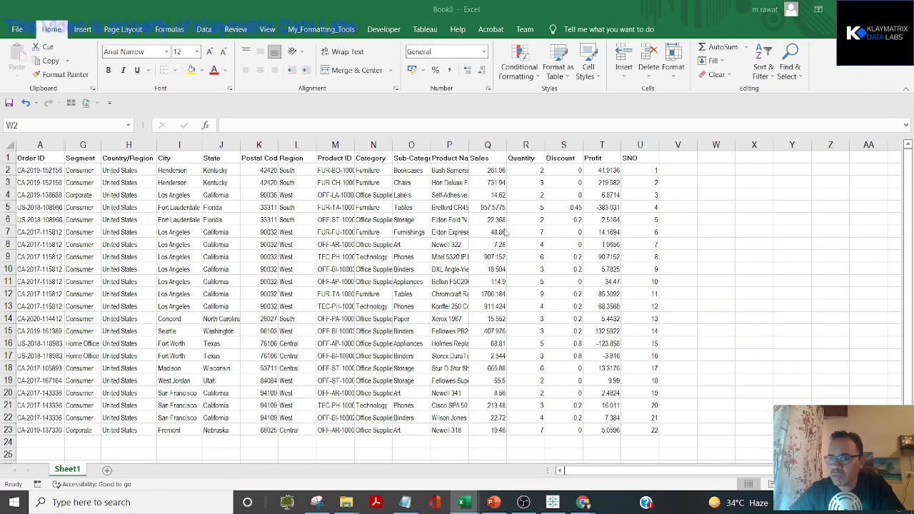
Examine the whole order table, and its Segment, Country/Region, City and State columns one by one.
{"action": "left_click", "coordinate": [636, 158]}
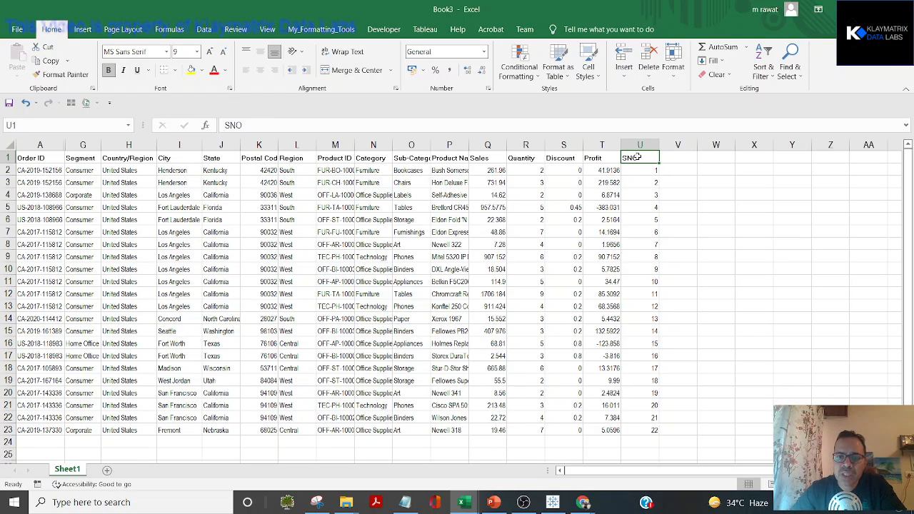
{"action": "key", "text": "ctrl+Home"}
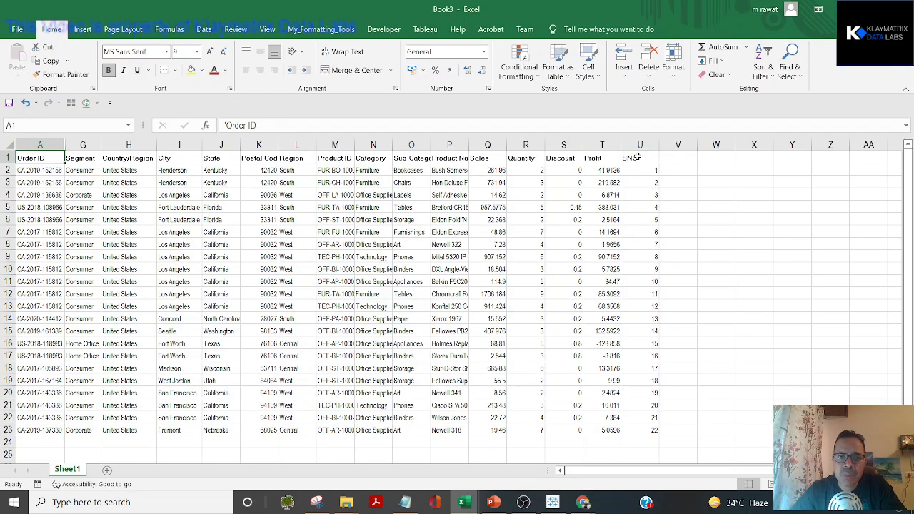
{"action": "key", "text": "ctrl+shift+Down"}
{"action": "key", "text": "ctrl+shift+Right"}
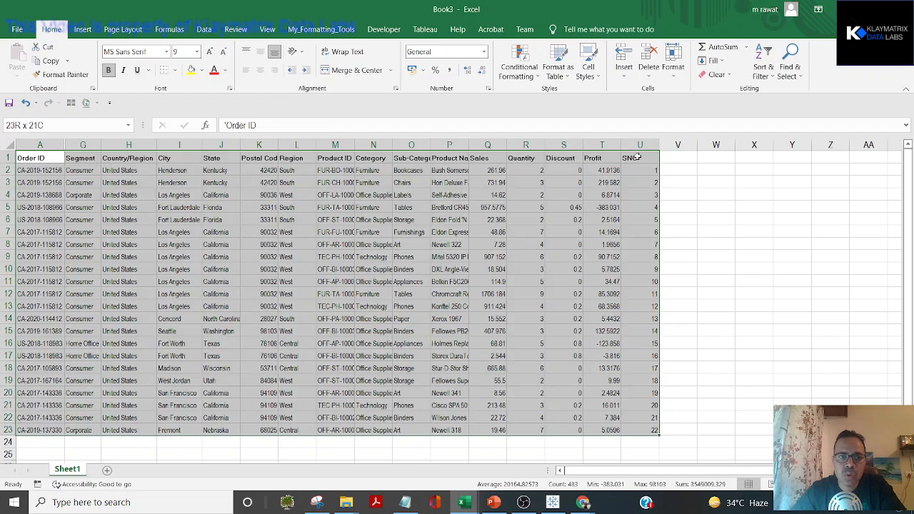
{"action": "key", "text": "ctrl+shift+Left"}
{"action": "key", "text": "Right"}
{"action": "key", "text": "ctrl+shift+Down"}
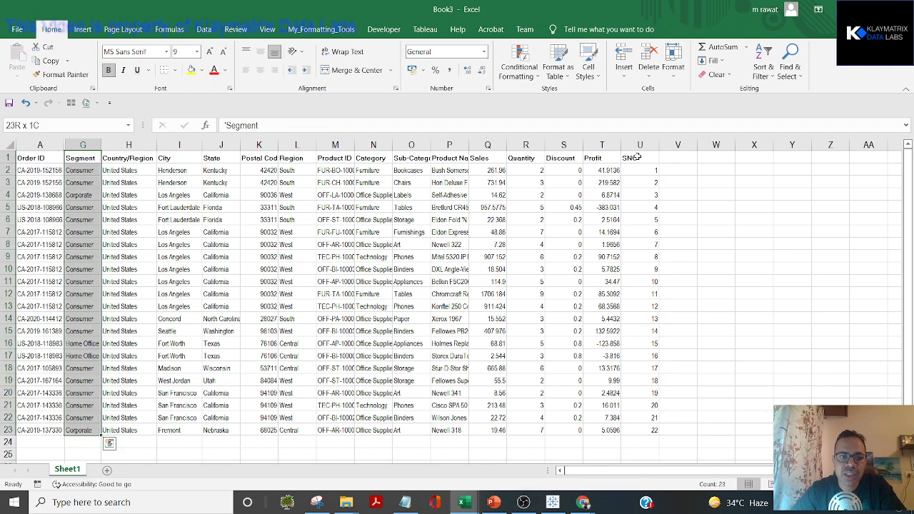
{"action": "key", "text": "Right"}
{"action": "key", "text": "ctrl+shift+Down"}
{"action": "key", "text": "Right"}
{"action": "key", "text": "ctrl+shift+Down"}
{"action": "key", "text": "Right"}
{"action": "key", "text": "ctrl+shift+Down"}
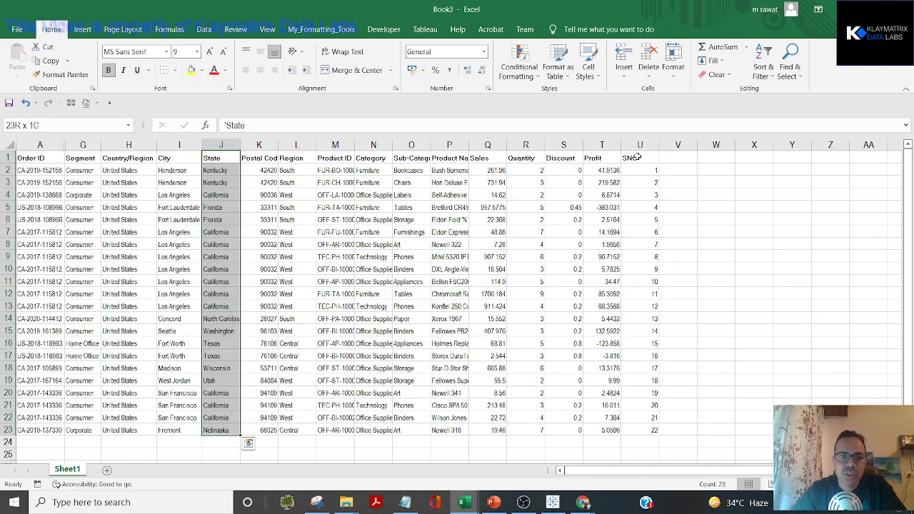
{"action": "key", "text": "ctrl+shift+Up"}
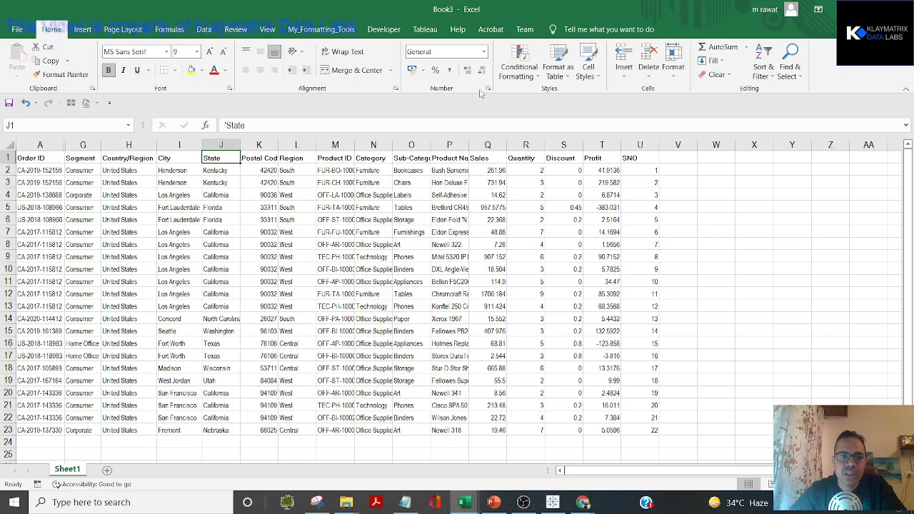
Examine the Country/Region column's entries row by row, from the header down to row 23.
{"action": "left_click", "coordinate": [151, 158]}
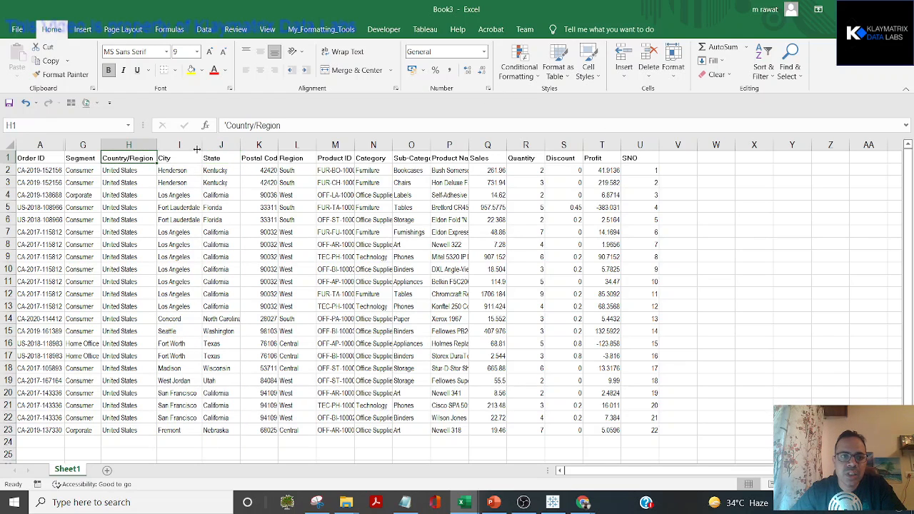
{"action": "key", "text": "Down"}
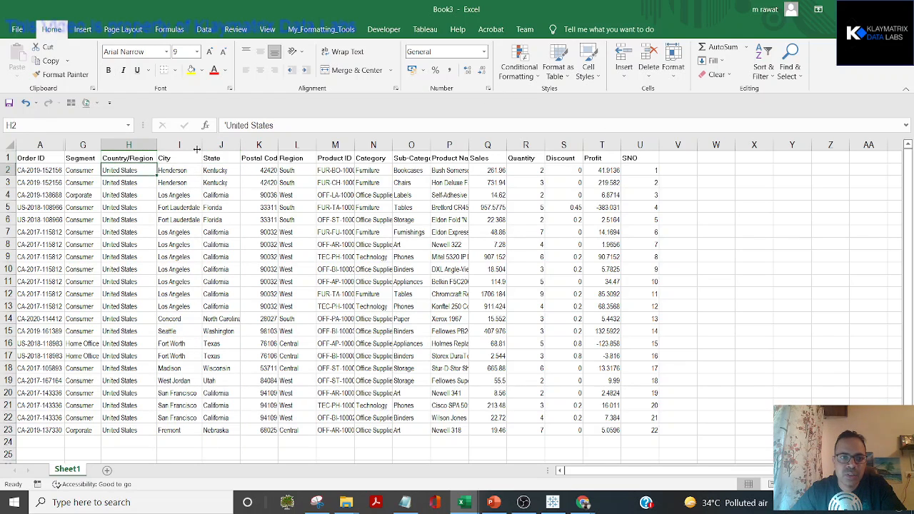
{"action": "key", "text": "ctrl+shift+Down"}
{"action": "key", "text": "Up"}
{"action": "key", "text": "ctrl+shift+Down"}
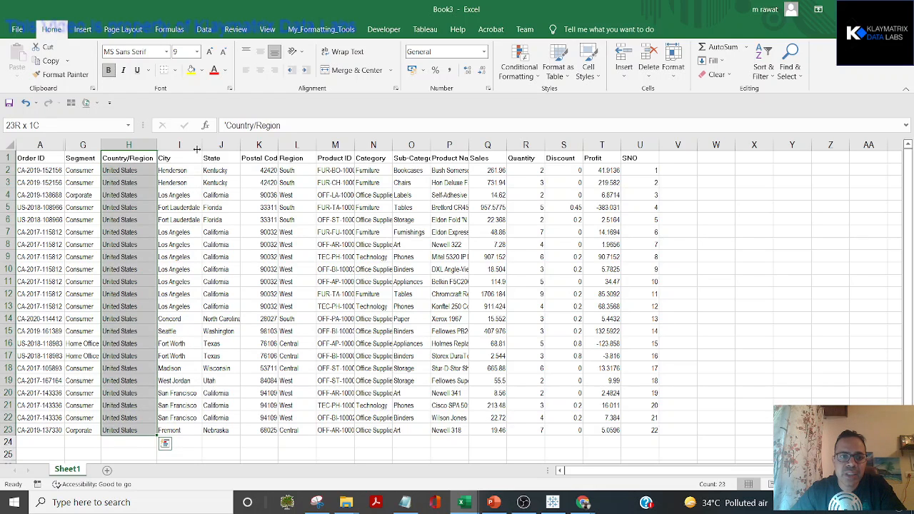
{"action": "key", "text": "Up"}
{"action": "key", "text": "Down"}
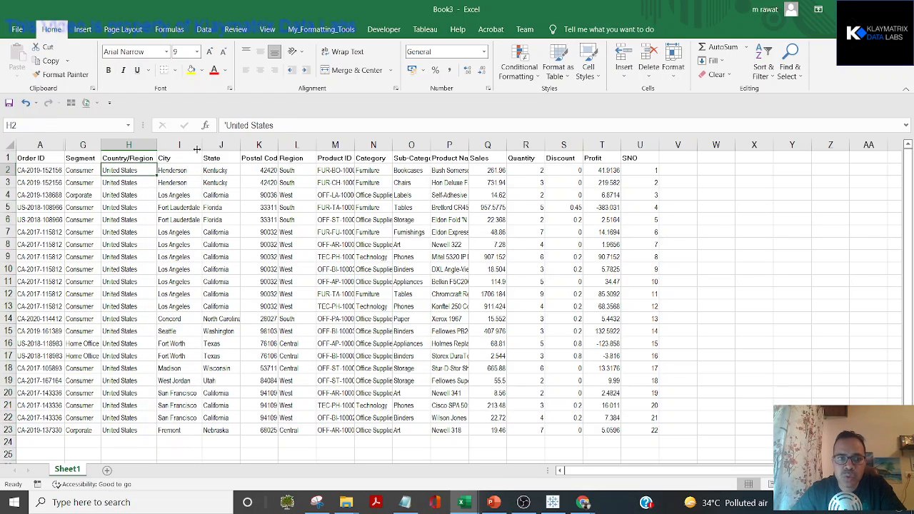
{"action": "key", "text": "shift+Down"}
{"action": "key", "text": "shift+Down"}
{"action": "key", "text": "shift+Down"}
{"action": "key", "text": "shift+Down"}
{"action": "key", "text": "shift+Down"}
{"action": "key", "text": "shift+Down"}
{"action": "key", "text": "ctrl+shift+Down"}
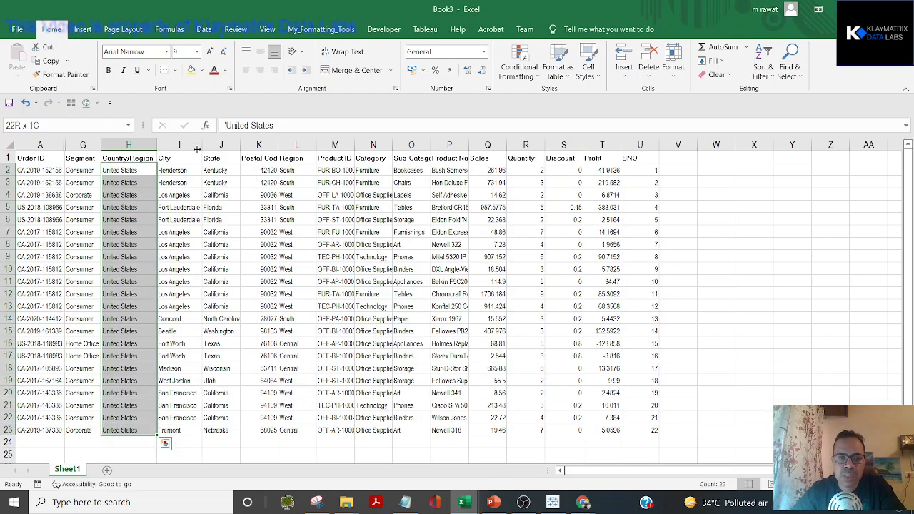
Review the column headings in row 1 across the table, from Order ID to SNO.
{"action": "key", "text": "Up"}
{"action": "key", "text": "Right"}
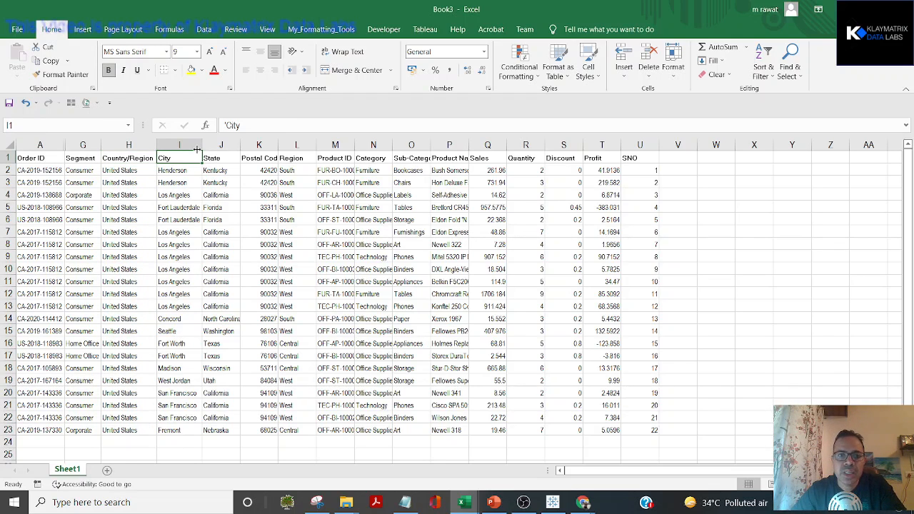
{"action": "key", "text": "Right"}
{"action": "key", "text": "Right"}
{"action": "key", "text": "Right"}
{"action": "key", "text": "Right"}
{"action": "key", "text": "Right"}
{"action": "key", "text": "Right"}
{"action": "key", "text": "Right"}
{"action": "key", "text": "Right"}
{"action": "key", "text": "Right"}
{"action": "key", "text": "Right"}
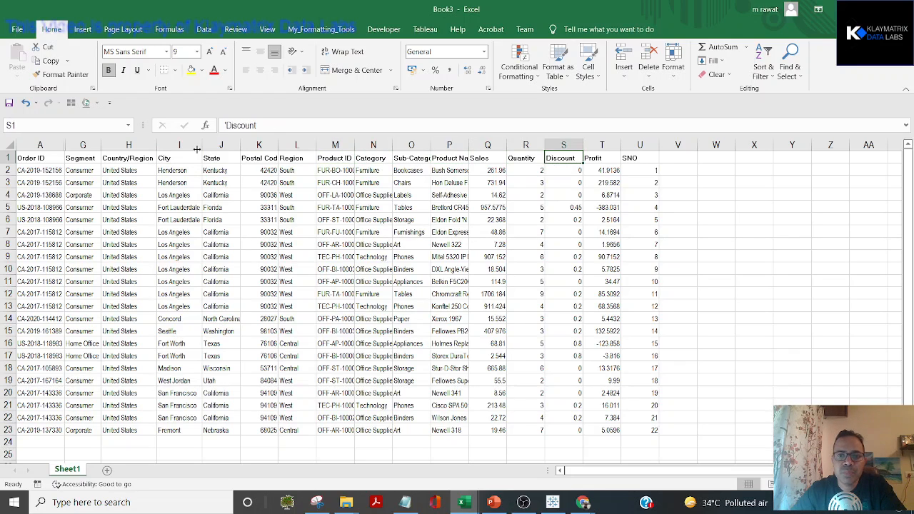
{"action": "key", "text": "Right"}
{"action": "key", "text": "Right"}
{"action": "key", "text": "ctrl+Left"}
{"action": "key", "text": "ctrl+shift+Right"}
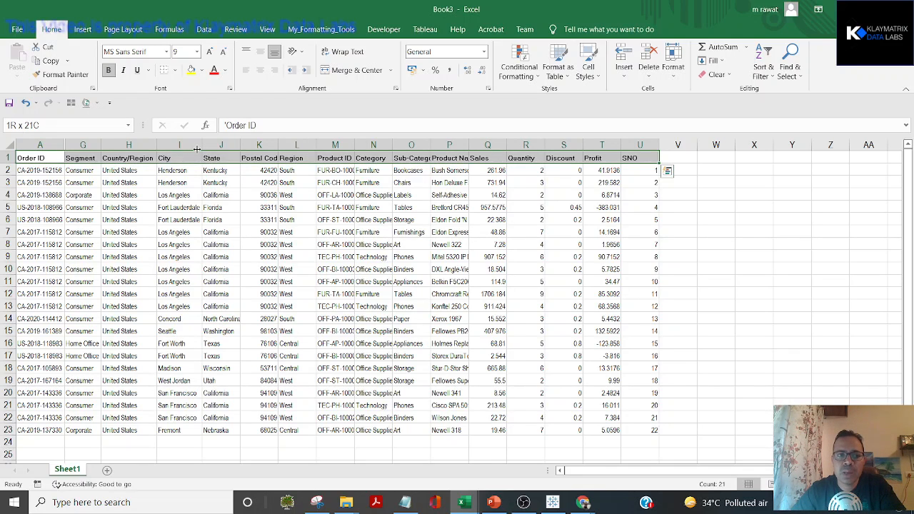
{"action": "key", "text": "ctrl"}
{"action": "key", "text": "Down"}
{"action": "key", "text": "Escape"}
{"action": "key", "text": "Right"}
{"action": "key", "text": "Right"}
{"action": "key", "text": "Right"}
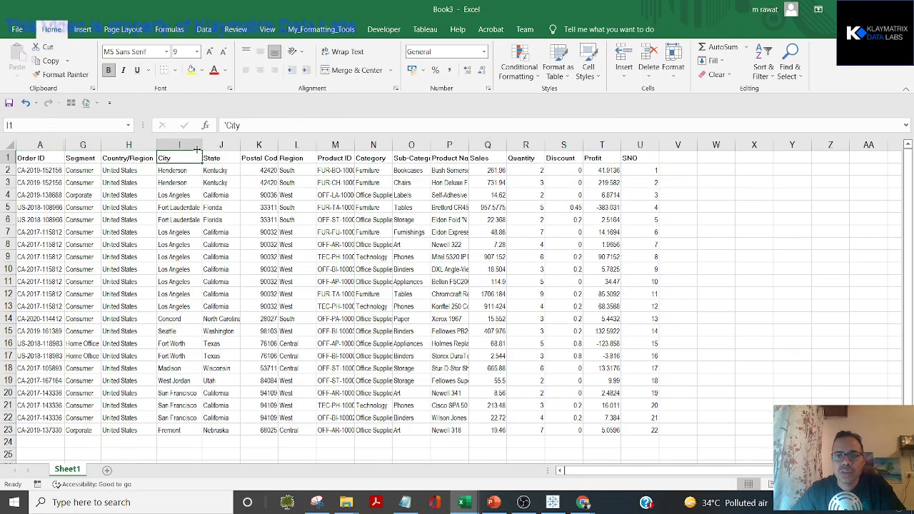
Clear the SNO column, header included, from U1 to U23 and return to Tableau.
{"action": "key", "text": "ctrl+Right"}
{"action": "key", "text": "ctrl+shift+Down"}
{"action": "key", "text": "Delete"}
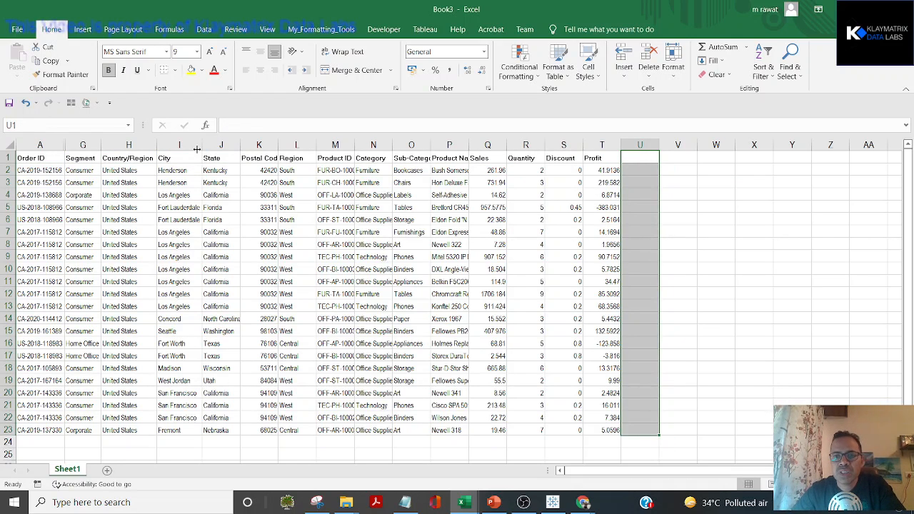
{"action": "key", "text": "alt+Tab"}
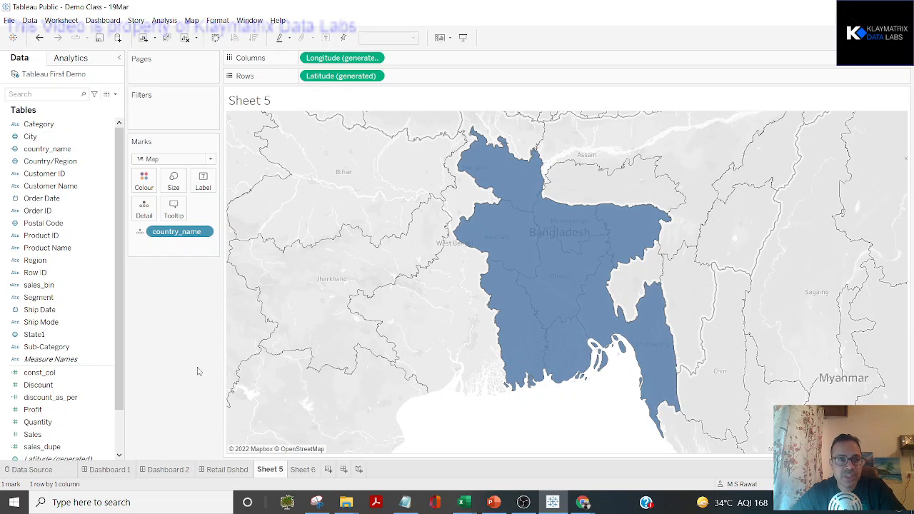
{"action": "left_click", "coordinate": [110, 138]}
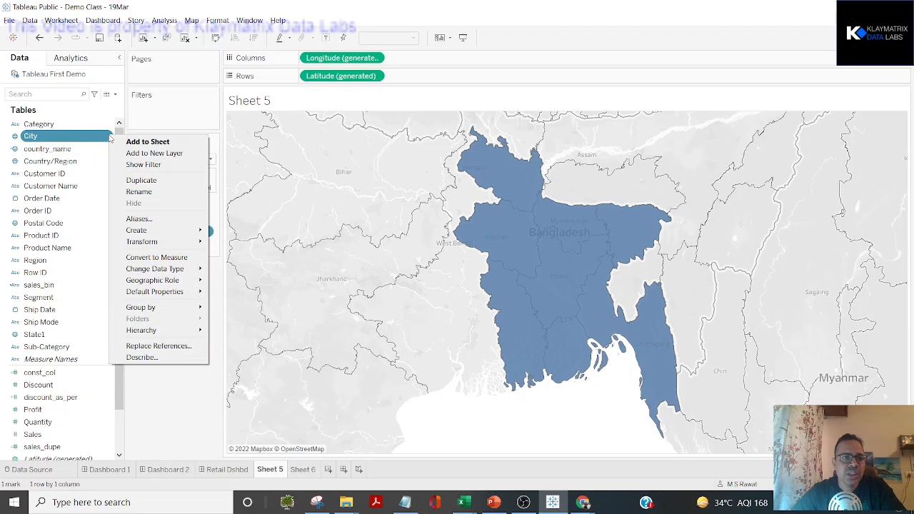
{"action": "left_click", "coordinate": [136, 131]}
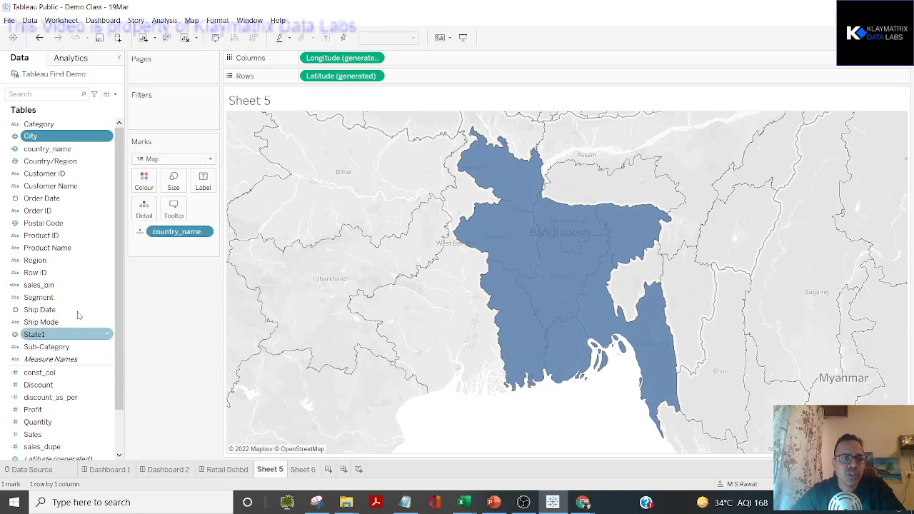
{"action": "left_click", "coordinate": [107, 285]}
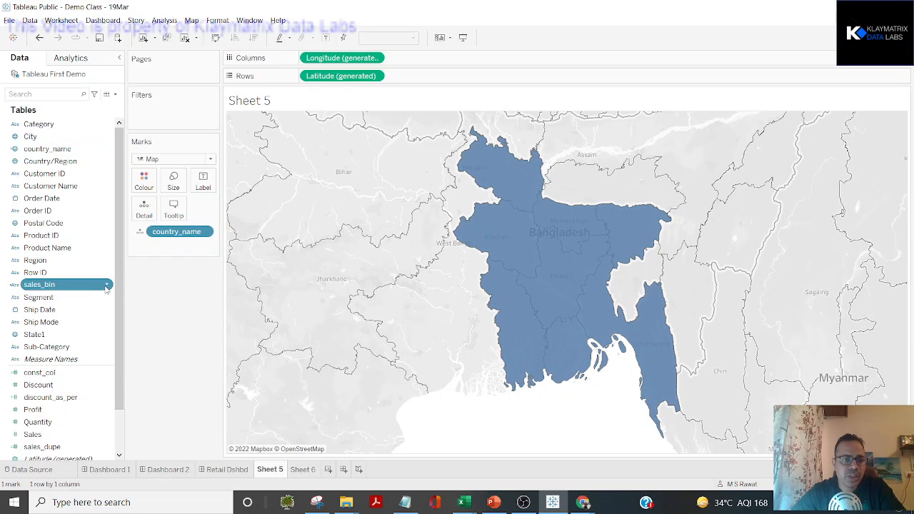
{"action": "left_click", "coordinate": [73, 248]}
Duplicate the Product ID field and undo the duplication.
{"action": "left_click", "coordinate": [109, 237]}
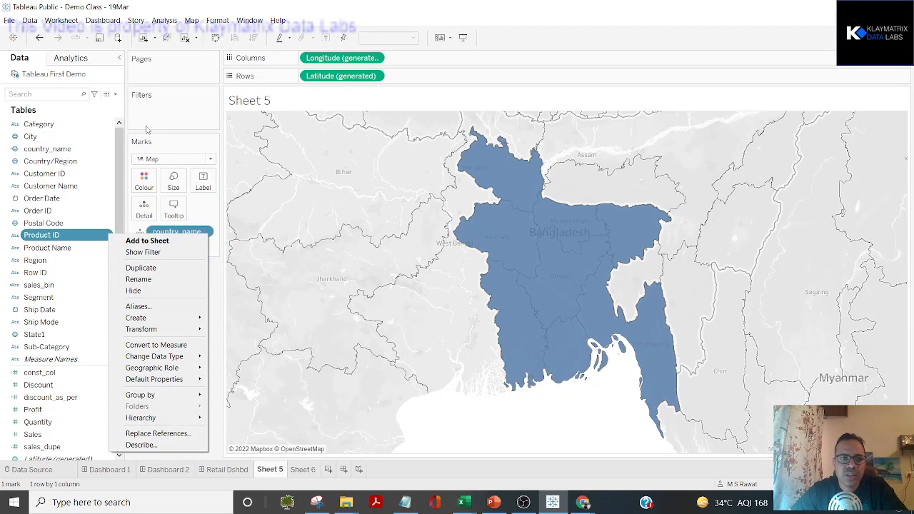
{"action": "left_click", "coordinate": [148, 268]}
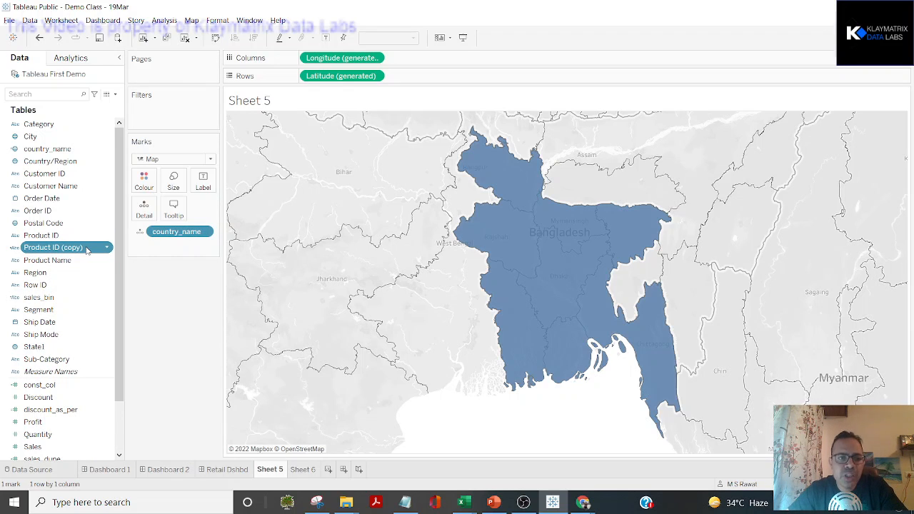
{"action": "key", "text": "ctrl+z"}
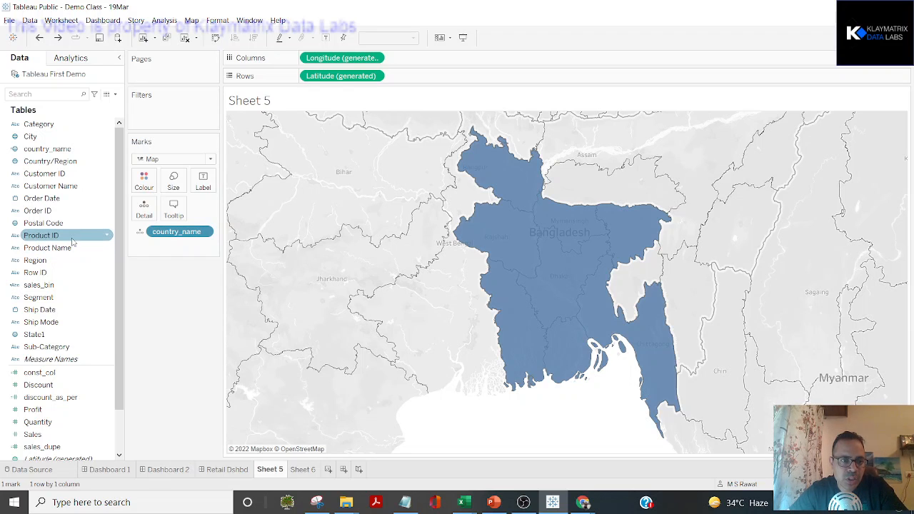
{"action": "left_click", "coordinate": [107, 235]}
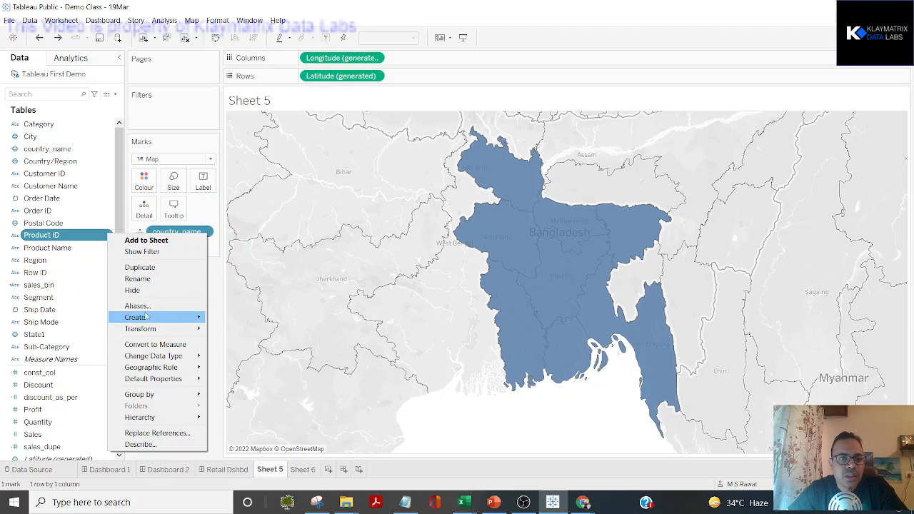
{"action": "mouse_move", "coordinate": [144, 322]}
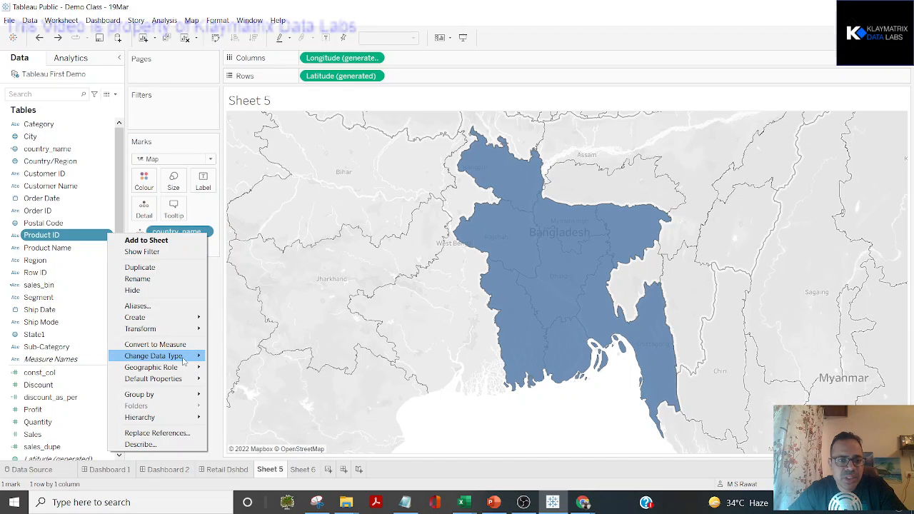
{"action": "mouse_move", "coordinate": [182, 362]}
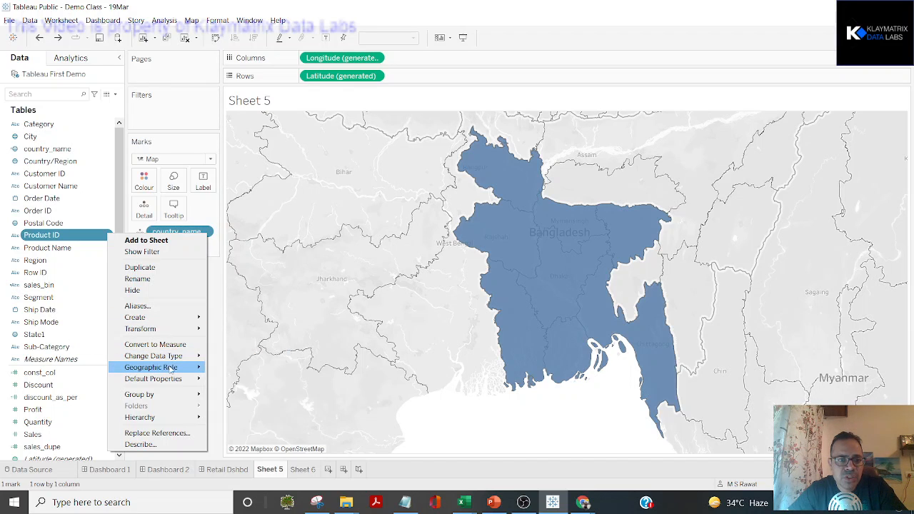
{"action": "mouse_move", "coordinate": [177, 384]}
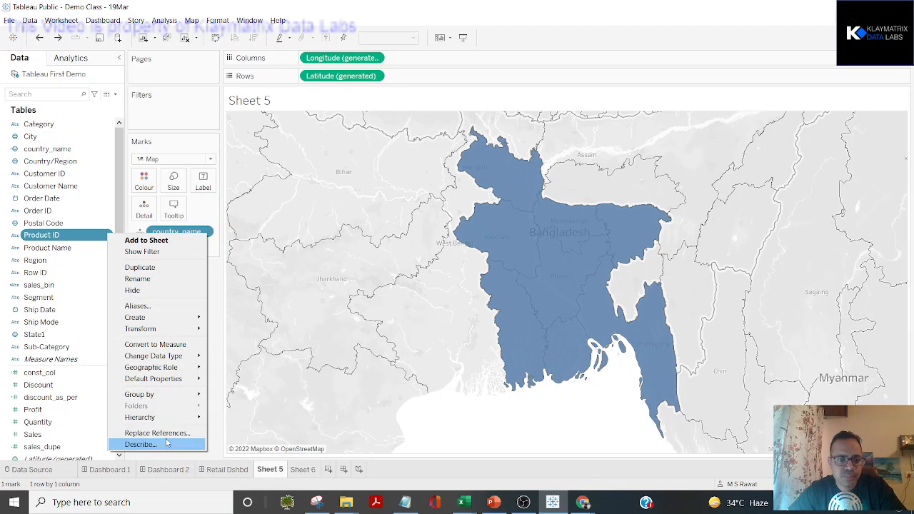
{"action": "mouse_move", "coordinate": [180, 319]}
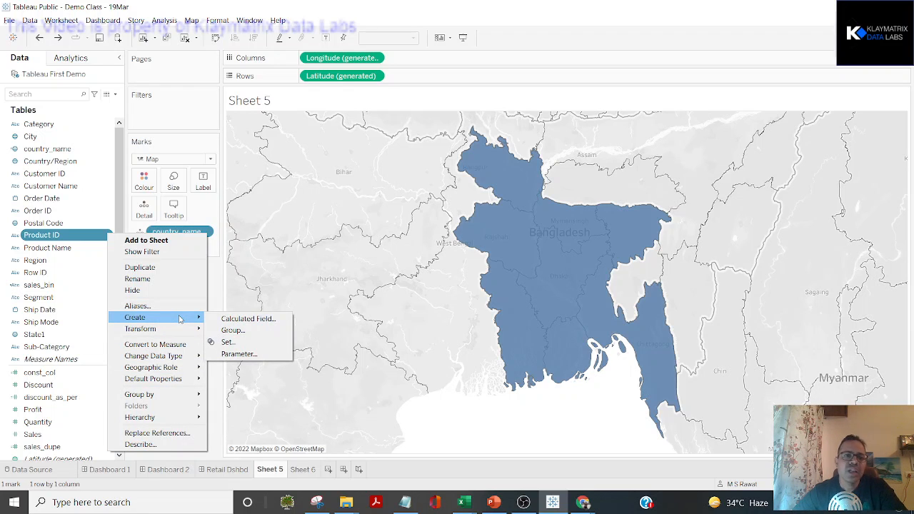
{"action": "left_click", "coordinate": [188, 124]}
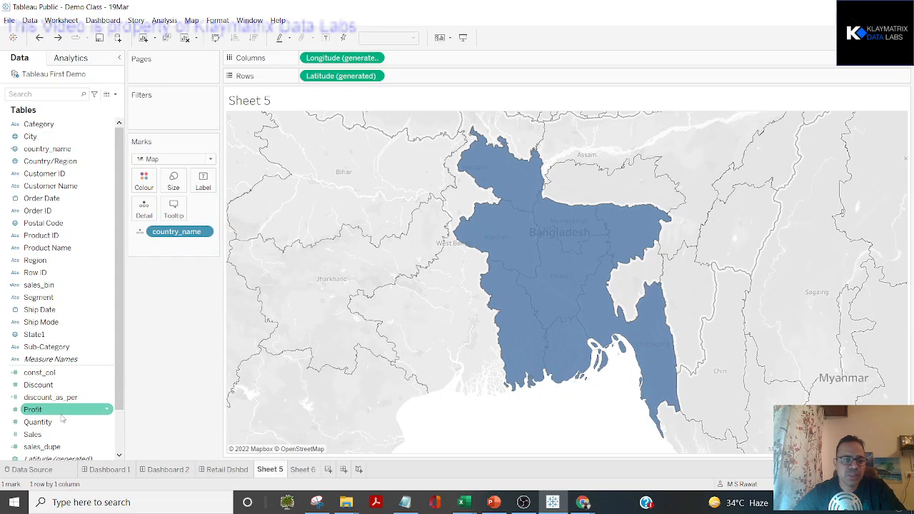
Start a new calculated field from the Profit measure and move its editor over the map.
{"action": "left_click", "coordinate": [109, 411]}
{"action": "left_click", "coordinate": [109, 411]}
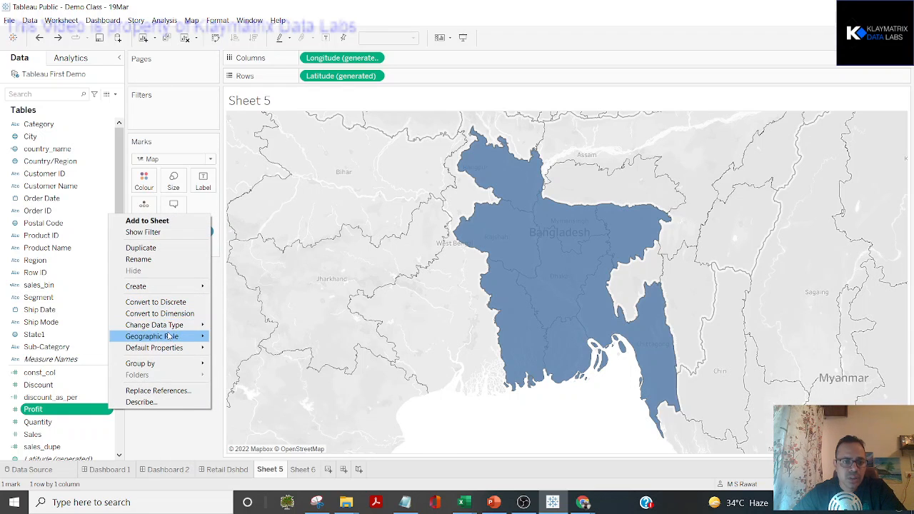
{"action": "mouse_move", "coordinate": [170, 287]}
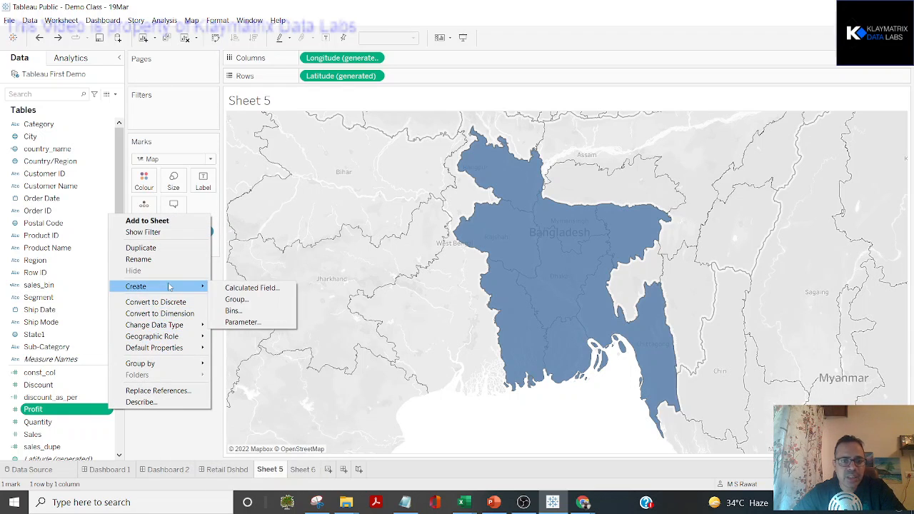
{"action": "left_click", "coordinate": [243, 288]}
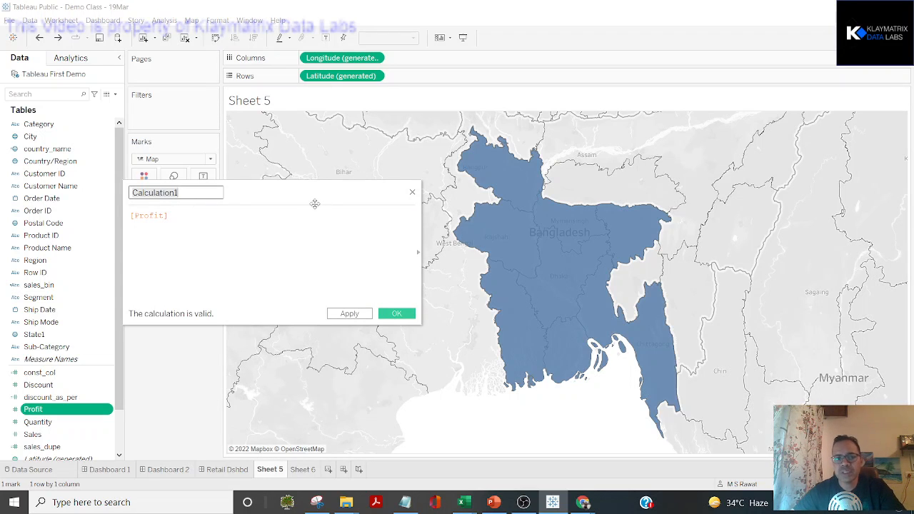
{"action": "left_click_drag", "start_coordinate": [314, 205], "coordinate": [447, 203]}
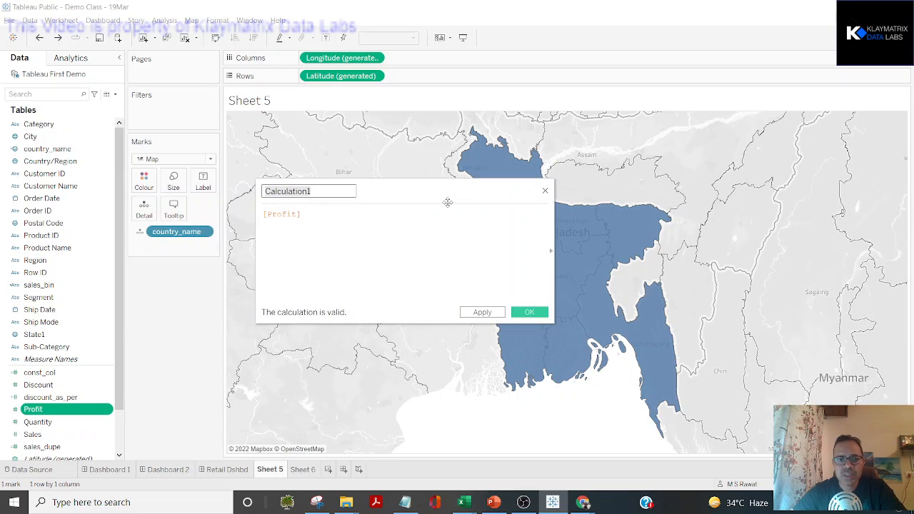
{"action": "left_click", "coordinate": [303, 215]}
{"action": "left_click", "coordinate": [293, 218]}
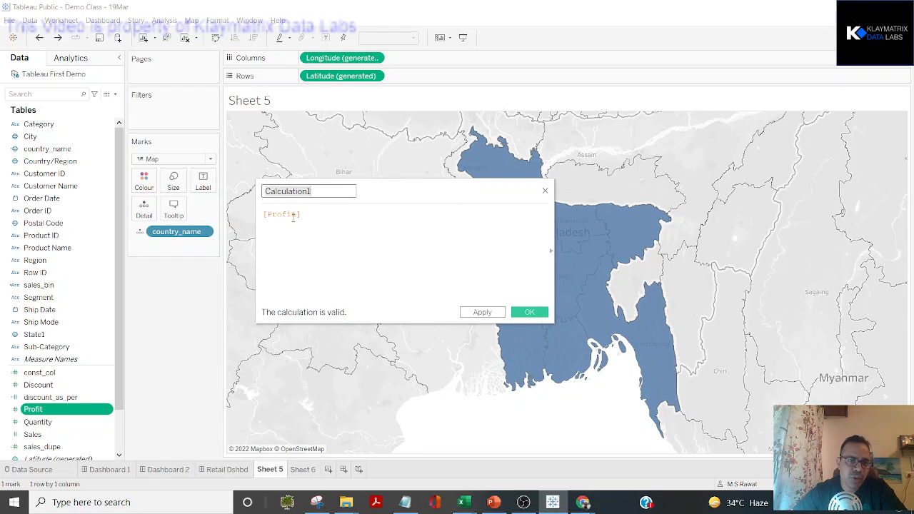
{"action": "left_click", "coordinate": [318, 189]}
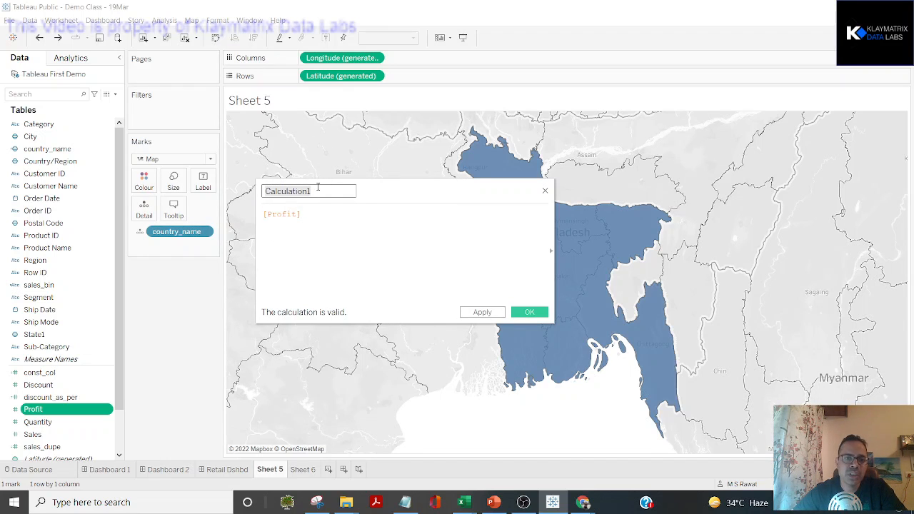
Re-enter the formula as [Profit] using the suggested field name, and close the calculation editor without saving.
{"action": "left_click", "coordinate": [314, 212]}
{"action": "key", "text": "ctrl+a"}
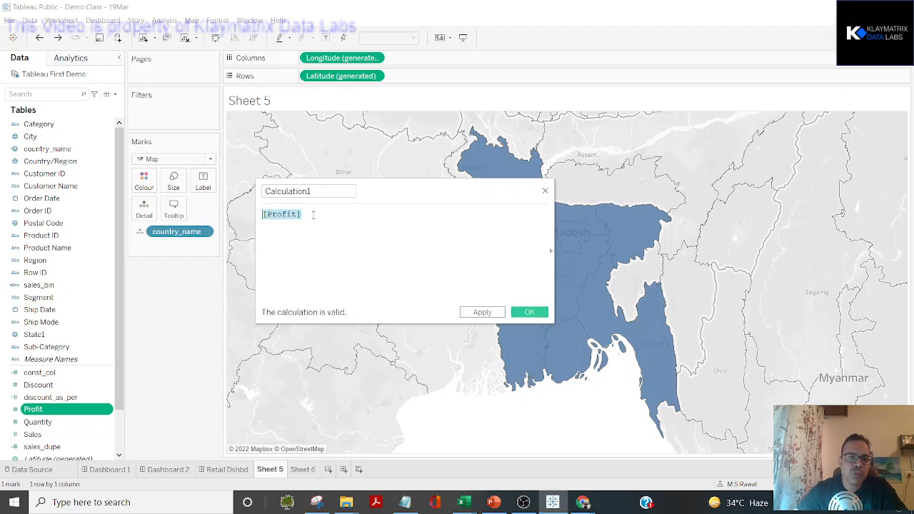
{"action": "type", "text": "profi"}
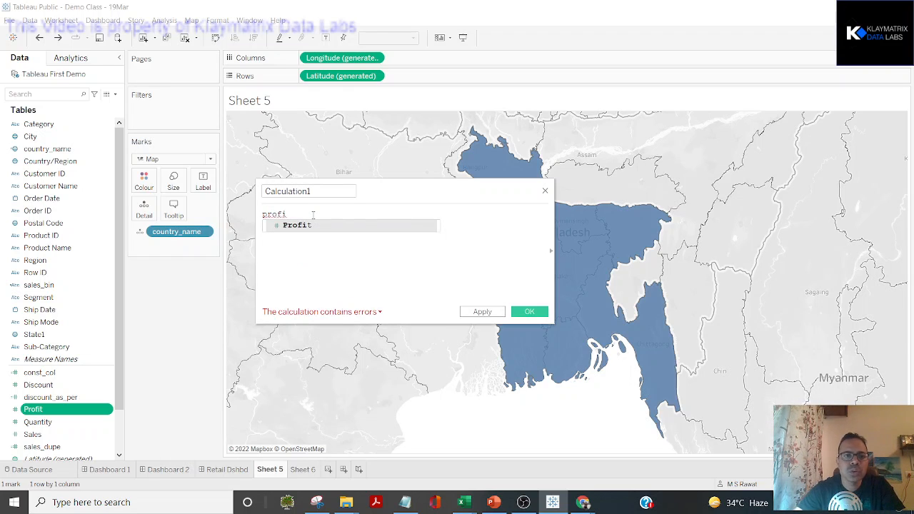
{"action": "left_click", "coordinate": [115, 96]}
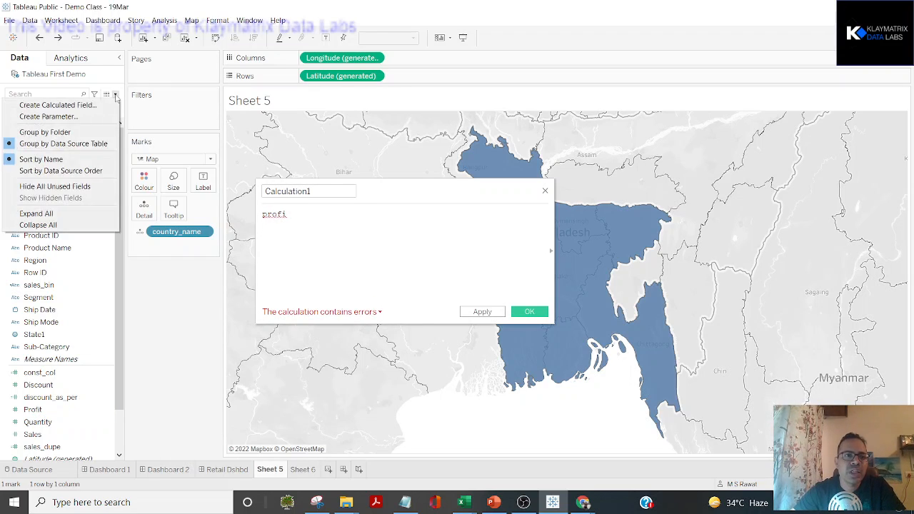
{"action": "left_click", "coordinate": [298, 220]}
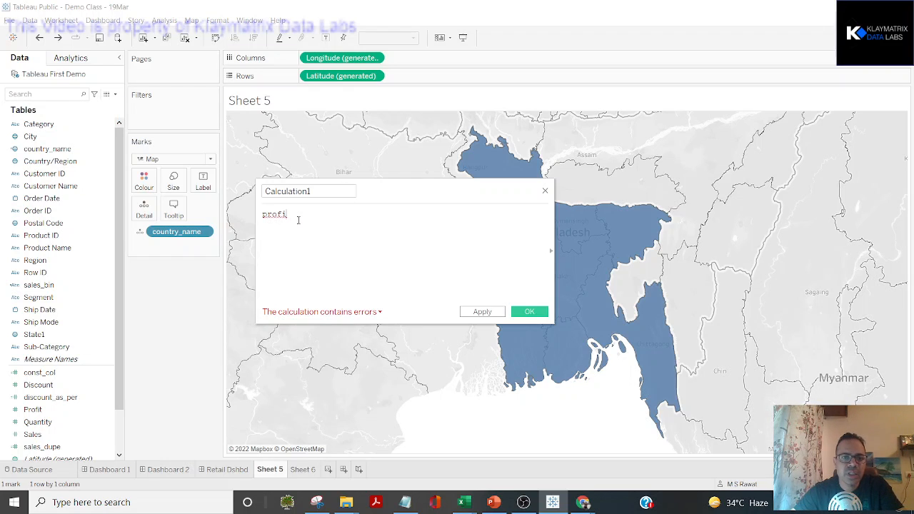
{"action": "type", "text": "t"}
{"action": "left_click", "coordinate": [298, 225]}
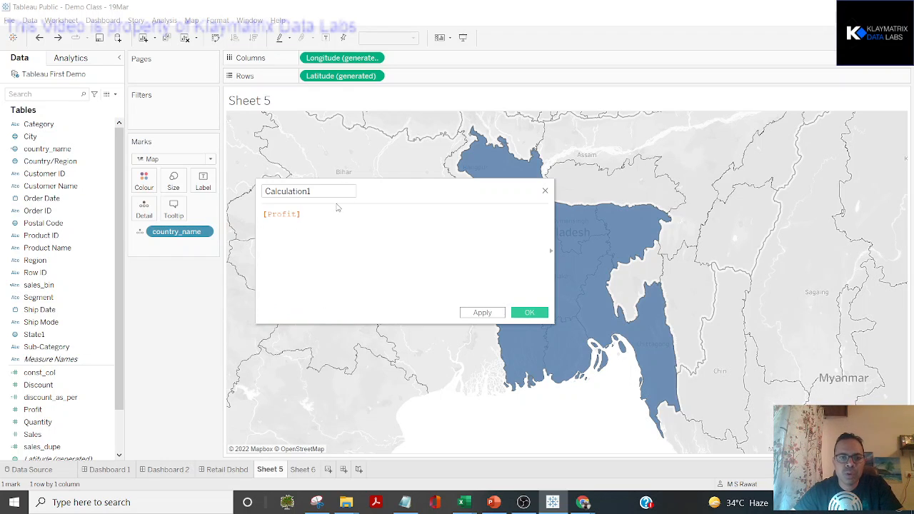
{"action": "left_click", "coordinate": [546, 191]}
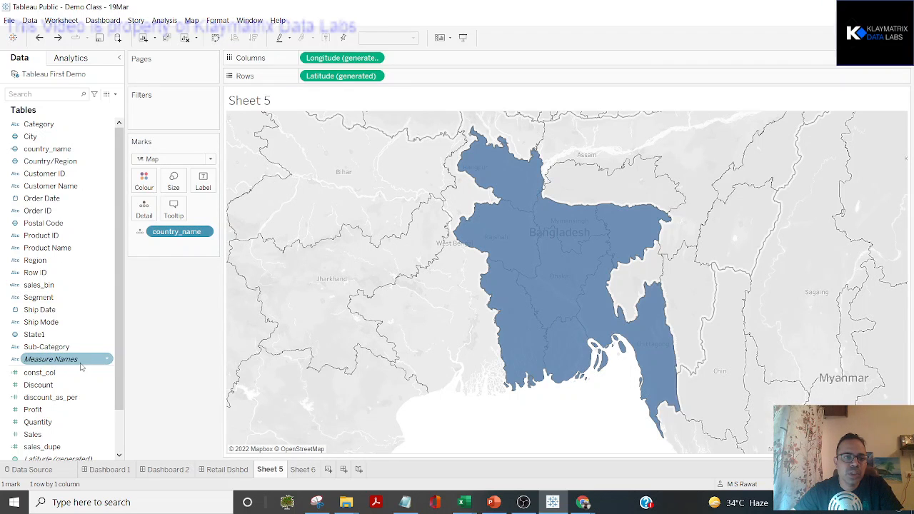
Start another calculated field from Profit with the formula [Profit]*100 and close it without saving.
{"action": "left_click", "coordinate": [108, 412]}
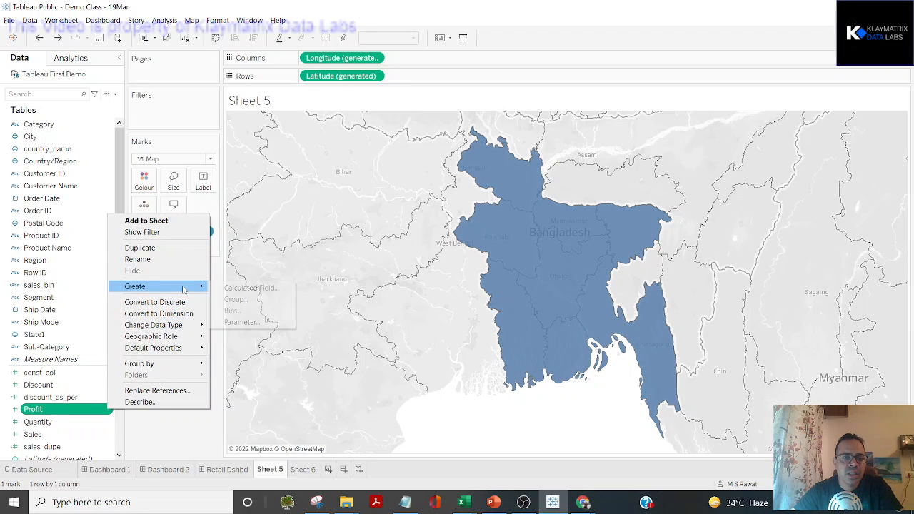
{"action": "mouse_move", "coordinate": [164, 285]}
{"action": "left_click", "coordinate": [239, 286]}
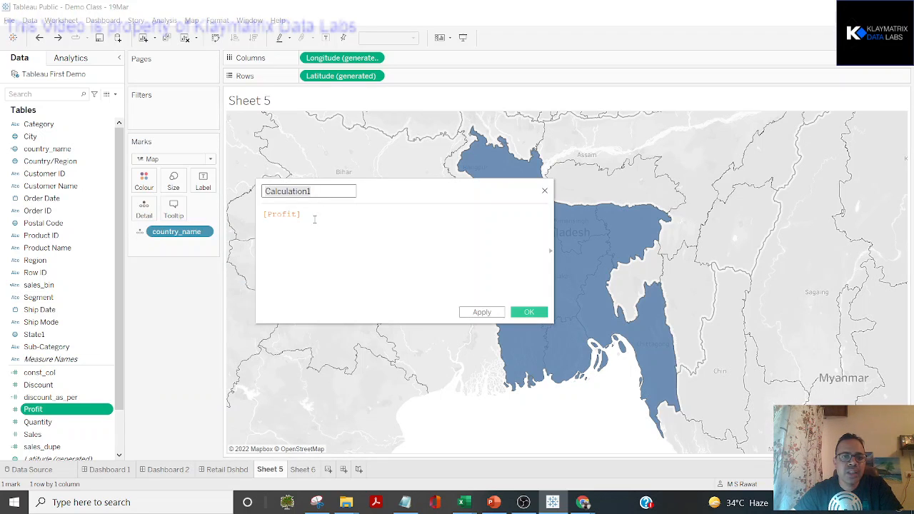
{"action": "left_click", "coordinate": [315, 217]}
{"action": "type", "text": "*100"}
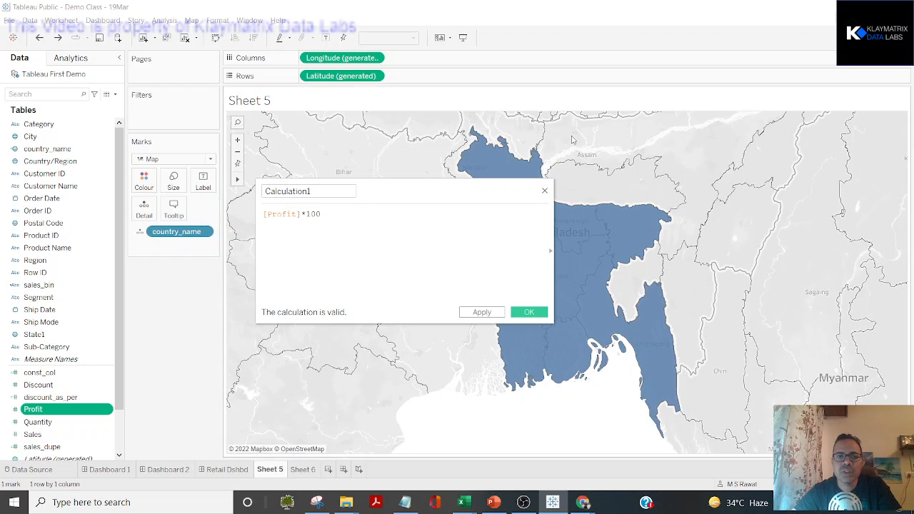
{"action": "left_click", "coordinate": [545, 190]}
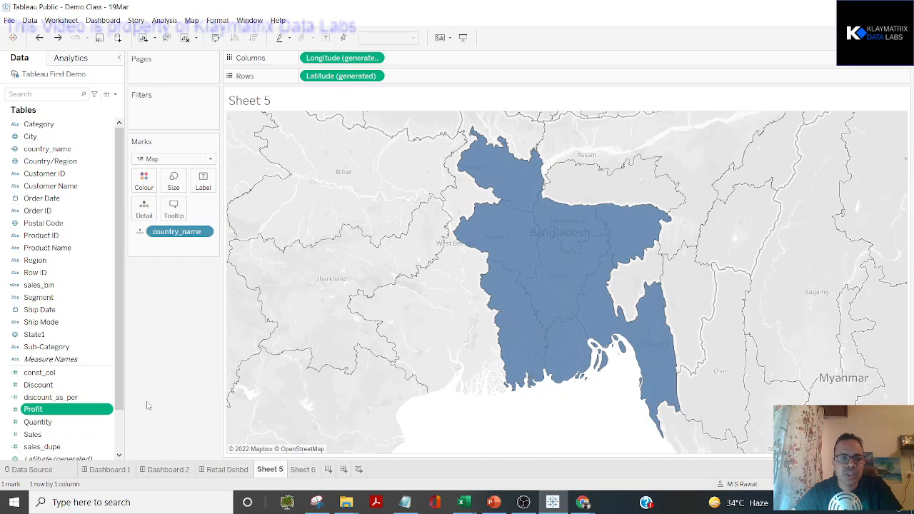
Open the group creation settings for the Profit field and close them without creating a group.
{"action": "left_click", "coordinate": [107, 411]}
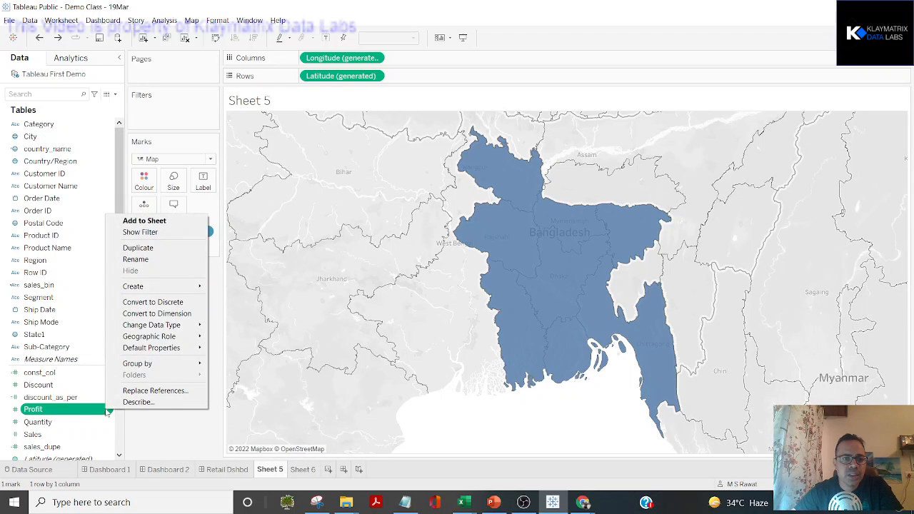
{"action": "mouse_move", "coordinate": [191, 287]}
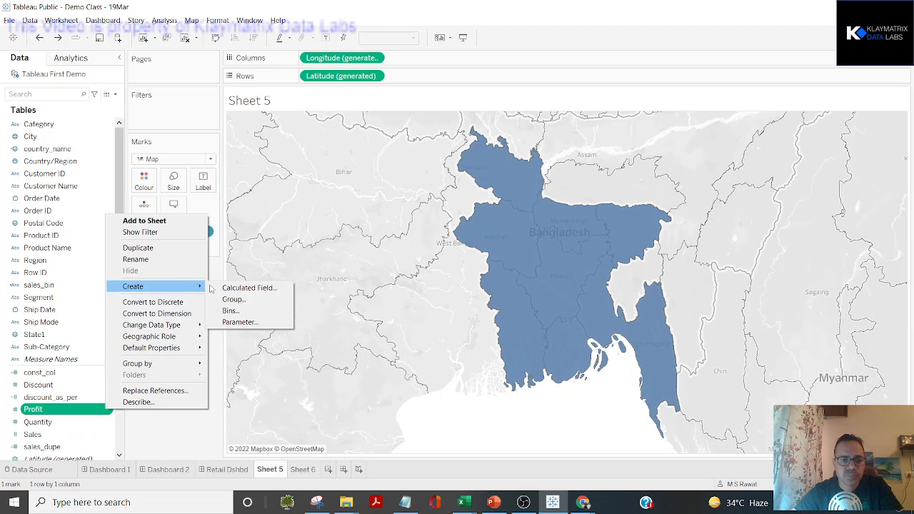
{"action": "left_click", "coordinate": [243, 301]}
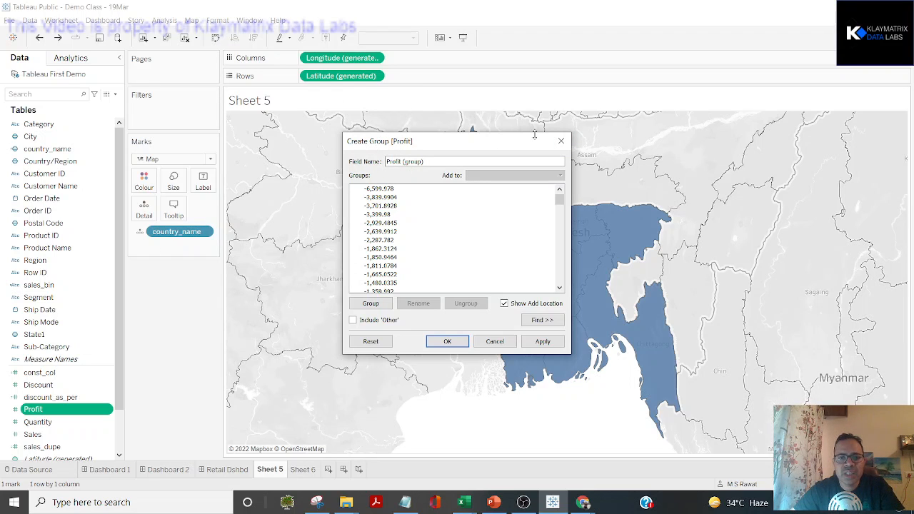
{"action": "left_click", "coordinate": [560, 141]}
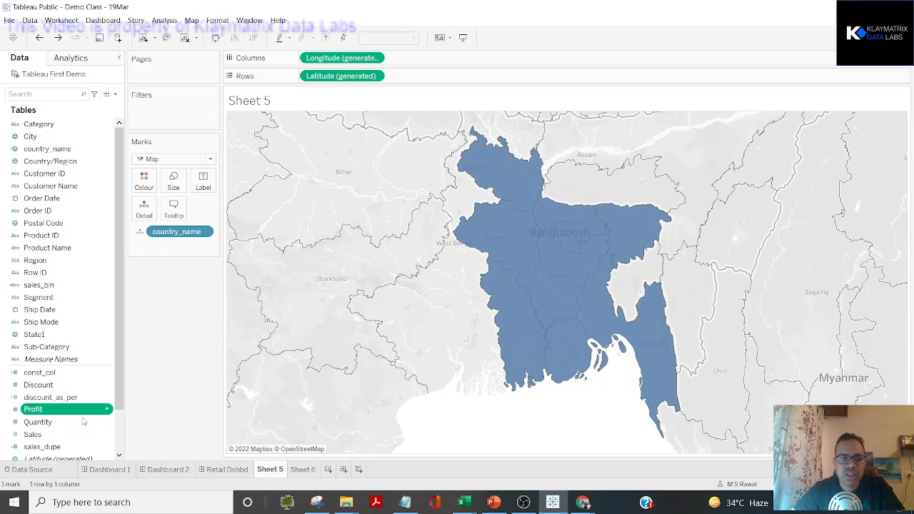
Start creating bins from the Profit field, check the bin size options and request the suggested bin size.
{"action": "left_click", "coordinate": [106, 411]}
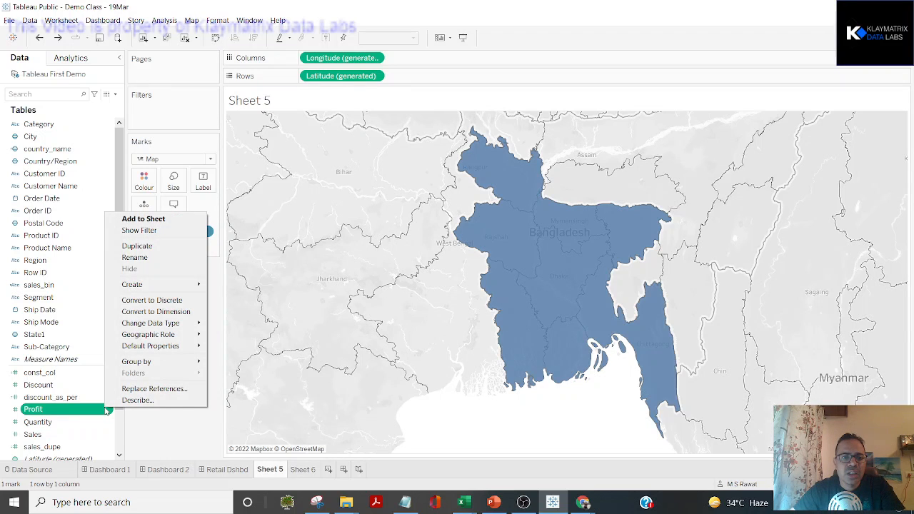
{"action": "mouse_move", "coordinate": [182, 286]}
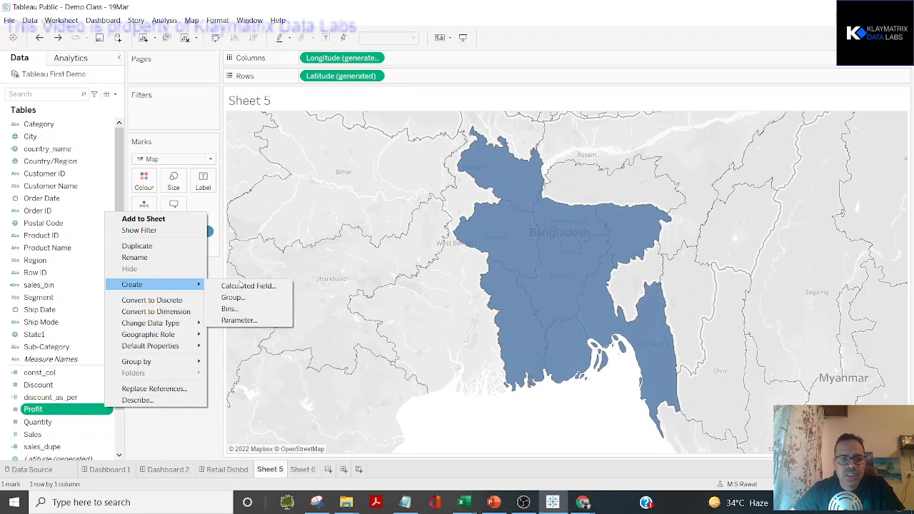
{"action": "left_click", "coordinate": [249, 314]}
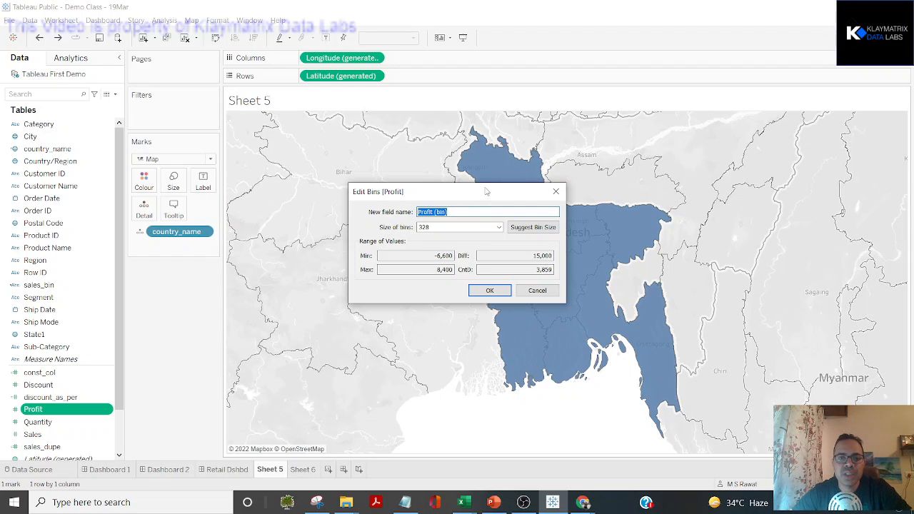
{"action": "left_click", "coordinate": [499, 227]}
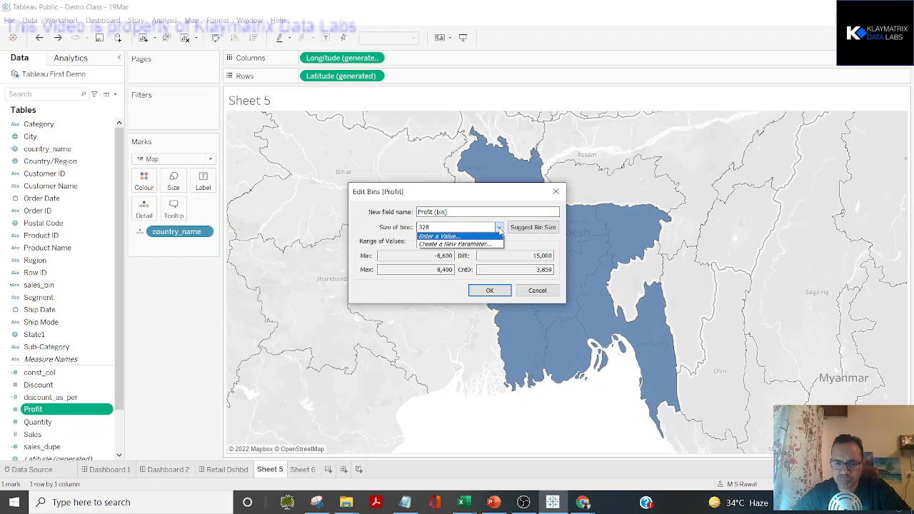
{"action": "left_click", "coordinate": [485, 193]}
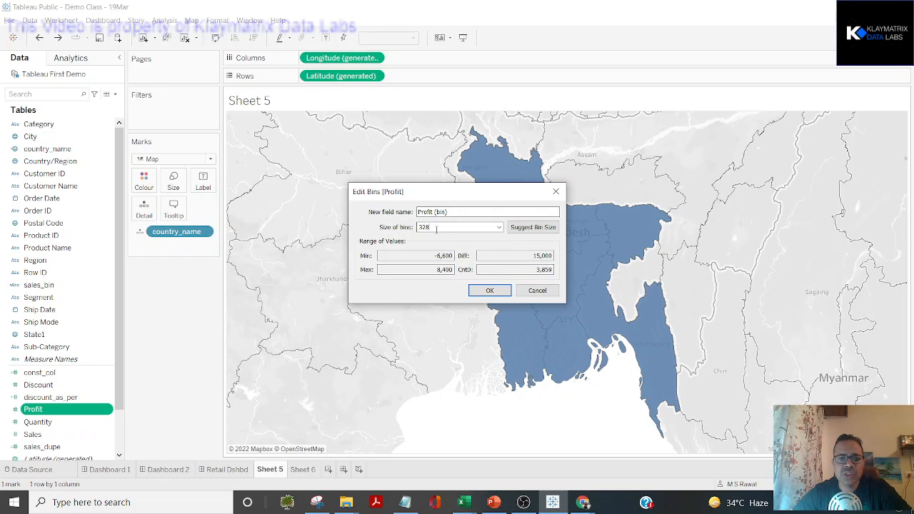
{"action": "key", "text": "ctrl"}
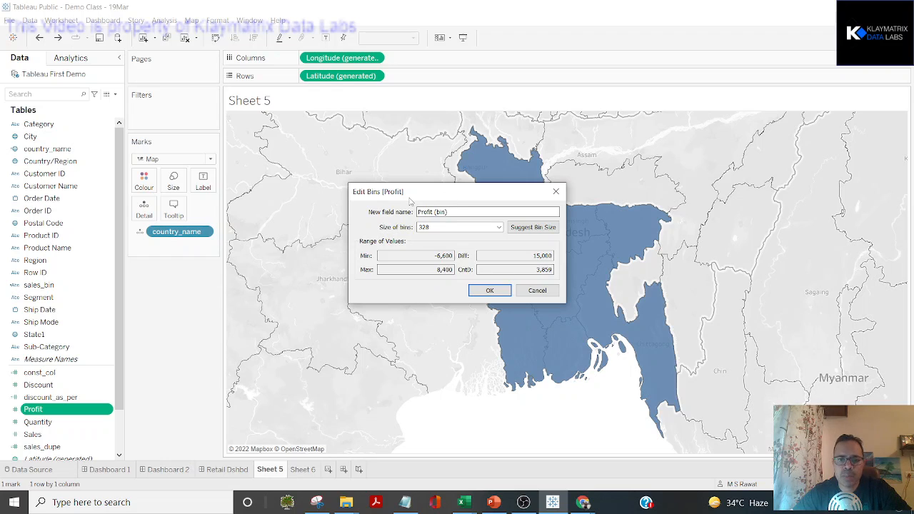
{"action": "left_click", "coordinate": [543, 230]}
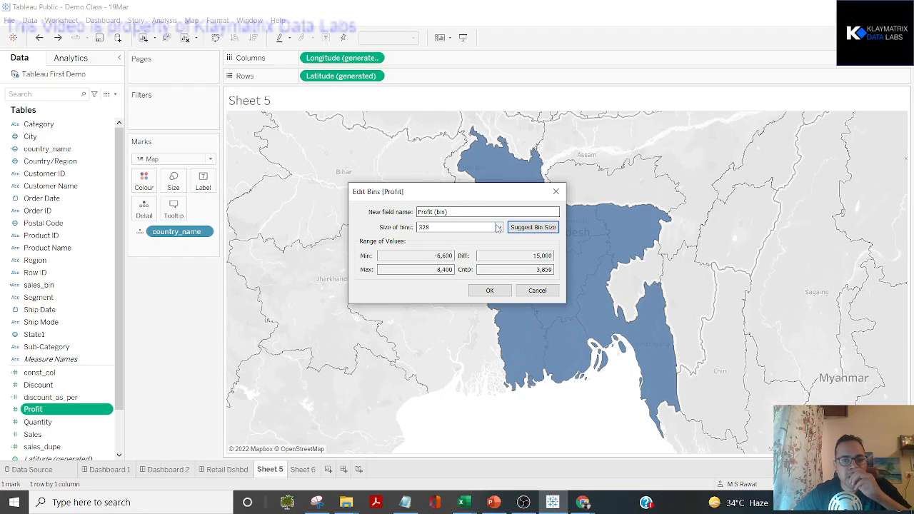
Set the size of the Profit bins to 500 and create the Profit (bin) field.
{"action": "left_click", "coordinate": [469, 227]}
{"action": "key", "text": "BackSpace"}
{"action": "key", "text": "BackSpace"}
{"action": "key", "text": "BackSpace"}
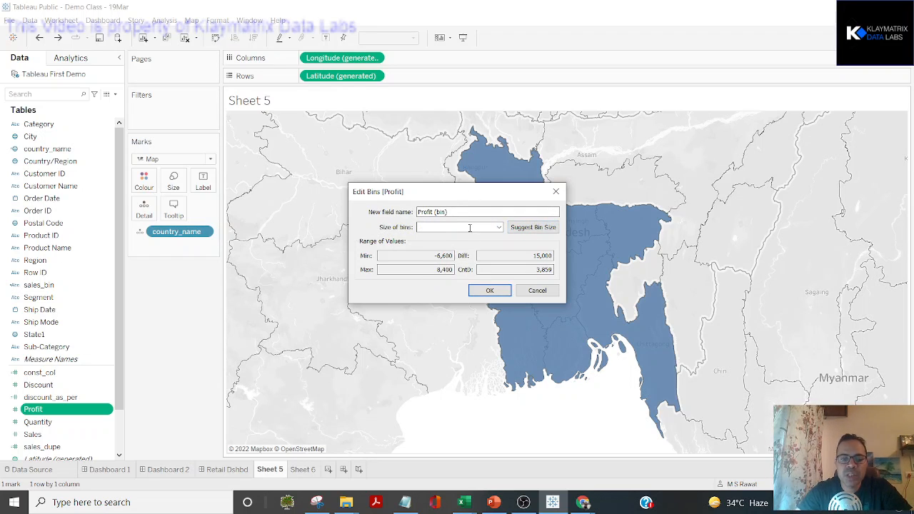
{"action": "type", "text": "500"}
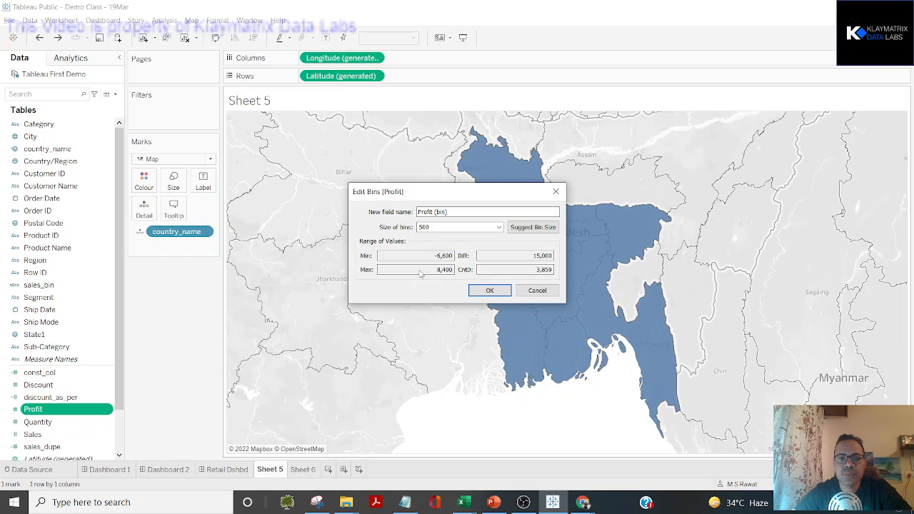
{"action": "left_click", "coordinate": [487, 291]}
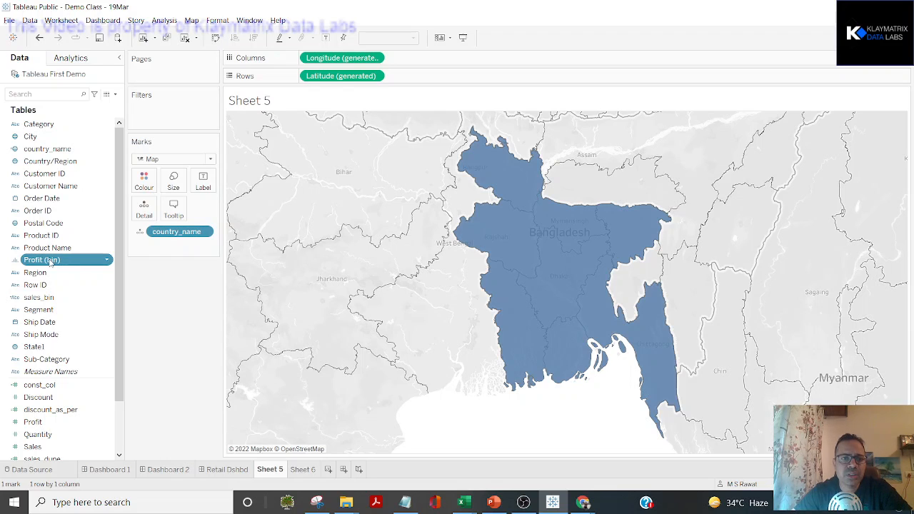
Add a new worksheet with Profit (bin) on rows, and try Order Date on columns before removing it.
{"action": "left_click", "coordinate": [327, 469]}
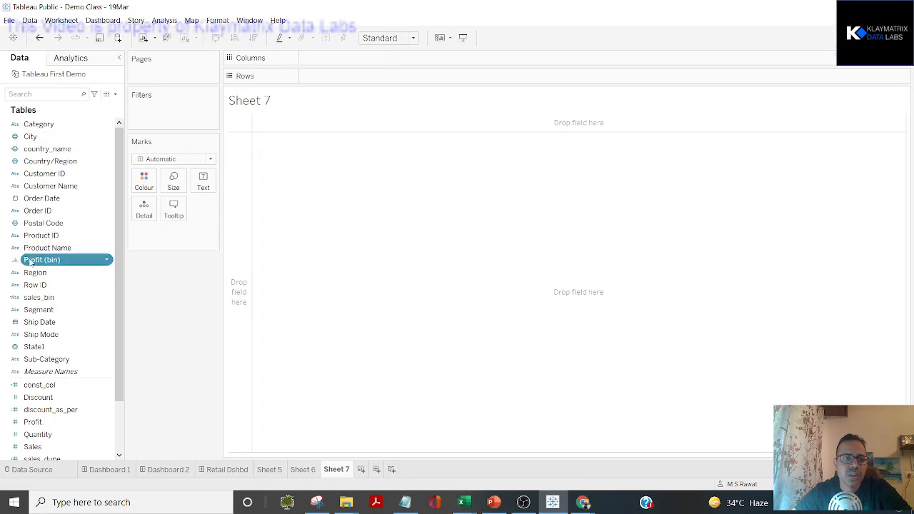
{"action": "left_click_drag", "start_coordinate": [33, 265], "coordinate": [329, 82]}
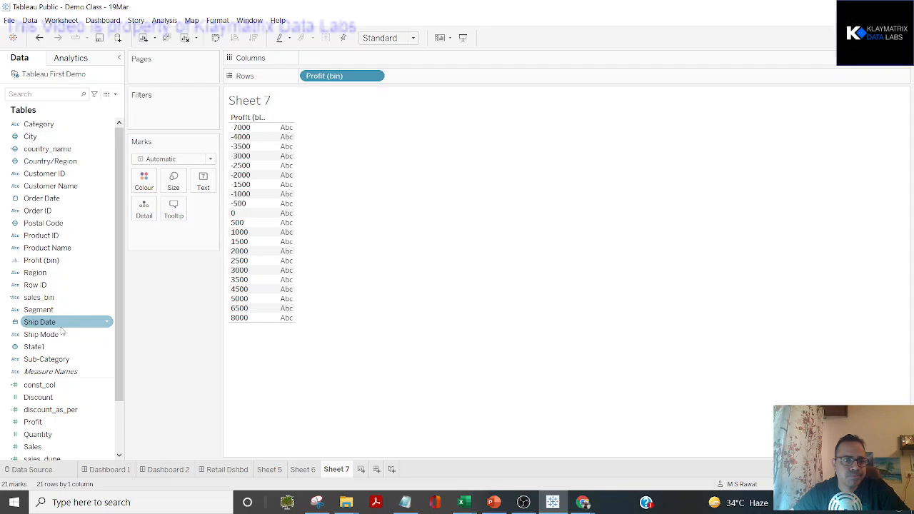
{"action": "left_click_drag", "start_coordinate": [50, 199], "coordinate": [319, 63]}
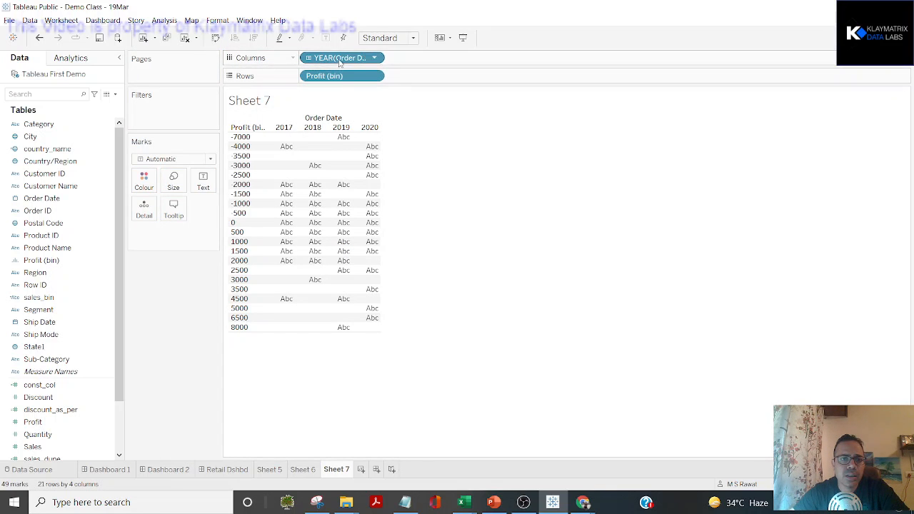
{"action": "left_click_drag", "start_coordinate": [339, 62], "coordinate": [28, 318]}
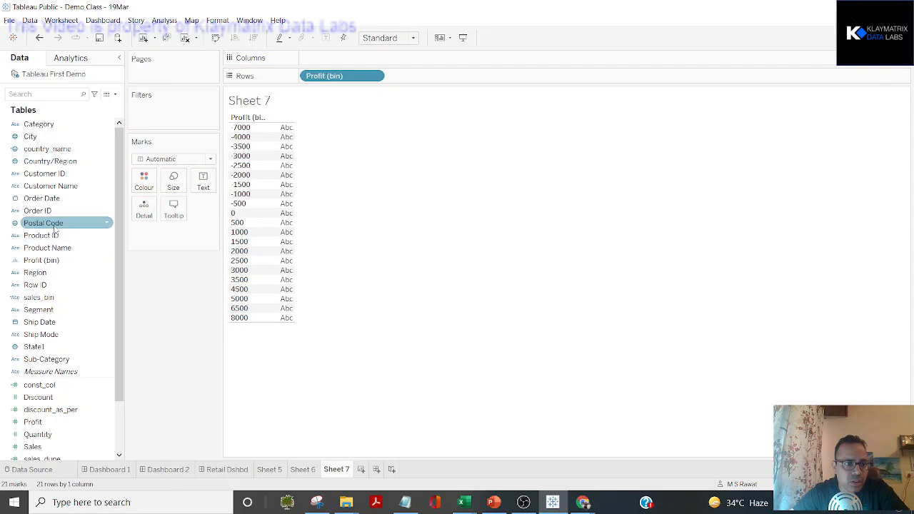
Add Order ID with all its members to the rows, and use Profit (bin) to colour the marks instead of splitting the rows.
{"action": "left_click_drag", "start_coordinate": [44, 210], "coordinate": [333, 64]}
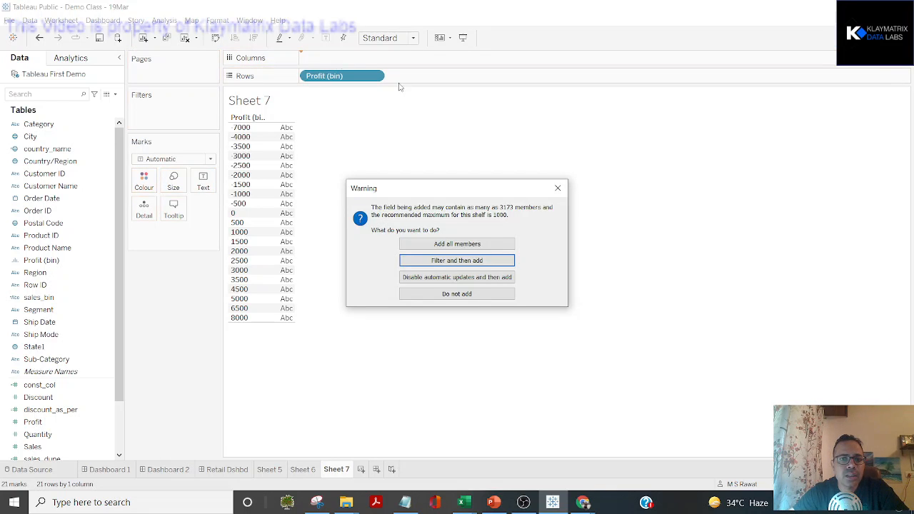
{"action": "left_click", "coordinate": [423, 245]}
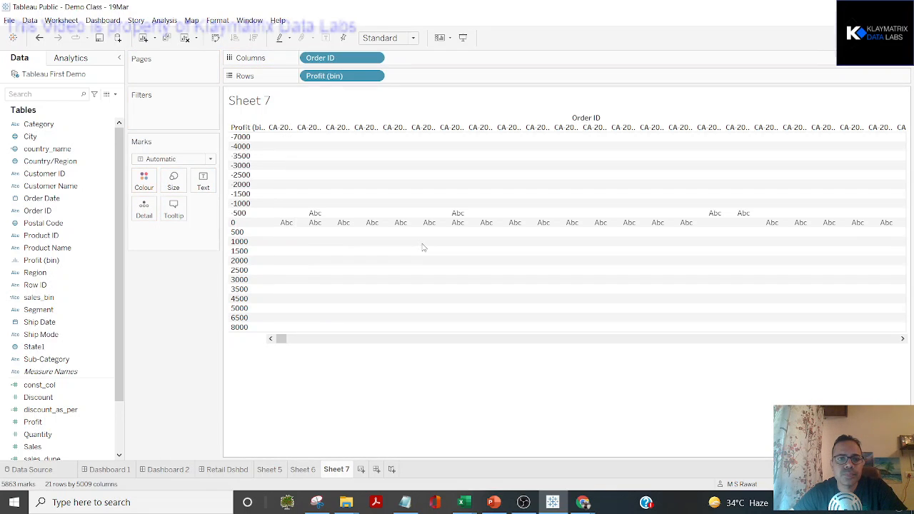
{"action": "left_click_drag", "start_coordinate": [346, 60], "coordinate": [435, 78]}
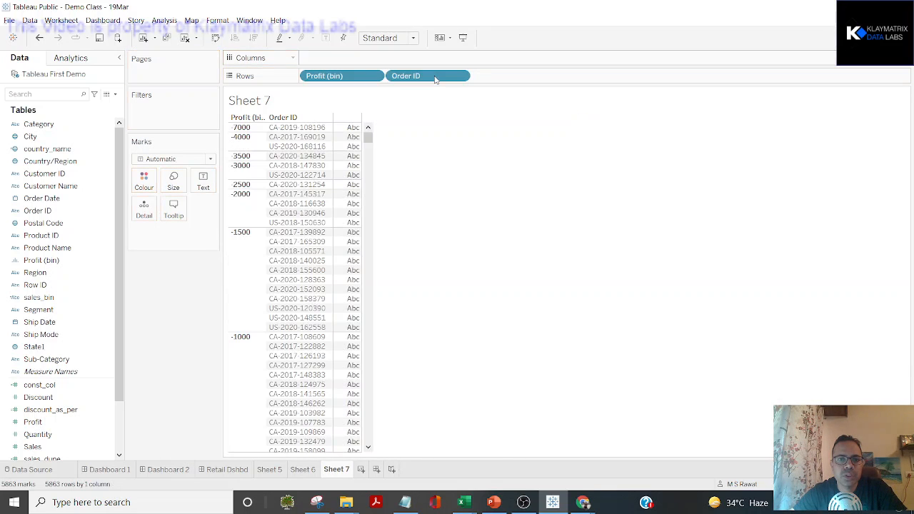
{"action": "left_click_drag", "start_coordinate": [319, 76], "coordinate": [192, 182]}
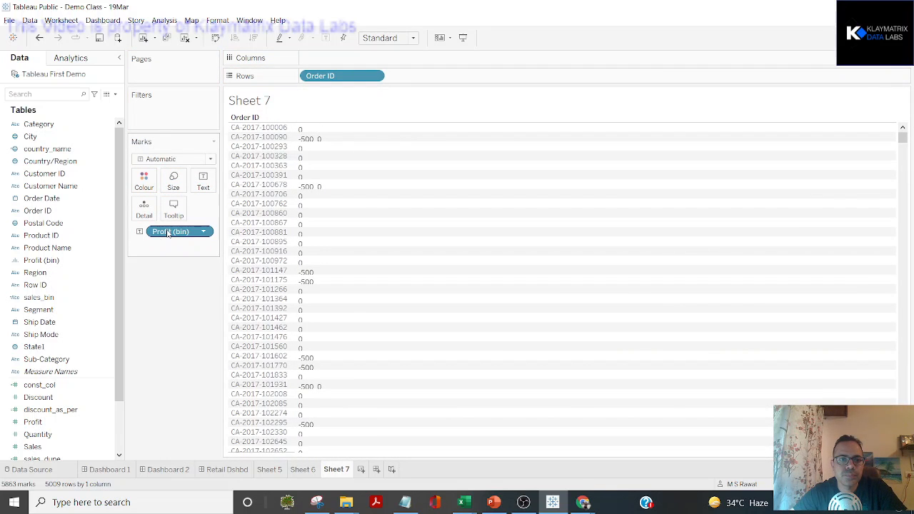
{"action": "left_click_drag", "start_coordinate": [169, 232], "coordinate": [144, 183]}
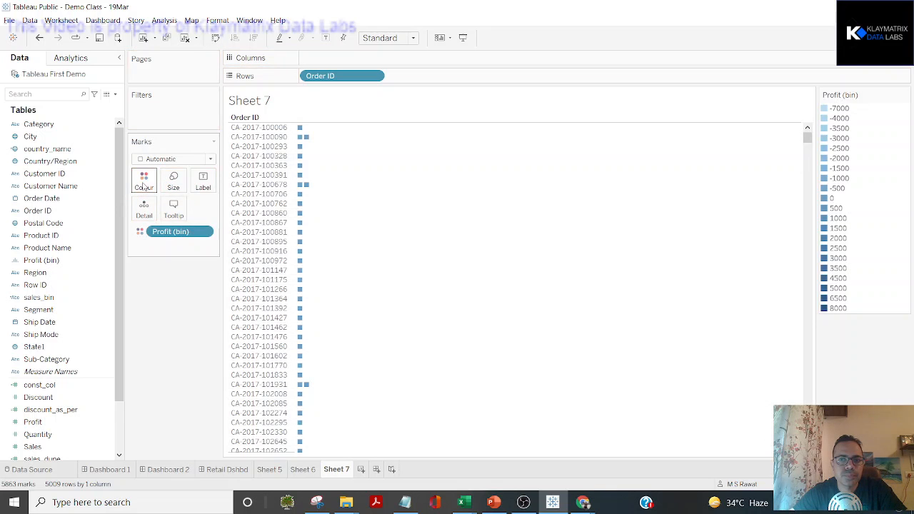
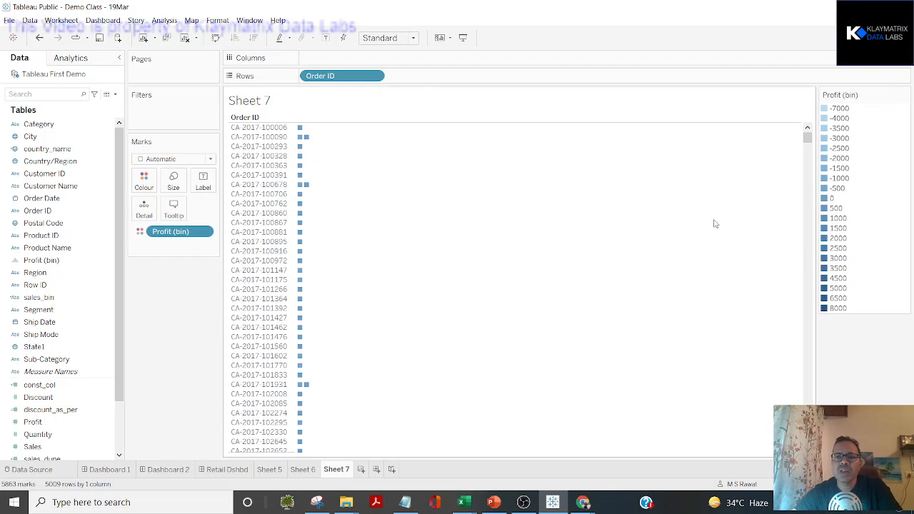
Switch to the Book3 workbook in Excel and clear the Quantity, Discount and Profit columns, including their headers.
{"action": "left_click", "coordinate": [461, 502]}
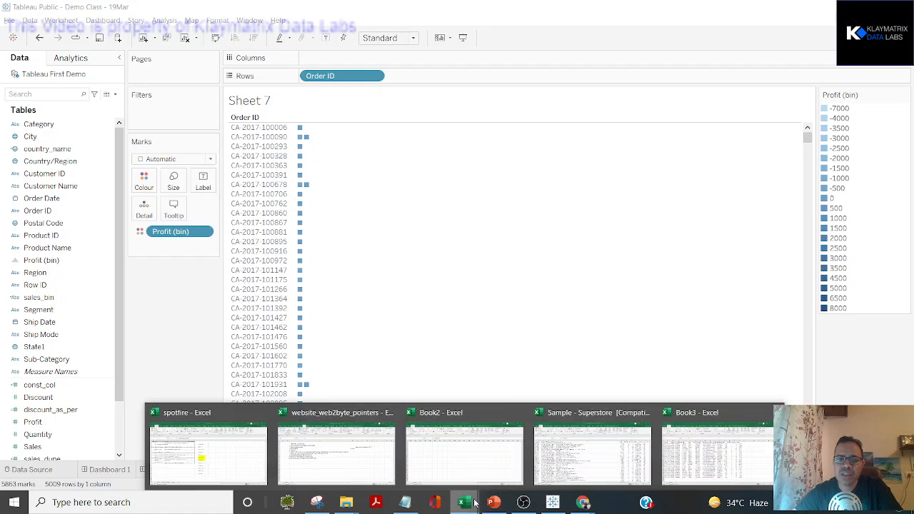
{"action": "left_click", "coordinate": [730, 464]}
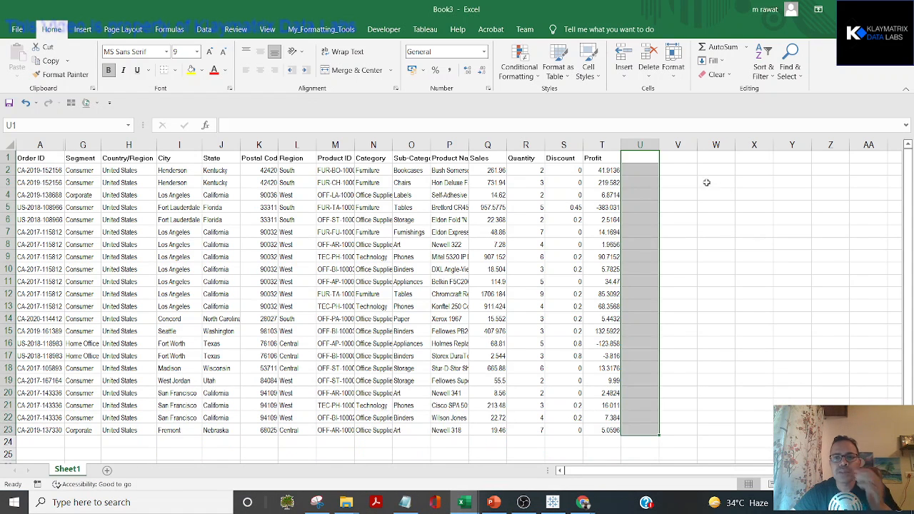
{"action": "left_click", "coordinate": [685, 171]}
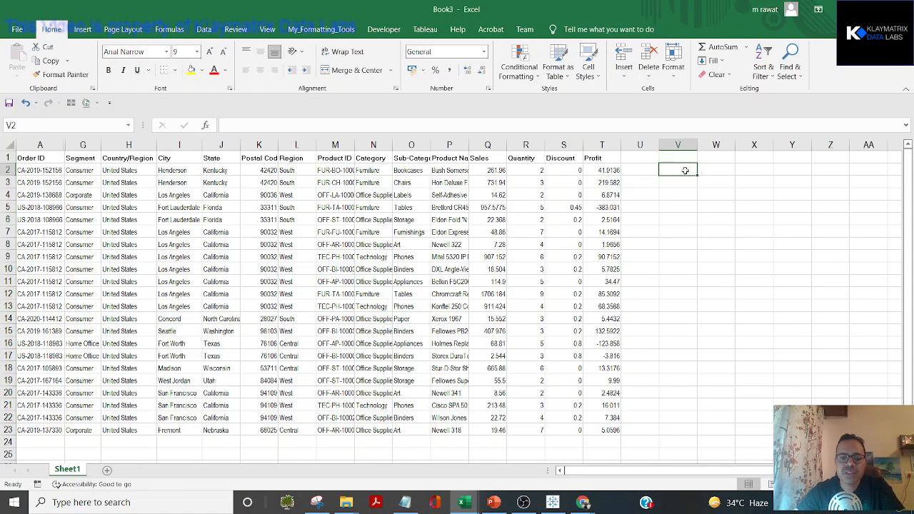
{"action": "key", "text": "Left"}
{"action": "key", "text": "Left"}
{"action": "key", "text": "Left"}
{"action": "key", "text": "Left"}
{"action": "key", "text": "Left"}
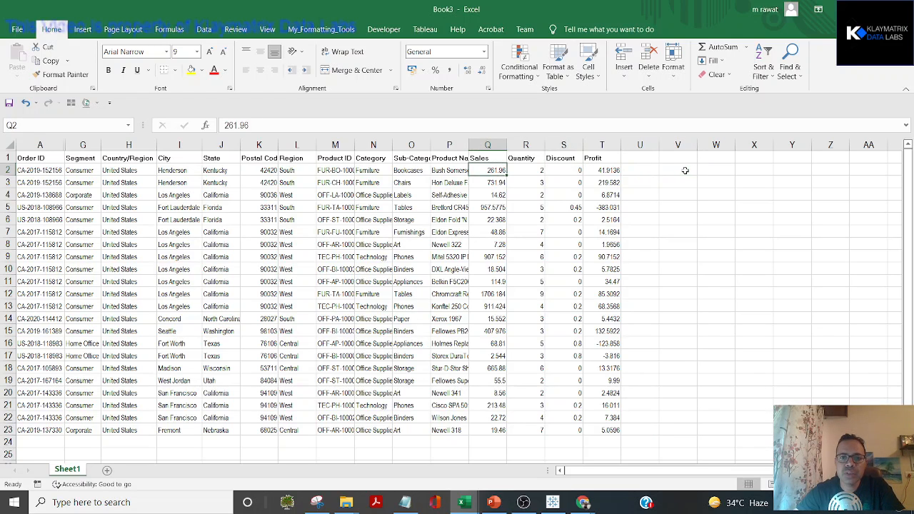
{"action": "key", "text": "Up"}
{"action": "key", "text": "Right"}
{"action": "key", "text": "shift+Right"}
{"action": "key", "text": "shift+Right"}
{"action": "key", "text": "ctrl+shift+Down"}
{"action": "key", "text": "Delete"}
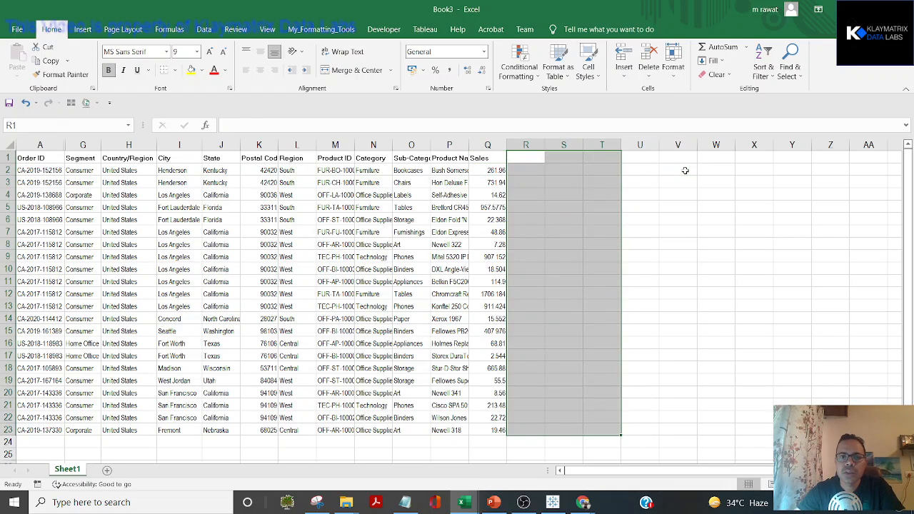
Move the Sales data with its header from column Q to column S.
{"action": "key", "text": "Left"}
{"action": "key", "text": "Down"}
{"action": "key", "text": "ctrl+shift+Down"}
{"action": "key", "text": "Up"}
{"action": "key", "text": "ctrl+shift+Down"}
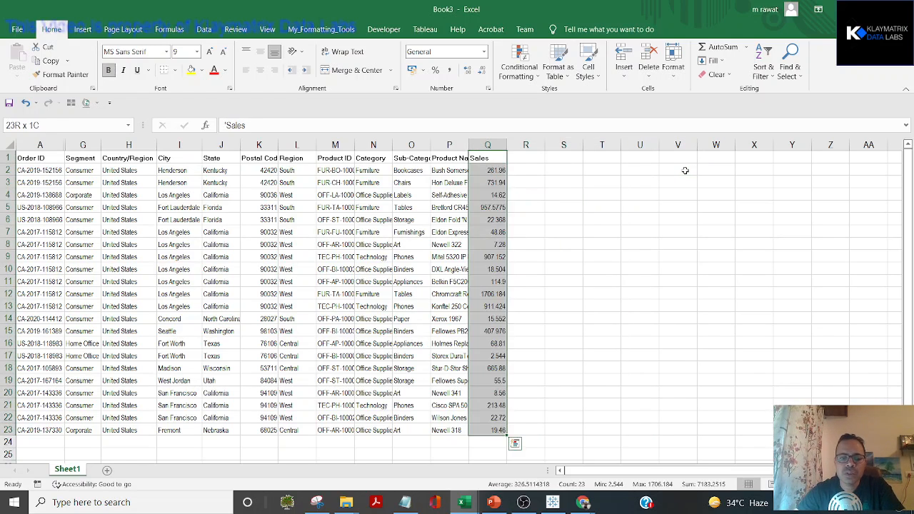
{"action": "key", "text": "ctrl+c"}
{"action": "key", "text": "Right"}
{"action": "key", "text": "Right"}
{"action": "key", "text": "ctrl+shift+Down"}
{"action": "key", "text": "ctrl+v"}
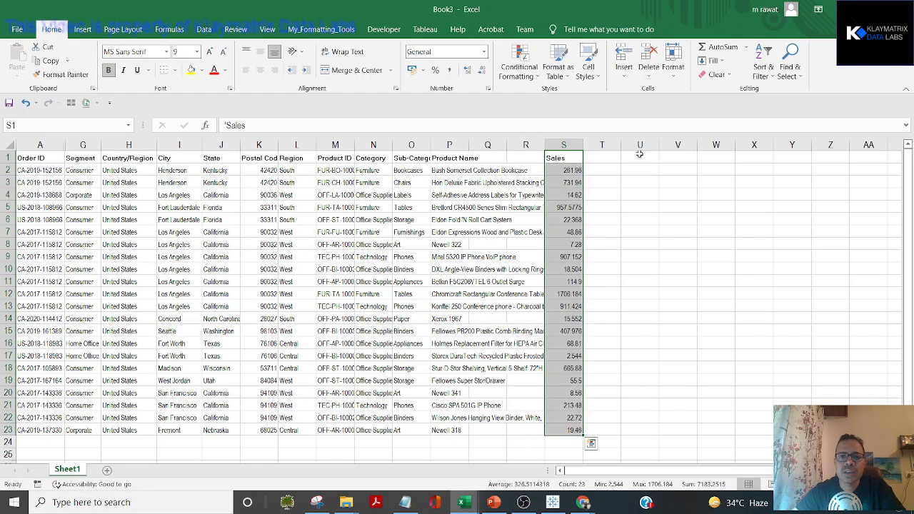
Copy the Sales column into cell A1 of a new blank workbook.
{"action": "key", "text": "ctrl+c"}
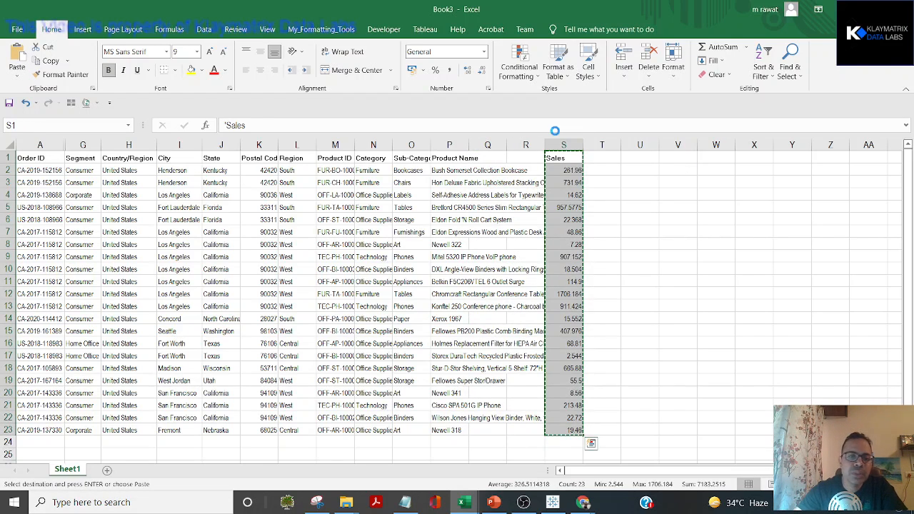
{"action": "key", "text": "ctrl+n"}
{"action": "key", "text": "ctrl+v"}
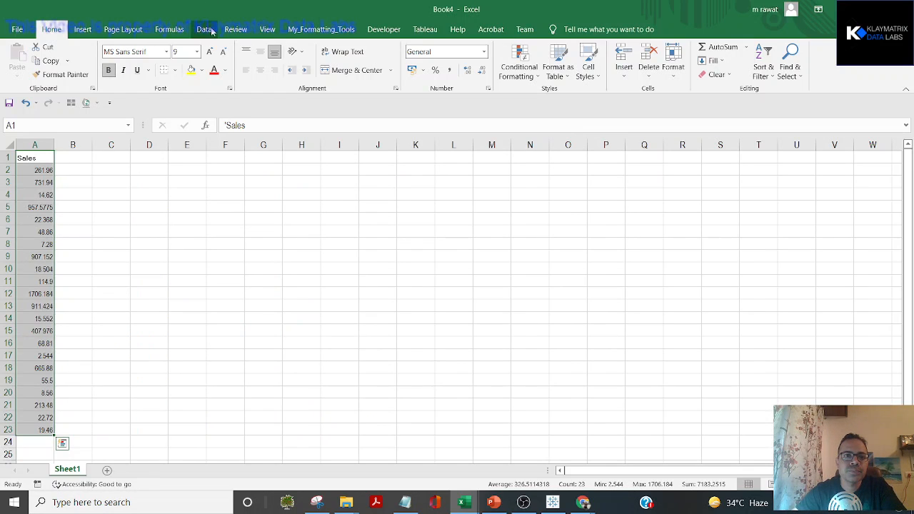
Sort the Sales column by cell values from smallest to largest, treating the first row as a header.
{"action": "left_click", "coordinate": [205, 29]}
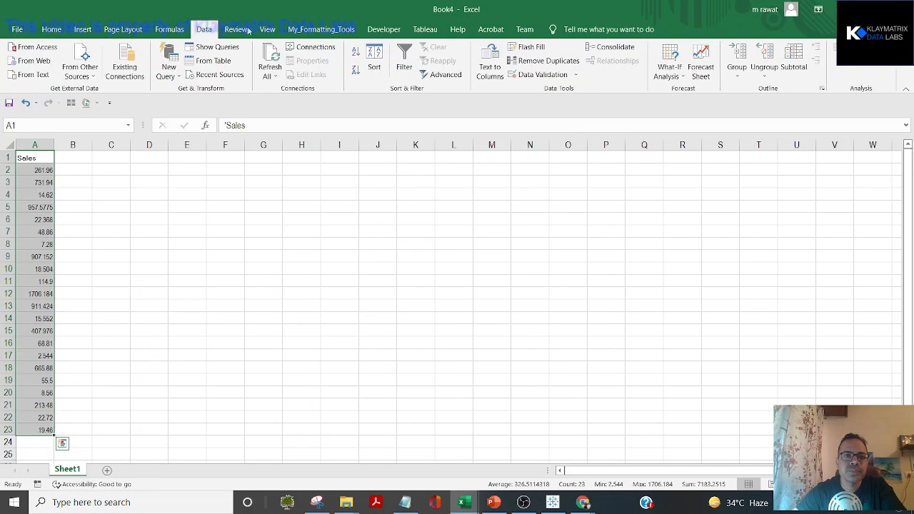
{"action": "left_click", "coordinate": [374, 57]}
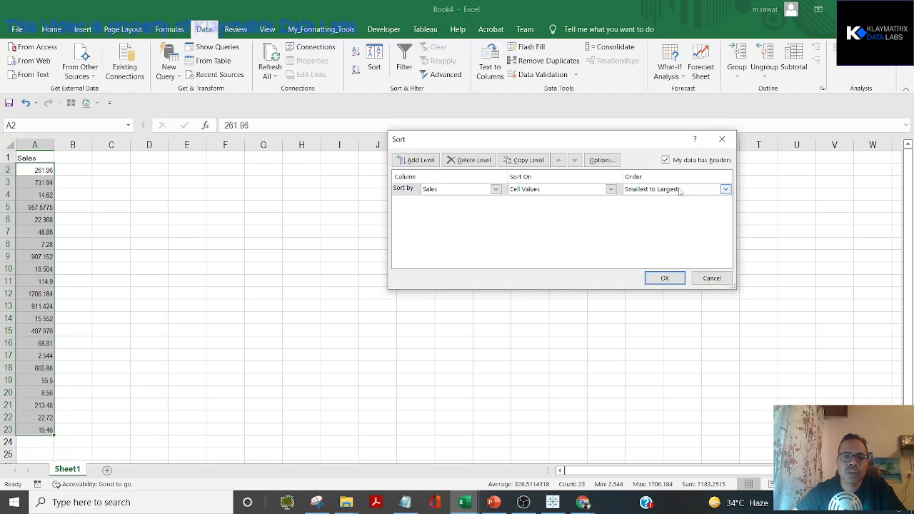
{"action": "left_click", "coordinate": [648, 277]}
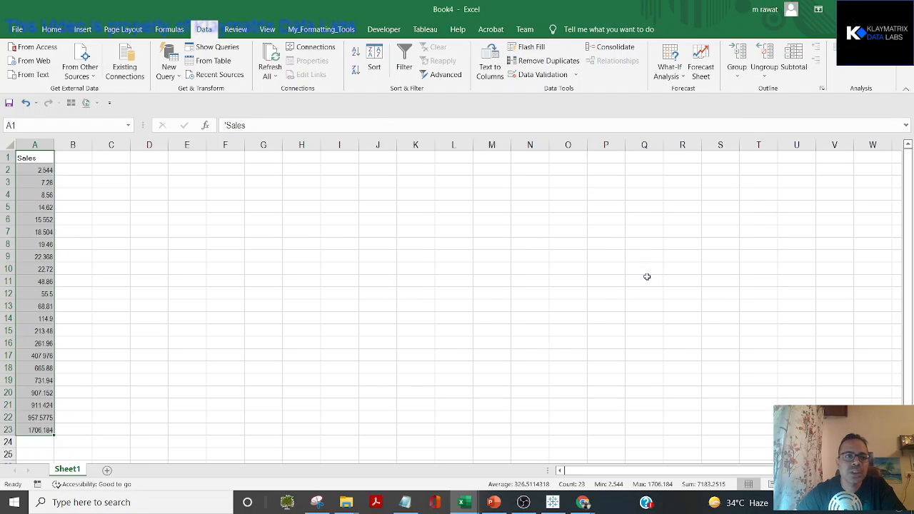
Format the Sales values below the header to display as whole numbers without decimals.
{"action": "key", "text": "Down"}
{"action": "key", "text": "ctrl+shift+Down"}
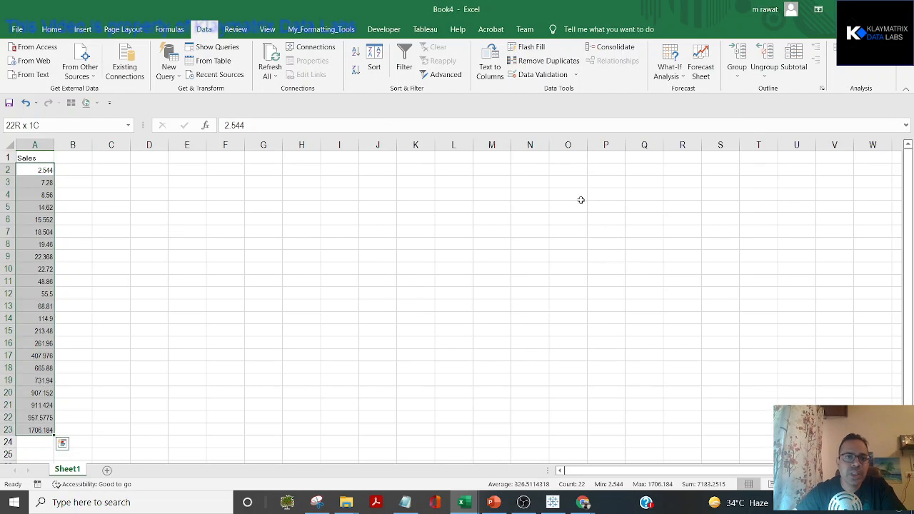
{"action": "left_click", "coordinate": [46, 30]}
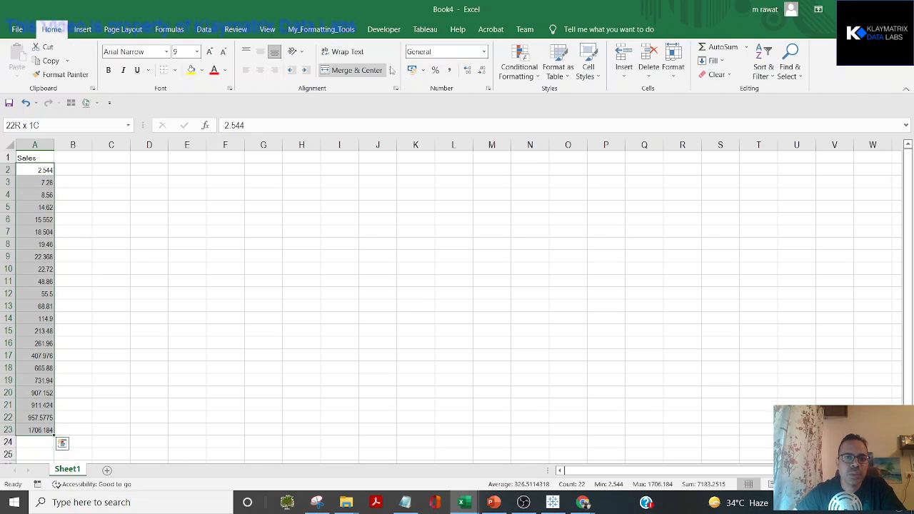
{"action": "left_click", "coordinate": [481, 72]}
{"action": "left_click", "coordinate": [482, 72]}
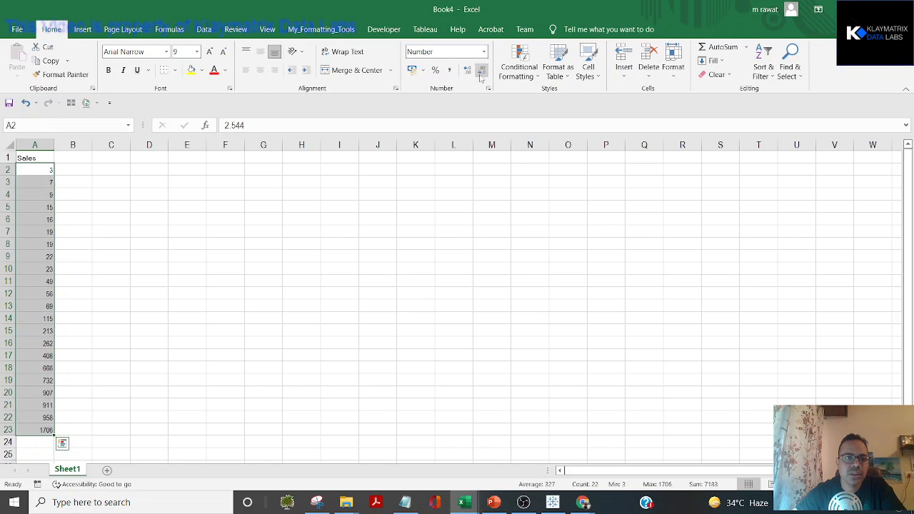
Examine the sorted Sales values in column A and check how many there are.
{"action": "left_click_drag", "start_coordinate": [69, 178], "coordinate": [145, 212]}
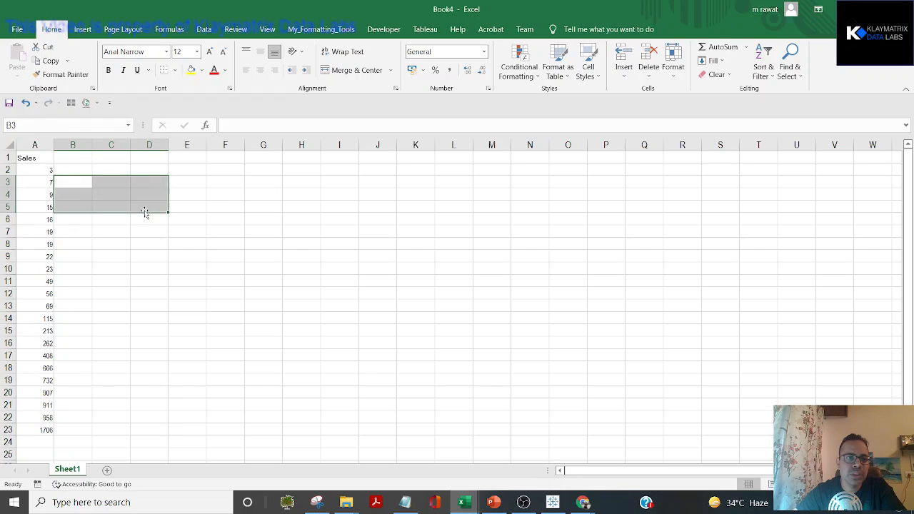
{"action": "key", "text": "Left"}
{"action": "key", "text": "Up"}
{"action": "key", "text": "ctrl+shift+Down"}
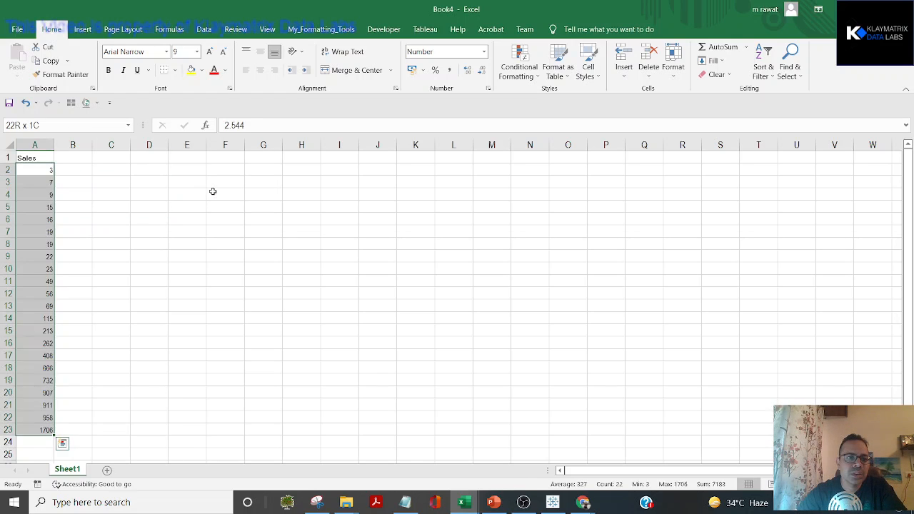
{"action": "key", "text": "Up"}
{"action": "key", "text": "Down"}
{"action": "key", "text": "ctrl+Down"}
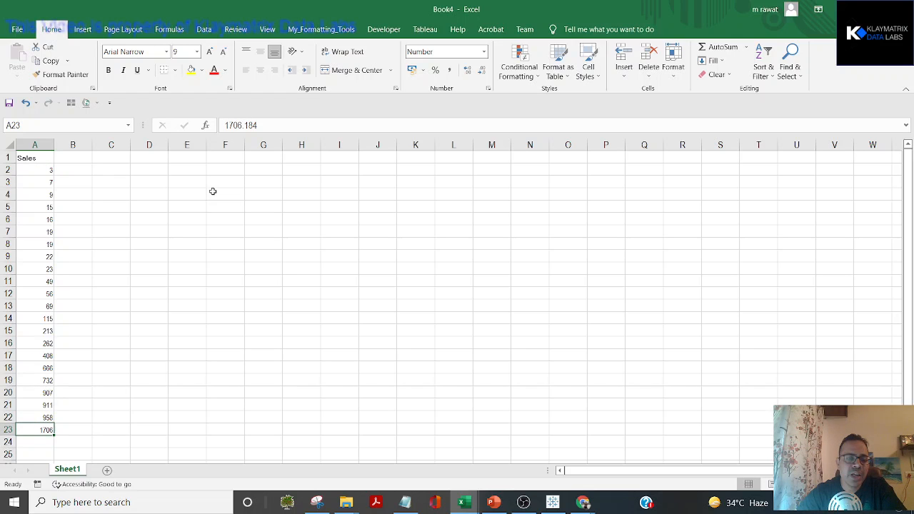
{"action": "key", "text": "ctrl+Up"}
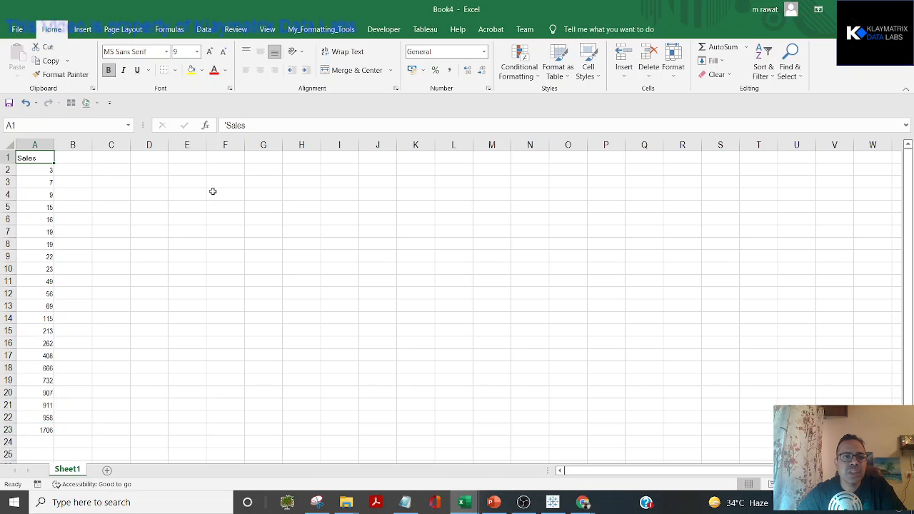
{"action": "key", "text": "Down"}
{"action": "key", "text": "Right"}
{"action": "key", "text": "Right"}
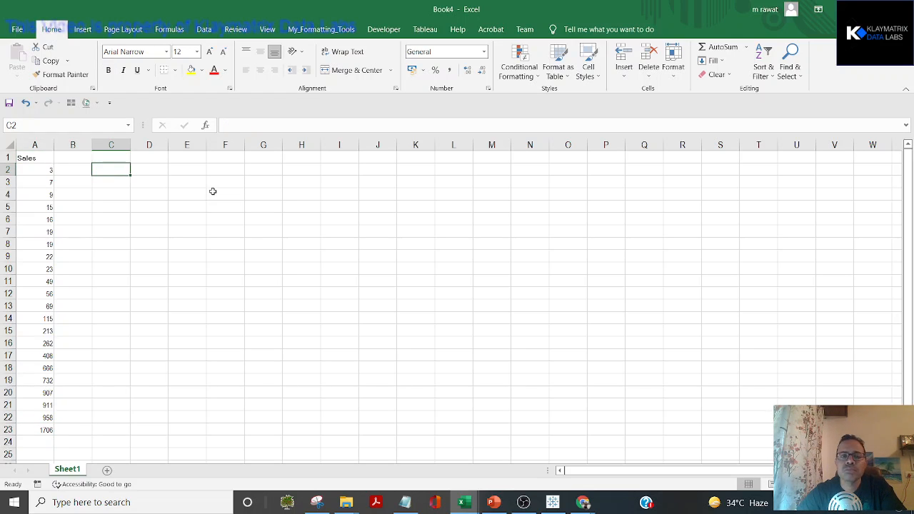
{"action": "key", "text": "Left"}
{"action": "key", "text": "Left"}
{"action": "key", "text": "ctrl+shift+Down"}
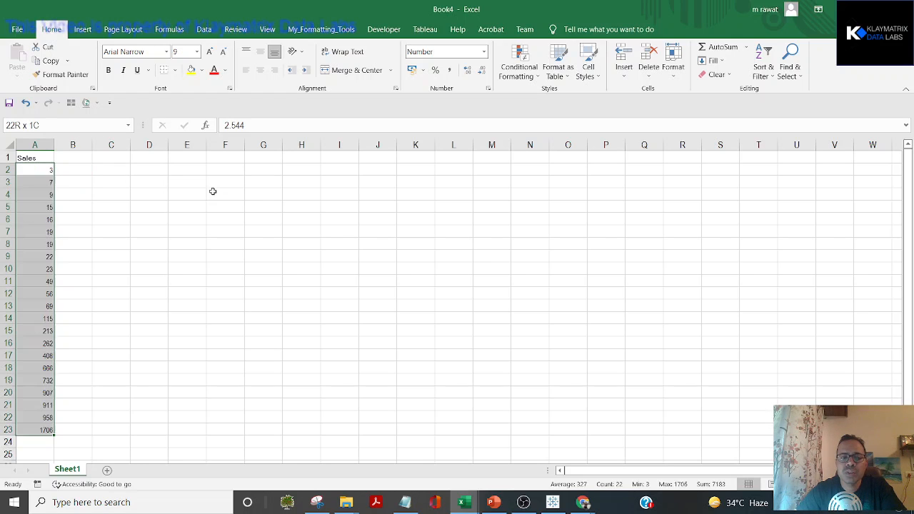
{"action": "key", "text": "ctrl+q"}
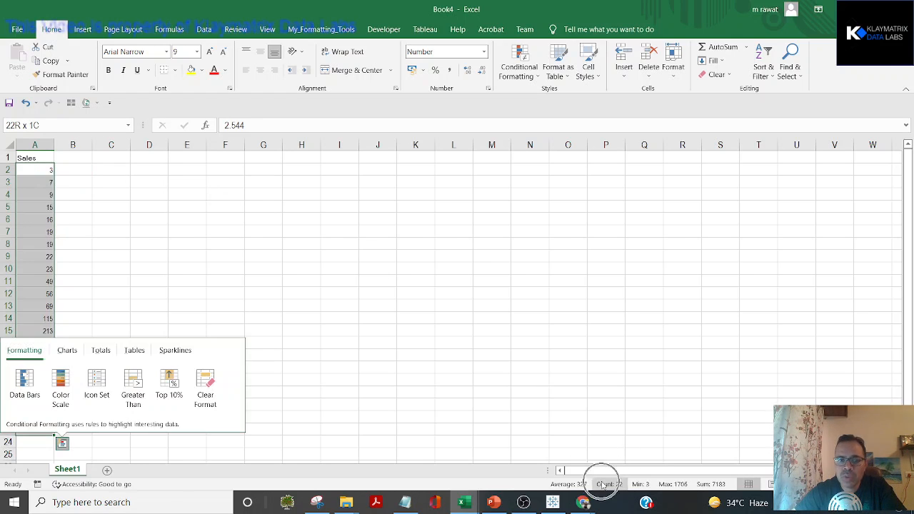
{"action": "key", "text": "Escape"}
Enter the range label 0-10 in cell C2 beside the Sales values.
{"action": "key", "text": "Right"}
{"action": "key", "text": "Right"}
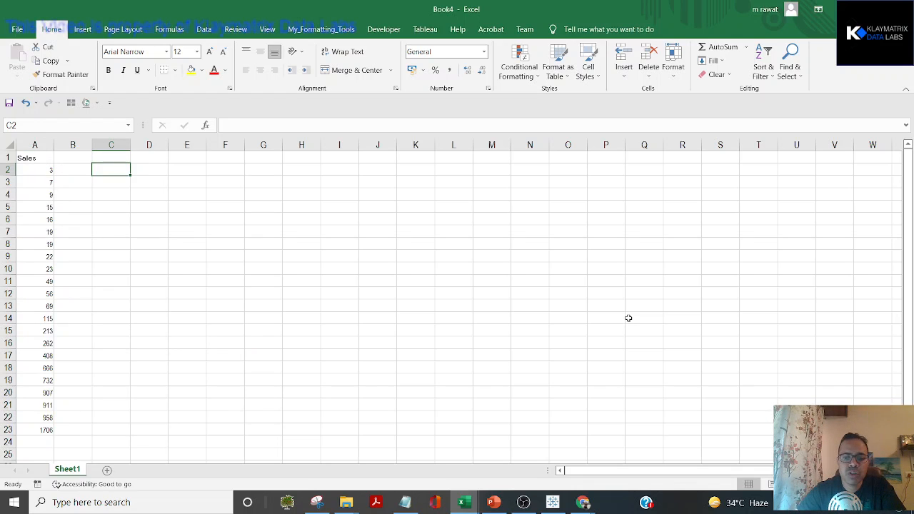
{"action": "type", "text": "0.10"}
{"action": "key", "text": "Return"}
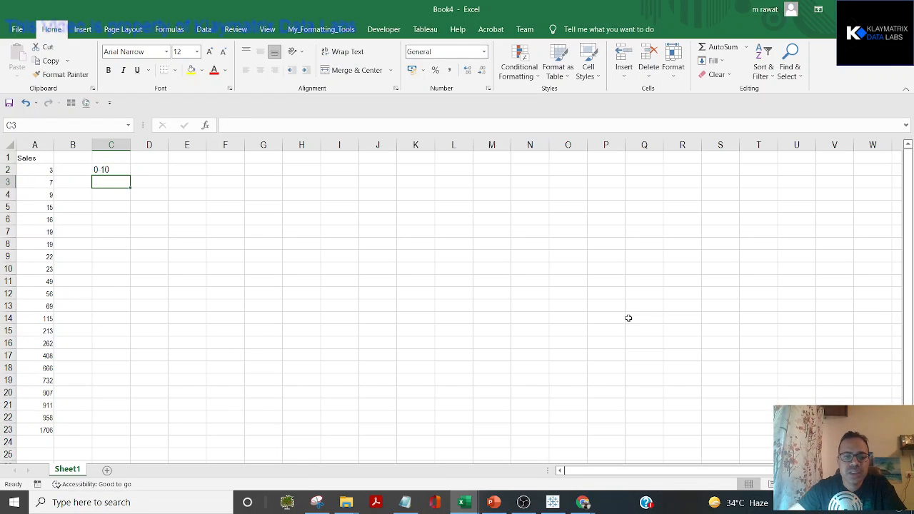
Try to enter the range labels 10-20 and 29-30 in cells C3 and C4.
{"action": "type", "text": "10-"}
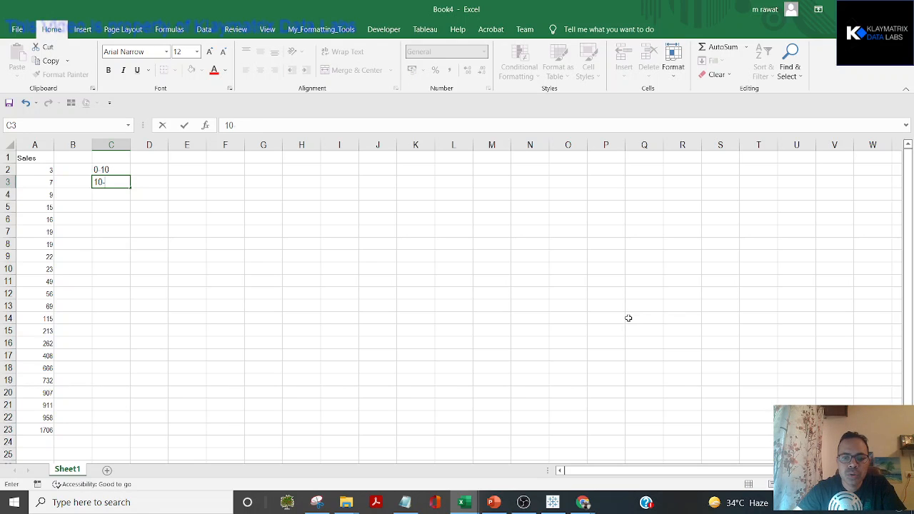
{"action": "type", "text": "20"}
{"action": "key", "text": "Return"}
{"action": "type", "text": "29"}
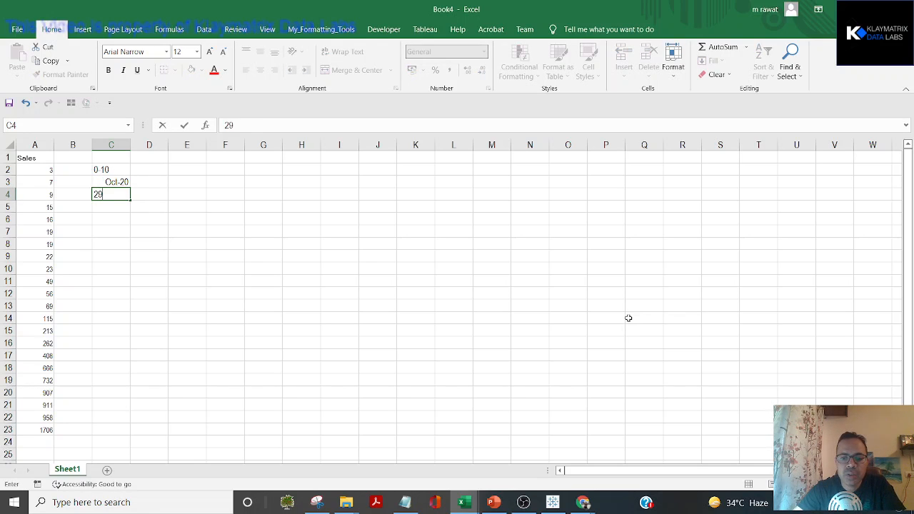
{"action": "type", "text": "-30"}
{"action": "key", "text": "Return"}
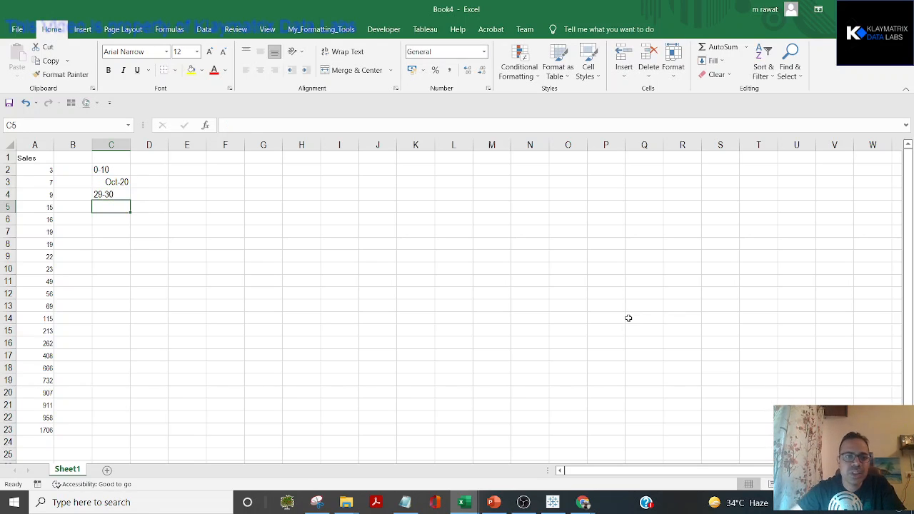
Replace the entries in cells C3 and C4 with the text labels 10-20 and 20-30.
{"action": "key", "text": "Up"}
{"action": "key", "text": "Up"}
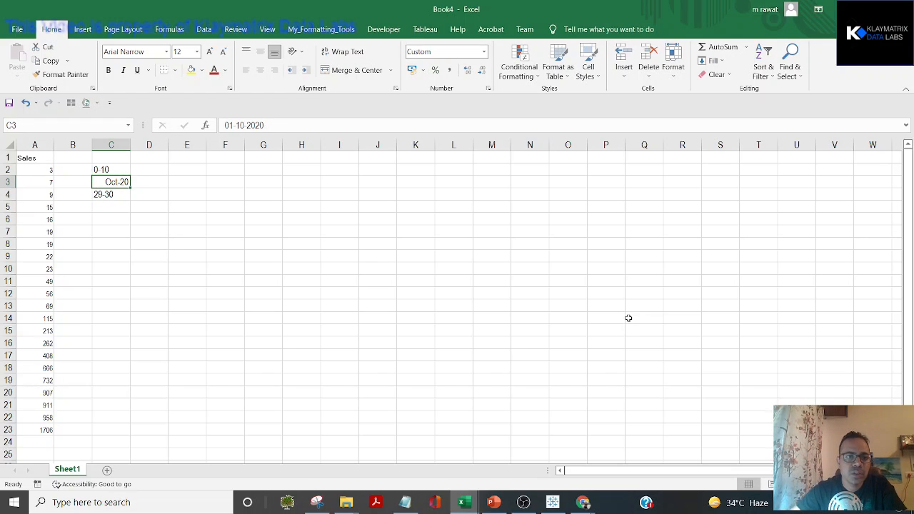
{"action": "key", "text": "Up"}
{"action": "key", "text": "Down"}
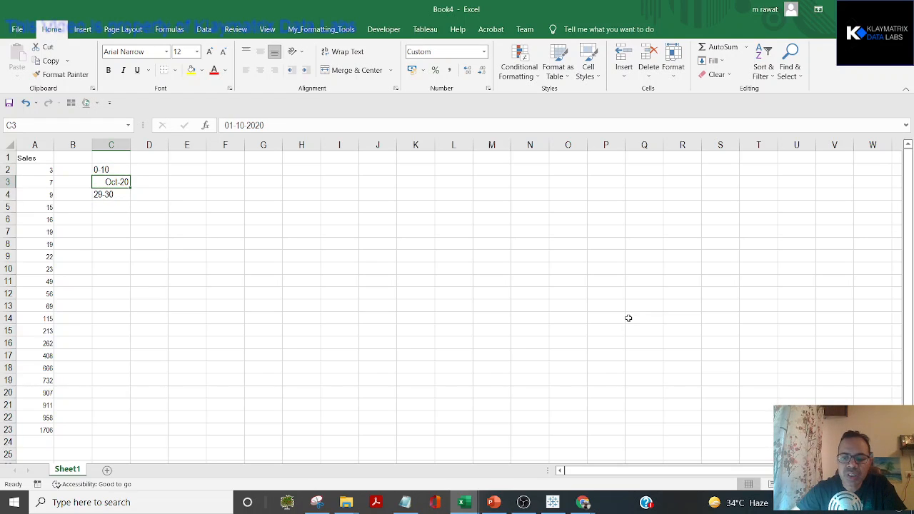
{"action": "type", "text": "'1"}
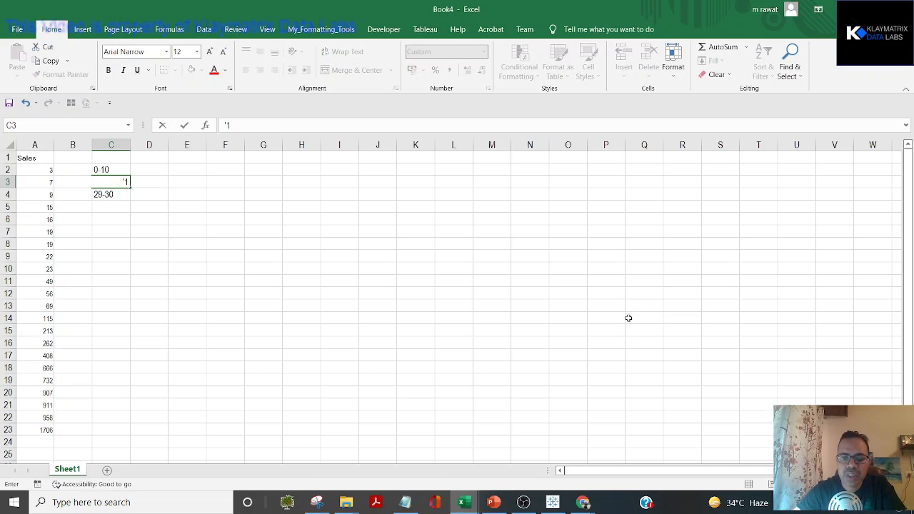
{"action": "type", "text": "0-1"}
{"action": "type", "text": "20"}
{"action": "key", "text": "Return"}
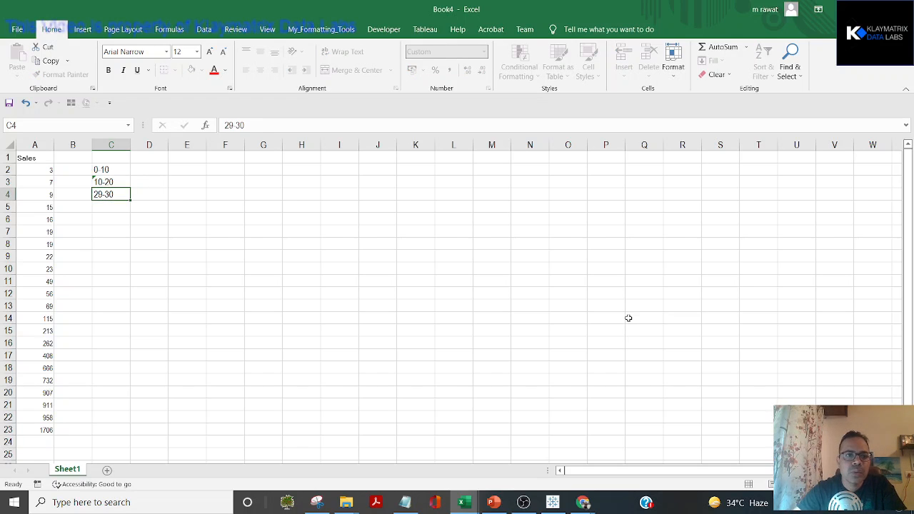
{"action": "type", "text": "'"}
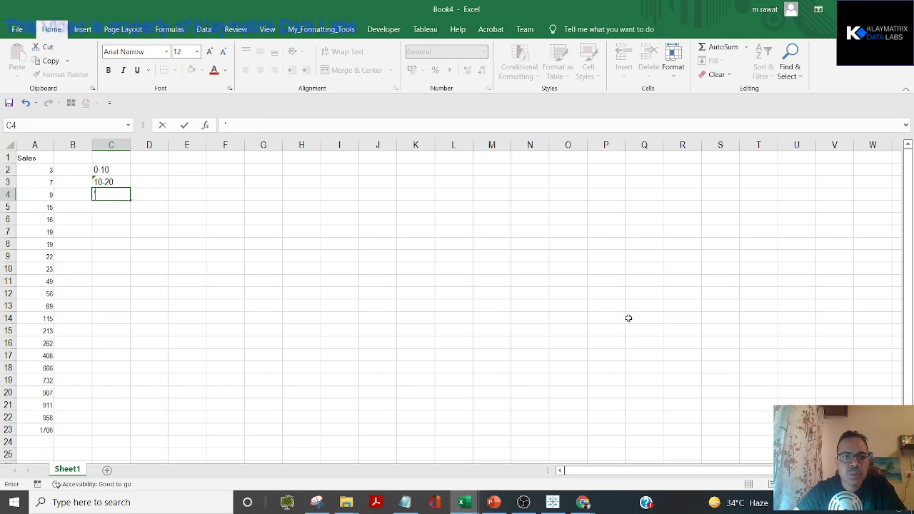
{"action": "type", "text": "20-30"}
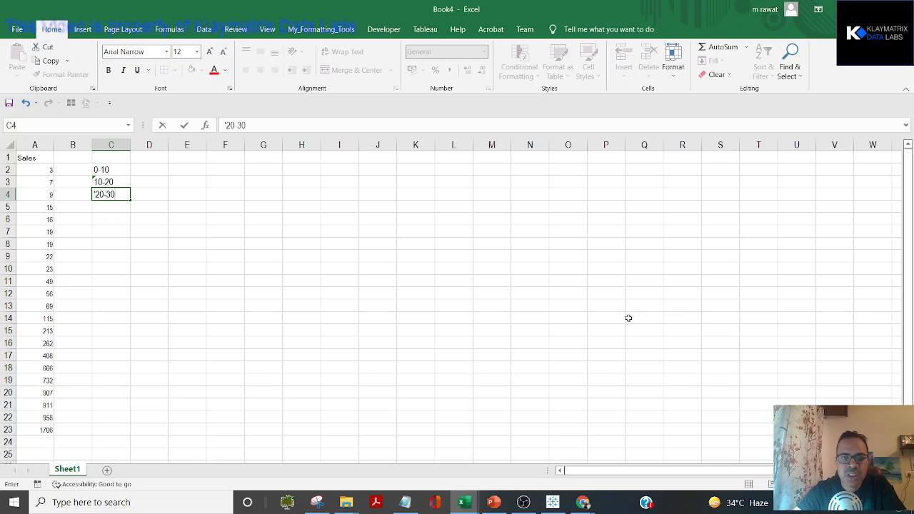
{"action": "key", "text": "Return"}
Enter the text labels 30-40 in cell C5 and 40 above in cell C6.
{"action": "key", "text": "alt"}
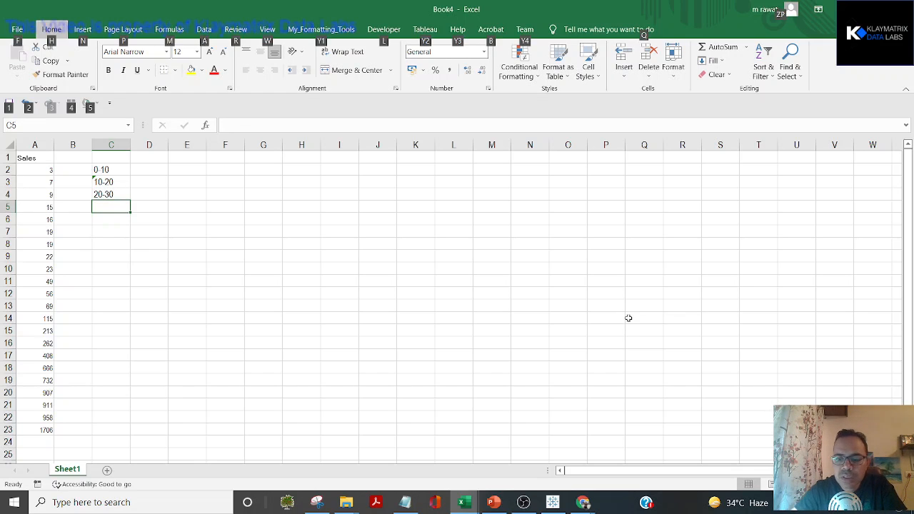
{"action": "key", "text": "Escape"}
{"action": "type", "text": "'"}
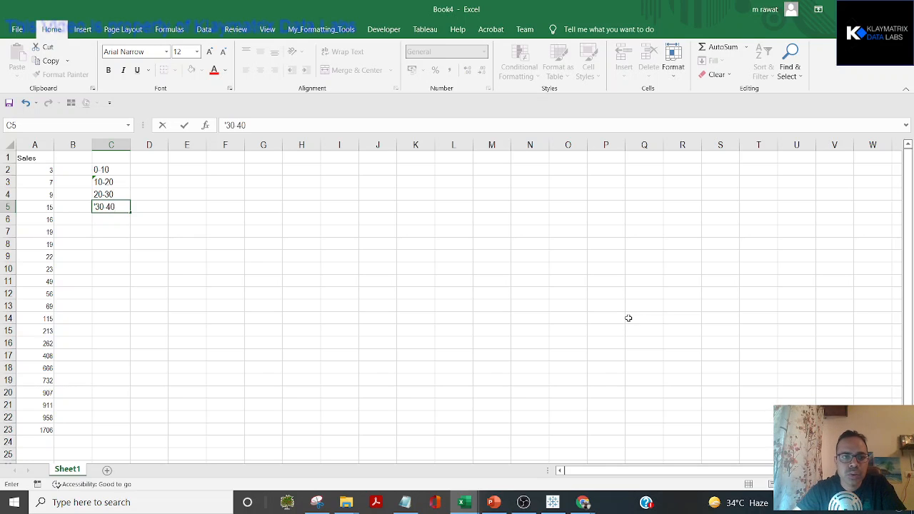
{"action": "type", "text": "30 40"}
{"action": "key", "text": "Return"}
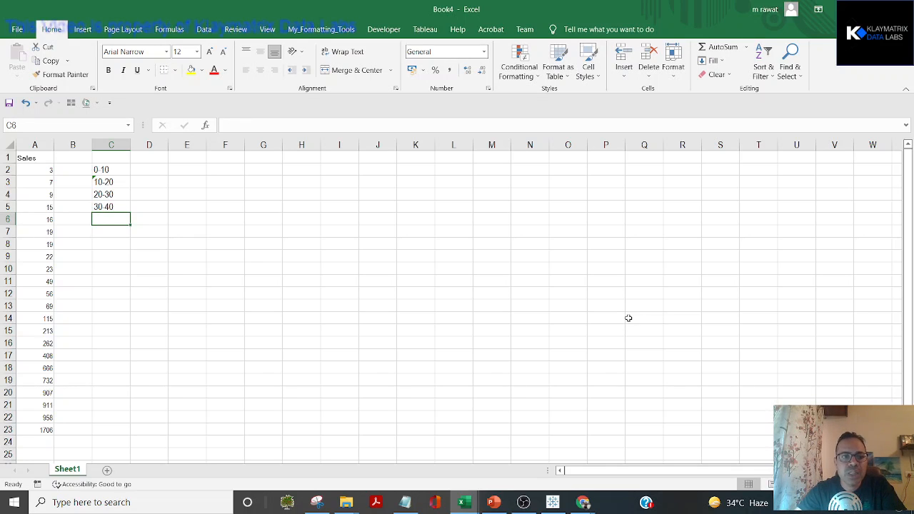
{"action": "type", "text": "'"}
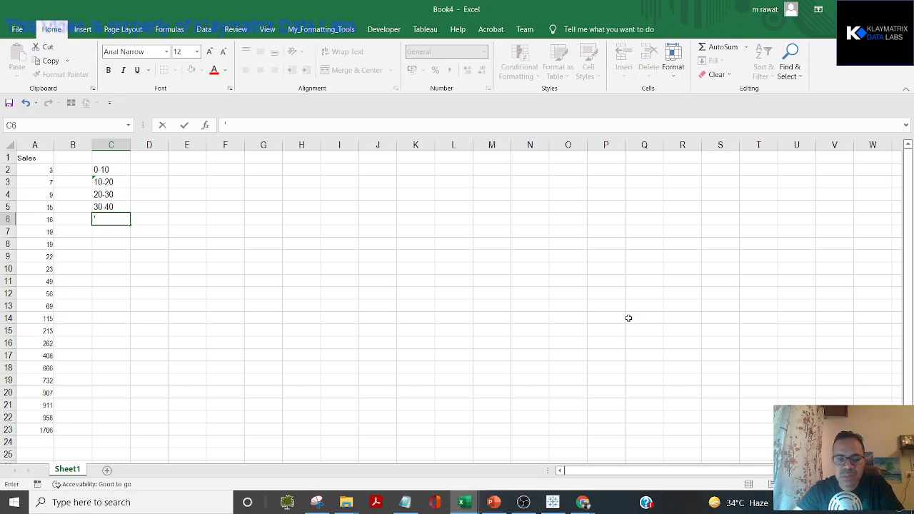
{"action": "type", "text": "40"}
{"action": "type", "text": " abov"}
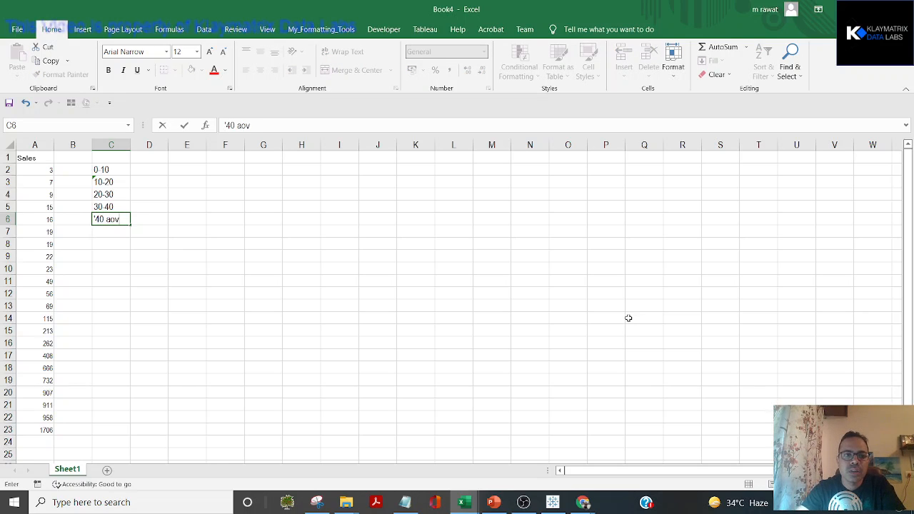
{"action": "key", "text": "BackSpace"}
{"action": "key", "text": "BackSpace"}
{"action": "type", "text": "bove"}
{"action": "key", "text": "Return"}
Count the Sales values that fall in the 0-10 range and enter 3 in cell D2.
{"action": "key", "text": "Up"}
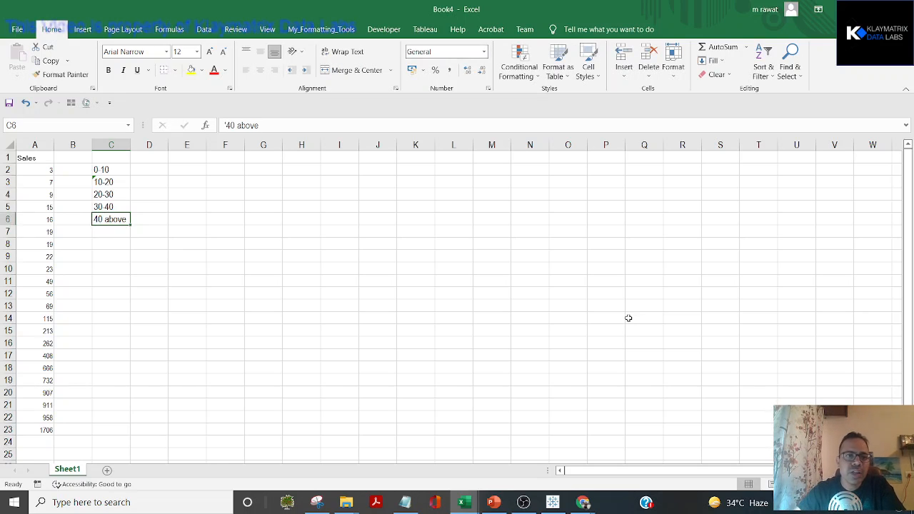
{"action": "key", "text": "Up"}
{"action": "key", "text": "Up"}
{"action": "key", "text": "Up"}
{"action": "key", "text": "Up"}
{"action": "key", "text": "Left"}
{"action": "key", "text": "Left"}
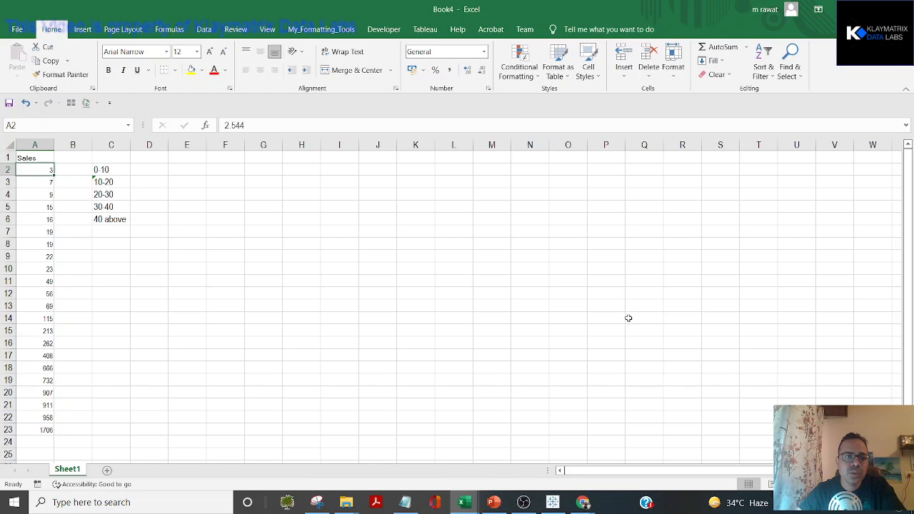
{"action": "key", "text": "shift+Down"}
{"action": "key", "text": "shift+Down"}
{"action": "key", "text": "Right"}
{"action": "key", "text": "Right"}
{"action": "key", "text": "Right"}
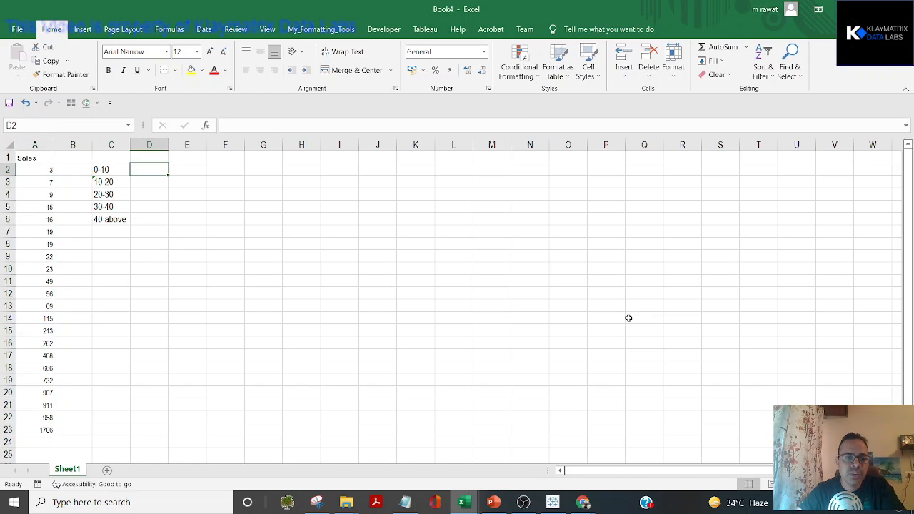
{"action": "type", "text": "3"}
{"action": "key", "text": "Return"}
Count the Sales values that fall in the 10-20 range and enter 4 in cell D3.
{"action": "key", "text": "Left"}
{"action": "key", "text": "Left"}
{"action": "key", "text": "Left"}
{"action": "key", "text": "Down"}
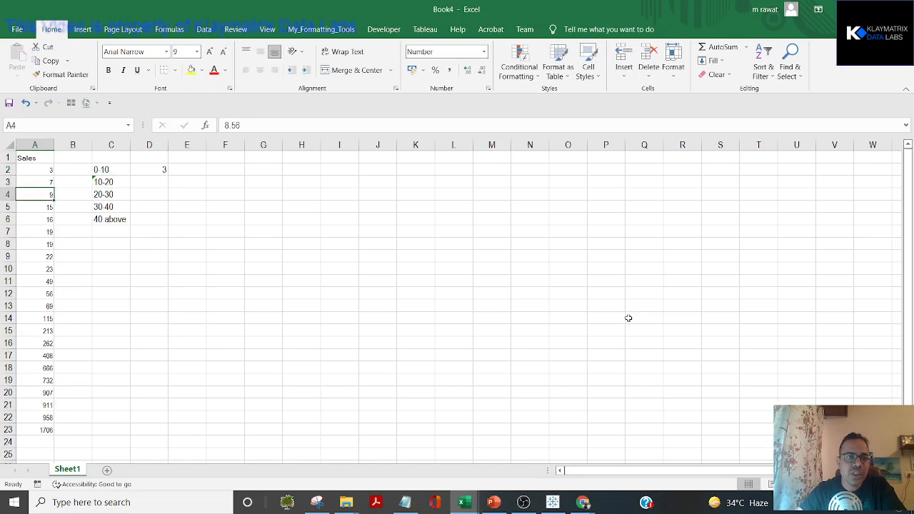
{"action": "key", "text": "Down"}
{"action": "key", "text": "shift+Down"}
{"action": "key", "text": "shift+Down"}
{"action": "key", "text": "shift+Down"}
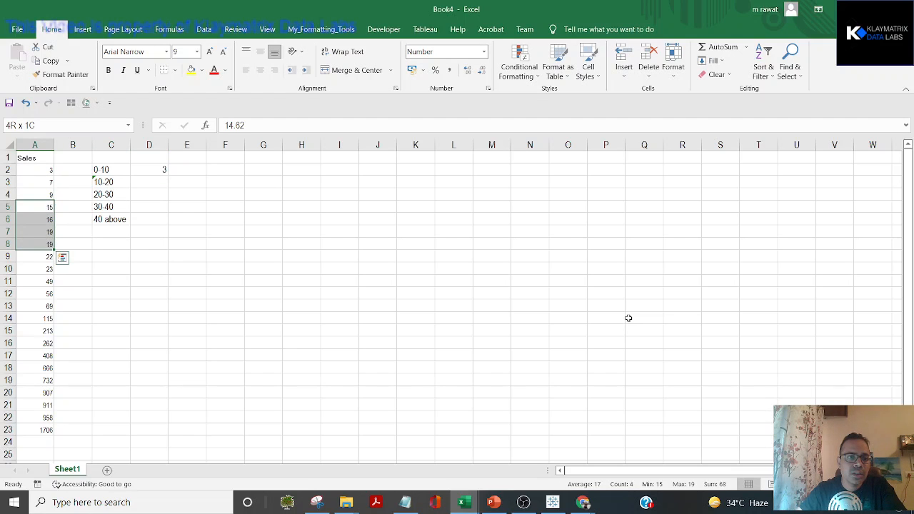
{"action": "key", "text": "ctrl+Up"}
{"action": "key", "text": "ctrl+Right"}
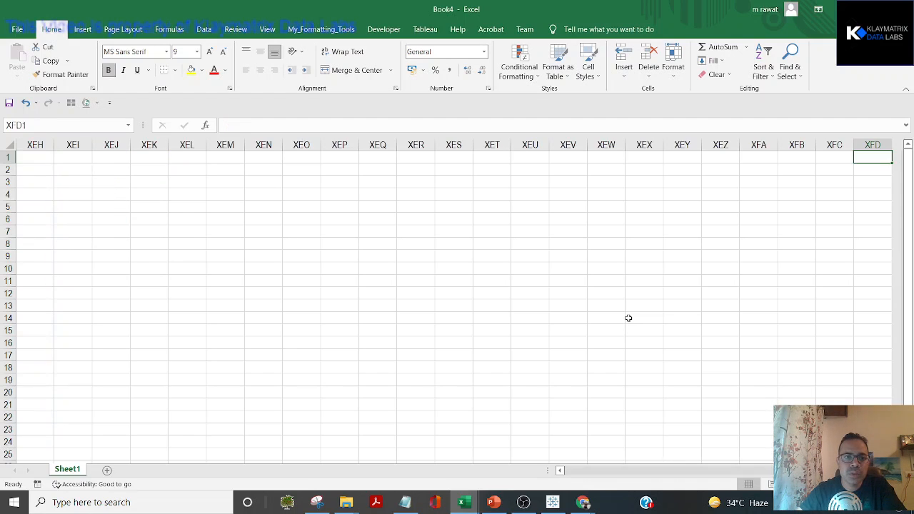
{"action": "key", "text": "ctrl+Left"}
{"action": "key", "text": "Right"}
{"action": "key", "text": "Right"}
{"action": "key", "text": "Down"}
{"action": "key", "text": "Down"}
{"action": "key", "text": "Right"}
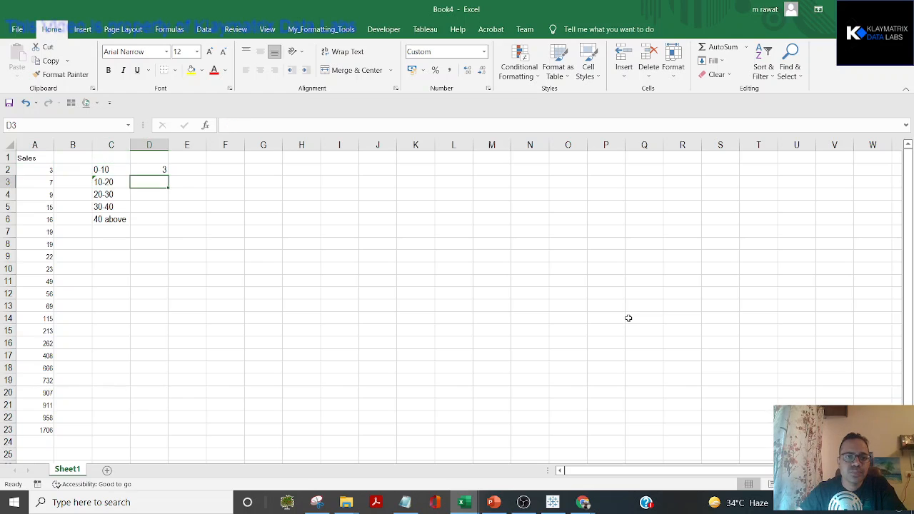
{"action": "type", "text": "4"}
{"action": "key", "text": "Left"}
Select all the range labels in cells C2 to C6.
{"action": "key", "text": "Up"}
{"action": "key", "text": "shift+Down"}
{"action": "key", "text": "shift+Down"}
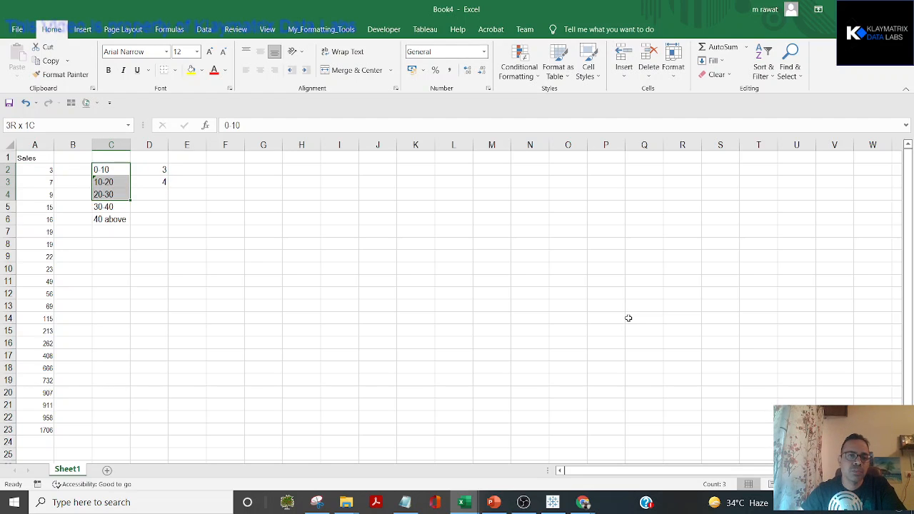
{"action": "key", "text": "shift+Down"}
{"action": "key", "text": "shift+Down"}
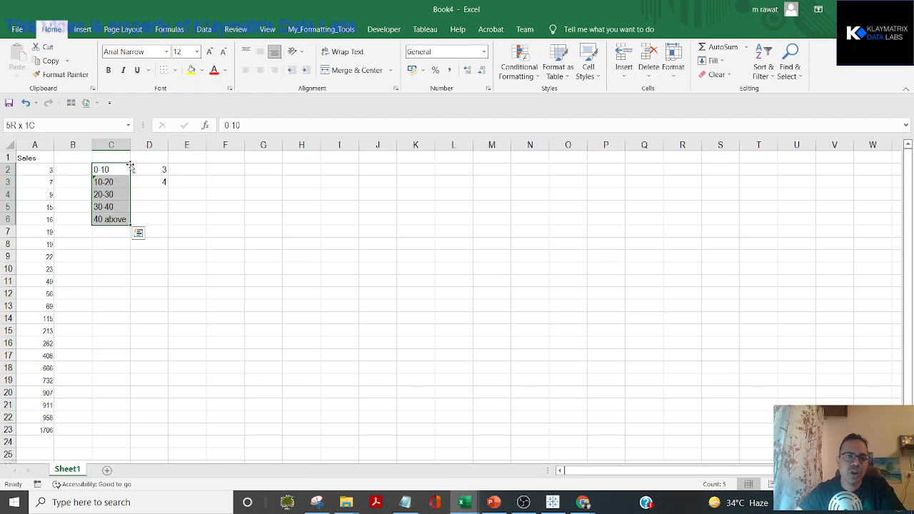
Switch to the Demo Class workbook in Tableau Public and clear Sheet 7.
{"action": "key", "text": "alt+Tab"}
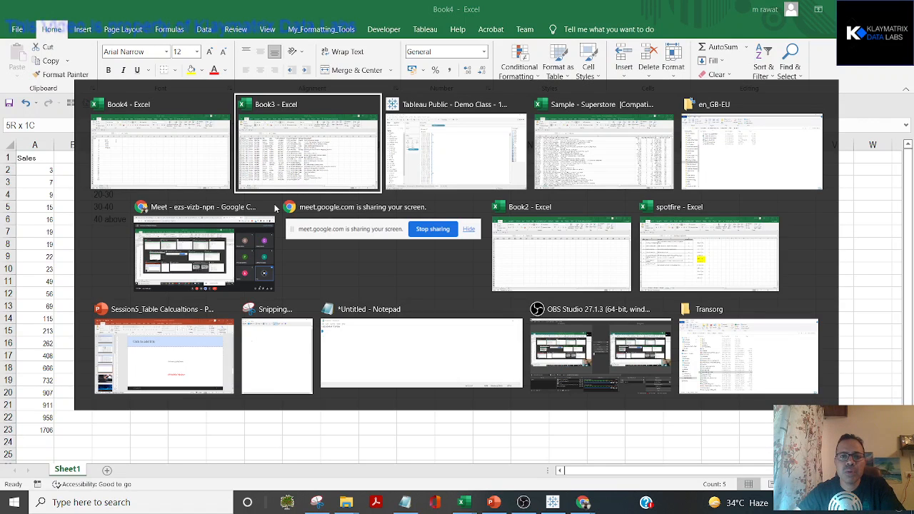
{"action": "left_click", "coordinate": [390, 173]}
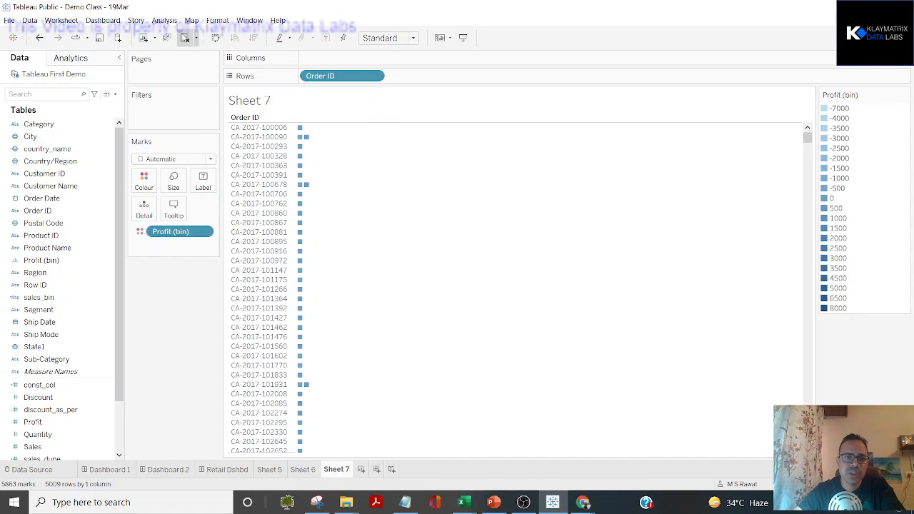
{"action": "left_click", "coordinate": [184, 37]}
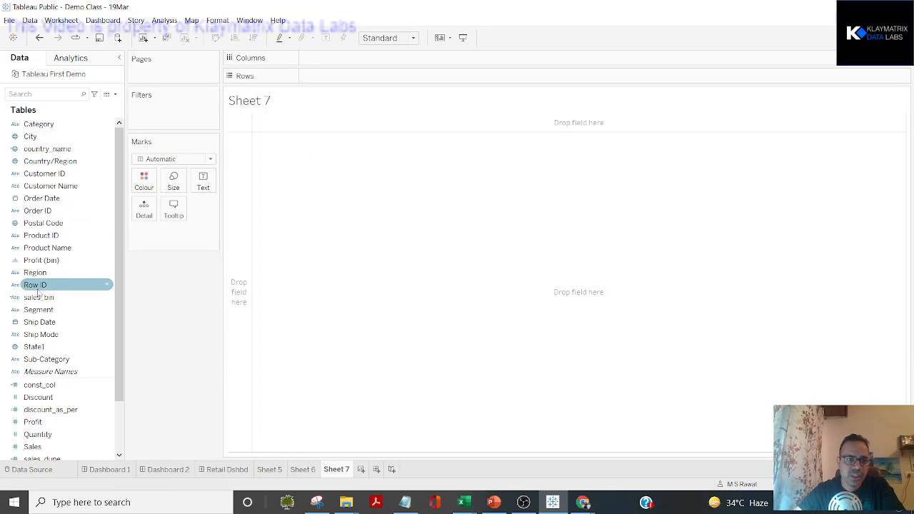
Place Profit (bin) on Rows and Order ID on Columns in Sheet 7, adding all members.
{"action": "left_click_drag", "start_coordinate": [47, 267], "coordinate": [350, 83]}
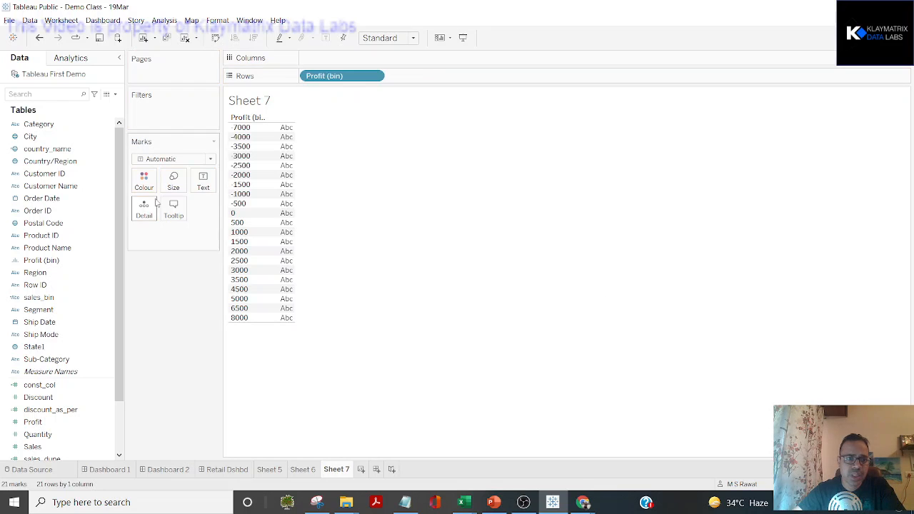
{"action": "left_click", "coordinate": [72, 240]}
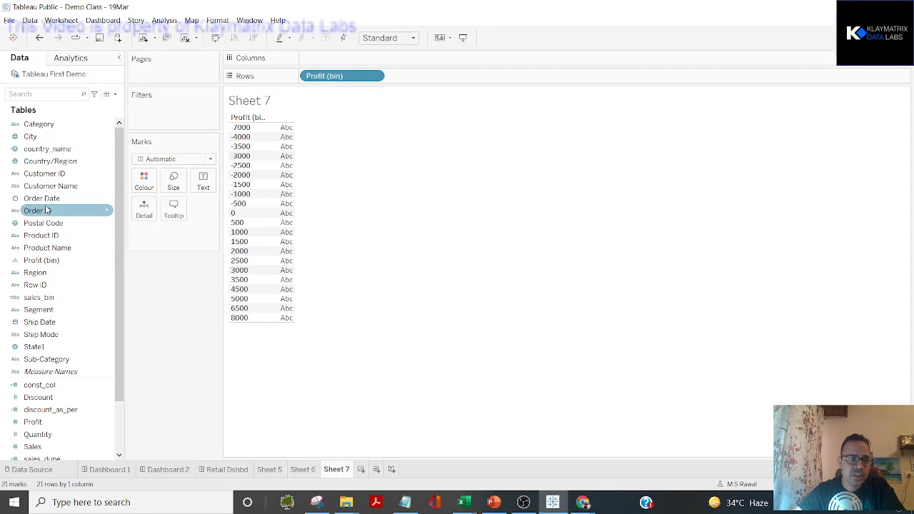
{"action": "left_click_drag", "start_coordinate": [47, 210], "coordinate": [328, 57]}
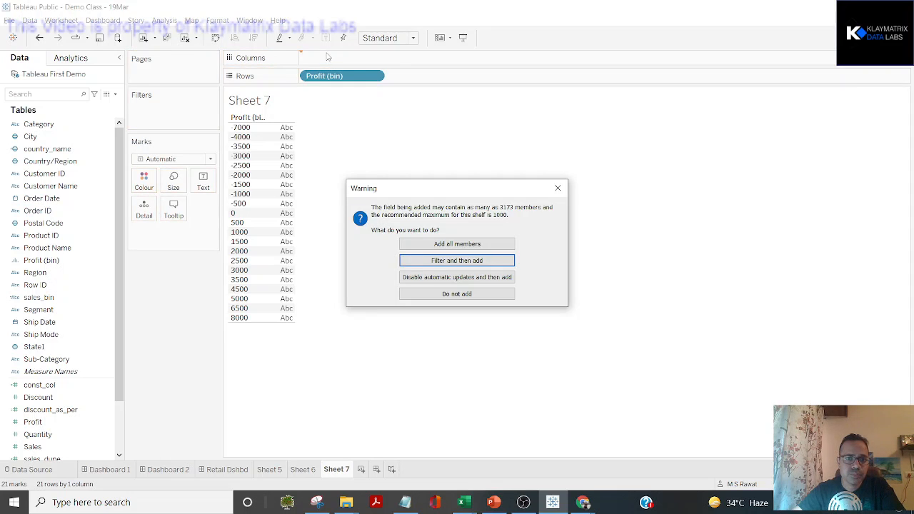
{"action": "left_click", "coordinate": [457, 245]}
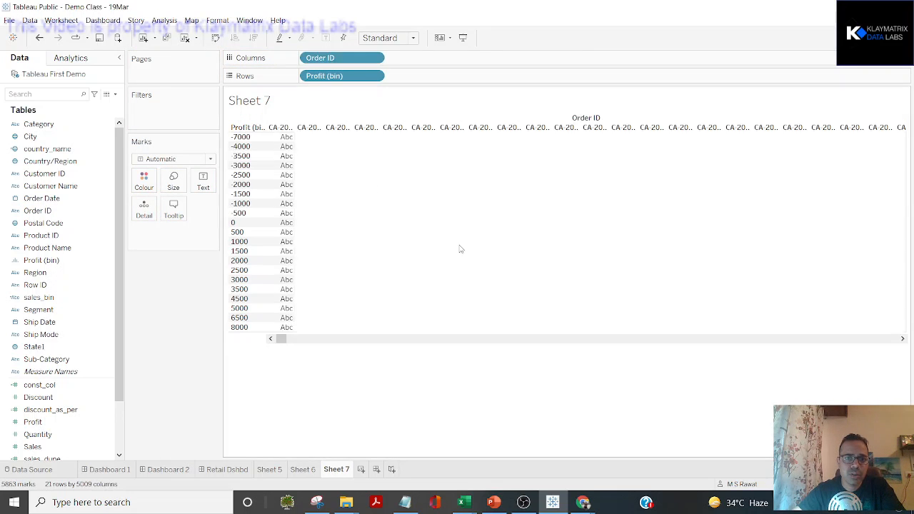
Move Order ID from Columns to Detail and convert it to a Count measure.
{"action": "left_click", "coordinate": [375, 59]}
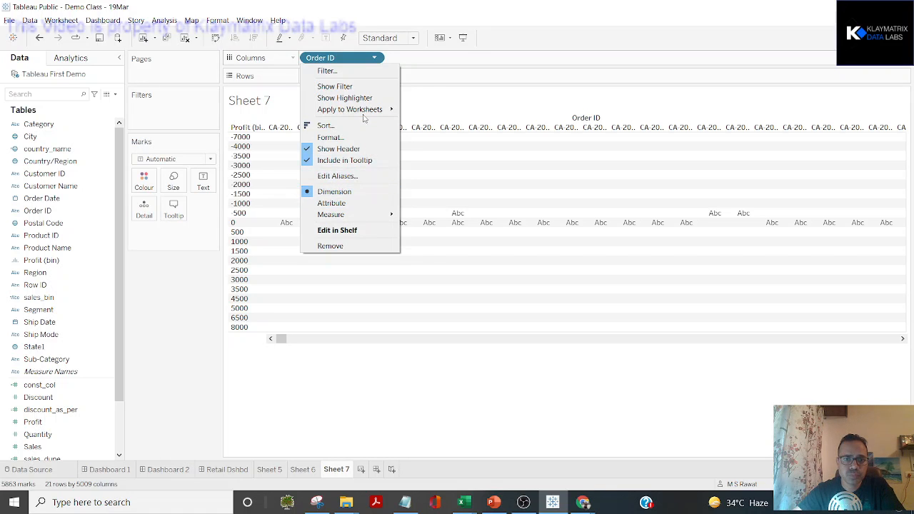
{"action": "key", "text": "Escape"}
{"action": "left_click_drag", "start_coordinate": [339, 64], "coordinate": [145, 213]}
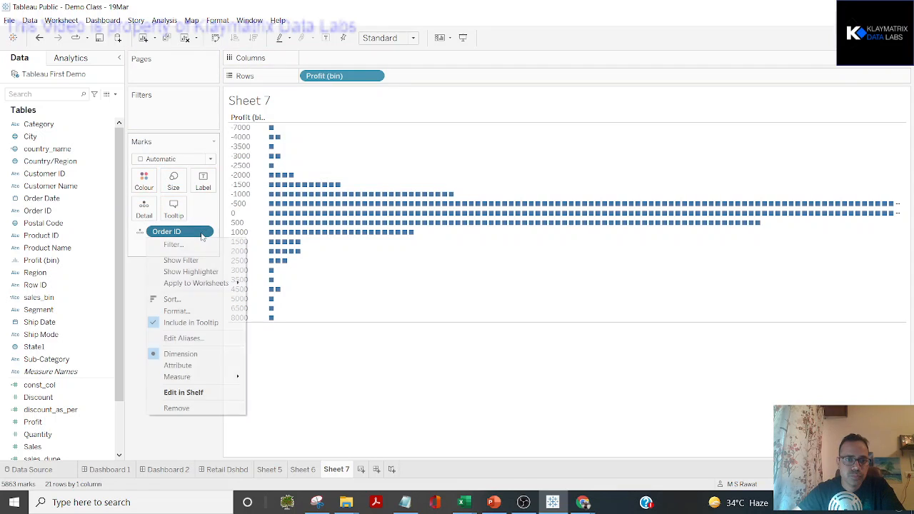
{"action": "left_click", "coordinate": [203, 232]}
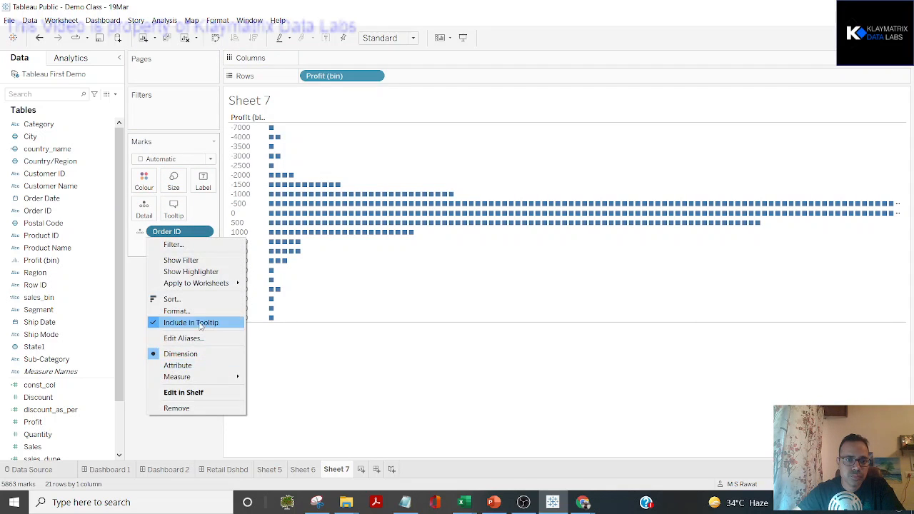
{"action": "mouse_move", "coordinate": [221, 383]}
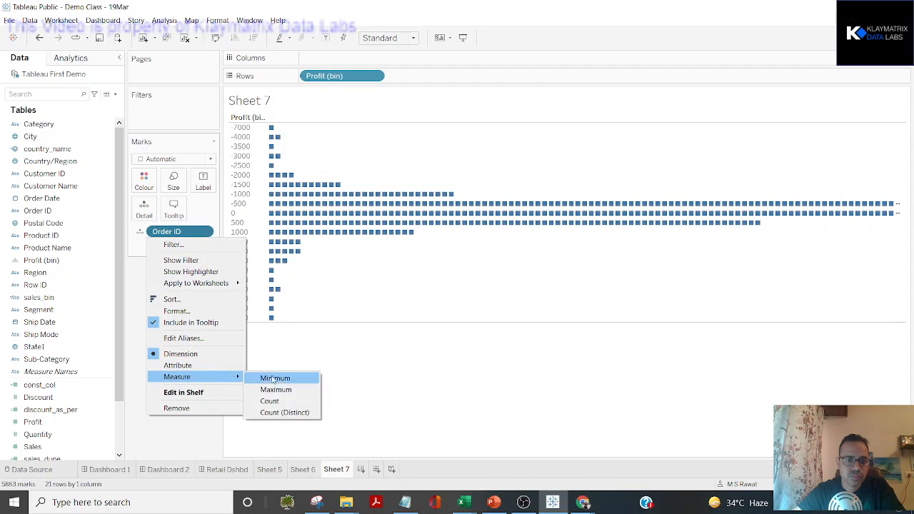
{"action": "left_click", "coordinate": [270, 401]}
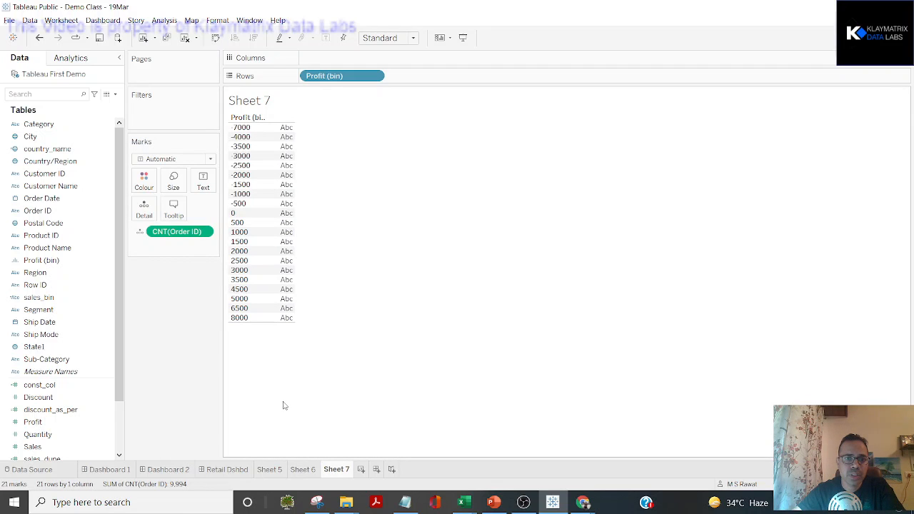
Plot the count of Order ID as vertical bars across Profit (bin) and inspect the bars from -500 to 1000.
{"action": "left_click_drag", "start_coordinate": [159, 233], "coordinate": [307, 60]}
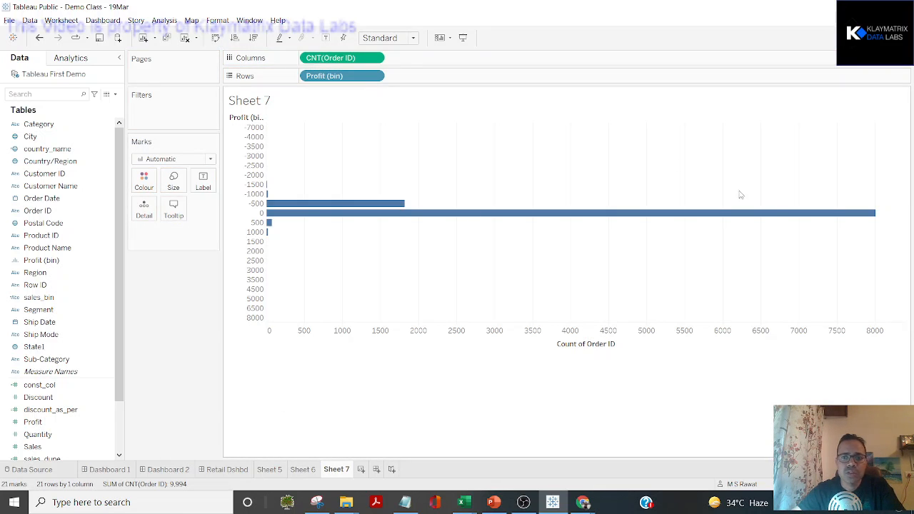
{"action": "left_click", "coordinate": [215, 37]}
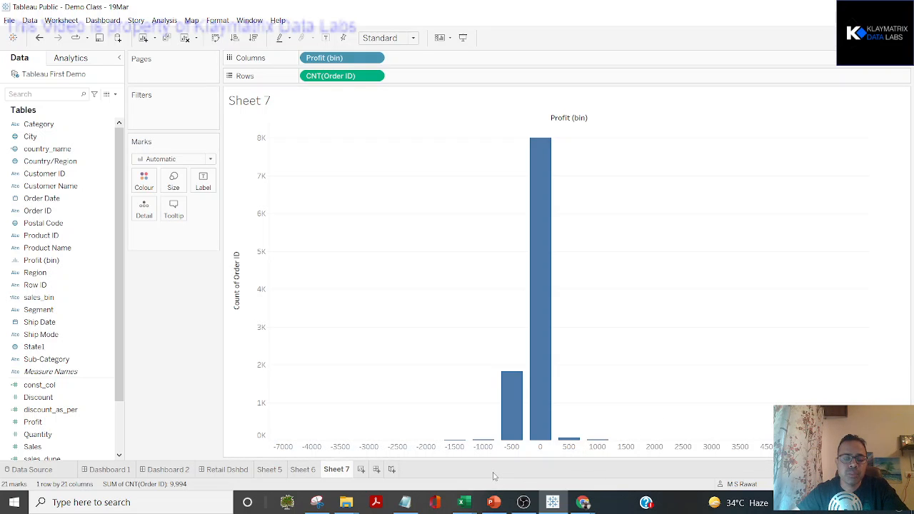
{"action": "mouse_move", "coordinate": [507, 390]}
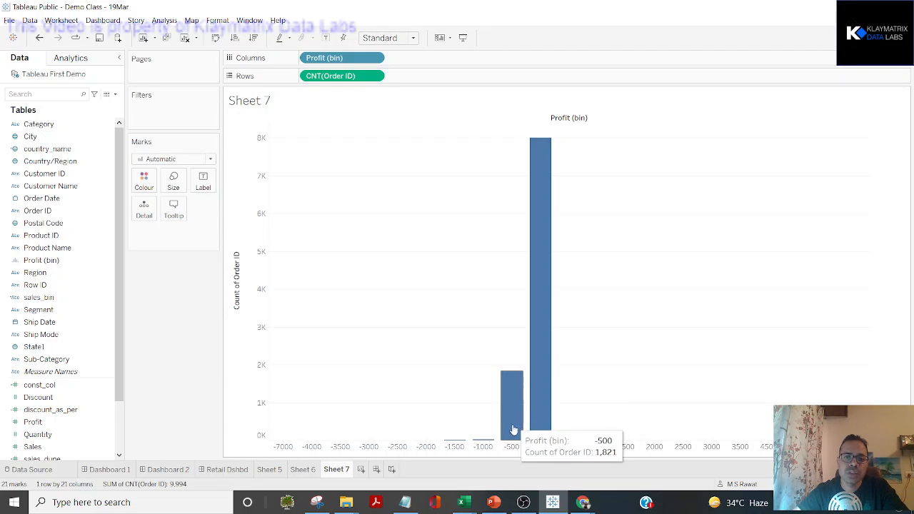
{"action": "mouse_move", "coordinate": [542, 426]}
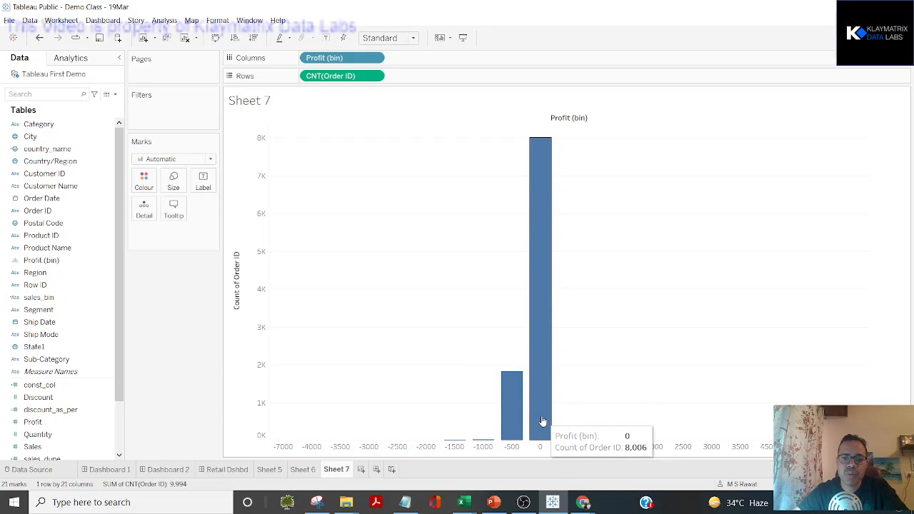
{"action": "left_click", "coordinate": [542, 420]}
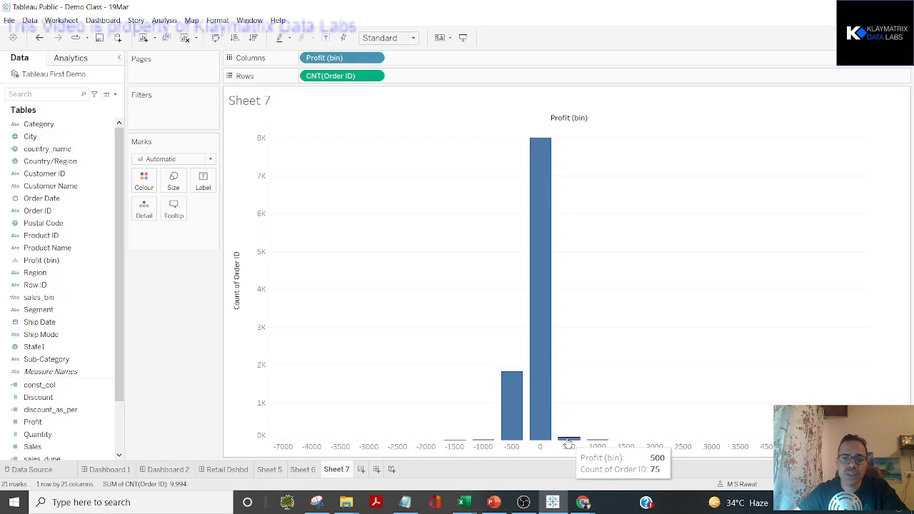
{"action": "mouse_move", "coordinate": [597, 443]}
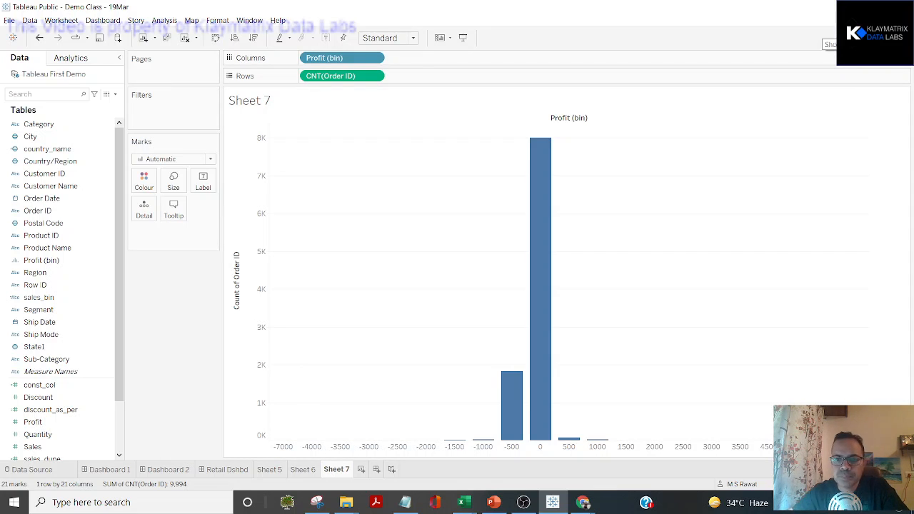
{"action": "mouse_move", "coordinate": [552, 225]}
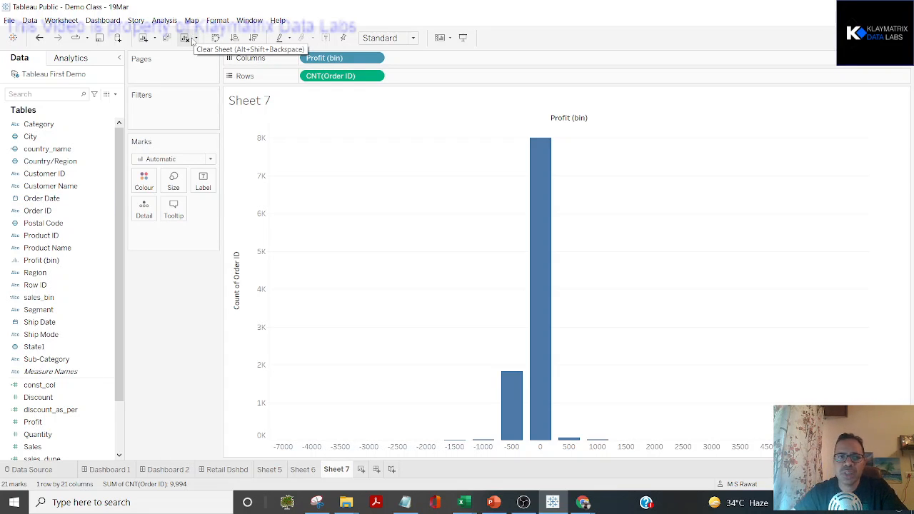
Clear Sheet 7 and open the Show Me chart recommendations.
{"action": "left_click", "coordinate": [184, 38]}
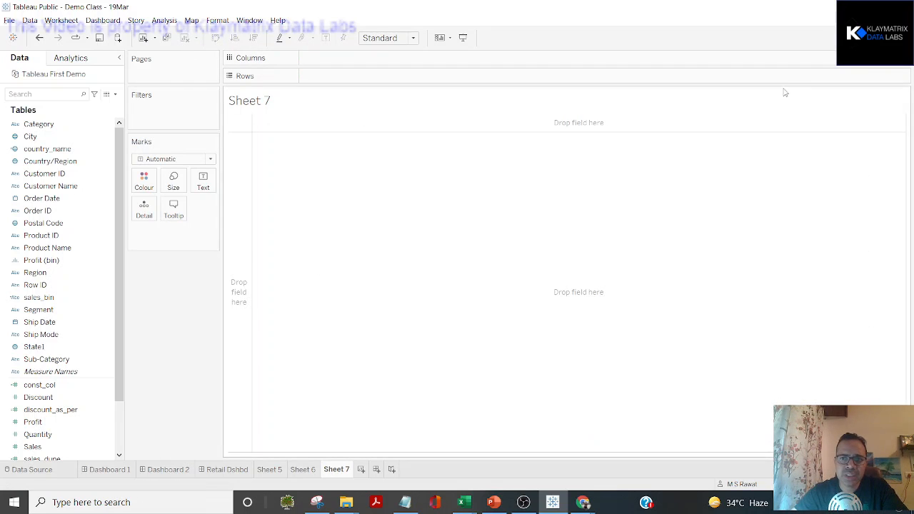
{"action": "left_click", "coordinate": [884, 38]}
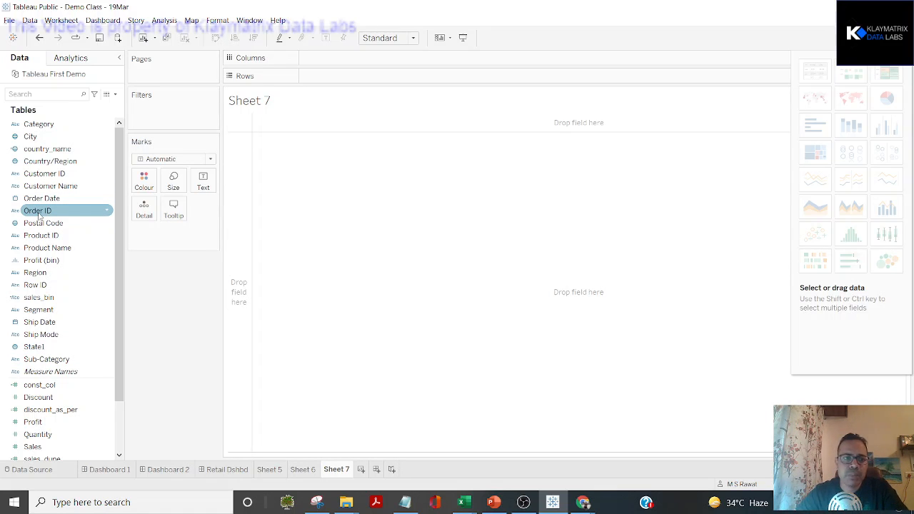
Add Order ID to the sheet as a Count measure and display it as text.
{"action": "left_click_drag", "start_coordinate": [39, 216], "coordinate": [144, 210]}
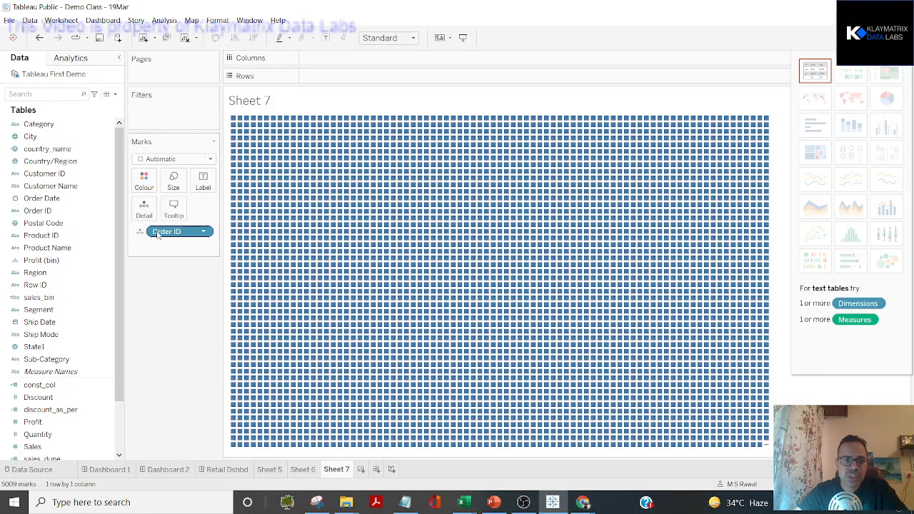
{"action": "left_click", "coordinate": [205, 233]}
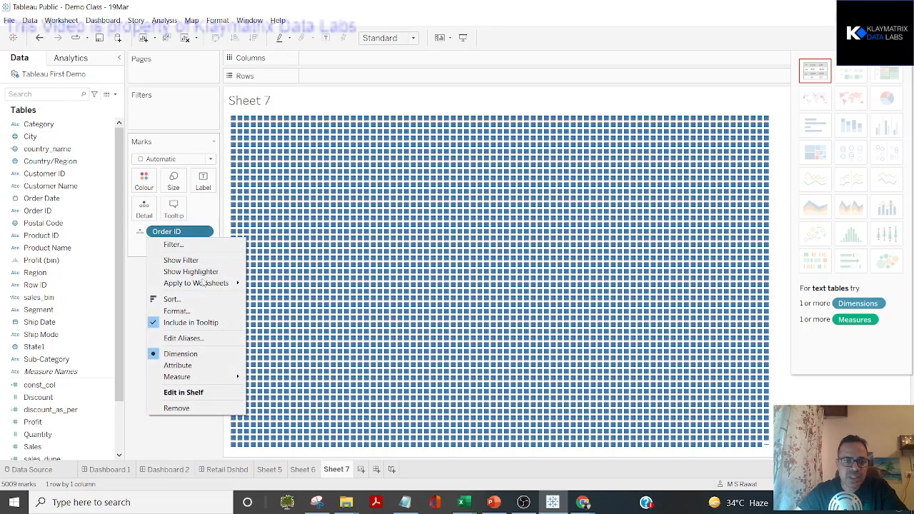
{"action": "mouse_move", "coordinate": [209, 288]}
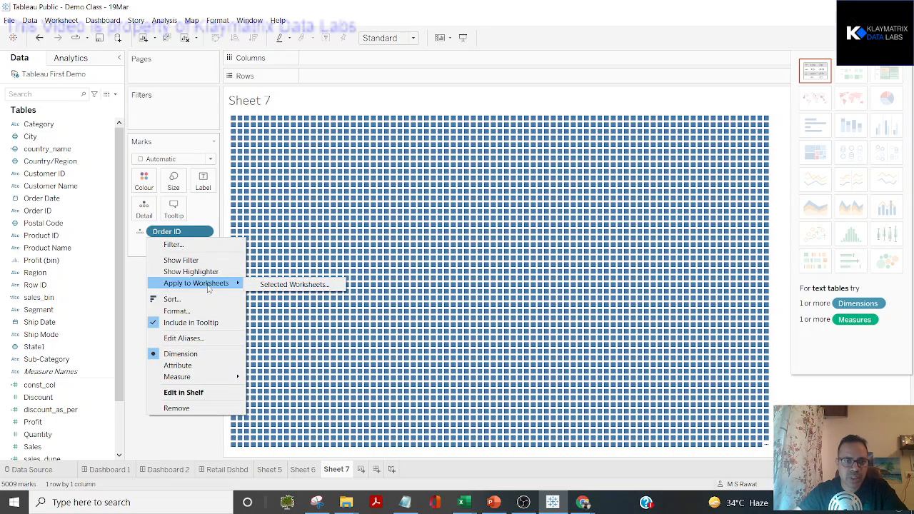
{"action": "mouse_move", "coordinate": [200, 379]}
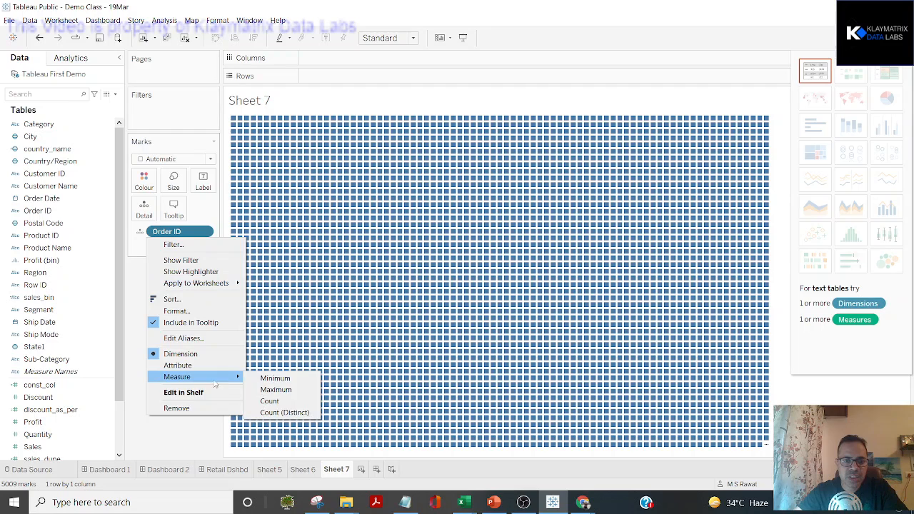
{"action": "left_click", "coordinate": [269, 401]}
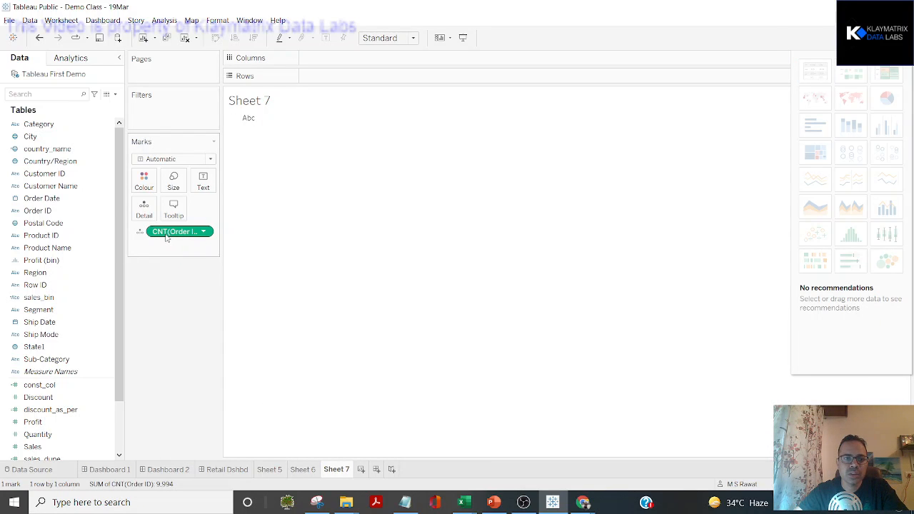
{"action": "left_click_drag", "start_coordinate": [166, 235], "coordinate": [203, 182]}
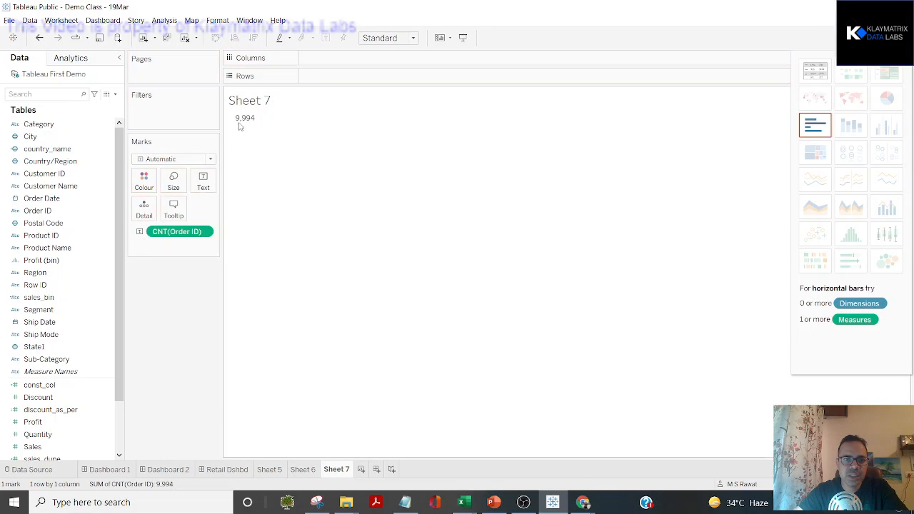
{"action": "left_click", "coordinate": [249, 125]}
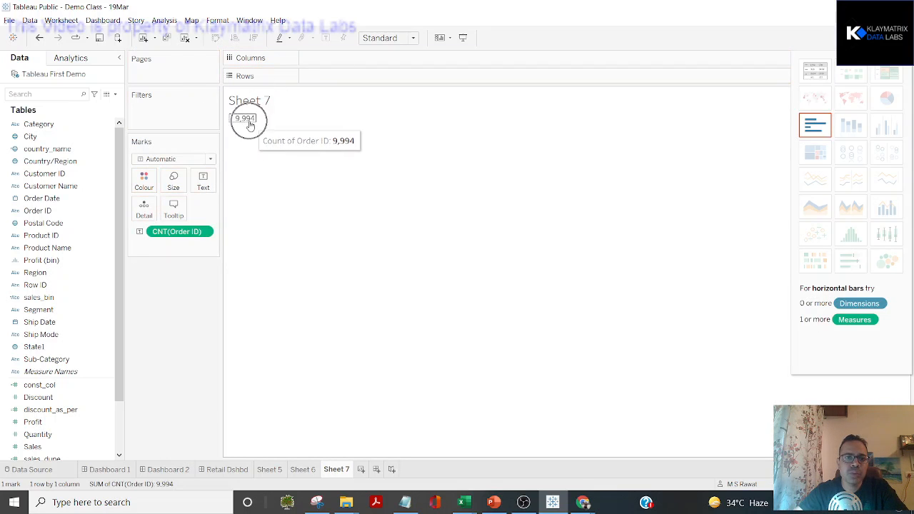
Switch to the Sample - Superstore workbook in Excel and select all Row ID values to check the record count.
{"action": "key", "text": "alt+Tab"}
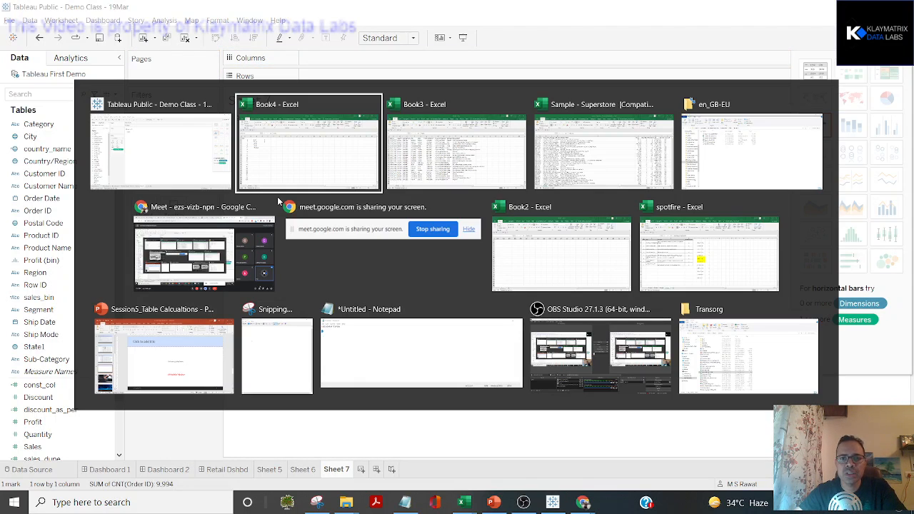
{"action": "key", "text": "alt+Tab"}
{"action": "key", "text": "alt+Tab"}
{"action": "key", "text": "ctrl+Home"}
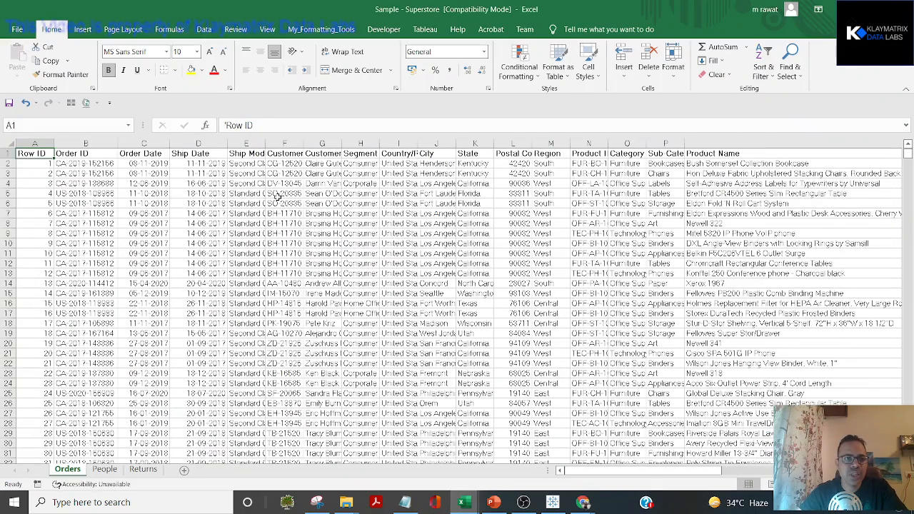
{"action": "key", "text": "Down"}
{"action": "key", "text": "ctrl+shift+Down"}
{"action": "scroll", "coordinate": [278, 197], "scroll_direction": "down", "scroll_amount": 1}
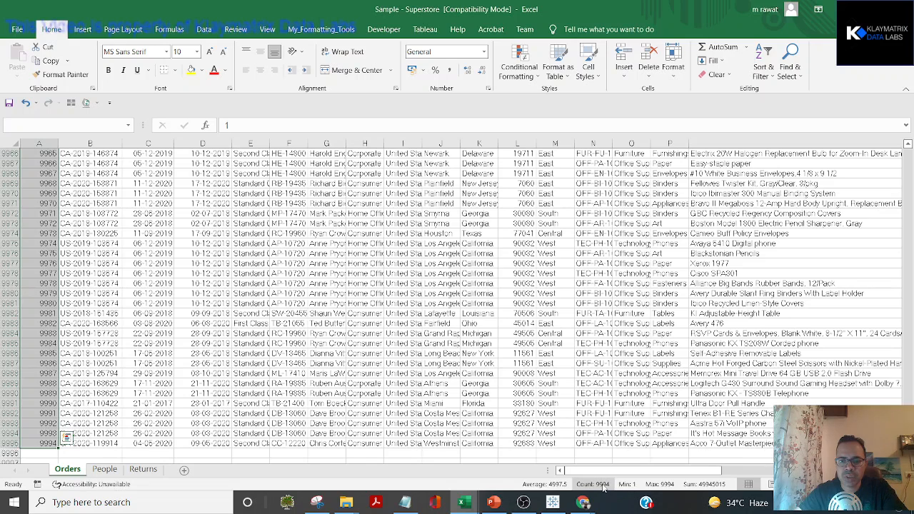
Return to the Tableau workbook and check which fields the histogram recommendation in Show Me requires.
{"action": "left_click", "coordinate": [553, 502]}
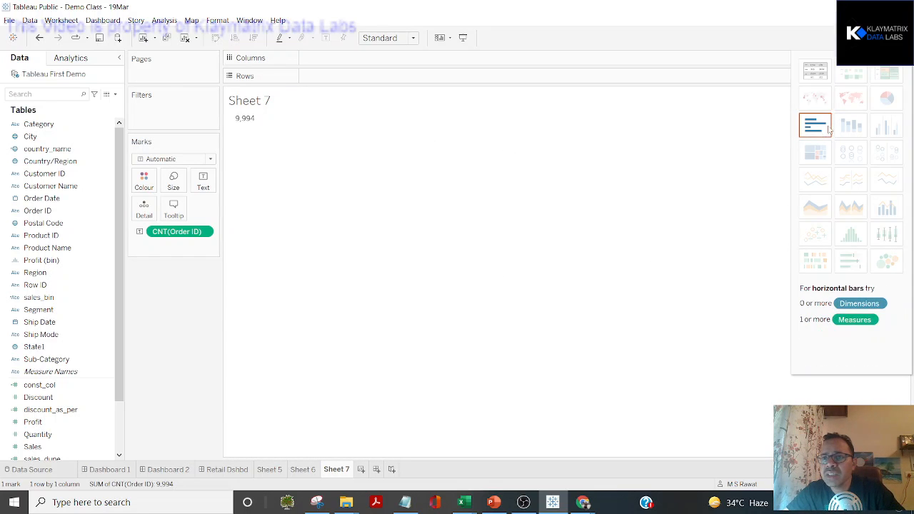
{"action": "key", "text": "ctrl"}
{"action": "key", "text": "ctrl"}
{"action": "key", "text": "ctrl"}
{"action": "key", "text": "ctrl"}
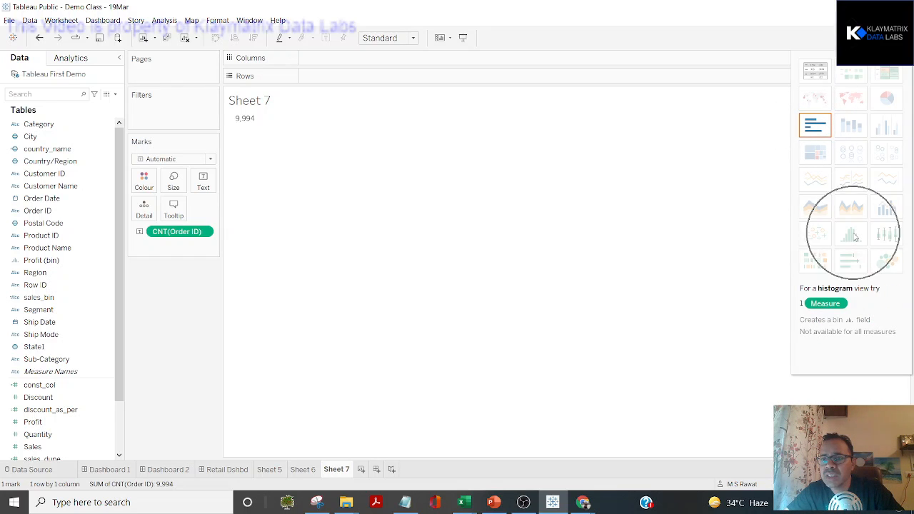
{"action": "key", "text": "ctrl"}
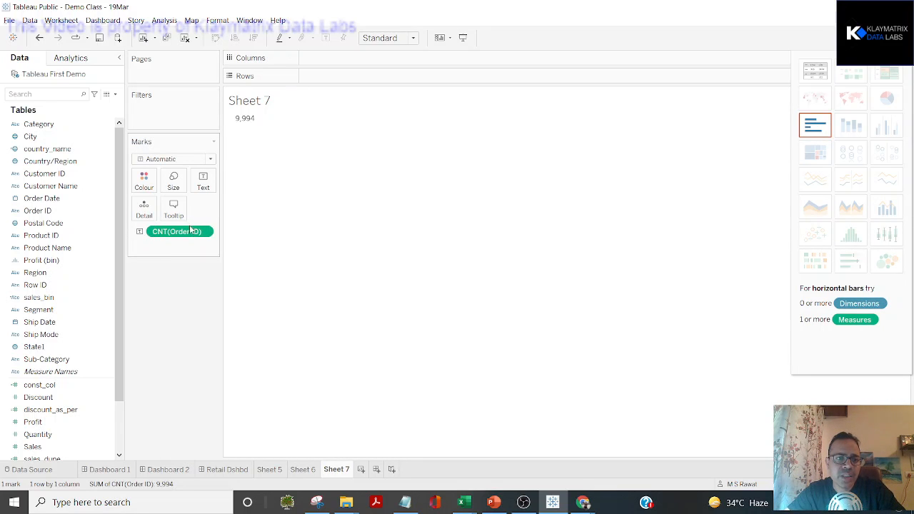
{"action": "key", "text": "ctrl"}
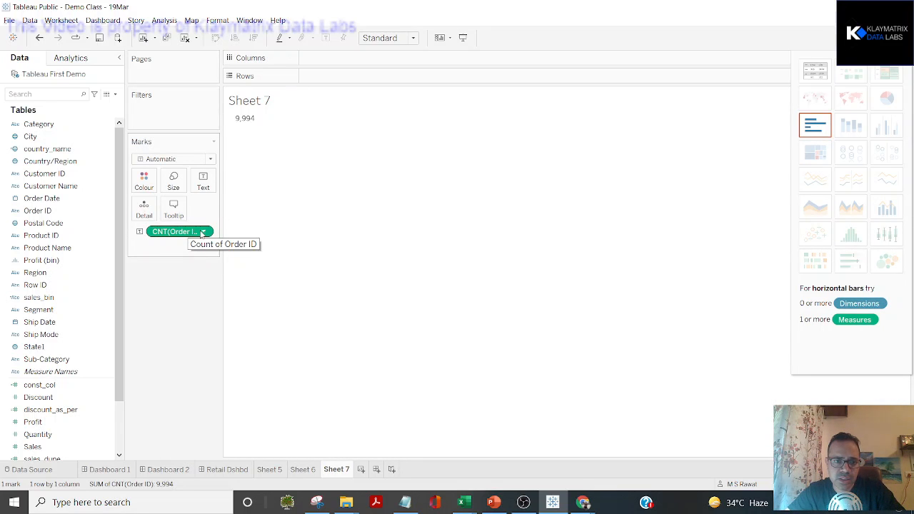
Review the field options available for the Count of Order ID measure.
{"action": "left_click", "coordinate": [205, 232]}
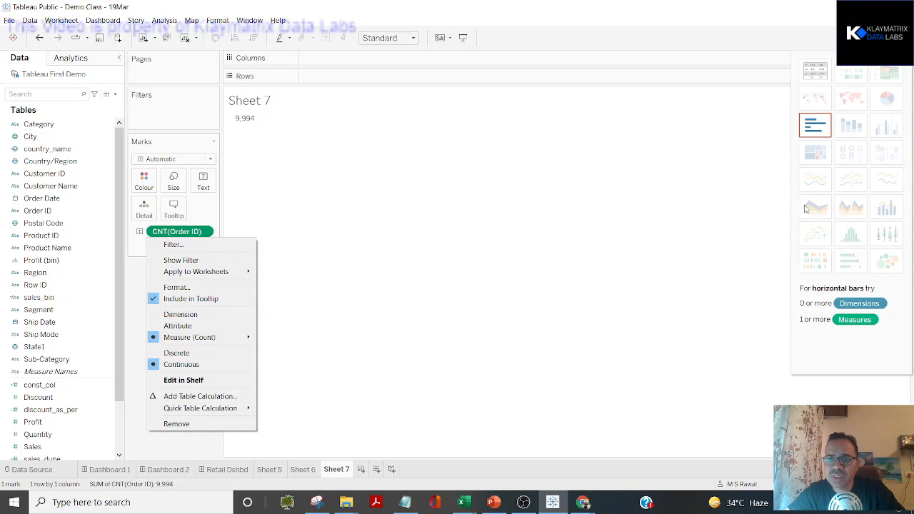
{"action": "left_click", "coordinate": [821, 233]}
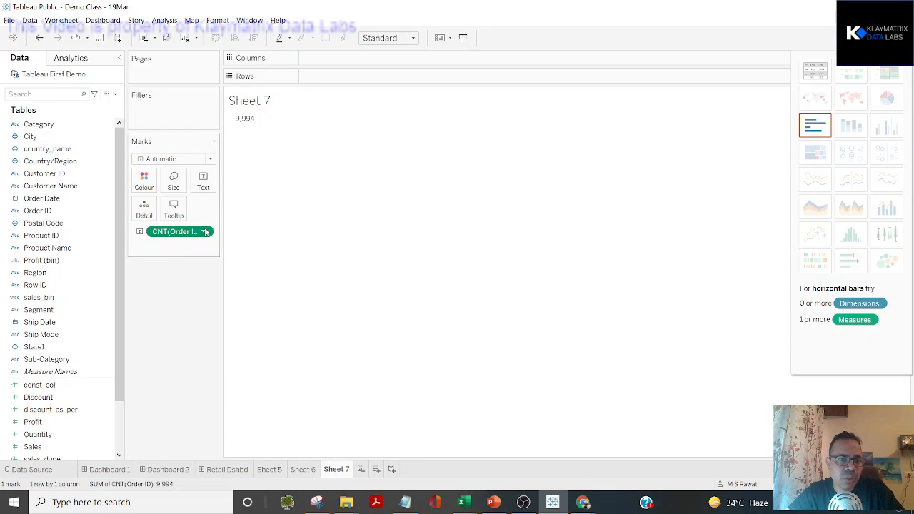
{"action": "left_click", "coordinate": [206, 232]}
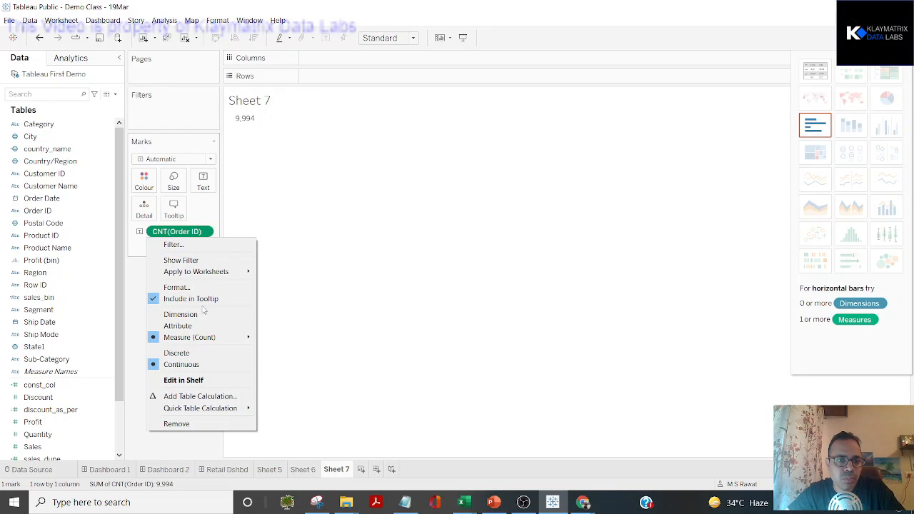
{"action": "left_click", "coordinate": [142, 305]}
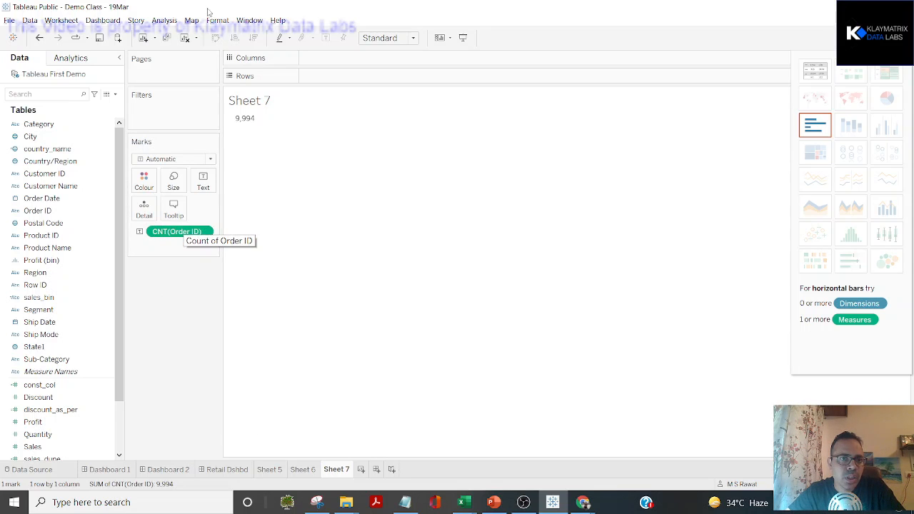
Clear Sheet 7 and chart the sum of Profit by placing the measure on Rows.
{"action": "left_click", "coordinate": [184, 38]}
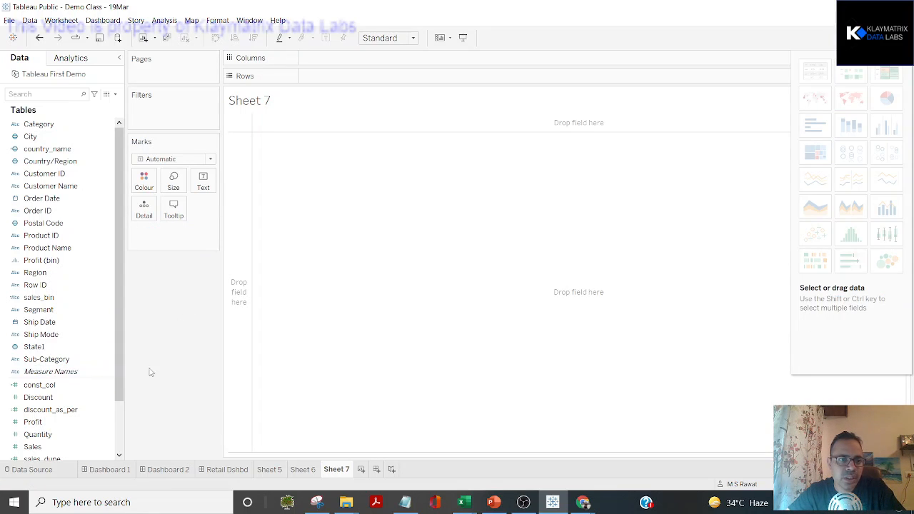
{"action": "left_click", "coordinate": [70, 411]}
{"action": "left_click", "coordinate": [43, 422]}
{"action": "left_click", "coordinate": [39, 434]}
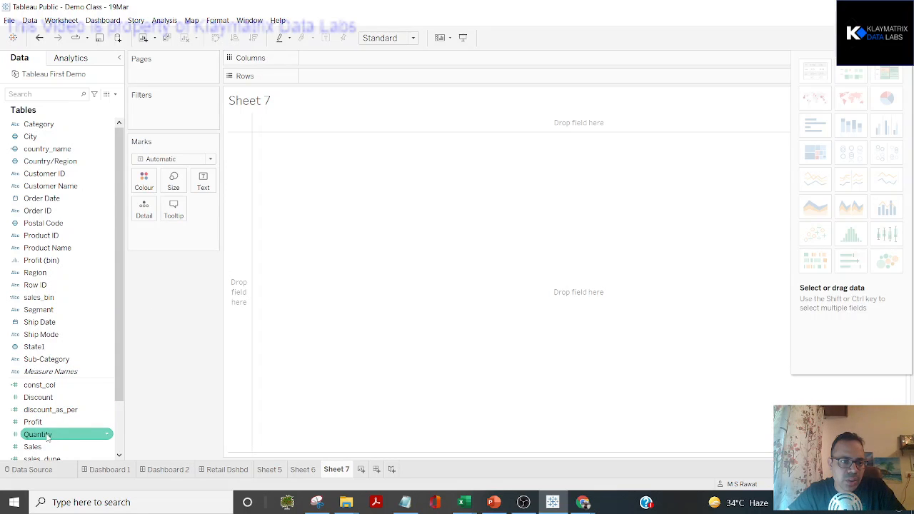
{"action": "left_click", "coordinate": [39, 423]}
{"action": "left_click_drag", "start_coordinate": [39, 427], "coordinate": [144, 212]}
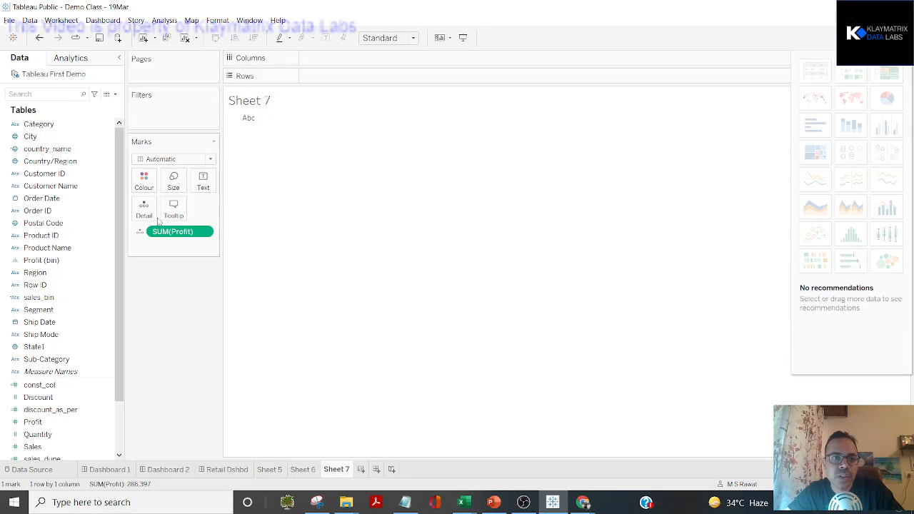
{"action": "left_click_drag", "start_coordinate": [175, 231], "coordinate": [321, 81]}
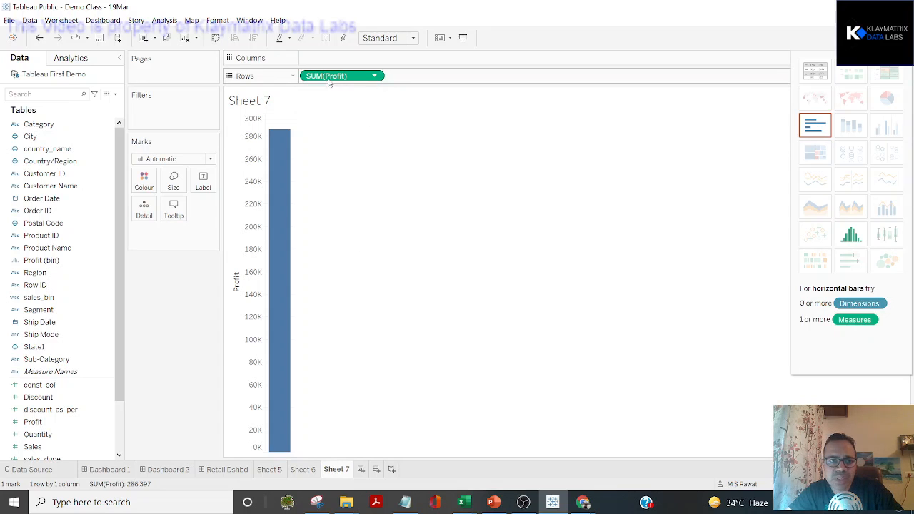
Clear the Profit chart and undo the changes back to the Count of Order ID view.
{"action": "left_click", "coordinate": [184, 38]}
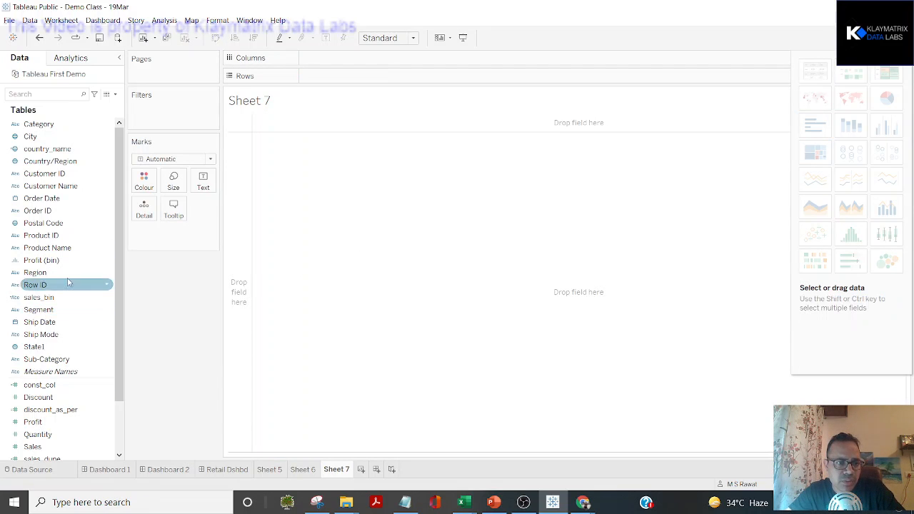
{"action": "key", "text": "ctrl+z"}
{"action": "key", "text": "ctrl+z"}
{"action": "key", "text": "ctrl+z"}
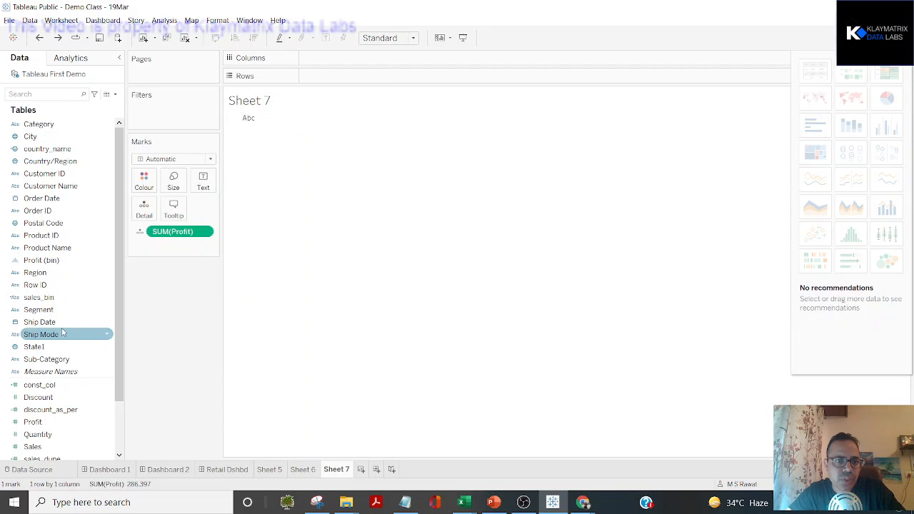
{"action": "key", "text": "ctrl+z"}
{"action": "key", "text": "ctrl+z"}
{"action": "key", "text": "ctrl+z"}
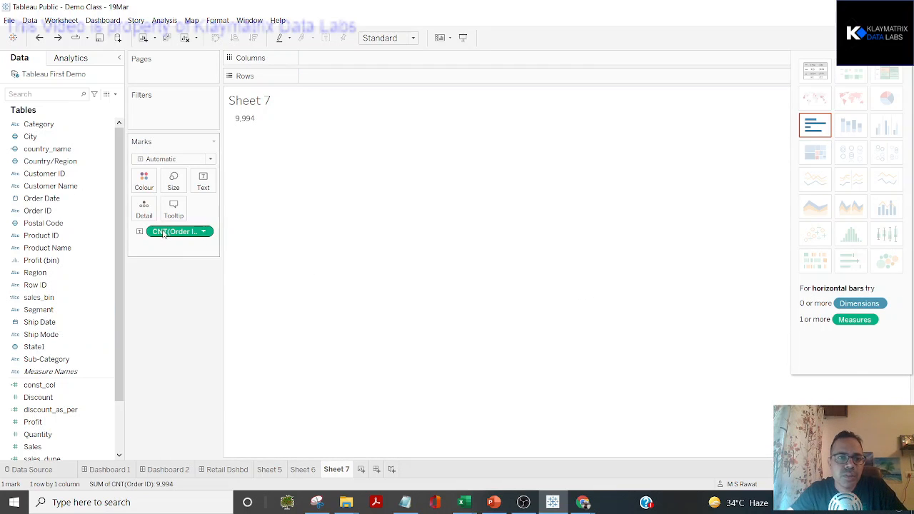
Move the Count of Order ID measure from the marks to Rows.
{"action": "left_click_drag", "start_coordinate": [173, 231], "coordinate": [340, 85]}
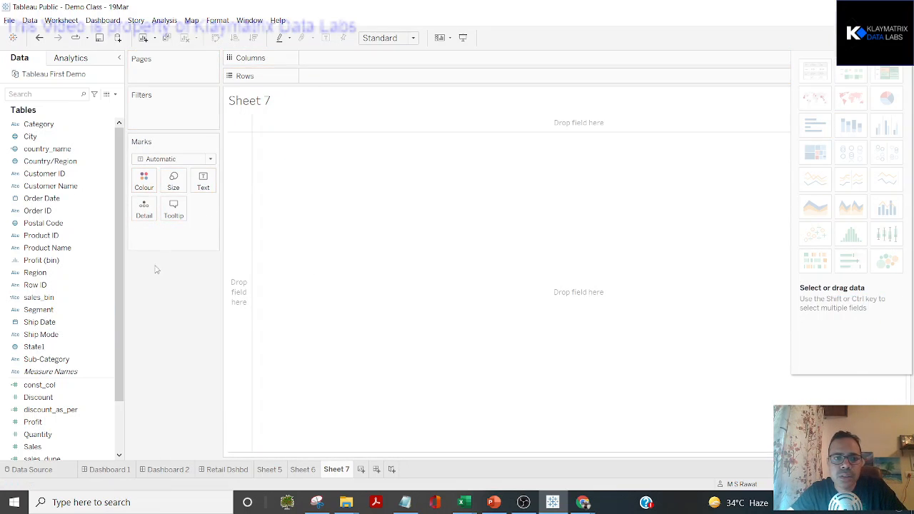
{"action": "key", "text": "ctrl+z"}
{"action": "left_click_drag", "start_coordinate": [177, 235], "coordinate": [339, 78]}
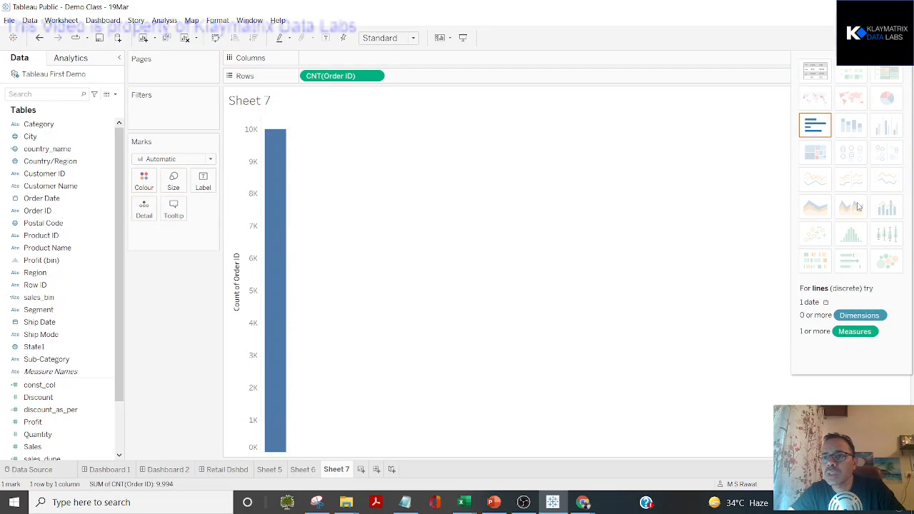
Clear the sheet, place Profit on Rows and convert the view to a histogram with Show Me.
{"action": "left_click", "coordinate": [185, 38]}
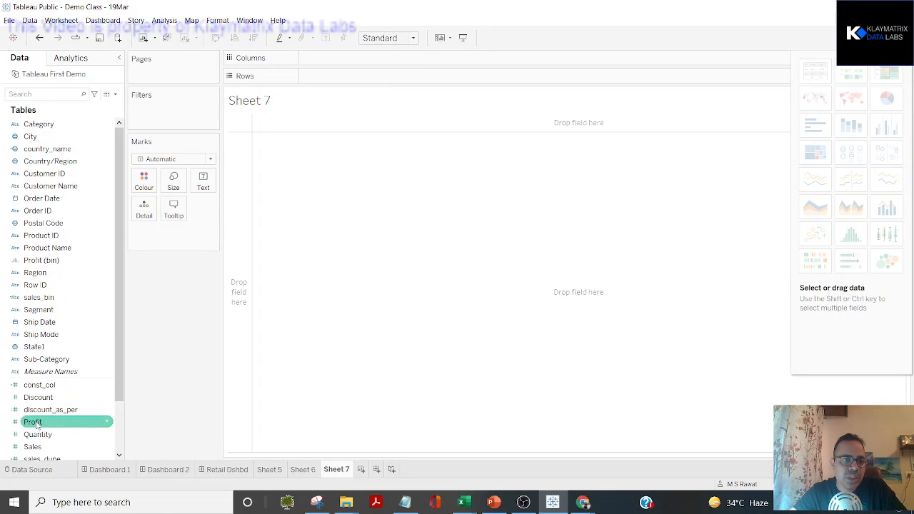
{"action": "left_click_drag", "start_coordinate": [34, 422], "coordinate": [330, 76]}
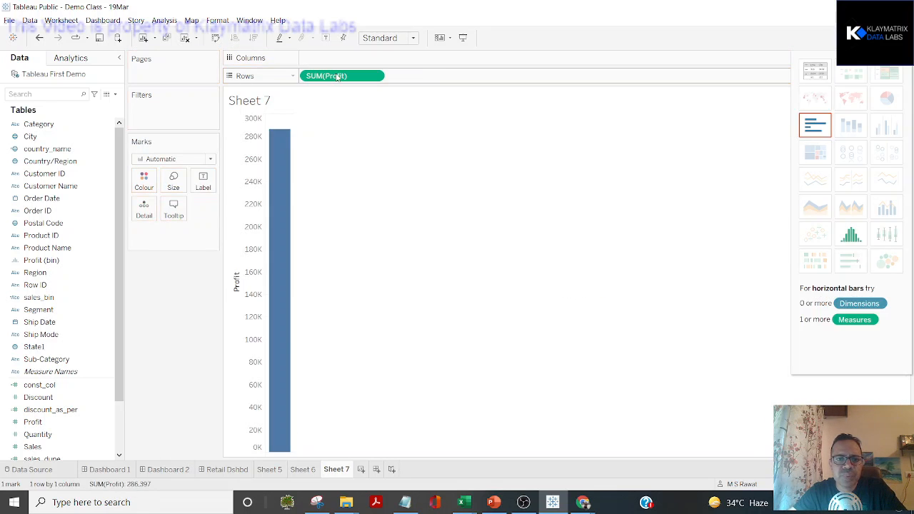
{"action": "left_click", "coordinate": [852, 235]}
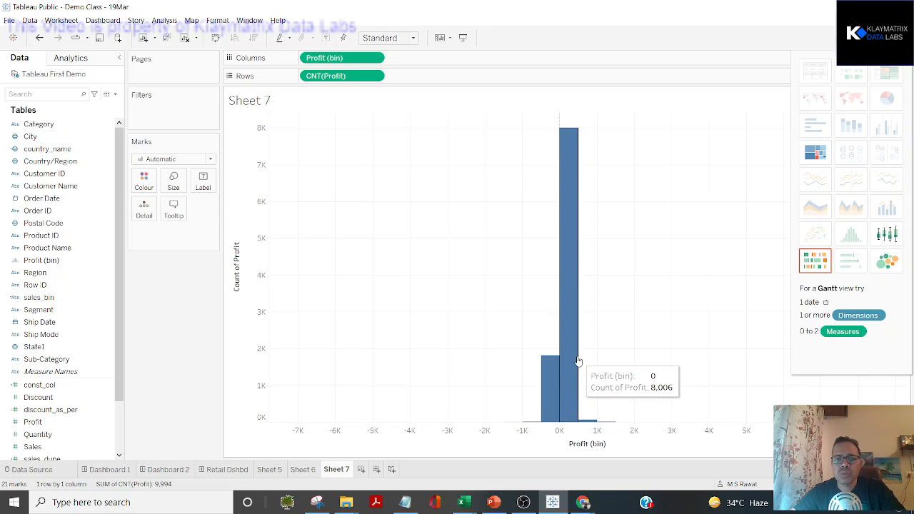
Switch to the Book3 workbook in Excel and select cells S1:S23.
{"action": "mouse_move", "coordinate": [465, 502]}
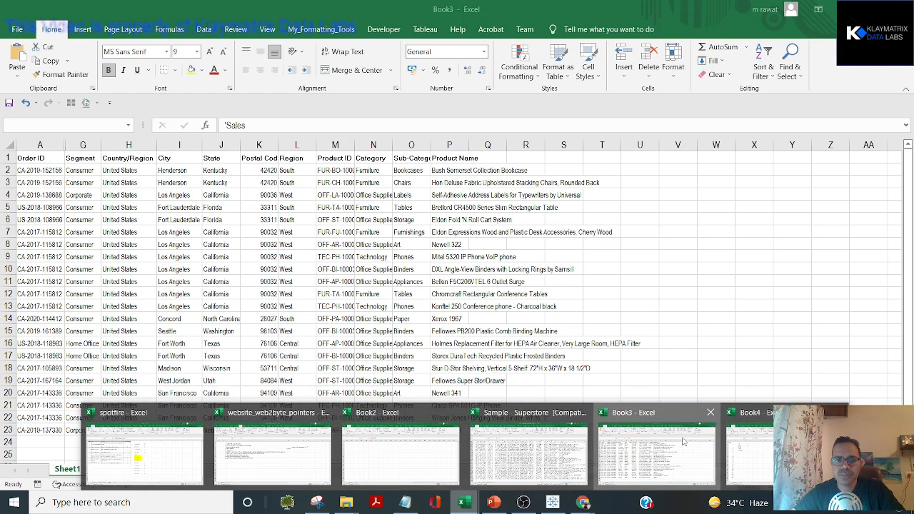
{"action": "left_click", "coordinate": [684, 441]}
{"action": "left_click_drag", "start_coordinate": [564, 158], "coordinate": [552, 440]}
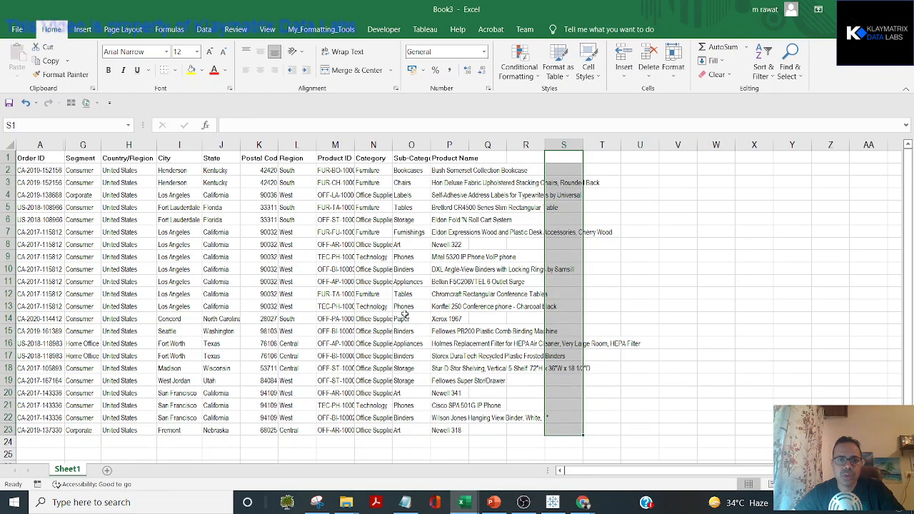
Switch to the Sample - Superstore workbook and move along the Orders header row to the measure columns.
{"action": "left_click", "coordinate": [461, 502]}
{"action": "left_click", "coordinate": [512, 459]}
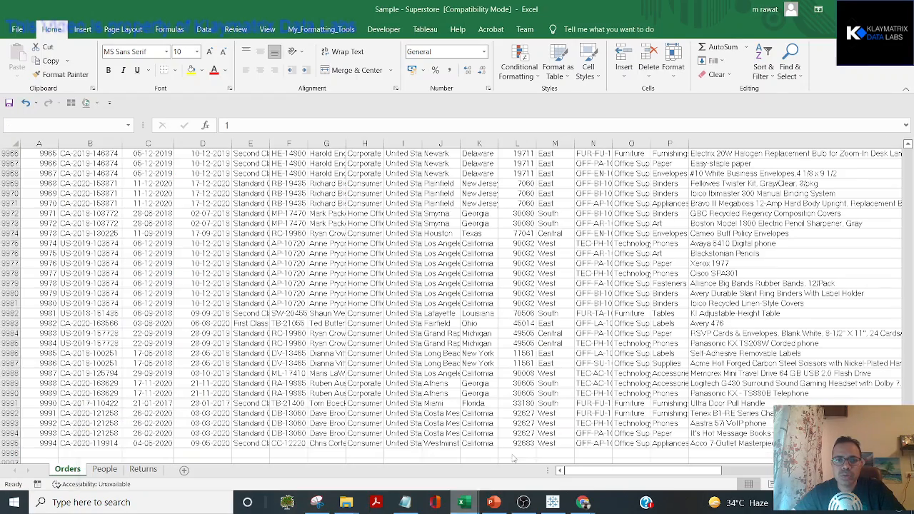
{"action": "key", "text": "Right"}
{"action": "key", "text": "Right"}
{"action": "key", "text": "Right"}
{"action": "key", "text": "Right"}
{"action": "key", "text": "Right"}
{"action": "key", "text": "Right"}
{"action": "key", "text": "Right"}
{"action": "key", "text": "Right"}
{"action": "key", "text": "Right"}
{"action": "key", "text": "Right"}
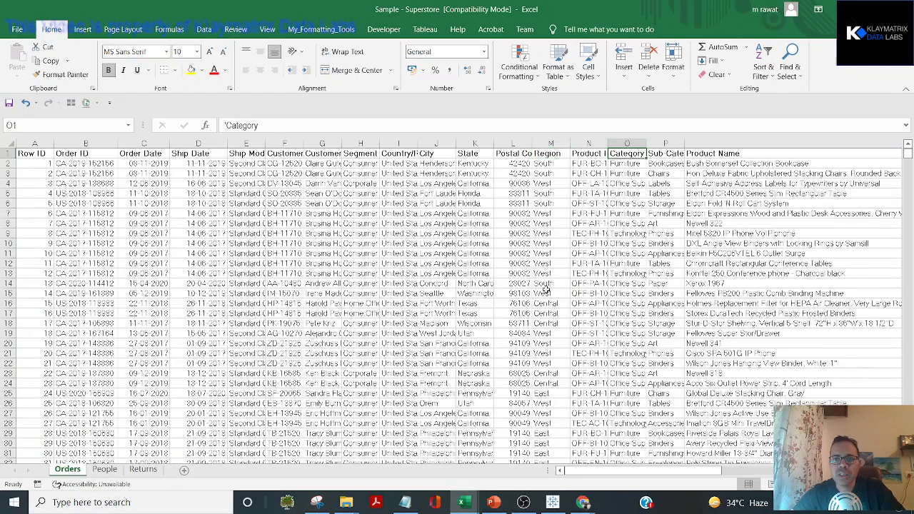
{"action": "key", "text": "Left"}
{"action": "key", "text": "Left"}
{"action": "key", "text": "Left"}
{"action": "key", "text": "Left"}
{"action": "key", "text": "Left"}
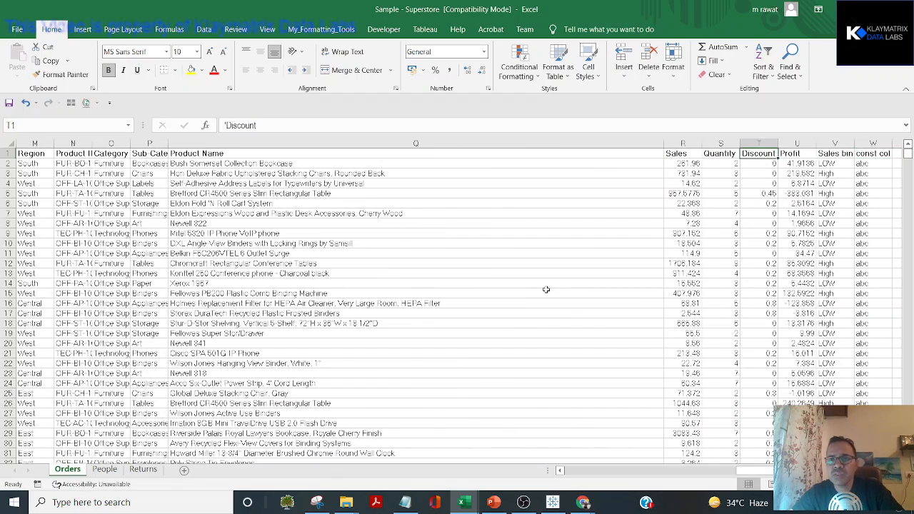
Select the Sales header and the run of values below it on the Orders sheet.
{"action": "key", "text": "shift+Down"}
{"action": "key", "text": "shift+Down"}
{"action": "key", "text": "shift+Down"}
{"action": "key", "text": "shift+Down"}
{"action": "key", "text": "shift+Down"}
{"action": "key", "text": "shift+Down"}
{"action": "key", "text": "shift+Down"}
{"action": "key", "text": "shift+Down"}
{"action": "key", "text": "shift+Down"}
{"action": "key", "text": "shift+Down"}
{"action": "key", "text": "shift+Down"}
{"action": "key", "text": "shift+Down"}
{"action": "key", "text": "shift+Down"}
{"action": "key", "text": "shift+Down"}
{"action": "key", "text": "shift+Down"}
{"action": "key", "text": "shift+Down"}
{"action": "key", "text": "shift+Down"}
{"action": "key", "text": "shift+Down"}
{"action": "key", "text": "shift+Down"}
{"action": "key", "text": "shift+Down"}
{"action": "key", "text": "shift+Down"}
{"action": "key", "text": "shift+Down"}
{"action": "key", "text": "shift+Down"}
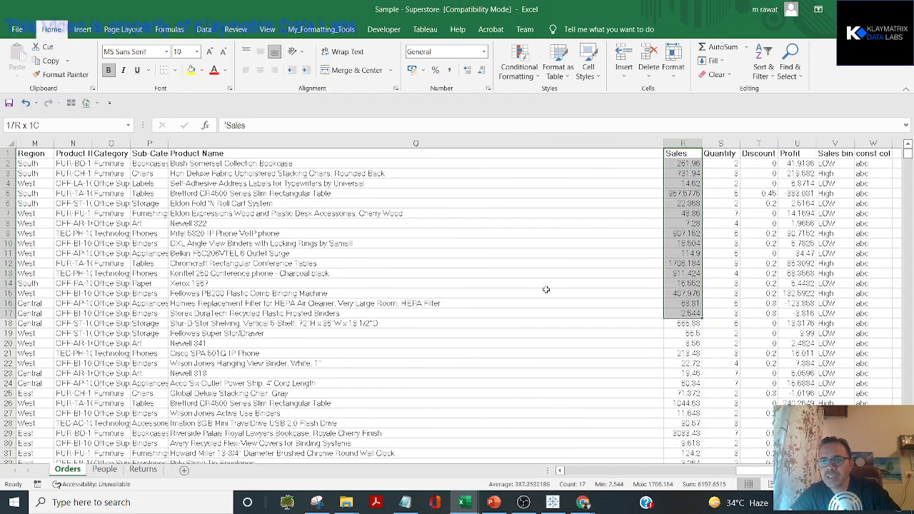
Select the first eight Sales values, R2:R9, without the header.
{"action": "key", "text": "ctrl+Up"}
{"action": "key", "text": "Down"}
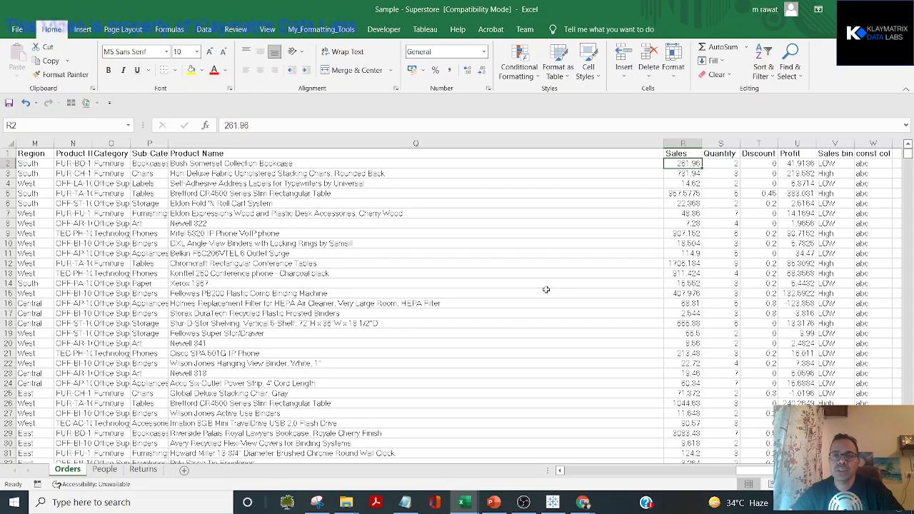
{"action": "key", "text": "Up"}
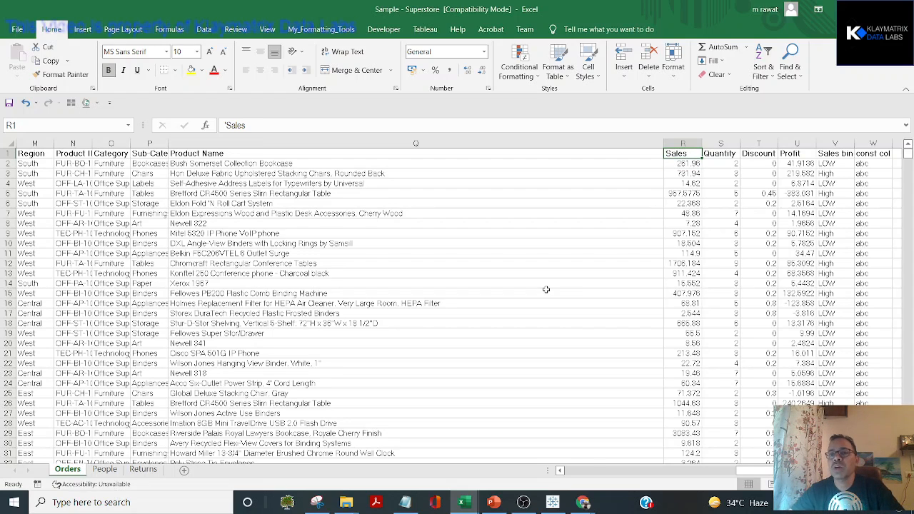
{"action": "key", "text": "Down"}
{"action": "key", "text": "shift+Down"}
{"action": "key", "text": "shift+Down"}
{"action": "key", "text": "shift+Down"}
{"action": "key", "text": "shift+Down"}
{"action": "key", "text": "shift+Down"}
{"action": "key", "text": "shift+Down"}
{"action": "key", "text": "shift+Down"}
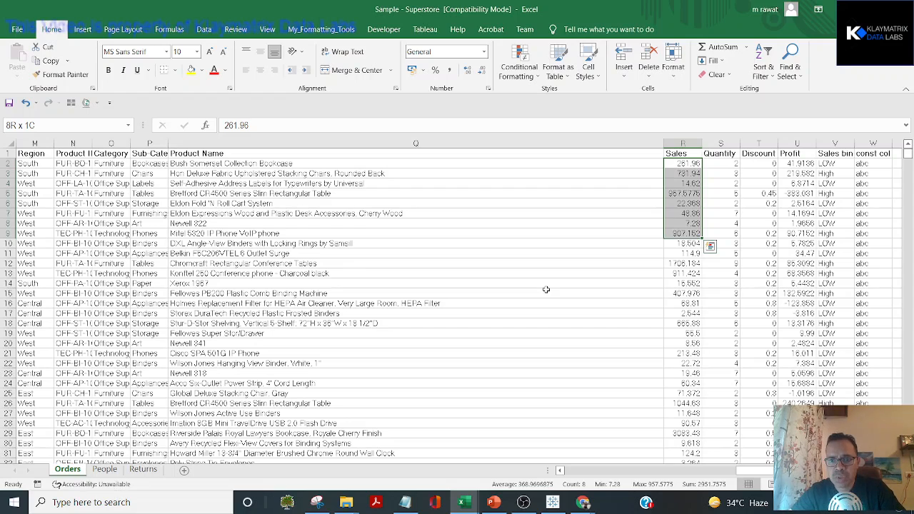
Return to the Tableau workbook and review the axis settings of the histogram's Profit (bin) axis.
{"action": "key", "text": "alt+Tab"}
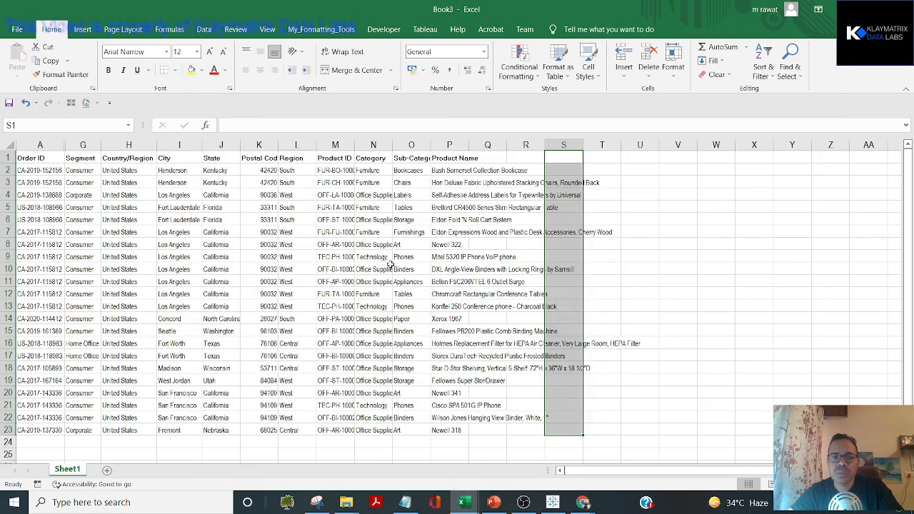
{"action": "key", "text": "alt+Tab"}
{"action": "key", "text": "alt+Tab"}
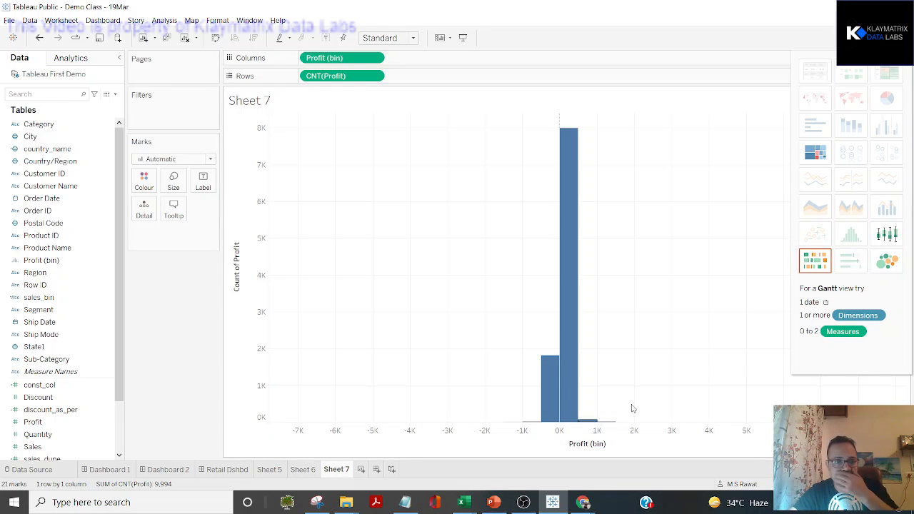
{"action": "right_click", "coordinate": [592, 438]}
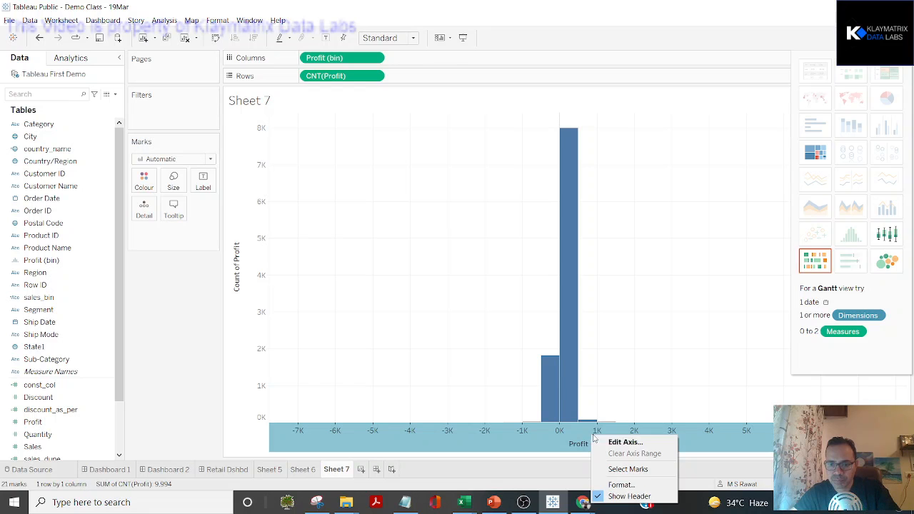
{"action": "left_click", "coordinate": [631, 444]}
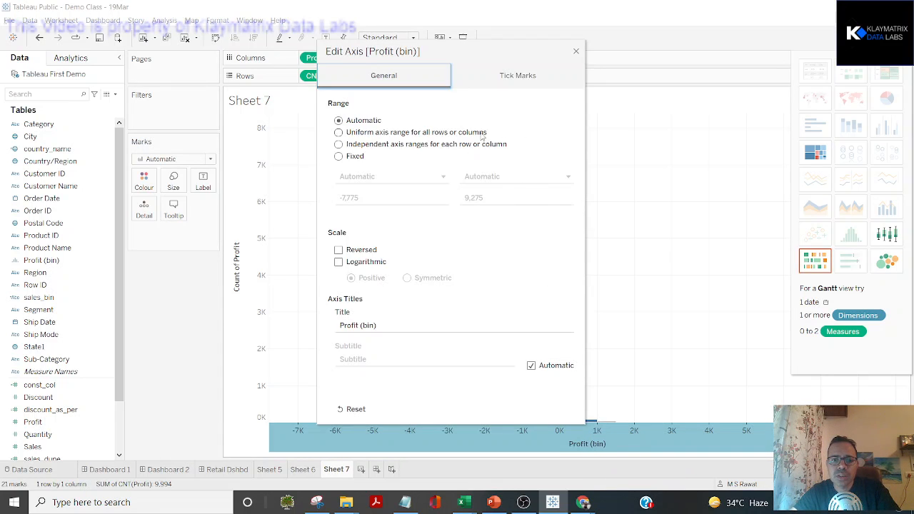
{"action": "left_click", "coordinate": [576, 51]}
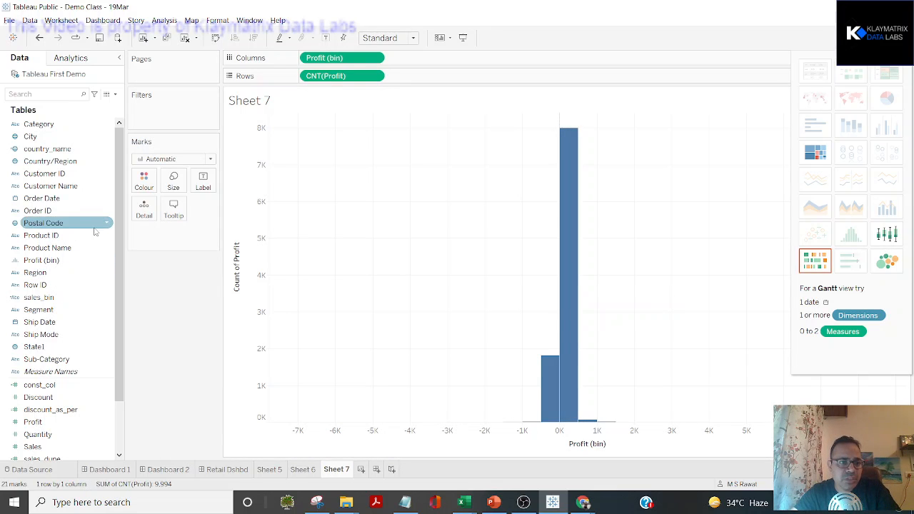
Search the data fields for "bin" to locate the Profit (bin) field.
{"action": "left_click", "coordinate": [53, 94]}
{"action": "type", "text": "bin"}
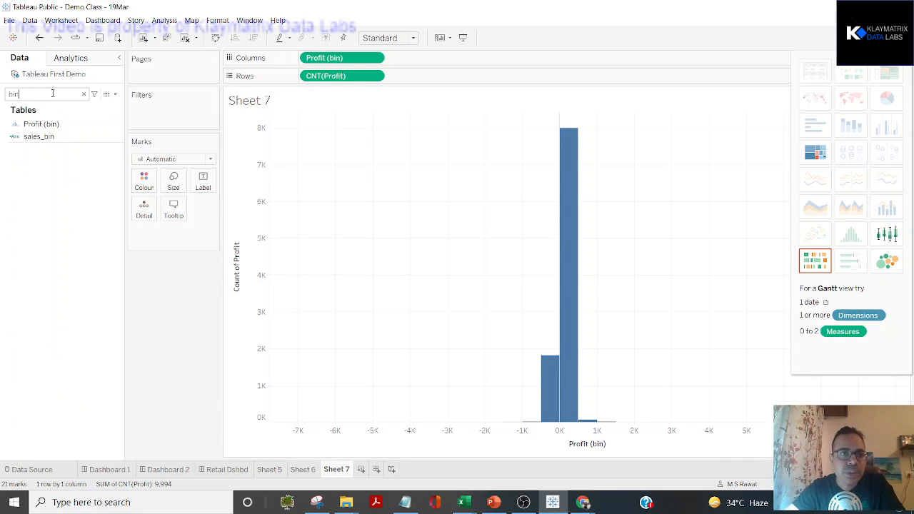
{"action": "left_click", "coordinate": [51, 125]}
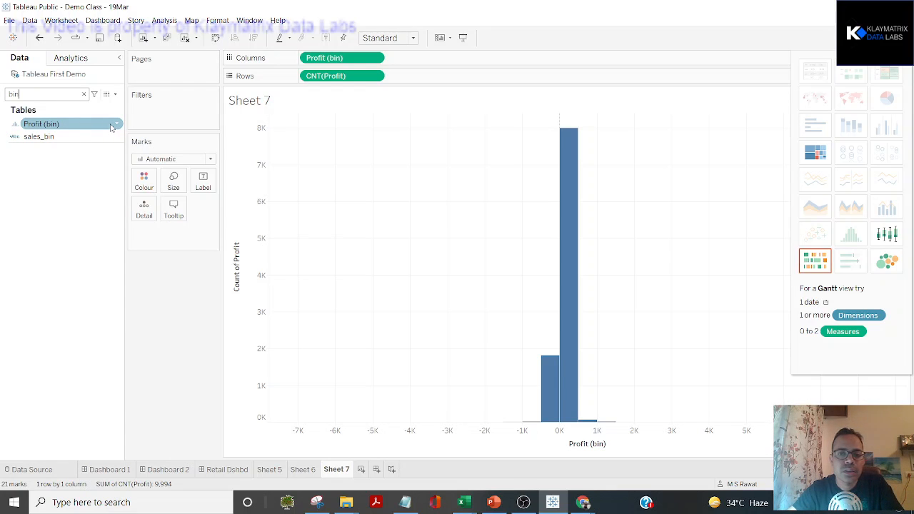
{"action": "key", "text": "BackSpace"}
{"action": "key", "text": "BackSpace"}
{"action": "key", "text": "BackSpace"}
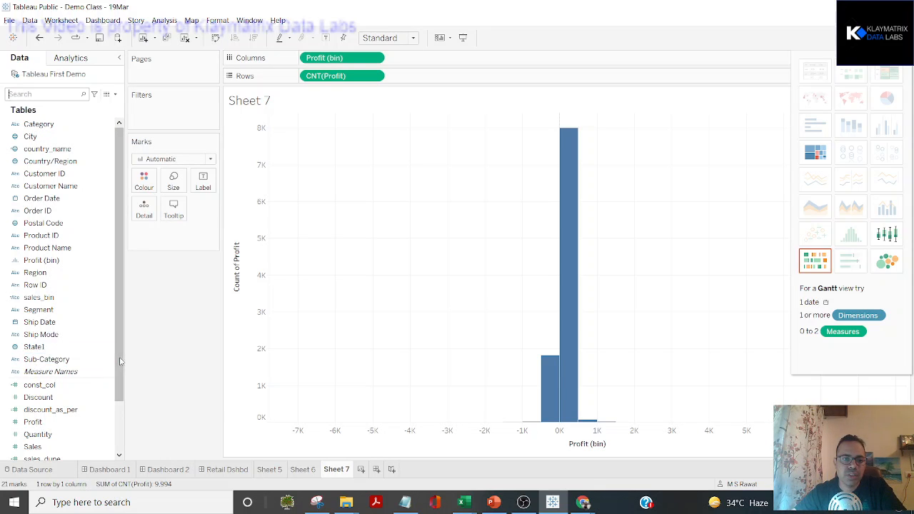
{"action": "scroll", "coordinate": [117, 416], "scroll_direction": "down", "scroll_amount": 3}
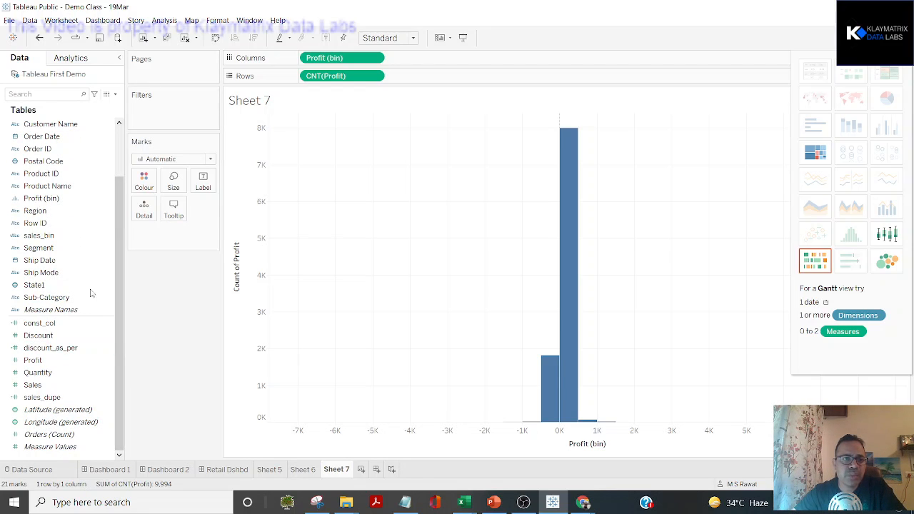
{"action": "type", "text": "bin"}
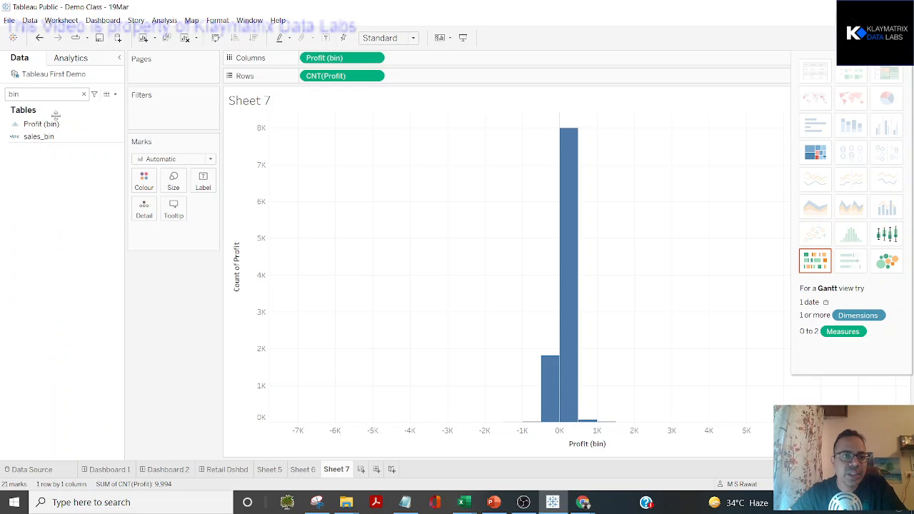
Review the formula of the sales_bin calculated field, close it without changes and clear the field search.
{"action": "left_click", "coordinate": [104, 142]}
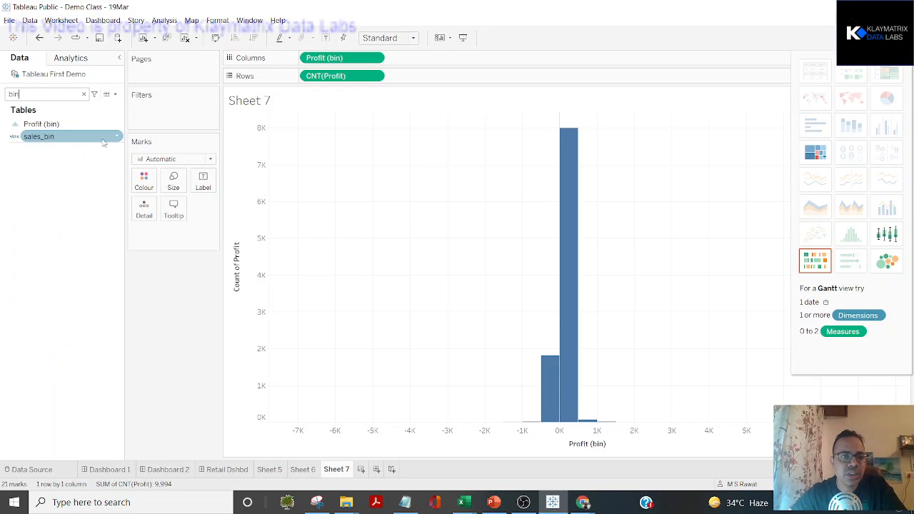
{"action": "left_click", "coordinate": [118, 139]}
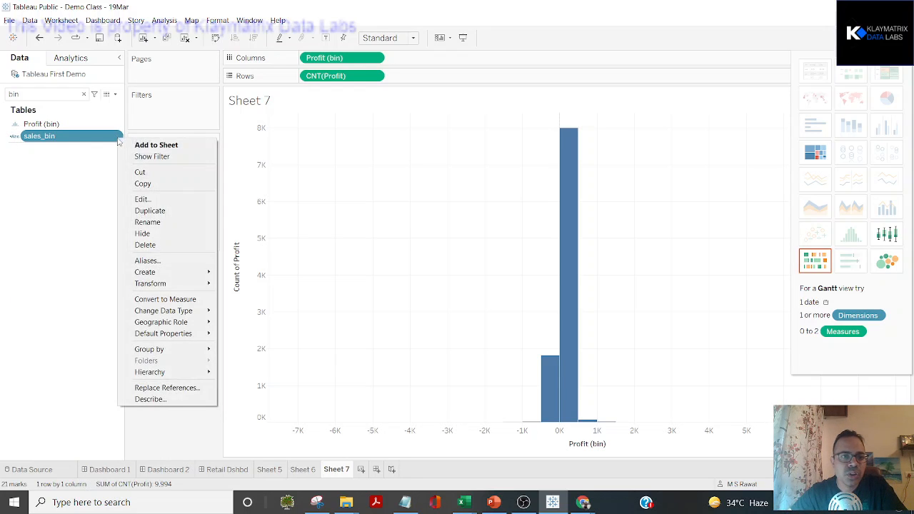
{"action": "left_click", "coordinate": [152, 203]}
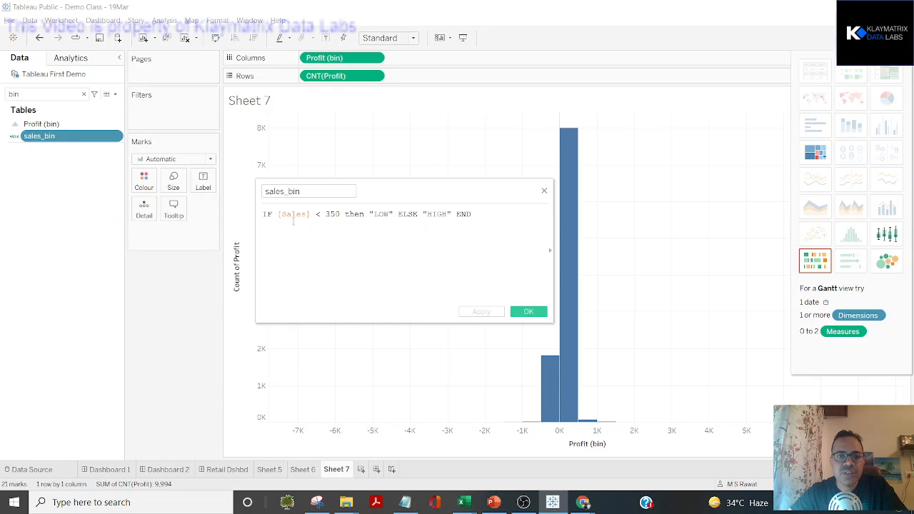
{"action": "left_click", "coordinate": [321, 219]}
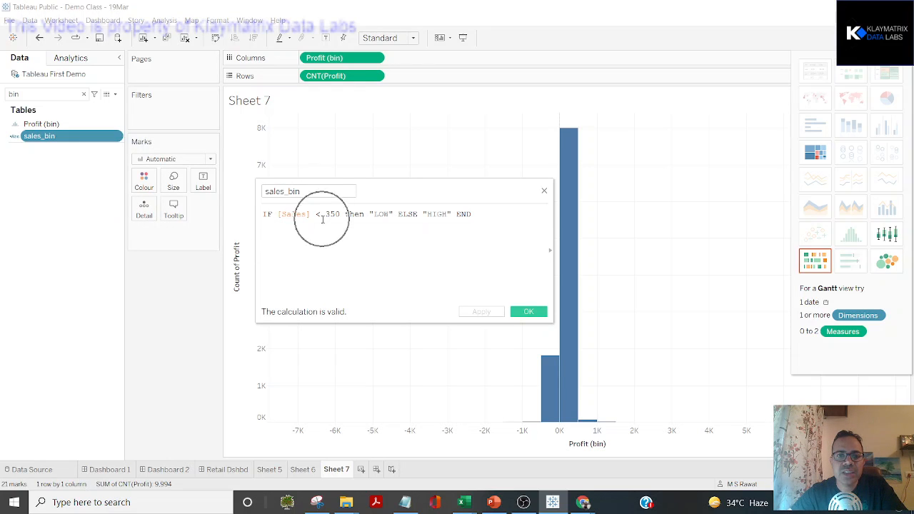
{"action": "left_click", "coordinate": [385, 219]}
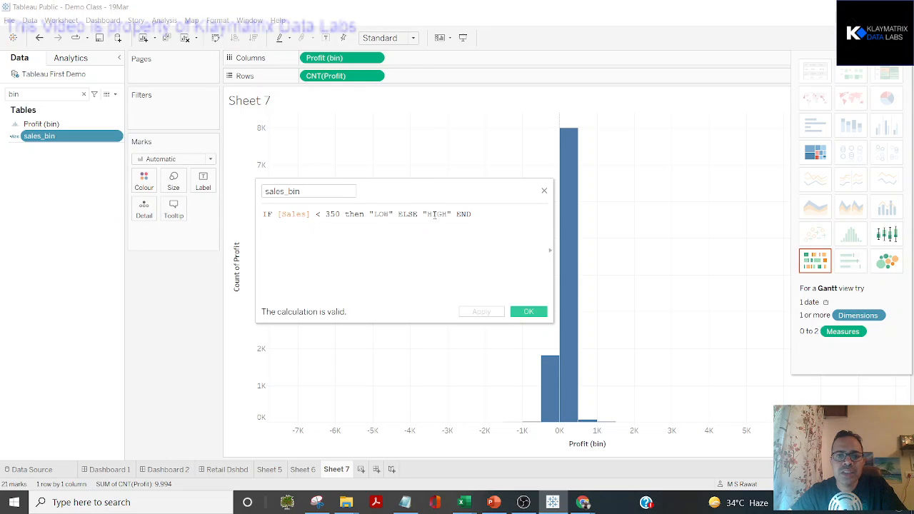
{"action": "left_click", "coordinate": [545, 192]}
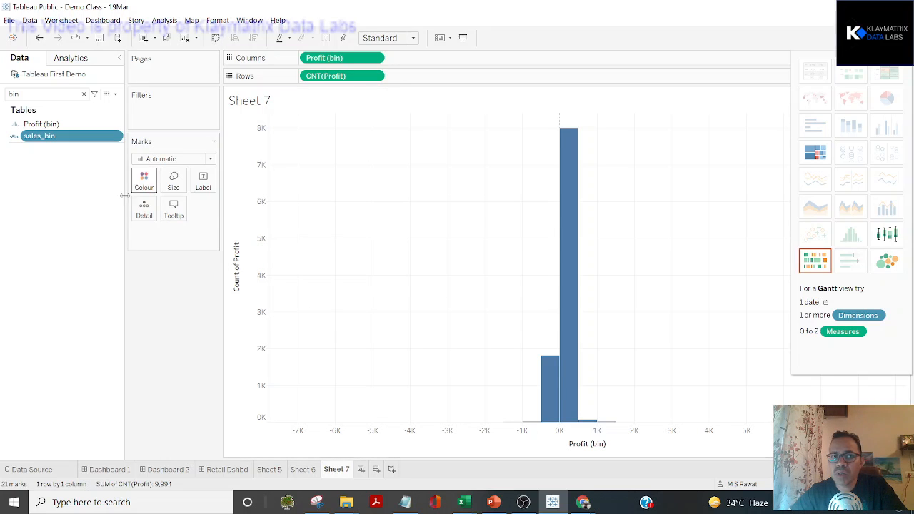
{"action": "left_click", "coordinate": [73, 214]}
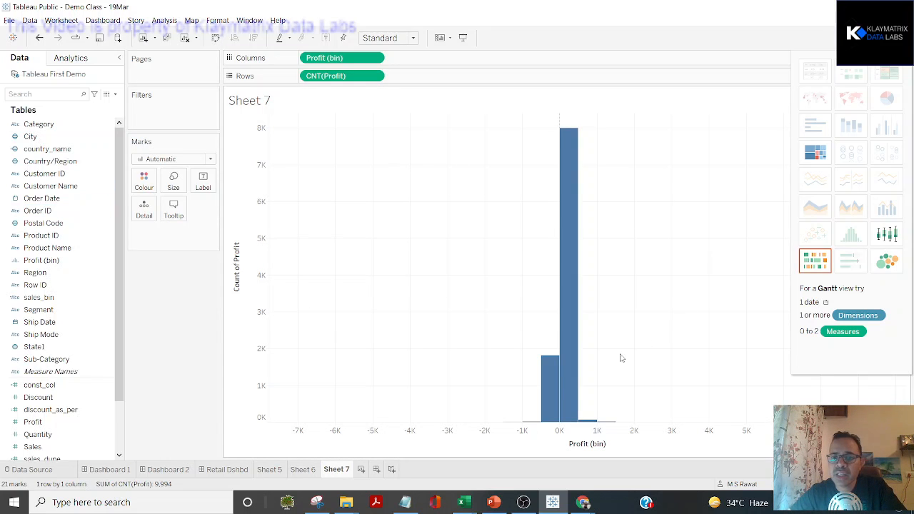
Examine the creation options offered for the Profit (bin) field and for the Discount measure, including bins, without creating anything.
{"action": "mouse_move", "coordinate": [572, 382]}
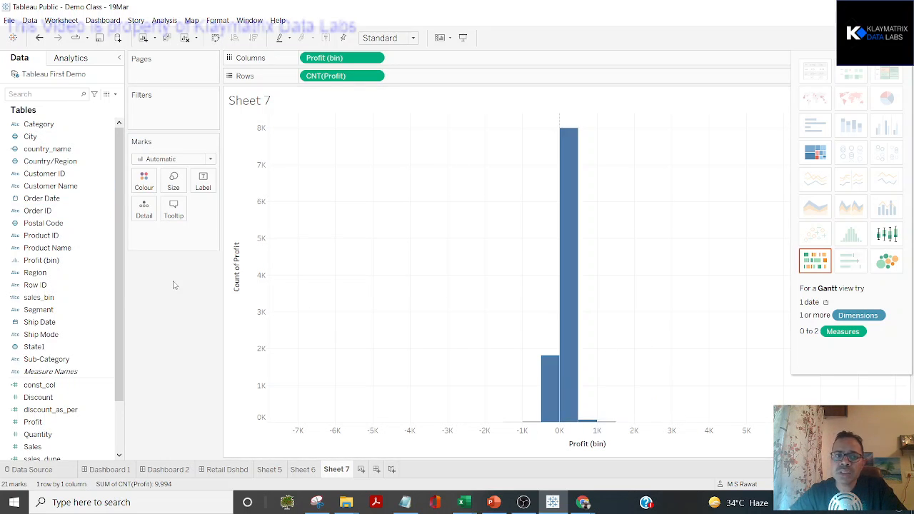
{"action": "left_click", "coordinate": [107, 261]}
{"action": "left_click", "coordinate": [108, 262]}
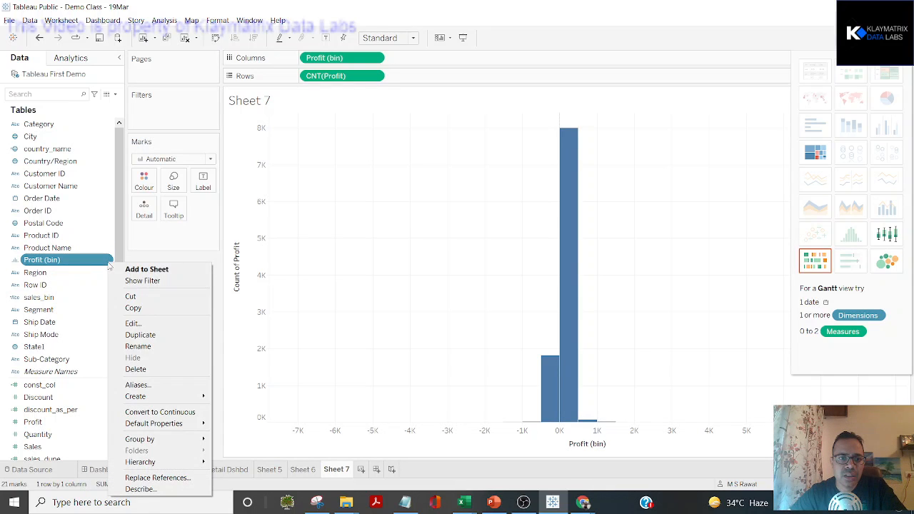
{"action": "mouse_move", "coordinate": [188, 397]}
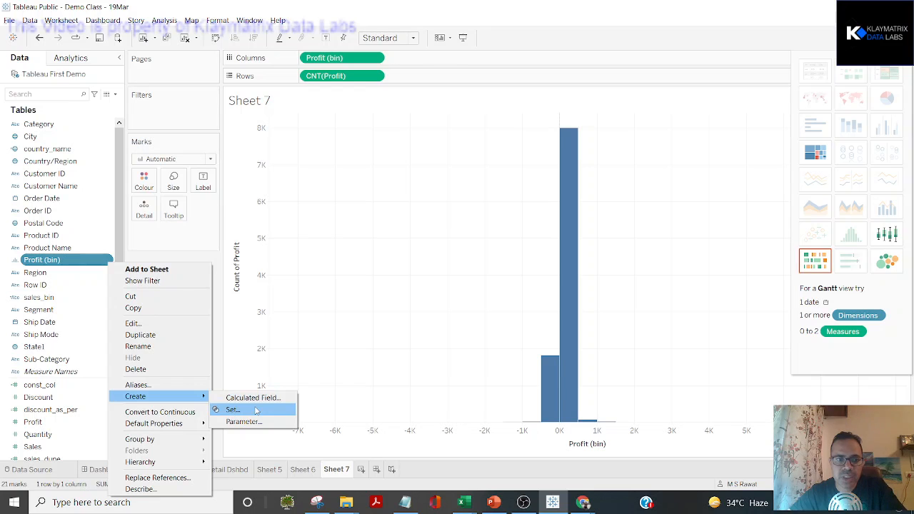
{"action": "key", "text": "Escape"}
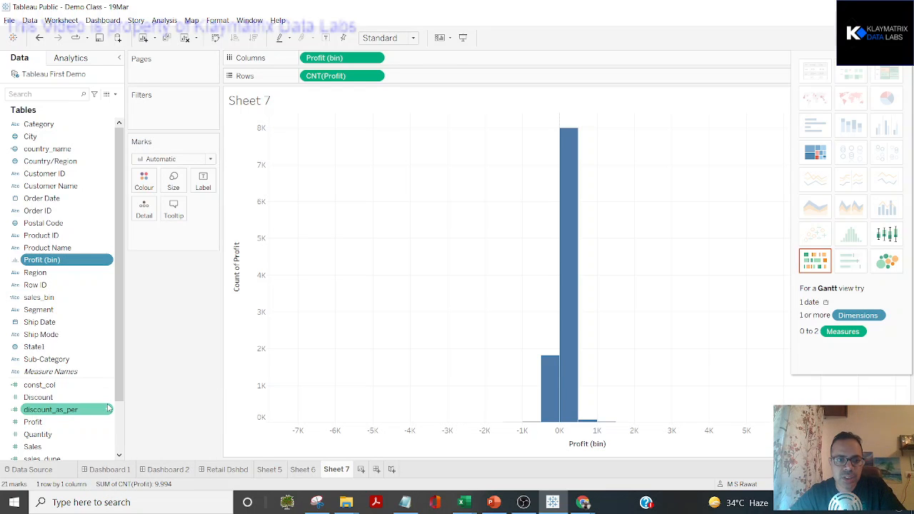
{"action": "left_click", "coordinate": [108, 397]}
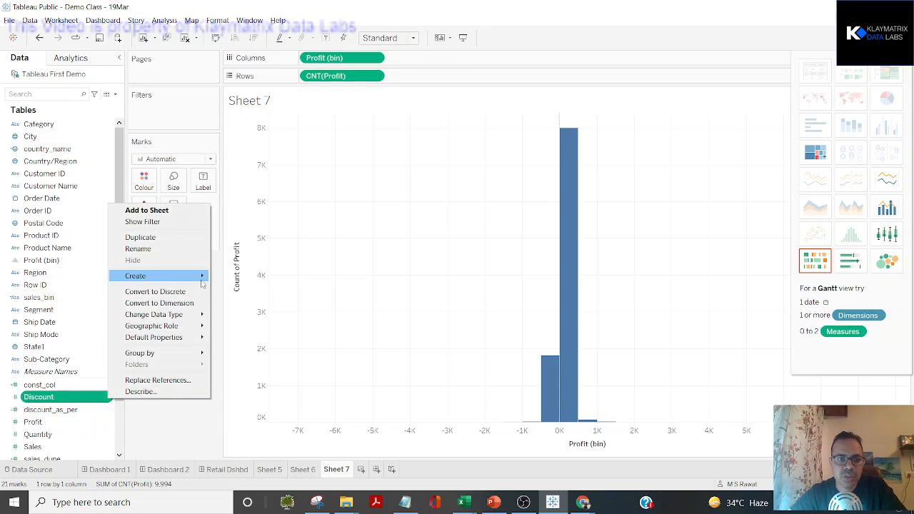
{"action": "mouse_move", "coordinate": [179, 281]}
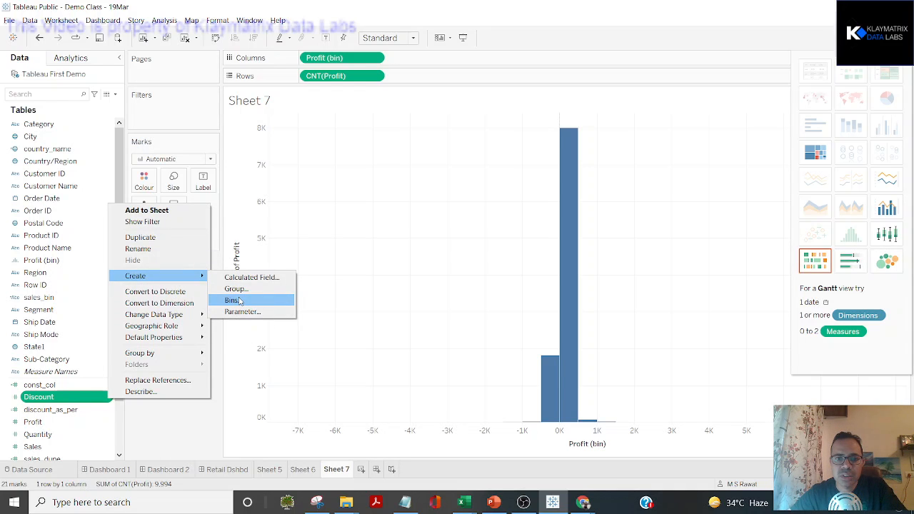
{"action": "key", "text": "Escape"}
{"action": "key", "text": "Escape"}
{"action": "key", "text": "Escape"}
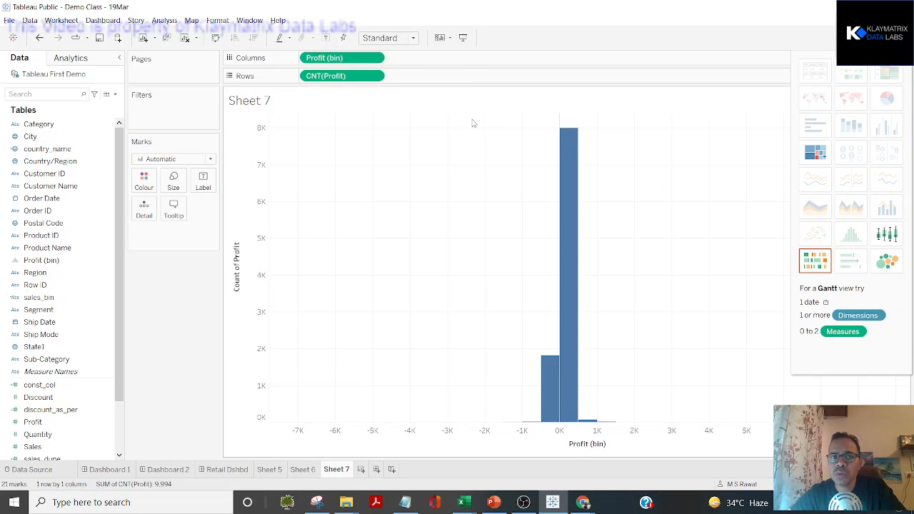
Clear the worksheet and rebuild the histogram from Profit on Rows using Show Me.
{"action": "left_click", "coordinate": [184, 38]}
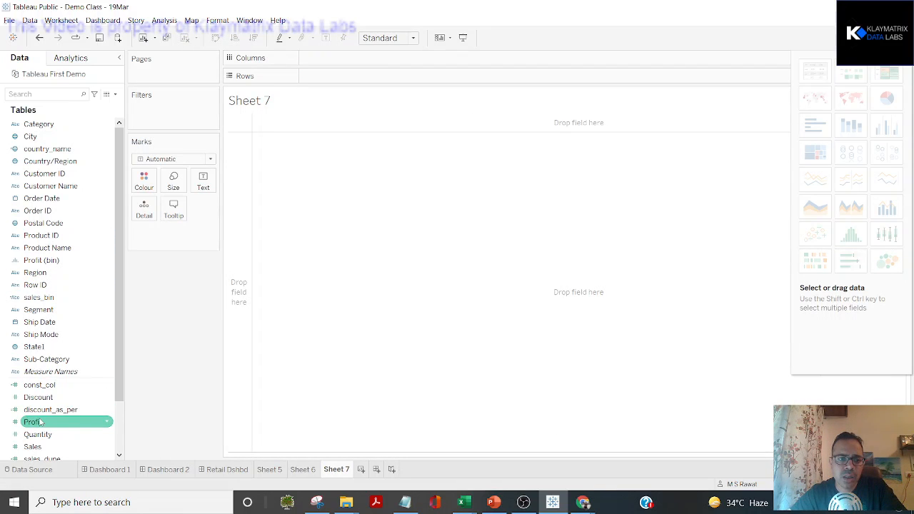
{"action": "left_click_drag", "start_coordinate": [43, 422], "coordinate": [316, 73]}
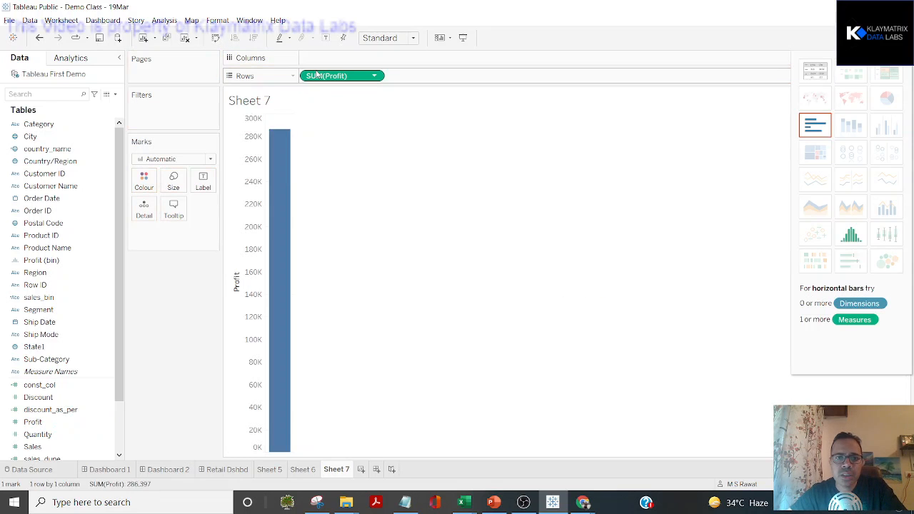
{"action": "left_click", "coordinate": [858, 242]}
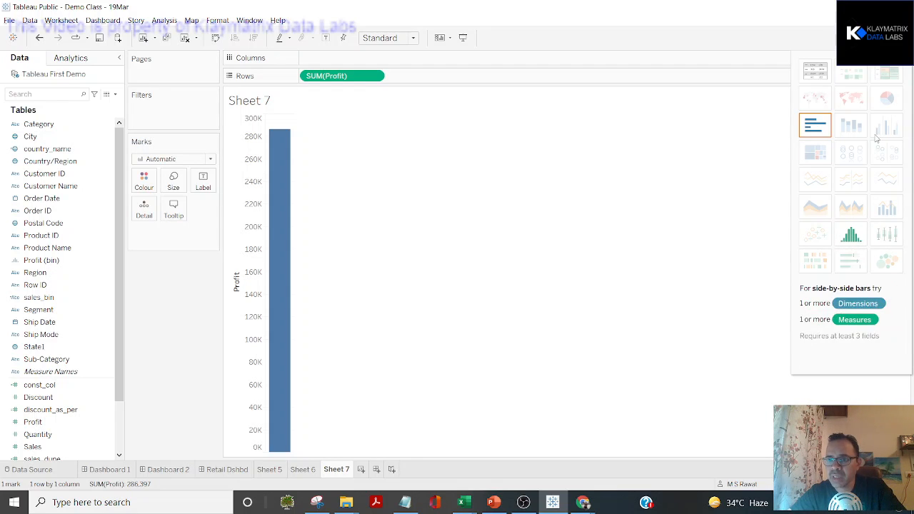
{"action": "left_click", "coordinate": [850, 235]}
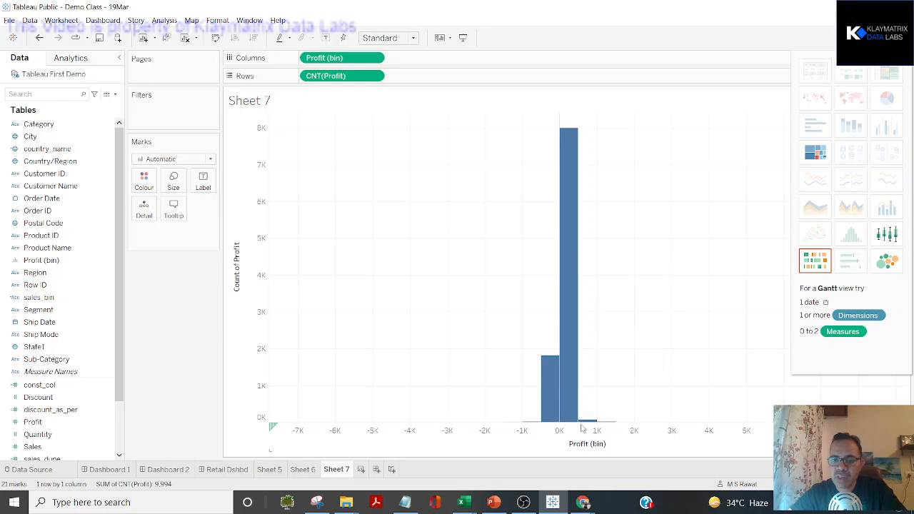
{"action": "left_click", "coordinate": [521, 390]}
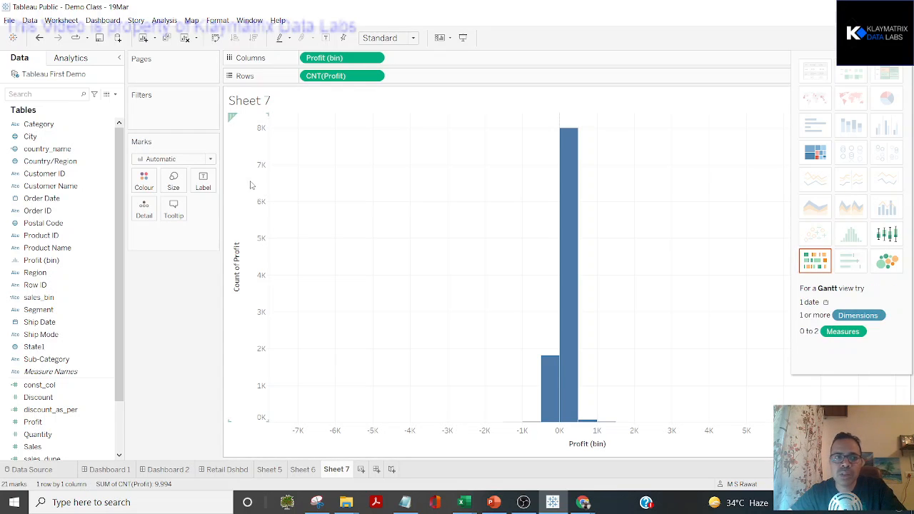
Find the Profit (bin) field by searching for "bin" and set its bin size to 50.
{"action": "left_click", "coordinate": [27, 93]}
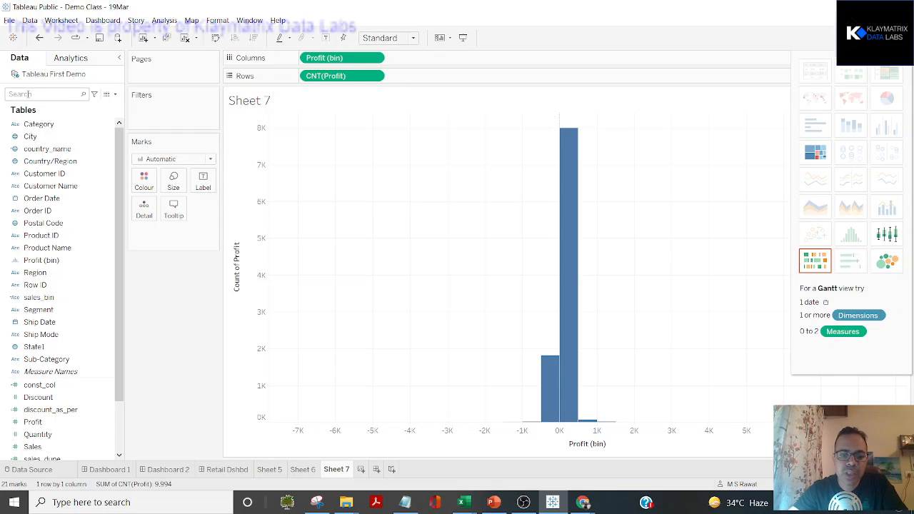
{"action": "type", "text": "bin"}
{"action": "left_click", "coordinate": [19, 124]}
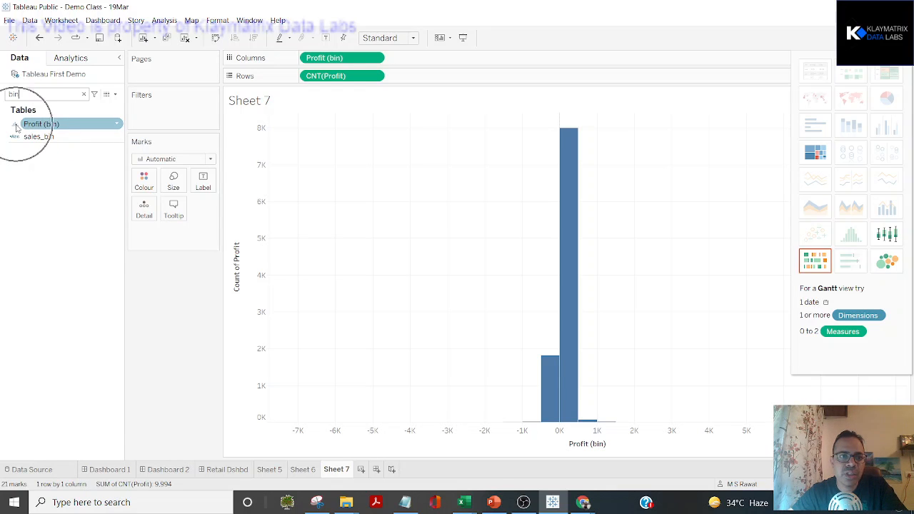
{"action": "left_click", "coordinate": [118, 125]}
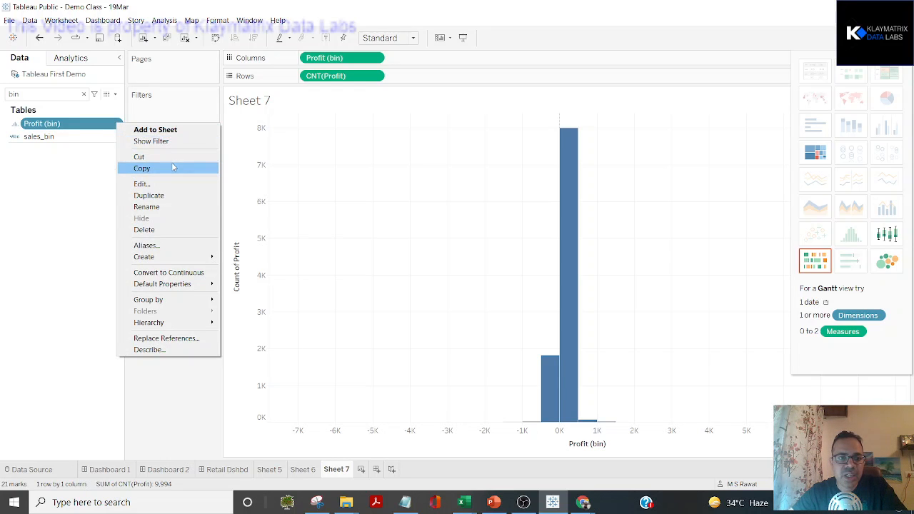
{"action": "left_click", "coordinate": [166, 184]}
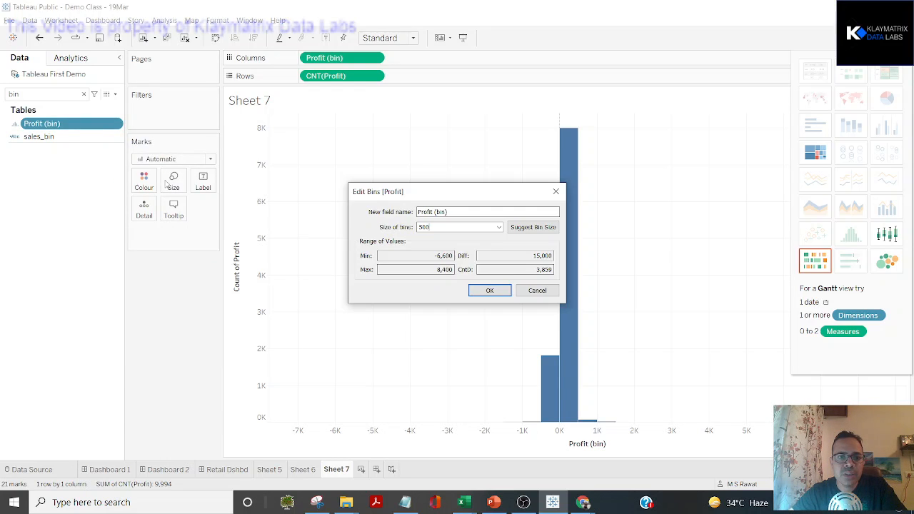
{"action": "left_click_drag", "start_coordinate": [484, 195], "coordinate": [390, 134]}
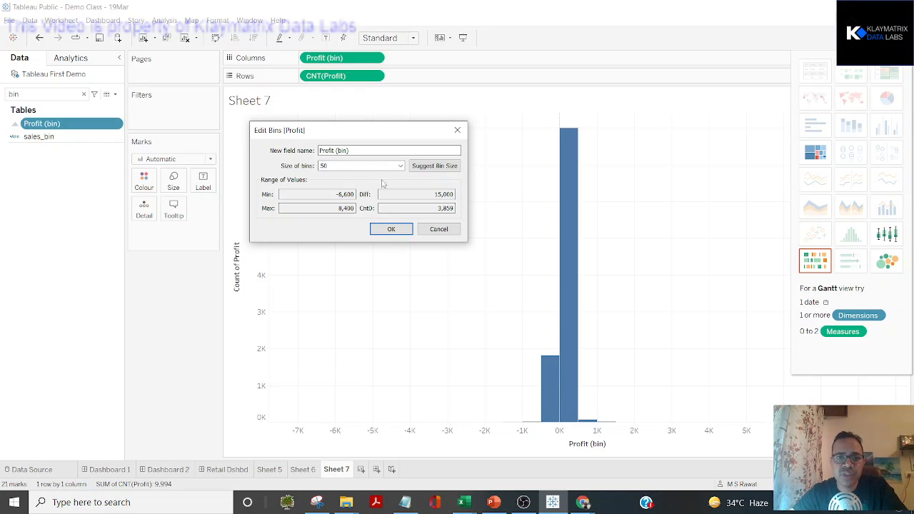
{"action": "left_click", "coordinate": [391, 230]}
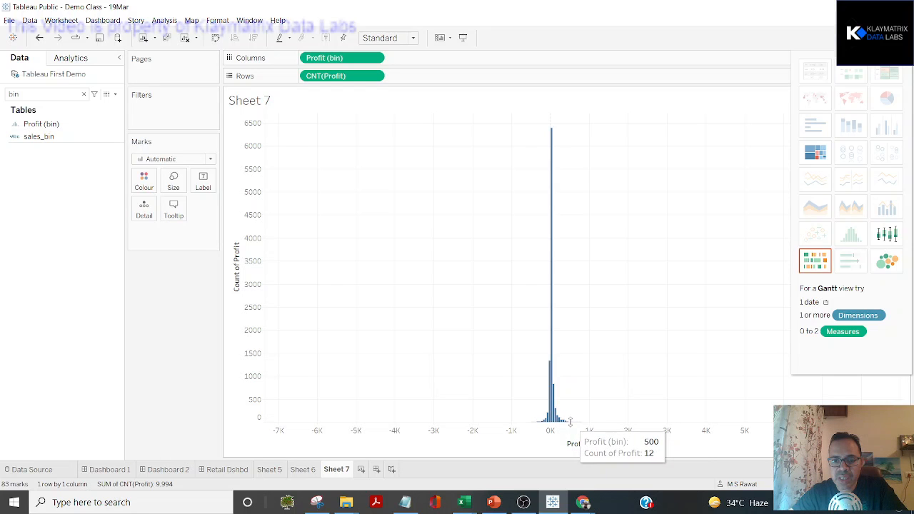
Fix the Profit (bin) axis range from -1000 to 1000 and hide the Show Me chart suggestions.
{"action": "left_click", "coordinate": [516, 433]}
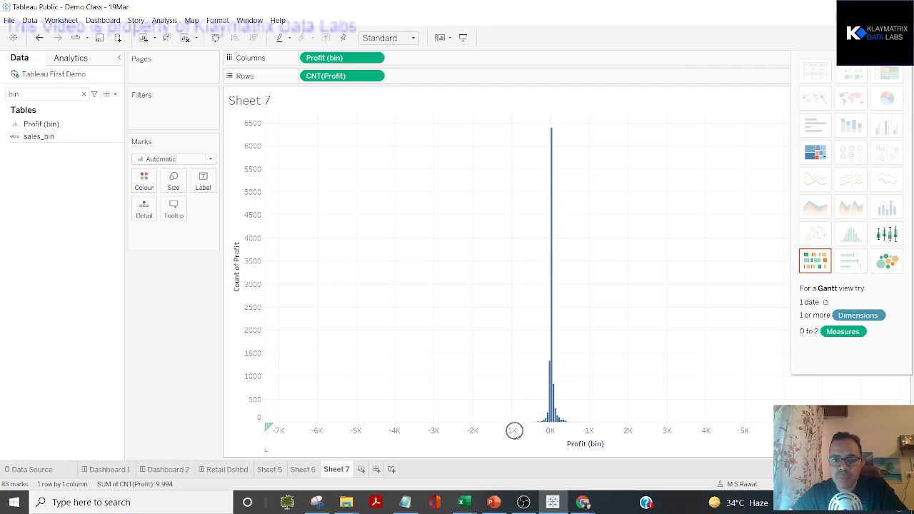
{"action": "left_click", "coordinate": [586, 434]}
{"action": "right_click", "coordinate": [506, 434]}
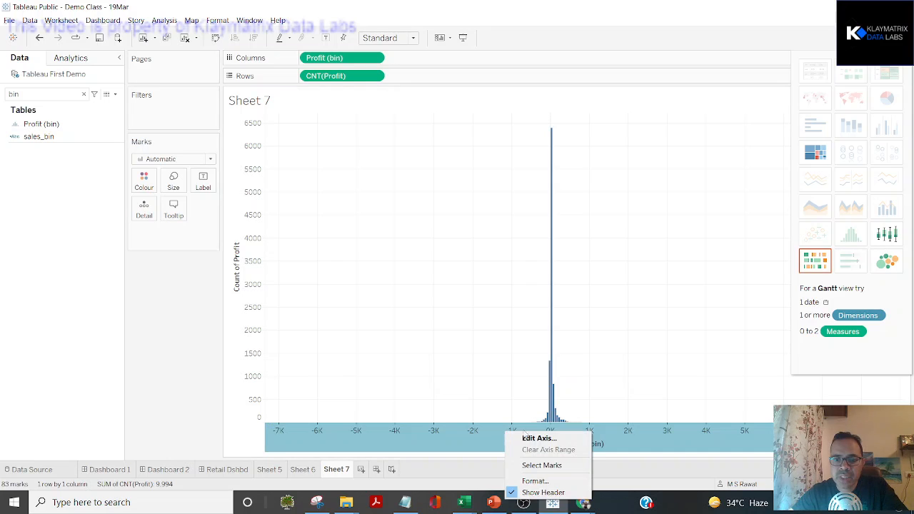
{"action": "left_click", "coordinate": [528, 438]}
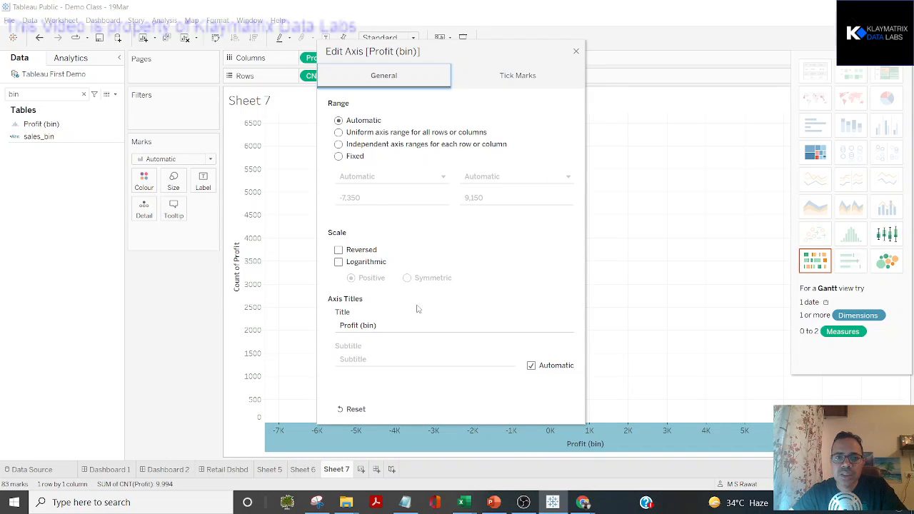
{"action": "left_click", "coordinate": [339, 156]}
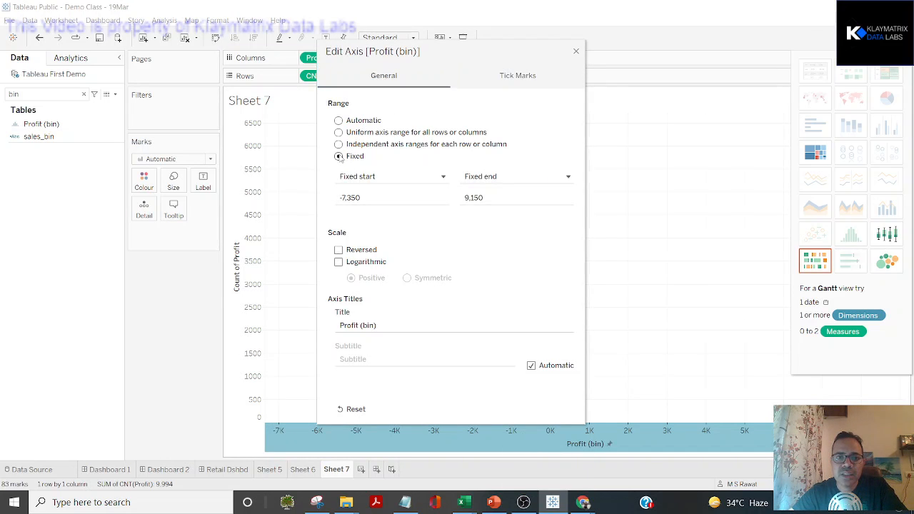
{"action": "left_click", "coordinate": [370, 195]}
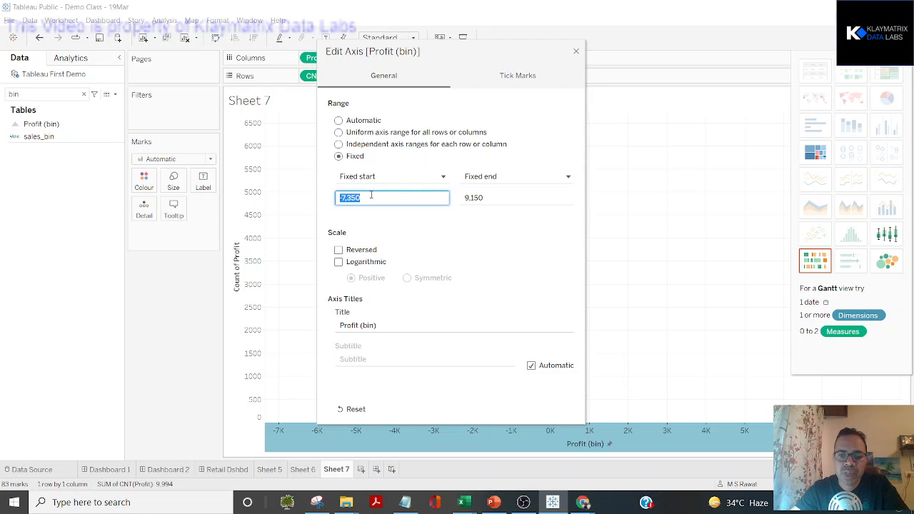
{"action": "type", "text": "-1000"}
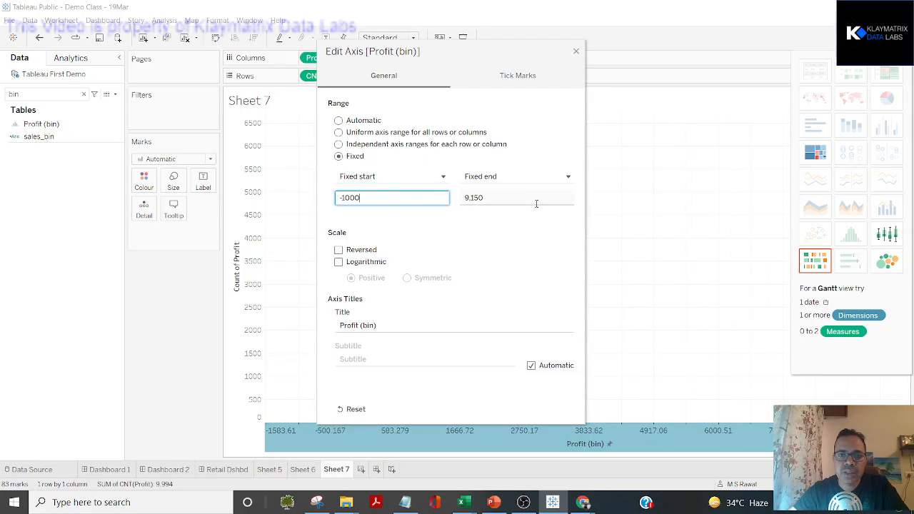
{"action": "left_click", "coordinate": [535, 201]}
{"action": "type", "text": "1000"}
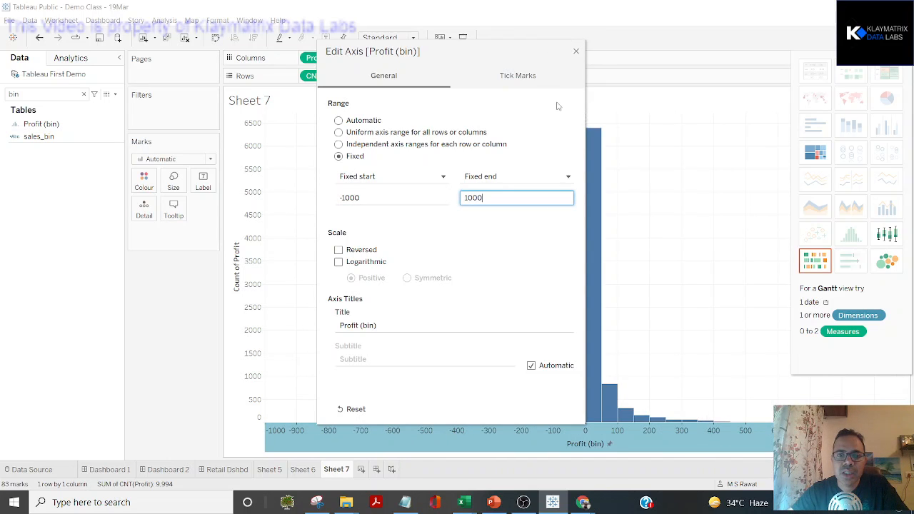
{"action": "left_click", "coordinate": [575, 50]}
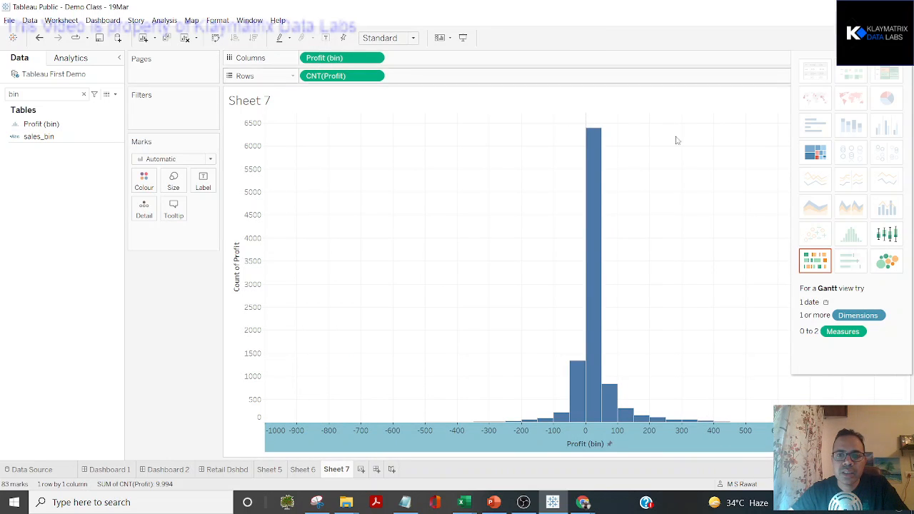
{"action": "left_click", "coordinate": [679, 363]}
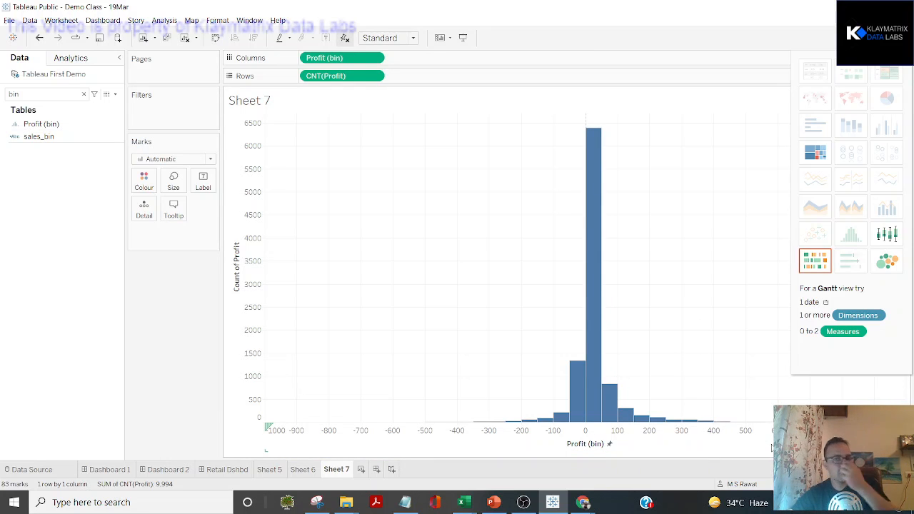
{"action": "left_click", "coordinate": [882, 38]}
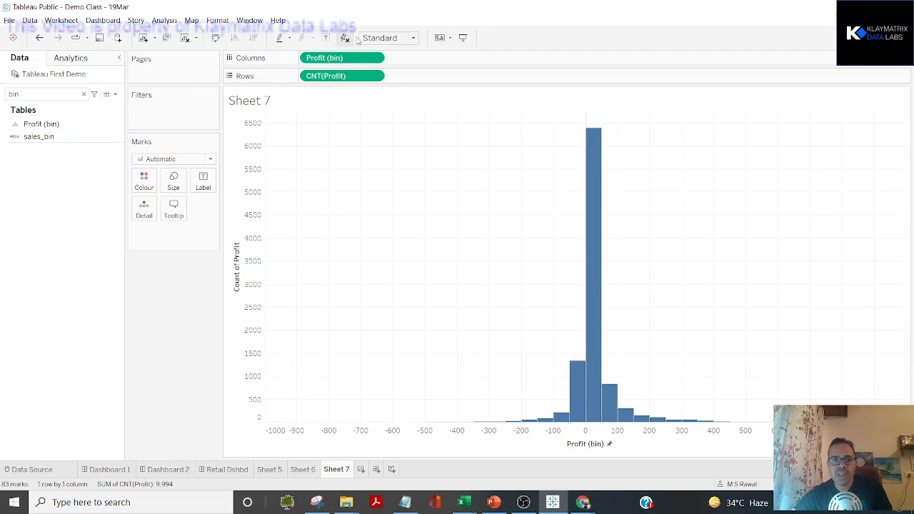
Clear the field search and label the histogram bars with the count of Profit, keeping that count on Rows.
{"action": "left_click", "coordinate": [84, 94]}
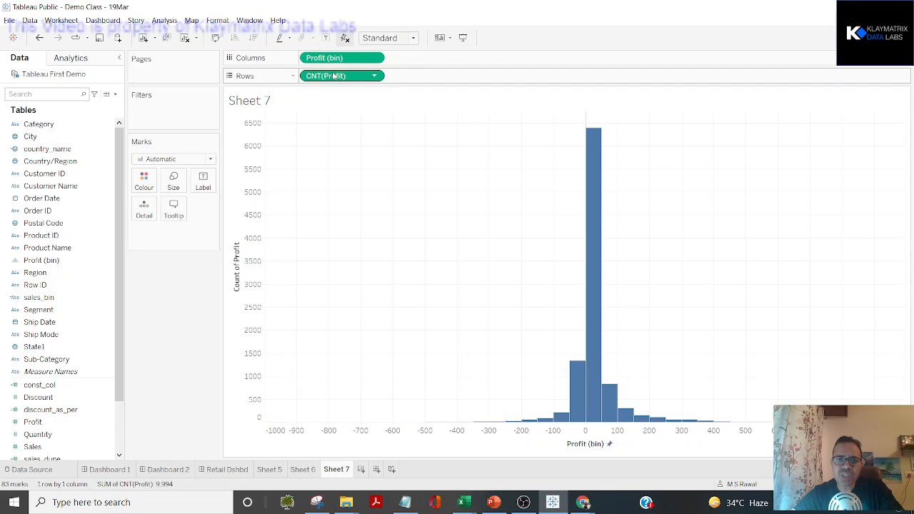
{"action": "left_click_drag", "start_coordinate": [337, 77], "coordinate": [204, 184]}
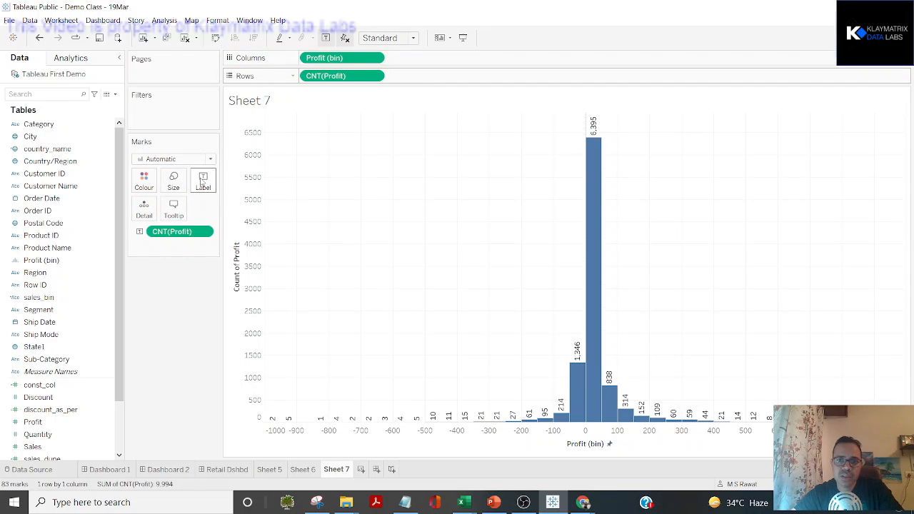
{"action": "mouse_move", "coordinate": [593, 140]}
{"action": "key", "text": "ctrl"}
{"action": "key", "text": "ctrl"}
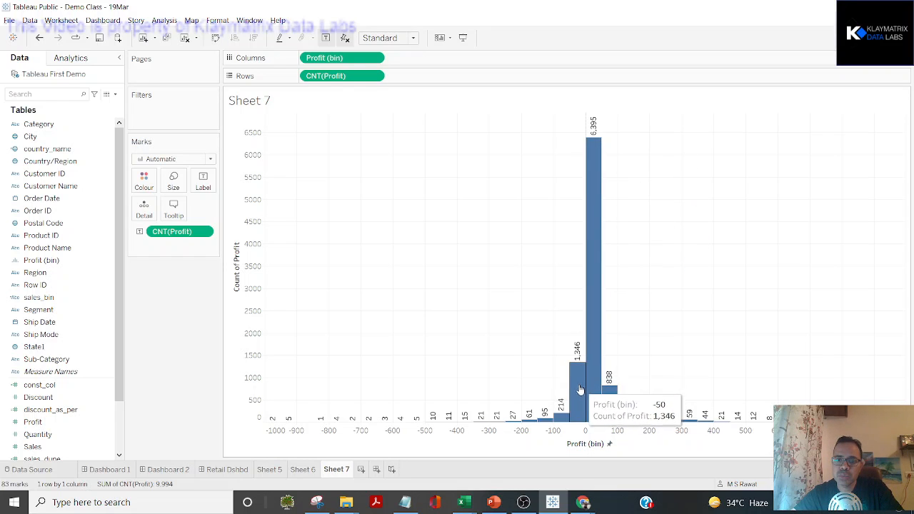
{"action": "key", "text": "ctrl"}
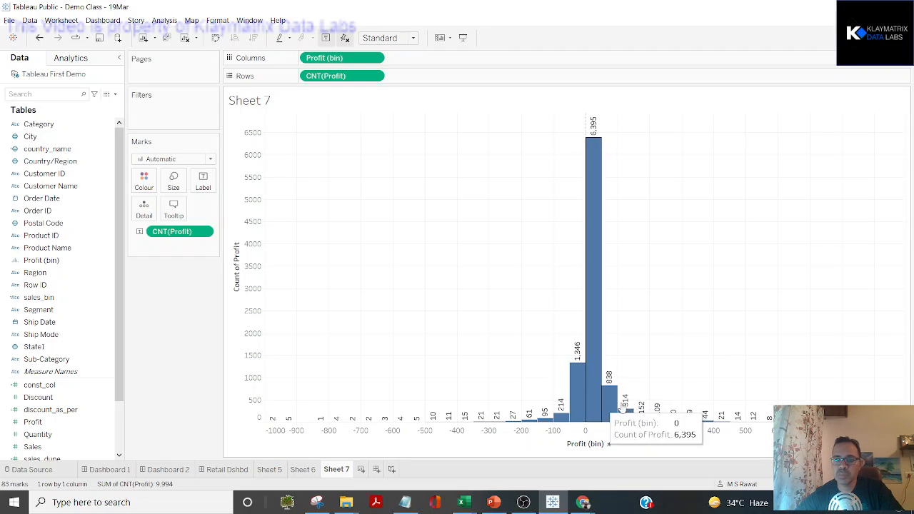
{"action": "key", "text": "ctrl"}
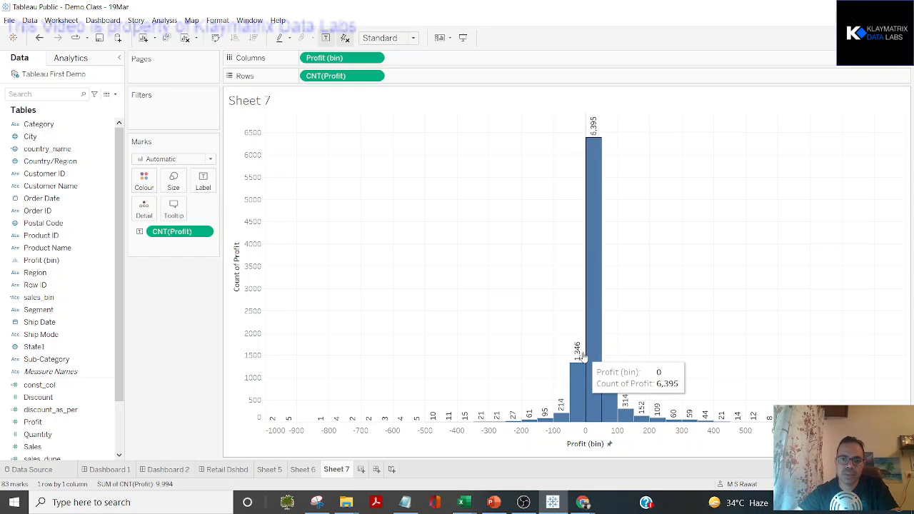
{"action": "key", "text": "ctrl"}
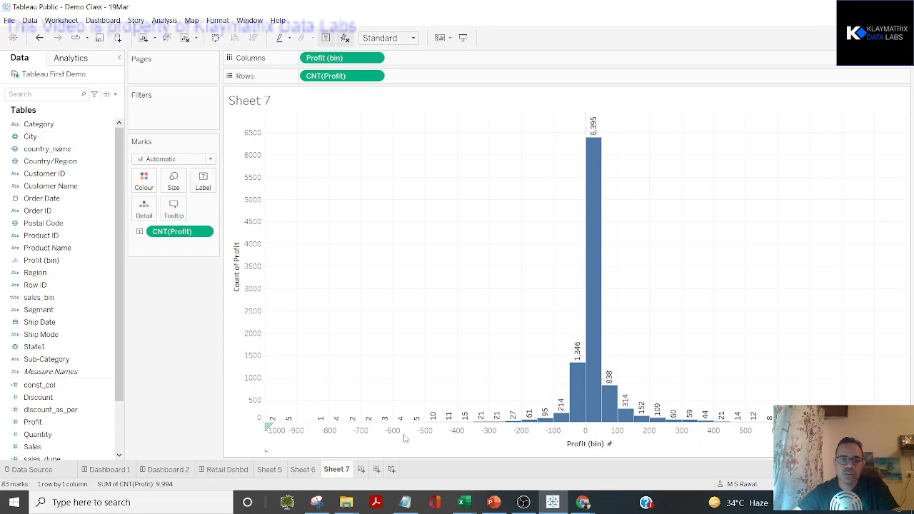
On a new worksheet, build a scatter plot of Sales on Columns against Profit on Rows with City as detail, and fit it to Entire View.
{"action": "left_click", "coordinate": [360, 470]}
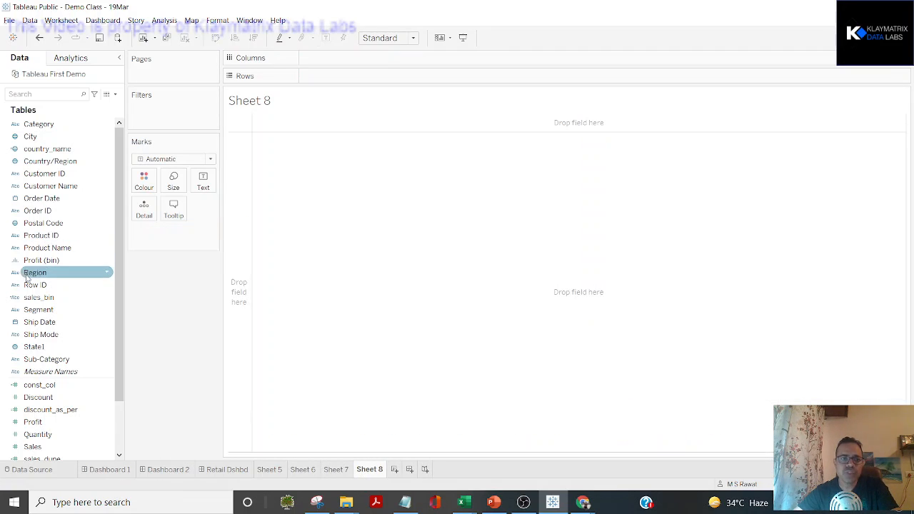
{"action": "left_click_drag", "start_coordinate": [32, 273], "coordinate": [61, 138]}
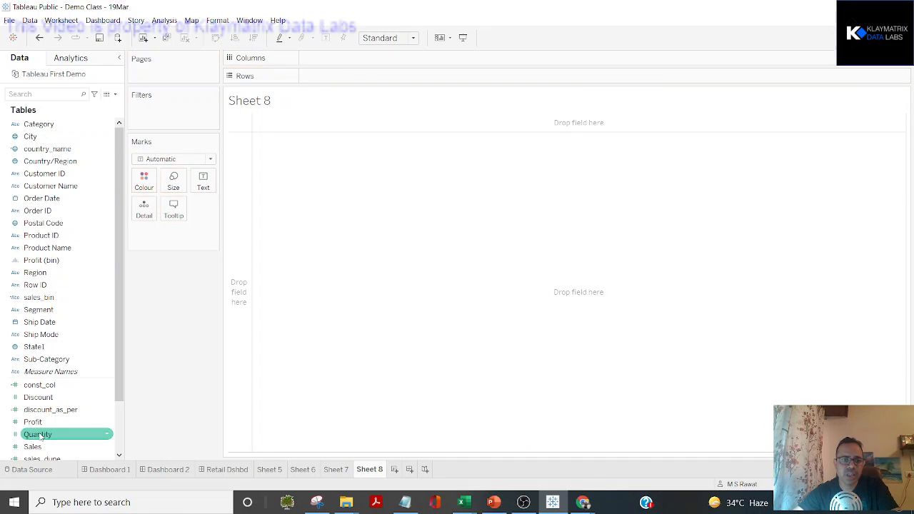
{"action": "mouse_move", "coordinate": [44, 391]}
{"action": "left_mouse_down"}
{"action": "mouse_move", "coordinate": [236, 208]}
{"action": "mouse_move", "coordinate": [375, 93]}
{"action": "mouse_move", "coordinate": [80, 319]}
{"action": "mouse_move", "coordinate": [39, 387]}
{"action": "left_mouse_up"}
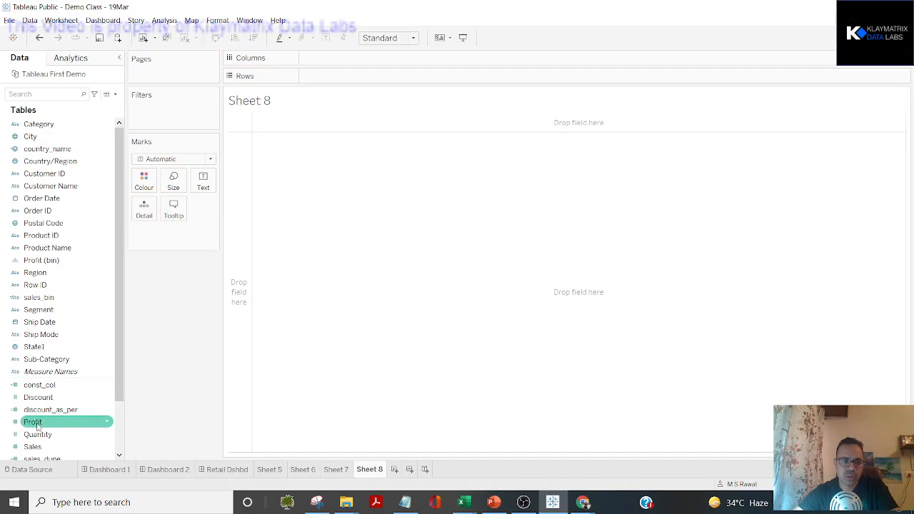
{"action": "mouse_move", "coordinate": [37, 423]}
{"action": "left_mouse_down"}
{"action": "mouse_move", "coordinate": [338, 120]}
{"action": "mouse_move", "coordinate": [350, 75]}
{"action": "left_mouse_up"}
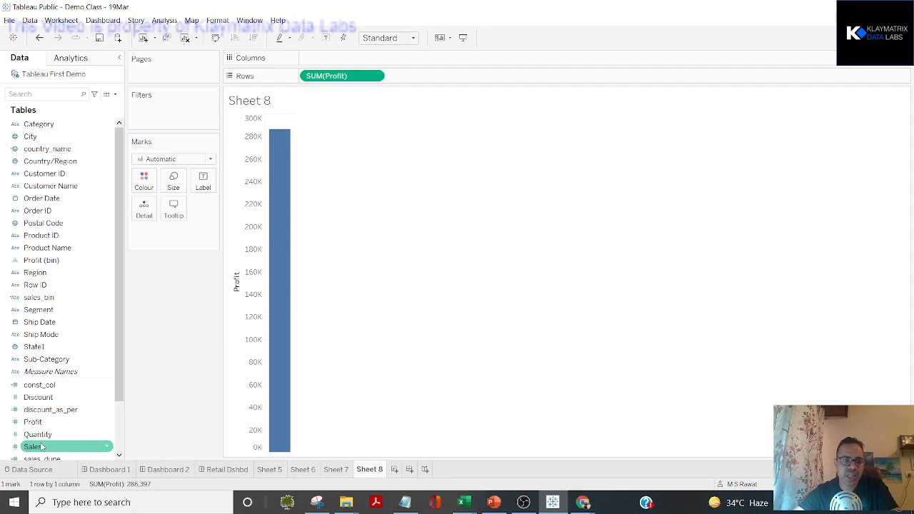
{"action": "left_click_drag", "start_coordinate": [43, 446], "coordinate": [345, 63]}
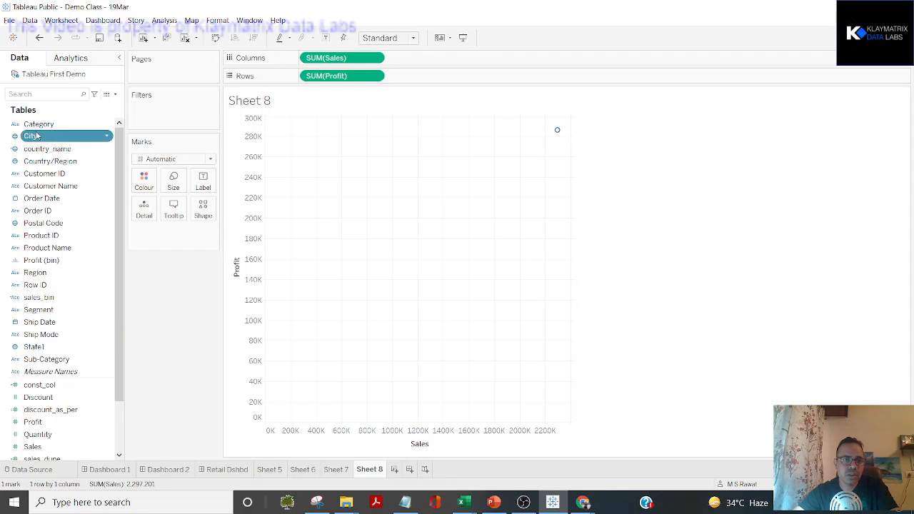
{"action": "left_click_drag", "start_coordinate": [32, 137], "coordinate": [144, 207]}
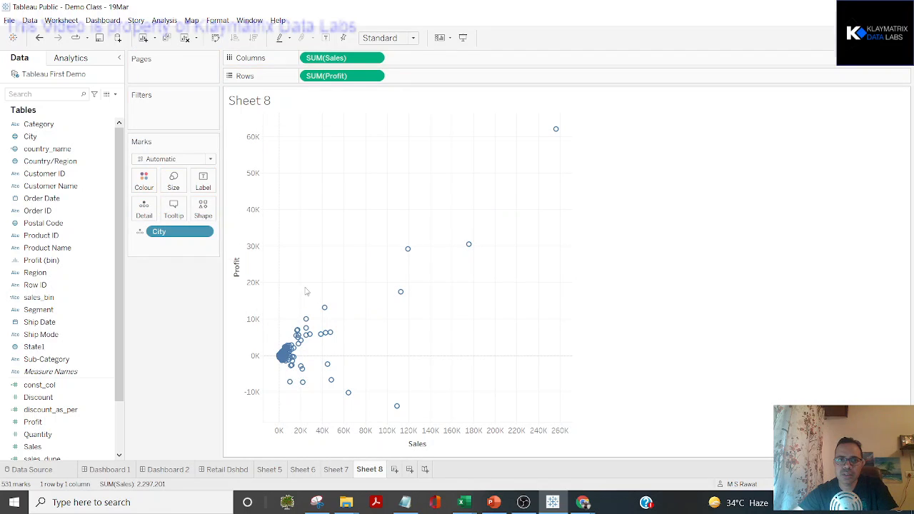
{"action": "left_click", "coordinate": [411, 38]}
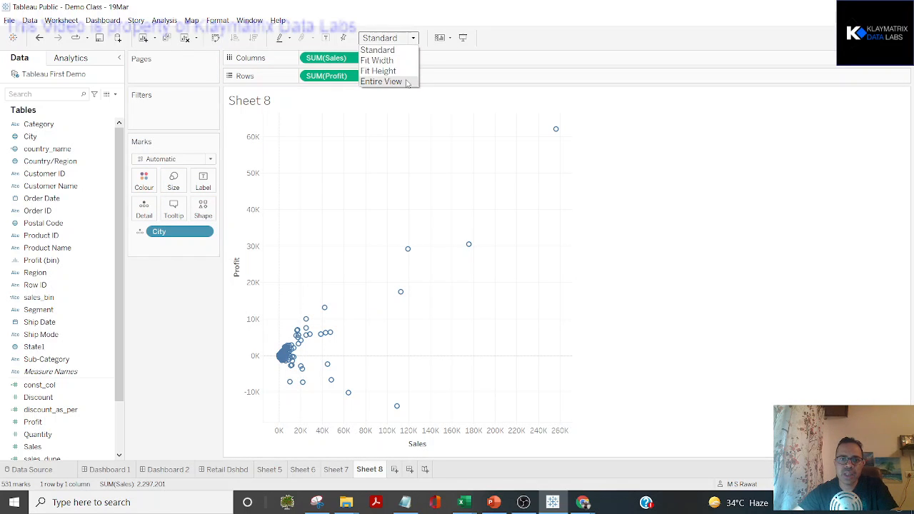
{"action": "left_click", "coordinate": [381, 82]}
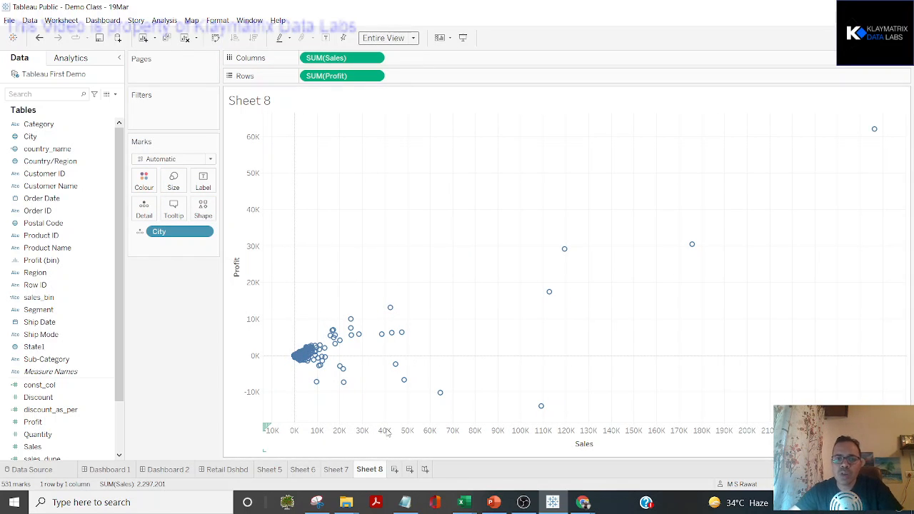
Examine the city marks on the scatter plot, reading the profit and sales of San Diego and Detroit, and clear the selection.
{"action": "key", "text": "ctrl"}
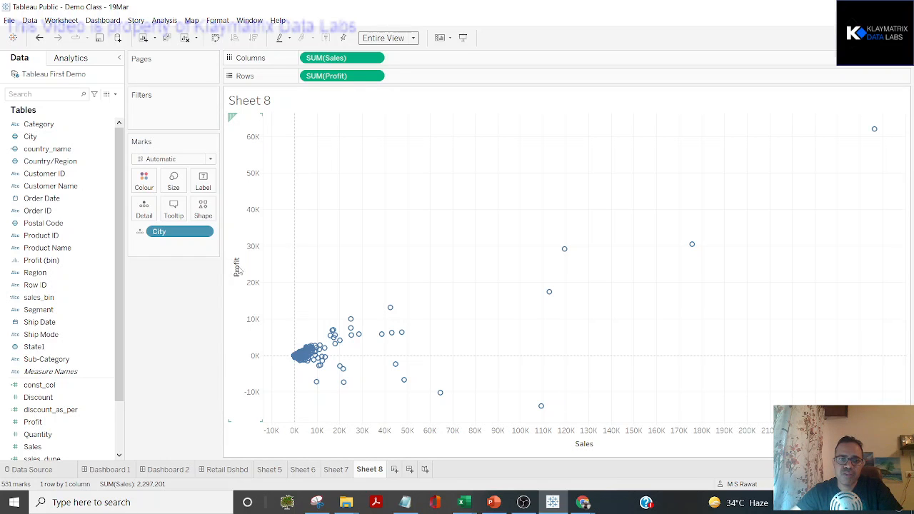
{"action": "mouse_move", "coordinate": [403, 336]}
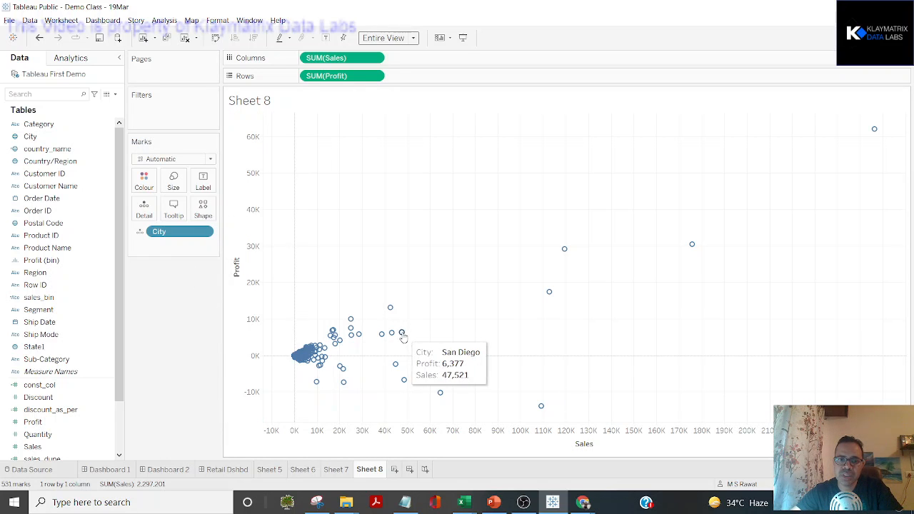
{"action": "mouse_move", "coordinate": [390, 310]}
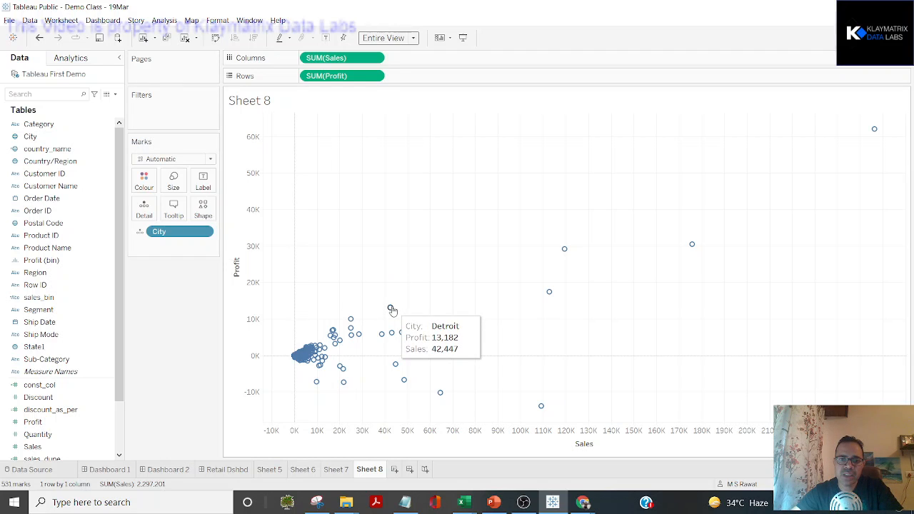
{"action": "left_click", "coordinate": [390, 308]}
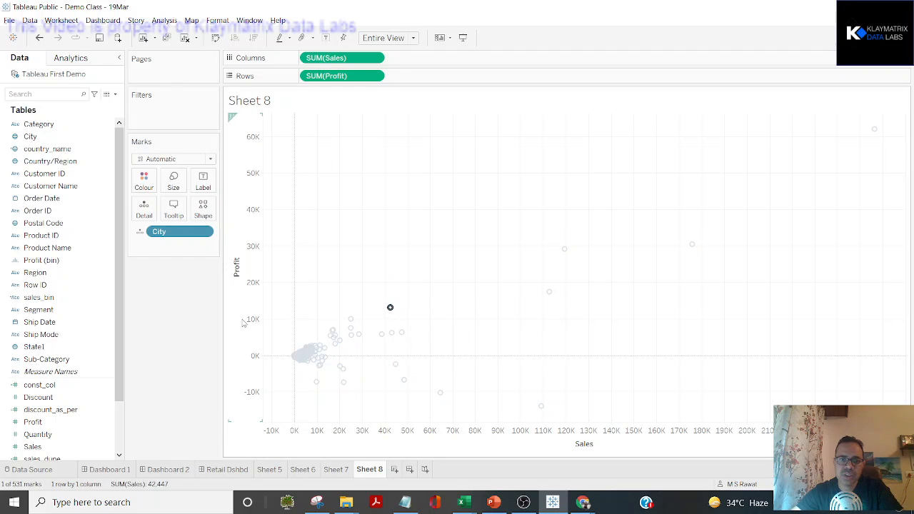
{"action": "left_click", "coordinate": [390, 308]}
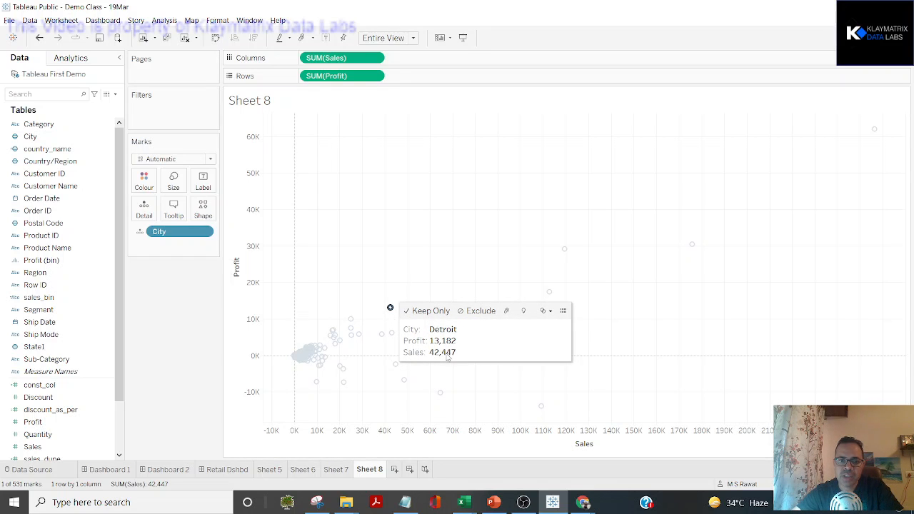
{"action": "key", "text": "Escape"}
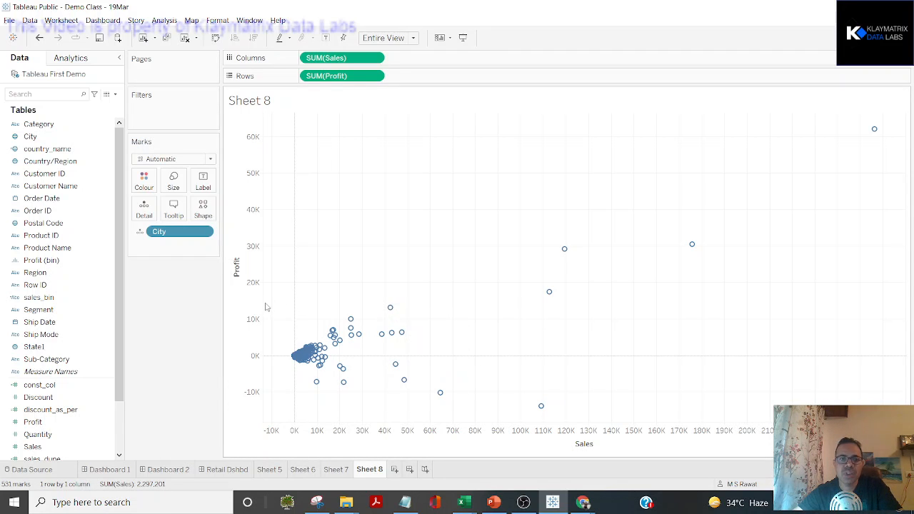
{"action": "left_click", "coordinate": [390, 308]}
{"action": "left_click", "coordinate": [286, 313]}
{"action": "left_click", "coordinate": [390, 309]}
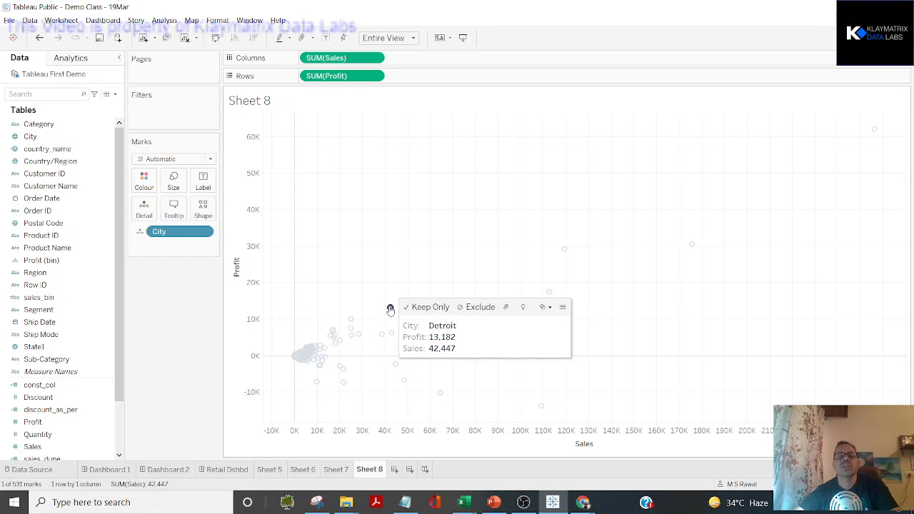
{"action": "left_click", "coordinate": [364, 324]}
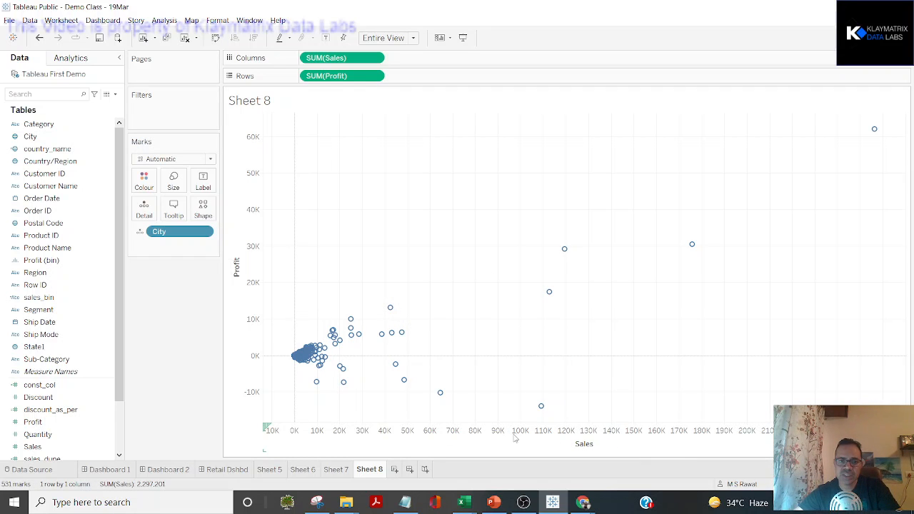
Switch to the Sample - Superstore workbook in Excel and select all values in the Sales column of the Orders sheet.
{"action": "key", "text": "alt+Tab"}
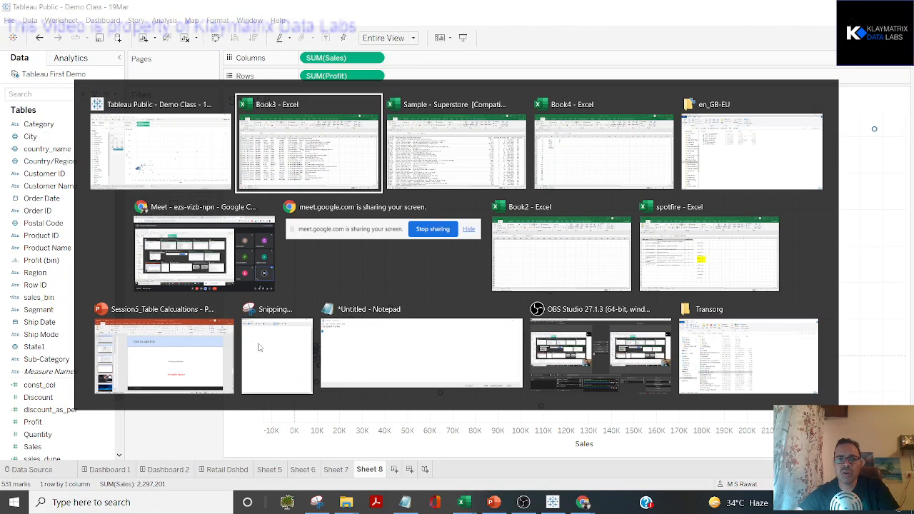
{"action": "key", "text": "alt+Tab"}
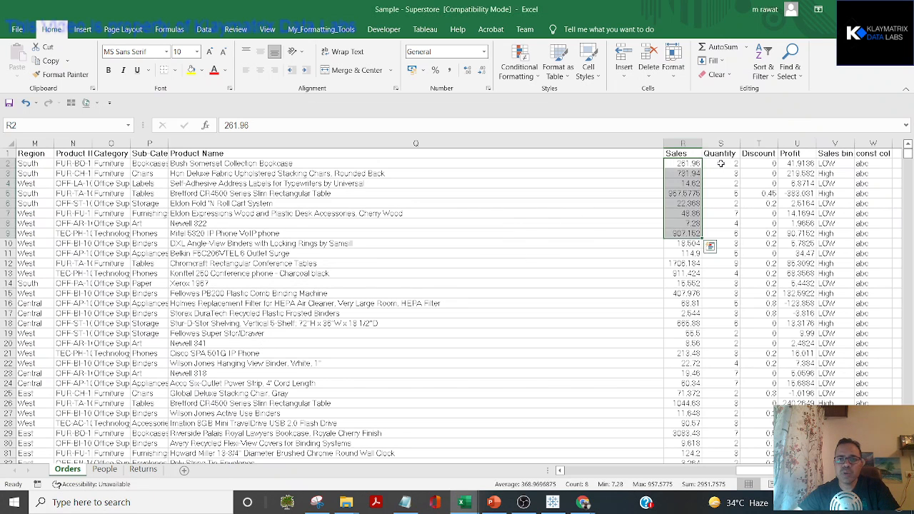
{"action": "left_click", "coordinate": [686, 150]}
{"action": "key", "text": "Down"}
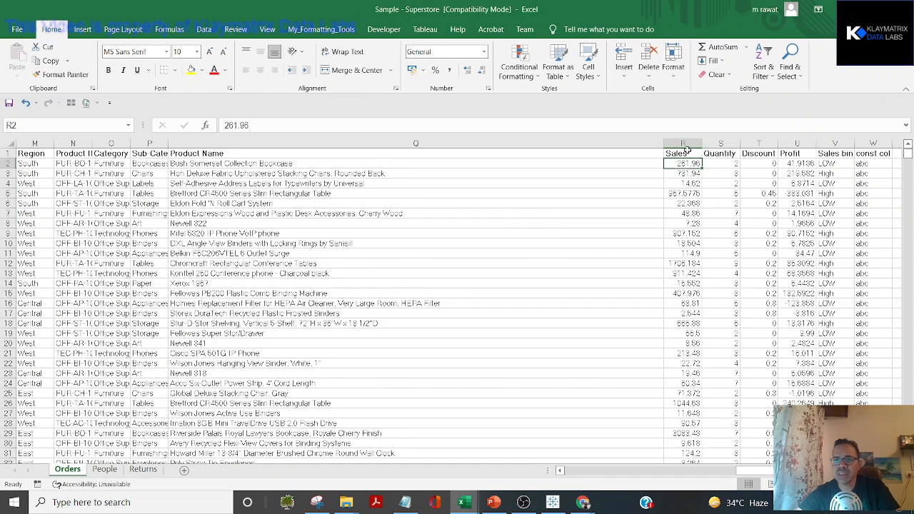
{"action": "key", "text": "Right"}
{"action": "key", "text": "Right"}
{"action": "key", "text": "Right"}
{"action": "key", "text": "Up"}
{"action": "key", "text": "Left"}
{"action": "key", "text": "Left"}
{"action": "key", "text": "Left"}
{"action": "key", "text": "Down"}
{"action": "key", "text": "ctrl+shift+Down"}
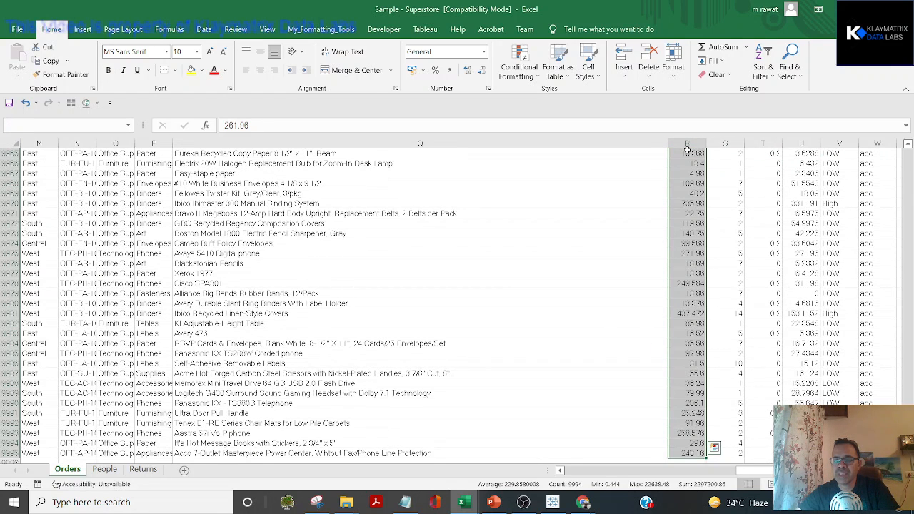
Select all values in the Profit column of the Orders sheet and return to the scatter plot in Tableau.
{"action": "key", "text": "ctrl+Up"}
{"action": "key", "text": "Right"}
{"action": "key", "text": "Right"}
{"action": "key", "text": "Right"}
{"action": "key", "text": "Down"}
{"action": "key", "text": "ctrl+shift+Down"}
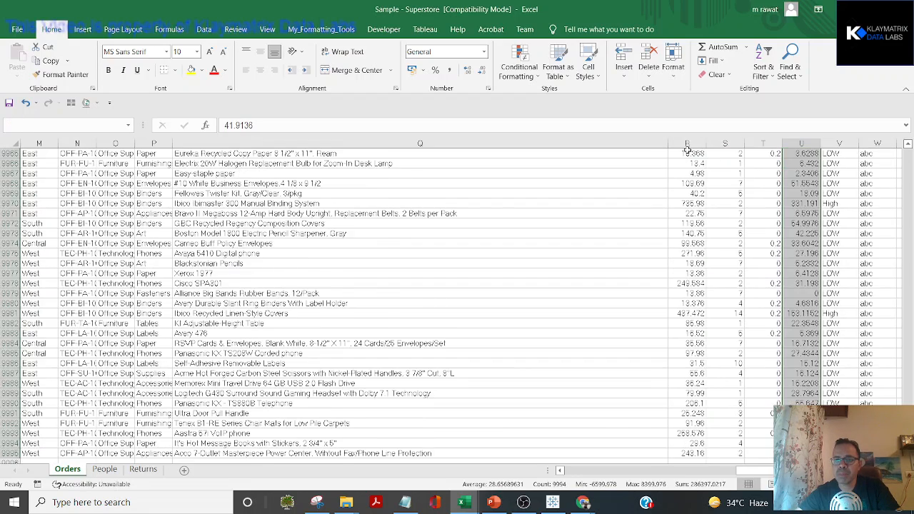
{"action": "key", "text": "alt+Tab"}
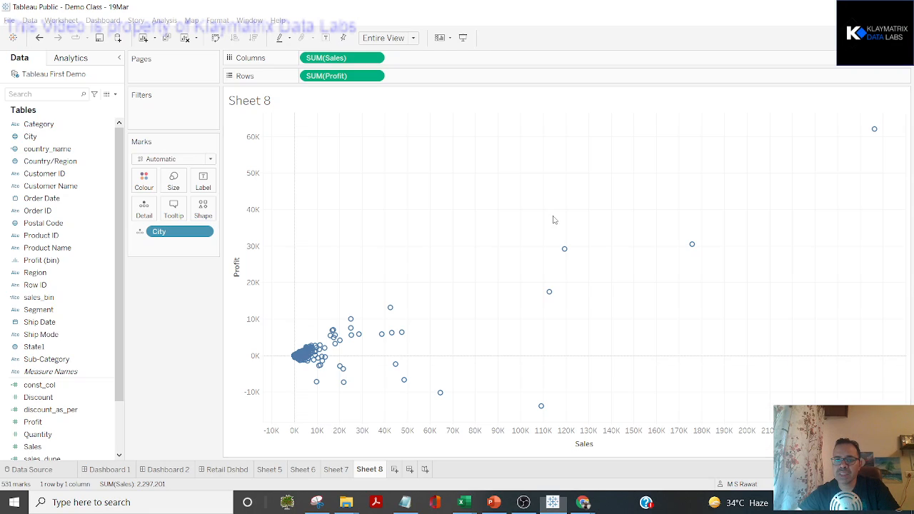
Open the axis settings for Sales on the scatter plot and switch its range from Automatic to Fixed.
{"action": "right_click", "coordinate": [426, 439]}
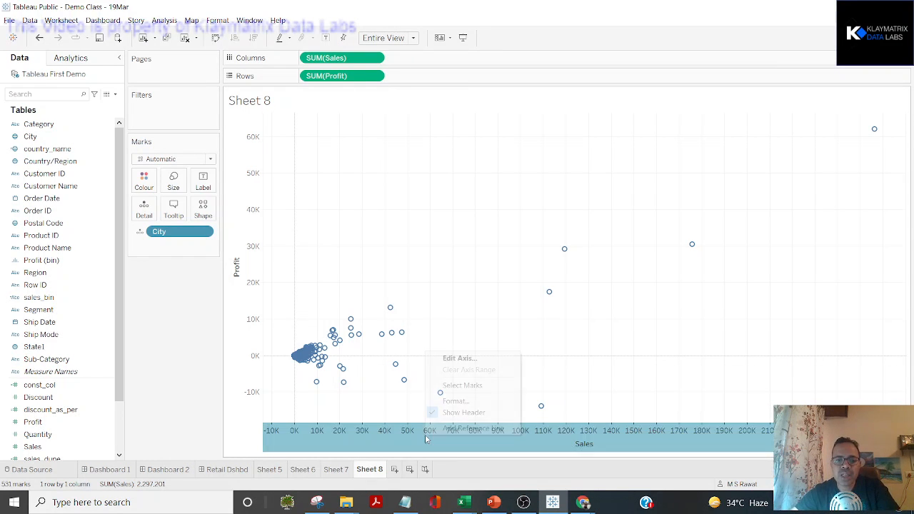
{"action": "left_click", "coordinate": [479, 359]}
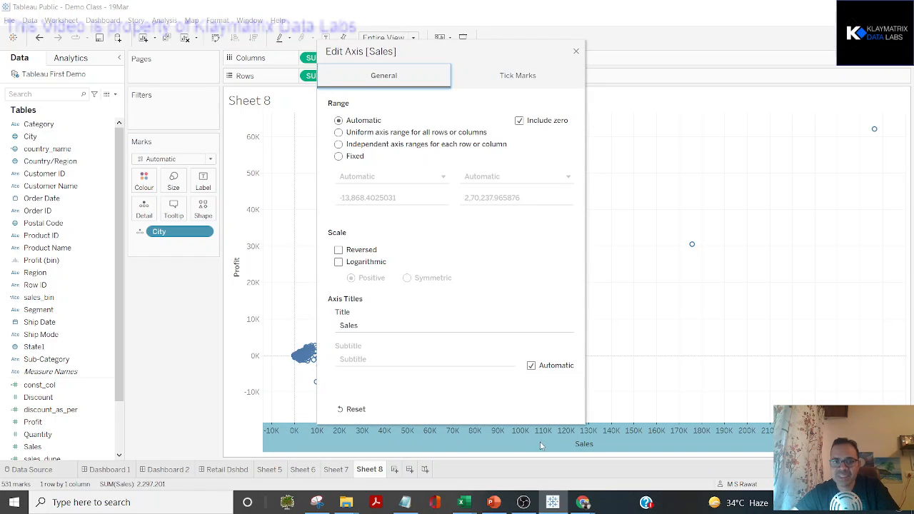
{"action": "left_click", "coordinate": [350, 121]}
{"action": "left_click", "coordinate": [339, 157]}
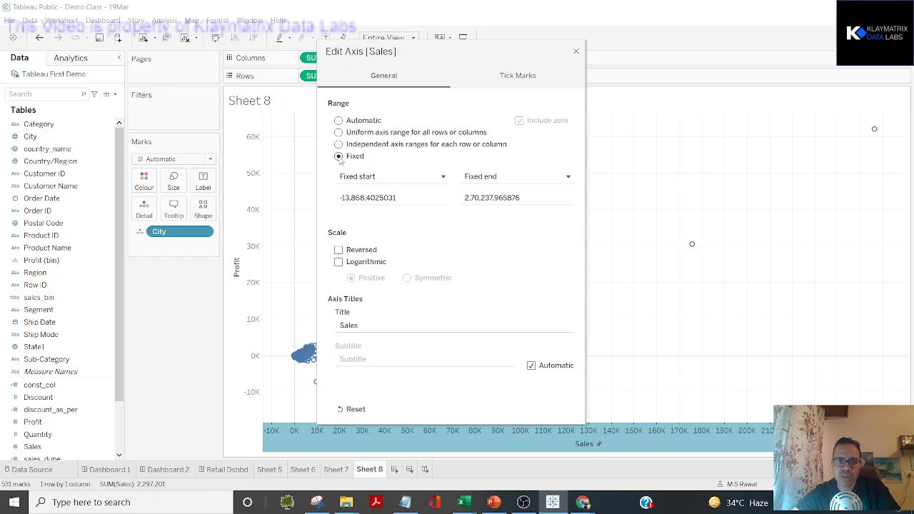
{"action": "left_click", "coordinate": [338, 121]}
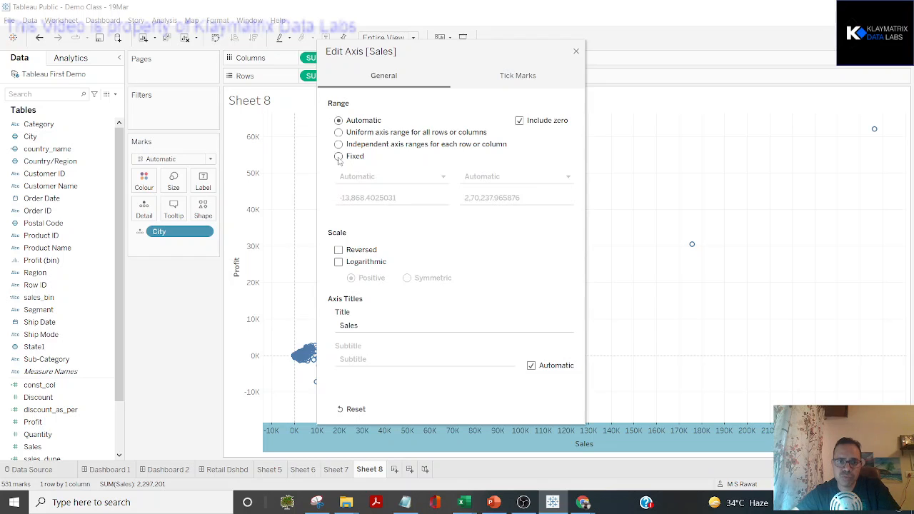
{"action": "left_click", "coordinate": [338, 157]}
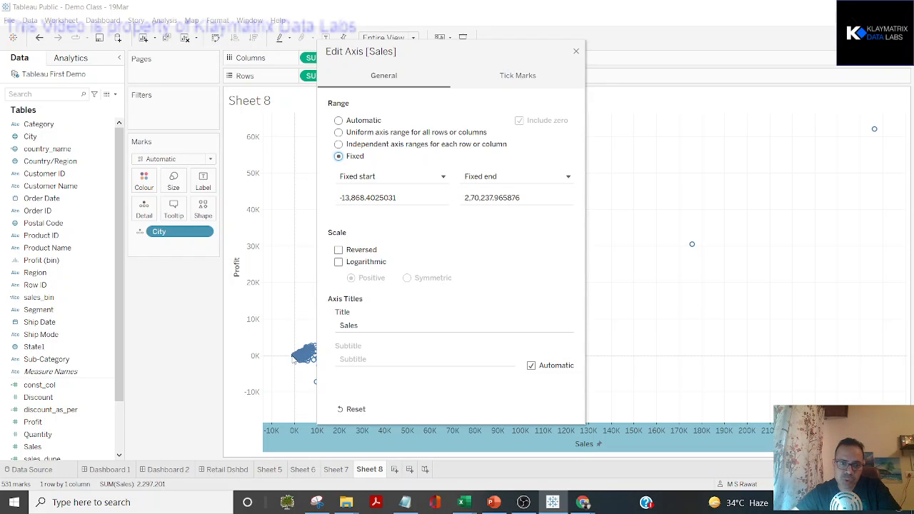
Set the fixed end of the Sales axis to 300000 and close the axis settings.
{"action": "left_click", "coordinate": [293, 358]}
{"action": "left_click", "coordinate": [343, 197]}
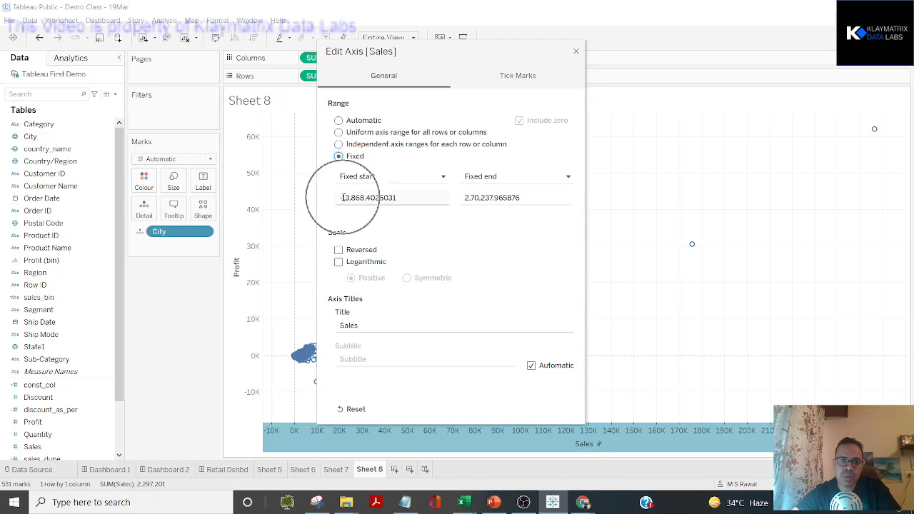
{"action": "left_click", "coordinate": [495, 194]}
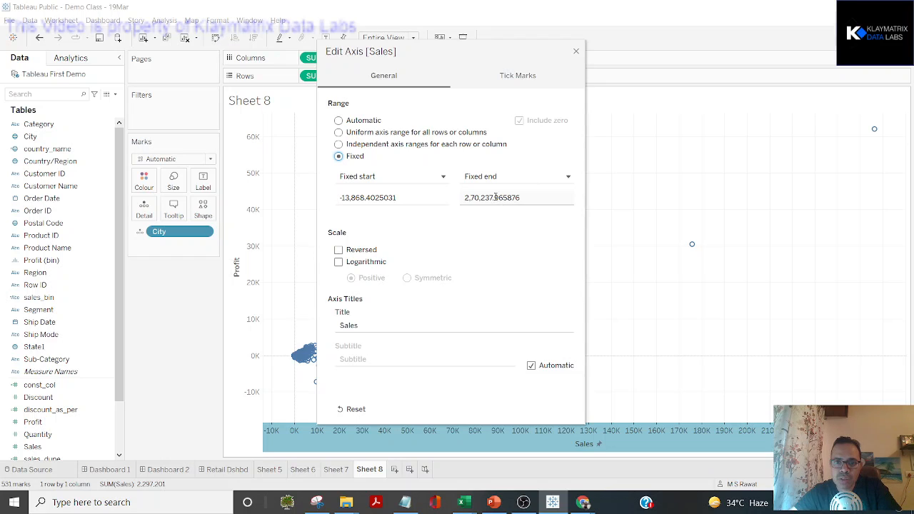
{"action": "left_click", "coordinate": [494, 197]}
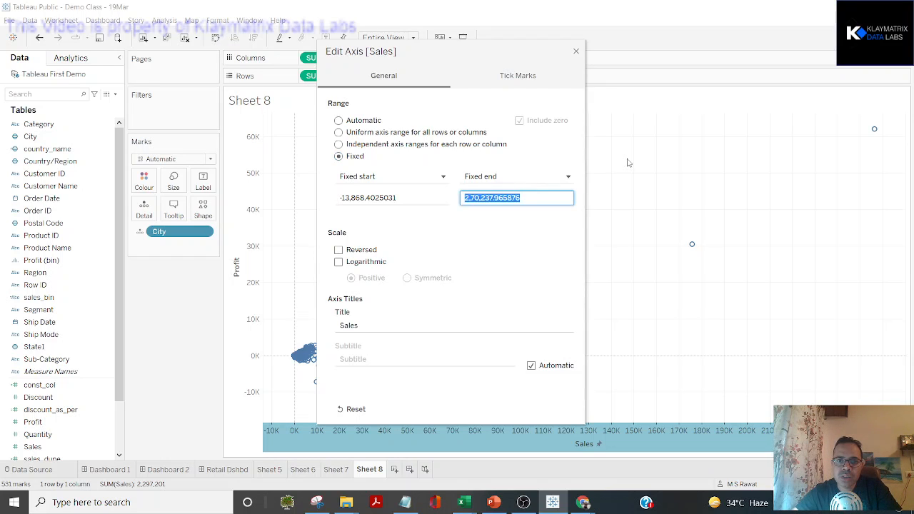
{"action": "key", "text": "Right"}
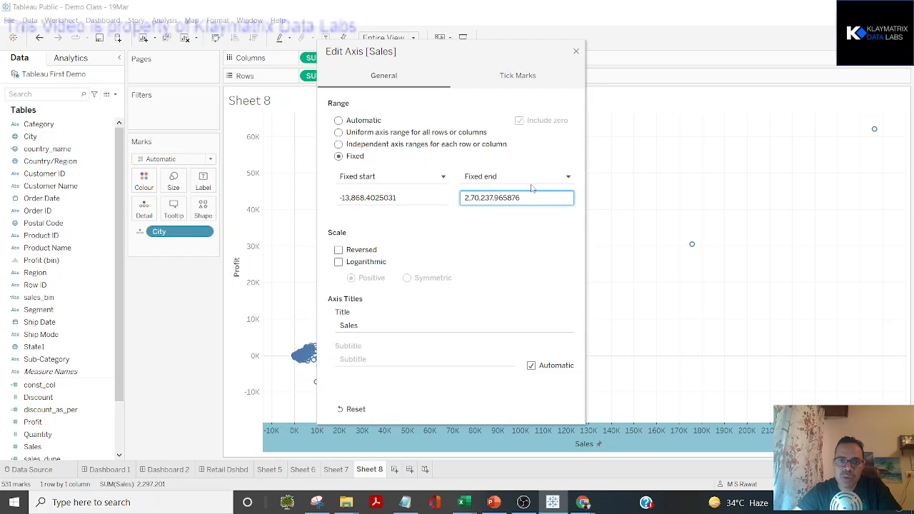
{"action": "key", "text": "shift+Left"}
{"action": "key", "text": "shift+Left"}
{"action": "key", "text": "shift+Left"}
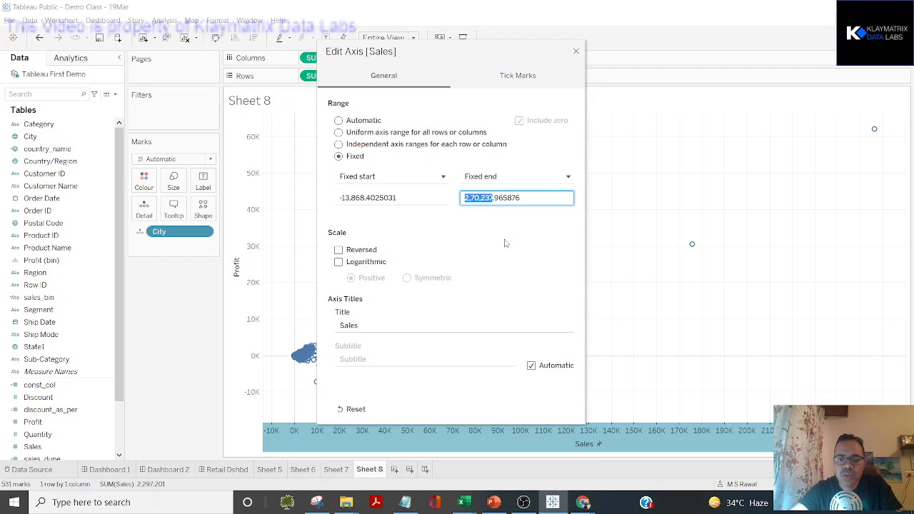
{"action": "type", "text": "30000"}
{"action": "key", "text": "shift+End"}
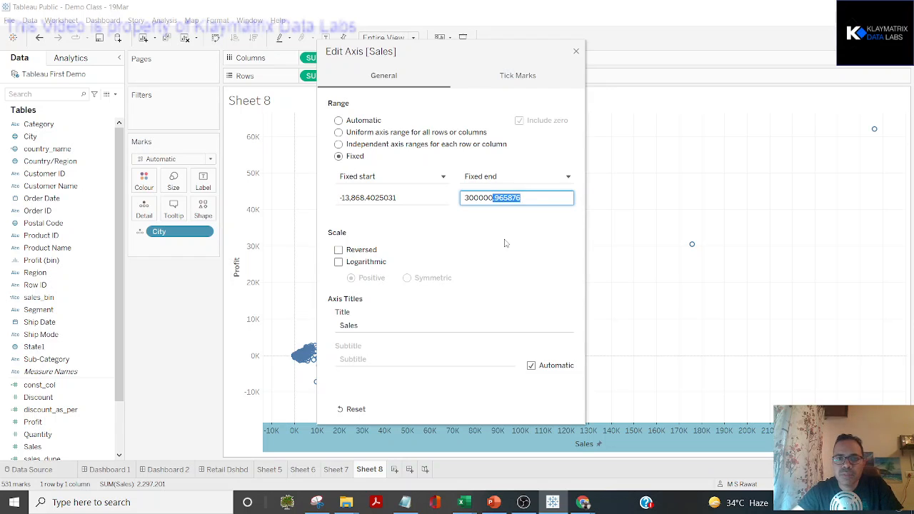
{"action": "type", "text": "00000"}
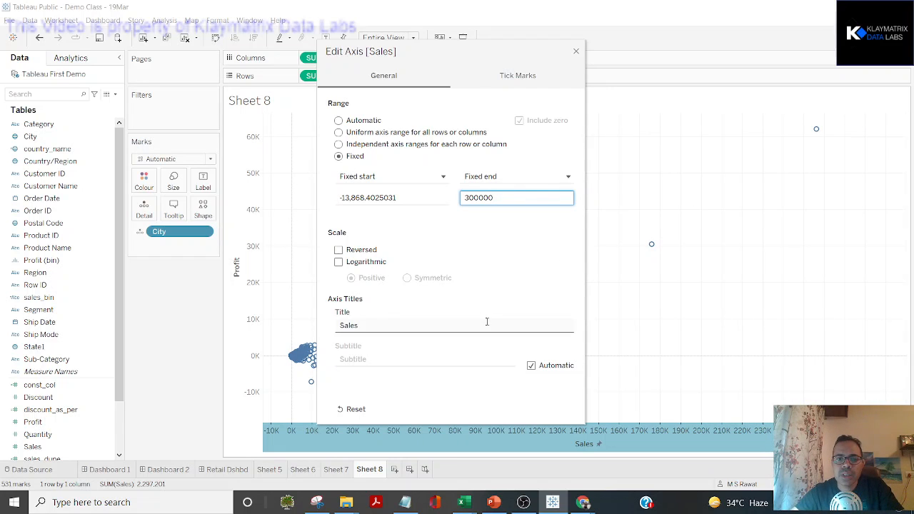
{"action": "left_click", "coordinate": [576, 52]}
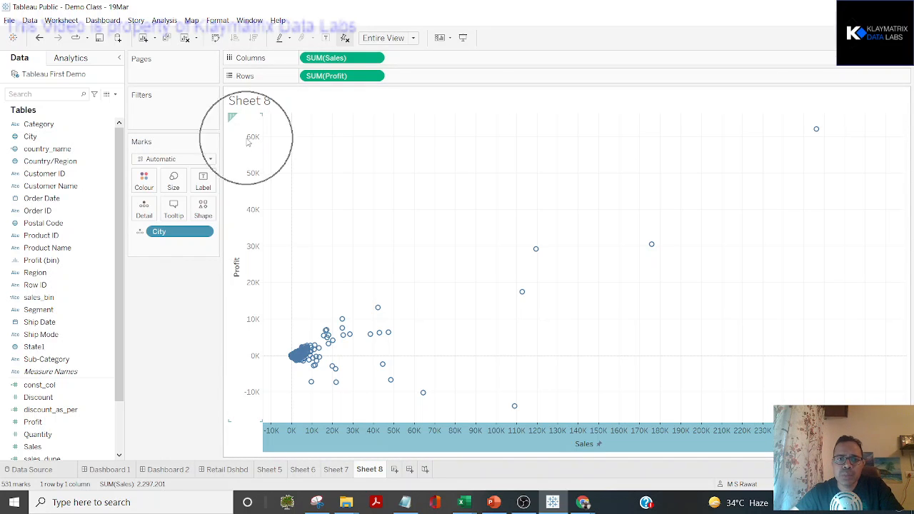
Give the scatter plot's Profit axis a fixed range ending at 80000.
{"action": "mouse_move", "coordinate": [816, 132]}
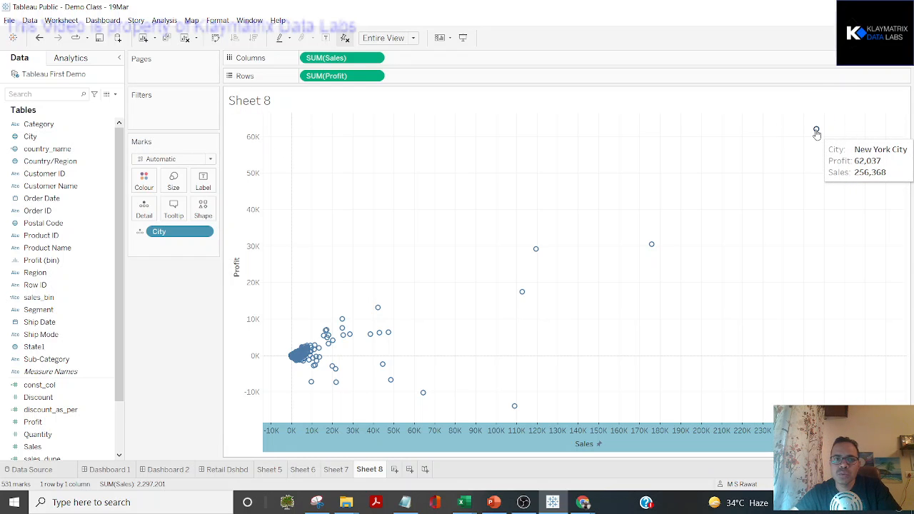
{"action": "right_click", "coordinate": [258, 138]}
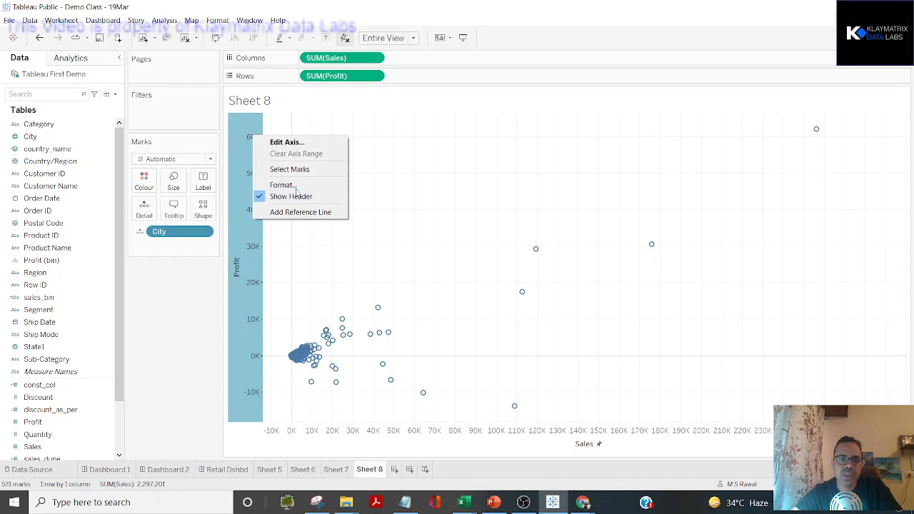
{"action": "left_click", "coordinate": [295, 146]}
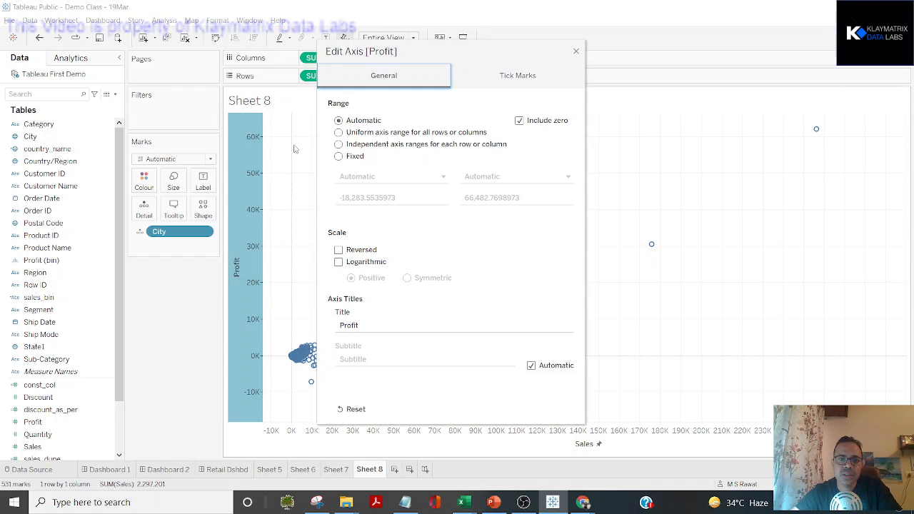
{"action": "left_click", "coordinate": [340, 157]}
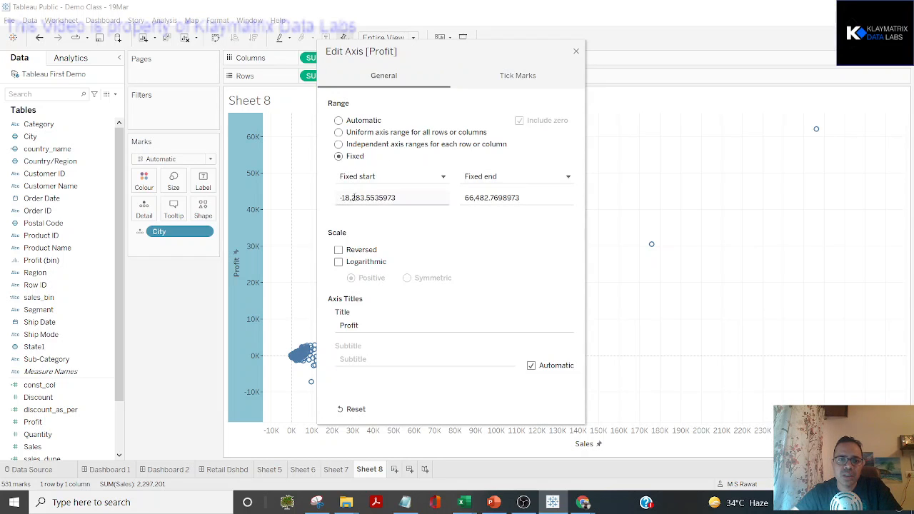
{"action": "left_click", "coordinate": [507, 198]}
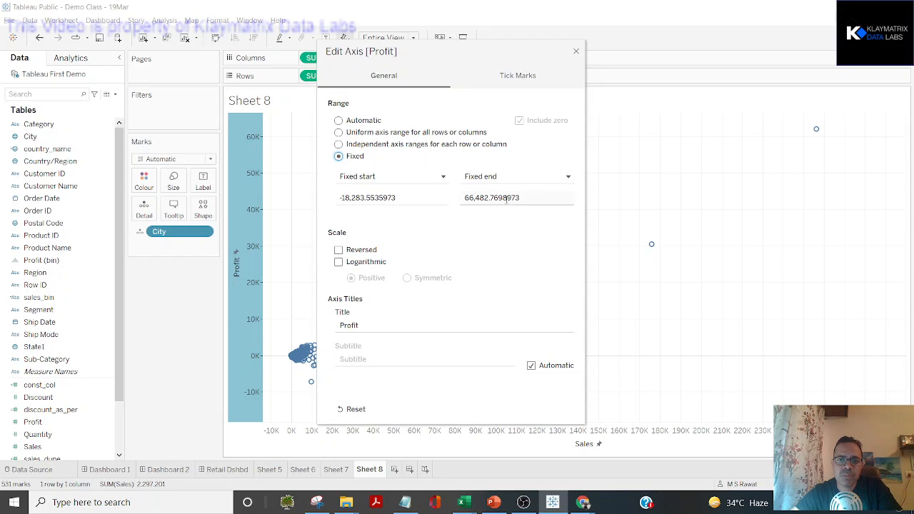
{"action": "triple_click", "coordinate": [536, 198]}
{"action": "type", "text": "80"}
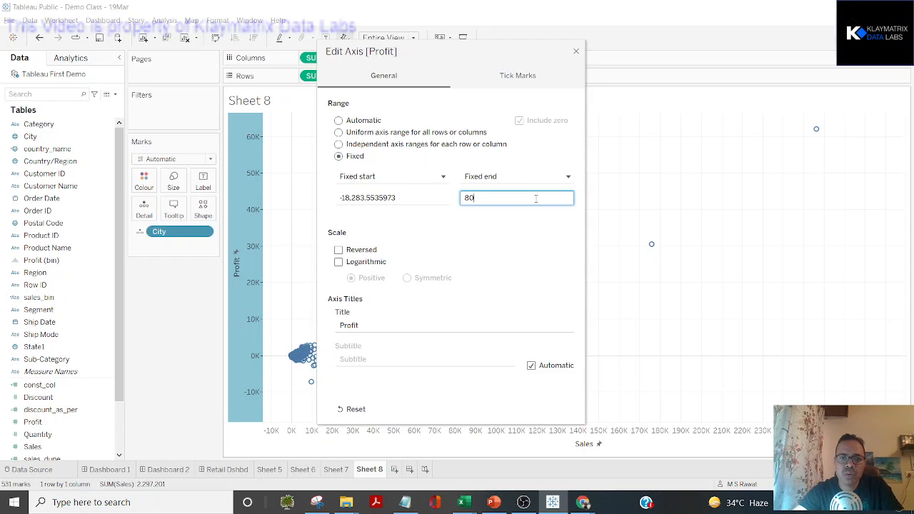
{"action": "type", "text": "000"}
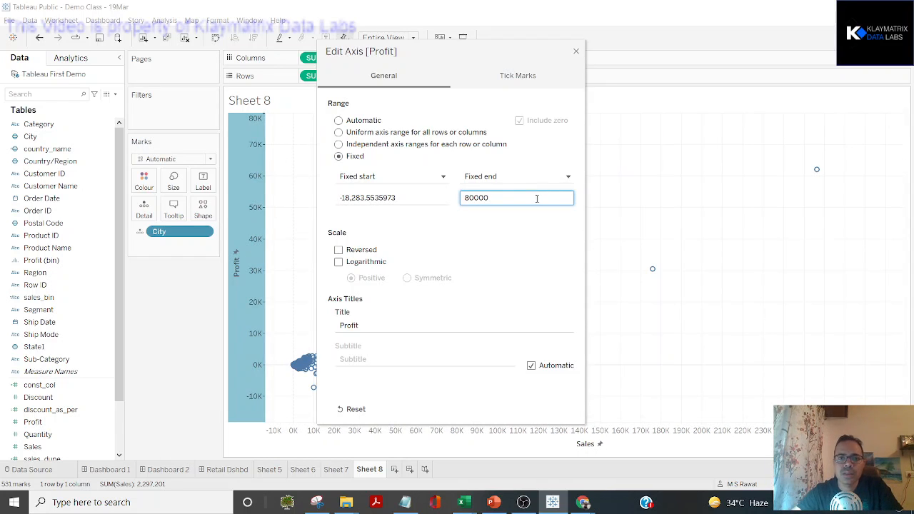
{"action": "left_click", "coordinate": [576, 53]}
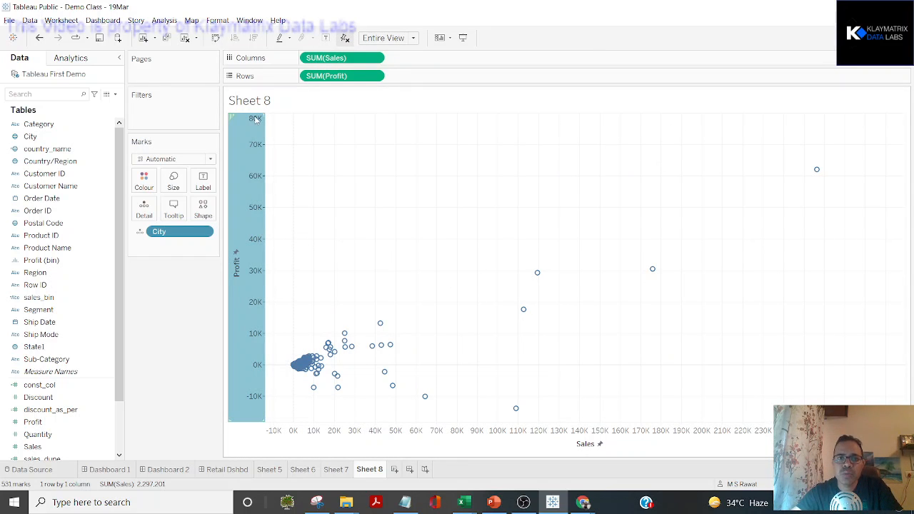
{"action": "mouse_move", "coordinate": [255, 119]}
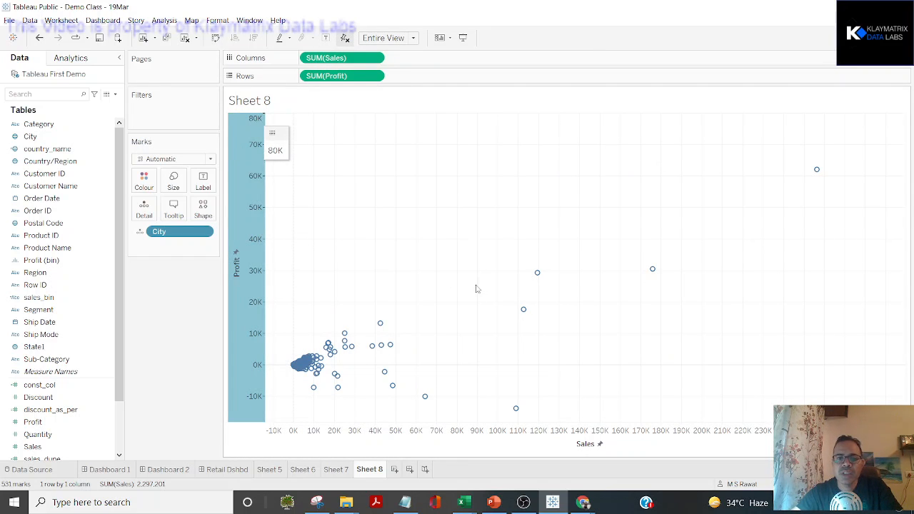
Return to the Profit histogram on Sheet 7 and undo the scatter plot sheet, the bar labels and the histogram's narrowed axis range.
{"action": "left_click", "coordinate": [337, 469]}
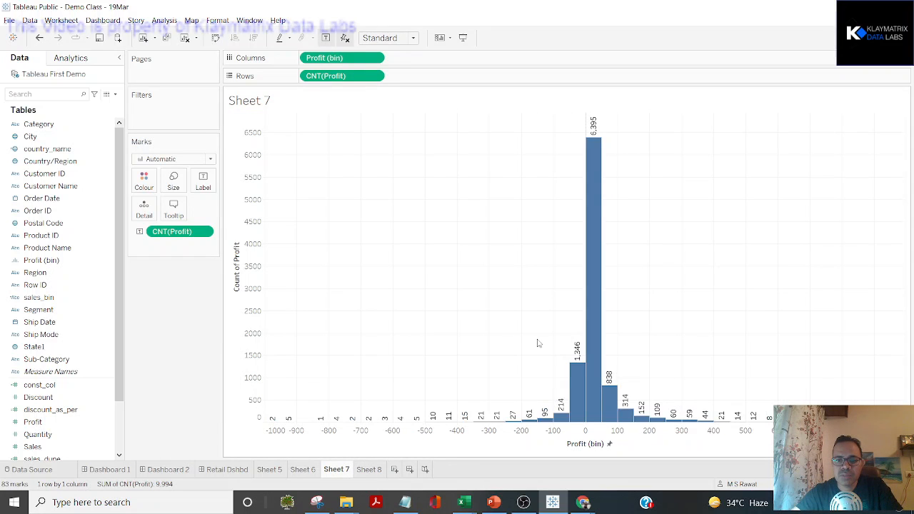
{"action": "key", "text": "ctrl+z"}
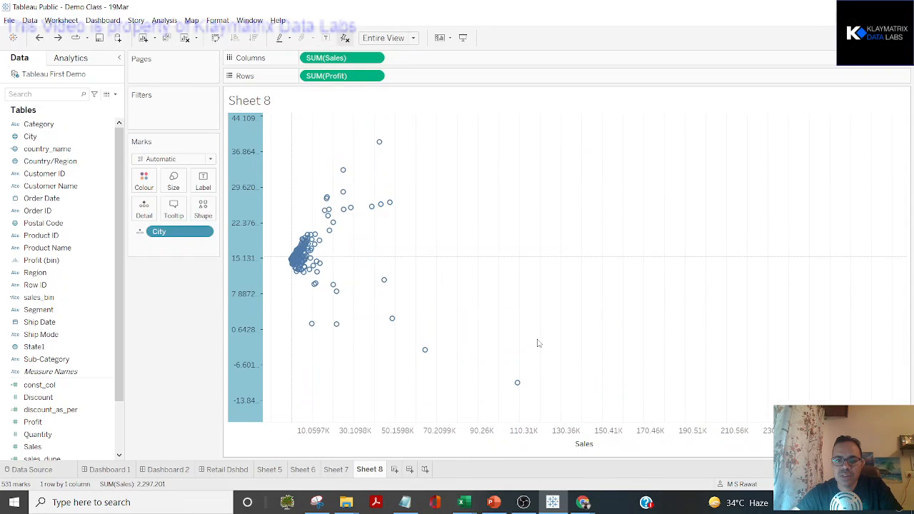
{"action": "key", "text": "ctrl+z"}
{"action": "key", "text": "ctrl+z"}
{"action": "key", "text": "ctrl+z"}
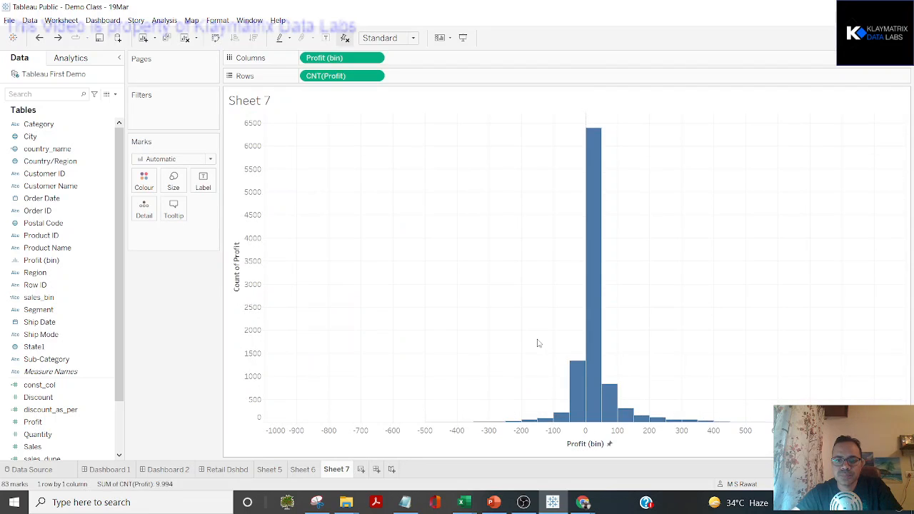
{"action": "key", "text": "ctrl+z"}
{"action": "key", "text": "ctrl+z"}
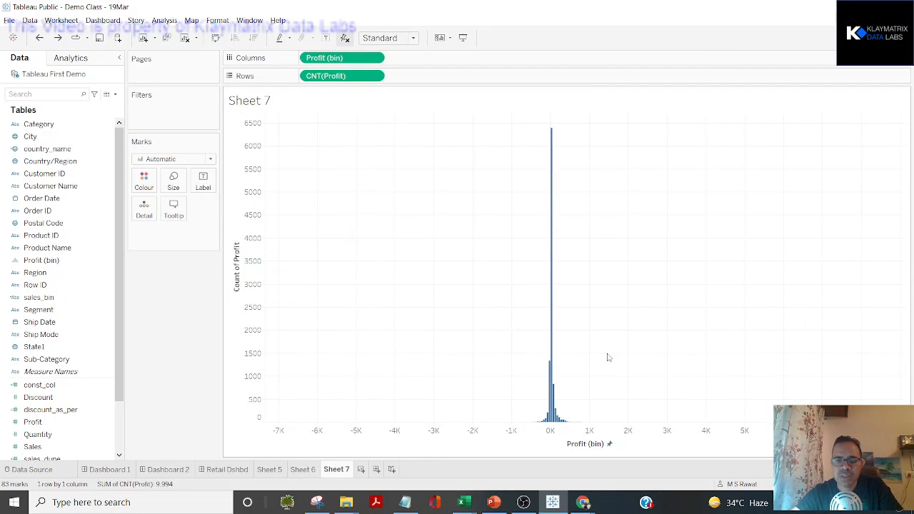
Set the histogram's Profit (bin) axis to a fixed range from -1000 to 1000 and close the axis settings.
{"action": "right_click", "coordinate": [551, 435]}
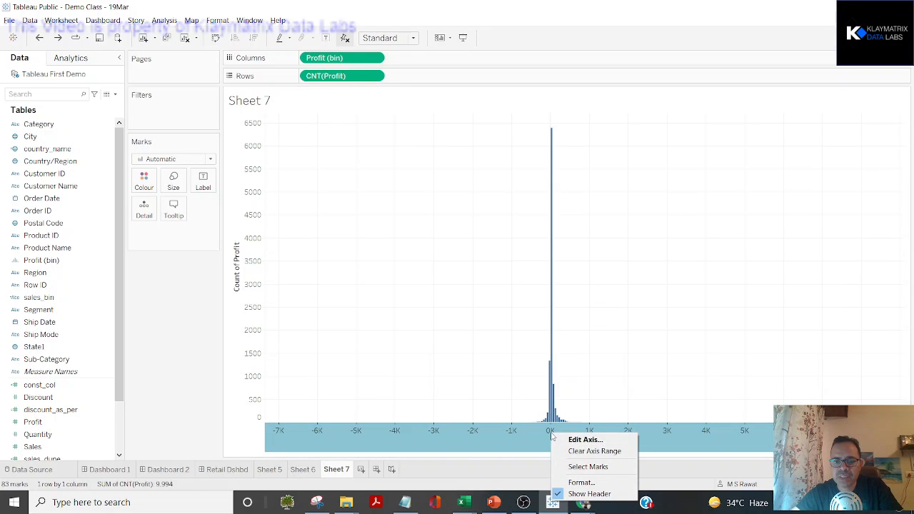
{"action": "left_click", "coordinate": [584, 440]}
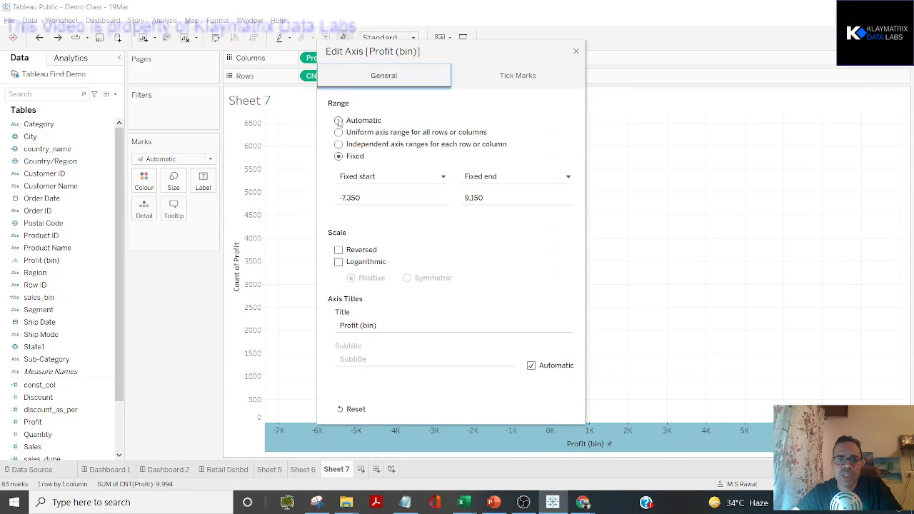
{"action": "left_click", "coordinate": [339, 121]}
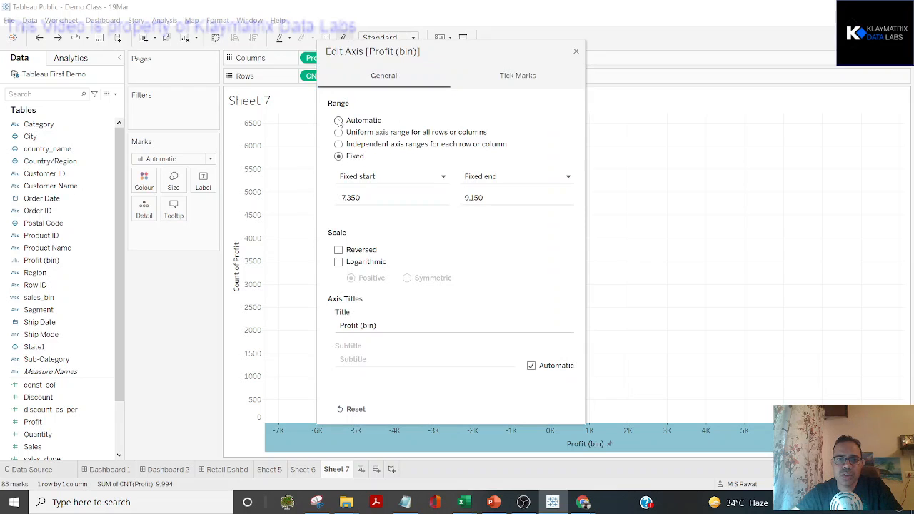
{"action": "left_click", "coordinate": [338, 156]}
{"action": "left_click_drag", "start_coordinate": [462, 59], "coordinate": [228, 52]}
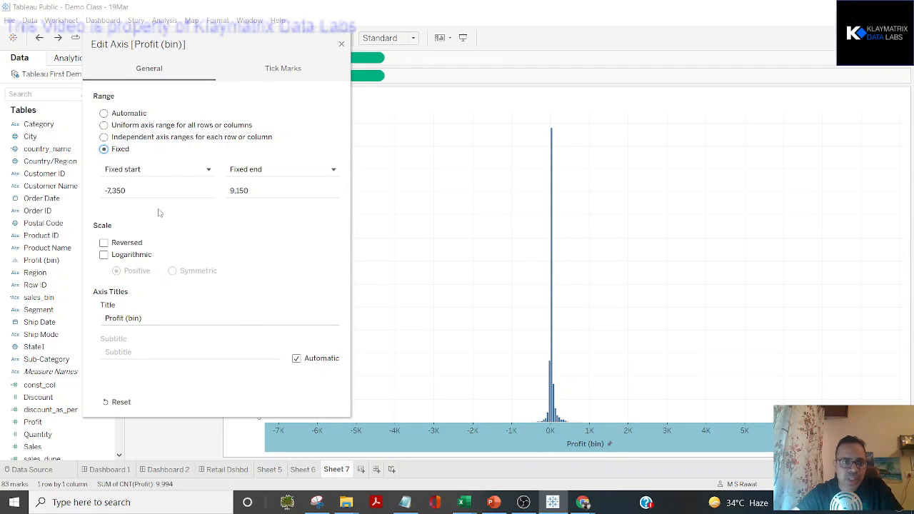
{"action": "double_click", "coordinate": [139, 191]}
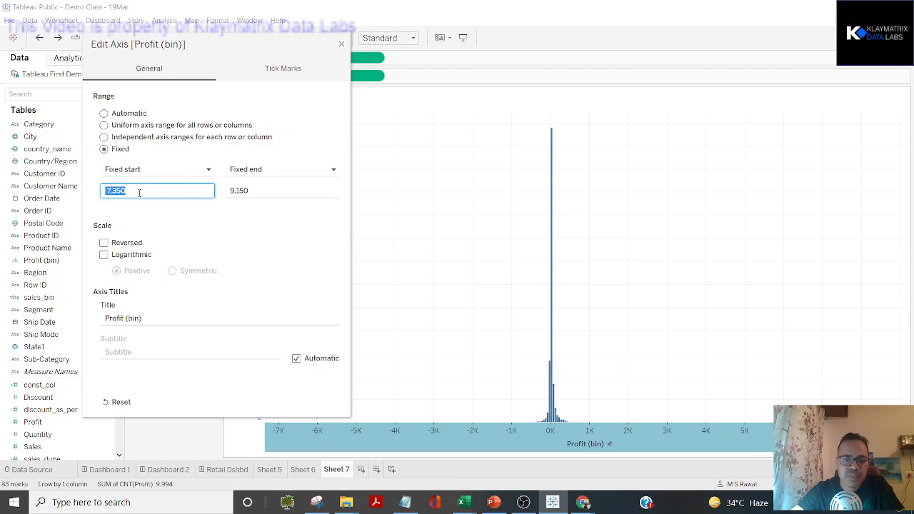
{"action": "type", "text": "000"}
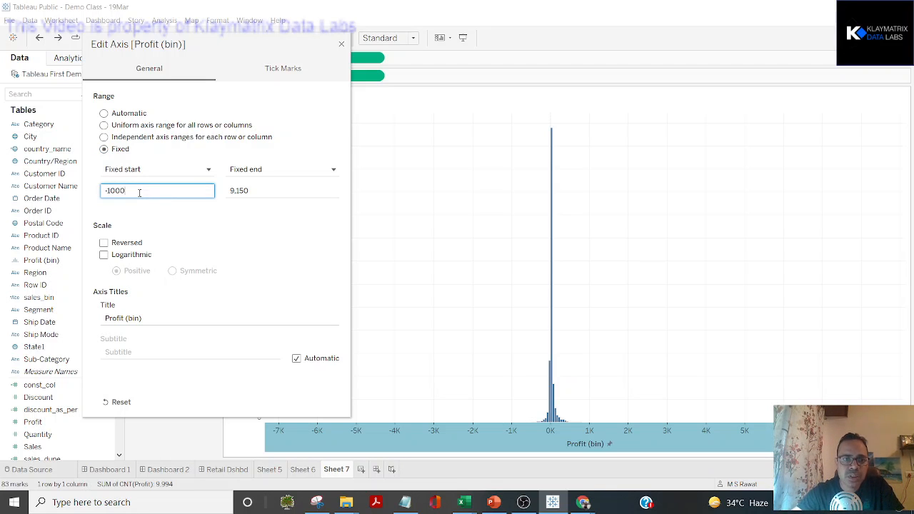
{"action": "key", "text": "Tab"}
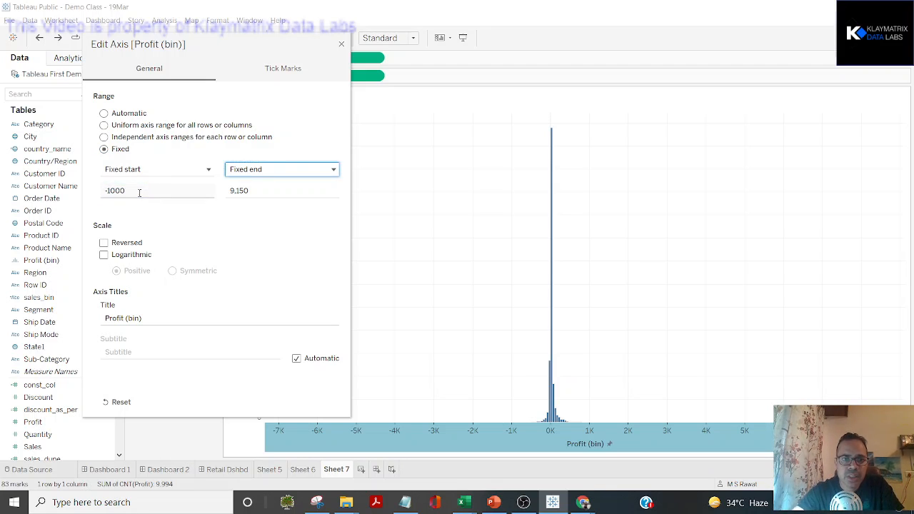
{"action": "key", "text": "Tab"}
{"action": "type", "text": "1"}
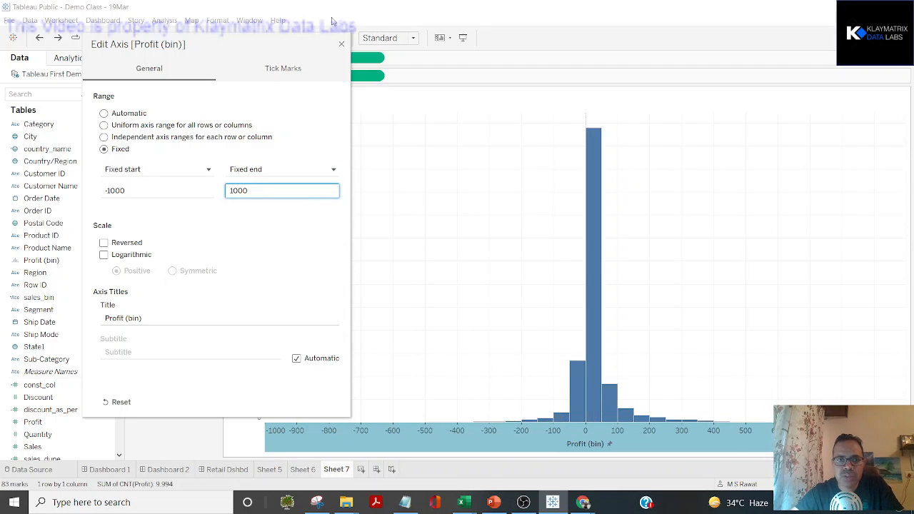
{"action": "left_click", "coordinate": [341, 45]}
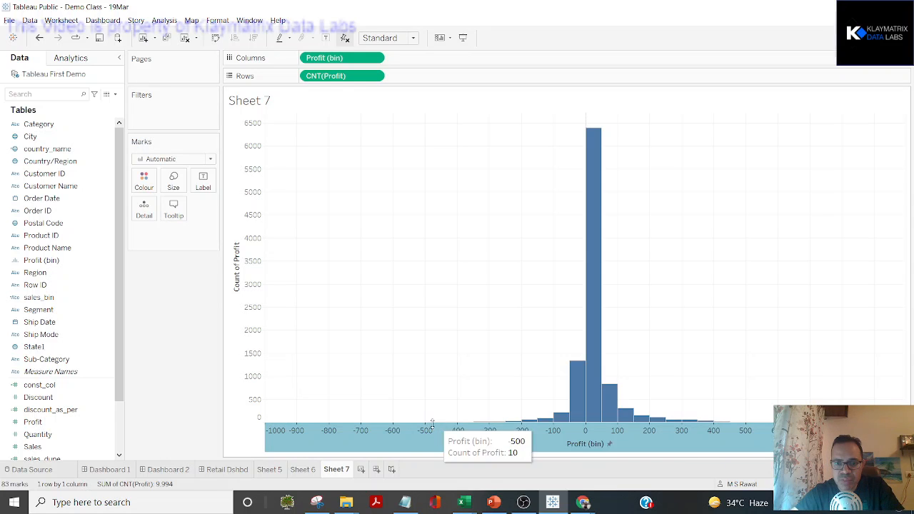
Set the histogram's Profit (bin) axis to a fixed range from -500 to 500 and close the axis settings.
{"action": "right_click", "coordinate": [388, 429]}
{"action": "left_click", "coordinate": [436, 435]}
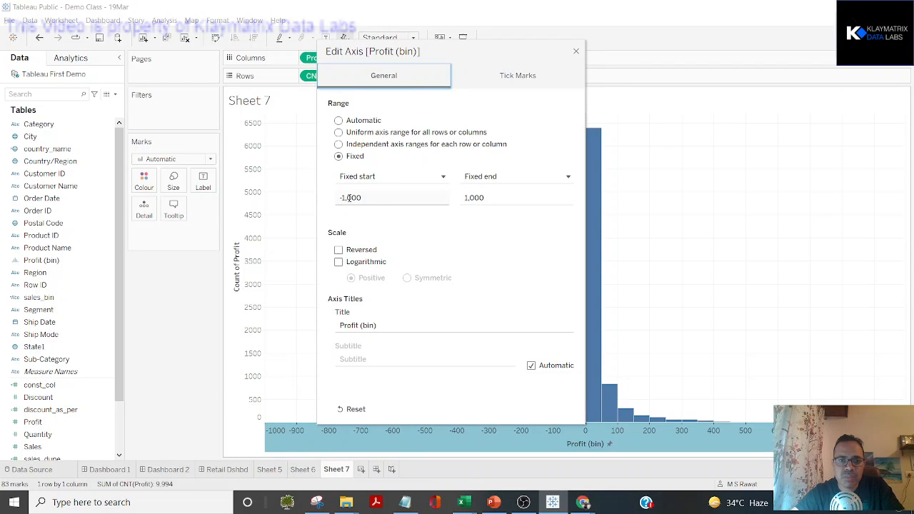
{"action": "left_click", "coordinate": [350, 197]}
{"action": "left_click", "coordinate": [378, 192]}
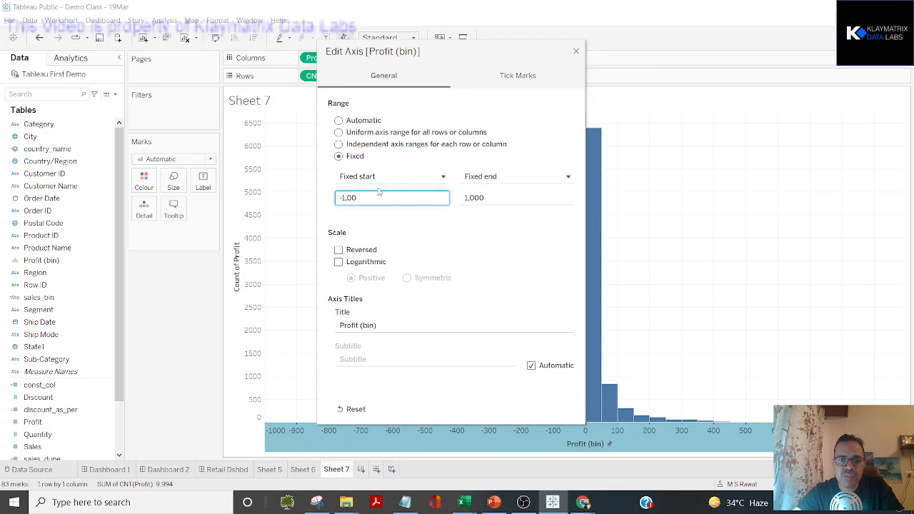
{"action": "type", "text": "5"}
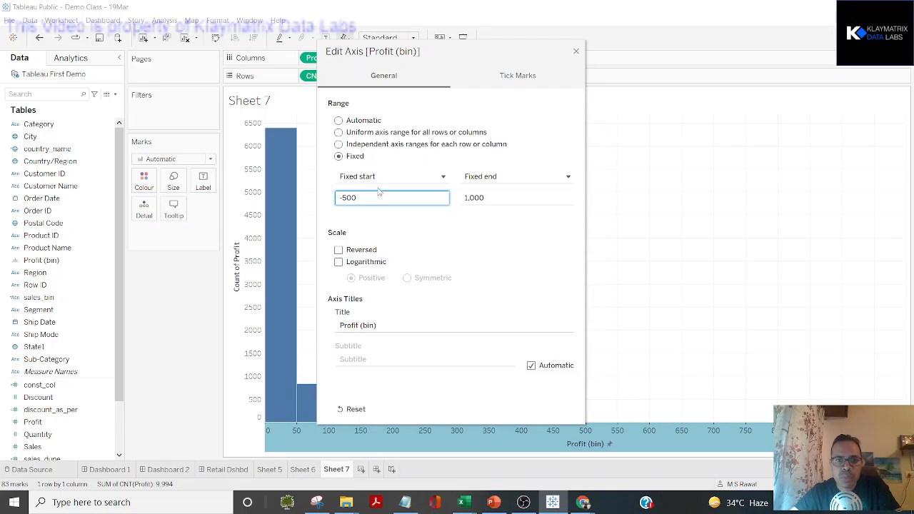
{"action": "left_click", "coordinate": [472, 198]}
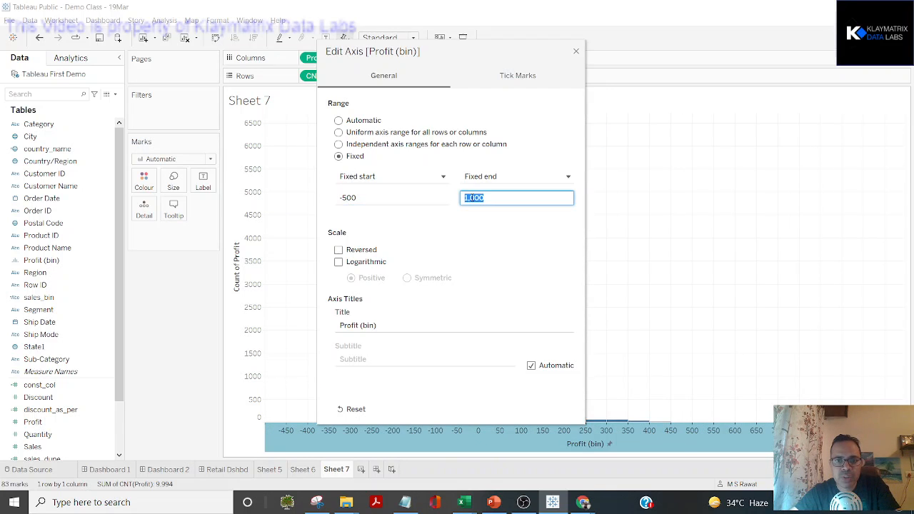
{"action": "left_click", "coordinate": [475, 198]}
{"action": "type", "text": "5"}
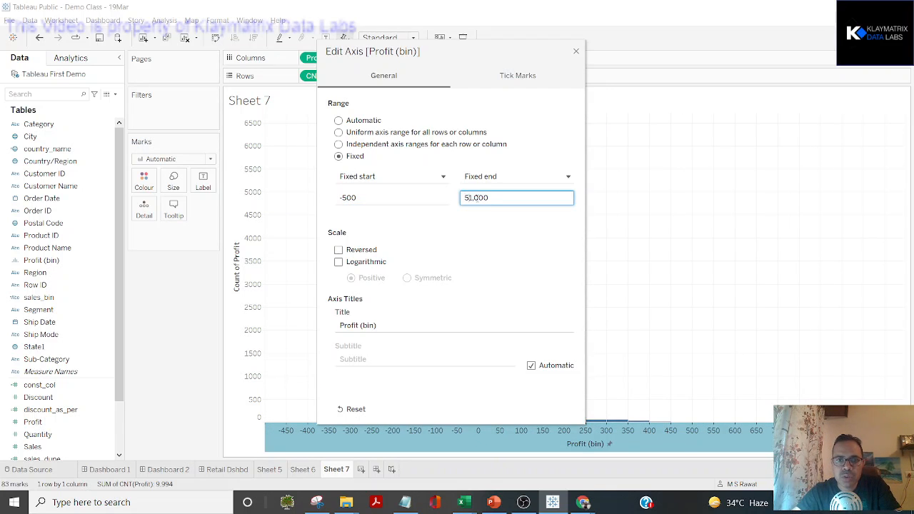
{"action": "key", "text": "Delete"}
{"action": "key", "text": "Delete"}
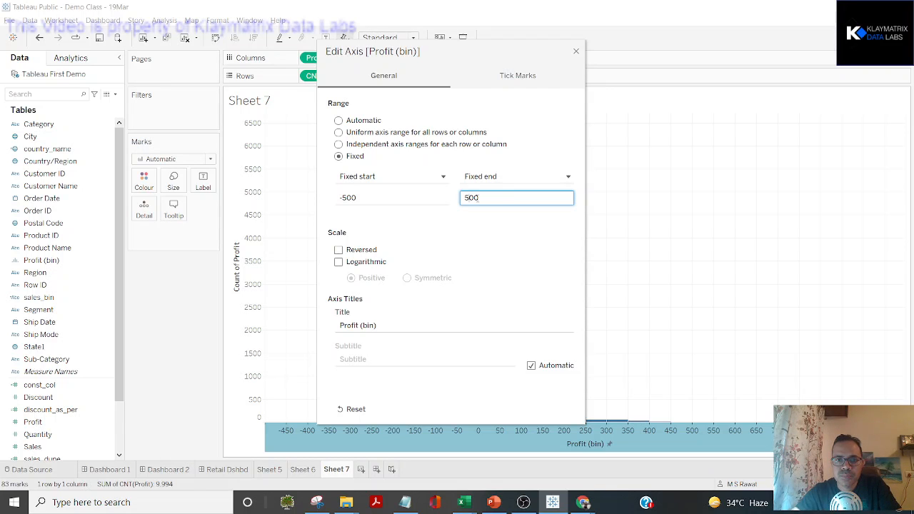
{"action": "left_click", "coordinate": [576, 51]}
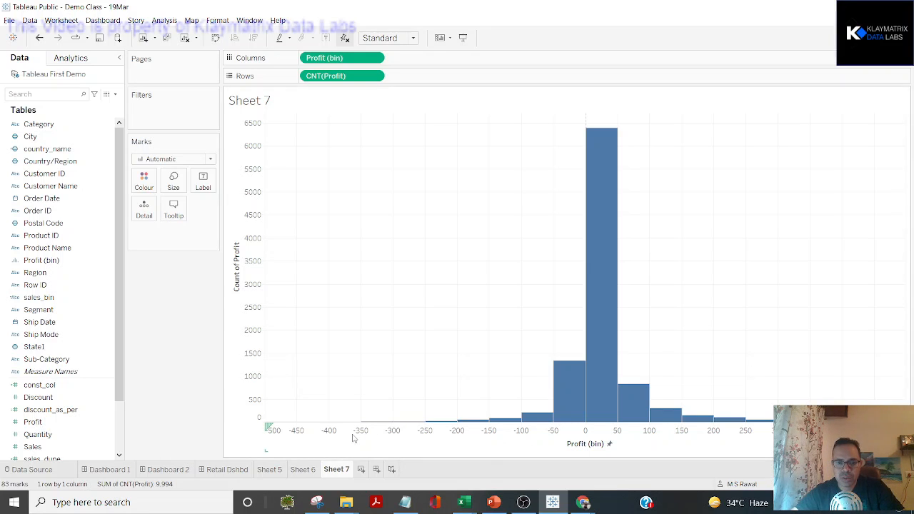
{"action": "left_click", "coordinate": [578, 396]}
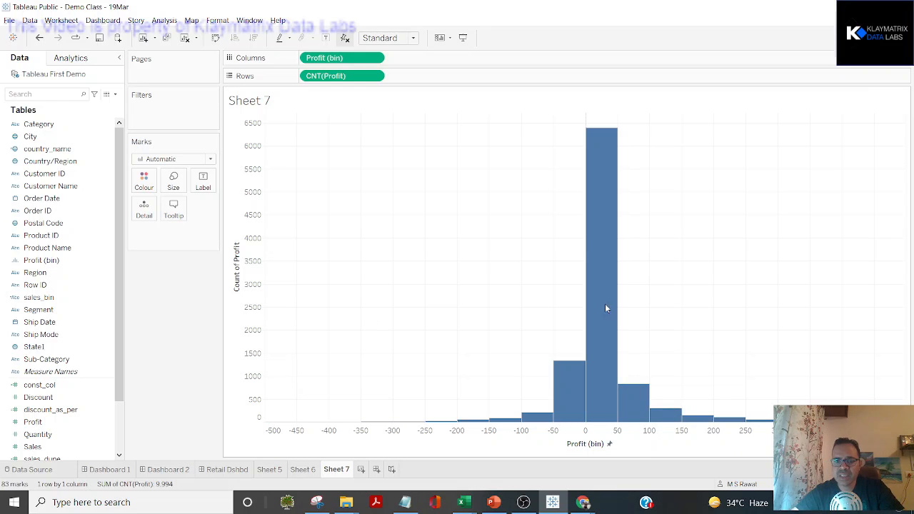
{"action": "right_click", "coordinate": [583, 448]}
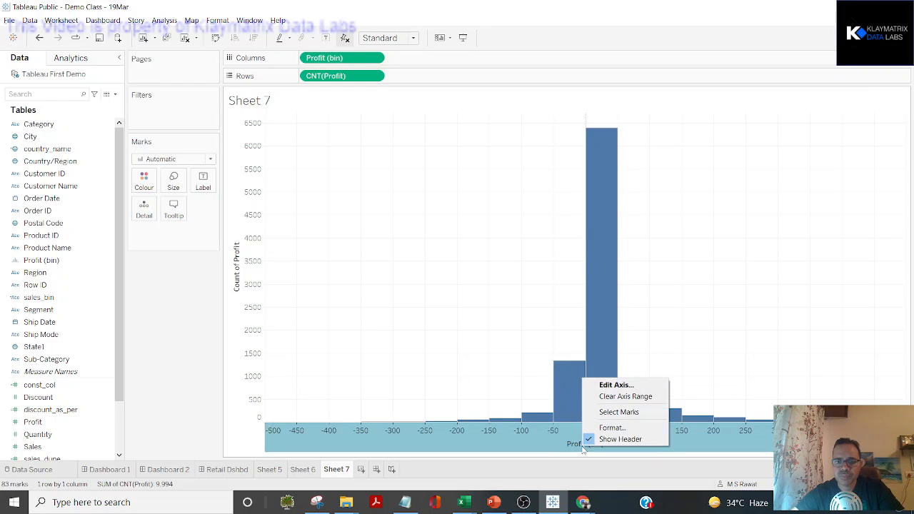
{"action": "left_click", "coordinate": [614, 385]}
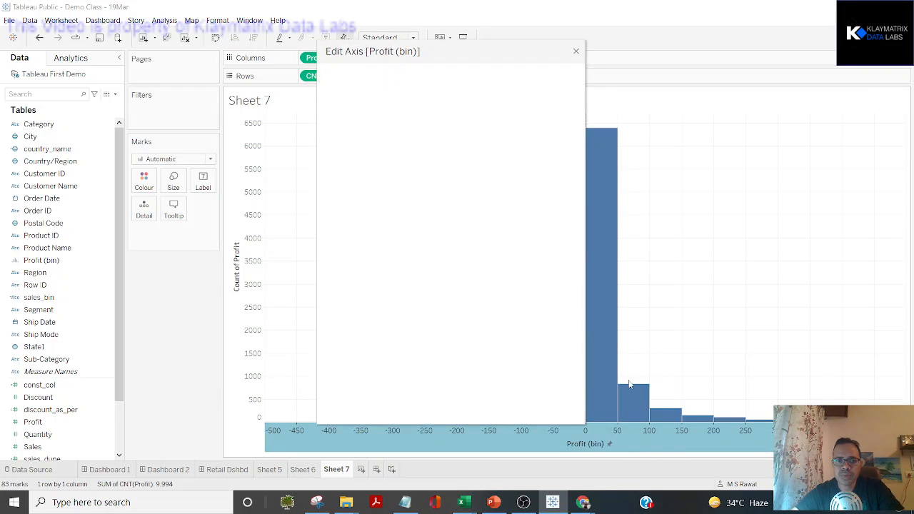
{"action": "left_click_drag", "start_coordinate": [492, 54], "coordinate": [245, 69]}
{"action": "key", "text": "Escape"}
Search the data fields for "bin" and set the Profit (bin) field's bin size to 5.
{"action": "left_click", "coordinate": [62, 94]}
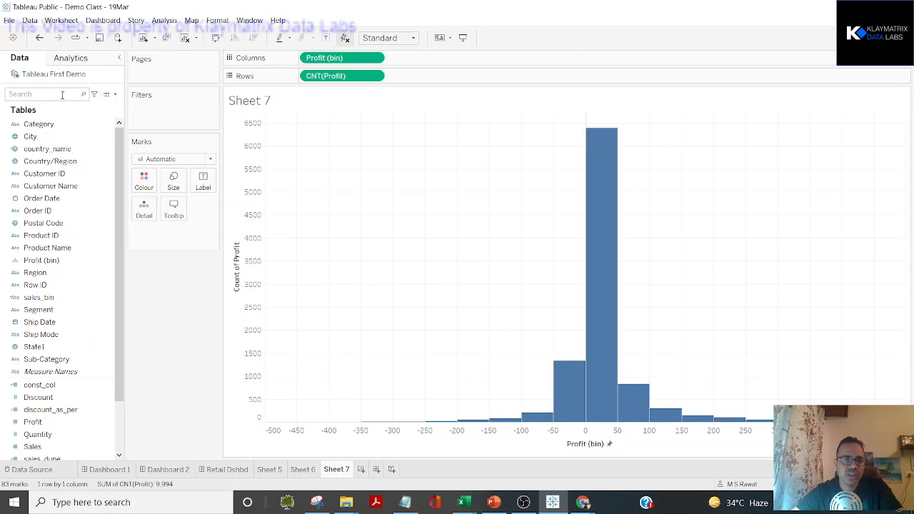
{"action": "type", "text": "bin"}
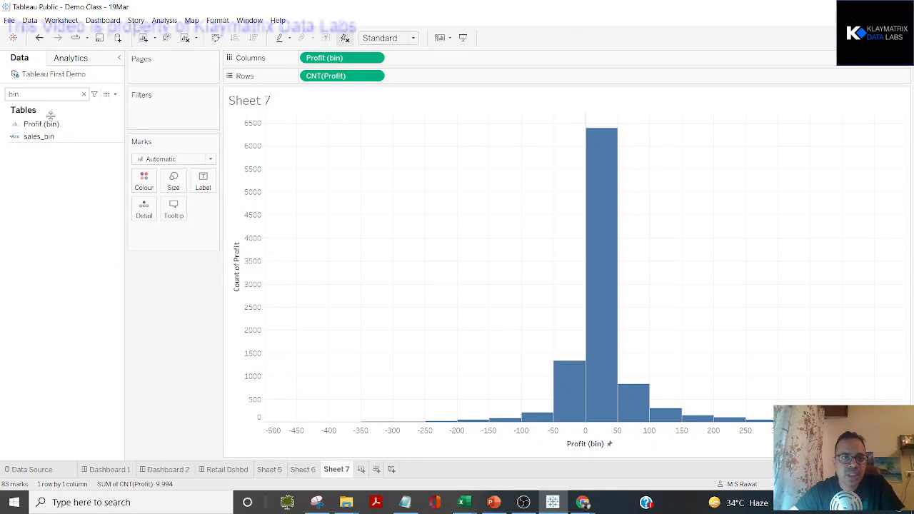
{"action": "left_click", "coordinate": [60, 126]}
{"action": "left_click", "coordinate": [120, 125]}
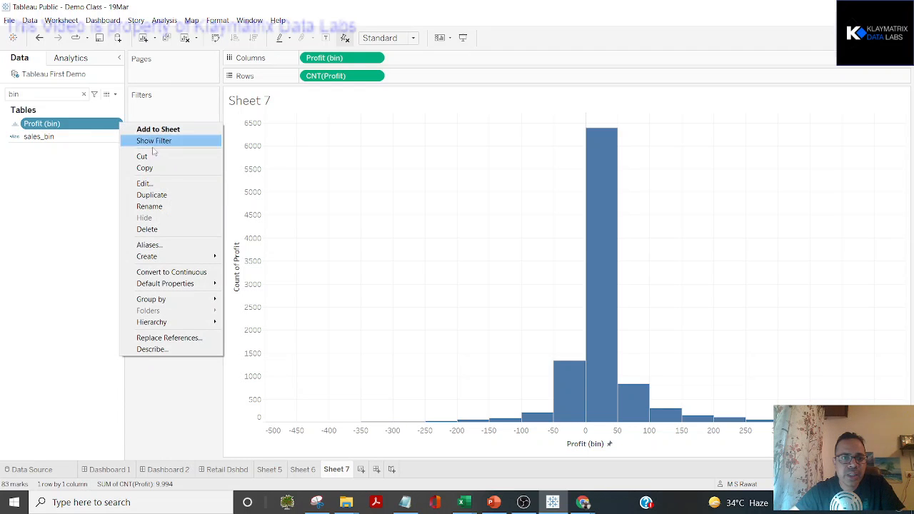
{"action": "left_click", "coordinate": [169, 186]}
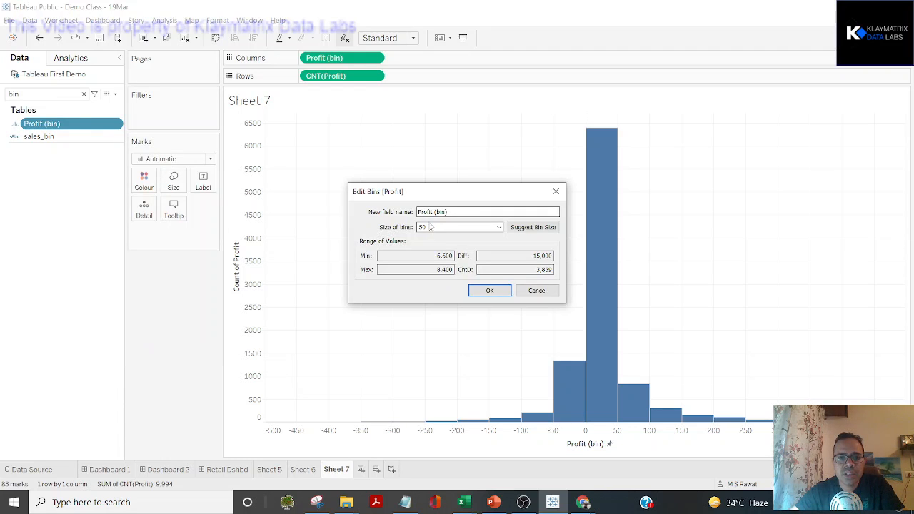
{"action": "key", "text": "BackSpace"}
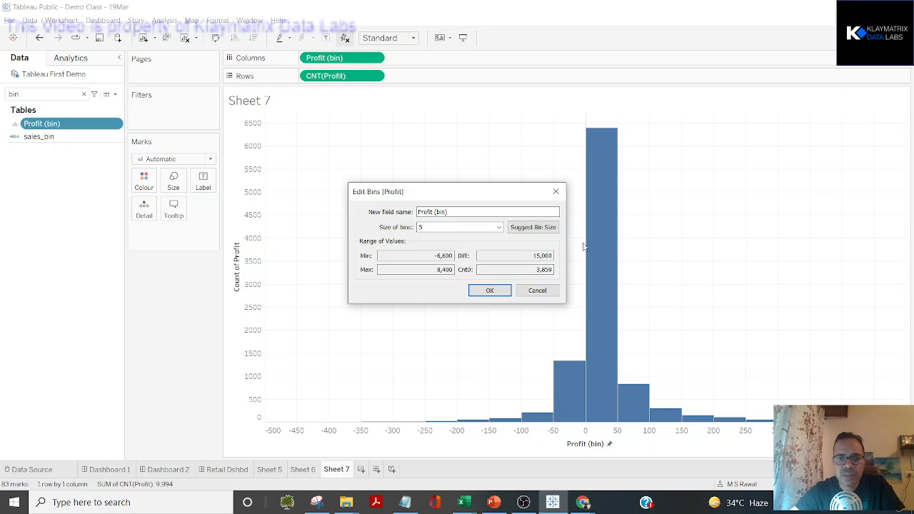
{"action": "left_click", "coordinate": [490, 290]}
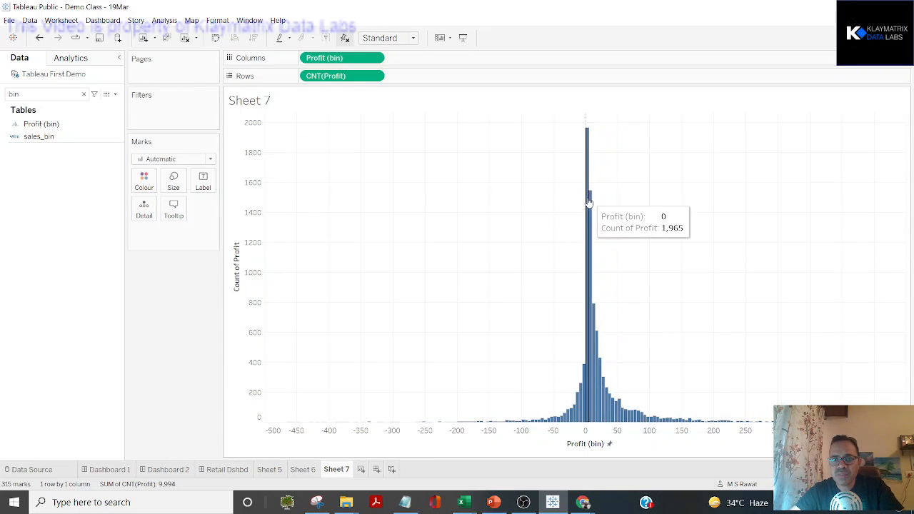
Set the Profit (bin) field's bin size to 2.
{"action": "left_click", "coordinate": [114, 124]}
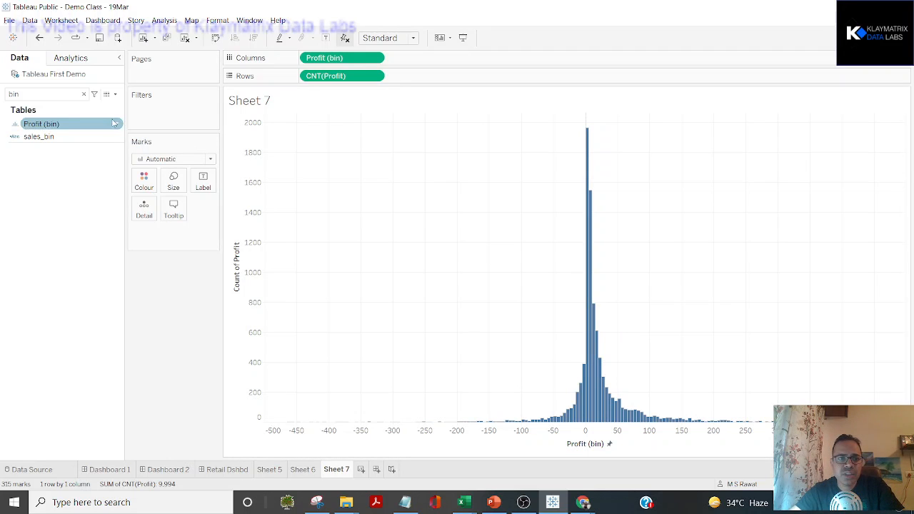
{"action": "left_click", "coordinate": [116, 125]}
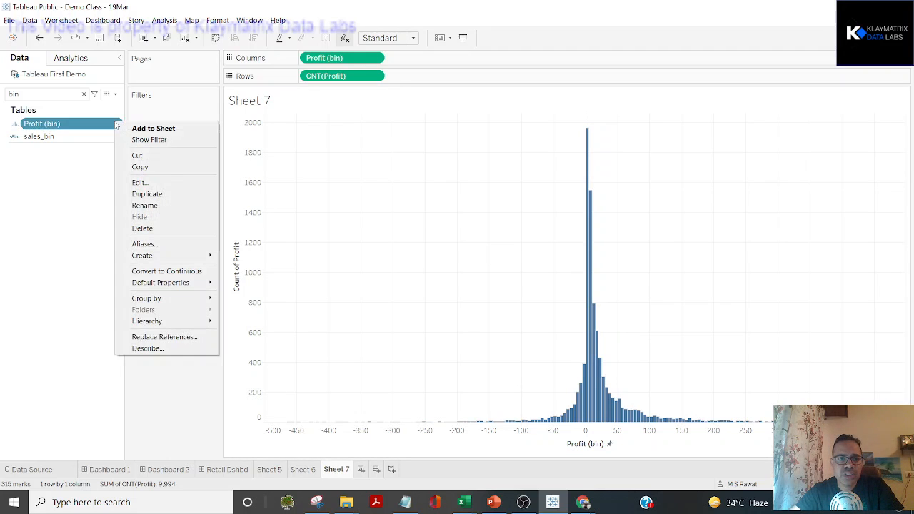
{"action": "left_click", "coordinate": [172, 184]}
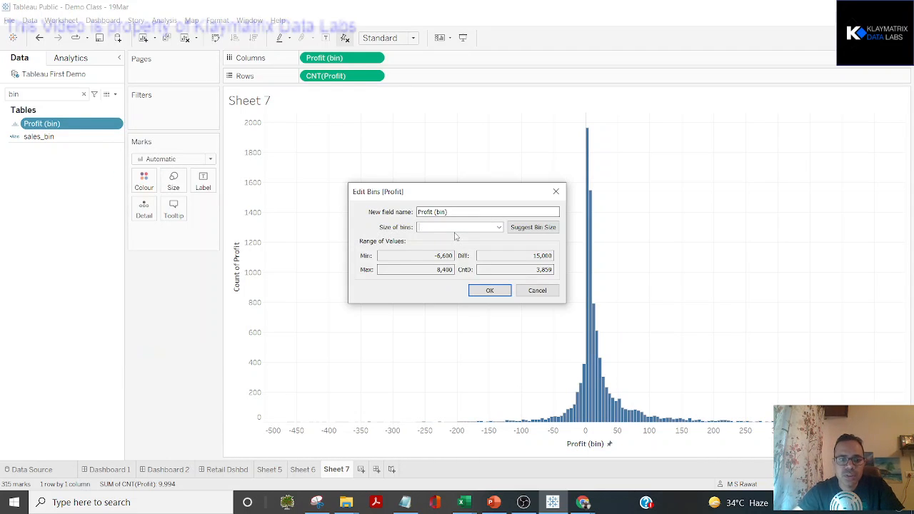
{"action": "type", "text": "2"}
{"action": "key", "text": "Return"}
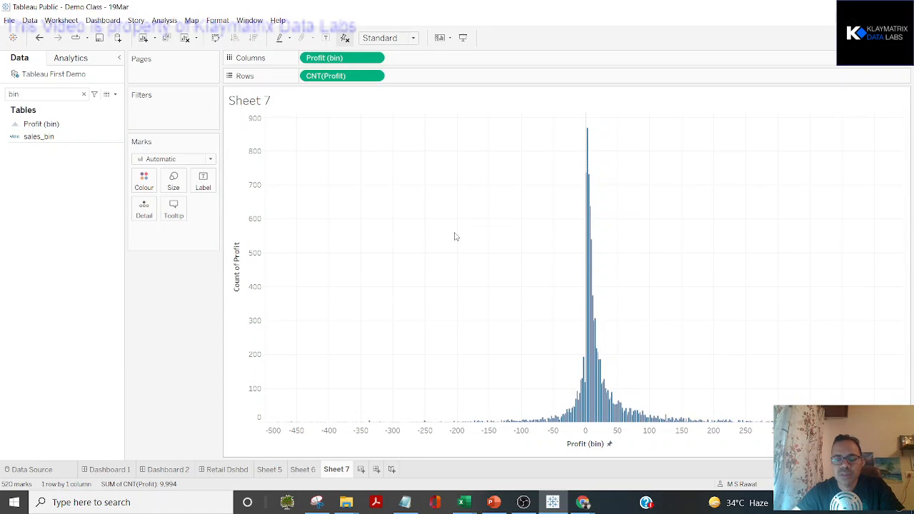
Set the Profit (bin) field's bin size to 1.
{"action": "left_click", "coordinate": [118, 126]}
{"action": "left_click", "coordinate": [103, 146]}
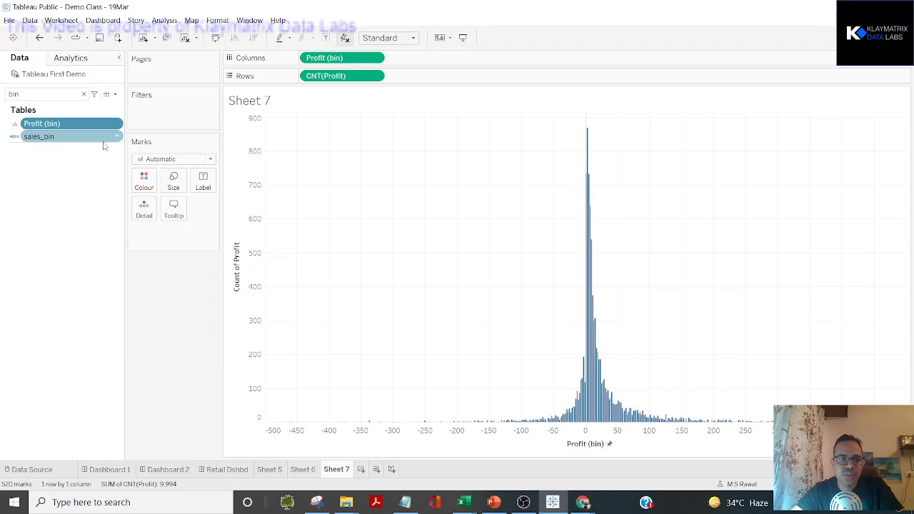
{"action": "left_click", "coordinate": [118, 124]}
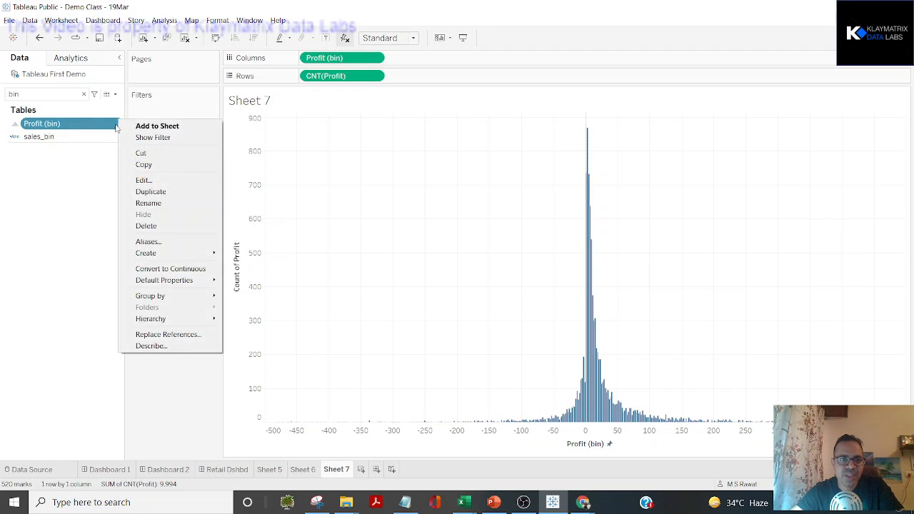
{"action": "left_click", "coordinate": [117, 127]}
{"action": "left_click", "coordinate": [116, 127]}
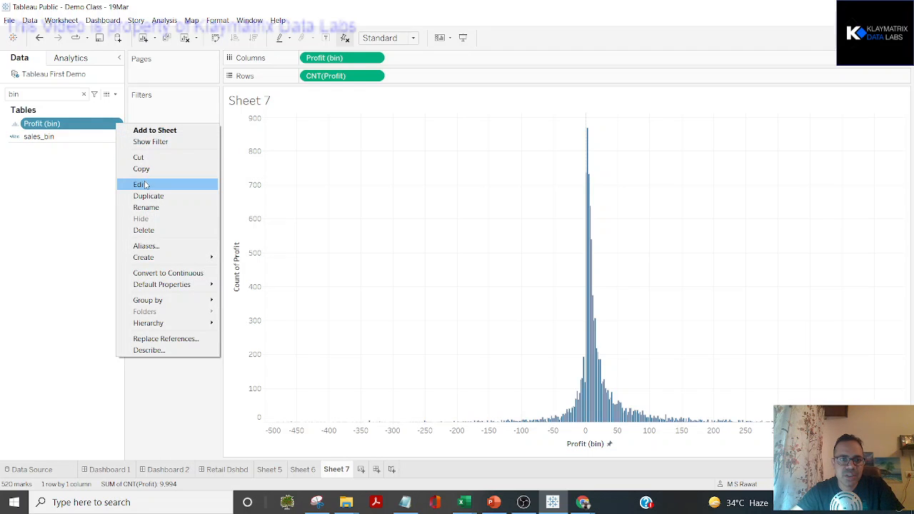
{"action": "left_click", "coordinate": [141, 185]}
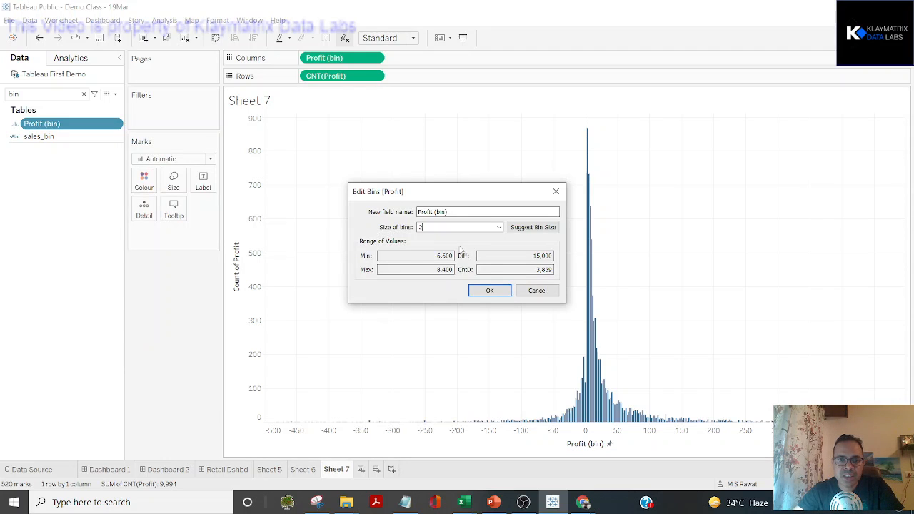
{"action": "type", "text": "1"}
{"action": "key", "text": "Return"}
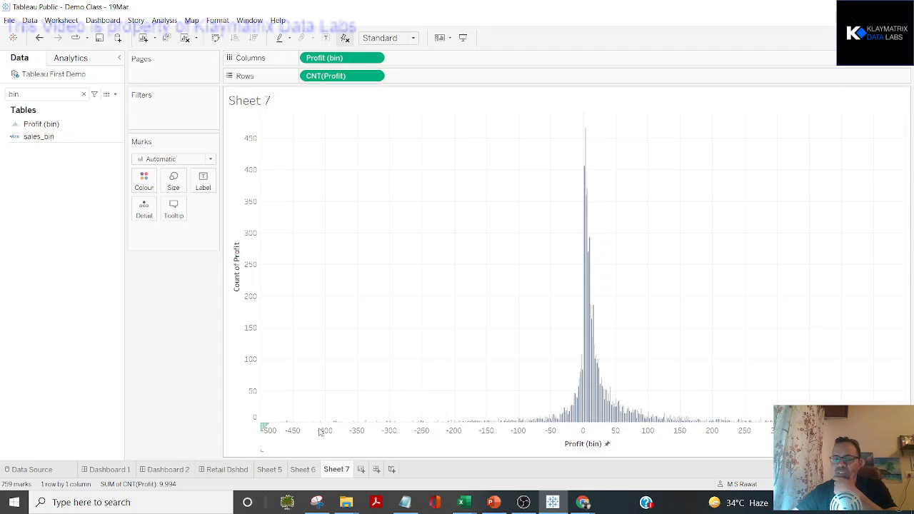
Switch to the Sample - Superstore workbook in Excel and examine the Profit column and its neighbouring headers on the Orders sheet.
{"action": "left_click", "coordinate": [48, 138]}
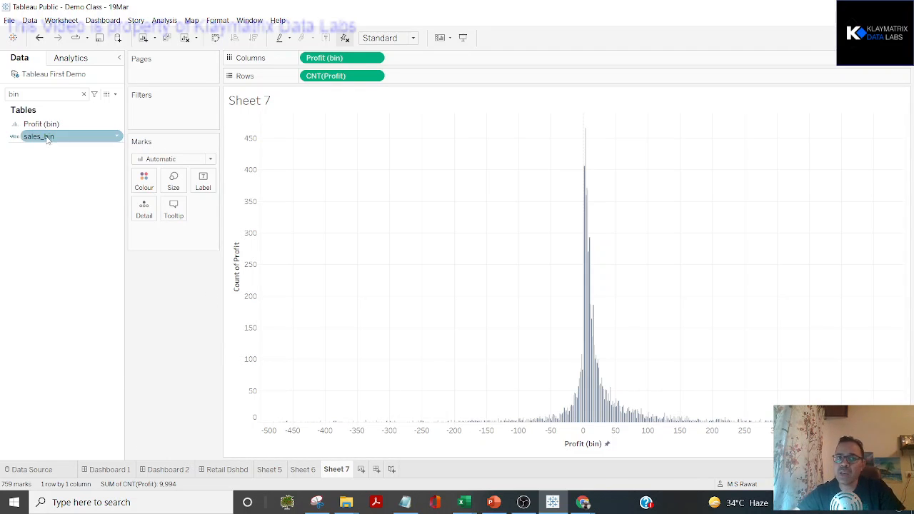
{"action": "key", "text": "ctrl"}
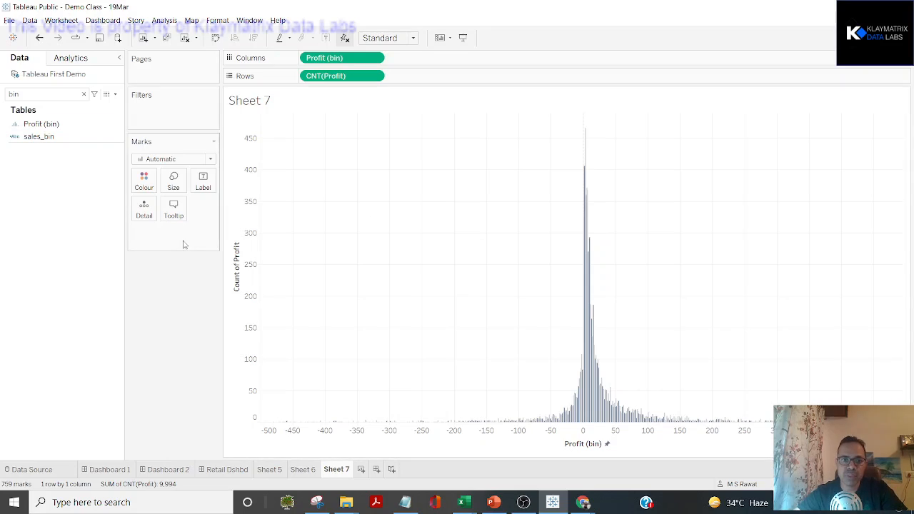
{"action": "key", "text": "alt+Tab"}
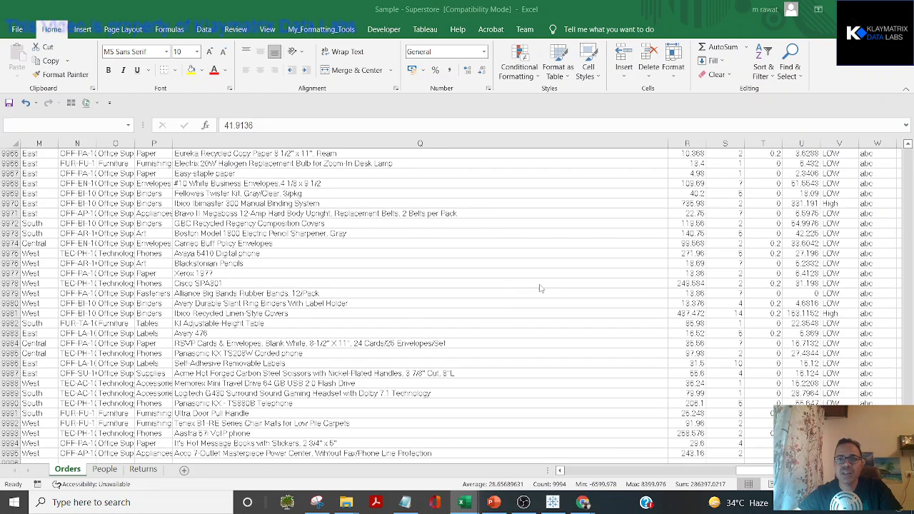
{"action": "key", "text": "Up"}
{"action": "key", "text": "ctrl+shift+Down"}
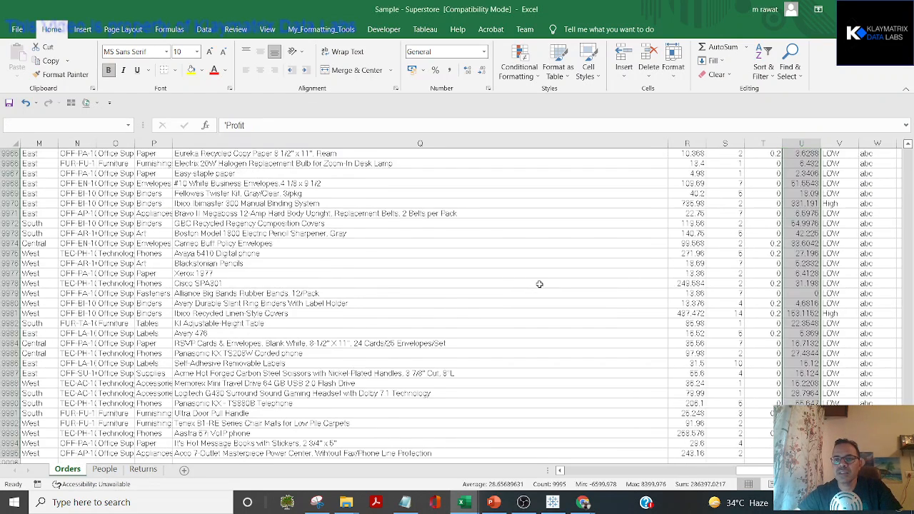
{"action": "key", "text": "Up"}
{"action": "key", "text": "Right"}
{"action": "key", "text": "Right"}
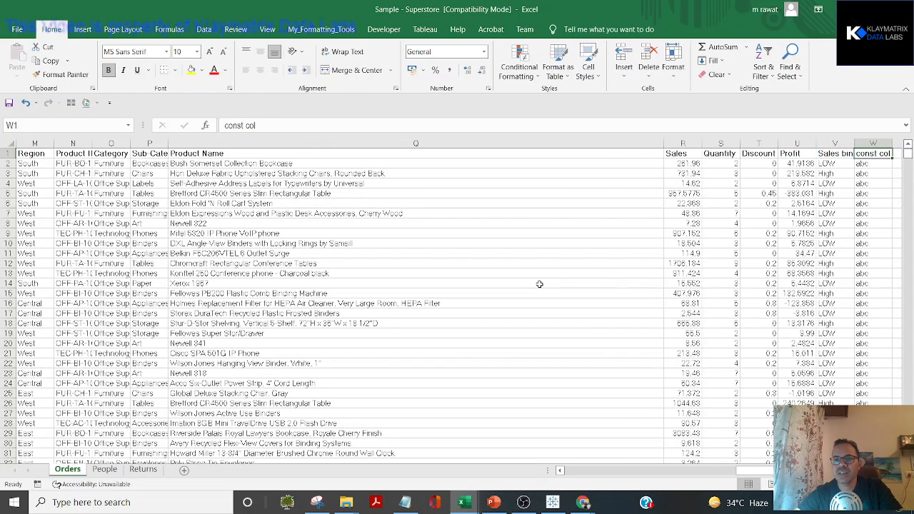
{"action": "key", "text": "Right"}
{"action": "key", "text": "Left"}
{"action": "key", "text": "Left"}
{"action": "key", "text": "Left"}
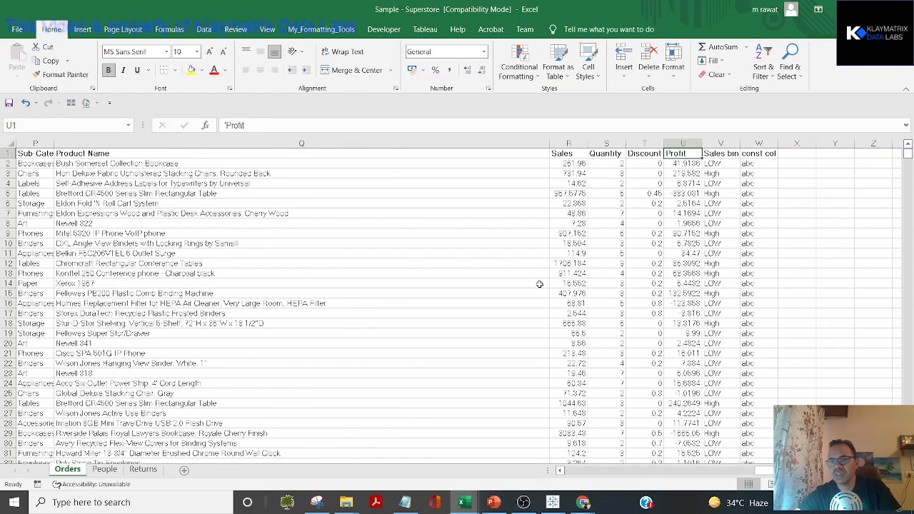
Look across the Orders header row past the const col column, ending at the Sales header.
{"action": "key", "text": "Right"}
{"action": "key", "text": "Right"}
{"action": "key", "text": "Right"}
{"action": "key", "text": "Right"}
{"action": "key", "text": "Right"}
{"action": "key", "text": "Right"}
{"action": "key", "text": "Right"}
{"action": "key", "text": "Right"}
{"action": "key", "text": "Left"}
{"action": "key", "text": "Left"}
{"action": "key", "text": "Left"}
{"action": "key", "text": "Left"}
{"action": "key", "text": "Left"}
{"action": "key", "text": "Left"}
{"action": "key", "text": "Left"}
{"action": "key", "text": "Left"}
{"action": "key", "text": "Left"}
{"action": "key", "text": "Left"}
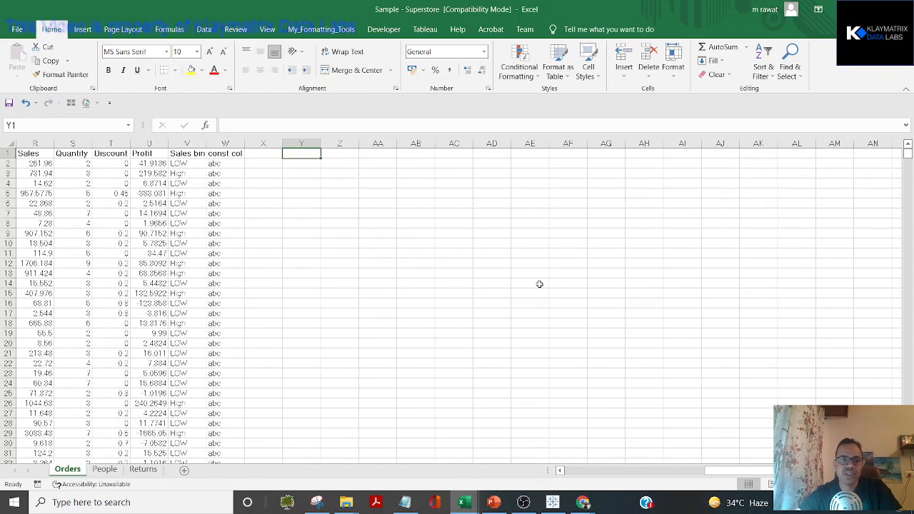
{"action": "key", "text": "Left"}
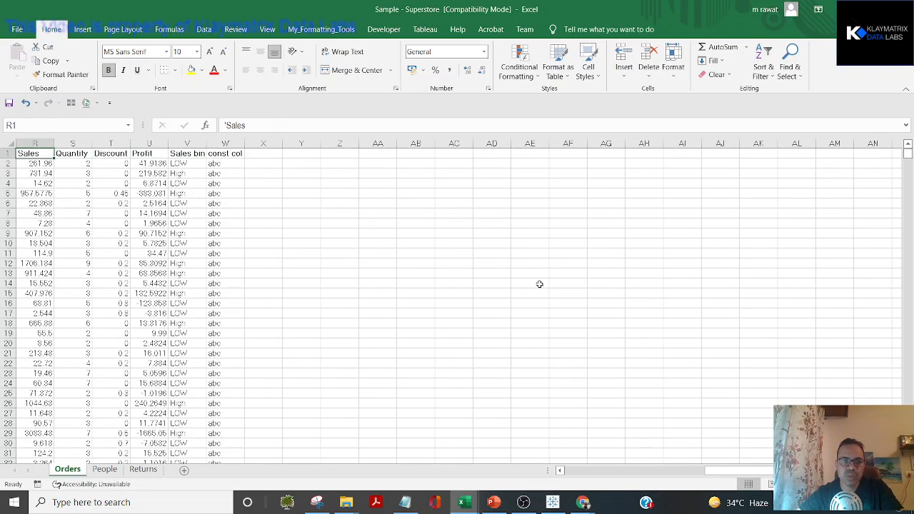
{"action": "key", "text": "Left"}
{"action": "key", "text": "Right"}
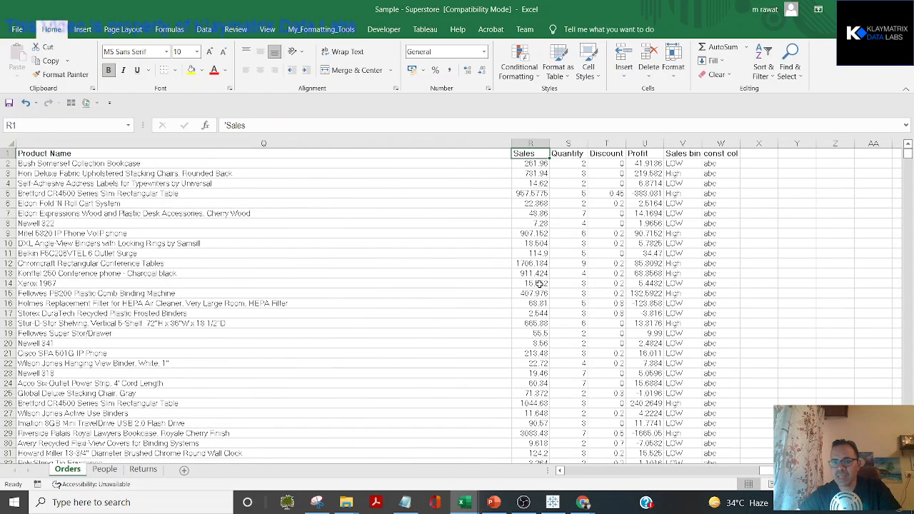
Check the extent of the Sales and Discount columns on the Orders sheet, moving along the header row to Sales bin.
{"action": "key", "text": "ctrl+shift+Down"}
{"action": "key", "text": "ctrl+shift+Up"}
{"action": "key", "text": "Right"}
{"action": "key", "text": "Right"}
{"action": "key", "text": "Right"}
{"action": "key", "text": "Right"}
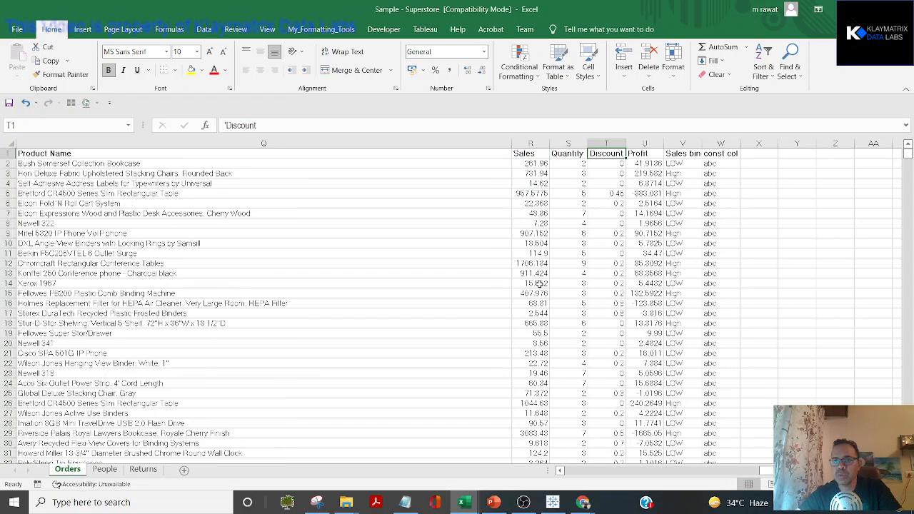
{"action": "key", "text": "ctrl+shift+Down"}
{"action": "key", "text": "ctrl+shift+Up"}
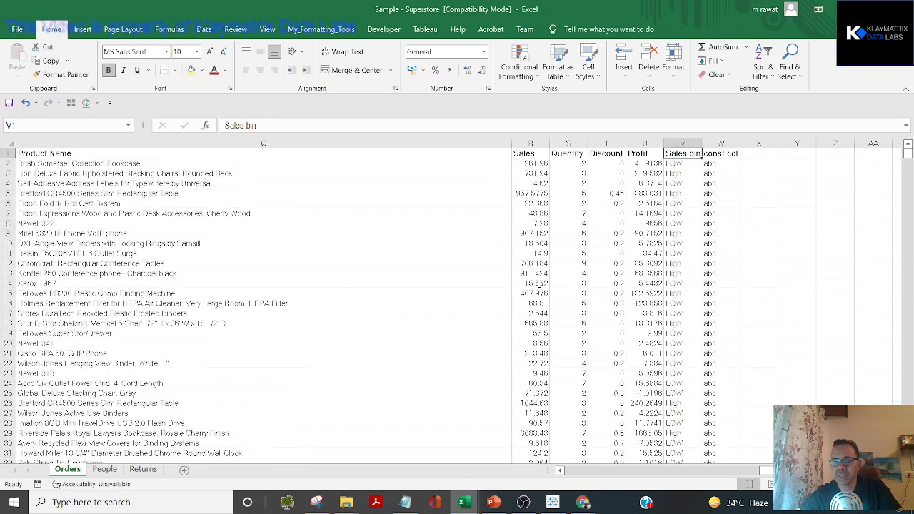
Turn on filtering for the Orders header row and filter the Sales bin column to High only.
{"action": "key", "text": "ctrl+shift+l"}
{"action": "key", "text": "Right"}
{"action": "key", "text": "Left"}
{"action": "key", "text": "alt+Down"}
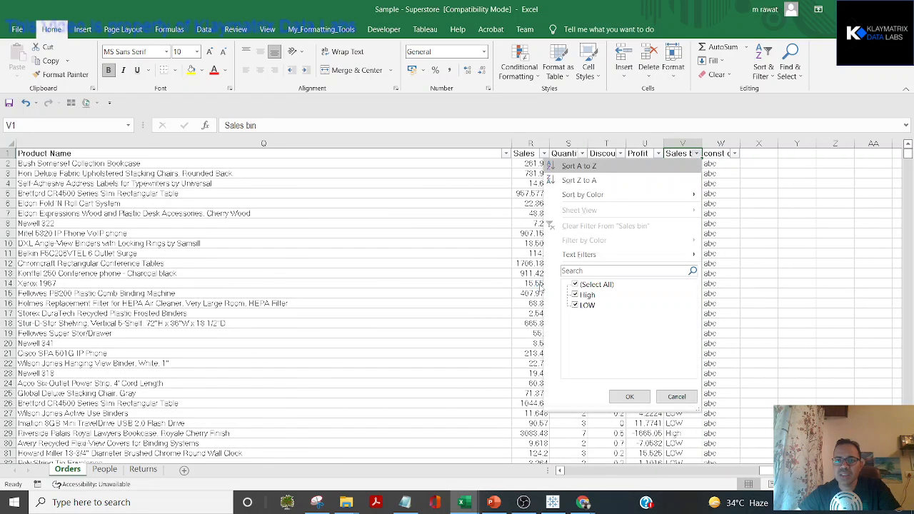
{"action": "key", "text": "Down"}
{"action": "key", "text": "Down"}
{"action": "key", "text": "Down"}
{"action": "key", "text": "Down"}
{"action": "key", "text": "Down"}
{"action": "key", "text": "space"}
{"action": "key", "text": "Down"}
{"action": "key", "text": "space"}
{"action": "key", "text": "Return"}
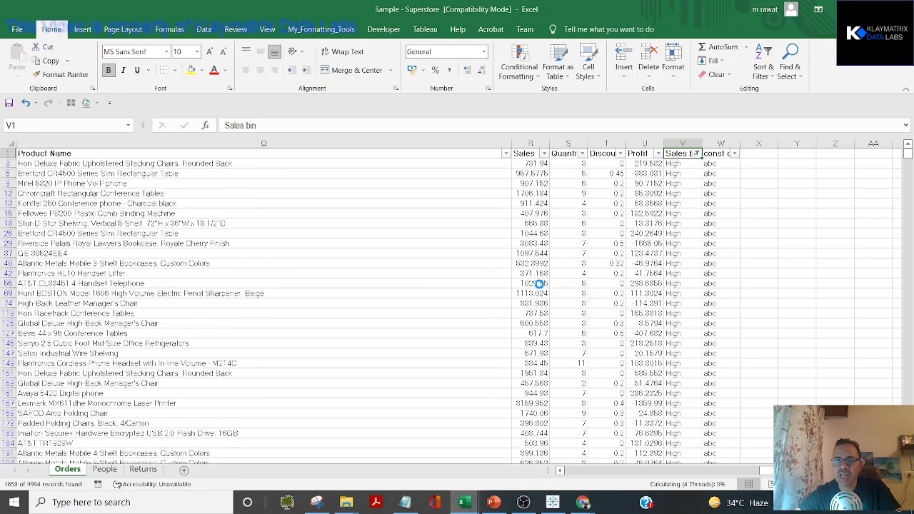
Examine the first few Sales values among the rows filtered to High by selecting them.
{"action": "key", "text": "Left"}
{"action": "key", "text": "Left"}
{"action": "key", "text": "Left"}
{"action": "key", "text": "Left"}
{"action": "key", "text": "Down"}
{"action": "key", "text": "shift+Down"}
{"action": "key", "text": "shift+Down"}
{"action": "key", "text": "shift+Down"}
{"action": "key", "text": "shift+Down"}
{"action": "key", "text": "shift+Down"}
{"action": "key", "text": "shift+Down"}
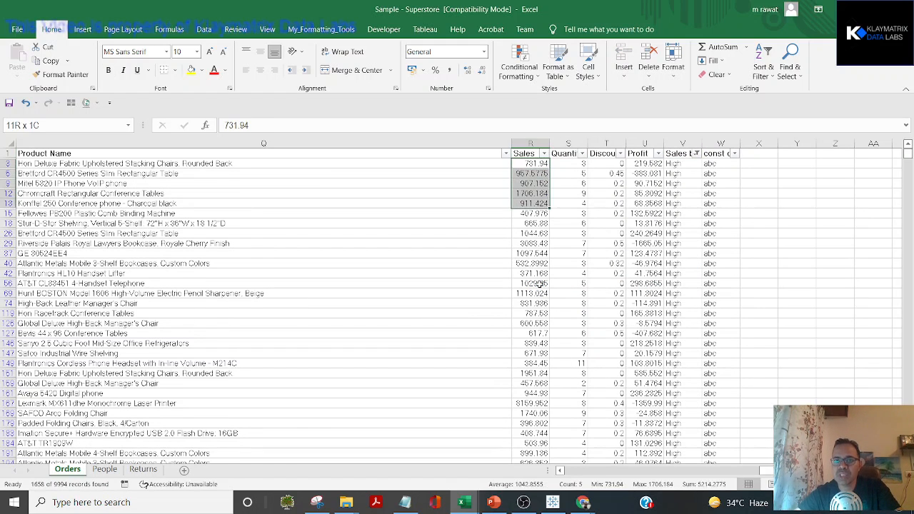
Change the Sales bin column's filter to show only LOW rows.
{"action": "key", "text": "Up"}
{"action": "key", "text": "Right"}
{"action": "key", "text": "Right"}
{"action": "key", "text": "Right"}
{"action": "key", "text": "Right"}
{"action": "key", "text": "alt+Down"}
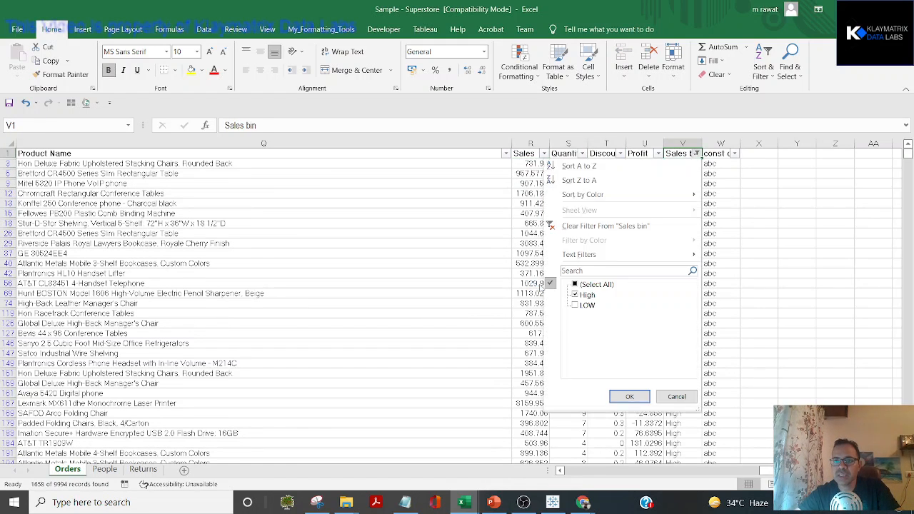
{"action": "key", "text": "Down"}
{"action": "key", "text": "Down"}
{"action": "key", "text": "Down"}
{"action": "key", "text": "Down"}
{"action": "key", "text": "Down"}
{"action": "key", "text": "Down"}
{"action": "key", "text": "space"}
{"action": "key", "text": "Down"}
{"action": "key", "text": "space"}
{"action": "key", "text": "Return"}
Examine the Sales values of the LOW rows by selecting them down to the last row.
{"action": "key", "text": "Left"}
{"action": "key", "text": "Left"}
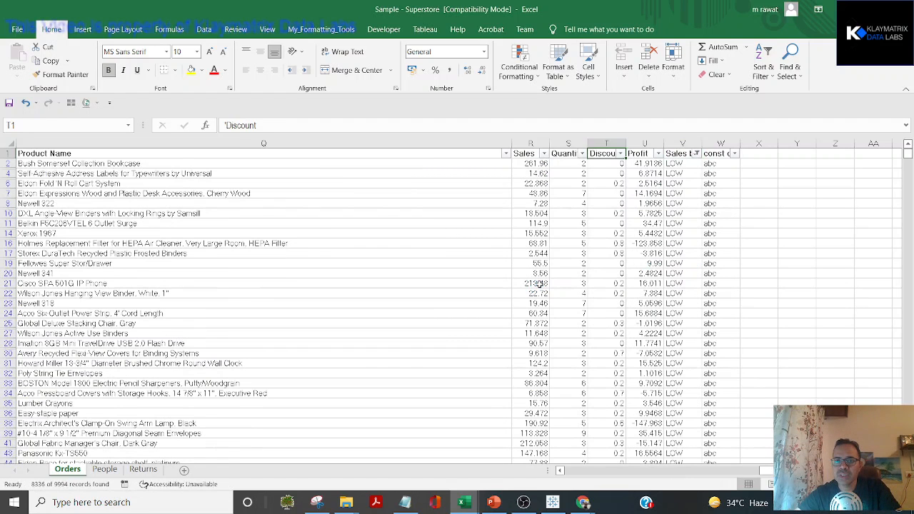
{"action": "key", "text": "Left"}
{"action": "key", "text": "Left"}
{"action": "key", "text": "Down"}
{"action": "key", "text": "shift+Down"}
{"action": "key", "text": "shift+Down"}
{"action": "key", "text": "shift+Down"}
{"action": "key", "text": "ctrl+shift+Down"}
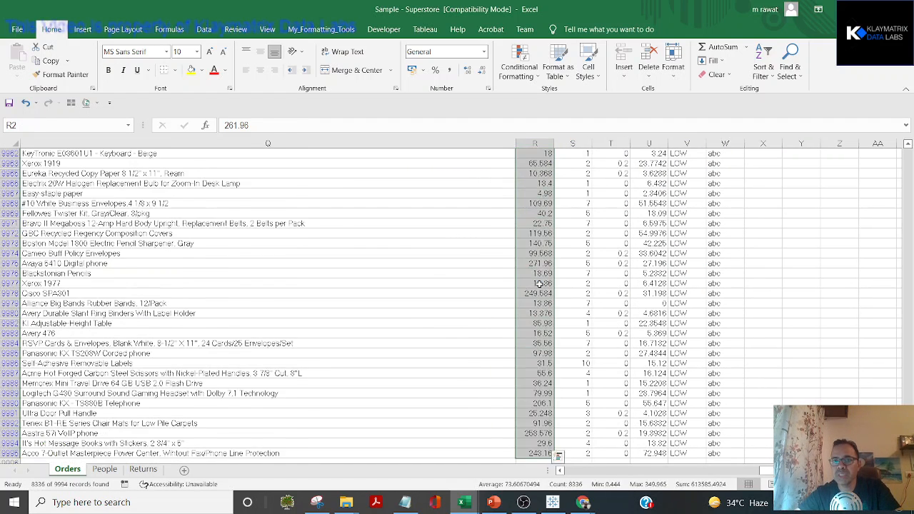
Reset the Sales bin filter to select all values.
{"action": "key", "text": "Up"}
{"action": "key", "text": "Right"}
{"action": "key", "text": "Right"}
{"action": "key", "text": "Right"}
{"action": "key", "text": "Right"}
{"action": "key", "text": "alt+Down"}
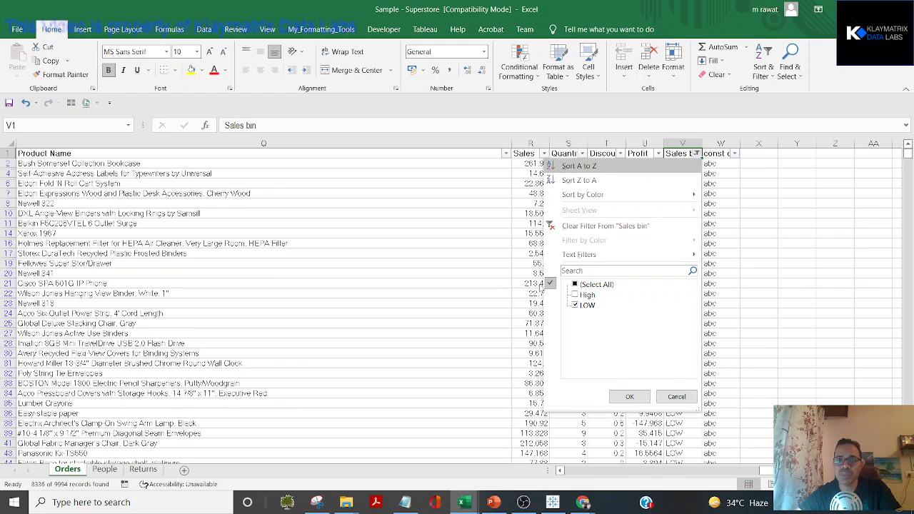
{"action": "key", "text": "Down"}
{"action": "key", "text": "Down"}
{"action": "key", "text": "Down"}
{"action": "key", "text": "Down"}
{"action": "key", "text": "space"}
{"action": "key", "text": "Return"}
Select the Profit column from its header to the last row to review its summary statistics.
{"action": "key", "text": "Left"}
{"action": "key", "text": "Left"}
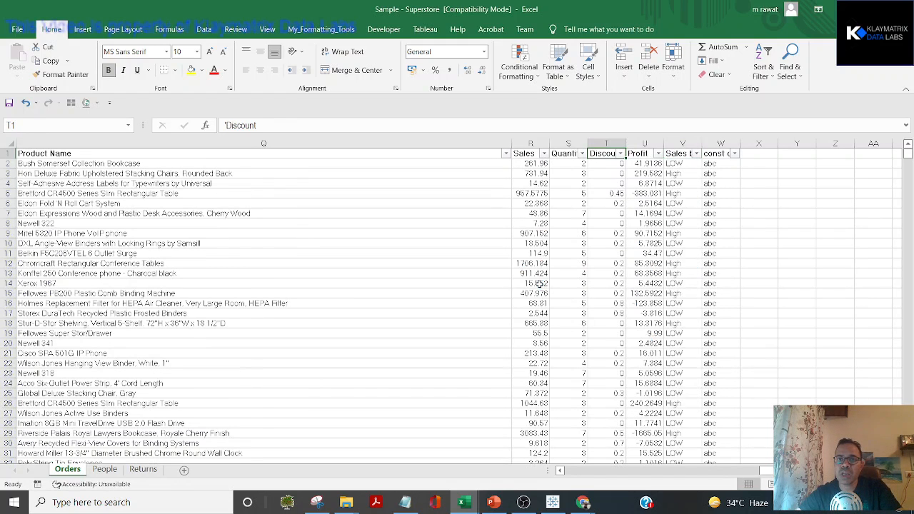
{"action": "key", "text": "Right"}
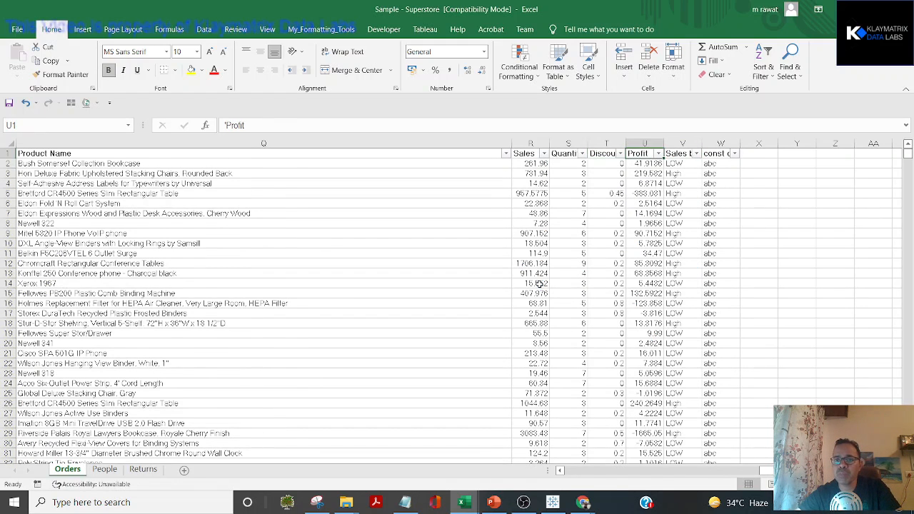
{"action": "key", "text": "ctrl+shift+Down"}
{"action": "key", "text": "ctrl+shift+Up"}
{"action": "key", "text": "ctrl+shift+Down"}
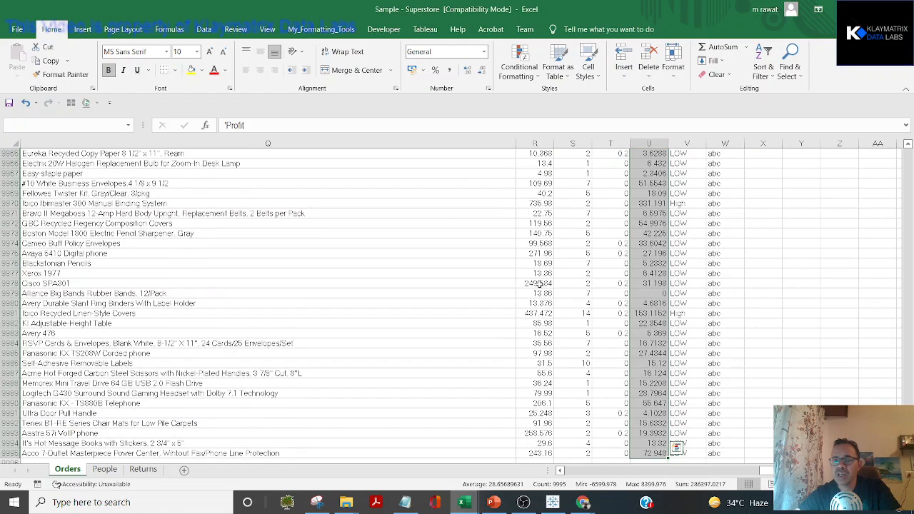
Switch to the Demo Class - 19Mar workbook in Tableau Public and clear the field search.
{"action": "key", "text": "alt+Tab"}
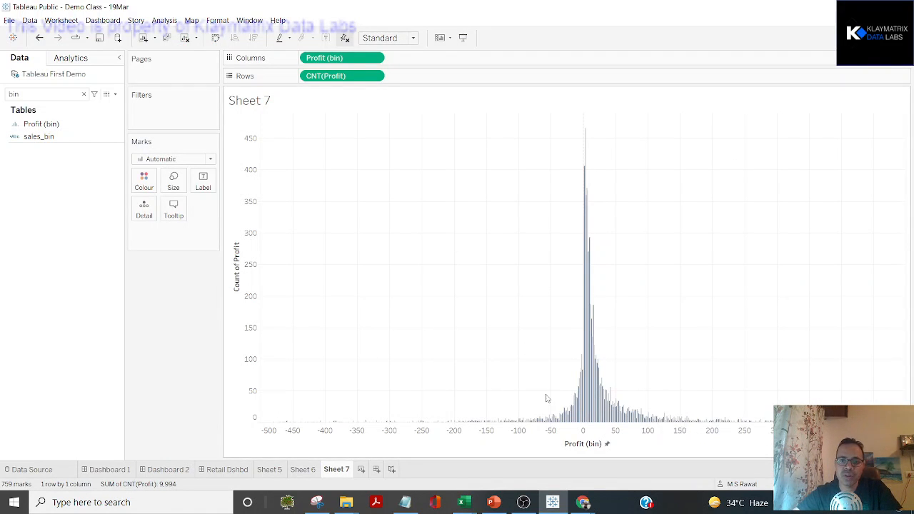
{"action": "left_click", "coordinate": [47, 125]}
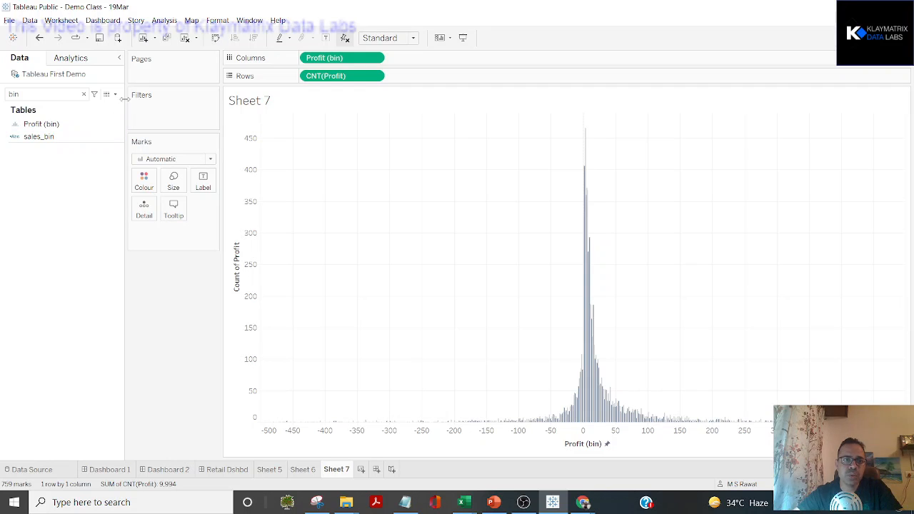
{"action": "left_click", "coordinate": [84, 93]}
{"action": "left_click", "coordinate": [83, 93]}
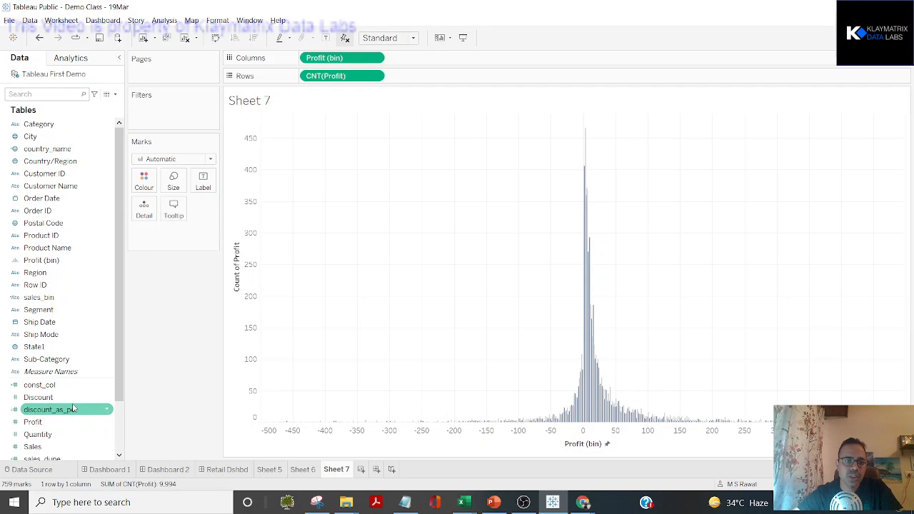
Look at the option for creating bins from the Profit measure without creating any.
{"action": "left_click", "coordinate": [108, 424]}
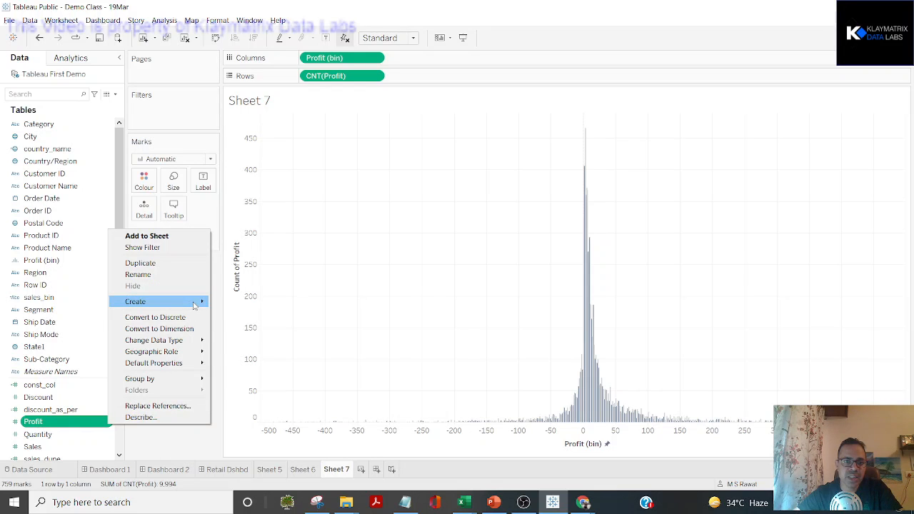
{"action": "mouse_move", "coordinate": [194, 304]}
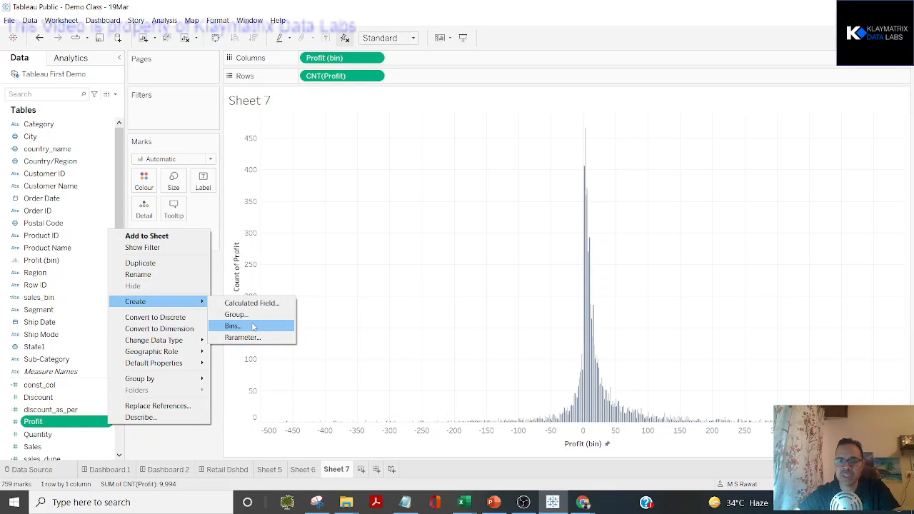
{"action": "key", "text": "Escape"}
{"action": "key", "text": "Escape"}
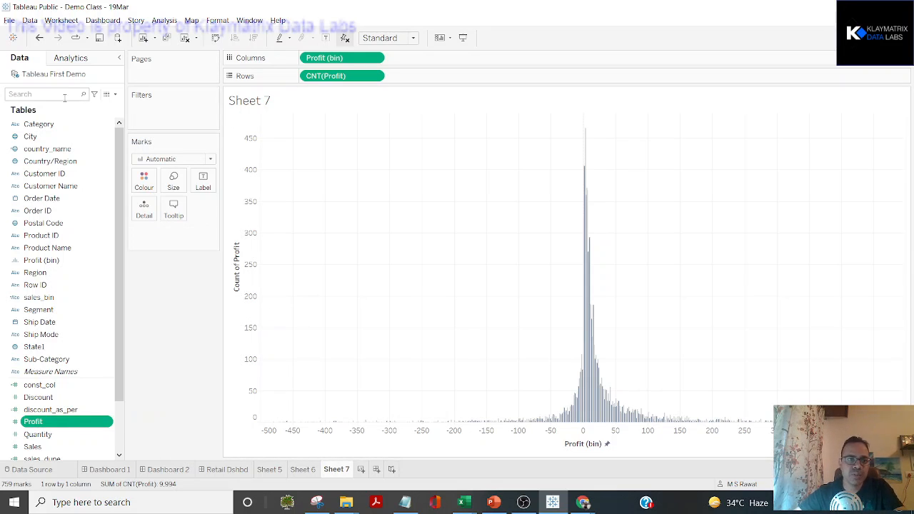
Search the fields for bin and set the Profit (bin) field's bin size to 1000.
{"action": "left_click", "coordinate": [64, 98]}
{"action": "type", "text": "bins"}
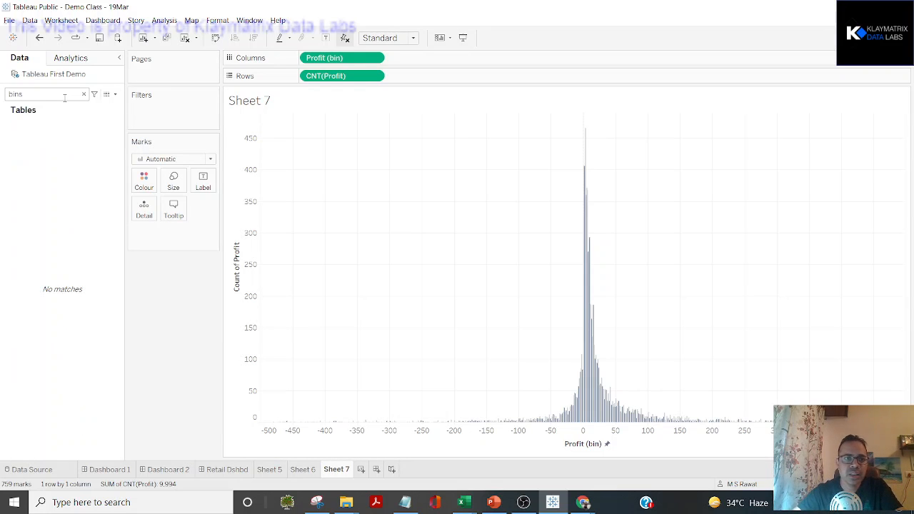
{"action": "key", "text": "BackSpace"}
{"action": "left_click", "coordinate": [116, 129]}
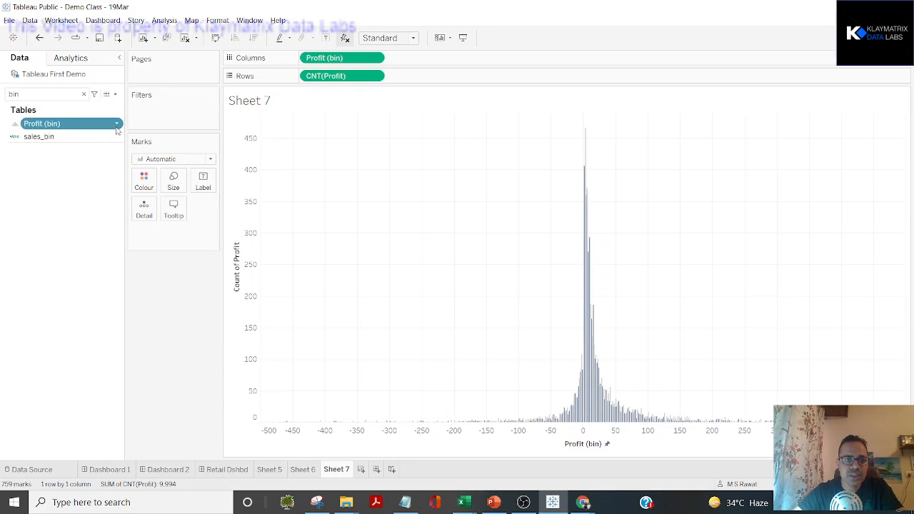
{"action": "right_click", "coordinate": [117, 129]}
{"action": "left_click", "coordinate": [145, 189]}
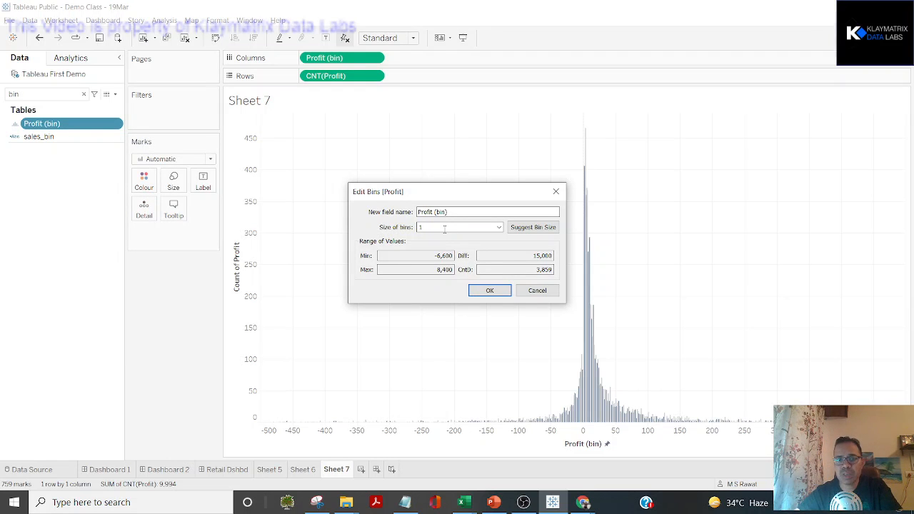
{"action": "type", "text": "1000"}
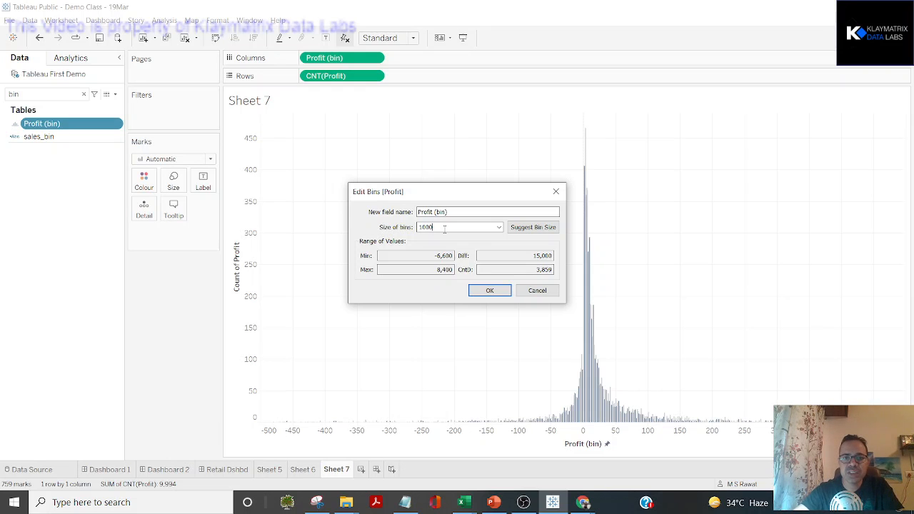
{"action": "key", "text": "Return"}
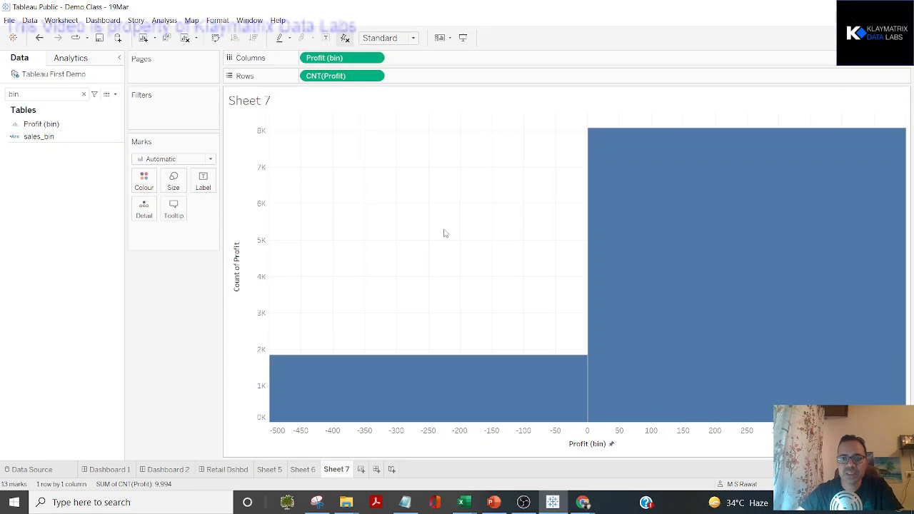
Review the sales_bin calculated field's formula and close it without changes.
{"action": "right_click", "coordinate": [120, 136]}
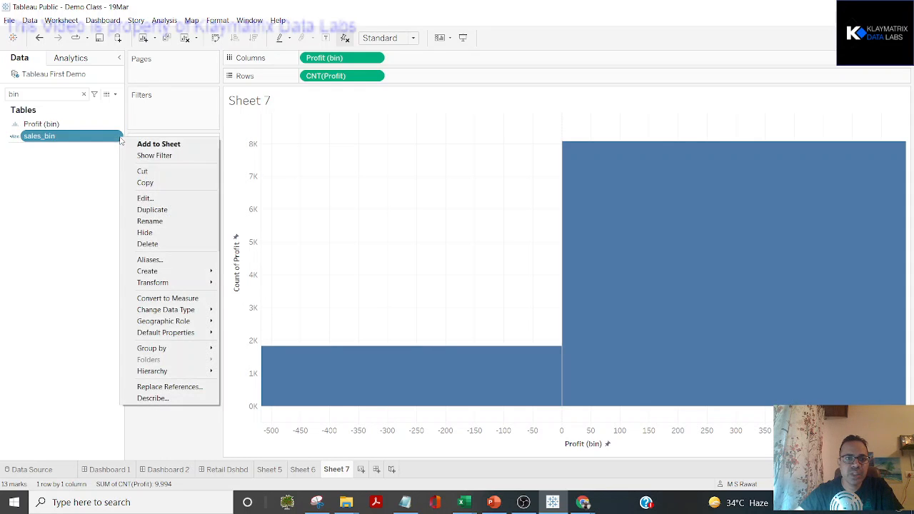
{"action": "left_click", "coordinate": [154, 198]}
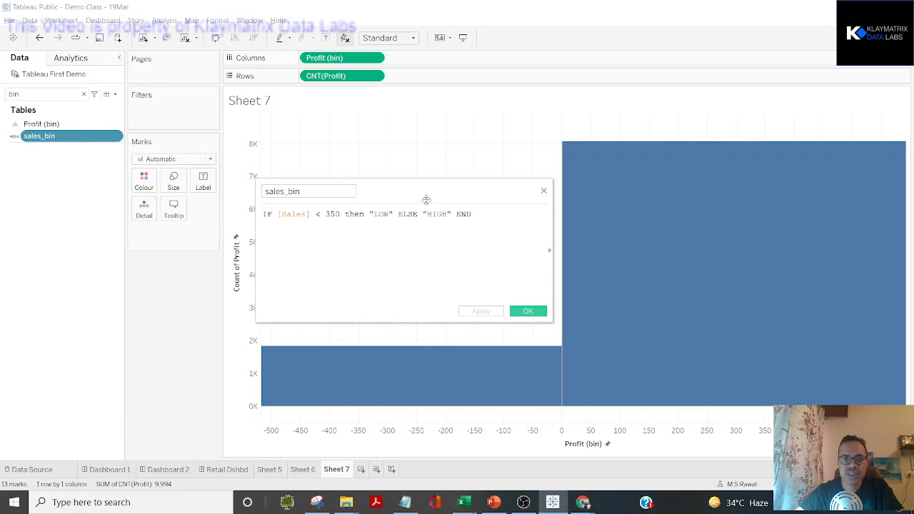
{"action": "left_click", "coordinate": [544, 193]}
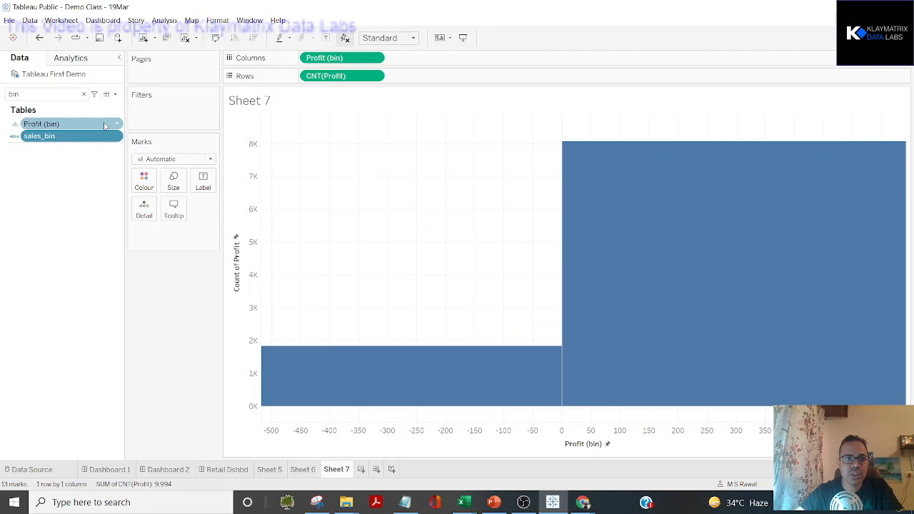
Set the Profit (bin) field's bin size to .5.
{"action": "right_click", "coordinate": [120, 129]}
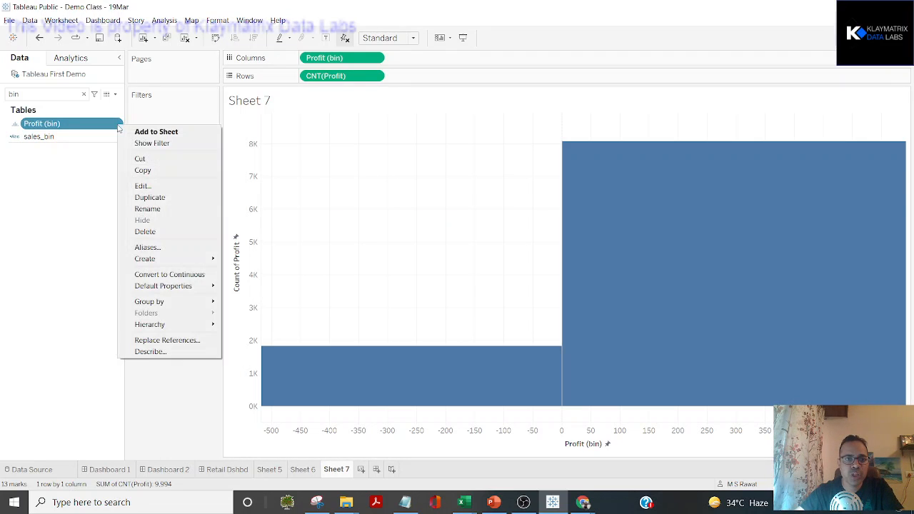
{"action": "left_click", "coordinate": [161, 185]}
{"action": "key", "text": "BackSpace"}
{"action": "key", "text": "BackSpace"}
{"action": "key", "text": "BackSpace"}
{"action": "key", "text": "BackSpace"}
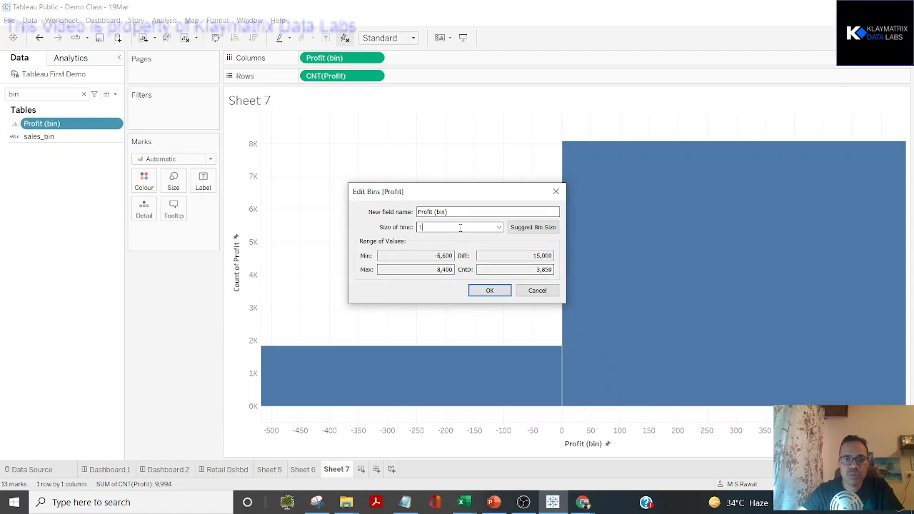
{"action": "type", "text": "10"}
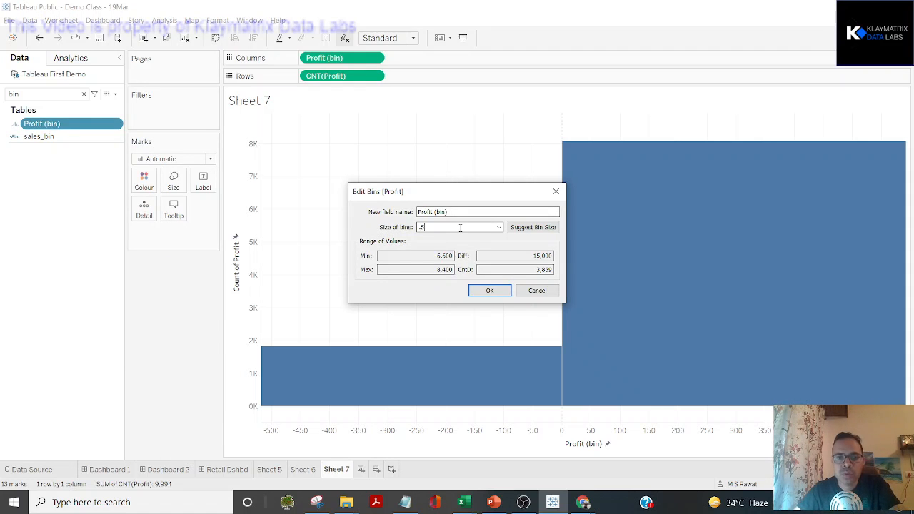
{"action": "key", "text": "Return"}
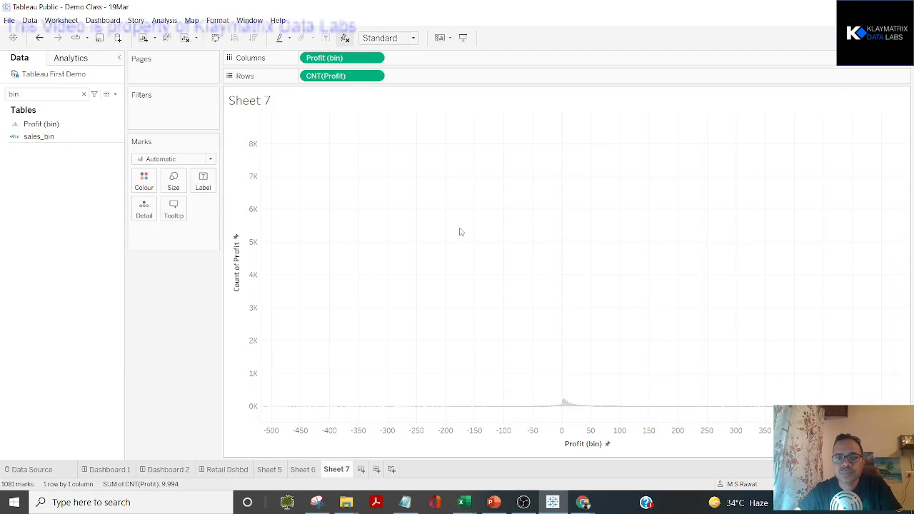
Set the Count of Profit axis's fixed end to 1000.
{"action": "mouse_move", "coordinate": [569, 405]}
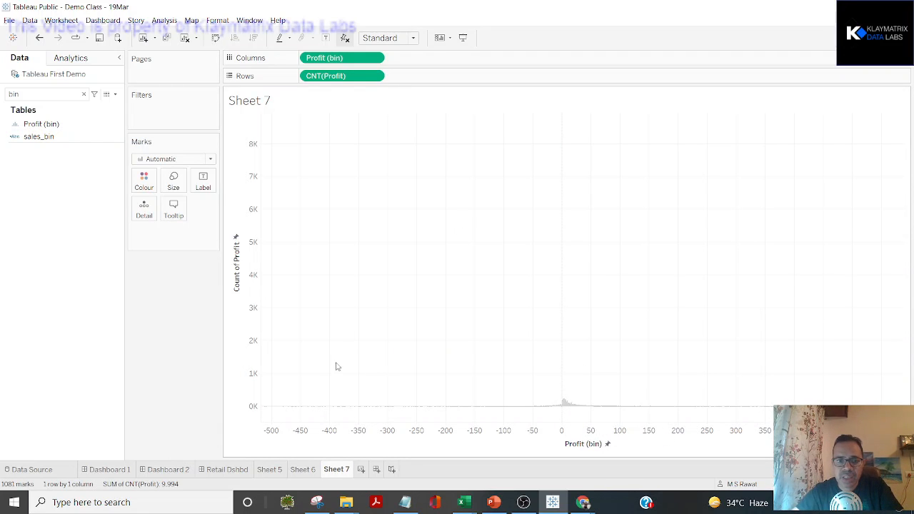
{"action": "right_click", "coordinate": [252, 387]}
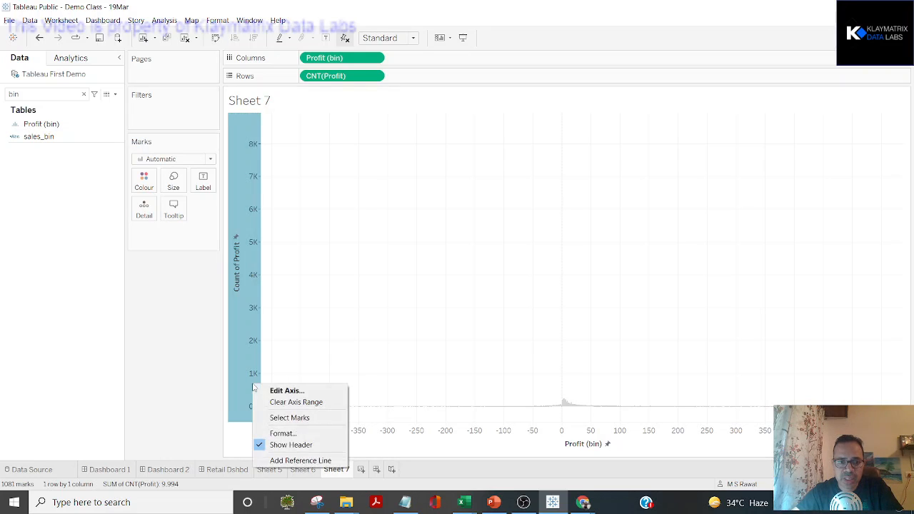
{"action": "left_click", "coordinate": [288, 394]}
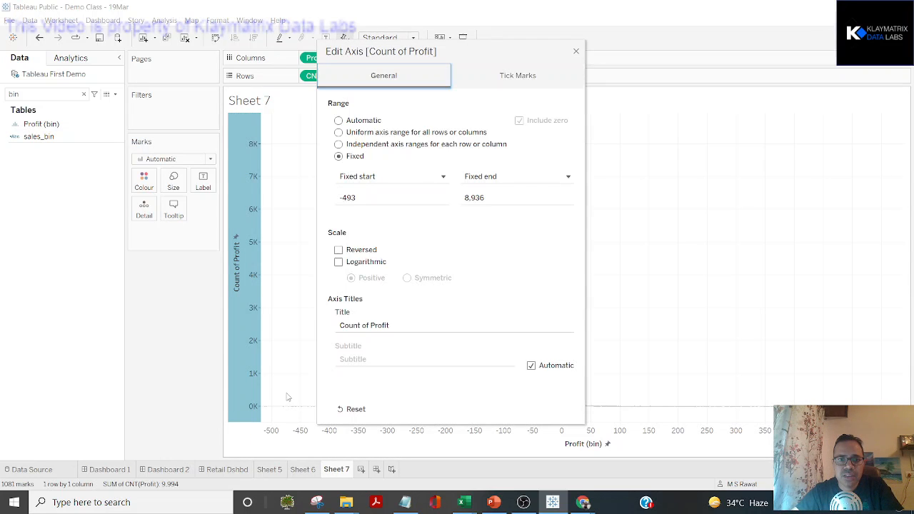
{"action": "left_click", "coordinate": [518, 200]}
{"action": "key", "text": "BackSpace"}
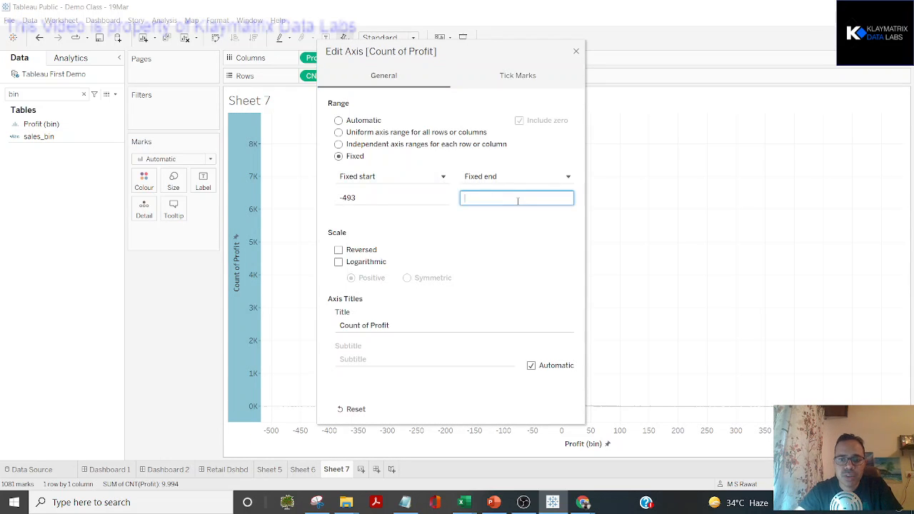
{"action": "type", "text": "1000"}
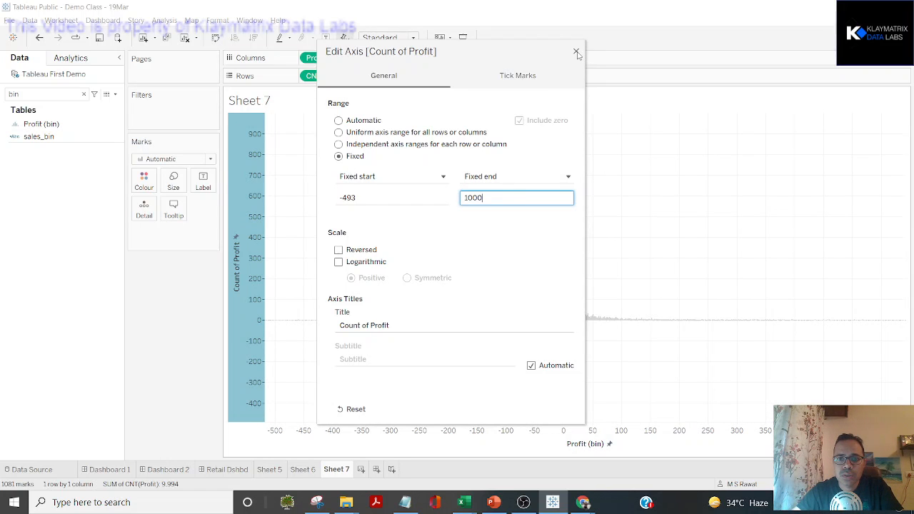
Set the Count of Profit axis's fixed end to 500 and inspect the histogram bar at the zero bin.
{"action": "left_click", "coordinate": [576, 53]}
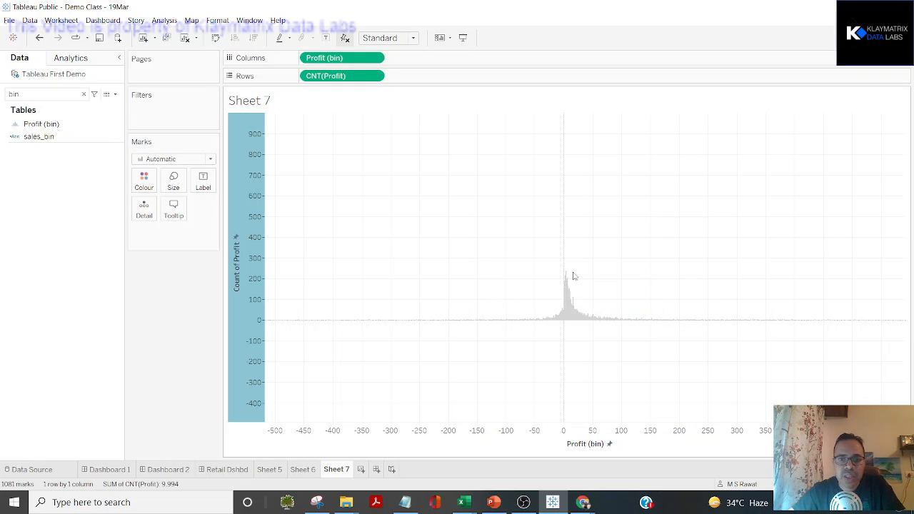
{"action": "right_click", "coordinate": [237, 276]}
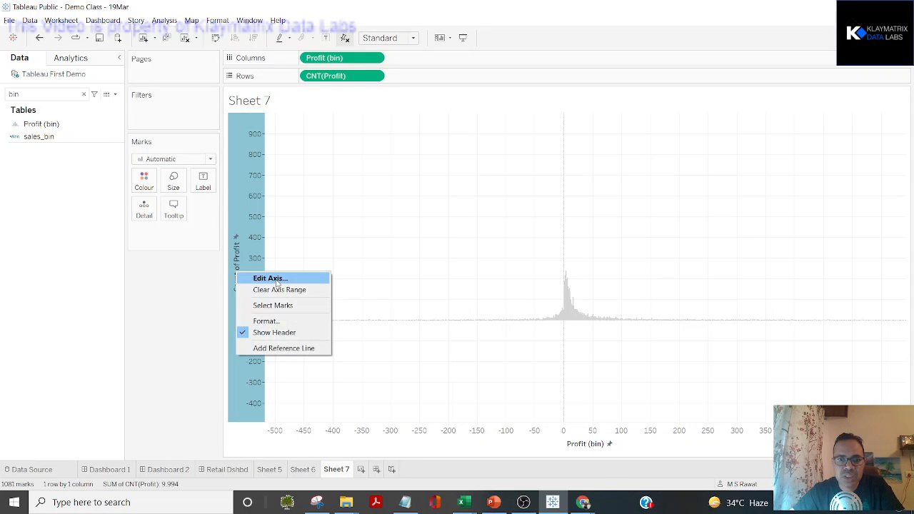
{"action": "left_click", "coordinate": [276, 278]}
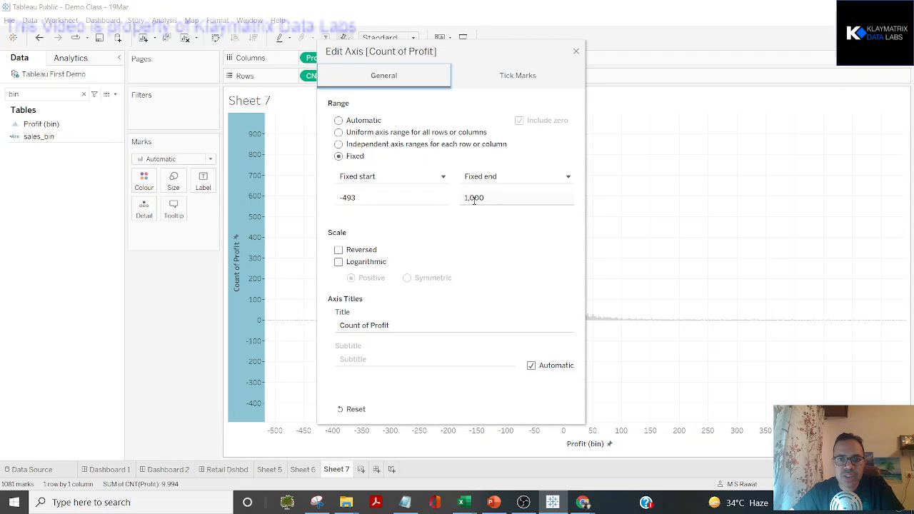
{"action": "double_click", "coordinate": [490, 200]}
{"action": "key", "text": "BackSpace"}
{"action": "type", "text": "500"}
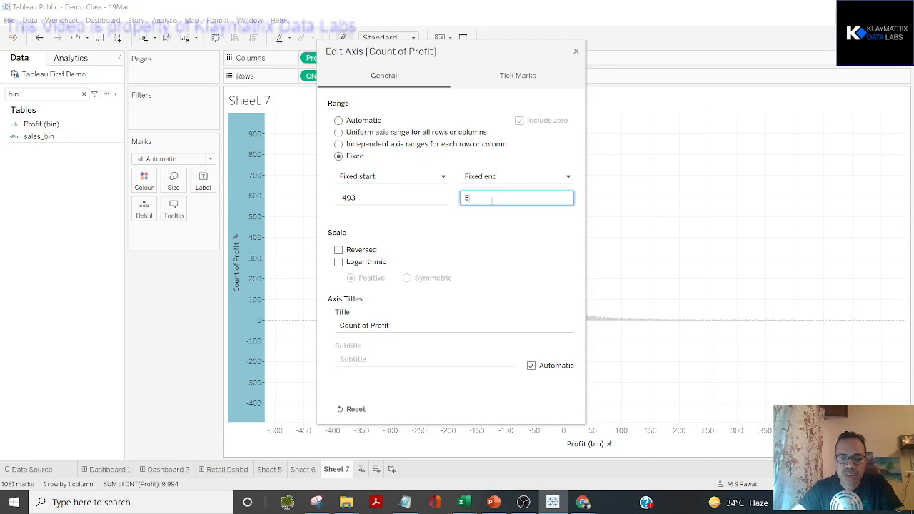
{"action": "left_click", "coordinate": [575, 52]}
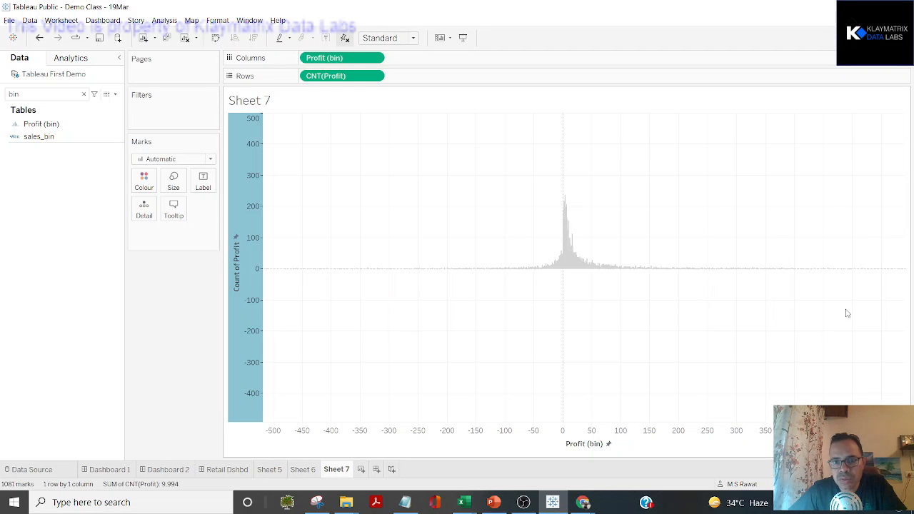
{"action": "mouse_move", "coordinate": [559, 217]}
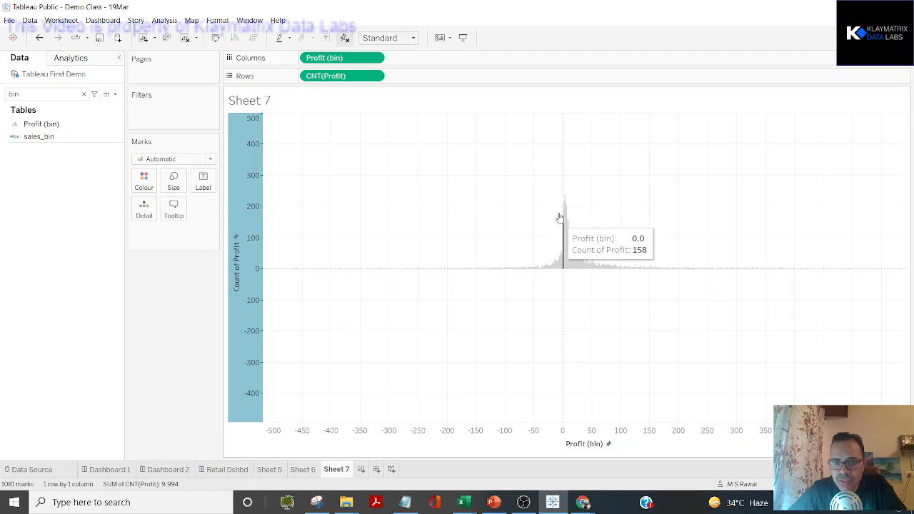
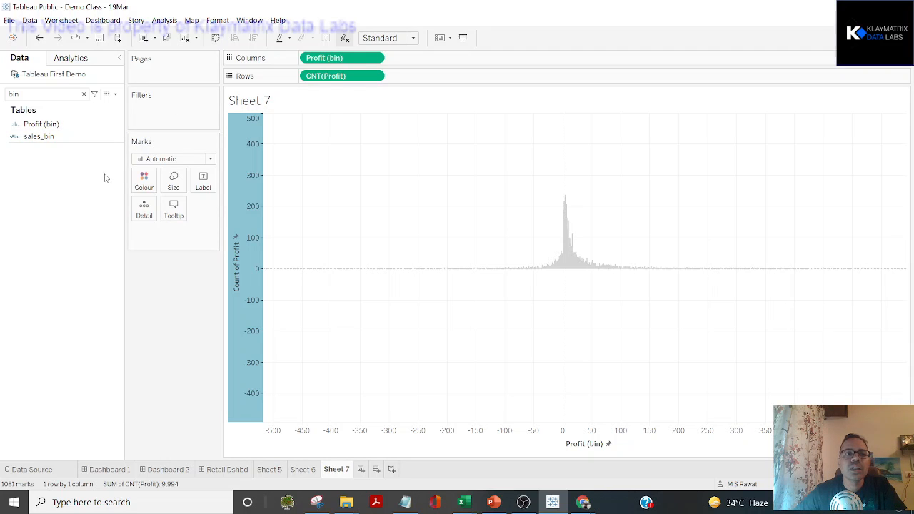
Clear the bin search so the full list of data fields is shown.
{"action": "left_click", "coordinate": [83, 94]}
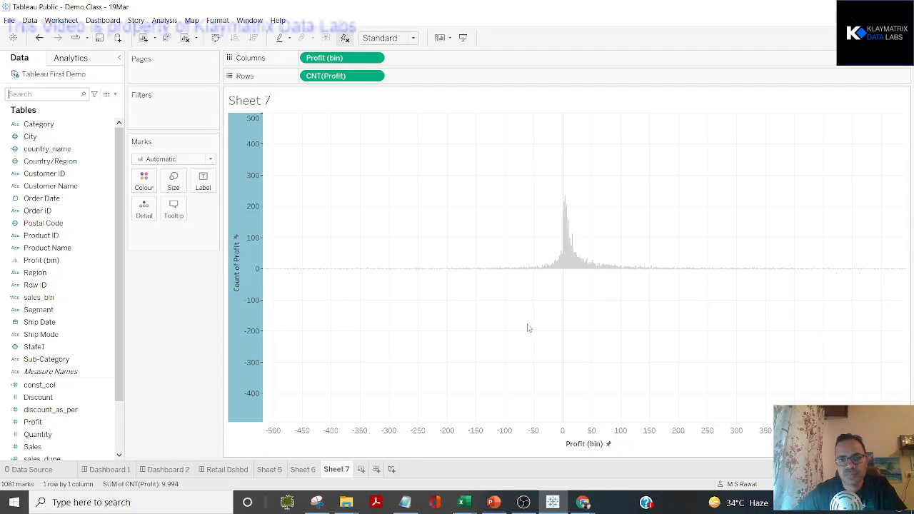
{"action": "type", "text": "bin"}
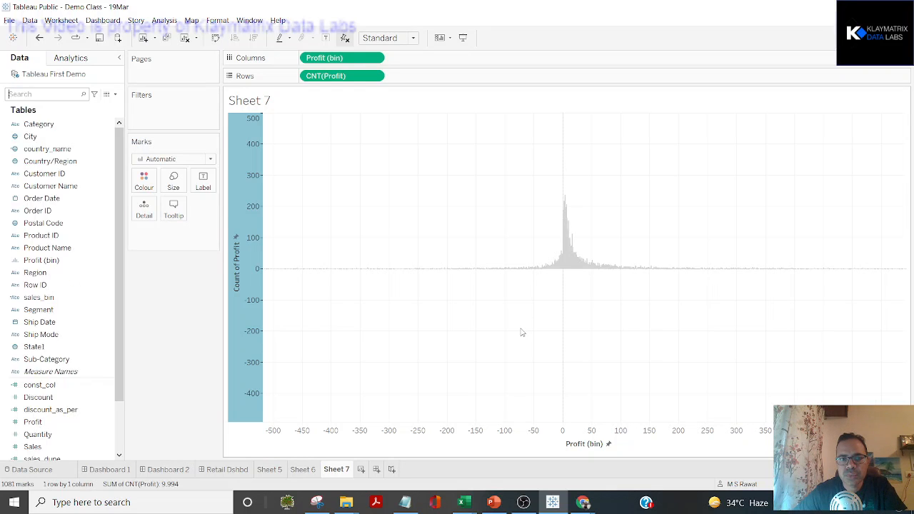
{"action": "key", "text": "BackSpace"}
{"action": "key", "text": "BackSpace"}
{"action": "key", "text": "BackSpace"}
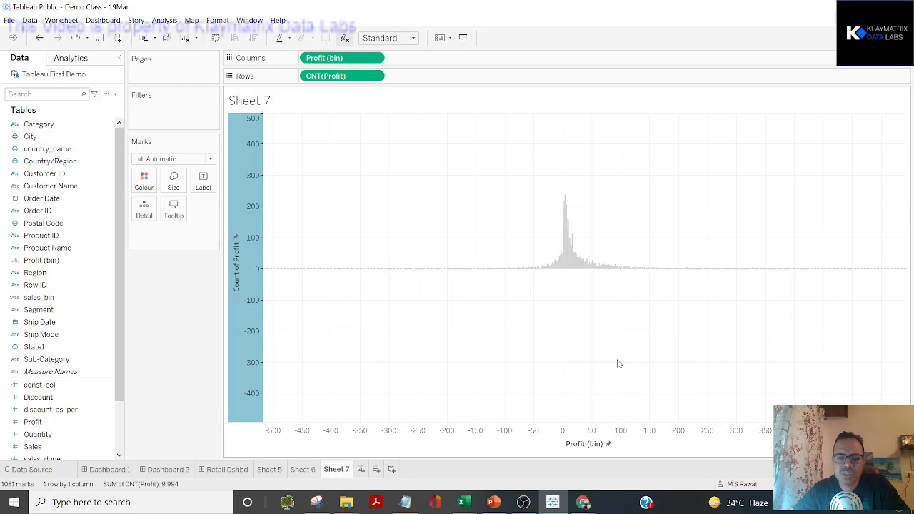
Review the maps on Sheet 5 and Sheet 6, comparing them with the Profit histogram on Sheet 7.
{"action": "left_click", "coordinate": [302, 470]}
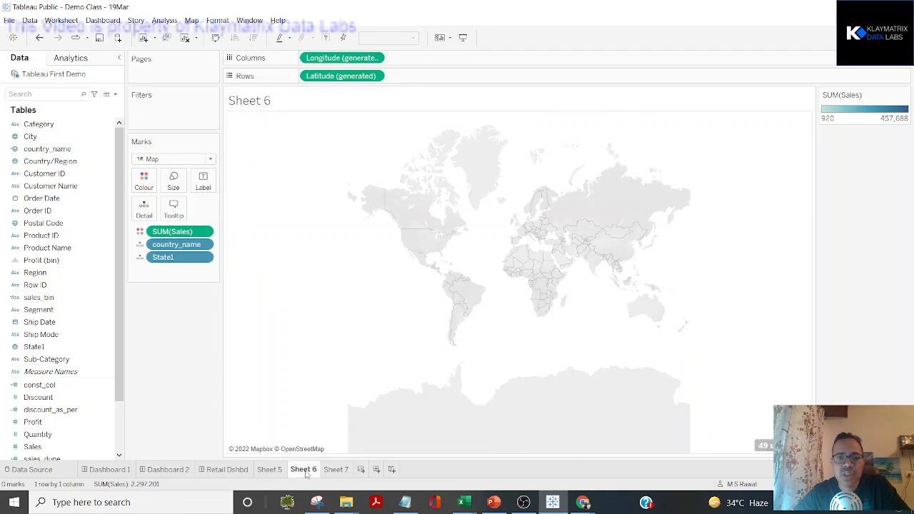
{"action": "left_click", "coordinate": [334, 470]}
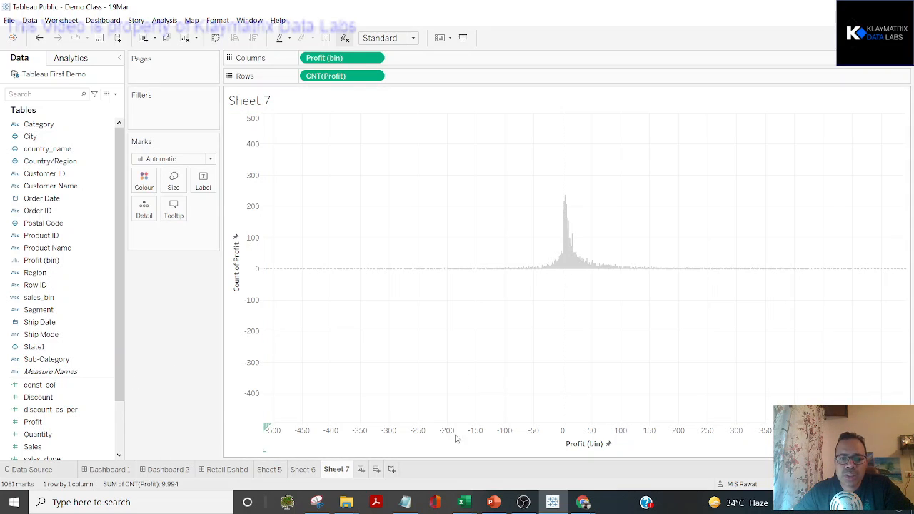
{"action": "left_click", "coordinate": [304, 470]}
{"action": "left_click", "coordinate": [270, 470]}
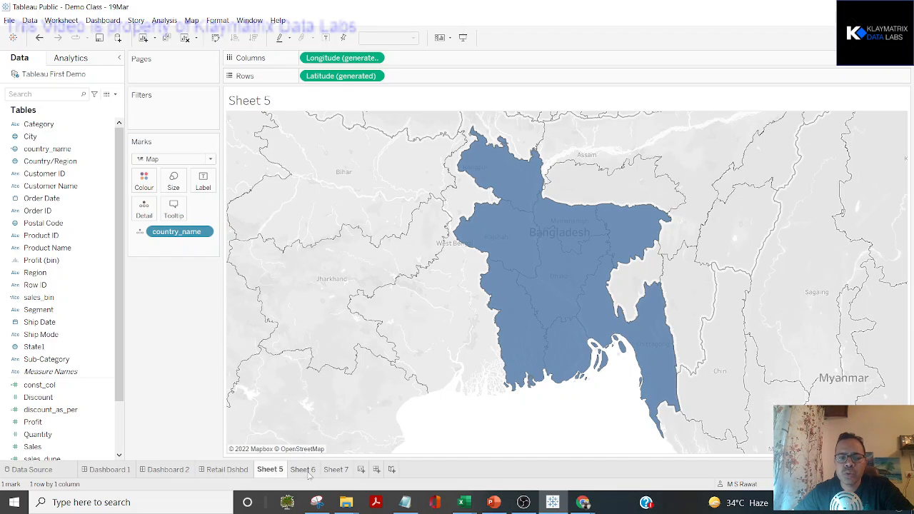
{"action": "left_click", "coordinate": [335, 470]}
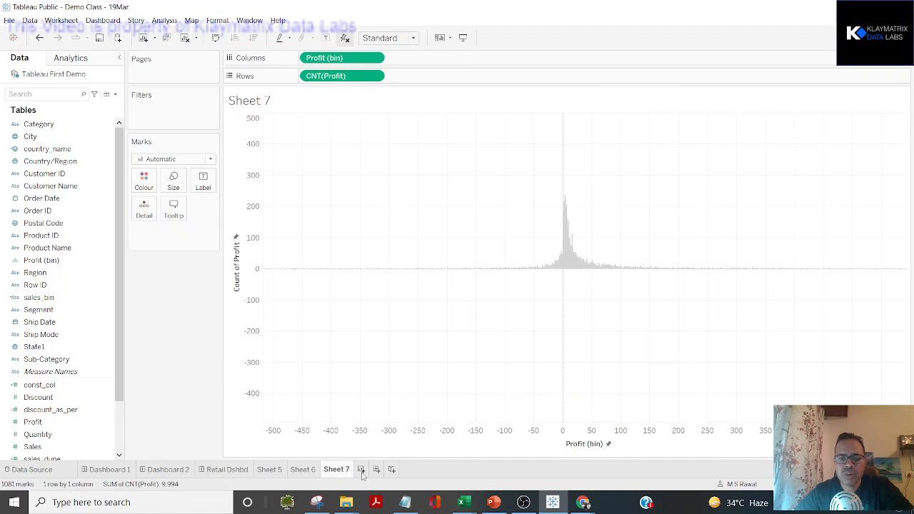
{"action": "left_click", "coordinate": [303, 470]}
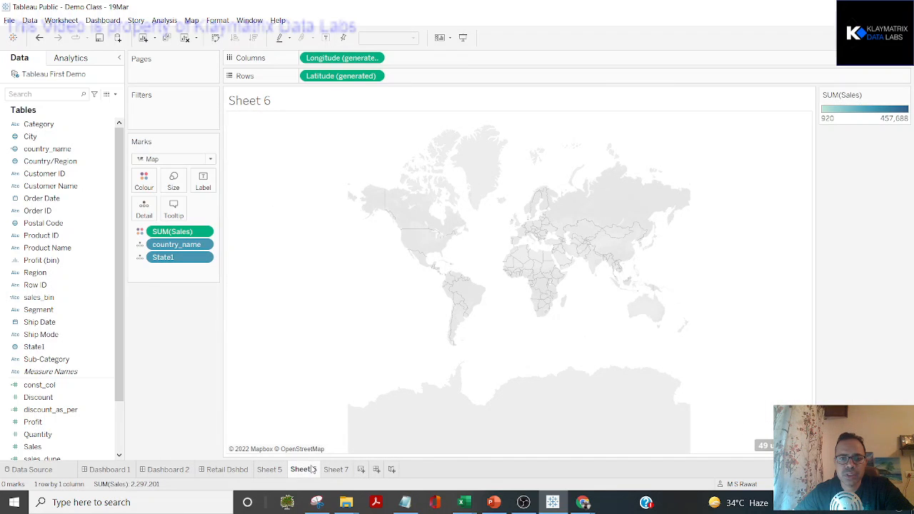
{"action": "left_click", "coordinate": [269, 470]}
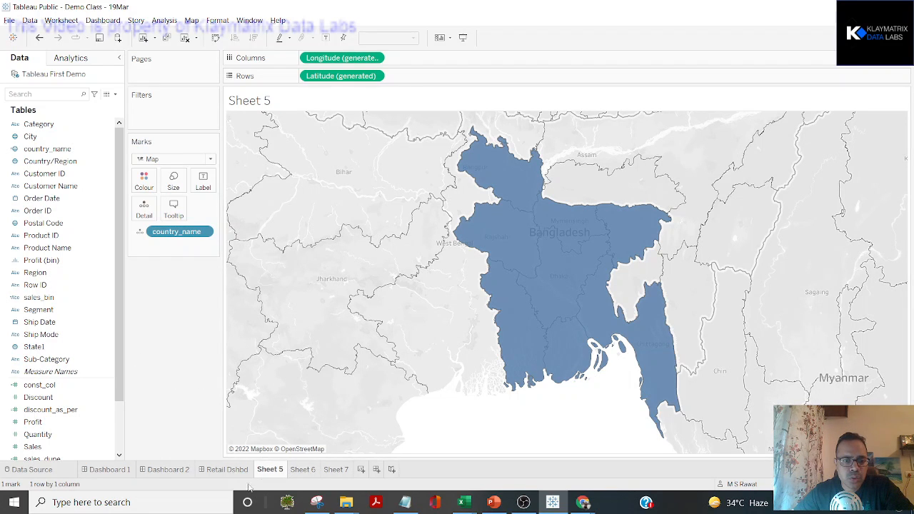
{"action": "left_click", "coordinate": [311, 469]}
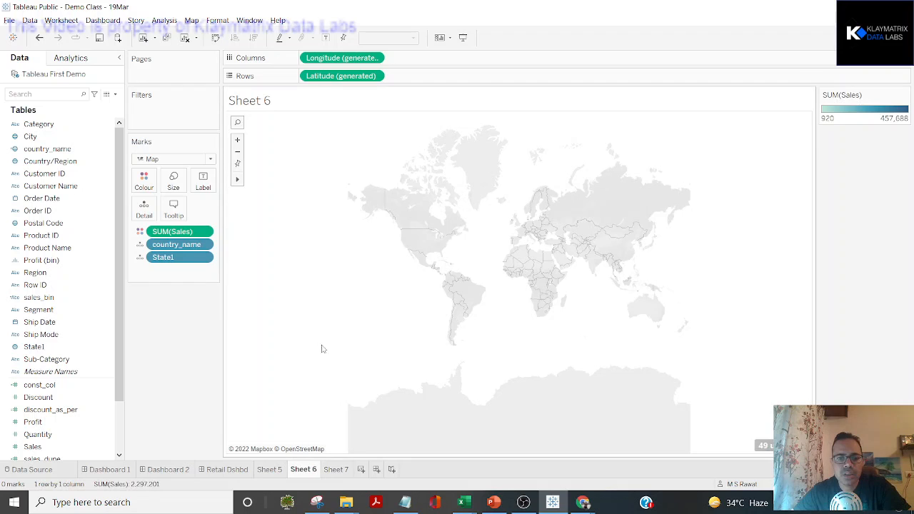
{"action": "left_click", "coordinate": [336, 469]}
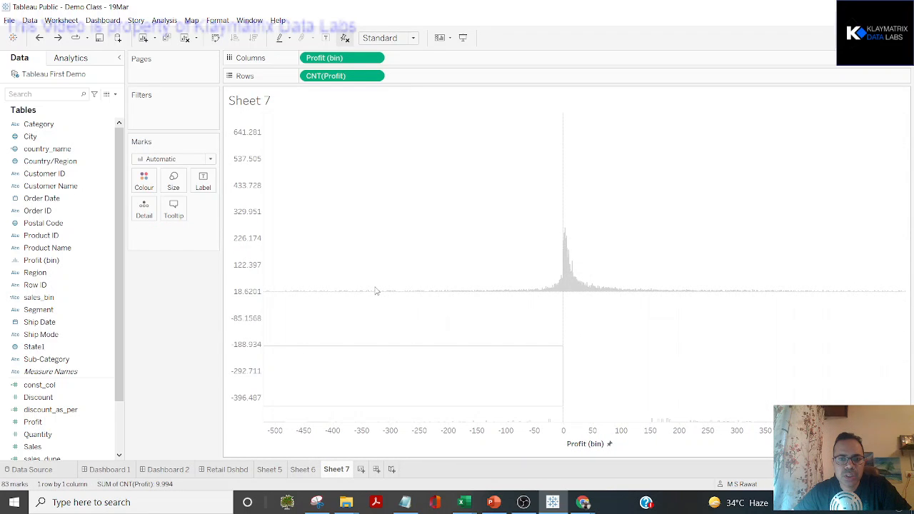
Undo the changes on Sheet 7 step by step back to an empty worksheet.
{"action": "key", "text": "ctrl+z"}
{"action": "key", "text": "ctrl+z"}
{"action": "key", "text": "ctrl+z"}
{"action": "key", "text": "ctrl+z"}
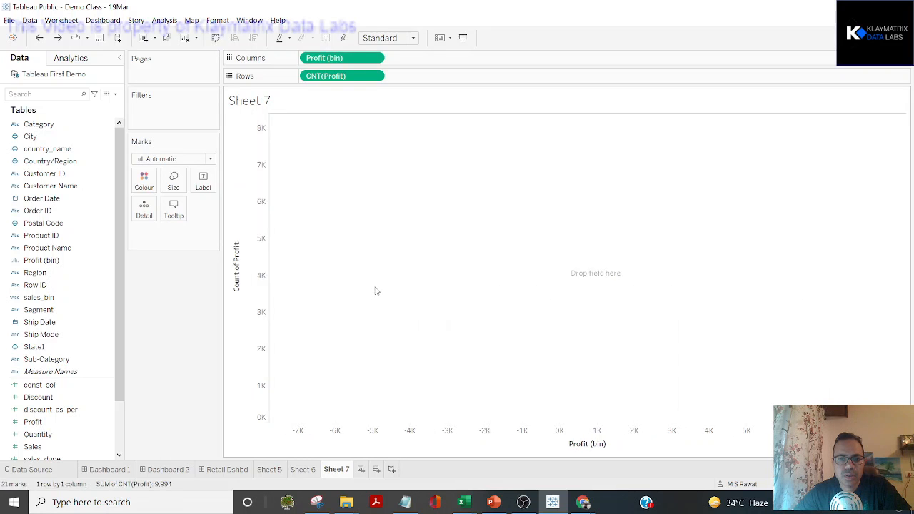
{"action": "key", "text": "ctrl+z"}
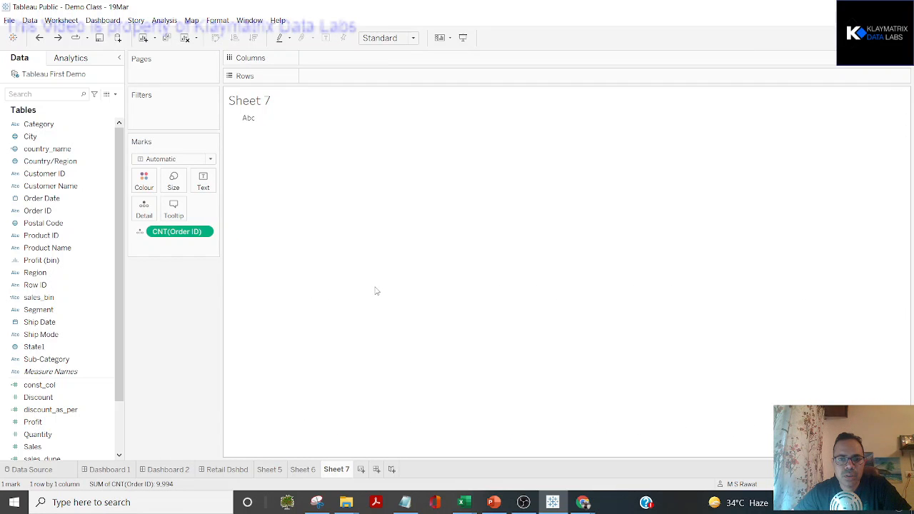
{"action": "key", "text": "ctrl+z"}
{"action": "key", "text": "ctrl+z"}
{"action": "key", "text": "ctrl+y"}
{"action": "key", "text": "ctrl+y"}
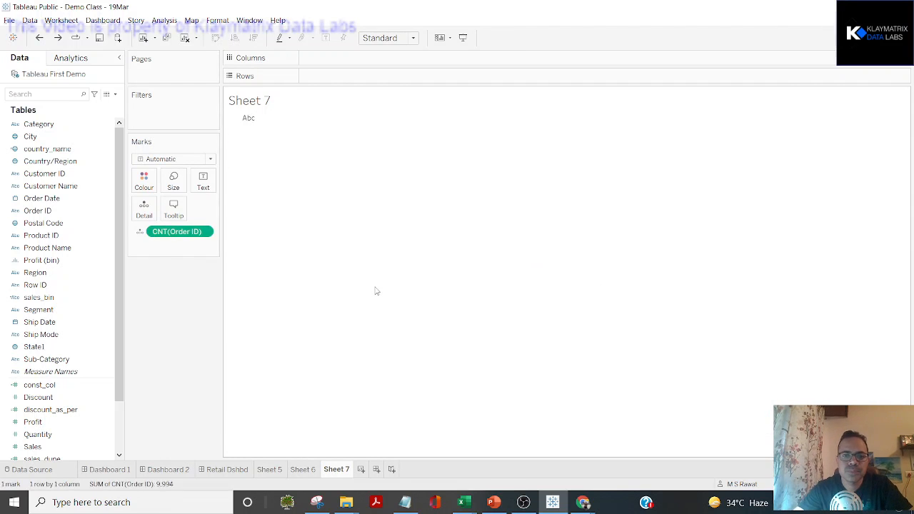
{"action": "key", "text": "ctrl+z"}
{"action": "key", "text": "ctrl+z"}
{"action": "key", "text": "ctrl+z"}
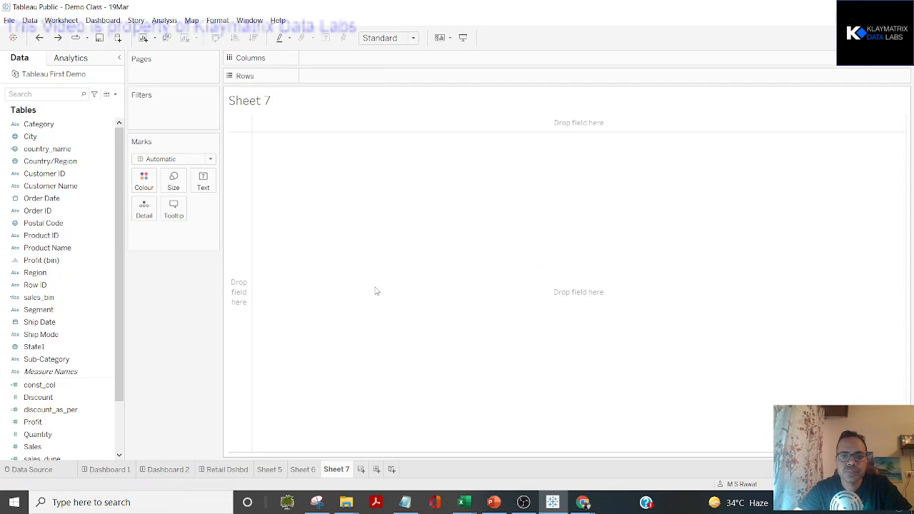
Redo the Sheet 7 changes up to the narrow-bin Profit histogram with Profit (bin) in Columns, CNT(Profit) in Rows and automatic axis ranges.
{"action": "key", "text": "ctrl+z"}
{"action": "key", "text": "ctrl+z"}
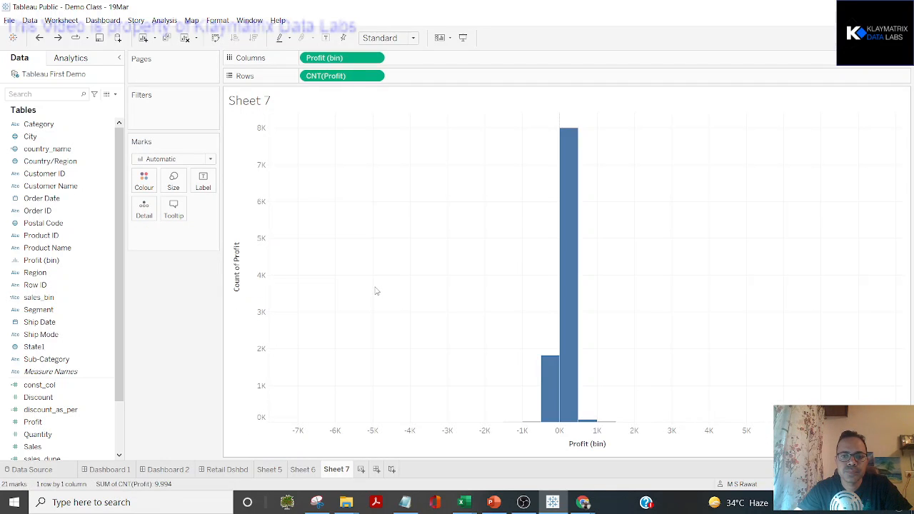
{"action": "key", "text": "ctrl+z"}
{"action": "key", "text": "ctrl+y"}
{"action": "key", "text": "ctrl+y"}
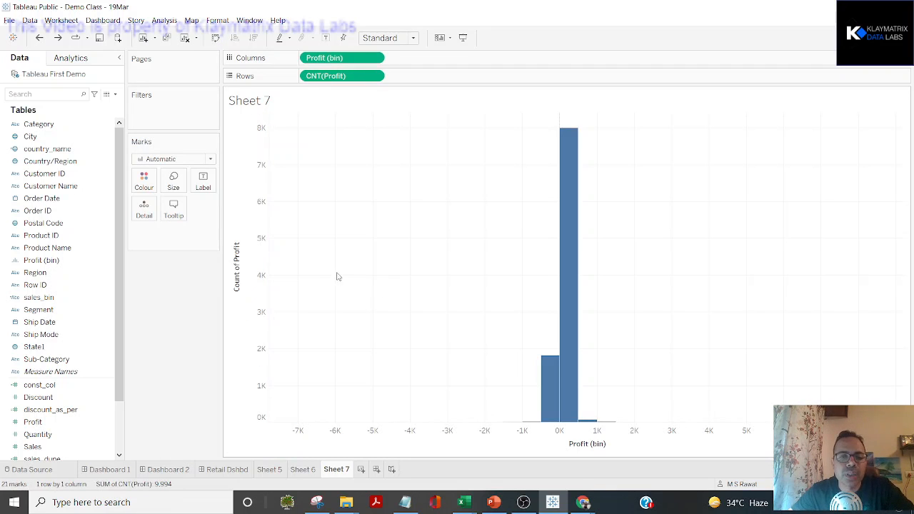
{"action": "key", "text": "ctrl+y"}
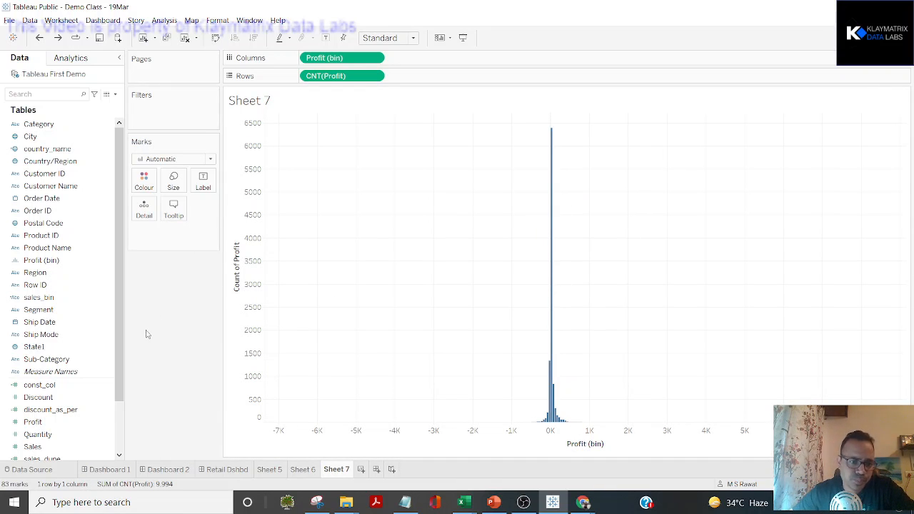
Start a new calculated field named calc_col and place the cursor in its empty formula area.
{"action": "left_click_drag", "start_coordinate": [118, 363], "coordinate": [121, 399]}
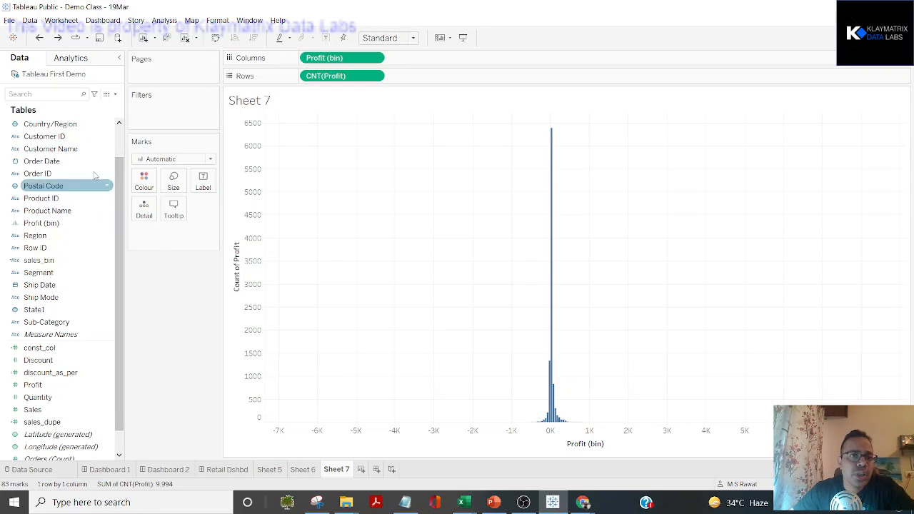
{"action": "left_click", "coordinate": [116, 96]}
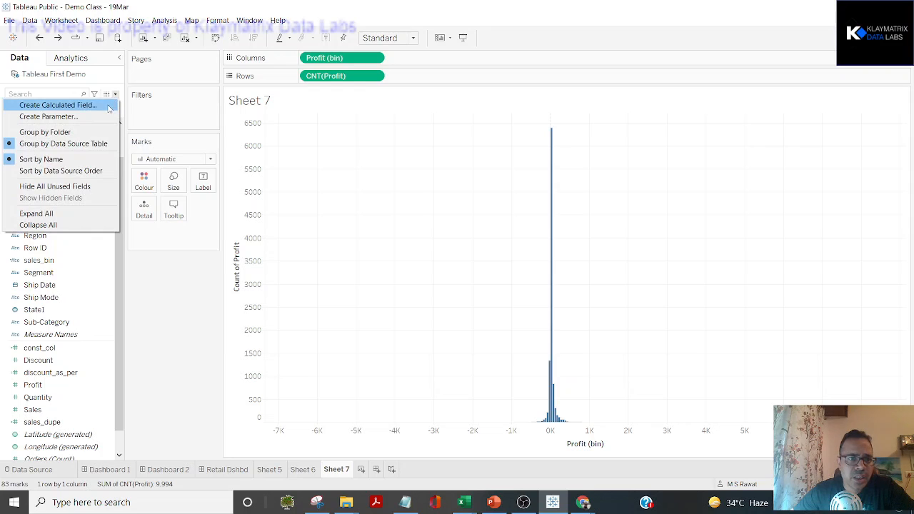
{"action": "left_click", "coordinate": [43, 104]}
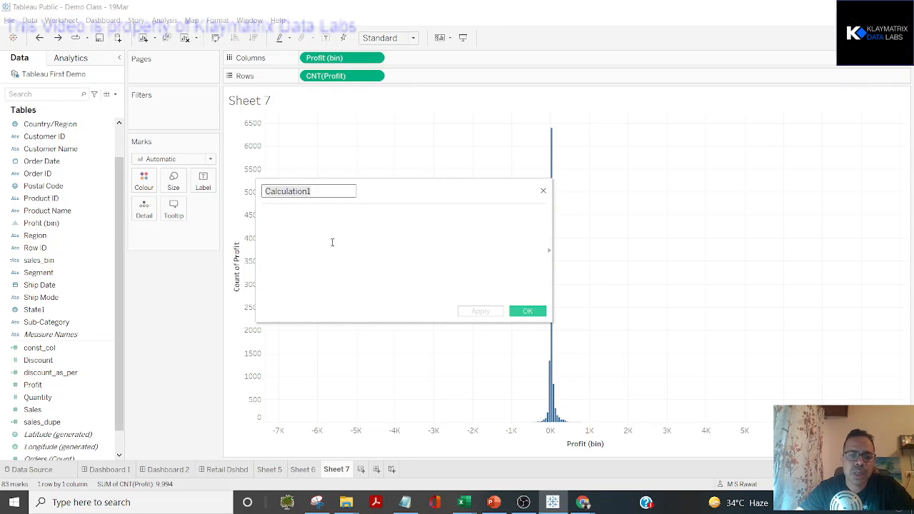
{"action": "type", "text": "calc_col"}
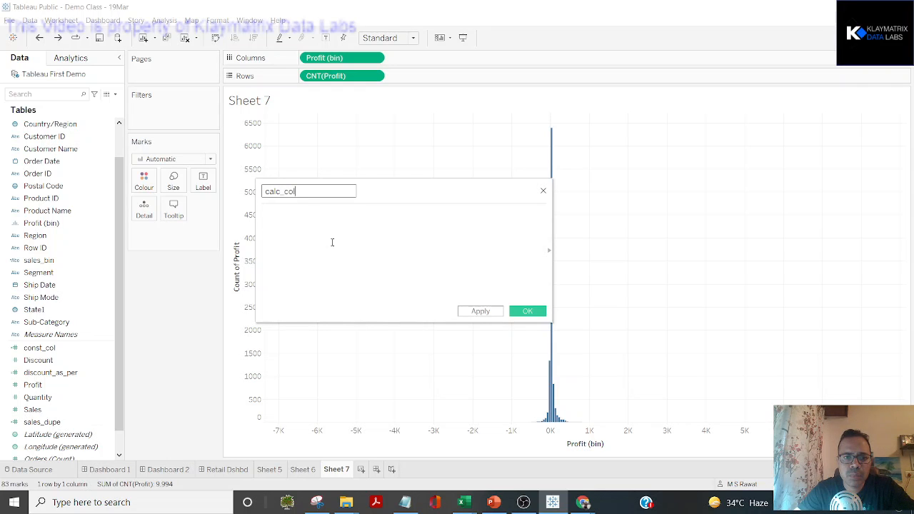
{"action": "left_click", "coordinate": [332, 242]}
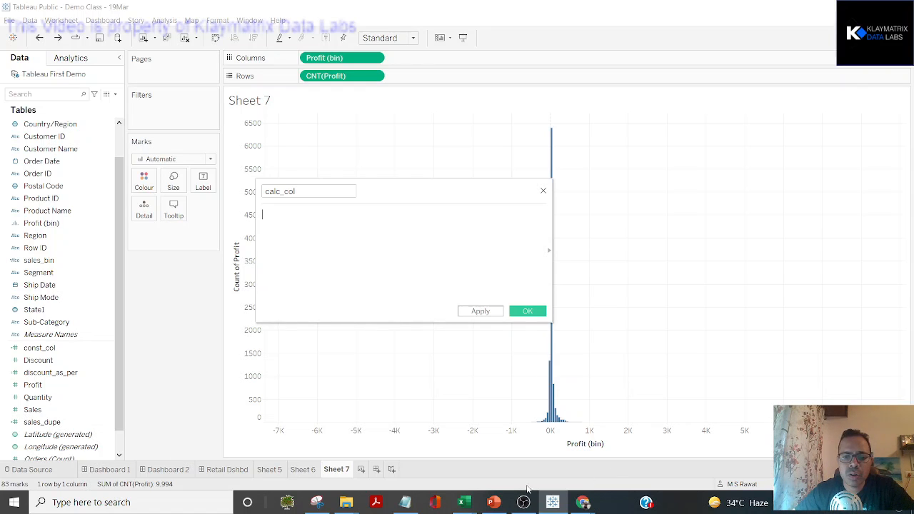
{"action": "mouse_move", "coordinate": [463, 504]}
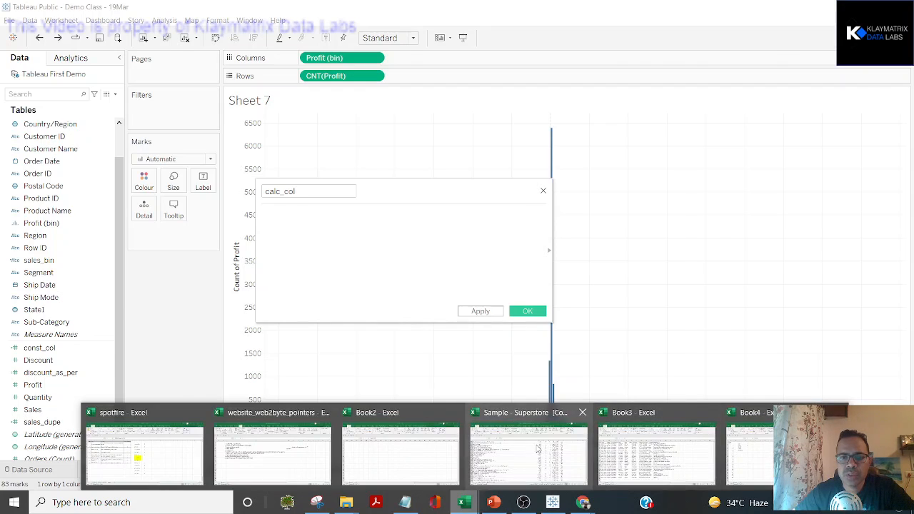
Switch to the Sample - Superstore workbook in Excel and look at the first values of the City column on the Orders sheet.
{"action": "left_click", "coordinate": [538, 448]}
{"action": "key", "text": "Left"}
{"action": "key", "text": "Left"}
{"action": "key", "text": "Left"}
{"action": "key", "text": "Left"}
{"action": "key", "text": "Home"}
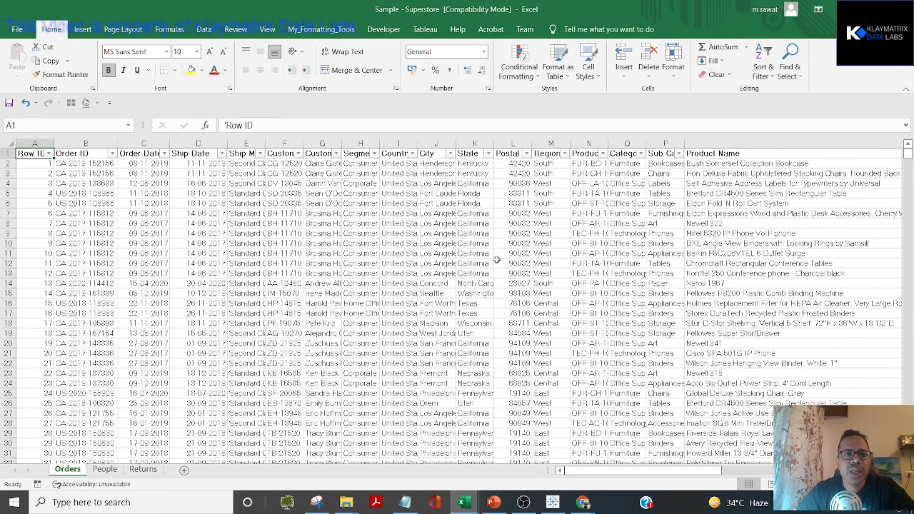
{"action": "key", "text": "Right"}
{"action": "key", "text": "Right"}
{"action": "key", "text": "Right"}
{"action": "key", "text": "Right"}
{"action": "key", "text": "Right"}
{"action": "key", "text": "Right"}
{"action": "key", "text": "Right"}
{"action": "key", "text": "Right"}
{"action": "key", "text": "Right"}
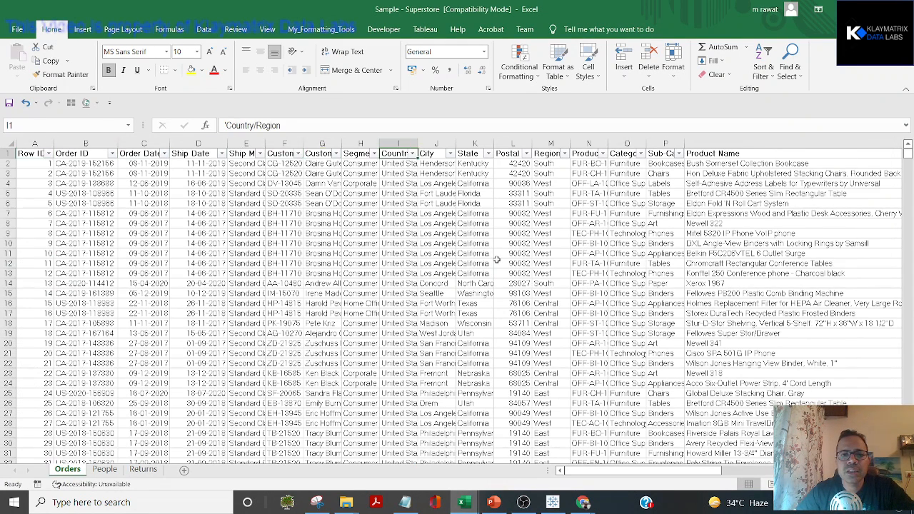
{"action": "key", "text": "shift+Down"}
{"action": "key", "text": "shift+Down"}
{"action": "key", "text": "shift+Down"}
{"action": "key", "text": "shift+Down"}
{"action": "key", "text": "shift+Down"}
{"action": "key", "text": "shift+Down"}
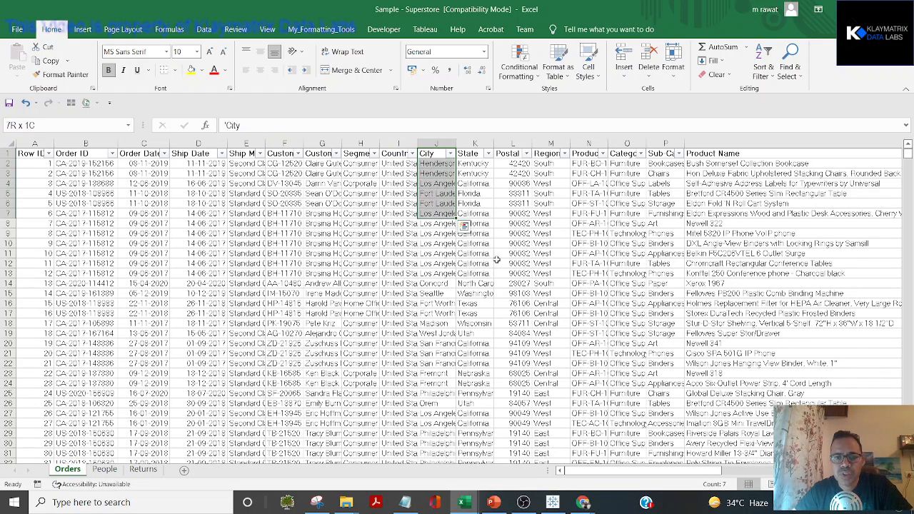
Insert a blank column between City and State and fill it from K2 down with =LEFT(J2,1).
{"action": "right_click", "coordinate": [475, 143]}
{"action": "left_click", "coordinate": [498, 227]}
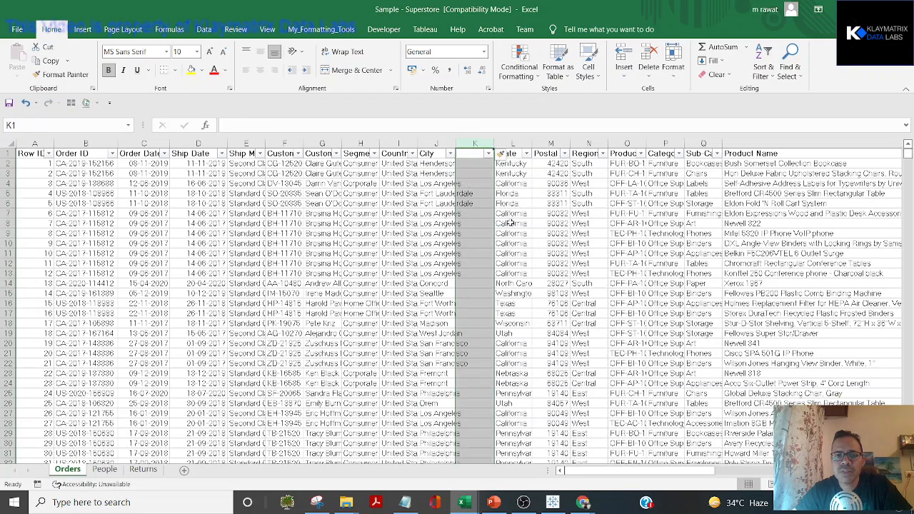
{"action": "key", "text": "Down"}
{"action": "type", "text": "="}
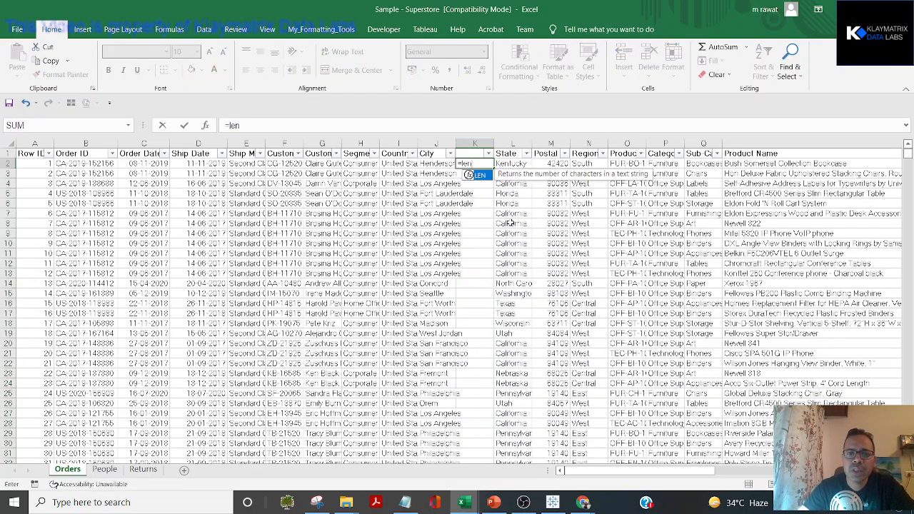
{"action": "type", "text": "left"}
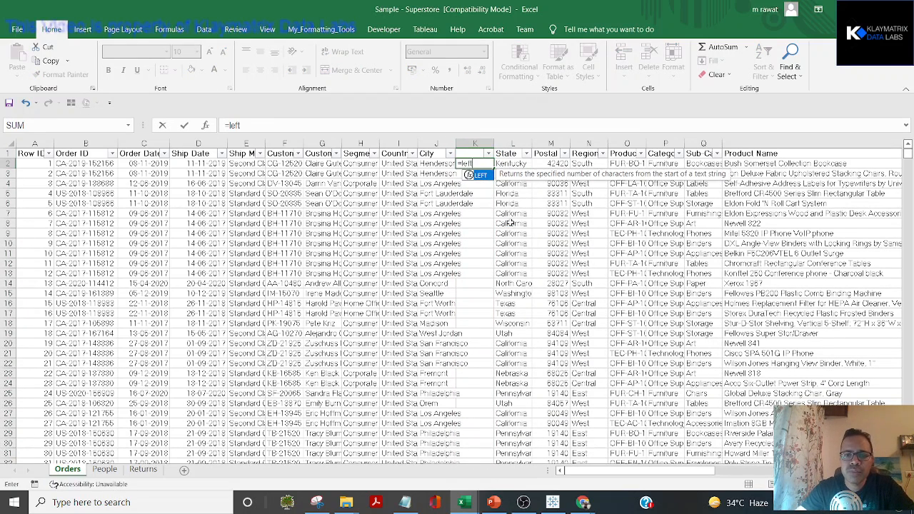
{"action": "type", "text": "("}
{"action": "key", "text": "Left"}
{"action": "type", "text": ","}
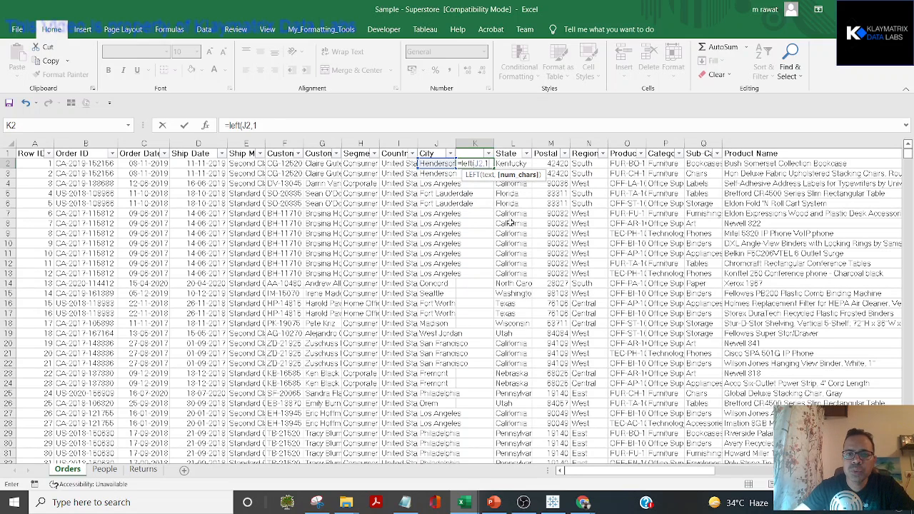
{"action": "key", "text": "Return"}
{"action": "key", "text": "Up"}
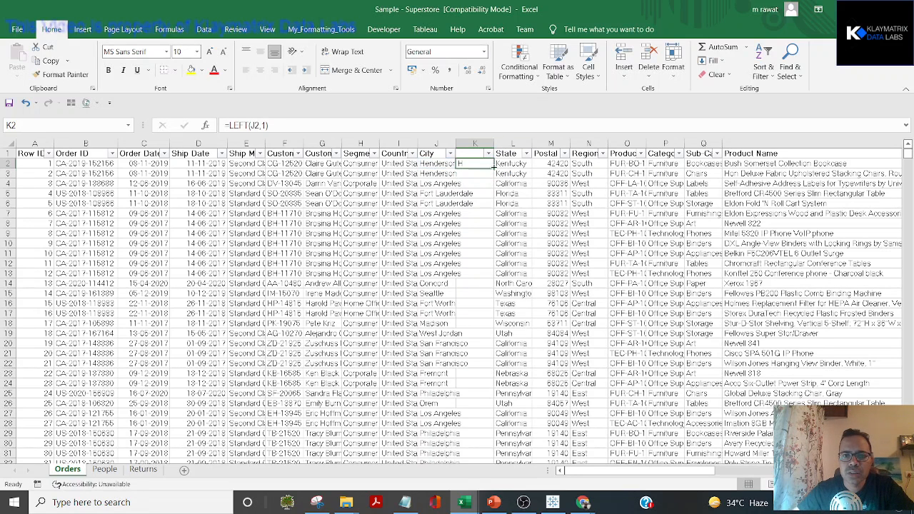
{"action": "double_click", "coordinate": [493, 166]}
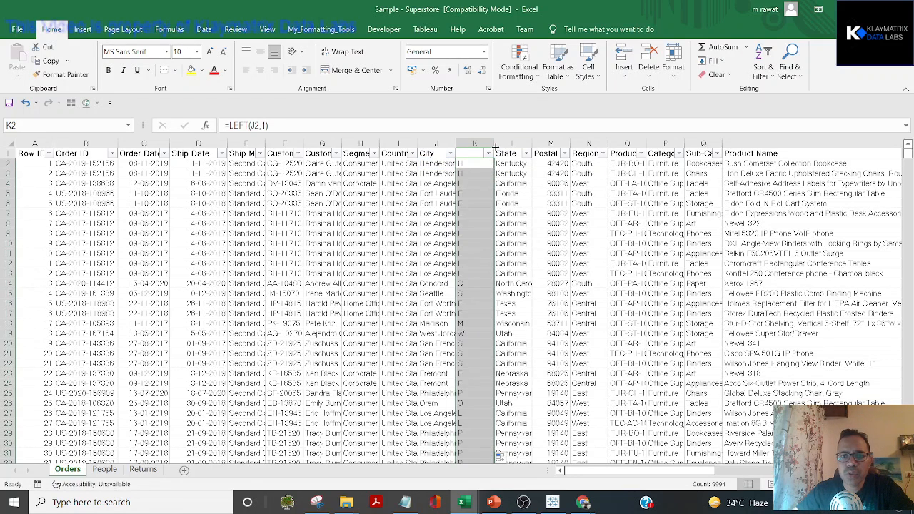
Examine the first letters extracted from the city names in the upper rows of column K.
{"action": "left_click", "coordinate": [464, 164]}
{"action": "key", "text": "shift+Down"}
{"action": "key", "text": "shift+Down"}
{"action": "key", "text": "shift+Down"}
{"action": "key", "text": "shift+Down"}
{"action": "key", "text": "shift+Down"}
{"action": "key", "text": "shift+Down"}
{"action": "key", "text": "shift+Down"}
{"action": "key", "text": "shift+Down"}
{"action": "key", "text": "shift+Down"}
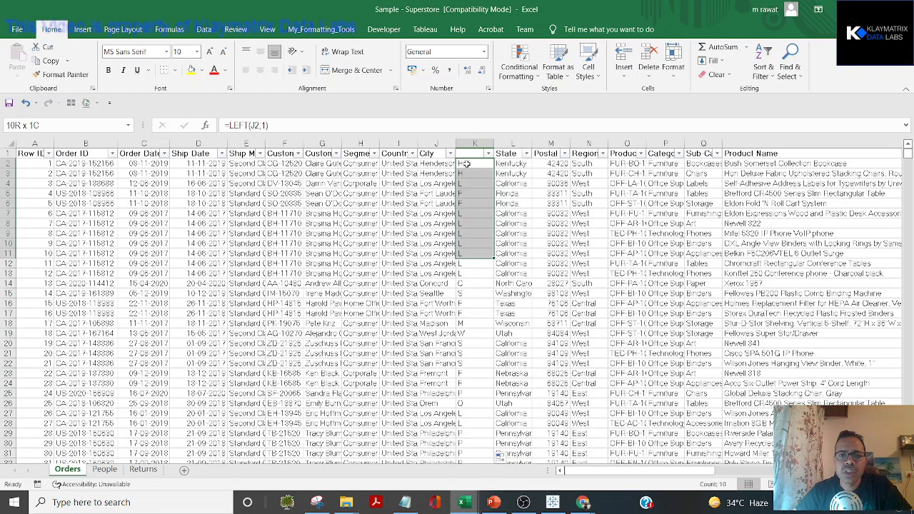
{"action": "key", "text": "shift+Down"}
{"action": "key", "text": "shift+Down"}
{"action": "key", "text": "shift+Down"}
{"action": "key", "text": "shift+Down"}
{"action": "key", "text": "shift+Down"}
{"action": "key", "text": "shift+Down"}
{"action": "key", "text": "shift+Down"}
{"action": "key", "text": "shift+Down"}
{"action": "key", "text": "shift+Down"}
{"action": "key", "text": "shift+Down"}
{"action": "key", "text": "shift+Down"}
{"action": "key", "text": "shift+Down"}
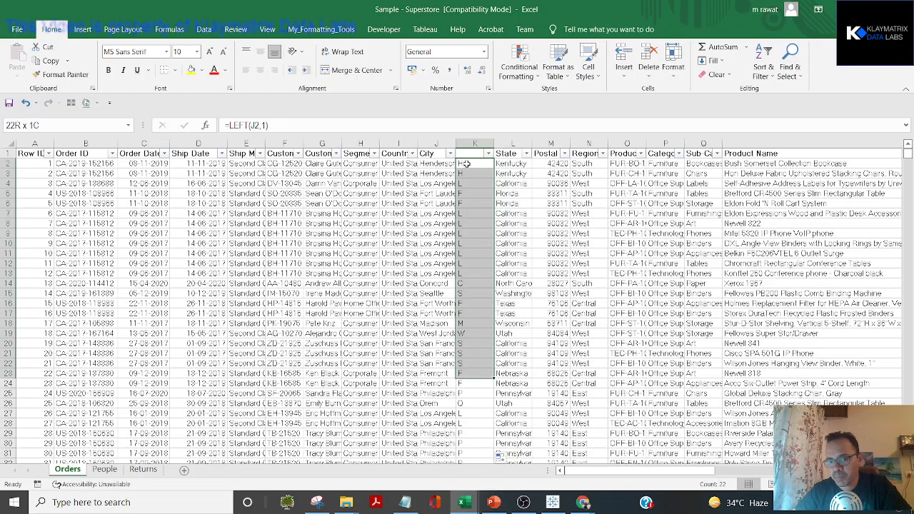
{"action": "key", "text": "shift+Down"}
Filter column K to show only the letter A, look through the matching cities, and switch back to Tableau Public.
{"action": "key", "text": "Up"}
{"action": "key", "text": "alt+Down"}
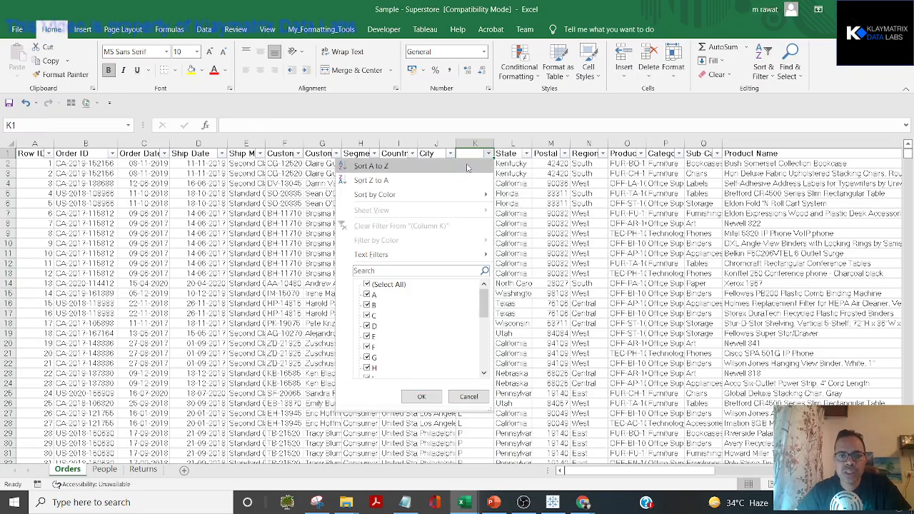
{"action": "key", "text": "Down"}
{"action": "key", "text": "space"}
{"action": "key", "text": "Return"}
{"action": "key", "text": "Down"}
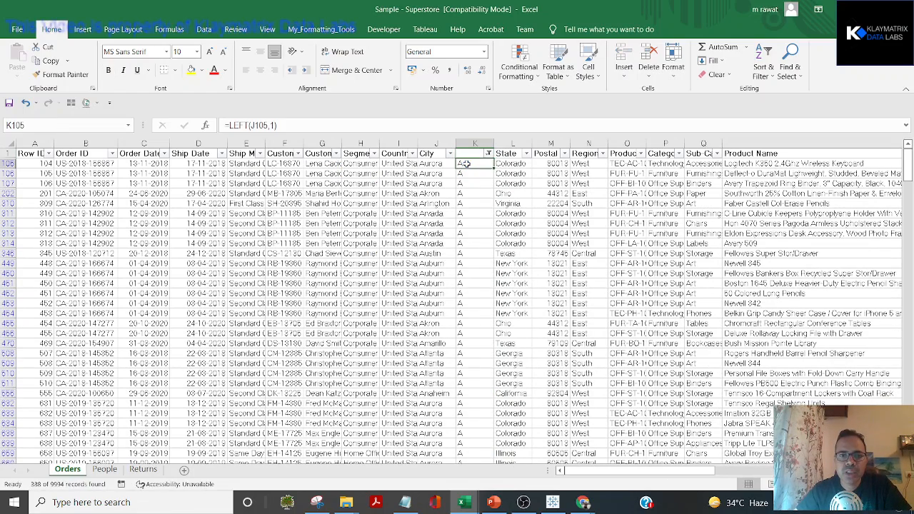
{"action": "key", "text": "Left"}
{"action": "key", "text": "Down"}
{"action": "key", "text": "Down"}
{"action": "key", "text": "Down"}
{"action": "key", "text": "alt+Tab"}
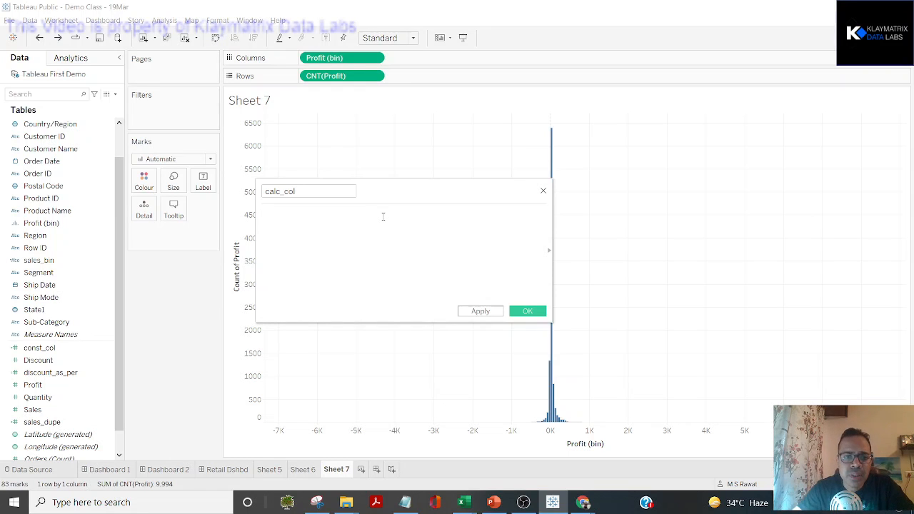
{"action": "type", "text": "l"}
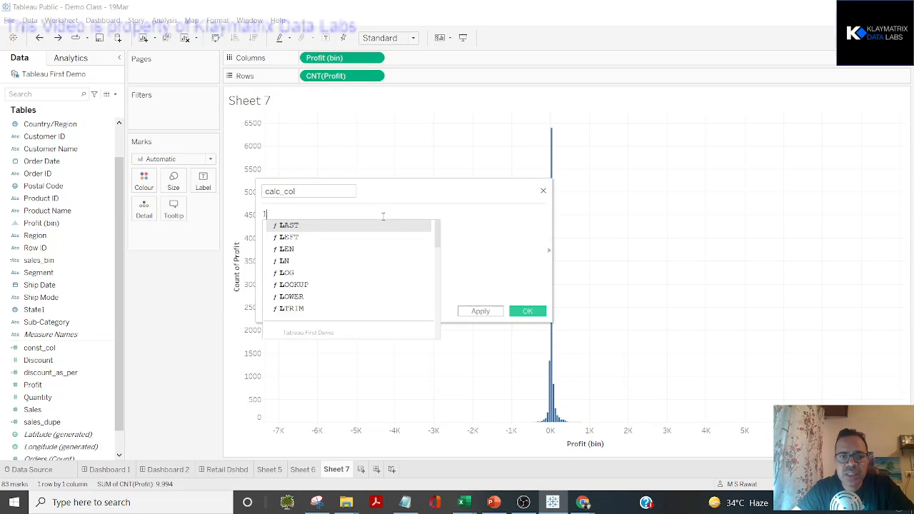
{"action": "type", "text": "en"}
{"action": "key", "text": "BackSpace"}
{"action": "key", "text": "BackSpace"}
{"action": "key", "text": "BackSpace"}
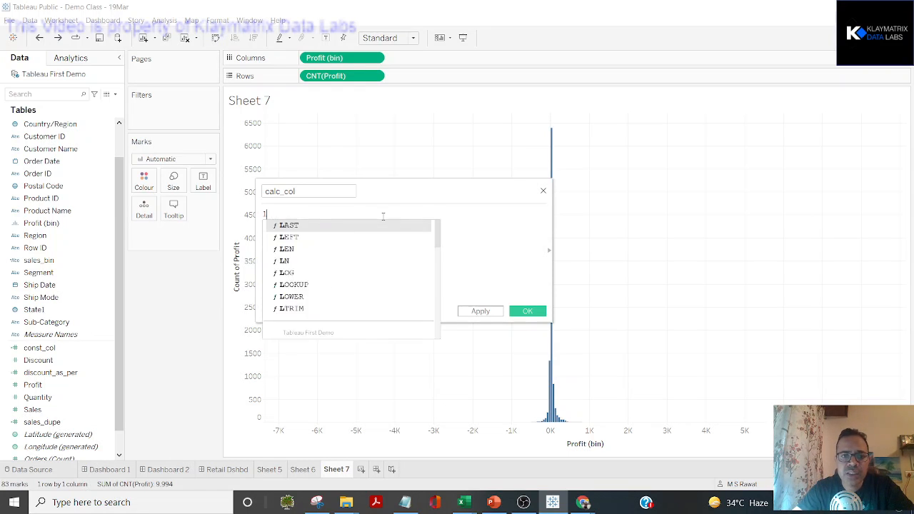
{"action": "type", "text": "len"}
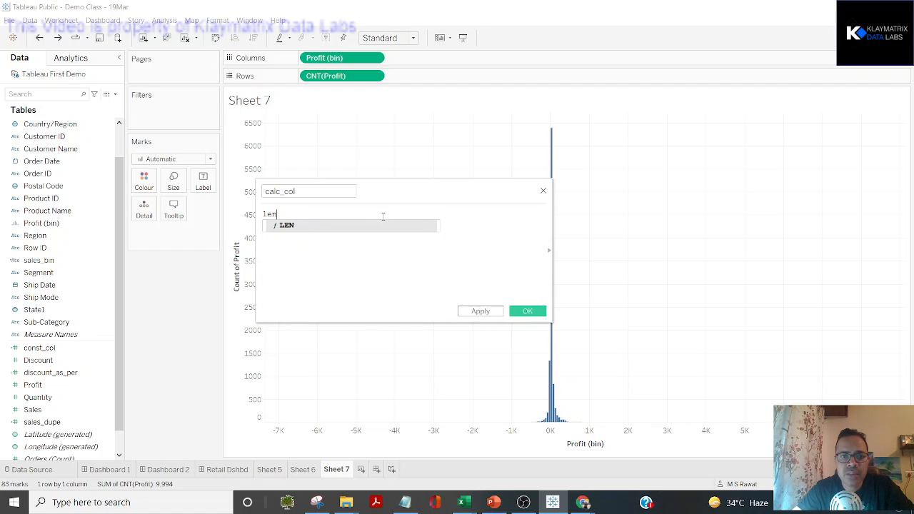
{"action": "key", "text": "BackSpace"}
{"action": "key", "text": "BackSpace"}
{"action": "key", "text": "BackSpace"}
Define the calculated field calc_col as left([City],1), apply it and save it.
{"action": "type", "text": "left"}
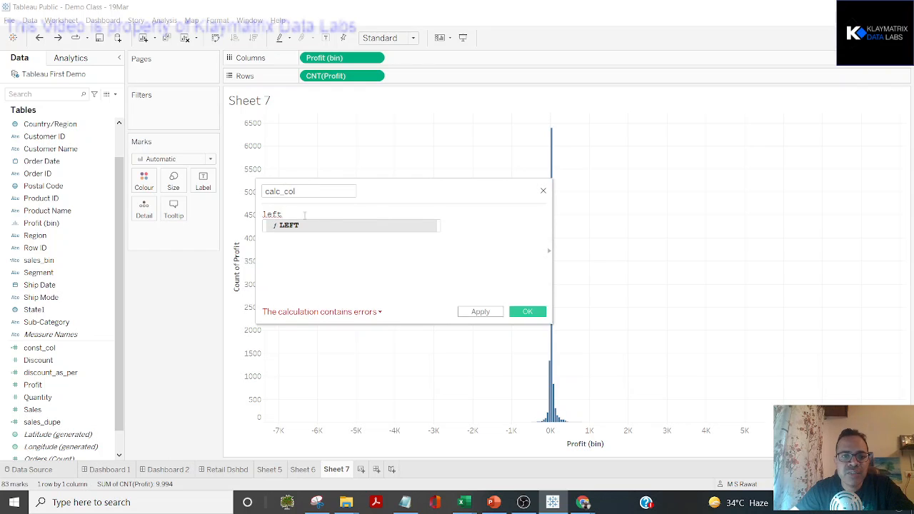
{"action": "key", "text": "BackSpace"}
{"action": "key", "text": "BackSpace"}
{"action": "type", "text": "n"}
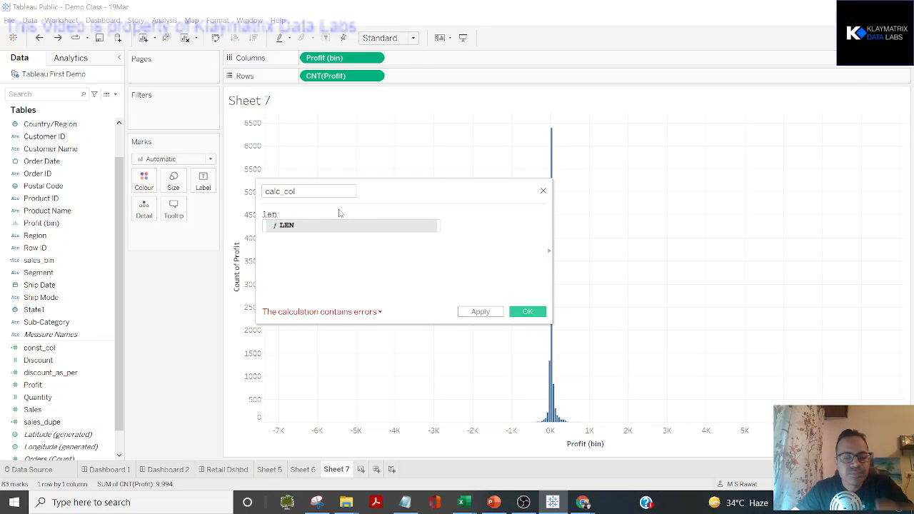
{"action": "key", "text": "BackSpace"}
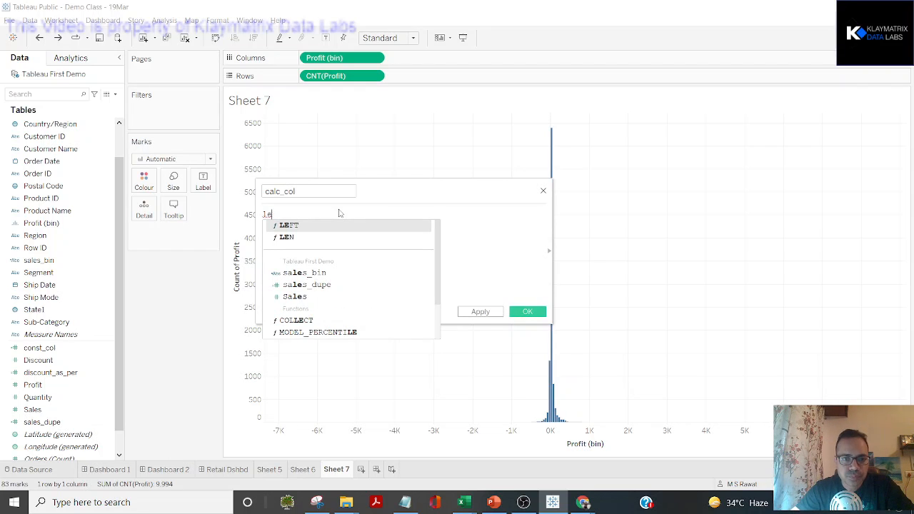
{"action": "type", "text": "ft"}
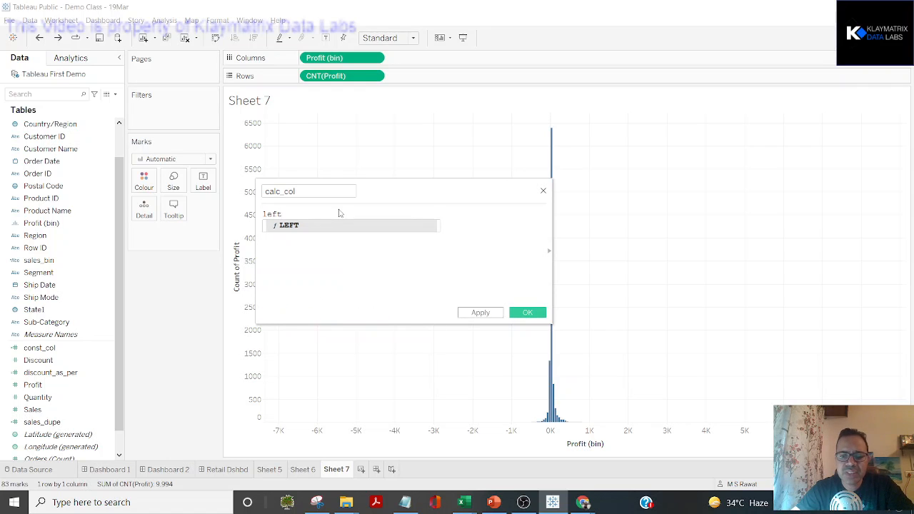
{"action": "type", "text": "("}
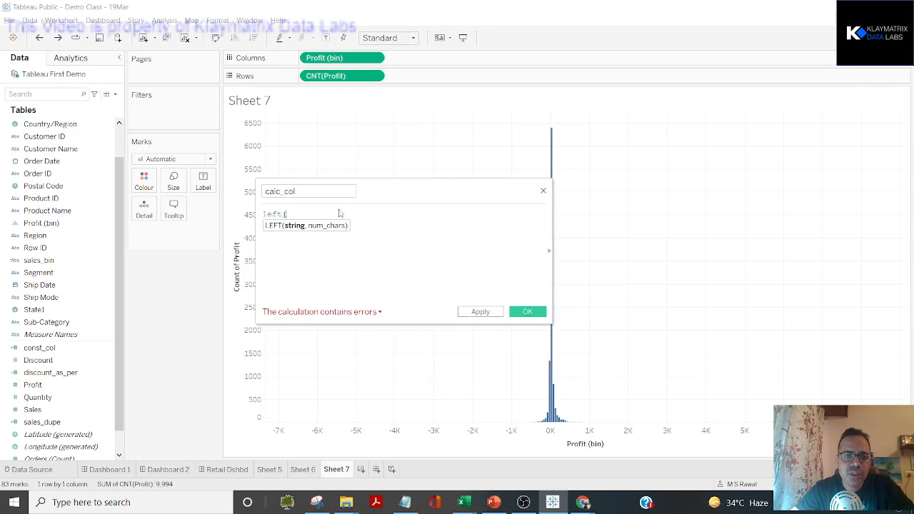
{"action": "left_click", "coordinate": [303, 226]}
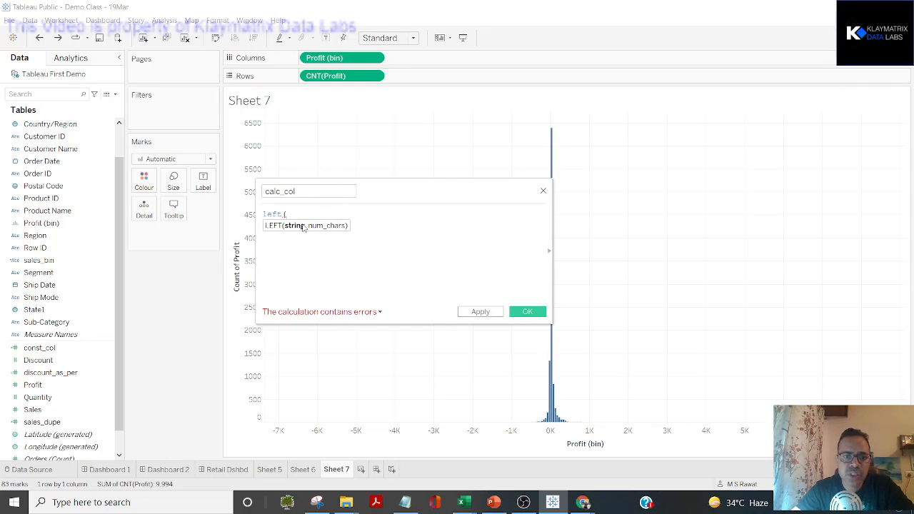
{"action": "type", "text": "ci"}
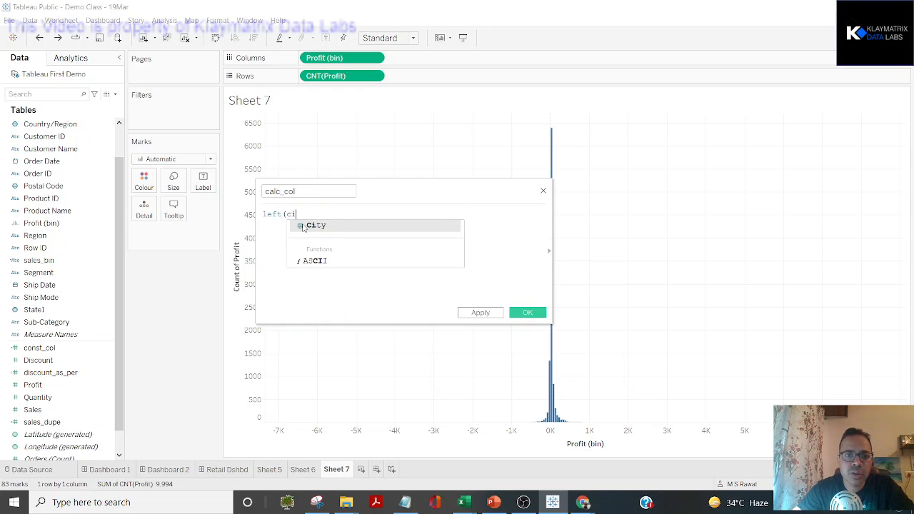
{"action": "left_click", "coordinate": [330, 227]}
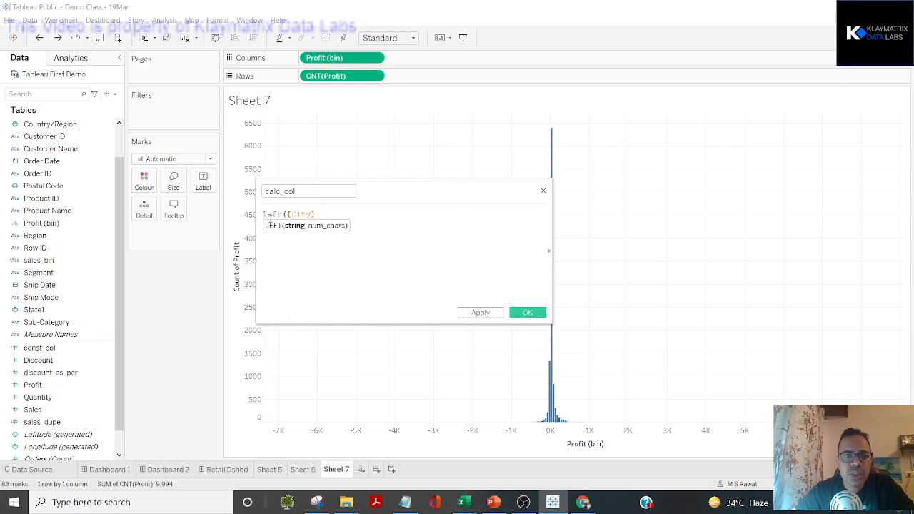
{"action": "type", "text": ",1"}
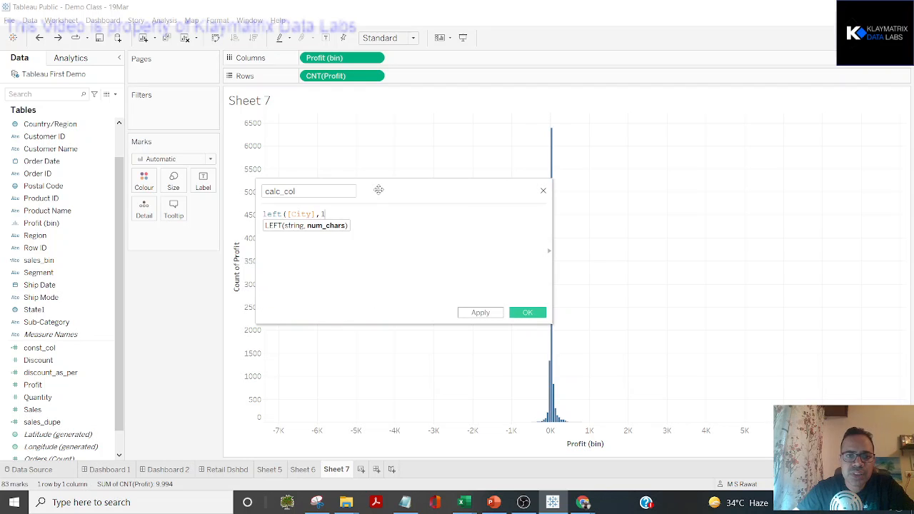
{"action": "type", "text": ")"}
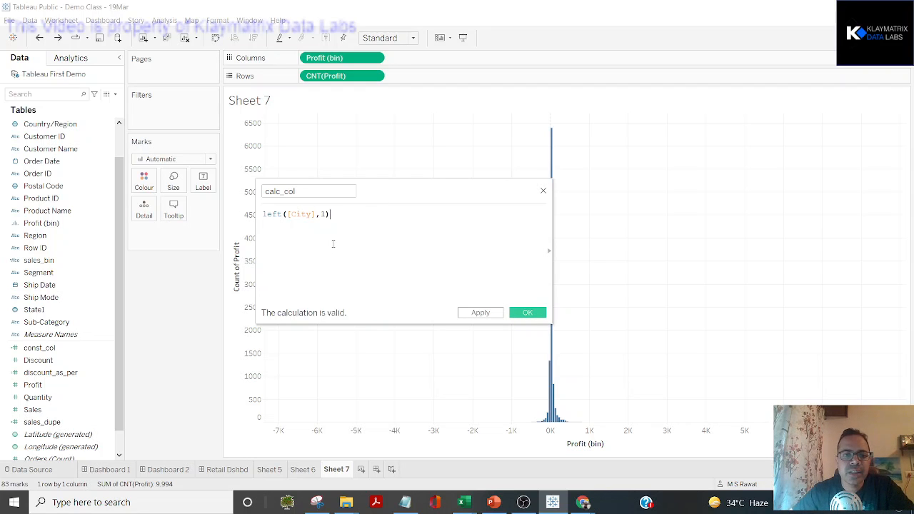
{"action": "left_click", "coordinate": [312, 315]}
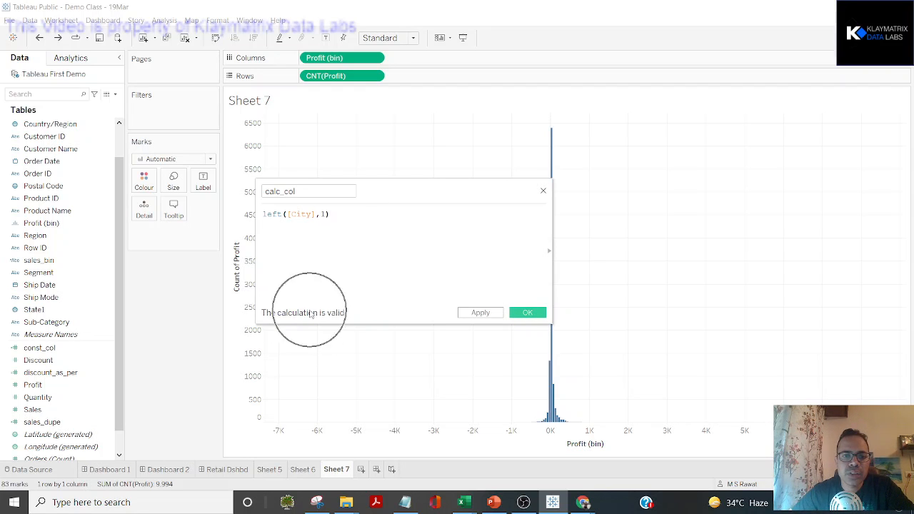
{"action": "left_click", "coordinate": [482, 315]}
{"action": "left_click", "coordinate": [527, 312]}
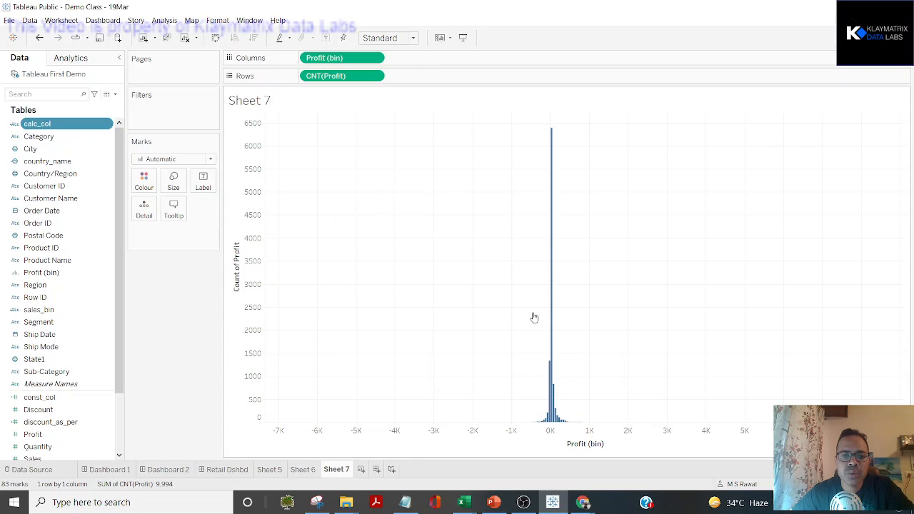
Add a new worksheet and rename the calculated field calc_col to City_Alpha in its calculation editor.
{"action": "left_click", "coordinate": [362, 470]}
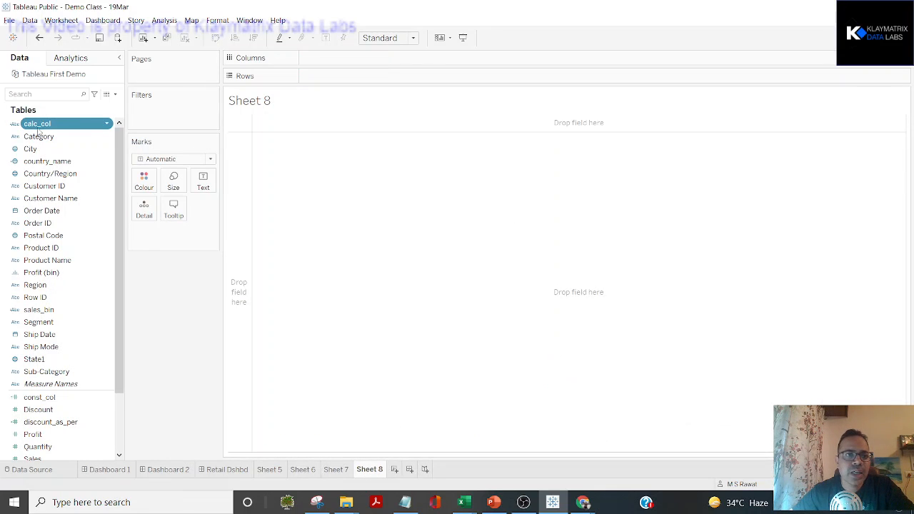
{"action": "left_click", "coordinate": [108, 123]}
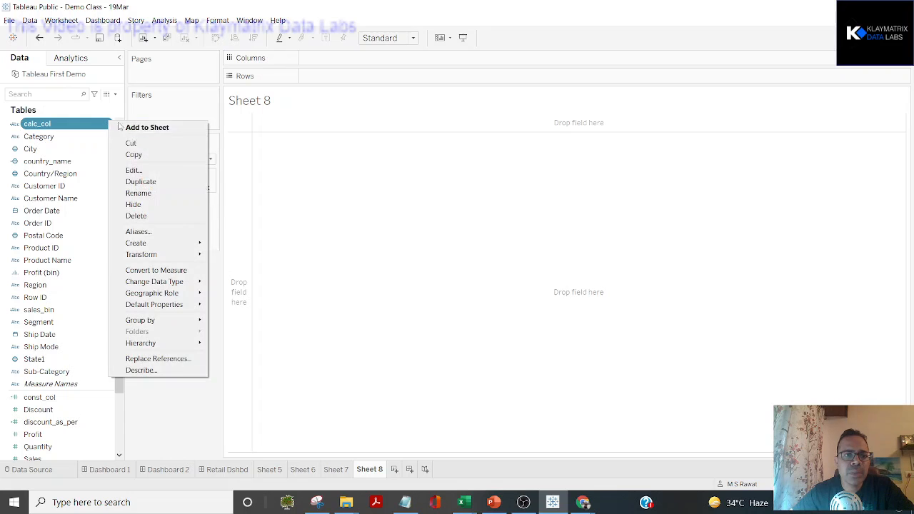
{"action": "left_click", "coordinate": [145, 172]}
{"action": "left_click", "coordinate": [305, 193]}
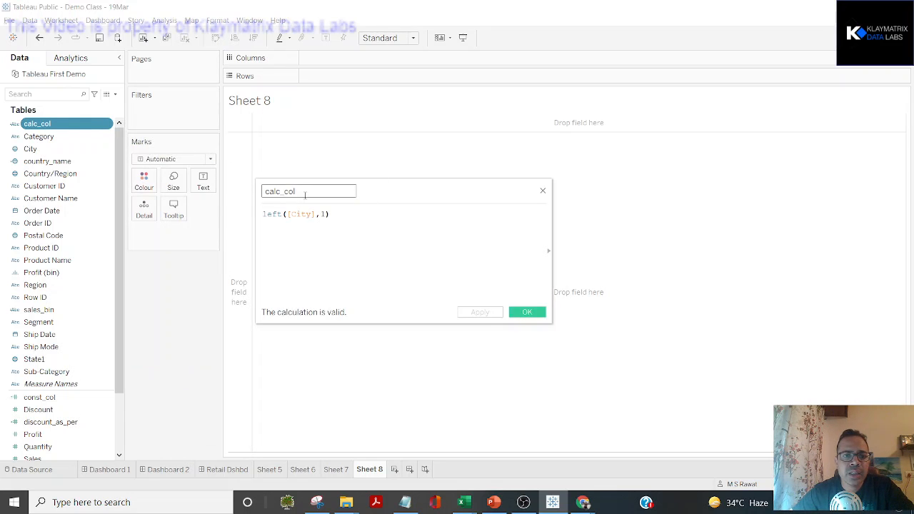
{"action": "double_click", "coordinate": [305, 193]}
{"action": "type", "text": "City_Alpha"}
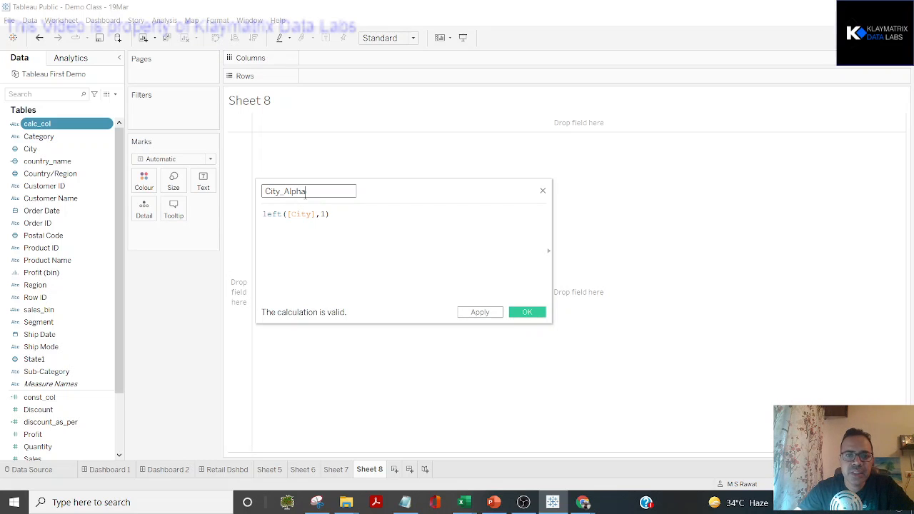
{"action": "left_click", "coordinate": [480, 312]}
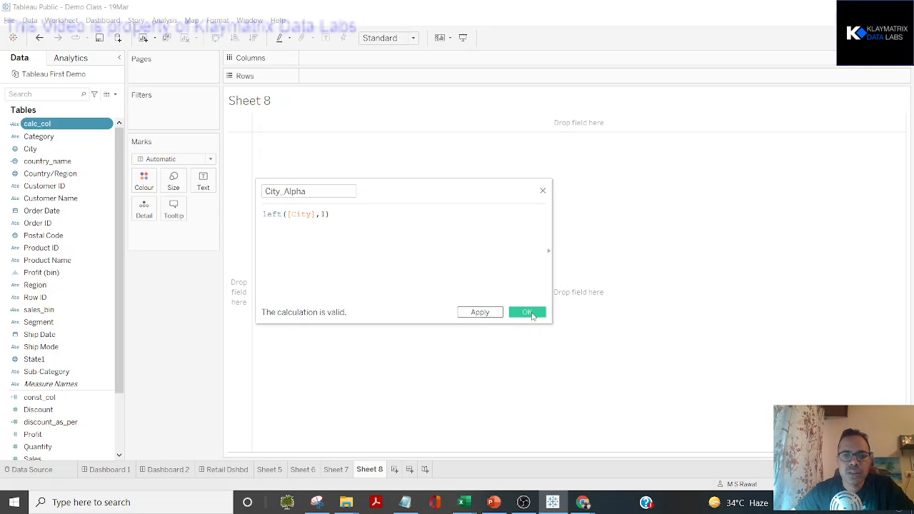
{"action": "left_click", "coordinate": [527, 312]}
{"action": "left_click", "coordinate": [57, 124]}
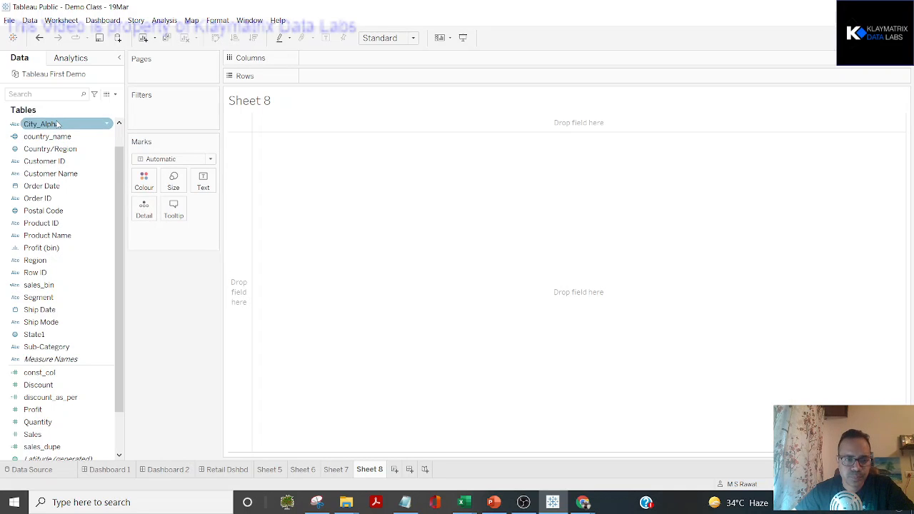
List City_Alpha on the rows of Sheet 8 and show the count of City_Alpha as text for each letter.
{"action": "left_click_drag", "start_coordinate": [58, 124], "coordinate": [343, 77]}
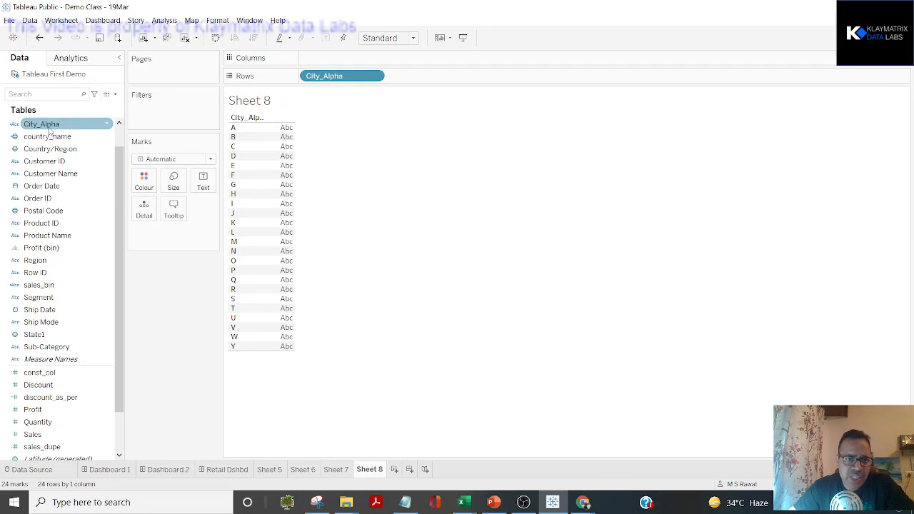
{"action": "left_click_drag", "start_coordinate": [50, 128], "coordinate": [147, 212]}
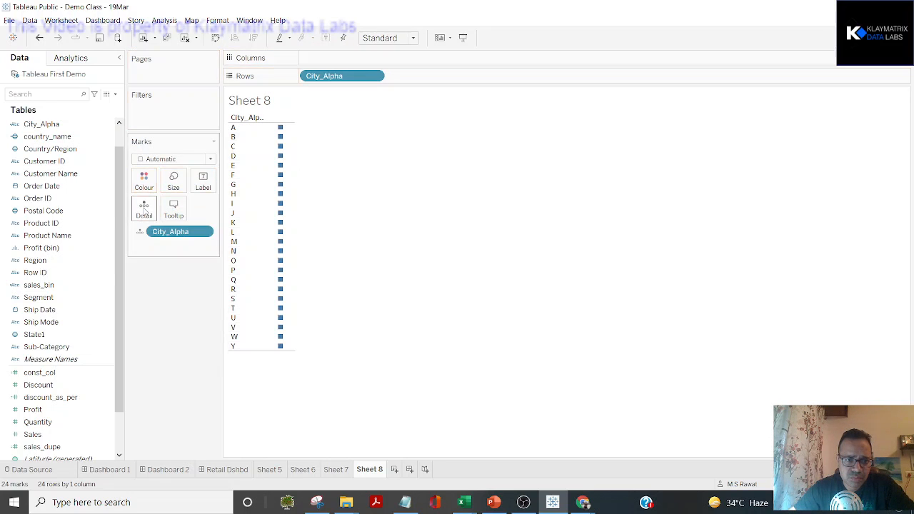
{"action": "left_click", "coordinate": [205, 231]}
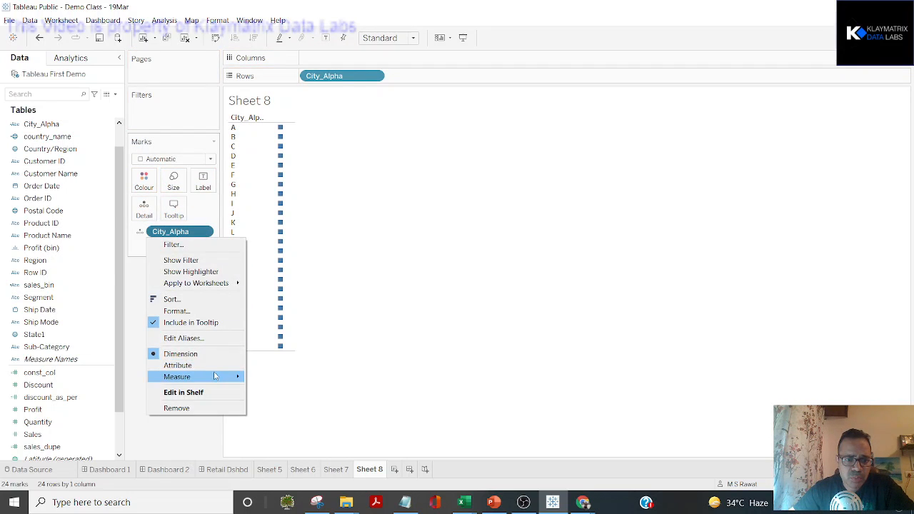
{"action": "mouse_move", "coordinate": [215, 376]}
{"action": "left_click", "coordinate": [289, 402]}
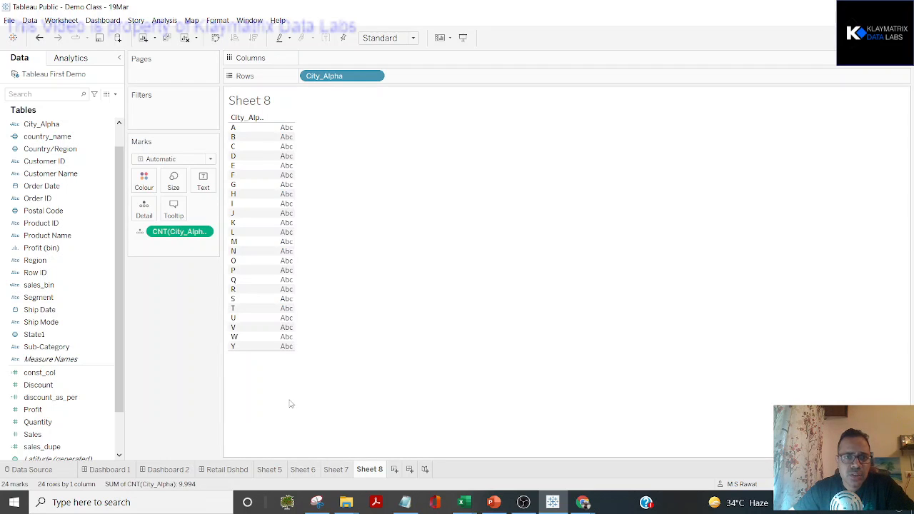
{"action": "left_click_drag", "start_coordinate": [201, 231], "coordinate": [207, 184]}
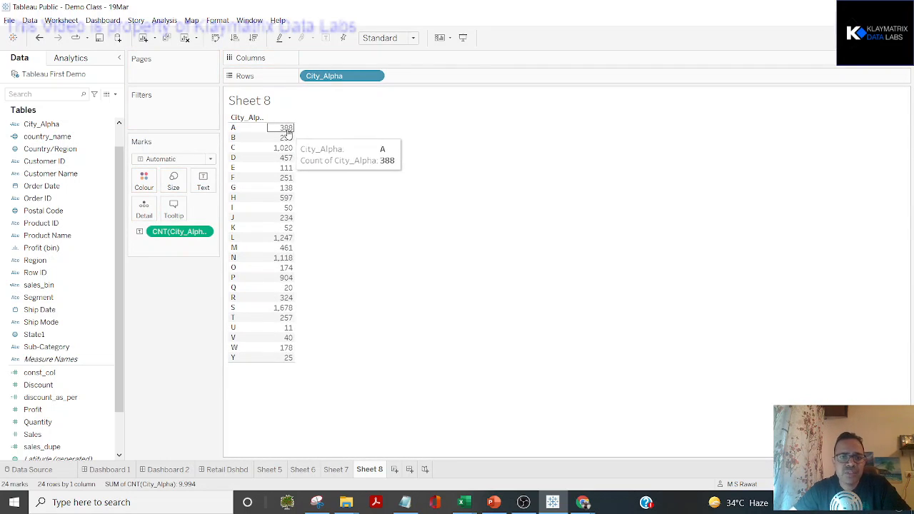
{"action": "key", "text": "ctrl"}
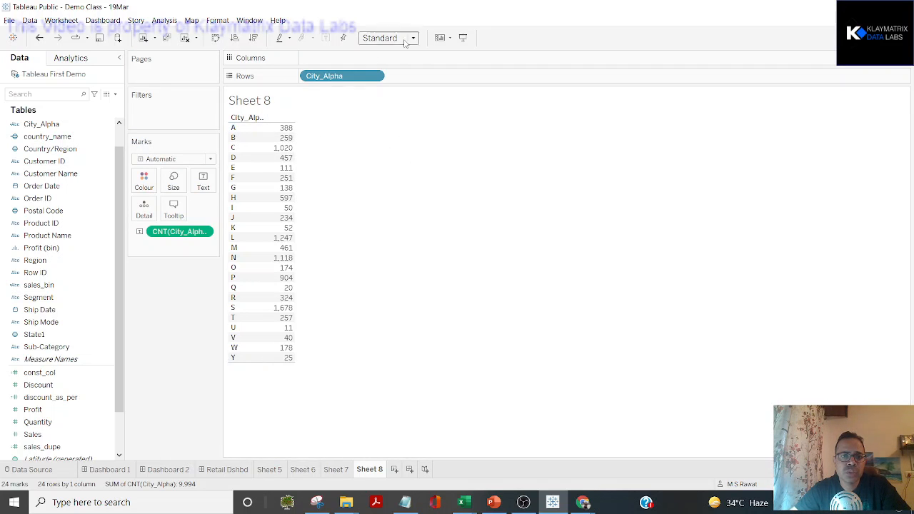
Turn the table into a bar chart with the count of City_Alpha on columns, sorted in descending order.
{"action": "left_click", "coordinate": [200, 160]}
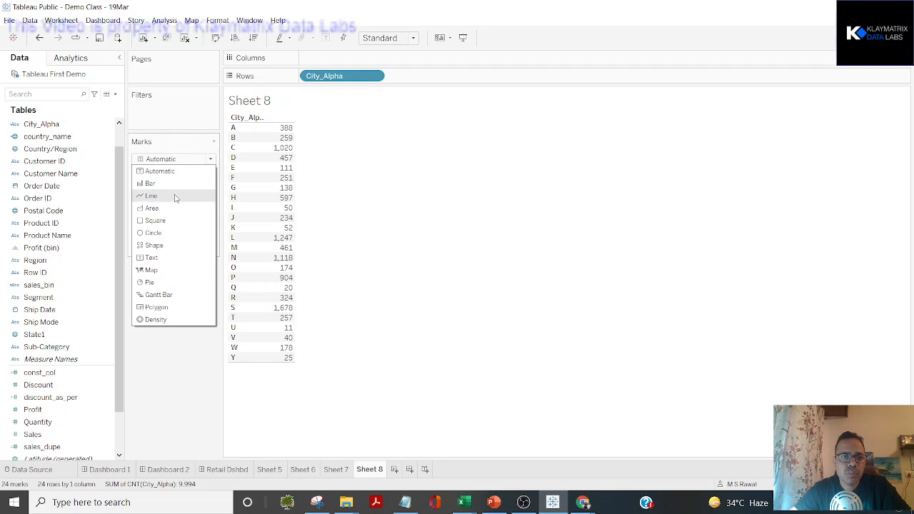
{"action": "left_click", "coordinate": [172, 185]}
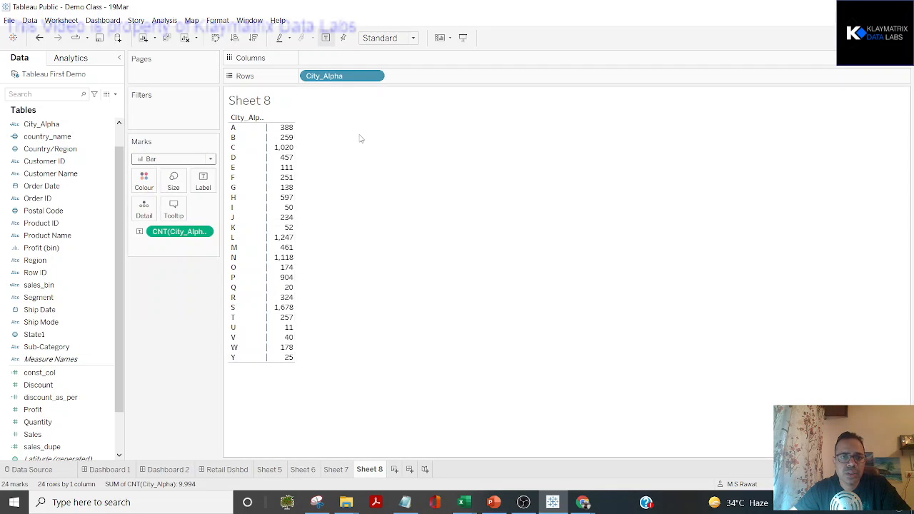
{"action": "left_click_drag", "start_coordinate": [179, 233], "coordinate": [337, 59]}
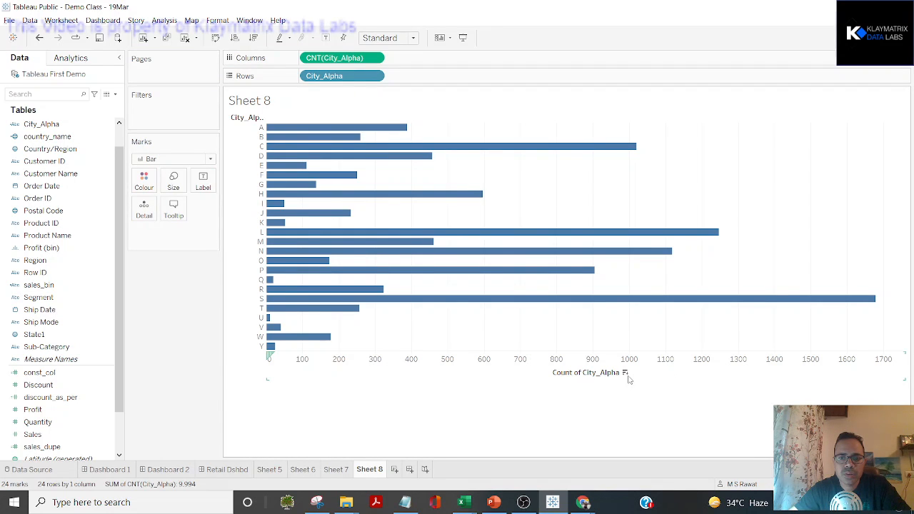
{"action": "left_click", "coordinate": [625, 373]}
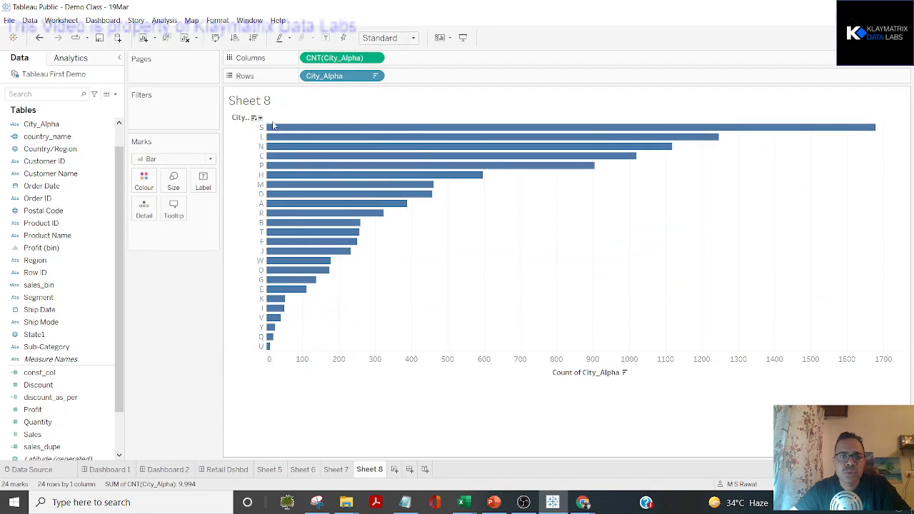
{"action": "key", "text": "ctrl"}
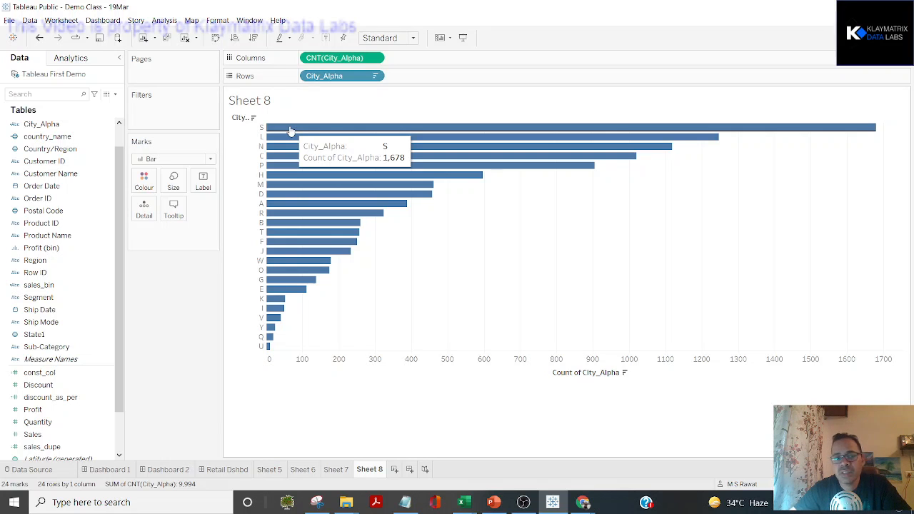
Switch to Excel and filter column K of the Orders sheet to show only the letter S.
{"action": "key", "text": "alt+Tab"}
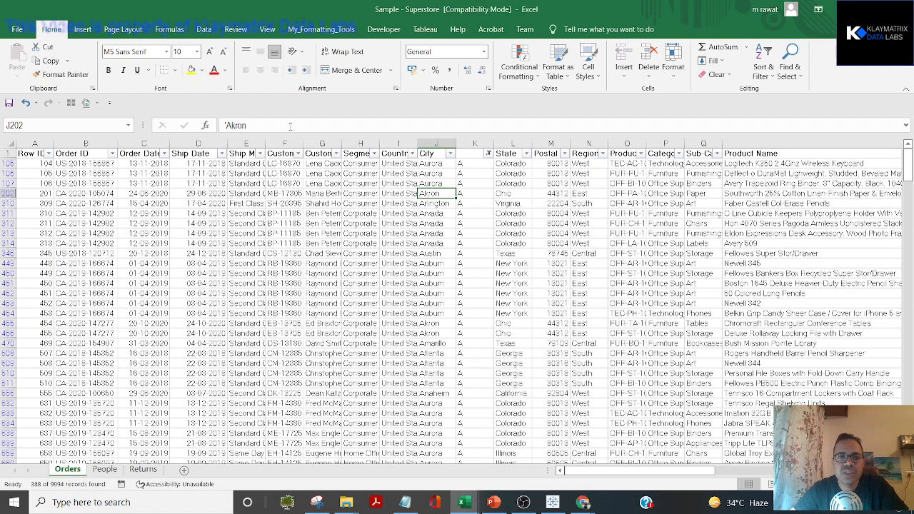
{"action": "key", "text": "ctrl+Up"}
{"action": "key", "text": "Right"}
{"action": "key", "text": "alt+Down"}
{"action": "key", "text": "Down"}
{"action": "key", "text": "Down"}
{"action": "key", "text": "Down"}
{"action": "key", "text": "Down"}
{"action": "key", "text": "Down"}
{"action": "key", "text": "Down"}
{"action": "key", "text": "Down"}
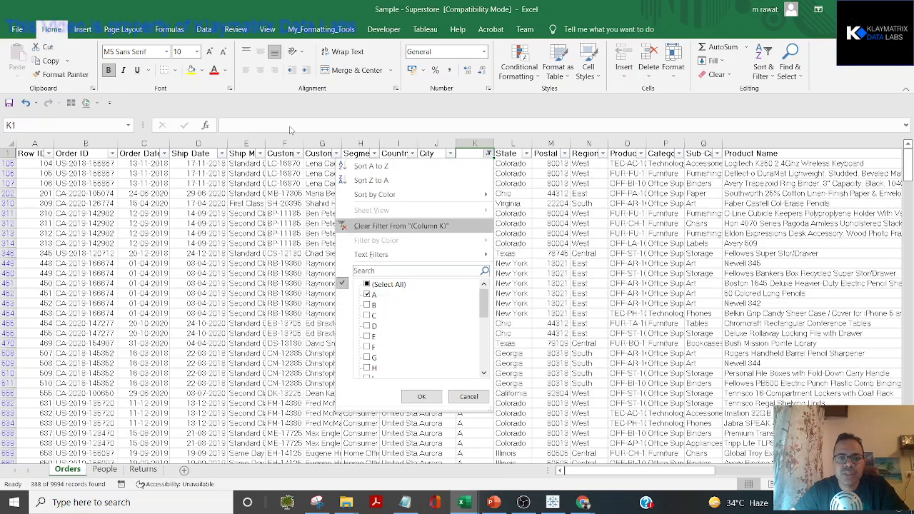
{"action": "key", "text": "space"}
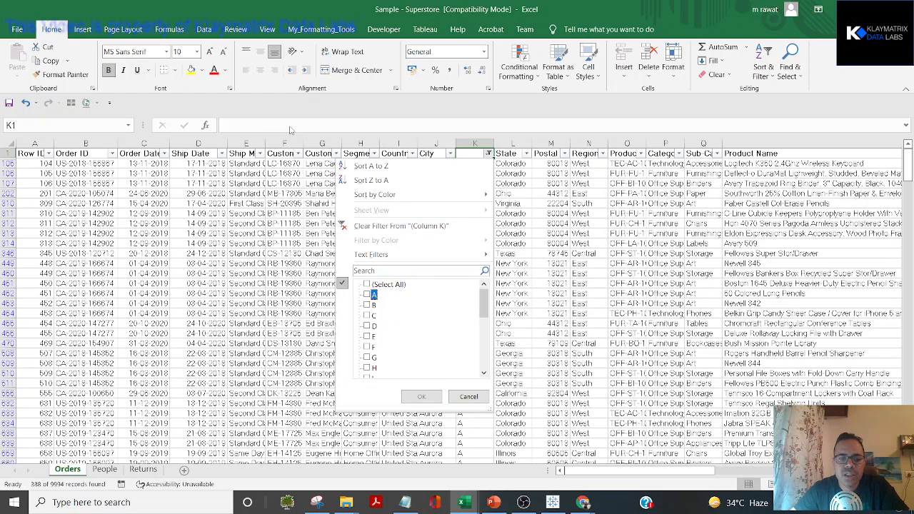
{"action": "key", "text": "s"}
{"action": "key", "text": "space"}
{"action": "key", "text": "Return"}
{"action": "key", "text": "Down"}
{"action": "key", "text": "Left"}
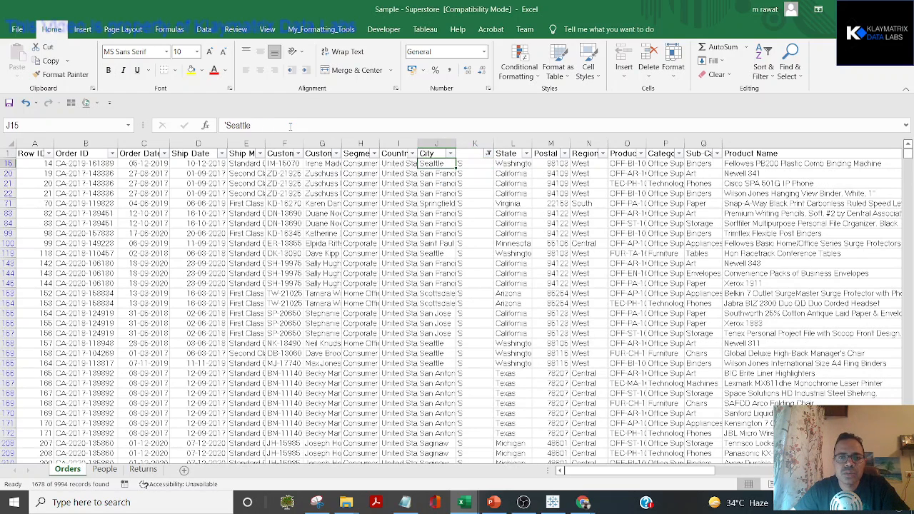
Look through the filtered cities in the City column down to the last row, and switch back to Tableau Public.
{"action": "key", "text": "shift+Down"}
{"action": "key", "text": "shift+Down"}
{"action": "key", "text": "shift+Down"}
{"action": "key", "text": "shift+Down"}
{"action": "key", "text": "shift+Down"}
{"action": "key", "text": "shift+Down"}
{"action": "key", "text": "shift+Down"}
{"action": "key", "text": "shift+Down"}
{"action": "key", "text": "shift+Down"}
{"action": "key", "text": "shift+Down"}
{"action": "key", "text": "shift+Down"}
{"action": "key", "text": "shift+Down"}
{"action": "key", "text": "shift+Down"}
{"action": "key", "text": "shift+Down"}
{"action": "key", "text": "shift+Down"}
{"action": "key", "text": "shift+Down"}
{"action": "key", "text": "shift+Down"}
{"action": "key", "text": "shift+Down"}
{"action": "key", "text": "shift+Down"}
{"action": "key", "text": "shift+Down"}
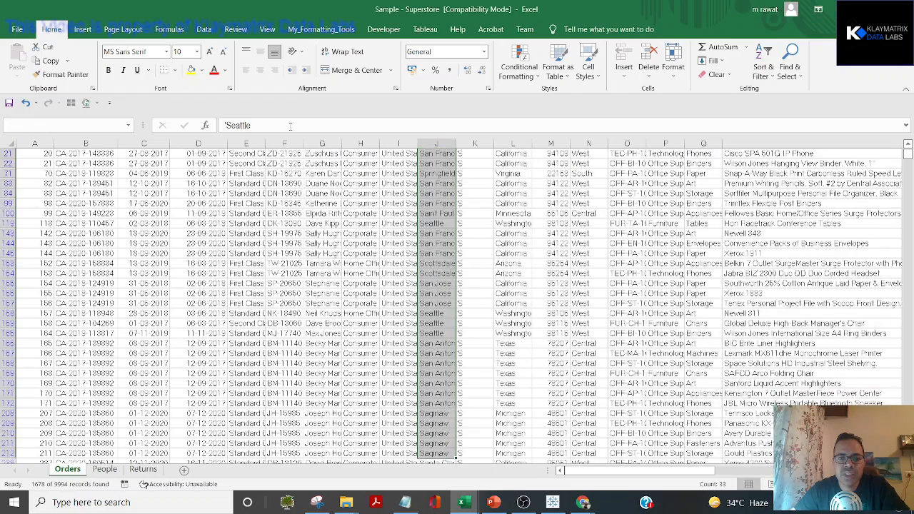
{"action": "key", "text": "ctrl+shift+Down"}
{"action": "key", "text": "alt+Tab"}
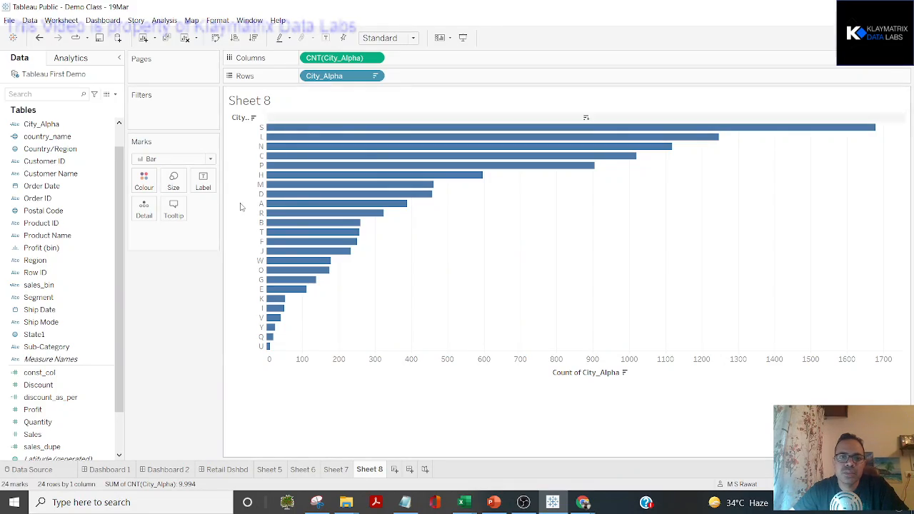
Examine the counts of the longest bars, for the letters S and L, in the sorted chart.
{"action": "mouse_move", "coordinate": [774, 129]}
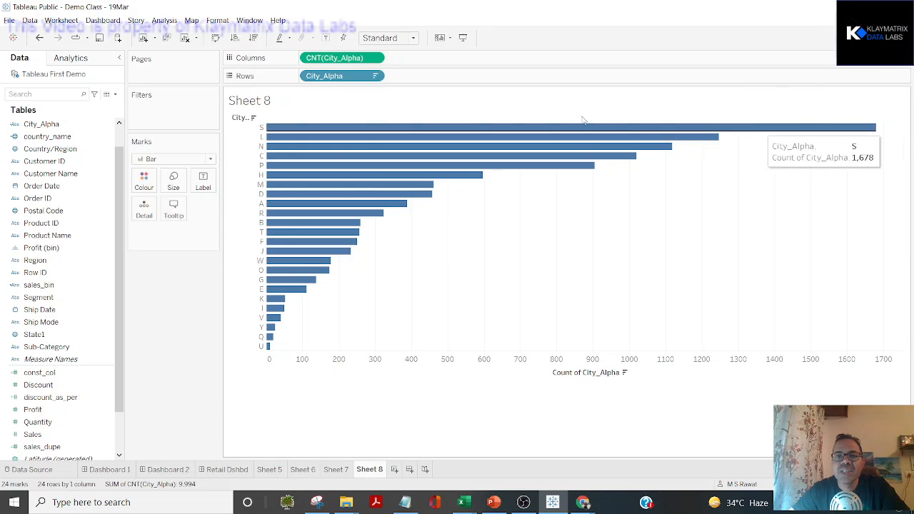
{"action": "left_click", "coordinate": [773, 134]}
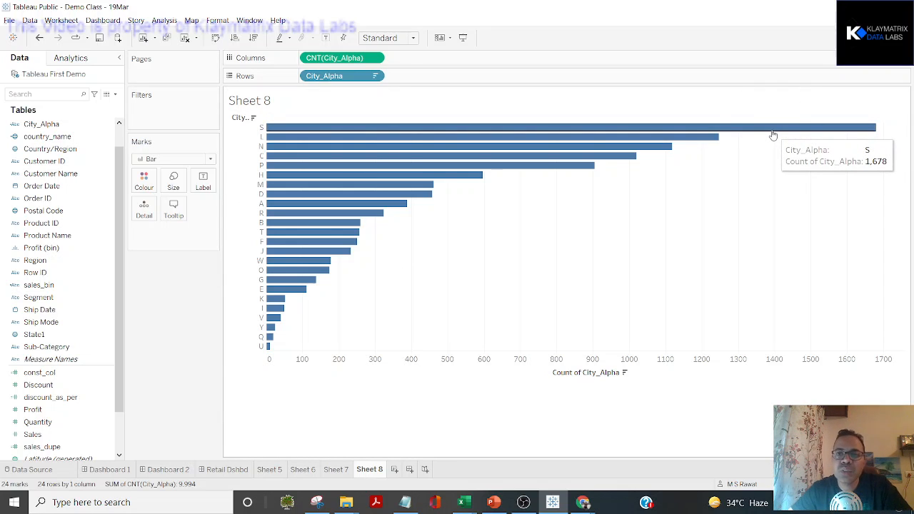
{"action": "left_click", "coordinate": [772, 134]}
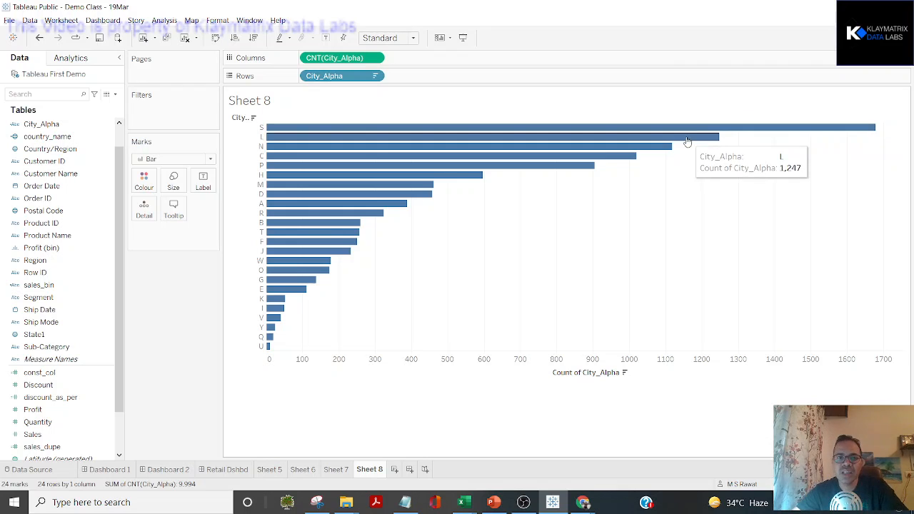
{"action": "mouse_move", "coordinate": [299, 152]}
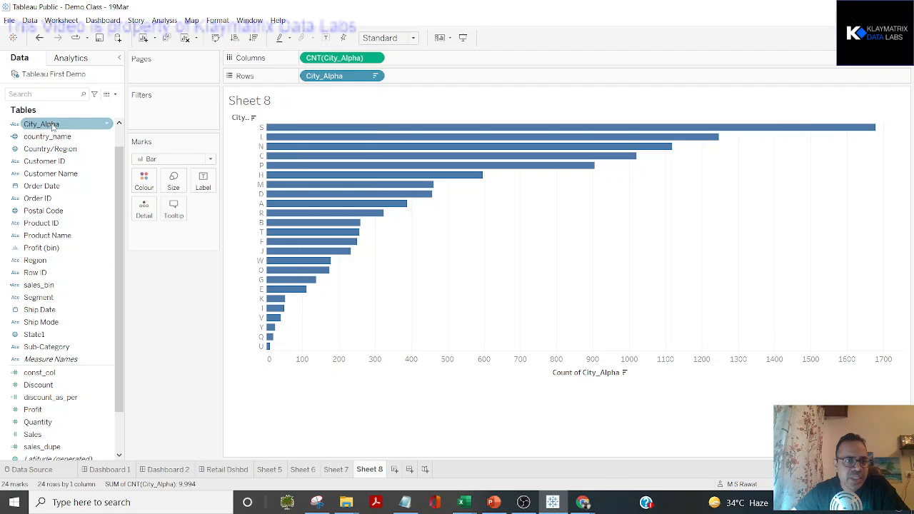
Review the formula of the calculated field City_Alpha and close its editor without changes.
{"action": "left_click", "coordinate": [109, 125]}
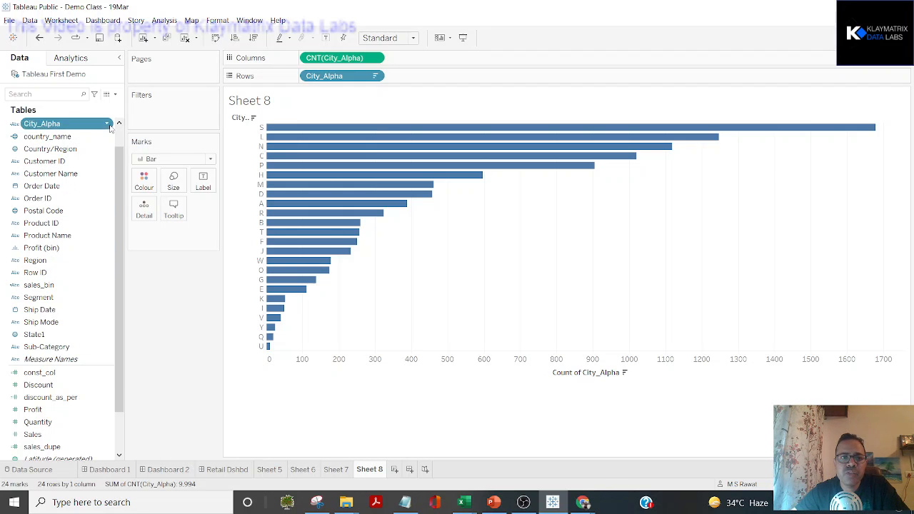
{"action": "left_click", "coordinate": [136, 186]}
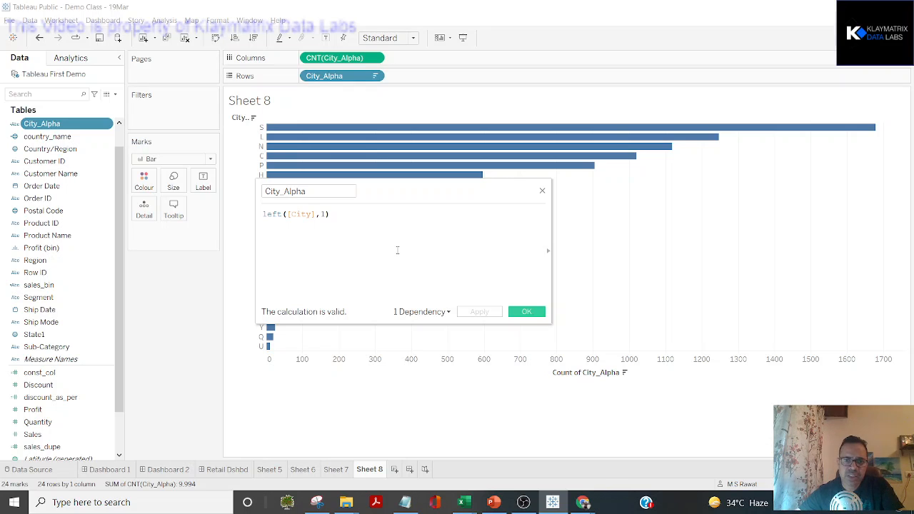
{"action": "left_click", "coordinate": [542, 190]}
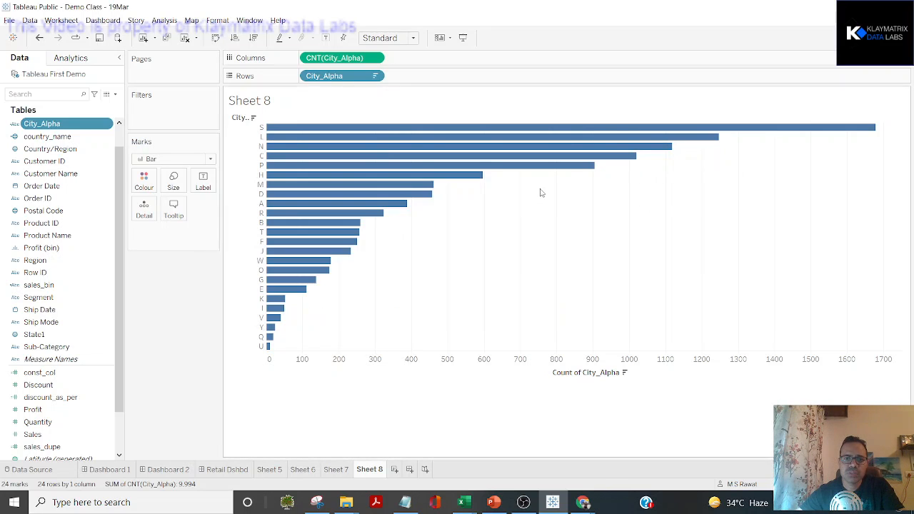
Create a calculated field named len_city_name with the formula len([City]), apply it and save it.
{"action": "left_click", "coordinate": [115, 95]}
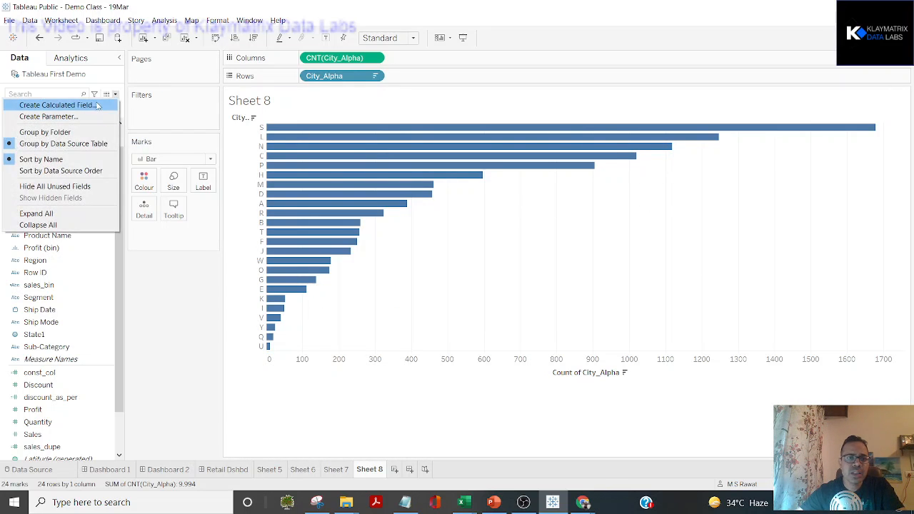
{"action": "left_click", "coordinate": [97, 105]}
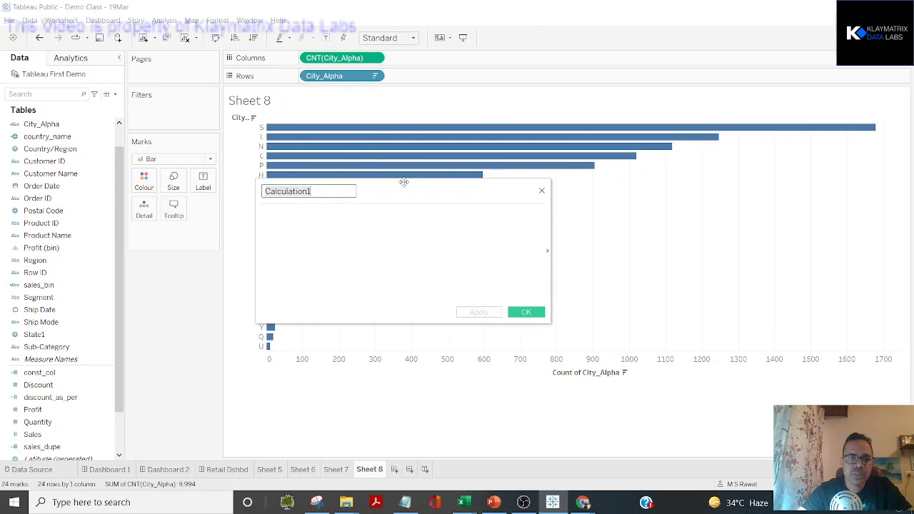
{"action": "key", "text": "BackSpace"}
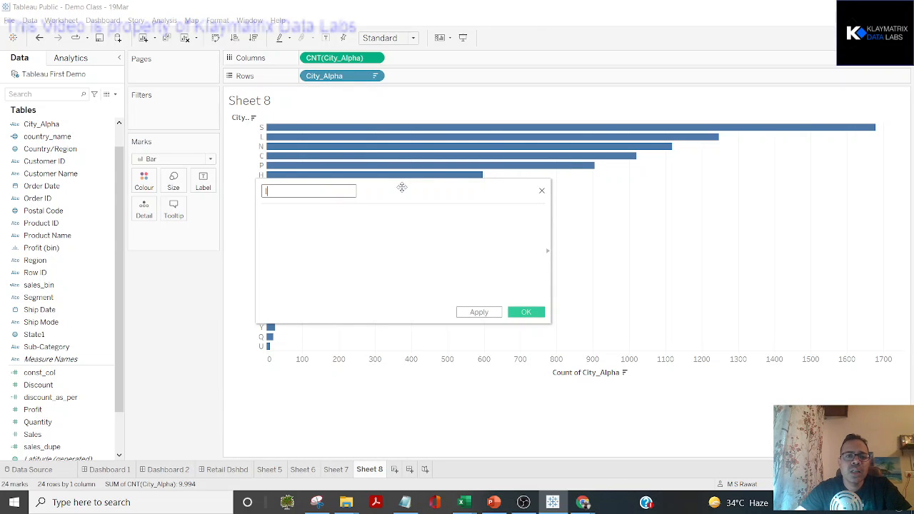
{"action": "type", "text": "len_ci"}
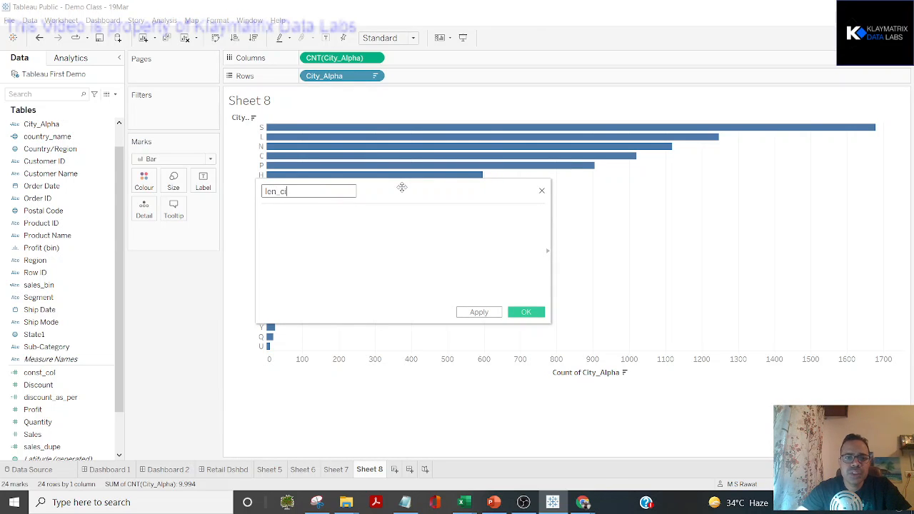
{"action": "type", "text": "ty_name"}
{"action": "left_click", "coordinate": [367, 218]}
{"action": "type", "text": "le"}
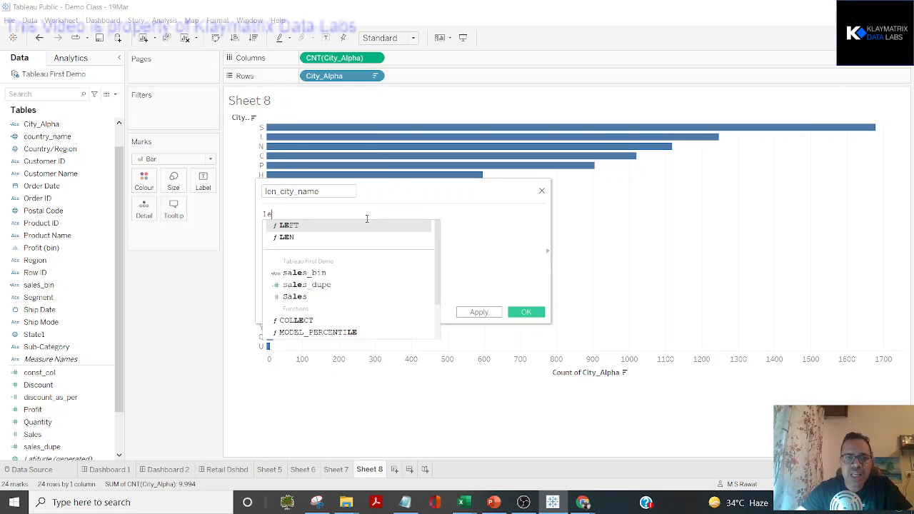
{"action": "type", "text": "n([city"}
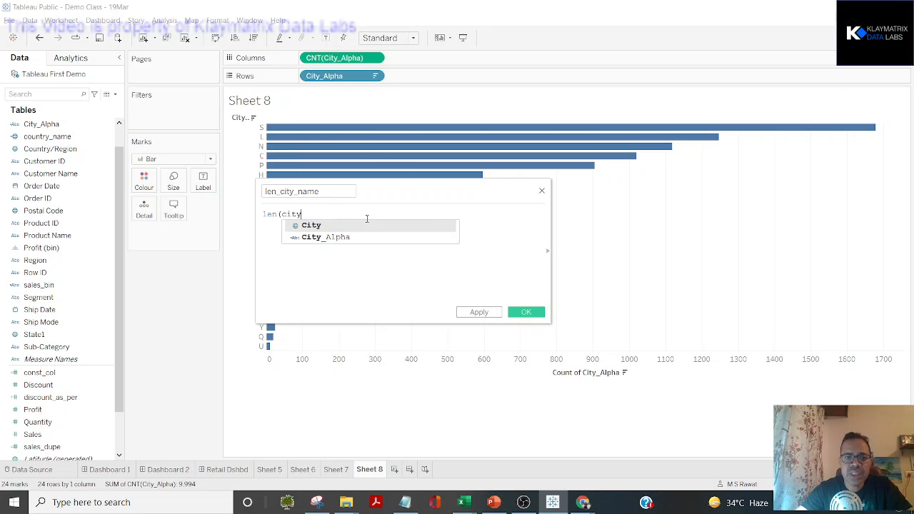
{"action": "key", "text": "Return"}
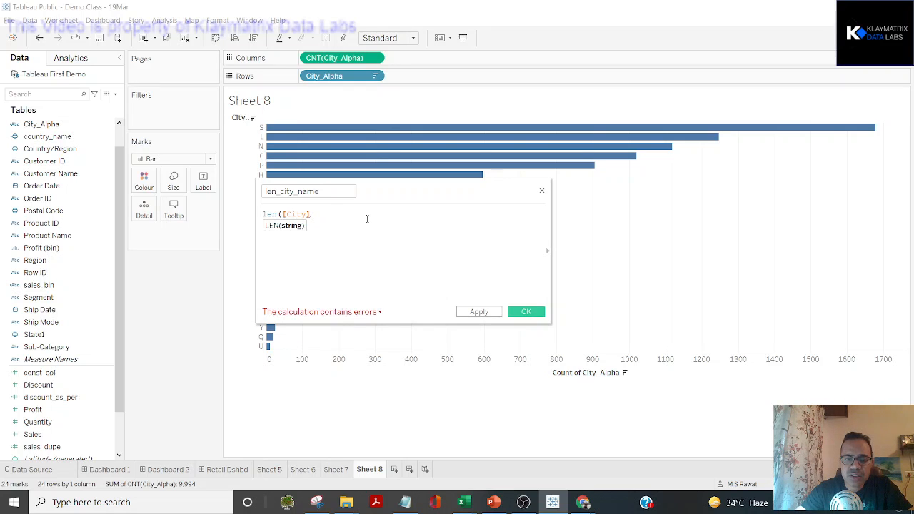
{"action": "type", "text": ")"}
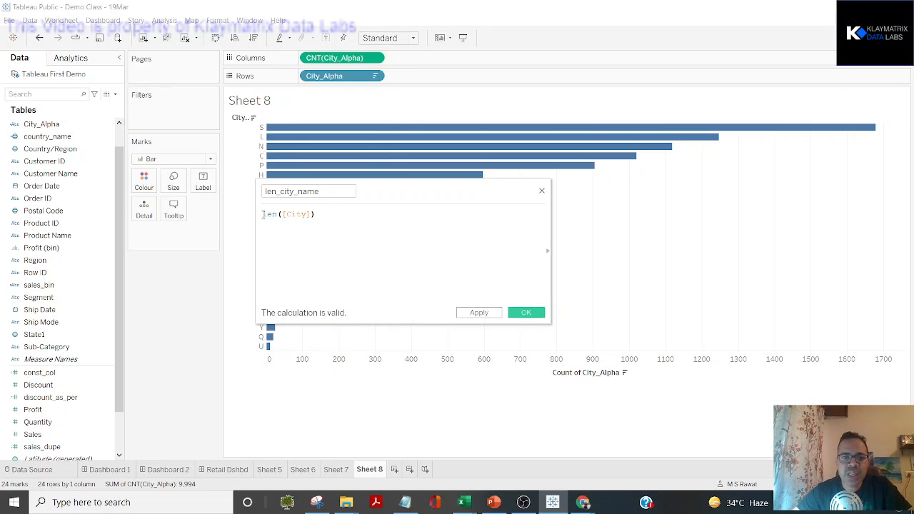
{"action": "left_click", "coordinate": [496, 315]}
{"action": "left_click", "coordinate": [522, 312]}
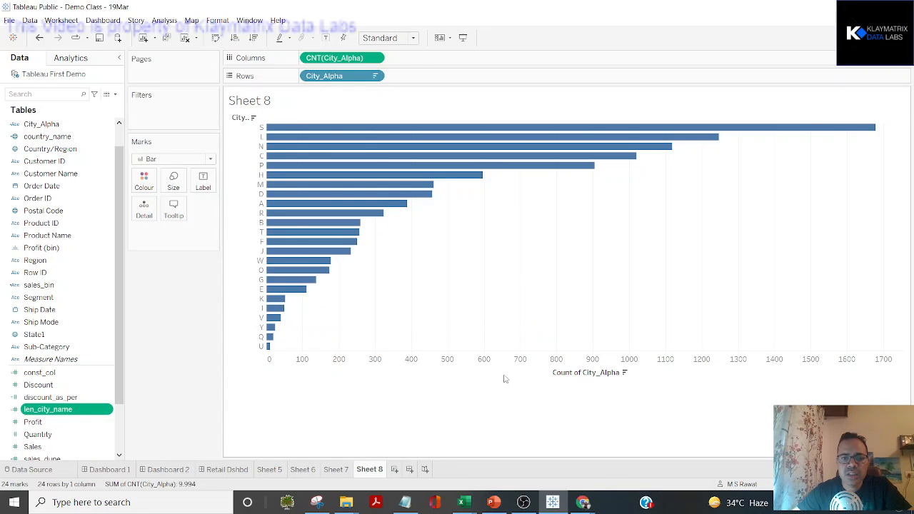
Add a new worksheet and place len_city_name on its columns.
{"action": "left_click", "coordinate": [393, 470]}
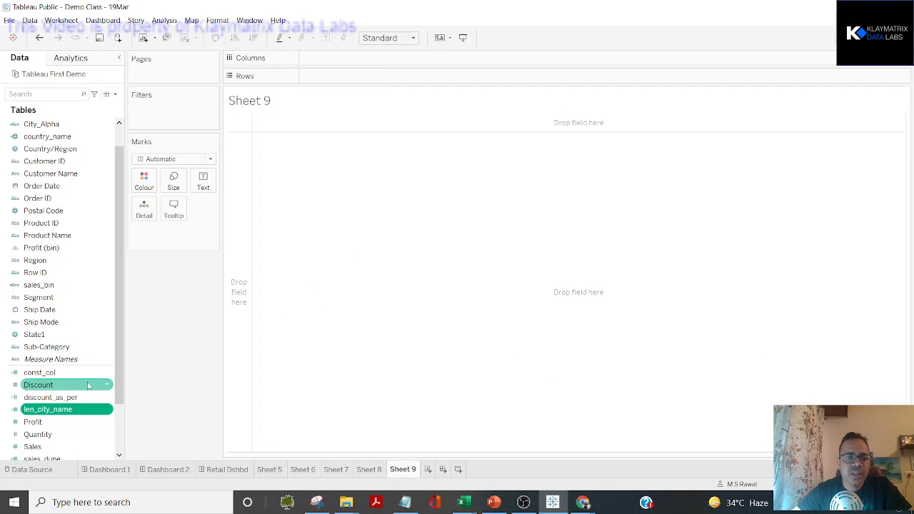
{"action": "mouse_move", "coordinate": [44, 411]}
{"action": "left_mouse_down"}
{"action": "mouse_move", "coordinate": [258, 177]}
{"action": "mouse_move", "coordinate": [335, 57]}
{"action": "mouse_move", "coordinate": [347, 57]}
{"action": "left_mouse_up"}
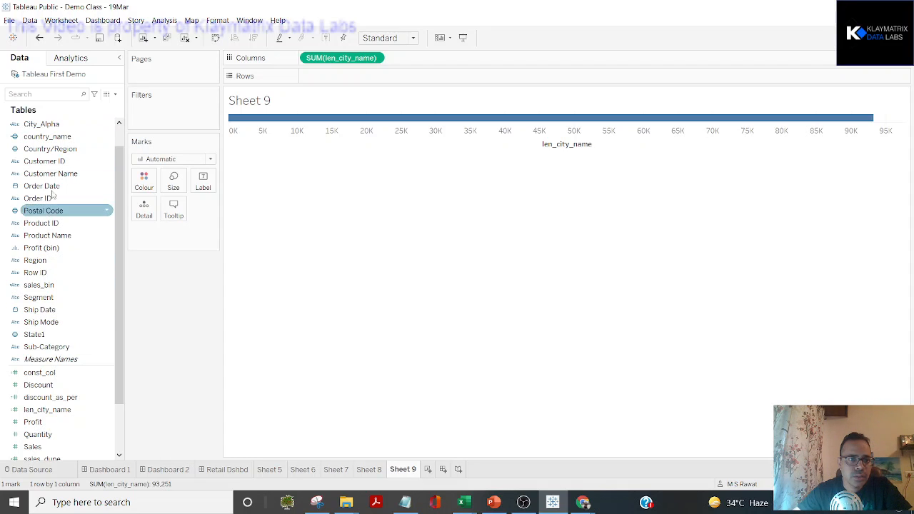
Find the City field, place it on the rows, and sort the cities by len_city_name in descending order.
{"action": "left_click", "coordinate": [58, 93]}
{"action": "type", "text": "c"}
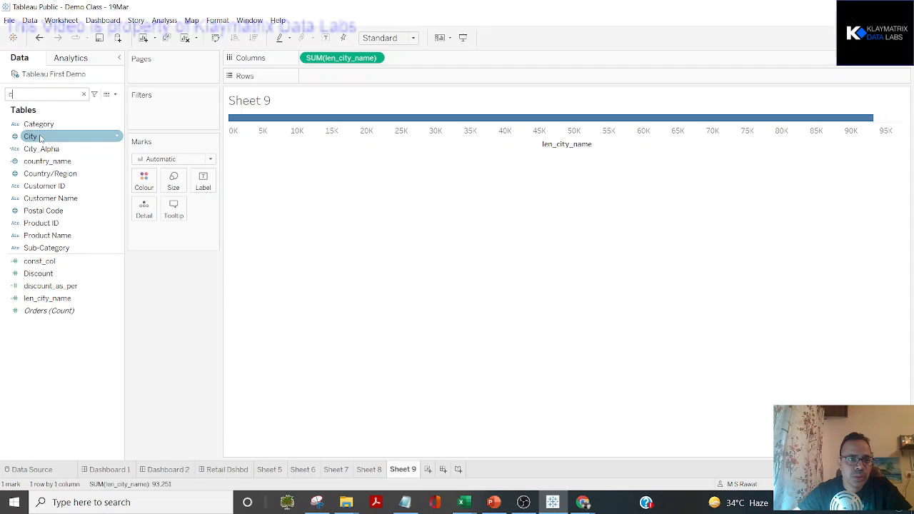
{"action": "left_click_drag", "start_coordinate": [30, 136], "coordinate": [349, 79]}
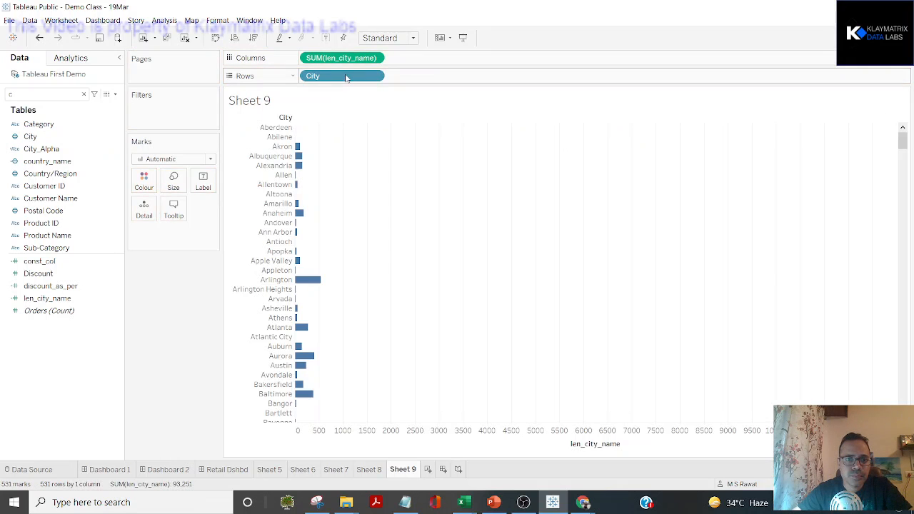
{"action": "left_click", "coordinate": [626, 445]}
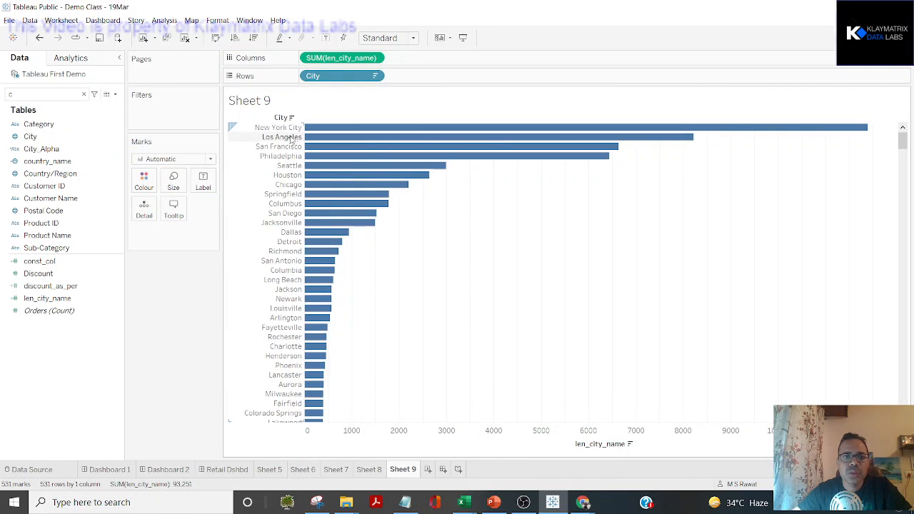
Switch to the Sample - Superstore workbook in Excel and go to the header of the City column.
{"action": "mouse_move", "coordinate": [512, 133]}
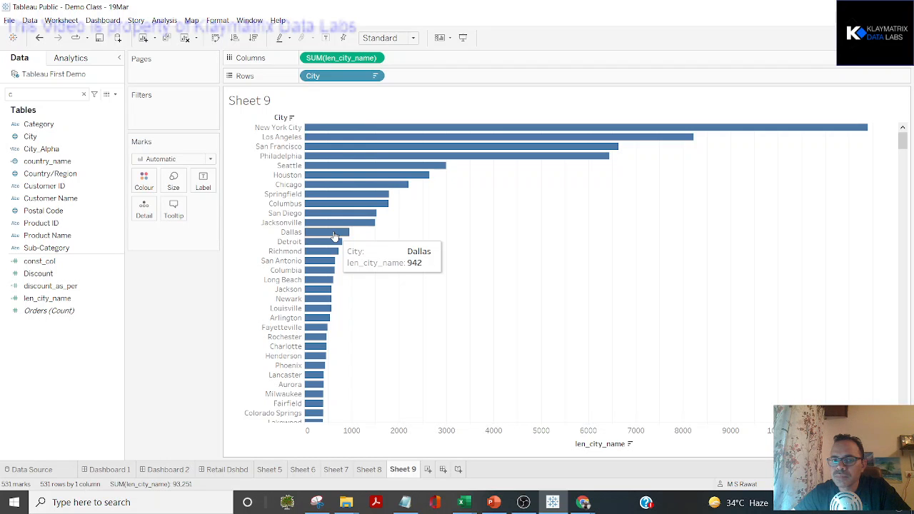
{"action": "key", "text": "alt+Tab"}
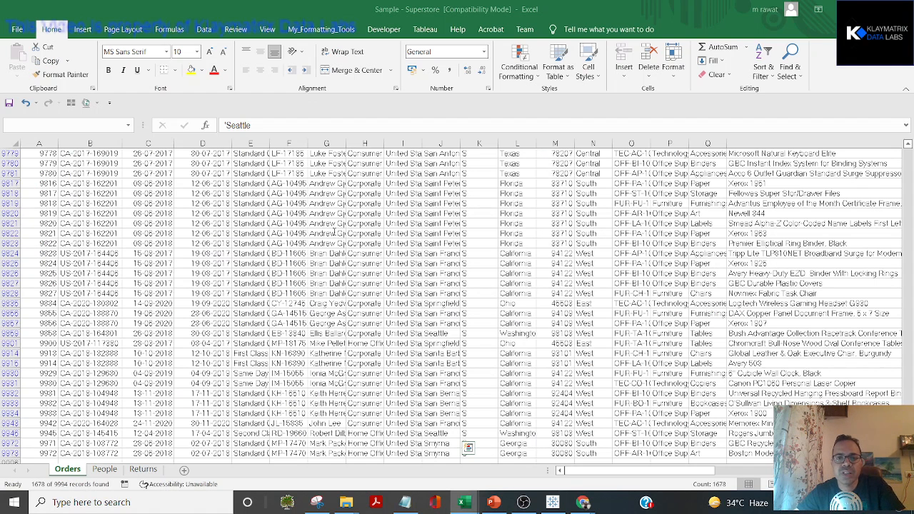
{"action": "key", "text": "ctrl+Up"}
{"action": "key", "text": "alt+Down"}
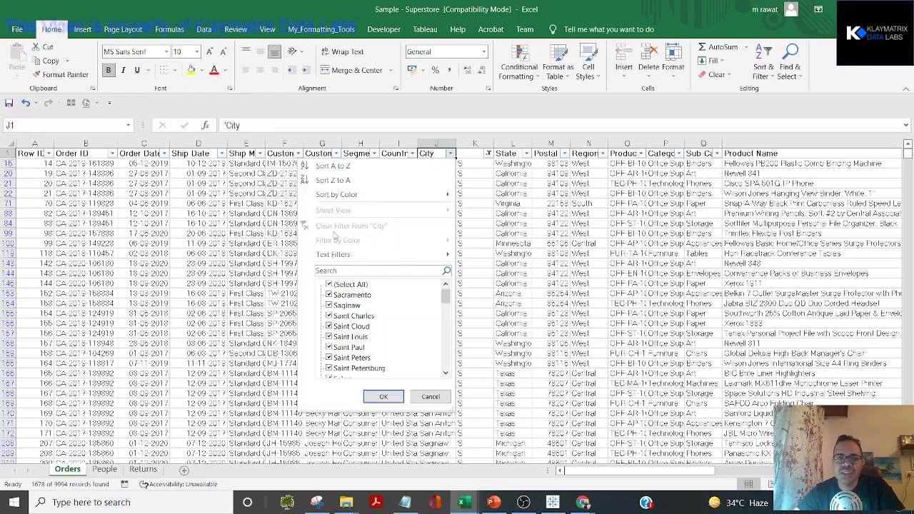
{"action": "key", "text": "Down"}
{"action": "key", "text": "Down"}
{"action": "key", "text": "Down"}
{"action": "key", "text": "Down"}
{"action": "key", "text": "Down"}
{"action": "key", "text": "Down"}
{"action": "key", "text": "Up"}
{"action": "key", "text": "space"}
{"action": "key", "text": "Down"}
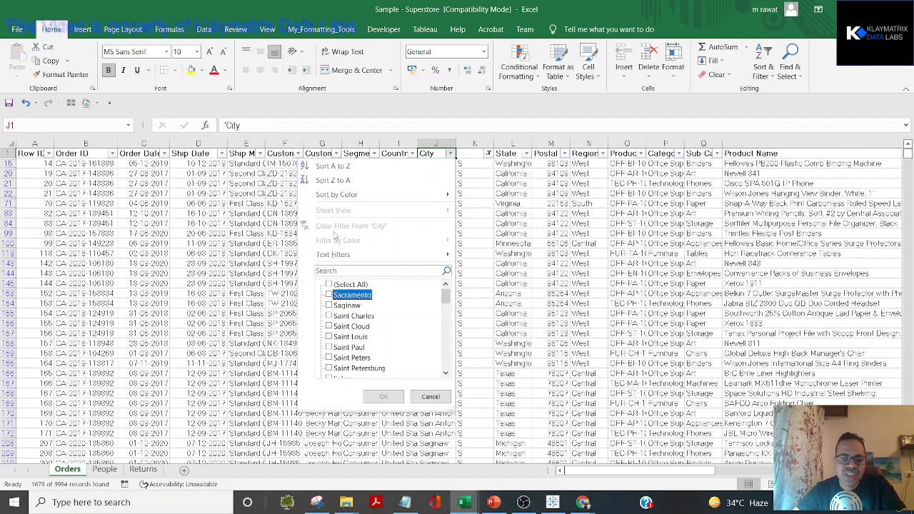
{"action": "key", "text": "Escape"}
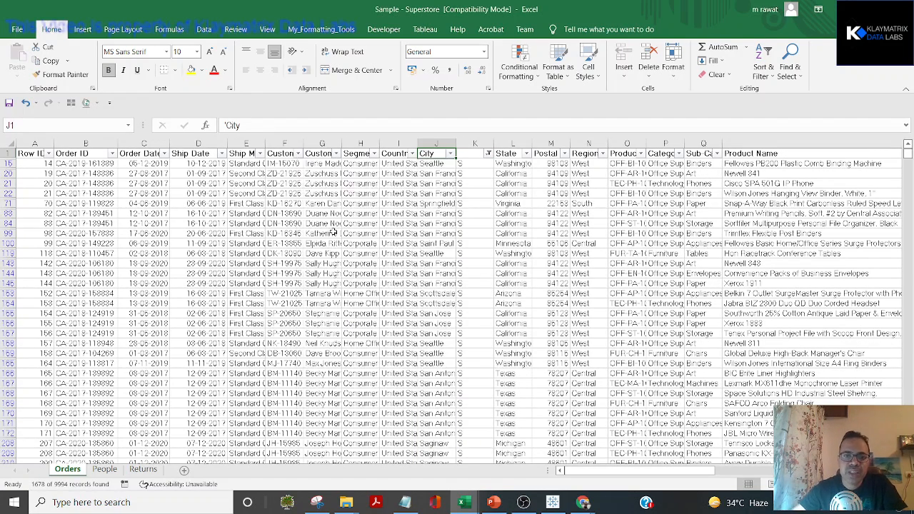
Remove the first-letter filter from column K by selecting all of its values.
{"action": "key", "text": "Right"}
{"action": "key", "text": "Right"}
{"action": "key", "text": "Left"}
{"action": "key", "text": "alt+Down"}
{"action": "key", "text": "Down"}
{"action": "key", "text": "Down"}
{"action": "key", "text": "Down"}
{"action": "key", "text": "Down"}
{"action": "key", "text": "Down"}
{"action": "key", "text": "Down"}
{"action": "key", "text": "Down"}
{"action": "key", "text": "Down"}
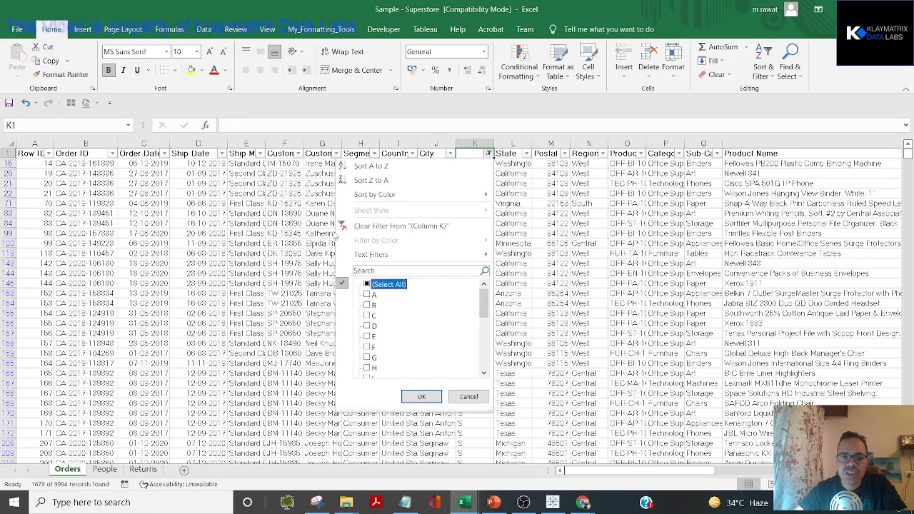
{"action": "key", "text": "Up"}
{"action": "key", "text": "space"}
{"action": "key", "text": "Return"}
Filter the City column so that only Dallas is selected.
{"action": "key", "text": "Left"}
{"action": "key", "text": "Left"}
{"action": "key", "text": "Right"}
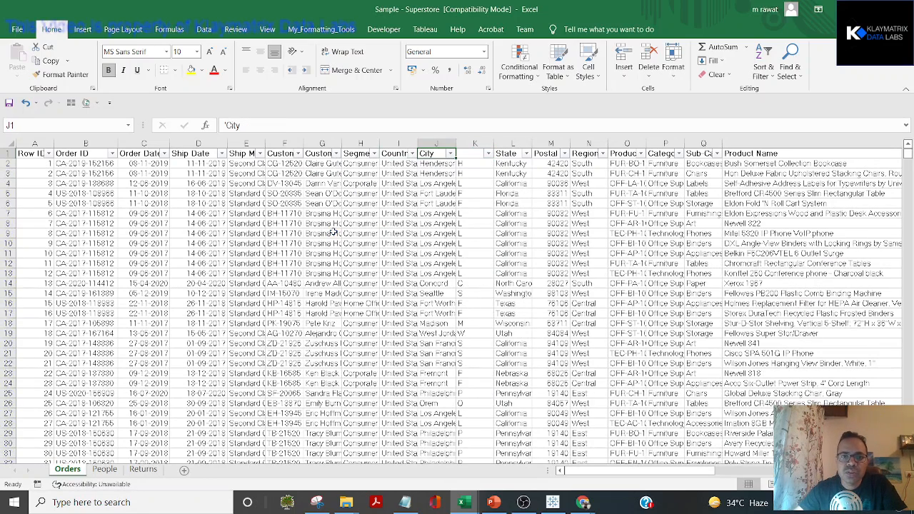
{"action": "key", "text": "alt+Down"}
{"action": "key", "text": "Down"}
{"action": "key", "text": "Down"}
{"action": "key", "text": "Down"}
{"action": "key", "text": "Down"}
{"action": "key", "text": "Down"}
{"action": "key", "text": "space"}
{"action": "key", "text": "d"}
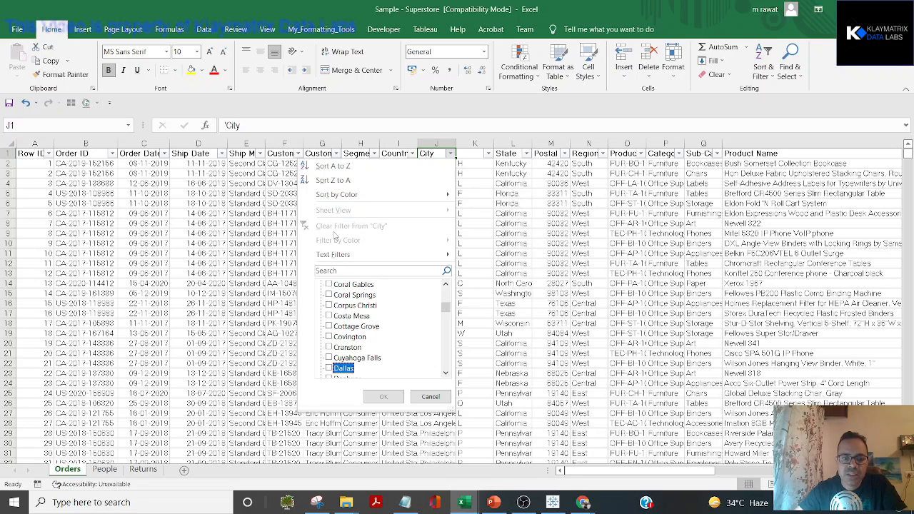
{"action": "key", "text": "space"}
{"action": "key", "text": "Return"}
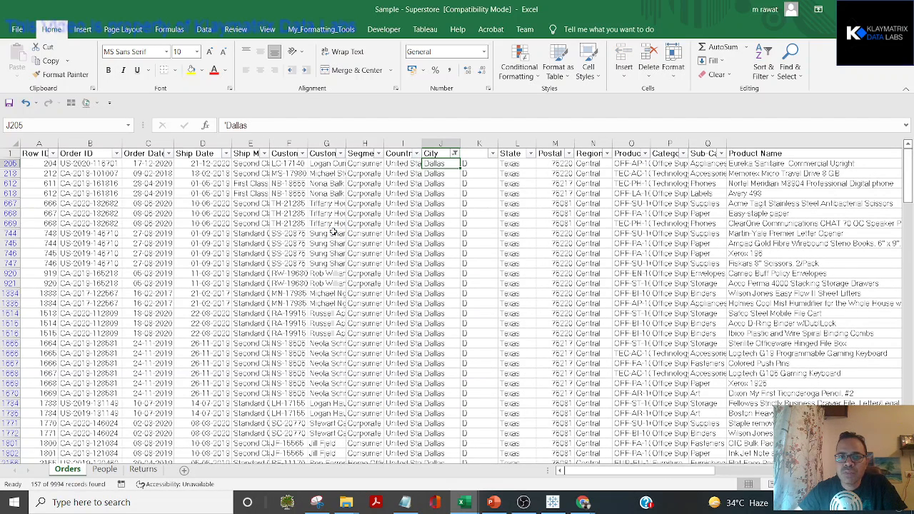
Select all filtered Dallas cells and compare their count with the Dallas bar in the Tableau chart, ending in Tableau.
{"action": "key", "text": "shift+Down"}
{"action": "key", "text": "shift+Down"}
{"action": "key", "text": "ctrl+shift+Down"}
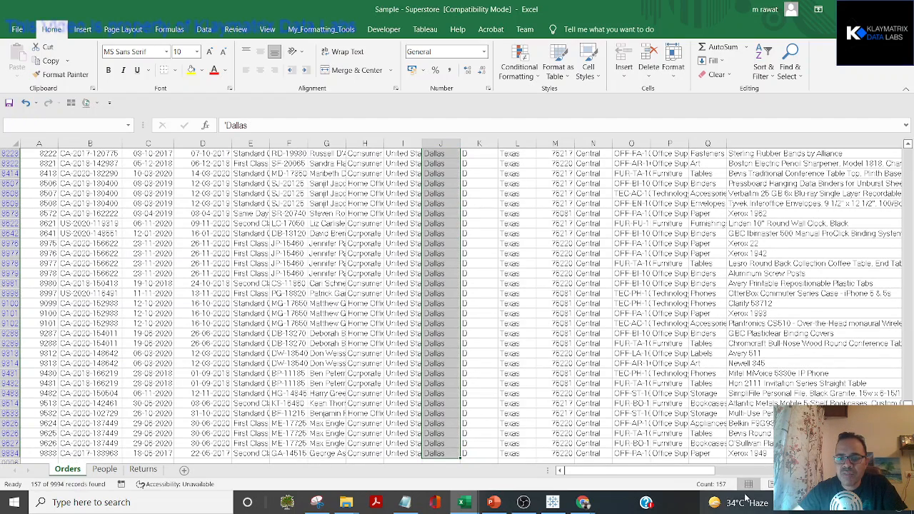
{"action": "key", "text": "ctrl"}
{"action": "key", "text": "alt+Tab"}
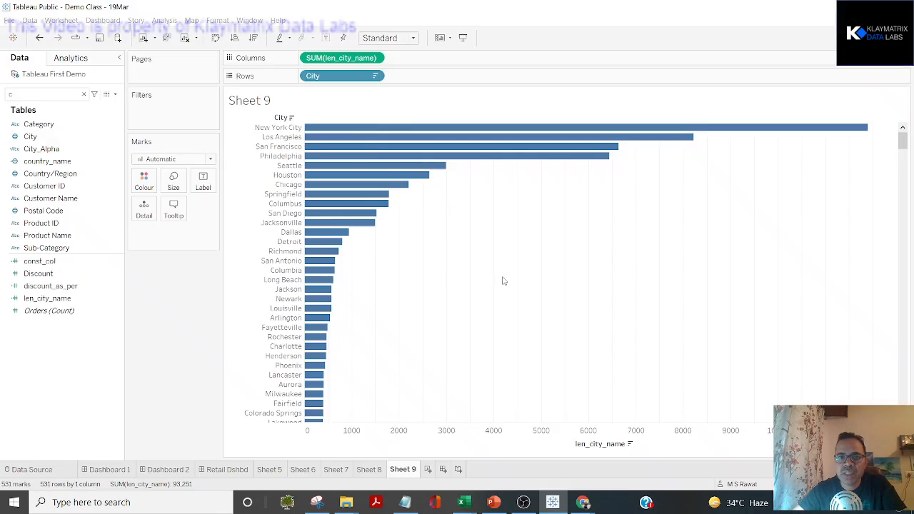
{"action": "mouse_move", "coordinate": [310, 234]}
{"action": "key", "text": "alt+Tab"}
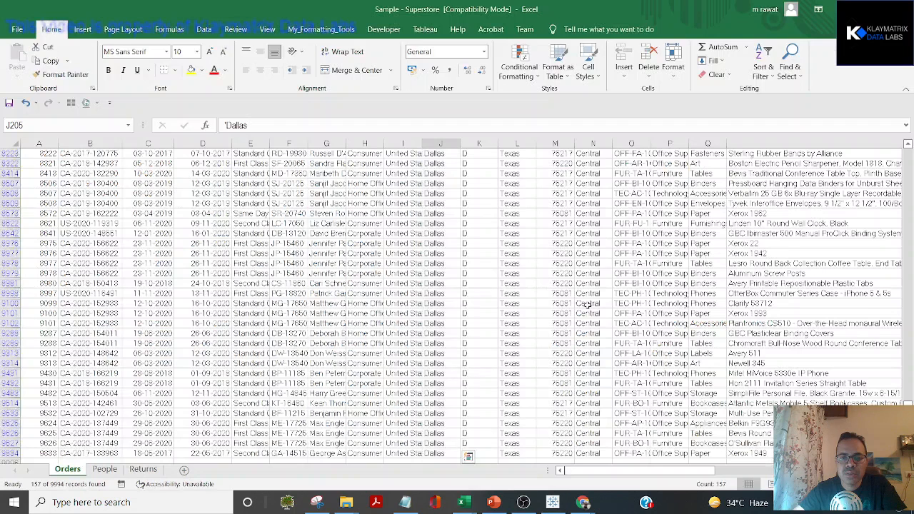
{"action": "key", "text": "alt+Tab"}
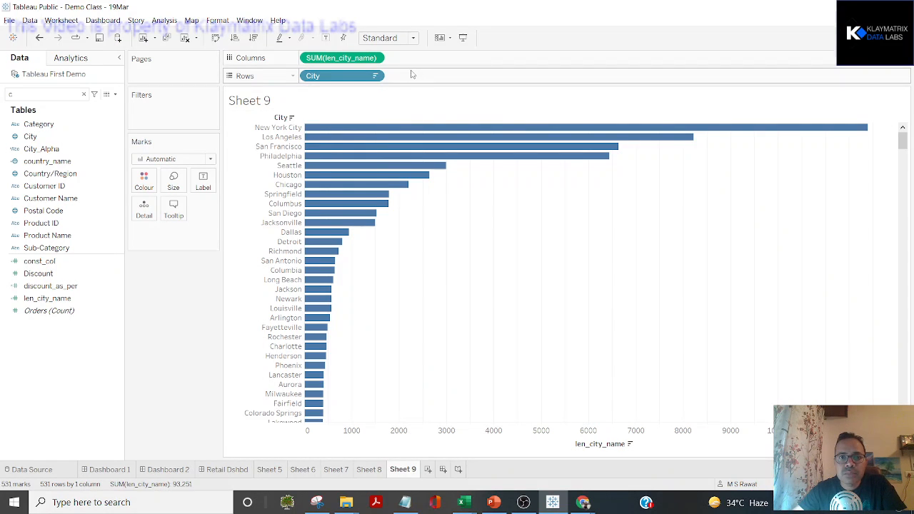
{"action": "key", "text": "alt+Tab"}
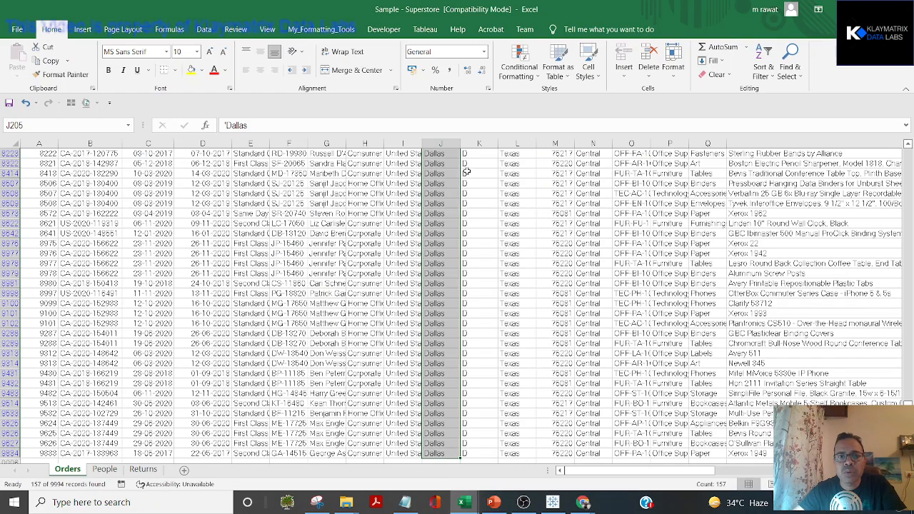
{"action": "key", "text": "alt+Tab"}
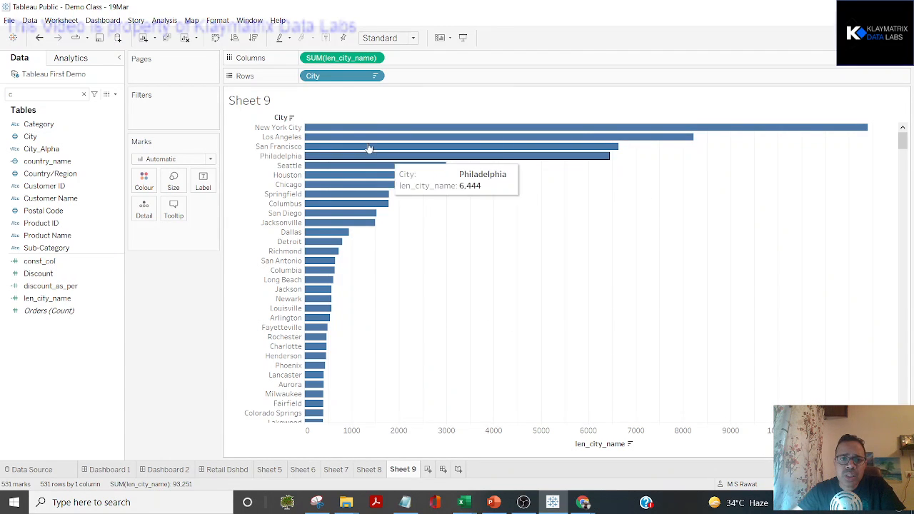
{"action": "left_click", "coordinate": [373, 58]}
{"action": "mouse_move", "coordinate": [377, 176]}
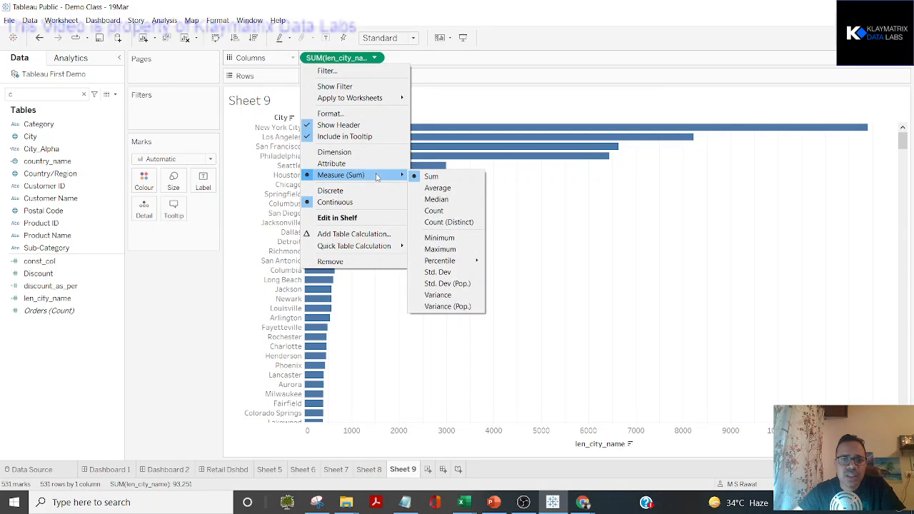
{"action": "key", "text": "Escape"}
{"action": "key", "text": "Escape"}
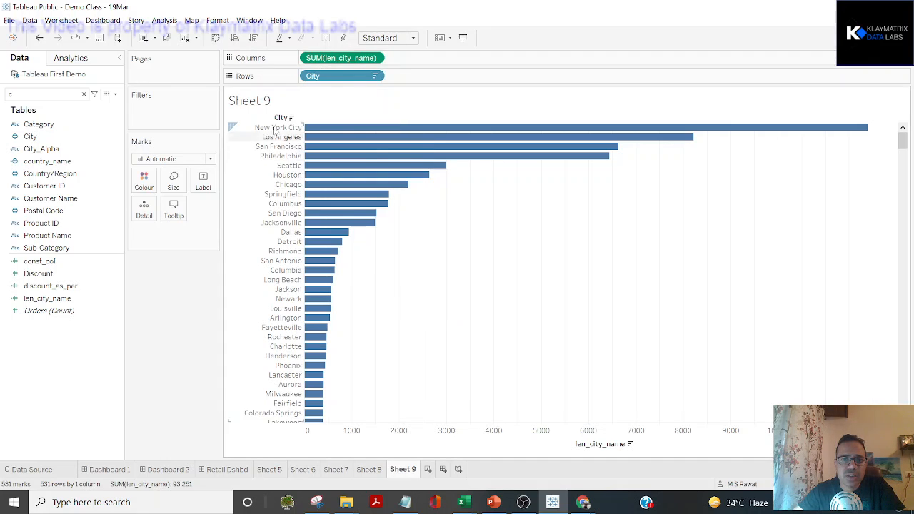
{"action": "left_click", "coordinate": [374, 76]}
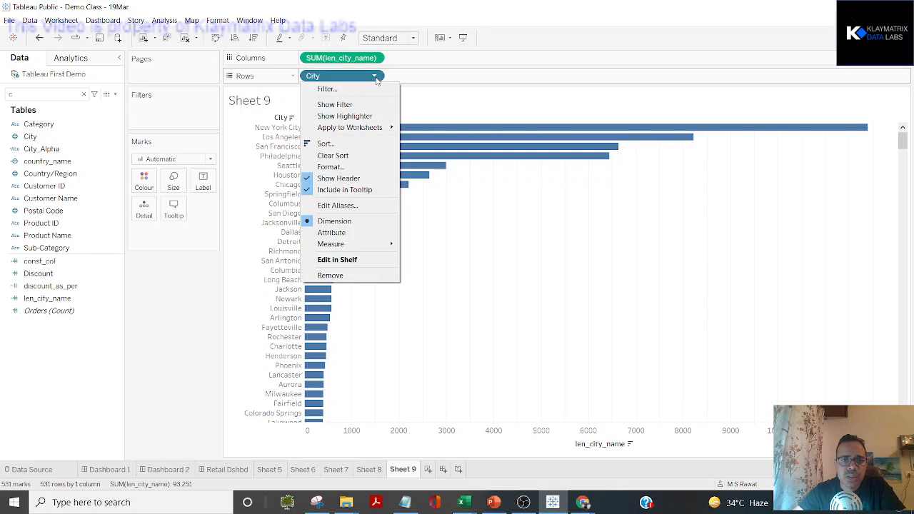
{"action": "left_click", "coordinate": [371, 55]}
{"action": "left_click", "coordinate": [374, 58]}
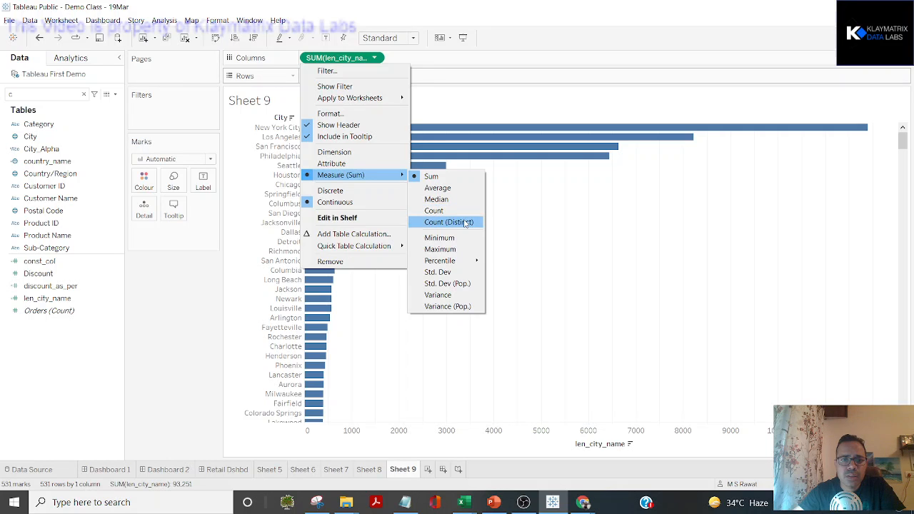
{"action": "key", "text": "Escape"}
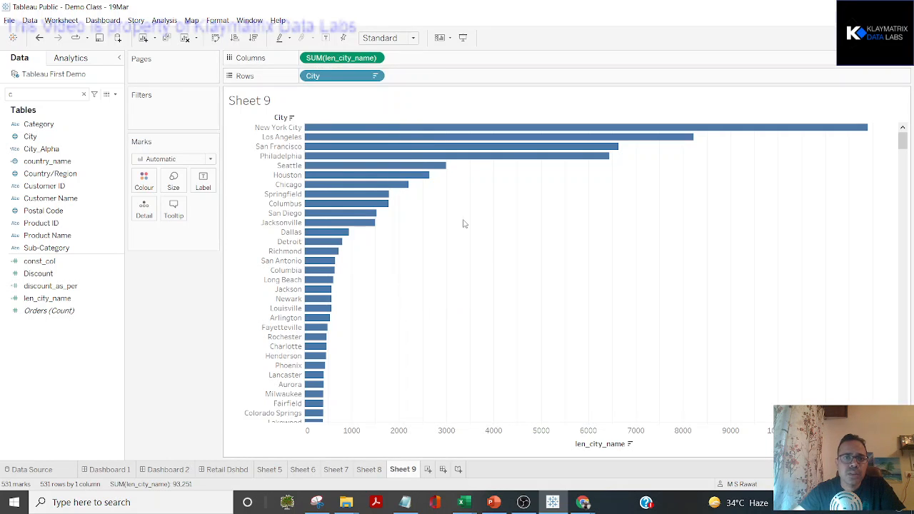
Try measuring City on the rows as Count (Distinct), and undo the change.
{"action": "left_click", "coordinate": [376, 77]}
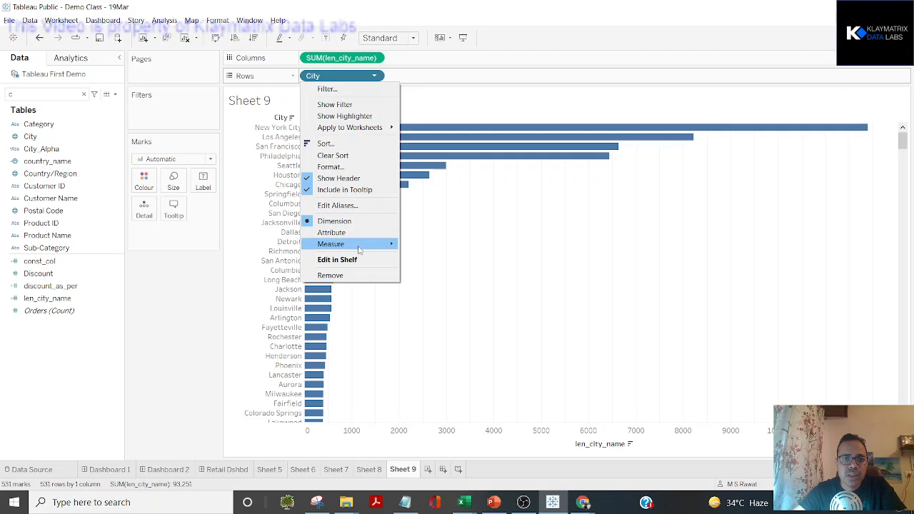
{"action": "mouse_move", "coordinate": [360, 249]}
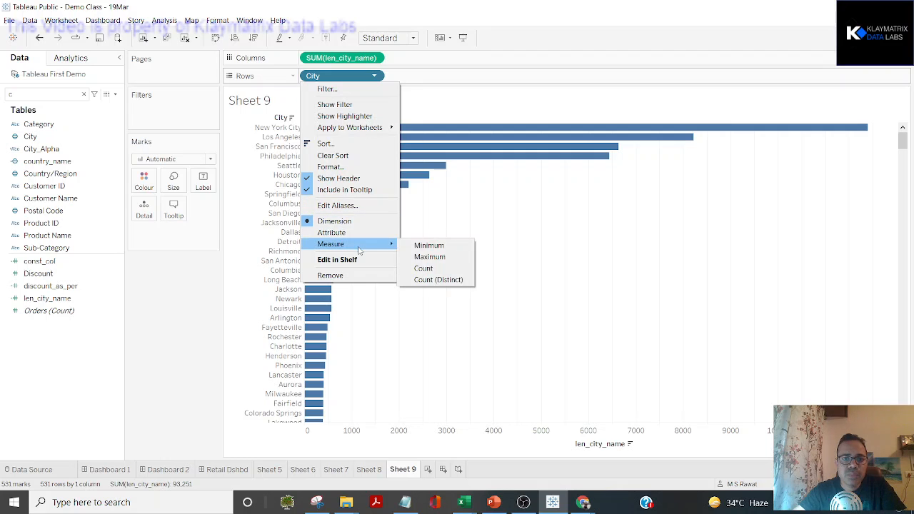
{"action": "left_click", "coordinate": [432, 279]}
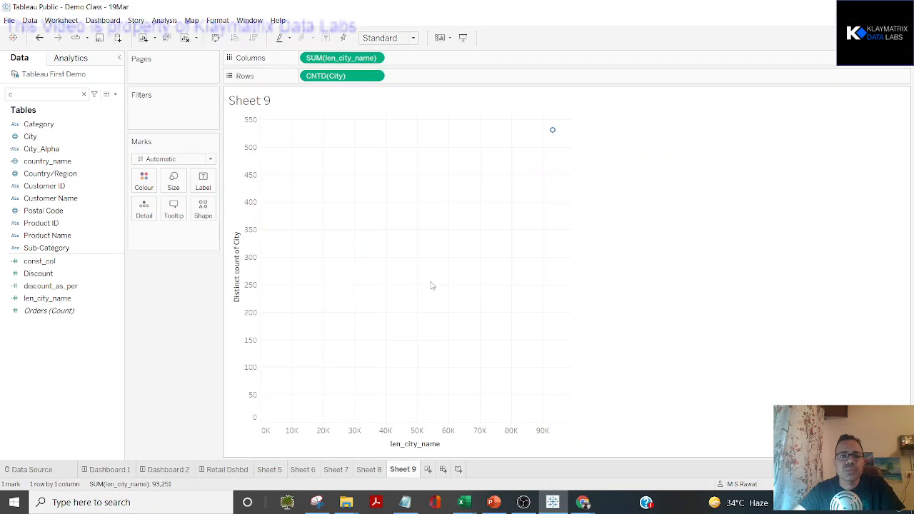
{"action": "key", "text": "ctrl+z"}
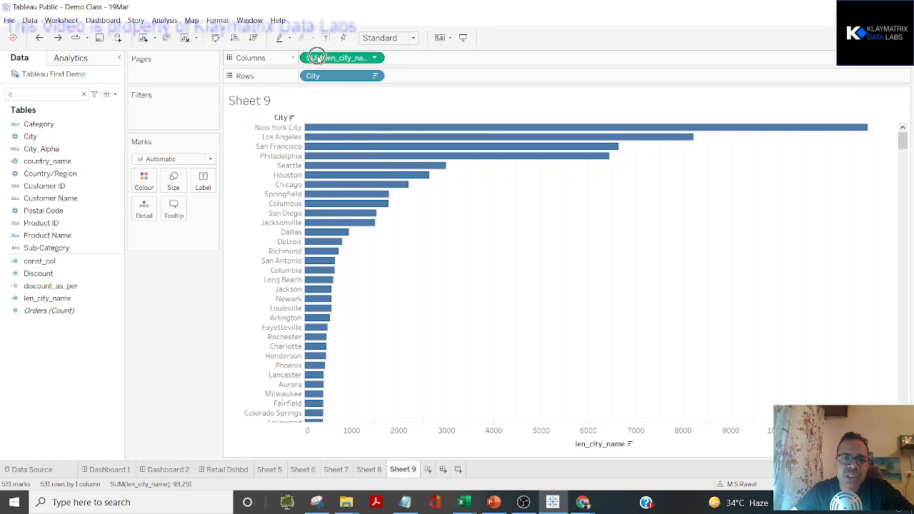
Try converting len_city_name on the columns to Discrete, and undo the conversion.
{"action": "left_click", "coordinate": [375, 58]}
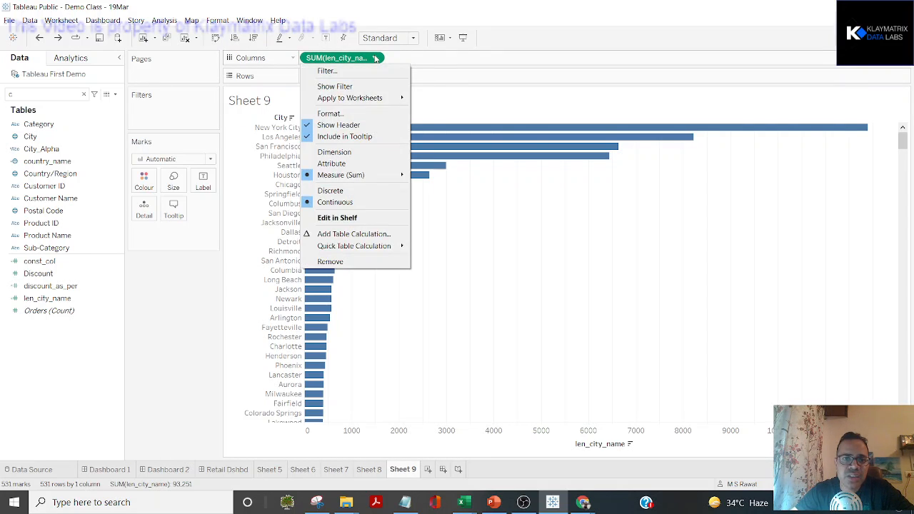
{"action": "left_click", "coordinate": [334, 191]}
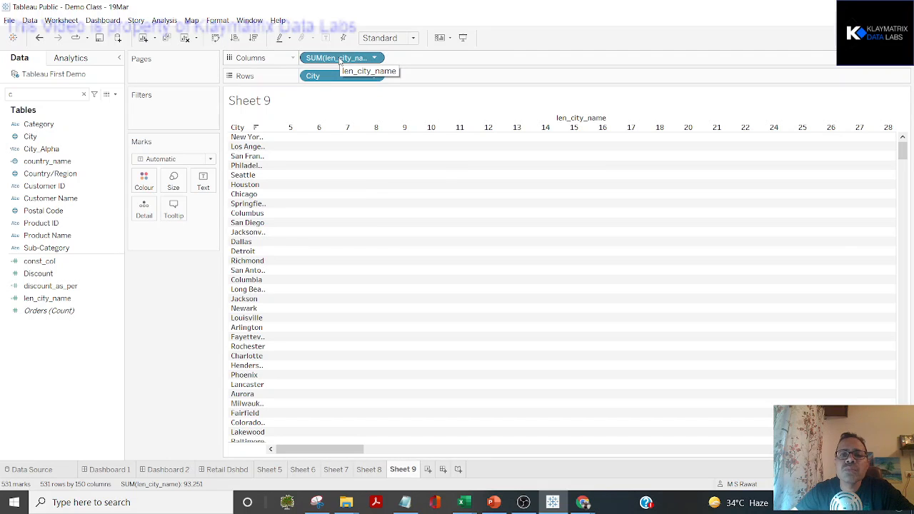
{"action": "key", "text": "ctrl+z"}
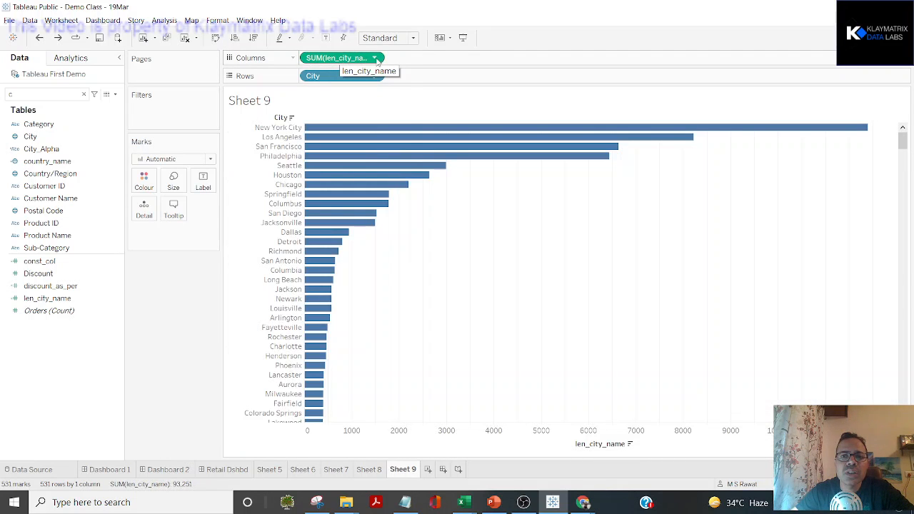
Set the aggregation of len_city_name to Minimum, sort the cities by it in descending order, and look through the bars.
{"action": "left_click", "coordinate": [374, 58]}
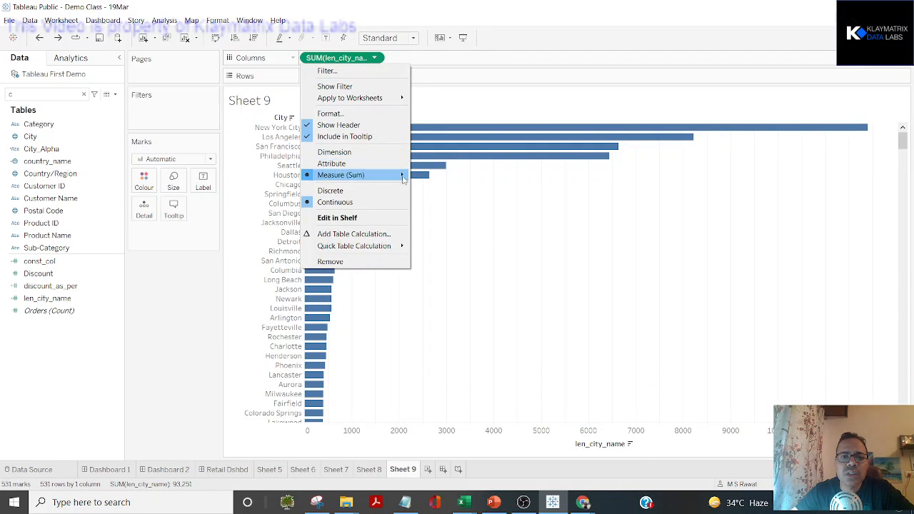
{"action": "mouse_move", "coordinate": [403, 180]}
{"action": "left_click", "coordinate": [439, 238]}
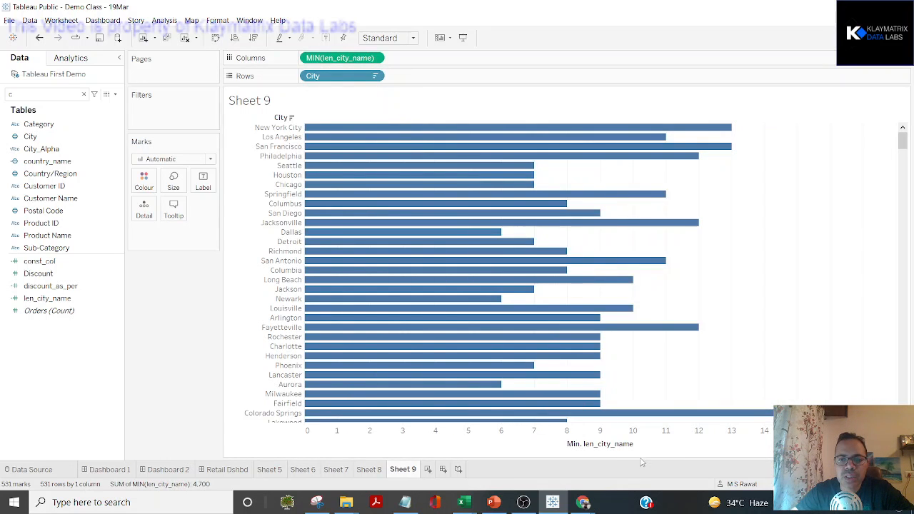
{"action": "left_click", "coordinate": [638, 443]}
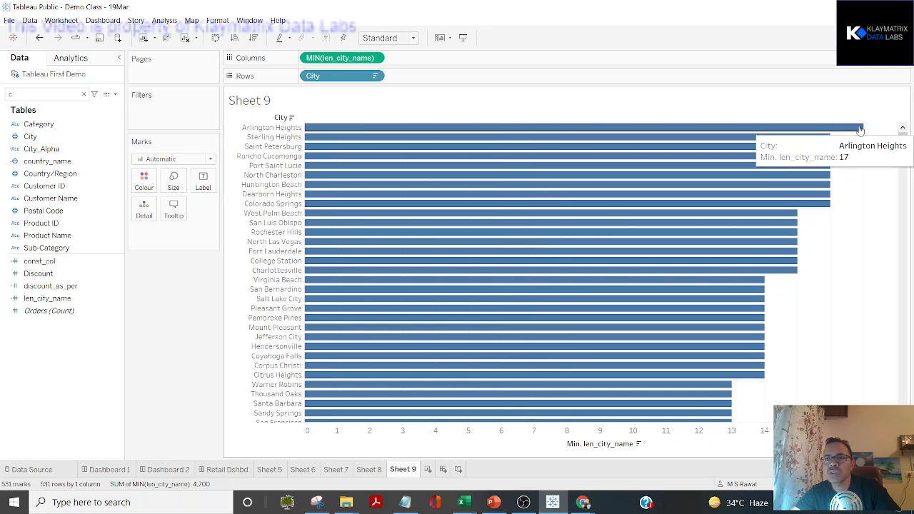
{"action": "scroll", "coordinate": [694, 304], "scroll_direction": "down", "scroll_amount": 10}
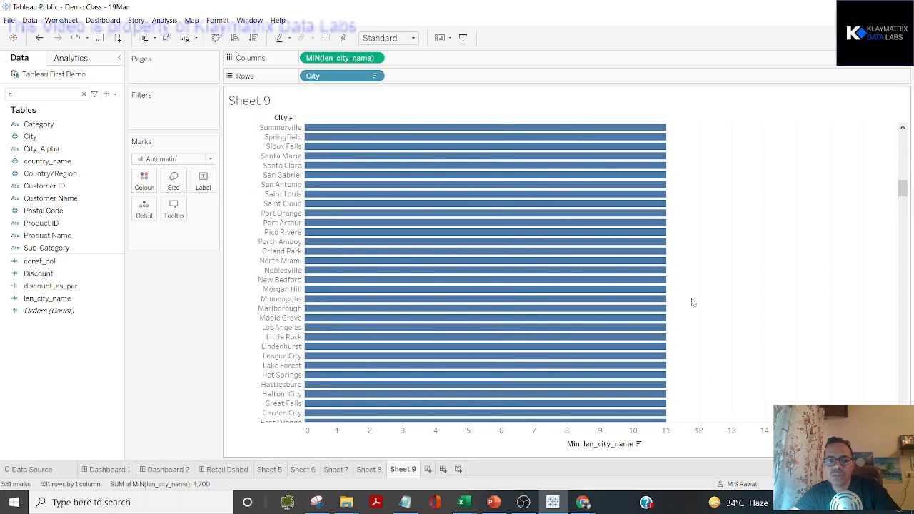
{"action": "scroll", "coordinate": [314, 407], "scroll_direction": "down", "scroll_amount": 2}
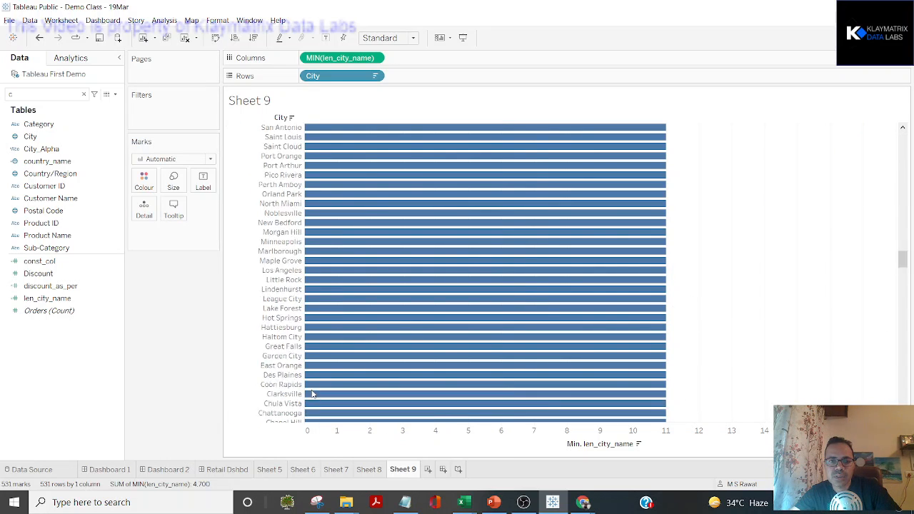
Look through the cities sorted by name length and review the aggregation options for len_city_name.
{"action": "scroll", "coordinate": [312, 393], "scroll_direction": "down", "scroll_amount": 20}
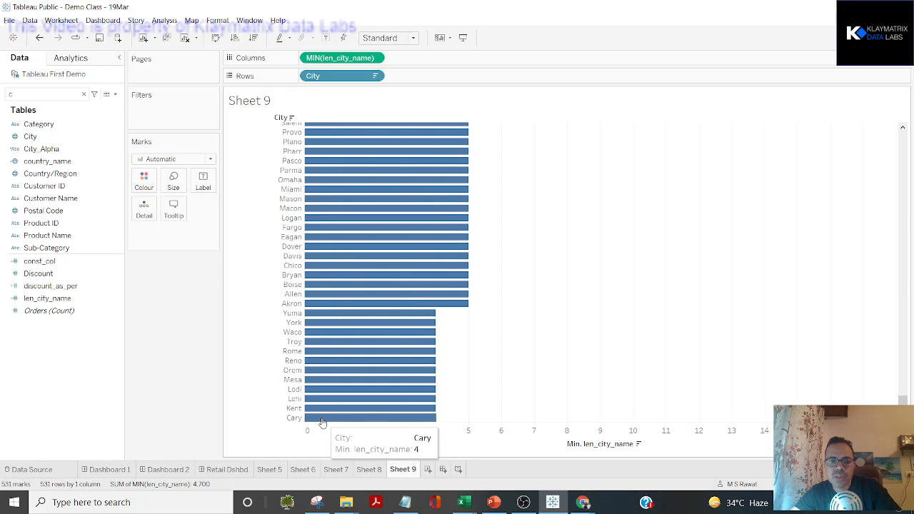
{"action": "scroll", "coordinate": [434, 323], "scroll_direction": "up", "scroll_amount": 20}
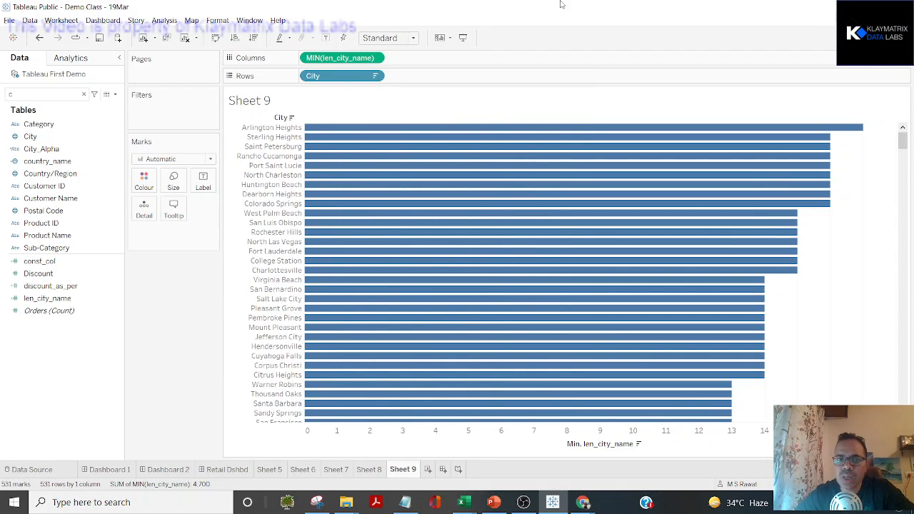
{"action": "left_click", "coordinate": [376, 62]}
{"action": "mouse_move", "coordinate": [385, 179]}
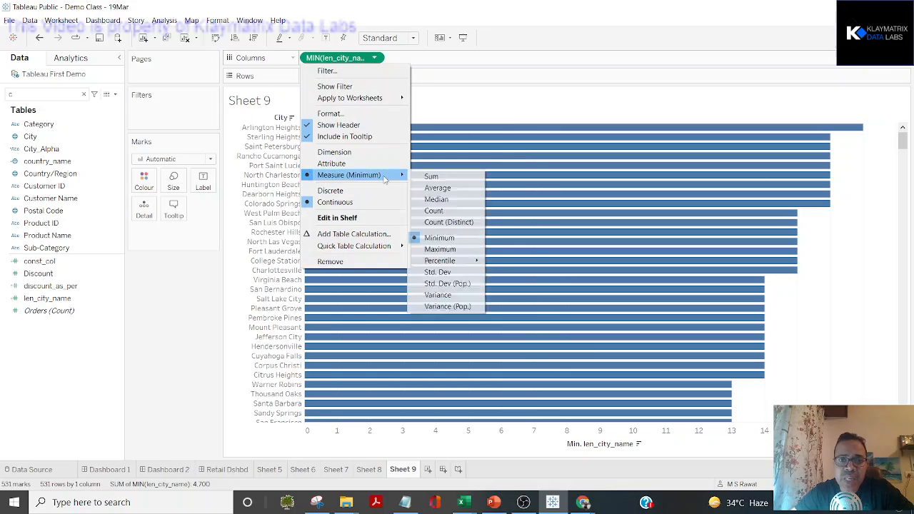
{"action": "key", "text": "Escape"}
{"action": "key", "text": "Escape"}
Switch to Excel and select all filtered Dallas cells in the City column to check their count.
{"action": "key", "text": "alt+Tab"}
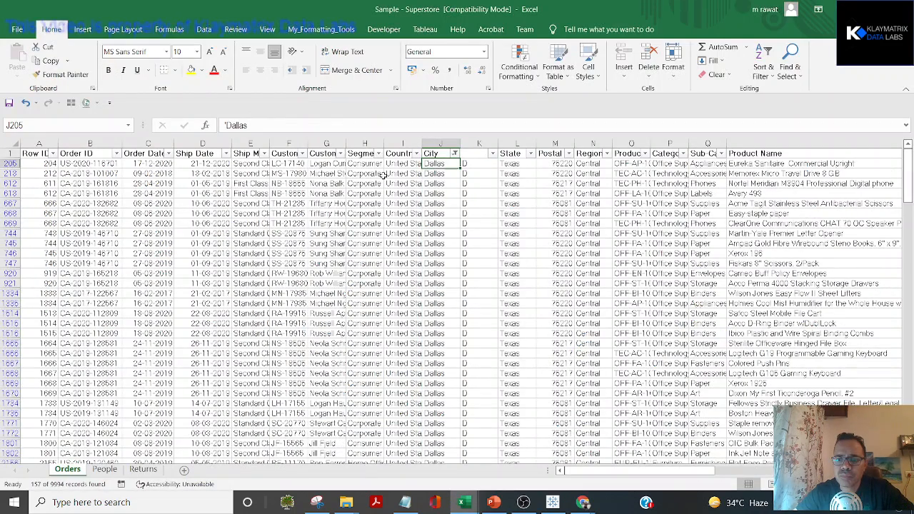
{"action": "key", "text": "ctrl+shift+Down"}
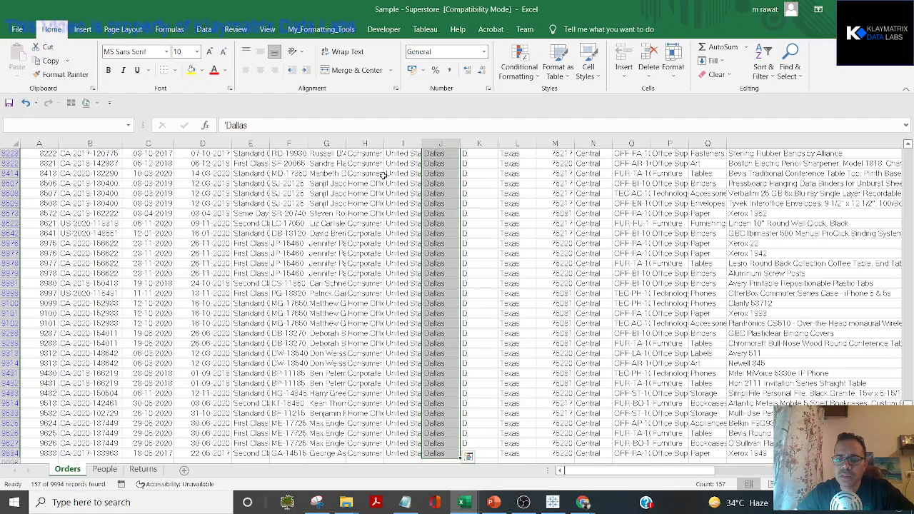
{"action": "key", "text": "ctrl+Down"}
{"action": "key", "text": "ctrl+Up"}
{"action": "key", "text": "Down"}
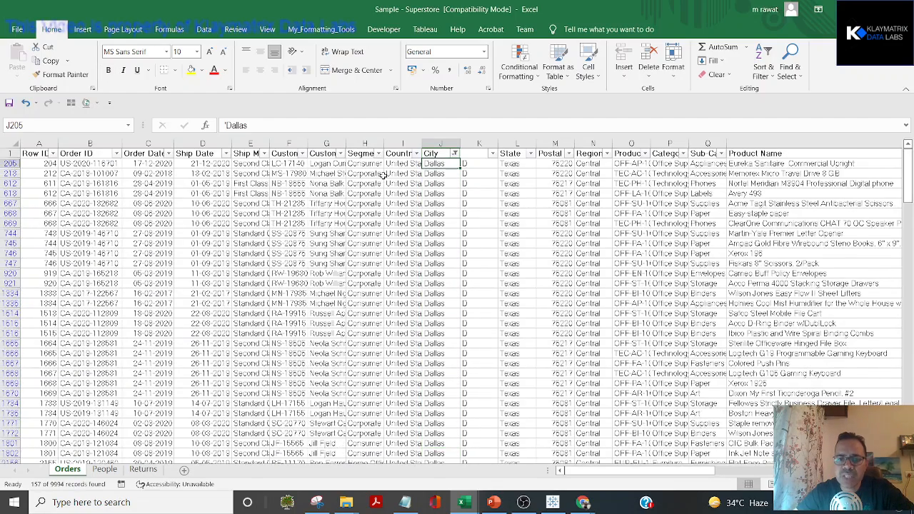
Below the City data, enter 157 in J9997 and the formula =J9997*6 in J9998, and make the result bold.
{"action": "key", "text": "ctrl+Down"}
{"action": "key", "text": "Down"}
{"action": "key", "text": "Down"}
{"action": "type", "text": "157"}
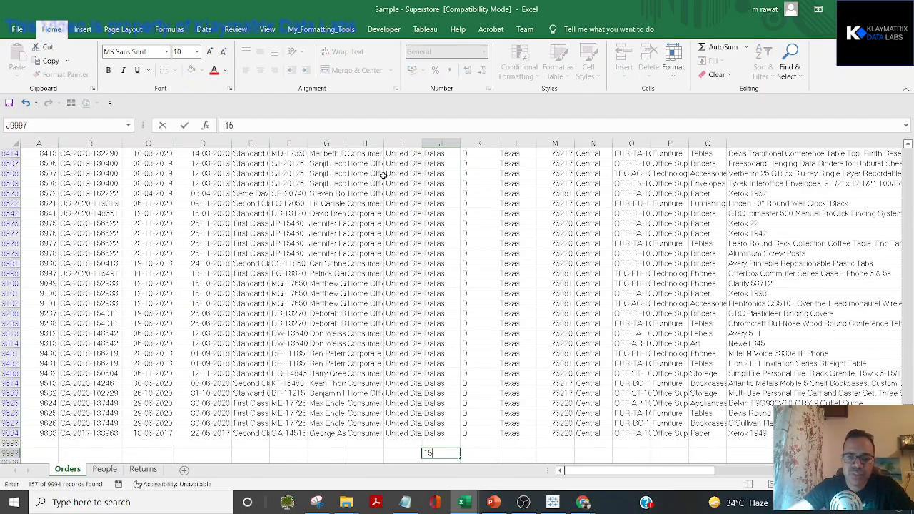
{"action": "key", "text": "Return"}
{"action": "type", "text": "="}
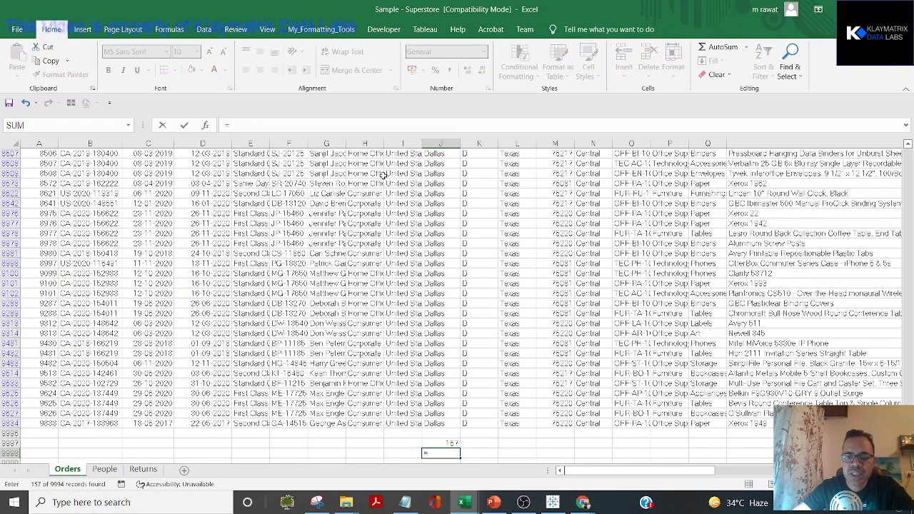
{"action": "key", "text": "Up"}
{"action": "type", "text": "*6"}
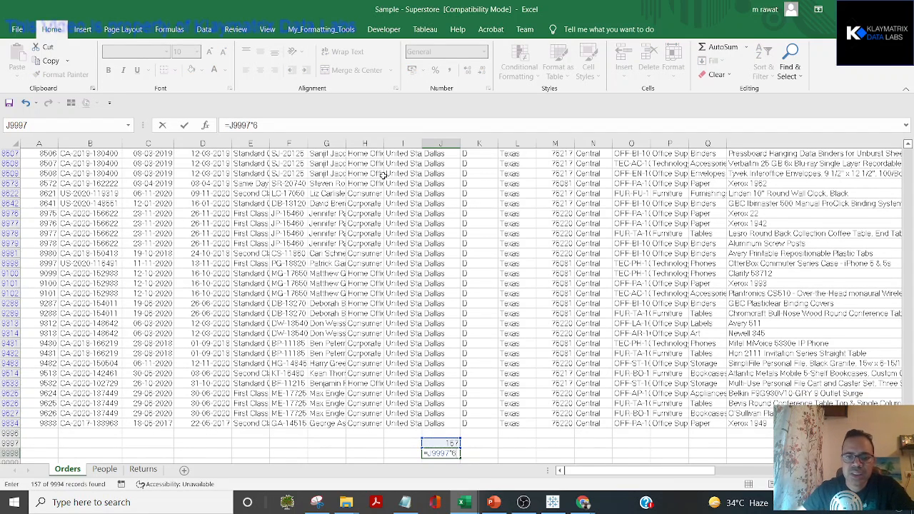
{"action": "key", "text": "Return"}
{"action": "key", "text": "Up"}
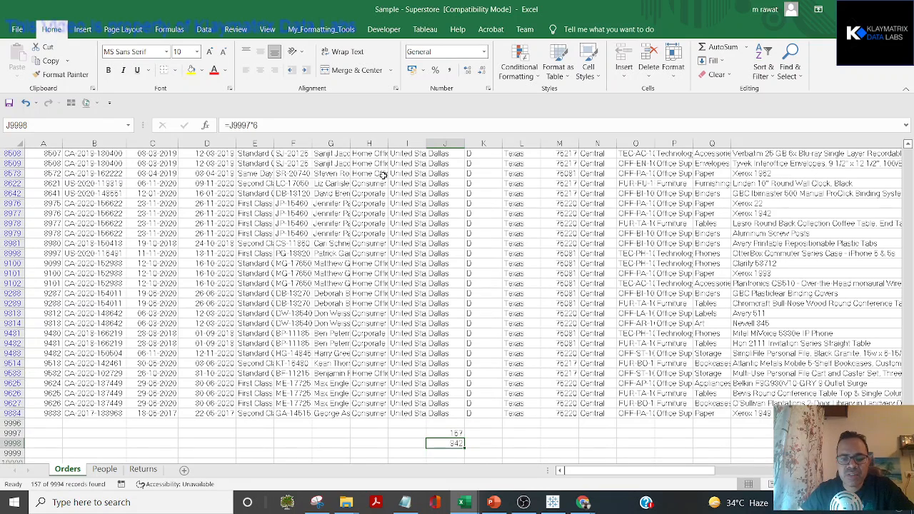
{"action": "key", "text": "ctrl+b"}
Switch to Tableau, undo the descending sort and the Minimum aggregation, and check the Dallas bar's summed length.
{"action": "key", "text": "alt+Tab"}
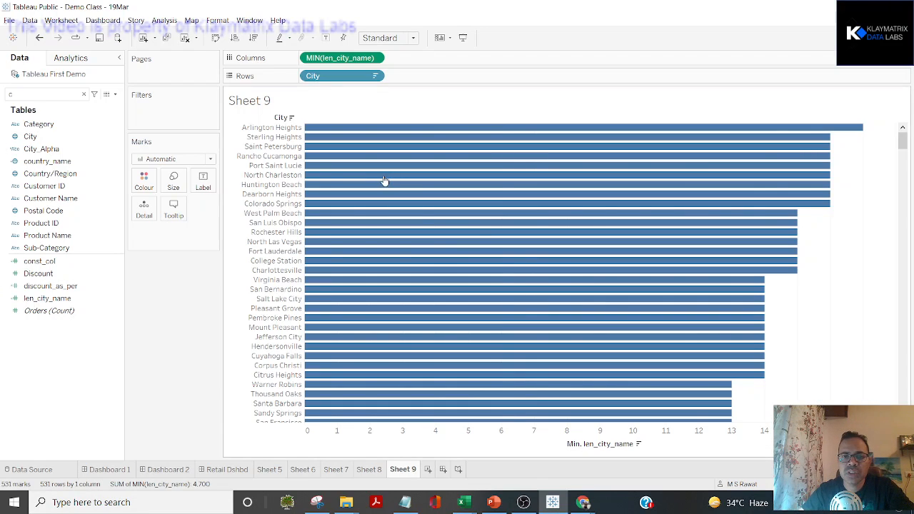
{"action": "key", "text": "ctrl+z"}
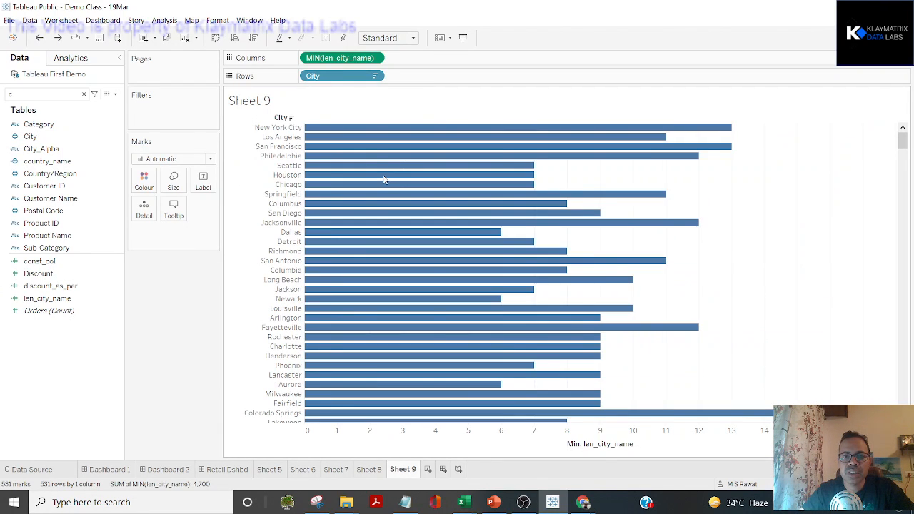
{"action": "key", "text": "ctrl+z"}
{"action": "mouse_move", "coordinate": [330, 235]}
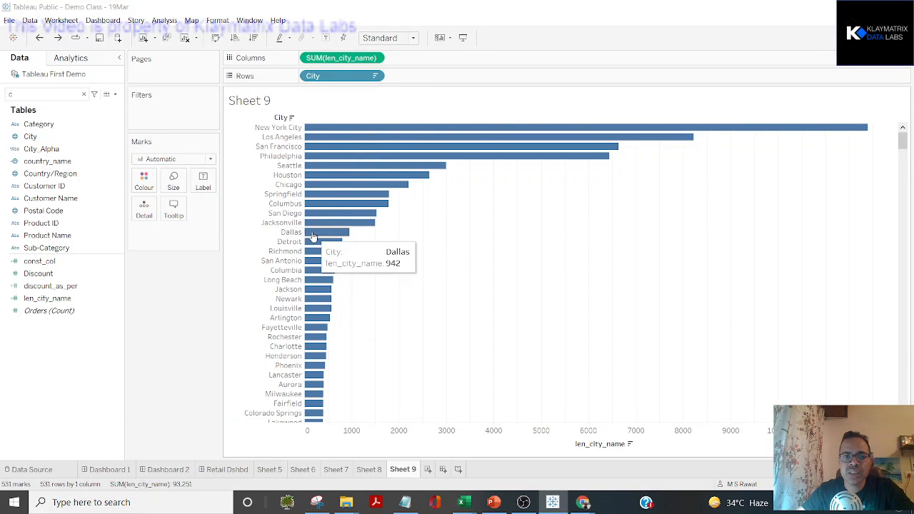
Switch to Excel, delete the two check values below the City data, and reselect the filtered Dallas cells.
{"action": "key", "text": "alt+Tab"}
{"action": "key", "text": "shift+Down"}
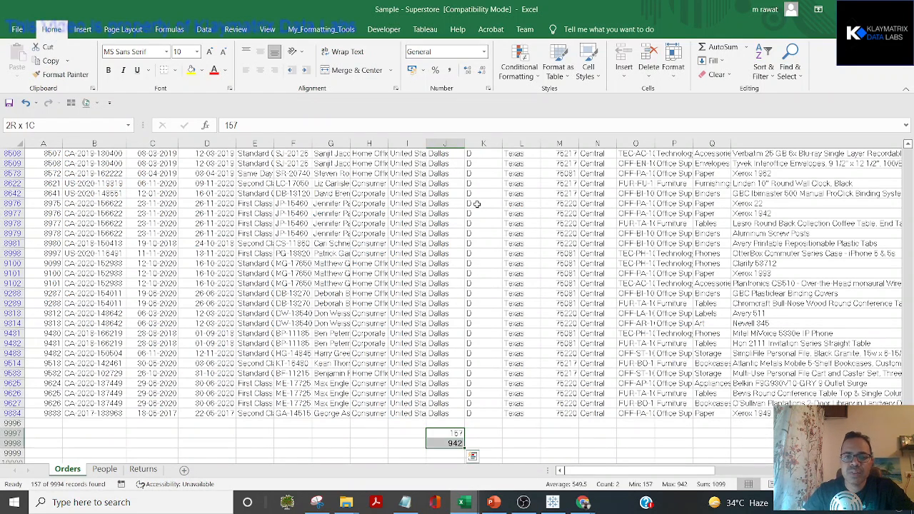
{"action": "key", "text": "Delete"}
{"action": "key", "text": "Up"}
{"action": "key", "text": "Up"}
{"action": "key", "text": "ctrl+shift+Up"}
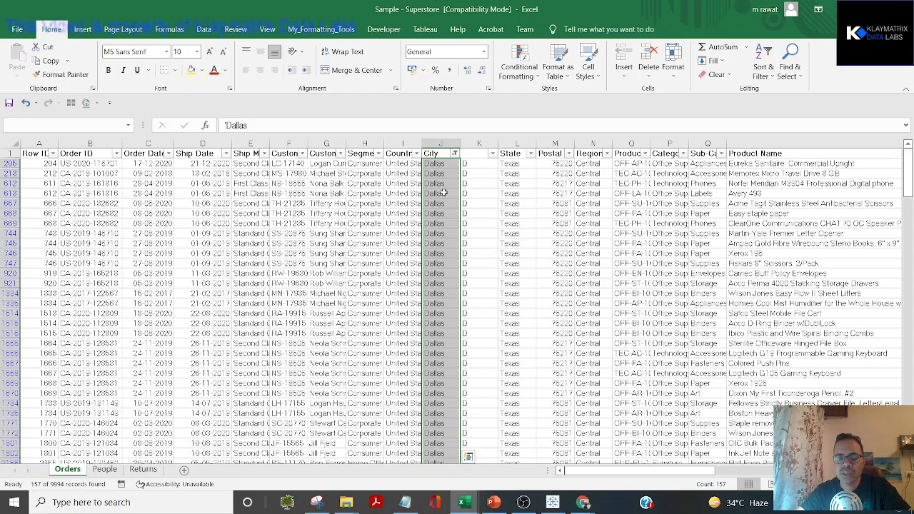
Switch to Tableau and set the aggregation of len_city_name on the columns to Average.
{"action": "key", "text": "alt+Tab"}
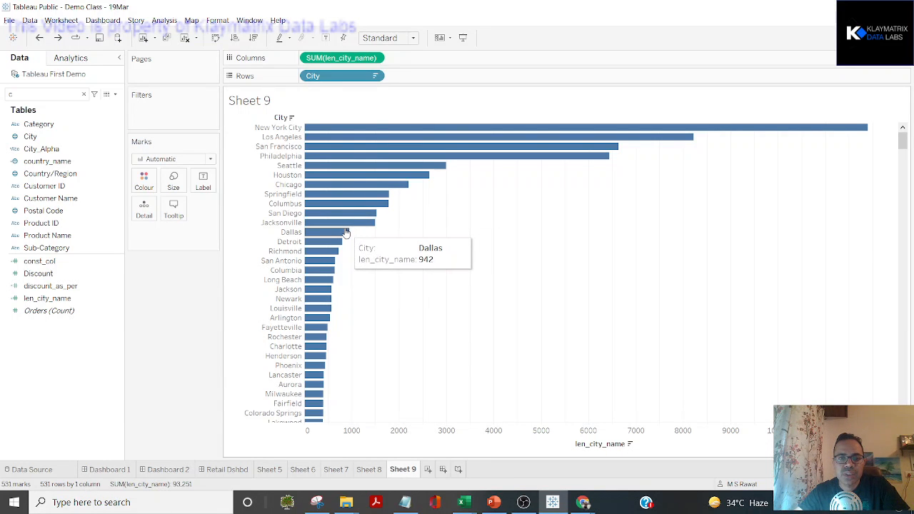
{"action": "left_click", "coordinate": [374, 58]}
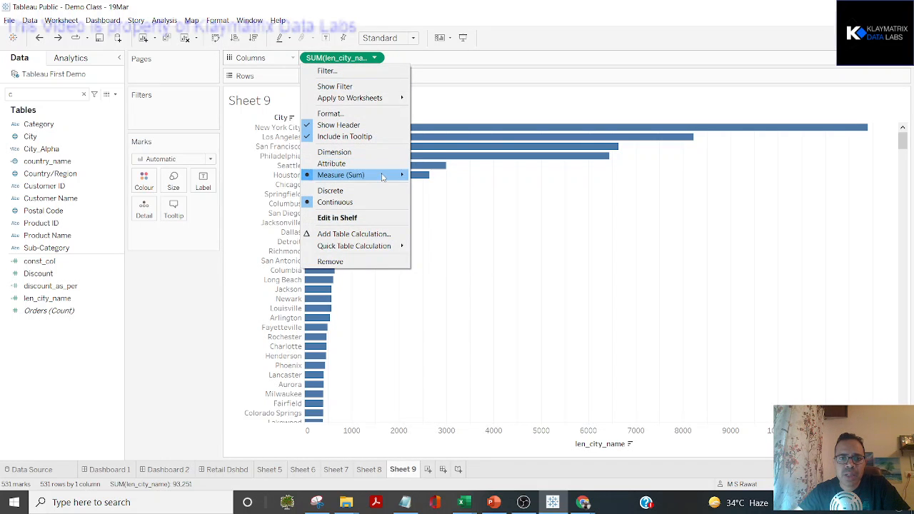
{"action": "left_click", "coordinate": [441, 190]}
Switch to Excel, remove the filter, and insert a column after City with the header "len of city".
{"action": "key", "text": "alt+Tab"}
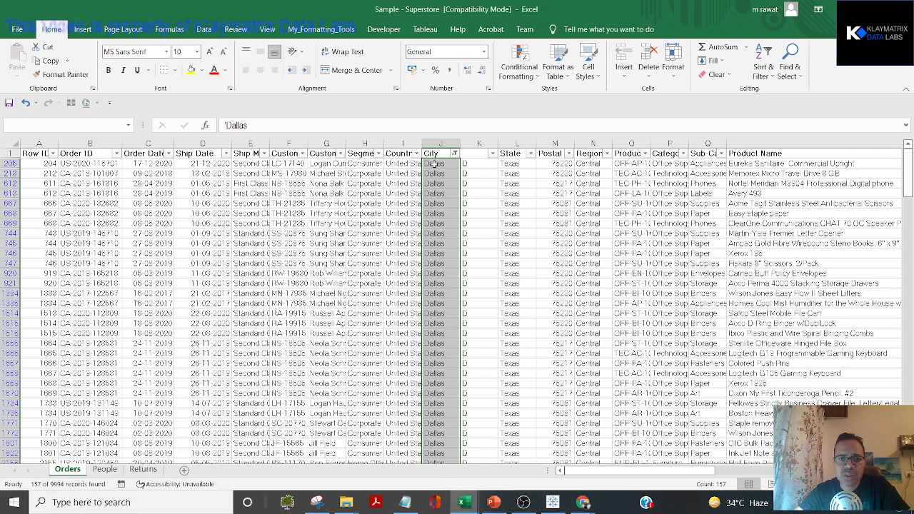
{"action": "right_click", "coordinate": [475, 143]}
{"action": "key", "text": "Escape"}
{"action": "right_click", "coordinate": [475, 143]}
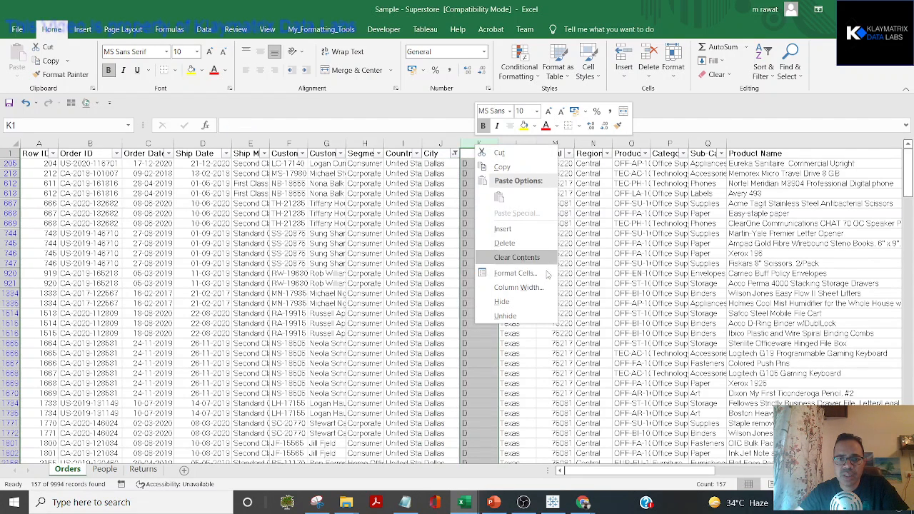
{"action": "left_click", "coordinate": [518, 233]}
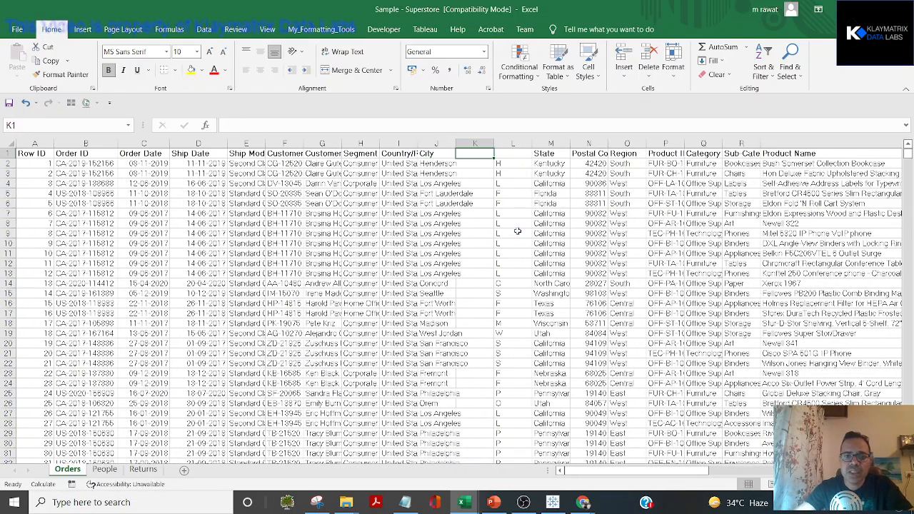
{"action": "type", "text": "len of city"}
{"action": "key", "text": "Return"}
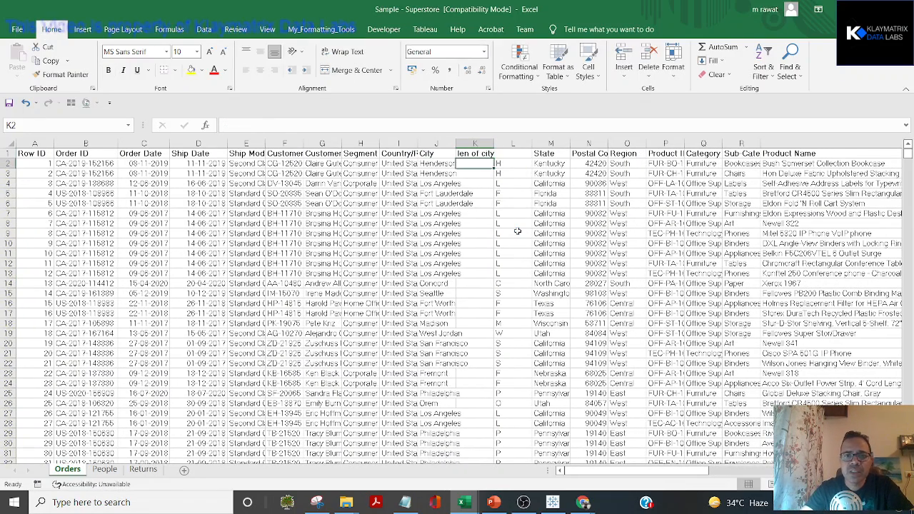
Enter =LEN(J2) in K2 and fill the formula down the whole "len of city" column.
{"action": "type", "text": "="}
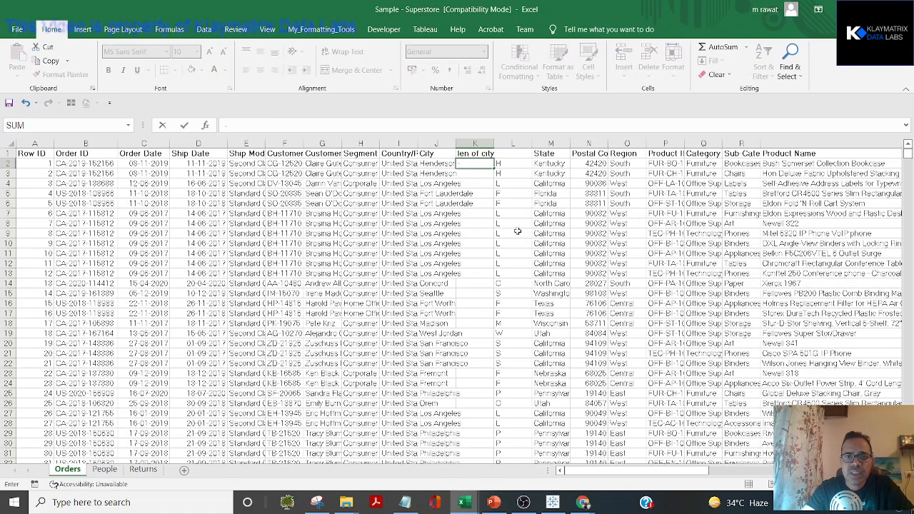
{"action": "key", "text": "BackSpace"}
{"action": "type", "text": "=len("}
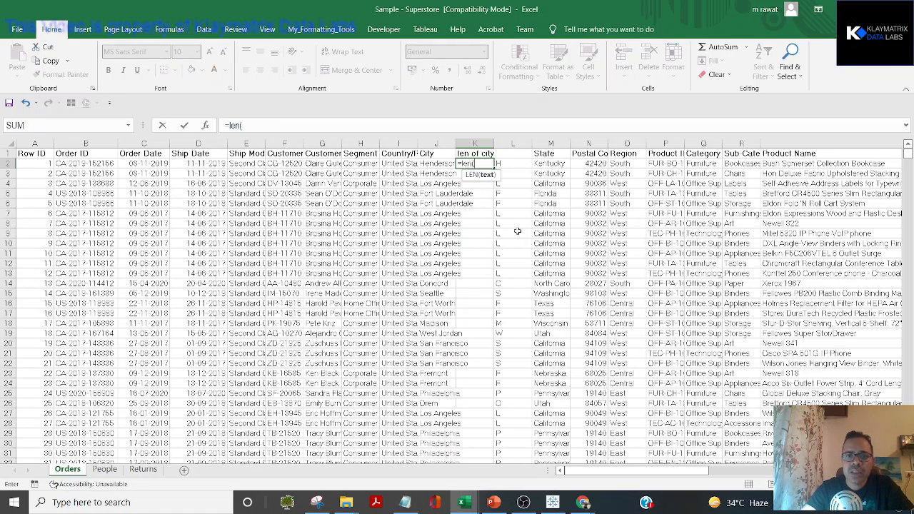
{"action": "key", "text": "Left"}
{"action": "key", "text": "ctrl+Return"}
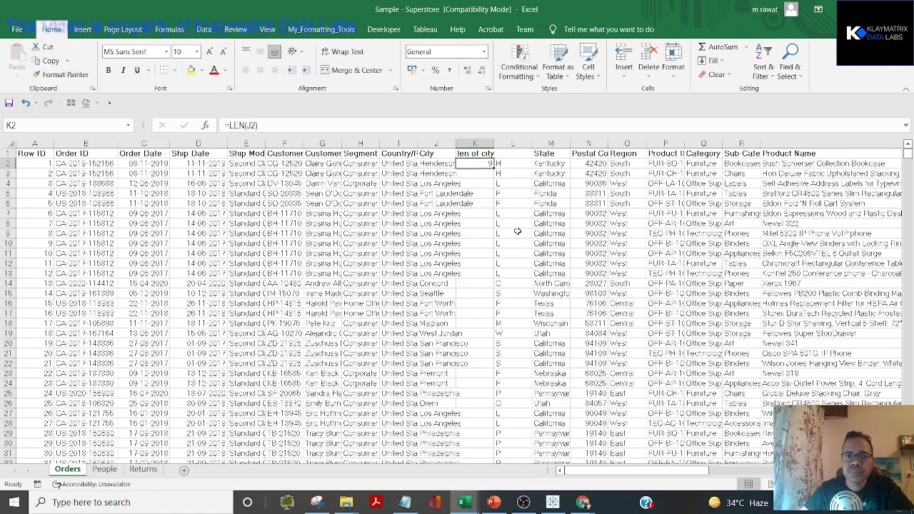
{"action": "double_click", "coordinate": [493, 168]}
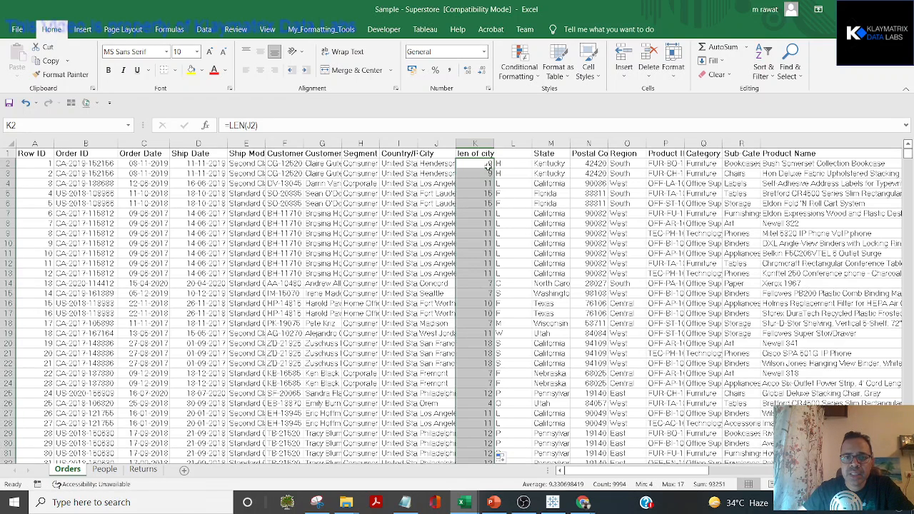
Turn on filtering from the City header cell and fit the City column's width to its contents.
{"action": "left_click", "coordinate": [451, 152]}
{"action": "key", "text": "ctrl+shift+l"}
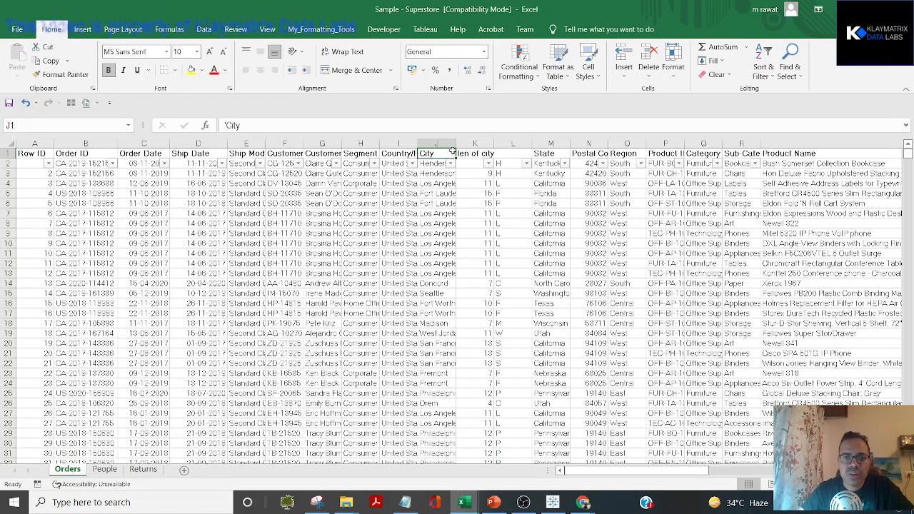
{"action": "double_click", "coordinate": [455, 144]}
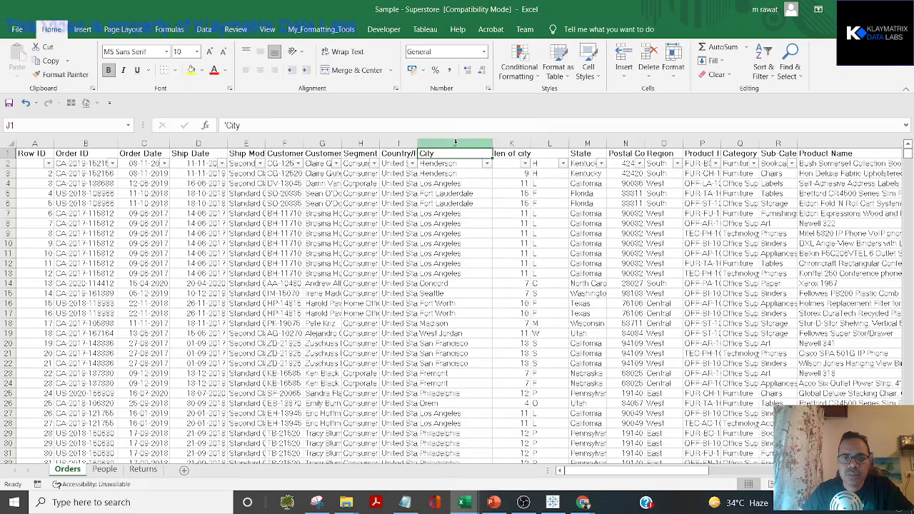
Remove the misplaced filter from the second row of the Orders sheet.
{"action": "key", "text": "Right"}
{"action": "key", "text": "Left"}
{"action": "key", "text": "alt+d"}
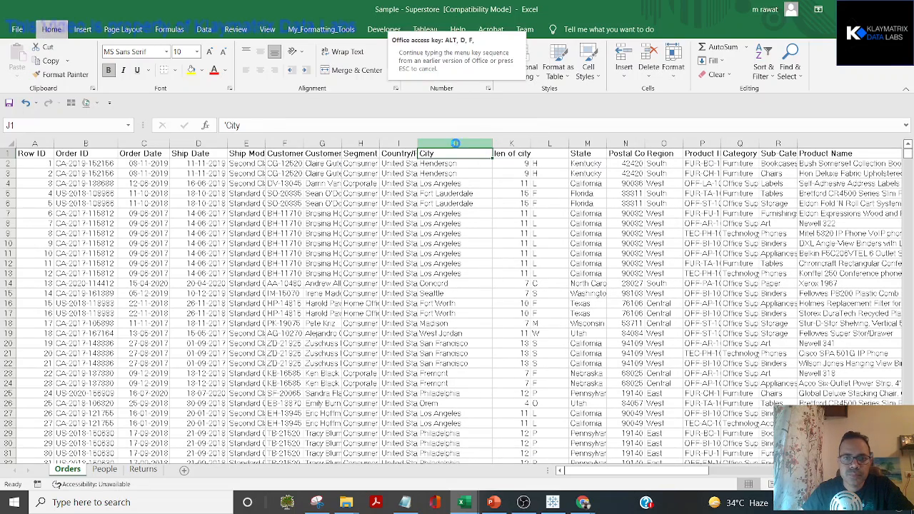
{"action": "key", "text": "f"}
{"action": "key", "text": "f"}
{"action": "key", "text": "alt+d"}
{"action": "key", "text": "Escape"}
Select the whole Orders table starting from the Row ID header and apply AutoFilter to its header row.
{"action": "key", "text": "ctrl+Home"}
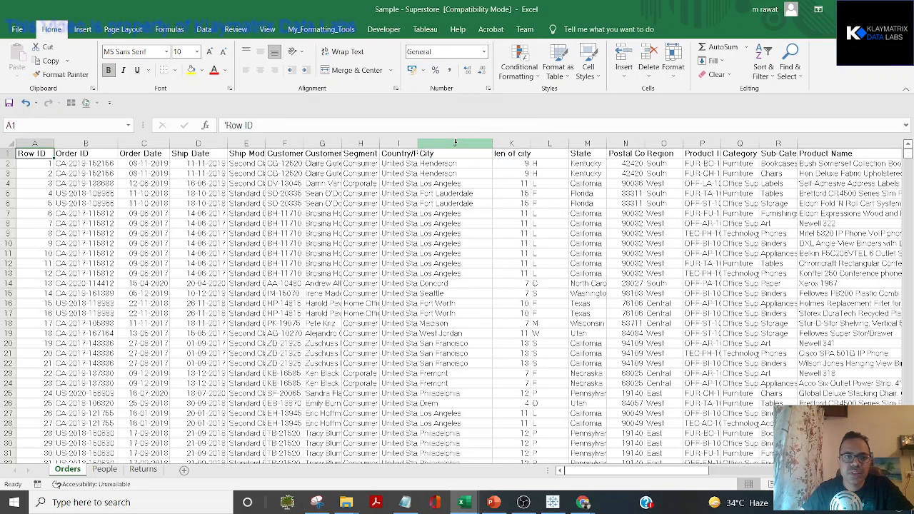
{"action": "key", "text": "ctrl+shift+Right"}
{"action": "key", "text": "ctrl+shift+Down"}
{"action": "key", "text": "ctrl+shift+Right"}
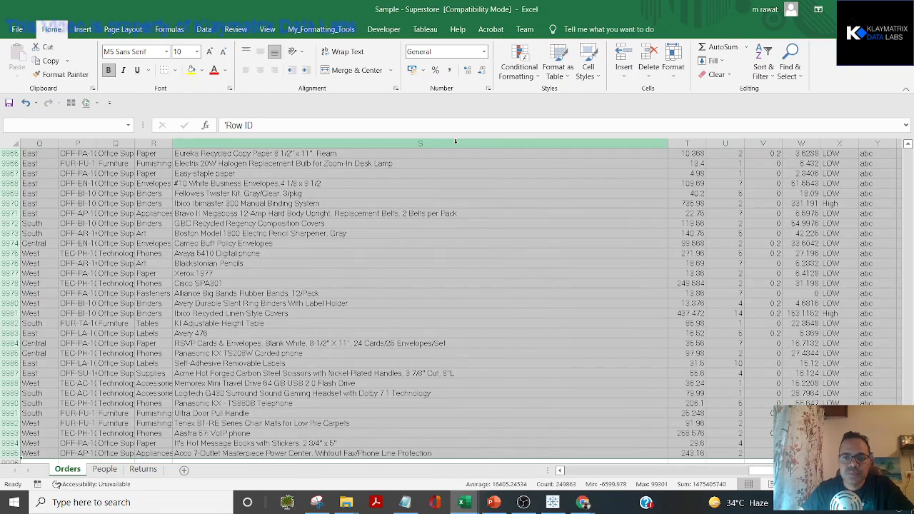
{"action": "key", "text": "alt+d"}
{"action": "key", "text": "f"}
{"action": "key", "text": "f"}
Filter the City column to show only Dallas.
{"action": "key", "text": "ctrl+Home"}
{"action": "key", "text": "Right"}
{"action": "key", "text": "Right"}
{"action": "key", "text": "Right"}
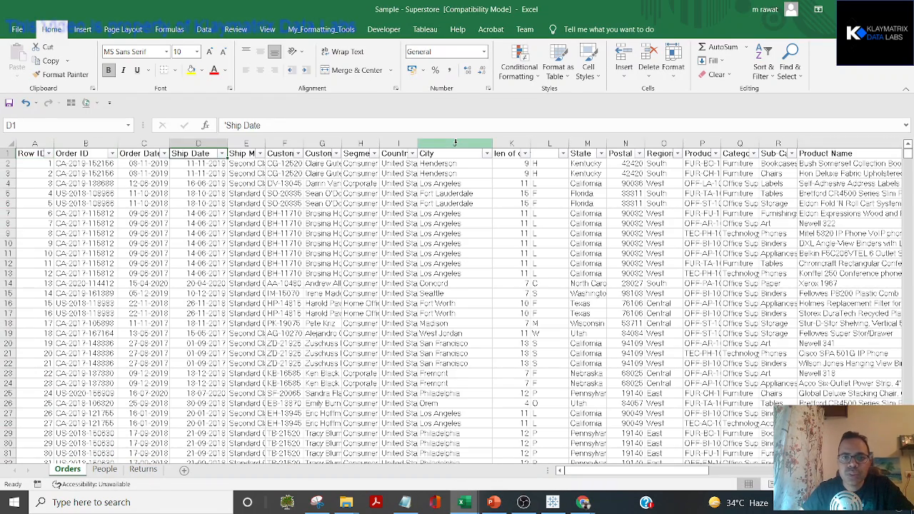
{"action": "key", "text": "Right"}
{"action": "key", "text": "Right"}
{"action": "key", "text": "Right"}
{"action": "key", "text": "Right"}
{"action": "key", "text": "Right"}
{"action": "key", "text": "Right"}
{"action": "key", "text": "alt+Down"}
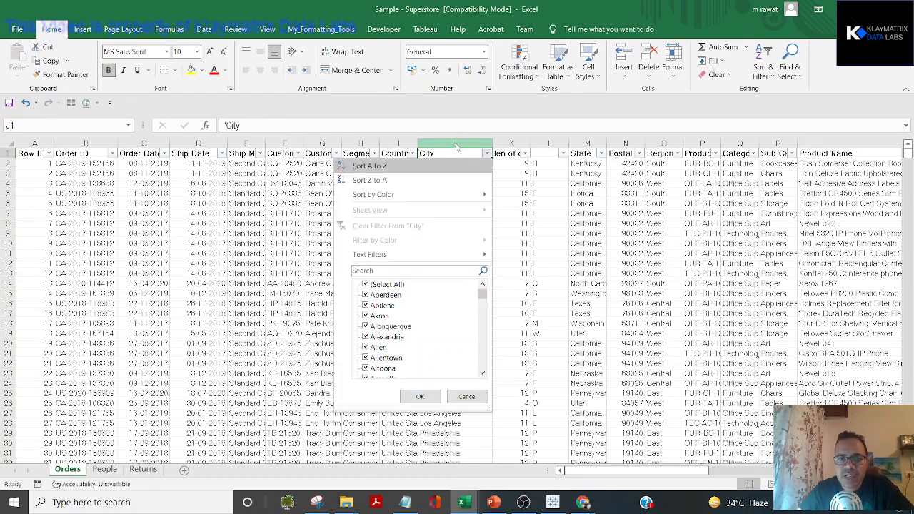
{"action": "key", "text": "Down"}
{"action": "key", "text": "Down"}
{"action": "key", "text": "Down"}
{"action": "key", "text": "Down"}
{"action": "key", "text": "Down"}
{"action": "key", "text": "Down"}
{"action": "key", "text": "Up"}
{"action": "key", "text": "space"}
{"action": "key", "text": "Down"}
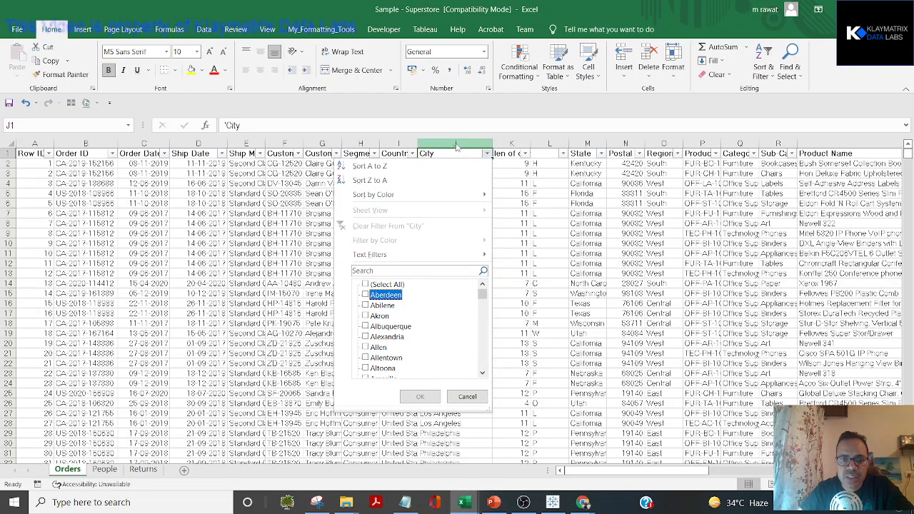
{"action": "key", "text": "d"}
{"action": "key", "text": "Down"}
{"action": "key", "text": "Up"}
{"action": "key", "text": "space"}
{"action": "key", "text": "Return"}
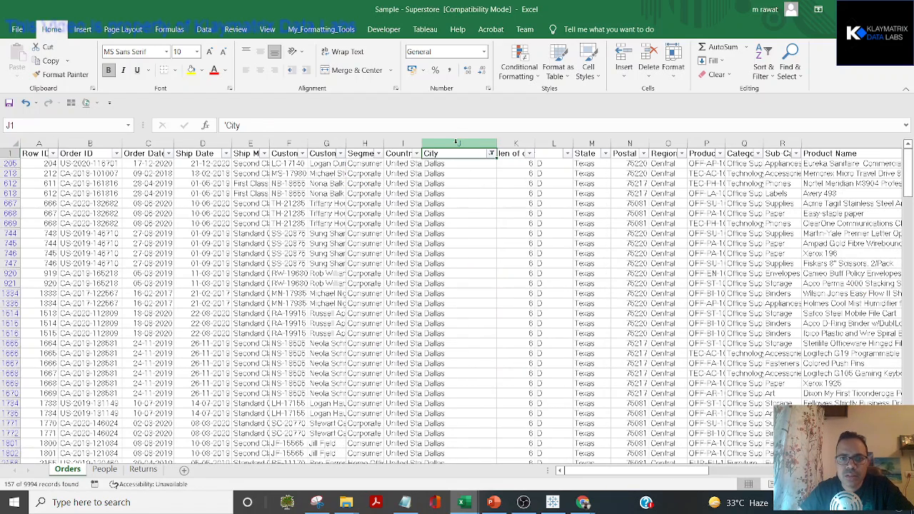
Select all the filtered Dallas values in the city-length column to read their sum, and return to the first one.
{"action": "key", "text": "Down"}
{"action": "key", "text": "Right"}
{"action": "key", "text": "shift+Down"}
{"action": "key", "text": "shift+Down"}
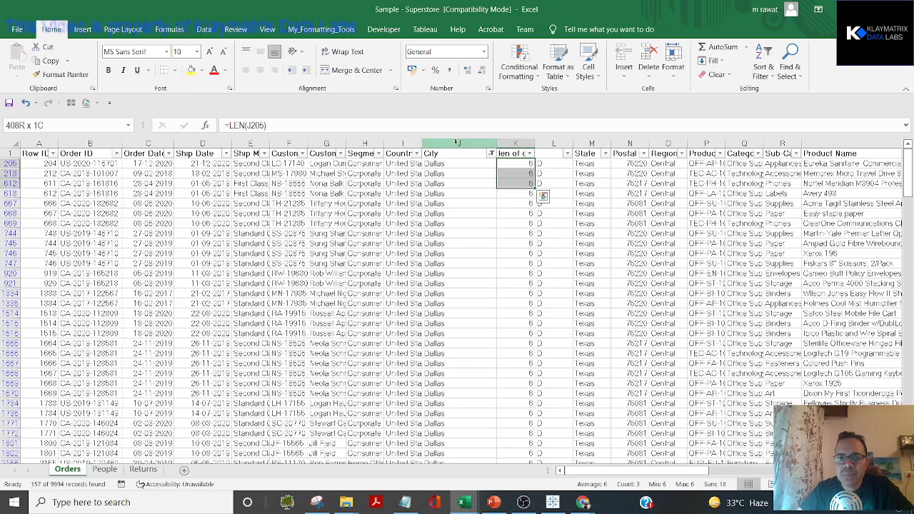
{"action": "key", "text": "ctrl+shift+Down"}
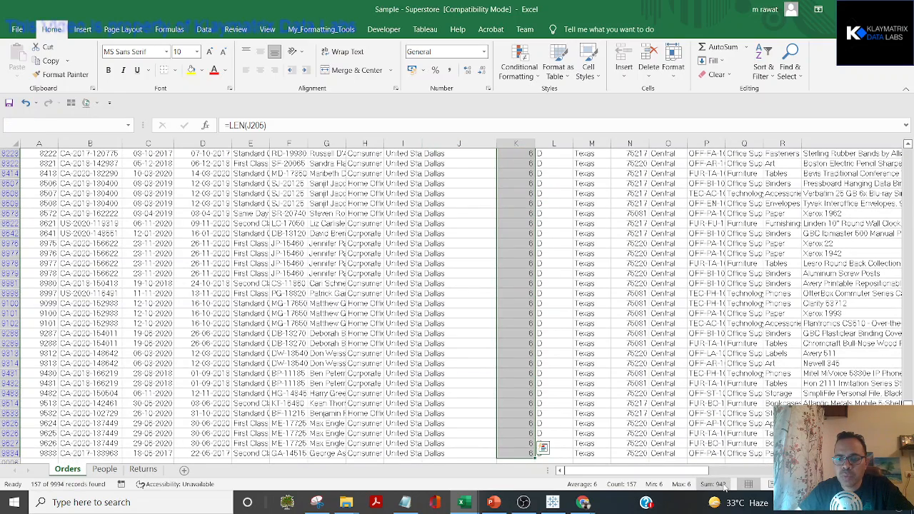
{"action": "key", "text": "ctrl+q"}
{"action": "key", "text": "Escape"}
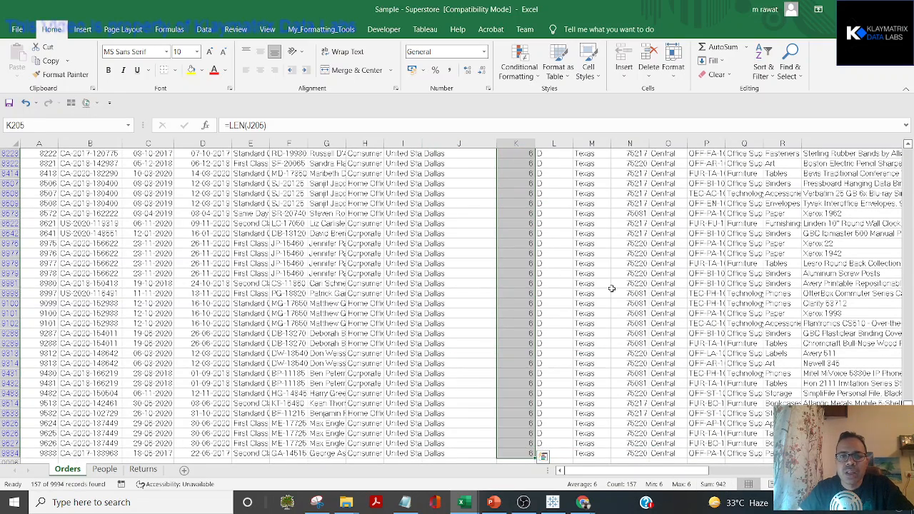
{"action": "key", "text": "ctrl+shift+Up"}
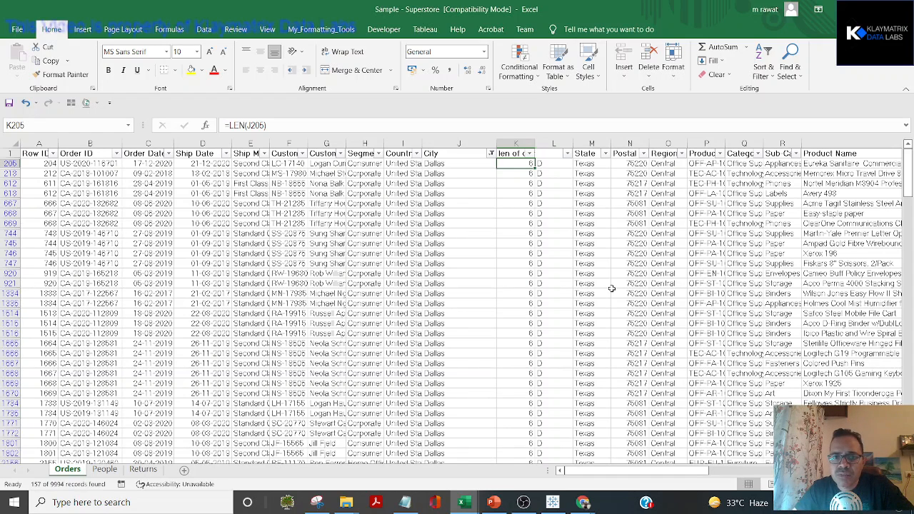
Extend the selection down through the Dallas length values to watch the running sum, and return to the first value.
{"action": "key", "text": "Left"}
{"action": "key", "text": "Right"}
{"action": "key", "text": "shift+Down"}
{"action": "key", "text": "shift+Down"}
{"action": "key", "text": "shift+Down"}
{"action": "key", "text": "shift+Down"}
{"action": "key", "text": "shift+Down"}
{"action": "key", "text": "shift+Down"}
{"action": "key", "text": "shift+Down"}
{"action": "key", "text": "shift+Down"}
{"action": "key", "text": "shift+Down"}
{"action": "key", "text": "shift+Down"}
{"action": "key", "text": "shift+Down"}
{"action": "key", "text": "shift+Down"}
{"action": "key", "text": "shift+Down"}
{"action": "key", "text": "shift+Down"}
{"action": "key", "text": "shift+Down"}
{"action": "key", "text": "shift+Down"}
{"action": "key", "text": "shift+Down"}
{"action": "key", "text": "shift+Down"}
{"action": "key", "text": "shift+Down"}
{"action": "key", "text": "shift+Down"}
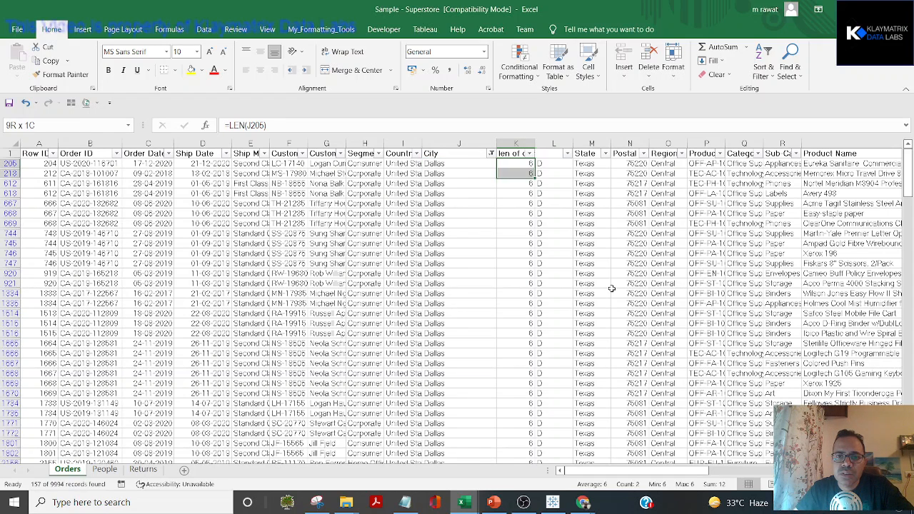
{"action": "key", "text": "shift+Down"}
{"action": "key", "text": "shift+Down"}
{"action": "key", "text": "shift+Down"}
{"action": "key", "text": "shift+Down"}
{"action": "key", "text": "shift+Down"}
{"action": "key", "text": "shift+Down"}
{"action": "key", "text": "shift+Down"}
{"action": "key", "text": "shift+Down"}
{"action": "key", "text": "shift+Down"}
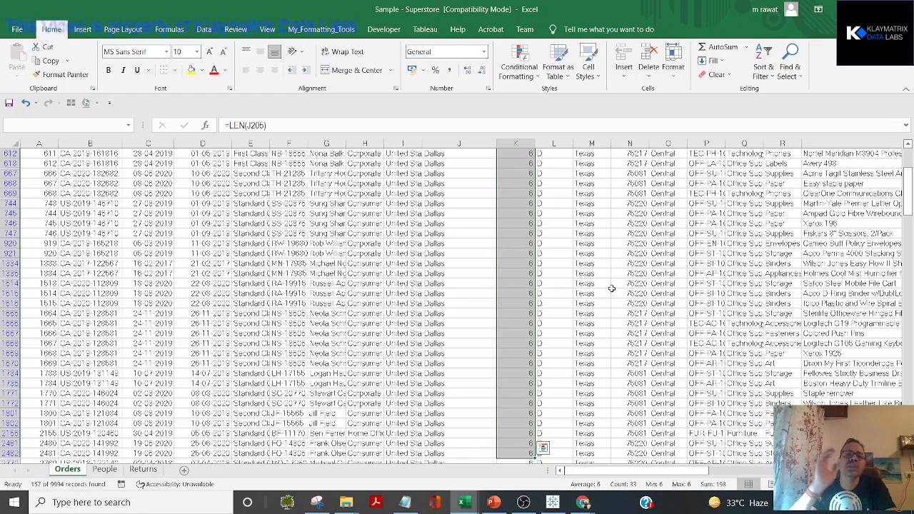
{"action": "key", "text": "ctrl+Up"}
{"action": "key", "text": "Down"}
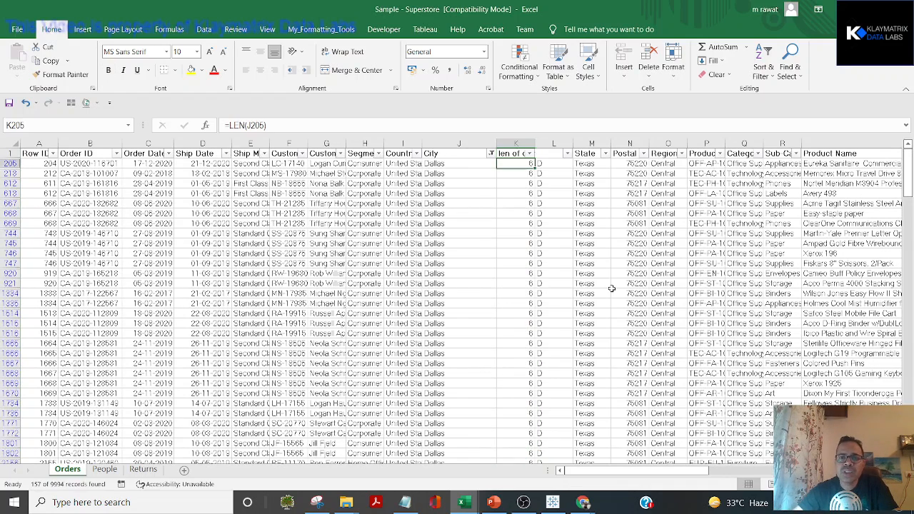
Select the first Dallas entry with its length, extend over several rows to compare them, and shrink back to one row.
{"action": "key", "text": "Left"}
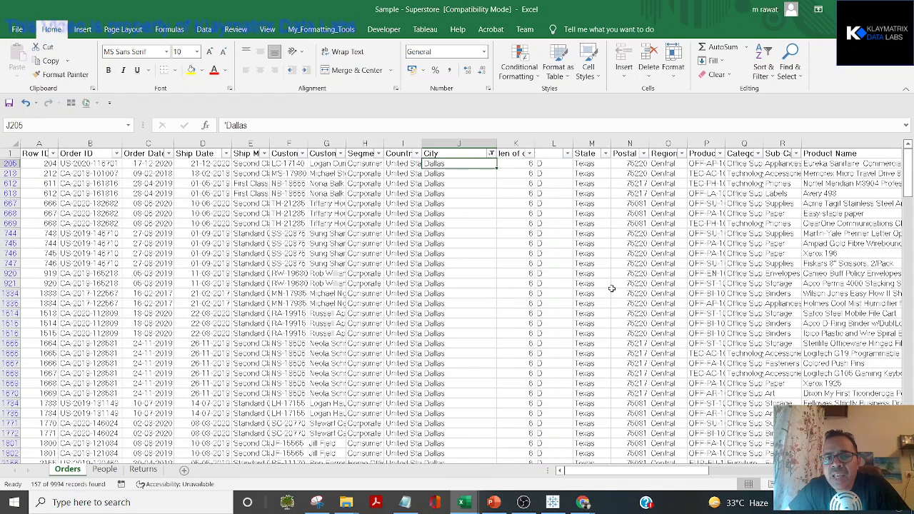
{"action": "key", "text": "shift+Right"}
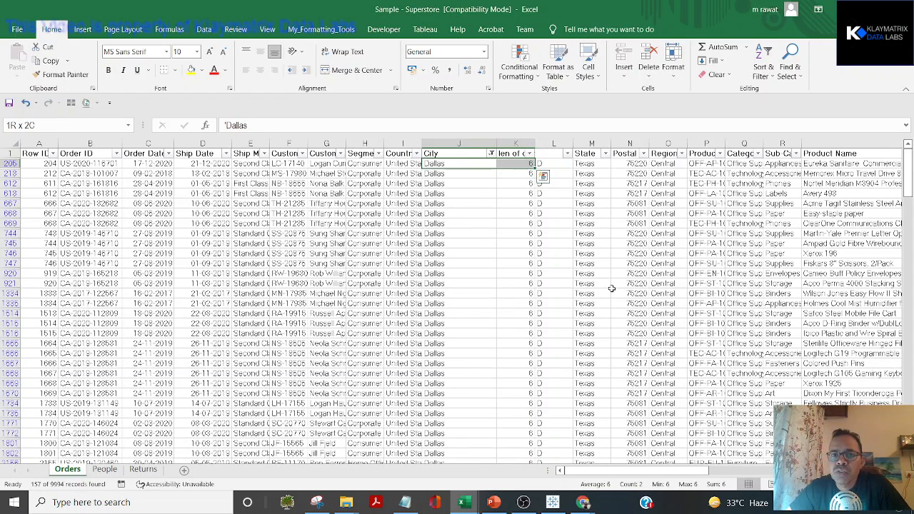
{"action": "key", "text": "Right"}
{"action": "key", "text": "Left"}
{"action": "key", "text": "shift+Right"}
{"action": "key", "text": "shift+Down"}
{"action": "key", "text": "shift+Down"}
{"action": "key", "text": "shift+Down"}
{"action": "key", "text": "shift+Down"}
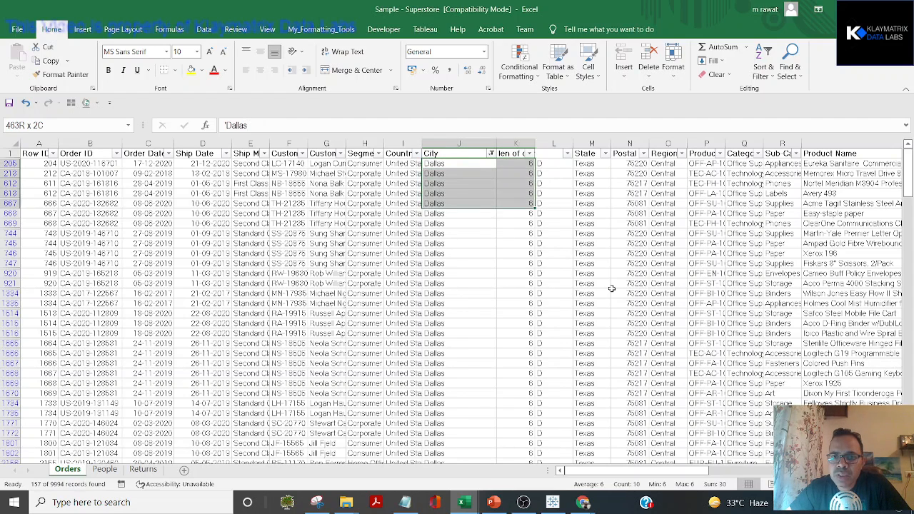
{"action": "key", "text": "shift+Down"}
{"action": "key", "text": "shift+Down"}
{"action": "key", "text": "shift+Down"}
{"action": "key", "text": "shift+Down"}
{"action": "key", "text": "shift+Up"}
{"action": "key", "text": "shift+Up"}
{"action": "key", "text": "shift+Up"}
{"action": "key", "text": "shift+Up"}
{"action": "key", "text": "shift+Up"}
{"action": "key", "text": "shift+Up"}
{"action": "key", "text": "shift+Up"}
{"action": "key", "text": "shift+Up"}
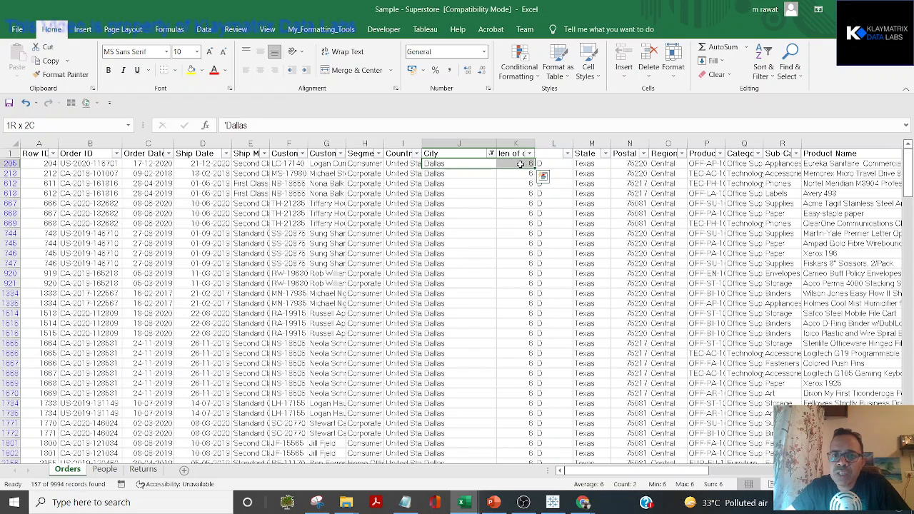
Try to change the City filter from Dallas to only Alexandria.
{"action": "key", "text": "Up"}
{"action": "key", "text": "alt+Down"}
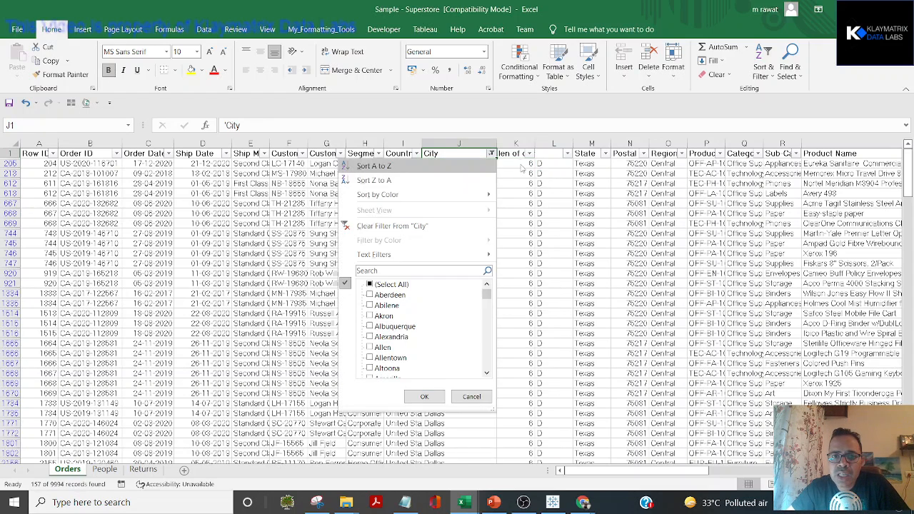
{"action": "key", "text": "Down"}
{"action": "key", "text": "Down"}
{"action": "key", "text": "Down"}
{"action": "key", "text": "Down"}
{"action": "key", "text": "Down"}
{"action": "key", "text": "Down"}
{"action": "key", "text": "Down"}
{"action": "key", "text": "Down"}
{"action": "key", "text": "Down"}
{"action": "key", "text": "Up"}
{"action": "key", "text": "space"}
{"action": "key", "text": "Down"}
{"action": "key", "text": "Down"}
{"action": "key", "text": "Down"}
{"action": "key", "text": "Down"}
{"action": "key", "text": "Down"}
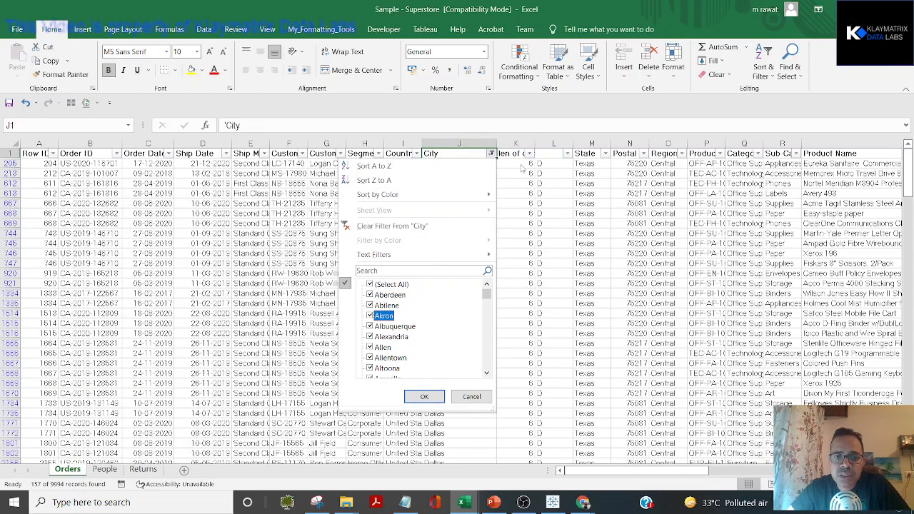
{"action": "key", "text": "space"}
{"action": "key", "text": "Return"}
Filter the City column to show only Alexandria and select the first row's city name and length cells.
{"action": "key", "text": "alt+Down"}
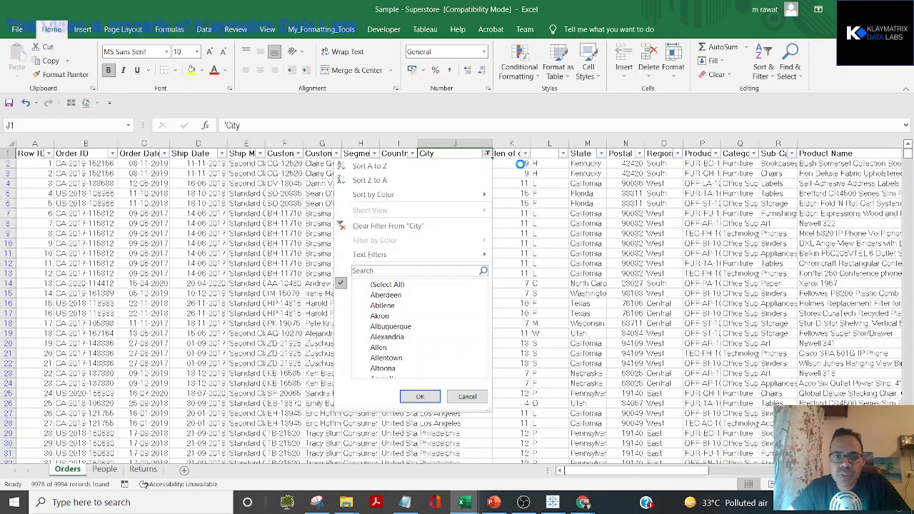
{"action": "key", "text": "Down"}
{"action": "key", "text": "Down"}
{"action": "key", "text": "Down"}
{"action": "key", "text": "Down"}
{"action": "key", "text": "Down"}
{"action": "key", "text": "Down"}
{"action": "key", "text": "Down"}
{"action": "key", "text": "Down"}
{"action": "key", "text": "Down"}
{"action": "key", "text": "space"}
{"action": "key", "text": "space"}
{"action": "key", "text": "Down"}
{"action": "key", "text": "Down"}
{"action": "key", "text": "Down"}
{"action": "key", "text": "Down"}
{"action": "key", "text": "Down"}
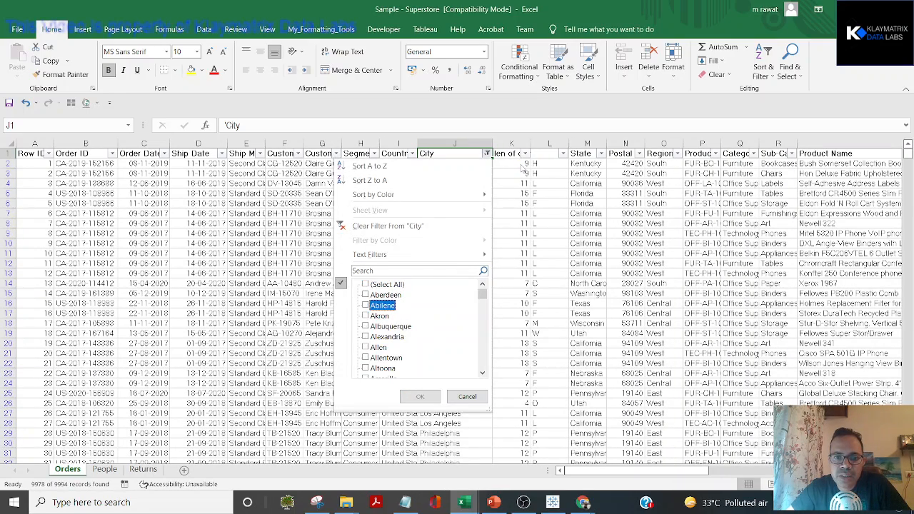
{"action": "key", "text": "space"}
{"action": "key", "text": "Return"}
{"action": "key", "text": "Down"}
{"action": "key", "text": "Right"}
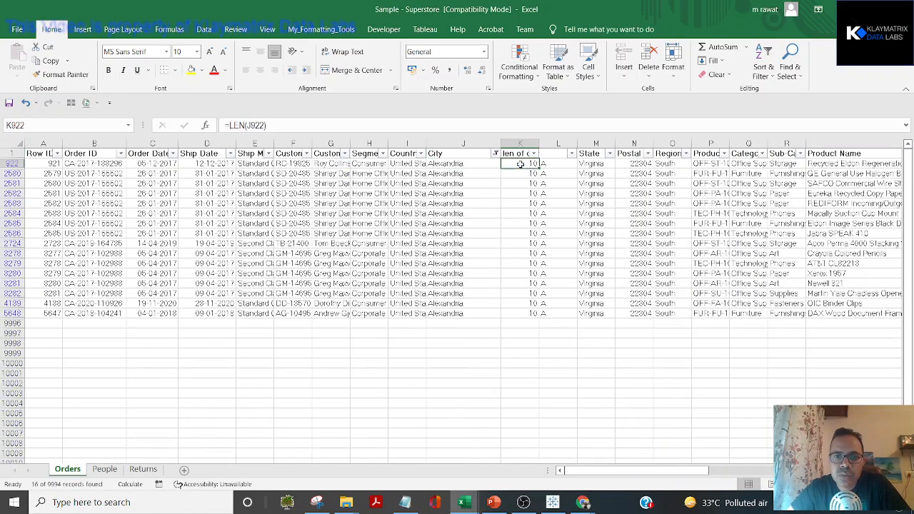
{"action": "key", "text": "shift+Left"}
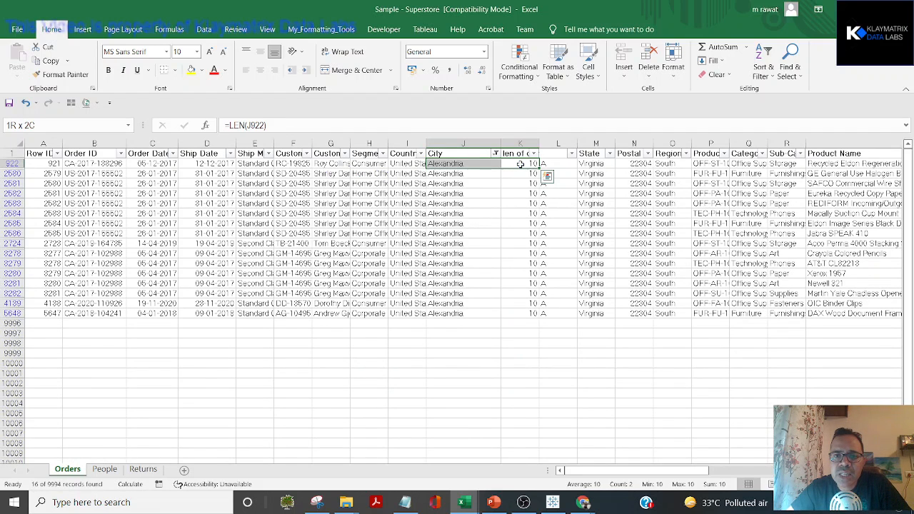
Switch to Tableau and change the aggregation of len_city_name on Columns to Count.
{"action": "key", "text": "alt+Tab"}
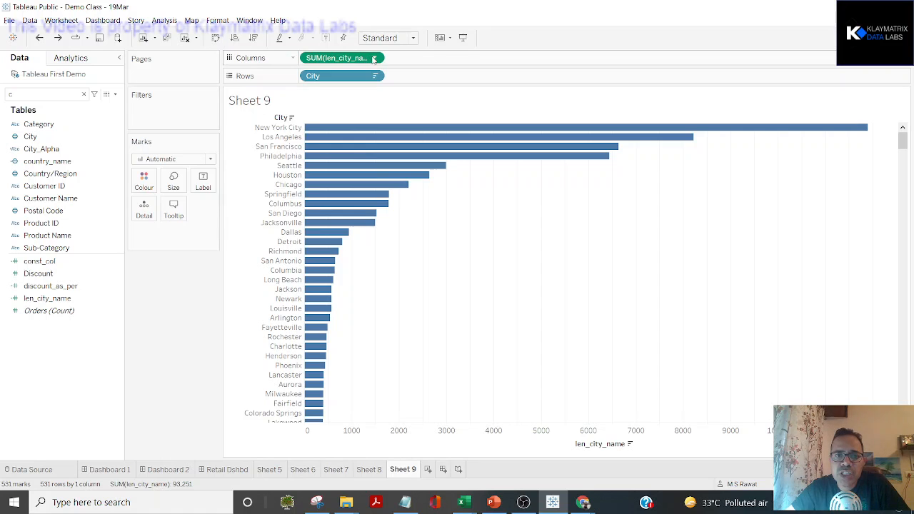
{"action": "double_click", "coordinate": [373, 59]}
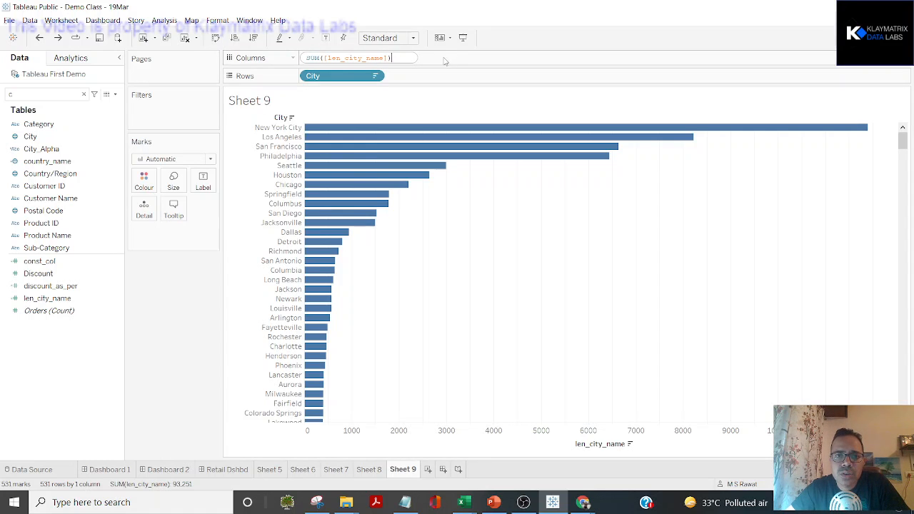
{"action": "left_click", "coordinate": [427, 106]}
{"action": "left_click", "coordinate": [486, 193]}
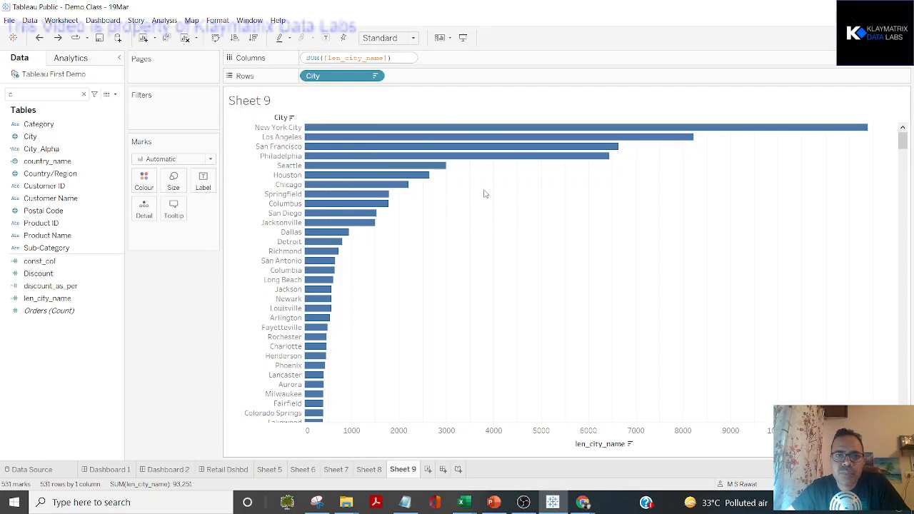
{"action": "left_click", "coordinate": [373, 60]}
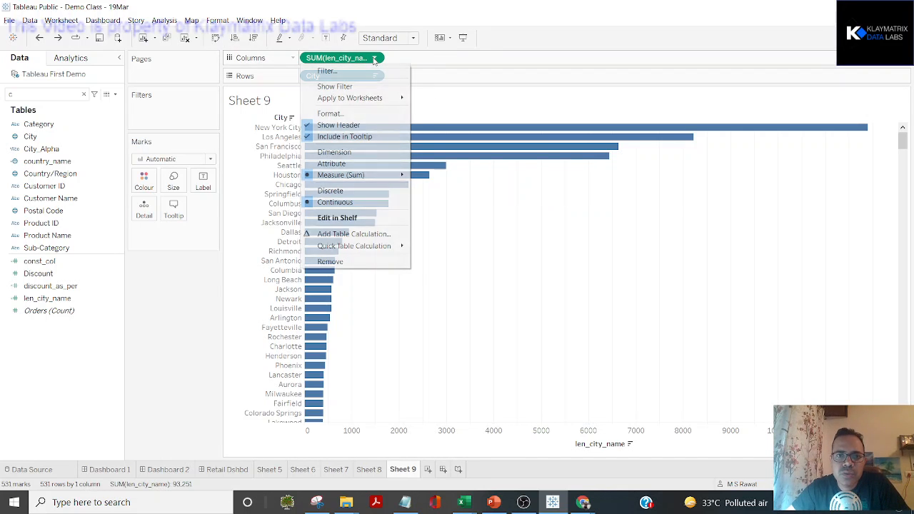
{"action": "mouse_move", "coordinate": [379, 175]}
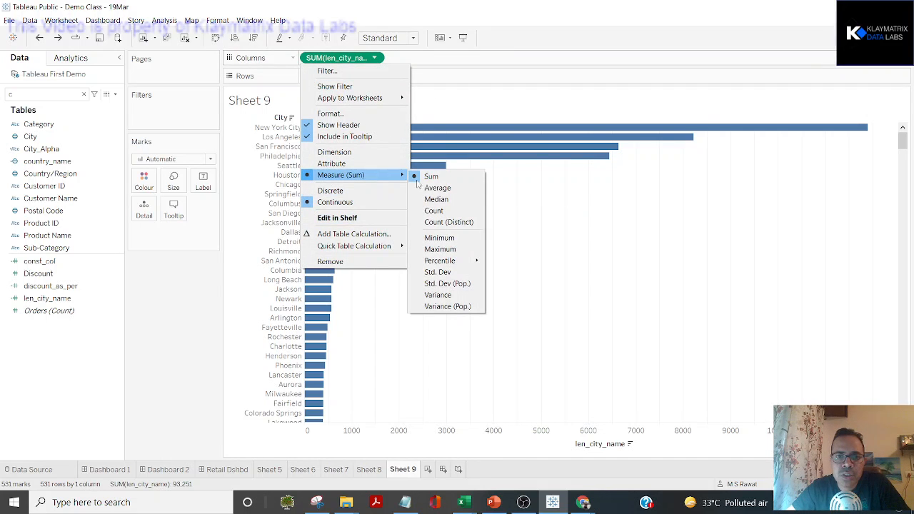
{"action": "left_click", "coordinate": [435, 211]}
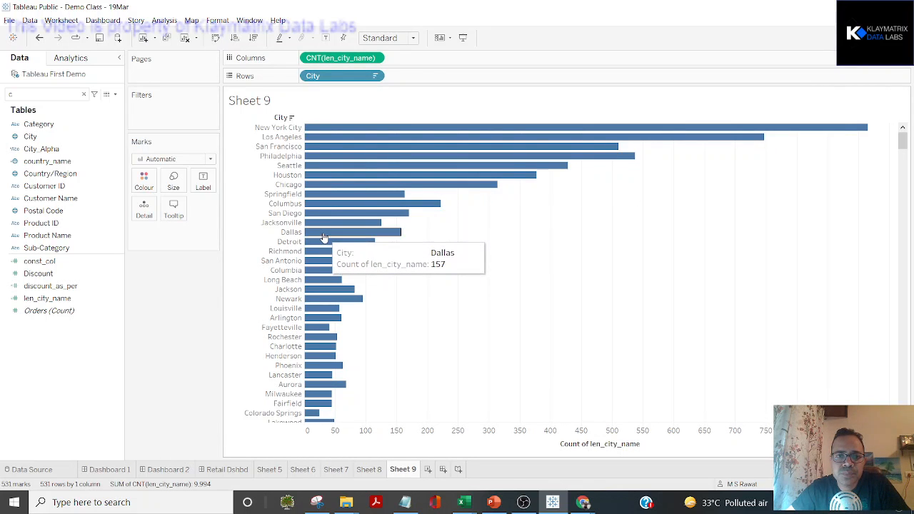
Change the len_city_name aggregation to Minimum and sort the cities in descending order by that measure.
{"action": "left_click", "coordinate": [374, 58]}
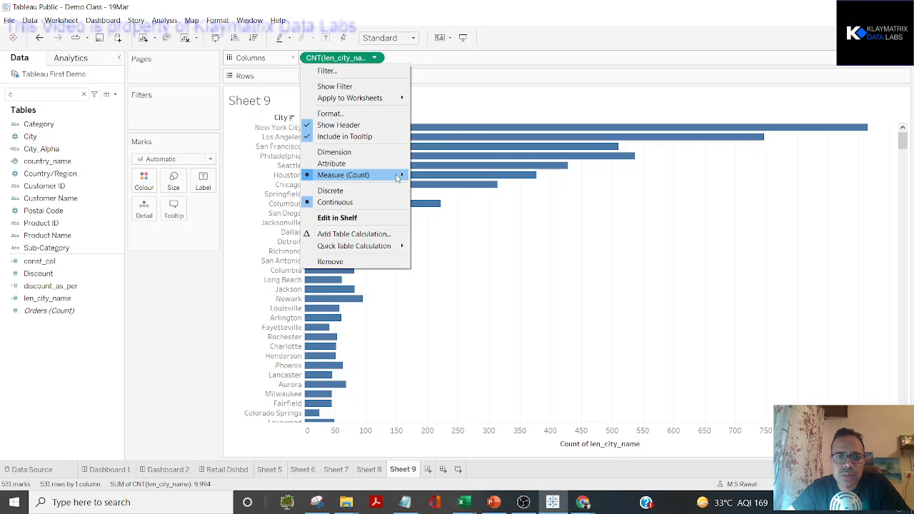
{"action": "mouse_move", "coordinate": [398, 177]}
{"action": "left_click", "coordinate": [451, 239]}
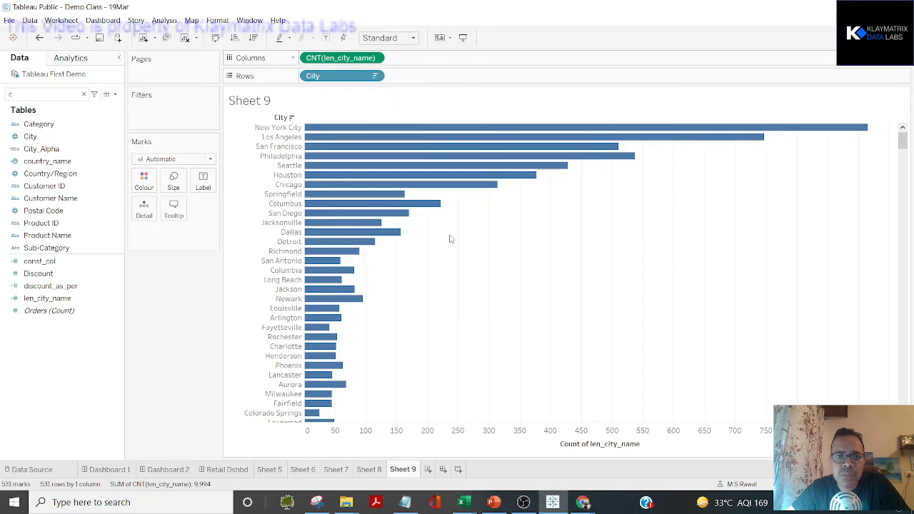
{"action": "left_click", "coordinate": [639, 444]}
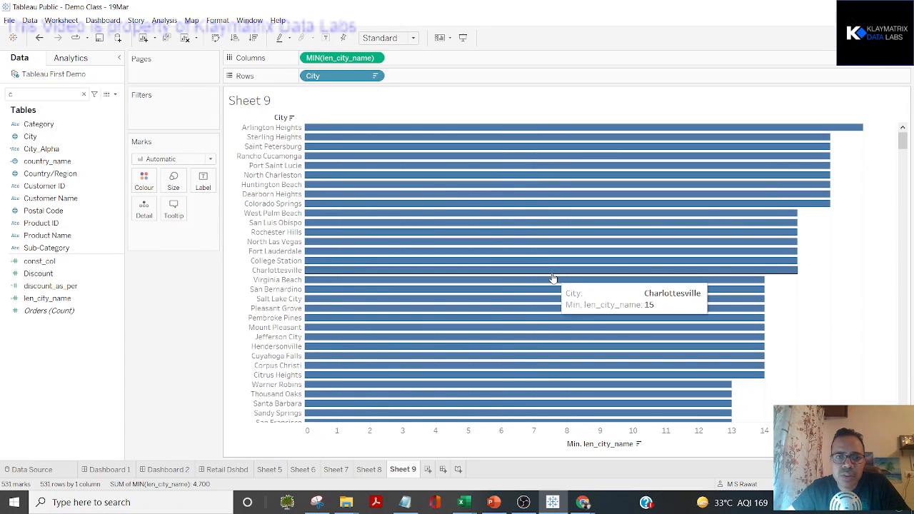
Examine the minimum name lengths across the city bars, compare them with the Alexandria length in Excel, and return to Tableau.
{"action": "scroll", "coordinate": [553, 277], "scroll_direction": "down", "scroll_amount": 20}
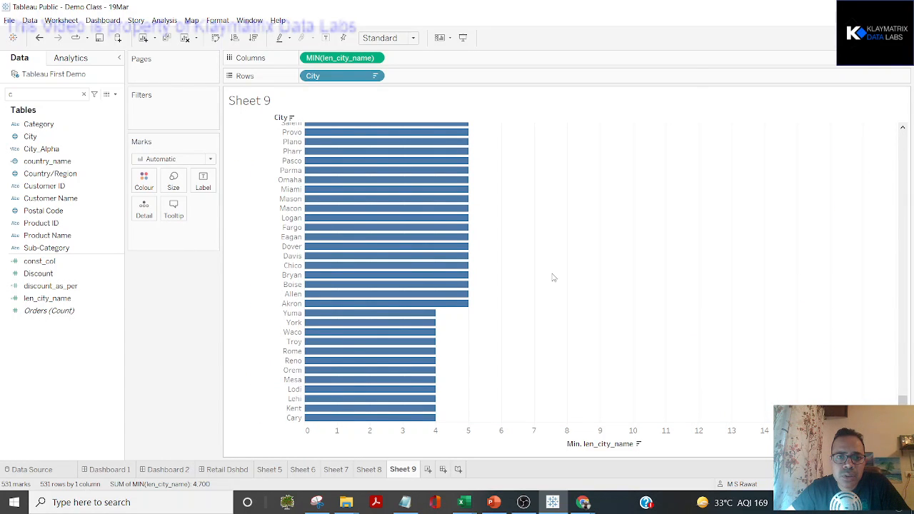
{"action": "mouse_move", "coordinate": [470, 264]}
{"action": "scroll", "coordinate": [557, 226], "scroll_direction": "up", "scroll_amount": 5}
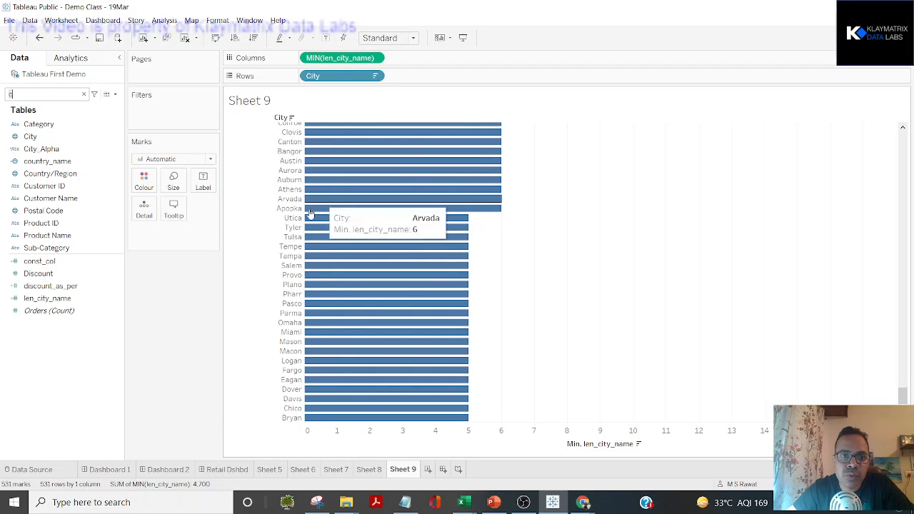
{"action": "scroll", "coordinate": [295, 215], "scroll_direction": "up", "scroll_amount": 1}
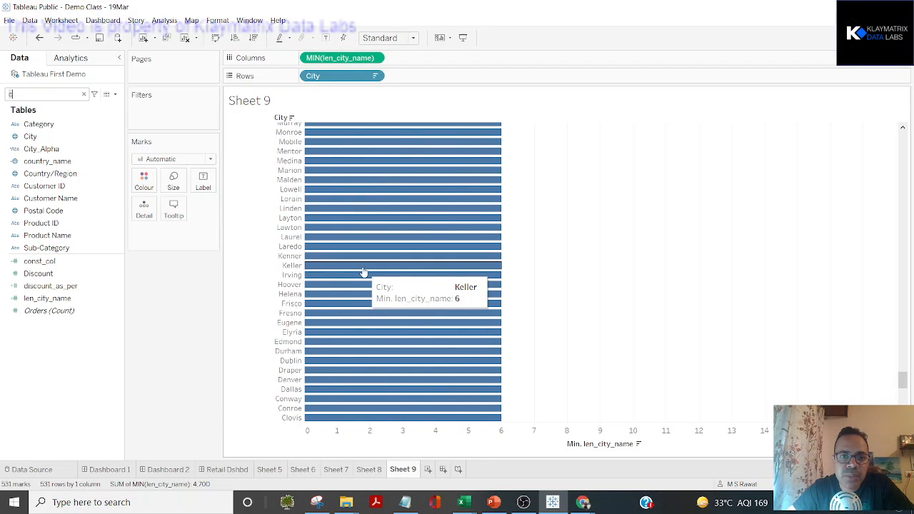
{"action": "scroll", "coordinate": [364, 272], "scroll_direction": "up", "scroll_amount": 4}
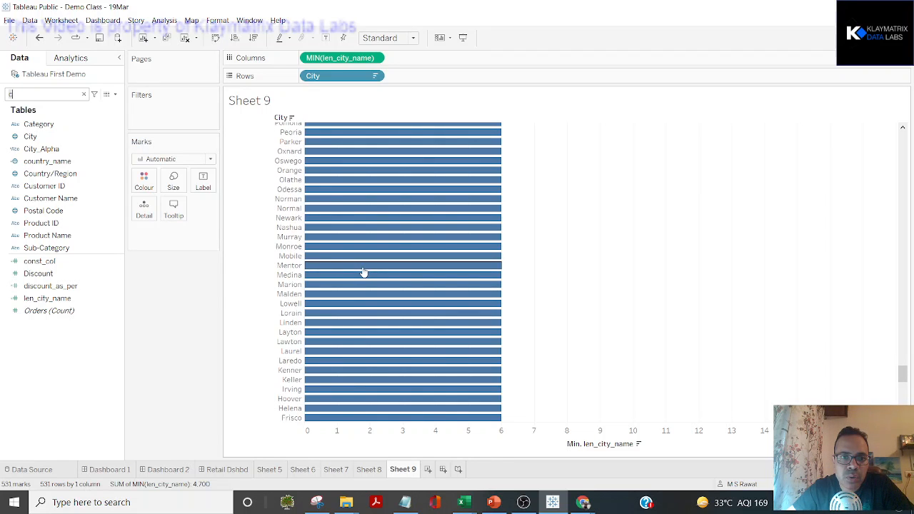
{"action": "scroll", "coordinate": [364, 272], "scroll_direction": "up", "scroll_amount": 9}
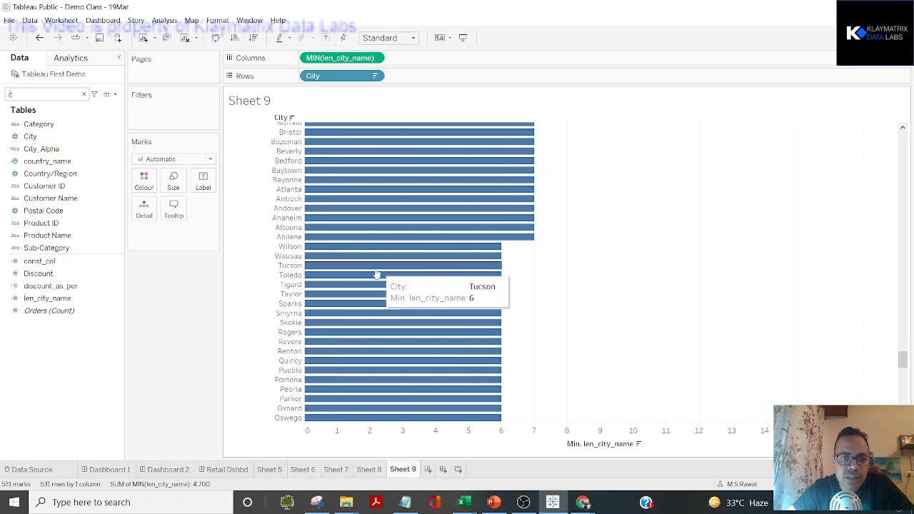
{"action": "scroll", "coordinate": [350, 374], "scroll_direction": "down", "scroll_amount": 9}
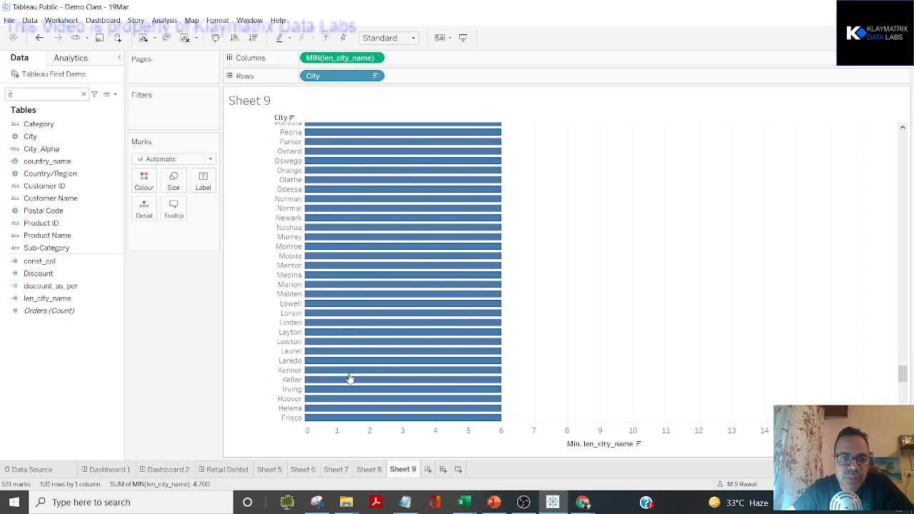
{"action": "scroll", "coordinate": [350, 379], "scroll_direction": "up", "scroll_amount": 3}
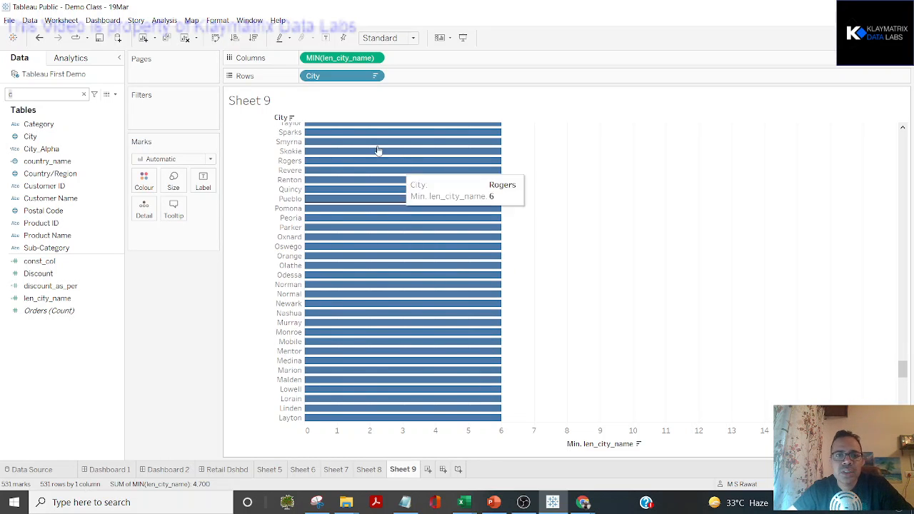
{"action": "key", "text": "alt+Tab"}
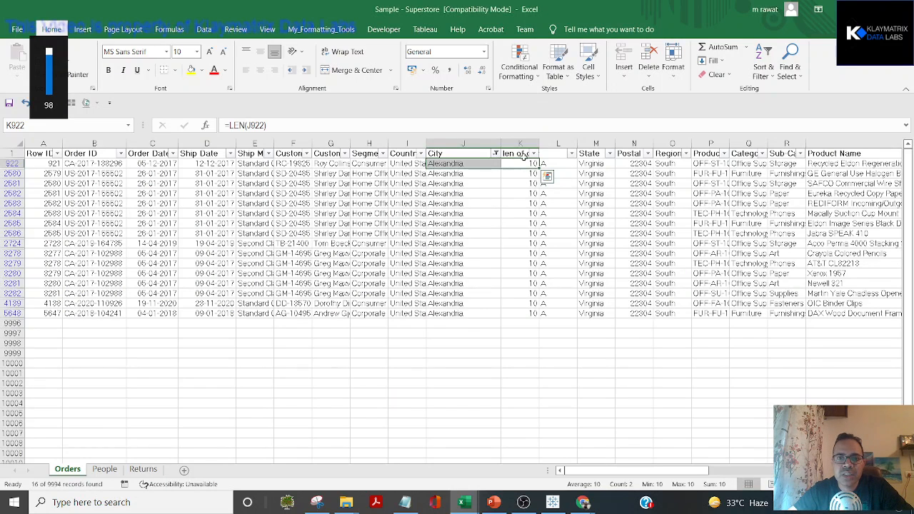
{"action": "key", "text": "alt+Tab"}
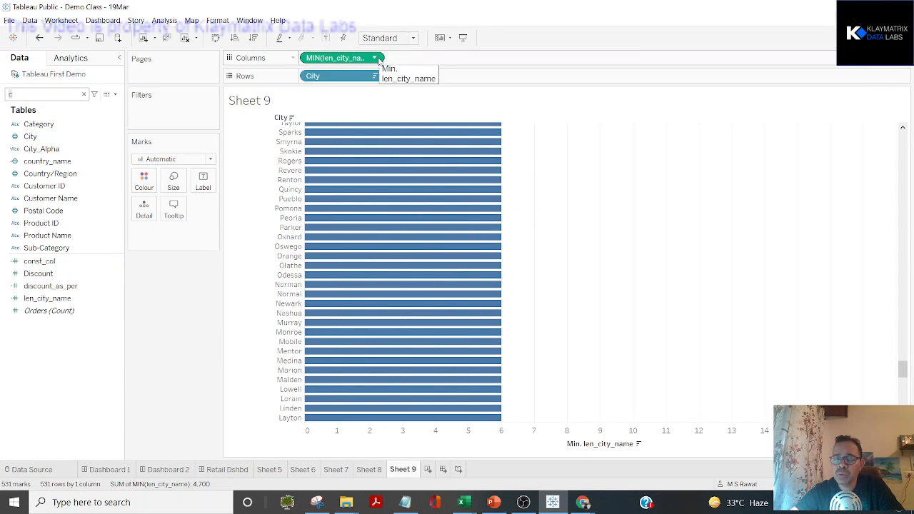
Switch to Excel and select the City and name-length cells of five Alexandria rows to examine their repeated values, then return to the first city cell.
{"action": "key", "text": "alt+Tab"}
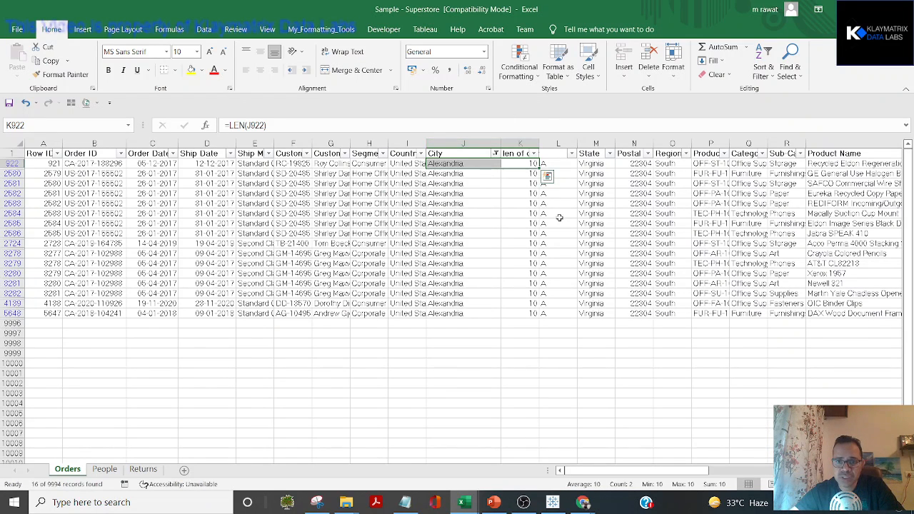
{"action": "left_click", "coordinate": [528, 254]}
{"action": "key", "text": "ctrl+Up"}
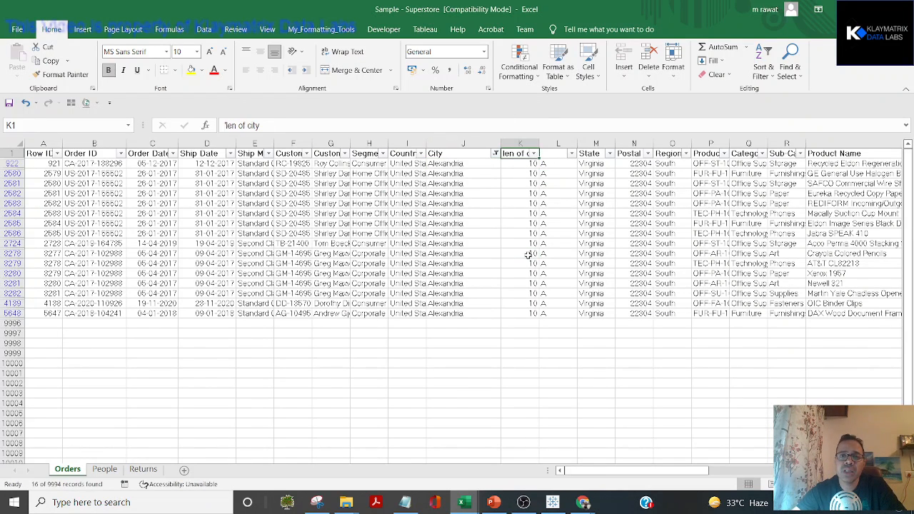
{"action": "key", "text": "Down"}
{"action": "key", "text": "Down"}
{"action": "key", "text": "Left"}
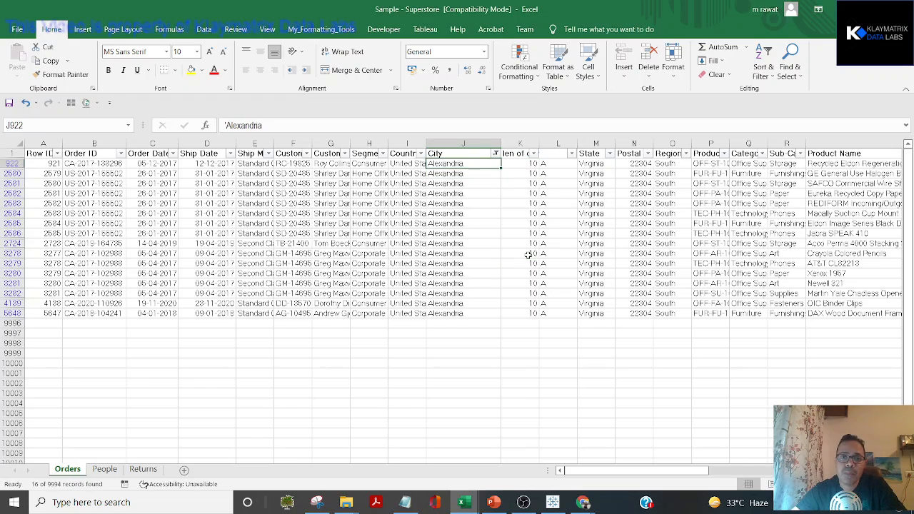
{"action": "key", "text": "shift+Right"}
{"action": "key", "text": "shift+Down"}
{"action": "key", "text": "shift+Down"}
{"action": "key", "text": "shift+Down"}
{"action": "key", "text": "shift+Down"}
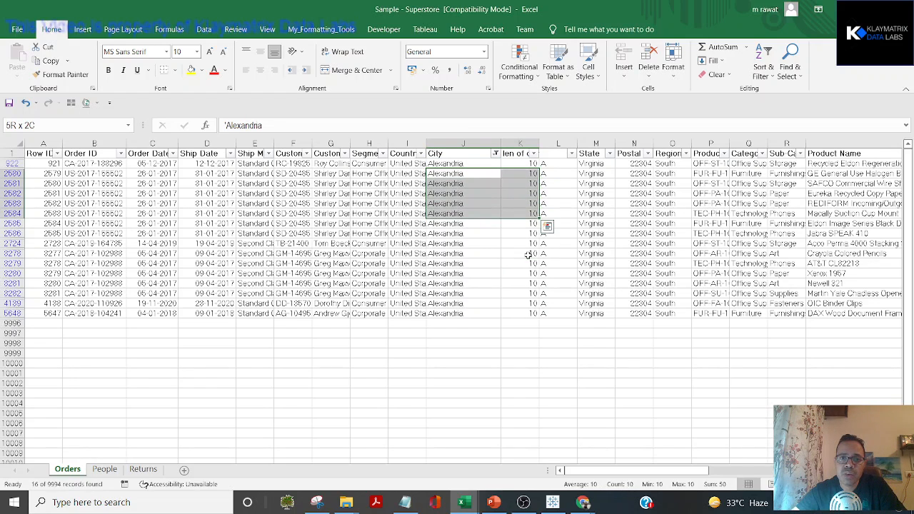
{"action": "key", "text": "ctrl+q"}
{"action": "key", "text": "Escape"}
{"action": "key", "text": "Up"}
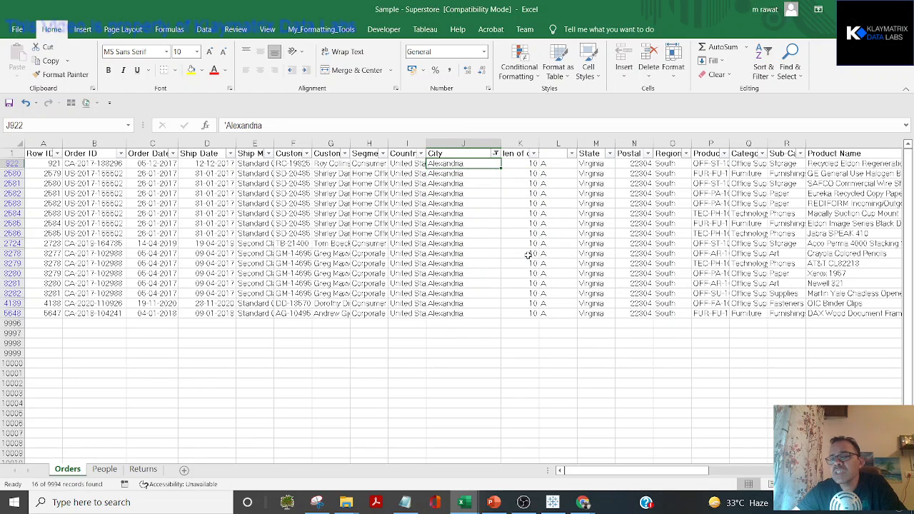
Compare Tableau's minimum name length chart with the filtered Alexandria rows in Excel, ending in Tableau.
{"action": "key", "text": "alt+Tab"}
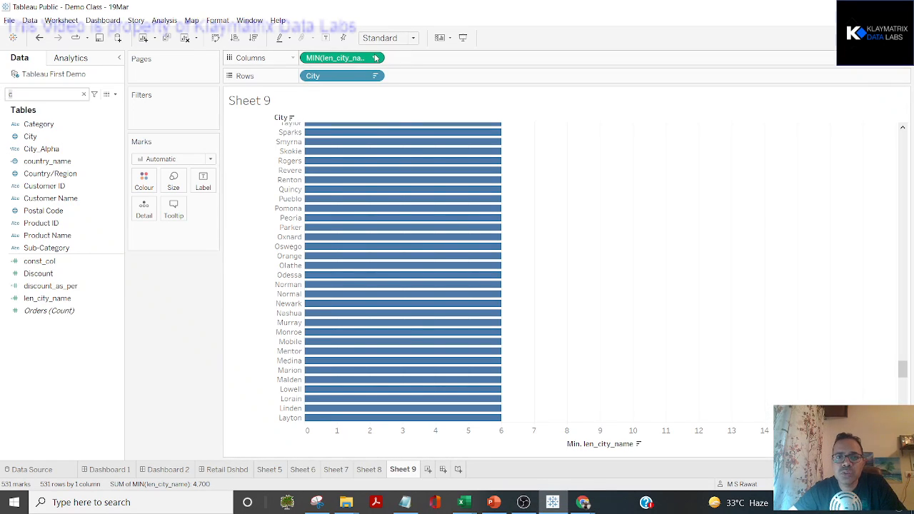
{"action": "key", "text": "alt+Tab"}
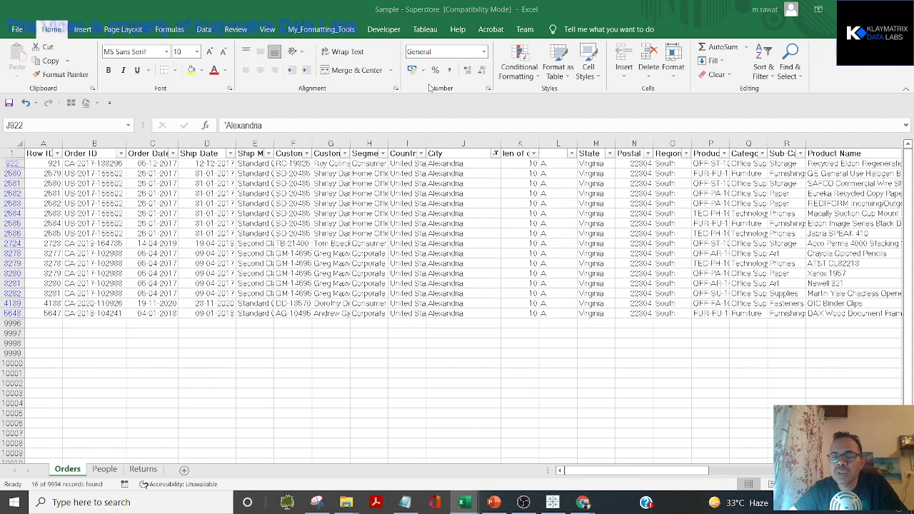
{"action": "key", "text": "alt+Tab"}
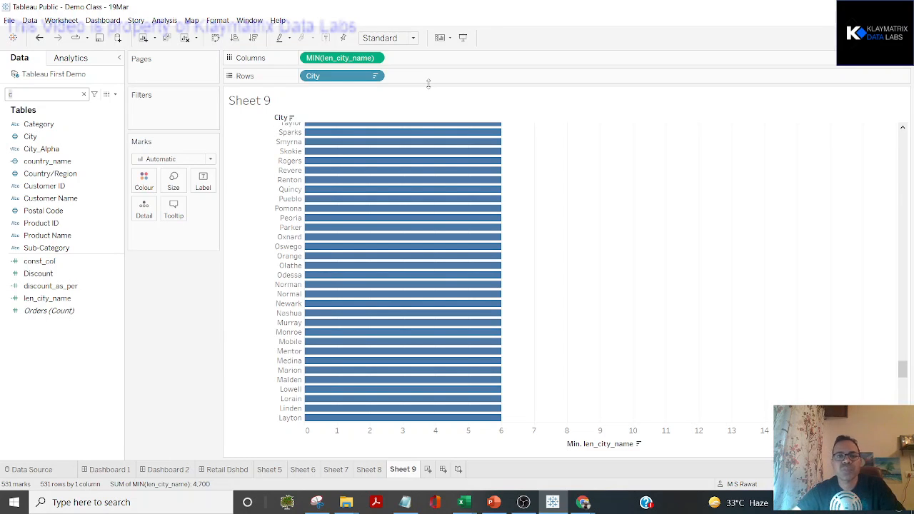
Clear the field search and start a new calculated field named calc_col2.
{"action": "key", "text": "BackSpace"}
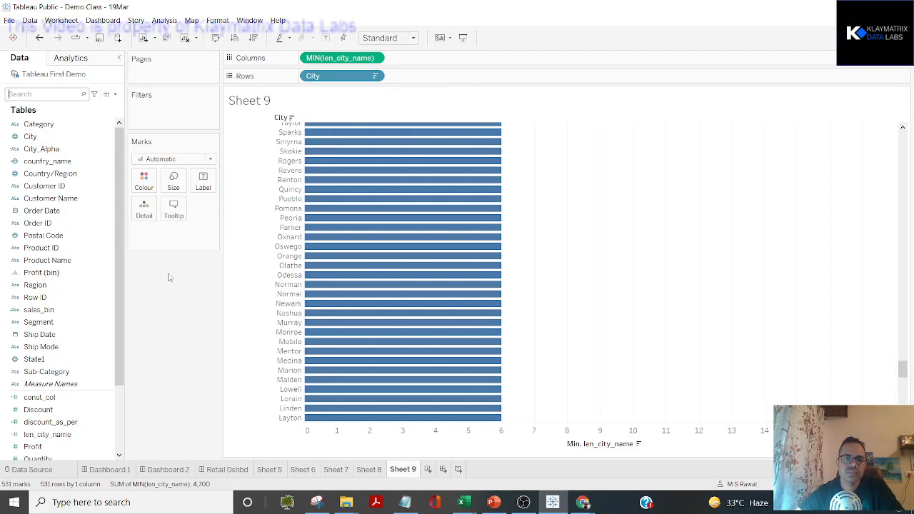
{"action": "scroll", "coordinate": [486, 153], "scroll_direction": "up", "scroll_amount": 20}
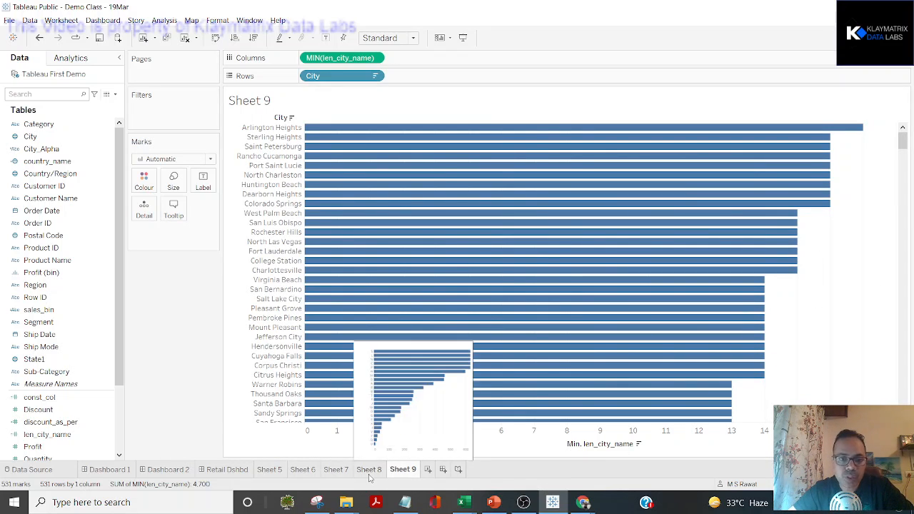
{"action": "left_click", "coordinate": [115, 94]}
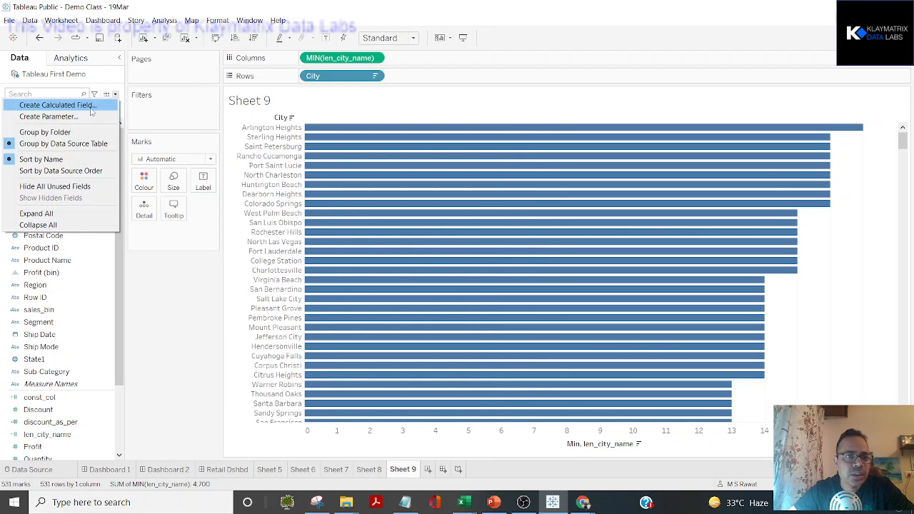
{"action": "left_click", "coordinate": [90, 107]}
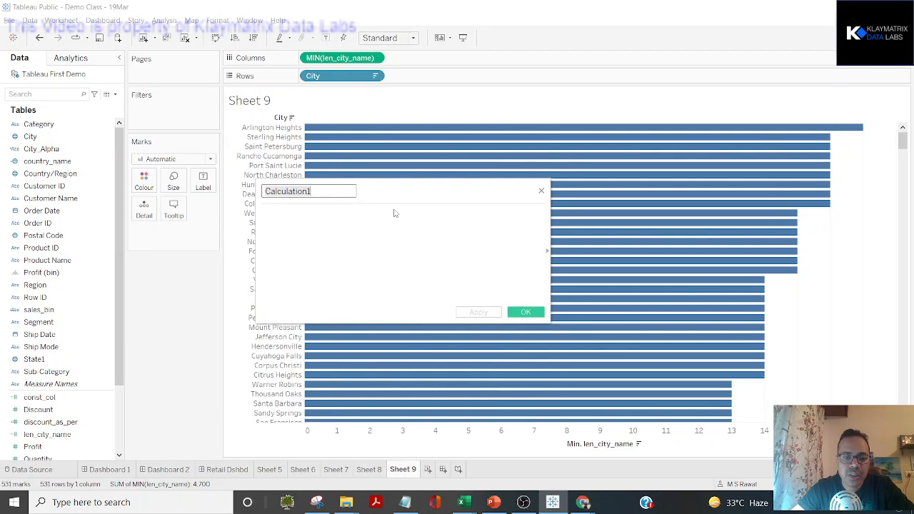
{"action": "type", "text": "calc_col2"}
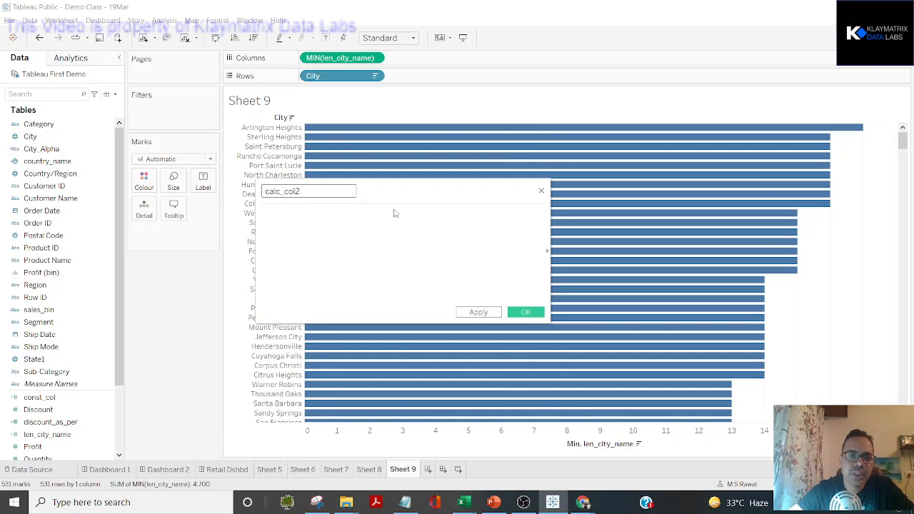
{"action": "left_click", "coordinate": [362, 222]}
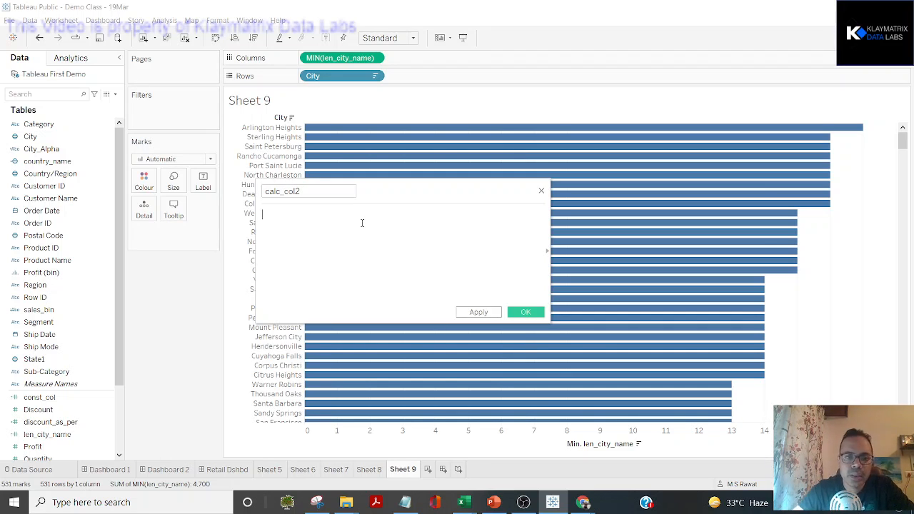
Browse the suggested functions in the calc_col2 formula by single starting letters such as L, A, B, C, D, E, U, O and X, clearing each letter.
{"action": "type", "text": "l"}
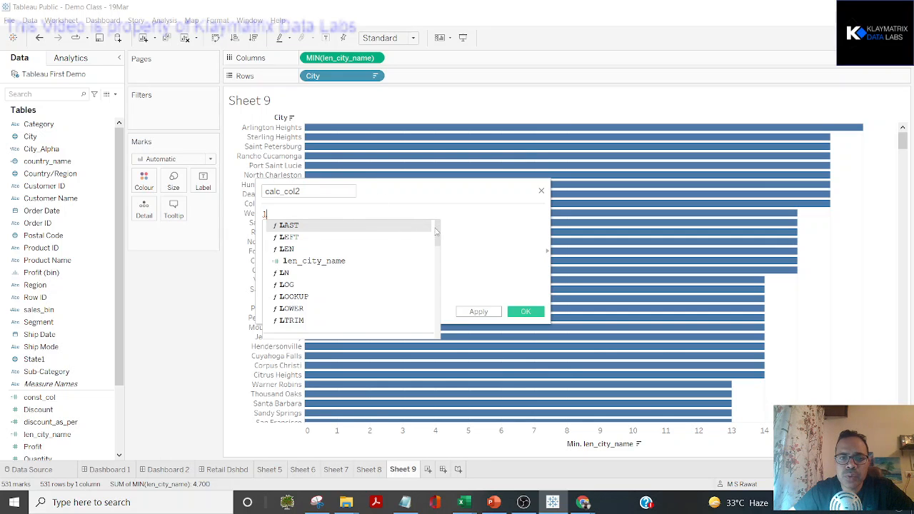
{"action": "mouse_move", "coordinate": [437, 234]}
{"action": "left_mouse_down"}
{"action": "mouse_move", "coordinate": [438, 242]}
{"action": "mouse_move", "coordinate": [438, 233]}
{"action": "left_mouse_up"}
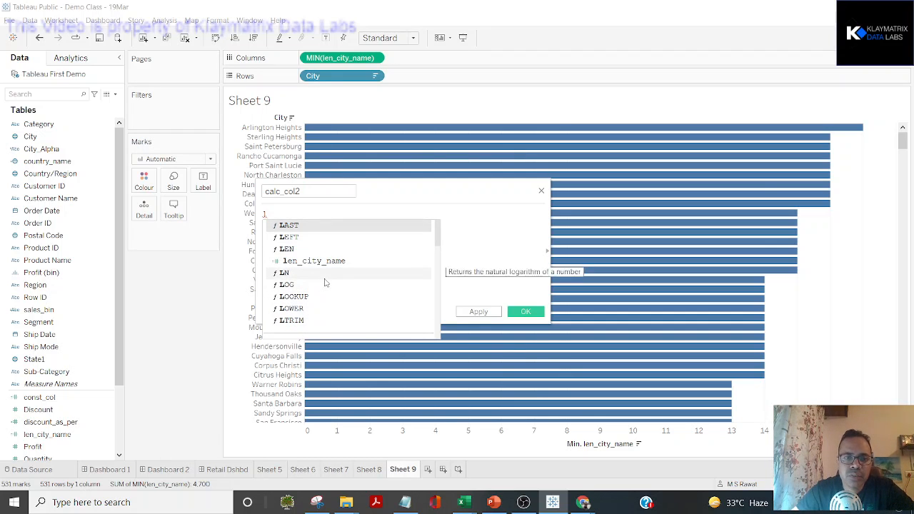
{"action": "key", "text": "BackSpace"}
{"action": "type", "text": "a"}
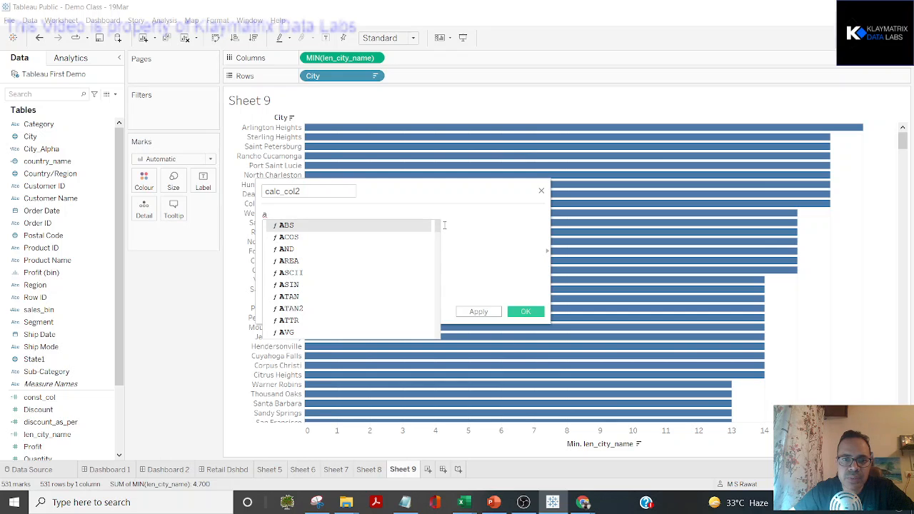
{"action": "left_click_drag", "start_coordinate": [435, 226], "coordinate": [438, 238]}
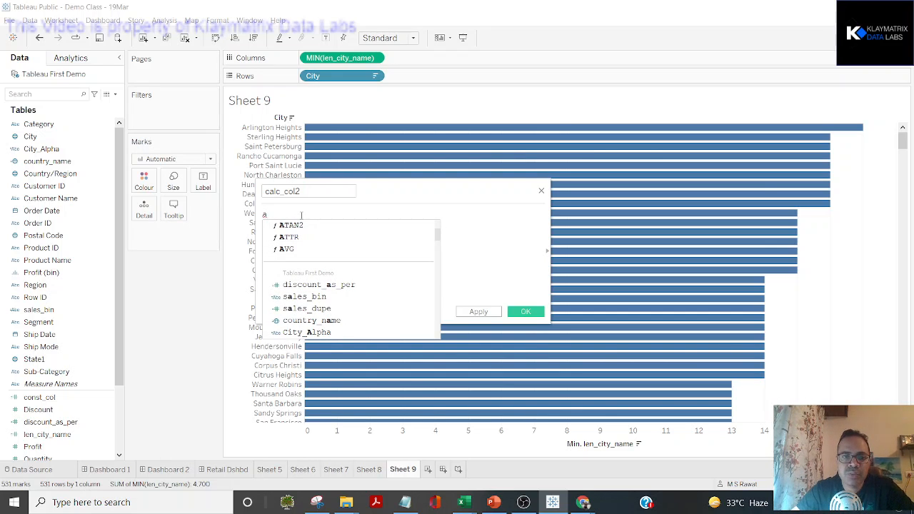
{"action": "key", "text": "BackSpace"}
{"action": "type", "text": "b"}
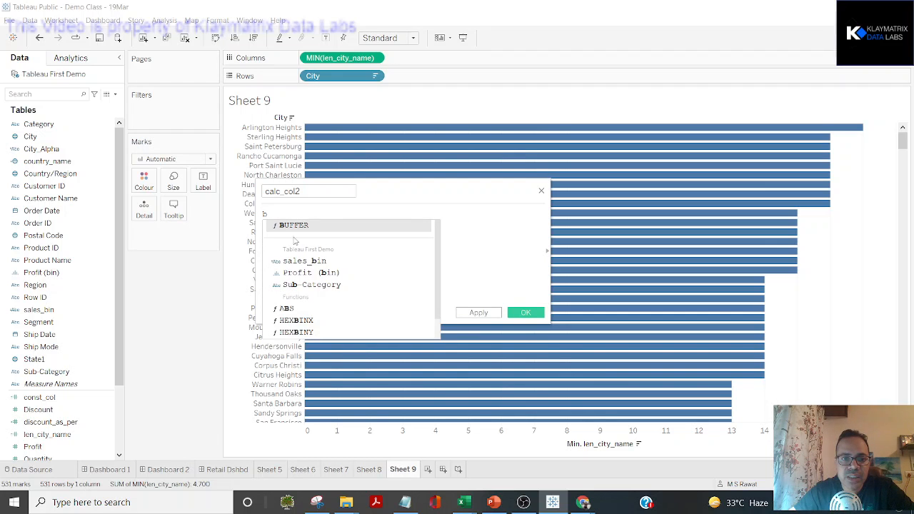
{"action": "key", "text": "BackSpace"}
{"action": "type", "text": "c"}
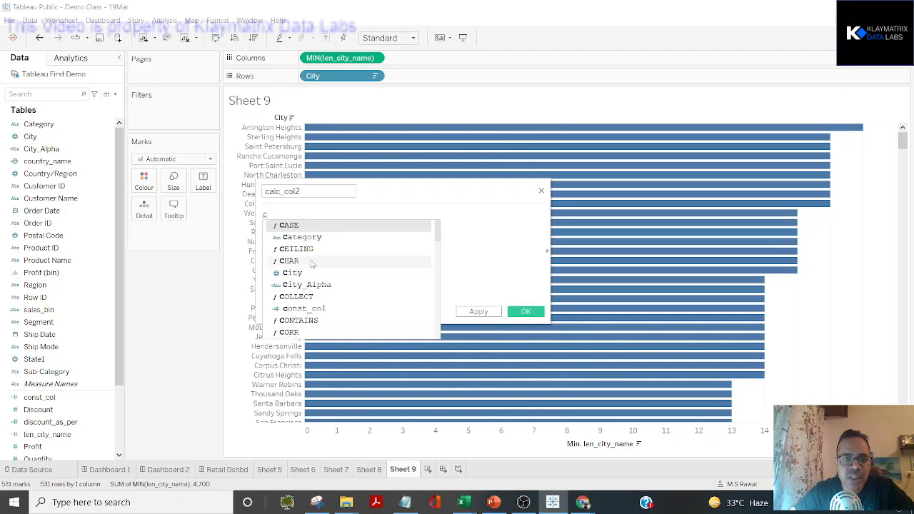
{"action": "key", "text": "BackSpace"}
{"action": "type", "text": "d"}
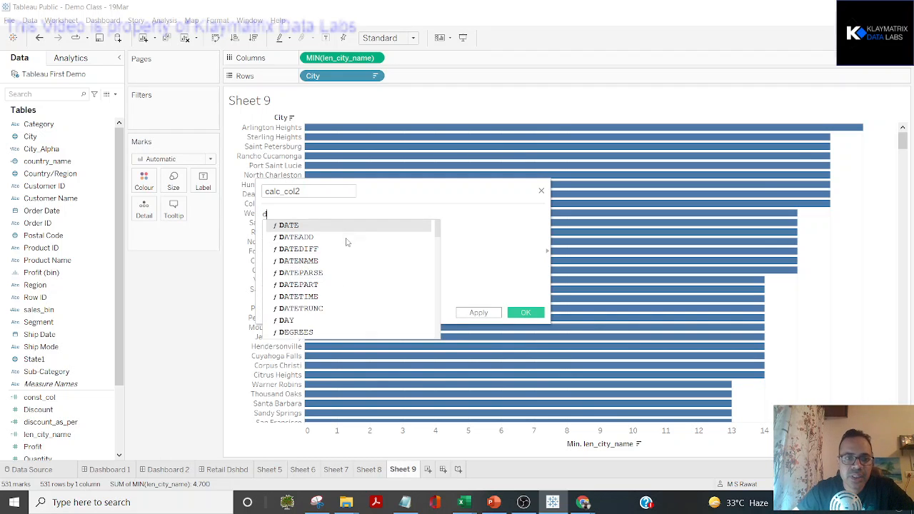
{"action": "key", "text": "BackSpace"}
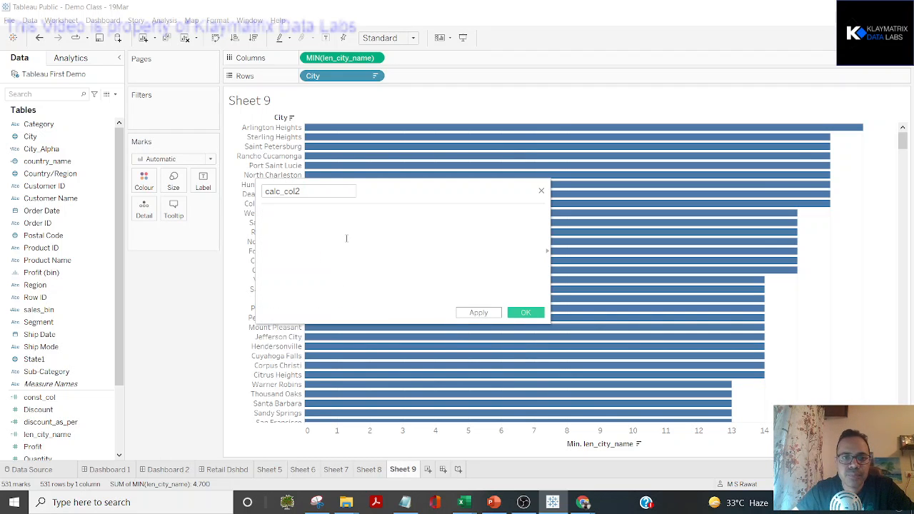
{"action": "type", "text": "f"}
{"action": "key", "text": "BackSpace"}
{"action": "type", "text": "g"}
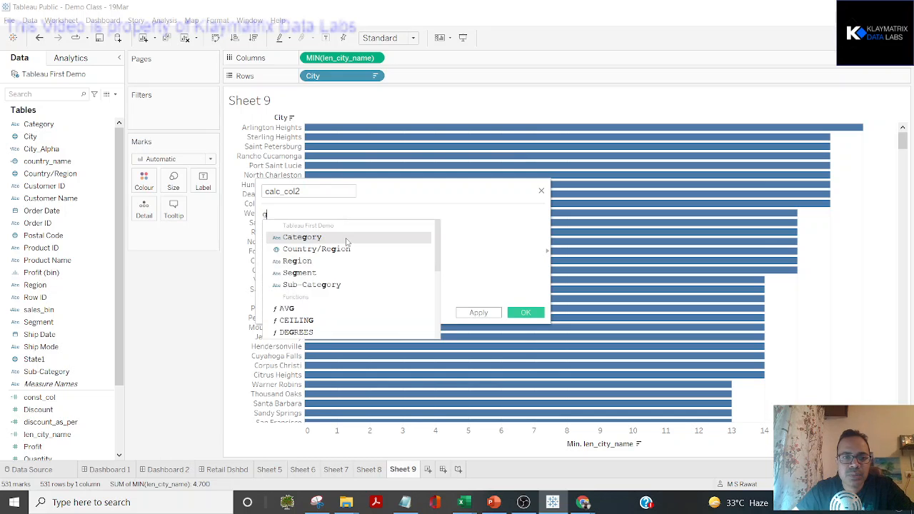
{"action": "key", "text": "BackSpace"}
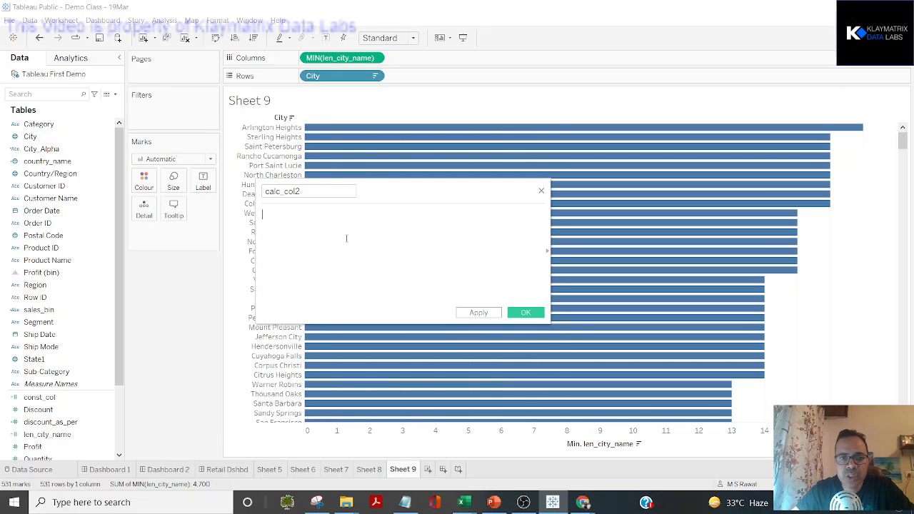
{"action": "type", "text": "k"}
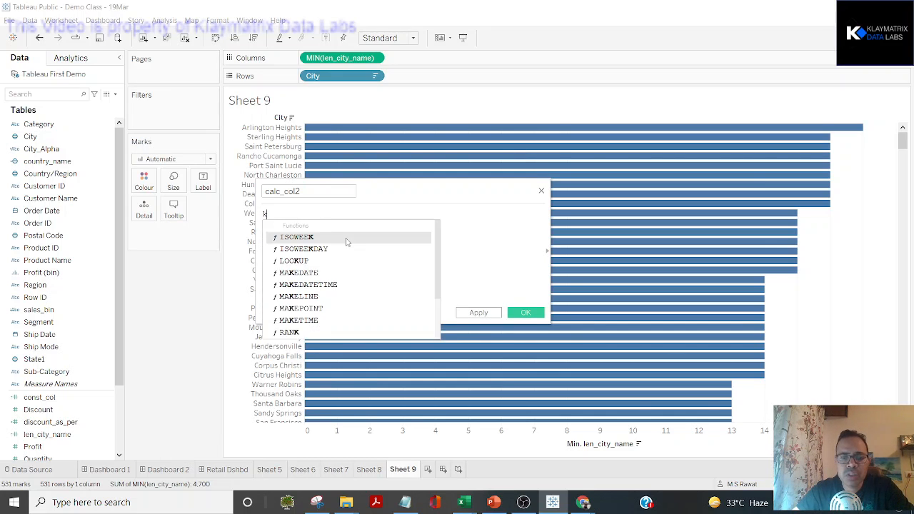
{"action": "key", "text": "BackSpace"}
{"action": "type", "text": "l"}
{"action": "key", "text": "BackSpace"}
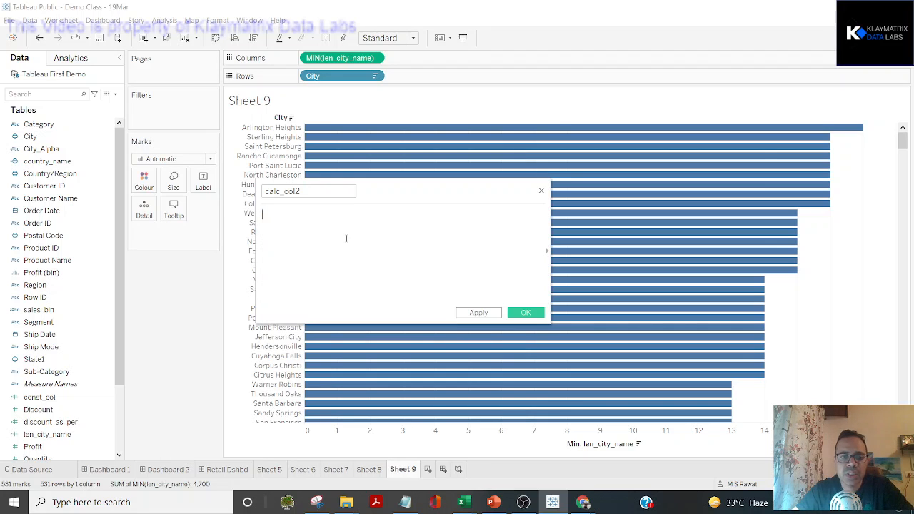
{"action": "type", "text": "q"}
{"action": "key", "text": "BackSpace"}
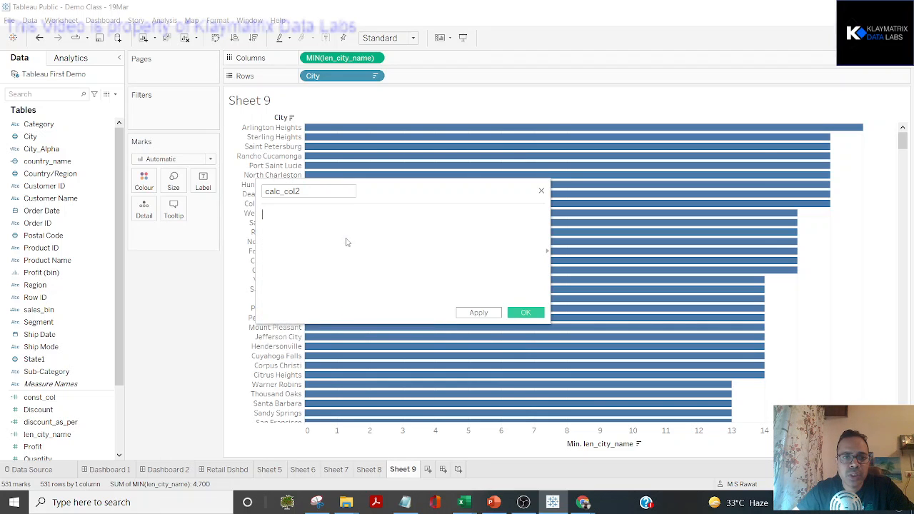
{"action": "type", "text": "m"}
{"action": "key", "text": "BackSpace"}
{"action": "type", "text": "e"}
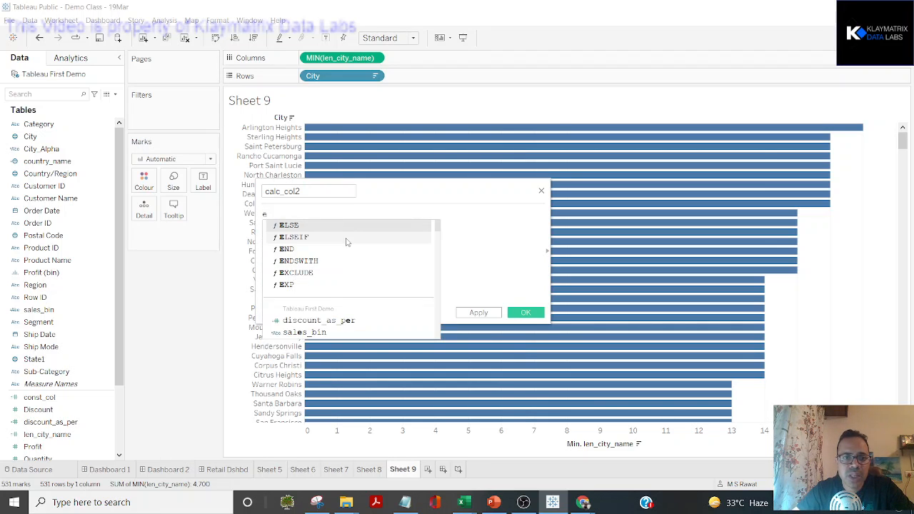
{"action": "key", "text": "BackSpace"}
{"action": "type", "text": "r"}
{"action": "key", "text": "BackSpace"}
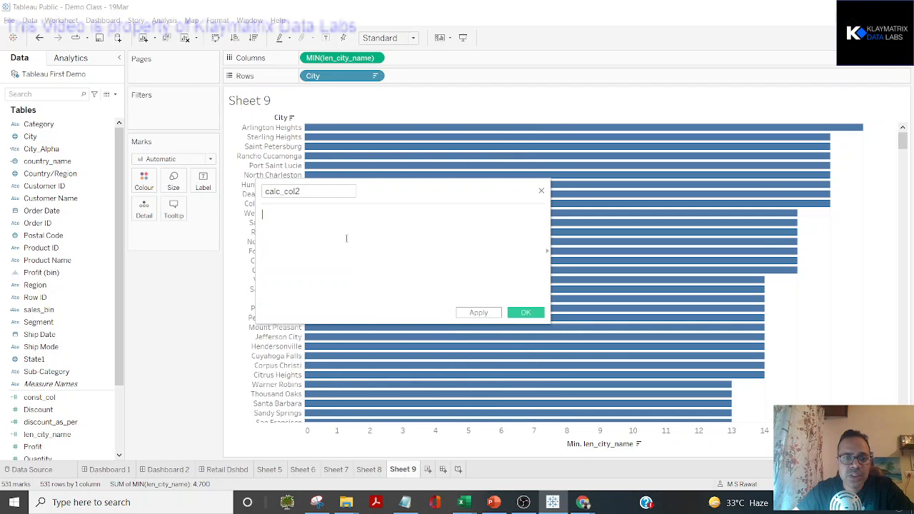
{"action": "type", "text": "t"}
{"action": "key", "text": "BackSpace"}
{"action": "type", "text": "y"}
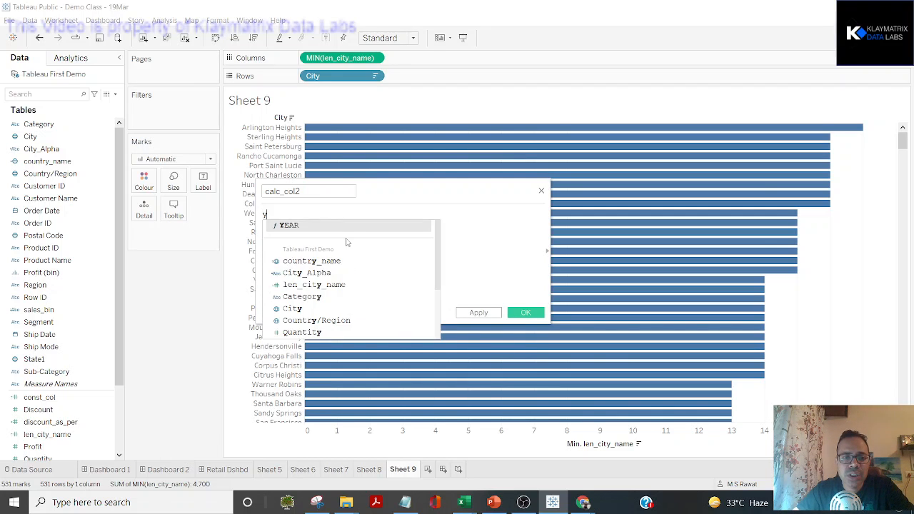
{"action": "key", "text": "BackSpace"}
{"action": "type", "text": "u"}
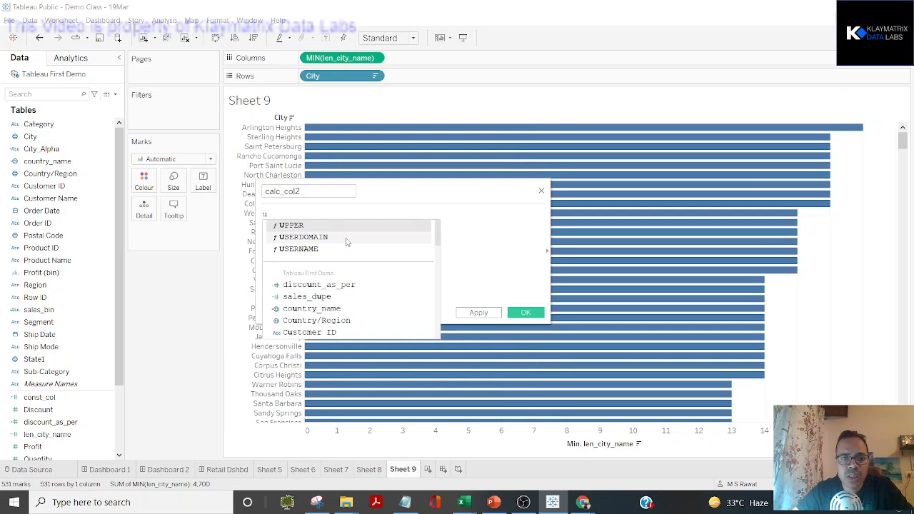
{"action": "key", "text": "BackSpace"}
{"action": "type", "text": "i"}
{"action": "key", "text": "BackSpace"}
{"action": "type", "text": "o"}
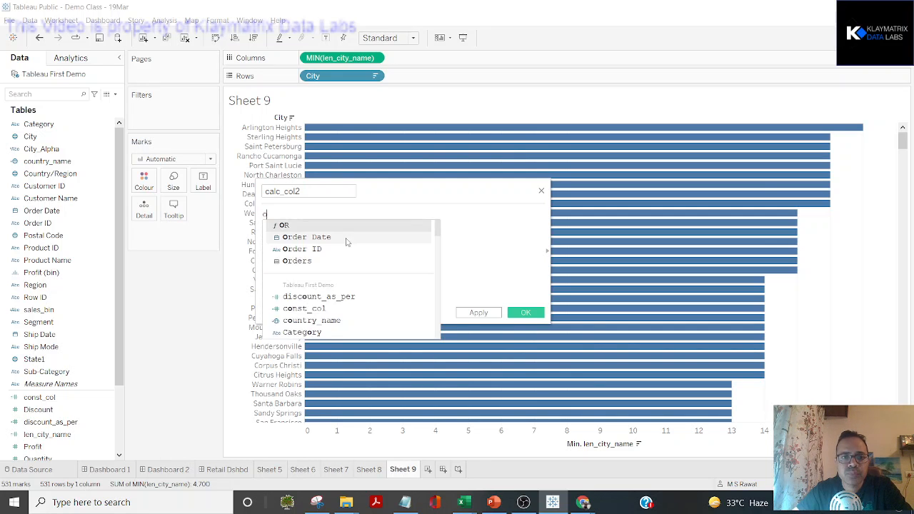
{"action": "key", "text": "BackSpace"}
{"action": "type", "text": "p"}
{"action": "key", "text": "BackSpace"}
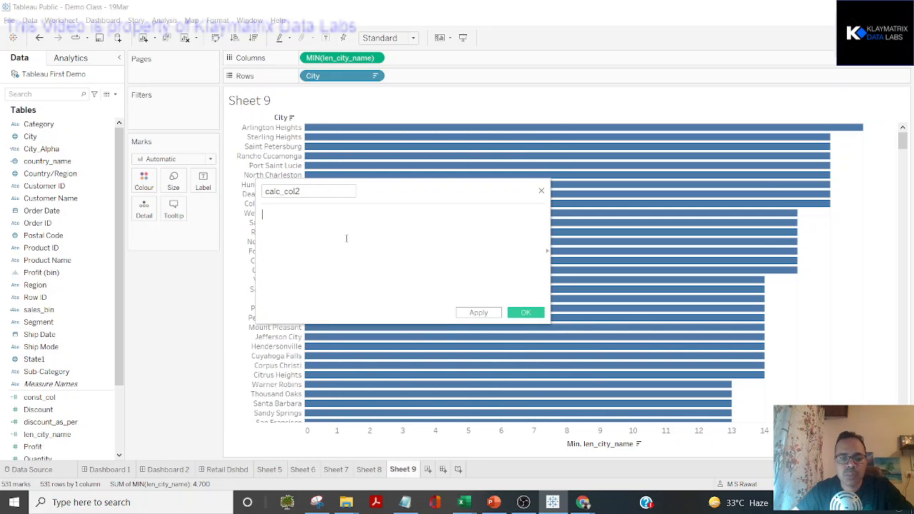
{"action": "type", "text": "z"}
{"action": "key", "text": "BackSpace"}
{"action": "type", "text": "x"}
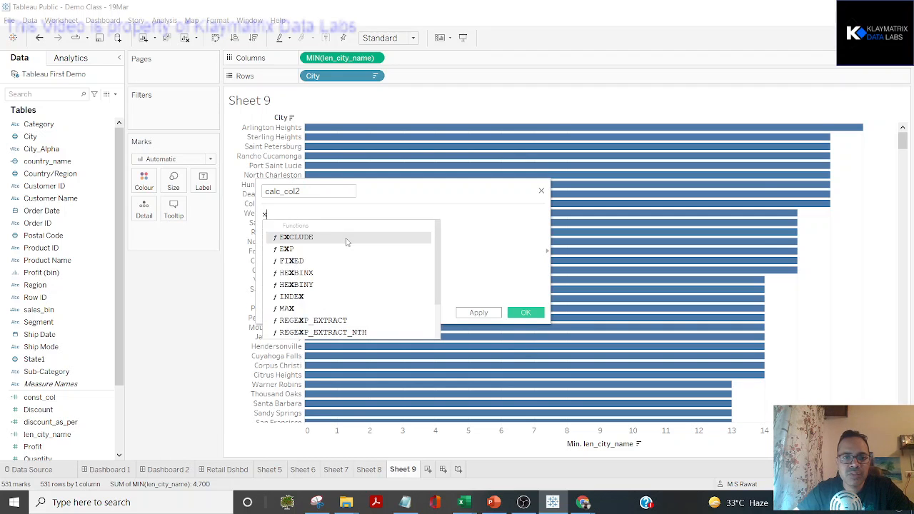
{"action": "key", "text": "BackSpace"}
{"action": "type", "text": "c"}
{"action": "key", "text": "BackSpace"}
{"action": "type", "text": "v"}
{"action": "key", "text": "BackSpace"}
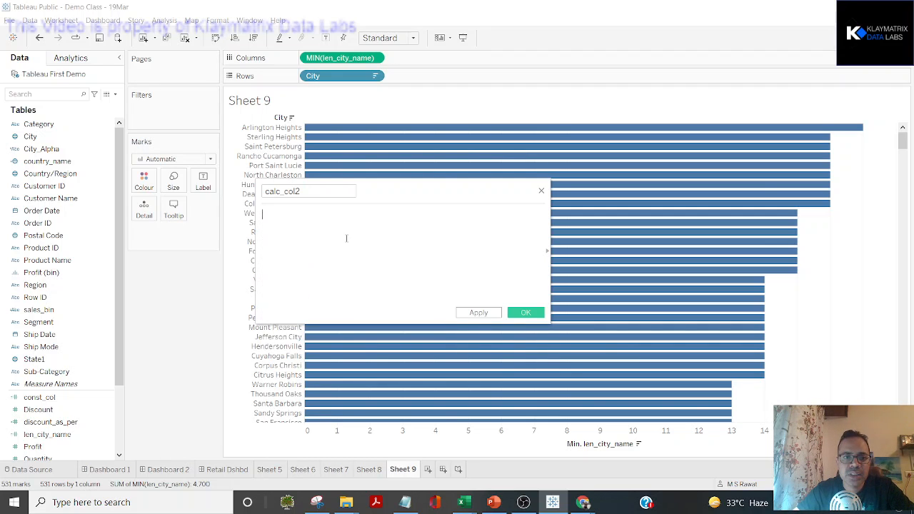
Clear the last letter from the calc_col2 formula and close the calculation editor without creating the field.
{"action": "type", "text": "b"}
{"action": "key", "text": "BackSpace"}
{"action": "left_click", "coordinate": [541, 191]}
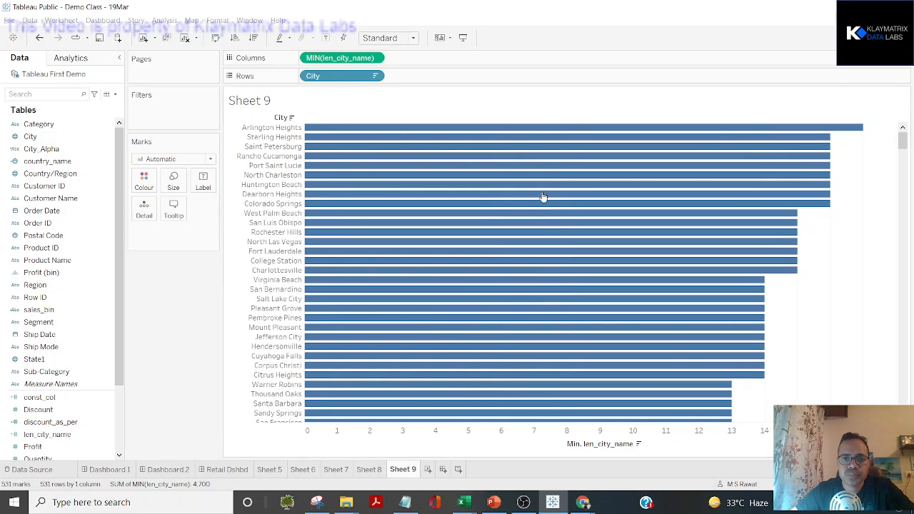
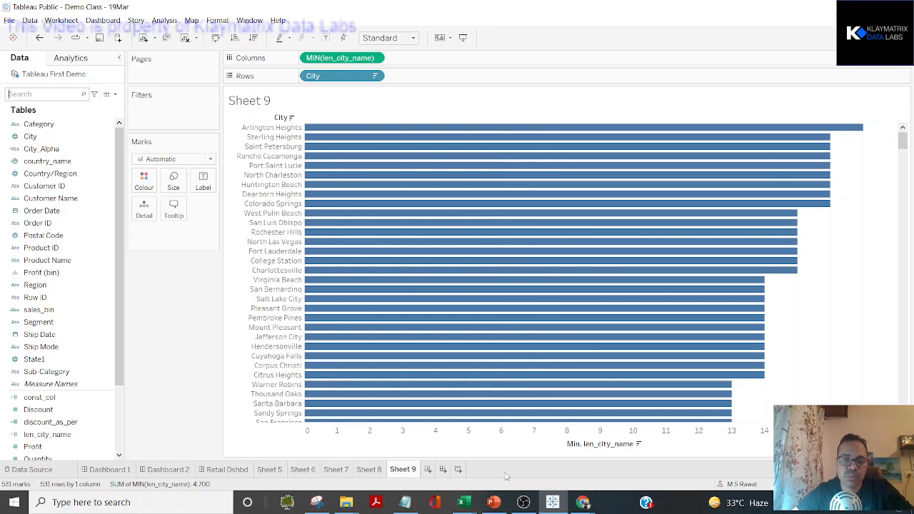
Switch to File Explorer and go to the "datascience training program - 3 months" folder inside Klaymatrix Training on the E: drive.
{"action": "left_click", "coordinate": [345, 504]}
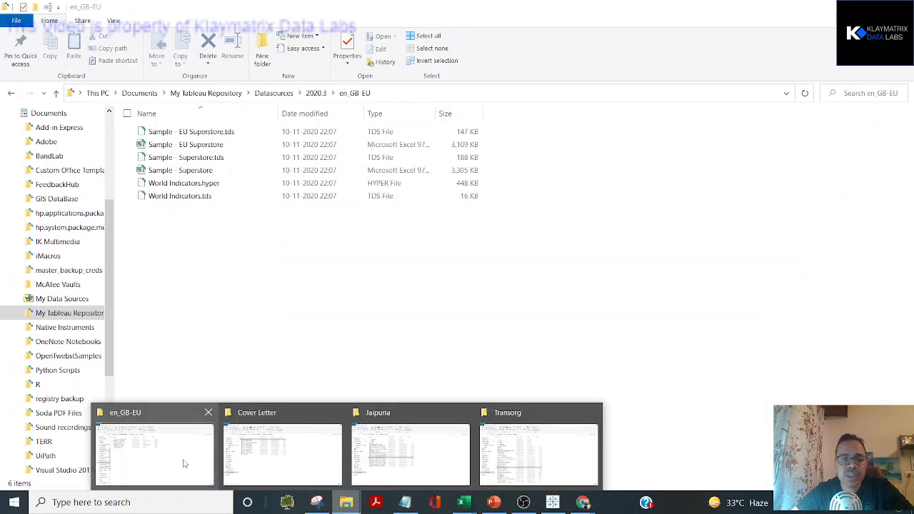
{"action": "left_click", "coordinate": [283, 451]}
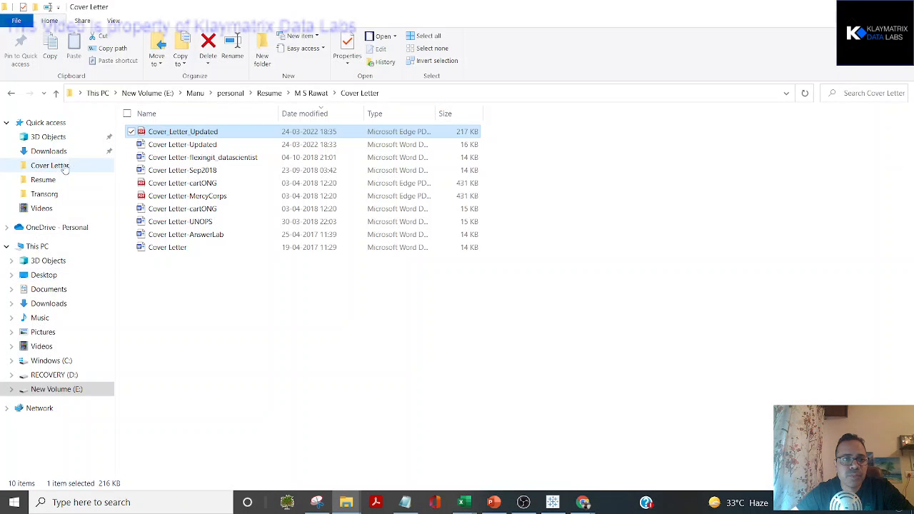
{"action": "left_click", "coordinate": [69, 394]}
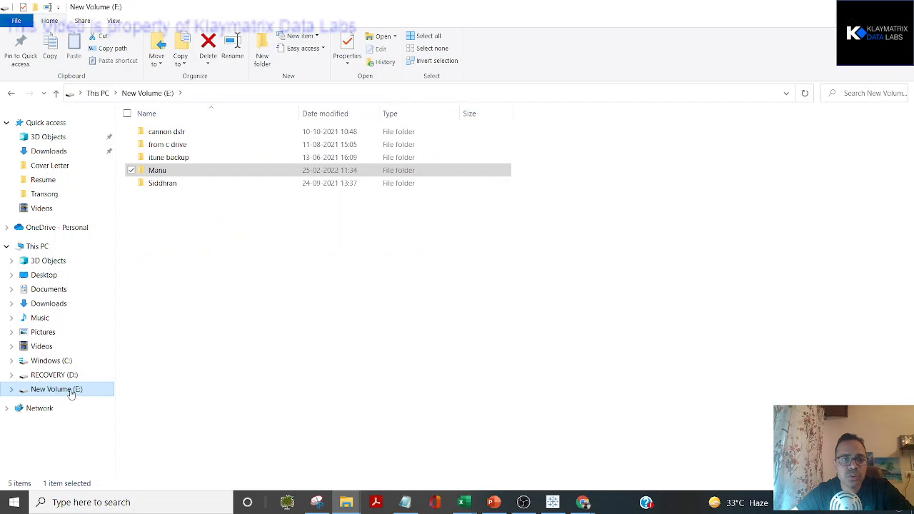
{"action": "double_click", "coordinate": [177, 175]}
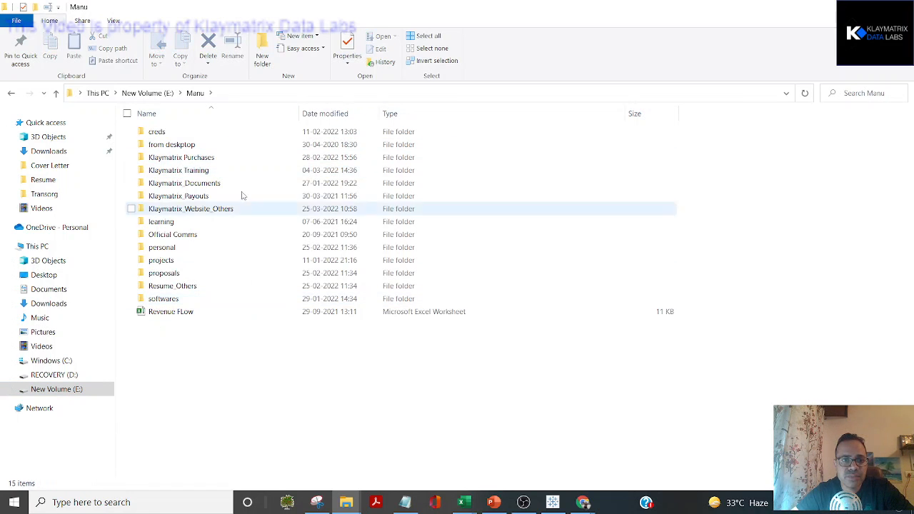
{"action": "double_click", "coordinate": [199, 171]}
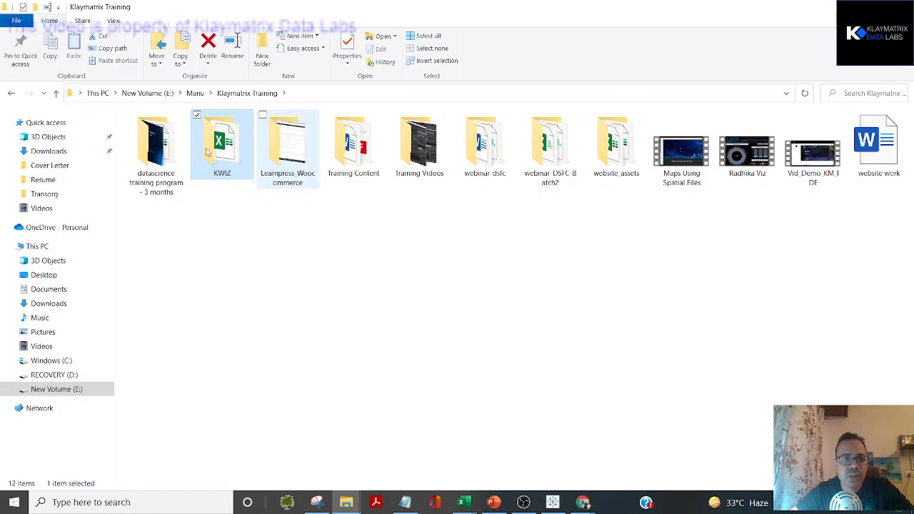
{"action": "left_click", "coordinate": [169, 158]}
{"action": "double_click", "coordinate": [170, 158]}
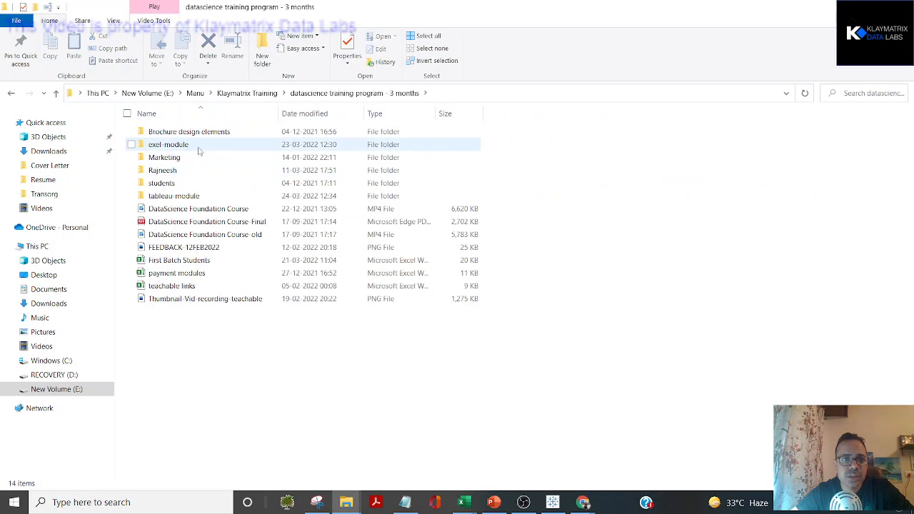
Open the student's original Excel workbook from the Student Project Dashoard folder inside exel-module.
{"action": "left_click", "coordinate": [185, 150]}
{"action": "double_click", "coordinate": [185, 148]}
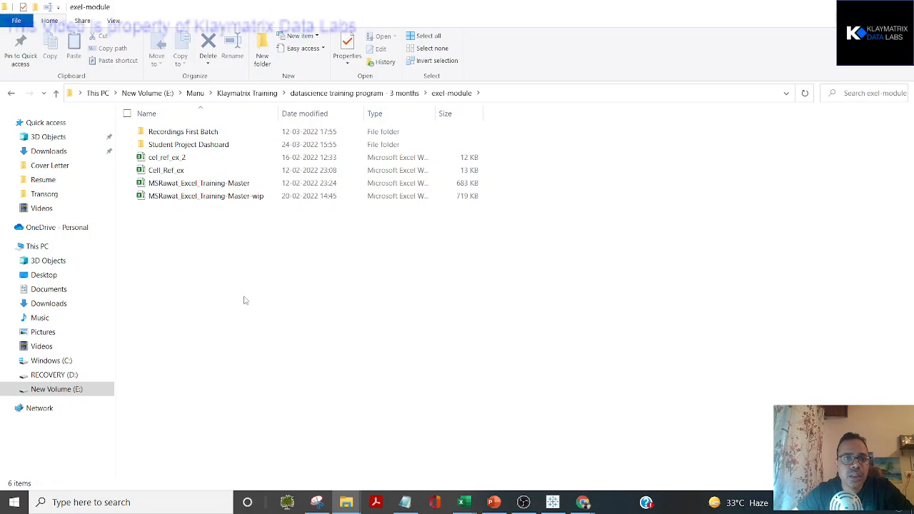
{"action": "double_click", "coordinate": [221, 145]}
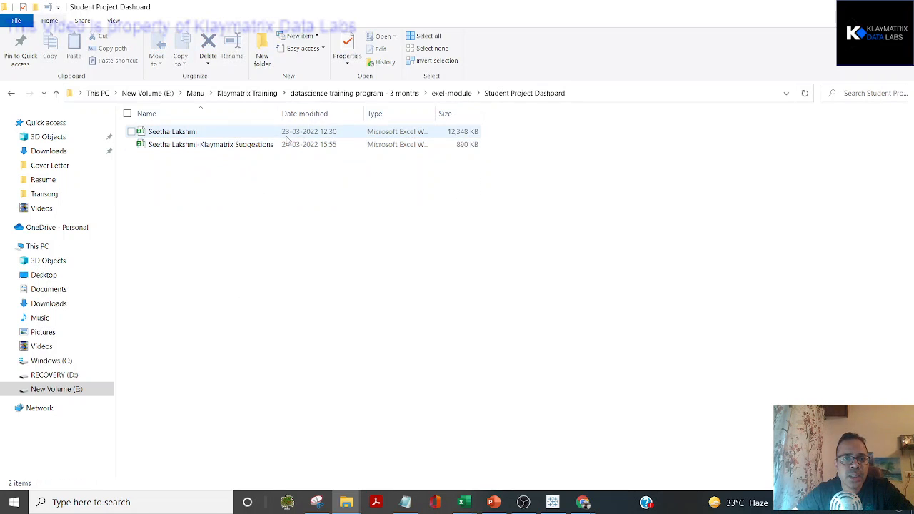
{"action": "left_click", "coordinate": [198, 136]}
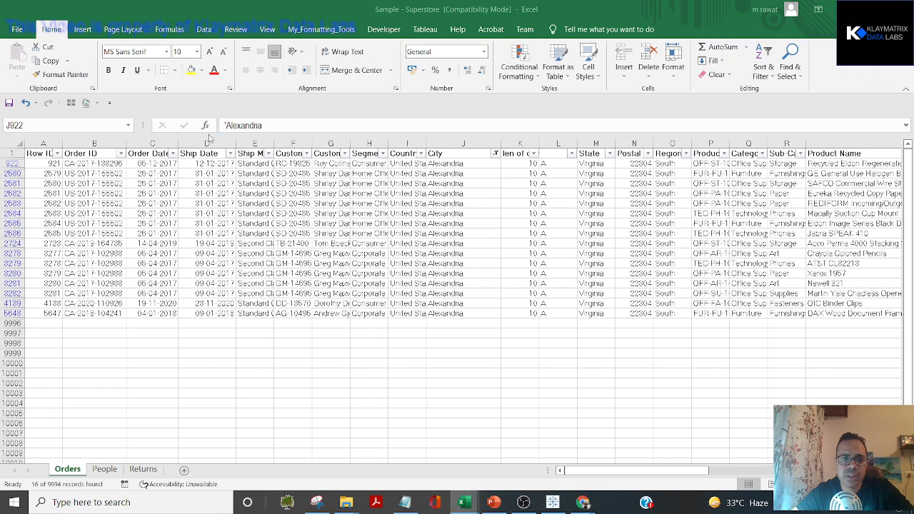
{"action": "left_click", "coordinate": [361, 243]}
{"action": "key", "text": "Right"}
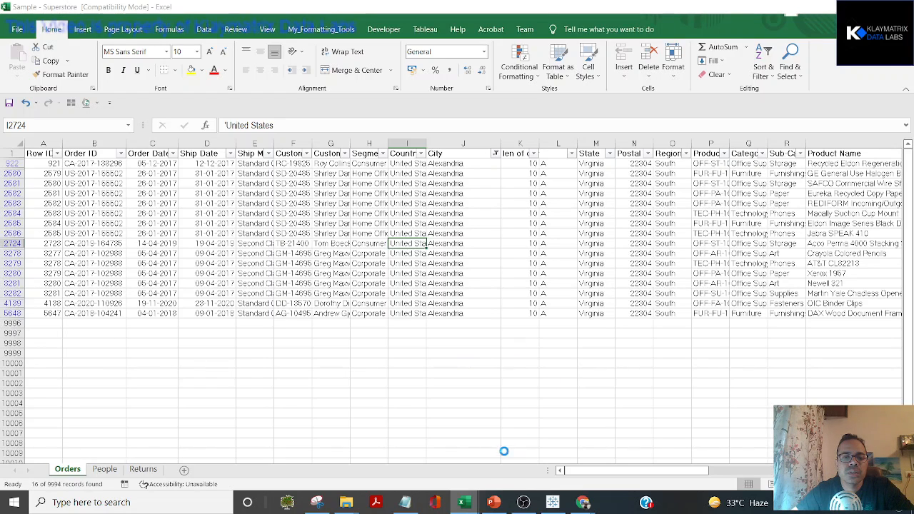
Close Tableau Public without saving the changes to the Demo Class - 19Mar workbook.
{"action": "mouse_move", "coordinate": [553, 502]}
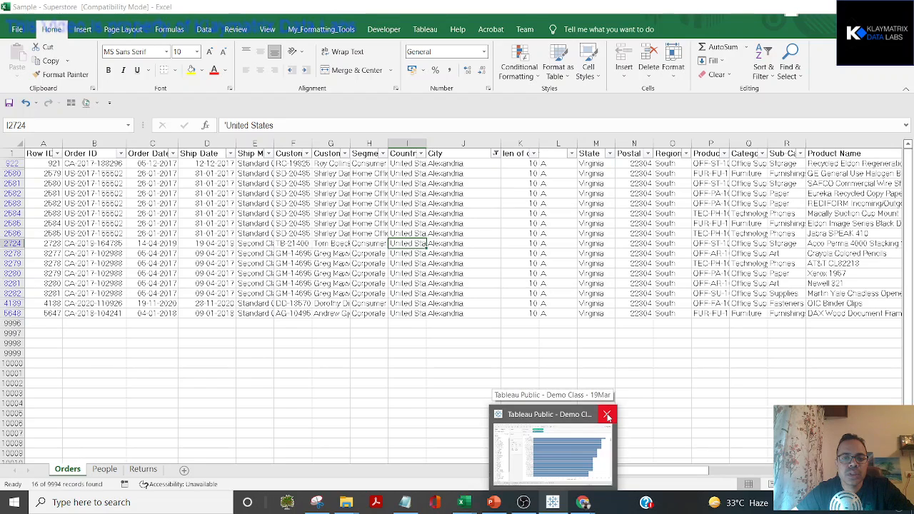
{"action": "left_click", "coordinate": [607, 415]}
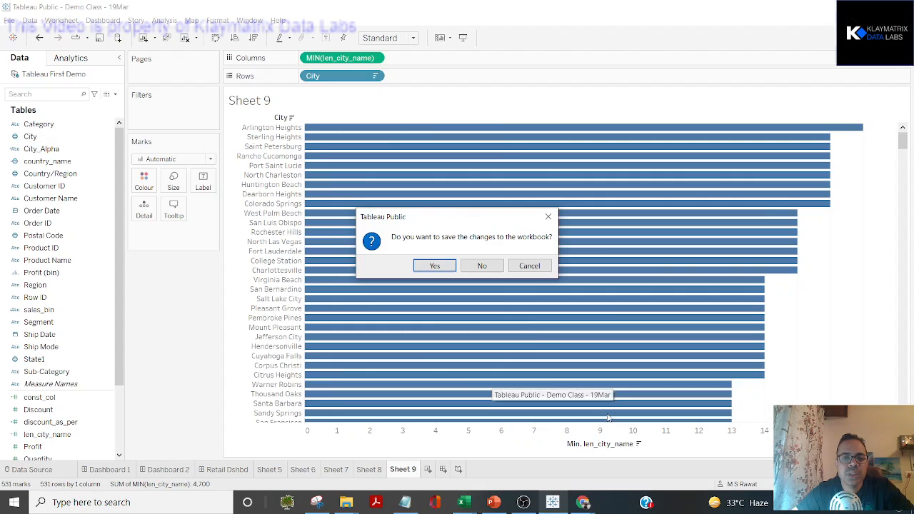
{"action": "left_click", "coordinate": [483, 265]}
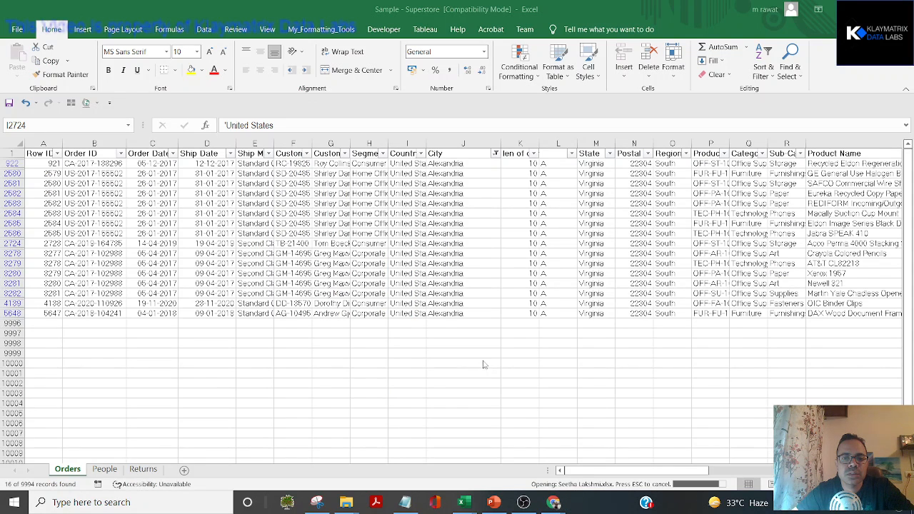
Examine the policies dashboard in the student's workbook, then go back through its sheets to the RAW DATA table.
{"action": "left_click", "coordinate": [683, 333]}
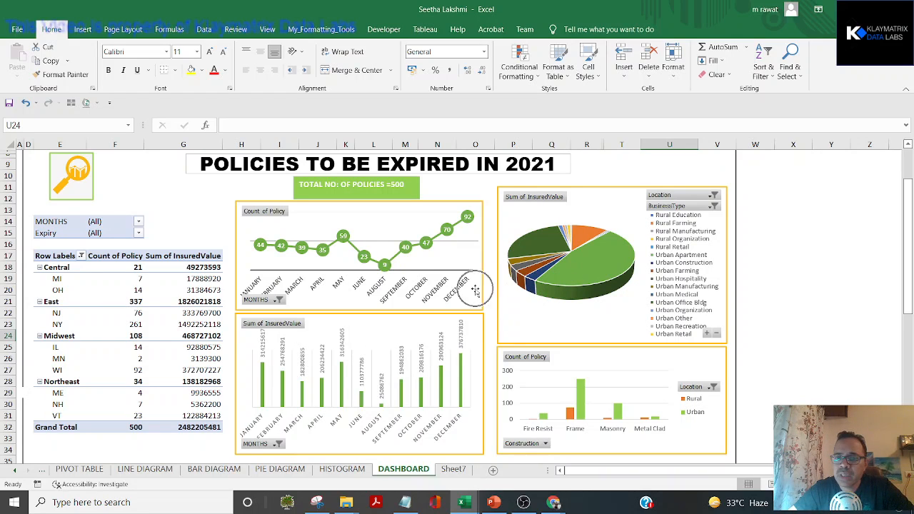
{"action": "left_click", "coordinate": [776, 301]}
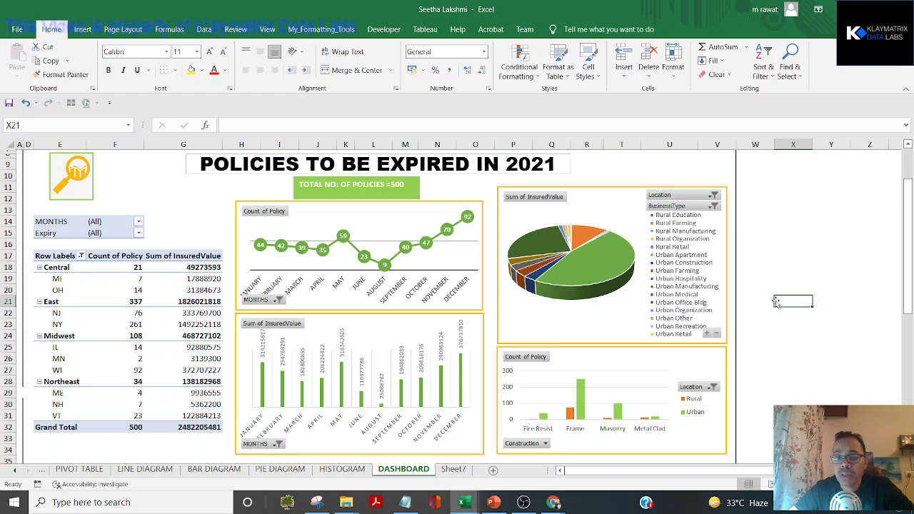
{"action": "left_click", "coordinate": [733, 293]}
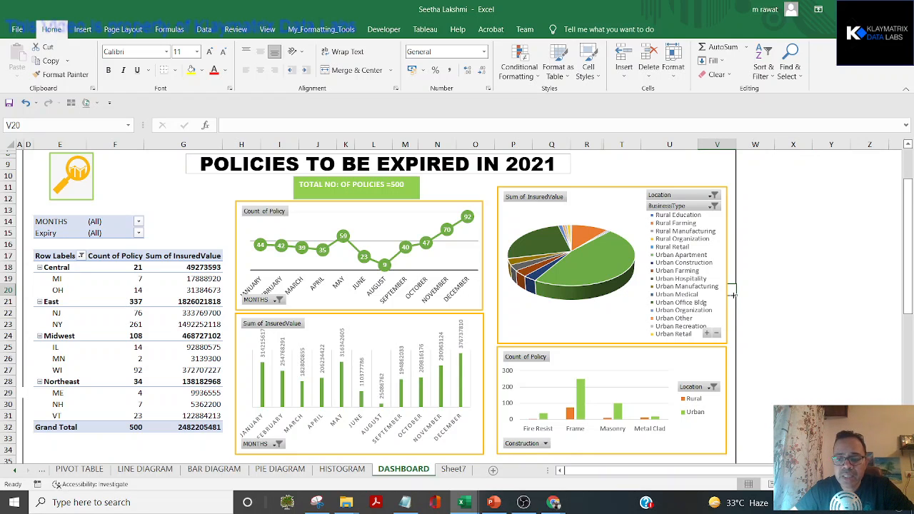
{"action": "key", "text": "ctrl+Page_Up"}
{"action": "key", "text": "ctrl+Page_Up"}
{"action": "key", "text": "ctrl+Page_Up"}
{"action": "key", "text": "ctrl+Page_Up"}
{"action": "key", "text": "ctrl+Page_Up"}
{"action": "key", "text": "ctrl+Page_Up"}
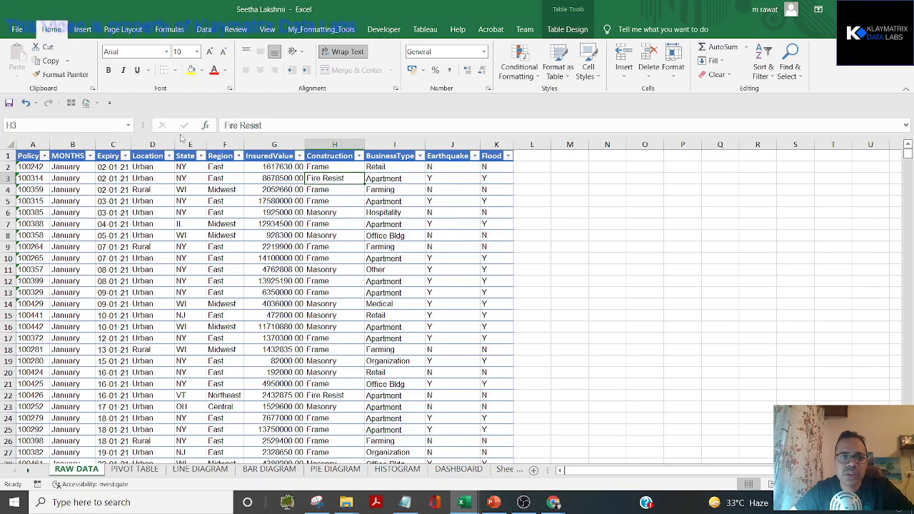
{"action": "left_click", "coordinate": [181, 192]}
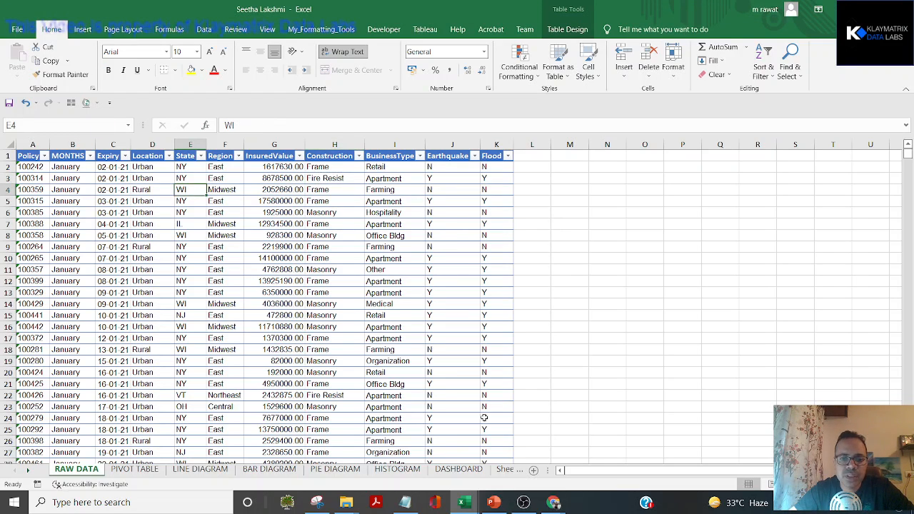
Switch to Book3 and convert its order data range A1:P23 into an Excel table with headers.
{"action": "mouse_move", "coordinate": [470, 505]}
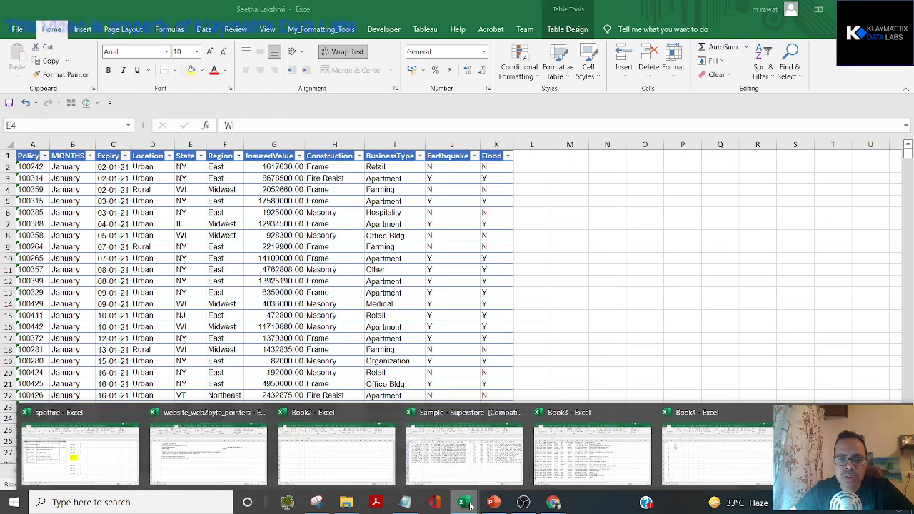
{"action": "left_click", "coordinate": [593, 453]}
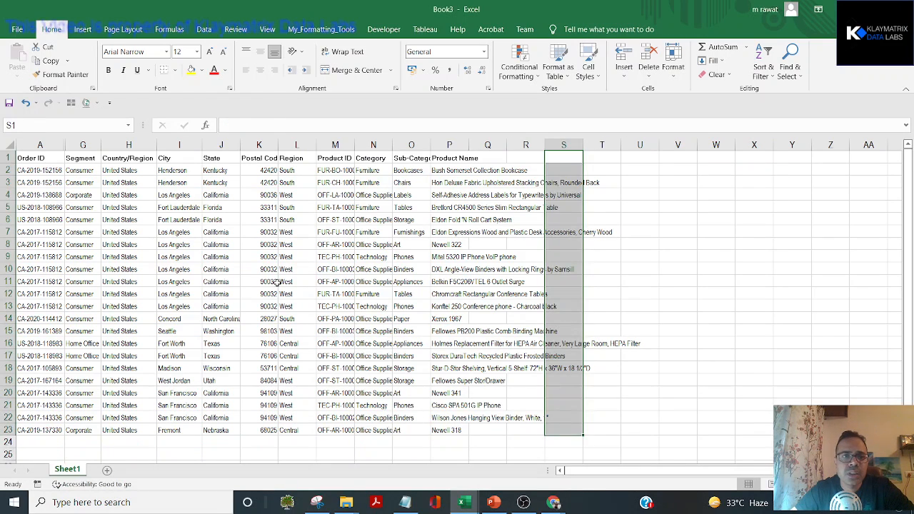
{"action": "key", "text": "ctrl+a"}
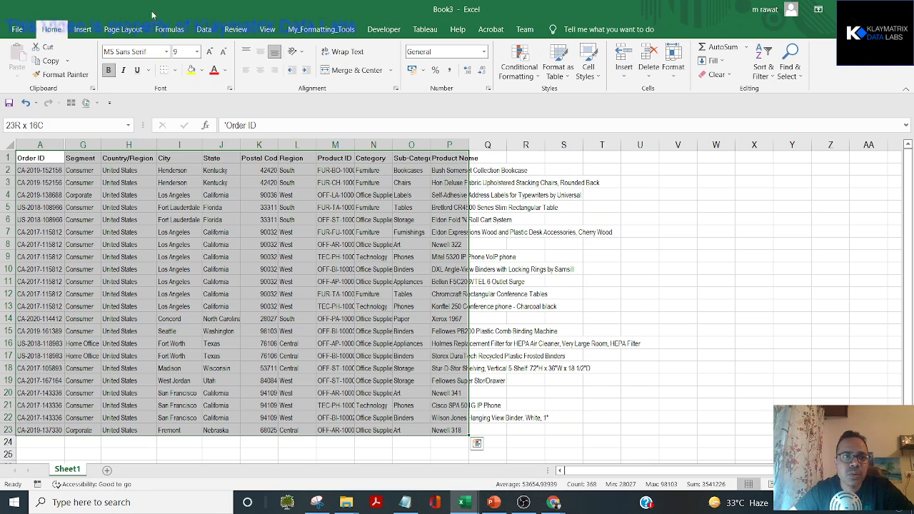
{"action": "left_click", "coordinate": [83, 29]}
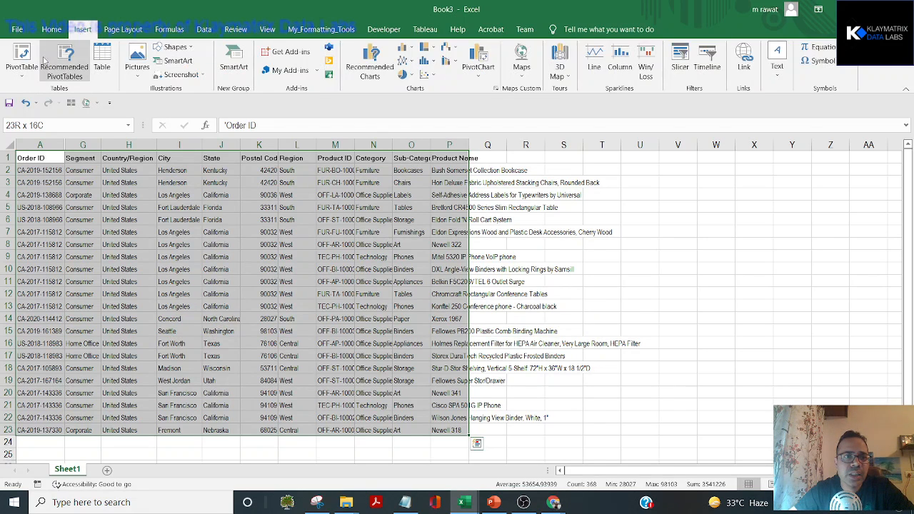
{"action": "left_click", "coordinate": [107, 57]}
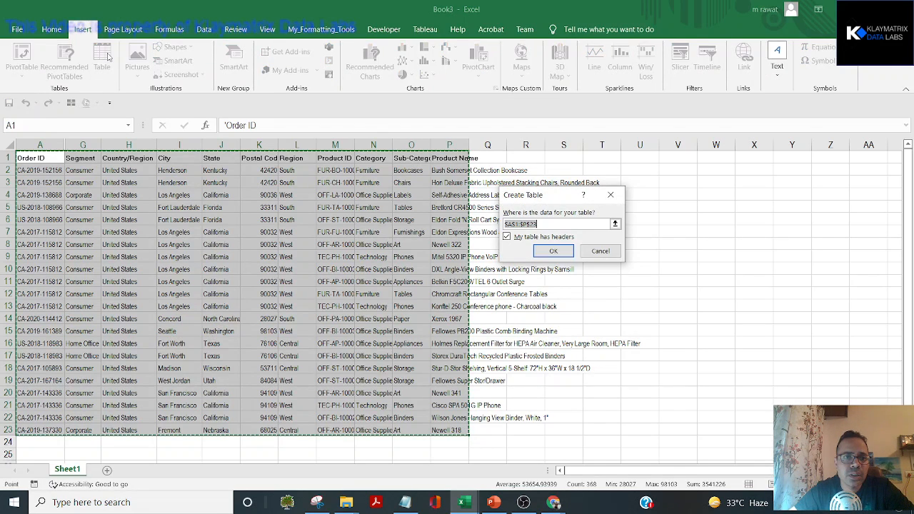
{"action": "left_click", "coordinate": [561, 250]}
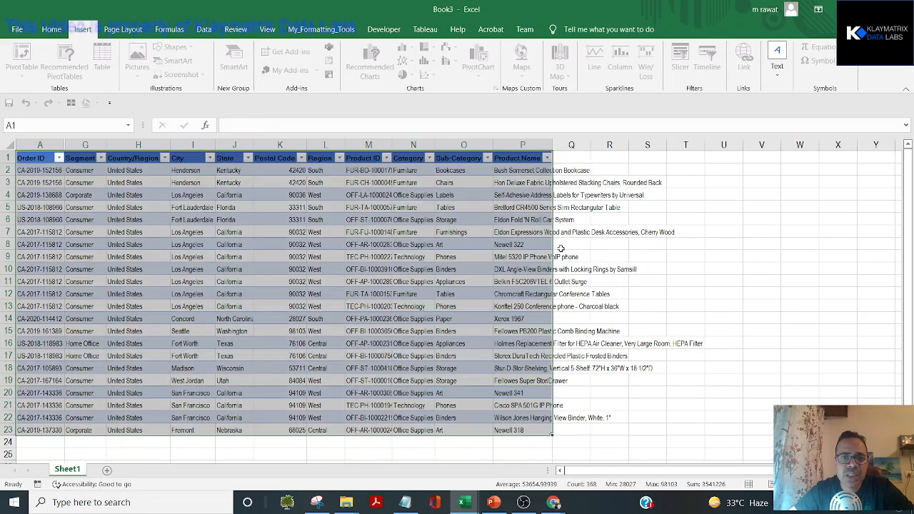
Select the whole new table in Book3, from the Order ID header through the last row of Product Name.
{"action": "left_click", "coordinate": [385, 192]}
{"action": "key", "text": "ctrl+Left"}
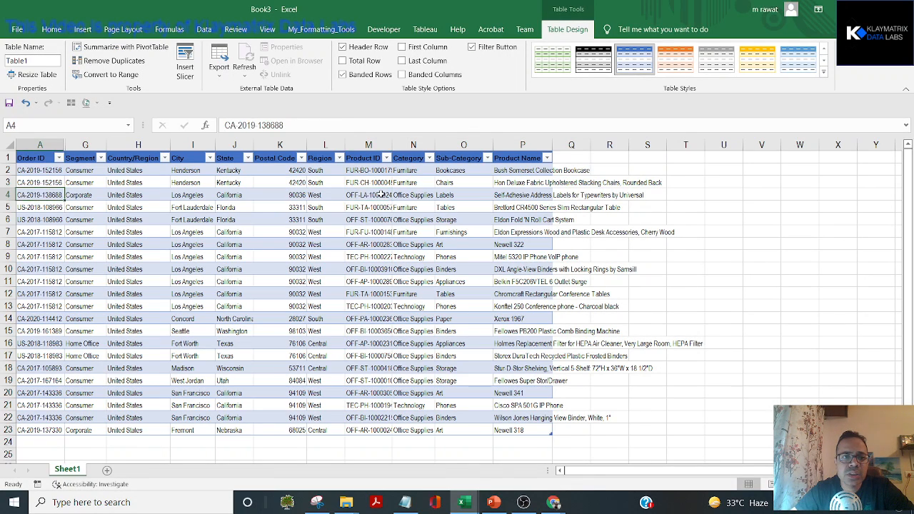
{"action": "key", "text": "ctrl+Up"}
{"action": "key", "text": "ctrl+shift+Right"}
{"action": "key", "text": "ctrl+shift+Down"}
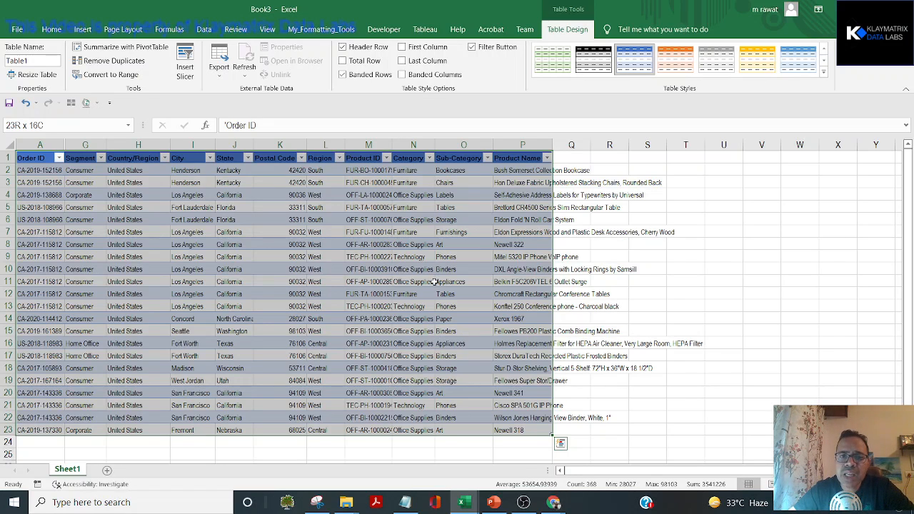
Close the Book3 workbook and return to the student's policy workbook.
{"action": "key", "text": "ctrl+q"}
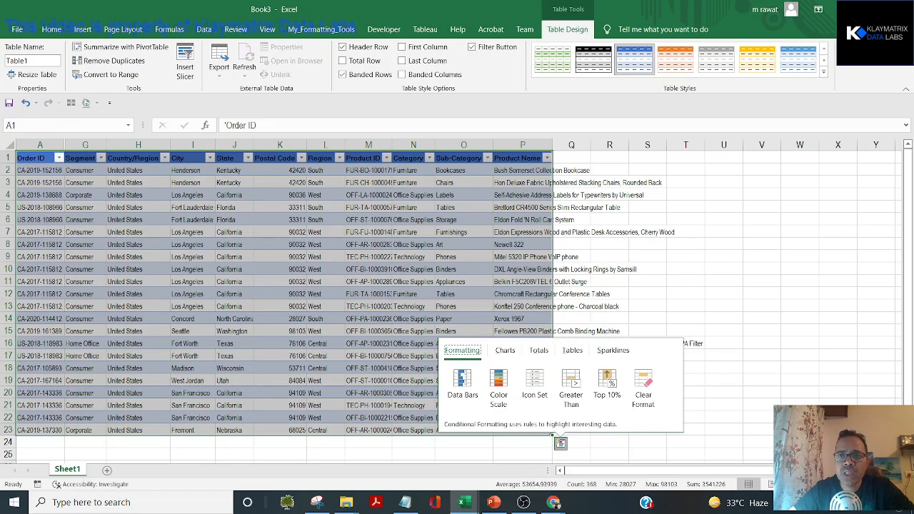
{"action": "key", "text": "ctrl+w"}
{"action": "left_click", "coordinate": [514, 318]}
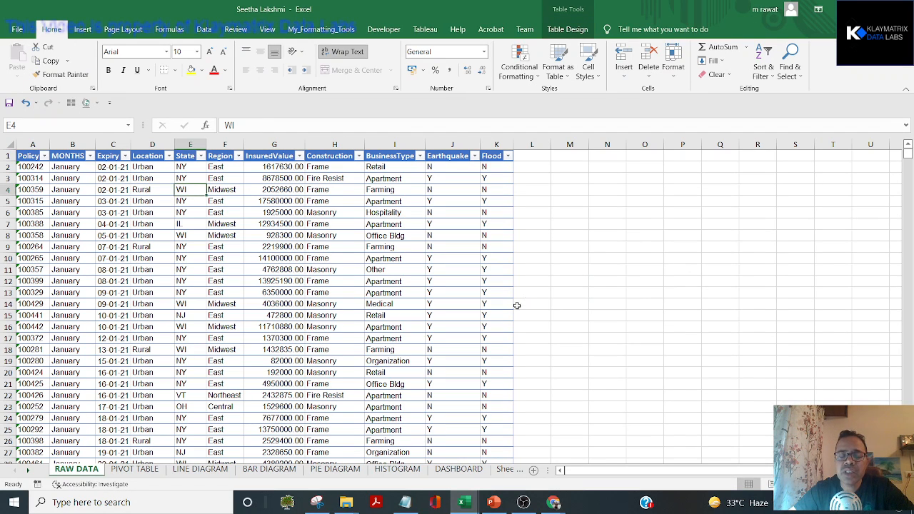
Review the RAW DATA table and the PIVOT TABLE sheet in the policy workbook, then return to the DASHBOARD sheet.
{"action": "left_click", "coordinate": [354, 327]}
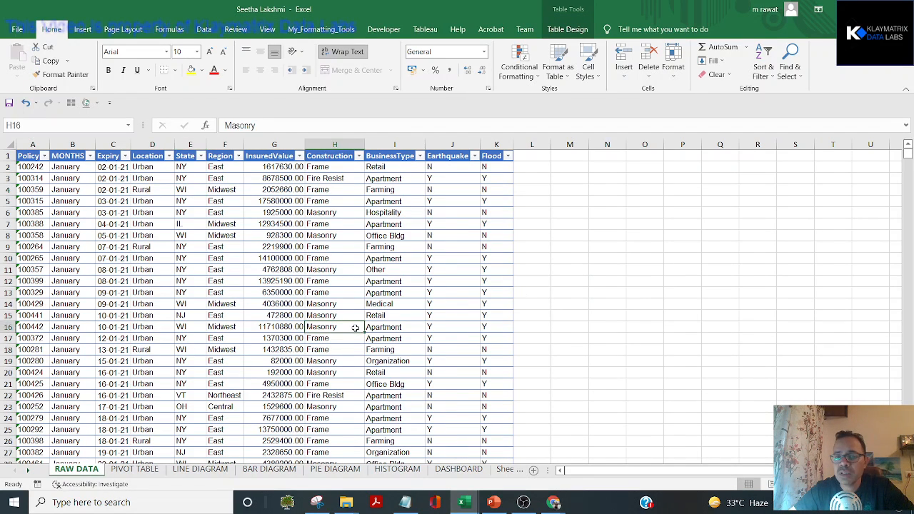
{"action": "key", "text": "ctrl+Left"}
{"action": "key", "text": "ctrl+Up"}
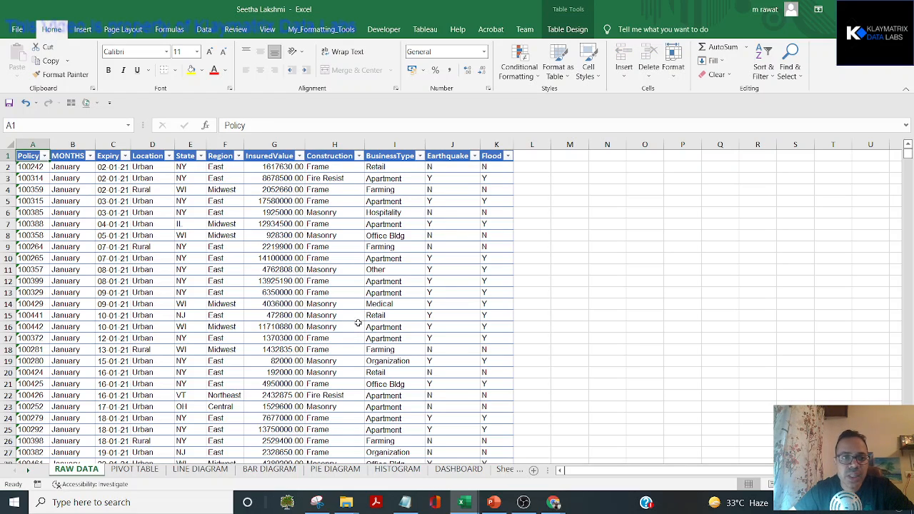
{"action": "left_click", "coordinate": [247, 323]}
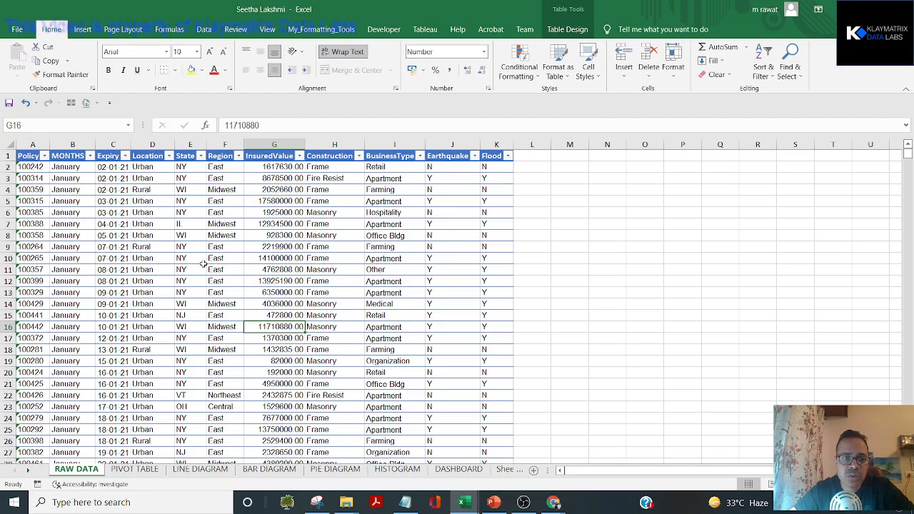
{"action": "key", "text": "ctrl+Page_Down"}
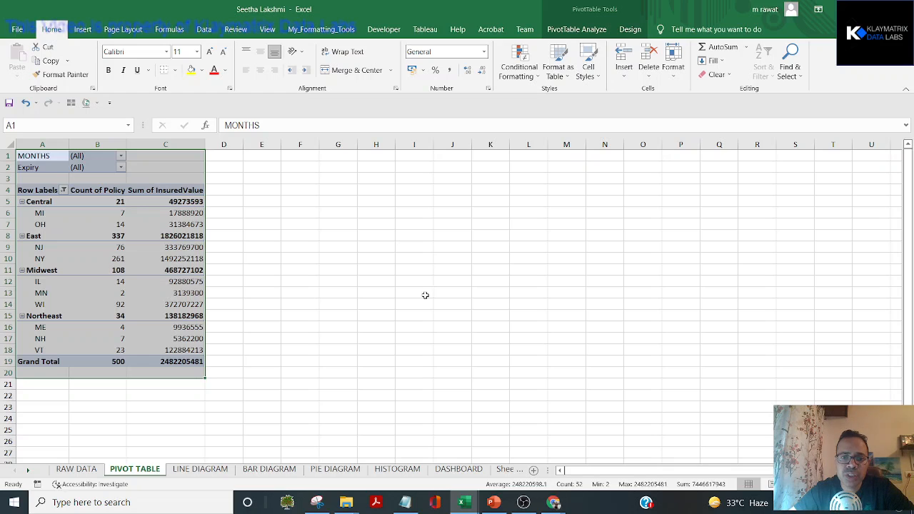
{"action": "left_click", "coordinate": [458, 469]}
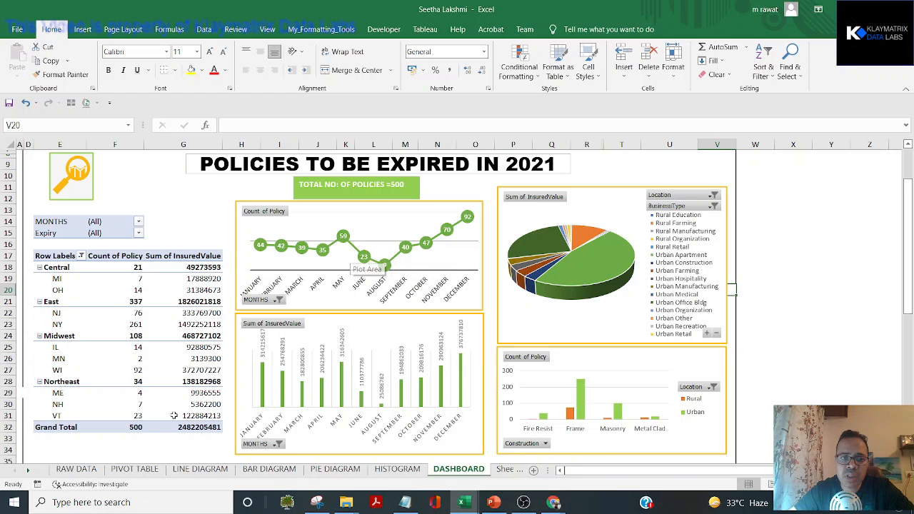
Insert a pivot table at cell M2 of the RAW DATA sheet, sourced from the BusinessType column range I1:I501.
{"action": "left_click", "coordinate": [76, 468]}
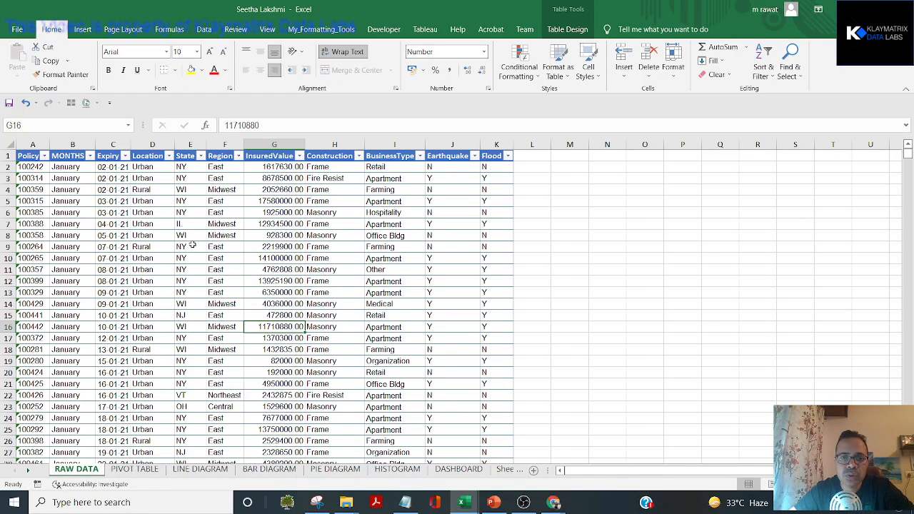
{"action": "left_click", "coordinate": [575, 164]}
{"action": "left_click", "coordinate": [82, 29]}
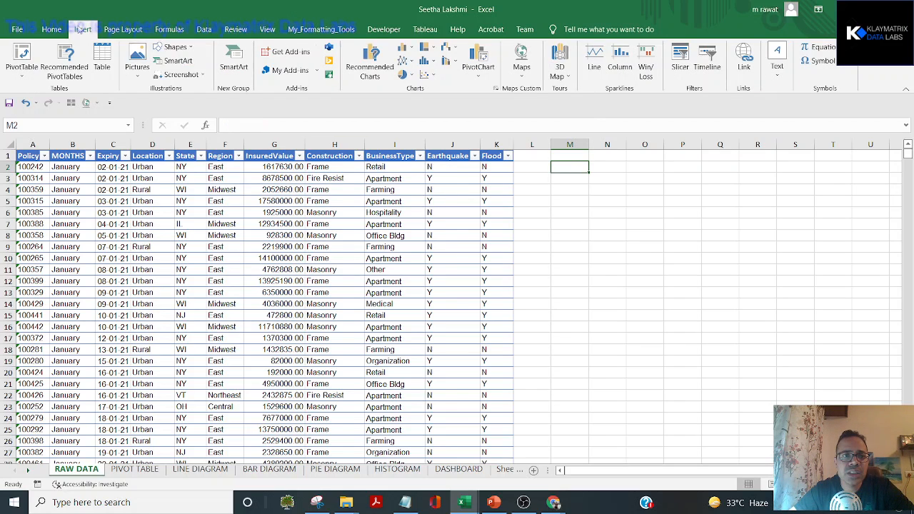
{"action": "left_click", "coordinate": [22, 59]}
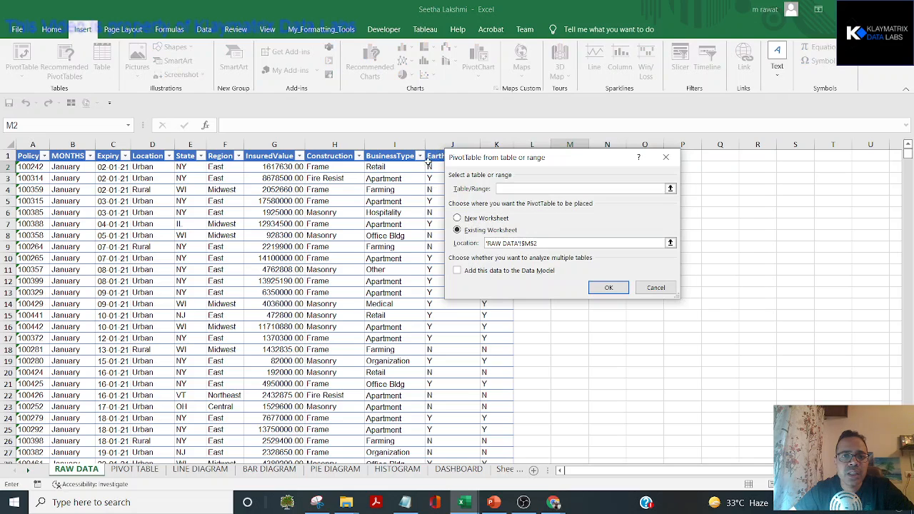
{"action": "left_click", "coordinate": [404, 160]}
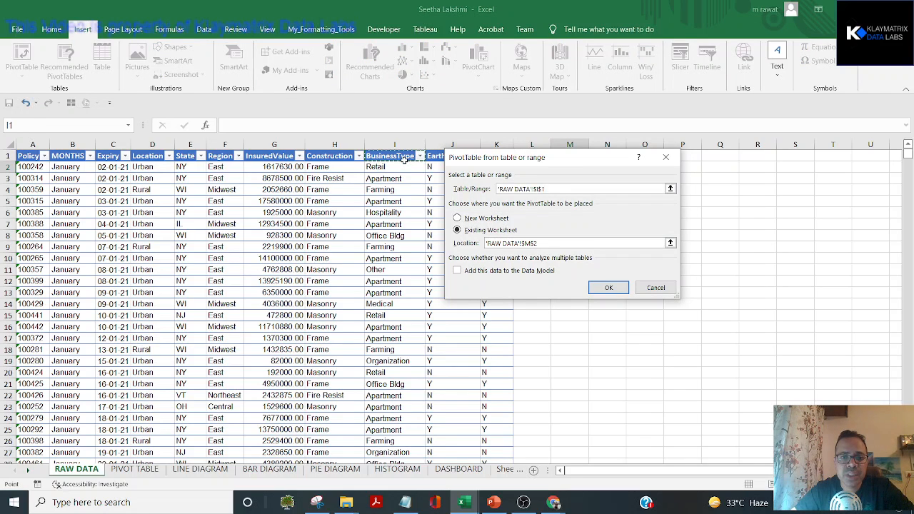
{"action": "key", "text": "ctrl+shift+Down"}
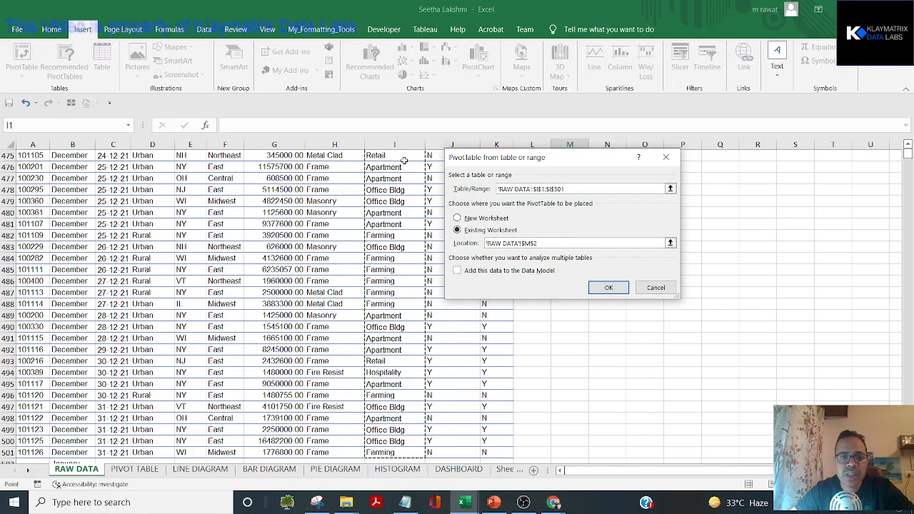
{"action": "key", "text": "Return"}
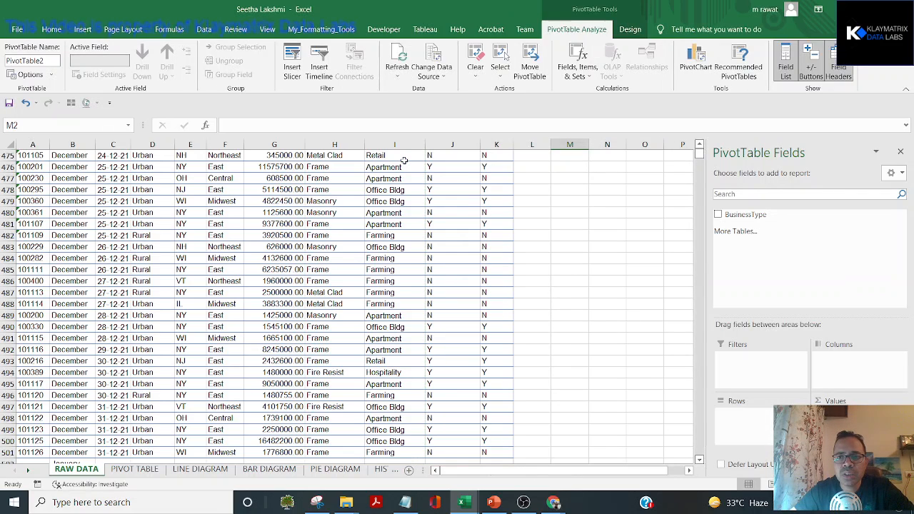
Set the first pivot table to list BusinessType in rows with the count of BusinessType as values, and view it.
{"action": "left_click", "coordinate": [741, 214]}
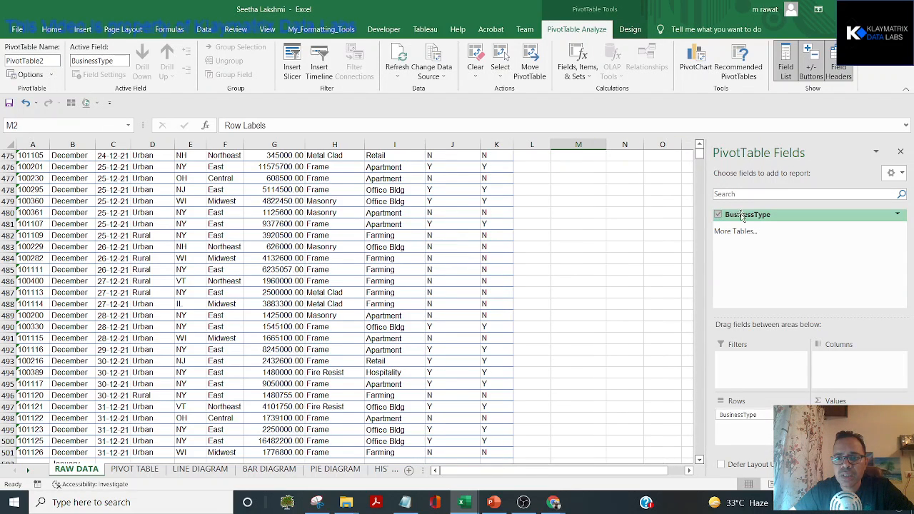
{"action": "left_click", "coordinate": [655, 381]}
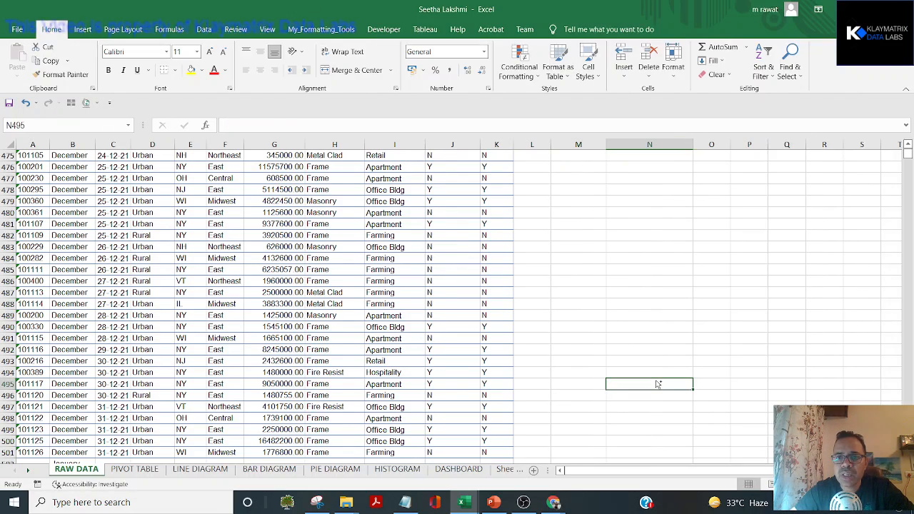
{"action": "key", "text": "ctrl+Up"}
{"action": "key", "text": "ctrl+Up"}
{"action": "key", "text": "ctrl+Up"}
{"action": "key", "text": "Right"}
{"action": "key", "text": "Right"}
{"action": "key", "text": "Right"}
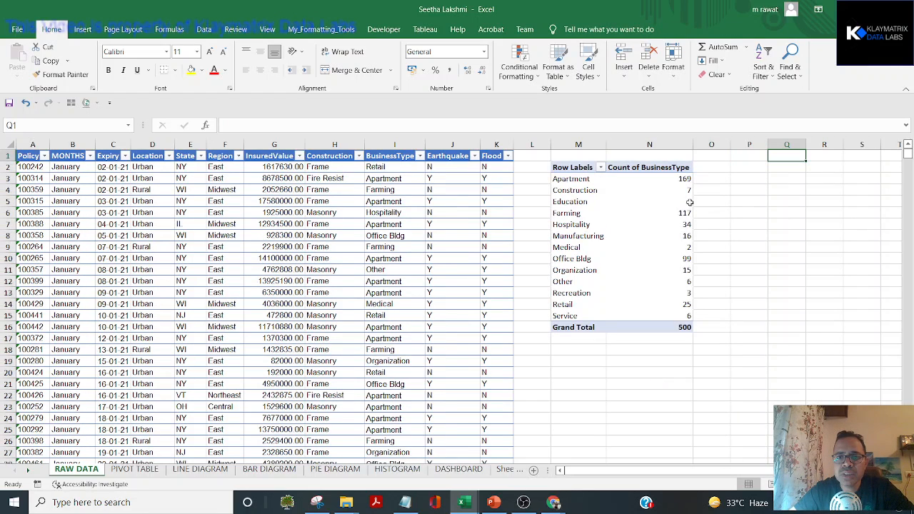
{"action": "left_click", "coordinate": [577, 190]}
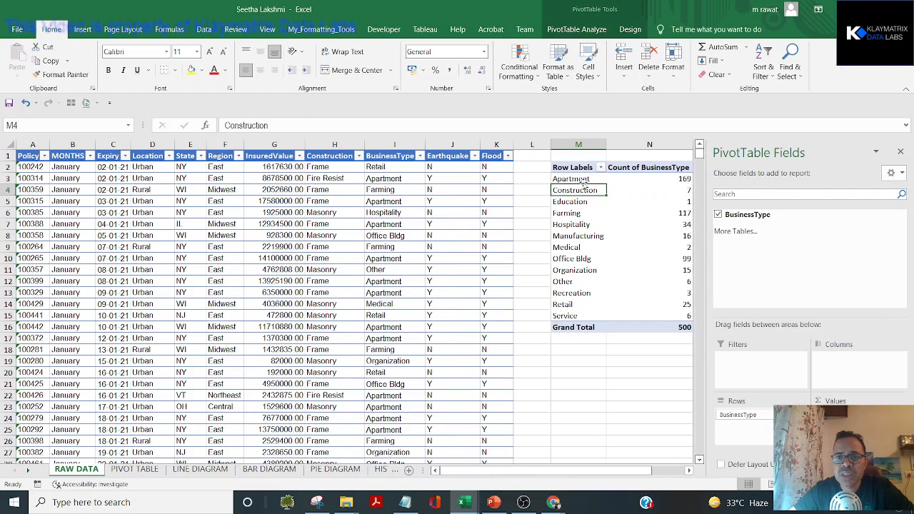
{"action": "left_click", "coordinate": [664, 200]}
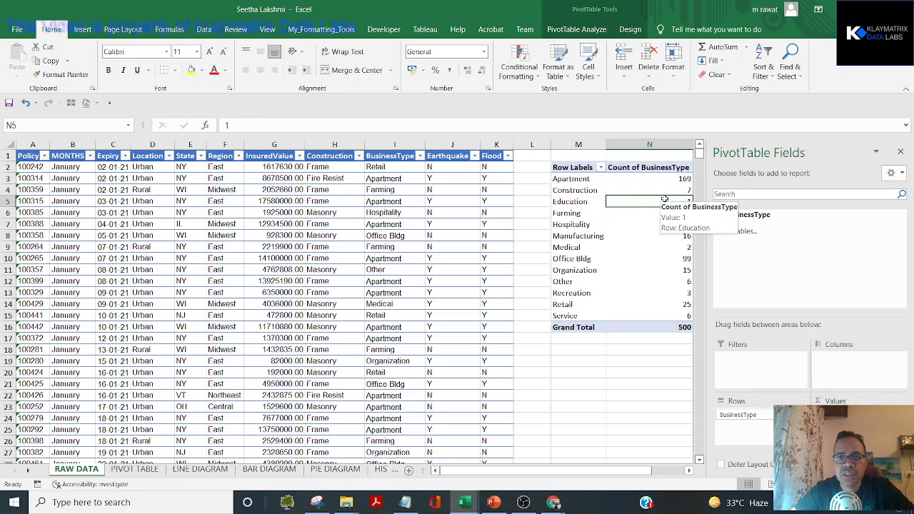
Insert a second pivot table at cell P2 of the RAW DATA sheet, sourced from the whole Construction column.
{"action": "key", "text": "Right"}
{"action": "key", "text": "Right"}
{"action": "key", "text": "Up"}
{"action": "key", "text": "Up"}
{"action": "key", "text": "Up"}
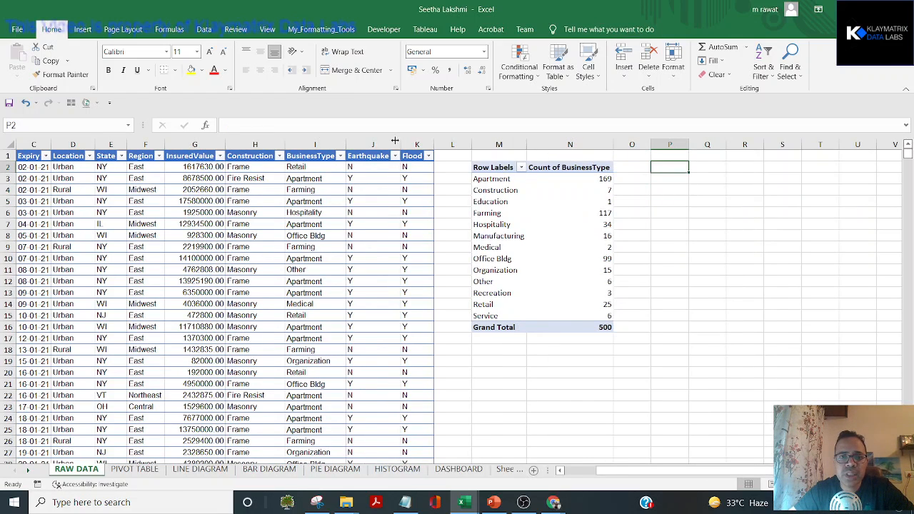
{"action": "left_click", "coordinate": [89, 31]}
{"action": "left_click", "coordinate": [28, 60]}
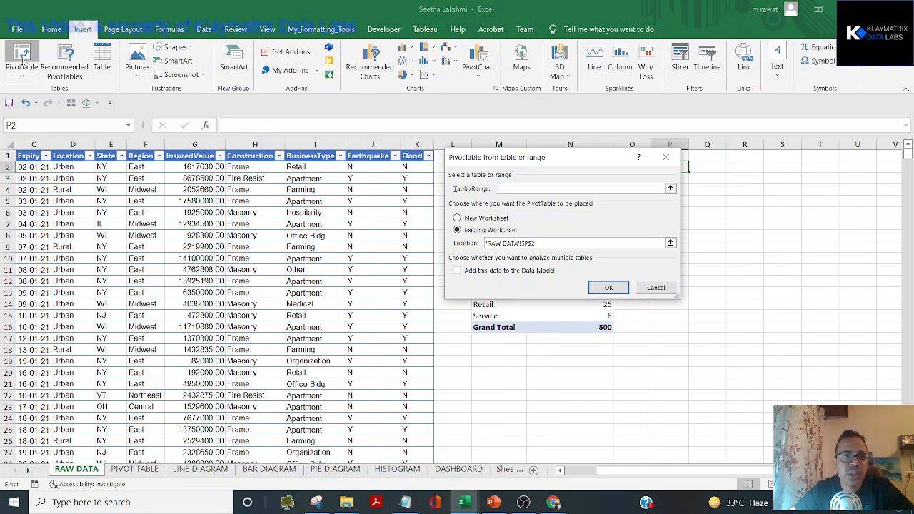
{"action": "left_click", "coordinate": [263, 157]}
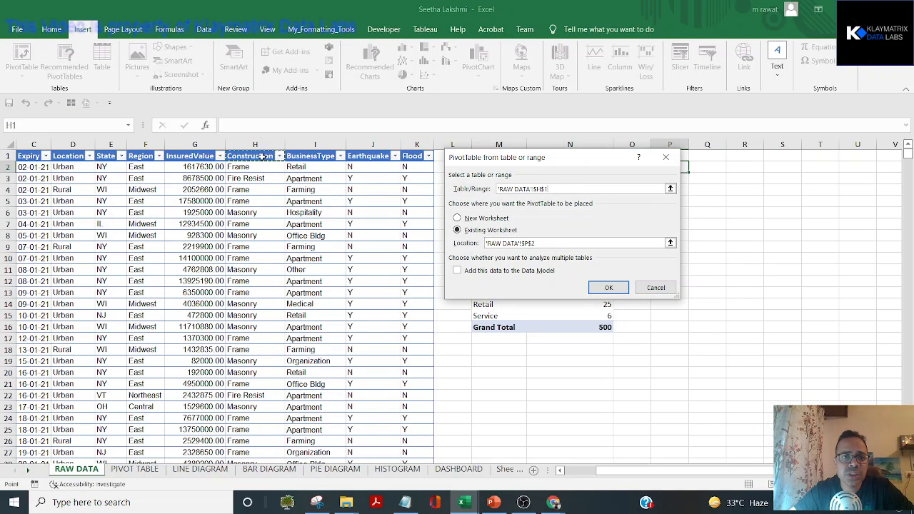
{"action": "key", "text": "ctrl+shift+Down"}
{"action": "key", "text": "Return"}
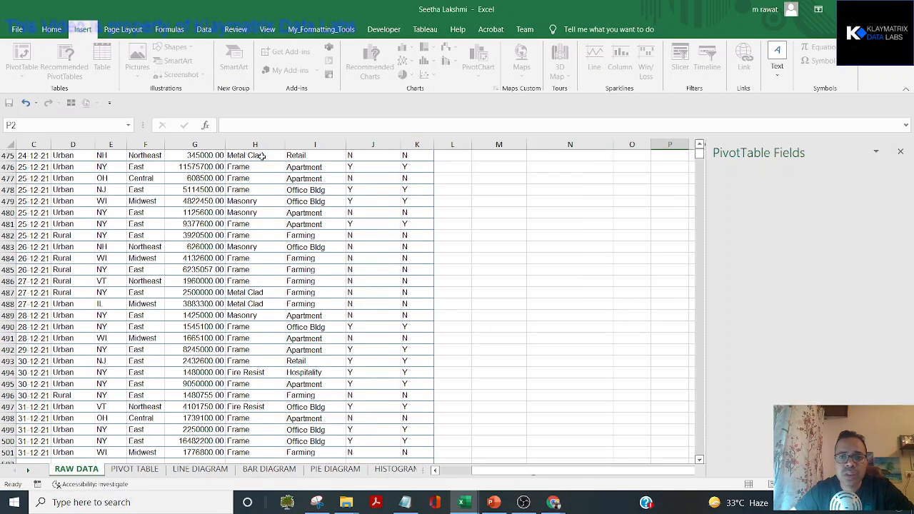
Set the second pivot table to list Construction in rows with the count of Construction as values, and view it.
{"action": "left_click", "coordinate": [718, 214]}
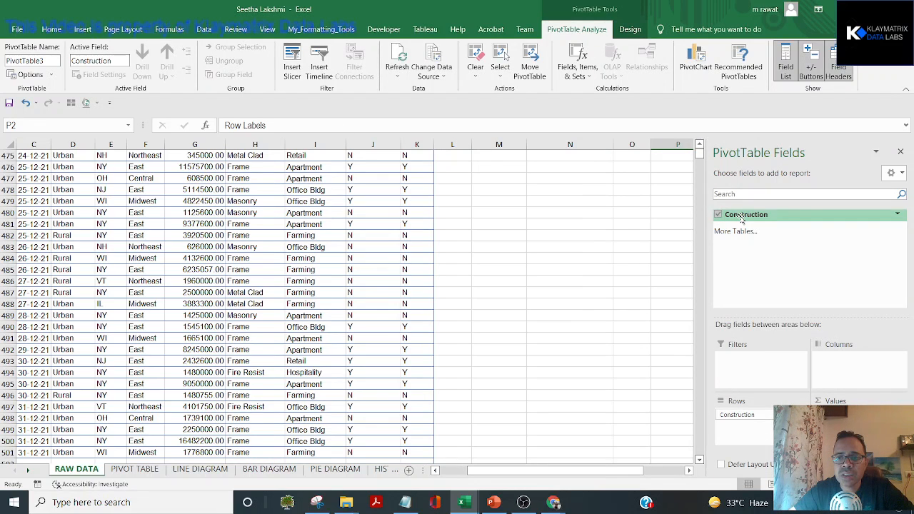
{"action": "left_click", "coordinate": [633, 374]}
{"action": "key", "text": "ctrl+Up"}
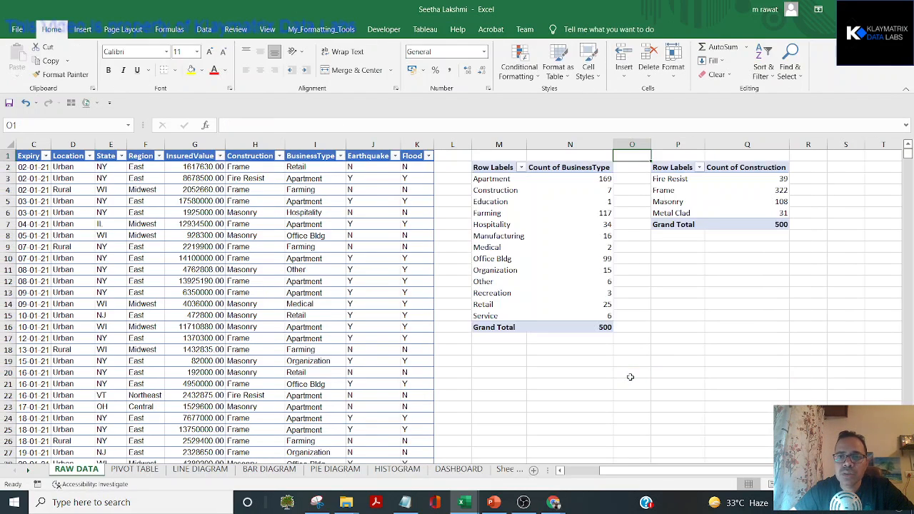
{"action": "key", "text": "Down"}
{"action": "key", "text": "Down"}
{"action": "key", "text": "Right"}
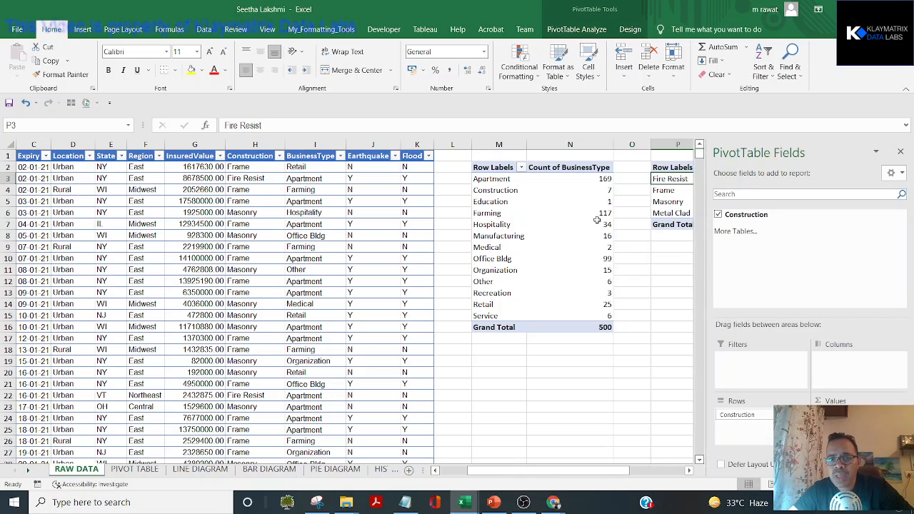
Insert a column pivot chart based on the BusinessType pivot table.
{"action": "left_click", "coordinate": [552, 211]}
{"action": "right_click", "coordinate": [552, 212]}
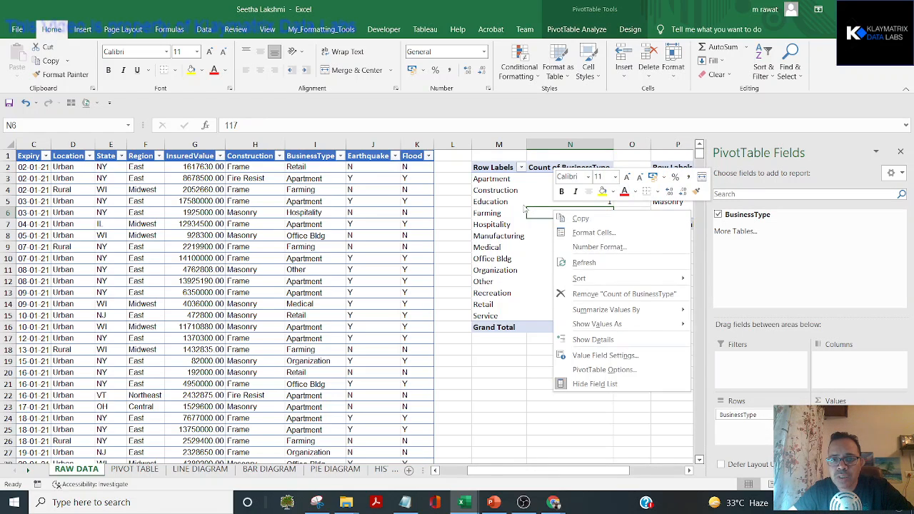
{"action": "key", "text": "Escape"}
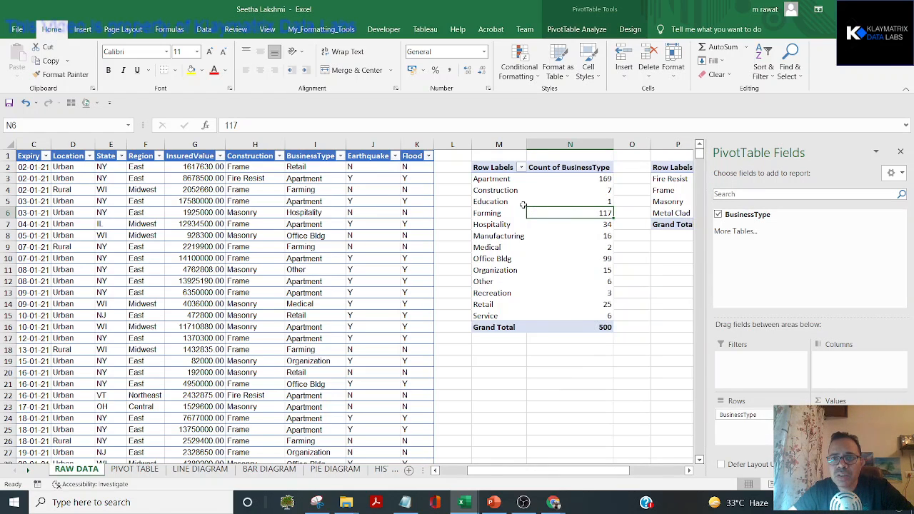
{"action": "left_click", "coordinate": [576, 30]}
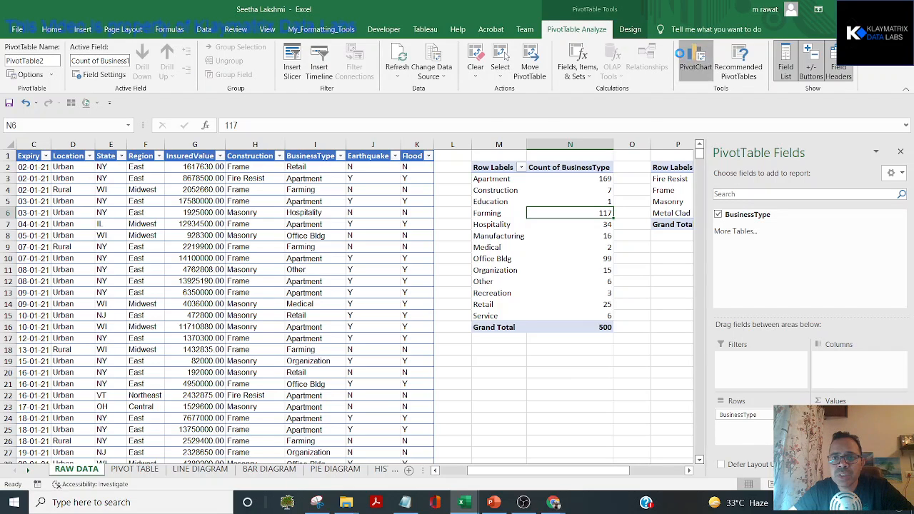
{"action": "left_click", "coordinate": [714, 63]}
{"action": "left_click", "coordinate": [575, 411]}
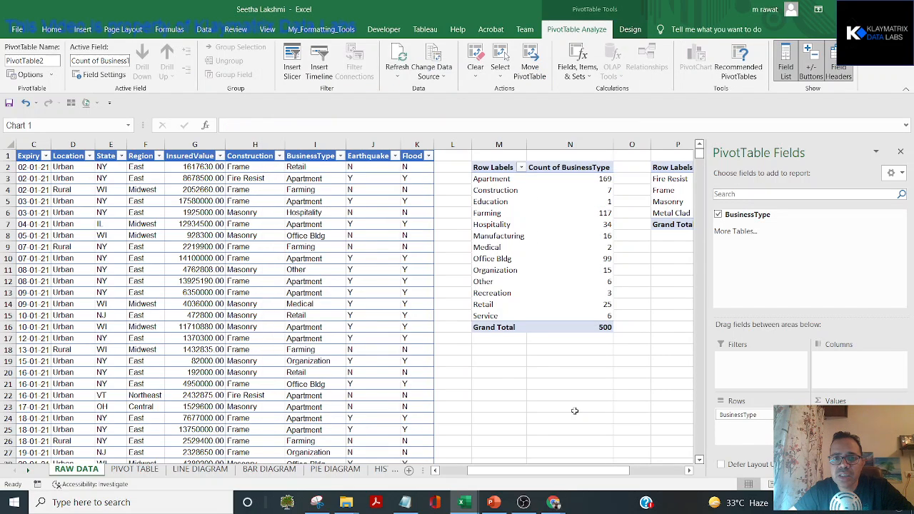
Insert a clustered column pivot chart for the Construction pivot table, place it below that table, and hide the field list.
{"action": "left_click", "coordinate": [661, 190]}
{"action": "left_click", "coordinate": [576, 29]}
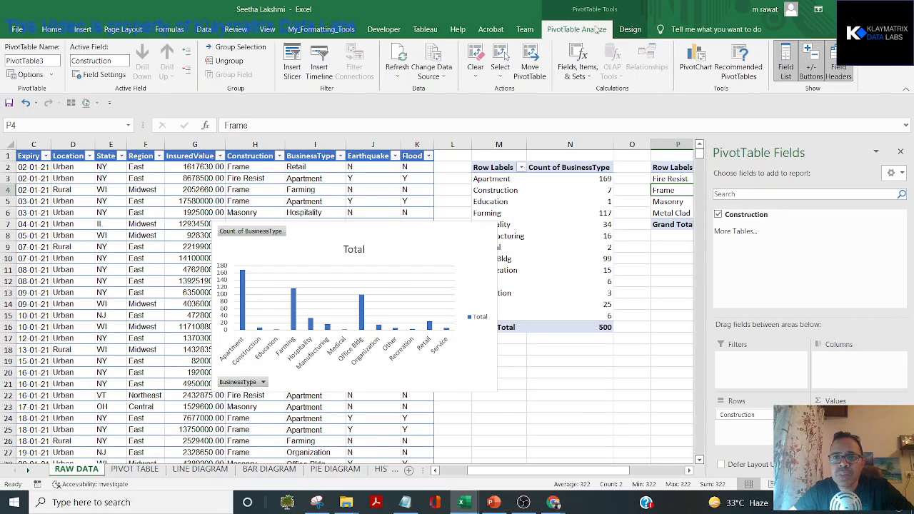
{"action": "left_click", "coordinate": [692, 63]}
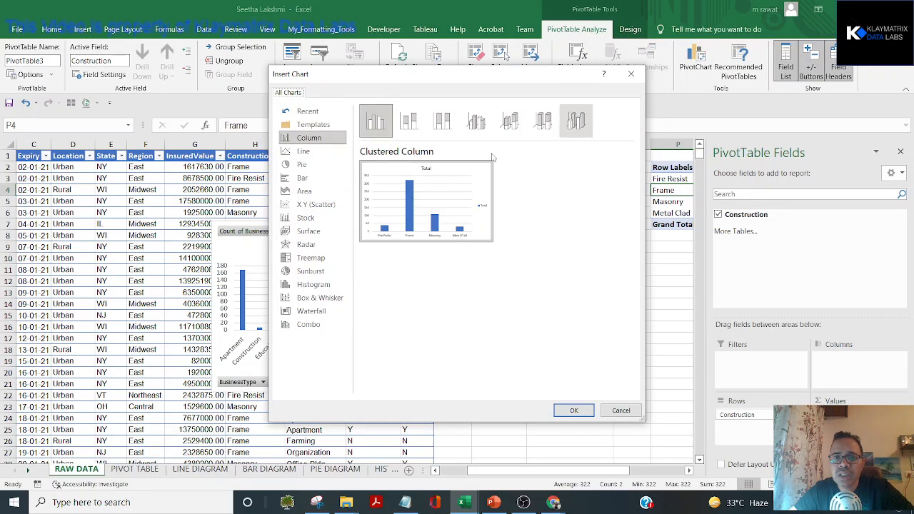
{"action": "left_click", "coordinate": [573, 410]}
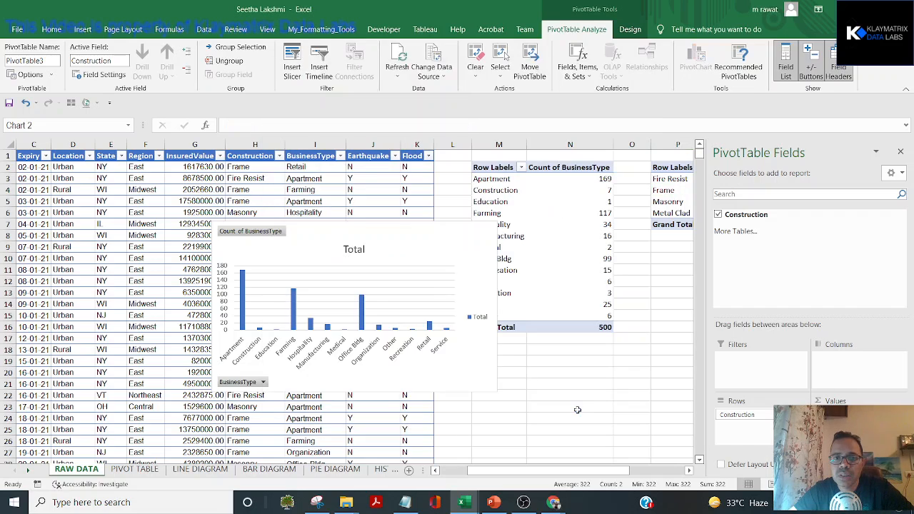
{"action": "left_click_drag", "start_coordinate": [436, 221], "coordinate": [598, 234]}
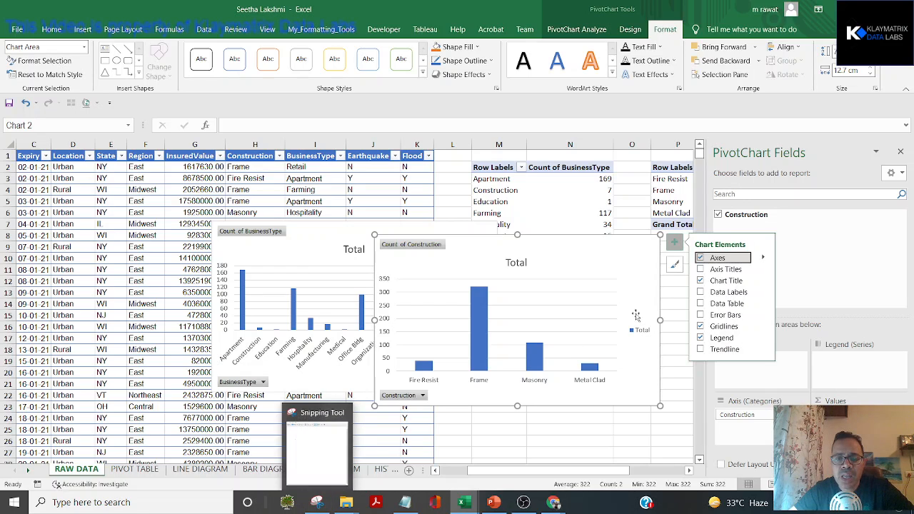
{"action": "left_click", "coordinate": [901, 154]}
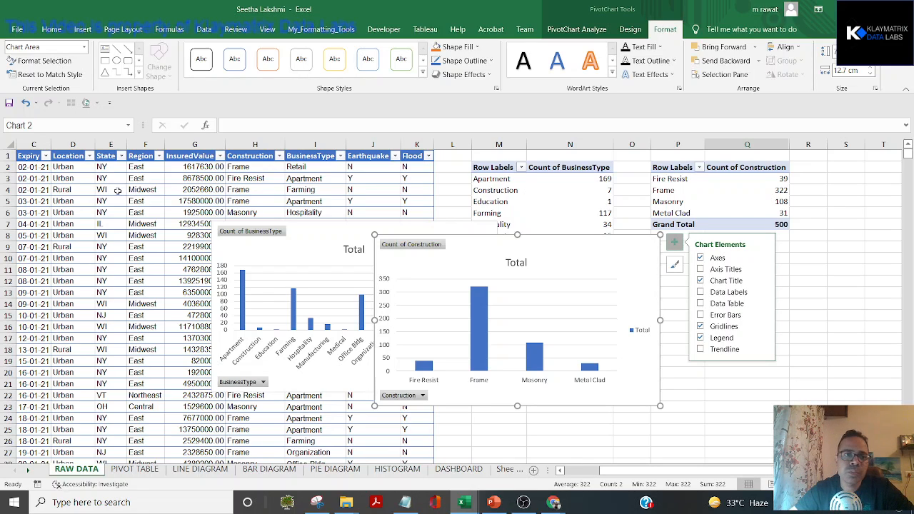
Arrange the two pivot charts side by side near the sheet's first rows, BusinessType on the left and Construction on the right.
{"action": "key", "text": "ctrl"}
{"action": "key", "text": "ctrl"}
{"action": "key", "text": "ctrl"}
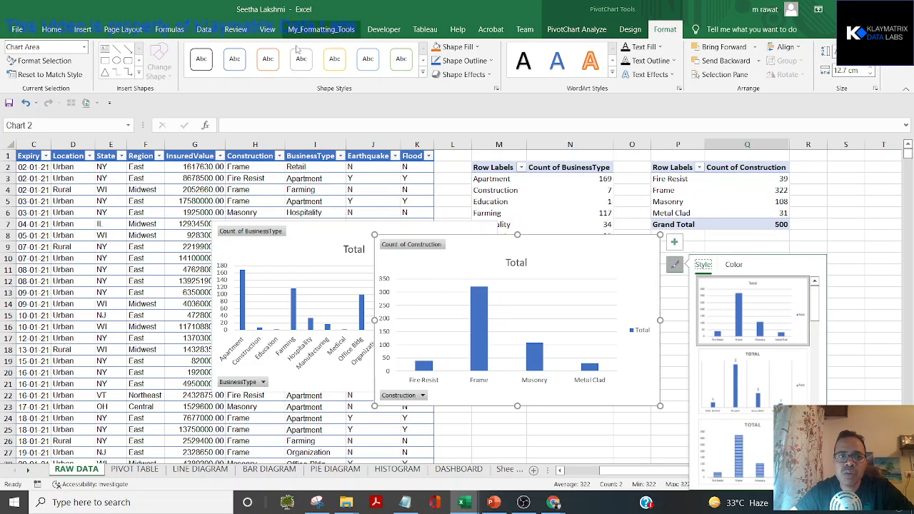
{"action": "left_click", "coordinate": [108, 201]}
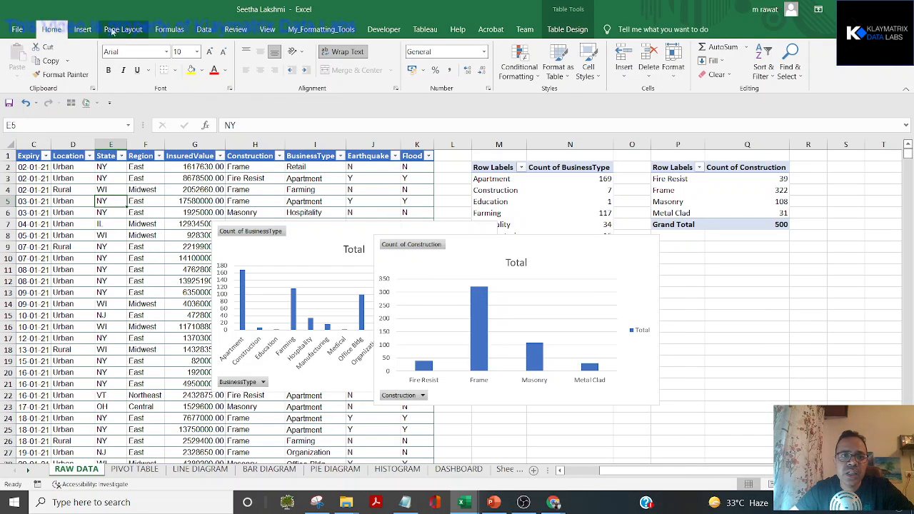
{"action": "left_click_drag", "start_coordinate": [539, 234], "coordinate": [807, 154]}
{"action": "left_click_drag", "start_coordinate": [440, 227], "coordinate": [584, 158]}
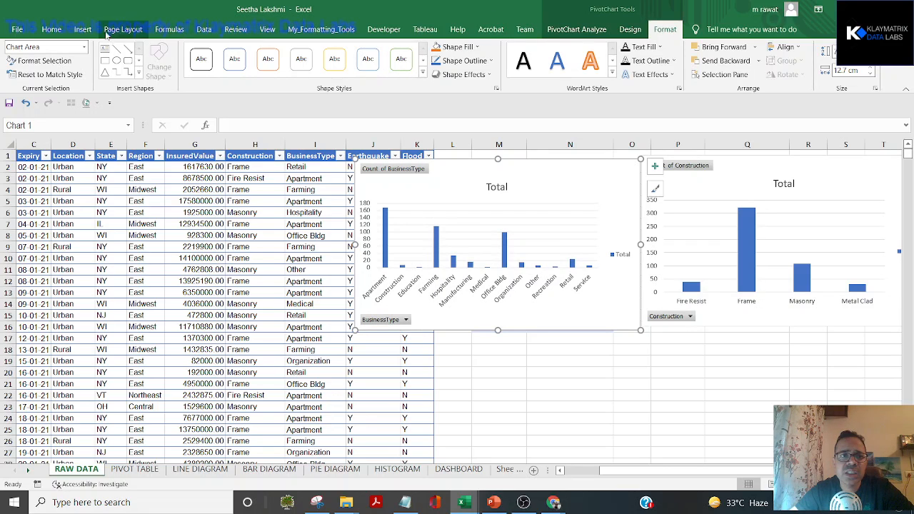
{"action": "left_click", "coordinate": [83, 32]}
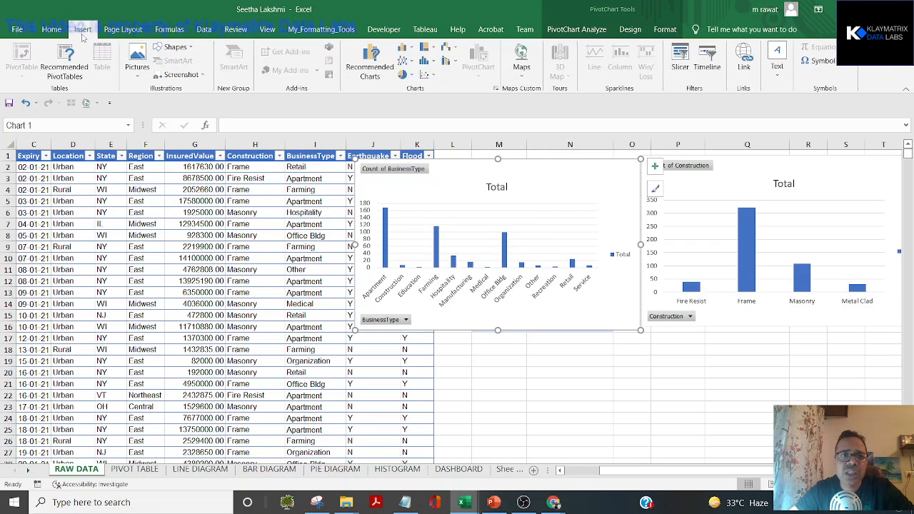
{"action": "left_click", "coordinate": [679, 66]}
{"action": "left_click", "coordinate": [618, 100]}
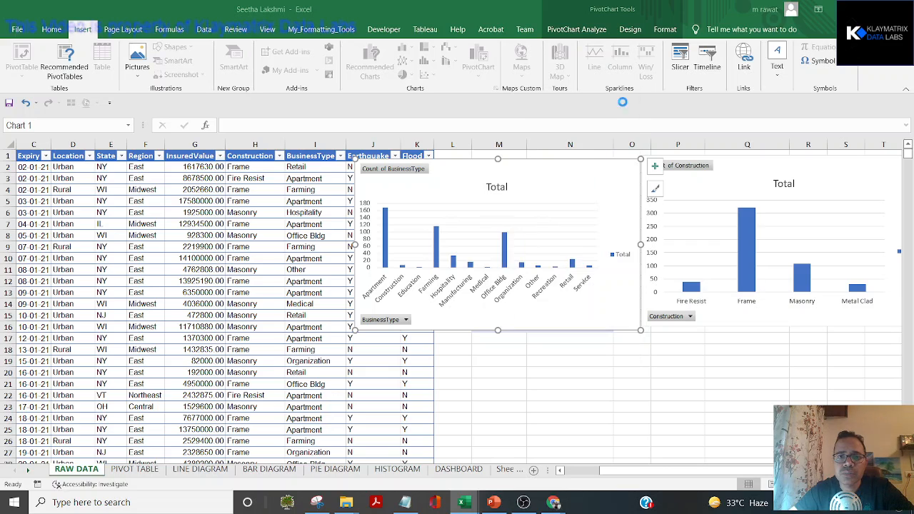
Insert a Location slicer for the raw data table and place it over the Region and InsuredValue columns.
{"action": "left_click", "coordinate": [270, 259]}
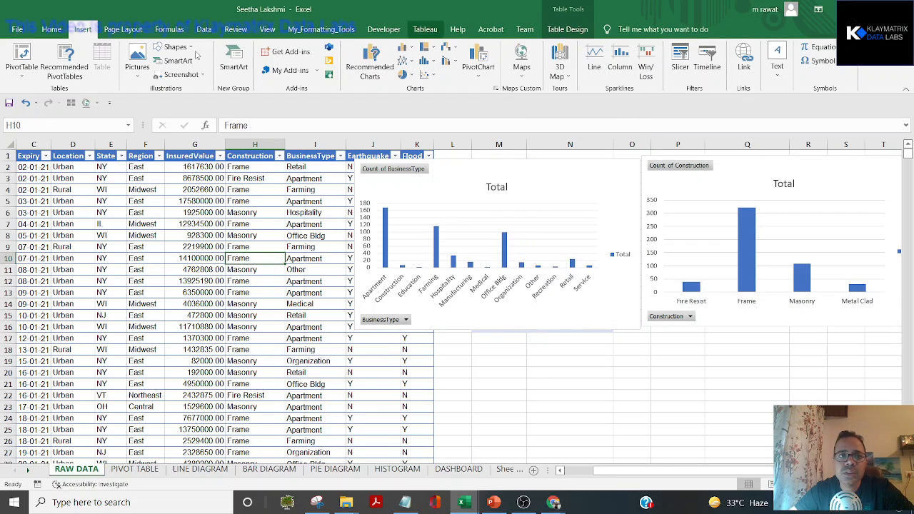
{"action": "left_click", "coordinate": [678, 63]}
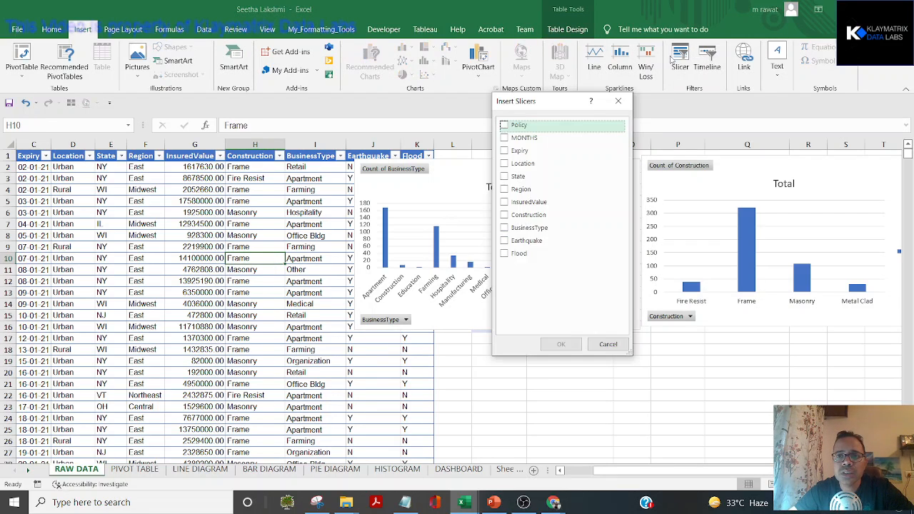
{"action": "left_click_drag", "start_coordinate": [565, 104], "coordinate": [492, 83]}
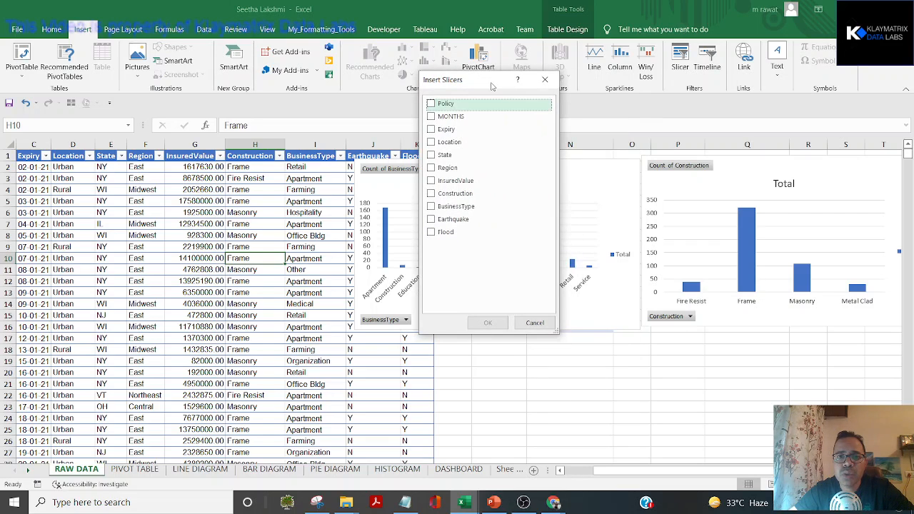
{"action": "left_click", "coordinate": [432, 155]}
{"action": "left_click", "coordinate": [488, 323]}
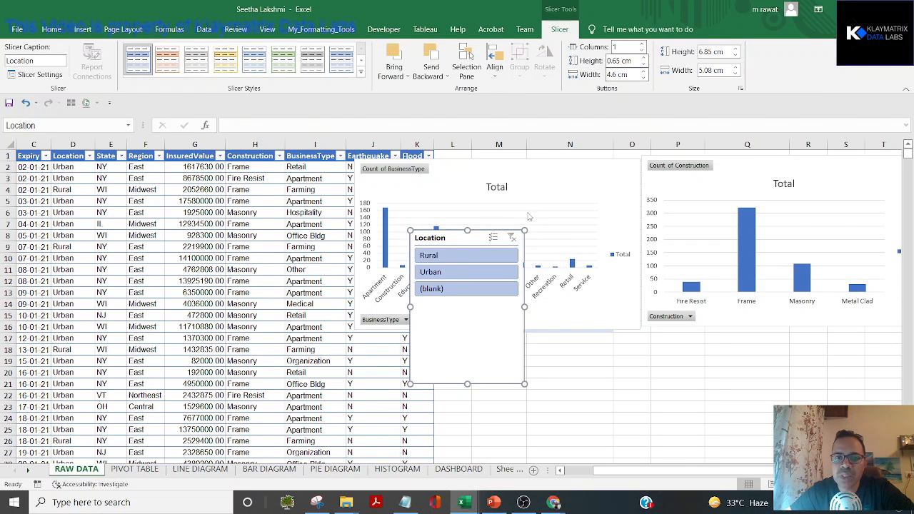
{"action": "left_click_drag", "start_coordinate": [457, 237], "coordinate": [199, 207]}
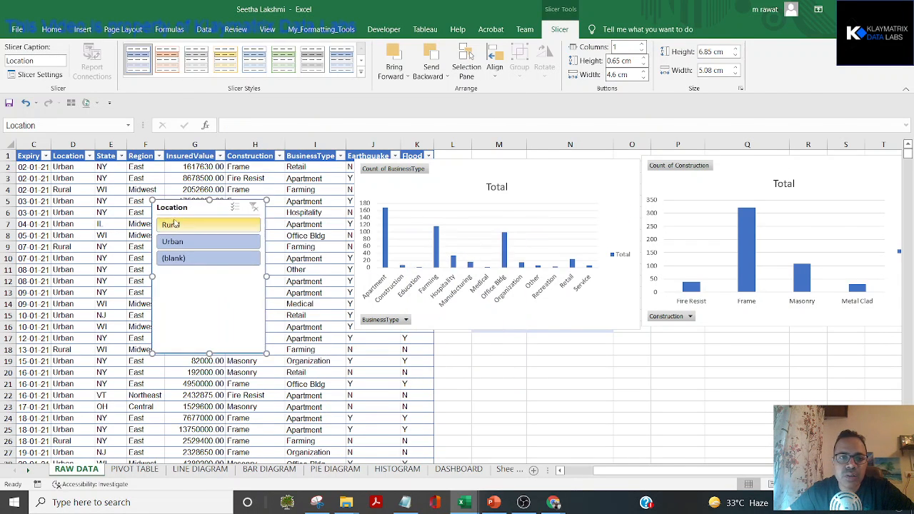
Filter the raw data with the Location slicer to Rural, switch it to Urban, and examine the last filtered rows.
{"action": "left_click", "coordinate": [171, 224]}
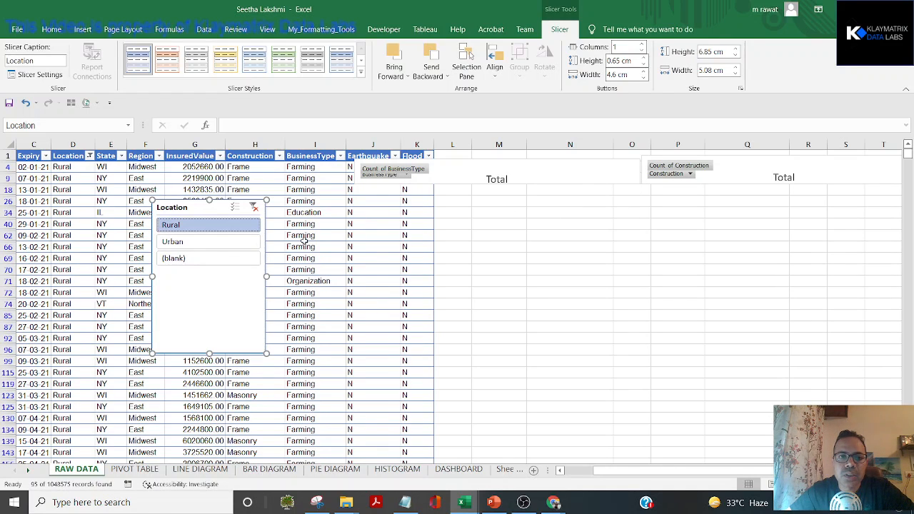
{"action": "left_click", "coordinate": [206, 242]}
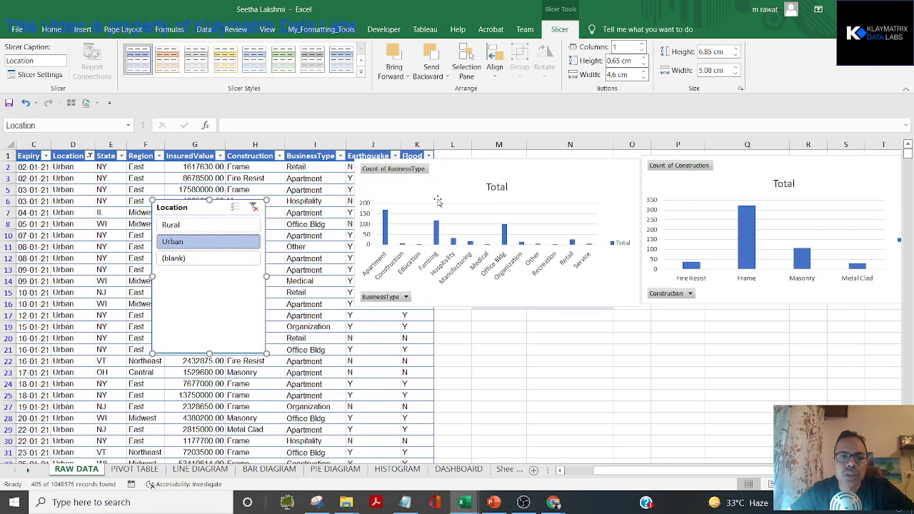
{"action": "left_click", "coordinate": [90, 429]}
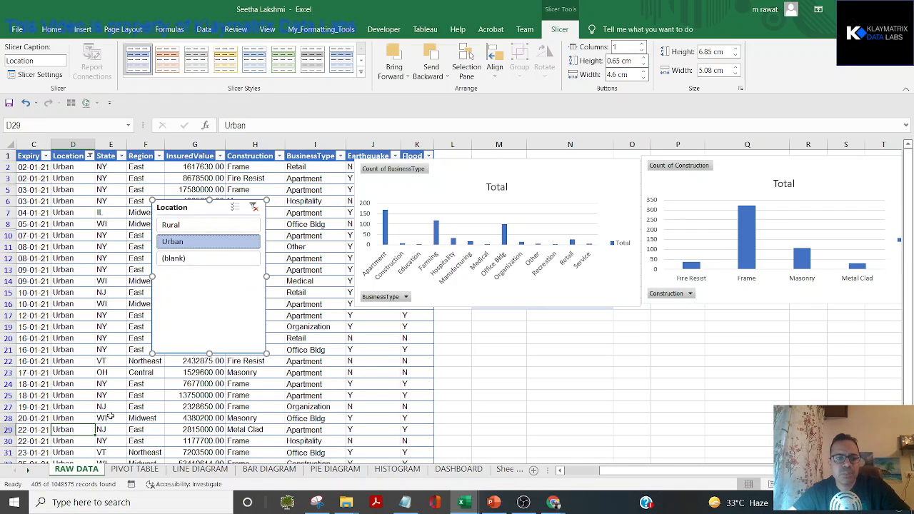
{"action": "key", "text": "ctrl+Left"}
{"action": "key", "text": "ctrl+Down"}
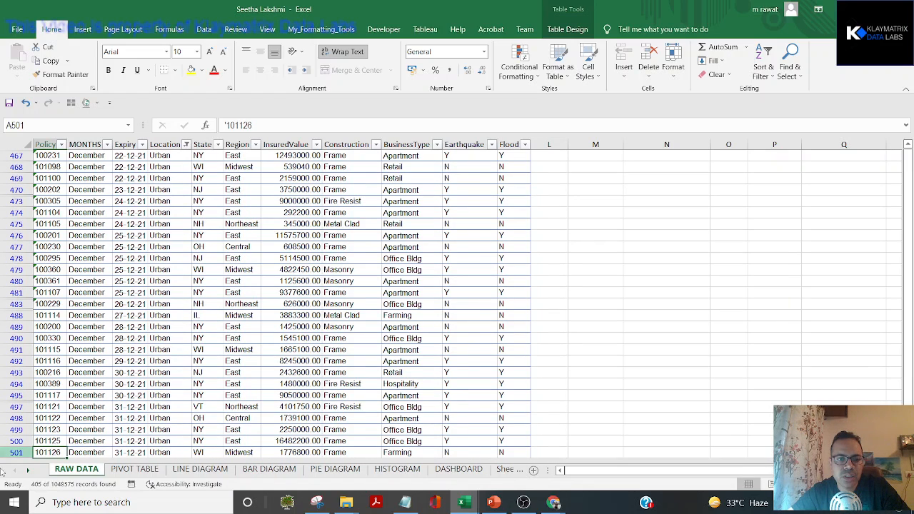
{"action": "scroll", "coordinate": [126, 372], "scroll_direction": "down", "scroll_amount": 3}
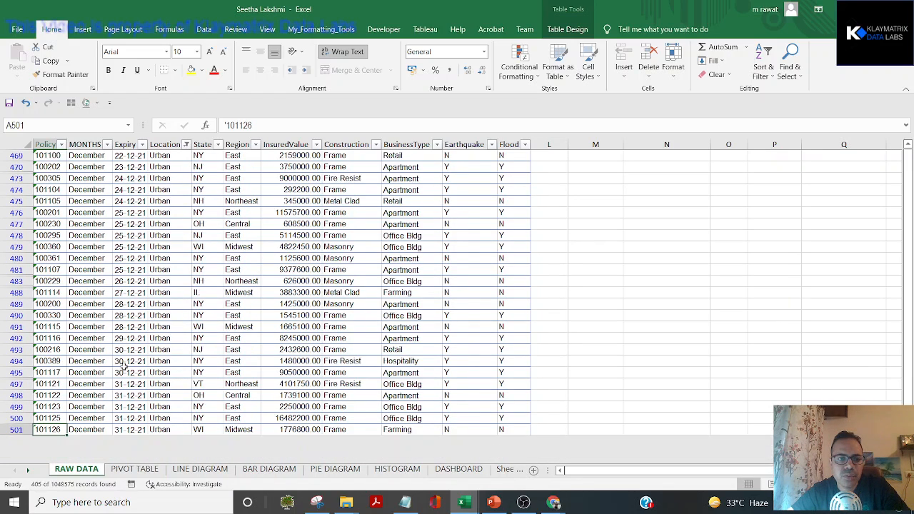
{"action": "scroll", "coordinate": [123, 367], "scroll_direction": "up", "scroll_amount": 3}
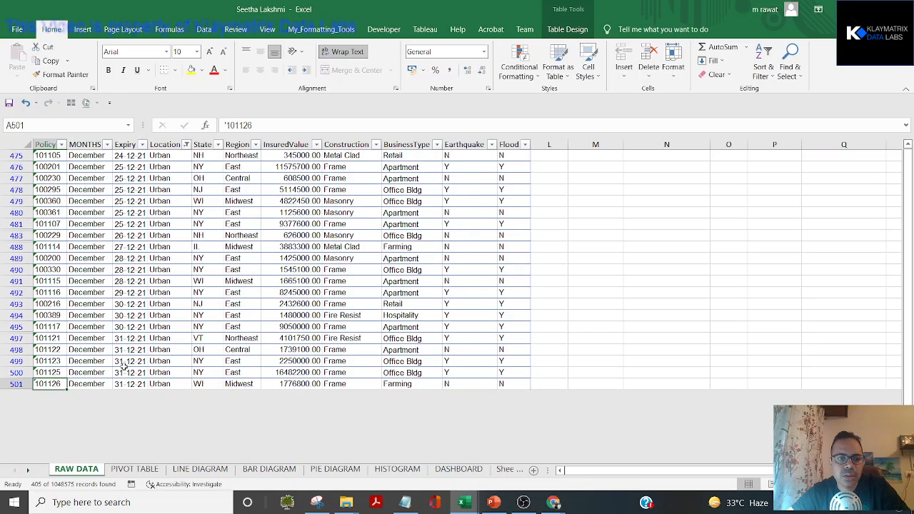
{"action": "scroll", "coordinate": [123, 366], "scroll_direction": "up", "scroll_amount": 5}
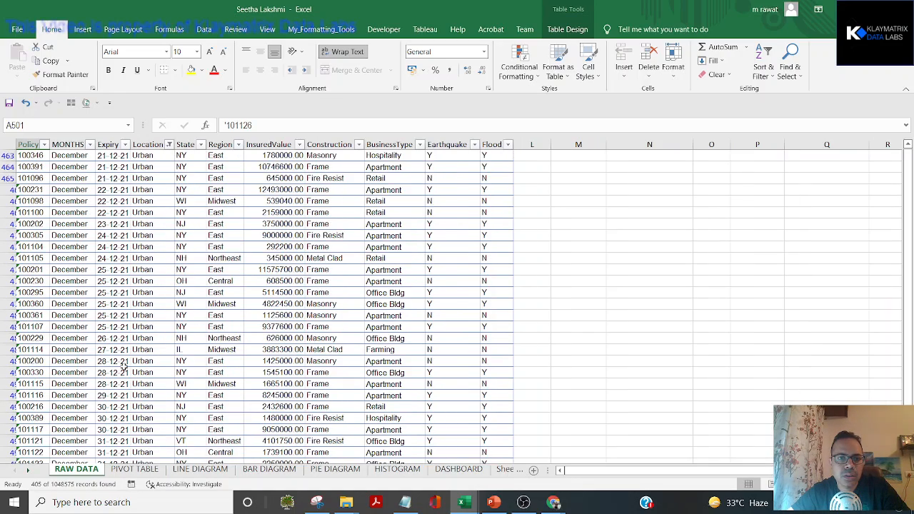
{"action": "left_click", "coordinate": [460, 262]}
{"action": "key", "text": "ctrl+Up"}
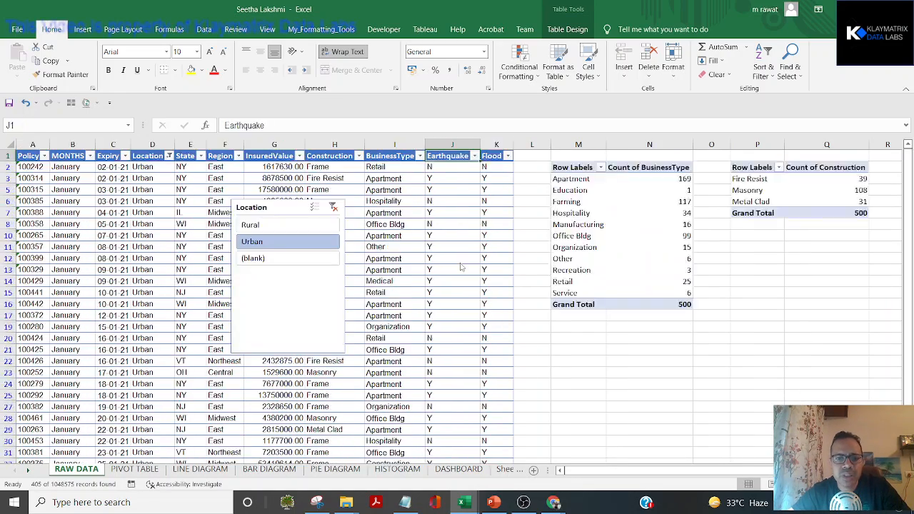
Clear the Location slicer's filter so the raw data includes every location.
{"action": "left_click", "coordinate": [157, 156]}
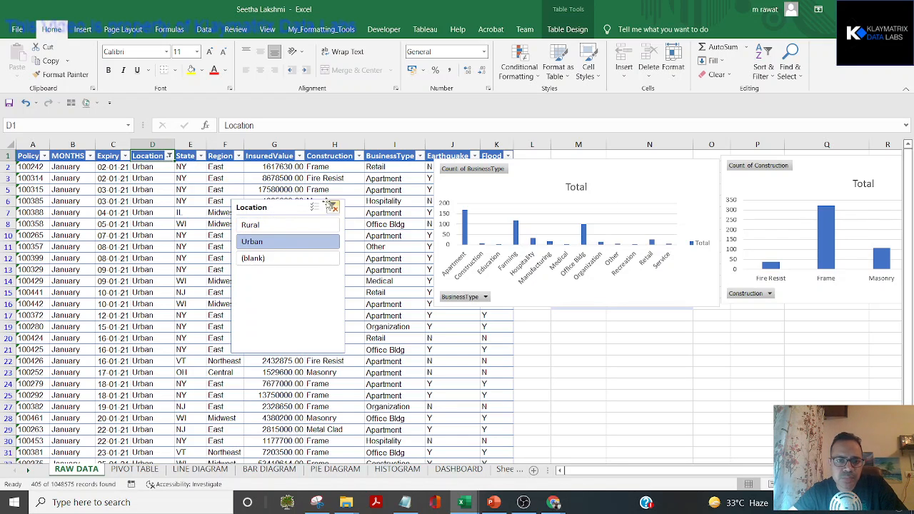
{"action": "left_click_drag", "start_coordinate": [337, 207], "coordinate": [331, 206]}
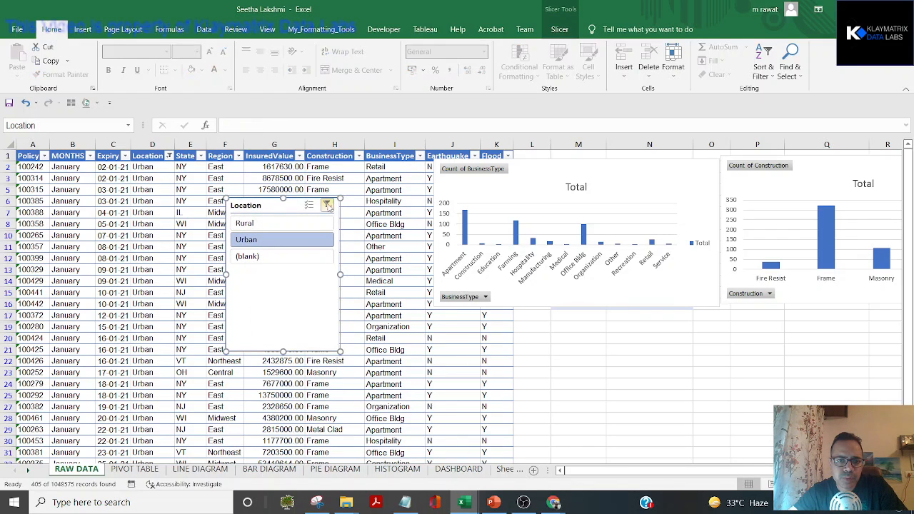
{"action": "left_click", "coordinate": [328, 204]}
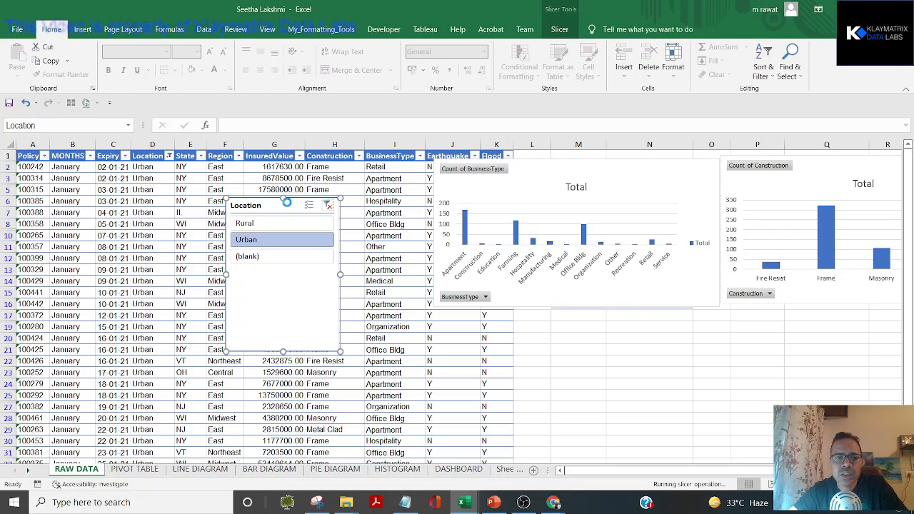
Examine the raw data table below its last policy record down to the sheet's final row, and return to the header.
{"action": "left_click", "coordinate": [156, 202]}
{"action": "key", "text": "ctrl+Left"}
{"action": "key", "text": "ctrl+Down"}
{"action": "key", "text": "Down"}
{"action": "key", "text": "Down"}
{"action": "key", "text": "Down"}
{"action": "key", "text": "Down"}
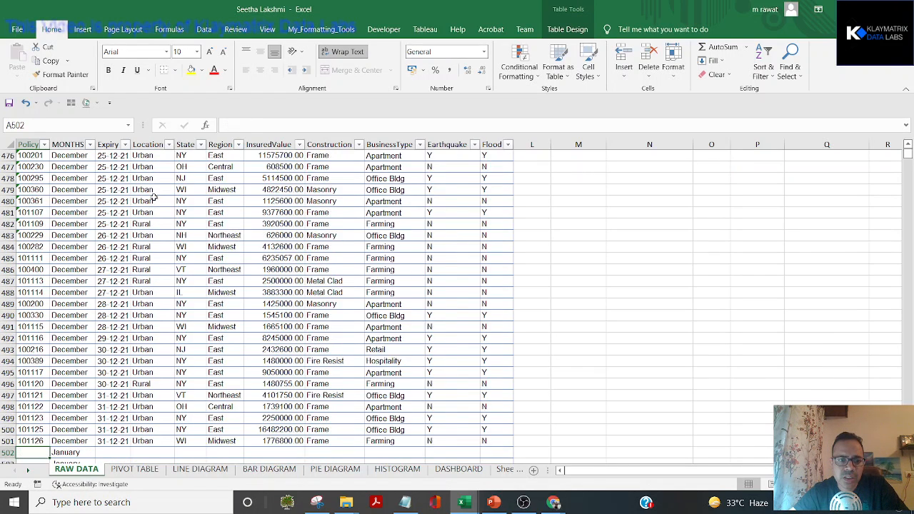
{"action": "key", "text": "Up"}
{"action": "key", "text": "Up"}
{"action": "key", "text": "Right"}
{"action": "key", "text": "Down"}
{"action": "key", "text": "Down"}
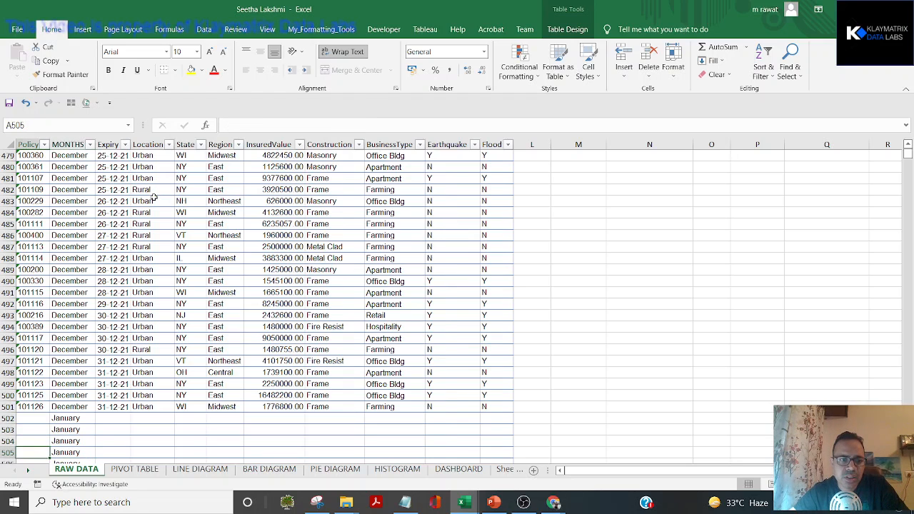
{"action": "key", "text": "ctrl+Down"}
{"action": "key", "text": "ctrl+Left"}
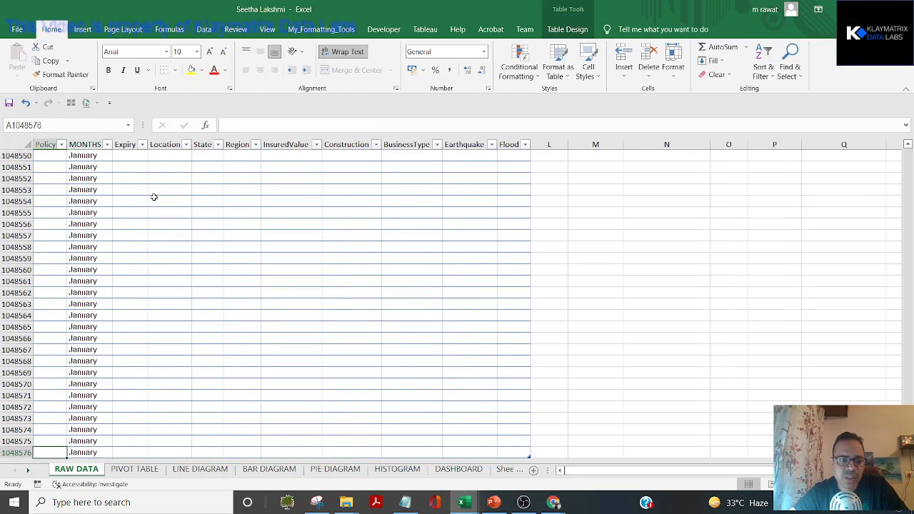
{"action": "key", "text": "Right"}
{"action": "key", "text": "Left"}
{"action": "key", "text": "ctrl+Up"}
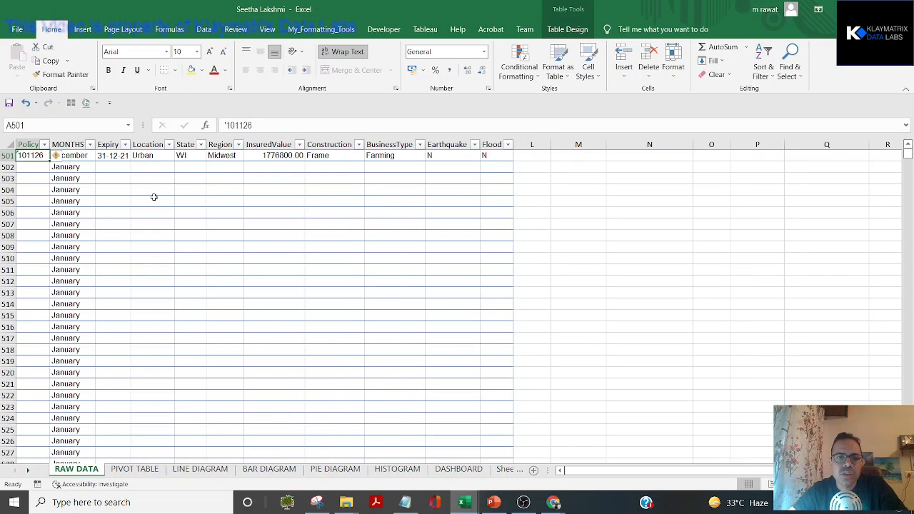
{"action": "key", "text": "ctrl+Up"}
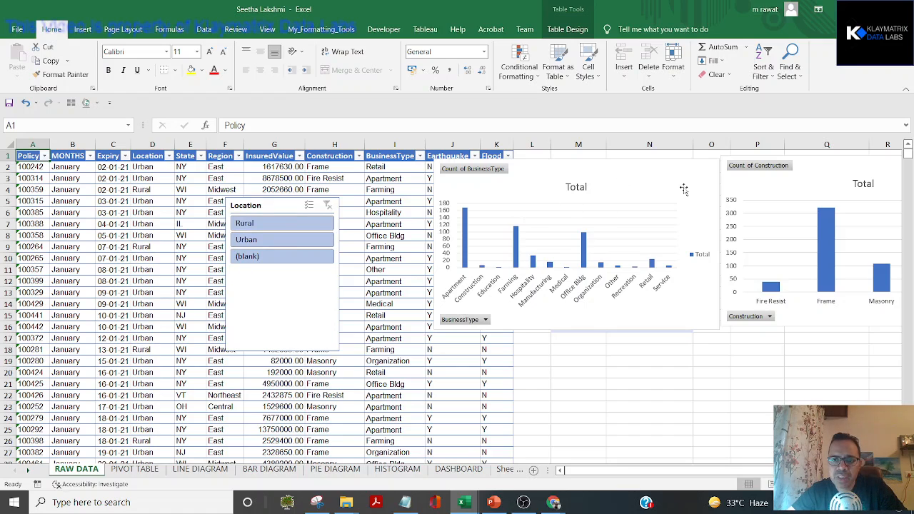
Move the BusinessType and Construction pivot charts down to uncover the first rows of their pivot tables.
{"action": "left_click", "coordinate": [137, 202]}
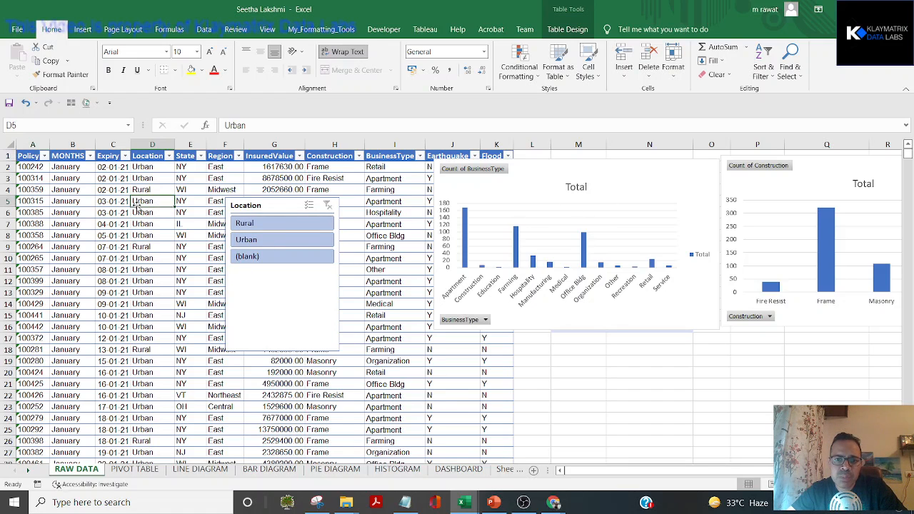
{"action": "left_click_drag", "start_coordinate": [552, 157], "coordinate": [553, 188]}
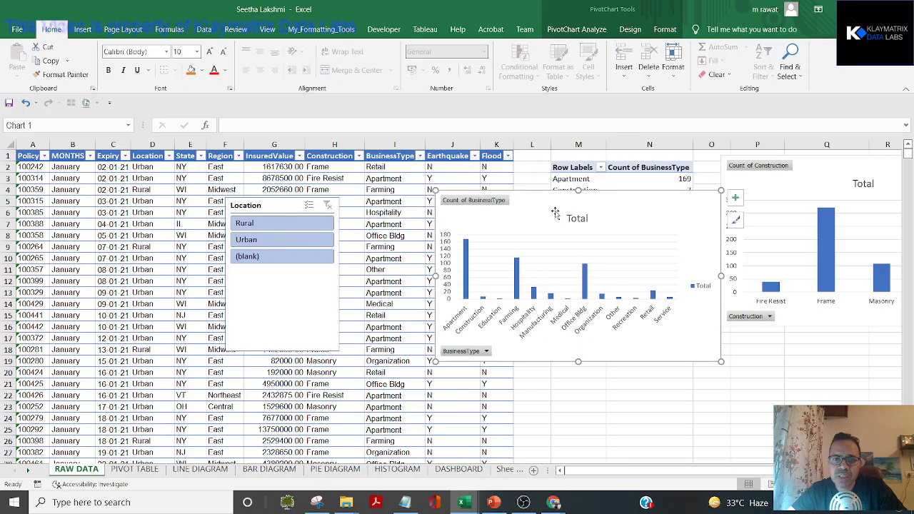
{"action": "left_click_drag", "start_coordinate": [814, 170], "coordinate": [833, 218]}
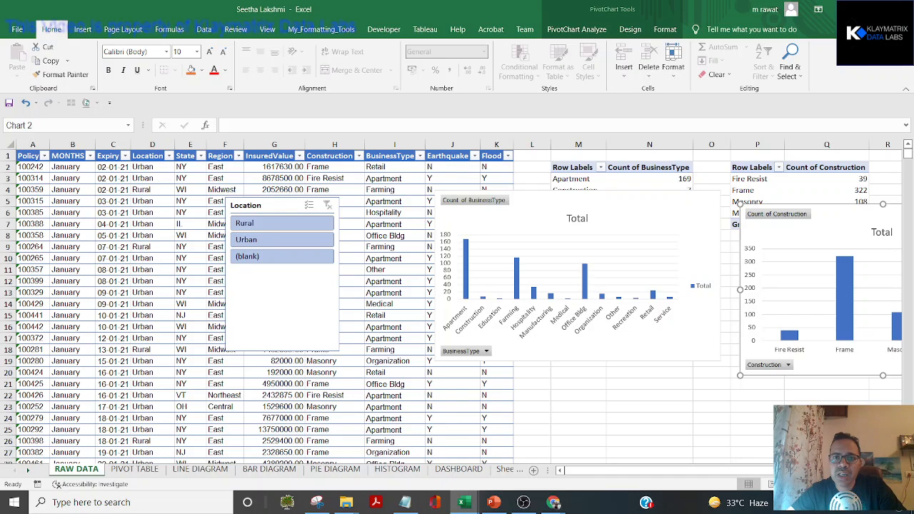
Close the workbook without saving its changes and open the Klaymatrix Suggestions workbook from the Student Project Dashboard folder in File Explorer.
{"action": "left_click", "coordinate": [898, 9]}
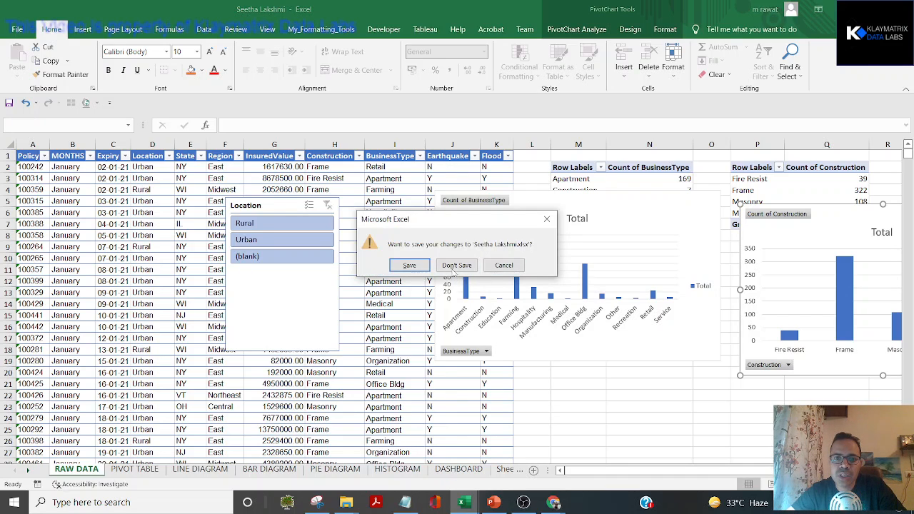
{"action": "left_click", "coordinate": [454, 266]}
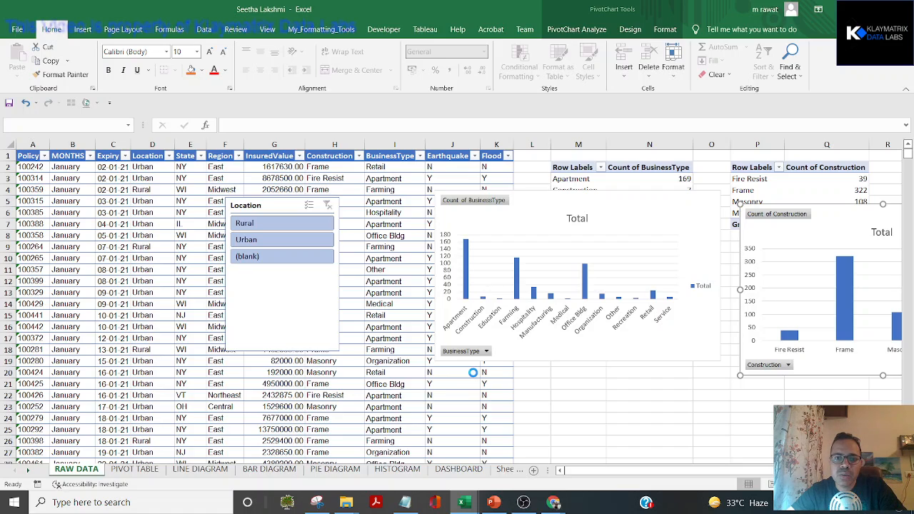
{"action": "key", "text": "alt+Tab"}
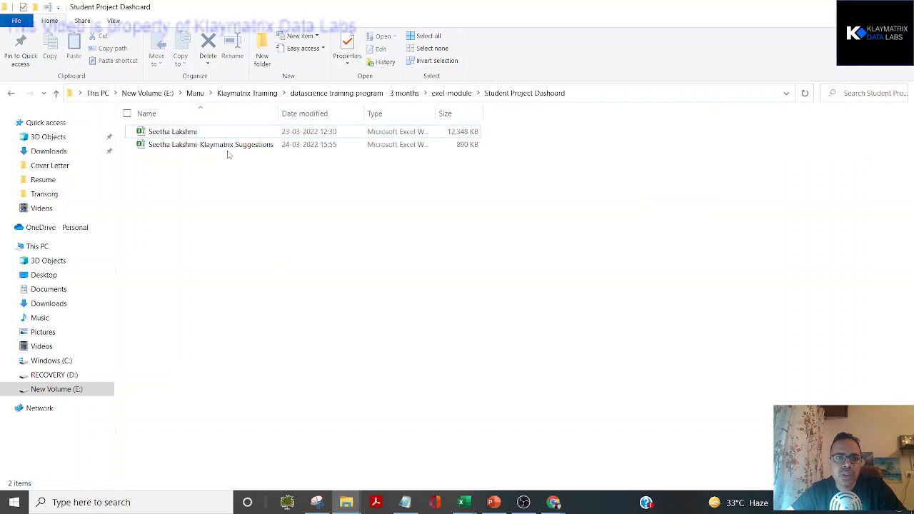
{"action": "double_click", "coordinate": [226, 146]}
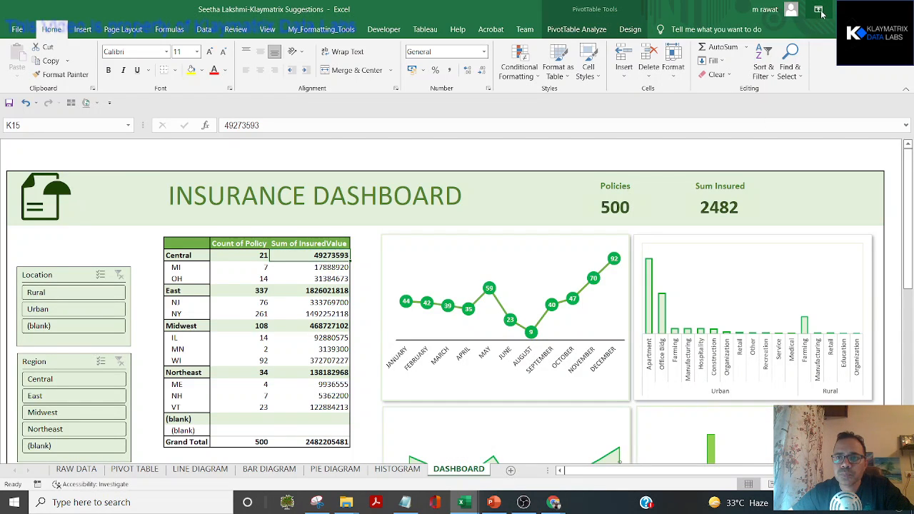
Set the ribbon to auto-hide so the Insurance Dashboard fills the screen.
{"action": "left_click", "coordinate": [691, 383]}
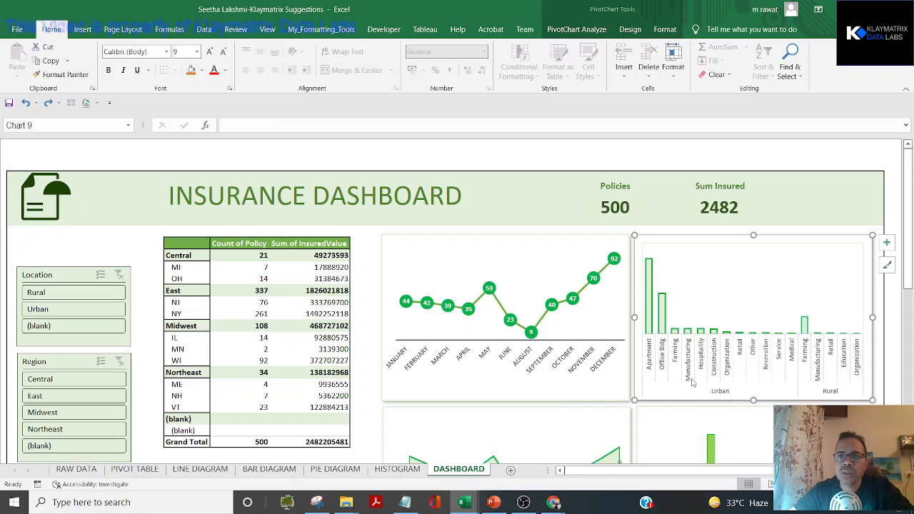
{"action": "left_click", "coordinate": [815, 10]}
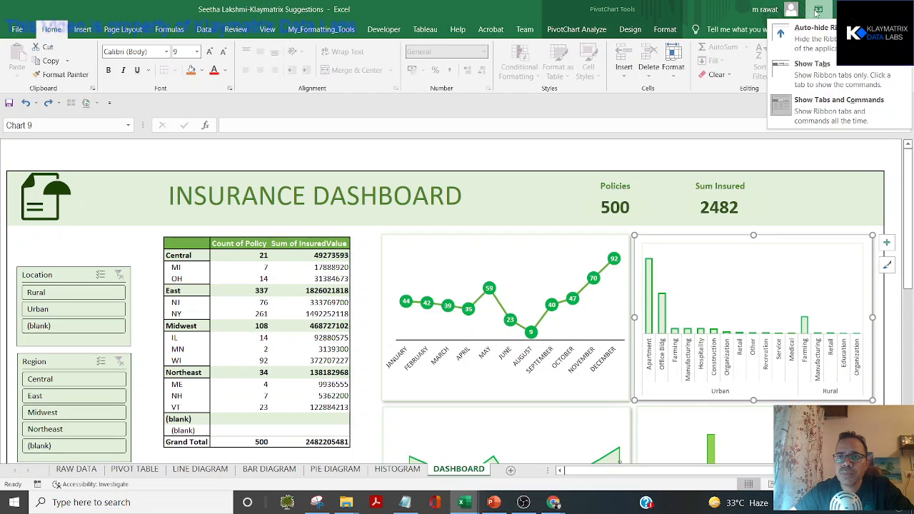
{"action": "left_click", "coordinate": [828, 48]}
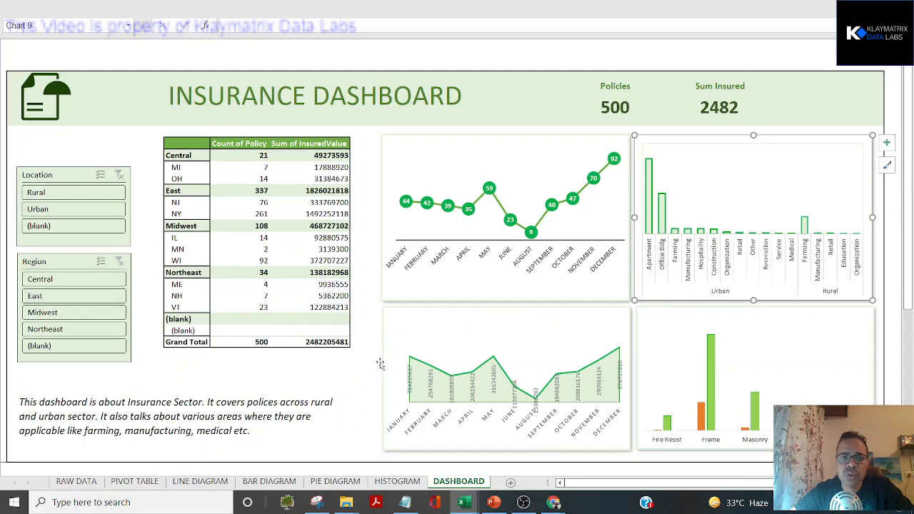
Delete the data labels from the monthly area chart on the dashboard and deselect the chart.
{"action": "left_click", "coordinate": [431, 395]}
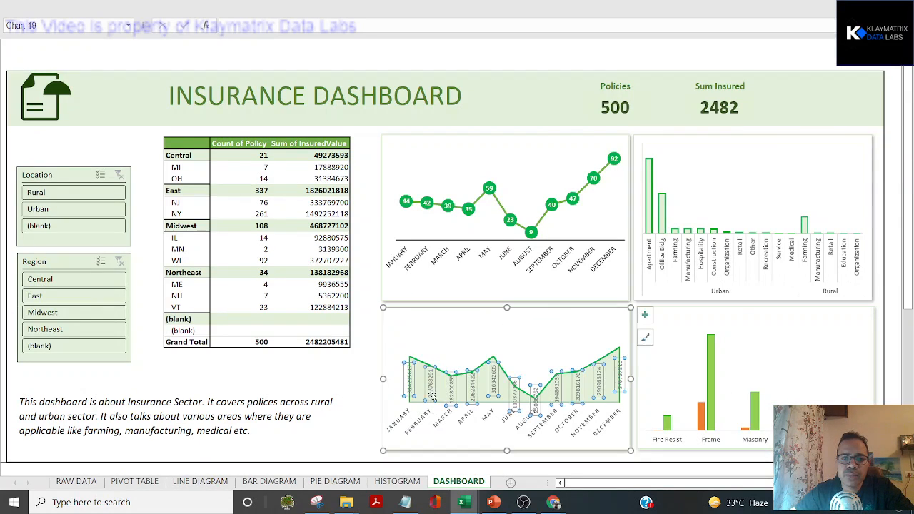
{"action": "key", "text": "Delete"}
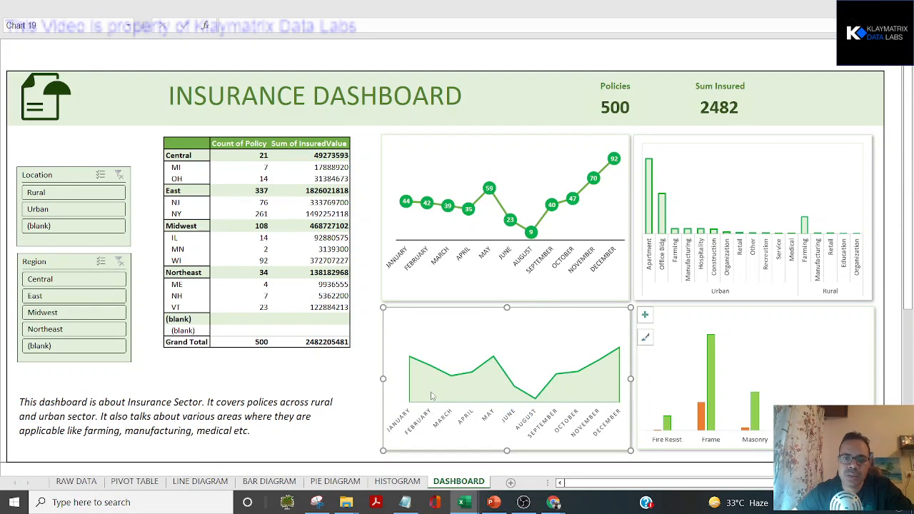
{"action": "left_click", "coordinate": [272, 378]}
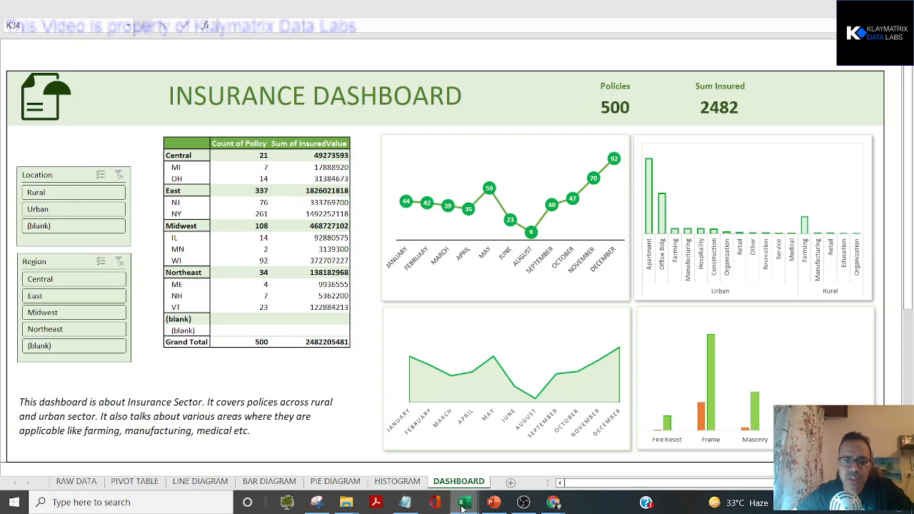
Filter the dashboard by the Rural and Urban locations in turn, keeping Urban, and by the Central, East and Northeast regions one after another.
{"action": "mouse_move", "coordinate": [461, 502]}
{"action": "mouse_move", "coordinate": [582, 416]}
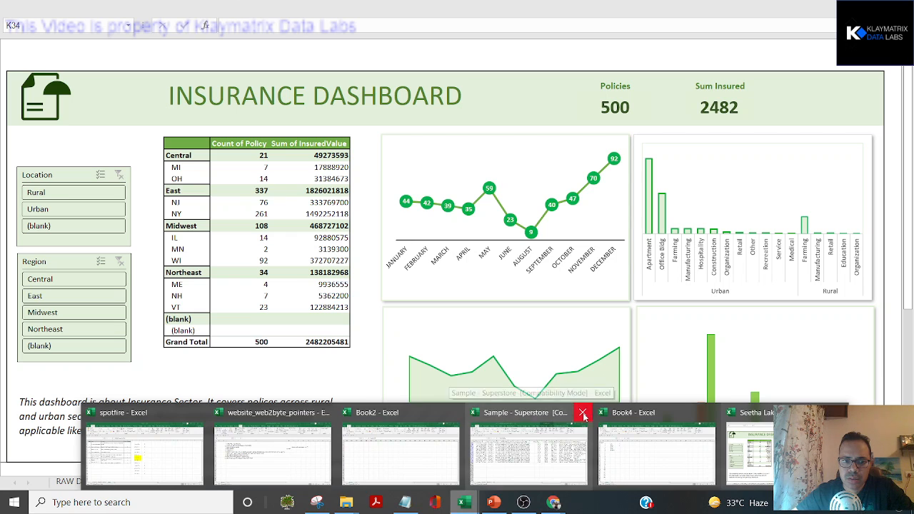
{"action": "left_click", "coordinate": [74, 193]}
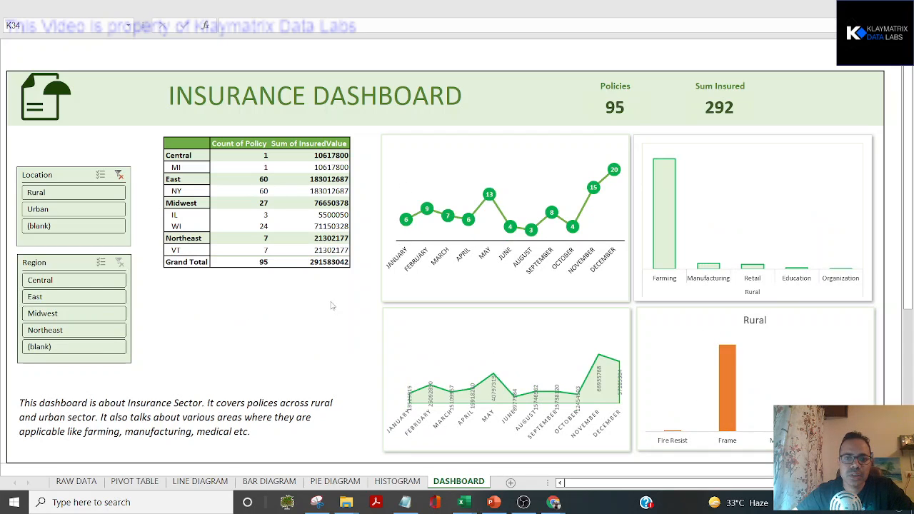
{"action": "left_click", "coordinate": [619, 386]}
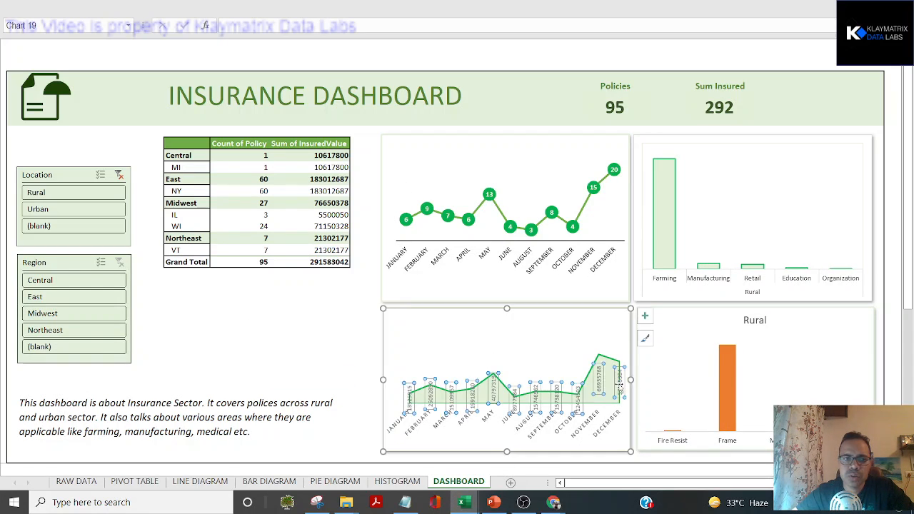
{"action": "left_click", "coordinate": [55, 207]}
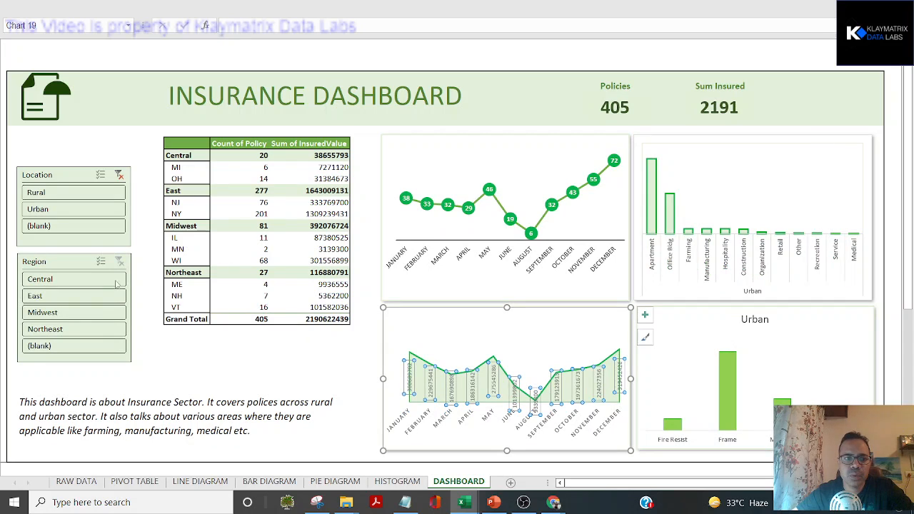
{"action": "left_click", "coordinate": [63, 283]}
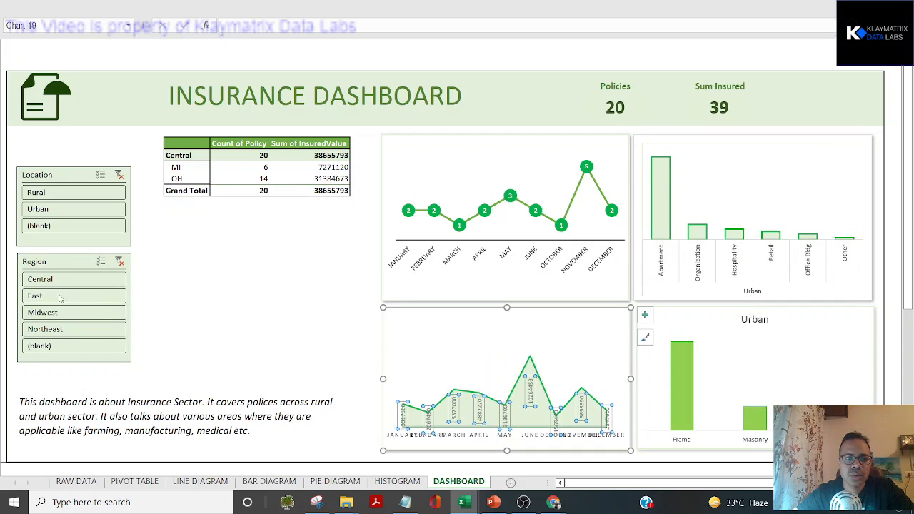
{"action": "left_click", "coordinate": [60, 297]}
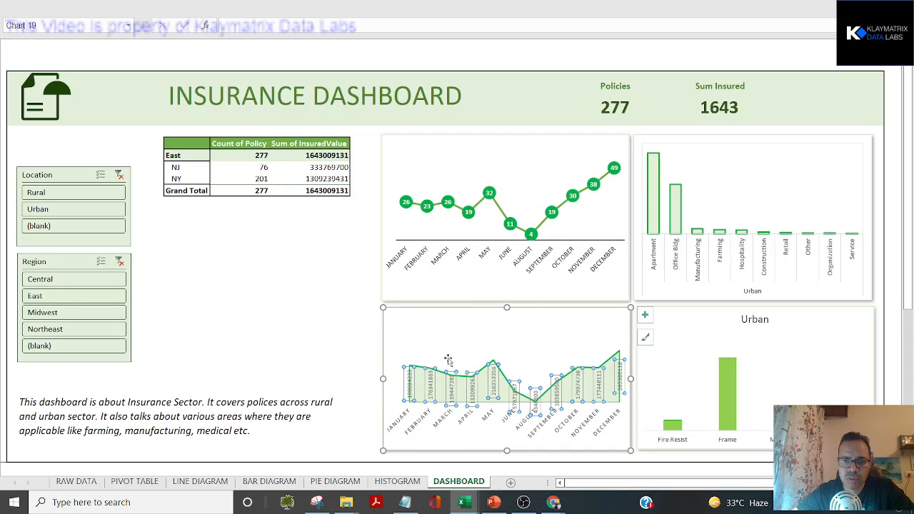
{"action": "left_click", "coordinate": [45, 329]}
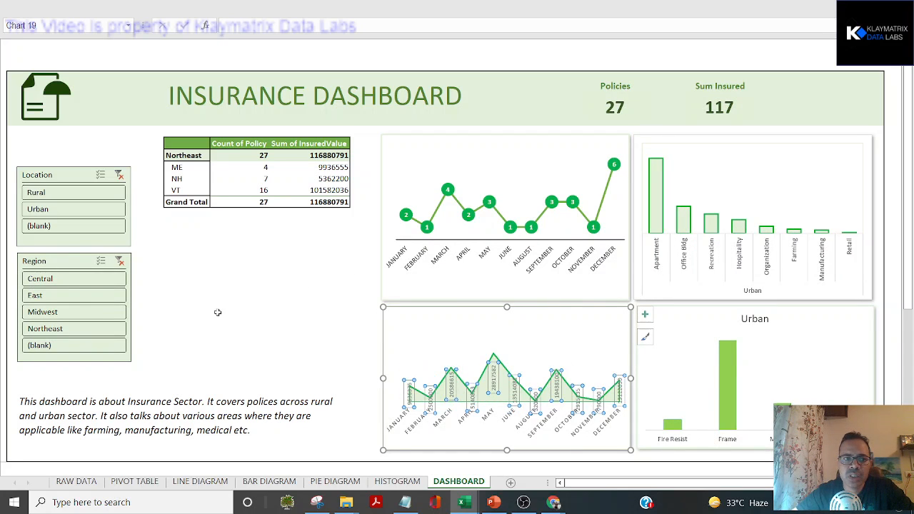
Change the data label shape on the monthly area chart to a rectangular callout.
{"action": "right_click", "coordinate": [433, 406]}
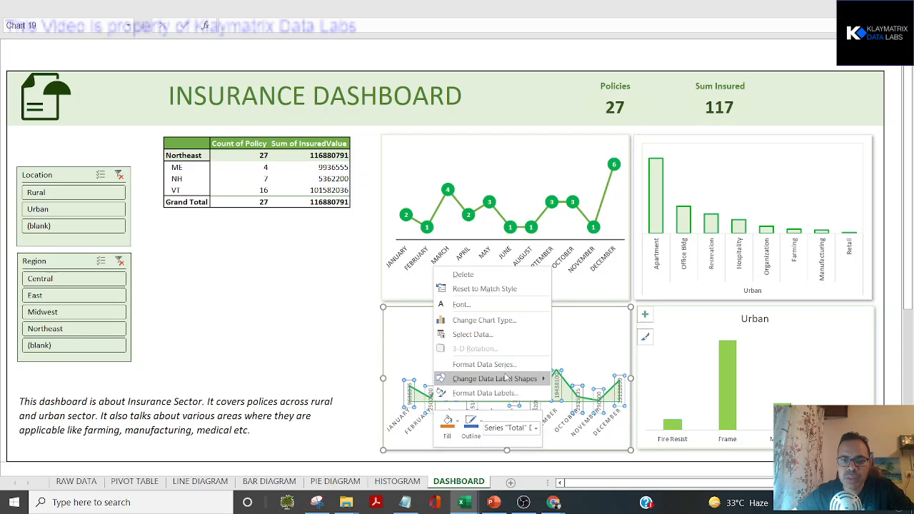
{"action": "mouse_move", "coordinate": [507, 381]}
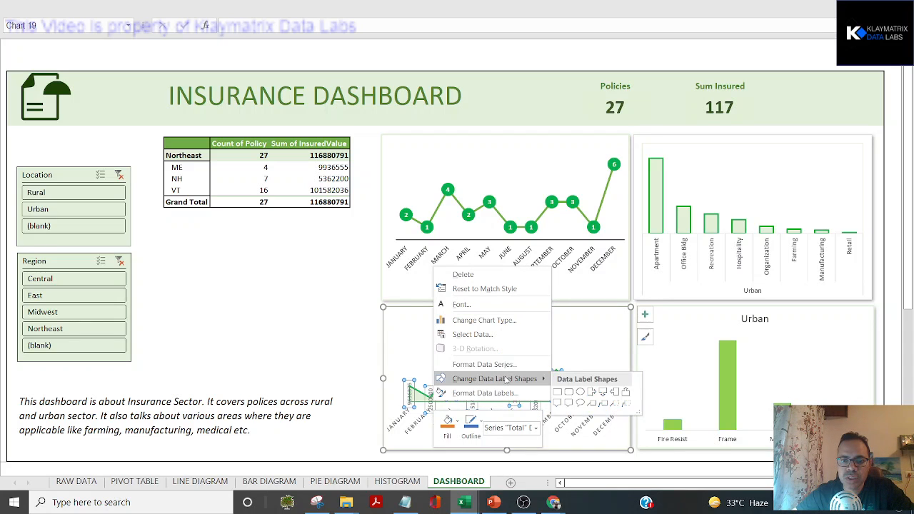
{"action": "left_click", "coordinate": [563, 404]}
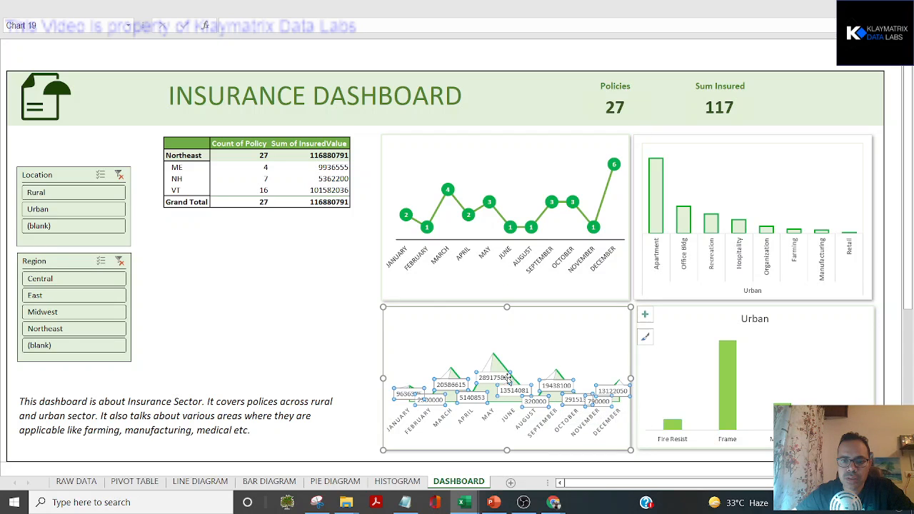
Move the May, March, June and September callout labels above the area chart's line and deselect the chart.
{"action": "left_click_drag", "start_coordinate": [506, 377], "coordinate": [514, 333]}
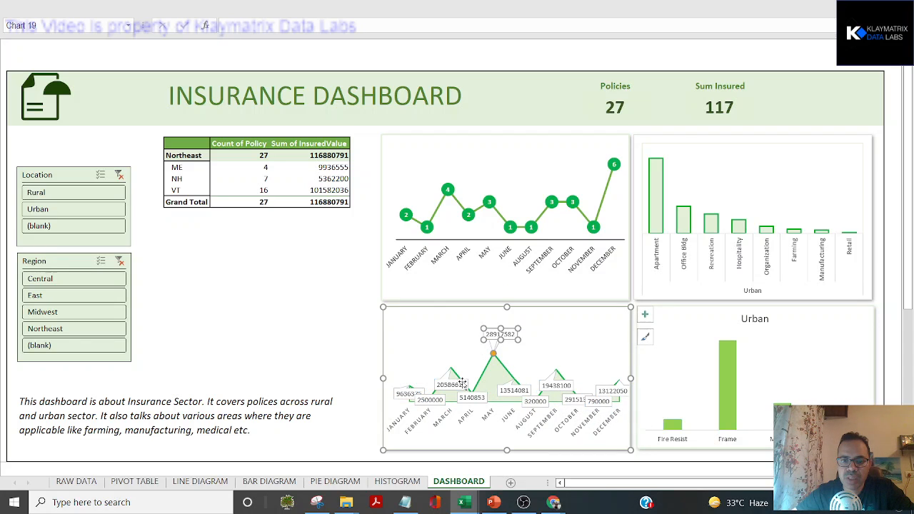
{"action": "left_click_drag", "start_coordinate": [461, 385], "coordinate": [460, 344]}
{"action": "left_click", "coordinate": [344, 353]}
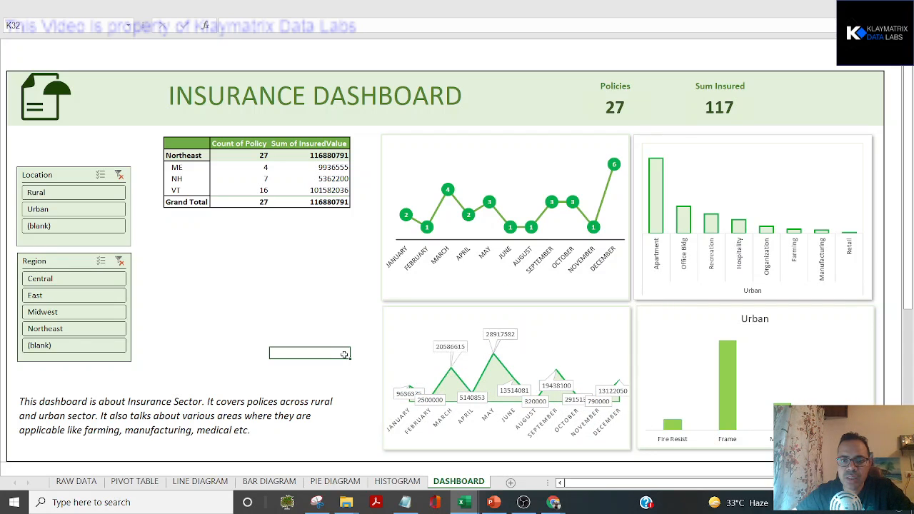
{"action": "left_click", "coordinate": [554, 375]}
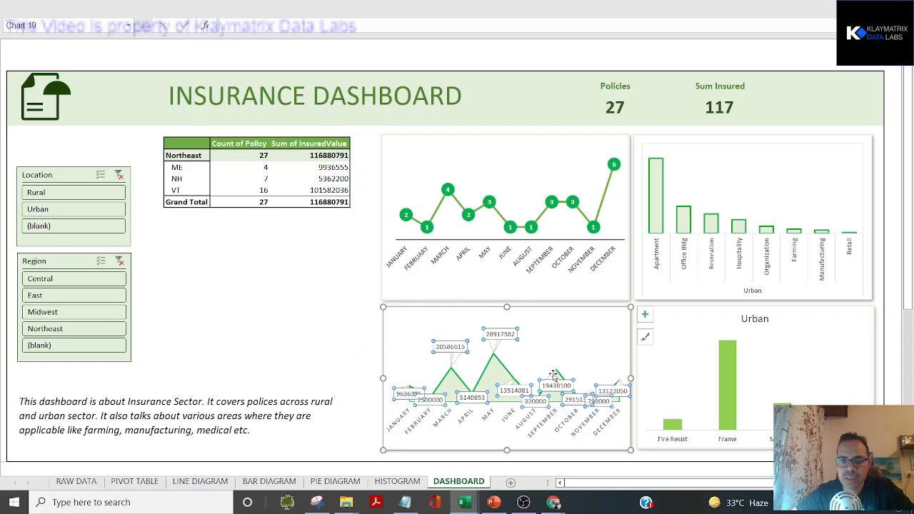
{"action": "left_click", "coordinate": [529, 390]}
{"action": "left_click_drag", "start_coordinate": [528, 390], "coordinate": [536, 358]}
{"action": "left_click", "coordinate": [568, 386]}
{"action": "left_click_drag", "start_coordinate": [568, 386], "coordinate": [577, 356]}
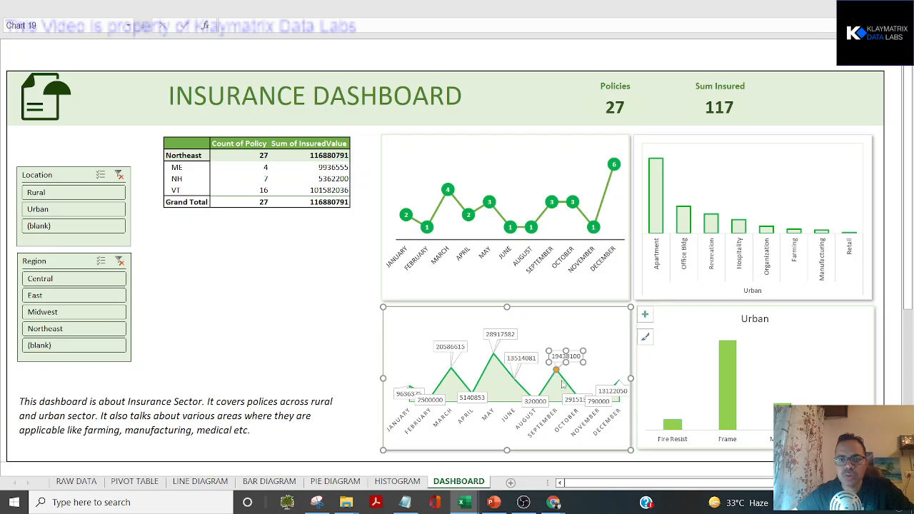
{"action": "left_click", "coordinate": [341, 356]}
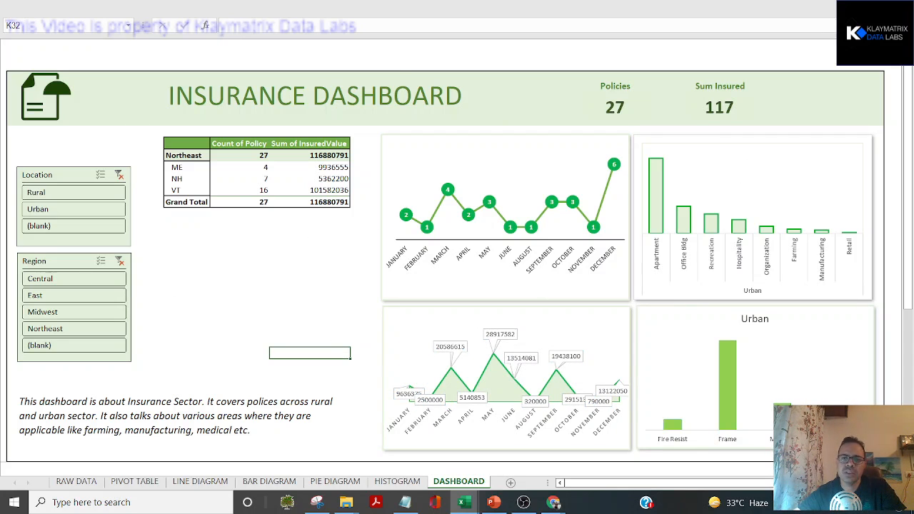
Clear the Region and Location slicer filters so the dashboard covers all policies.
{"action": "left_click", "coordinate": [716, 103]}
{"action": "key", "text": "Escape"}
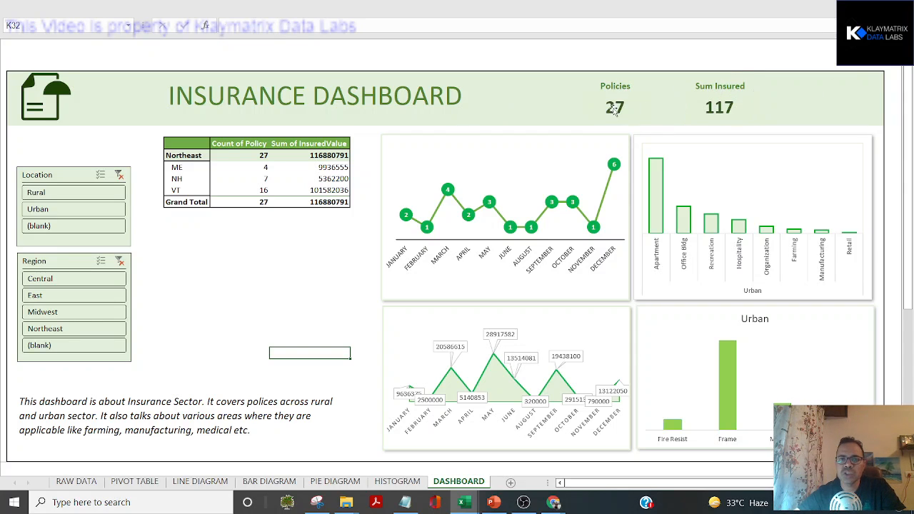
{"action": "left_click", "coordinate": [119, 261]}
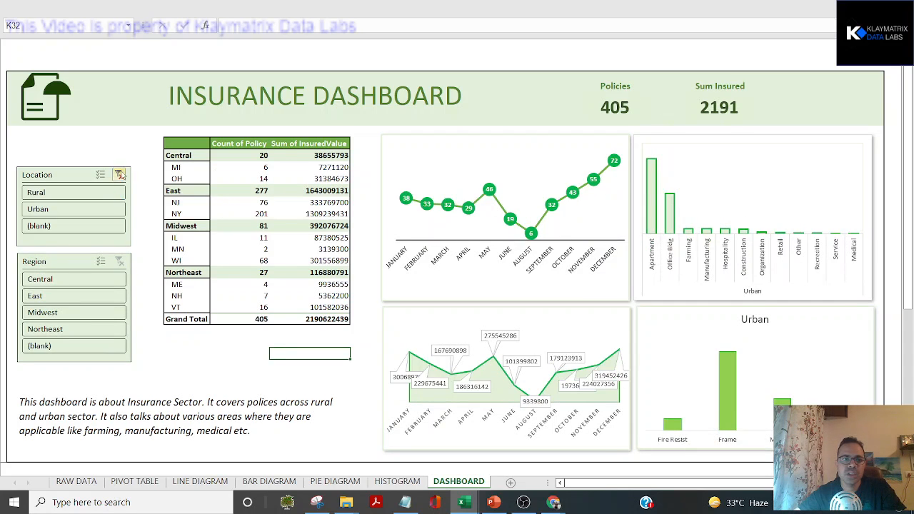
{"action": "left_click", "coordinate": [119, 174]}
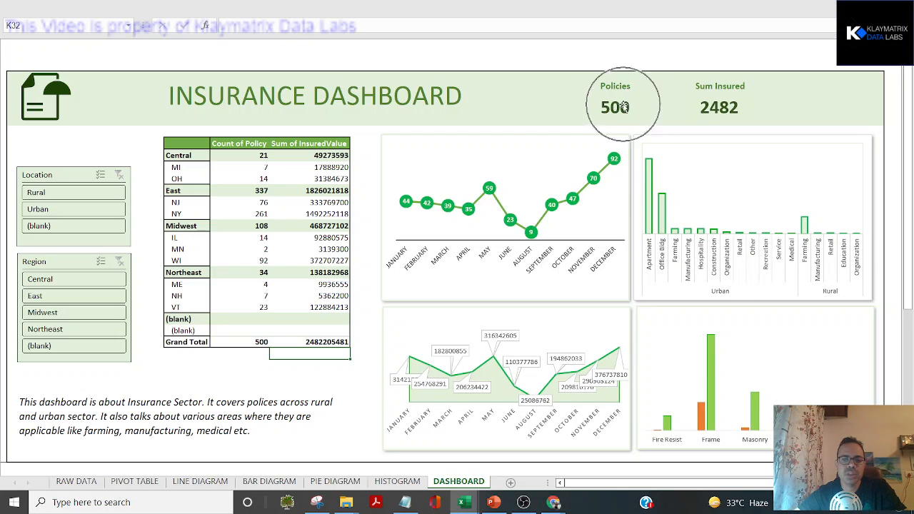
{"action": "left_click", "coordinate": [313, 376]}
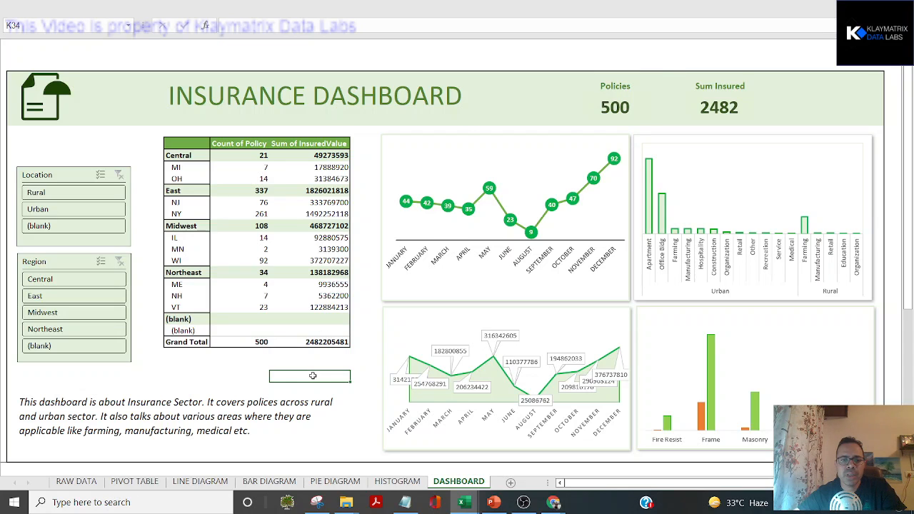
{"action": "left_click", "coordinate": [93, 385]}
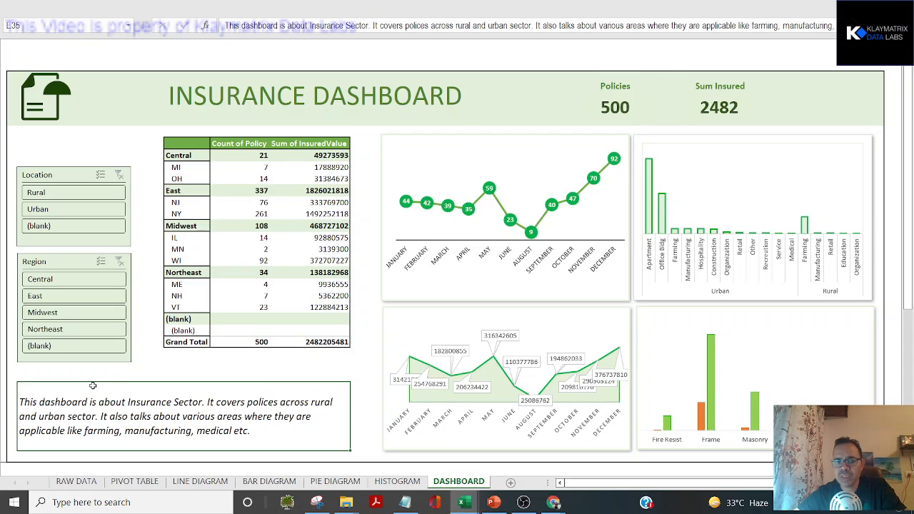
{"action": "left_click", "coordinate": [253, 363]}
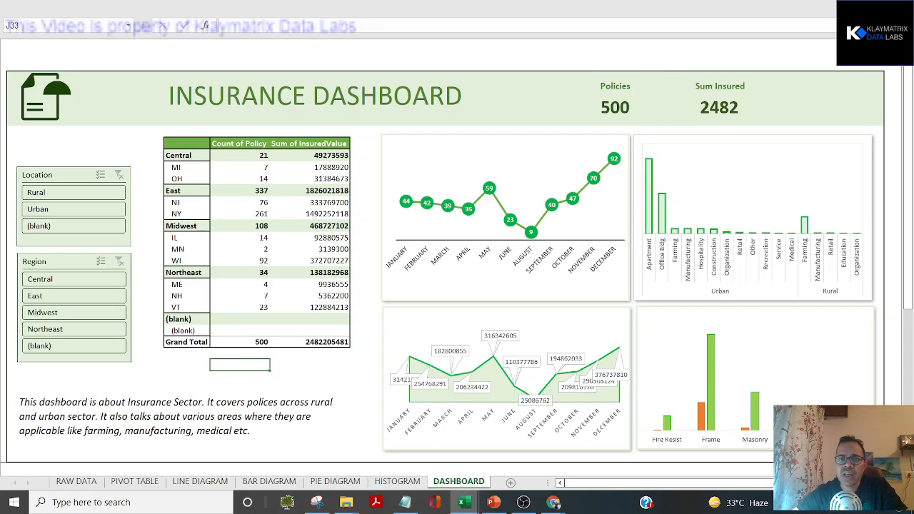
Close the Insurance Dashboard workbook and the Sample - Superstore workbook to get to Book4.
{"action": "key", "text": "ctrl+w"}
{"action": "left_click", "coordinate": [458, 265]}
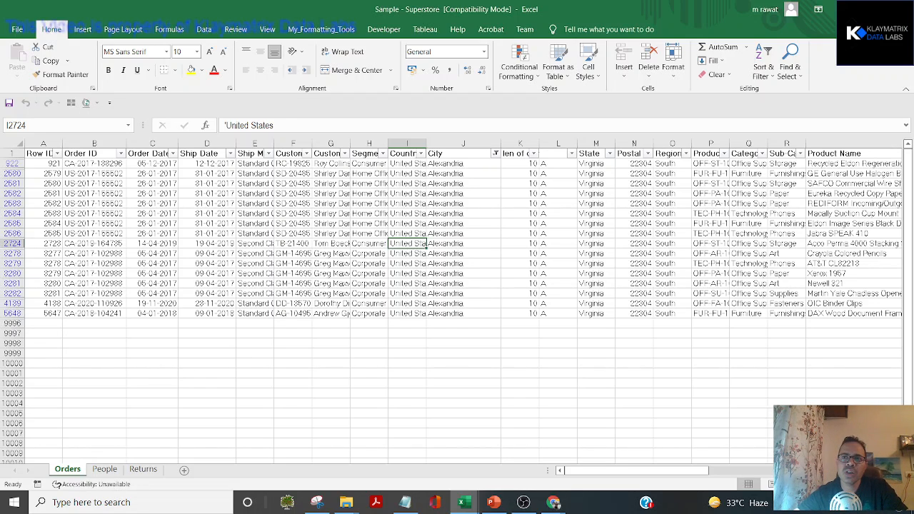
{"action": "key", "text": "ctrl+w"}
{"action": "left_click", "coordinate": [469, 279]}
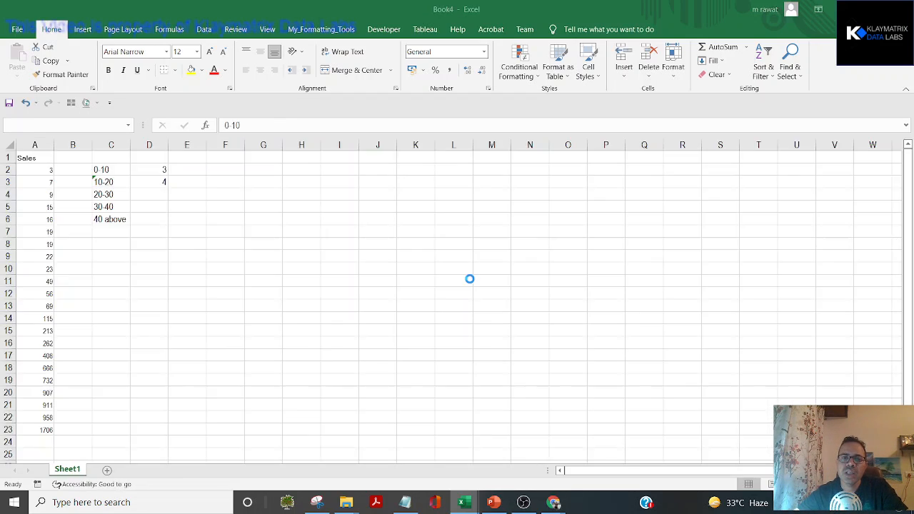
Insert an empty text box beside the sales data, spanning about J3 to O7.
{"action": "left_click", "coordinate": [299, 244]}
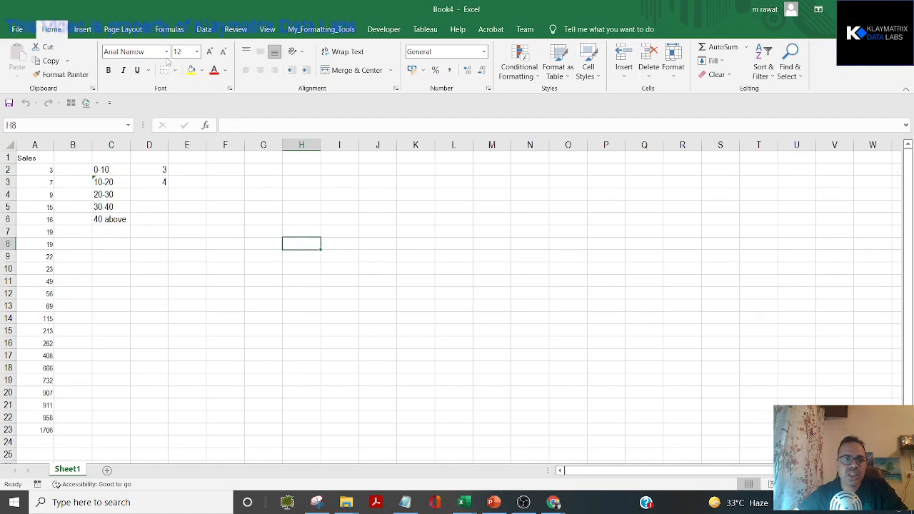
{"action": "left_click", "coordinate": [82, 28]}
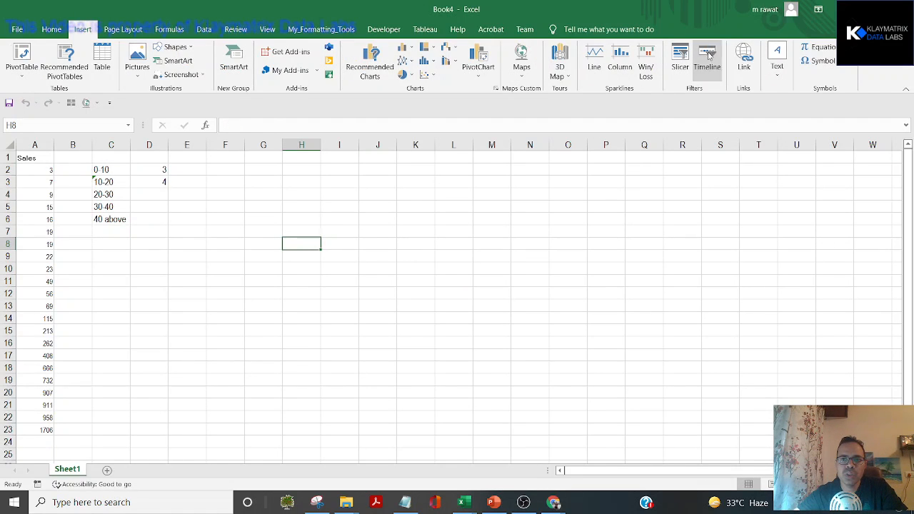
{"action": "left_click", "coordinate": [776, 55]}
{"action": "left_click", "coordinate": [778, 113]}
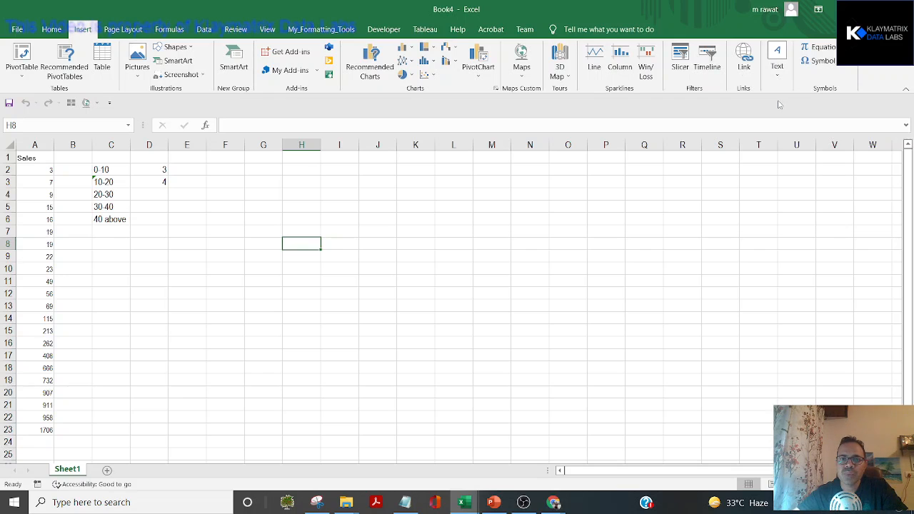
{"action": "left_click_drag", "start_coordinate": [367, 182], "coordinate": [561, 236]}
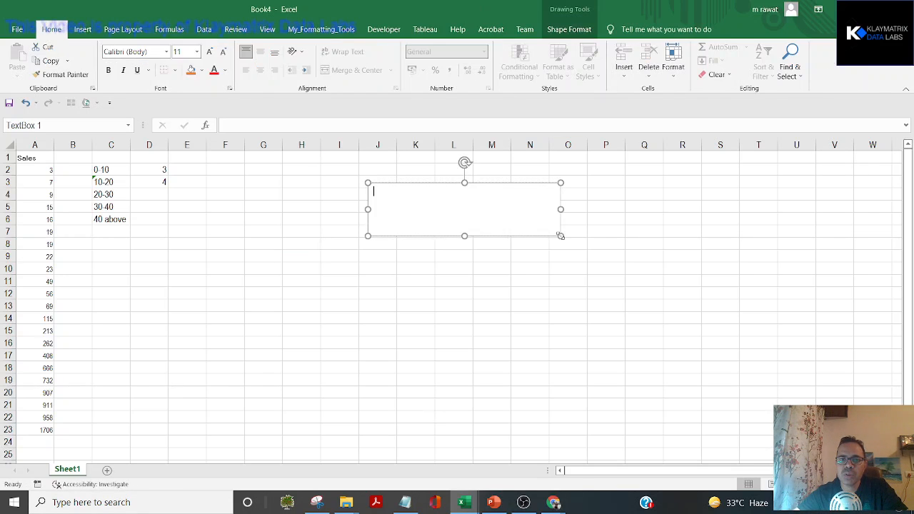
{"action": "left_click", "coordinate": [269, 125]}
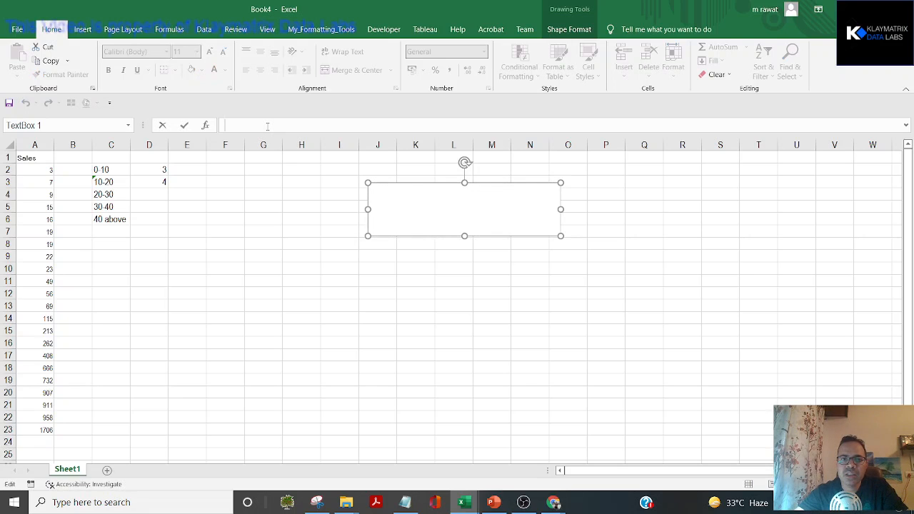
{"action": "key", "text": "Escape"}
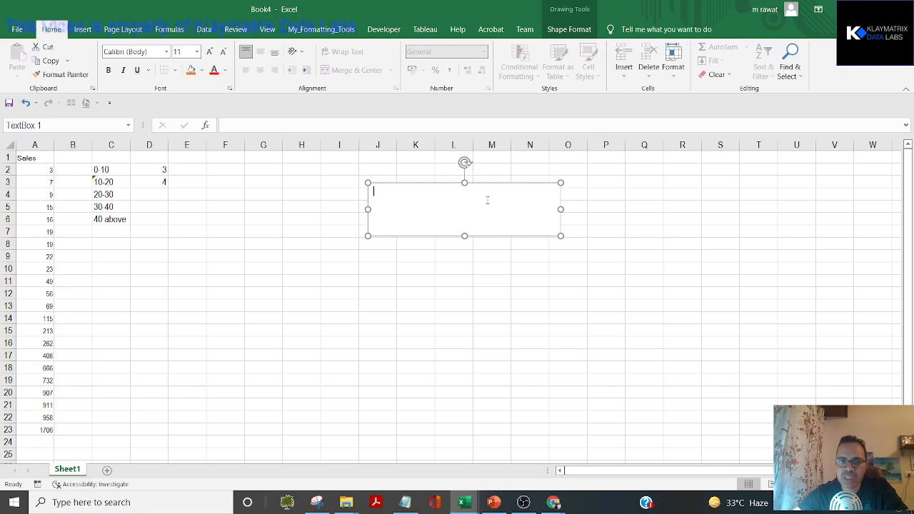
{"action": "left_click_drag", "start_coordinate": [561, 183], "coordinate": [558, 181]}
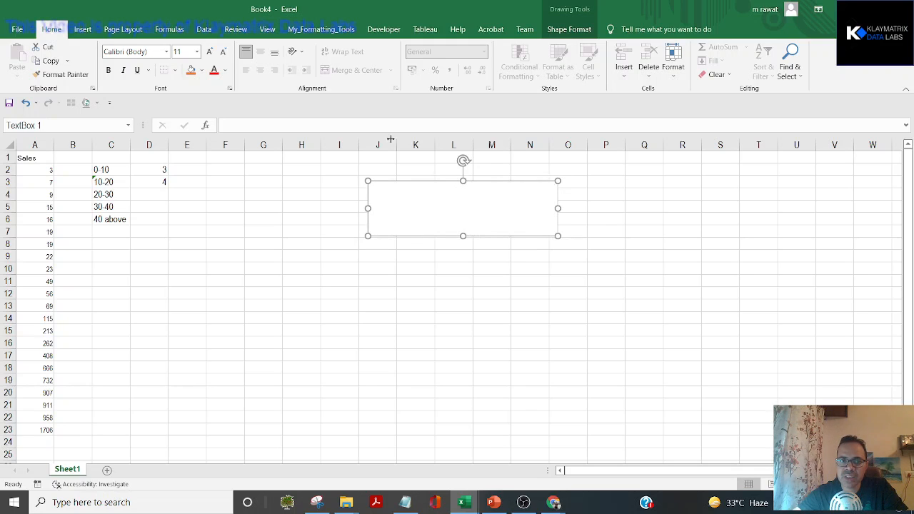
Link the text box to the last Sales value with =$A$23 and middle-align its text vertically.
{"action": "left_click", "coordinate": [289, 124]}
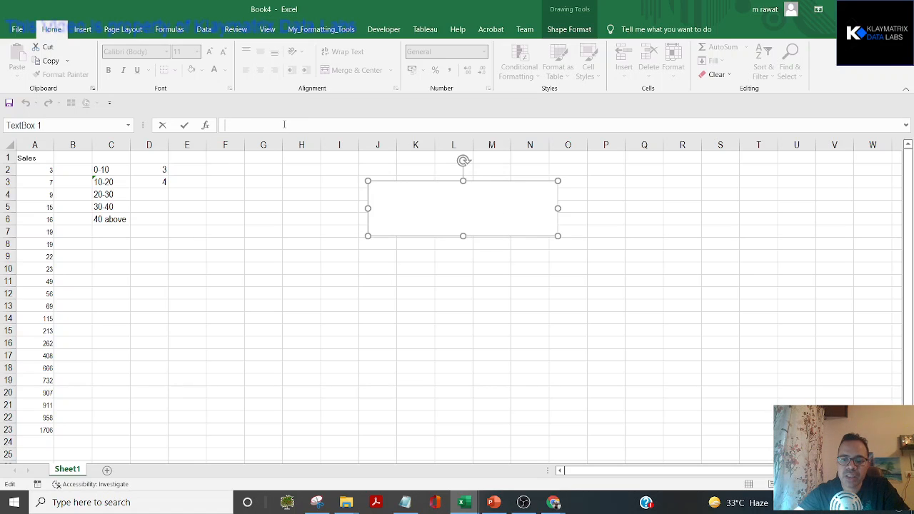
{"action": "type", "text": "="}
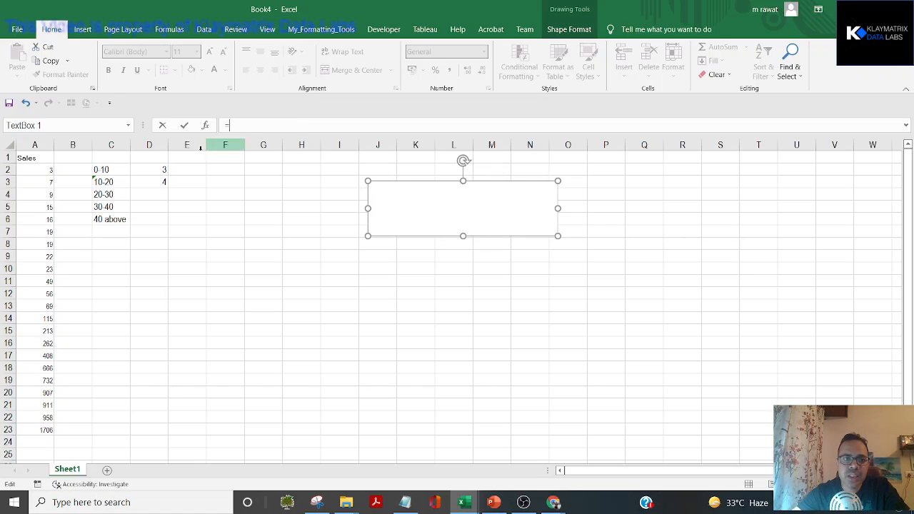
{"action": "left_click", "coordinate": [43, 431]}
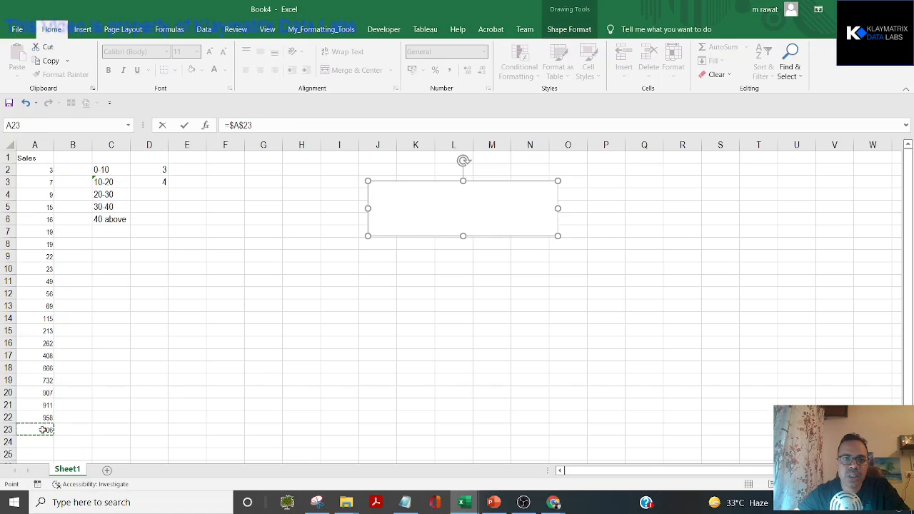
{"action": "key", "text": "Return"}
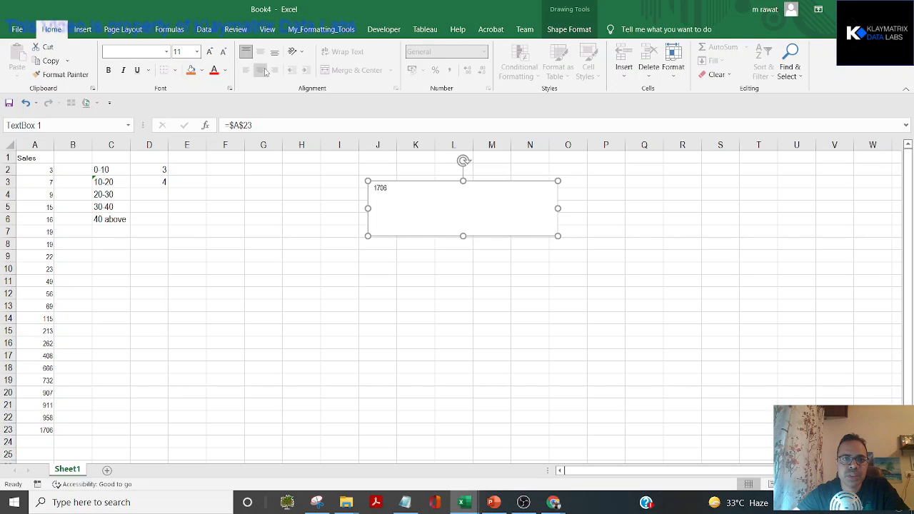
{"action": "left_click", "coordinate": [263, 54]}
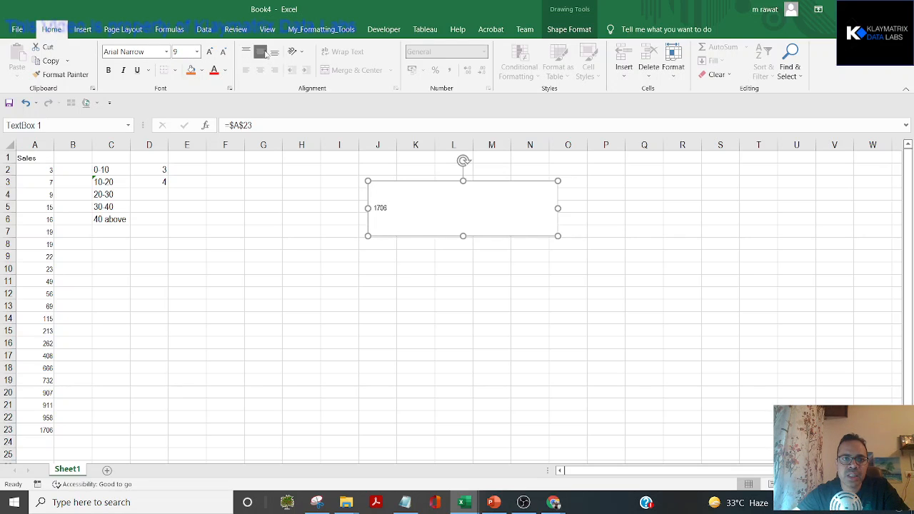
Set the linked text box's font size to 44 and centre its figure horizontally.
{"action": "left_click", "coordinate": [197, 51]}
{"action": "left_click", "coordinate": [182, 235]}
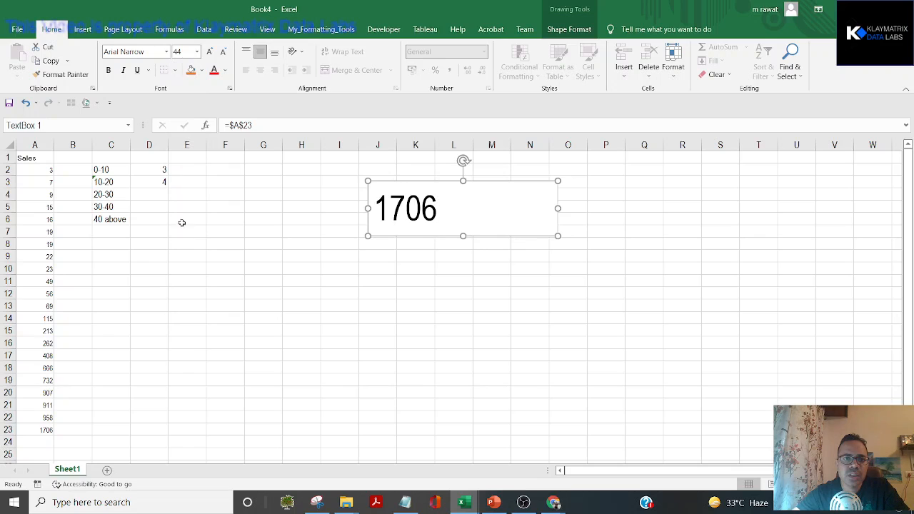
{"action": "left_click", "coordinate": [261, 70]}
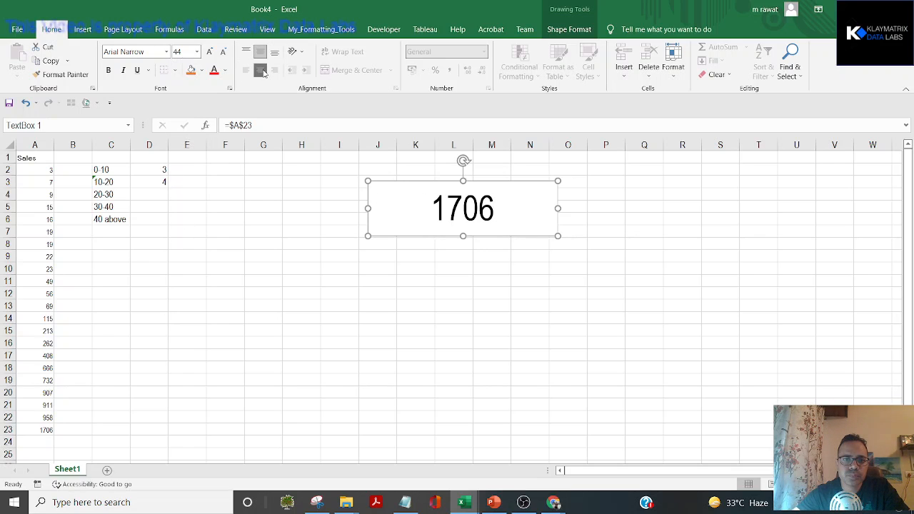
{"action": "left_click", "coordinate": [265, 264]}
{"action": "left_click", "coordinate": [457, 183]}
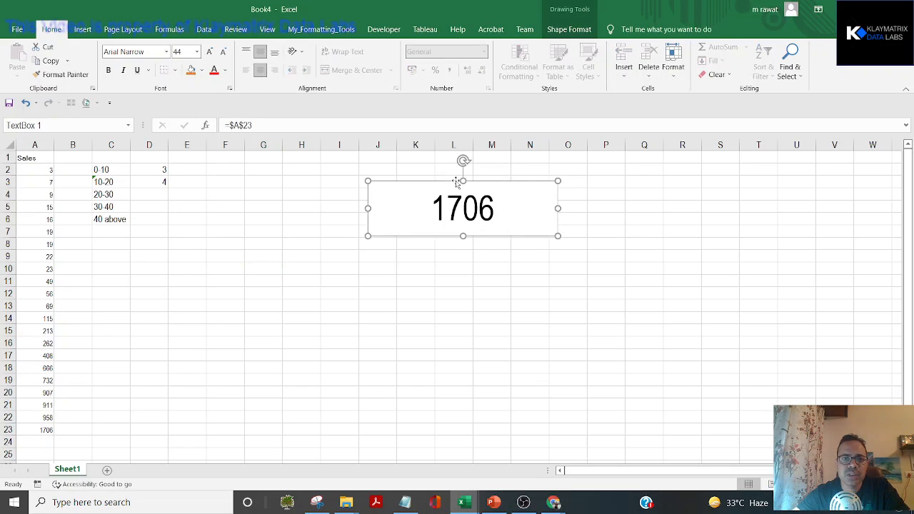
Remove the fill and the outline of the linked text box.
{"action": "left_click", "coordinate": [203, 70]}
{"action": "left_click", "coordinate": [214, 187]}
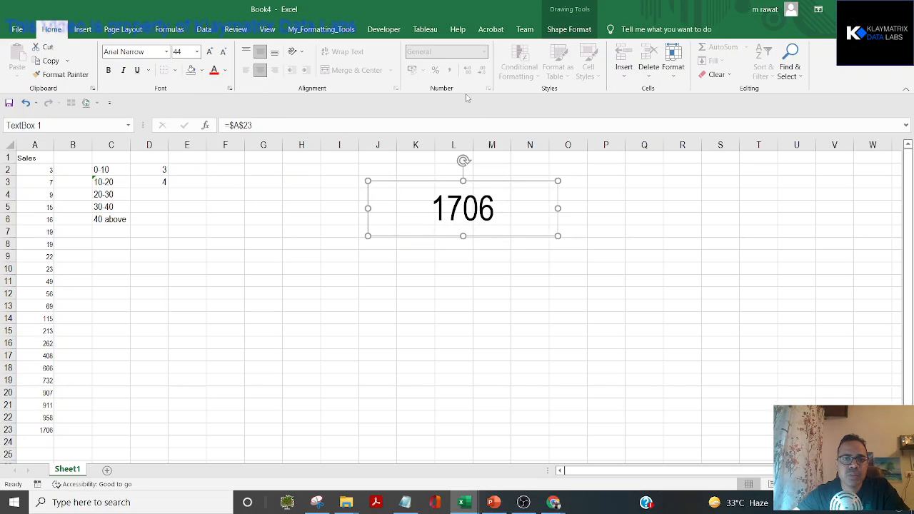
{"action": "left_click", "coordinate": [684, 182]}
{"action": "left_click", "coordinate": [560, 219]}
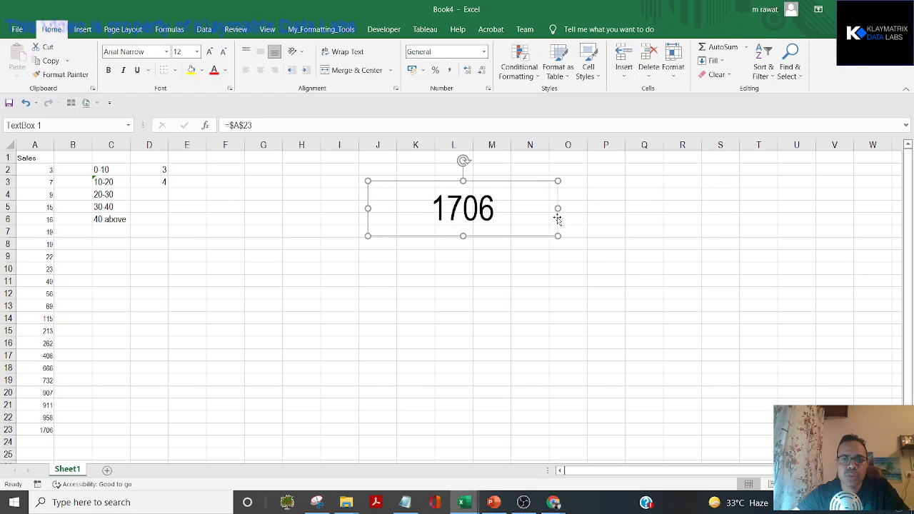
{"action": "left_click", "coordinate": [569, 29]}
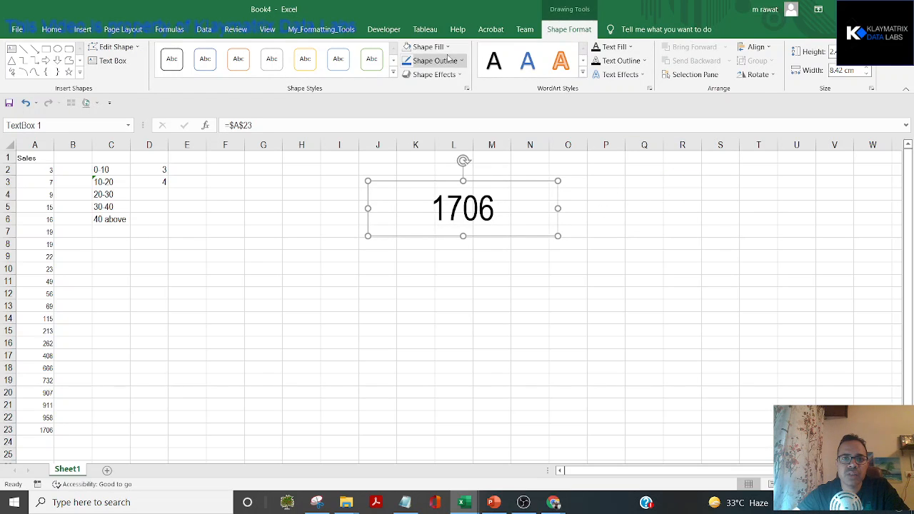
{"action": "left_click", "coordinate": [461, 63]}
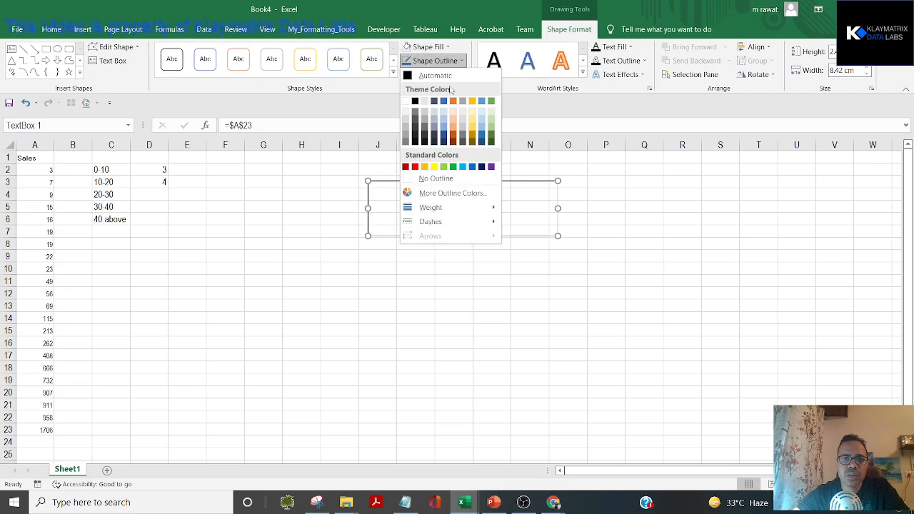
{"action": "left_click", "coordinate": [435, 177]}
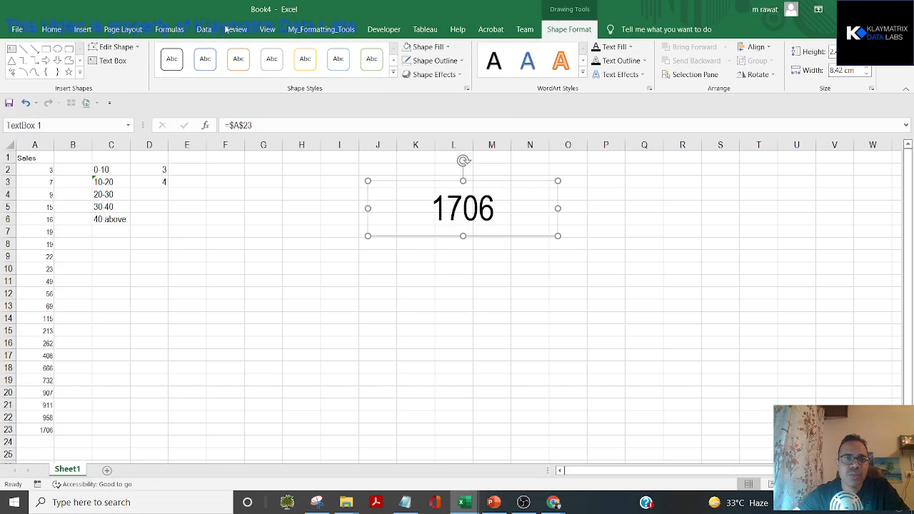
Hide the sheet's gridlines and shift the text box's figure slightly down to free row 4 for a label.
{"action": "left_click", "coordinate": [261, 29]}
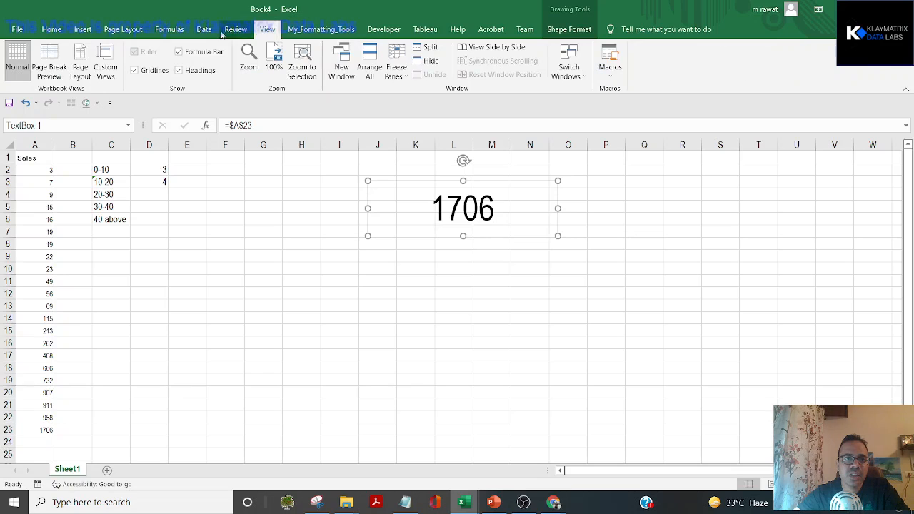
{"action": "left_click", "coordinate": [135, 70]}
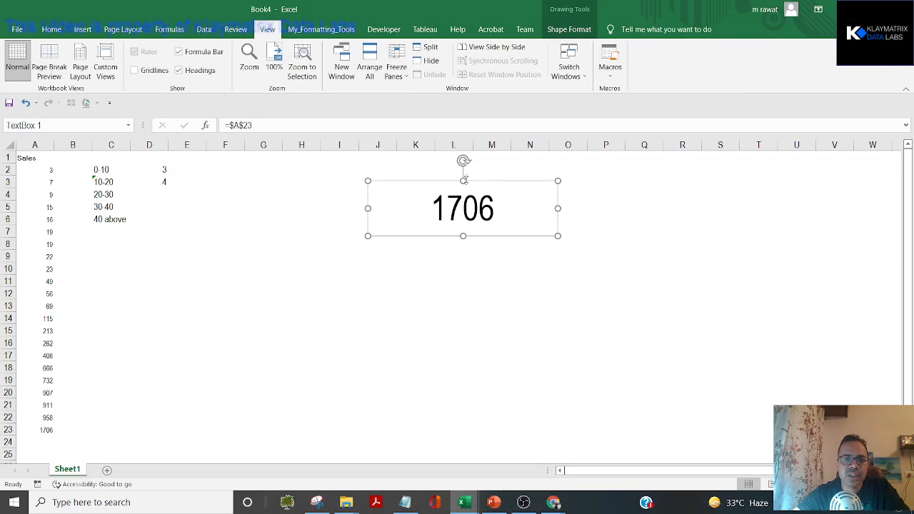
{"action": "mouse_move", "coordinate": [464, 180]}
{"action": "left_mouse_down"}
{"action": "mouse_move", "coordinate": [464, 200]}
{"action": "mouse_move", "coordinate": [450, 191]}
{"action": "left_mouse_up"}
Enter the label "NO of Policies" in L4, just above the linked figure.
{"action": "left_click", "coordinate": [449, 192]}
{"action": "type", "text": "N"}
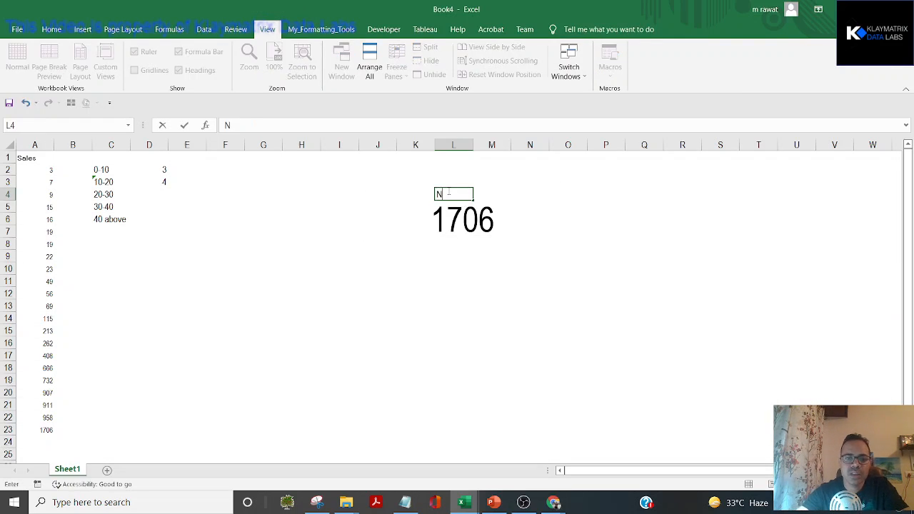
{"action": "type", "text": "O of Pol"}
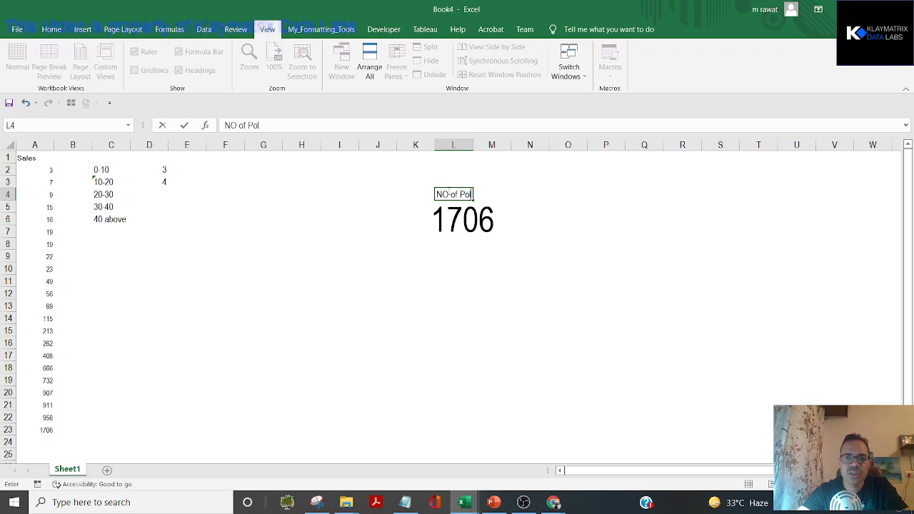
{"action": "type", "text": "icies"}
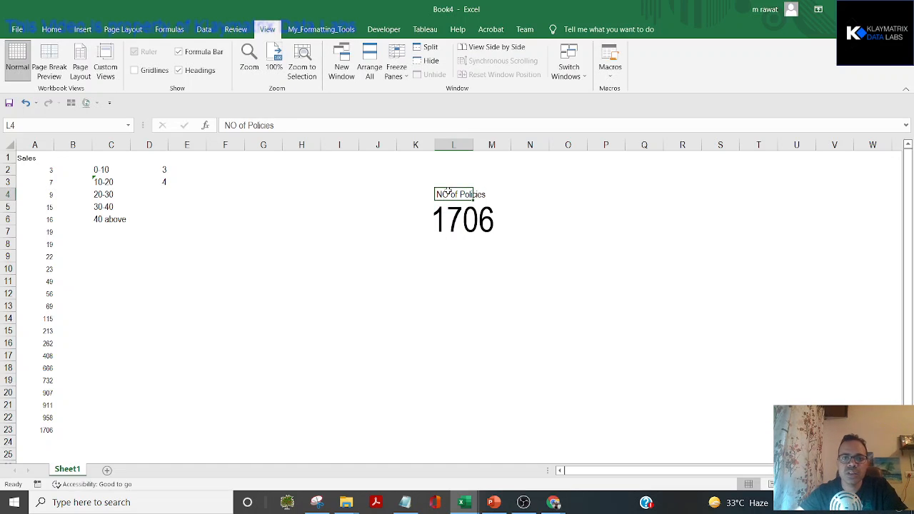
{"action": "key", "text": "Right"}
{"action": "key", "text": "Right"}
{"action": "key", "text": "Right"}
{"action": "key", "text": "Right"}
{"action": "key", "text": "Right"}
{"action": "left_click", "coordinate": [539, 400]}
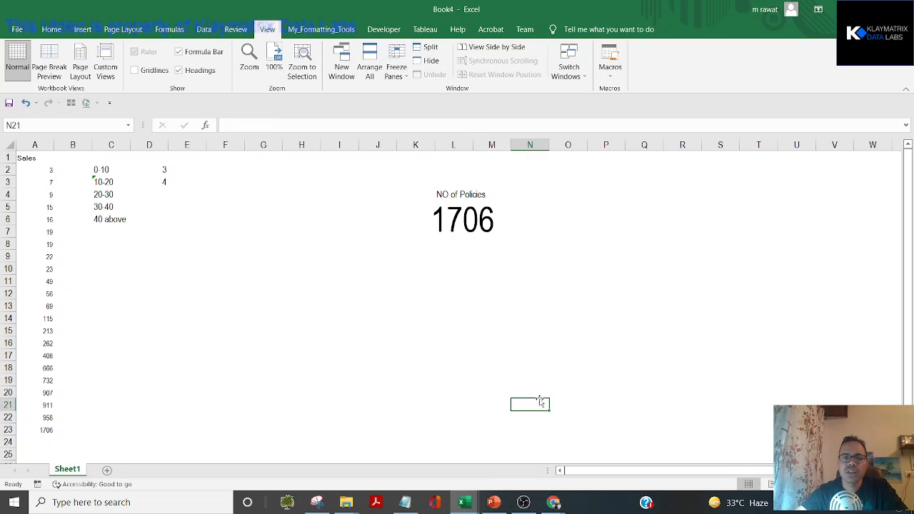
{"action": "left_click", "coordinate": [14, 503]}
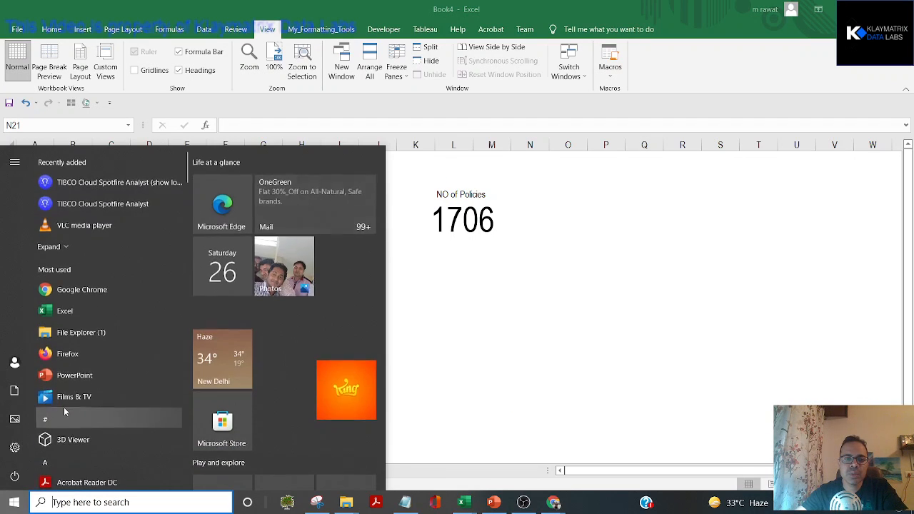
{"action": "key", "text": "Escape"}
Replace the last Sales value in A23 with the formula =F23.
{"action": "left_click", "coordinate": [51, 429]}
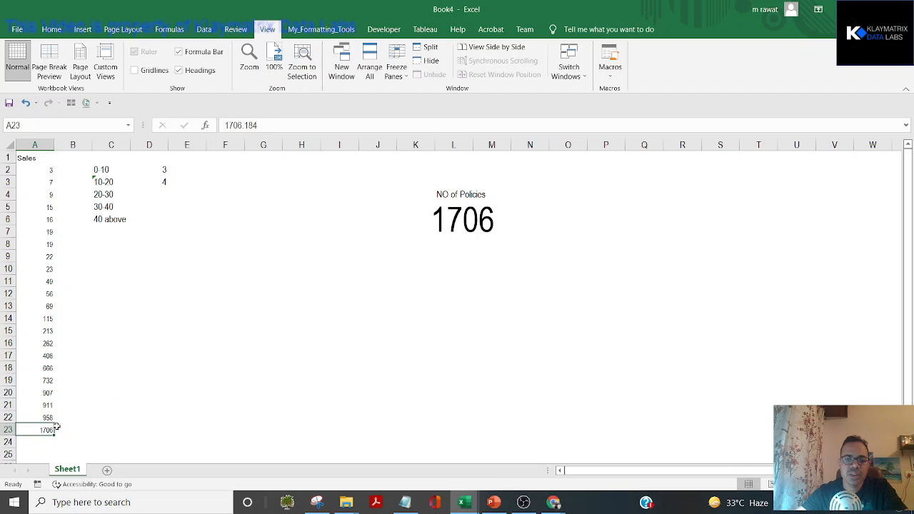
{"action": "type", "text": "="}
{"action": "key", "text": "Right"}
{"action": "key", "text": "Right"}
{"action": "key", "text": "Right"}
{"action": "key", "text": "Right"}
{"action": "key", "text": "Right"}
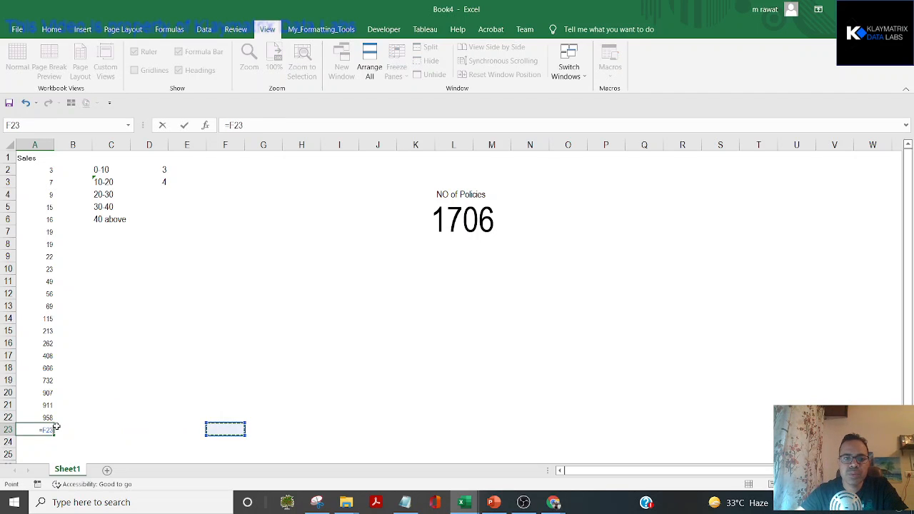
{"action": "key", "text": "ctrl+Return"}
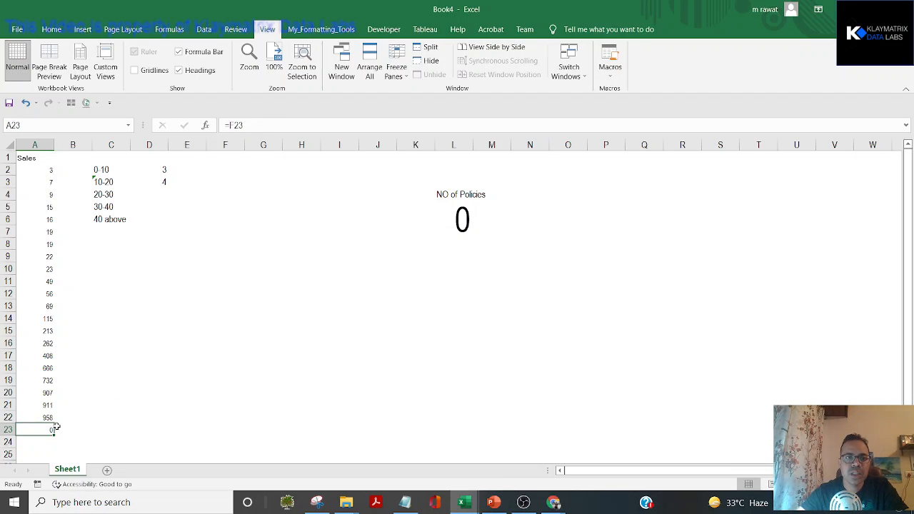
Shade the input range F23:G25 yellow.
{"action": "key", "text": "Right"}
{"action": "key", "text": "Right"}
{"action": "key", "text": "Right"}
{"action": "key", "text": "Right"}
{"action": "key", "text": "Right"}
{"action": "key", "text": "shift+Right"}
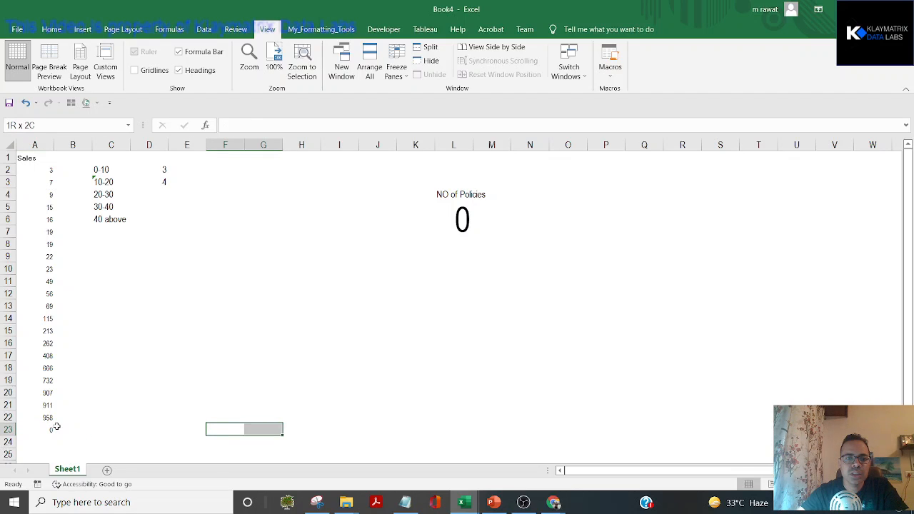
{"action": "key", "text": "shift+Down"}
{"action": "key", "text": "shift+Down"}
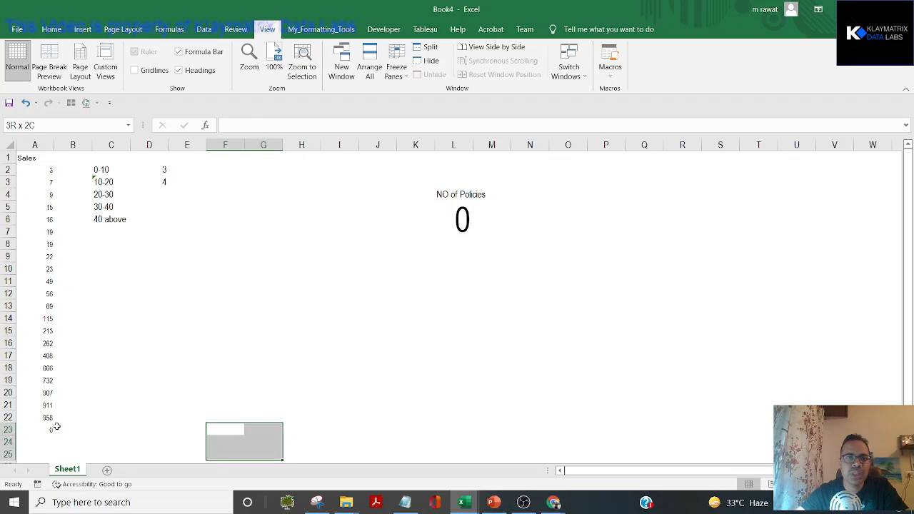
{"action": "left_click", "coordinate": [52, 30]}
{"action": "left_click", "coordinate": [190, 68]}
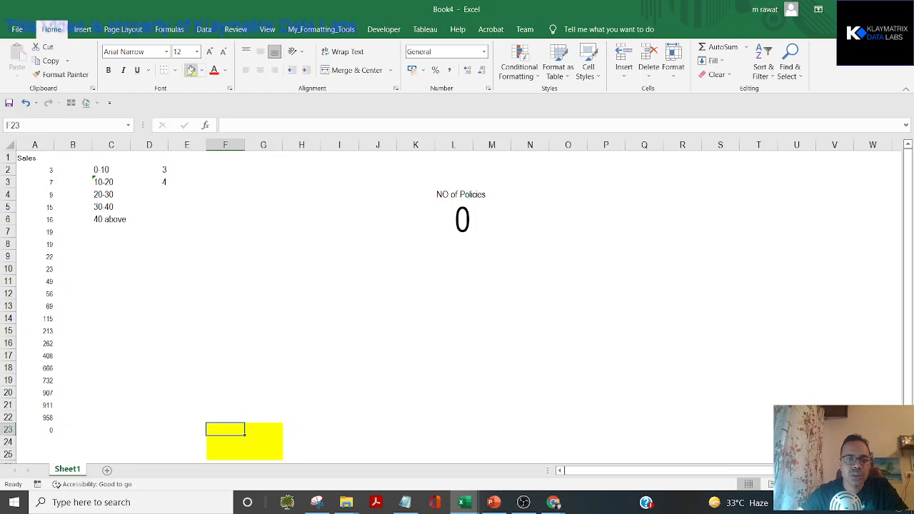
Enter 324234 in F23 to update the linked figure.
{"action": "type", "text": "324234"}
{"action": "key", "text": "Return"}
{"action": "key", "text": "Up"}
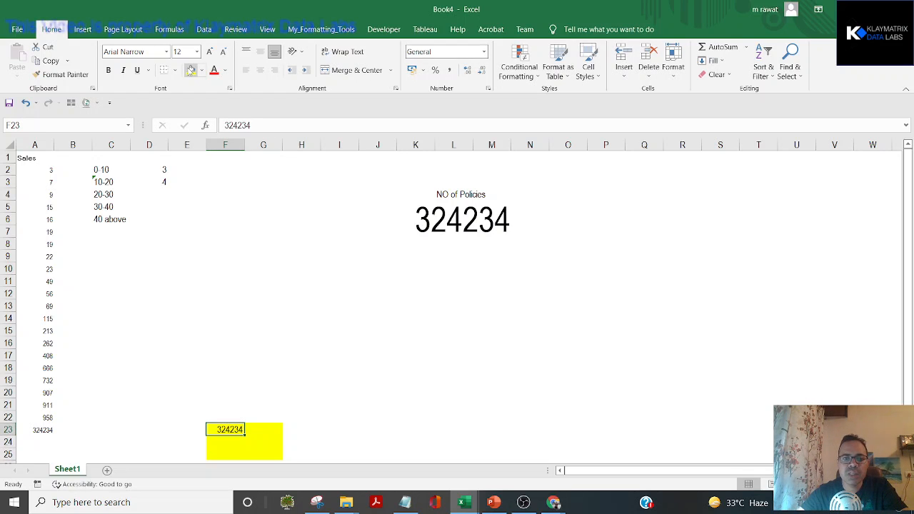